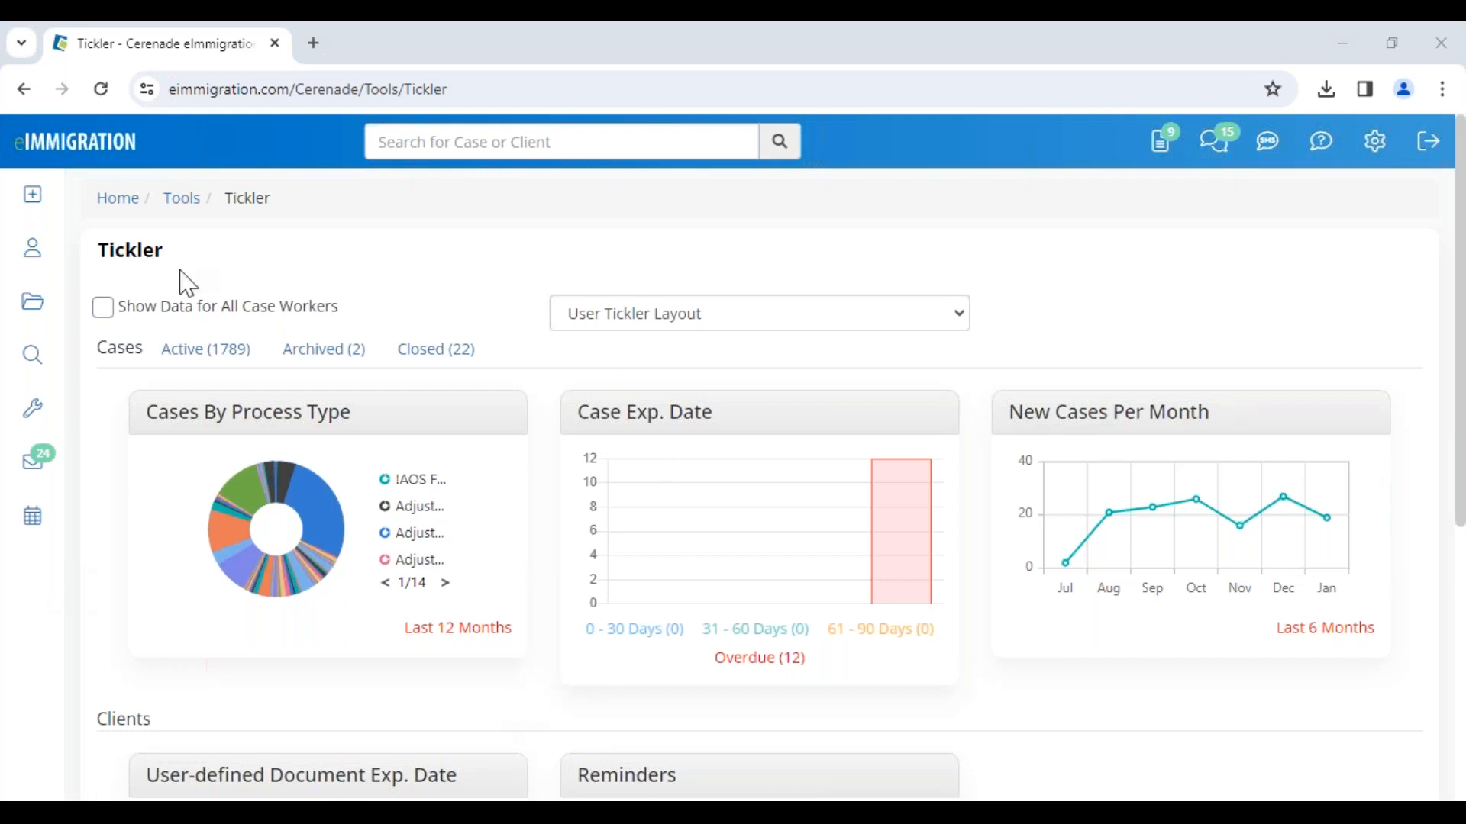
Step: Return to the home page and scroll through the dashboard widgets
left_click(61, 162)
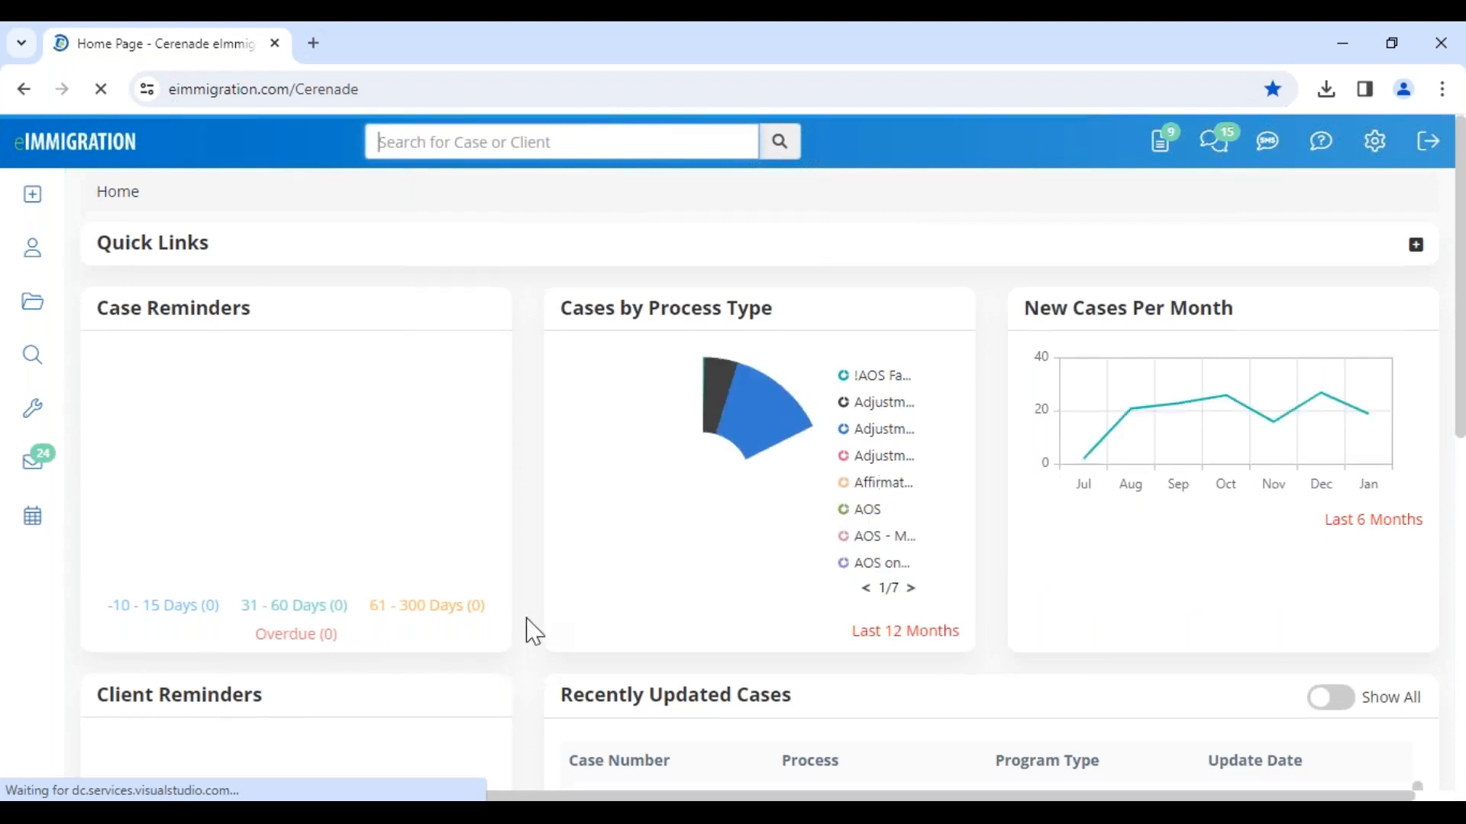
scroll(534, 632, "down", 4)
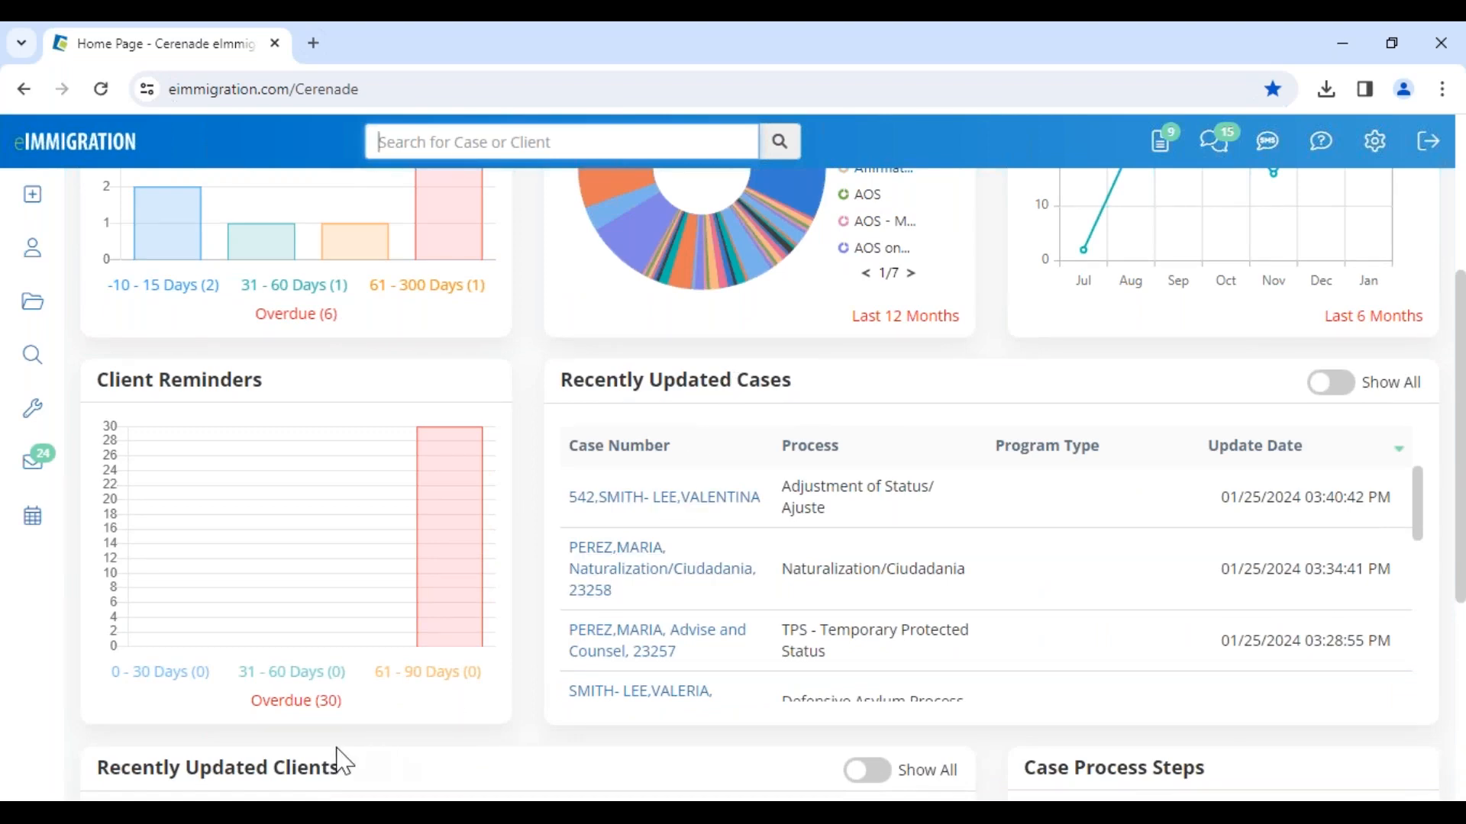
scroll(343, 761, "down", 3)
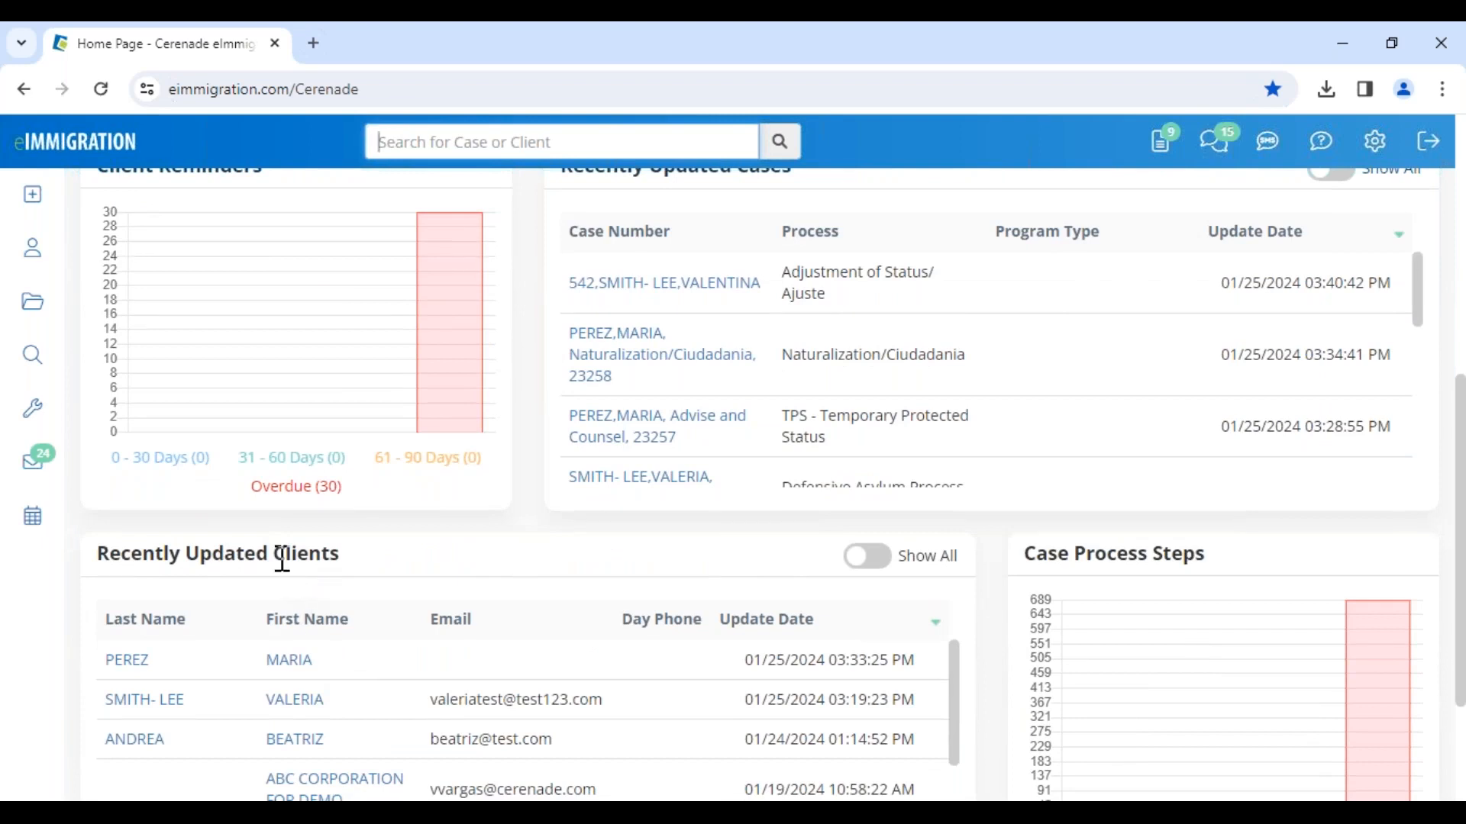
Step: Open the Create a New Contact dialog from the Create menu and close it without saving
left_click(33, 197)
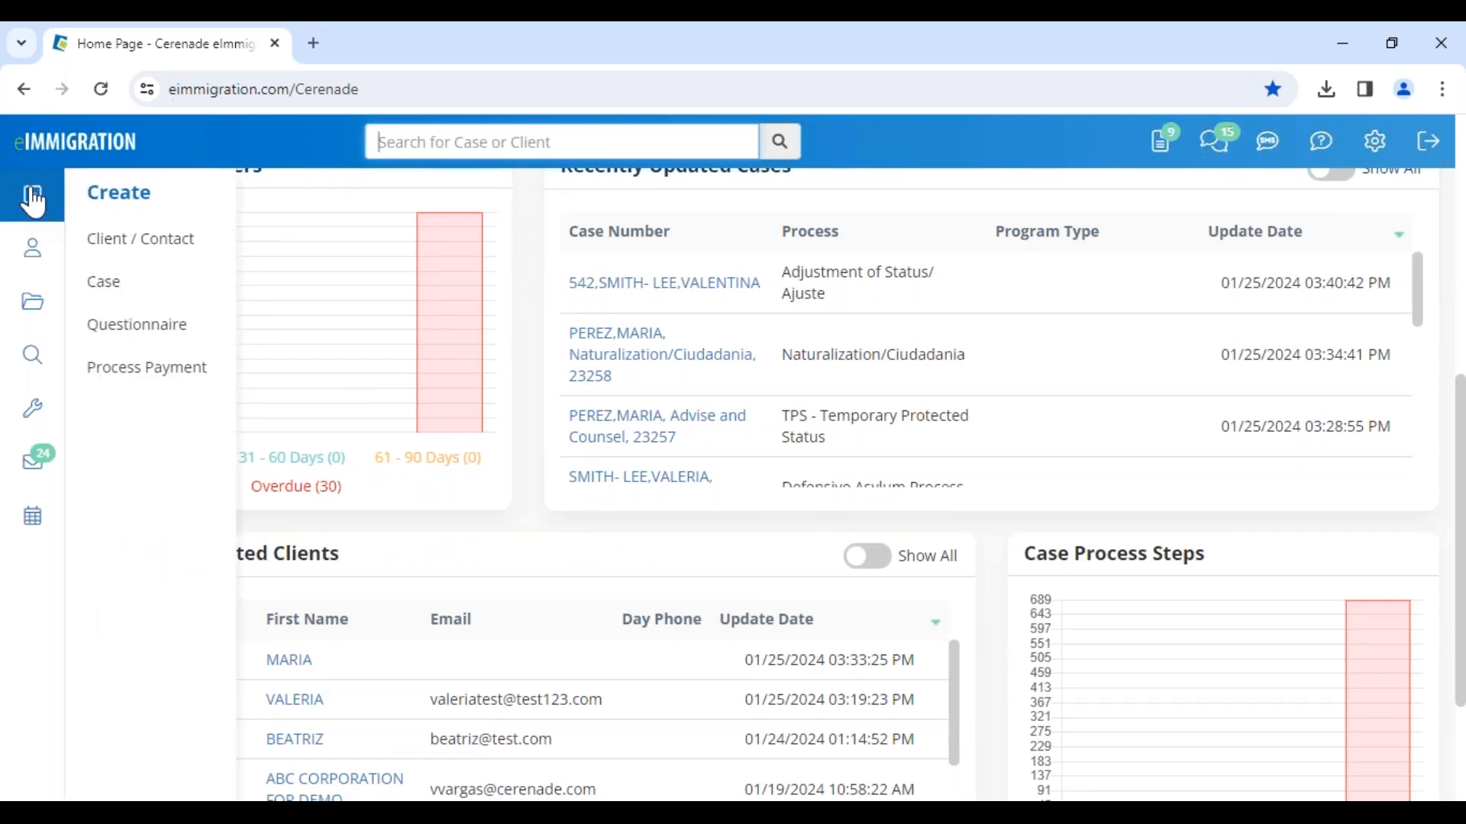
left_click(180, 255)
left_click(626, 269)
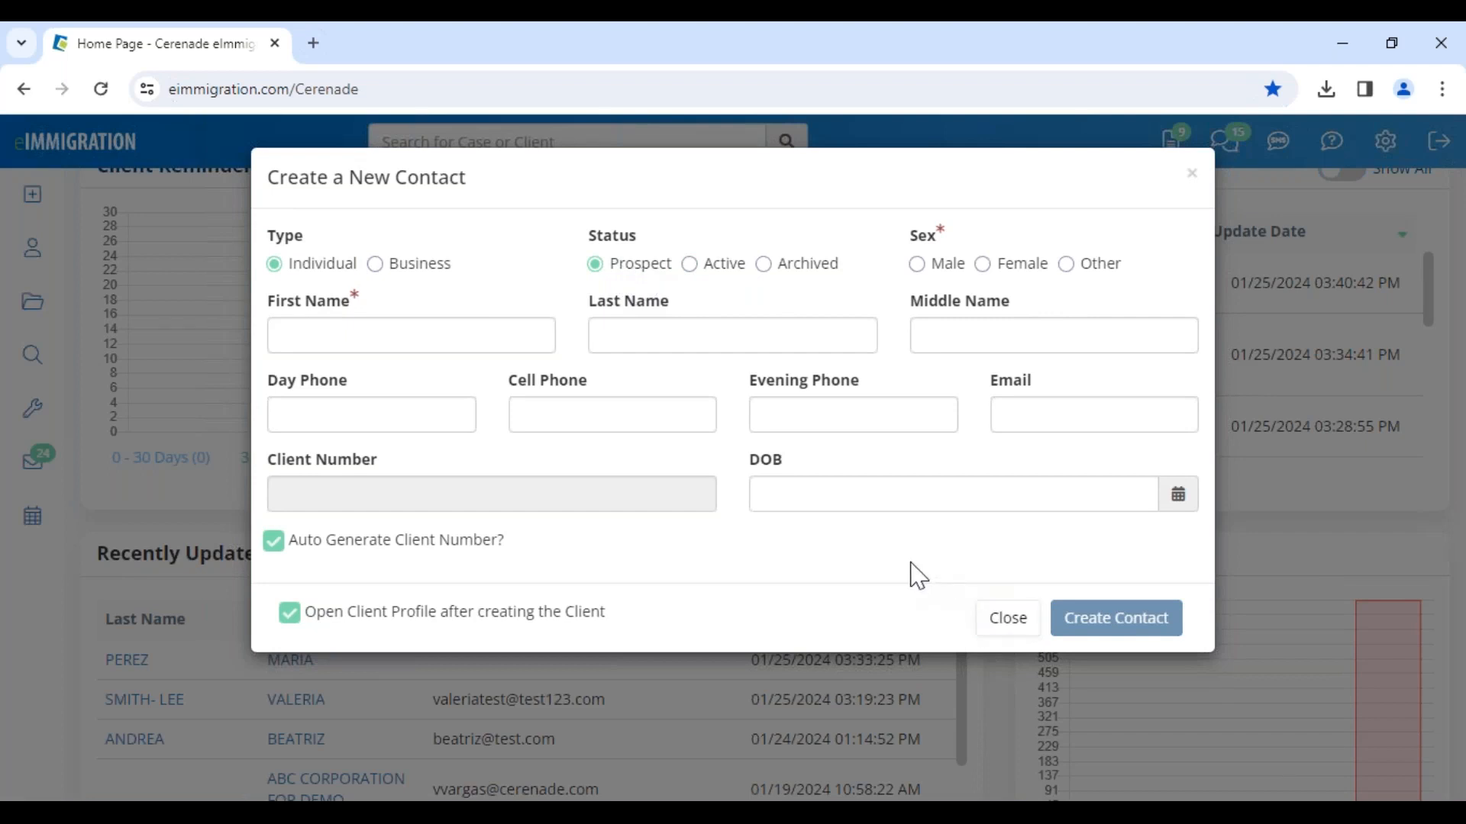
left_click(1008, 618)
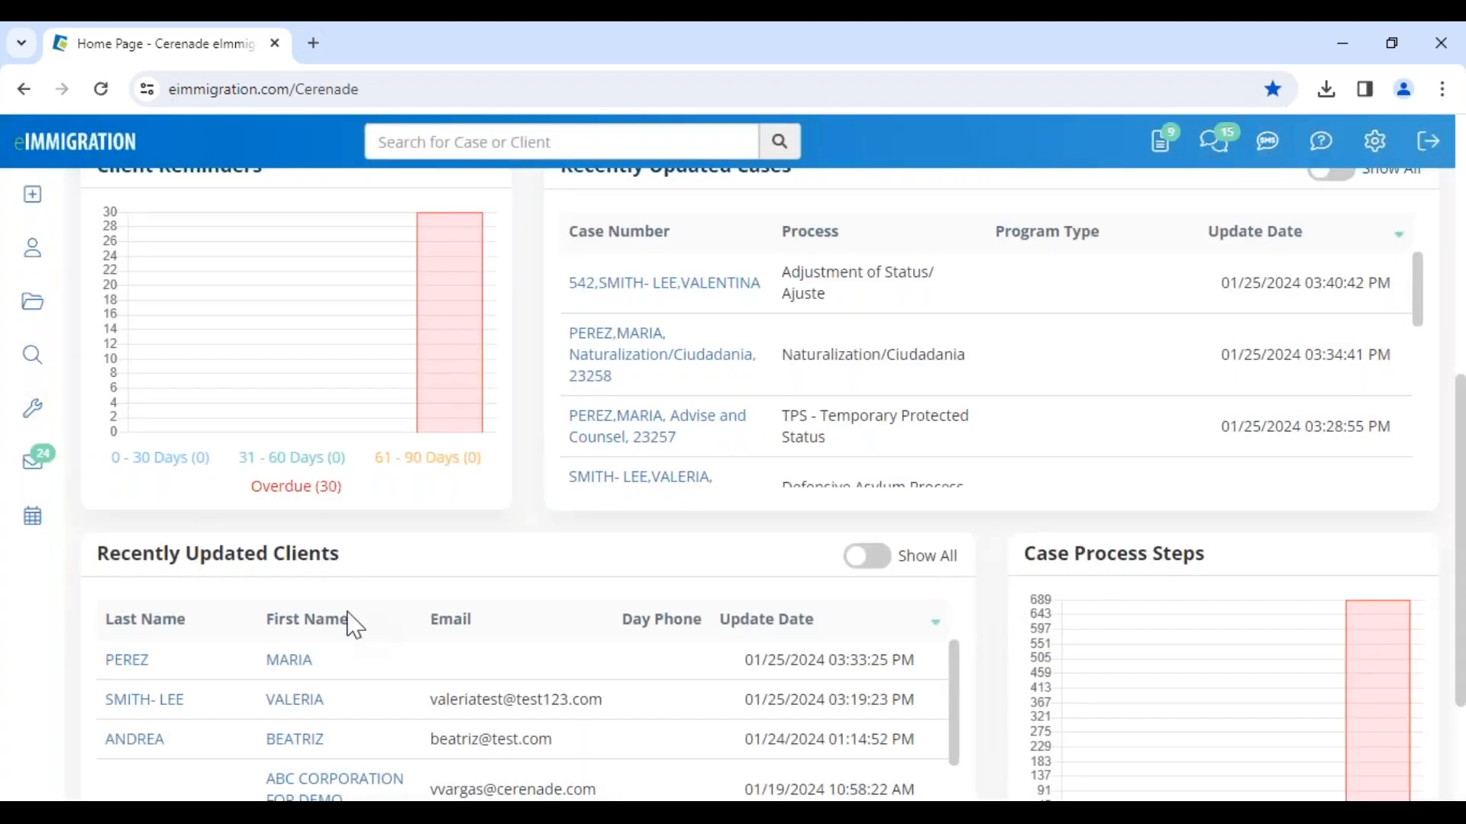
Step: Open the second client in Recently Updated Clients and dismiss its Client Alerts dialog
left_click(297, 701)
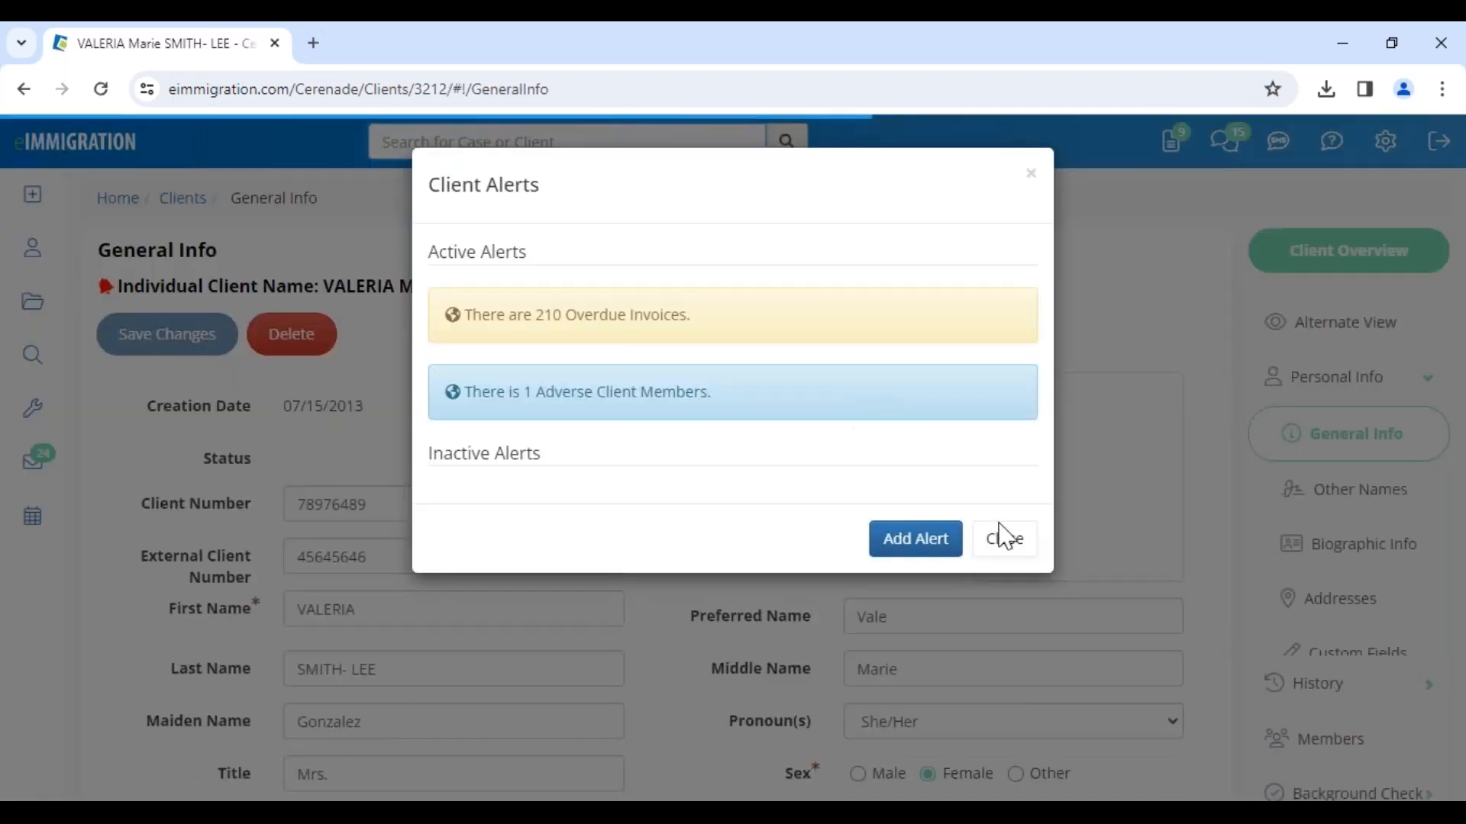
left_click(1006, 544)
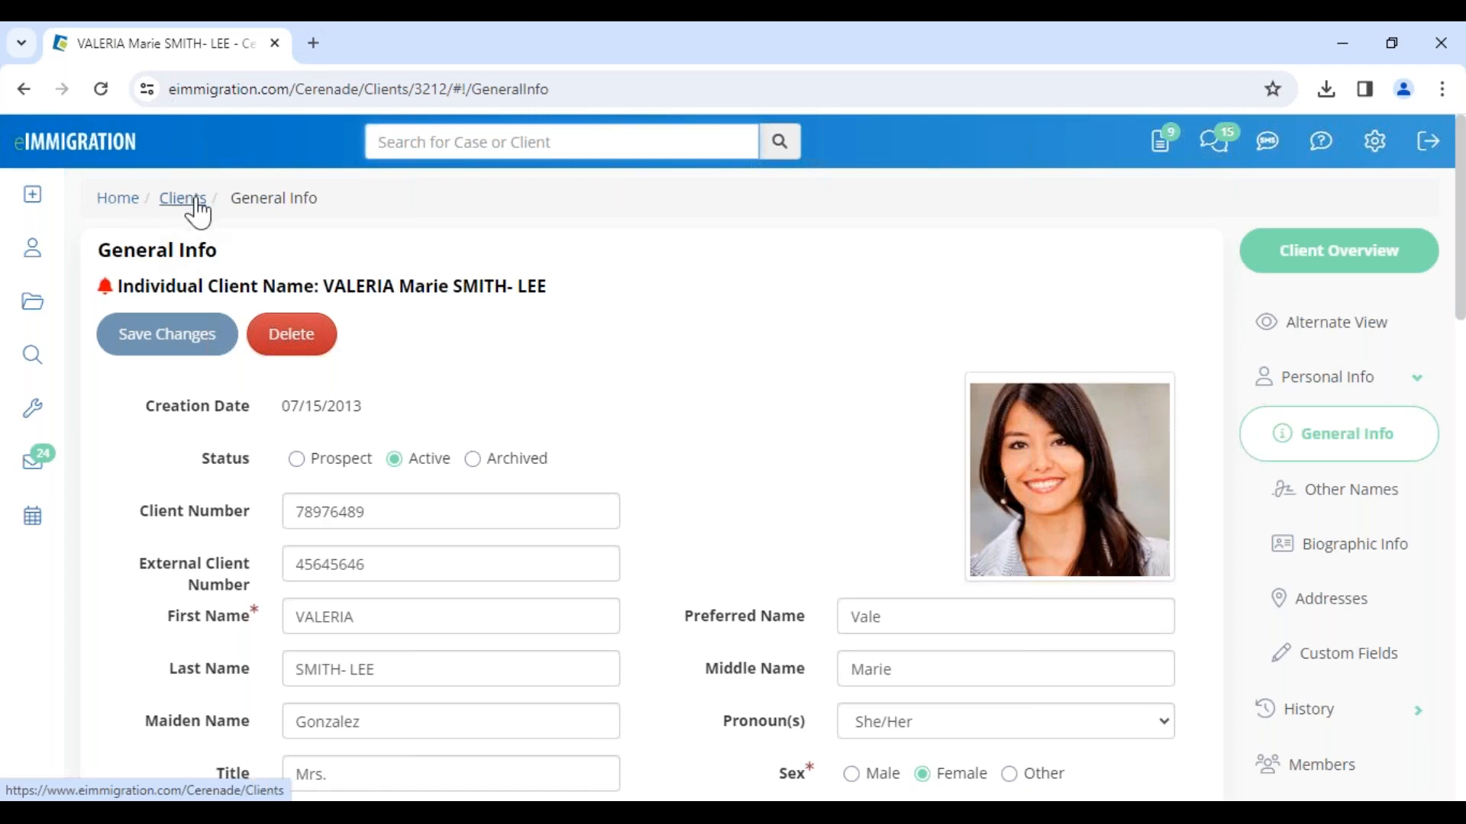
Step: Examine the breadcrumb and the client name fields on the client's General Info page
left_click_drag(229, 198, 345, 219)
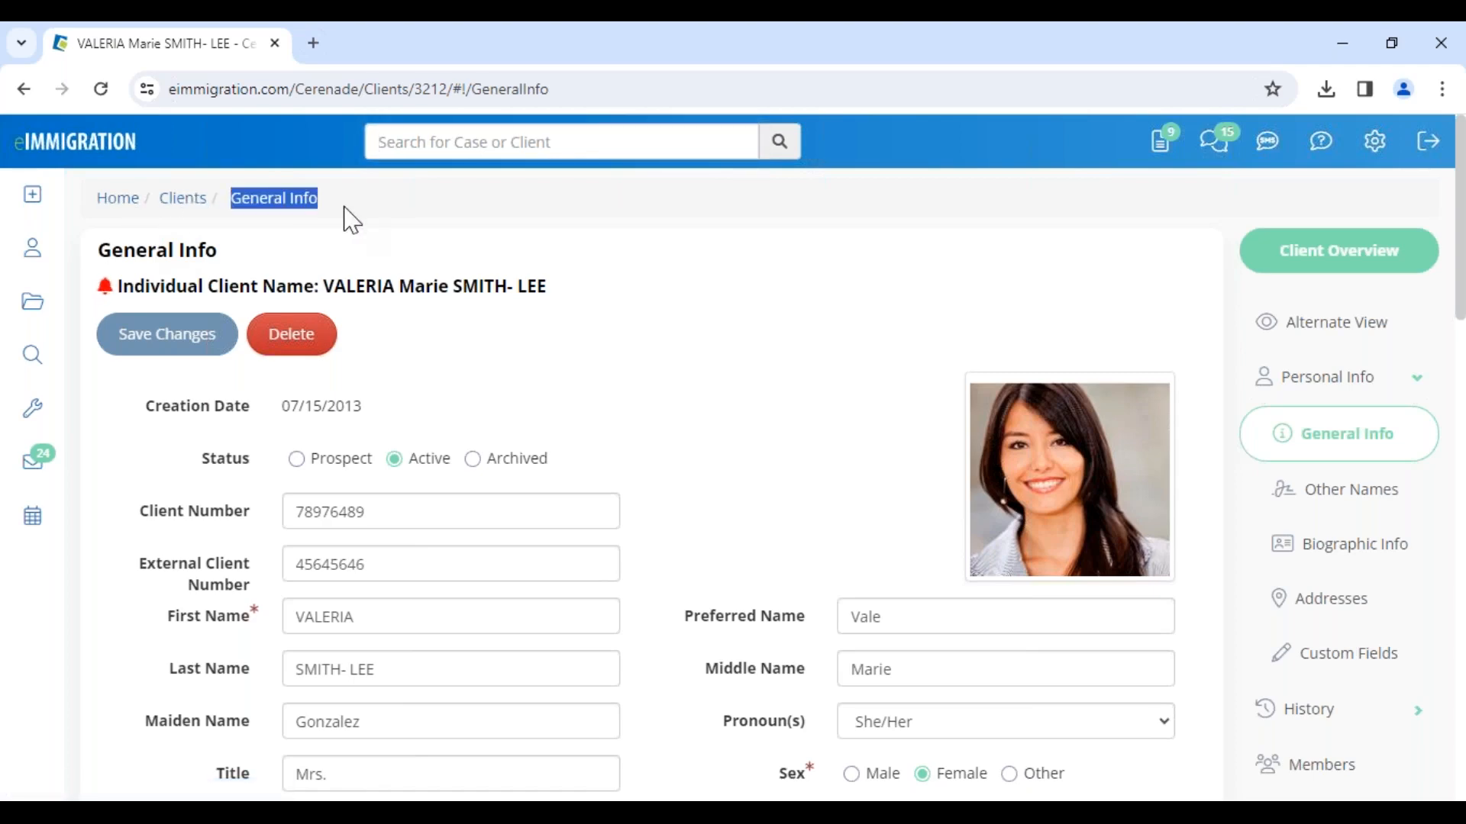
left_click(418, 247)
mouse_move(354, 209)
left_mouse_down()
mouse_move(195, 252)
mouse_move(95, 197)
mouse_move(337, 202)
left_mouse_up()
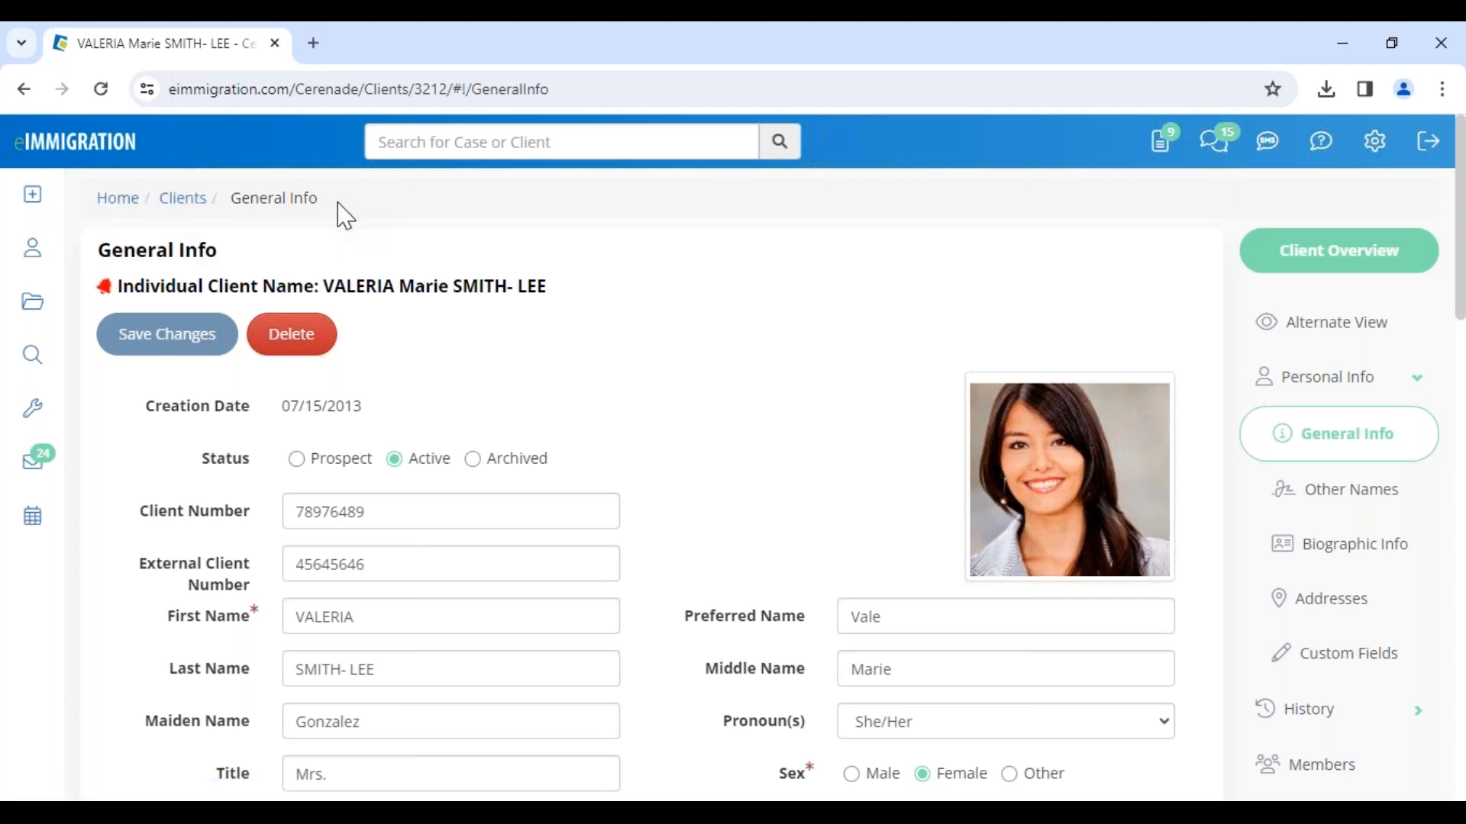
mouse_move(345, 216)
left_mouse_down()
mouse_move(95, 216)
mouse_move(342, 207)
mouse_move(98, 203)
mouse_move(353, 214)
left_mouse_up()
left_click_drag(168, 618, 252, 626)
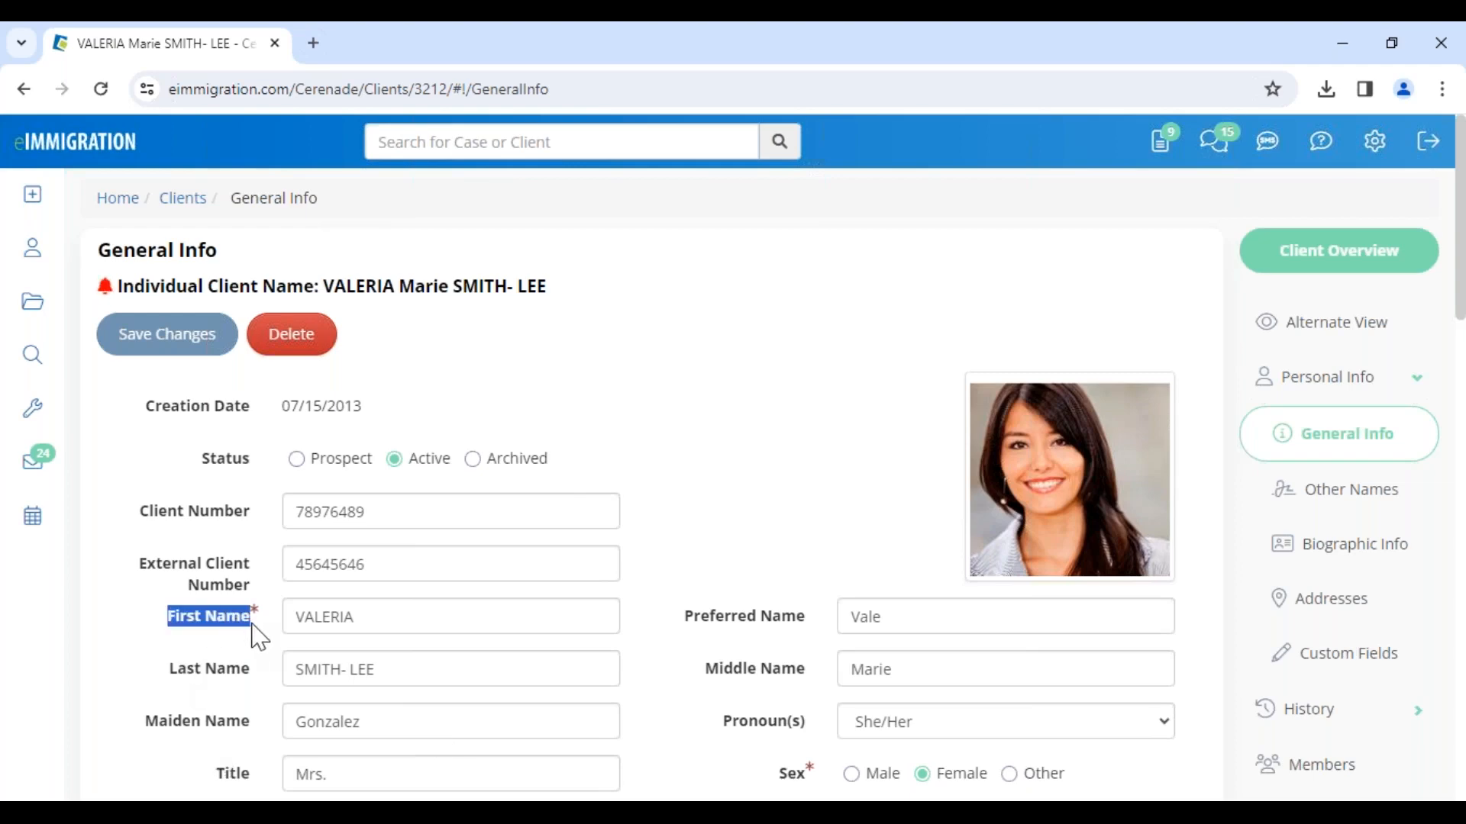
left_click_drag(328, 202, 229, 209)
left_click(788, 521)
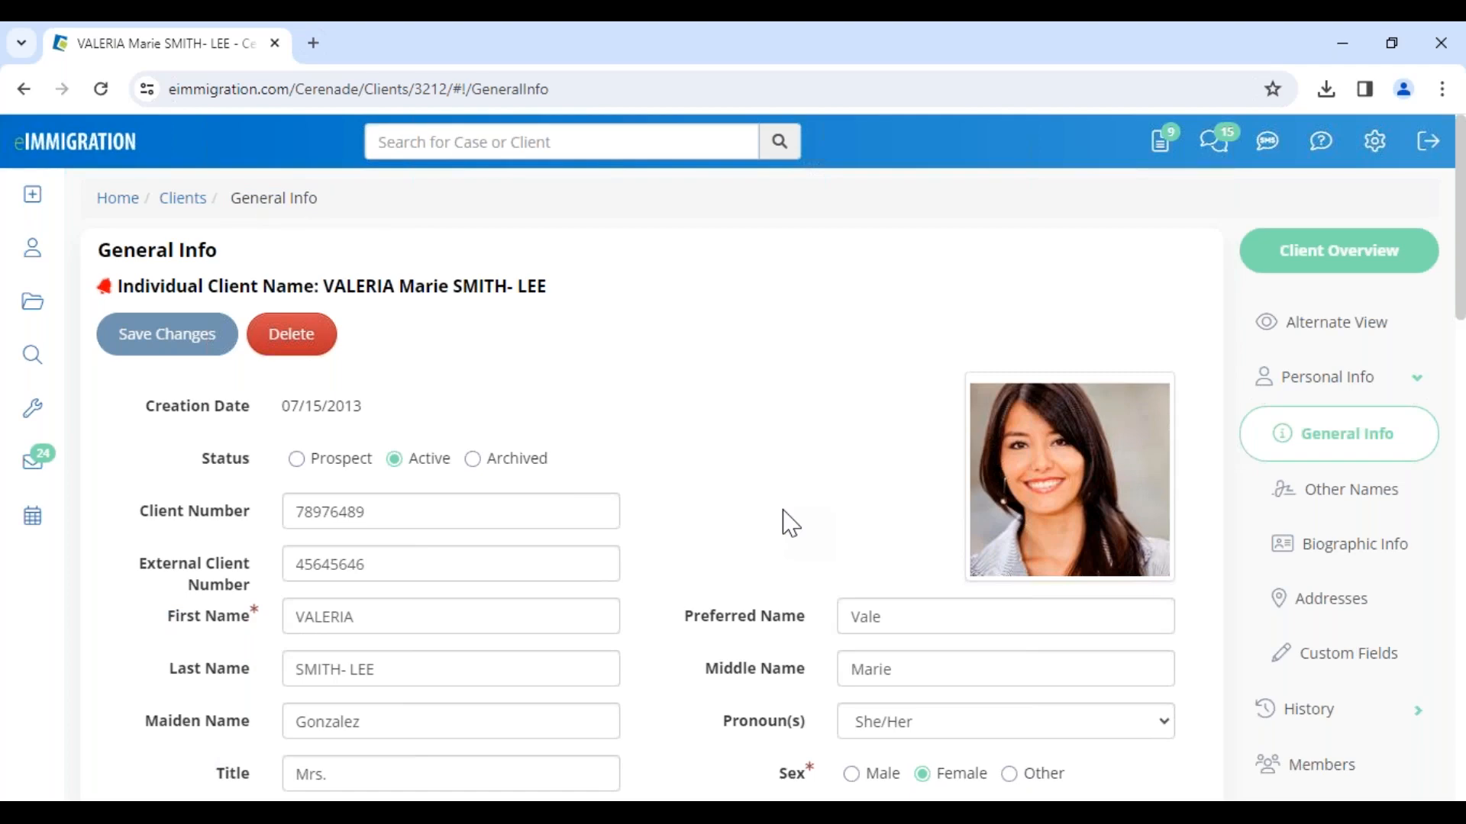
Step: Open the client's Addresses page and scroll through the residence and mailing addresses
left_click(1358, 631)
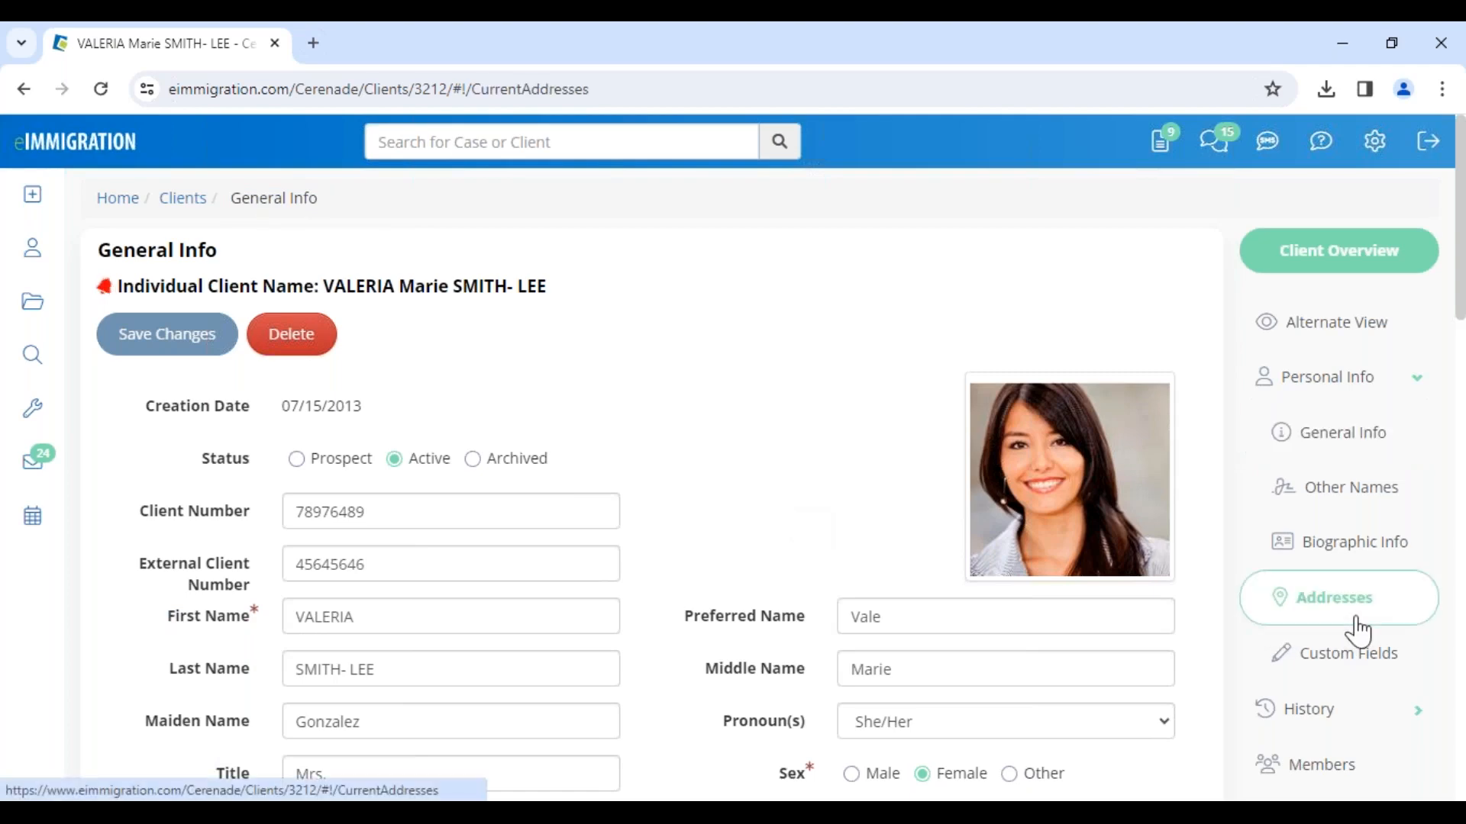
left_click_drag(361, 200, 588, 261)
left_click(1054, 370)
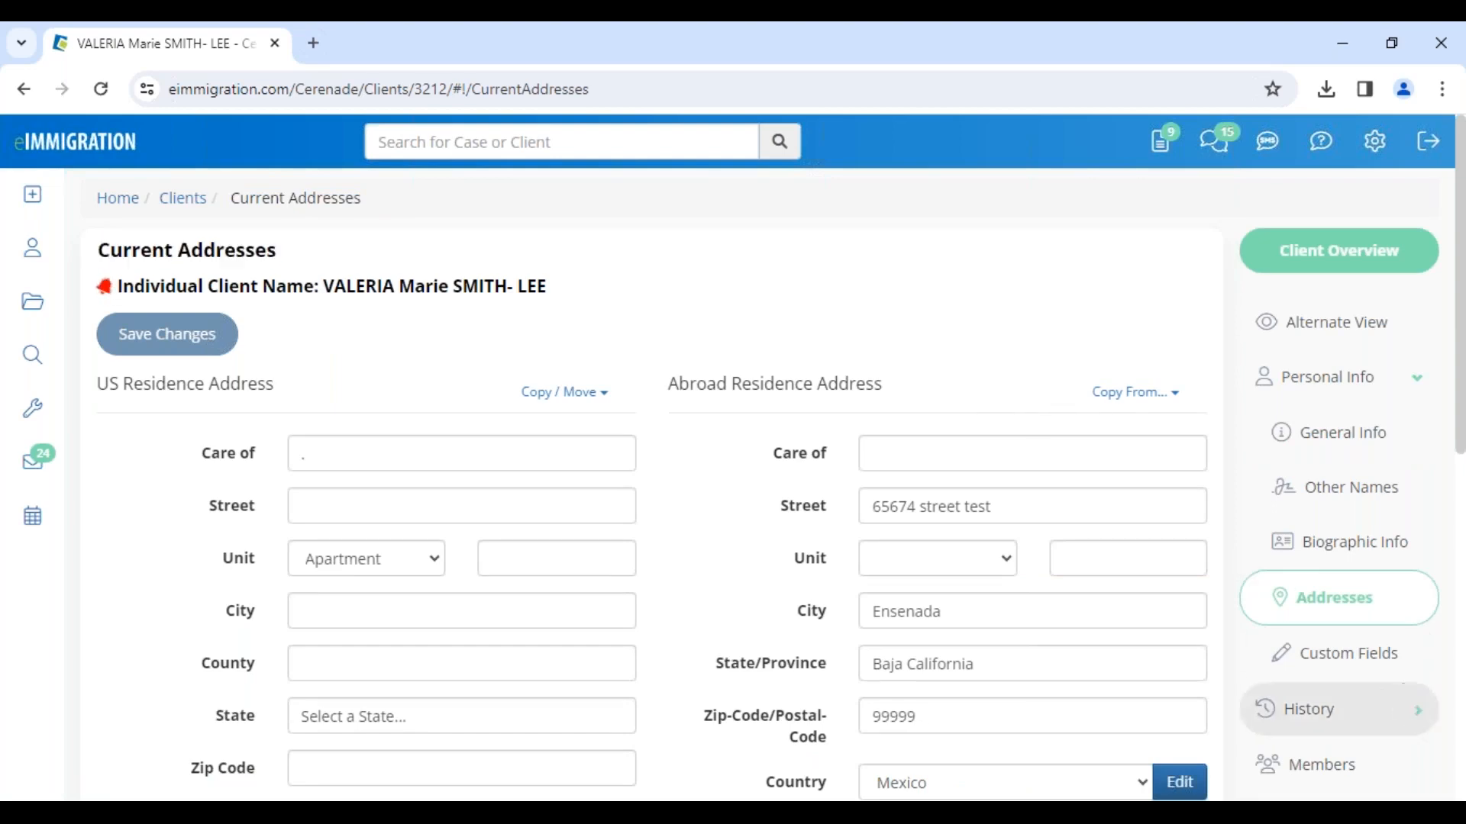
scroll(1358, 687, "down", 4)
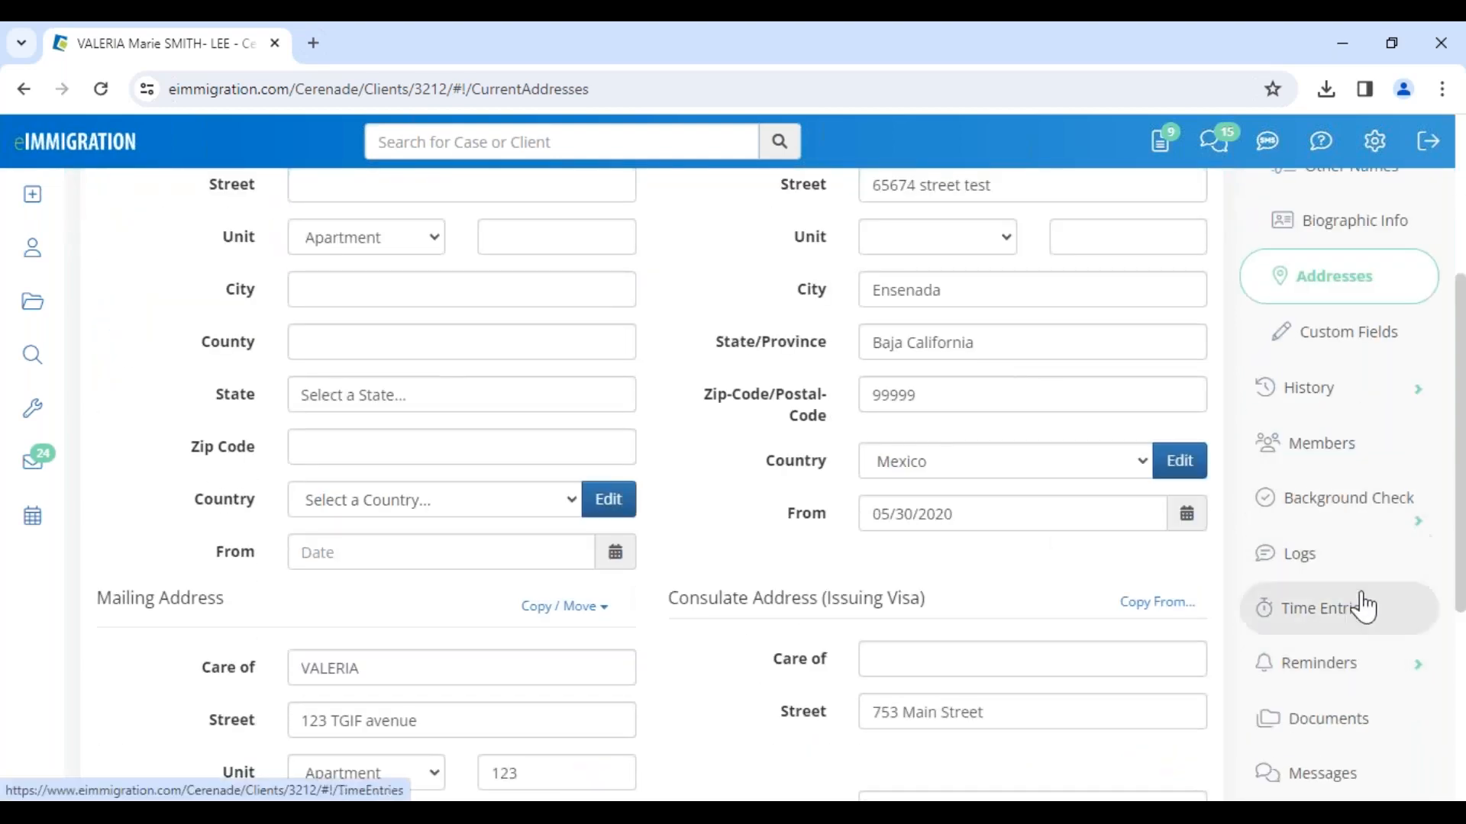
scroll(1363, 608, "down", 3)
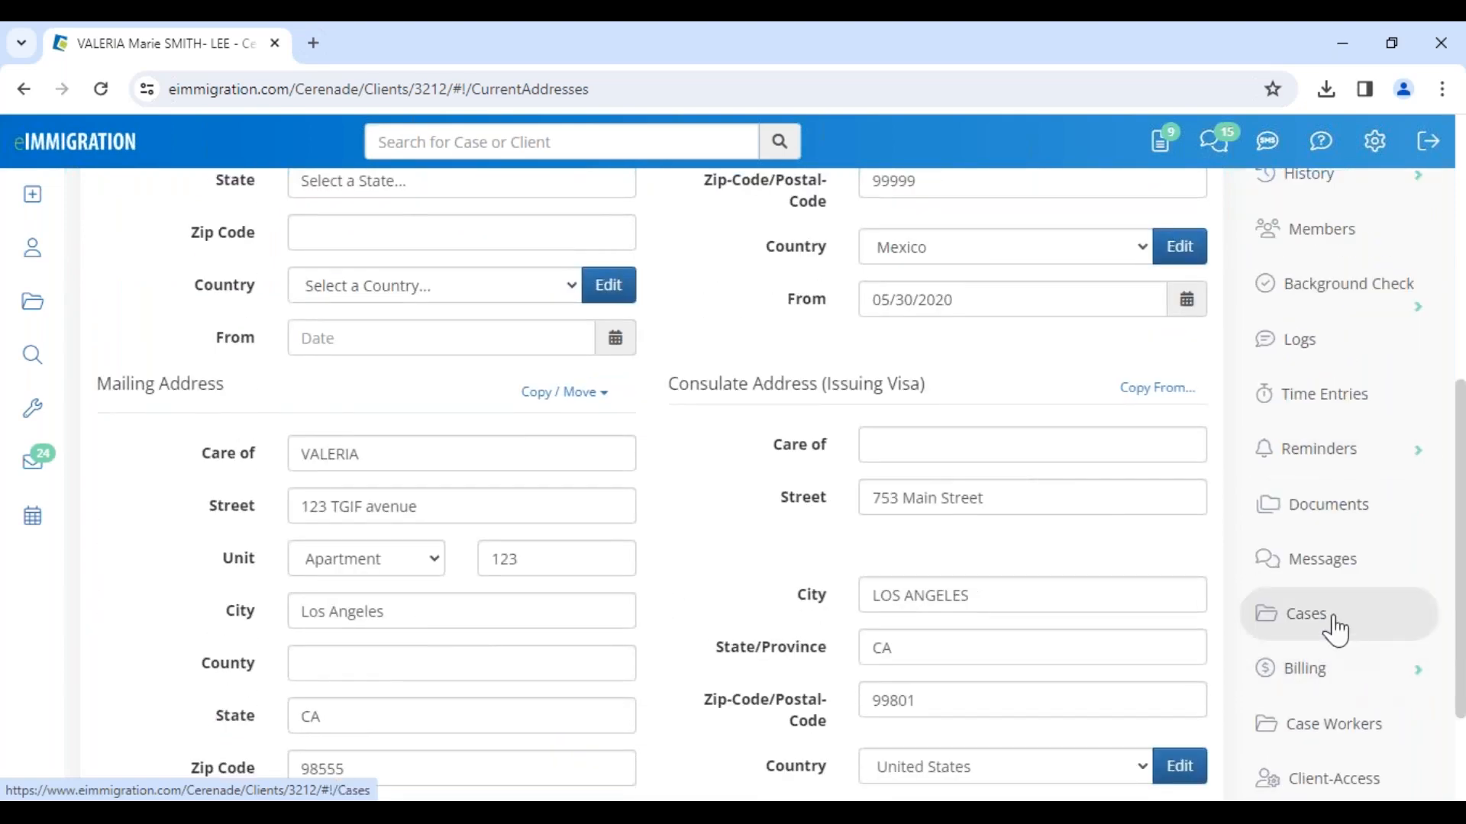
Step: Open the client's Cases list and review the client name and case processes listed
left_click(1336, 630)
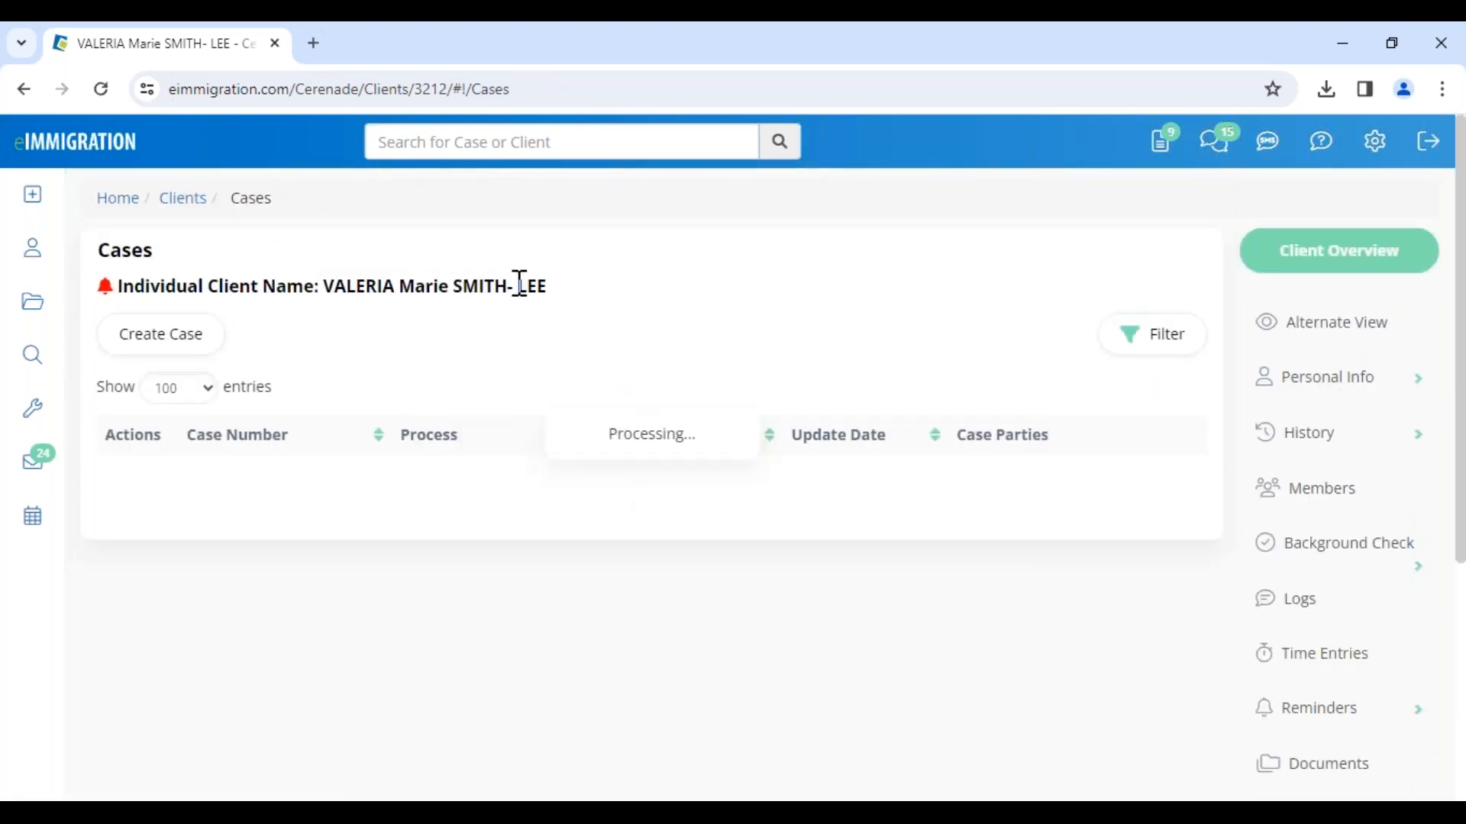
triple_click(568, 284)
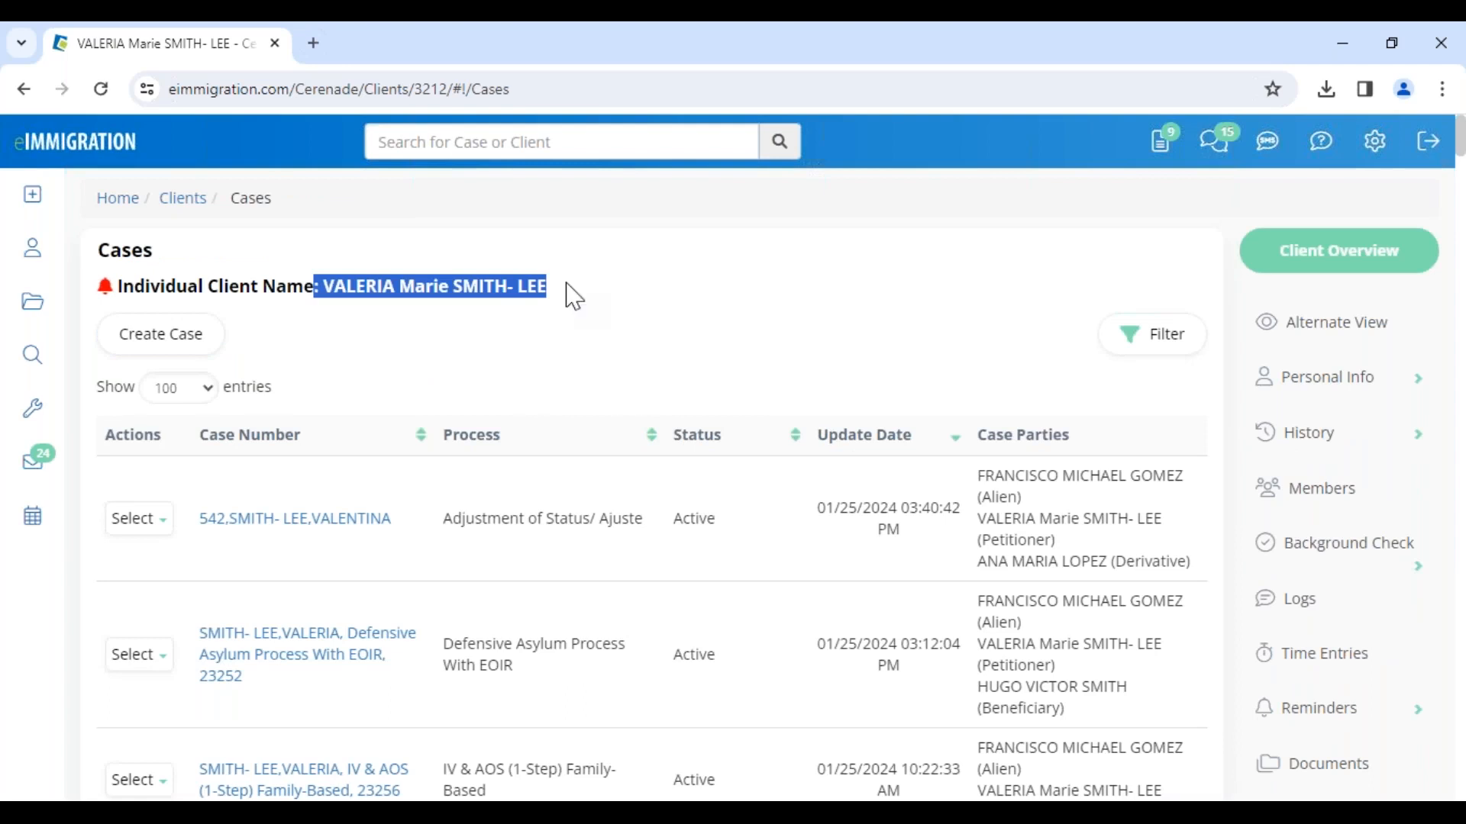
left_click(614, 346)
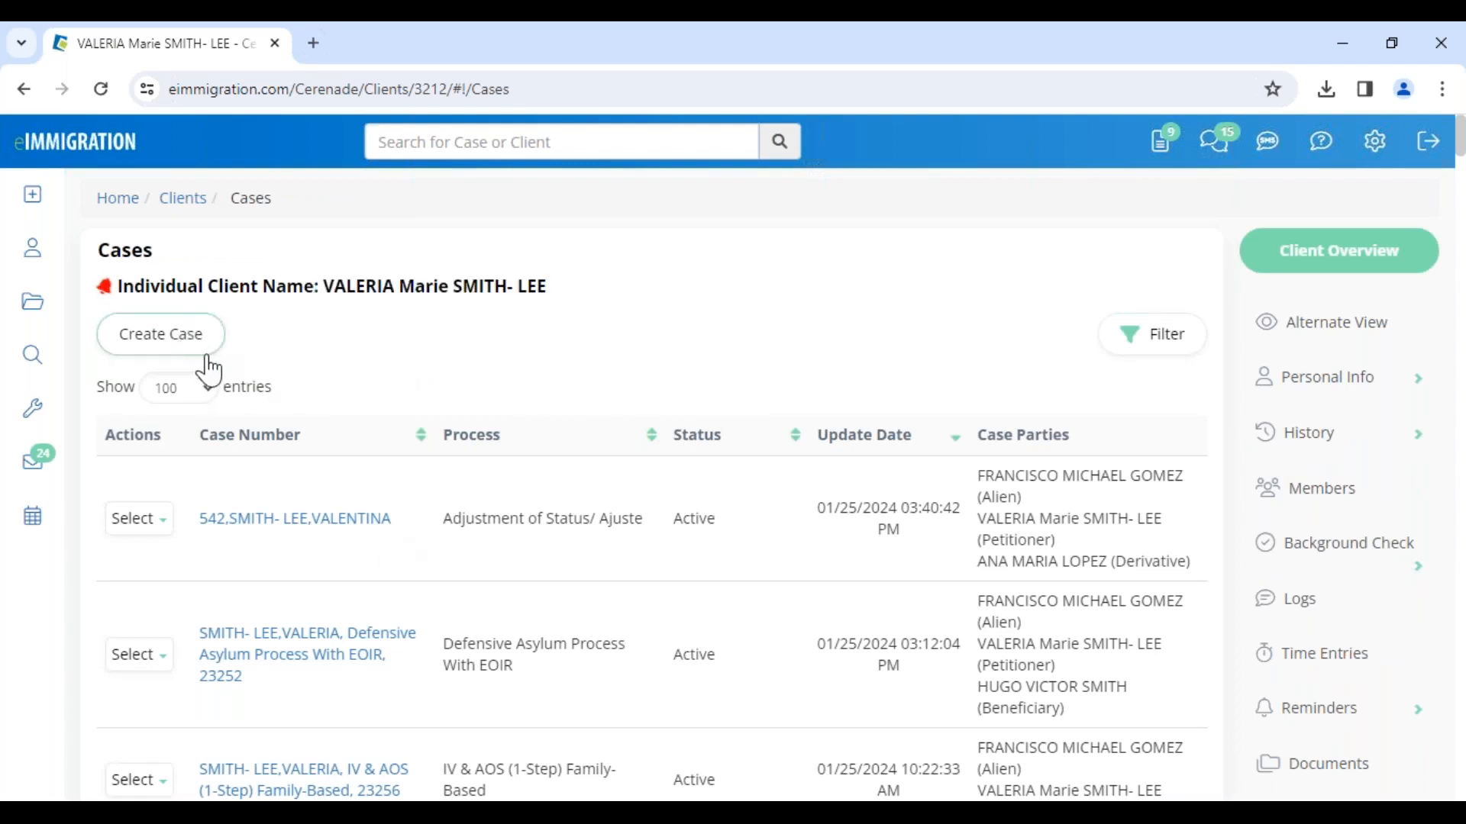
left_click_drag(441, 519, 631, 527)
left_click_drag(455, 643, 567, 643)
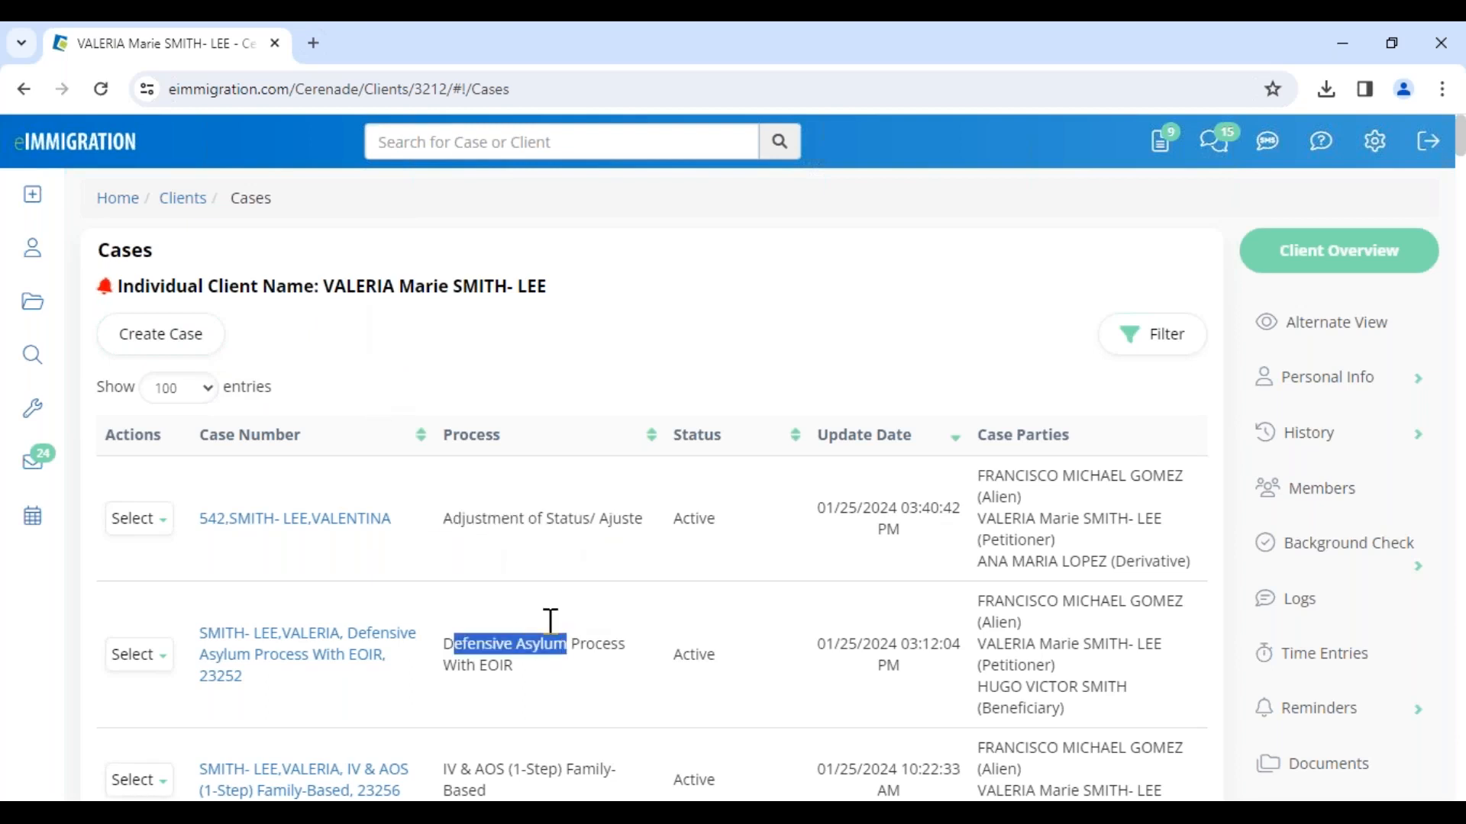
Step: Open the Adjustment of Status/ Ajuste case and examine its General Info header and breadcrumb
left_click(269, 525)
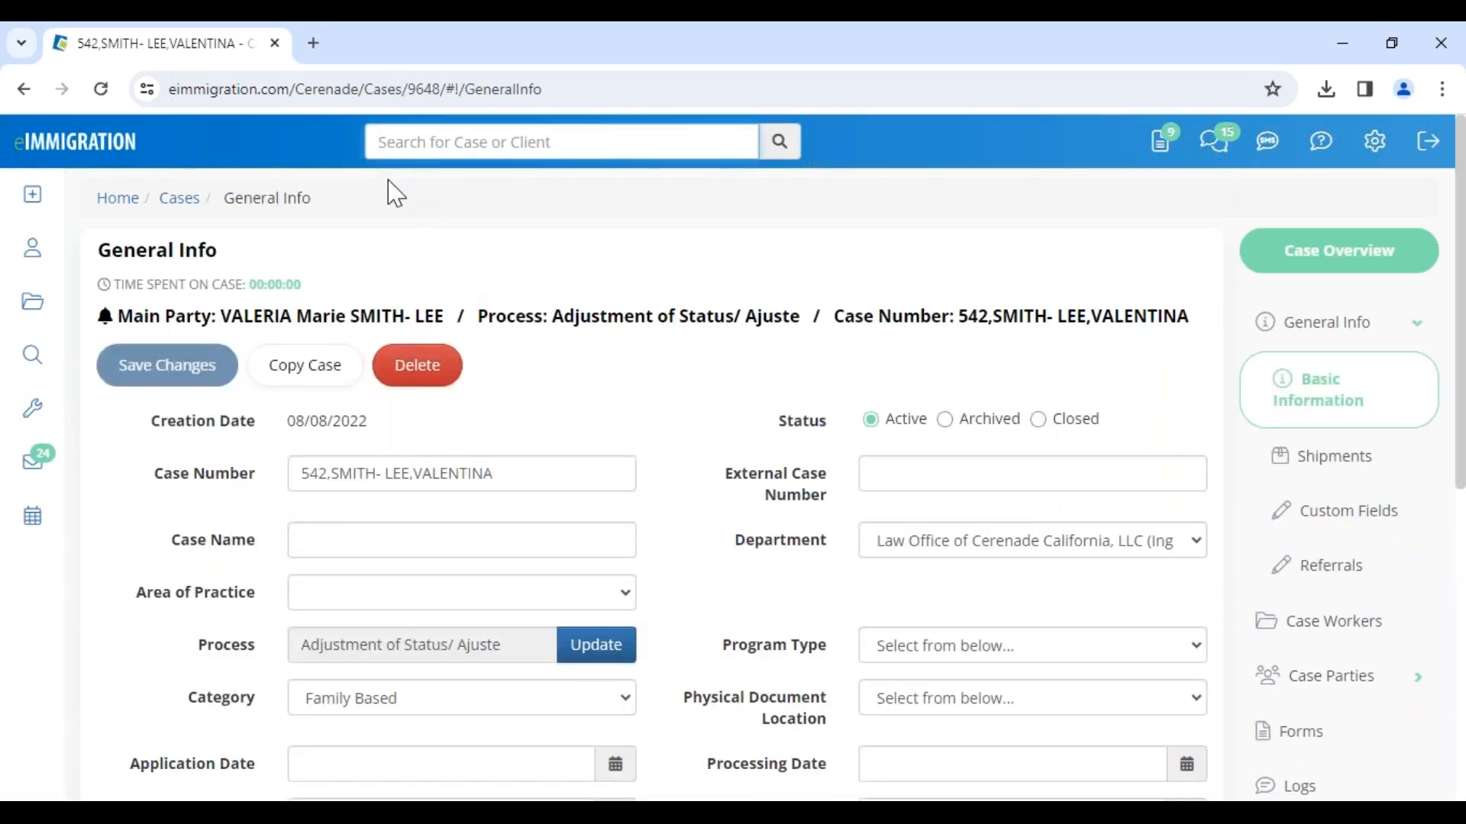
left_click_drag(316, 205, 343, 218)
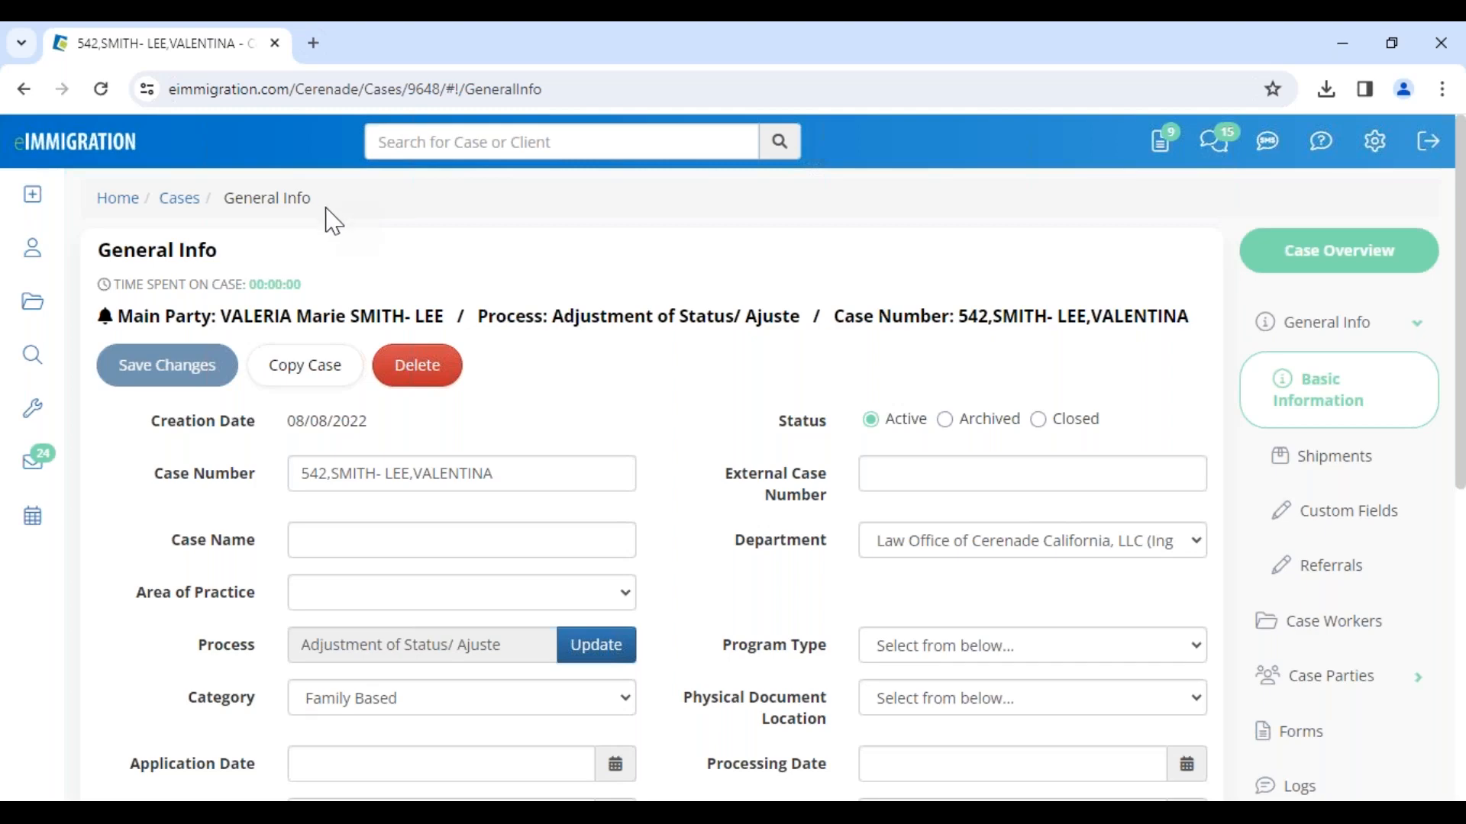
left_click_drag(317, 202, 95, 210)
left_click(352, 217)
left_click_drag(317, 216, 226, 222)
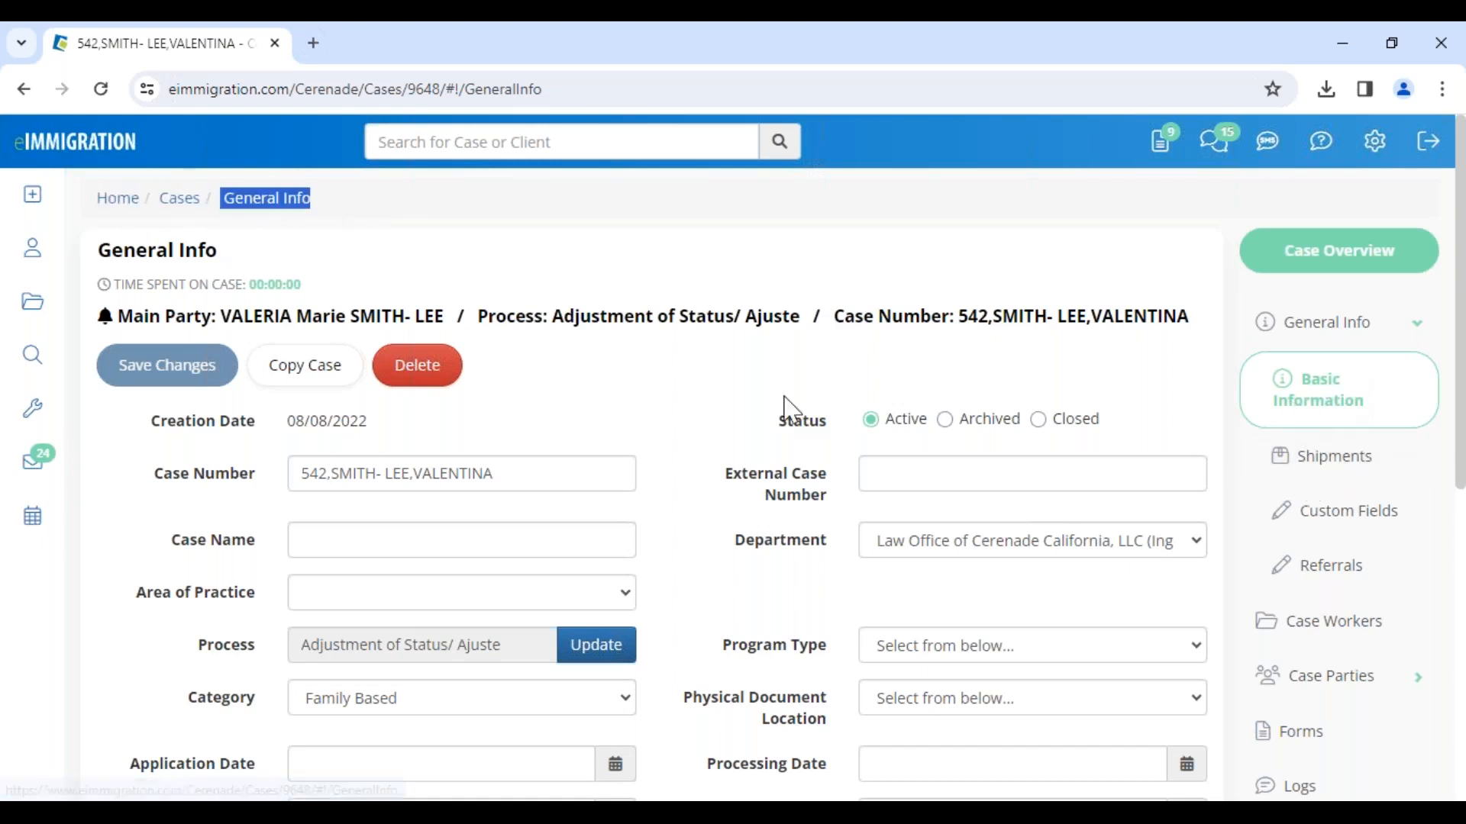
left_click(729, 397)
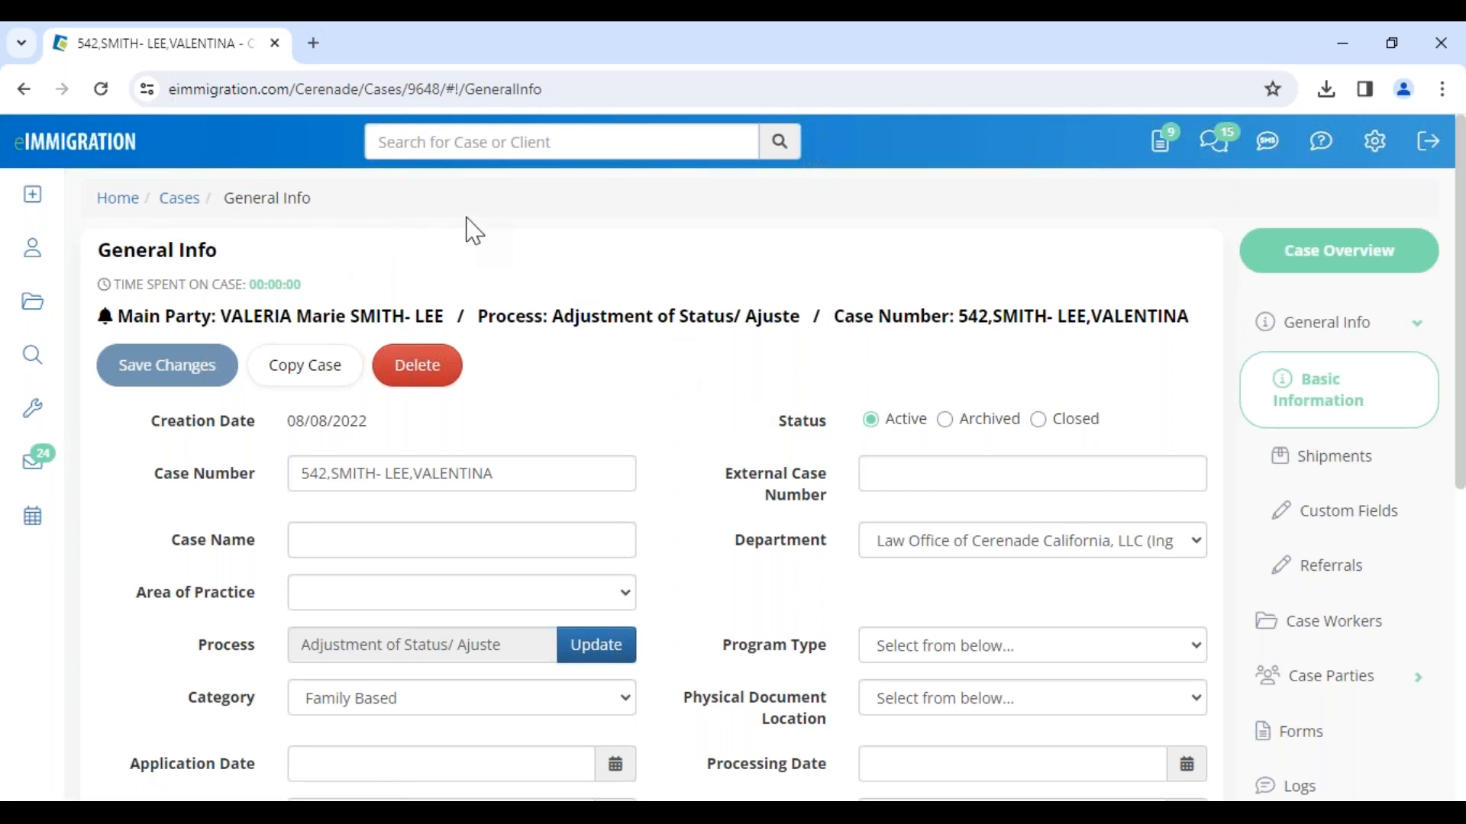
Step: Open the main party's client profile from the case header, dismiss the alerts and scroll down
left_click(330, 319)
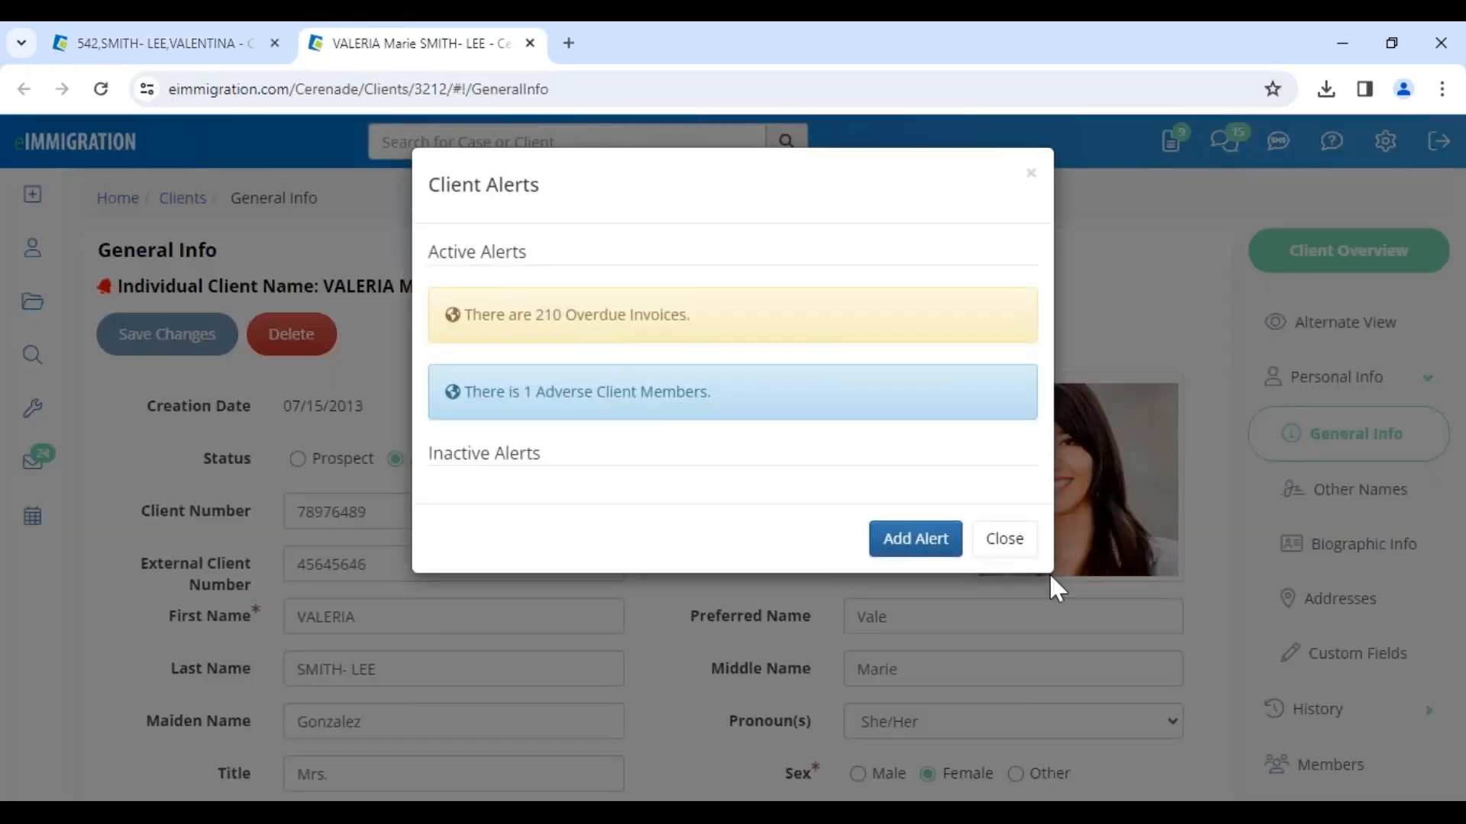
left_click(1009, 541)
scroll(725, 679, "down", 5)
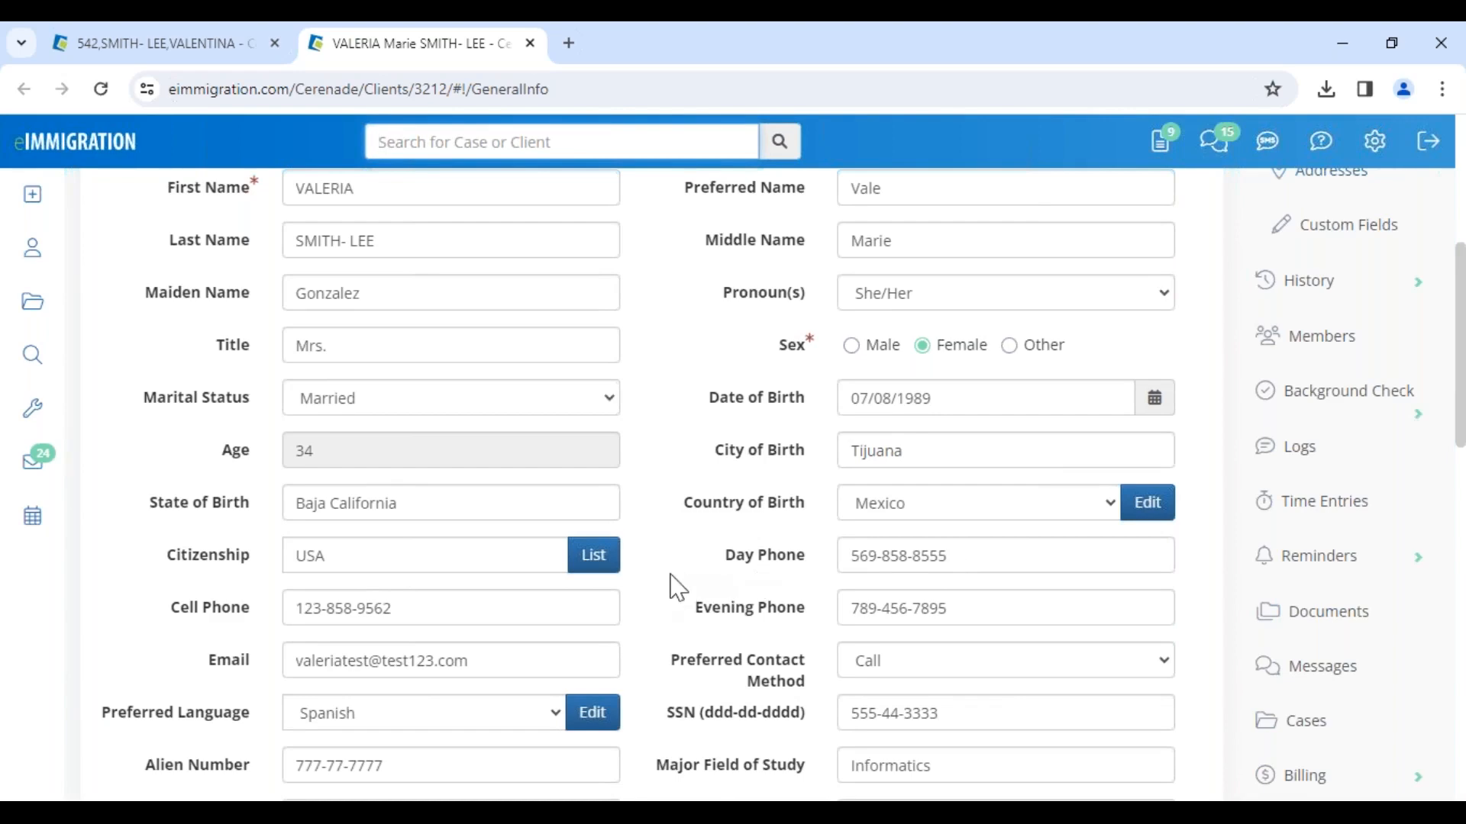
scroll(671, 582, "down", 6)
scroll(679, 588, "down", 1)
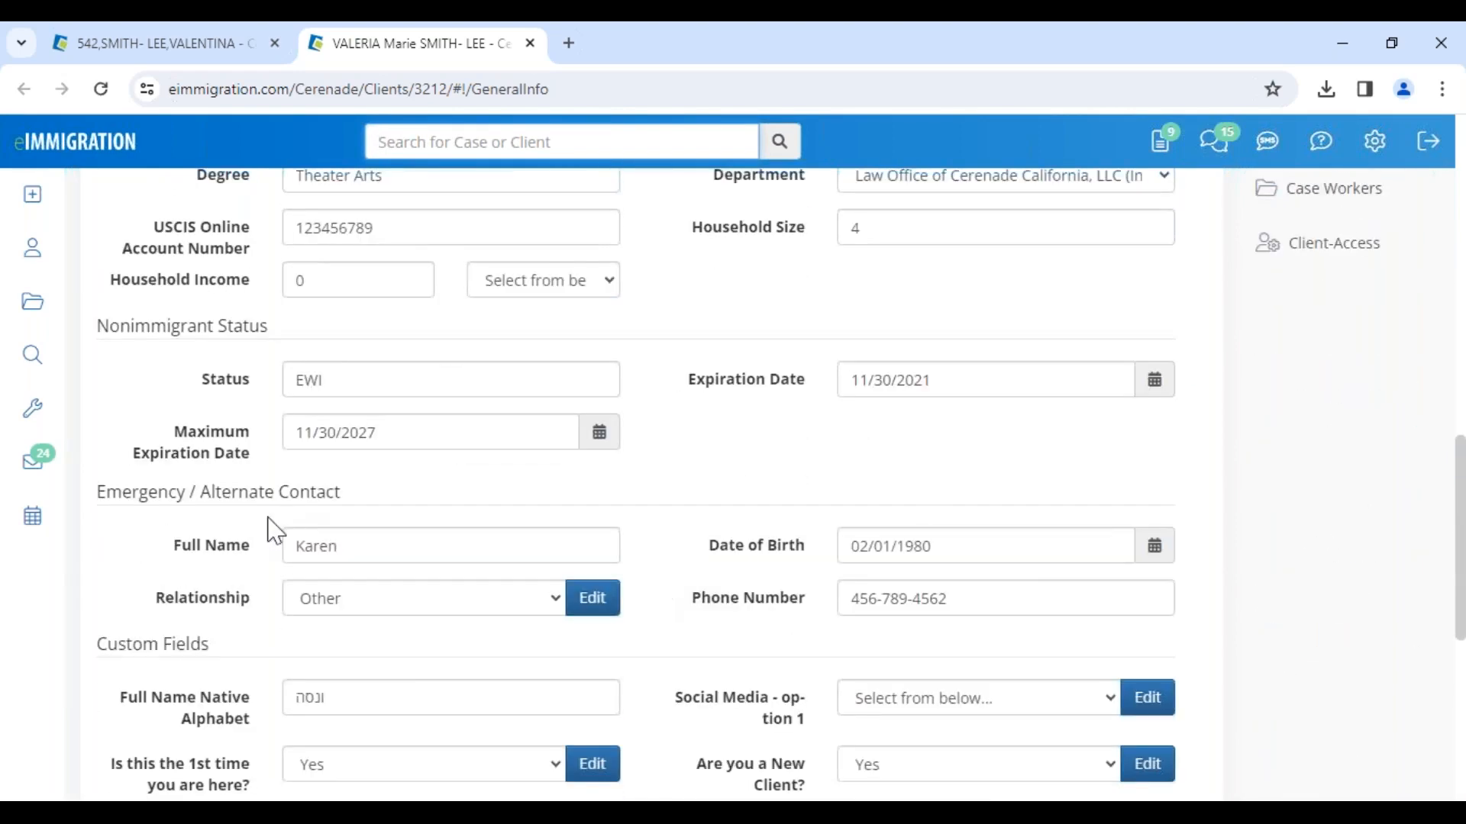
Step: Review the client's Custom Fields section on the General Info page
scroll(168, 633, "down", 1)
left_click_drag(121, 589, 256, 622)
left_click_drag(116, 657, 259, 694)
scroll(259, 694, "down", 1)
left_click_drag(116, 615, 264, 658)
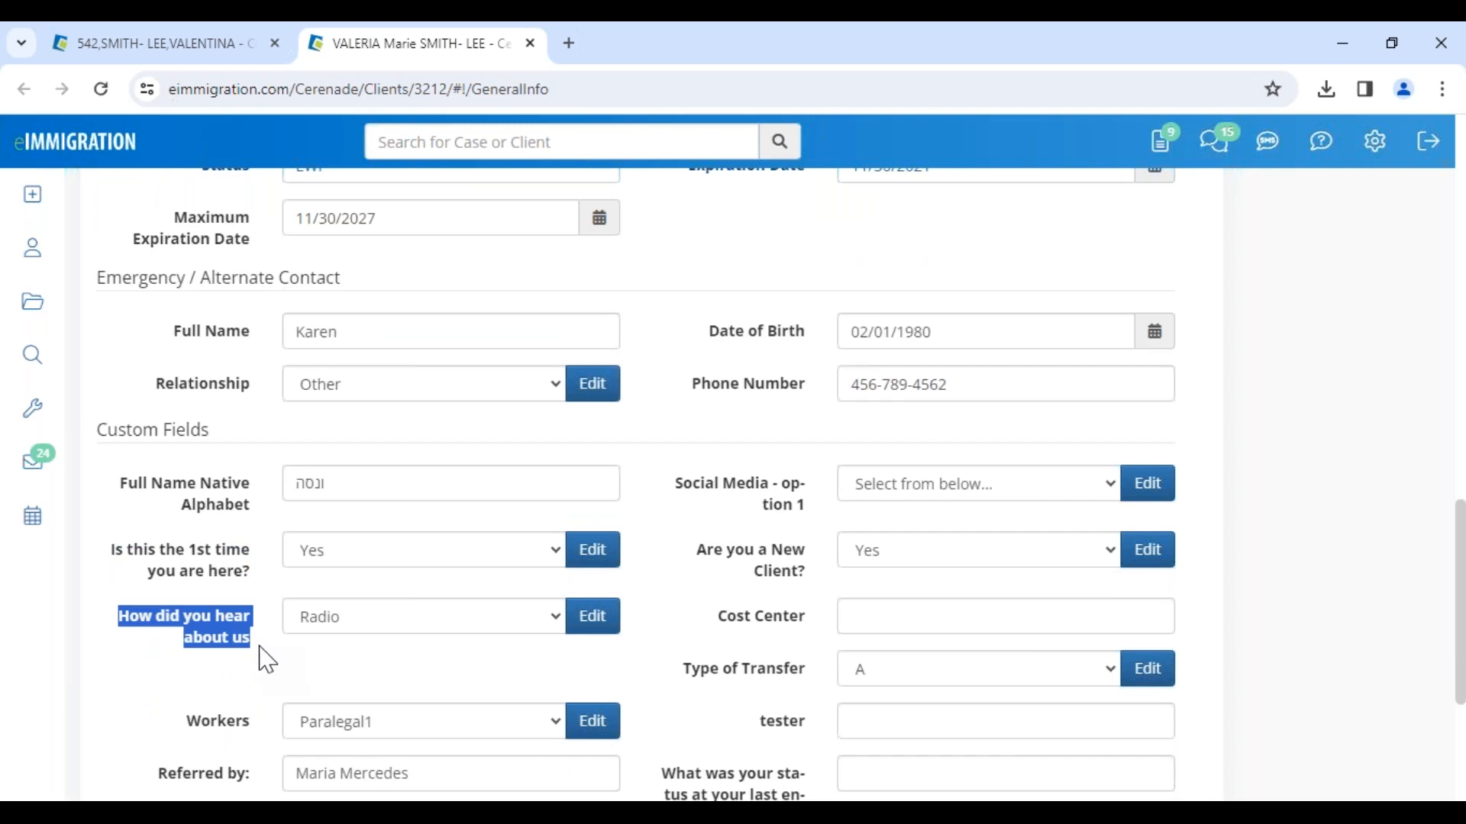
left_click(264, 653)
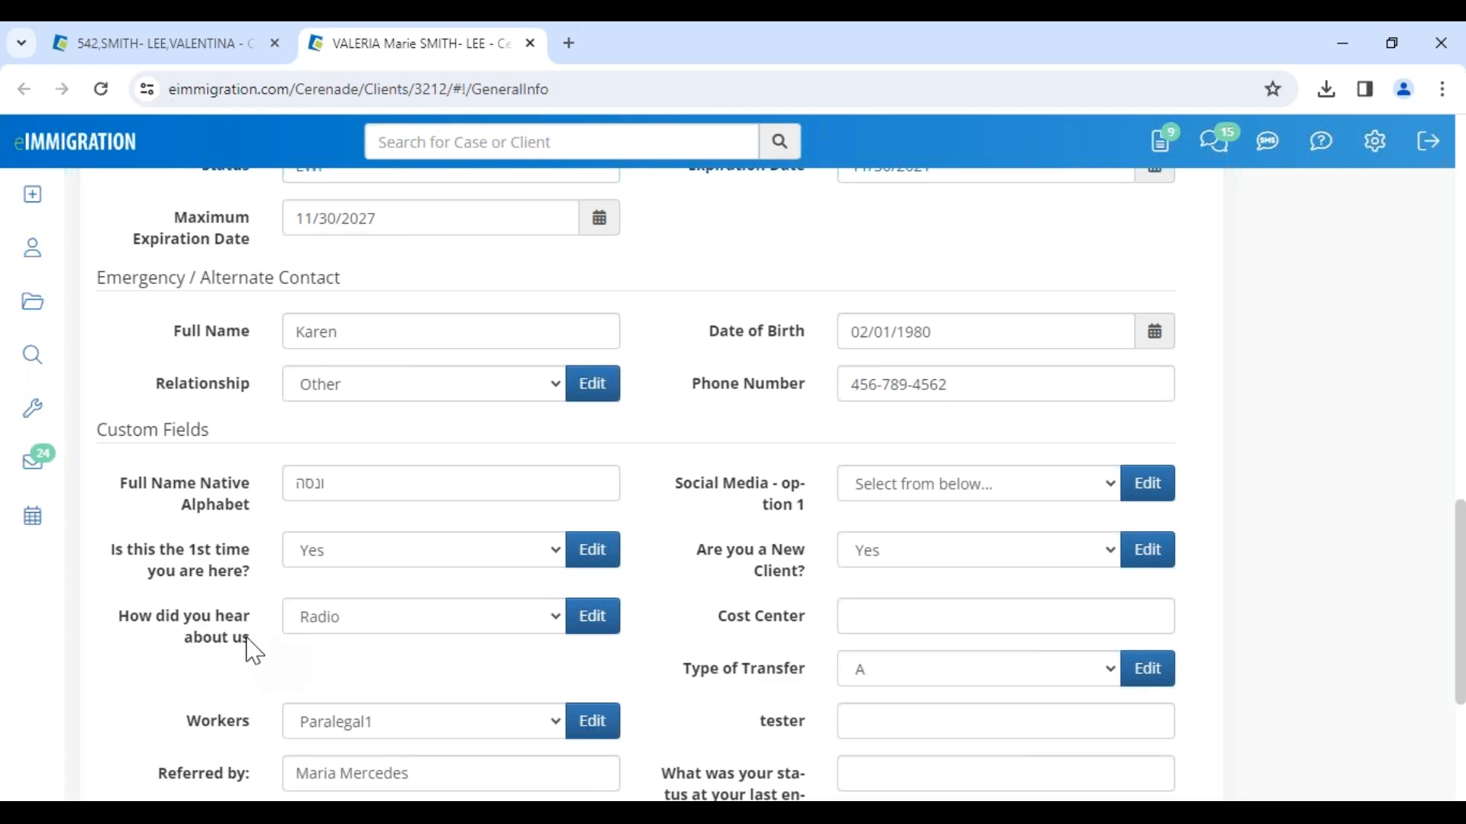
left_click_drag(120, 483, 260, 519)
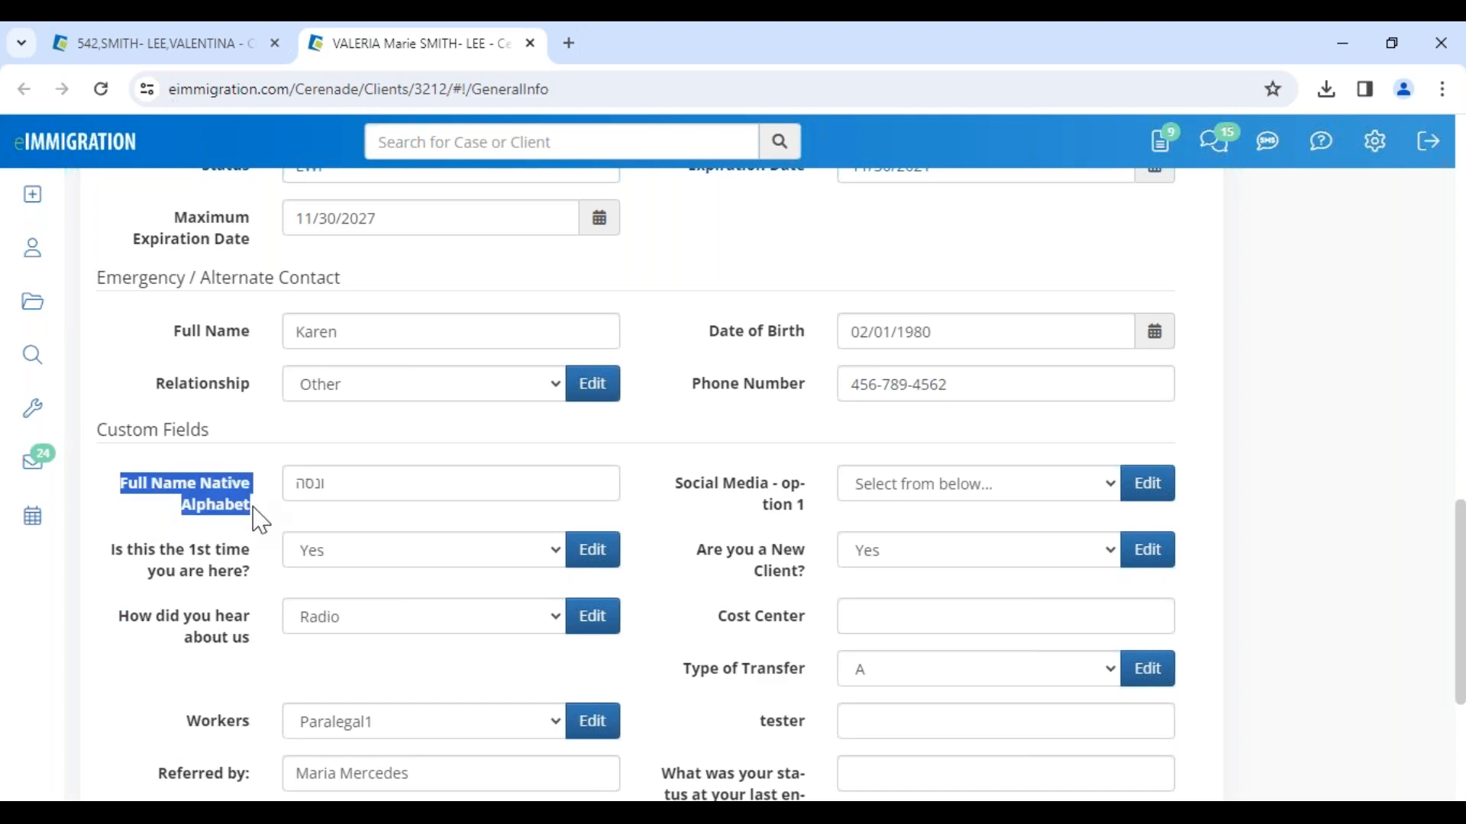
left_click_drag(373, 492, 250, 492)
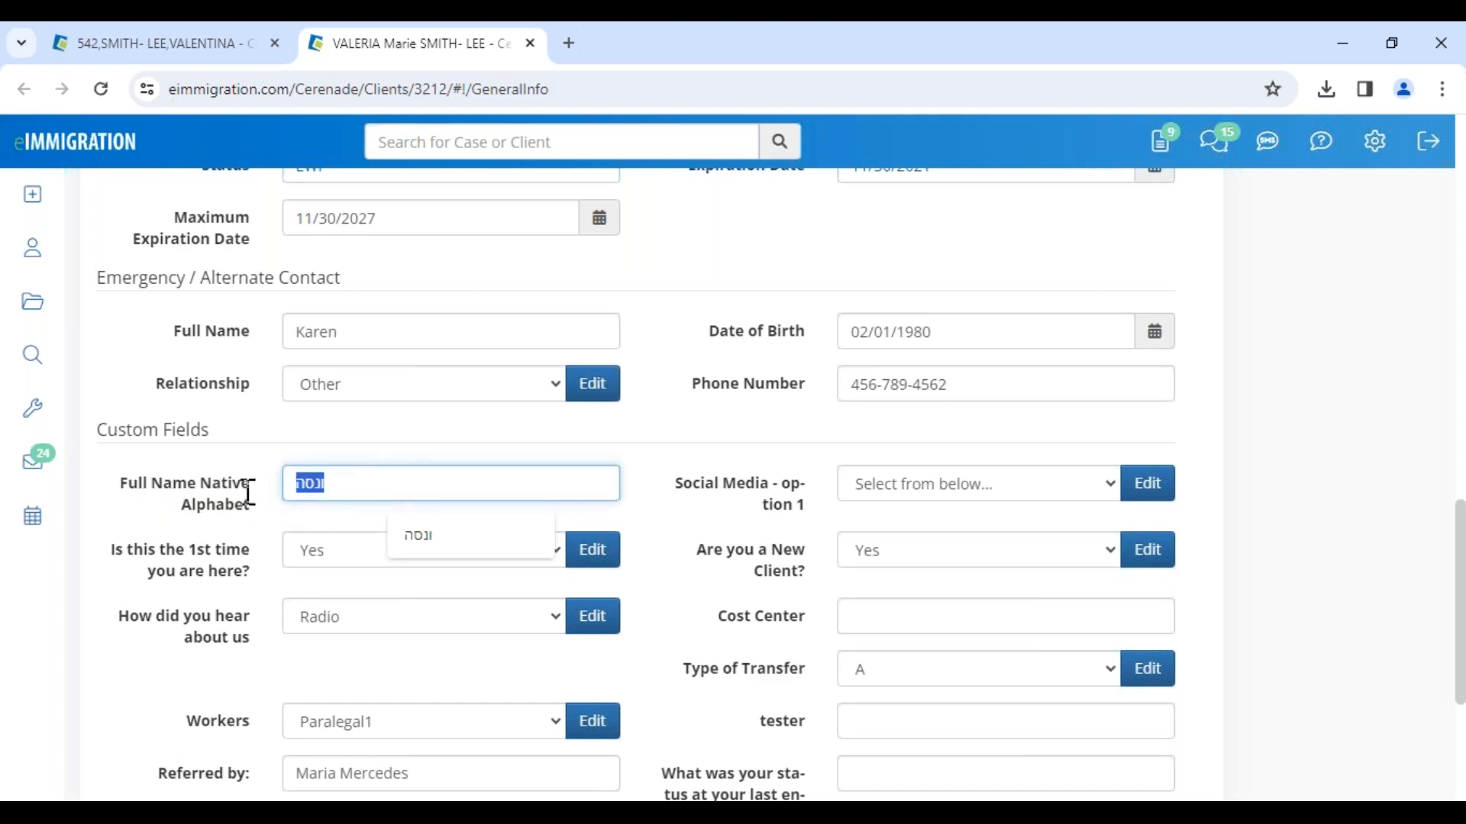
left_click(262, 514)
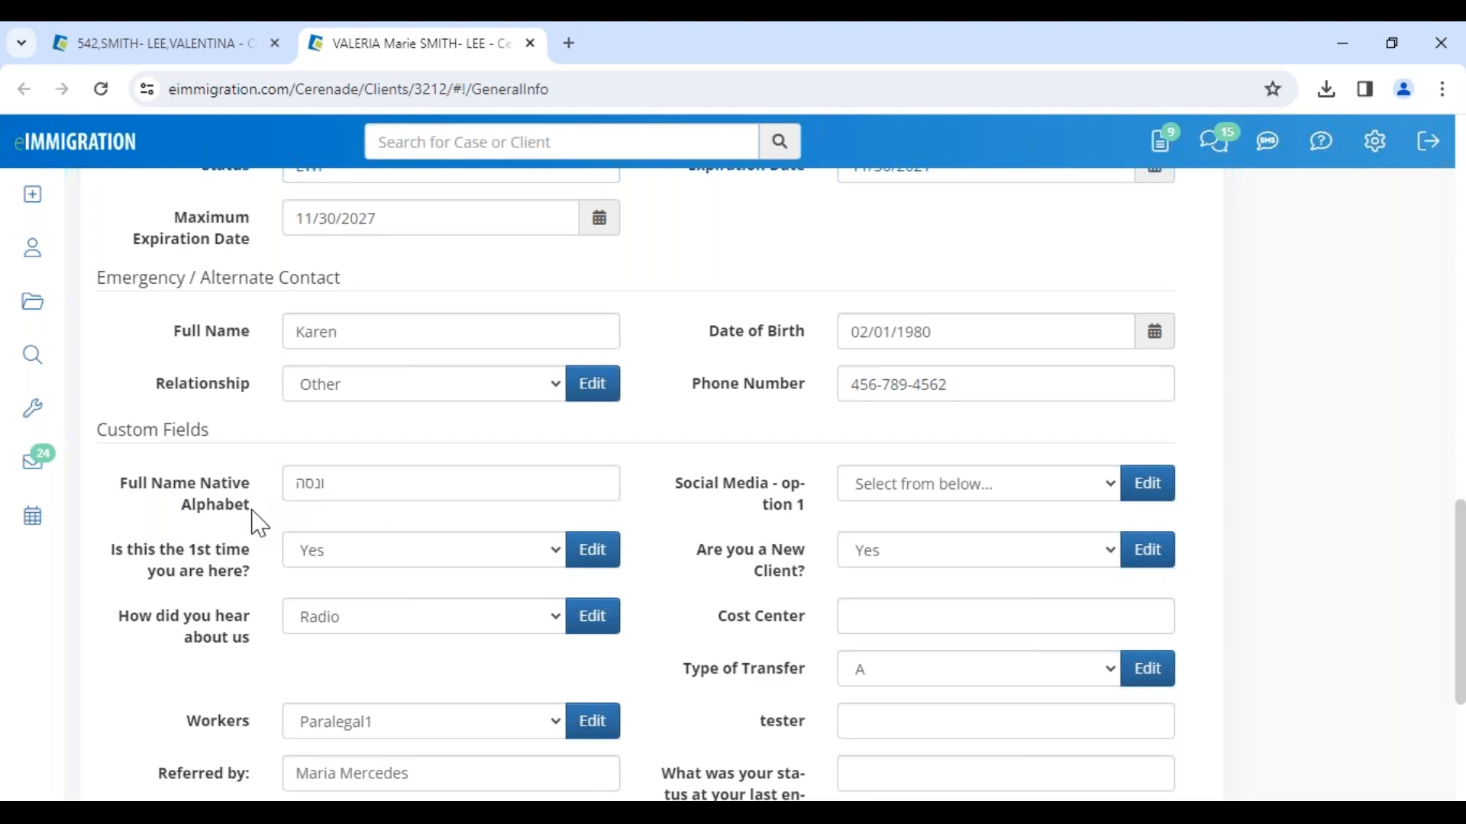
Step: Scroll through the client's General Info fields from the top to the Nonimmigrant Status section
scroll(260, 524, "up", 7)
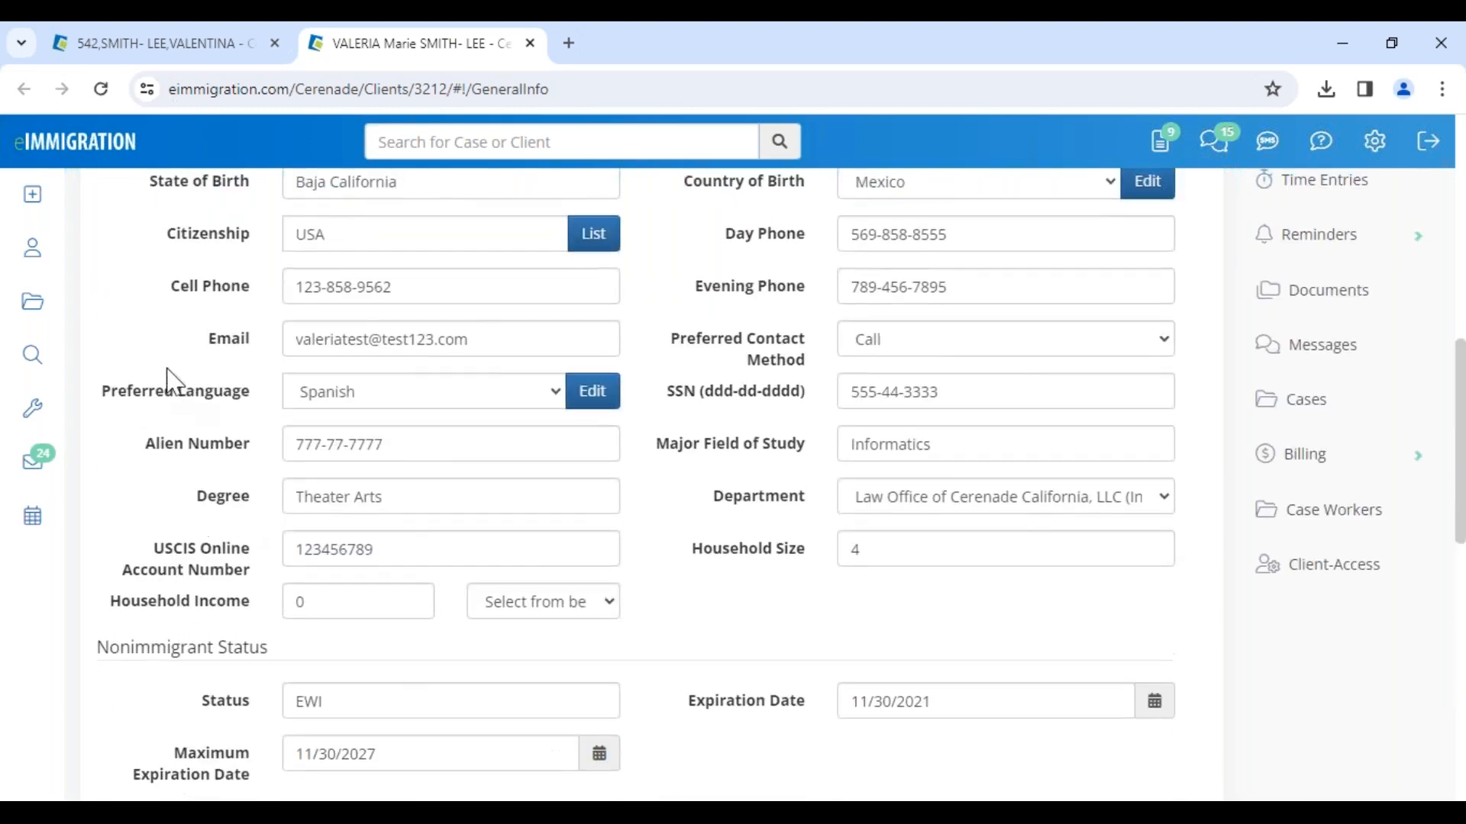
double_click(223, 338)
scroll(259, 359, "up", 11)
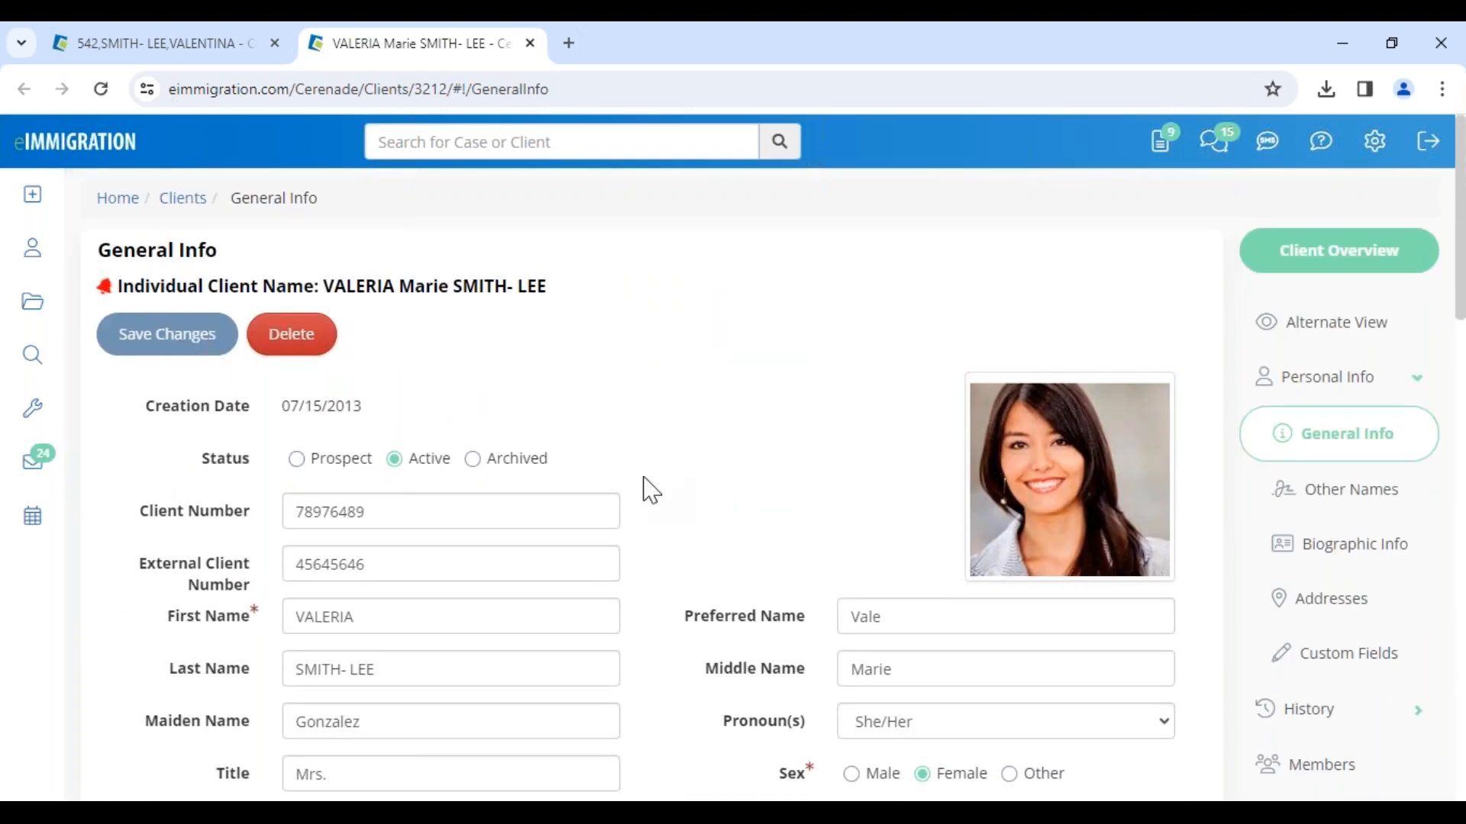
scroll(647, 491, "down", 11)
left_click(258, 568)
scroll(252, 580, "down", 6)
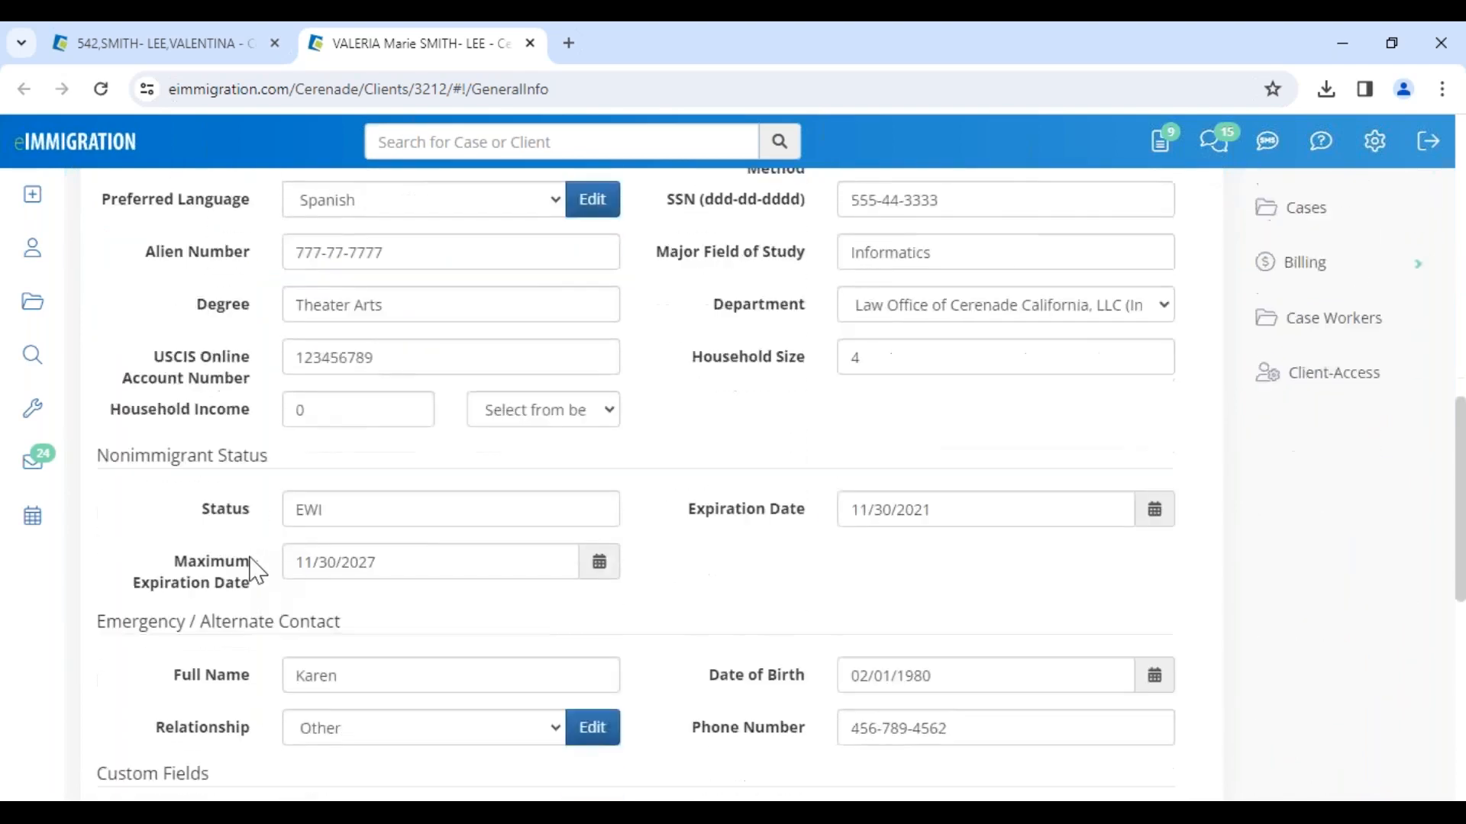
Step: Point out the Custom Fields section and its Full Name Native Alphabet field on the client's General Info page
left_click_drag(100, 430, 213, 437)
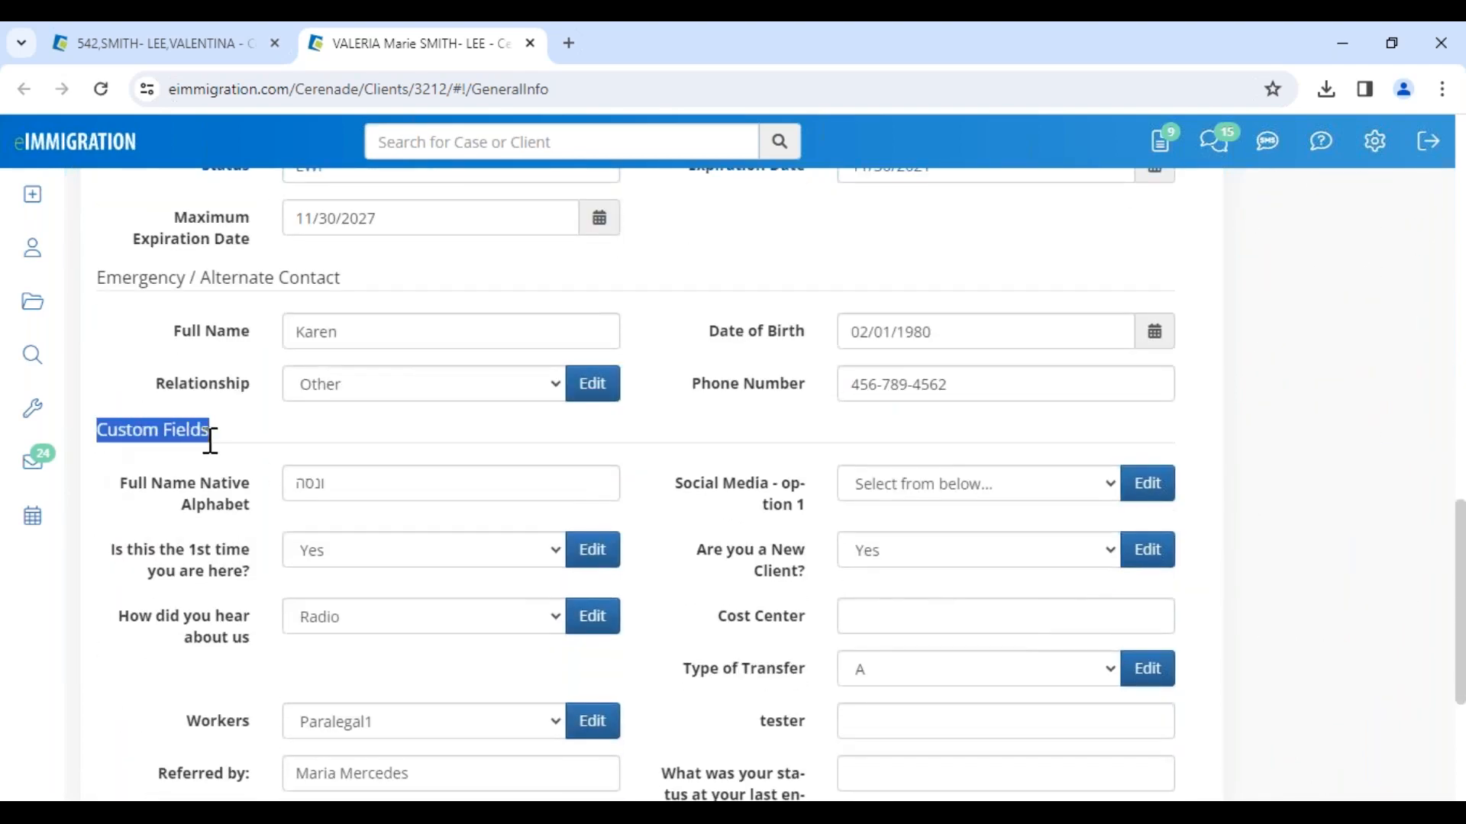
double_click(330, 492)
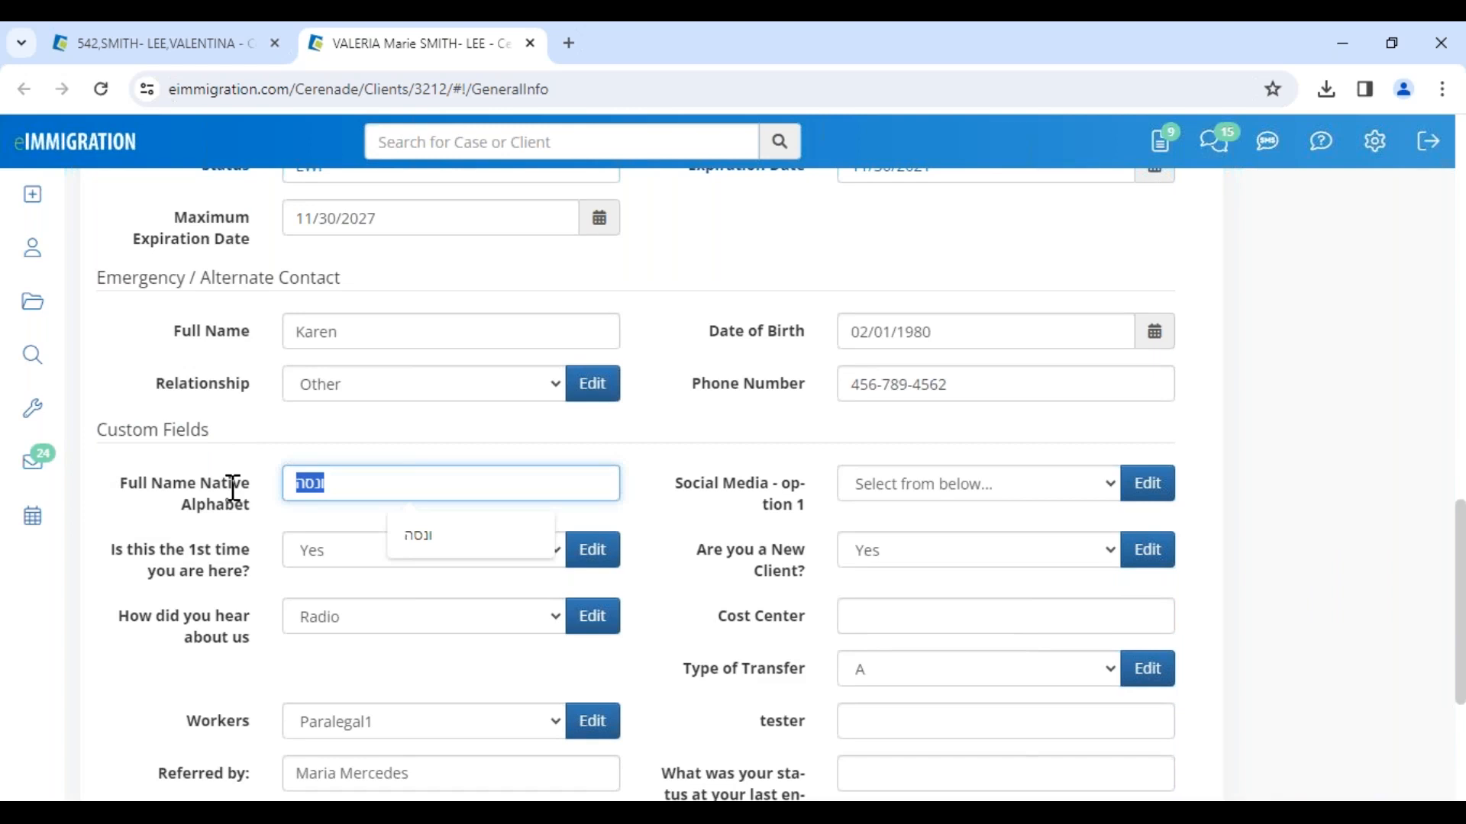
left_click(244, 480)
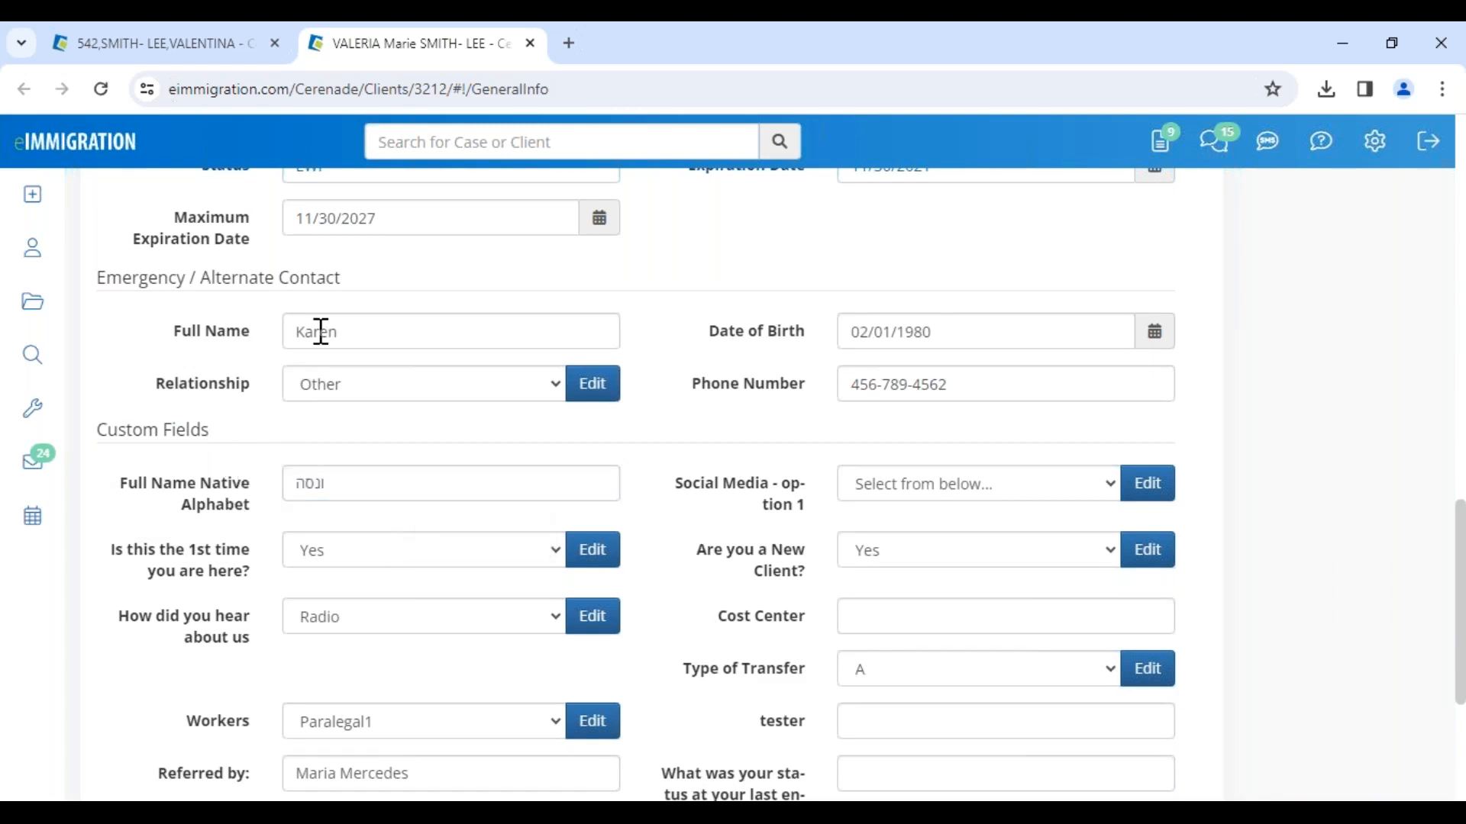
left_click_drag(101, 428, 211, 439)
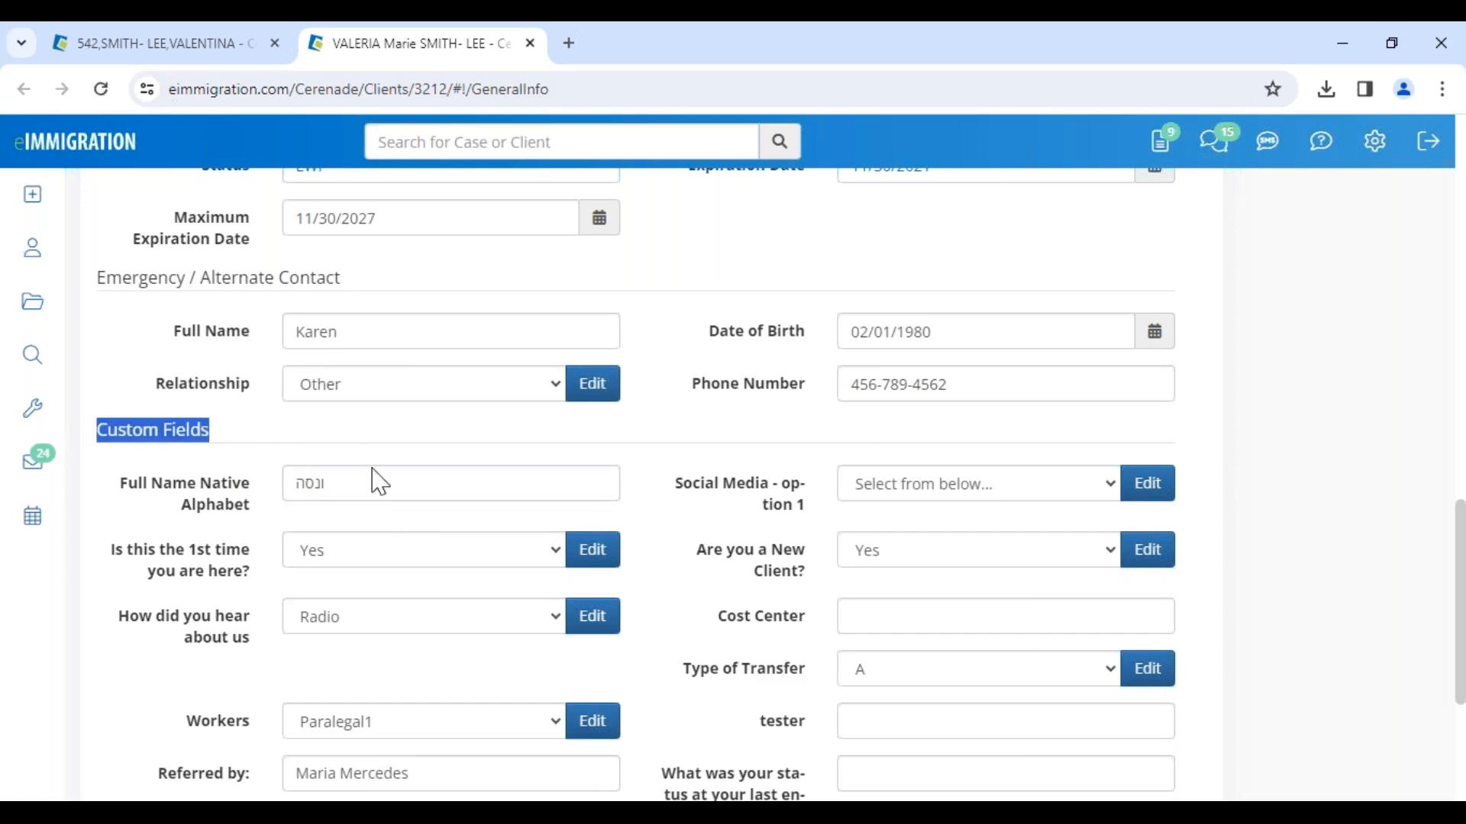
Step: Open Administrative Tools from the settings menu in a new browser tab and switch to that tab
scroll(1165, 393, "up", 15)
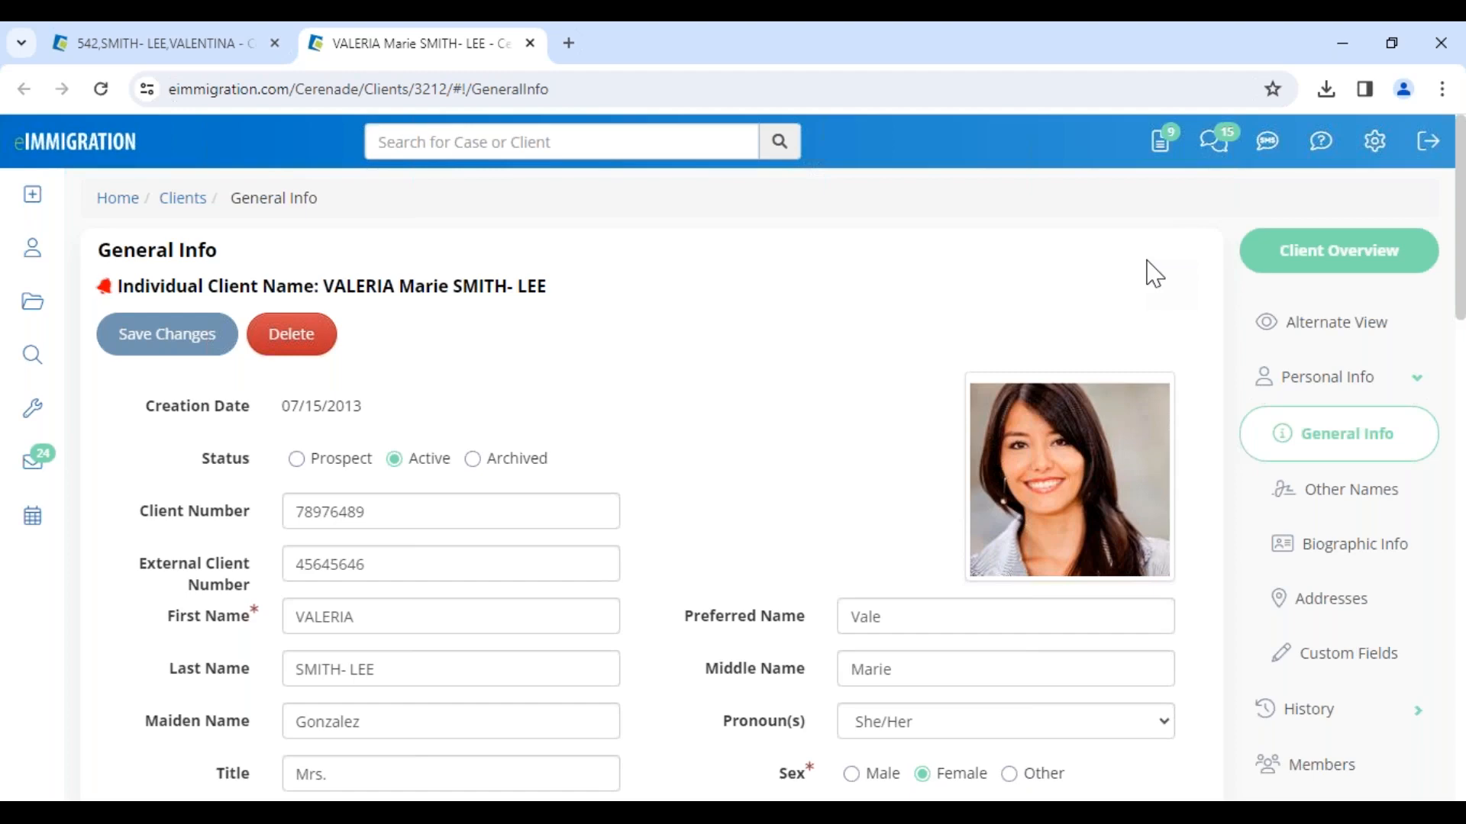
mouse_move(1316, 177)
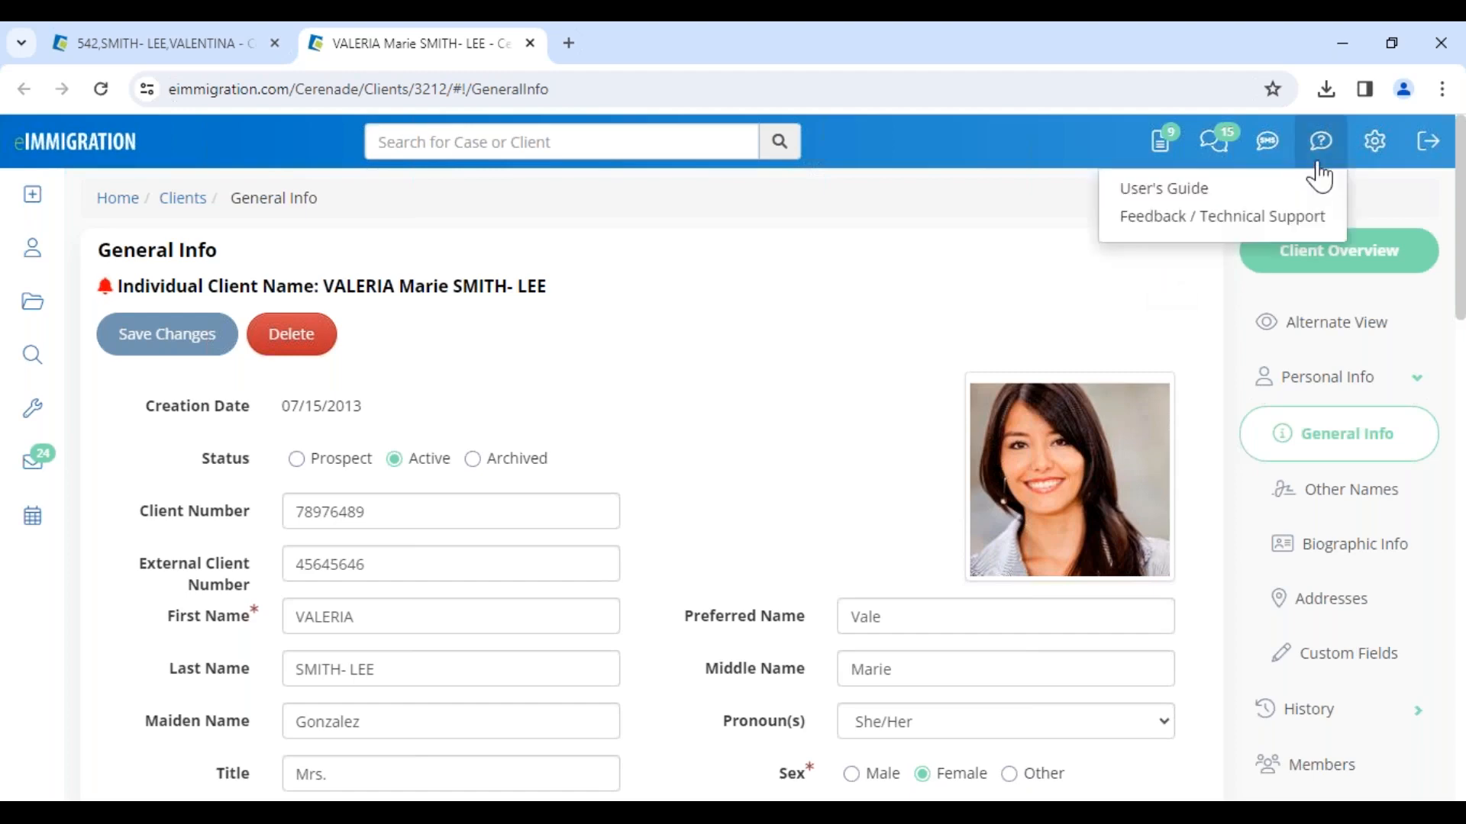
mouse_move(1376, 158)
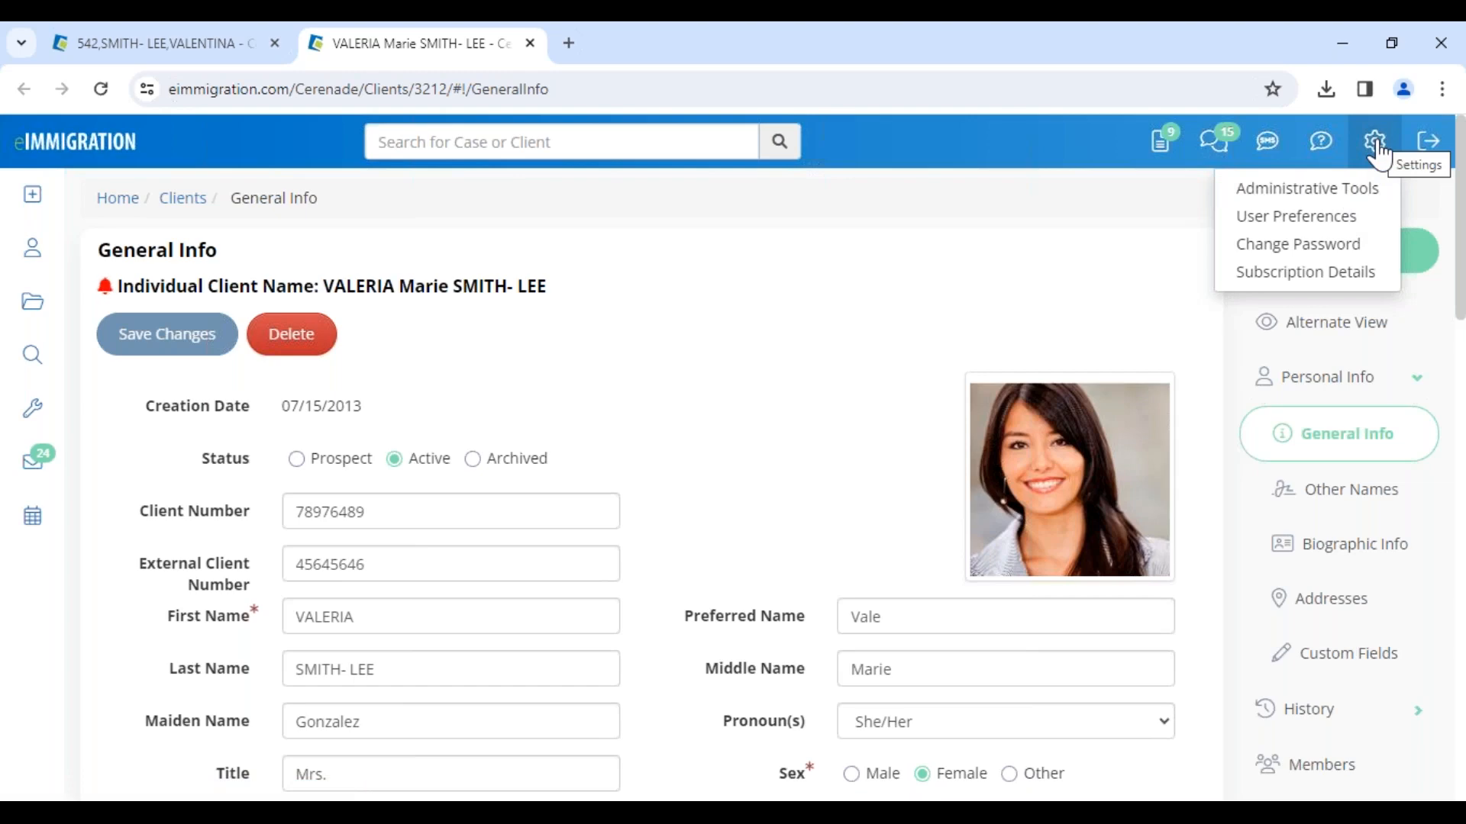
right_click(1309, 196)
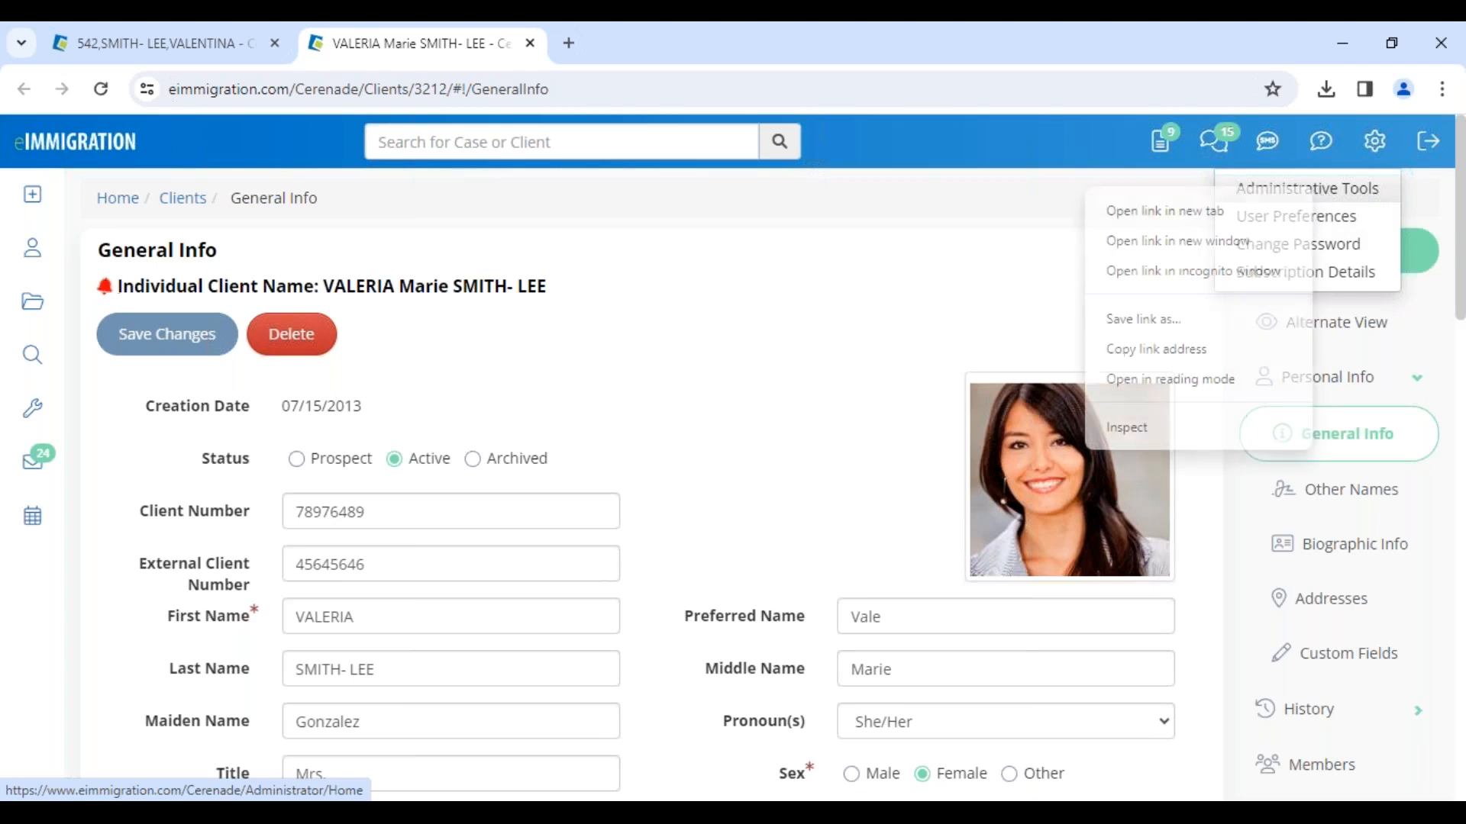
left_click(1180, 213)
left_click_drag(654, 46, 138, 58)
left_click(263, 142)
left_click(666, 50)
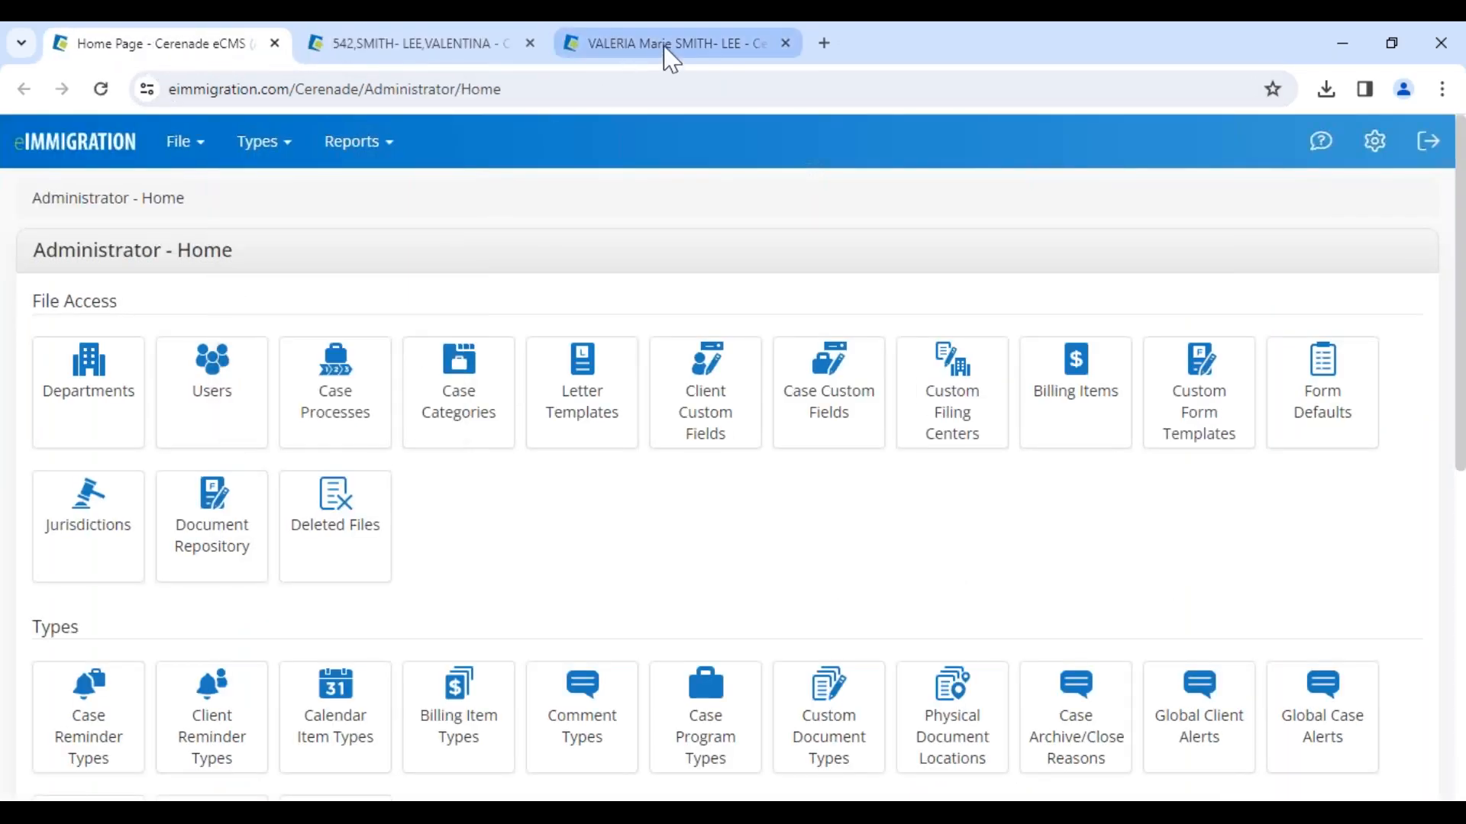
left_click(203, 50)
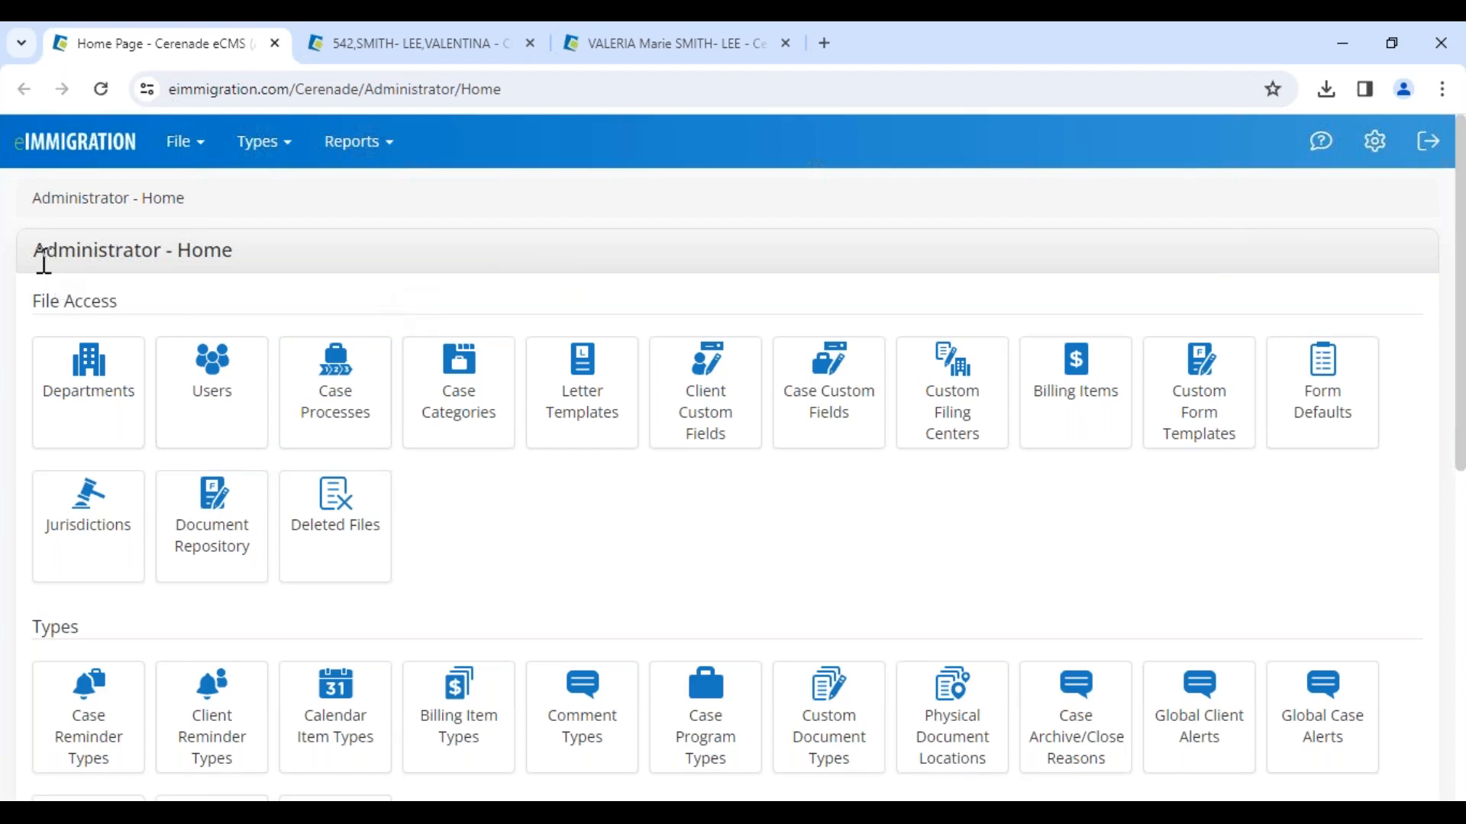
Step: Open Client Custom Fields from the Administrator home and expand the System Client Custom Fields section
left_click_drag(36, 252, 261, 272)
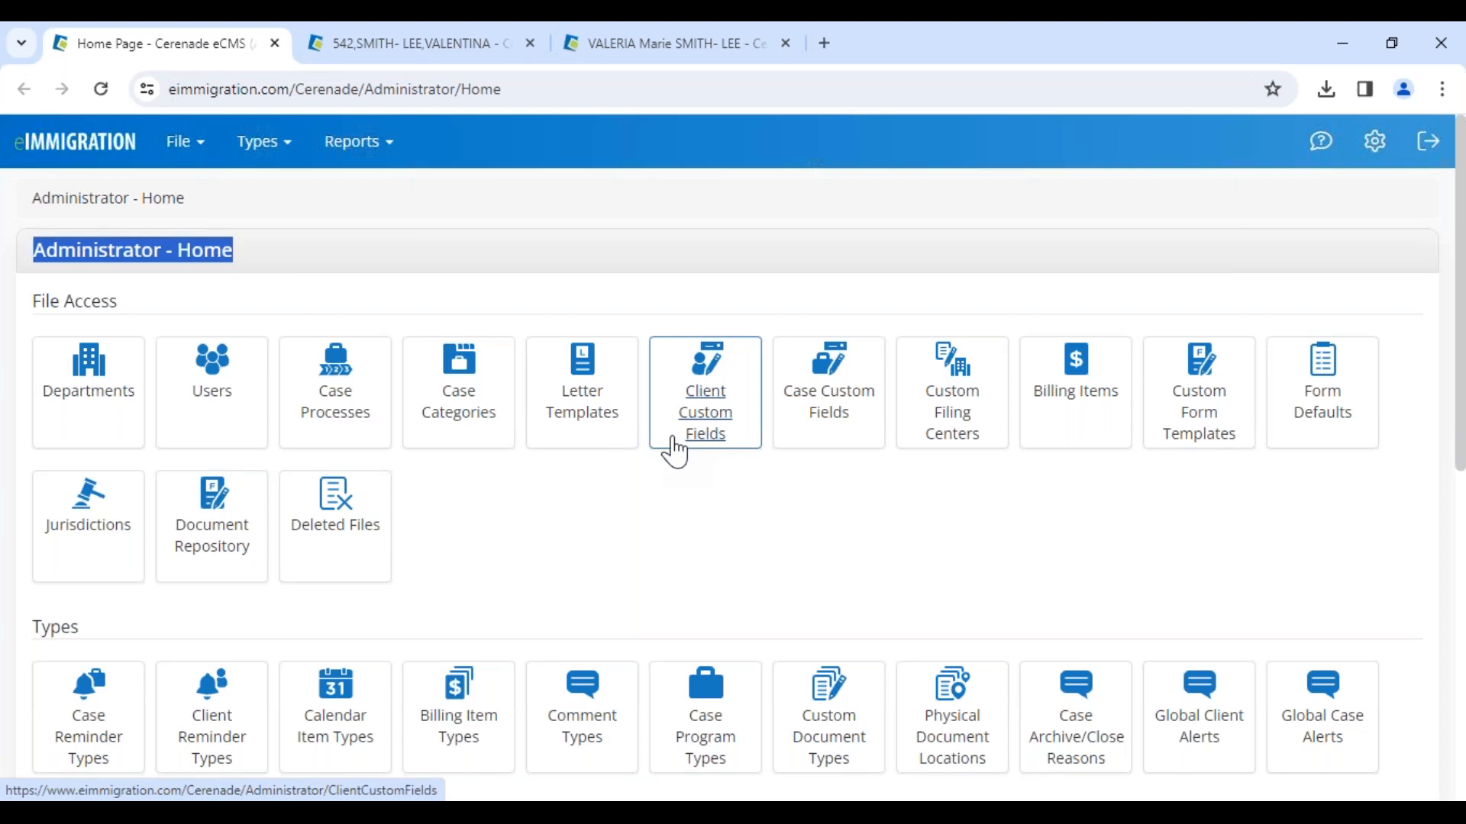
left_click(675, 322)
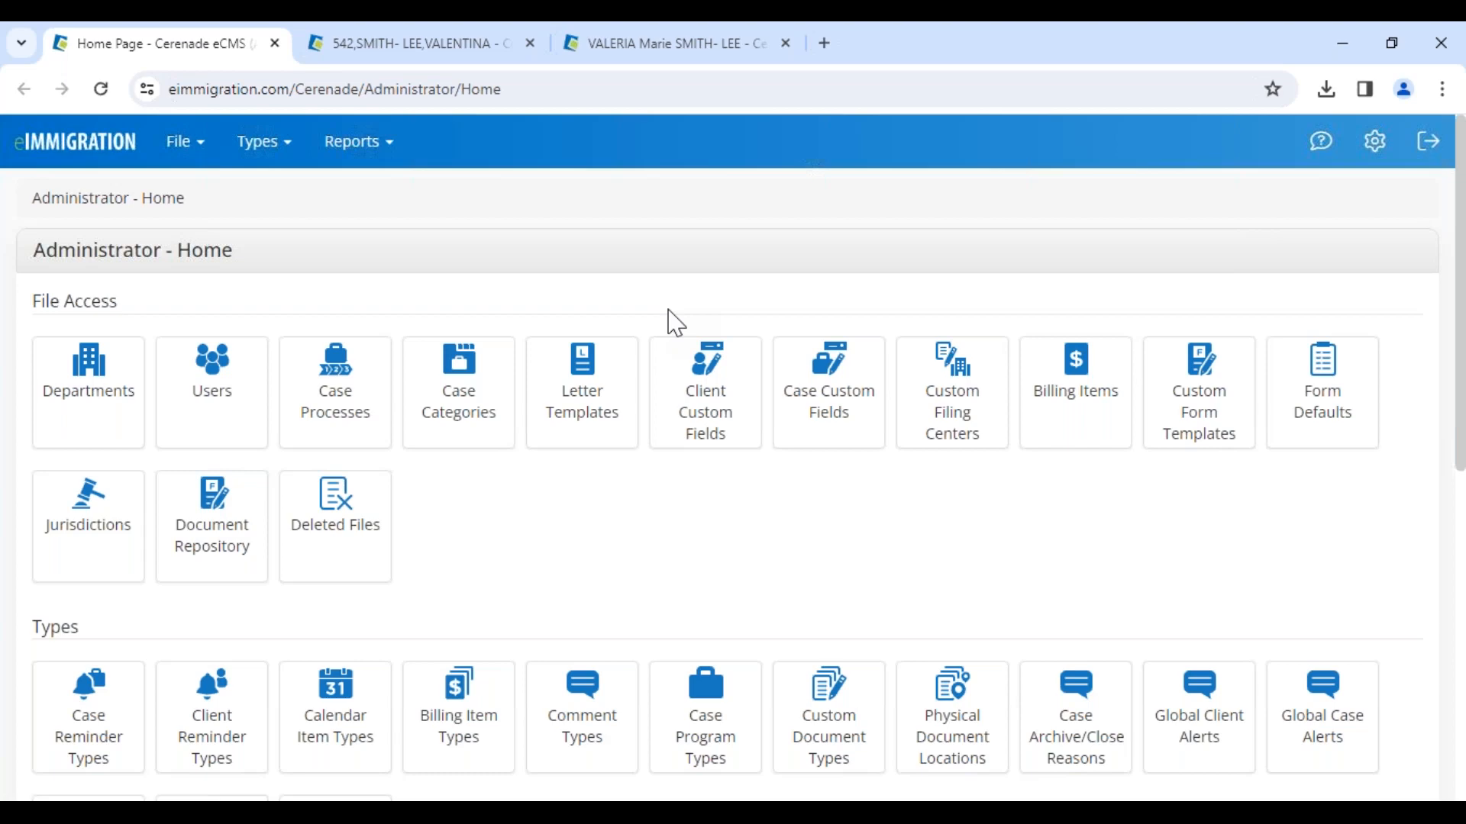
left_click_drag(33, 252, 245, 252)
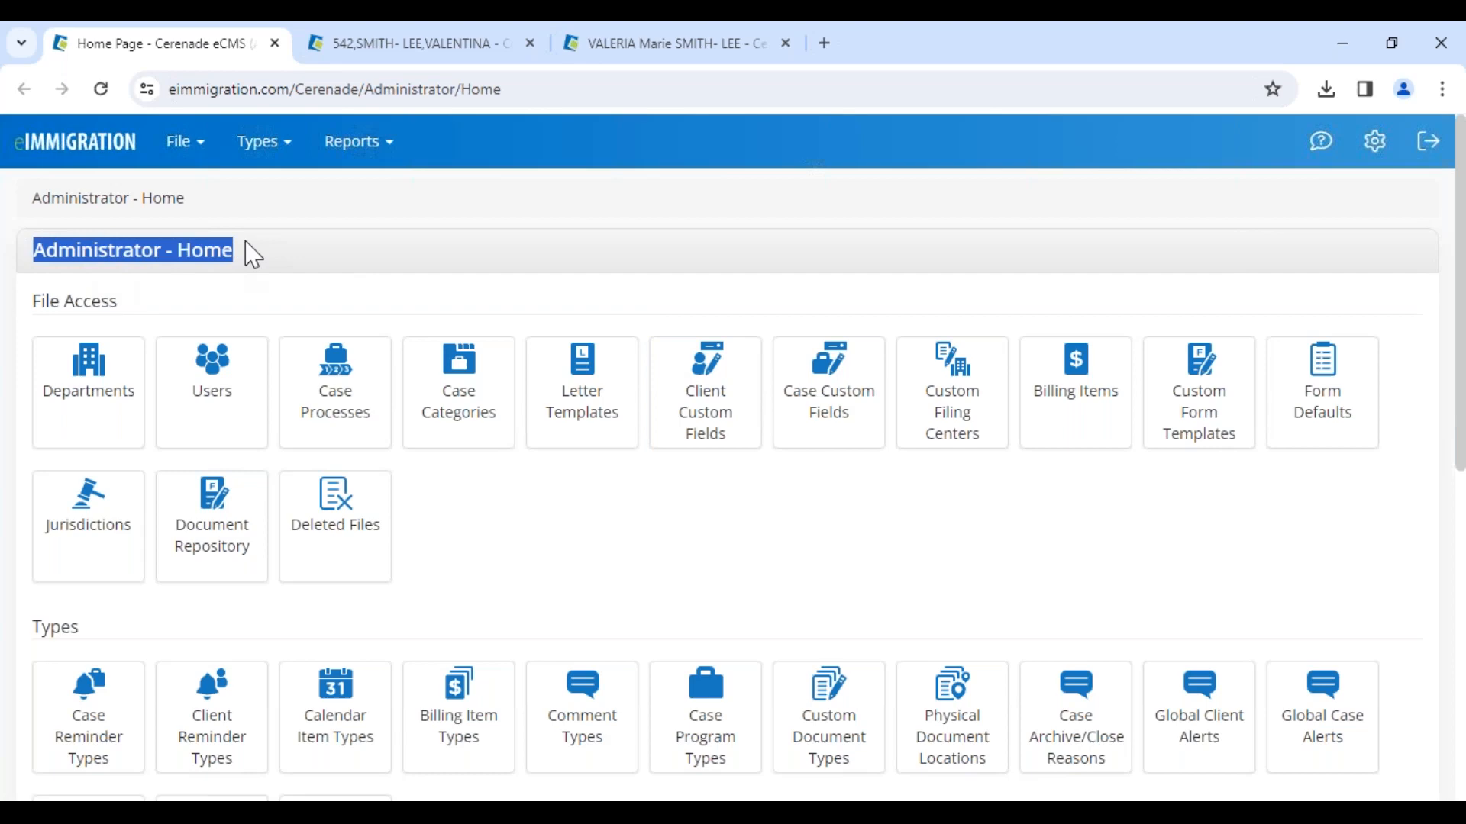
left_click(700, 396)
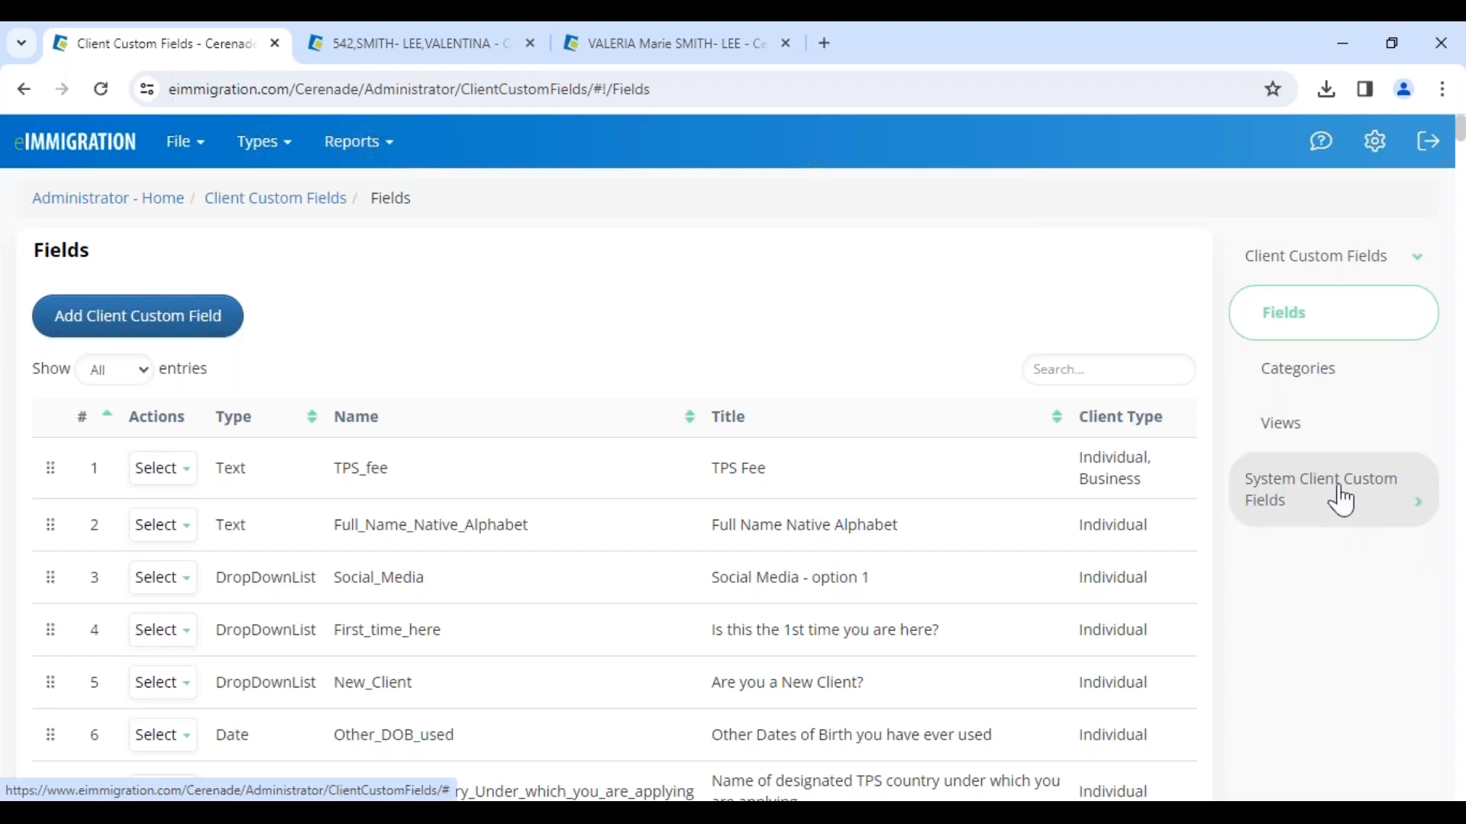
left_click(1307, 510)
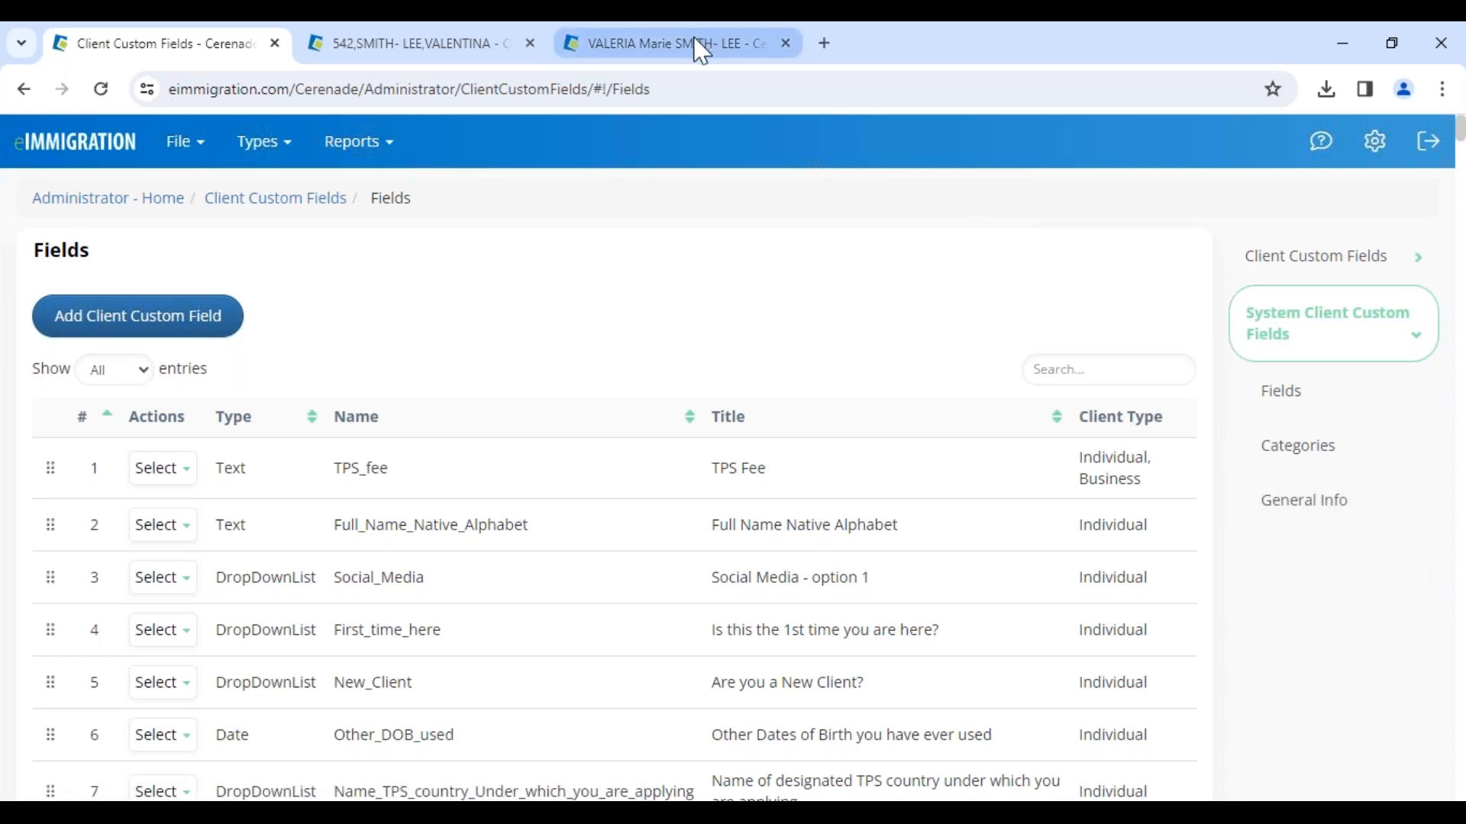
Step: Return to the client's tab, open its Custom Fields page, then go back to General Info
mouse_move(702, 52)
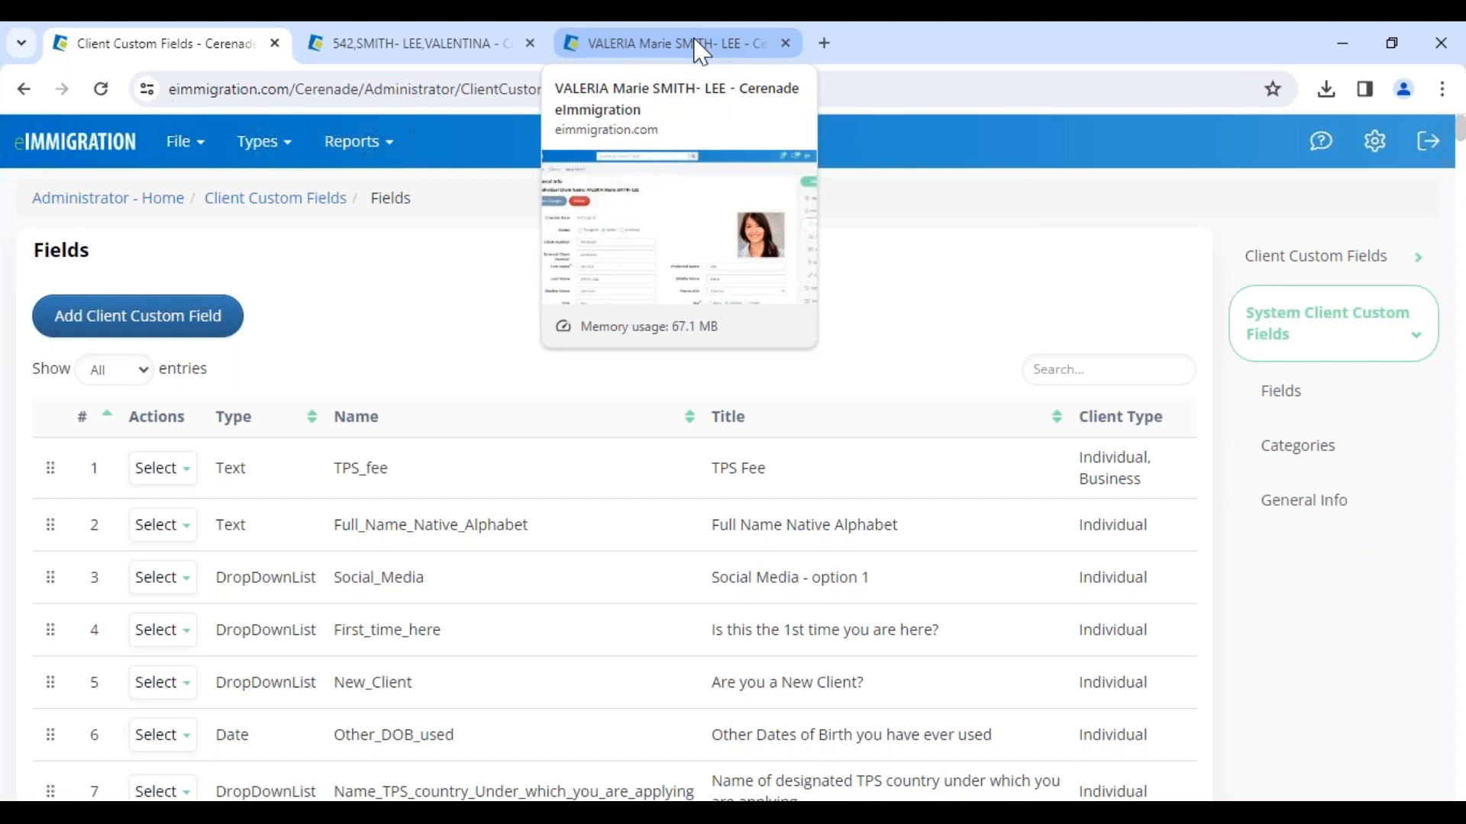
left_click(702, 52)
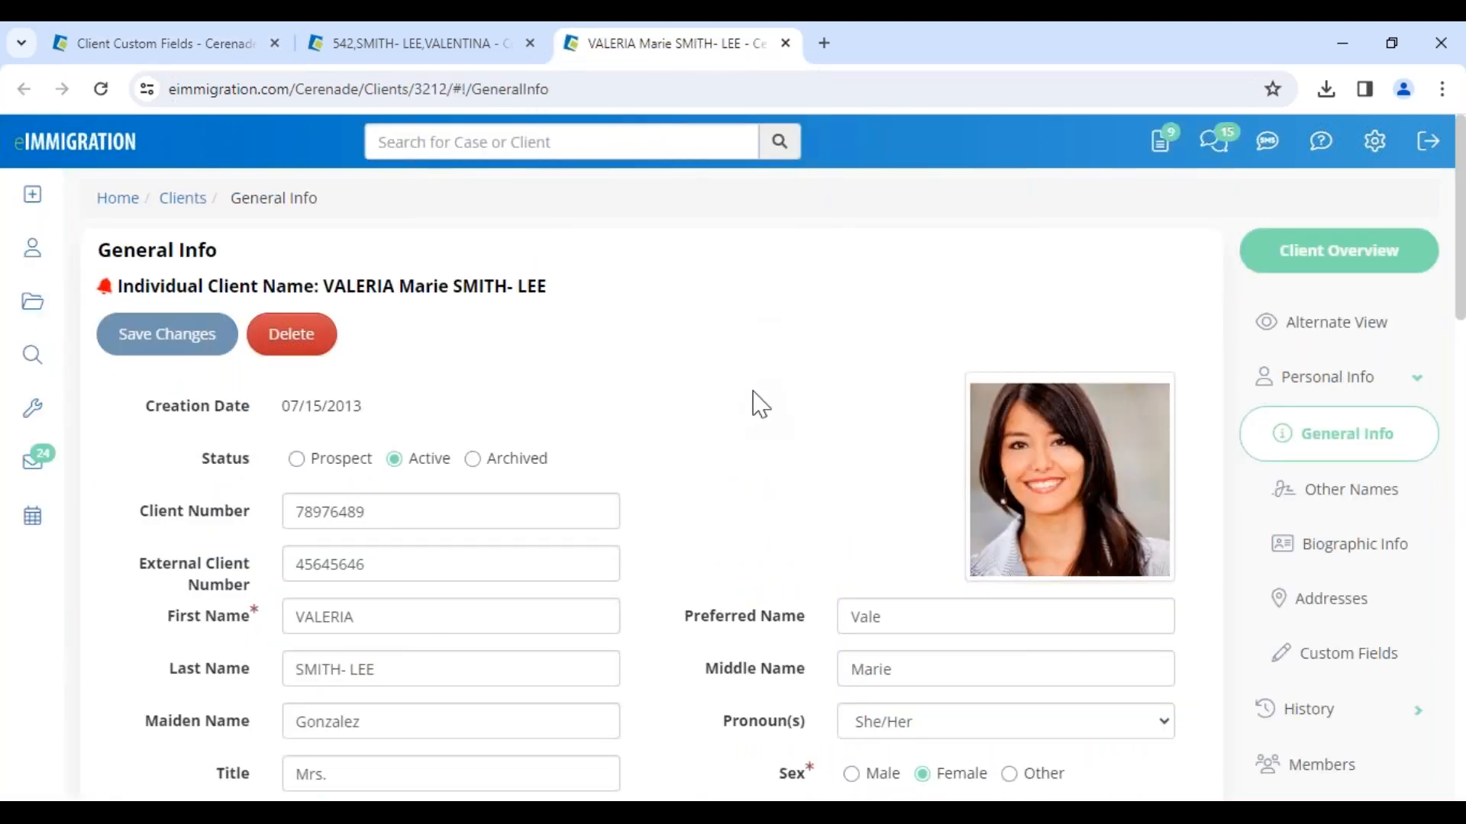
left_click(1363, 660)
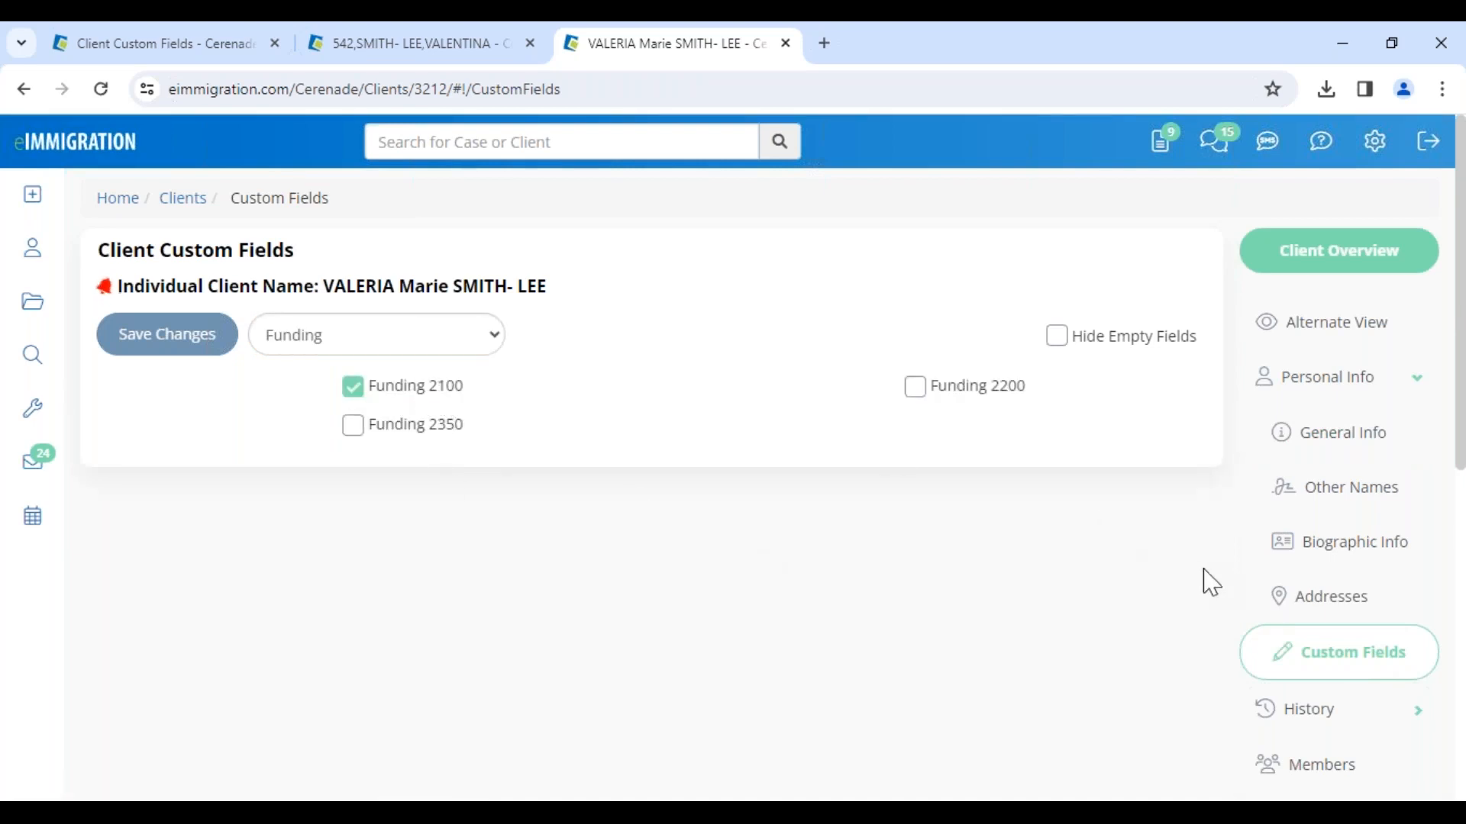
left_click(1338, 440)
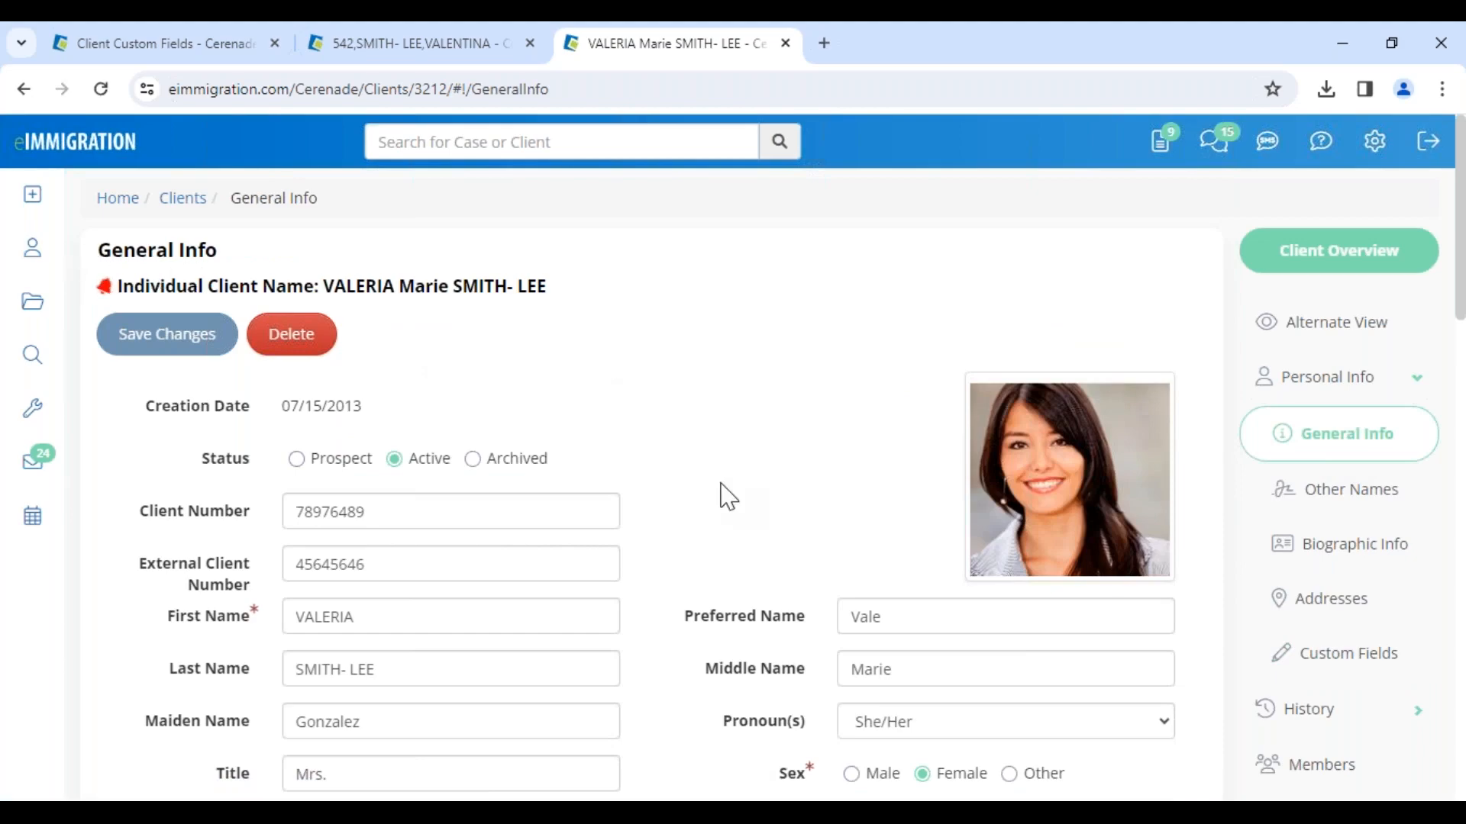
Step: Review the Custom Fields section at the bottom of the client's General Info page
scroll(727, 496, "down", 8)
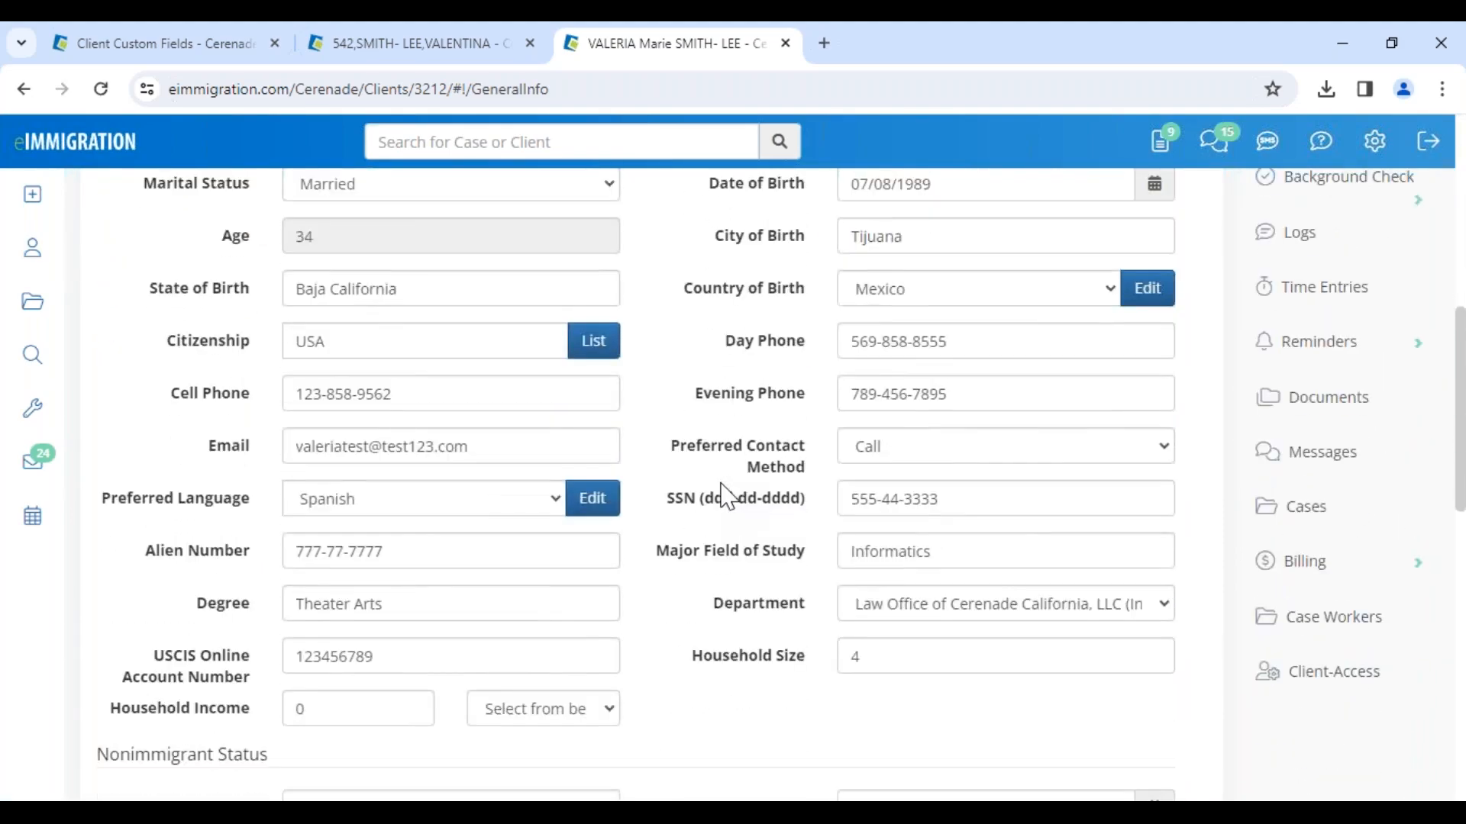
scroll(727, 496, "down", 8)
left_click_drag(100, 427, 224, 425)
left_click(145, 534)
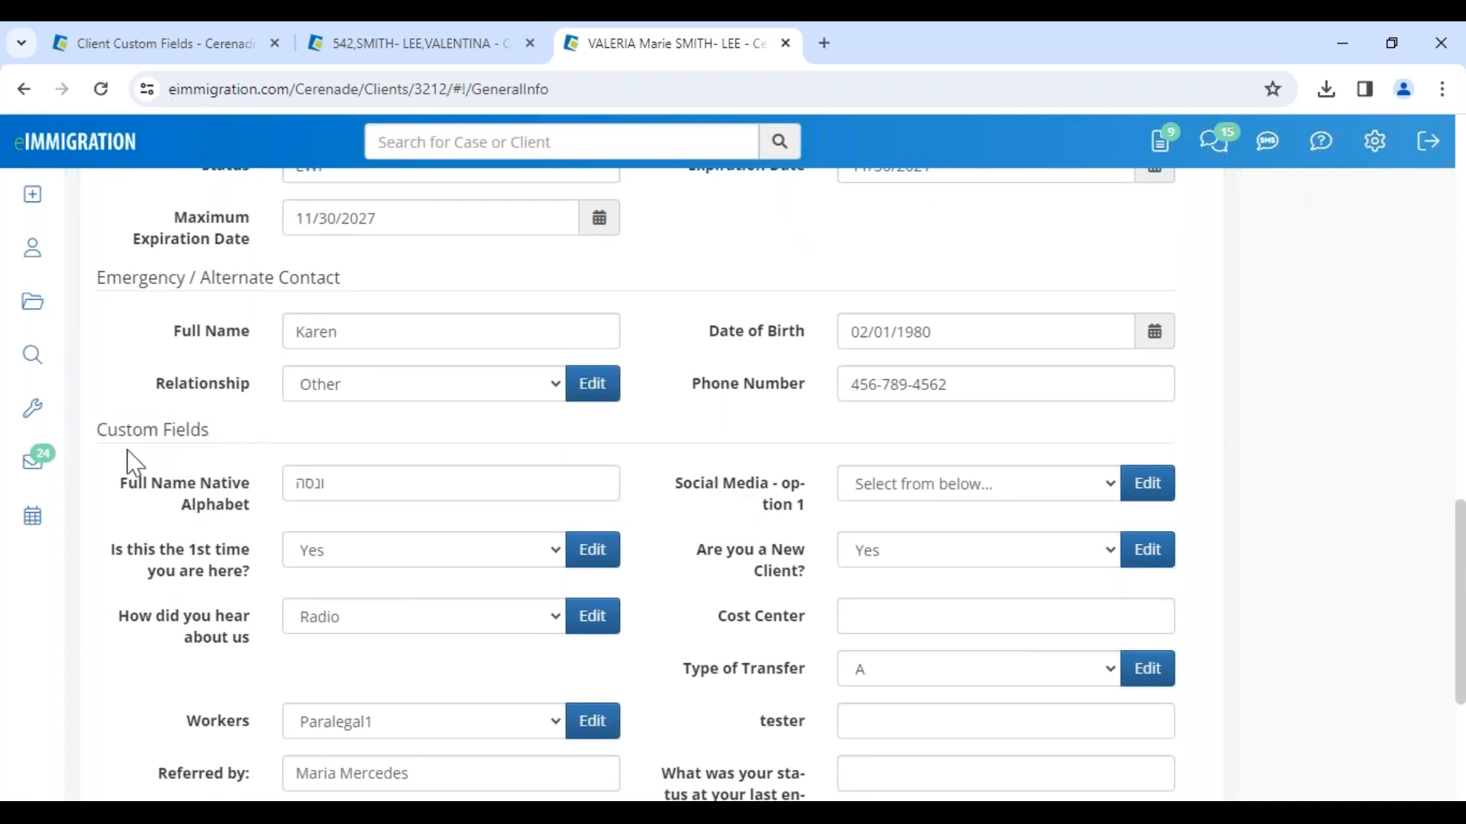
left_click_drag(98, 426, 237, 443)
scroll(824, 481, "up", 15)
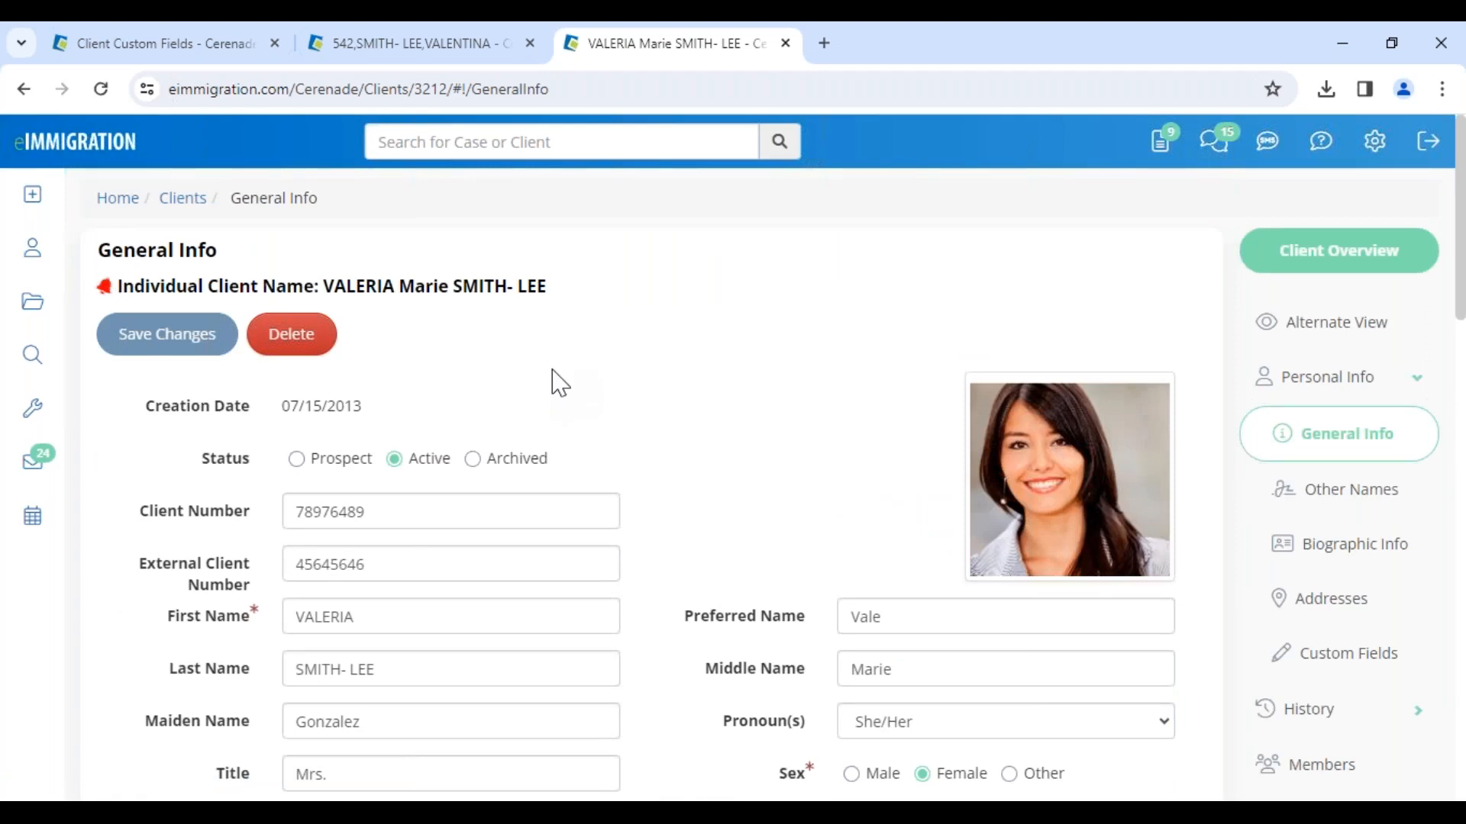
scroll(707, 467, "down", 15)
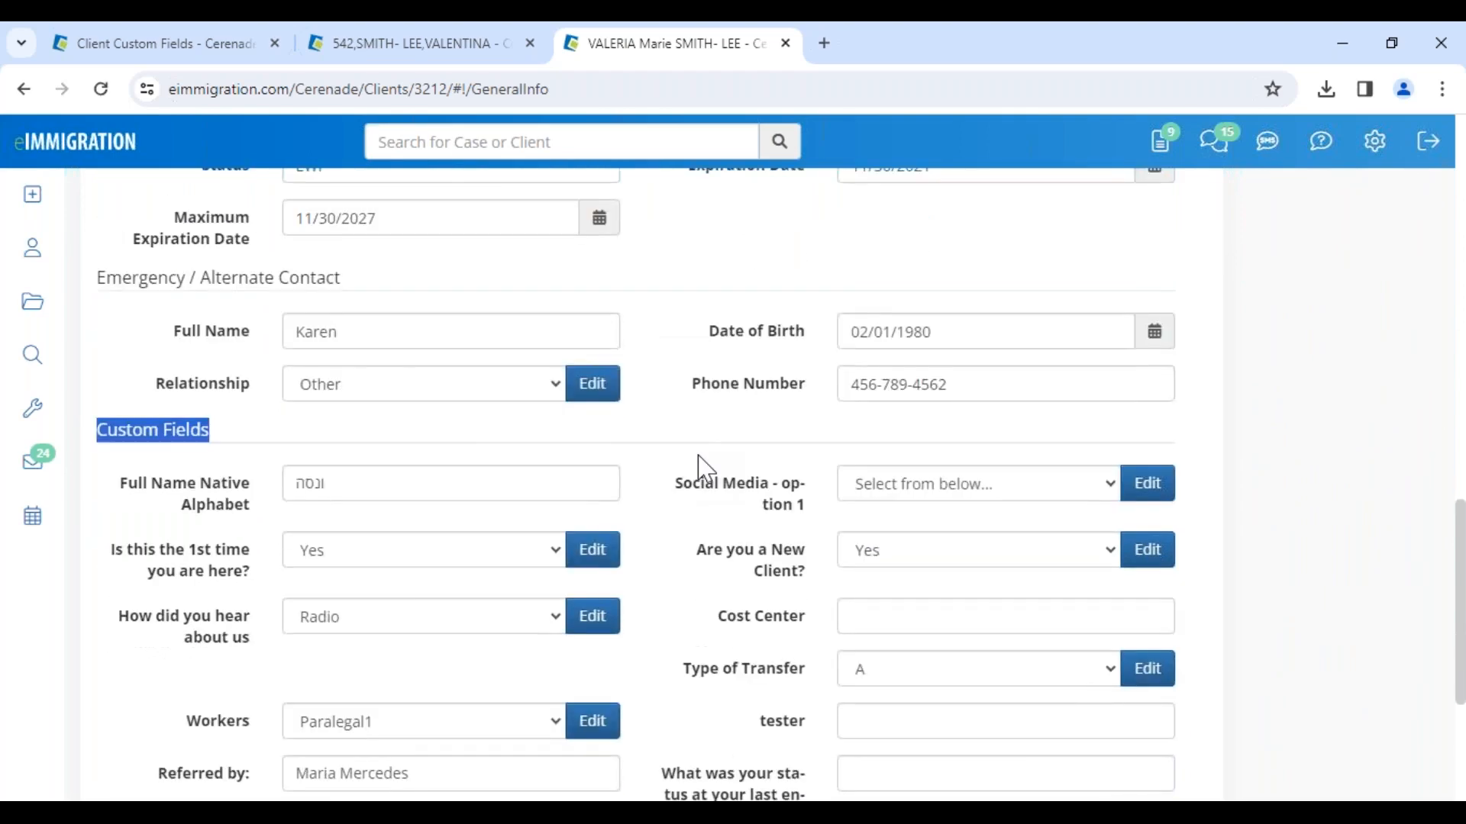
scroll(706, 467, "up", 15)
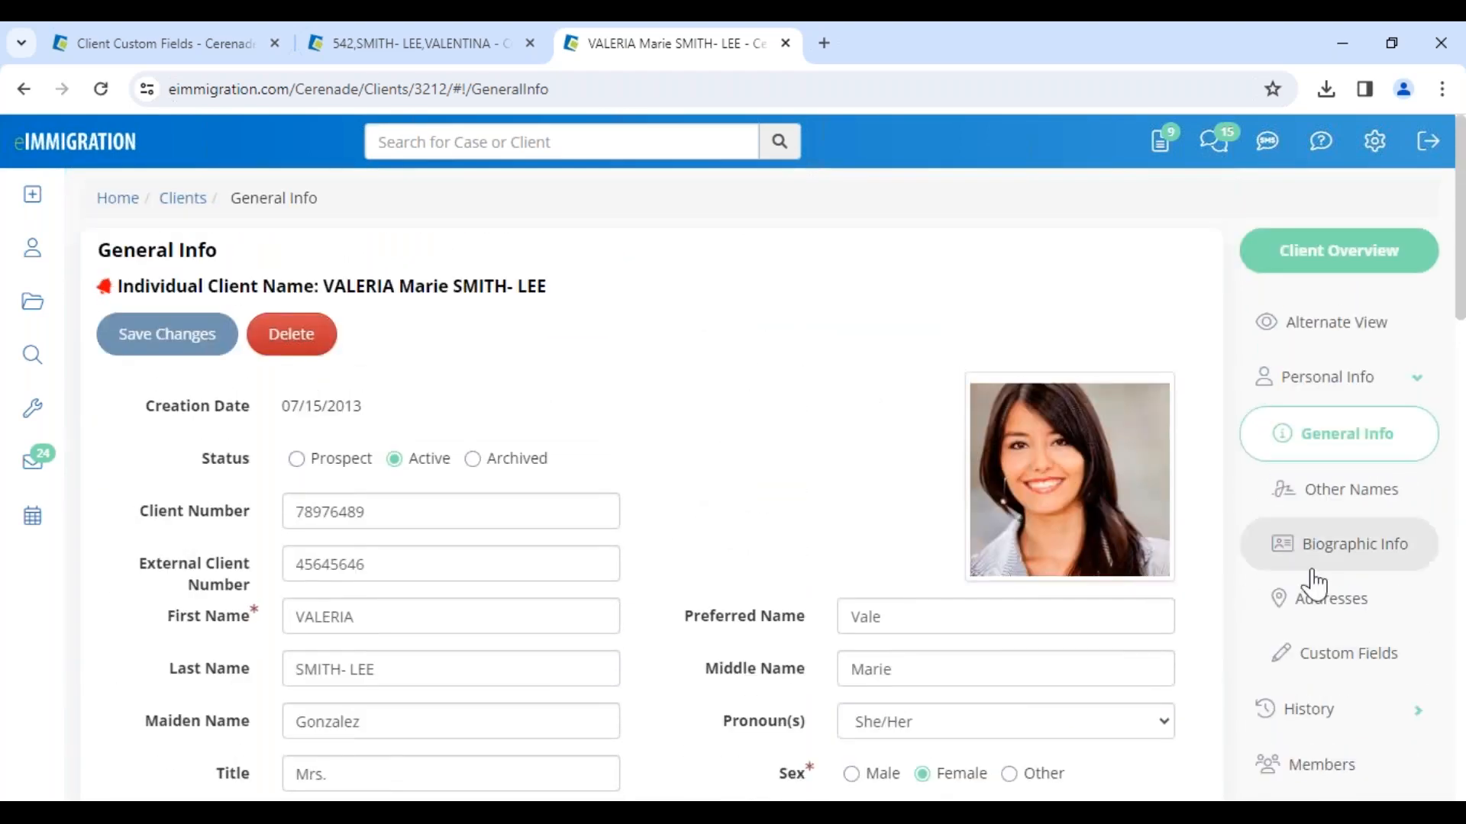
Step: Open the client's Custom Fields page and show the View All (Default) view
left_click(1357, 672)
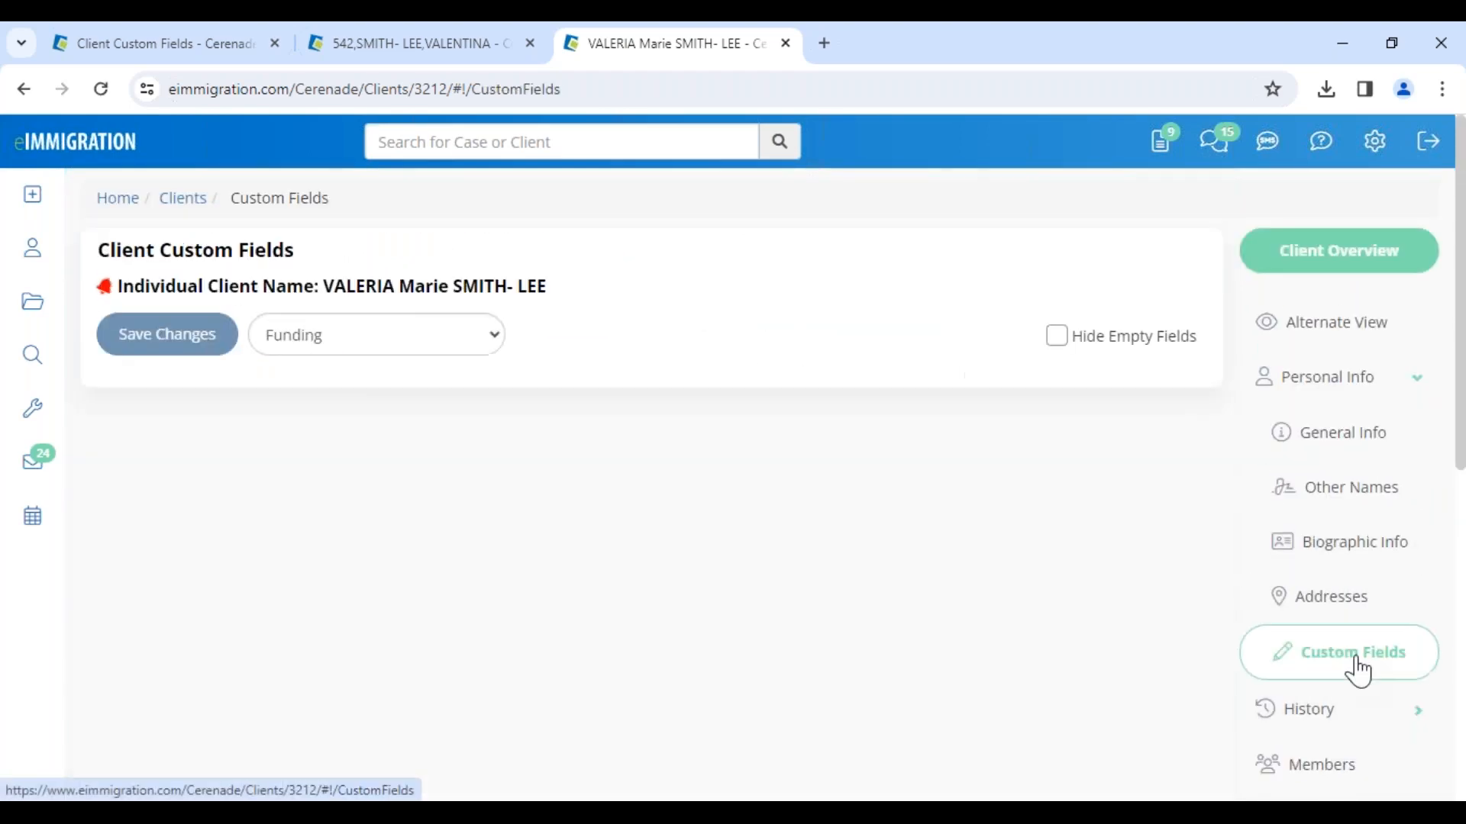
left_click(424, 347)
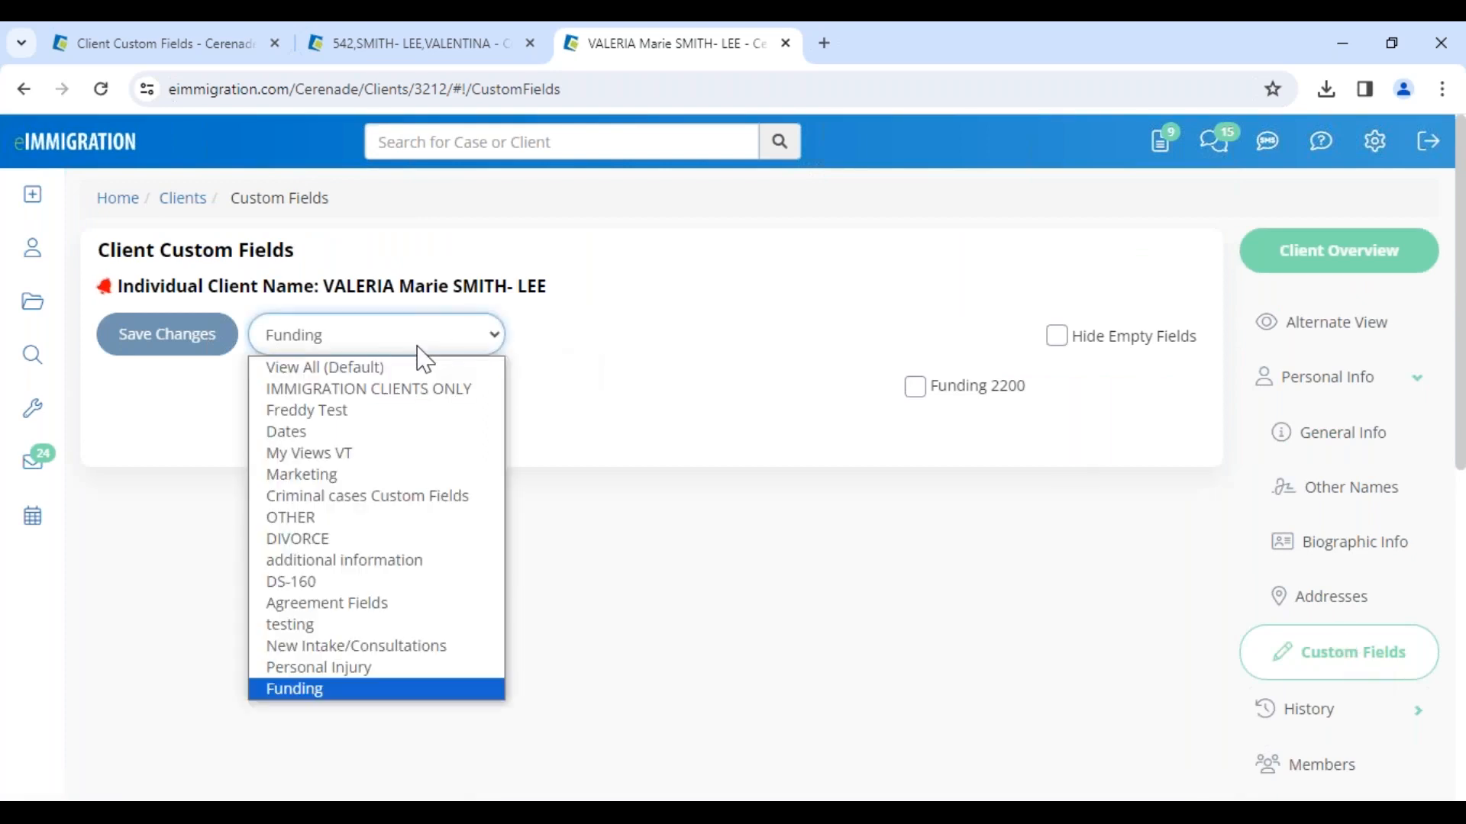
left_click(338, 369)
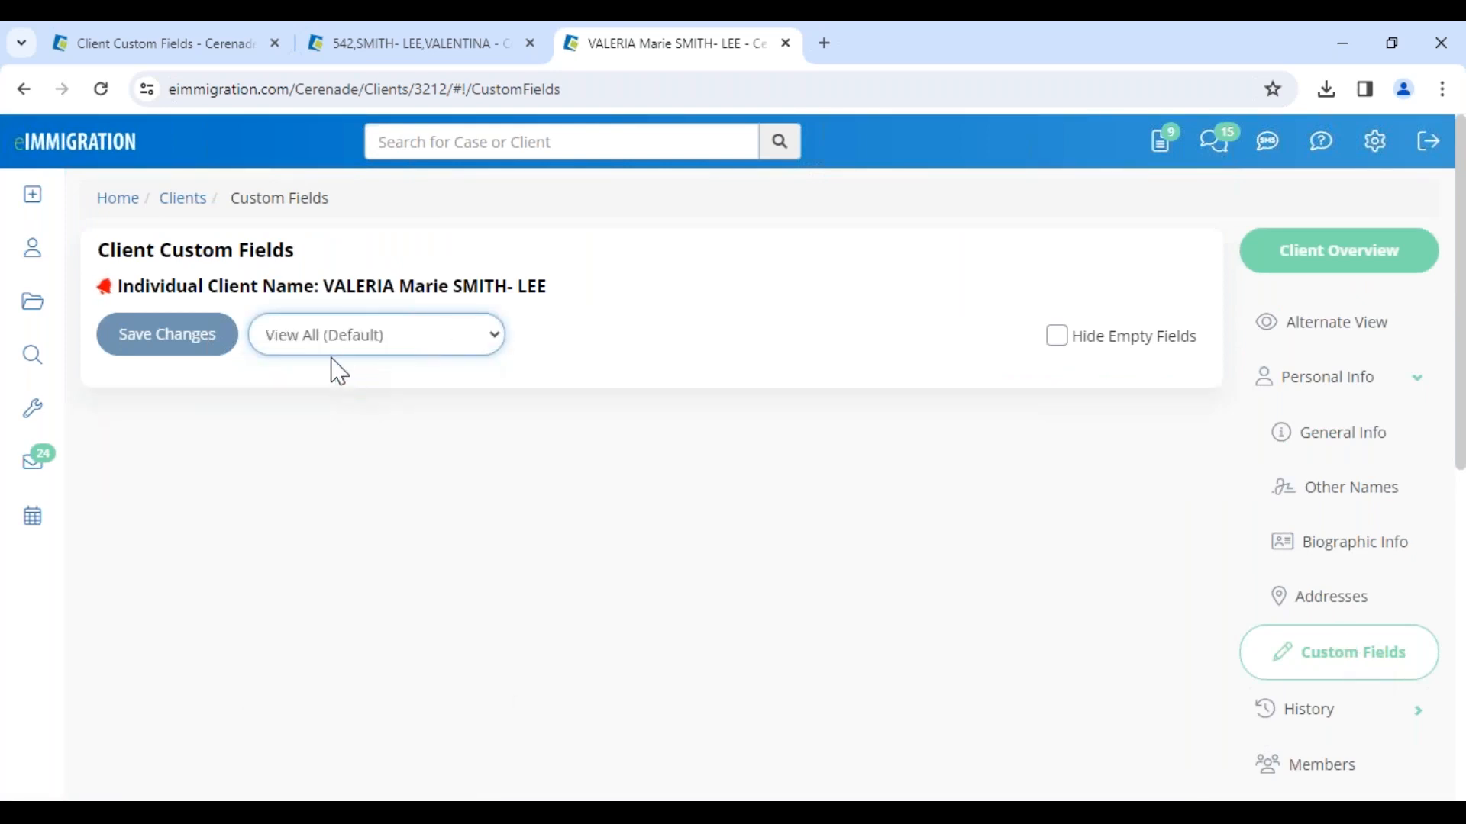
Step: Switch the custom fields view to Marketing and review its field categories such as Best Way To Contact You
left_click(432, 348)
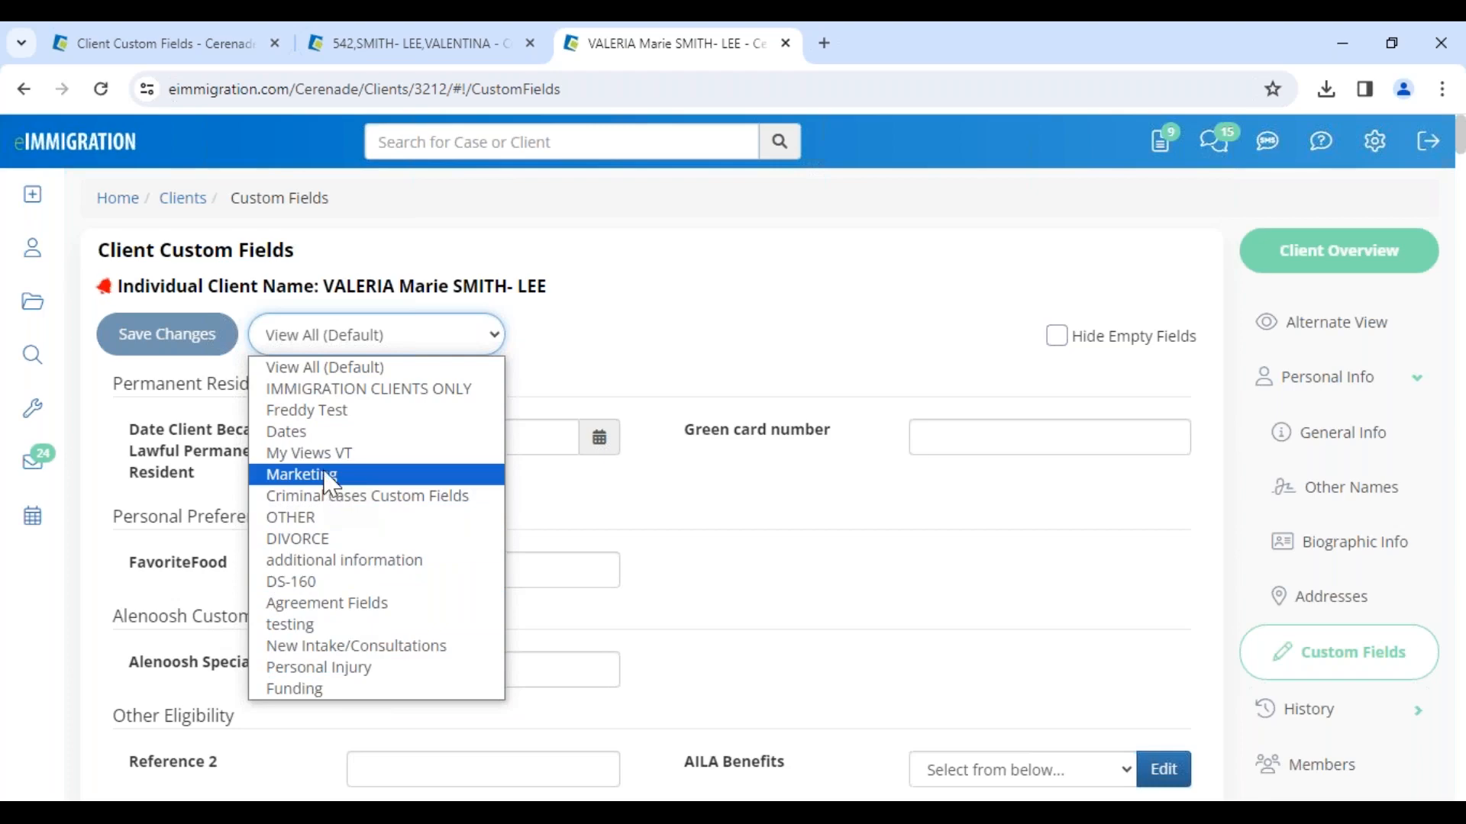
left_click(347, 478)
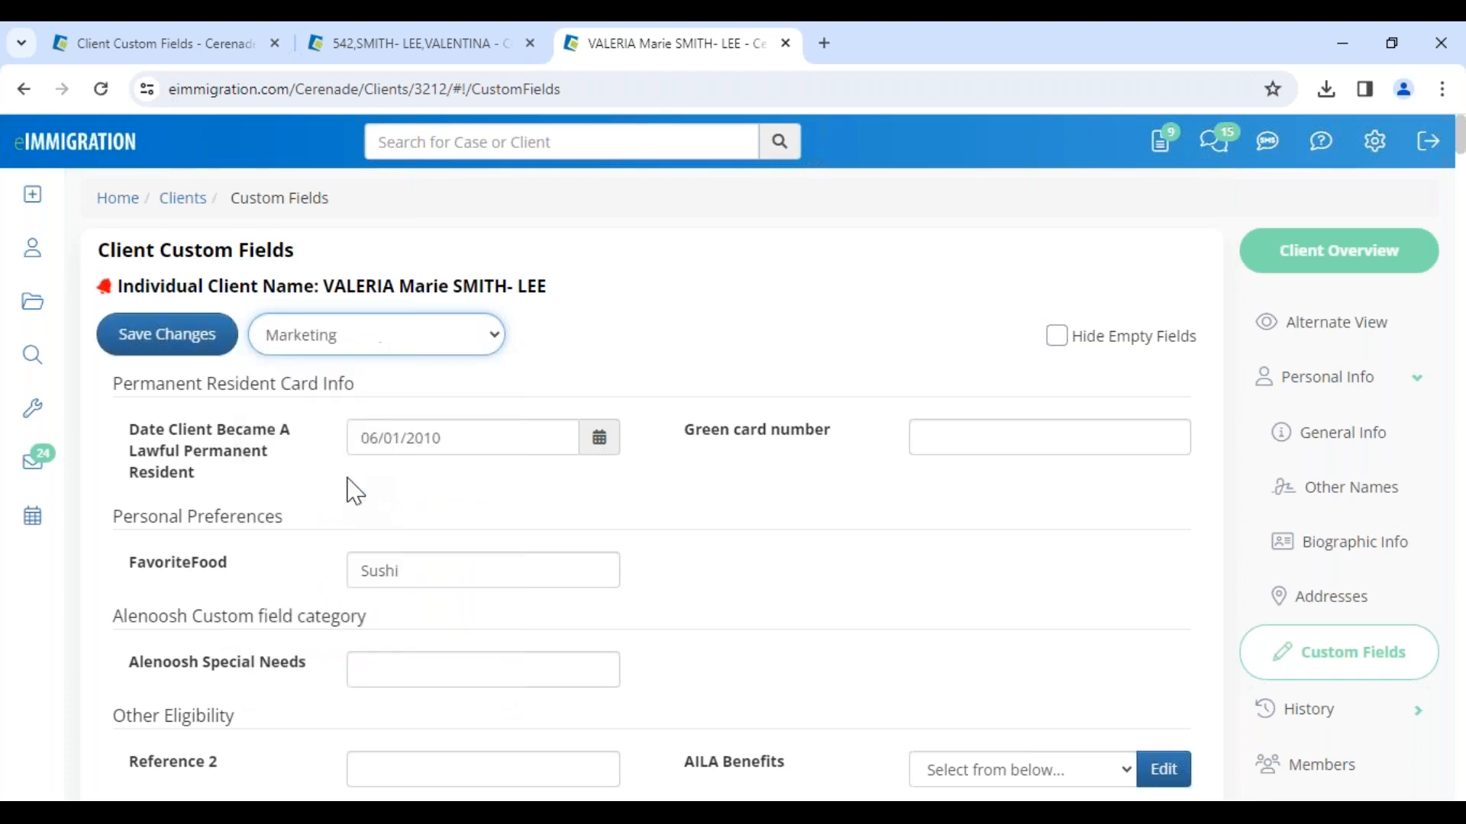
left_click_drag(119, 382, 216, 394)
left_click_drag(112, 496, 314, 497)
scroll(203, 688, "down", 3)
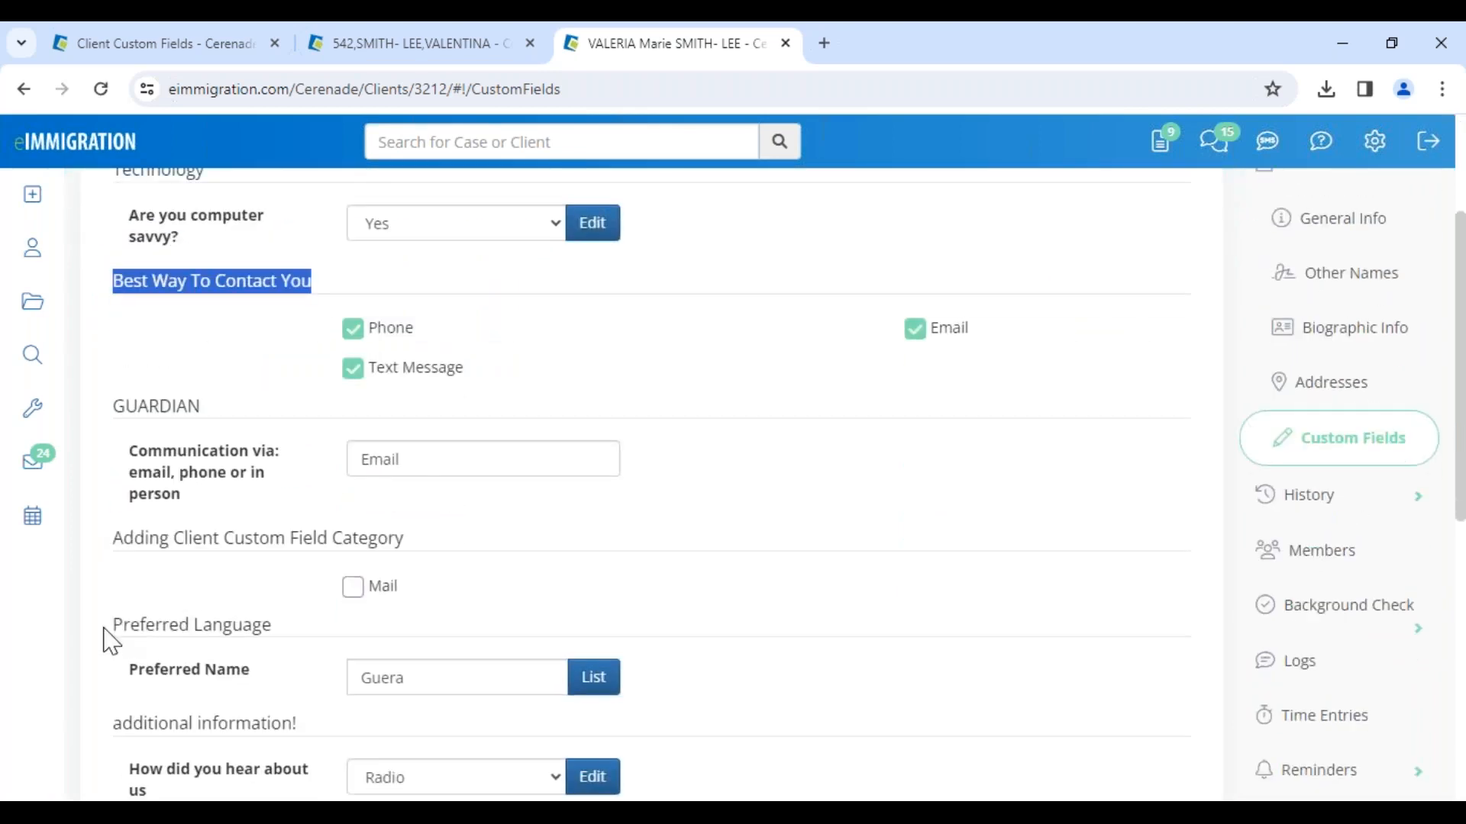
left_click_drag(105, 627, 285, 608)
left_click(301, 596)
left_click_drag(115, 409, 260, 392)
left_click(224, 345)
scroll(399, 302, "up", 1)
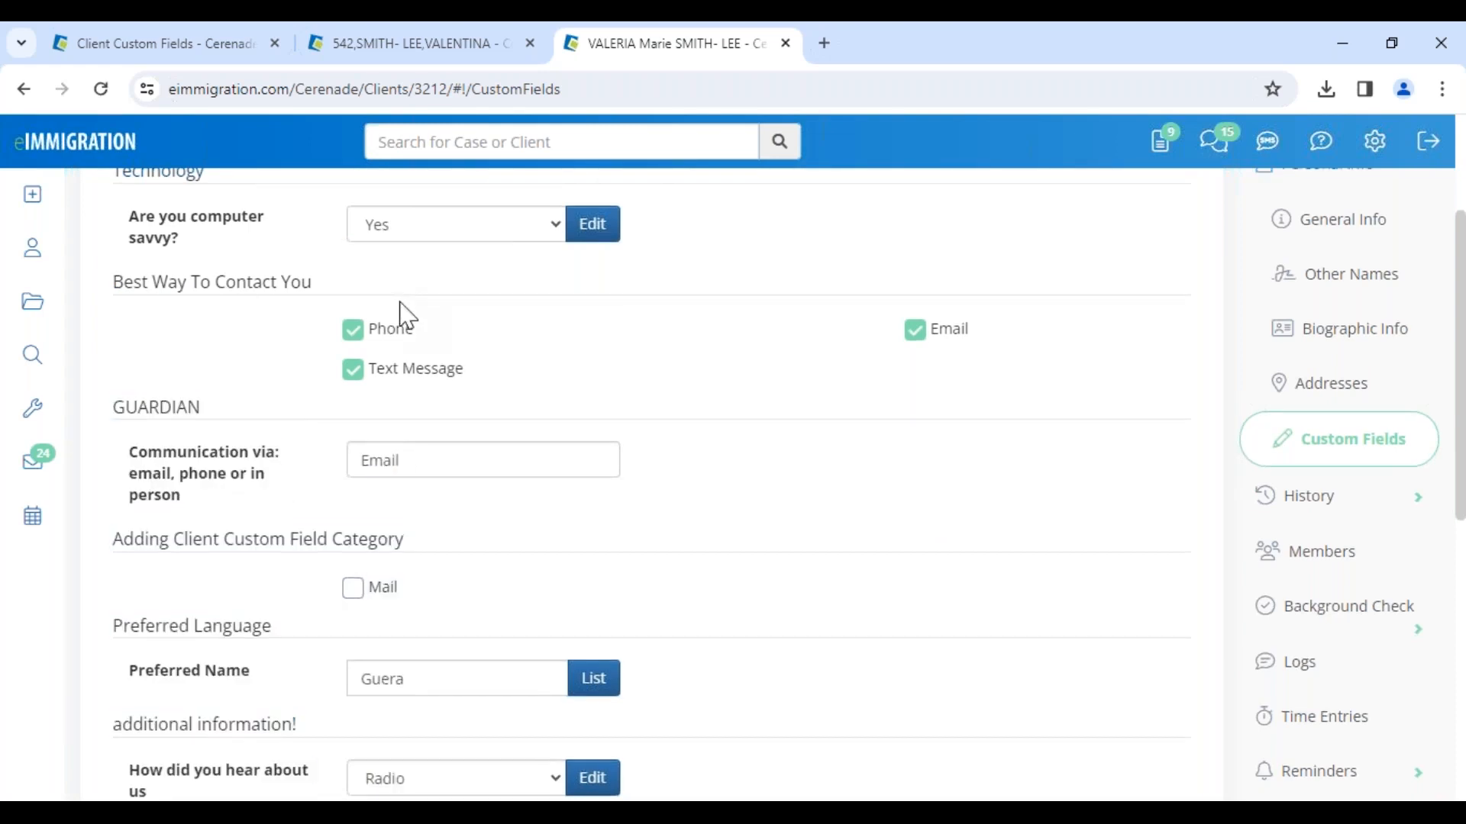
scroll(404, 313, "up", 3)
Step: Switch the view to IMMIGRATION CLIENTS ONLY and examine the TPS fields, including the designated TPS country list
left_click(357, 340)
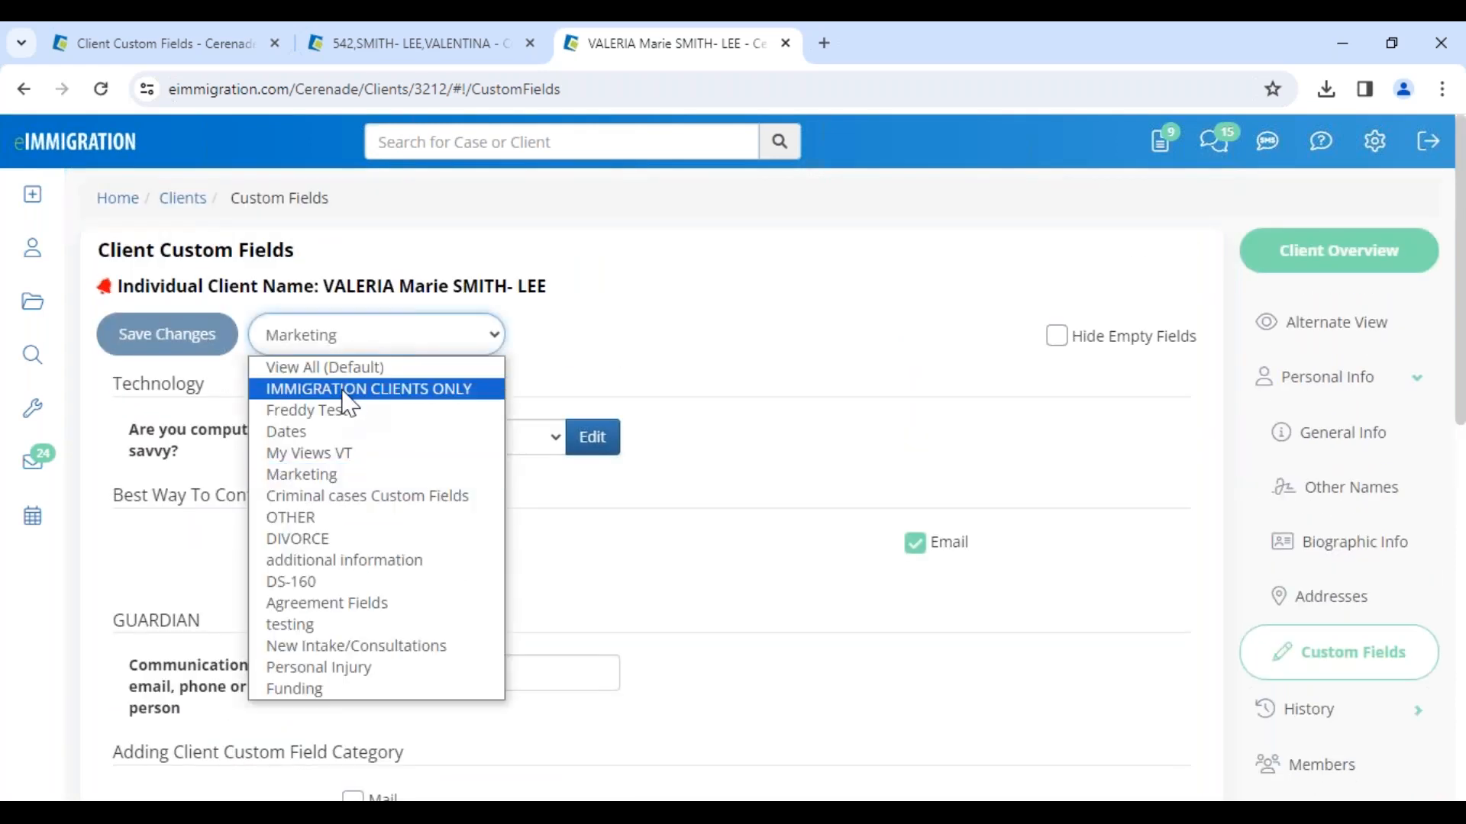
left_click(349, 391)
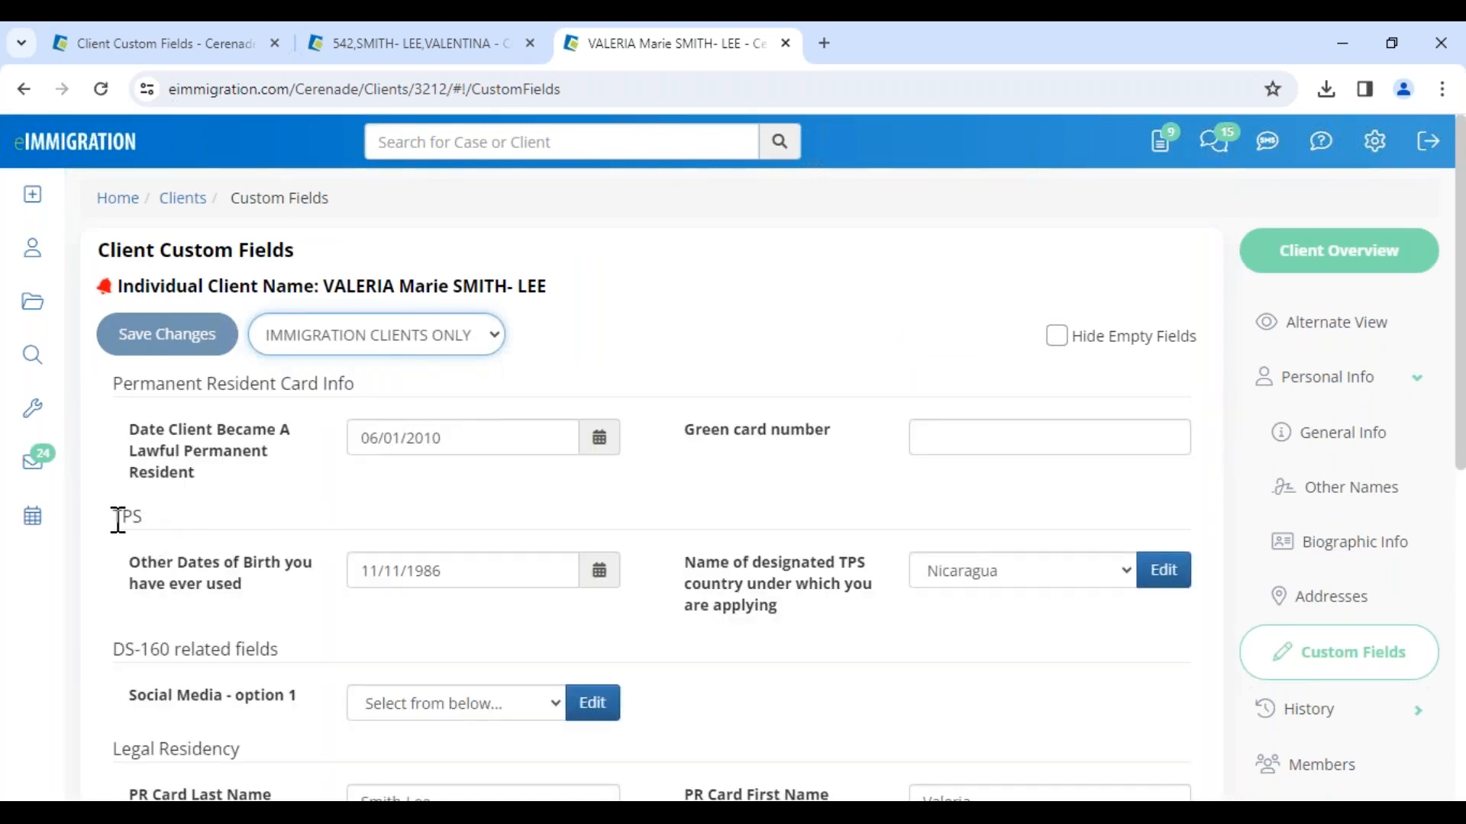
left_click_drag(117, 517, 140, 516)
left_click(160, 517)
left_click_drag(130, 565, 258, 597)
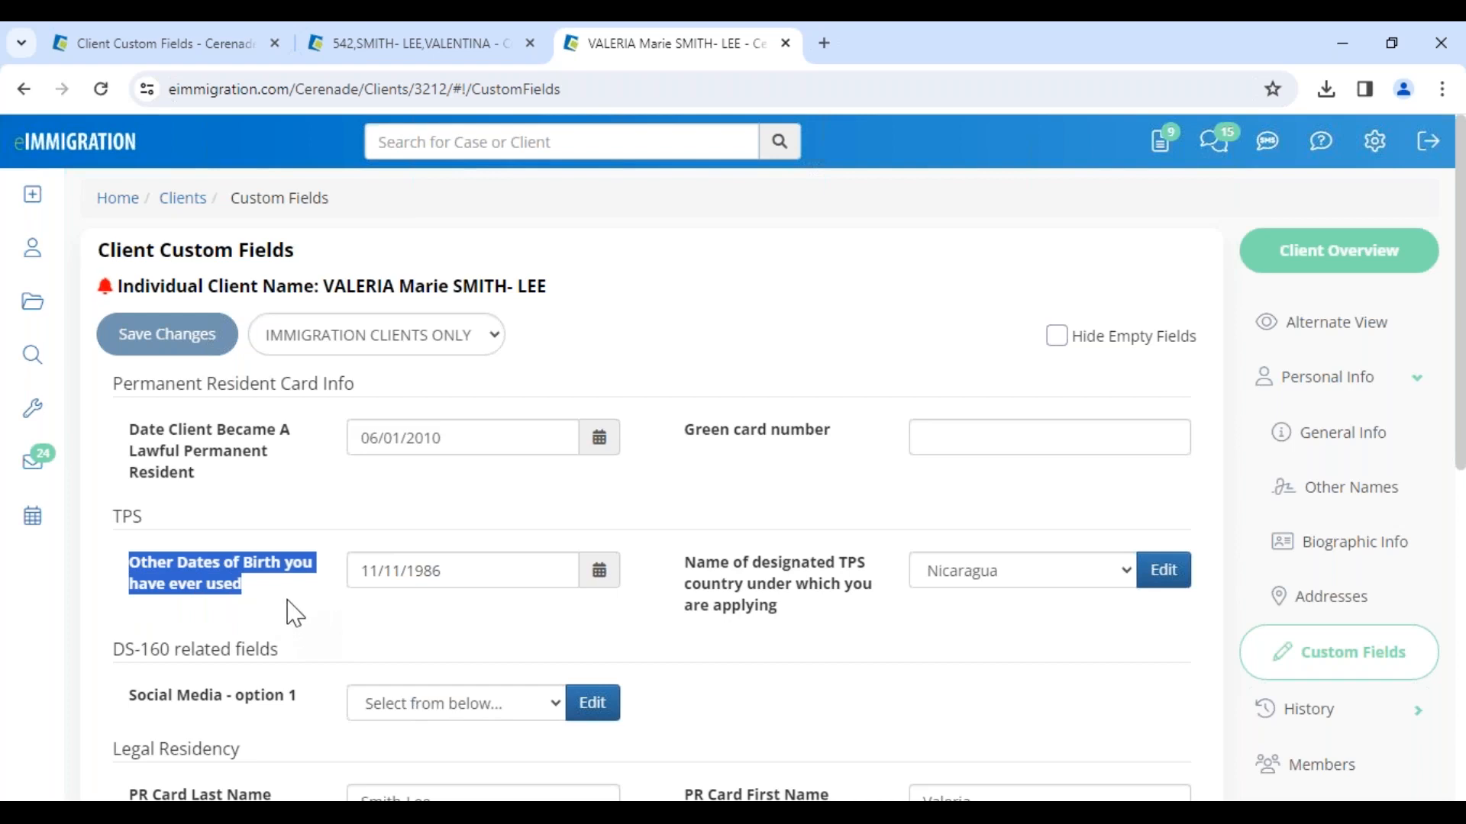
left_click_drag(688, 564, 855, 603)
left_click(1004, 582)
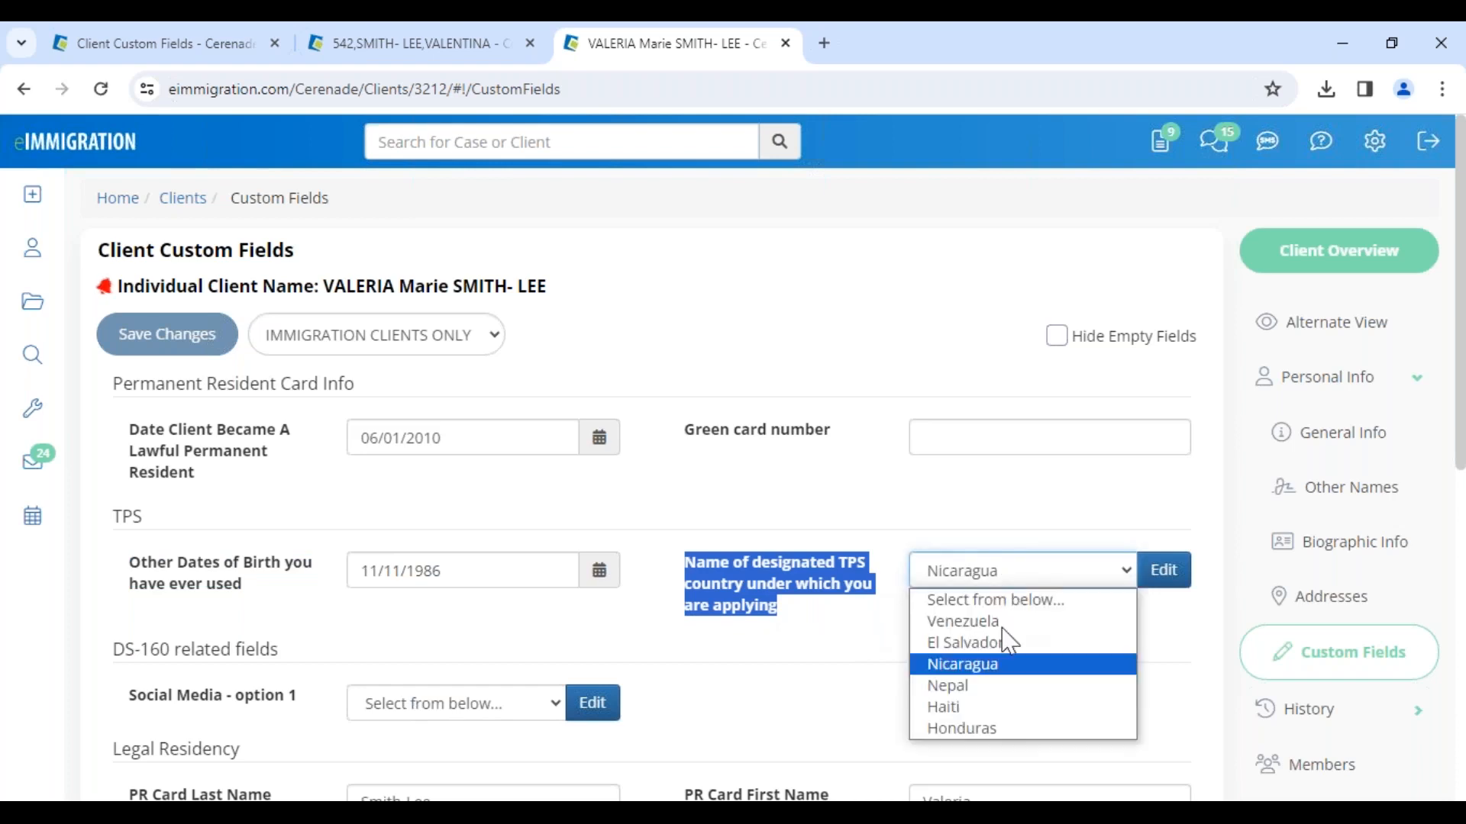
Step: Examine the TPS and DS-160 related fields categories and the list of available custom field views
left_click(803, 528)
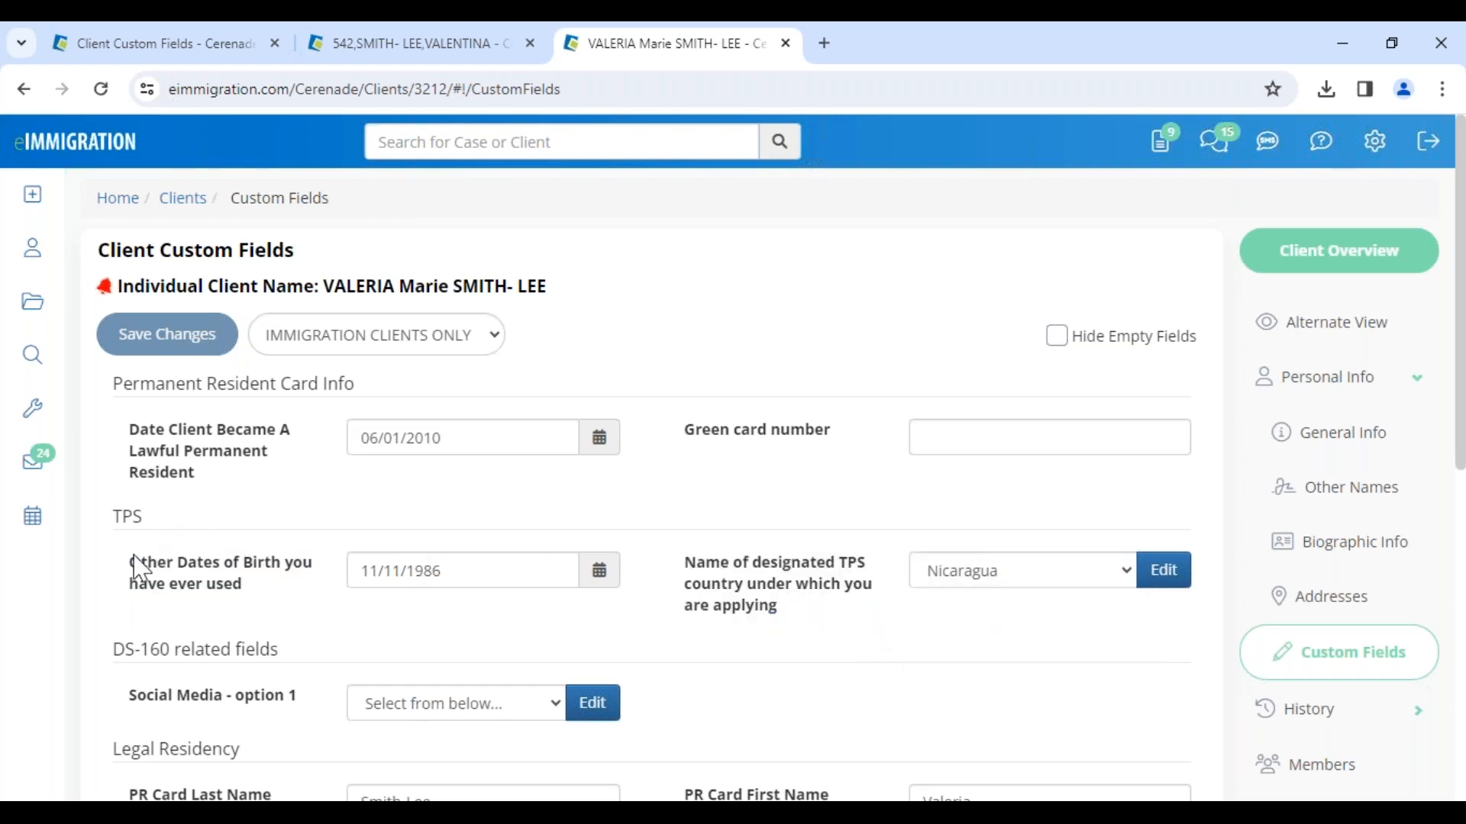
left_click_drag(136, 556, 262, 599)
left_click_drag(114, 525, 147, 527)
left_click_drag(116, 383, 378, 385)
left_click_drag(111, 530, 190, 540)
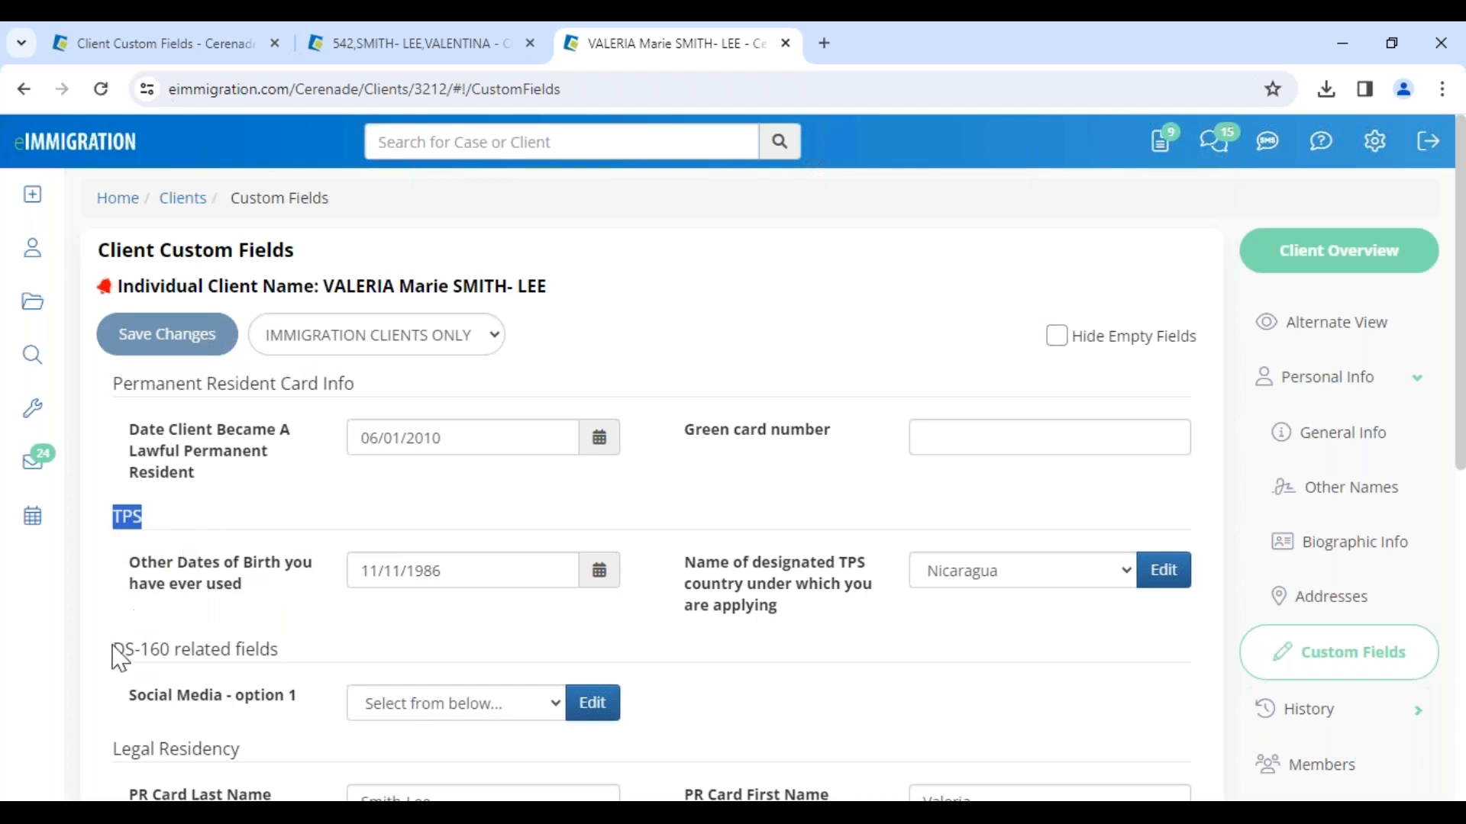
left_click_drag(112, 651, 280, 651)
left_click(335, 337)
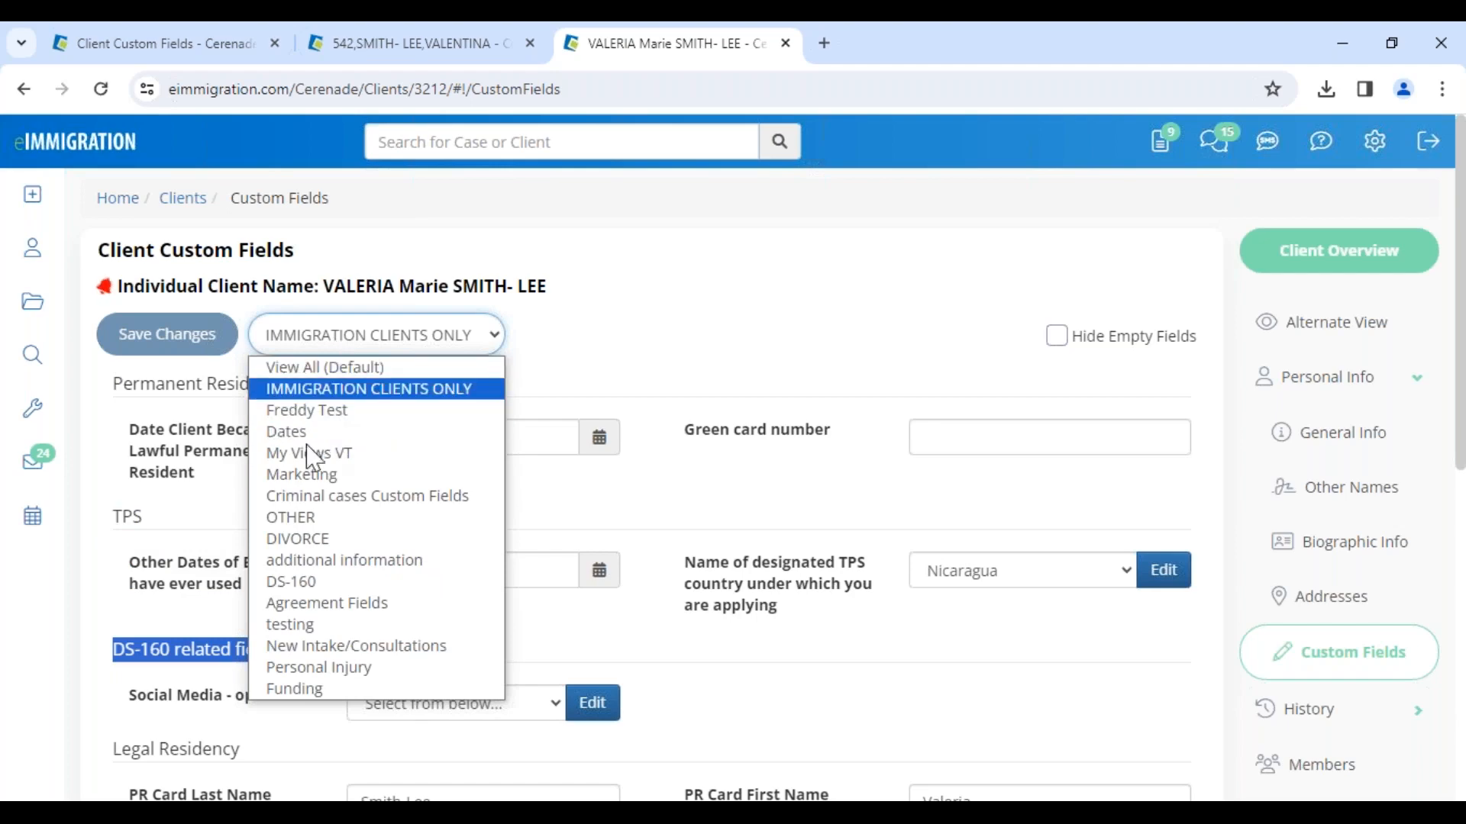
Step: Switch to the admin Fields tab and start adding an Individual client custom field named Last_arrival_Date
left_click(211, 50)
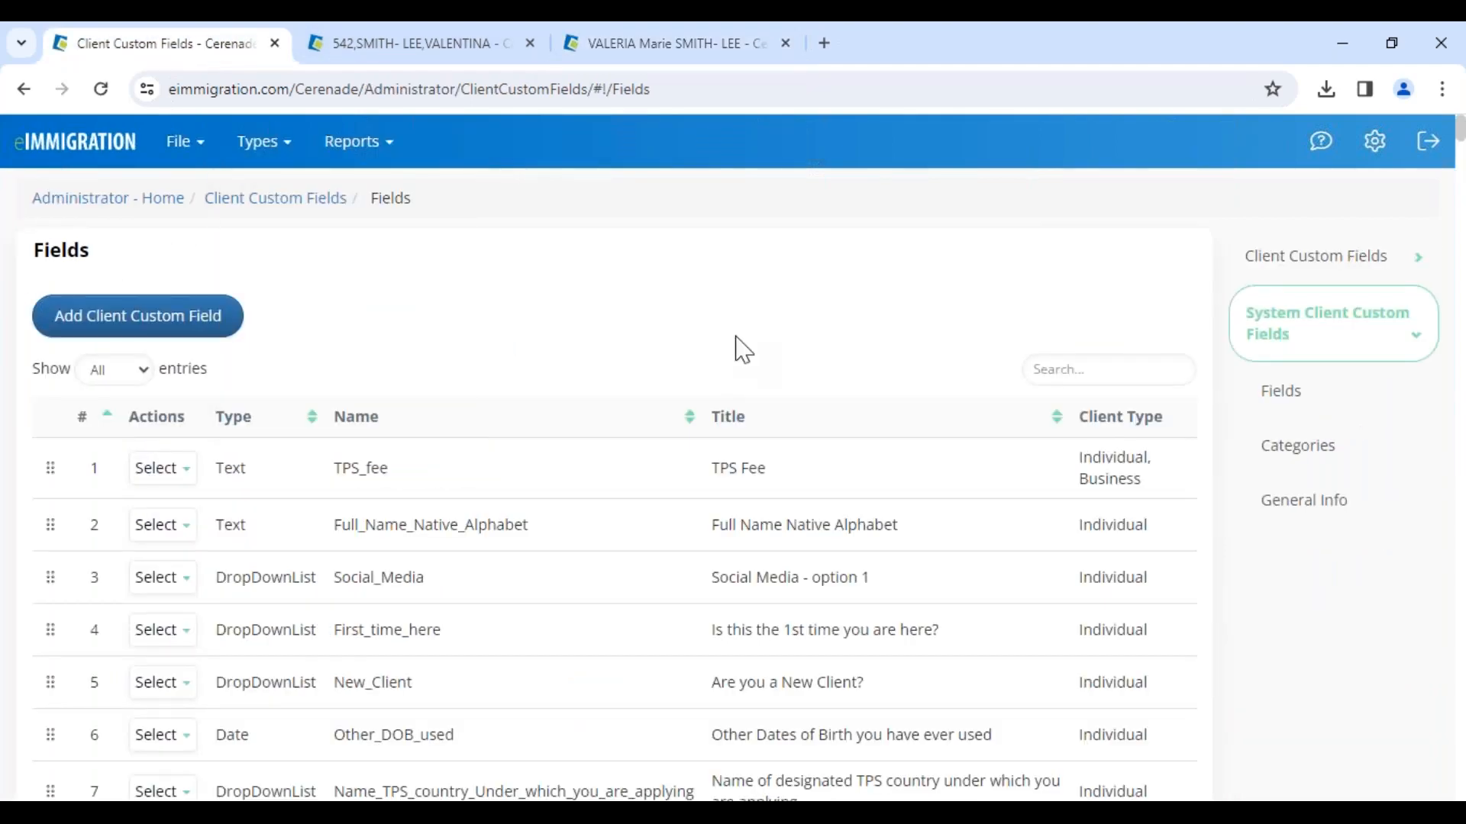
left_click(152, 336)
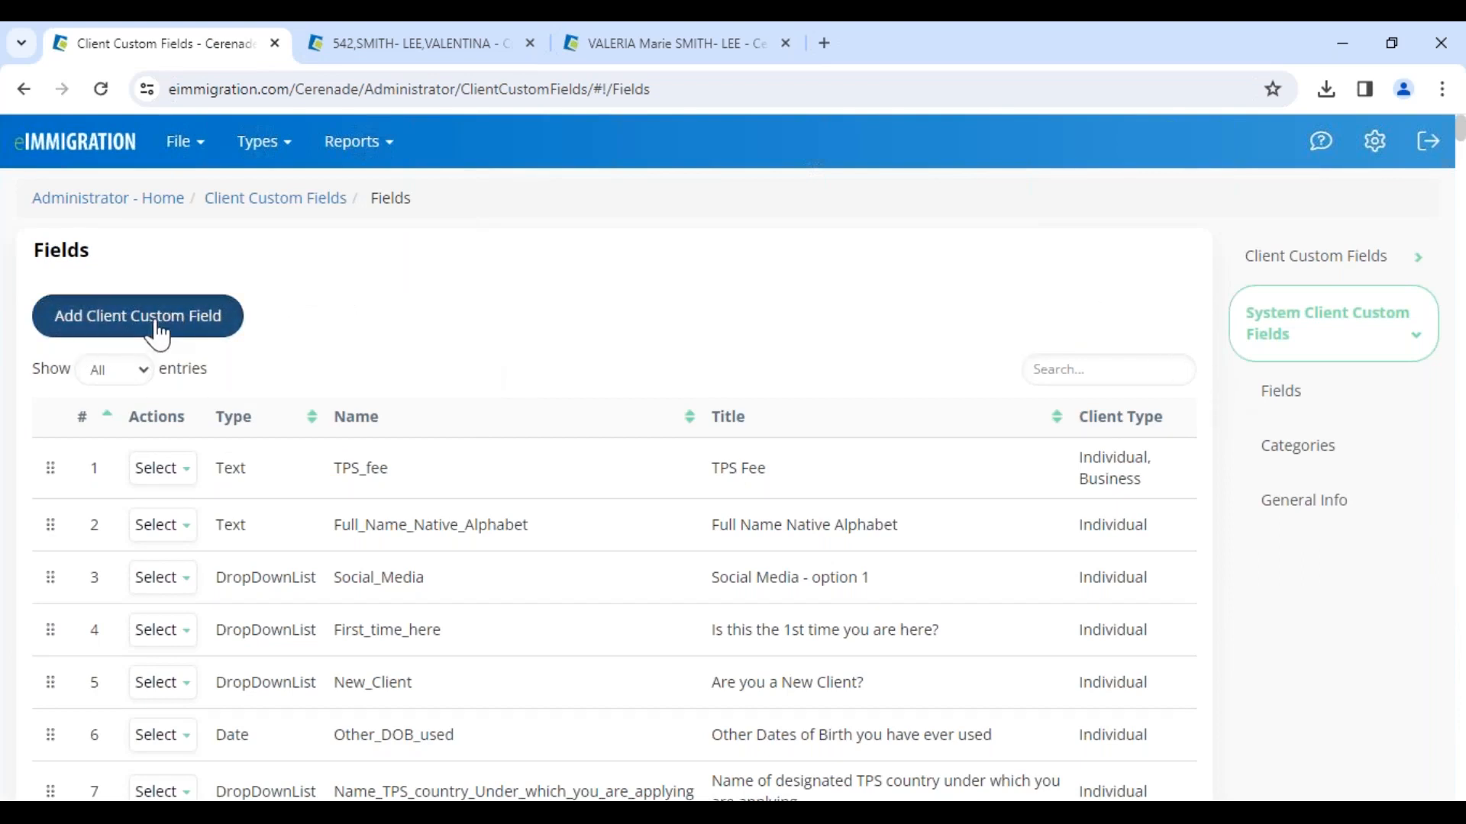
left_click(285, 270)
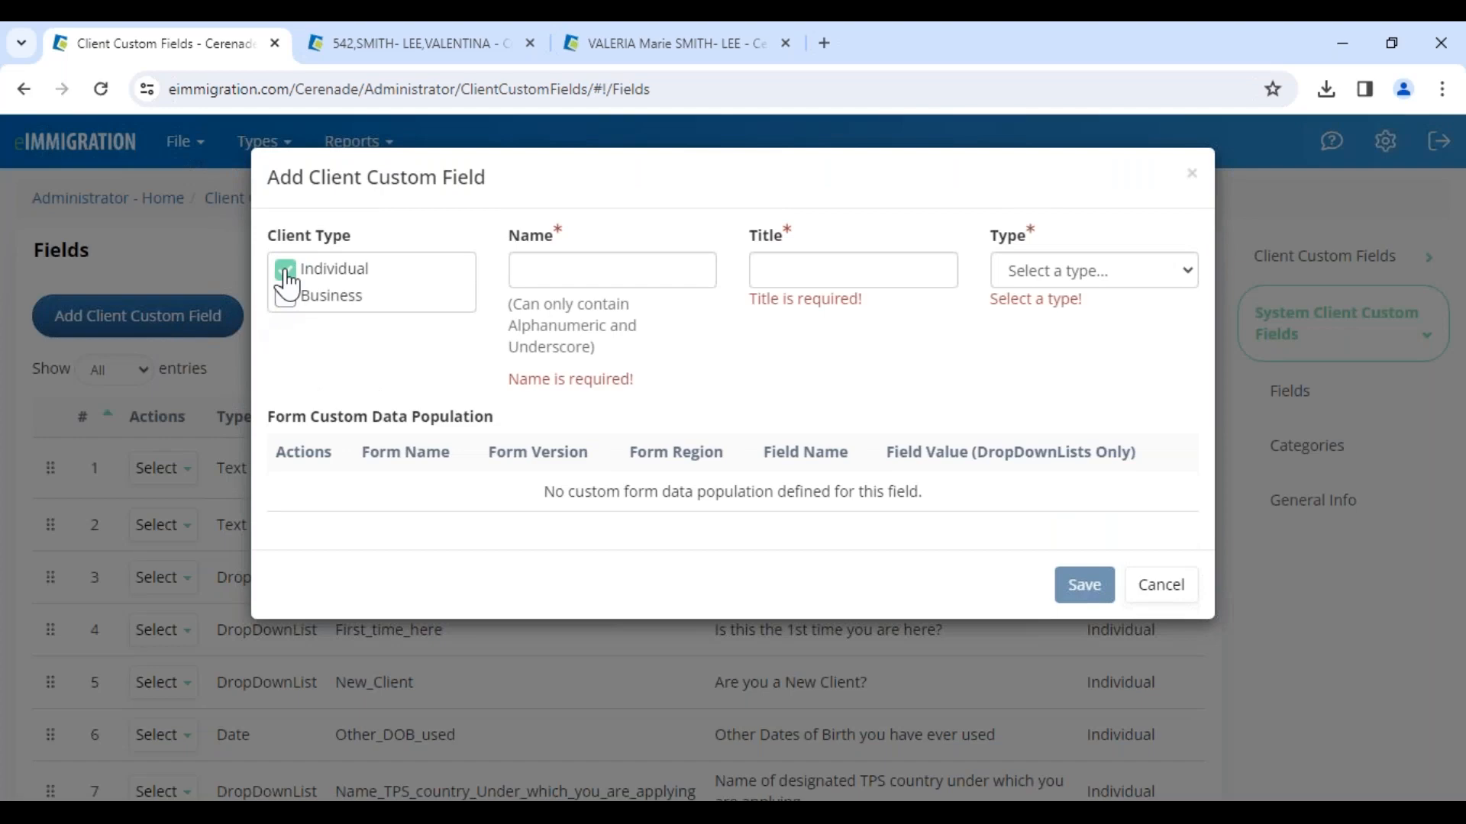
left_click(287, 297)
left_click(553, 270)
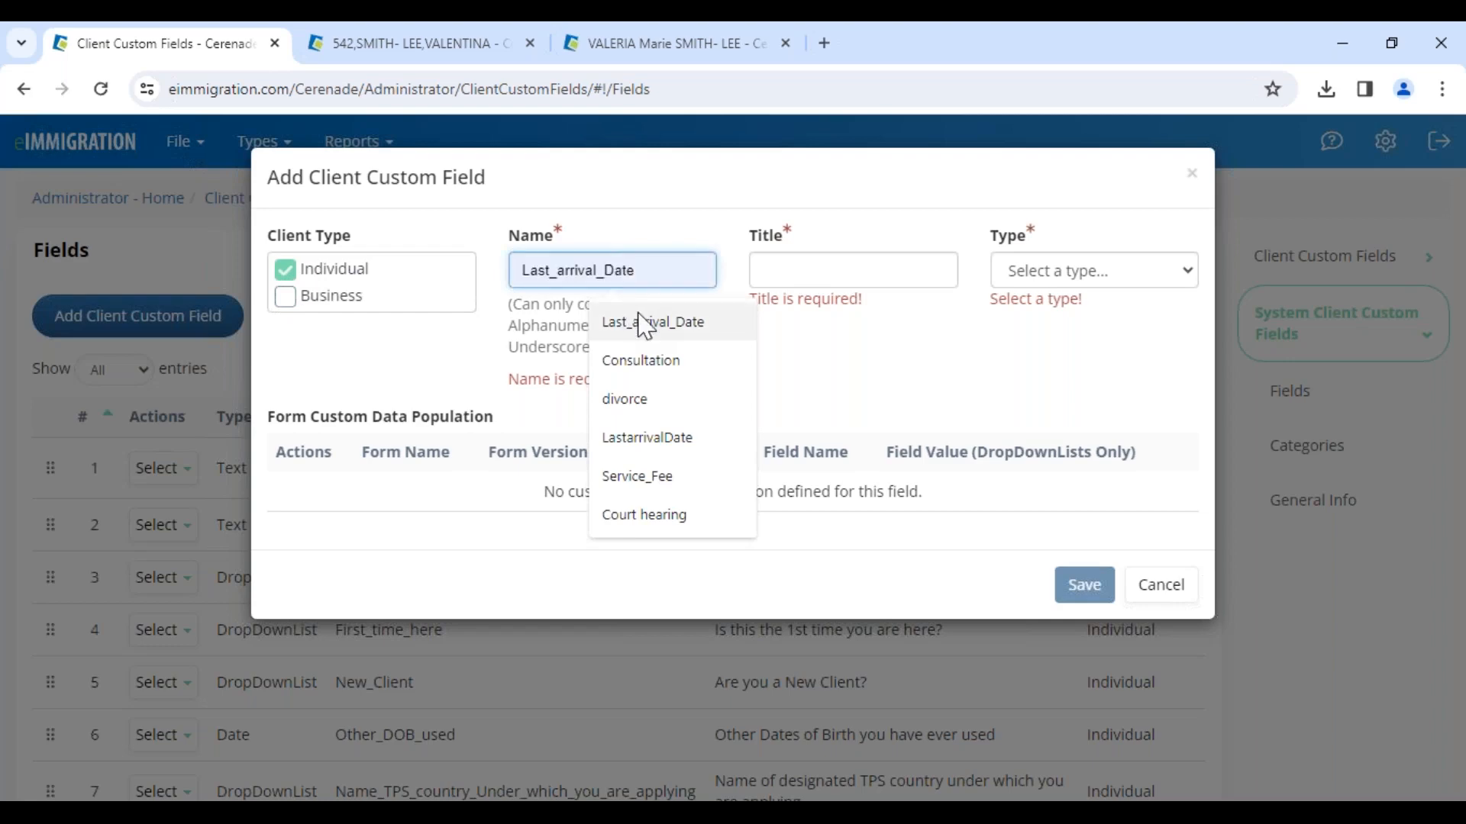
left_click(663, 329)
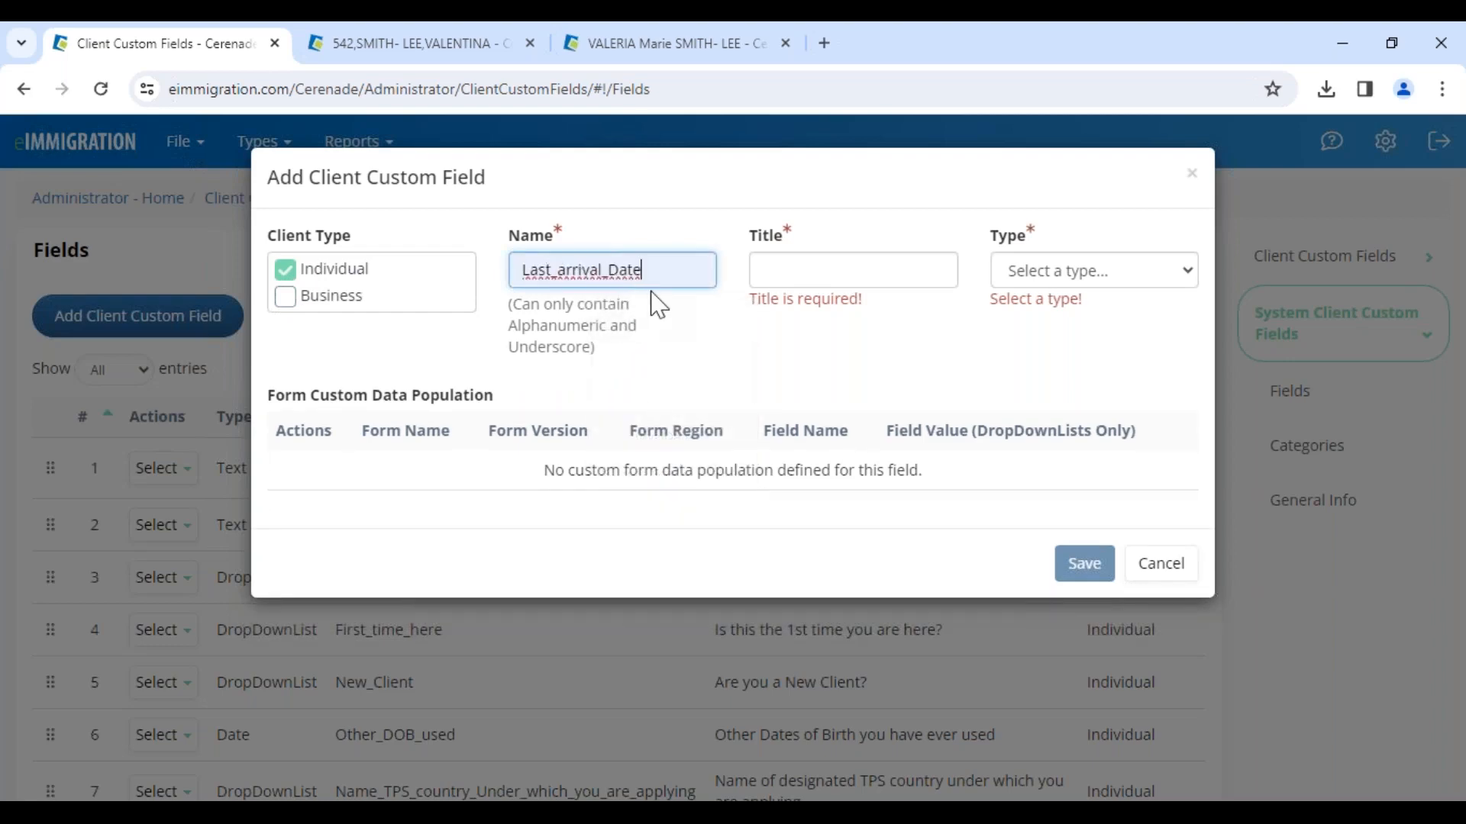
Step: Change the new field's name to LastarrivalDate and set its title to When did you
left_click(560, 270)
key("BackSpace")
left_click(602, 272)
key("BackSpace")
left_click(840, 282)
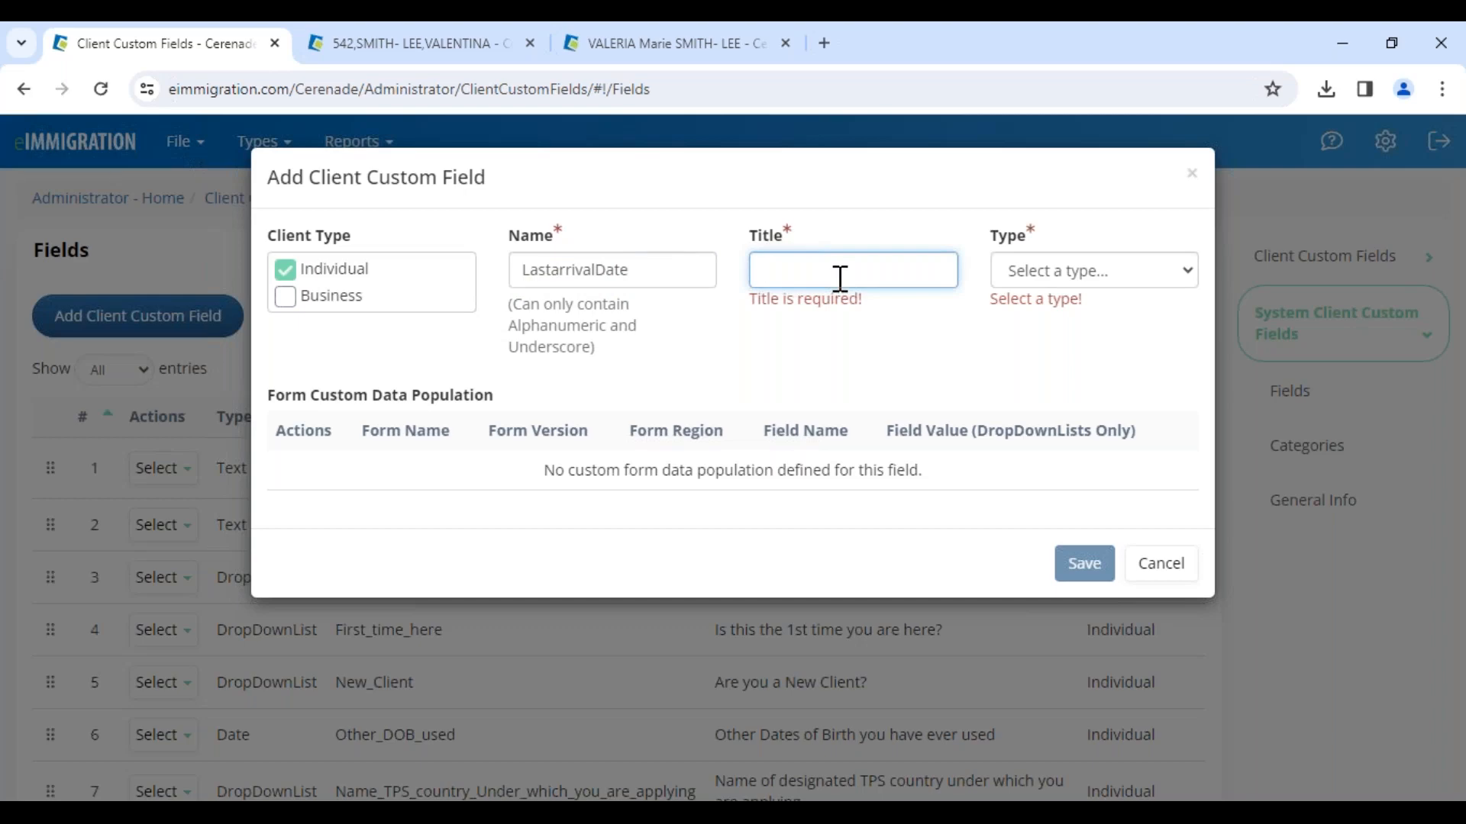
type("When did you")
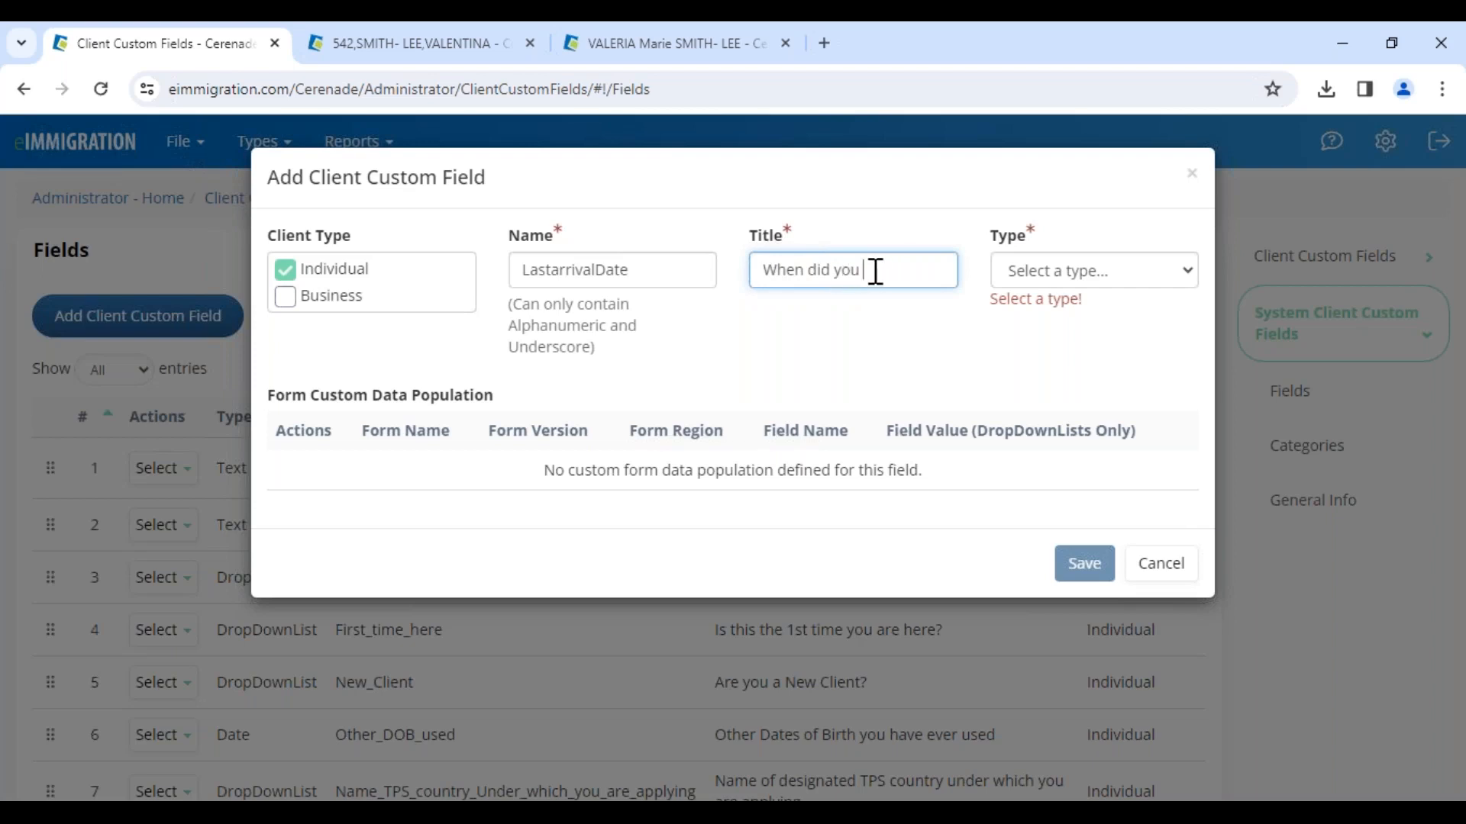
Step: Review the available field types for the new client custom field
left_click(1046, 276)
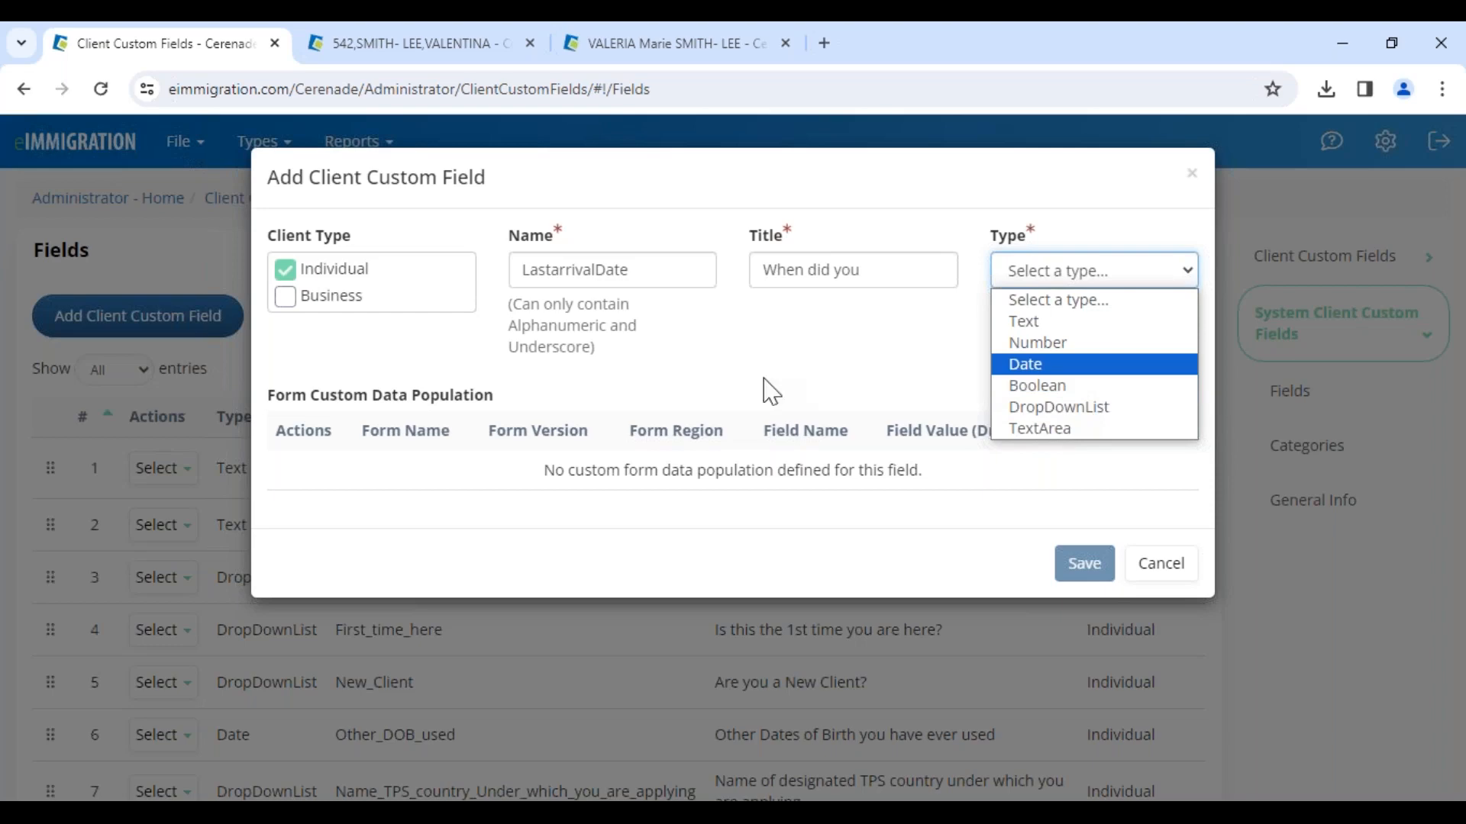
left_click(289, 306)
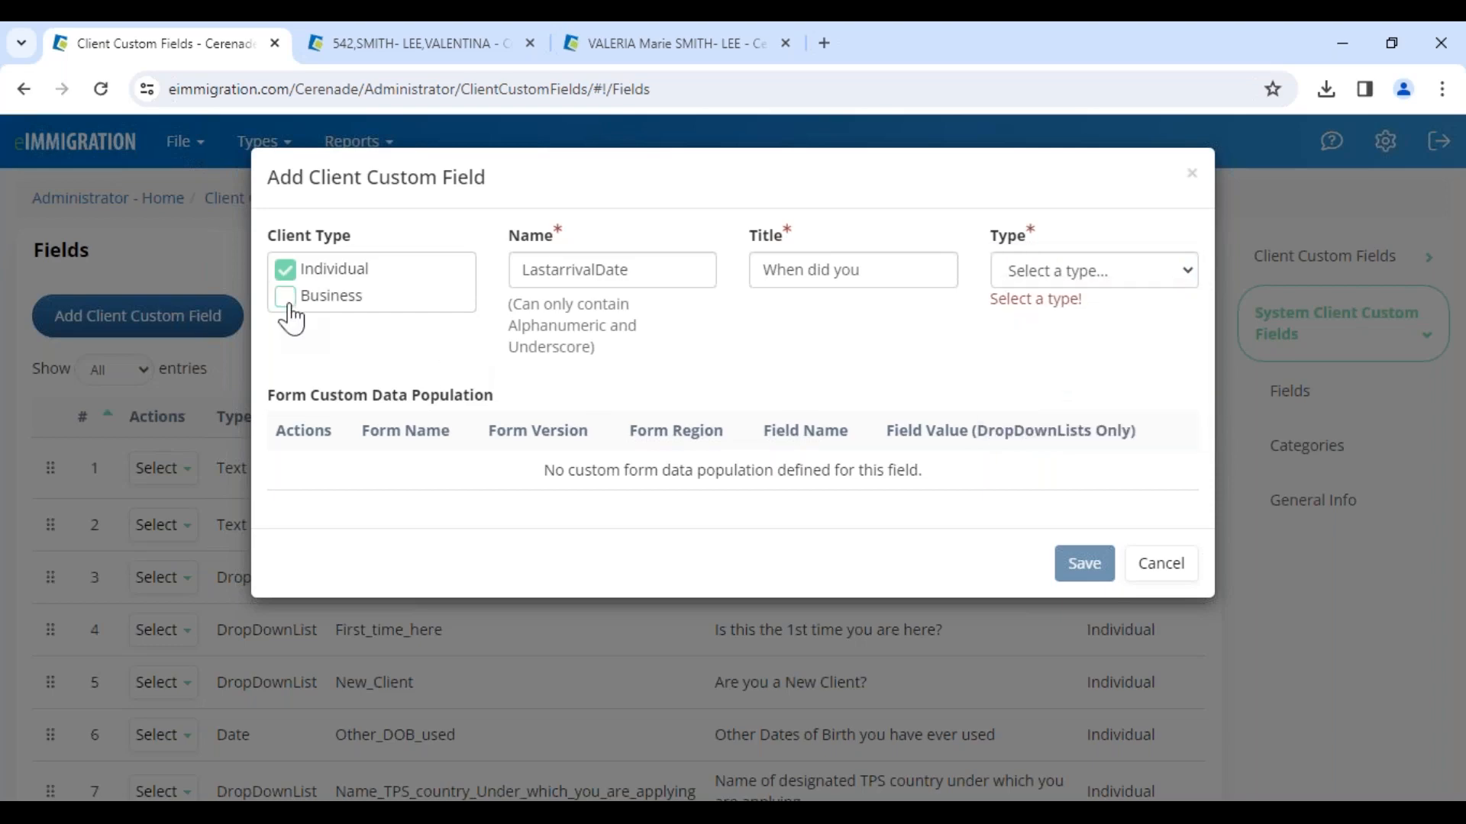
left_click(1075, 273)
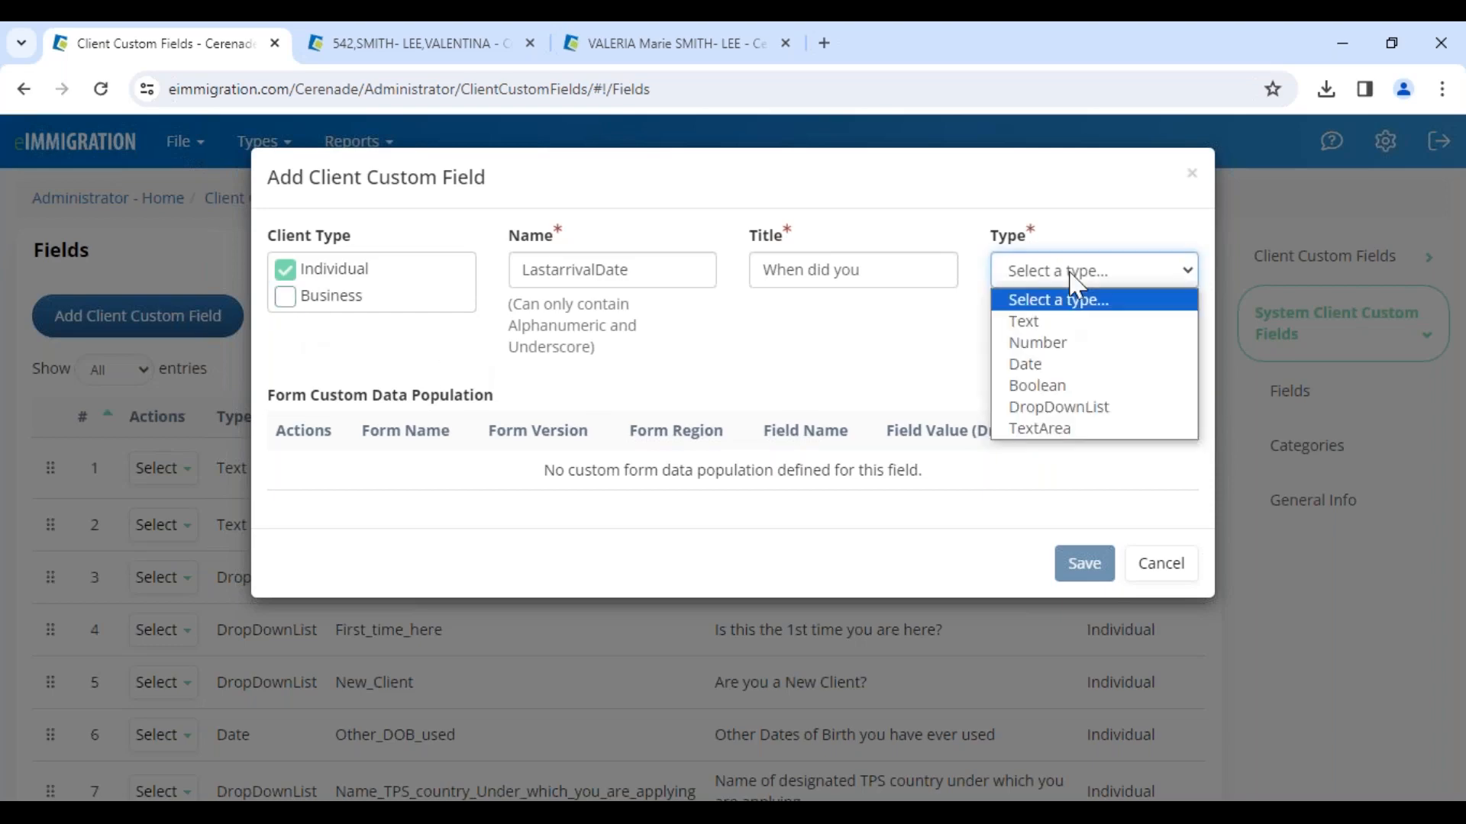
Step: Return to the client's tab and switch the custom fields view to Marketing
left_click(696, 43)
left_click(355, 336)
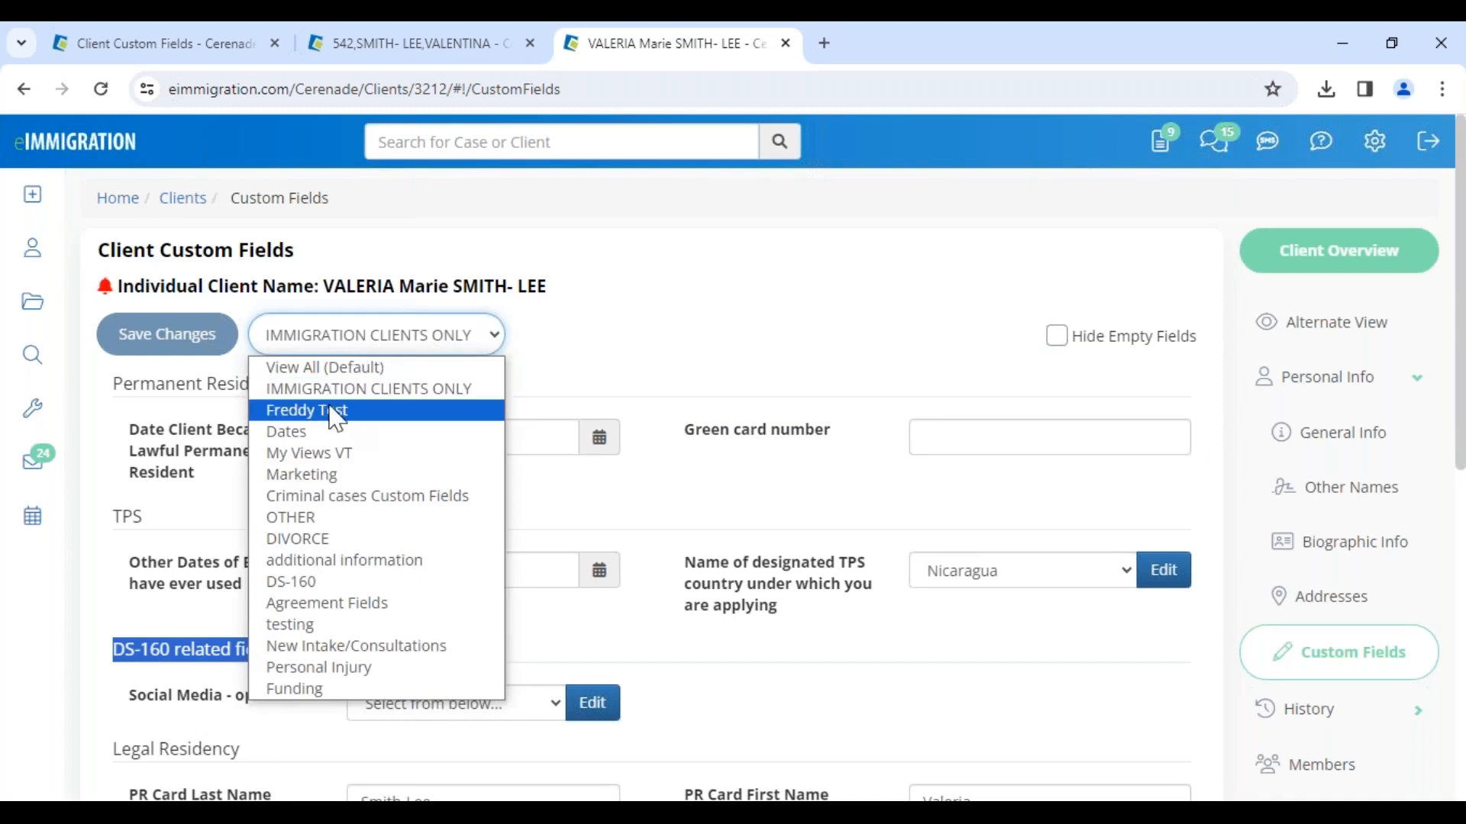
left_click(326, 475)
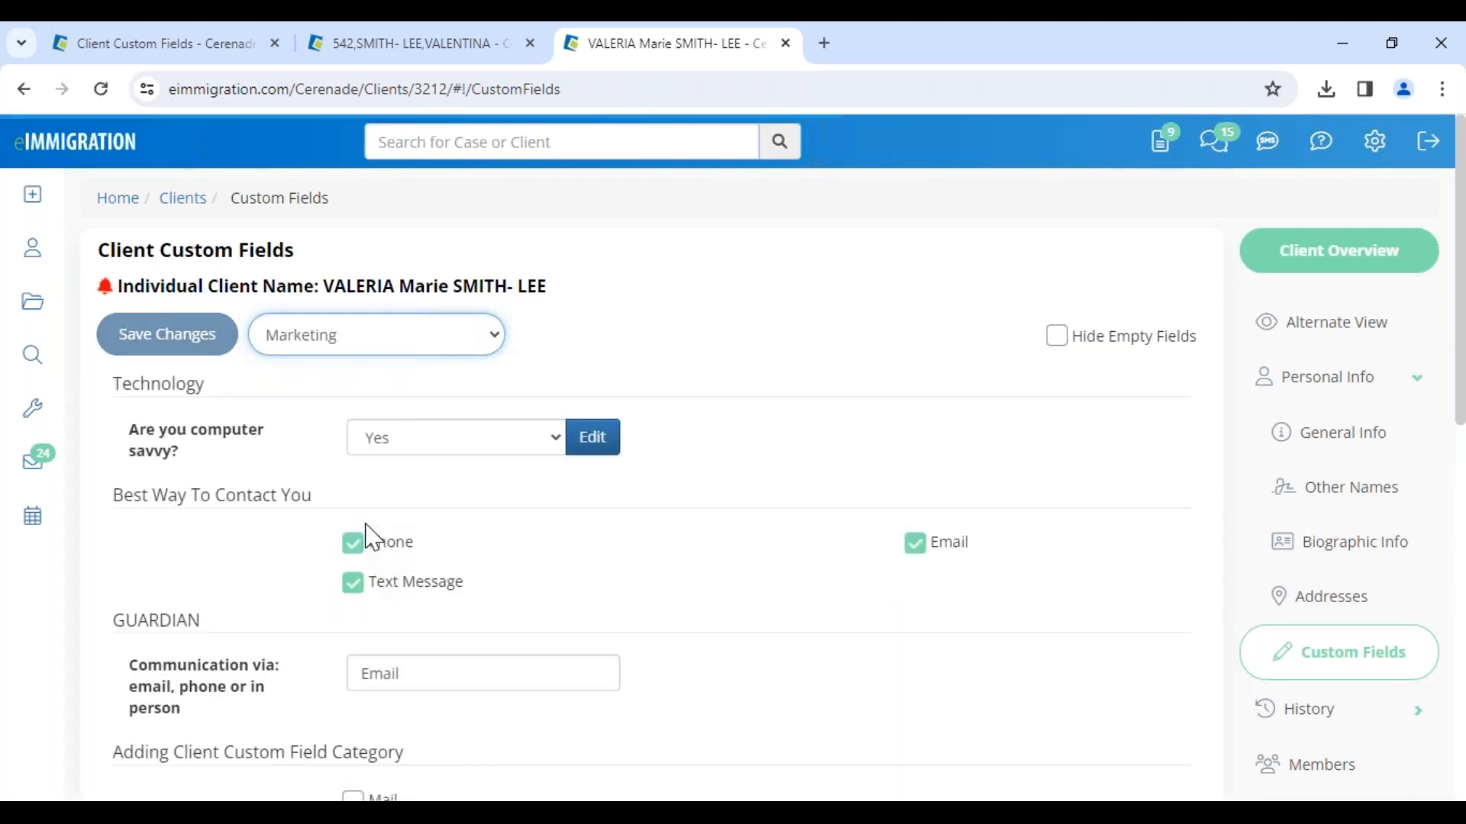
Step: Toggle the Phone, Text Message and Email options under Best Way To Contact You
left_click_drag(119, 495, 346, 494)
left_click(354, 548)
left_click(354, 548)
left_click_drag(415, 544, 354, 582)
left_click(353, 585)
left_click(356, 600)
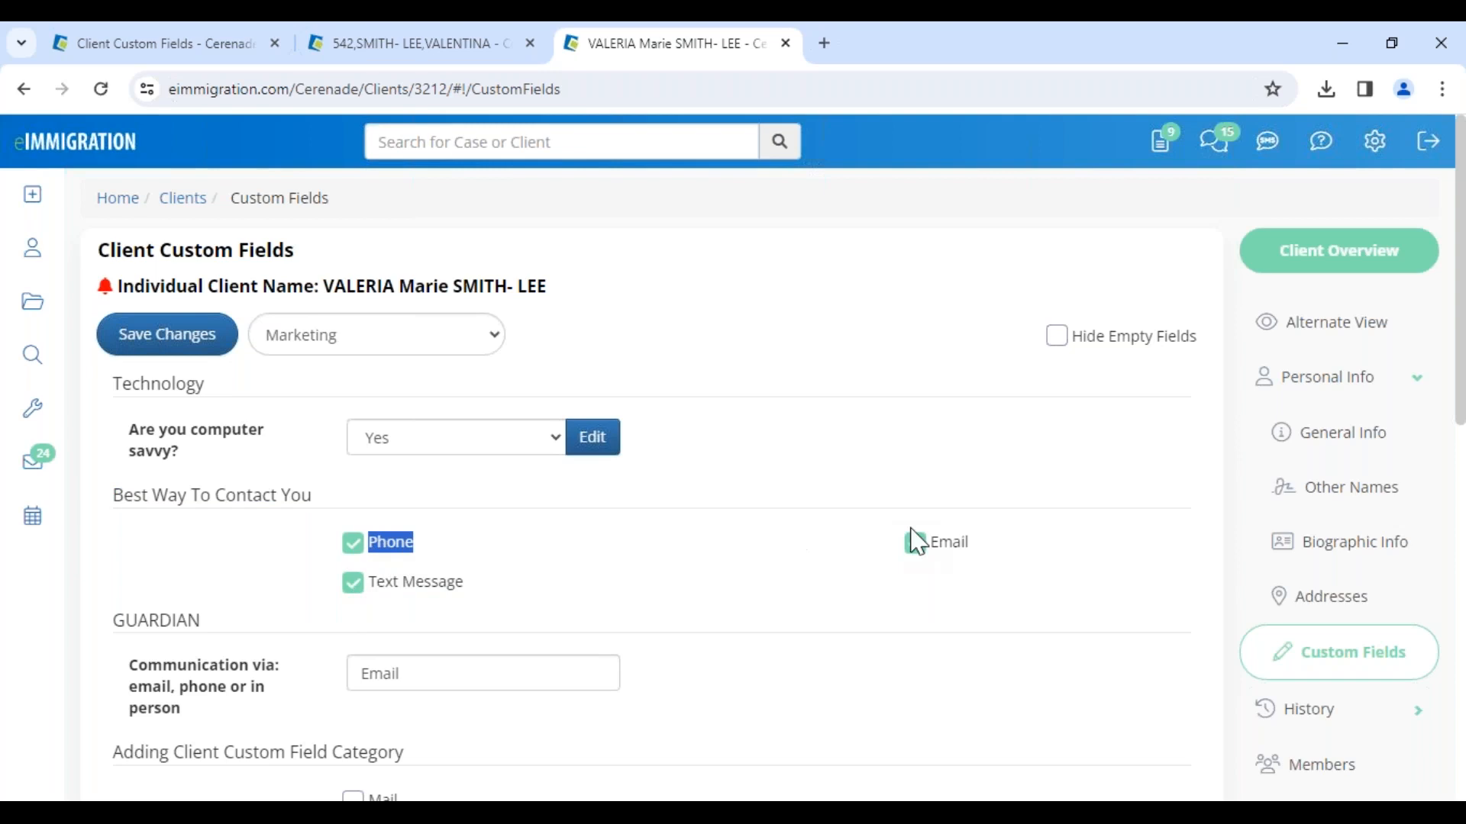
left_click(555, 557)
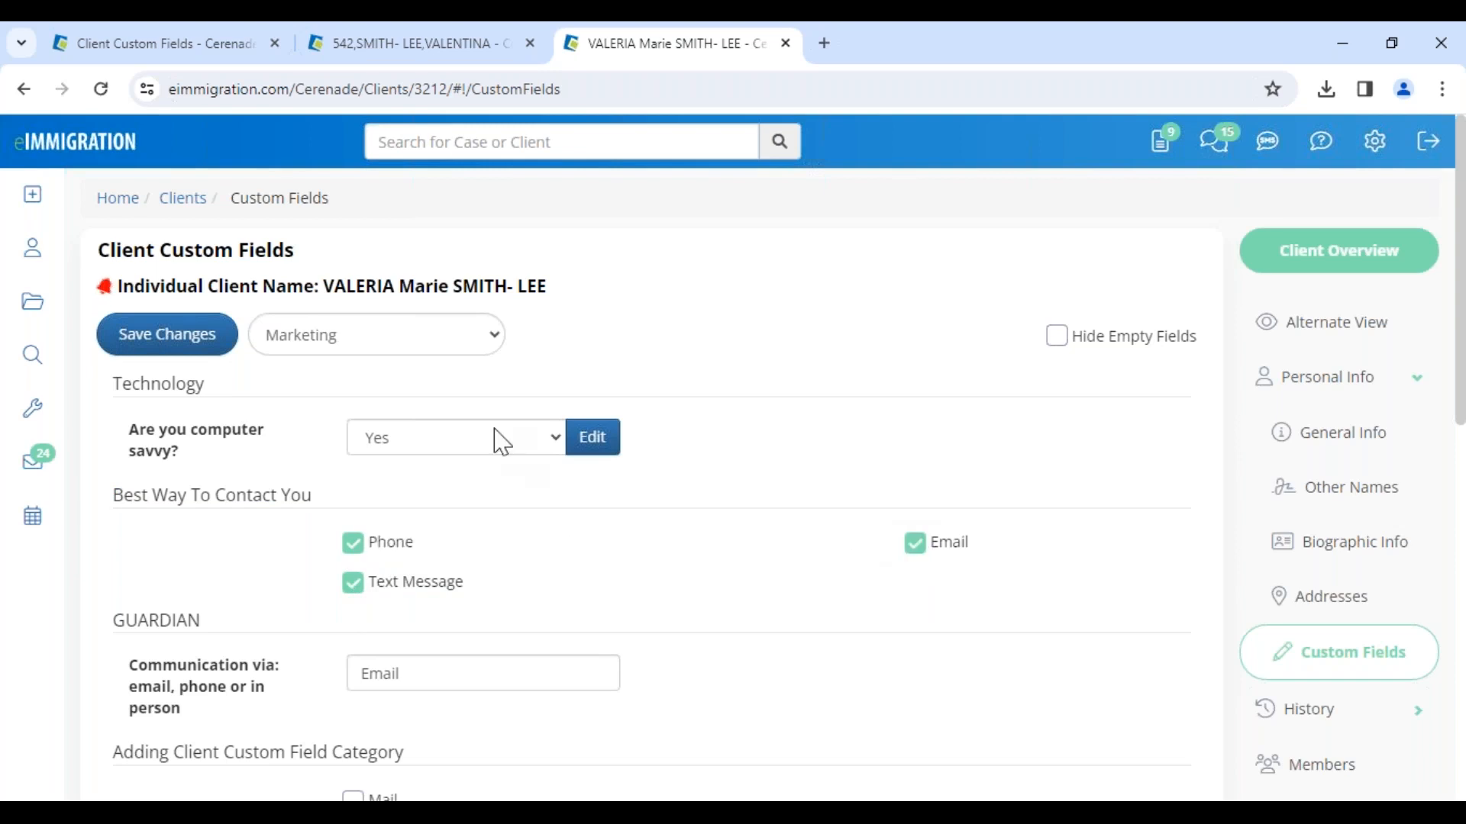
Step: Review the computer-savvy answer options and the Date of Service date picker further down the Marketing view
left_click(393, 454)
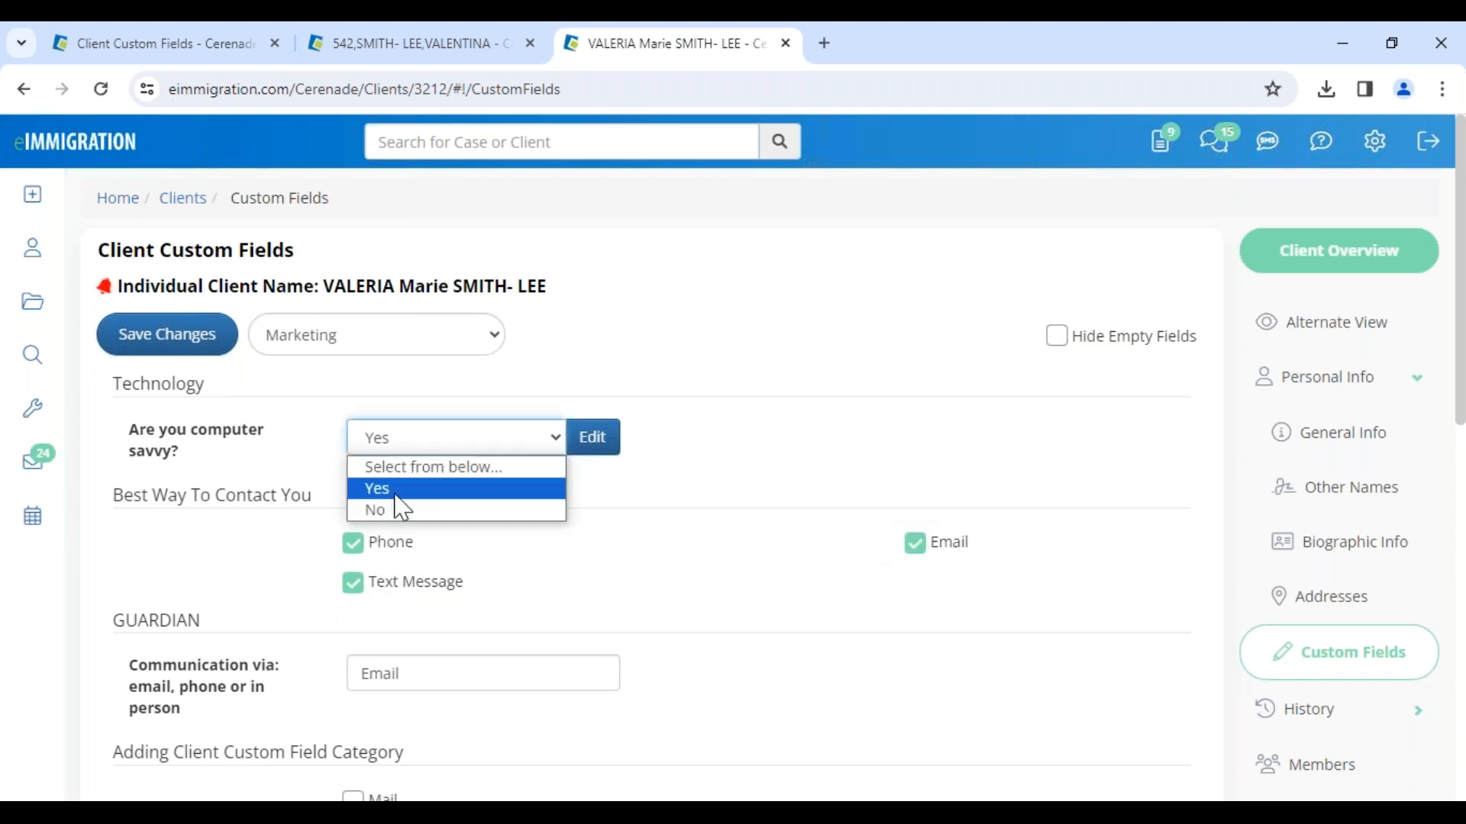
left_click(600, 538)
scroll(600, 538, "down", 4)
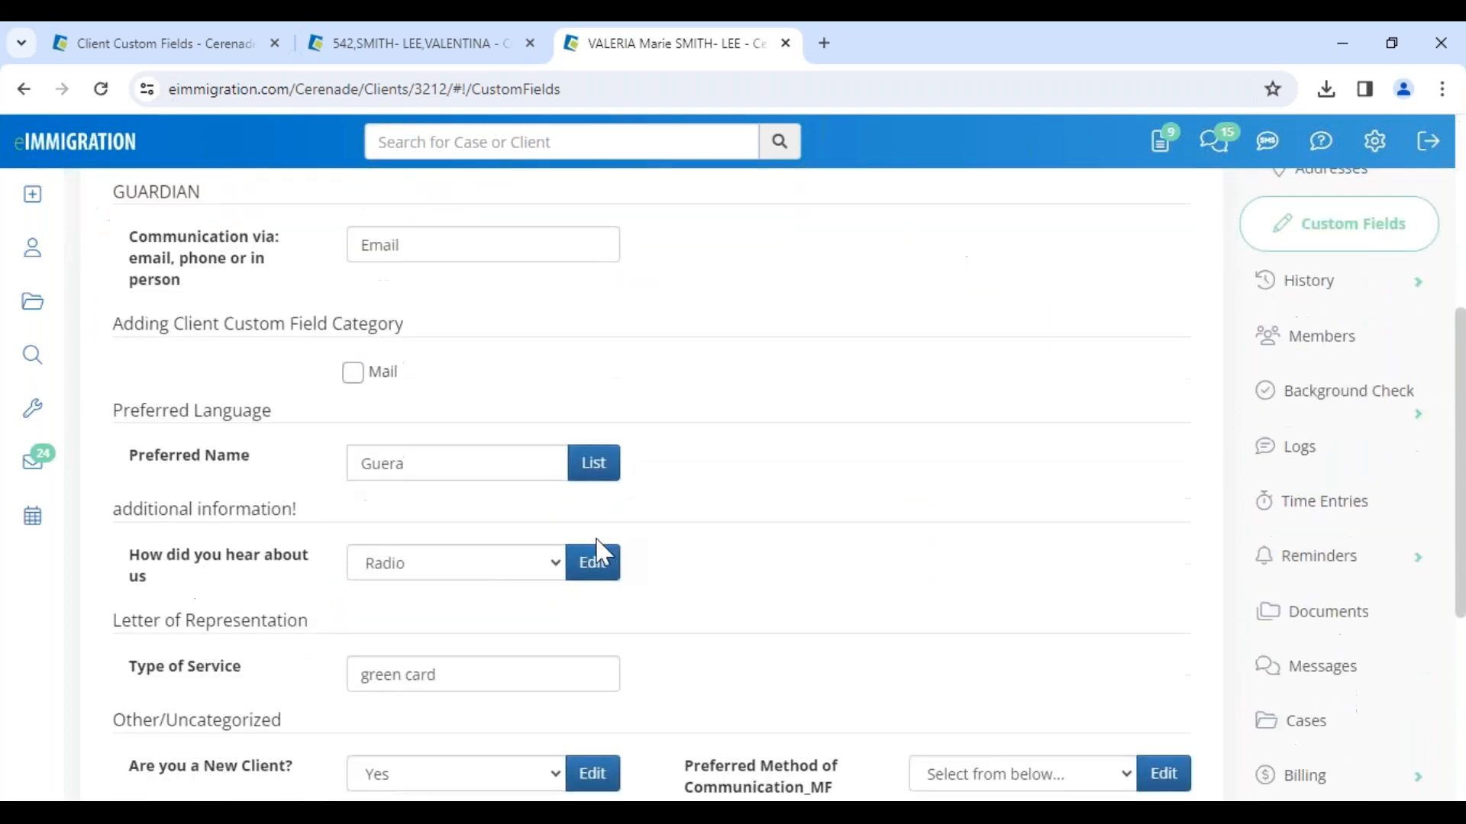
scroll(488, 629, "down", 4)
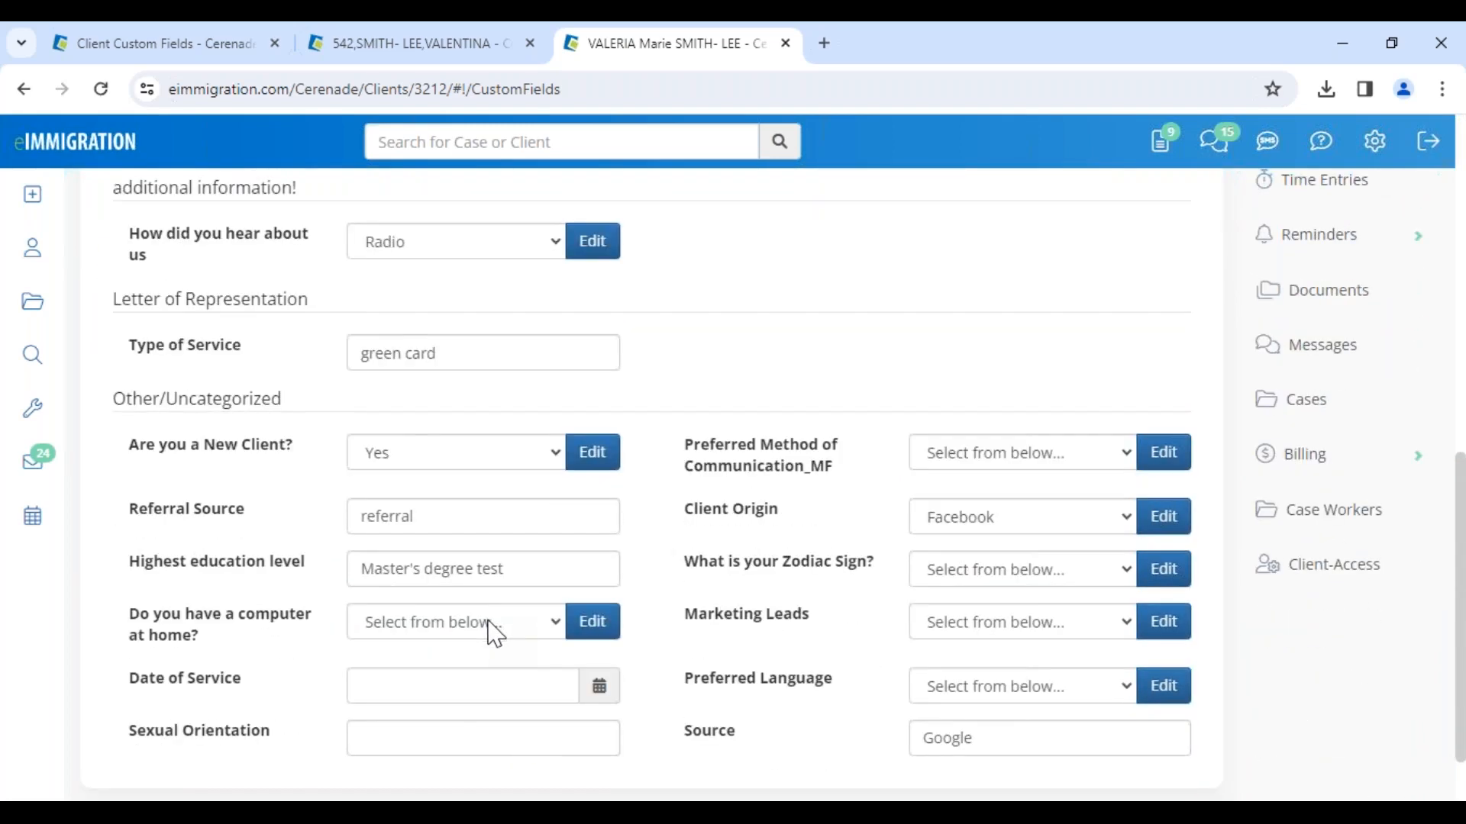
left_click(594, 688)
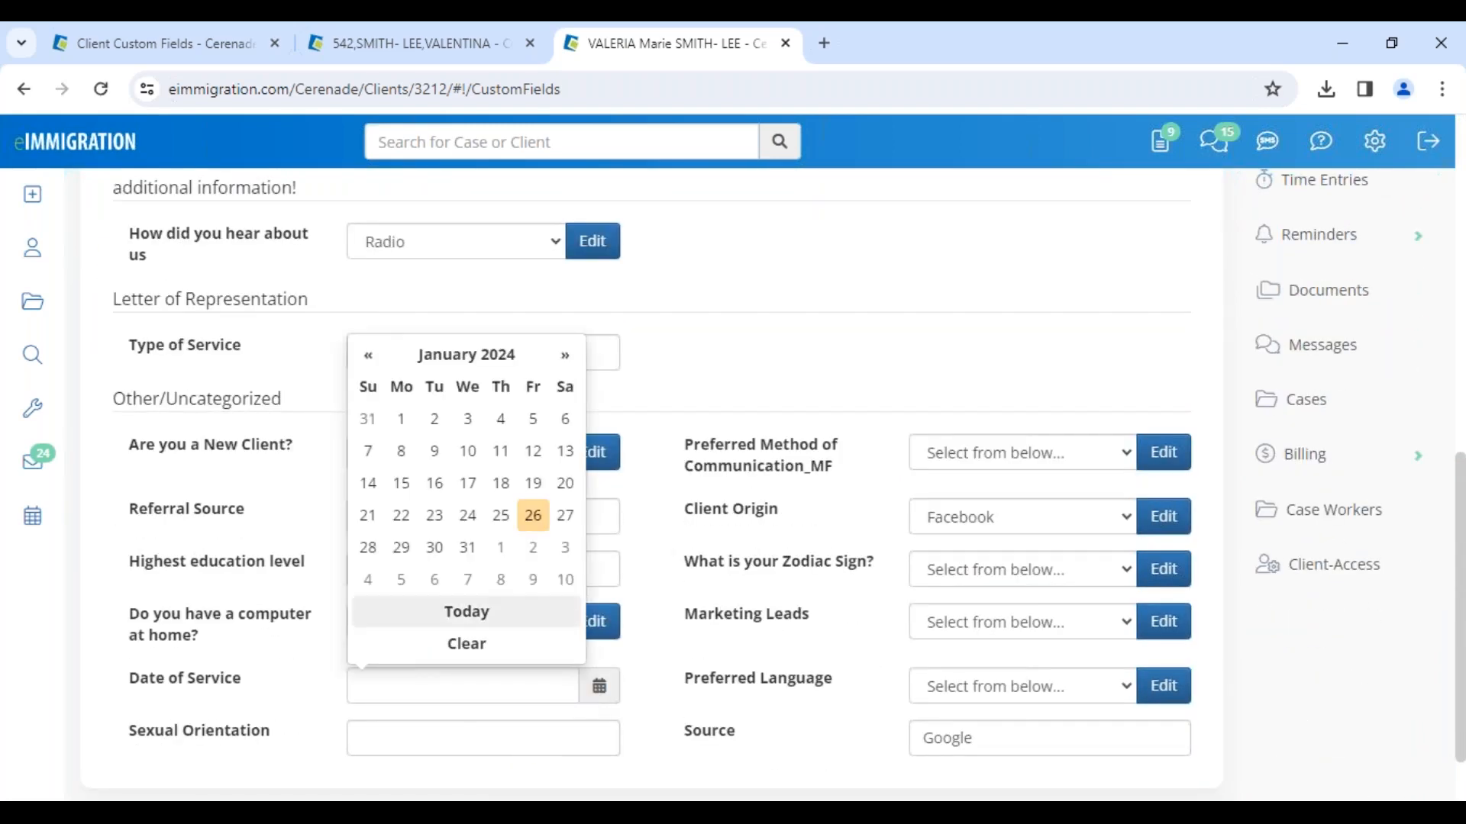
left_click(945, 273)
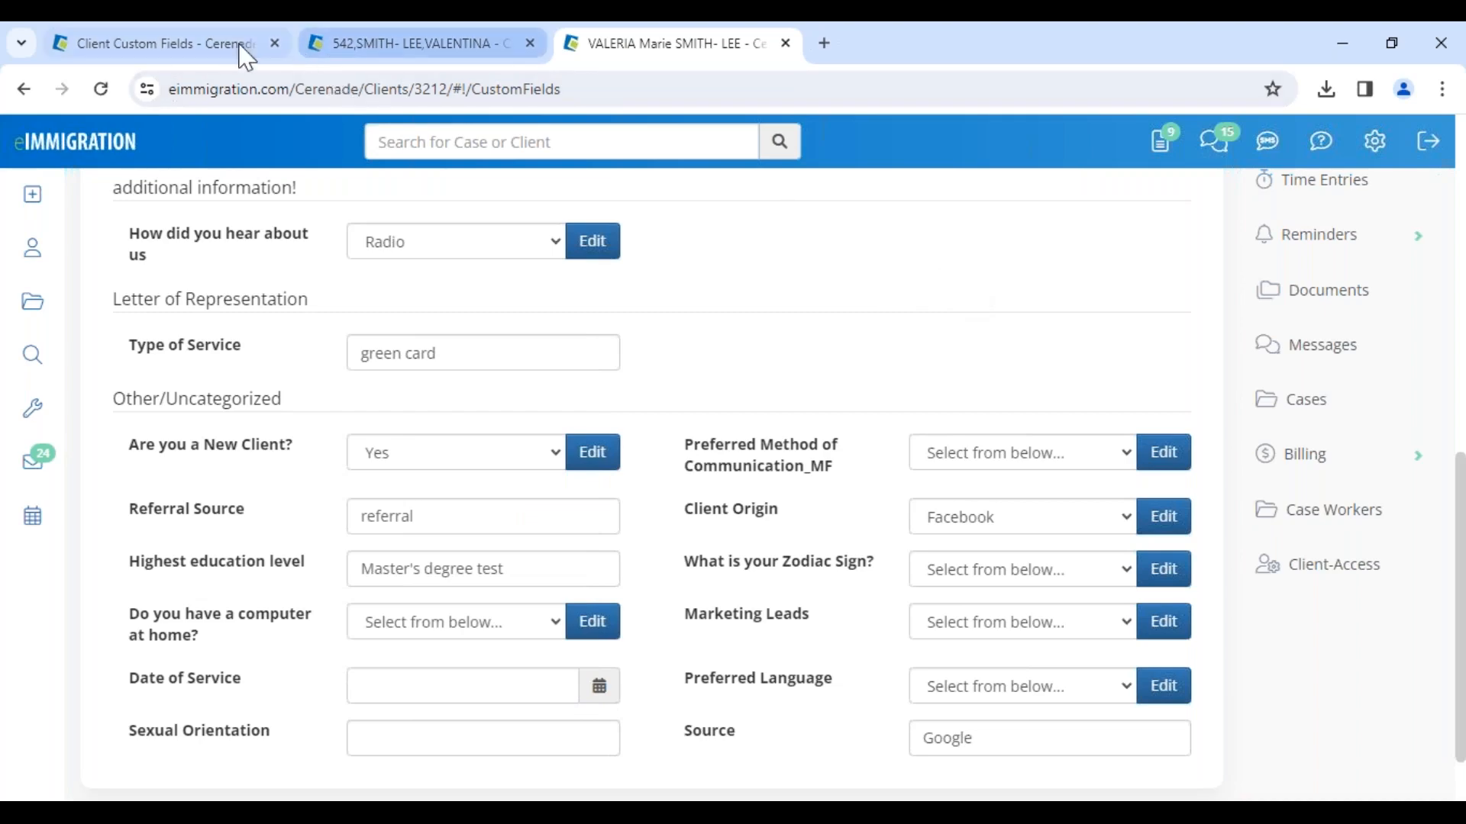
Step: Back in the admin tab, set the new field's type to DropDownList, then cancel the dialog
left_click(153, 44)
left_click(1043, 279)
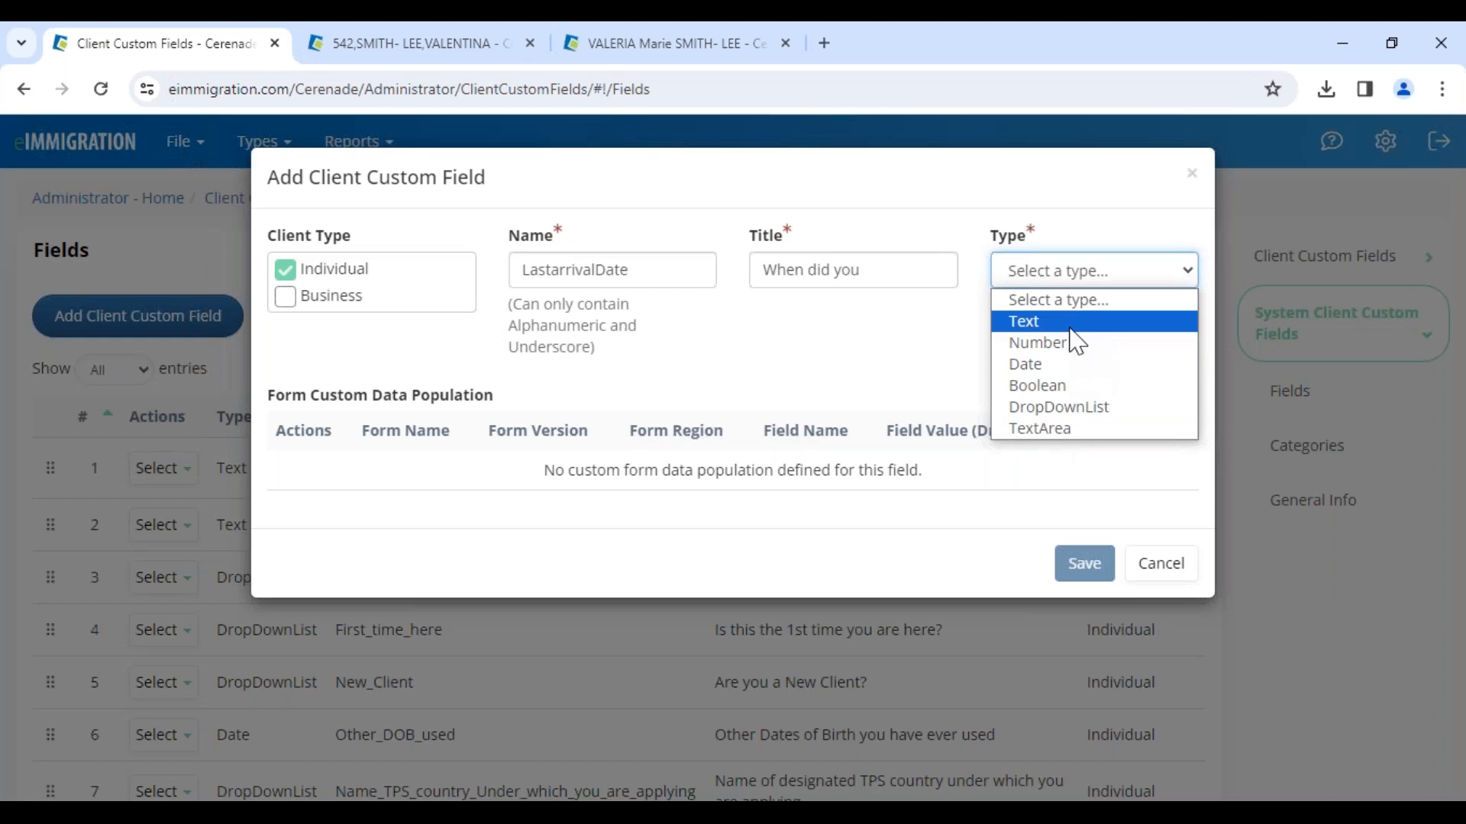
left_click(1068, 407)
left_click(410, 448)
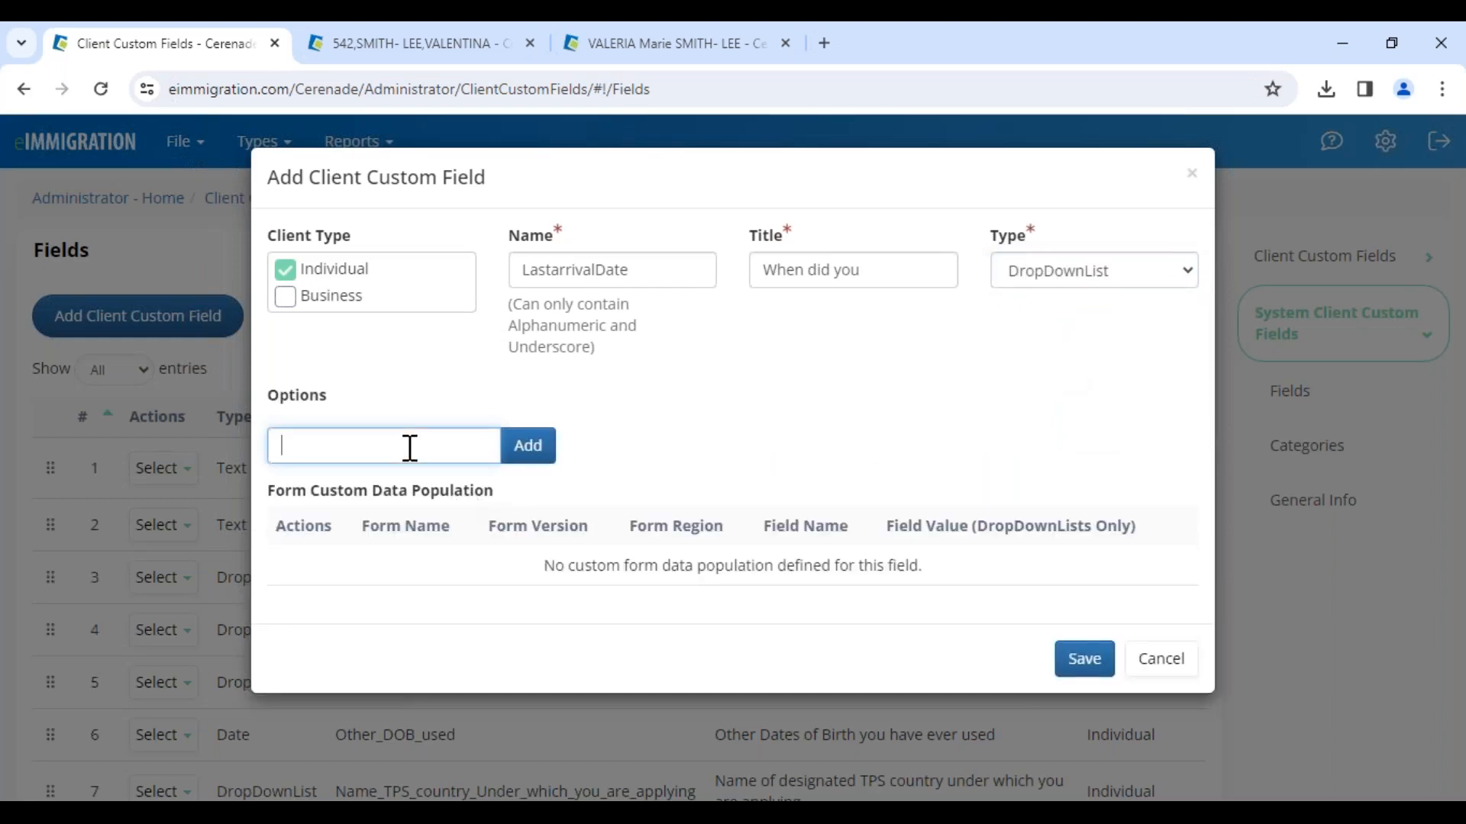
left_click(1163, 670)
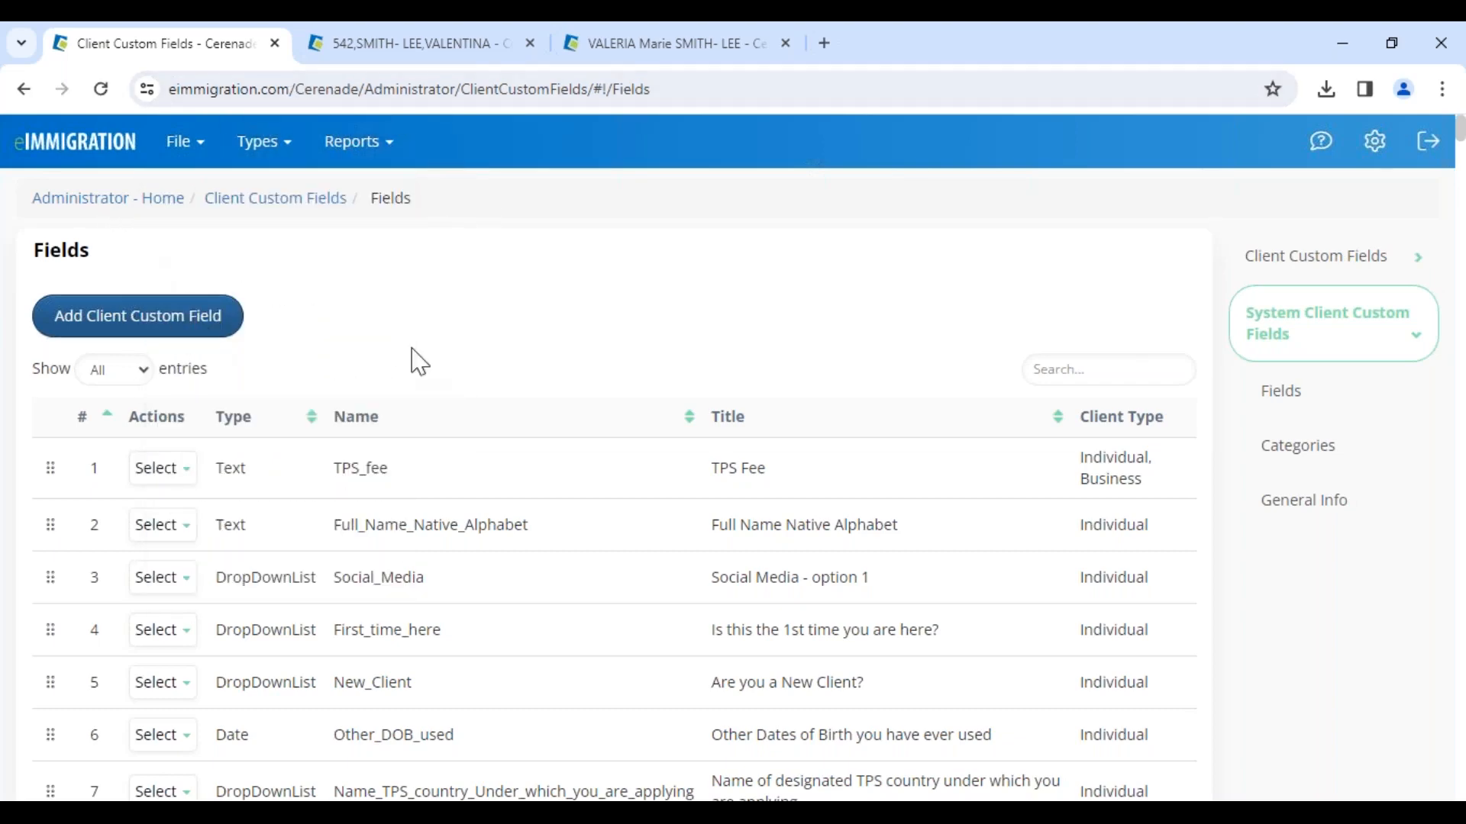
Step: Examine the names and titles of the existing client custom fields in the Fields list
scroll(442, 516, "down", 5)
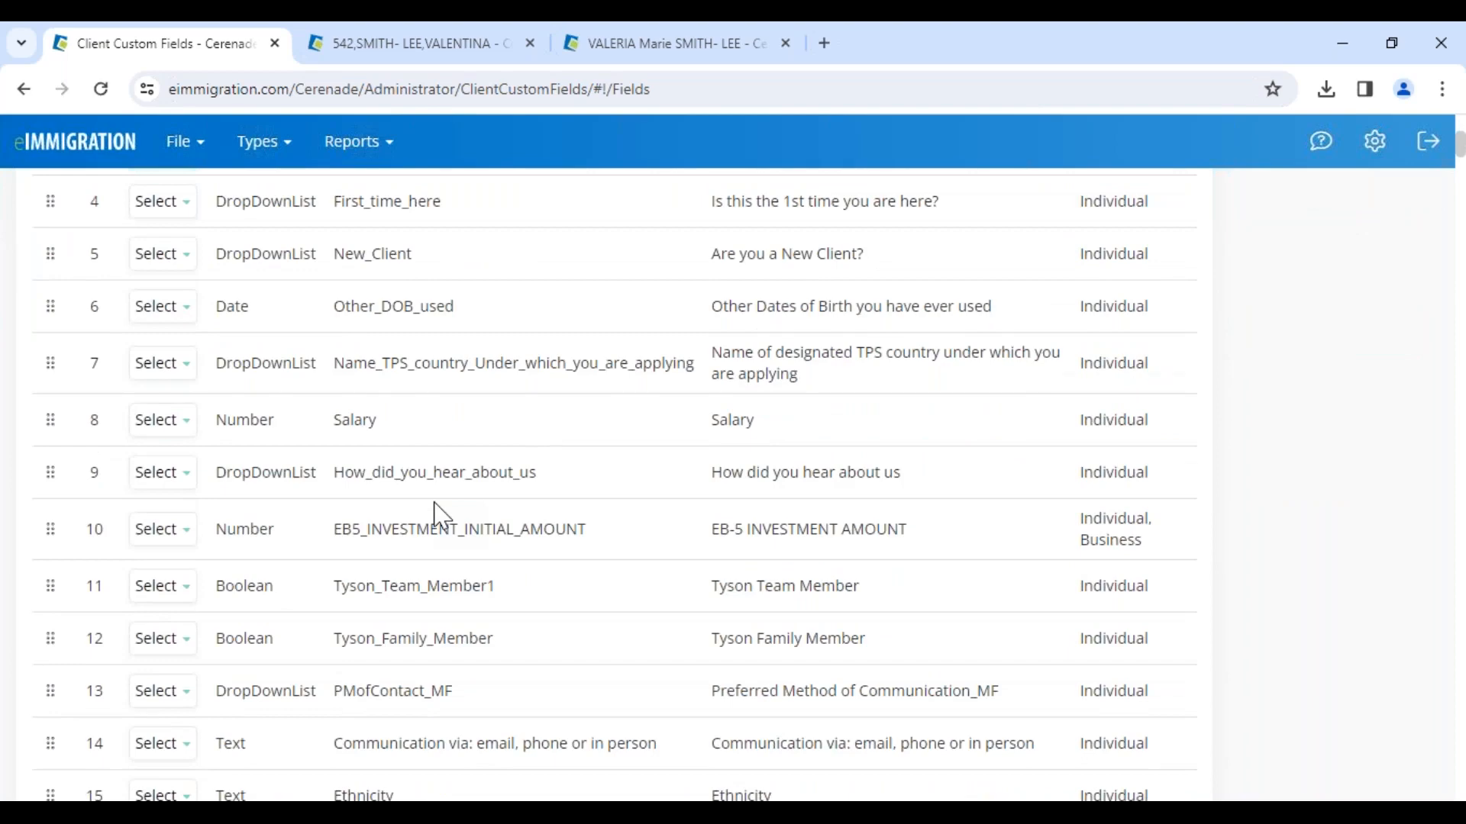
scroll(441, 516, "up", 5)
left_click_drag(337, 525, 526, 526)
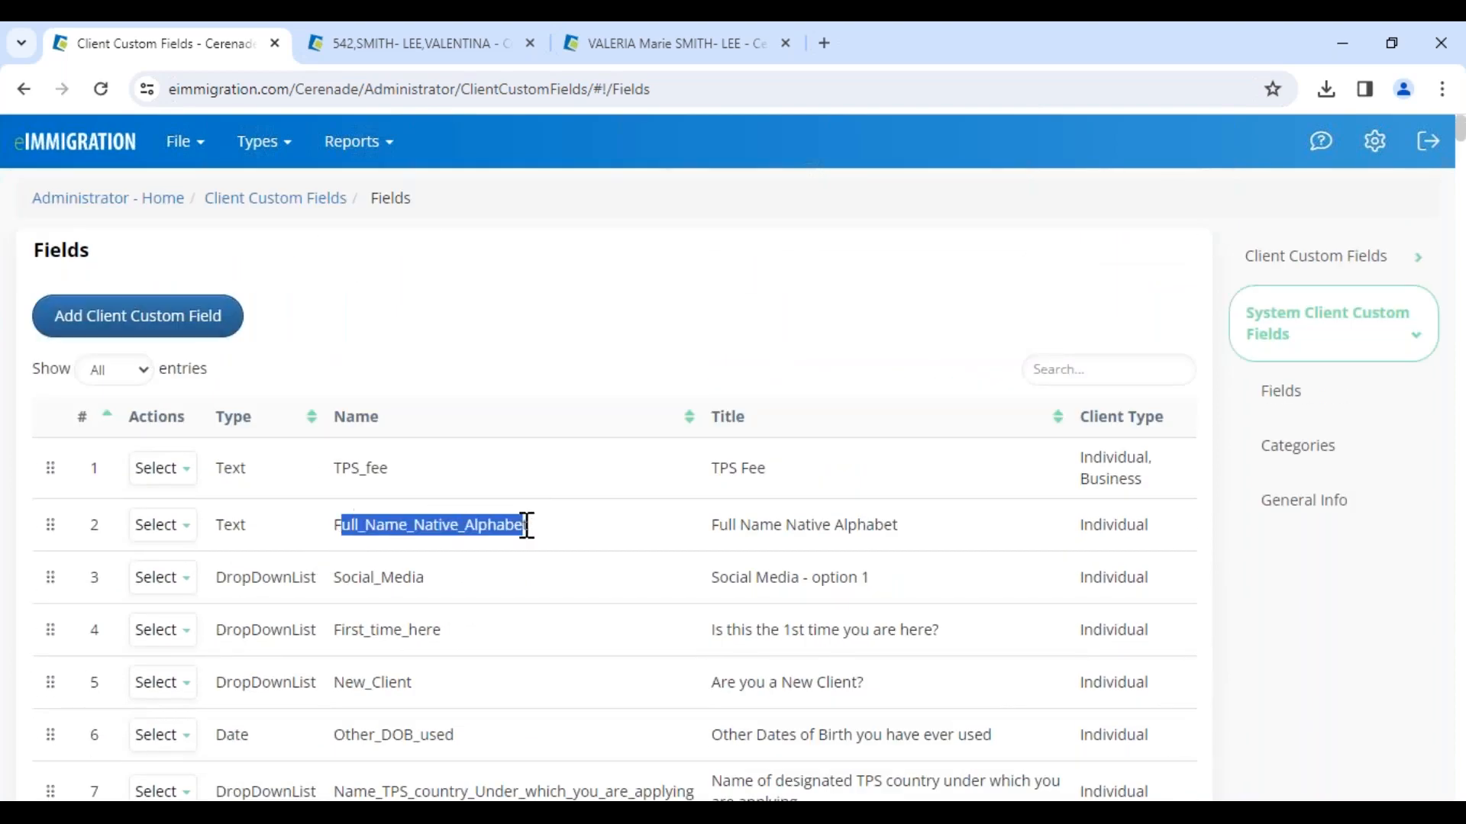
left_click_drag(337, 578, 442, 586)
scroll(404, 640, "down", 4)
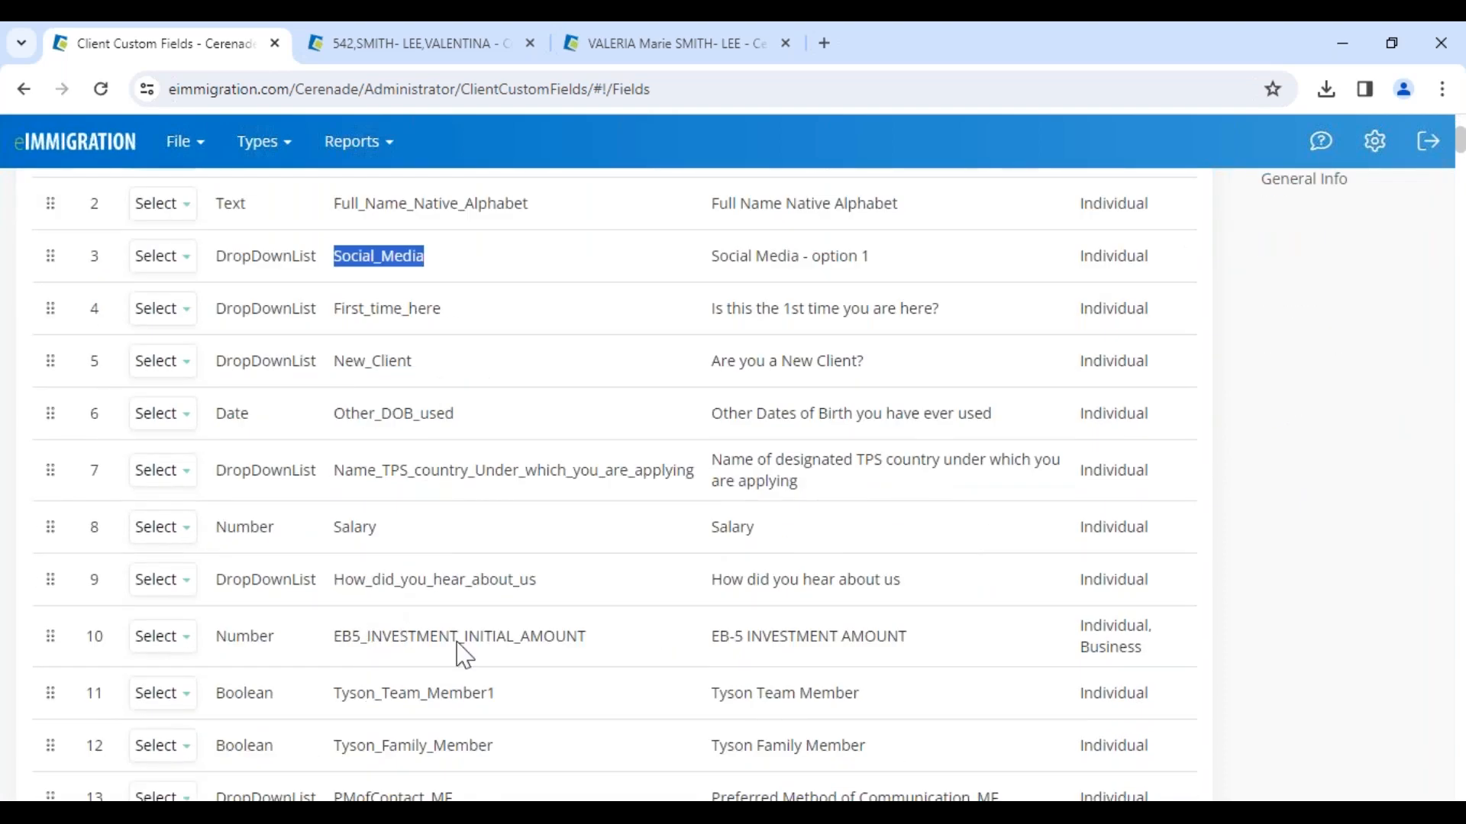
scroll(457, 654, "up", 4)
Step: Browse the system and client custom field categories, including the add-category dialog, without saving
left_click(532, 336)
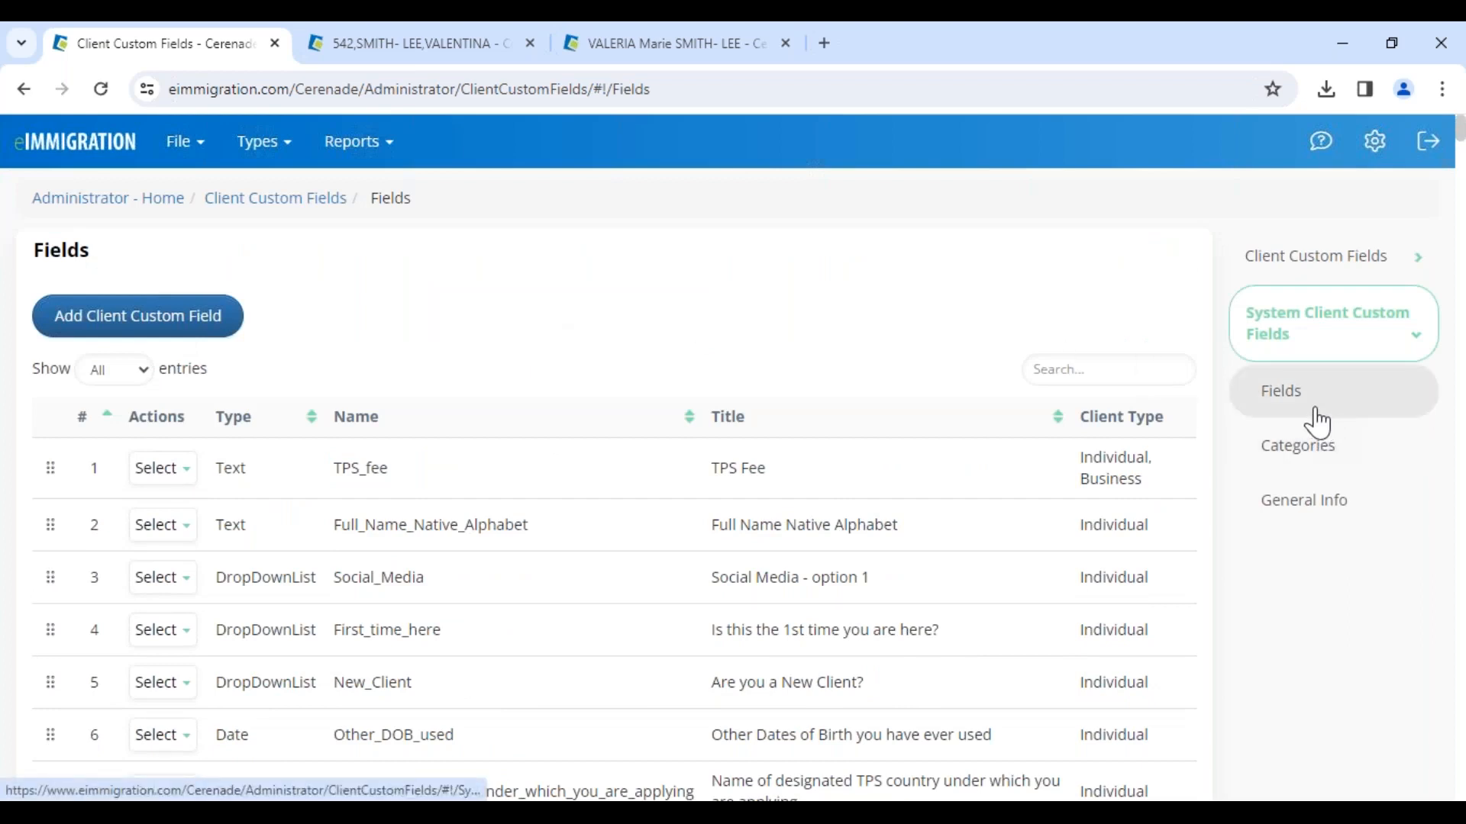
left_click(1345, 467)
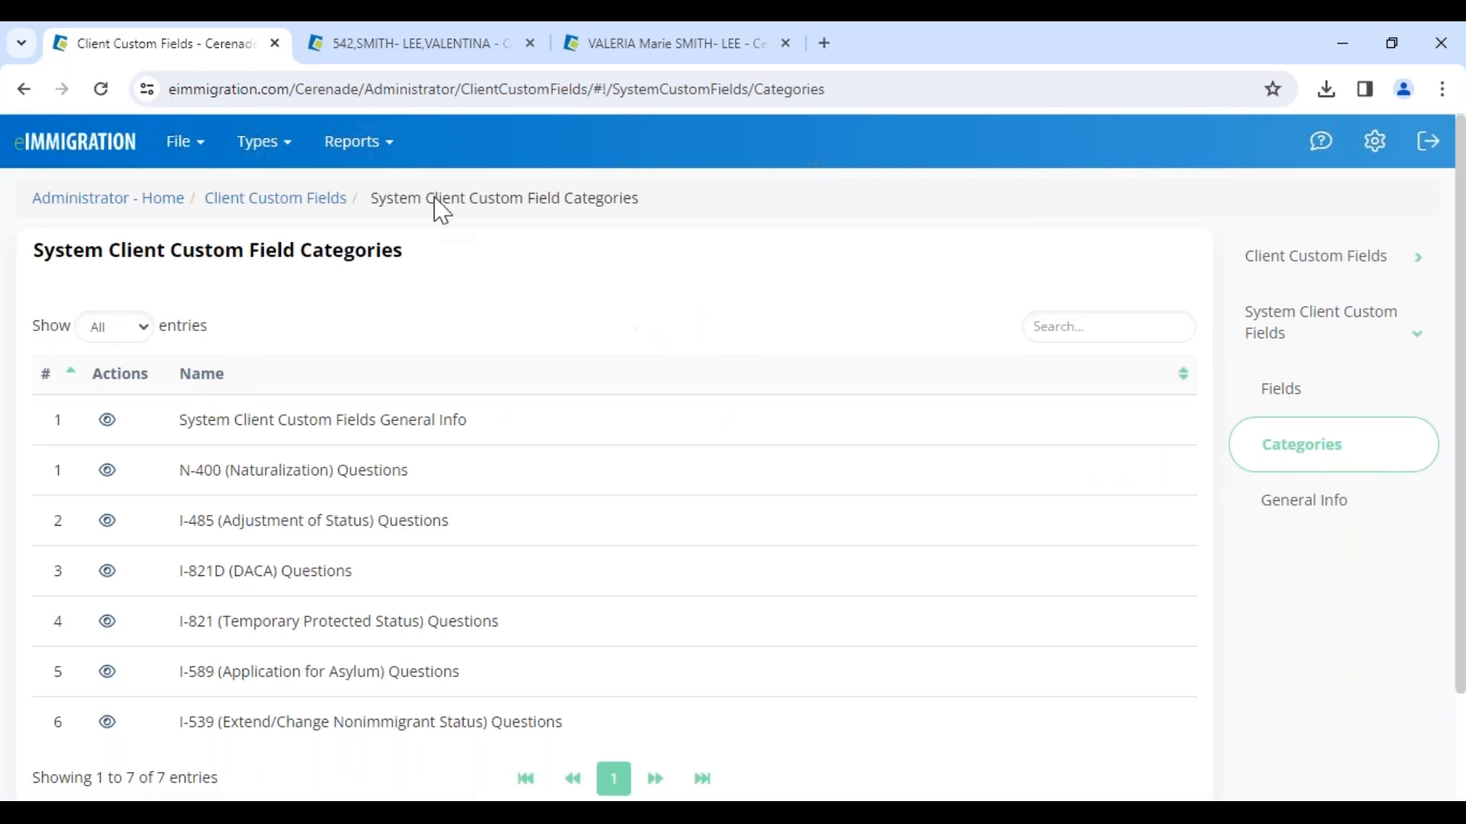
left_click(101, 92)
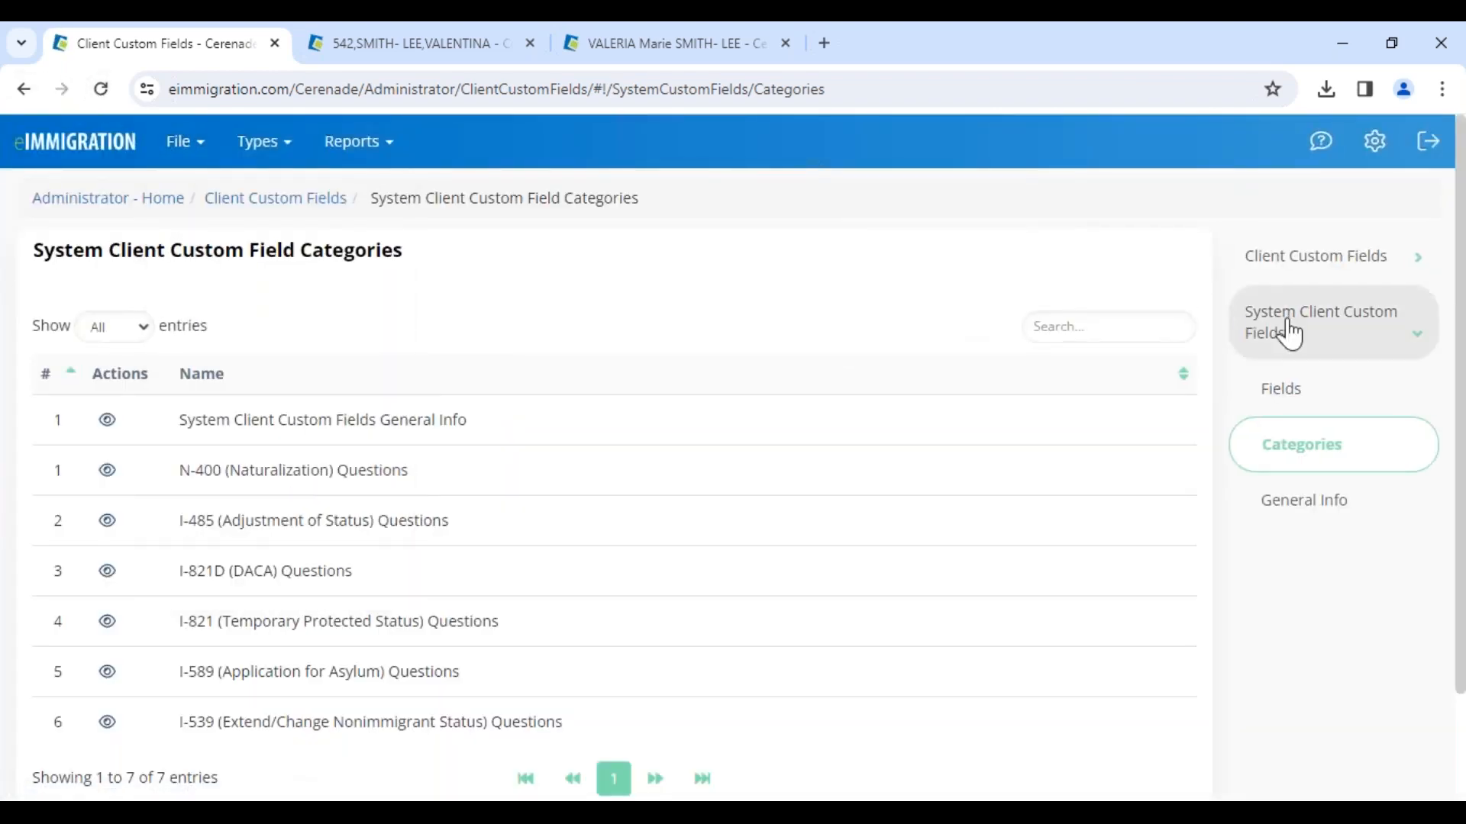
left_click(1312, 279)
left_click(1315, 379)
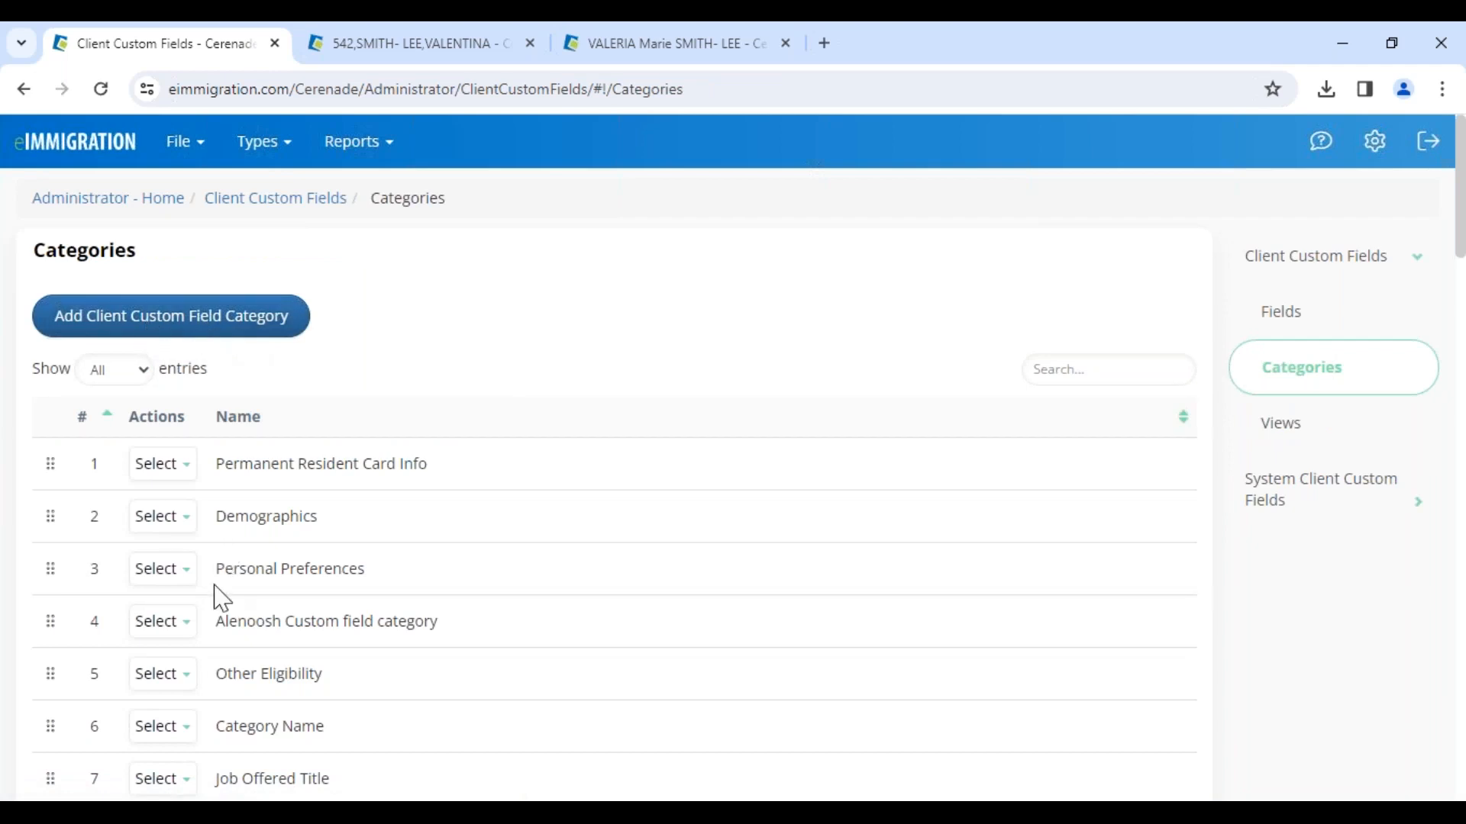
left_click(220, 326)
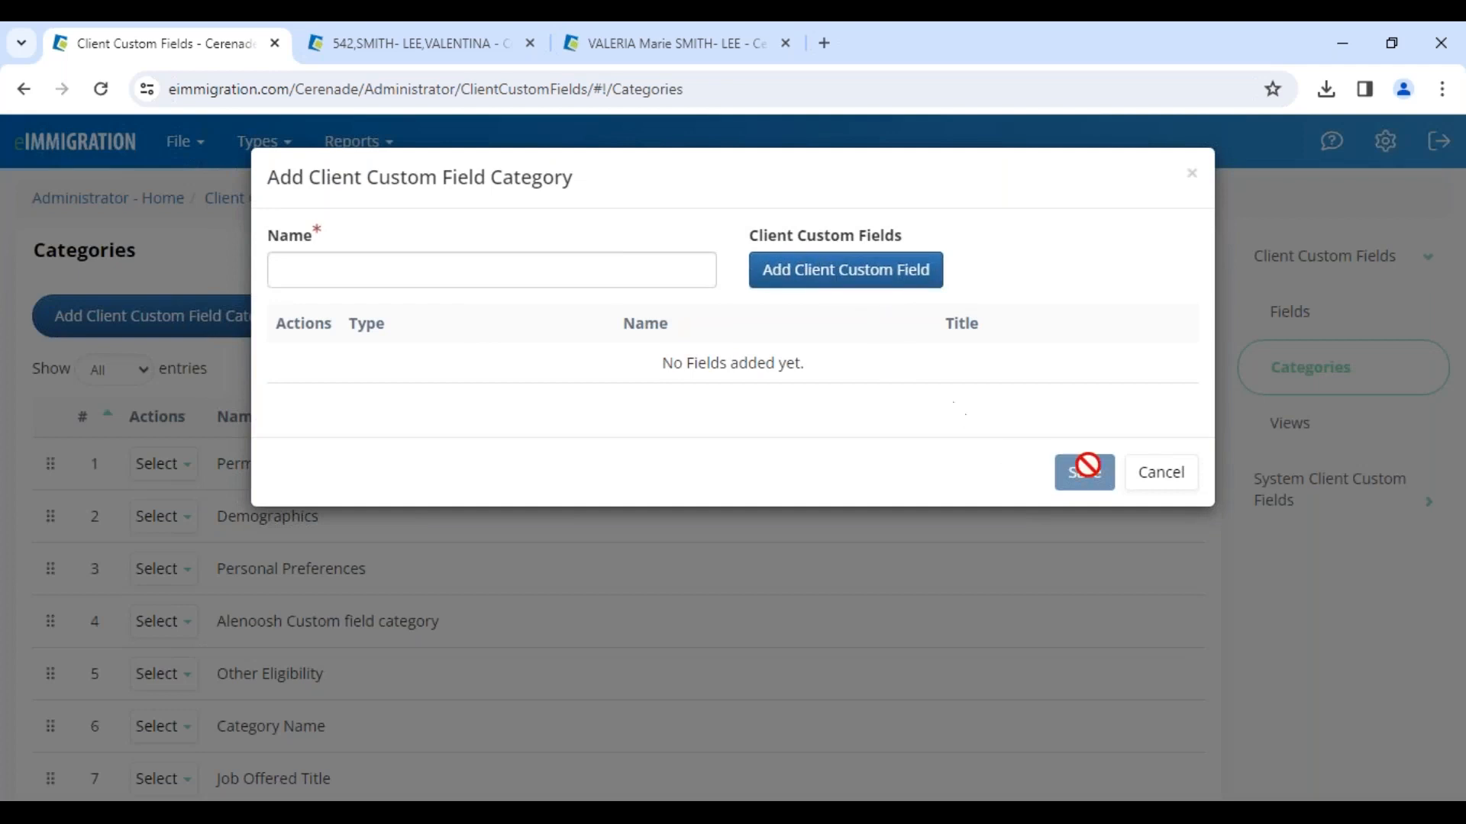
left_click(1159, 475)
Step: Open the custom field Views list and edit the IMMIGRATION CLIENTS ONLY view to inspect its fields
left_click(1303, 431)
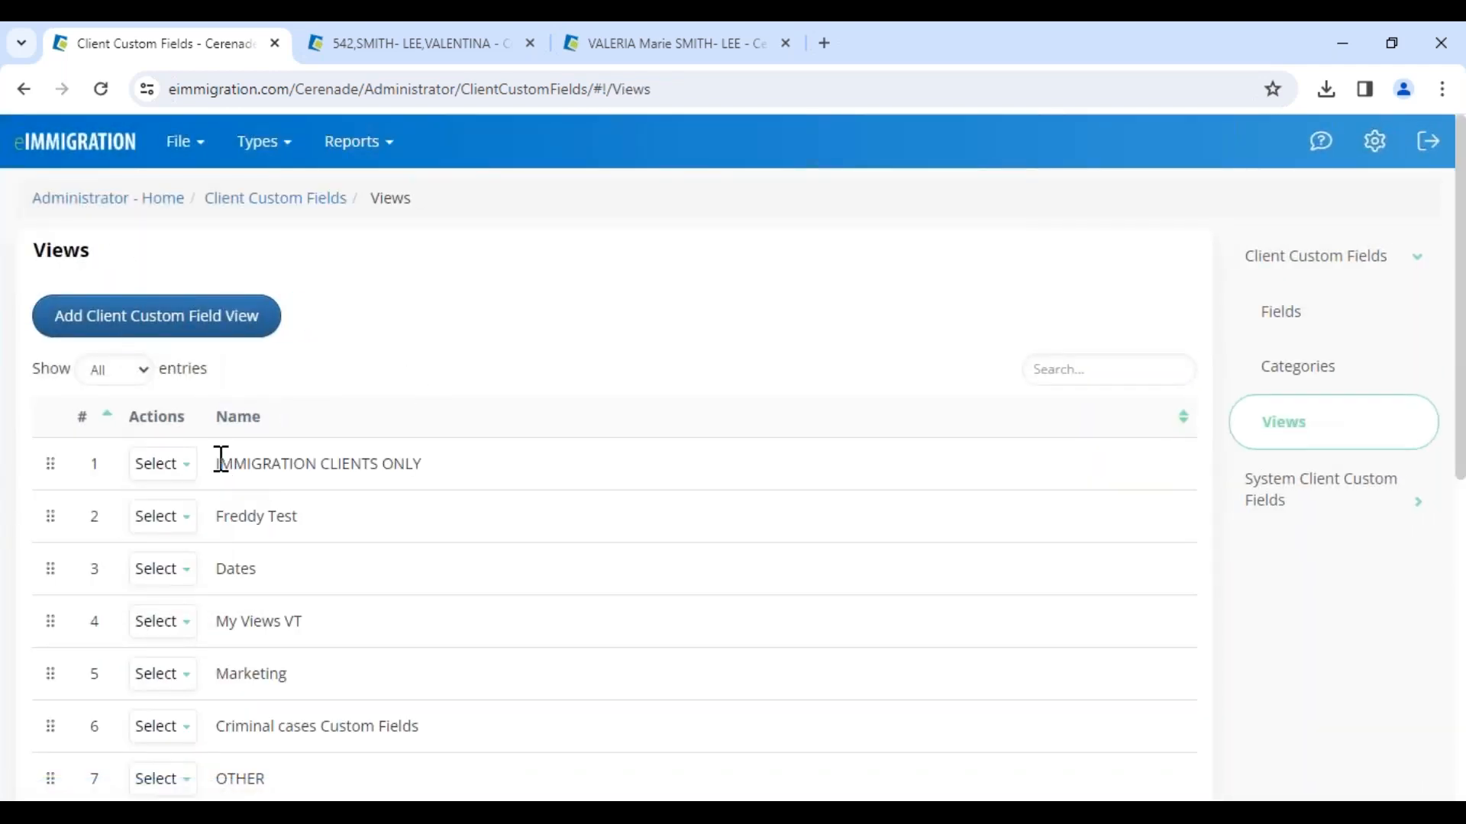
left_click_drag(220, 462, 481, 464)
left_click(176, 469)
left_click(196, 524)
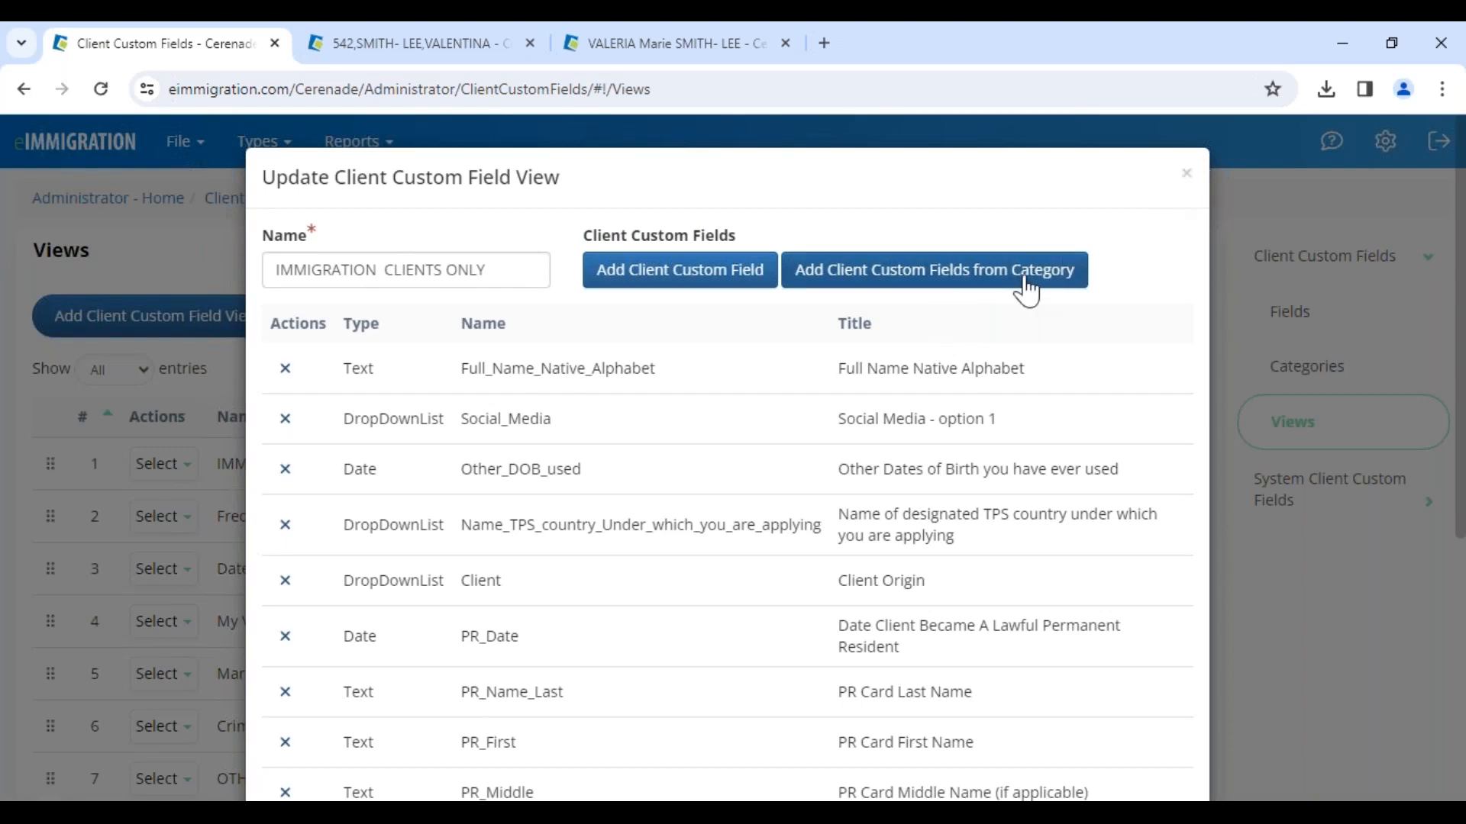
Step: Close the view dialog and review the fields in the System Client Custom Fields General Info list
left_click(1188, 176)
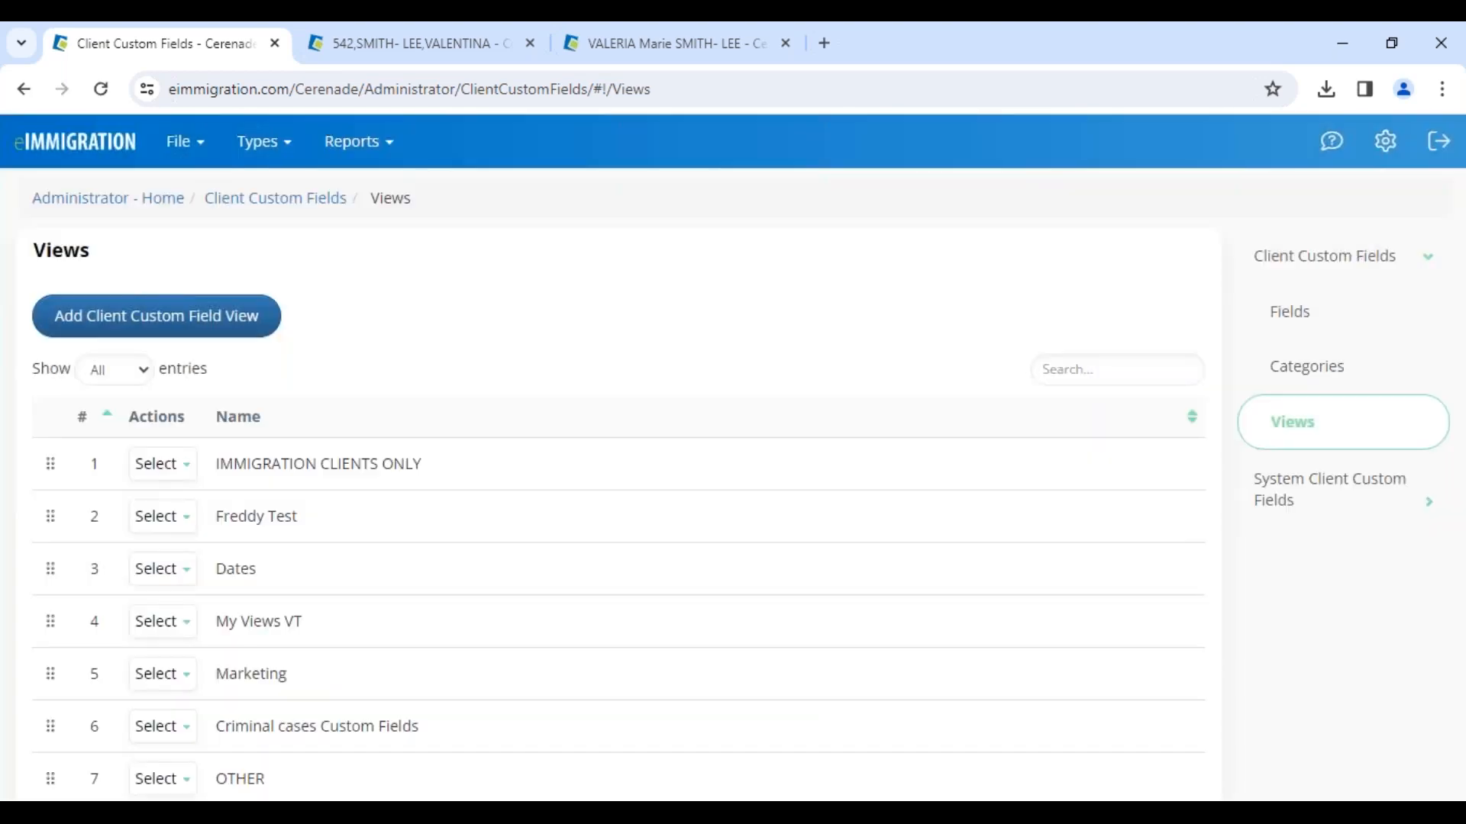
left_click(1289, 508)
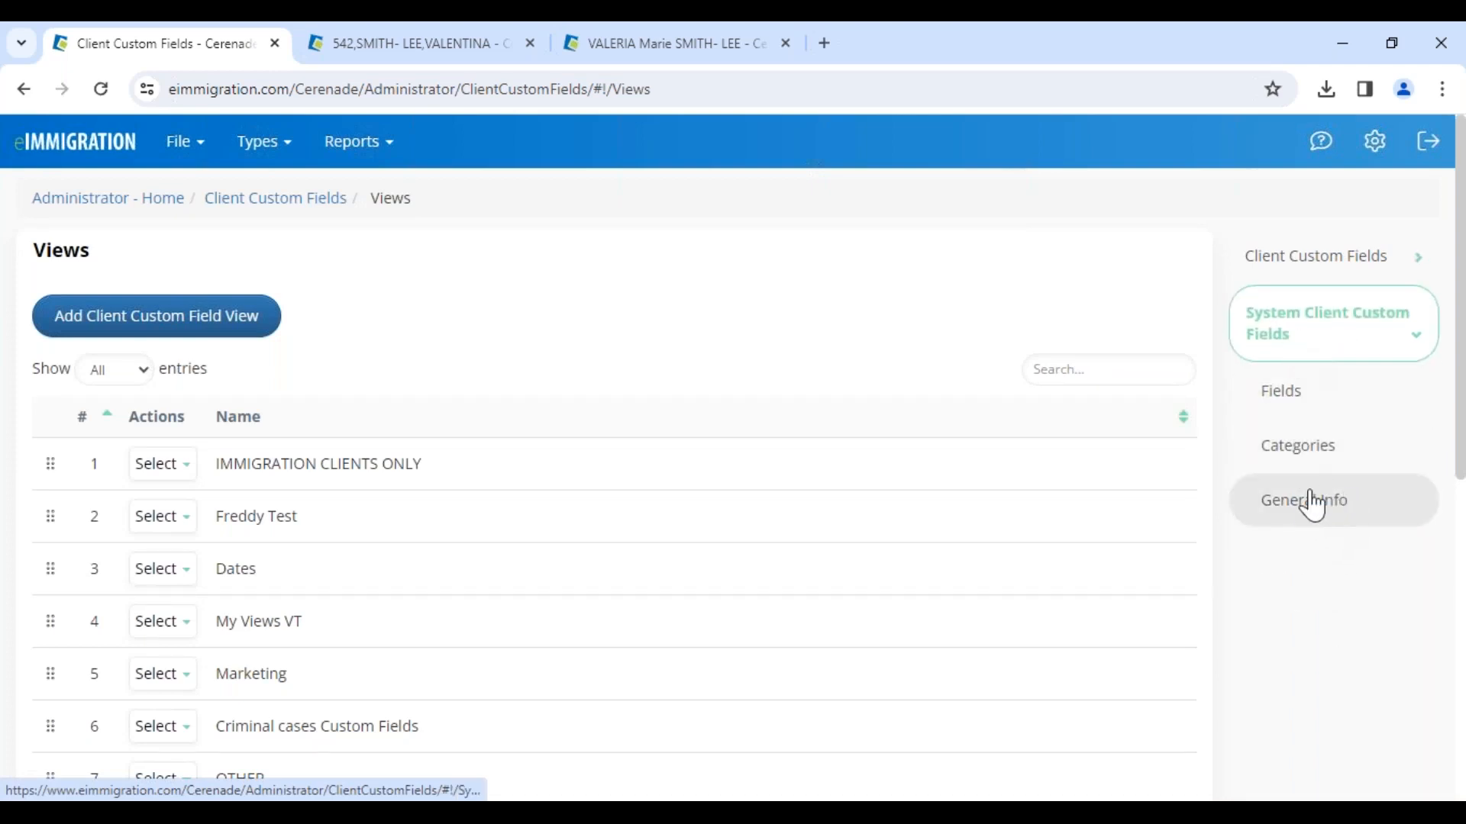
left_click(1338, 516)
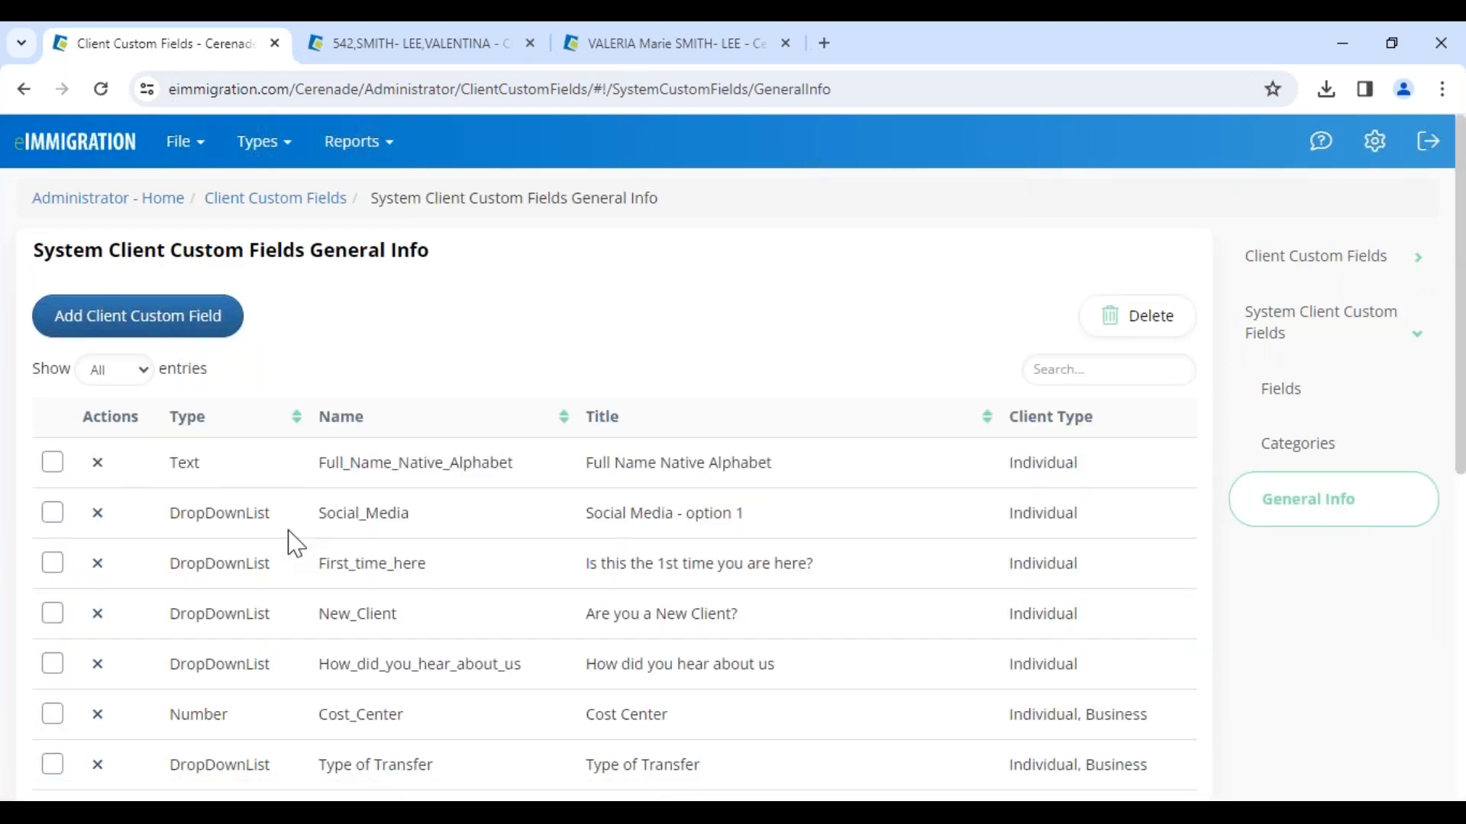
left_click_drag(320, 579, 492, 567)
left_click_drag(590, 564, 865, 573)
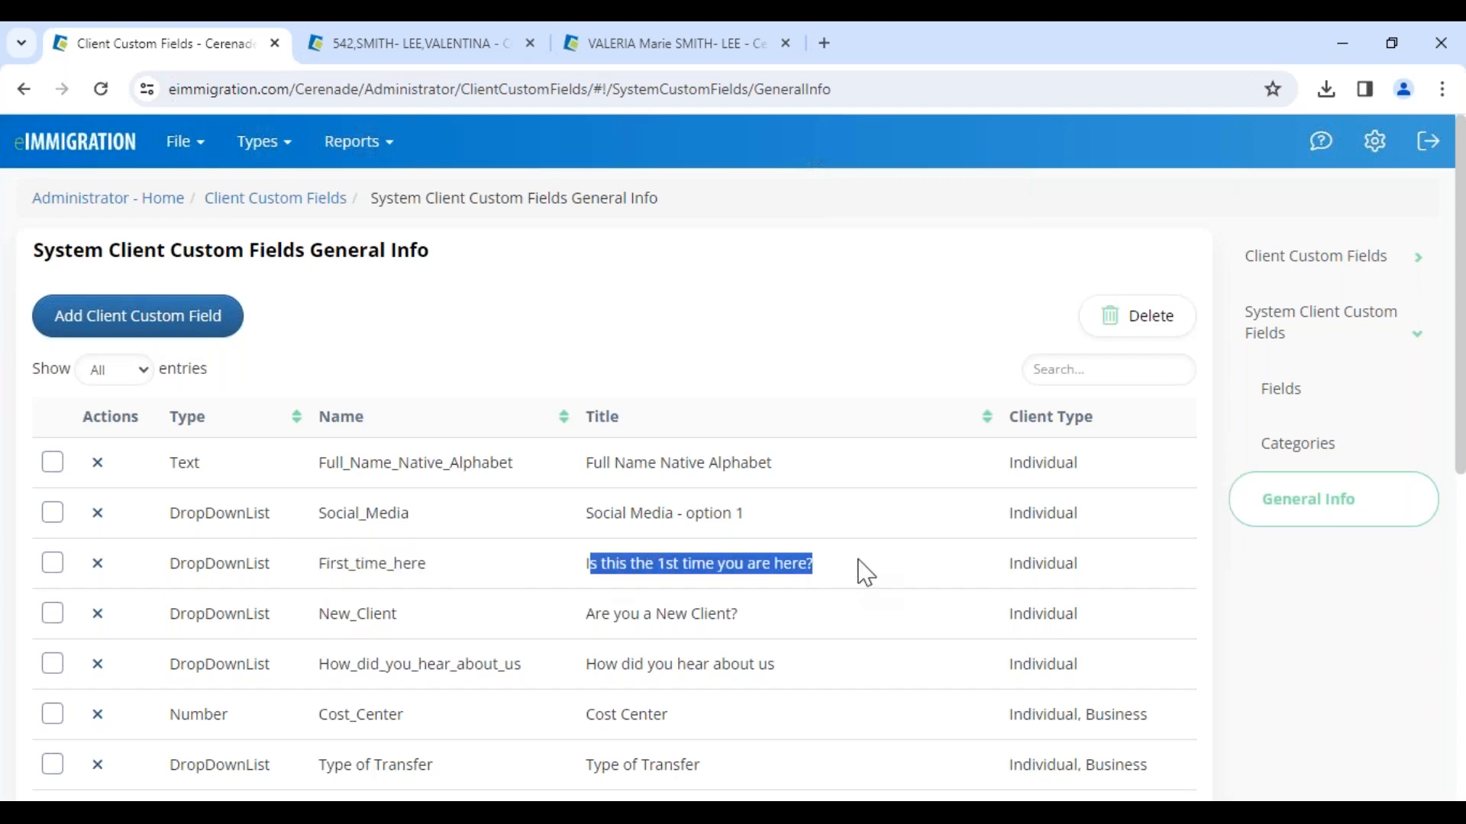
left_click(718, 374)
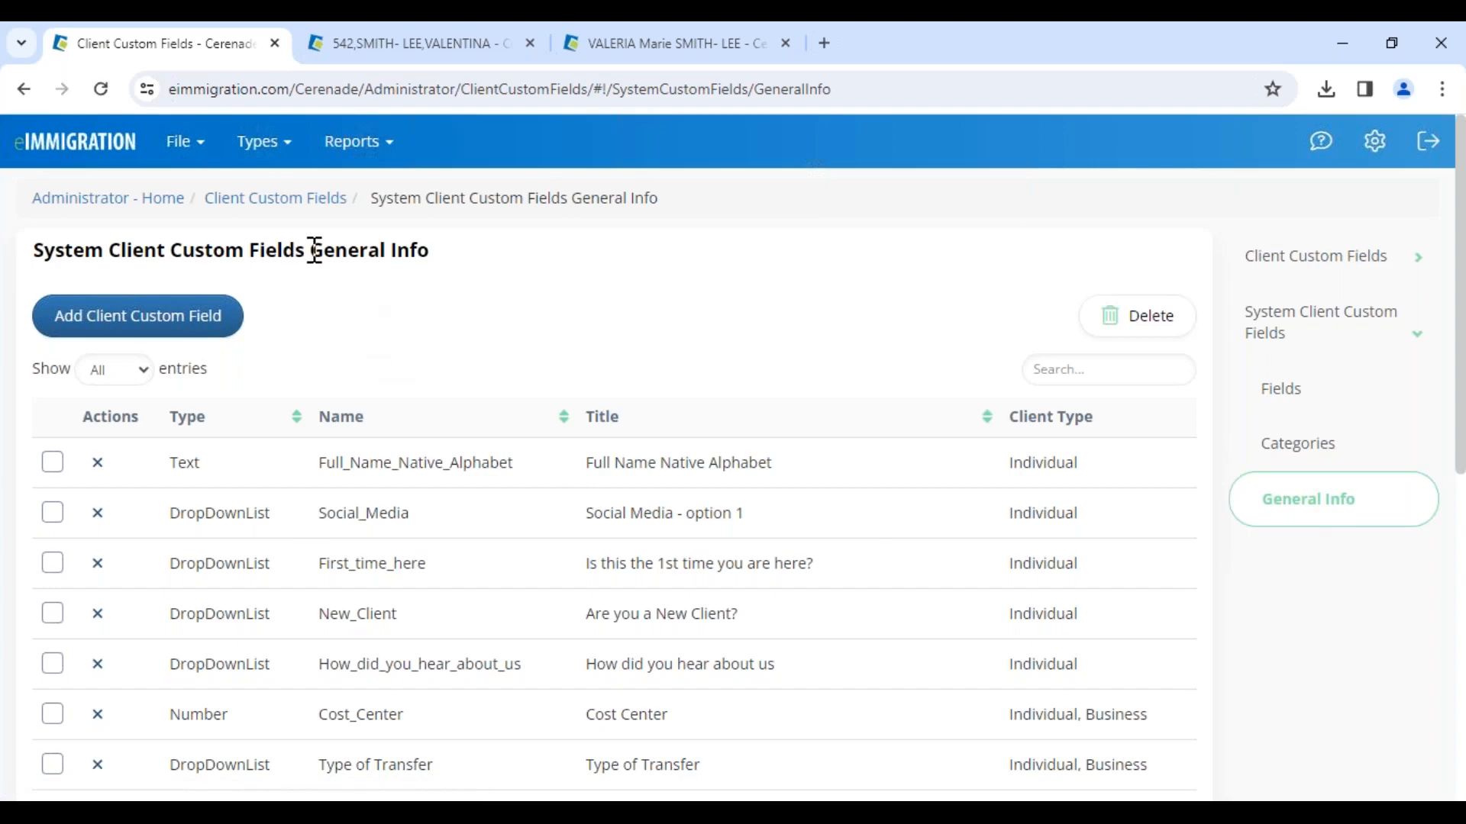
left_click_drag(313, 250, 432, 254)
Step: Switch to the client's profile, open General Info and examine the Full Name Native Alphabet custom field and its value
left_click(109, 202)
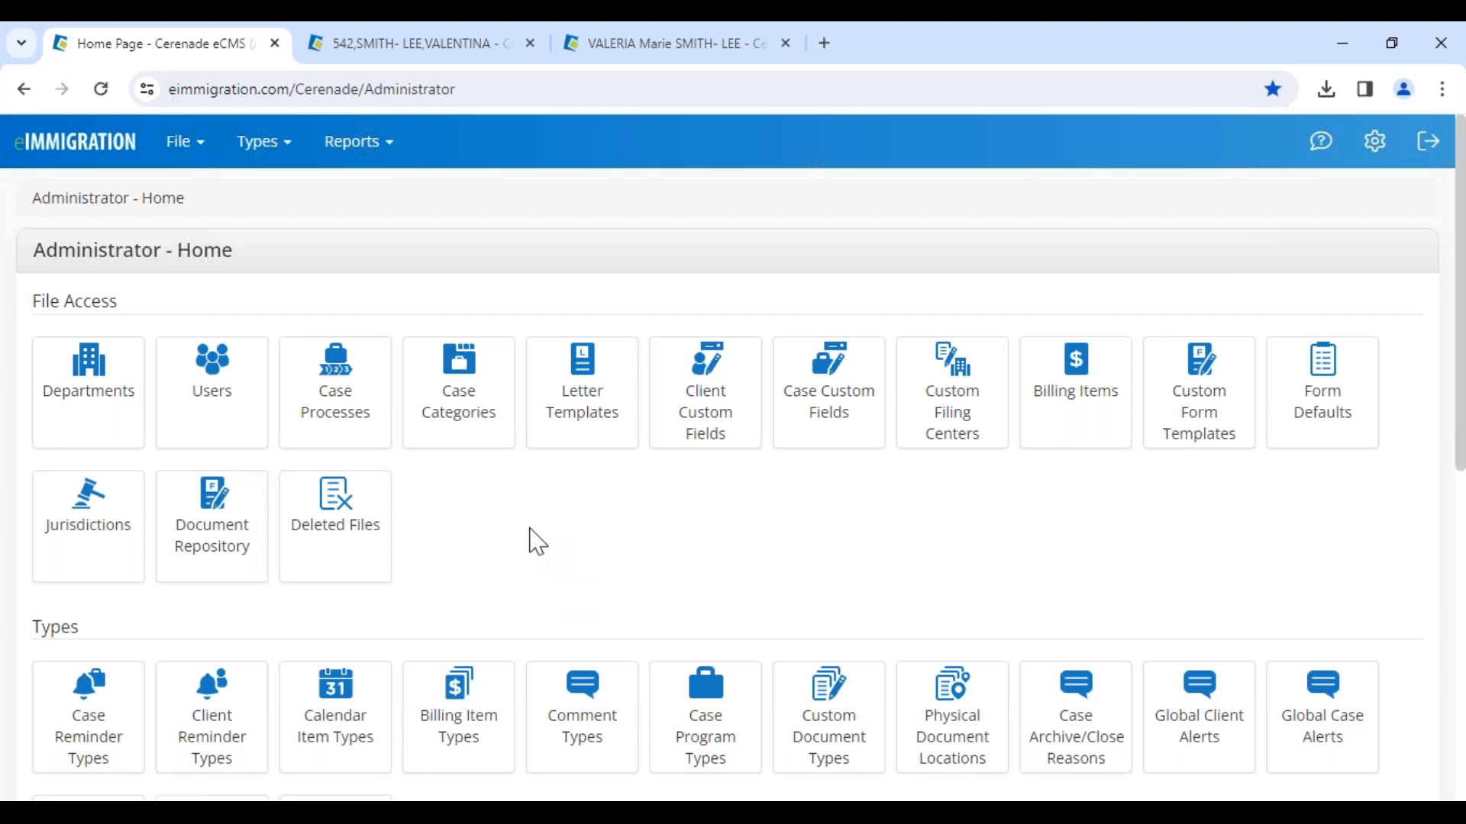
left_click(636, 59)
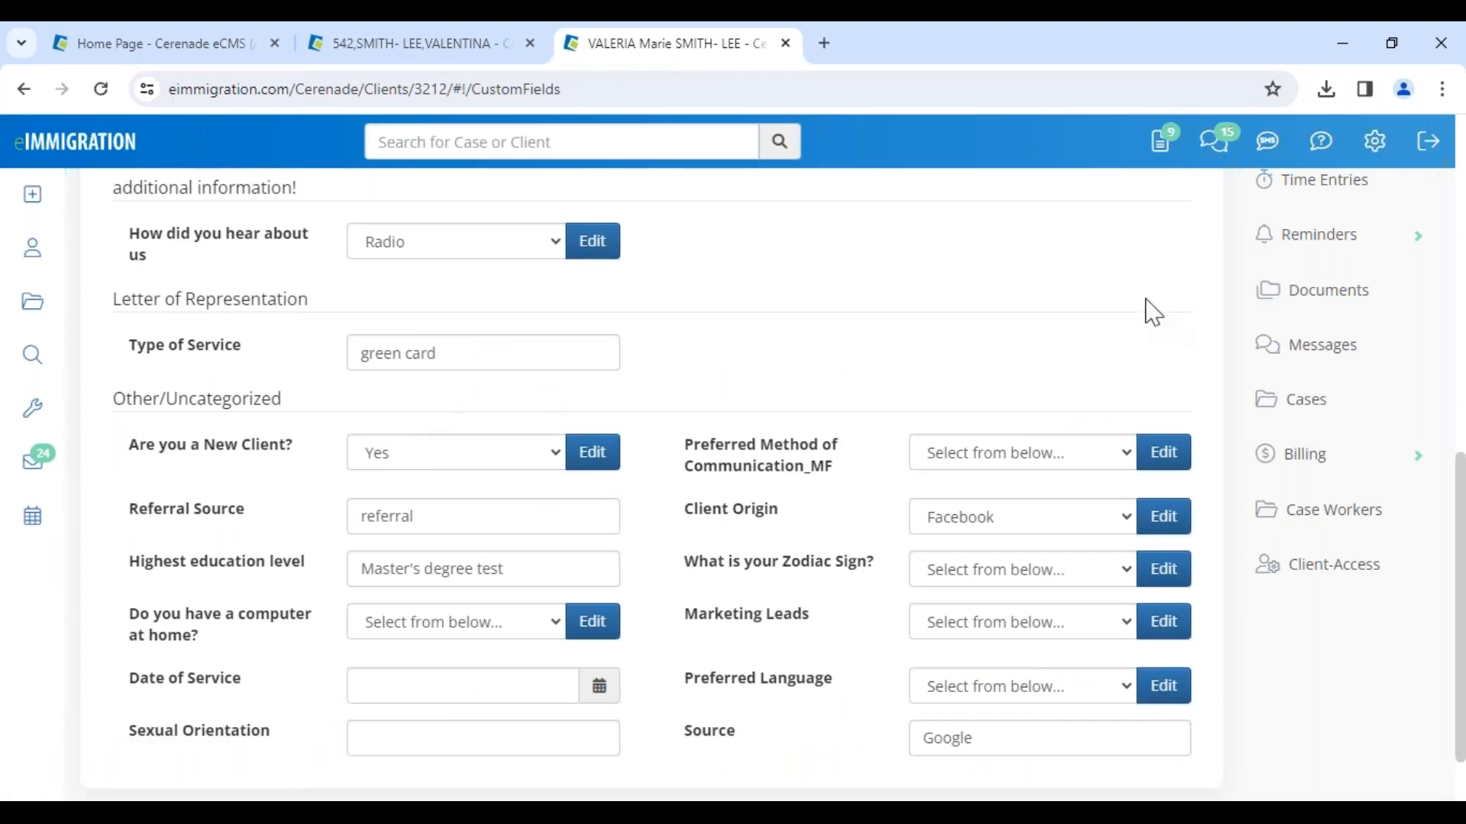
scroll(1153, 311, "up", 10)
left_click(1342, 432)
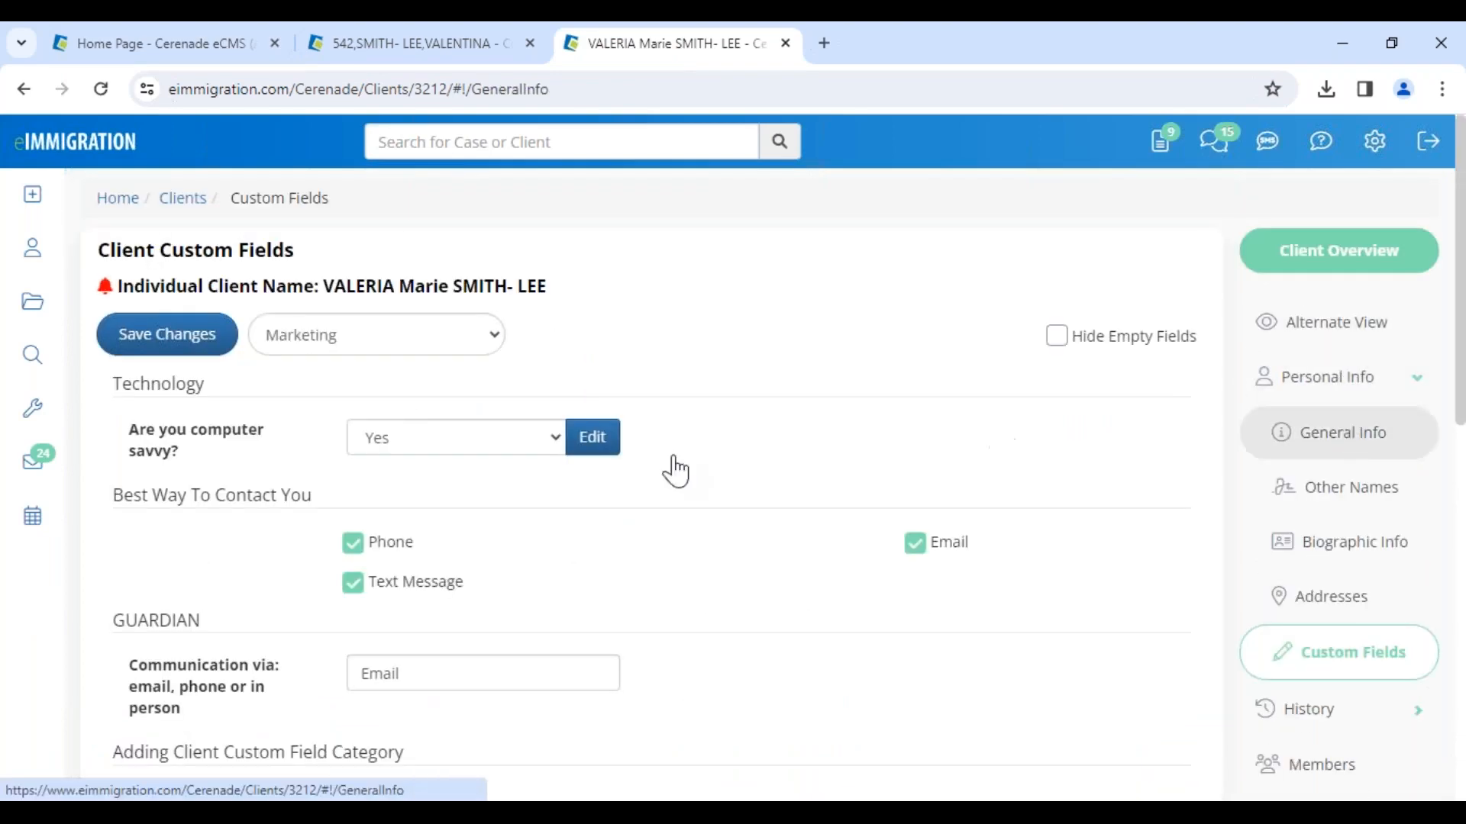
scroll(237, 516, "down", 20)
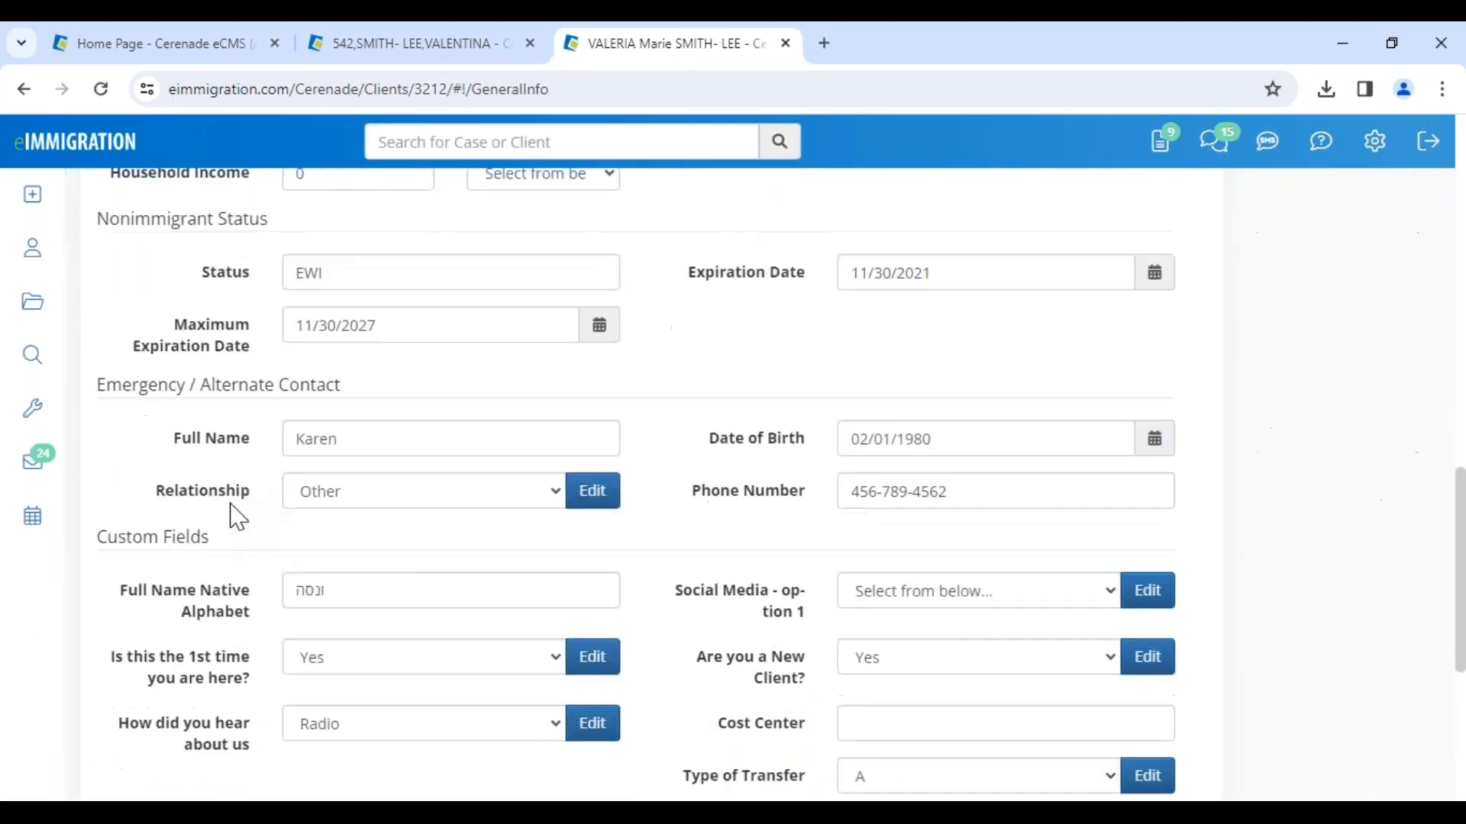
scroll(236, 517, "down", 3)
left_click_drag(120, 381, 252, 415)
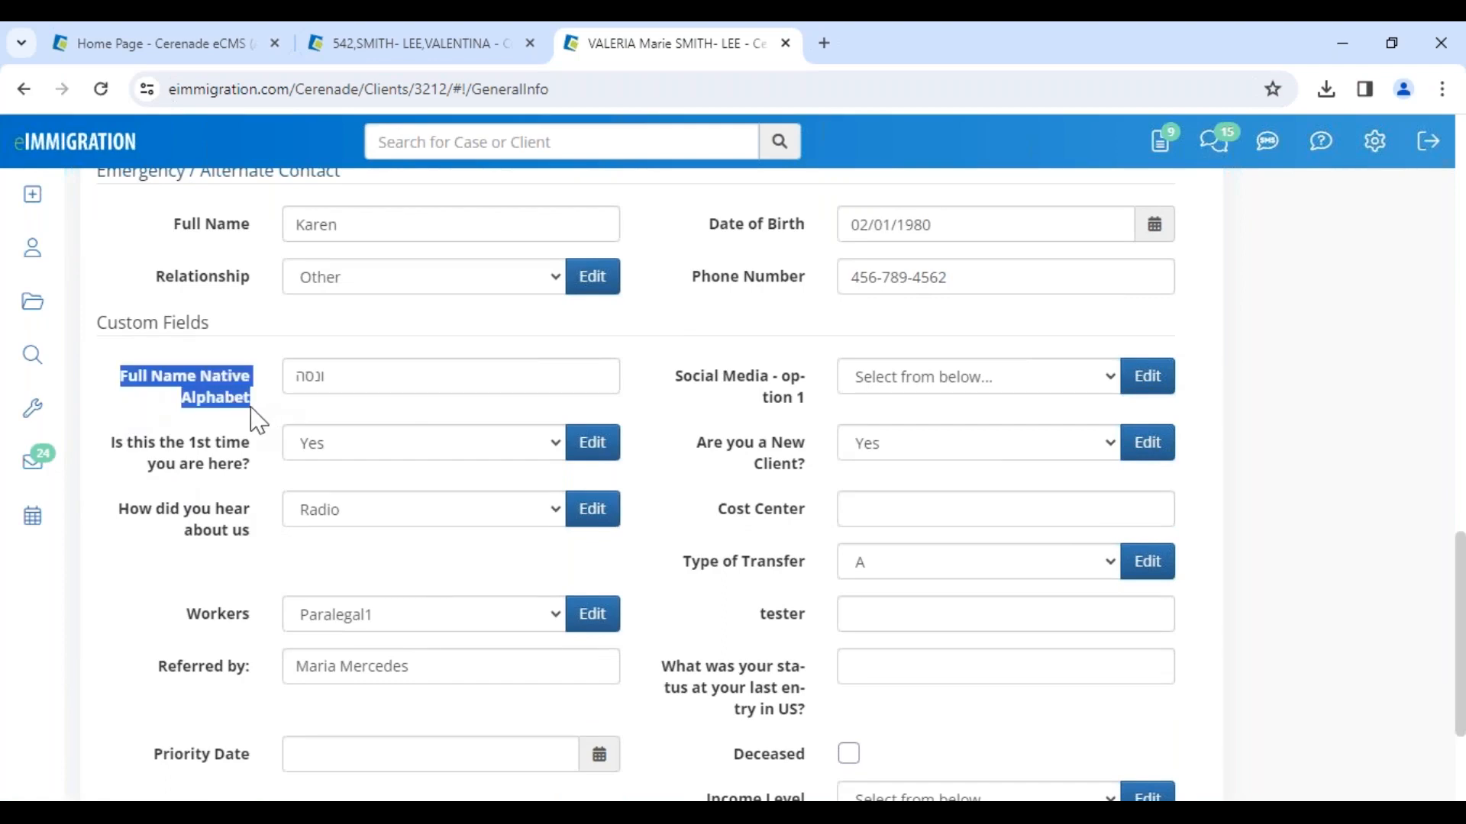
left_click(251, 408)
left_click_drag(342, 378, 274, 379)
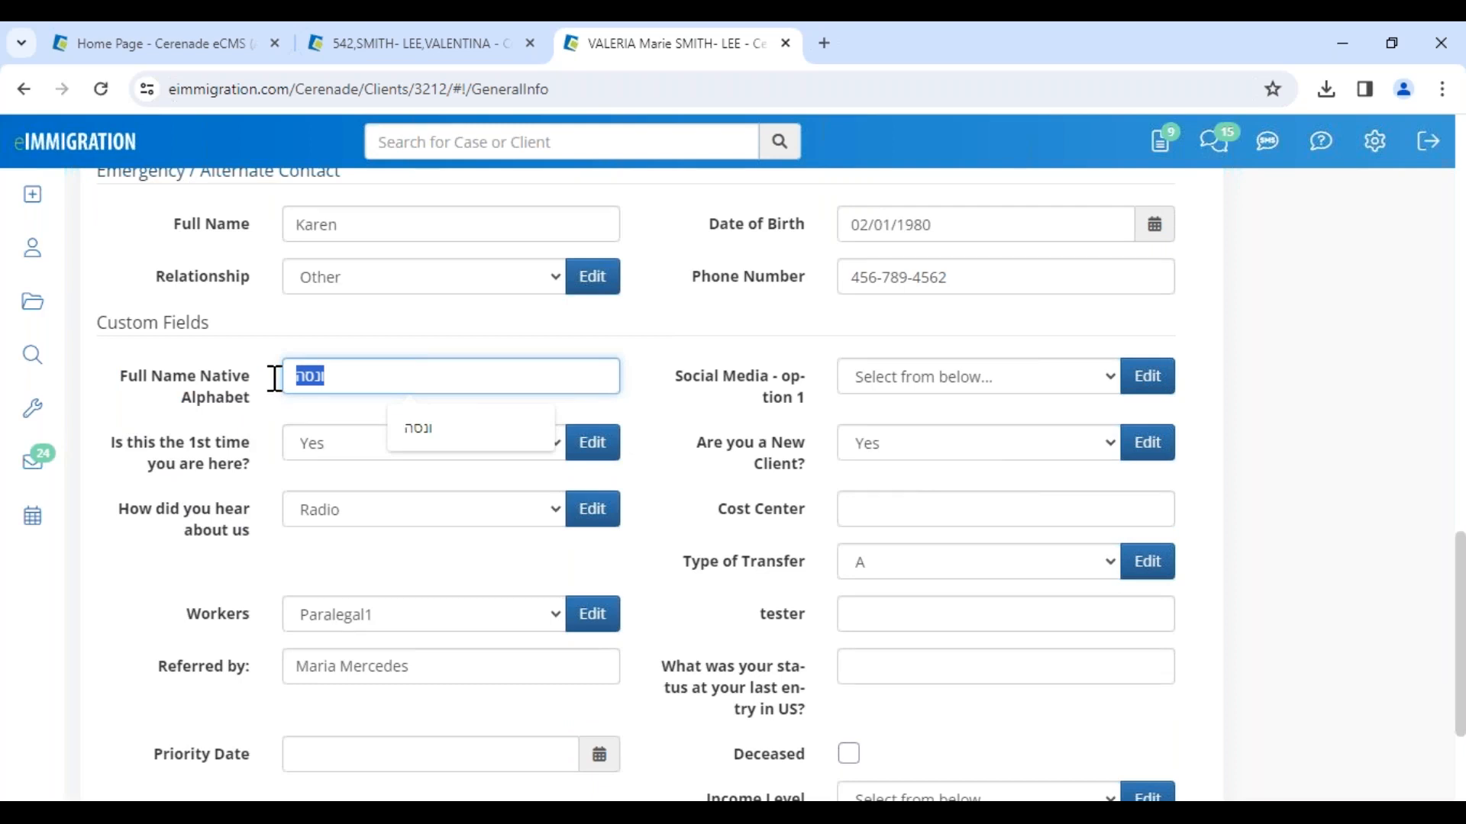
left_click(275, 380)
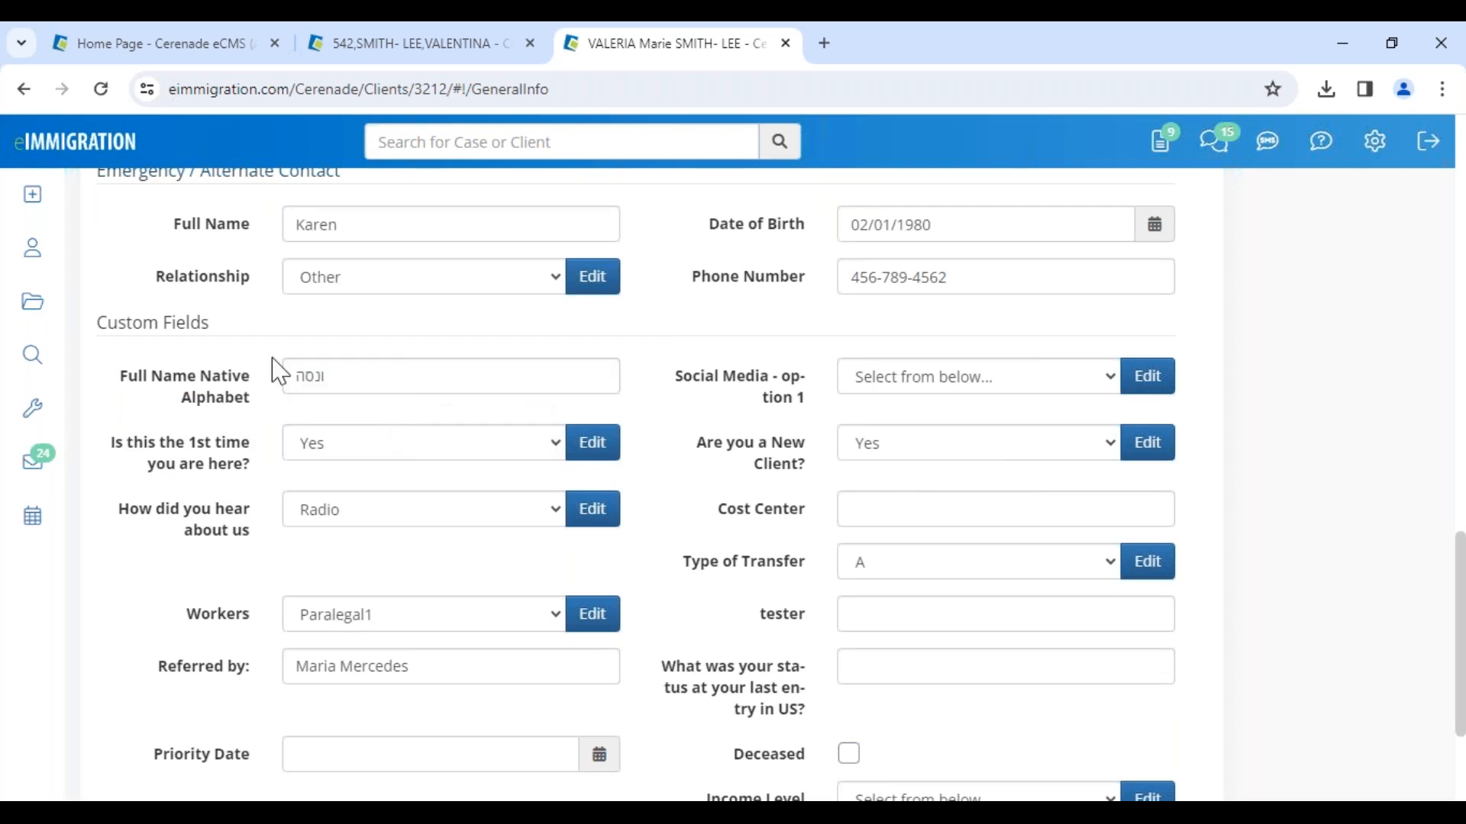
Step: Back in the administrator tab, open the Form Custom Data Population page
left_click(205, 55)
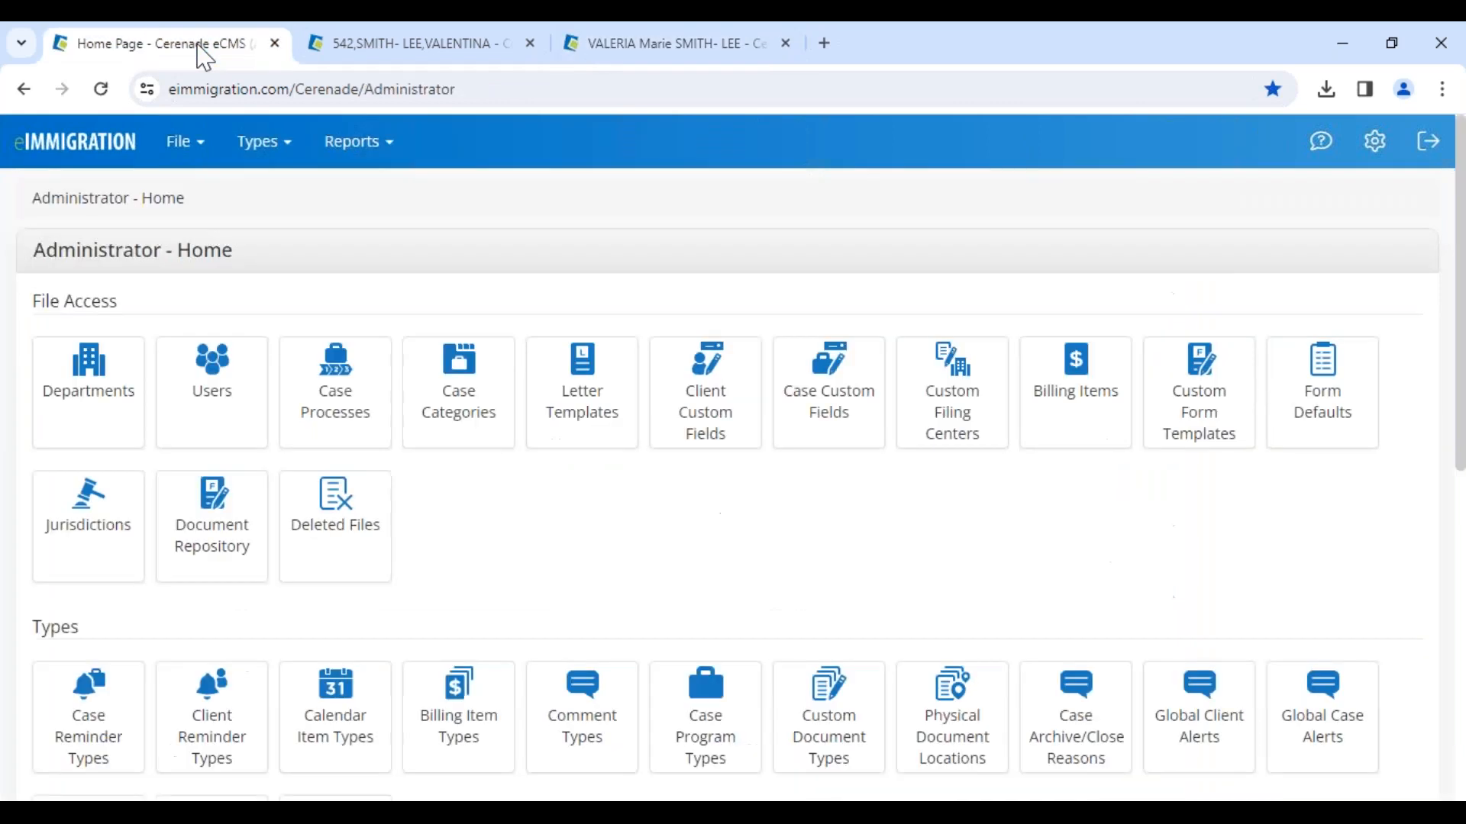
left_click_drag(34, 245, 289, 258)
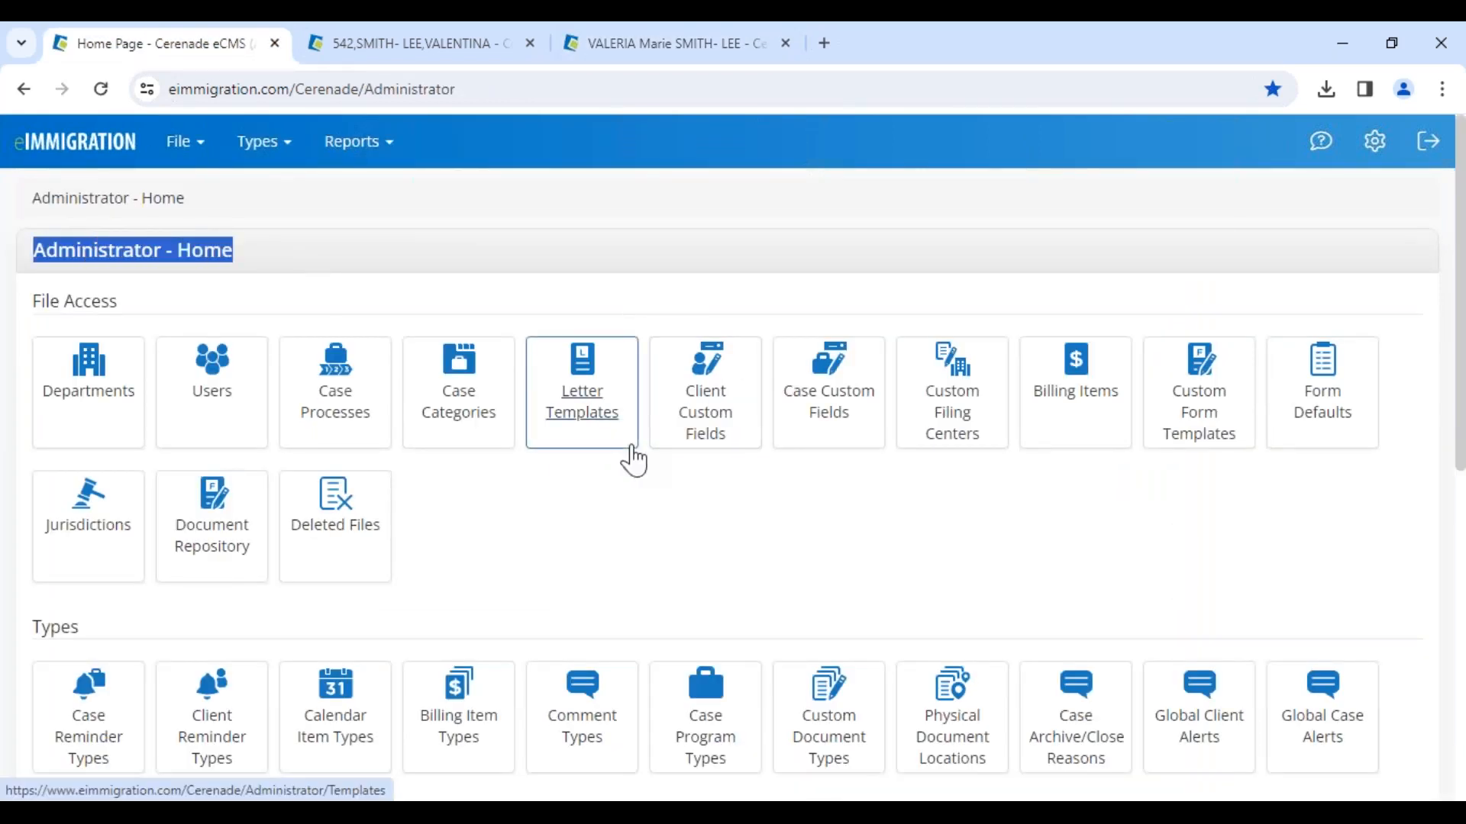
left_click(488, 504)
mouse_move(180, 145)
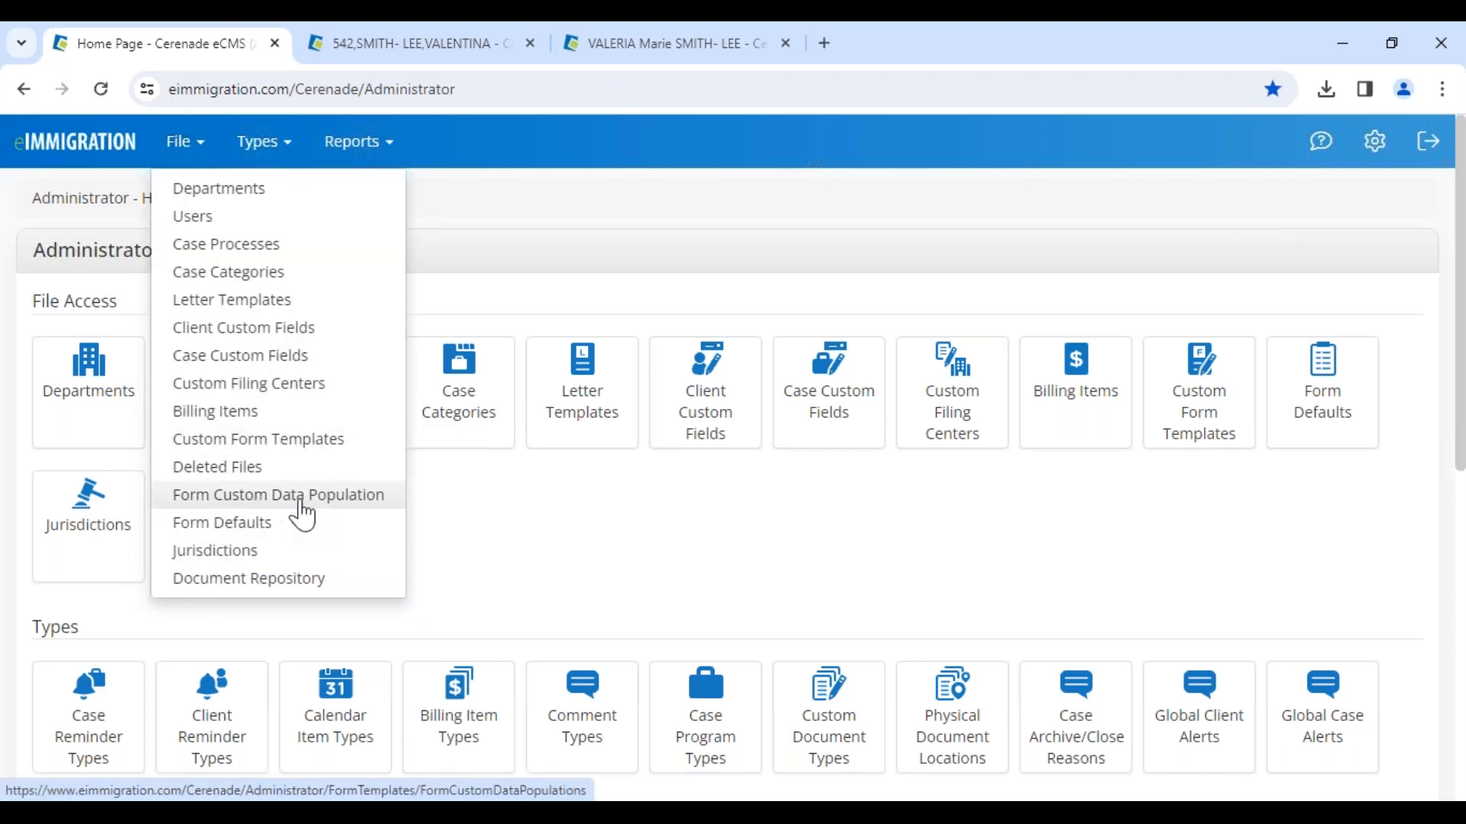
left_click(386, 505)
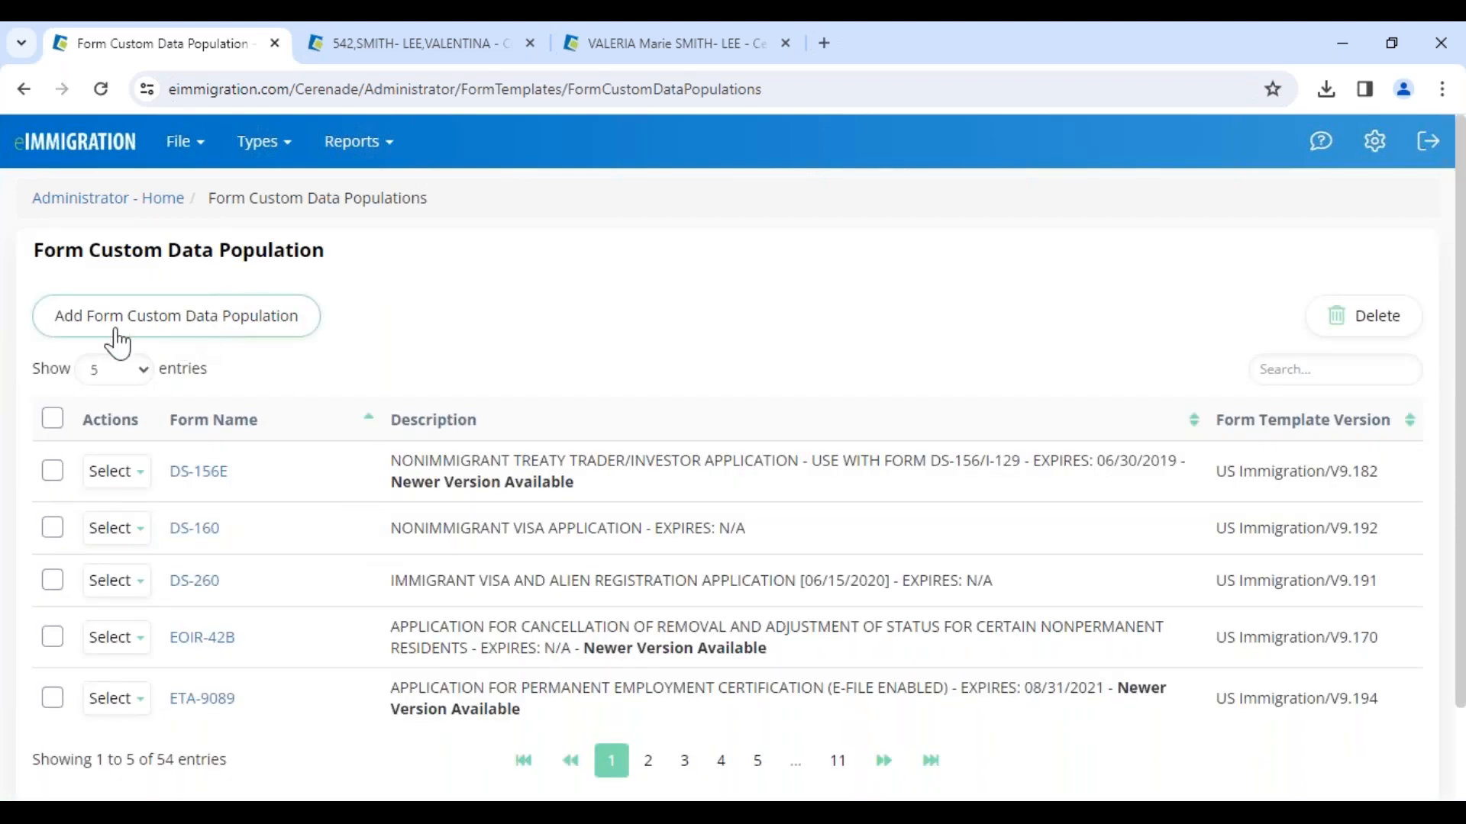
Step: Add a form custom data population by finding the system form named 160 and selecting DS-160
left_click(175, 316)
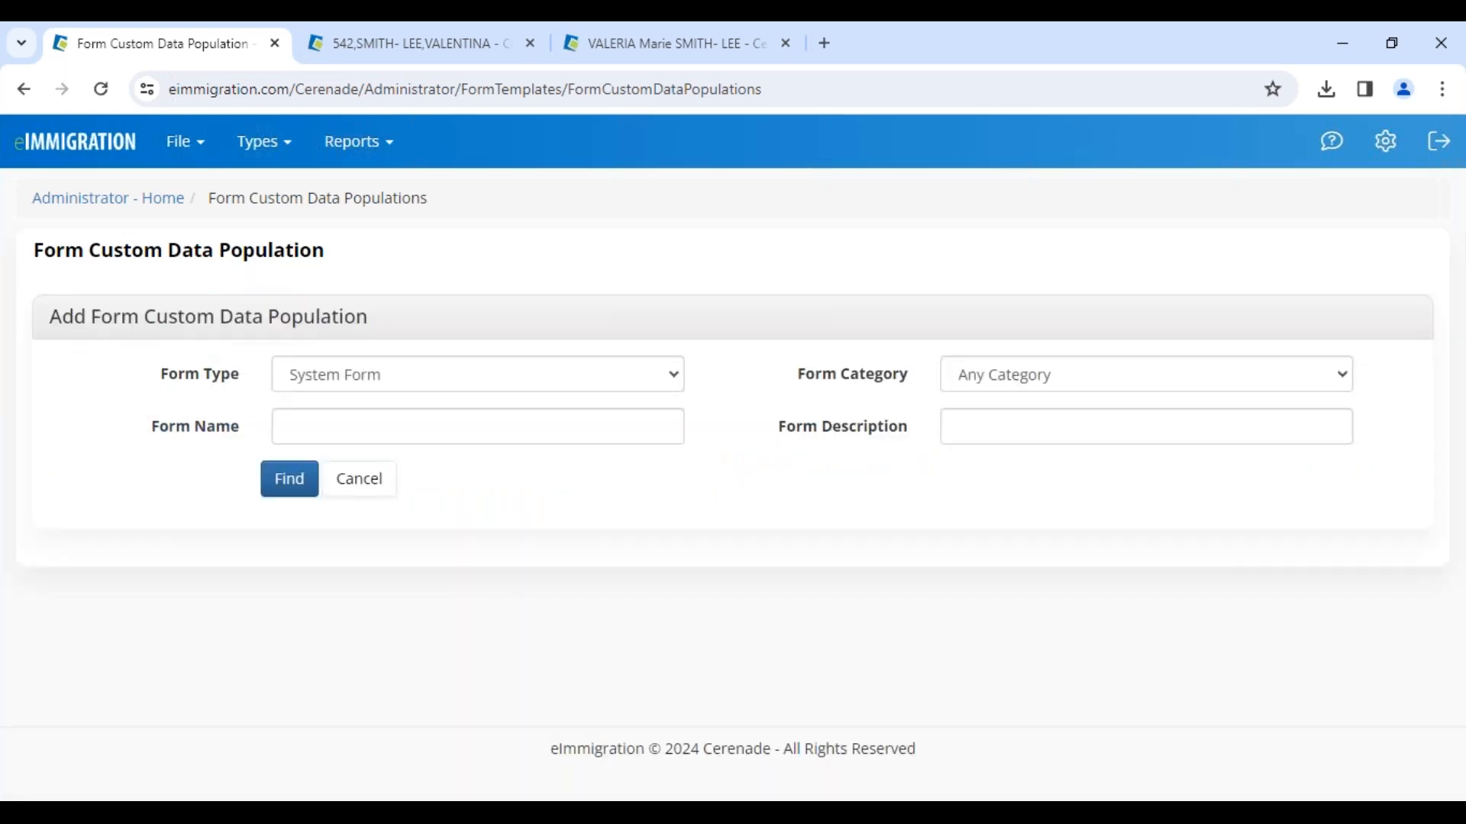
left_click(309, 424)
type("160")
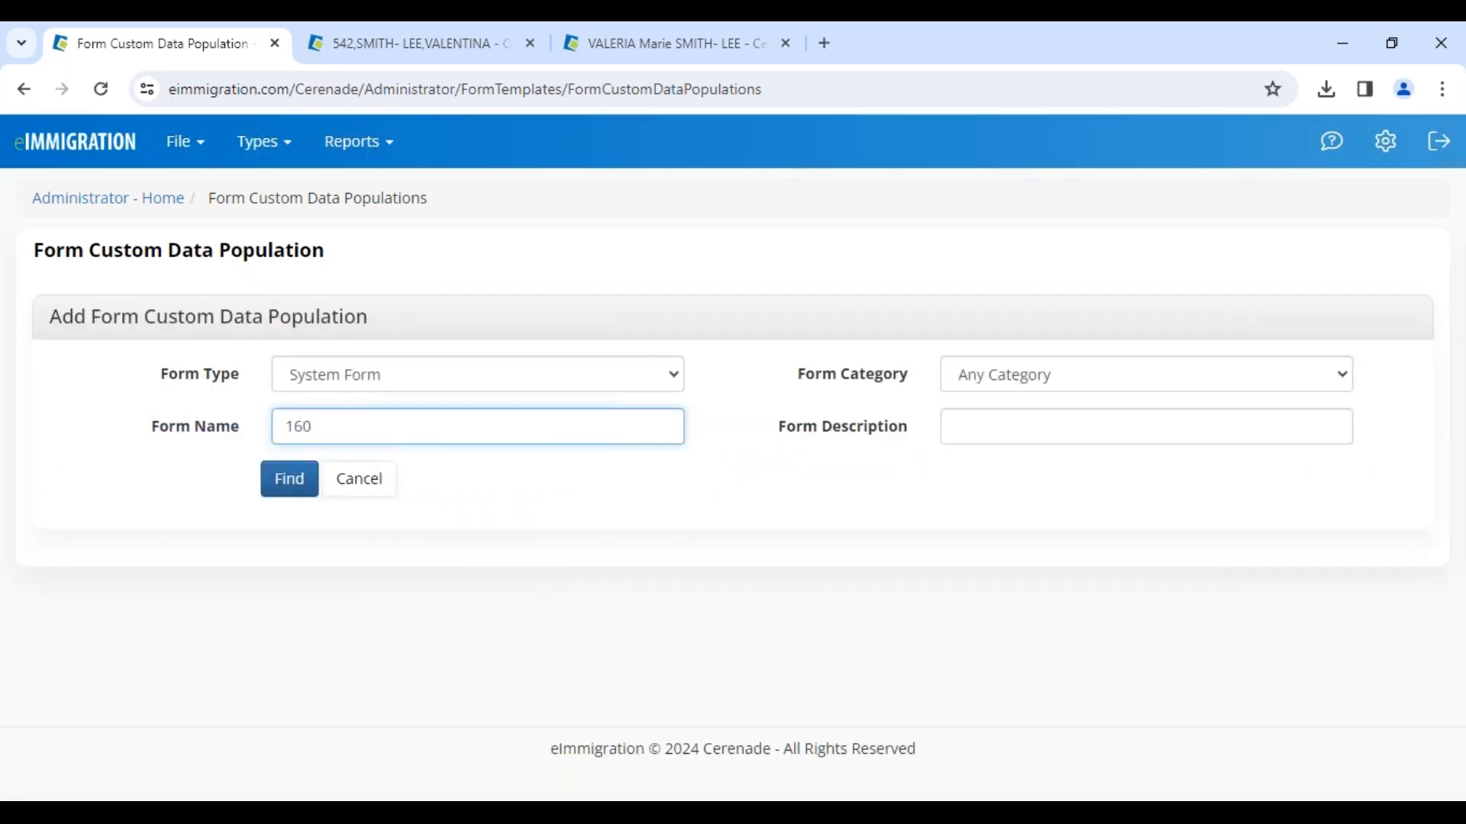
left_click(289, 481)
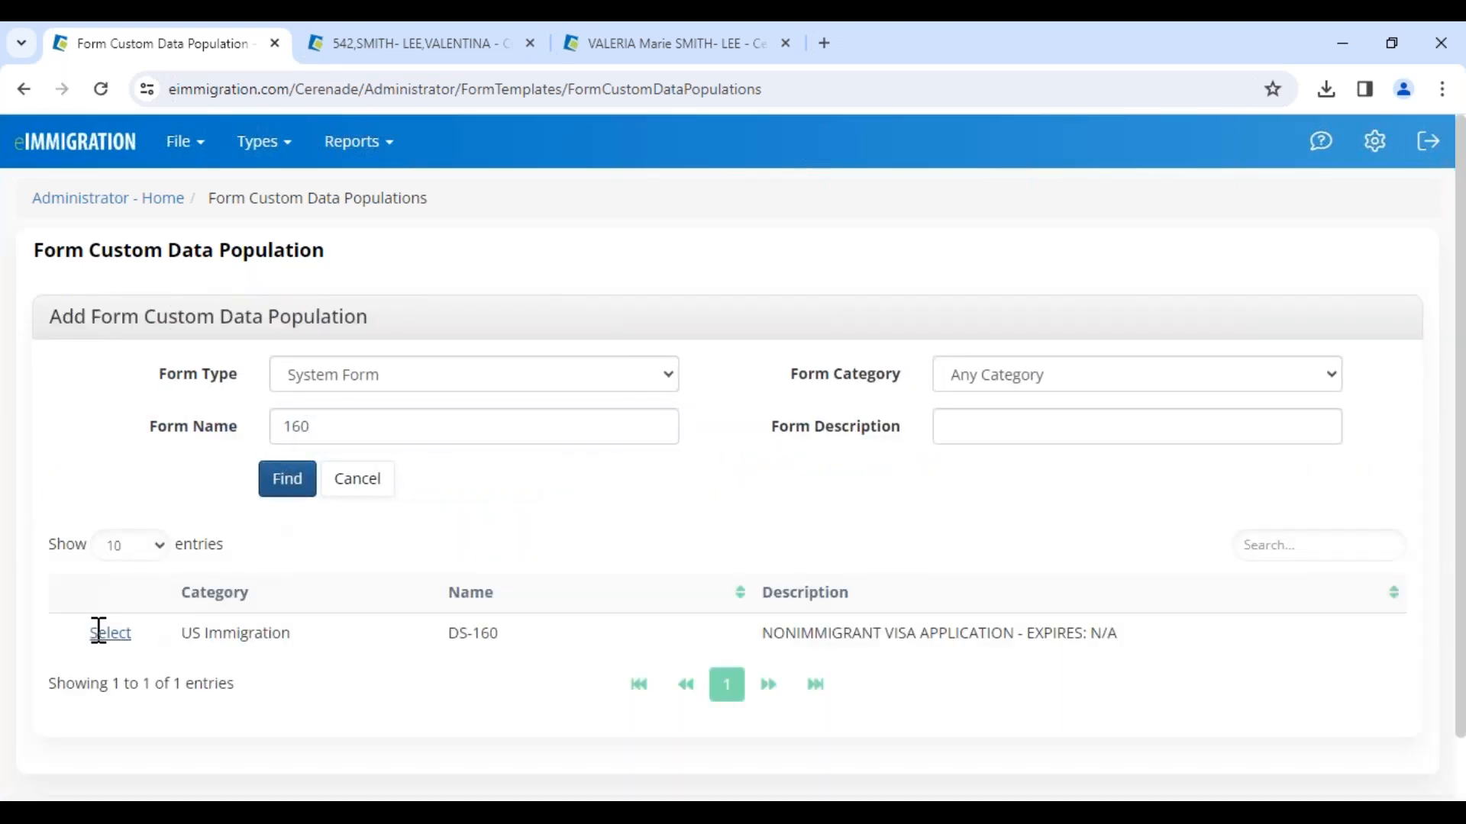
left_click(107, 633)
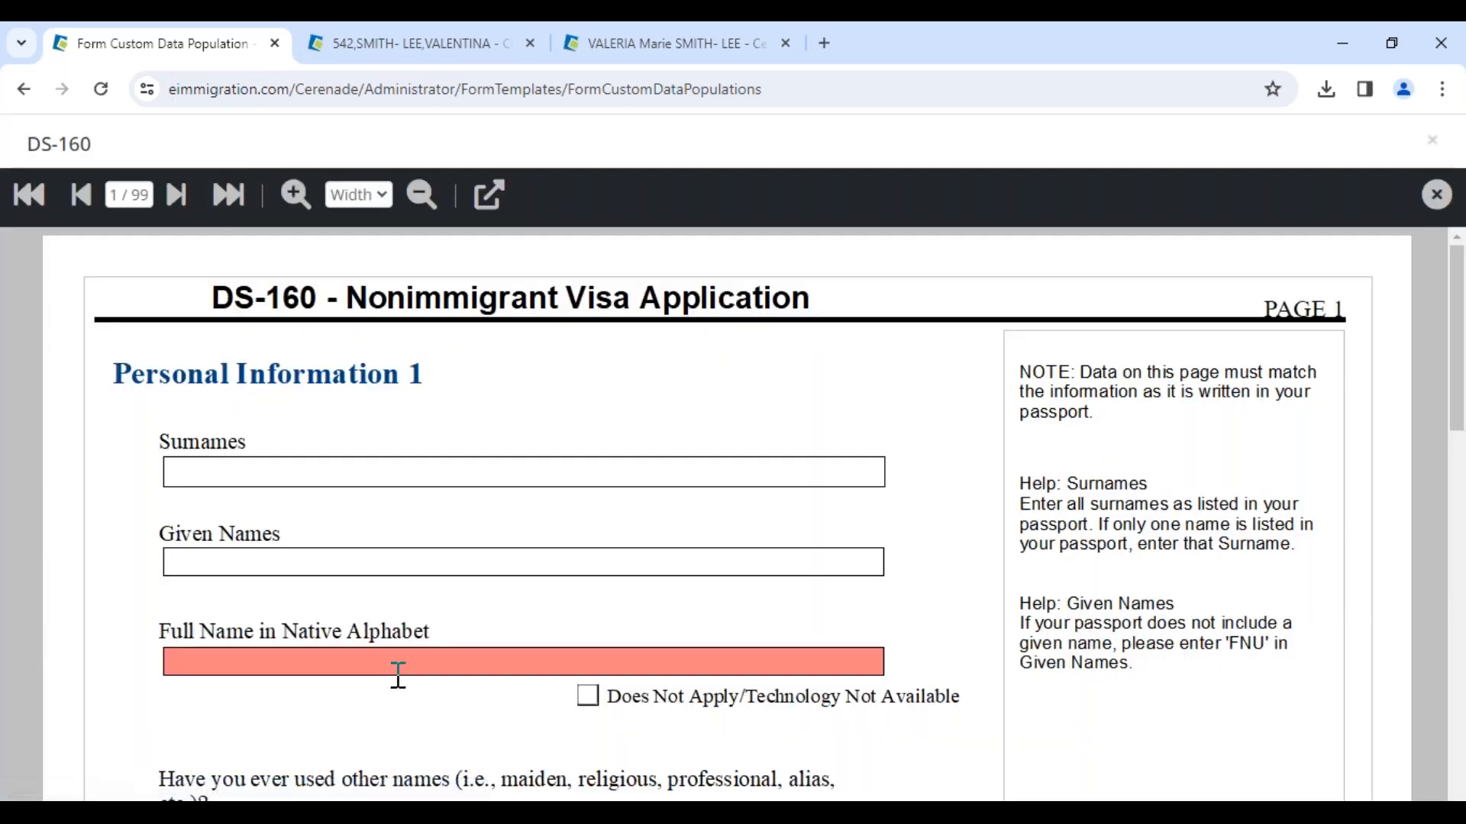
Step: Delete the existing client custom field mapping on the Full Name in Native Alphabet form field
left_click(396, 676)
left_click(489, 200)
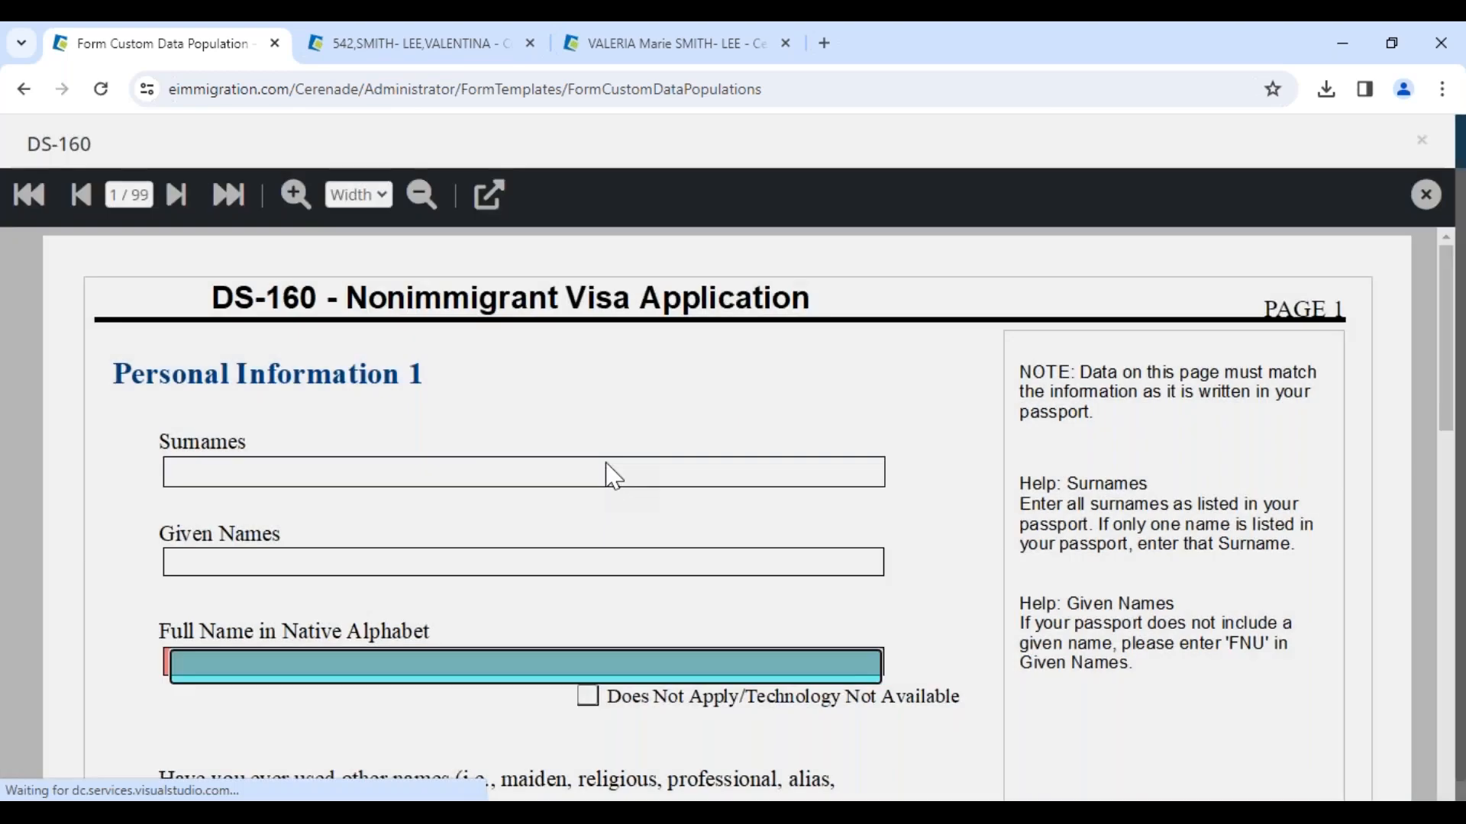
left_click(608, 466)
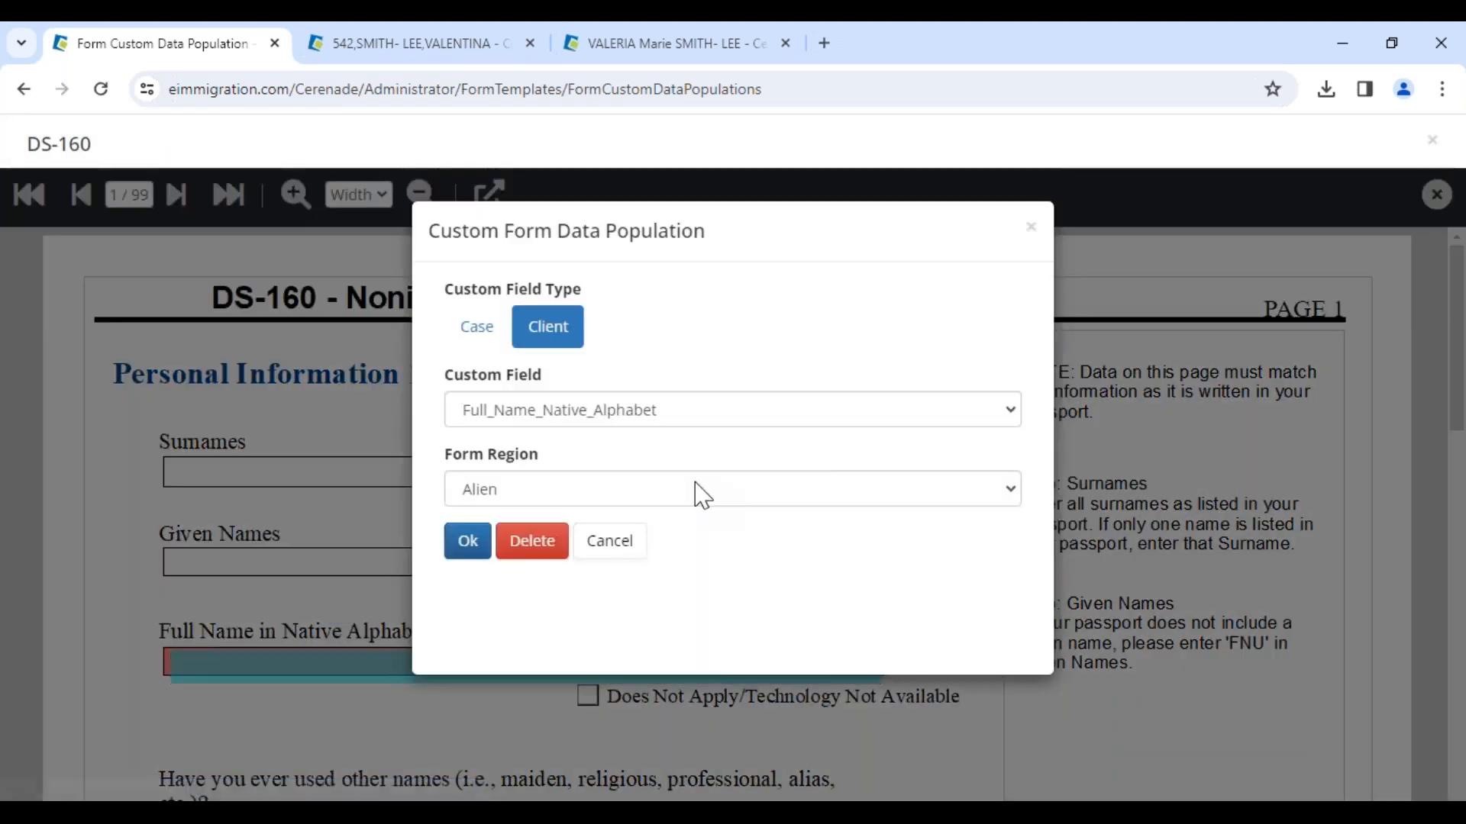
left_click(548, 544)
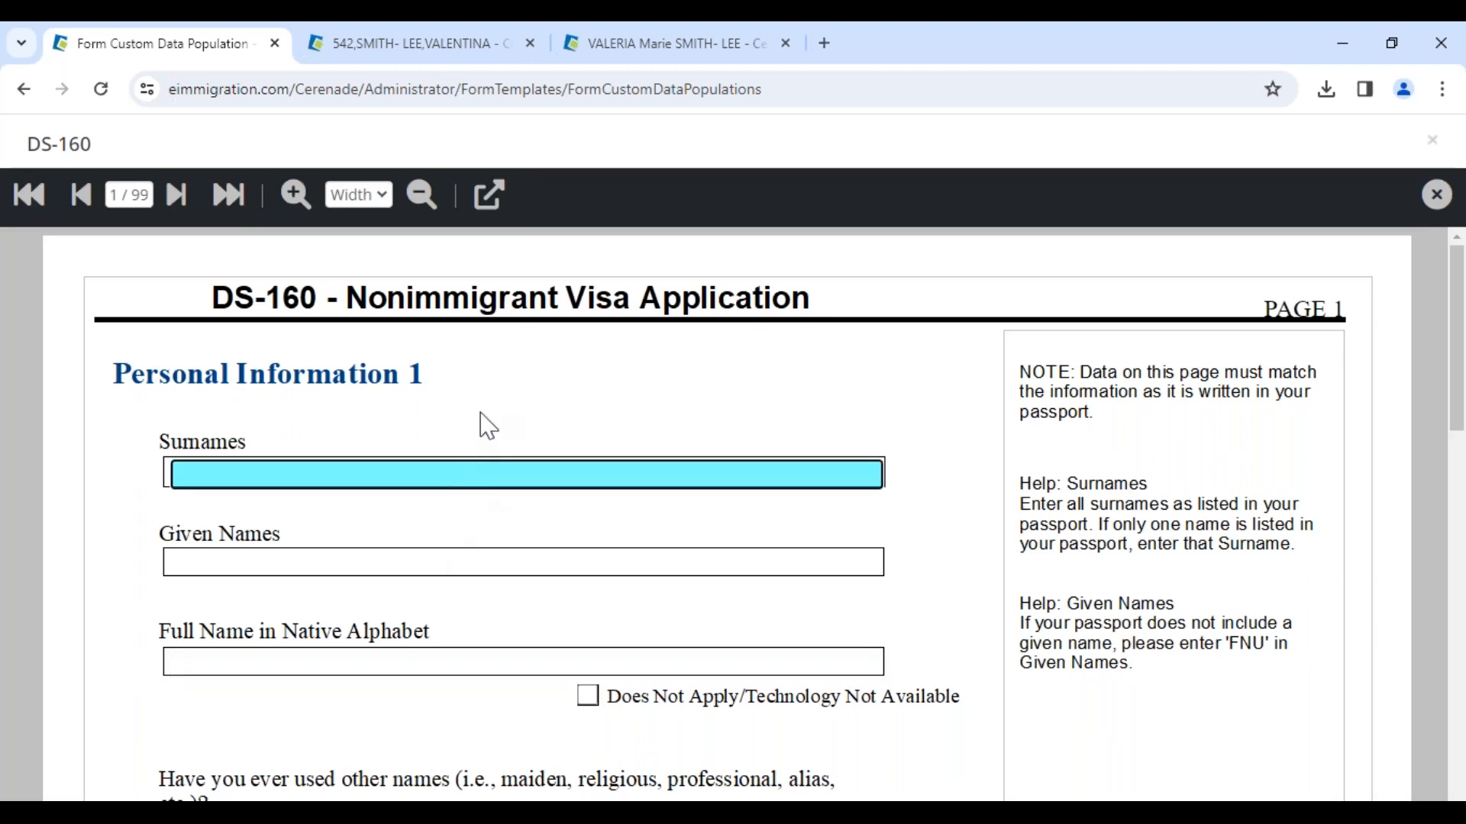
Step: Map the Full Name in Native Alphabet form field to client custom field Full_Name_Native_Alphabet with form region Alien
left_click(299, 661)
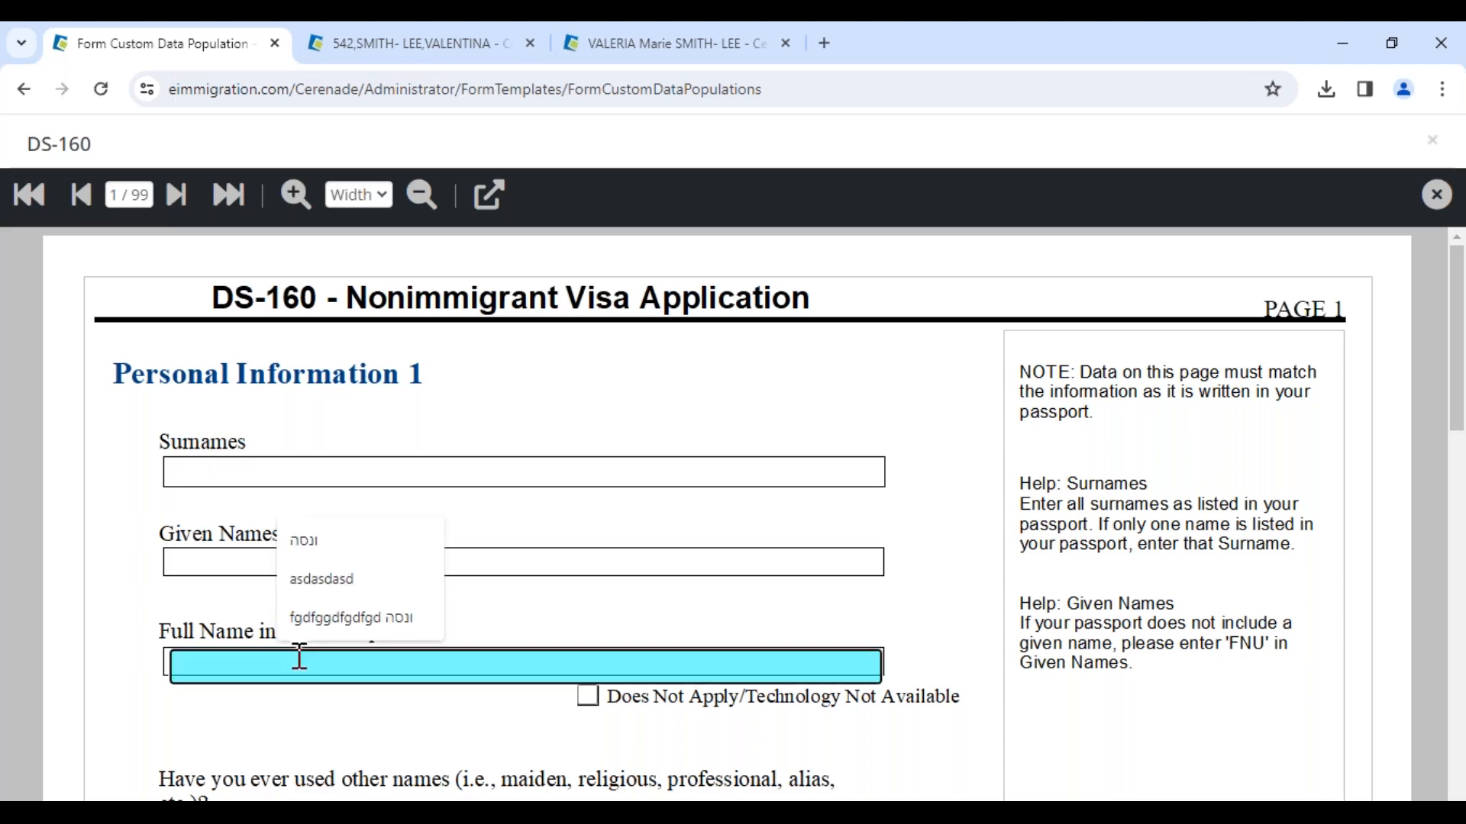
left_click(487, 197)
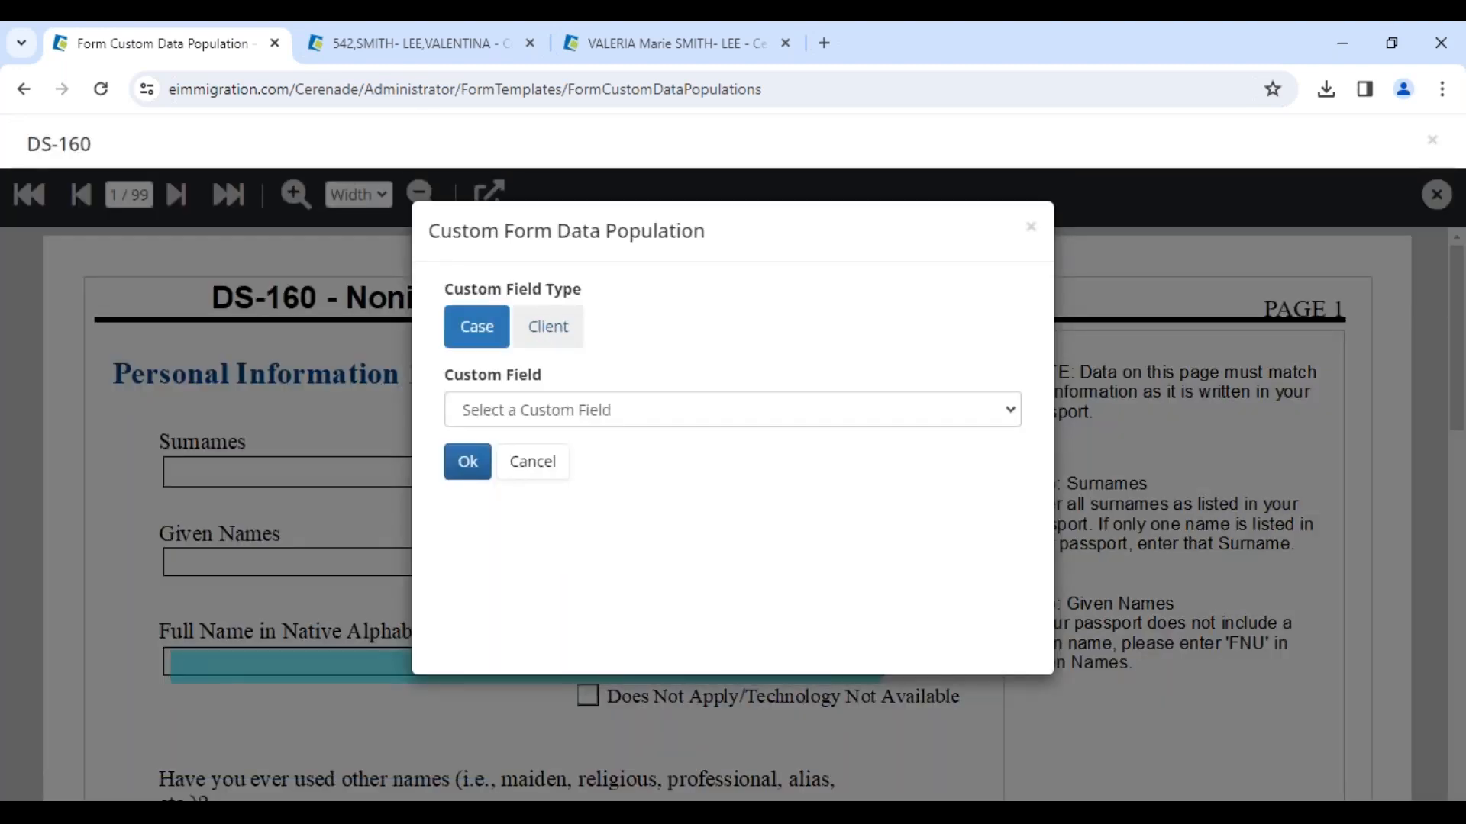
left_click(549, 329)
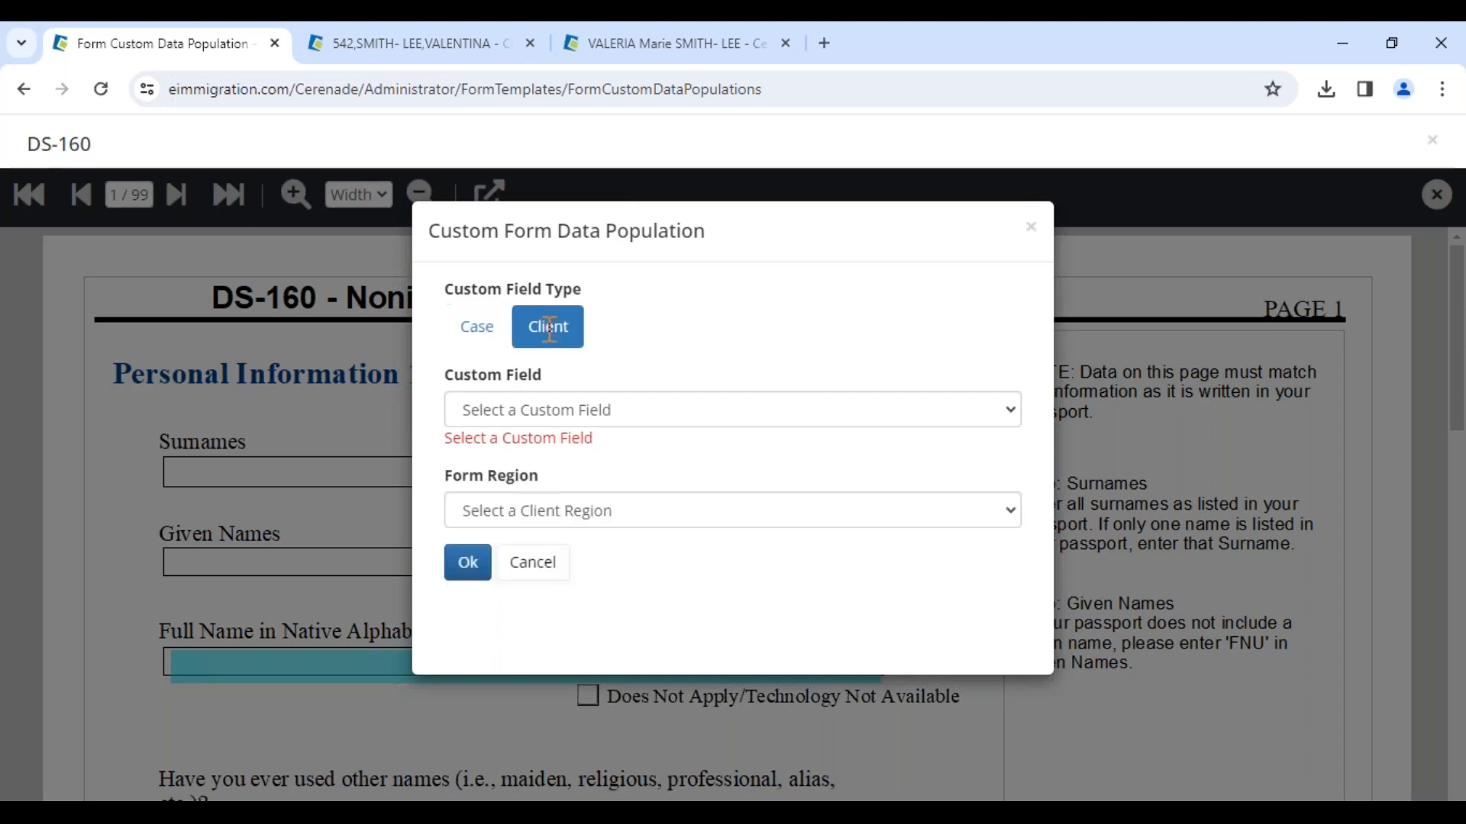
left_click(550, 412)
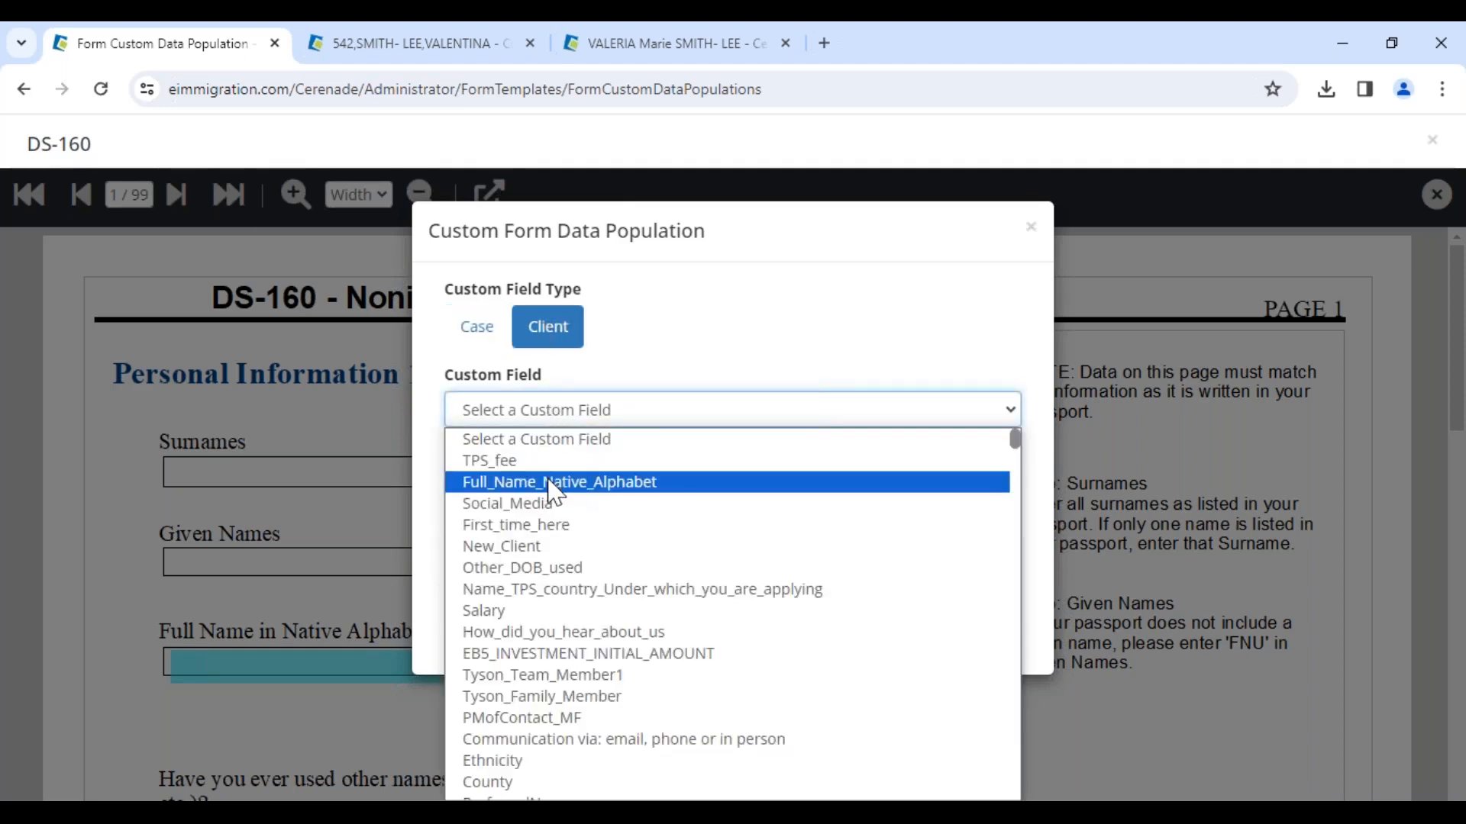
scroll(525, 738, "down", 5)
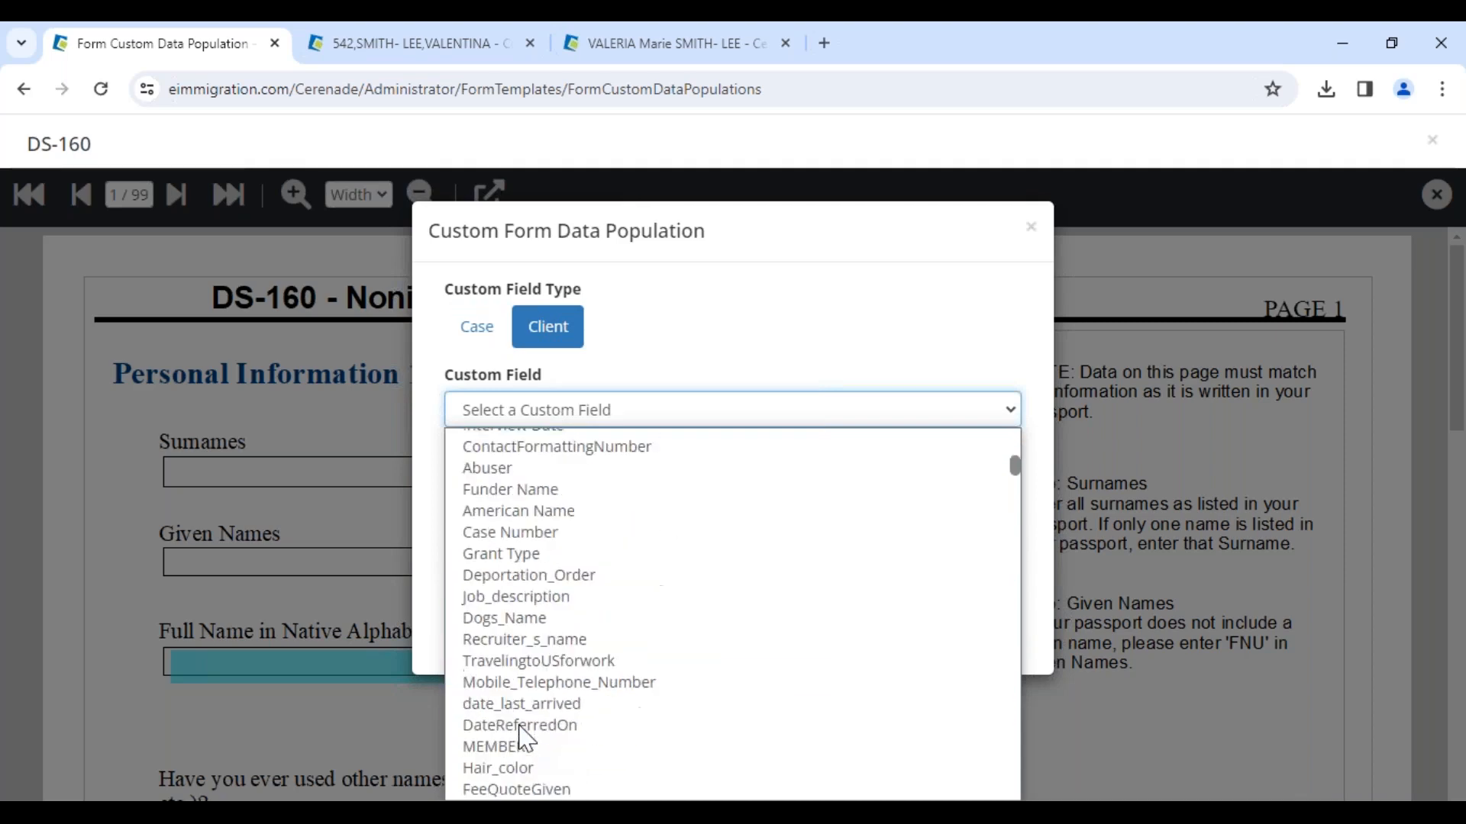
scroll(561, 545, "up", 5)
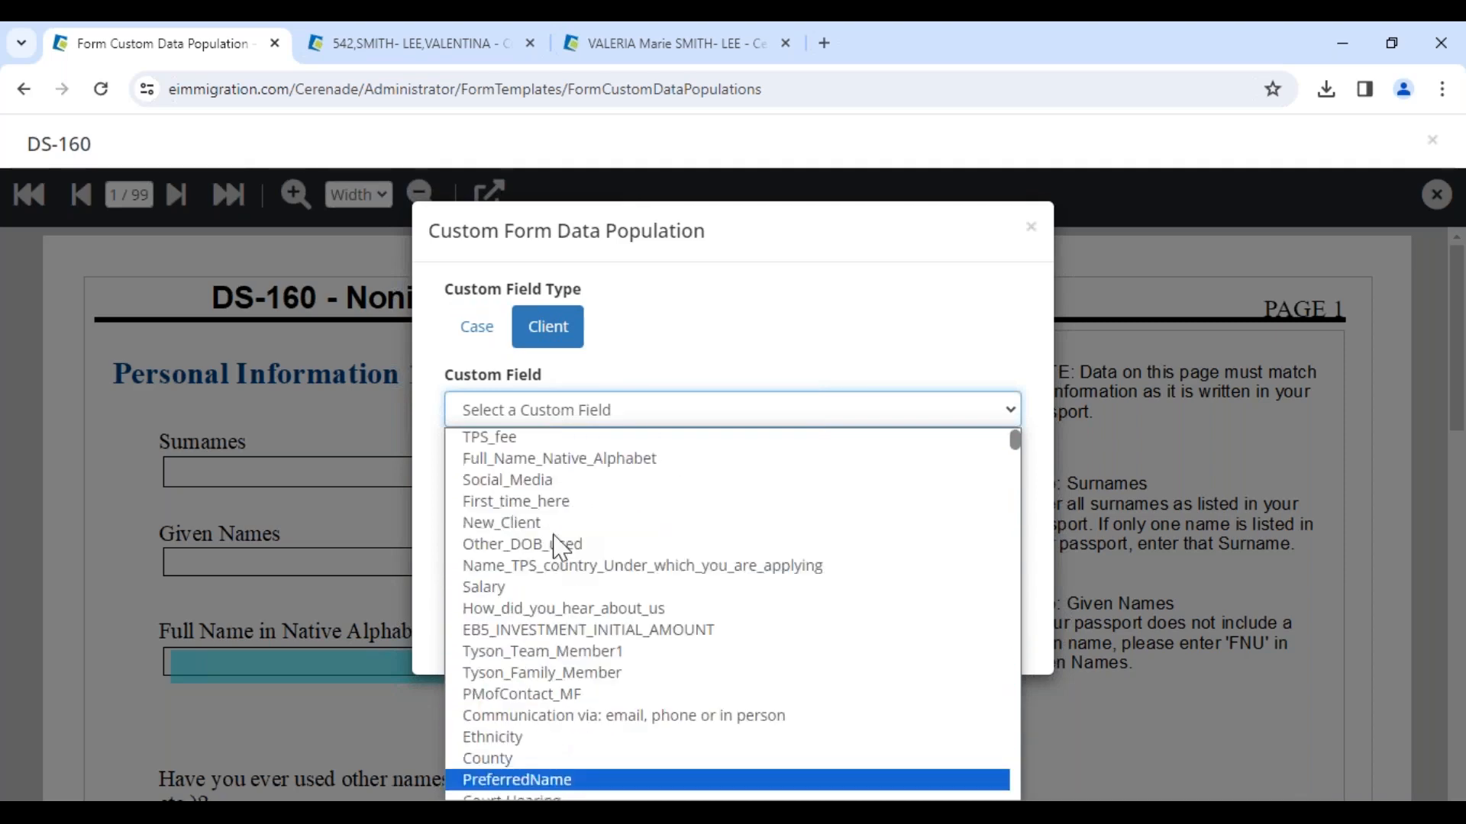
scroll(561, 546, "up", 1)
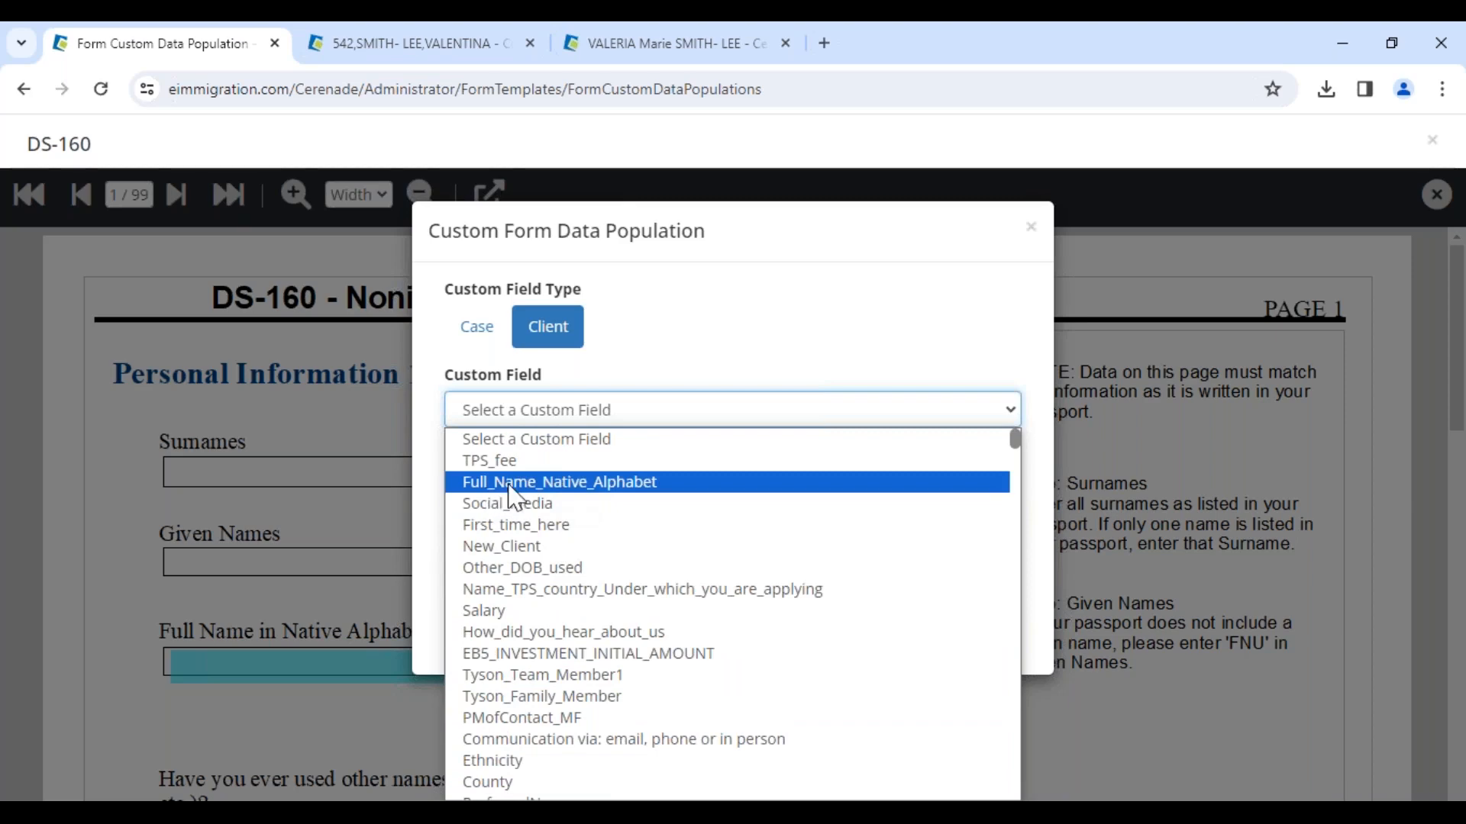
left_click(594, 486)
left_click(605, 451)
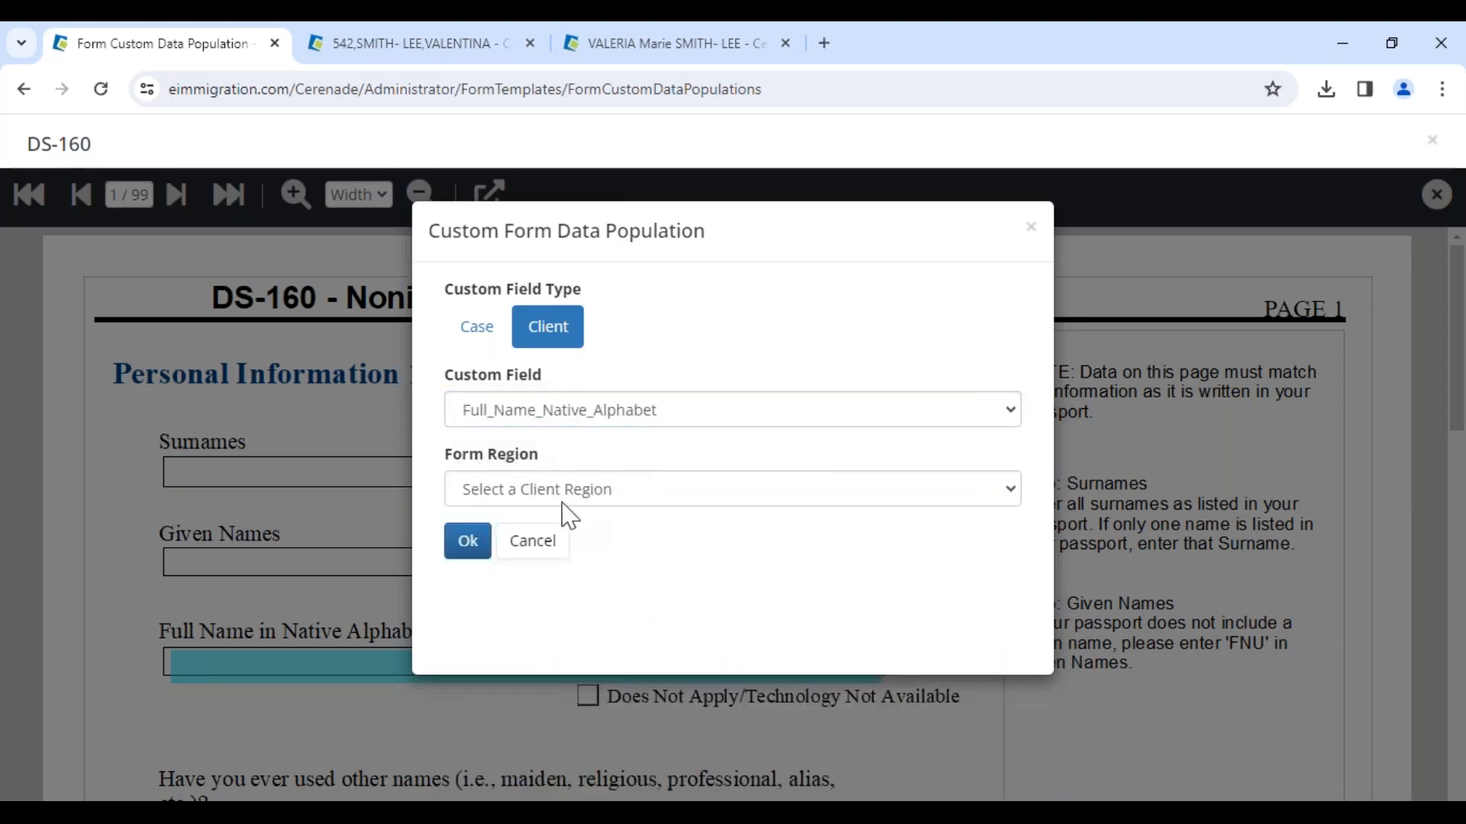
left_click(563, 500)
left_click(527, 547)
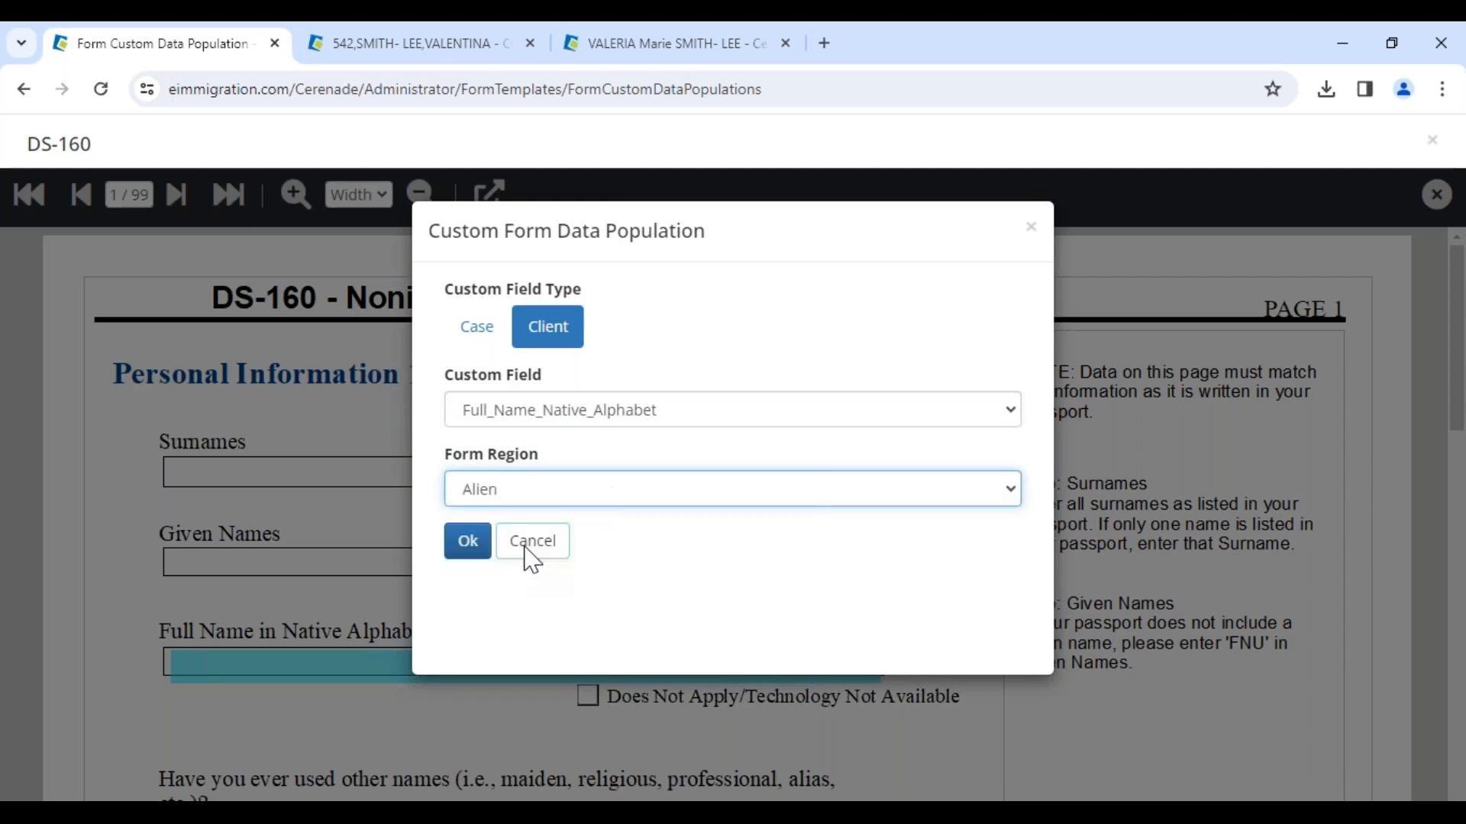
left_click(471, 551)
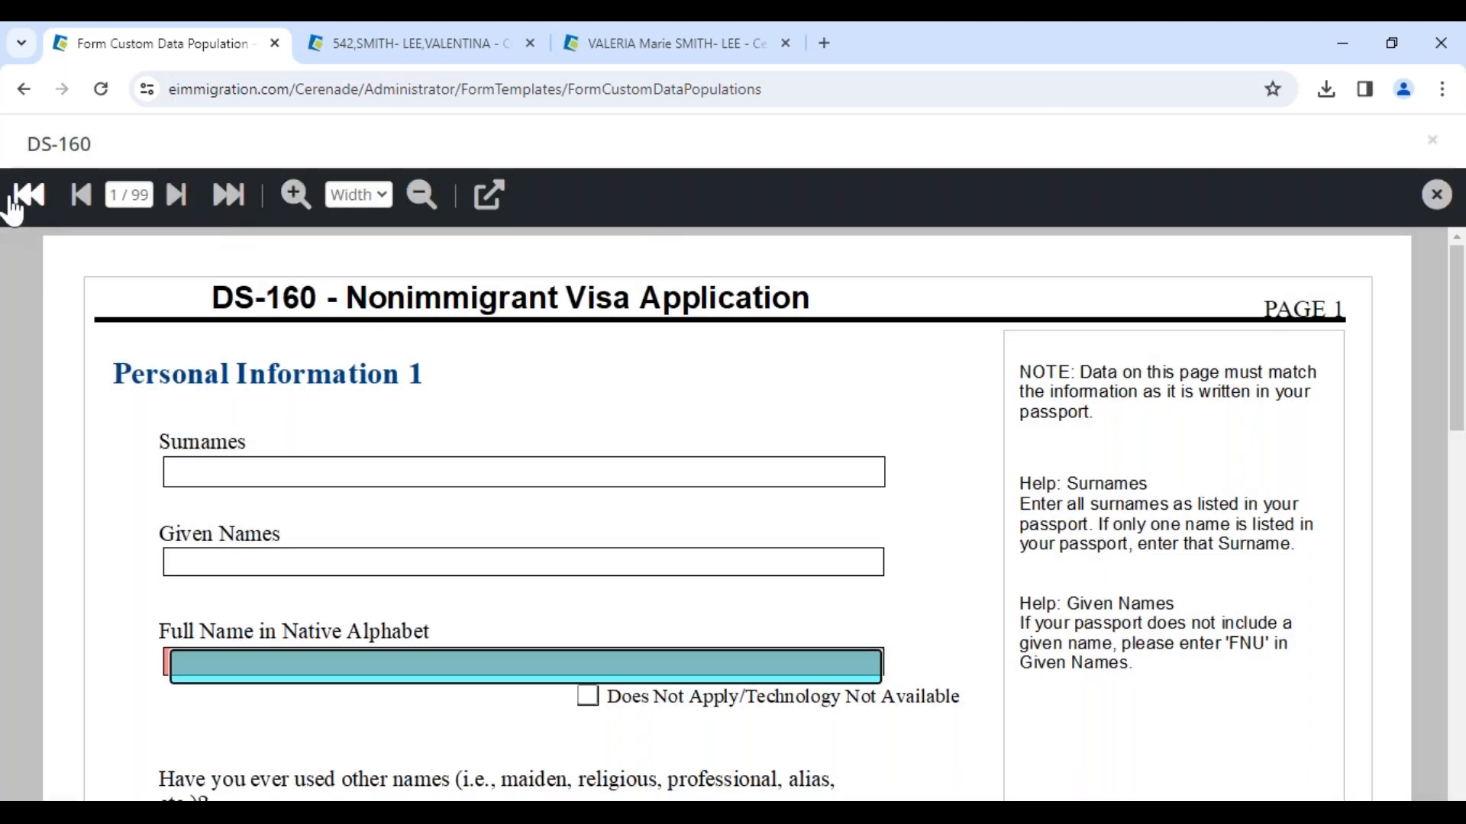
left_click(598, 478)
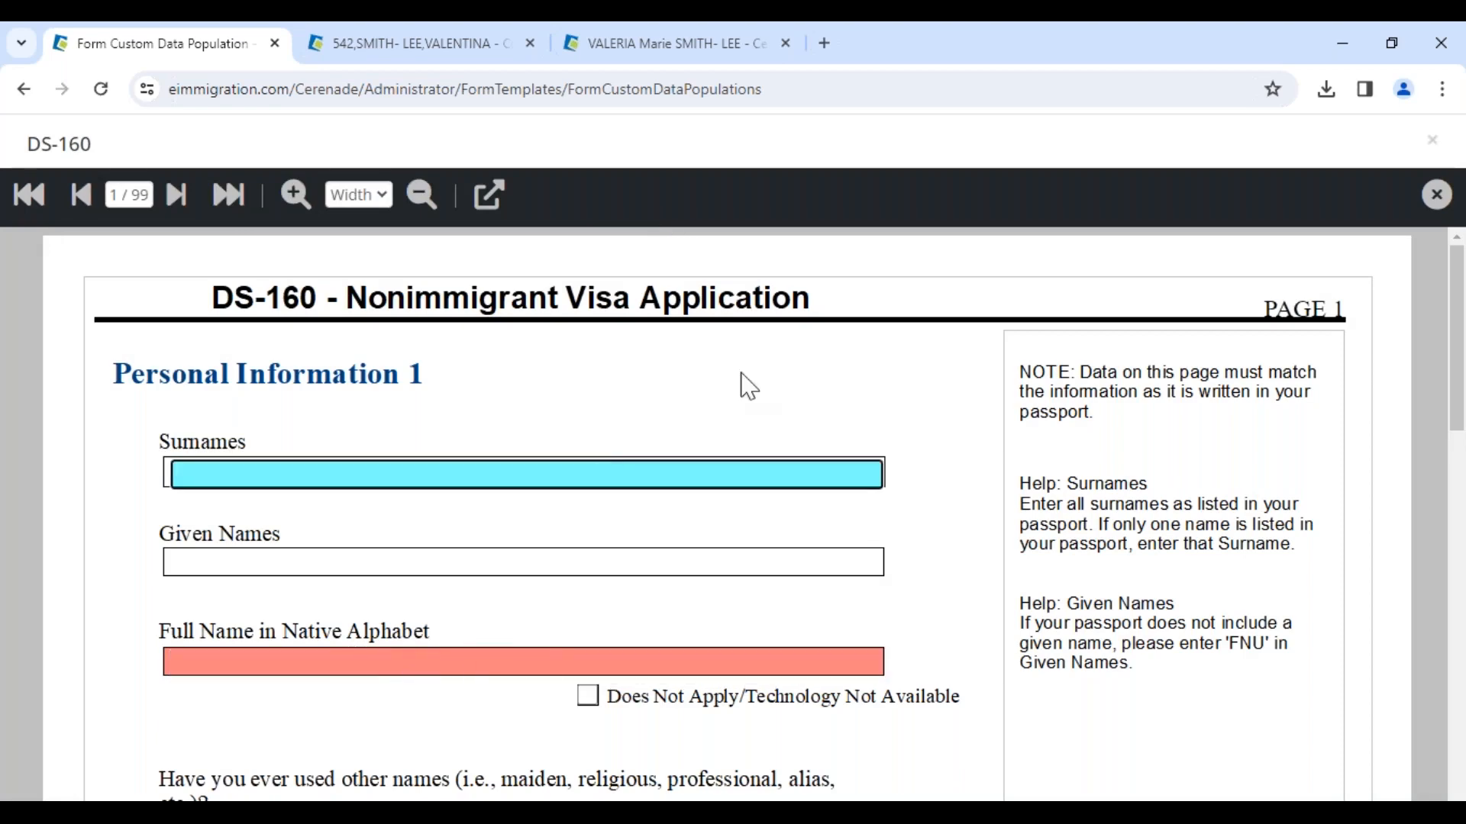
scroll(540, 559, "down", 3)
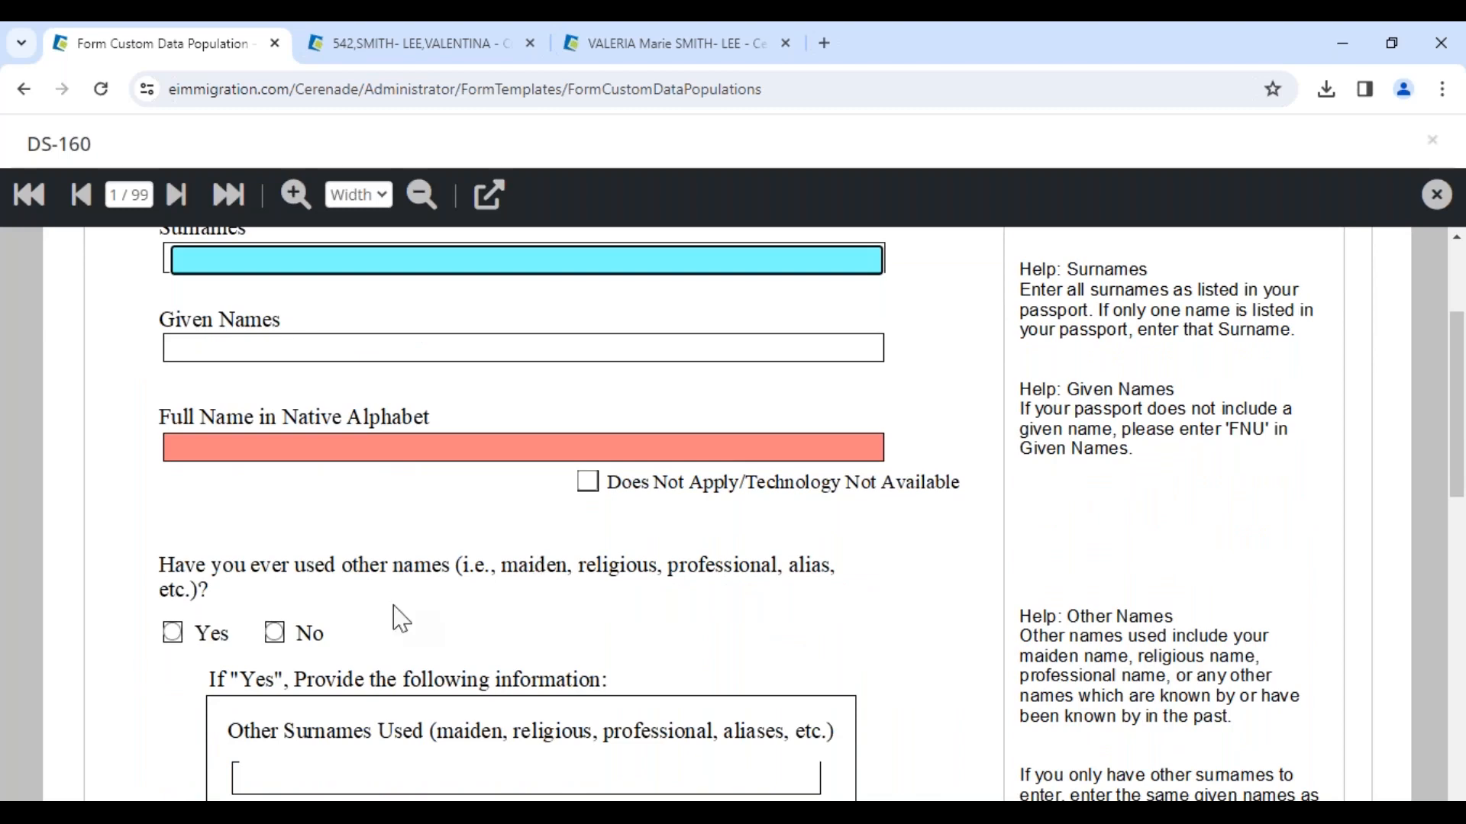
scroll(324, 643, "up", 3)
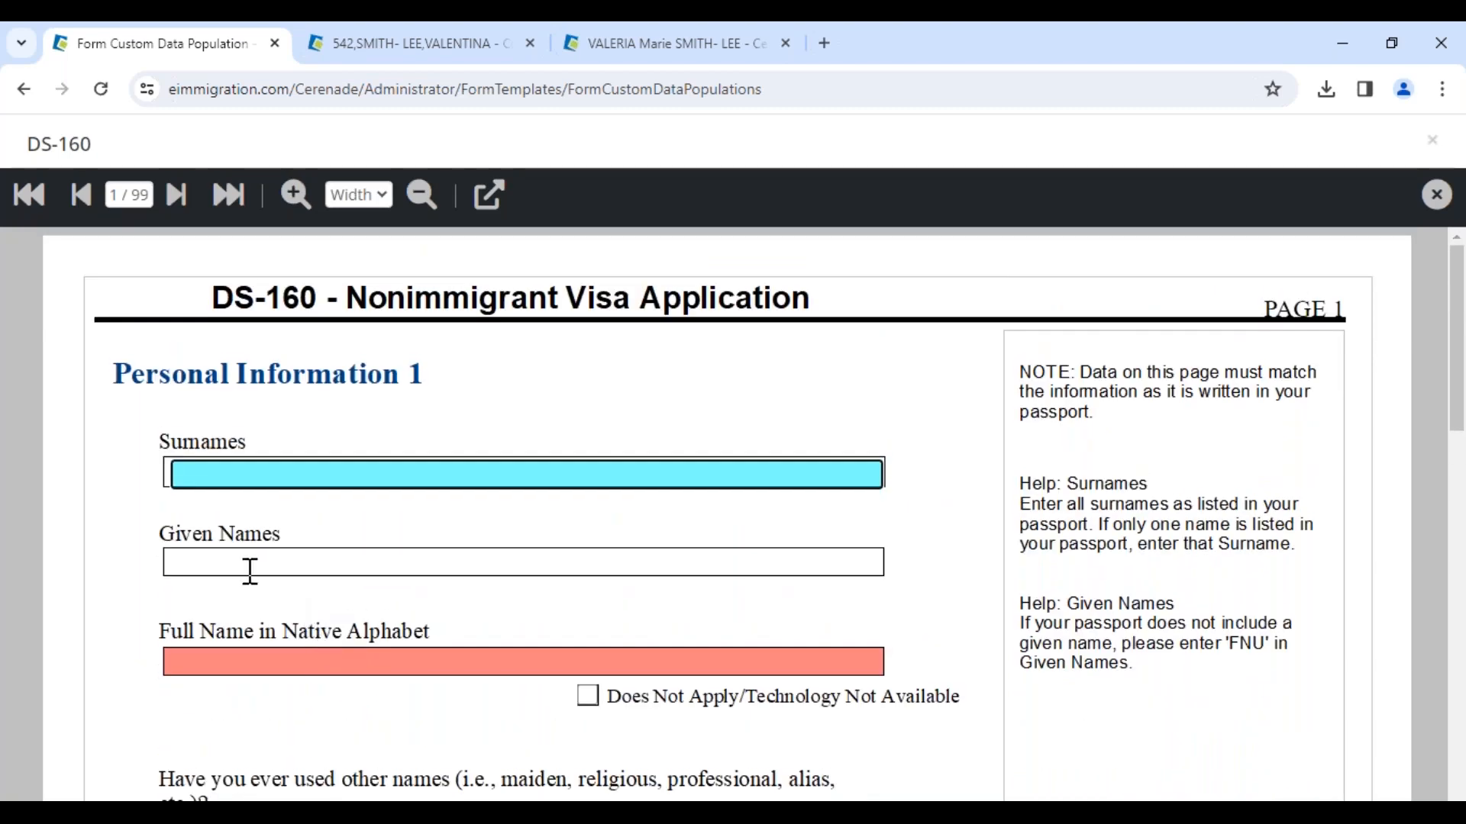
left_click(249, 573)
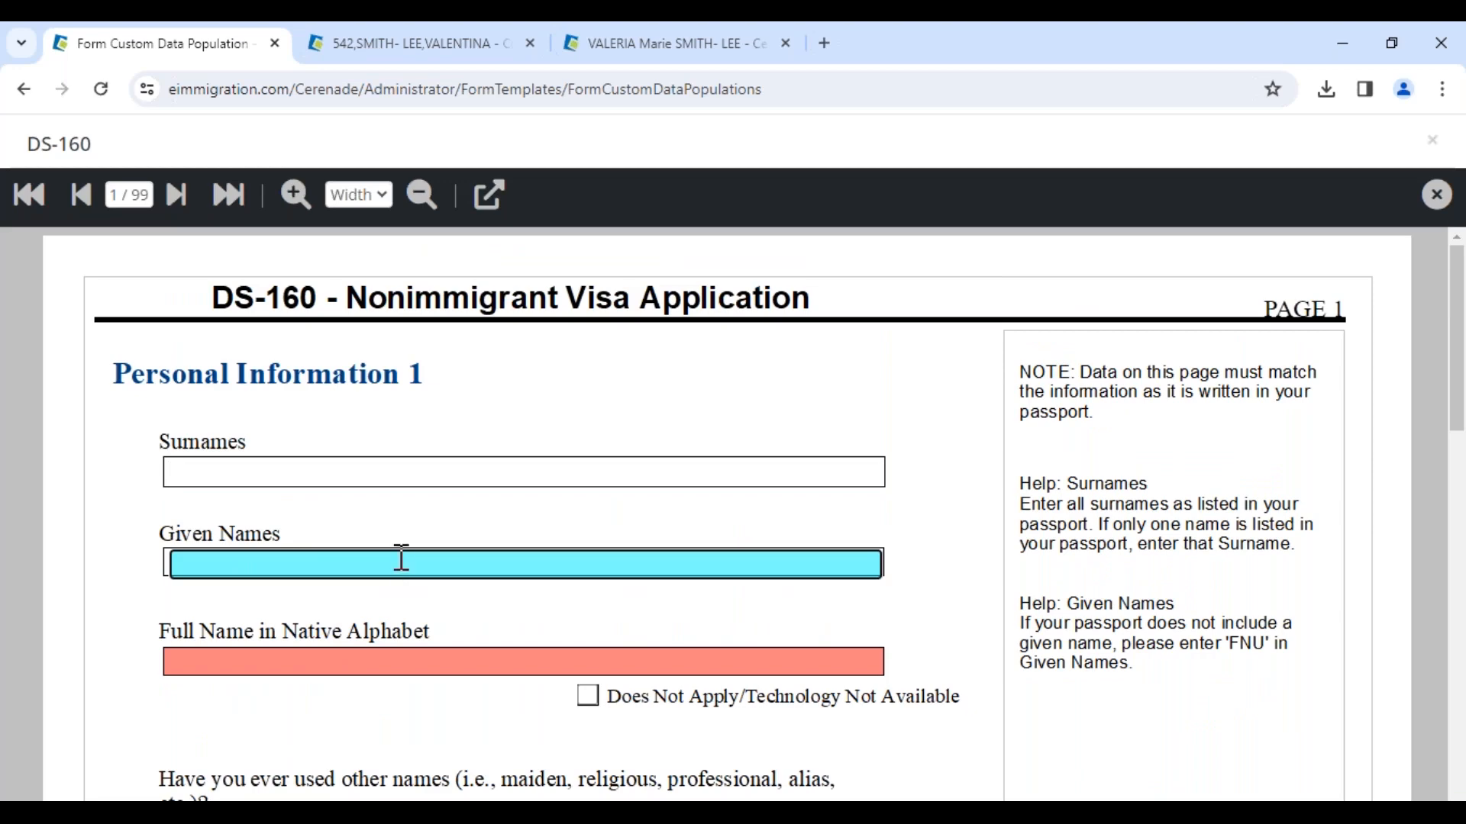
left_click(489, 195)
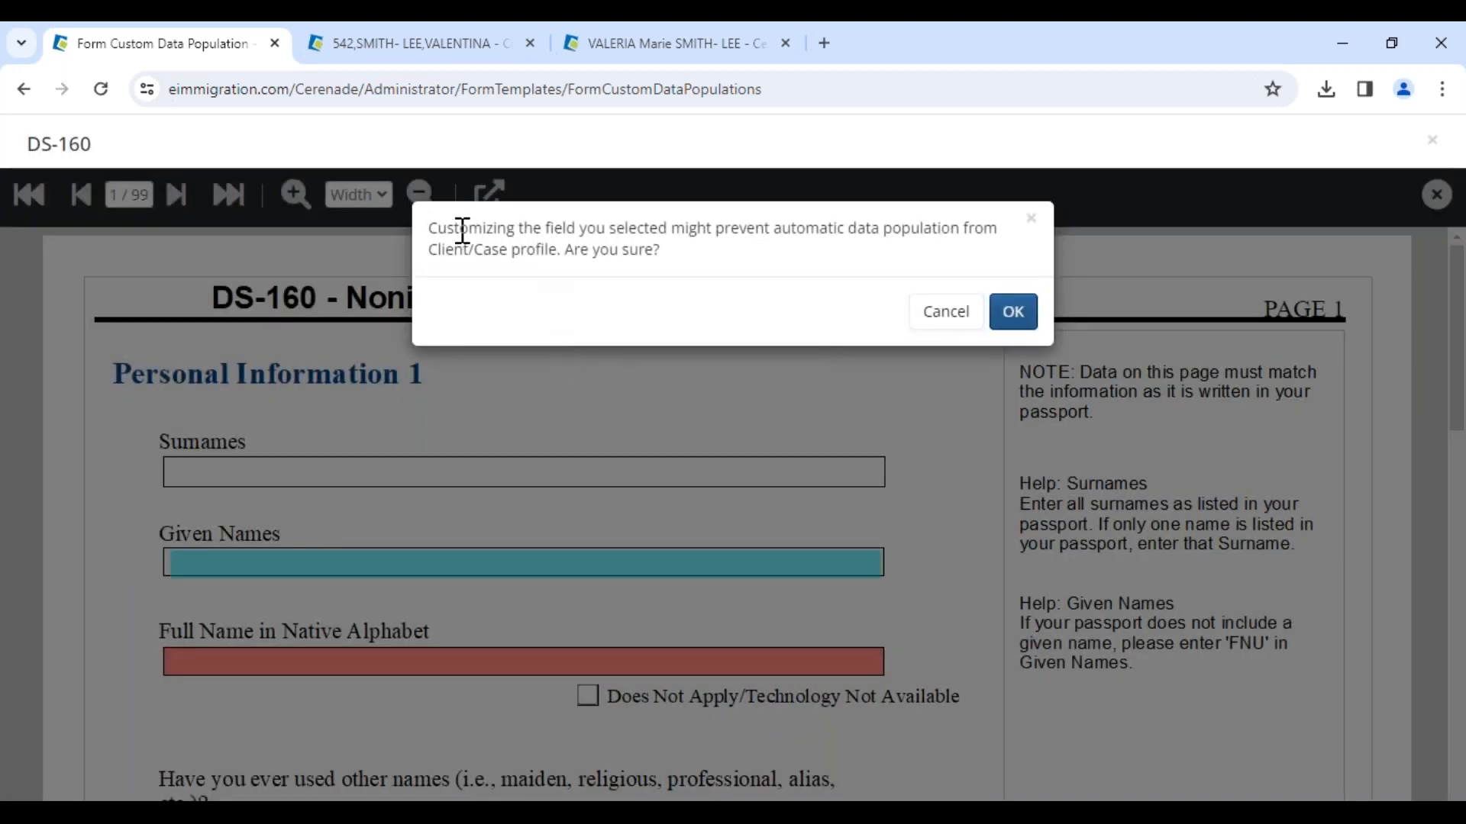
left_click_drag(544, 250, 677, 249)
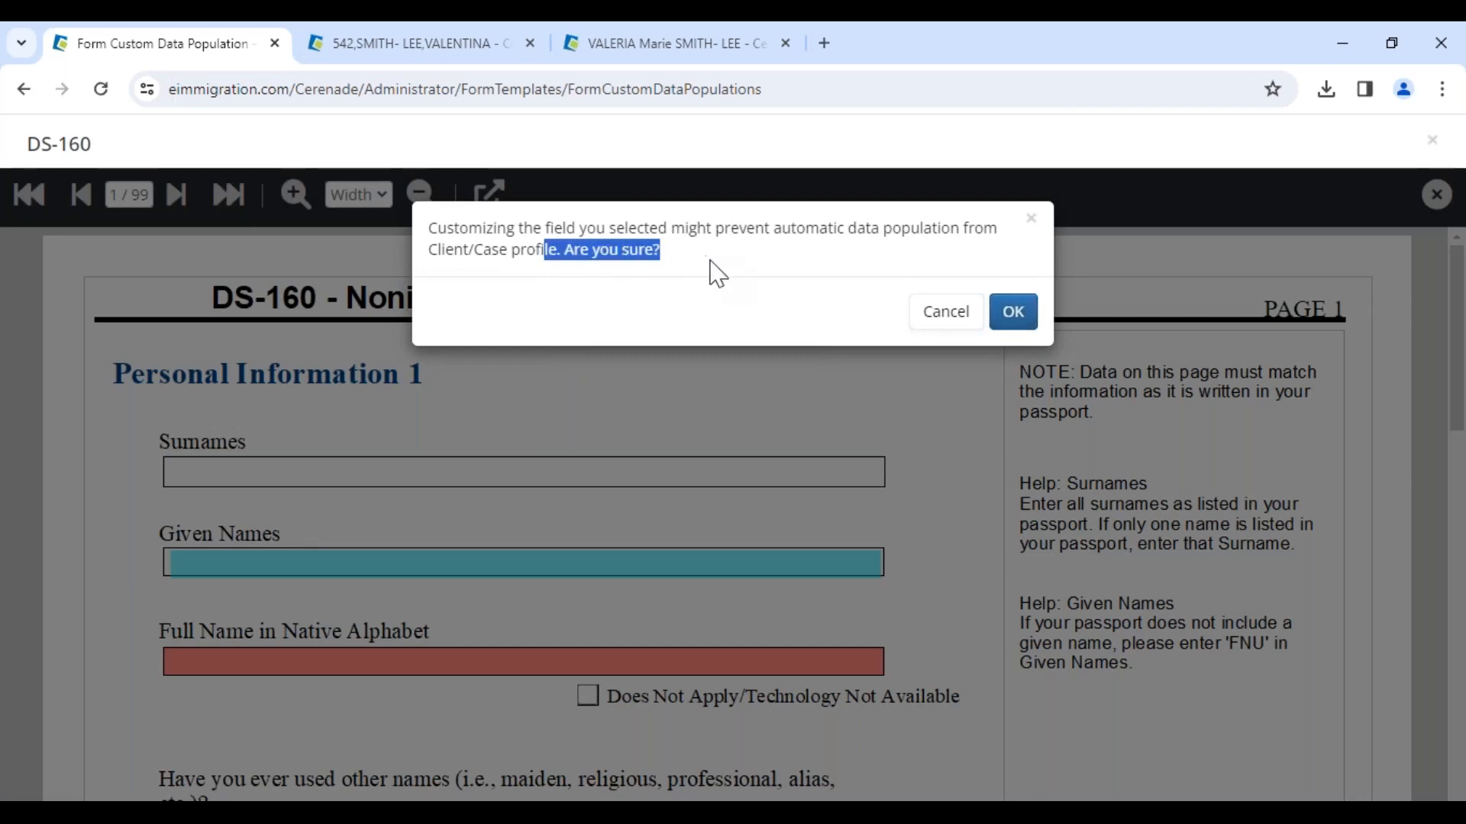
left_click(718, 274)
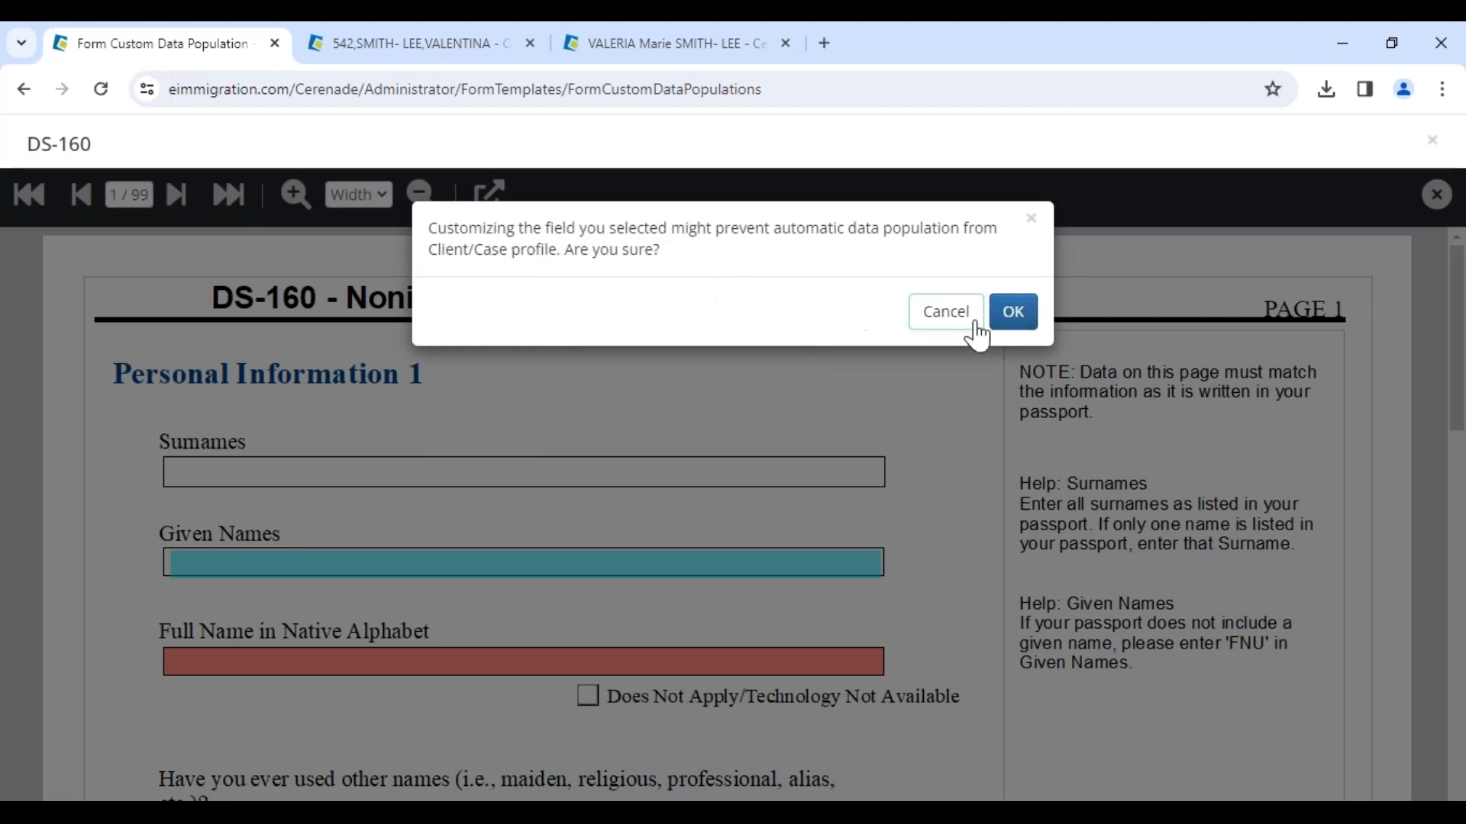
left_click(970, 324)
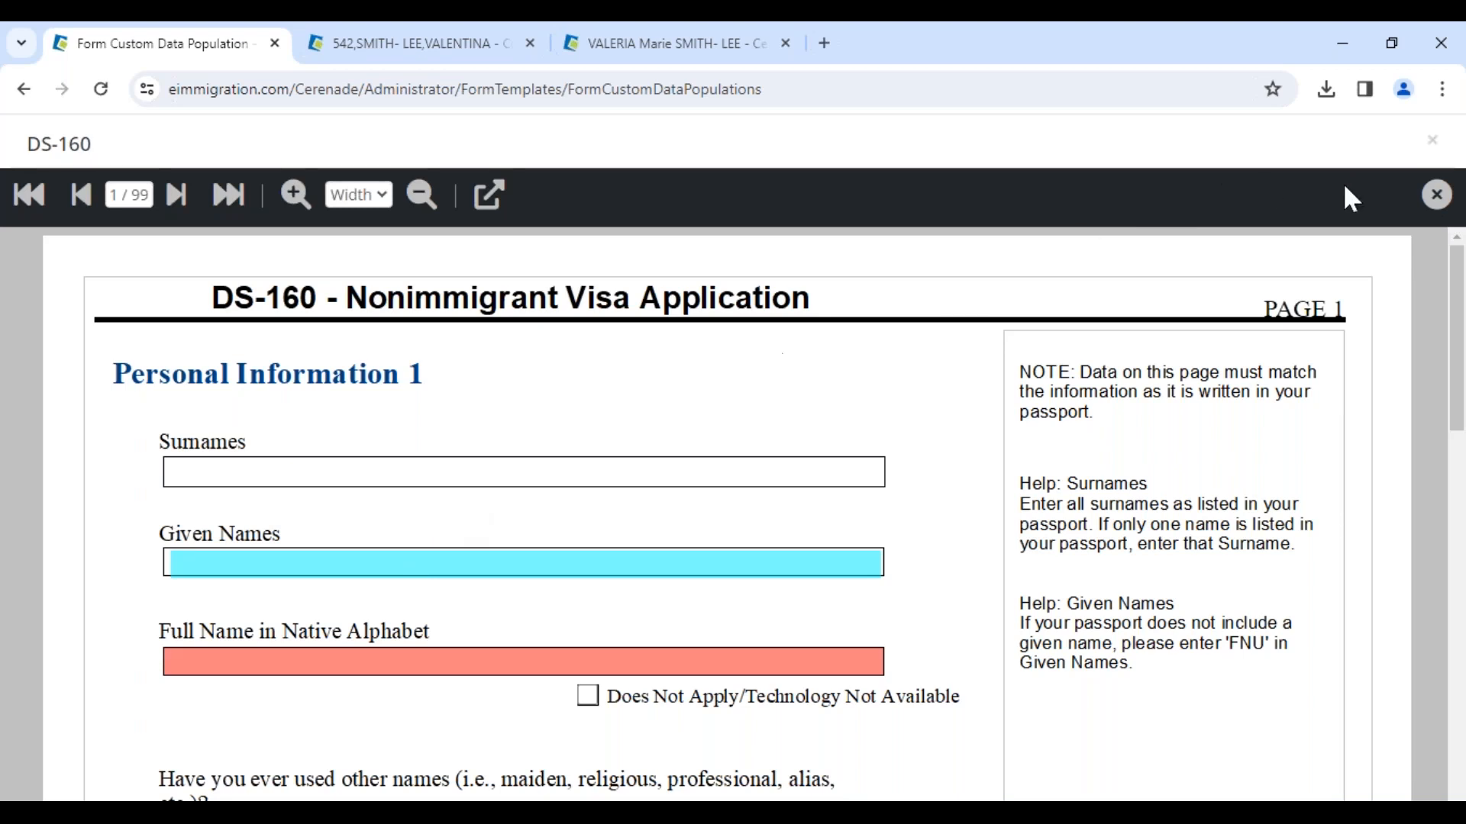
Step: Close the DS-160 form preview and go through Administrator Home to the Custom Form Templates page
left_click(1440, 200)
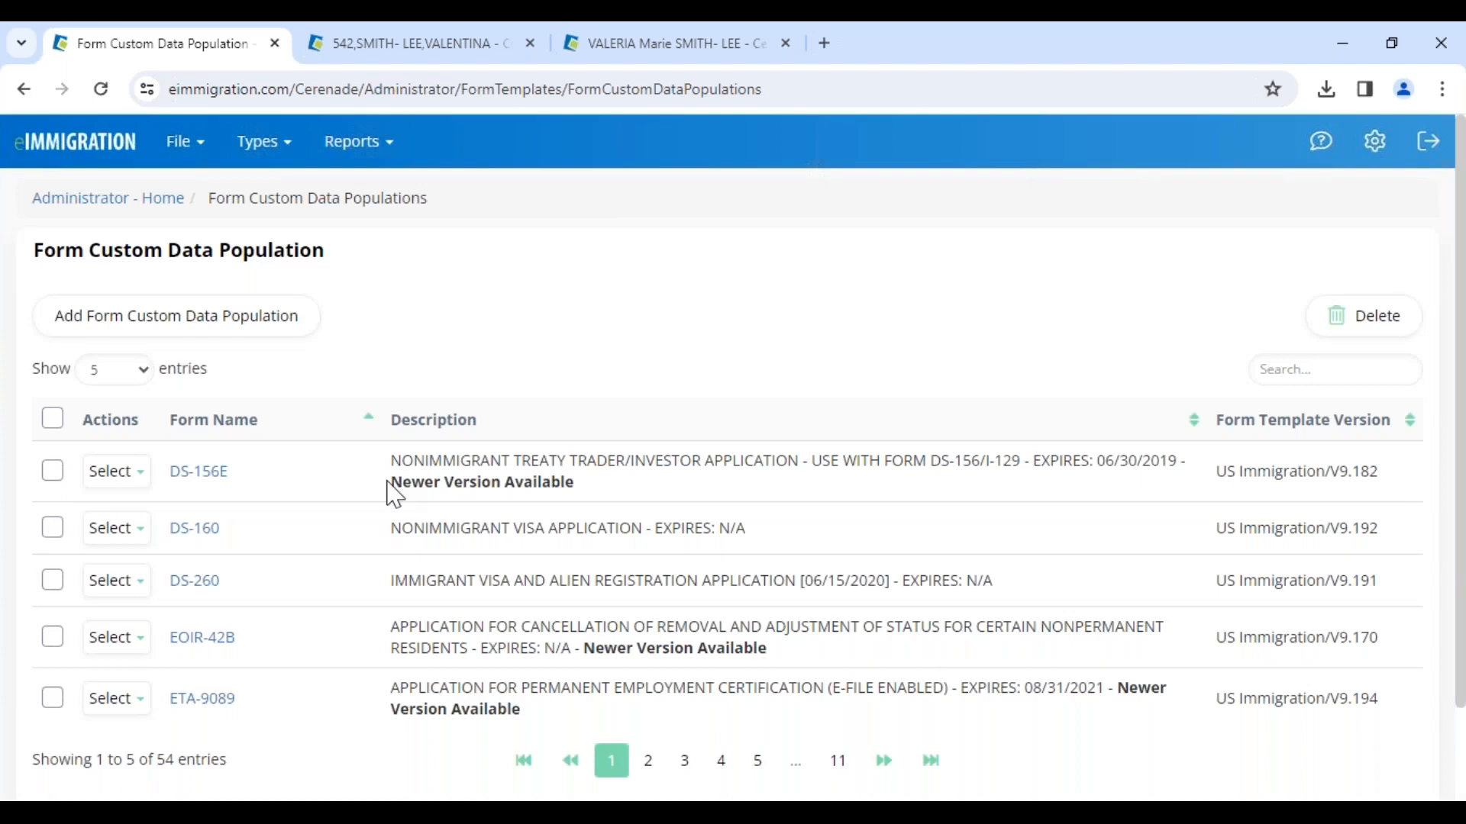
left_click_drag(391, 492, 618, 496)
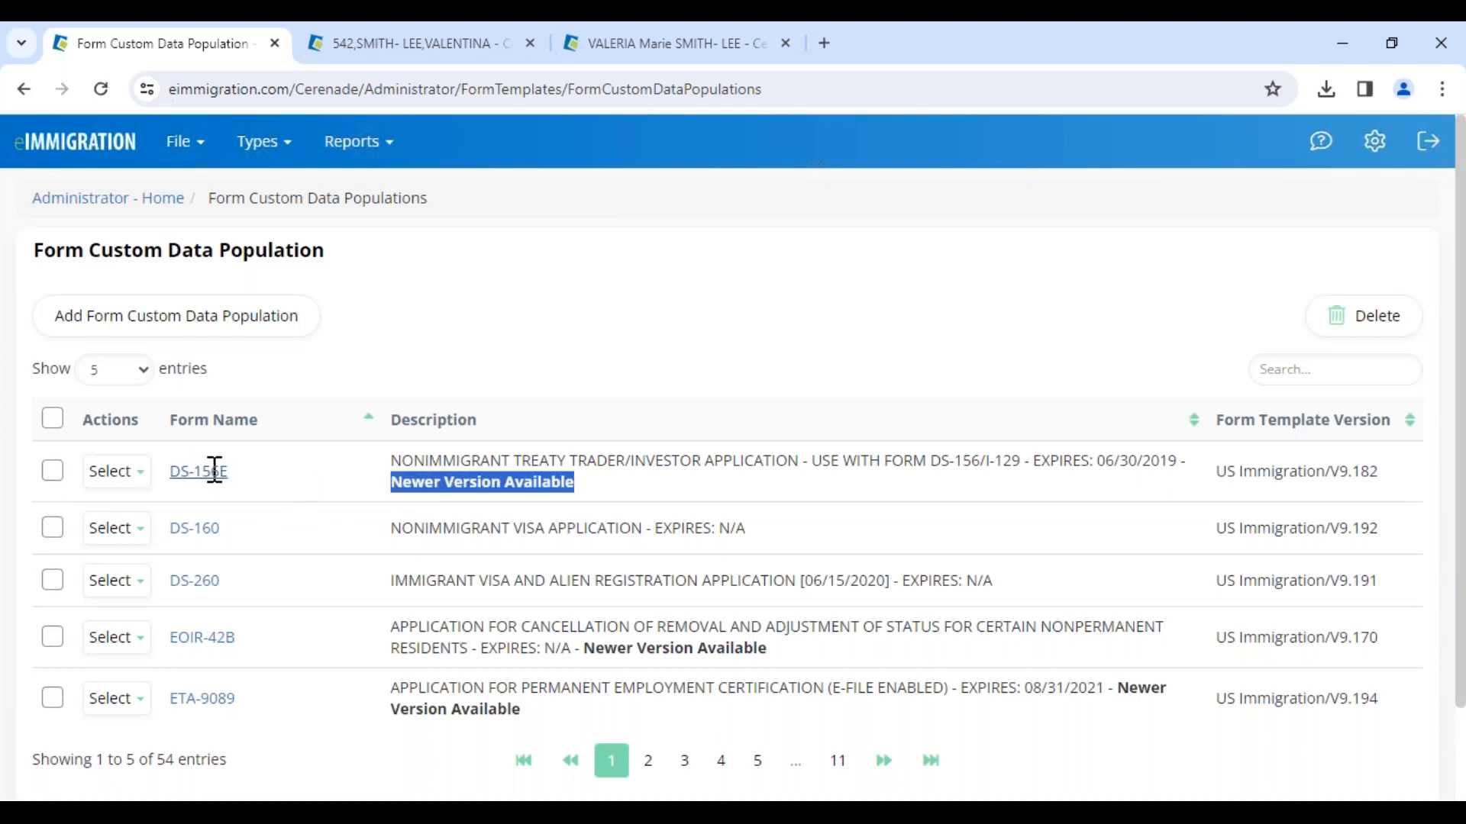
left_click(107, 200)
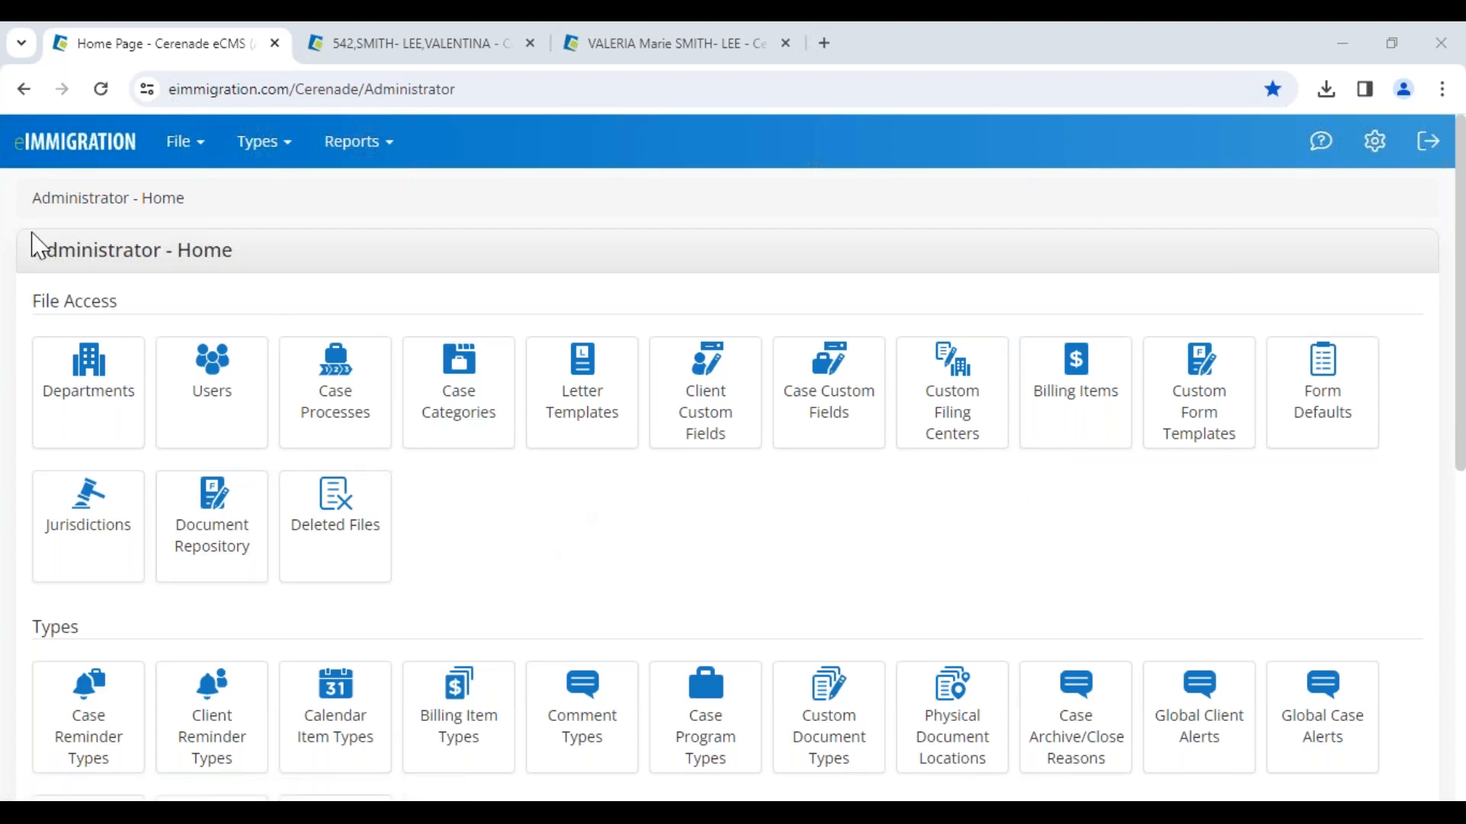
left_click_drag(30, 255, 279, 259)
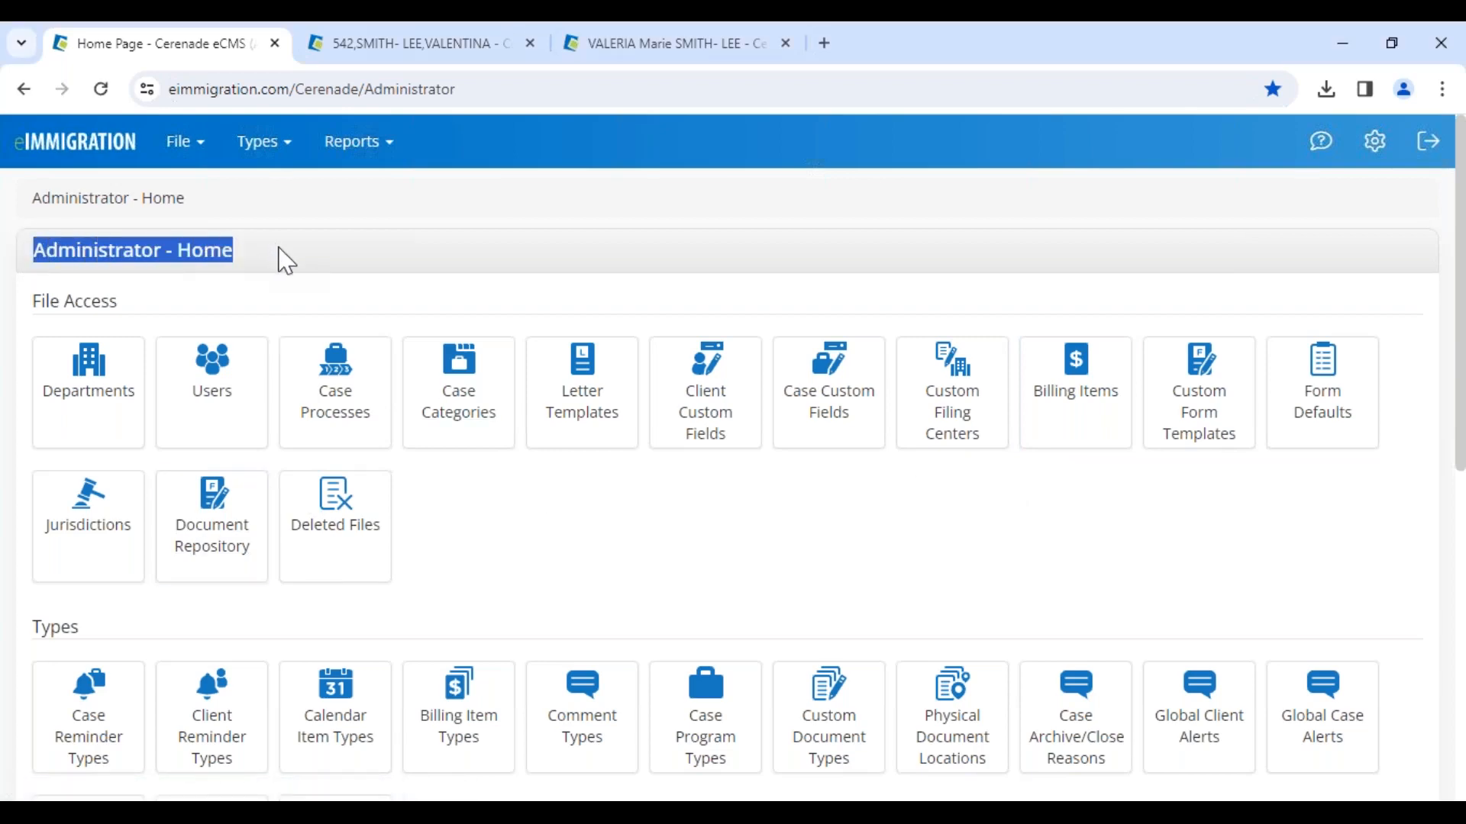
left_click(354, 275)
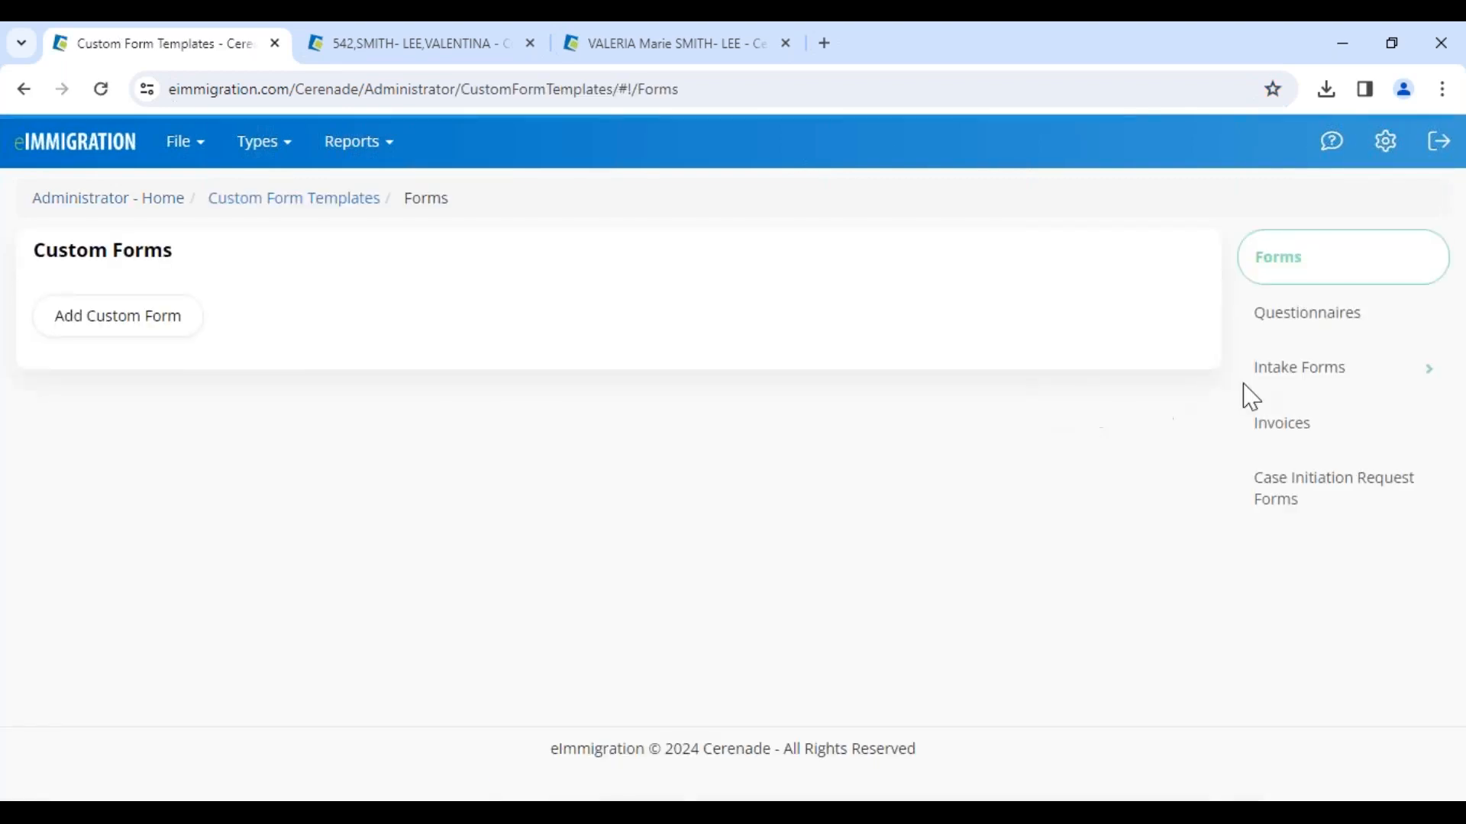
Step: Open the System Intake Forms list under Intake Forms
left_click(1362, 386)
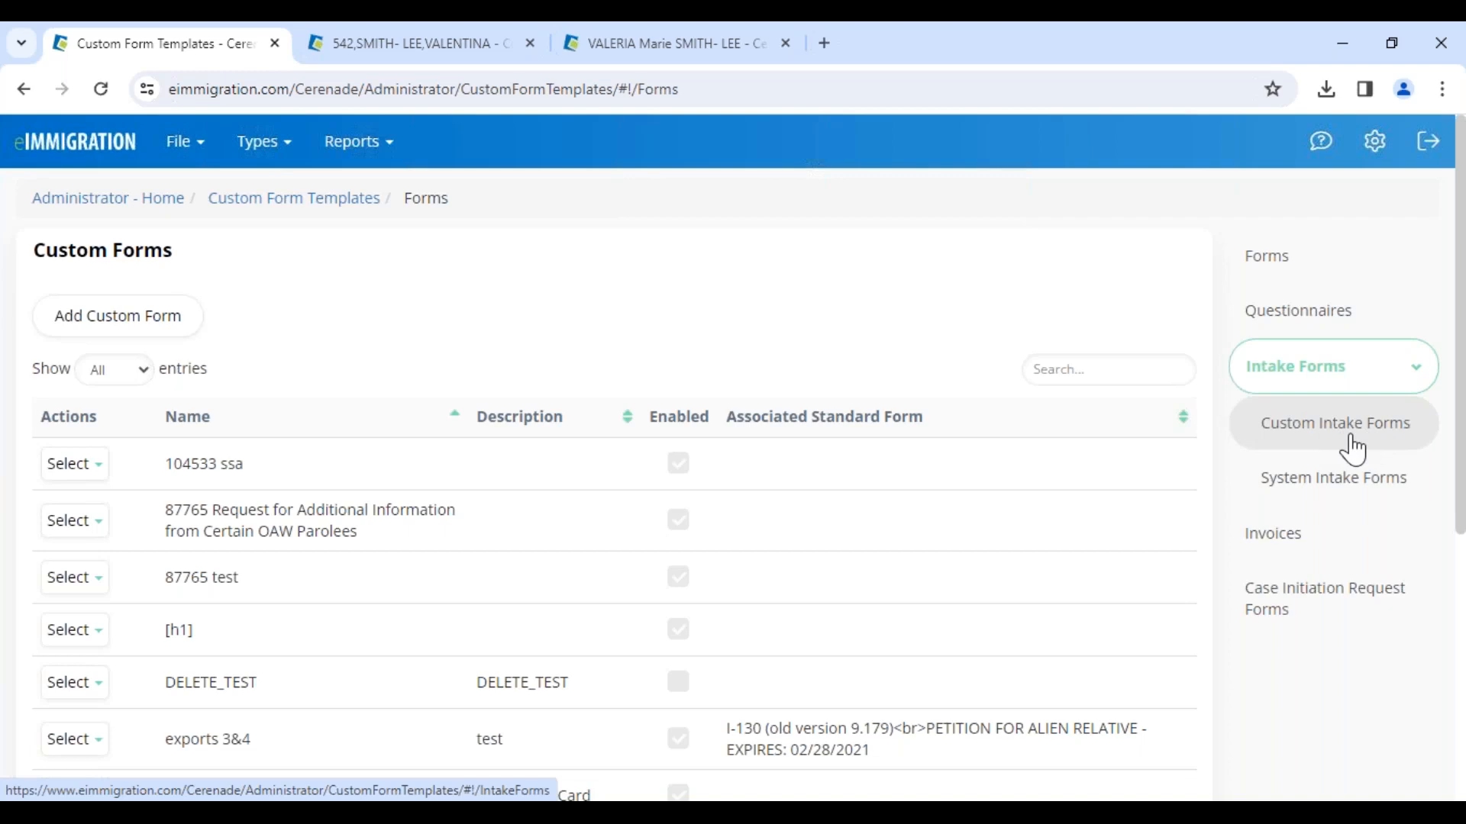
left_click(1316, 441)
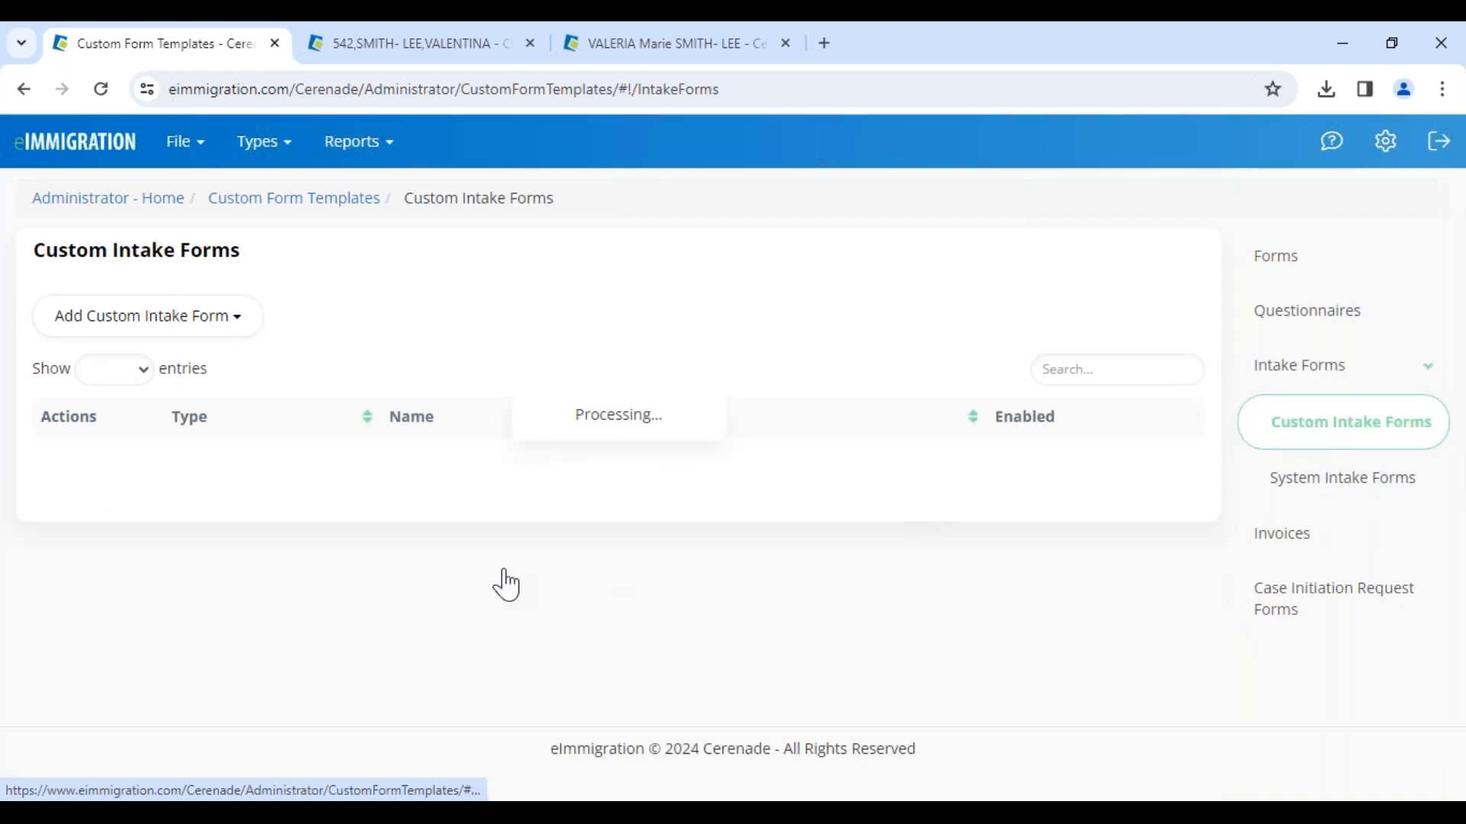
mouse_move(46, 480)
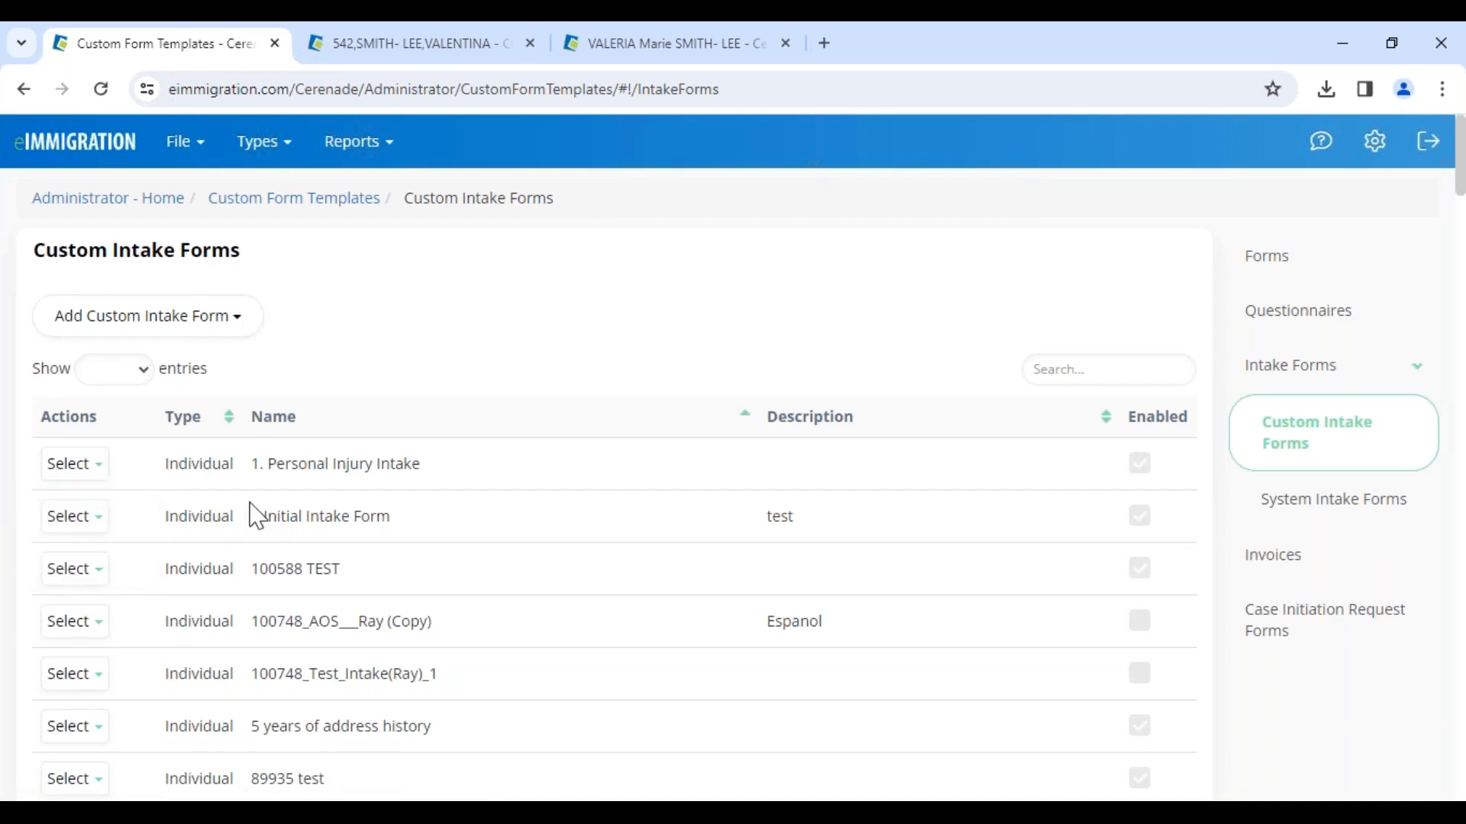
mouse_move(99, 471)
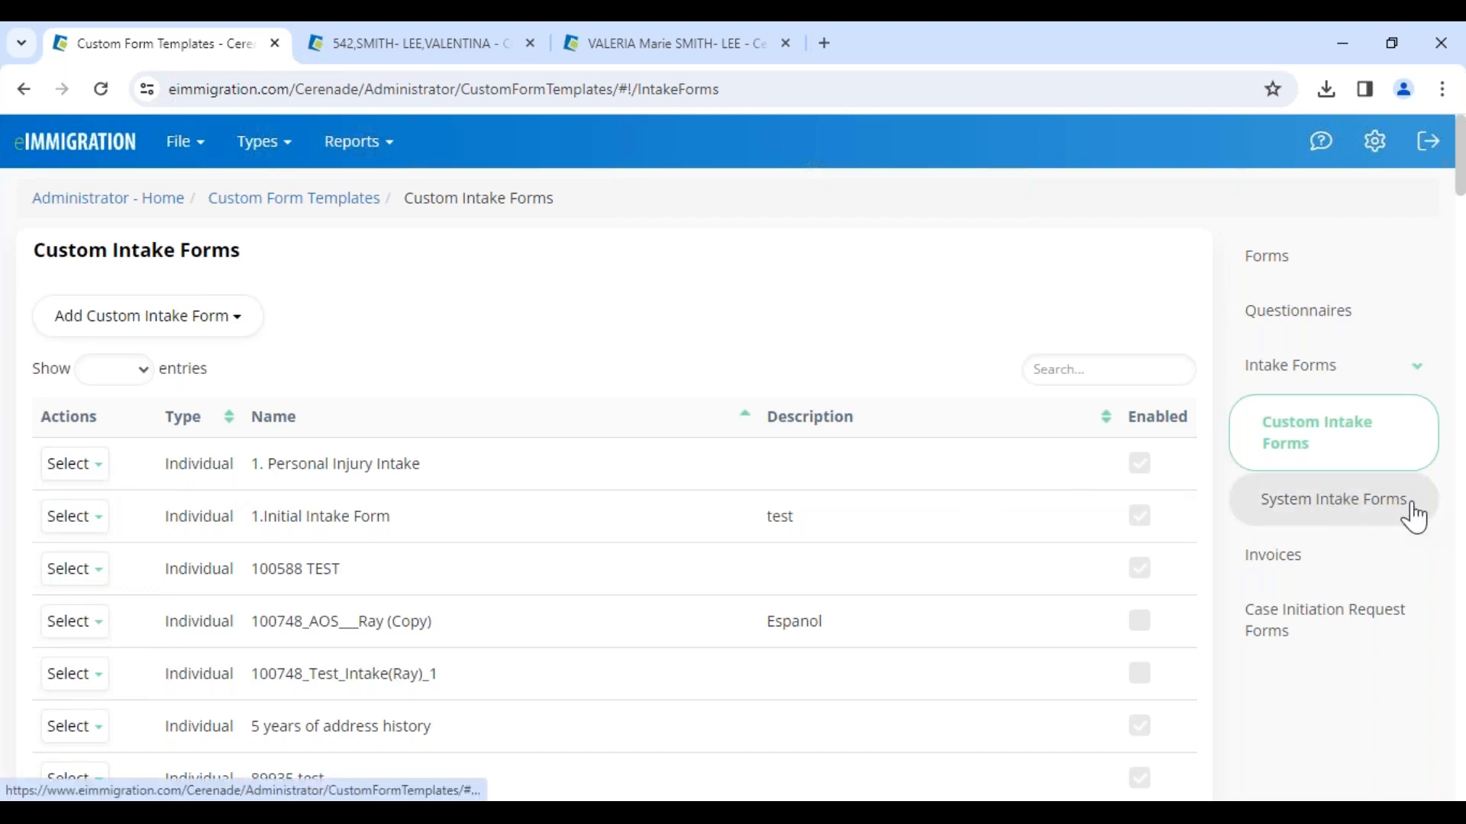
left_click(1327, 512)
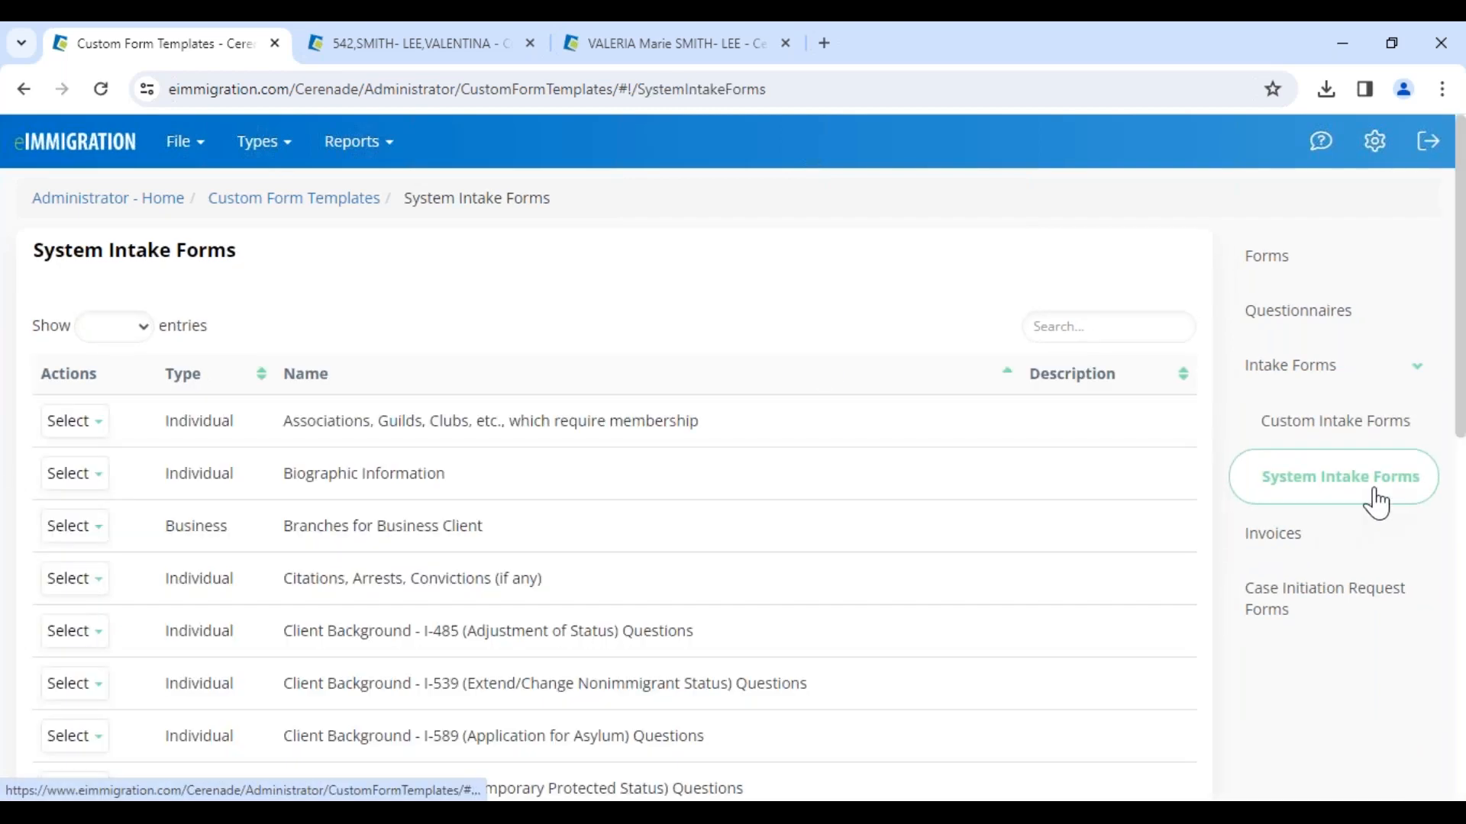
Step: Copy the system intake form Client Background - N-400 (Naturalization) Questions
scroll(610, 488, "down", 5)
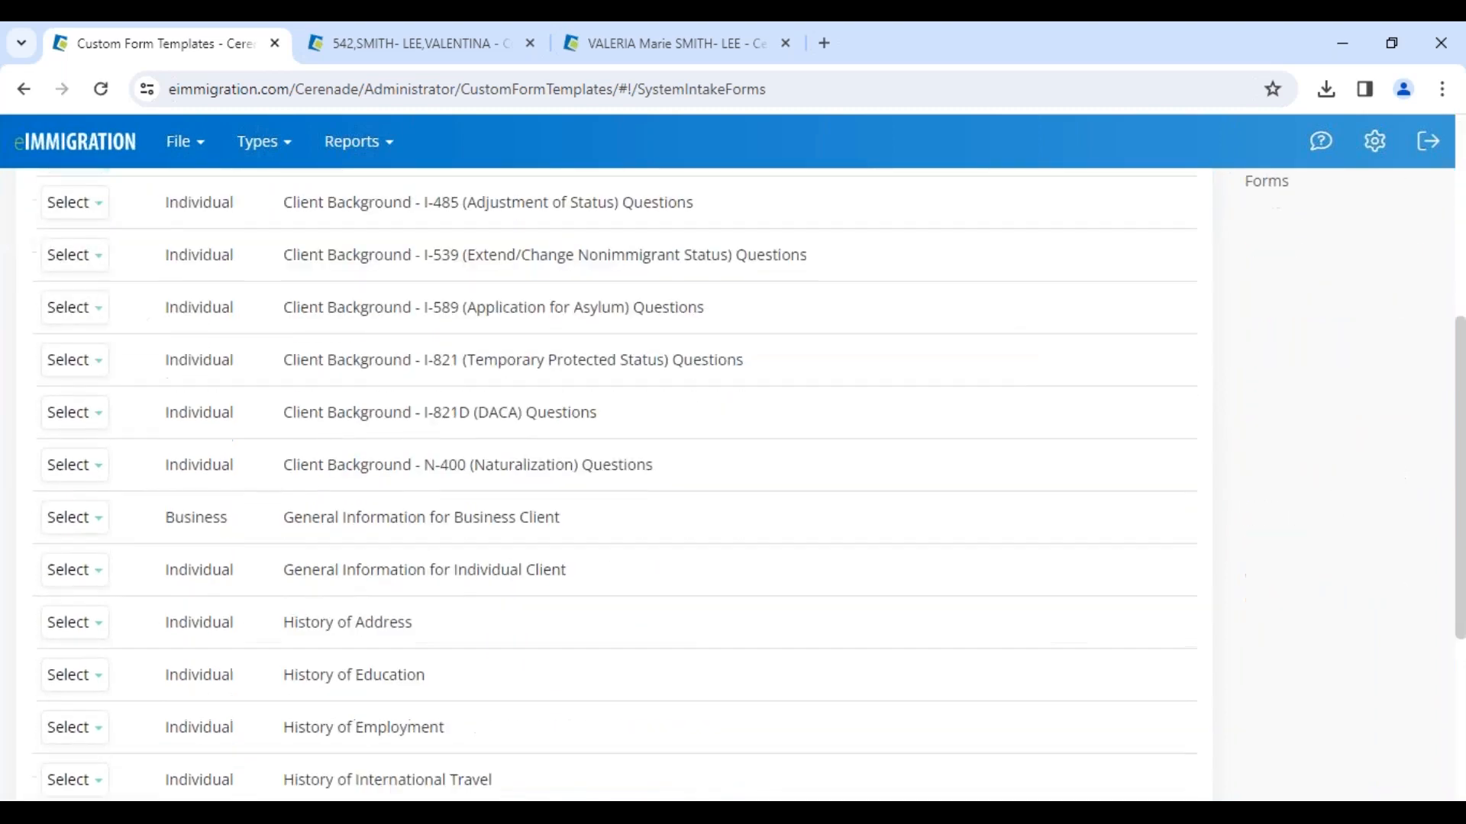
scroll(237, 620, "up", 3)
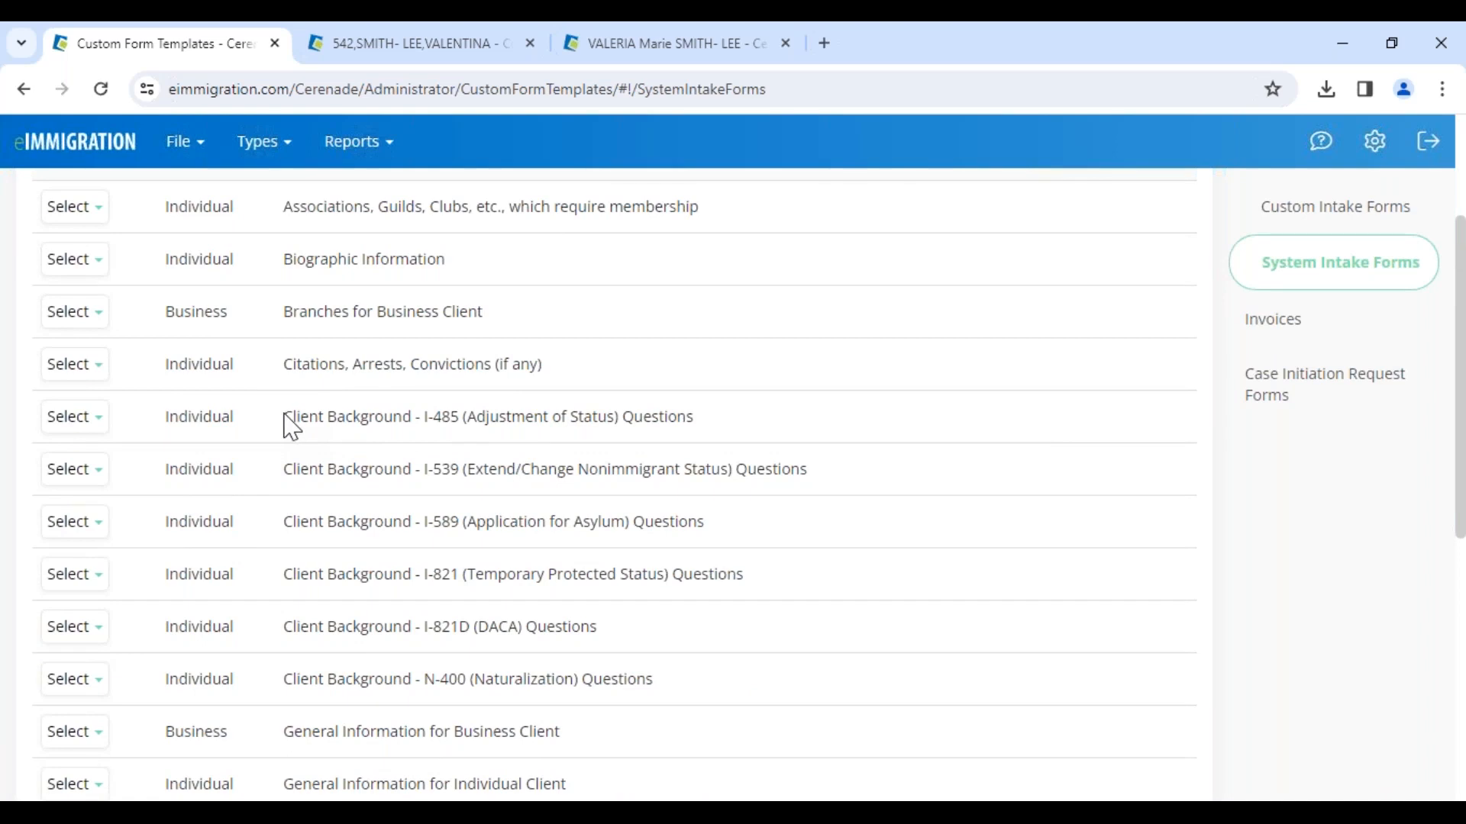
left_click_drag(284, 415, 421, 429)
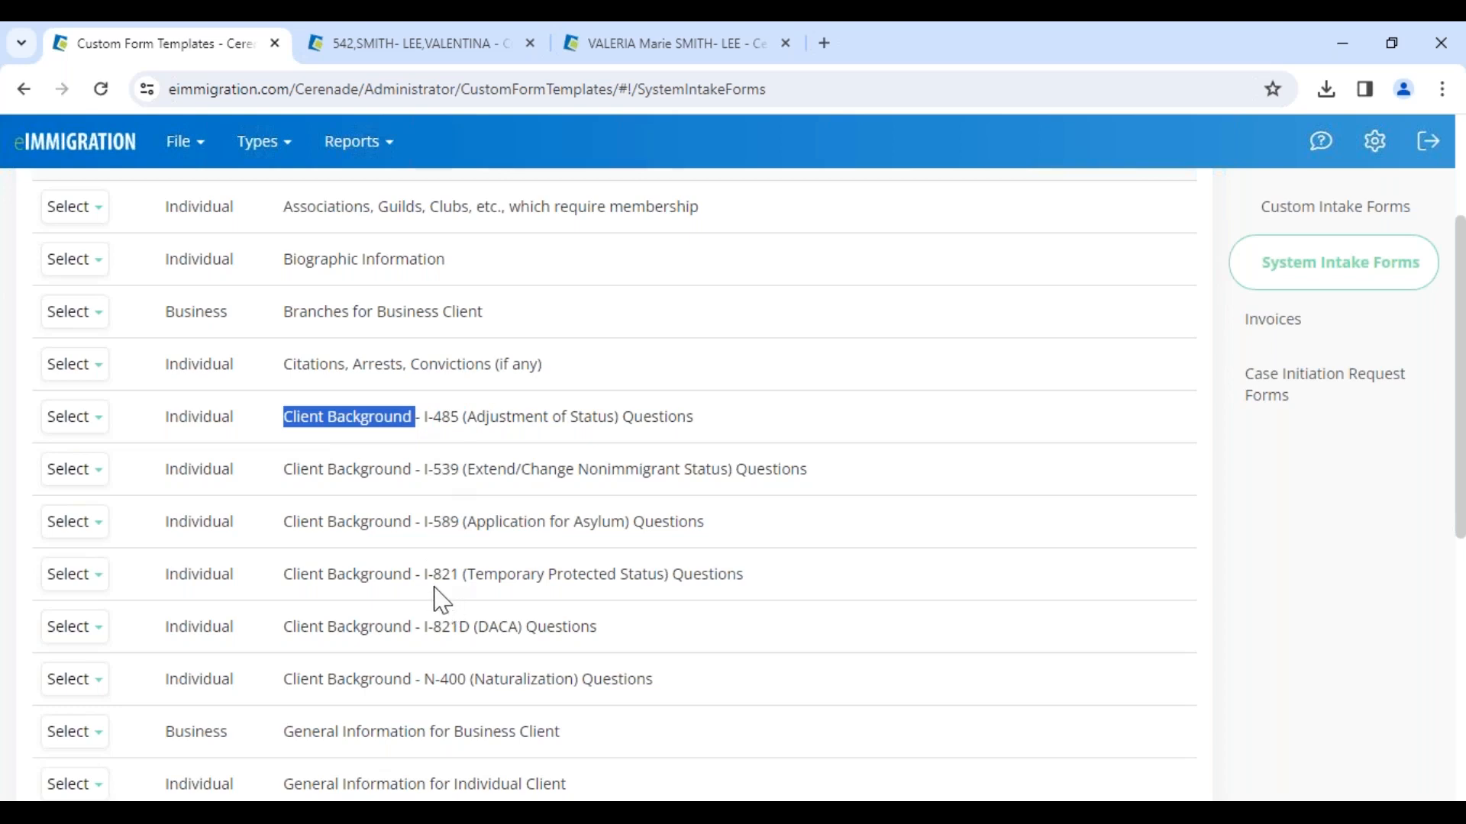
left_click_drag(411, 680, 286, 681)
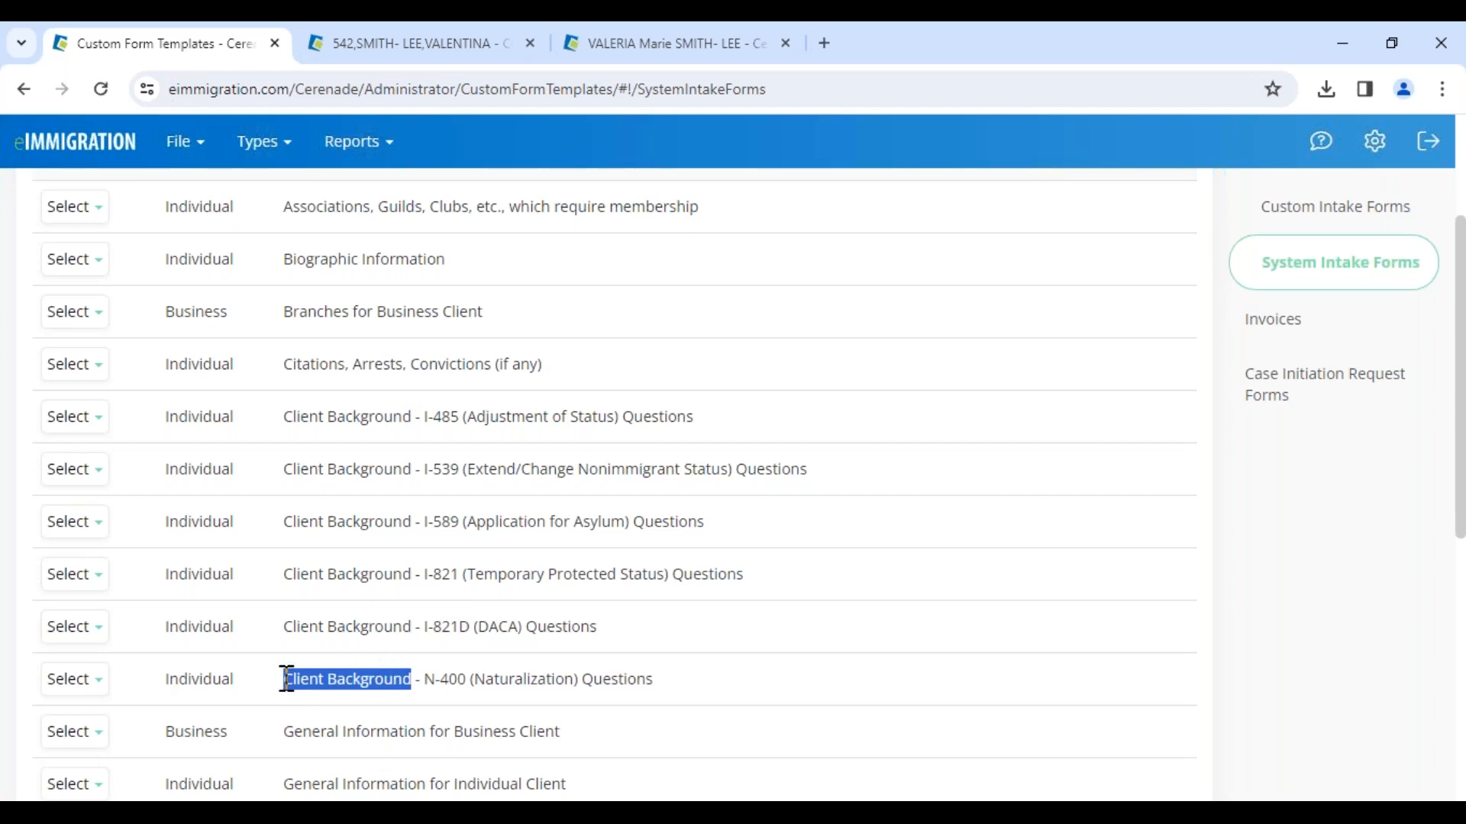
mouse_move(78, 527)
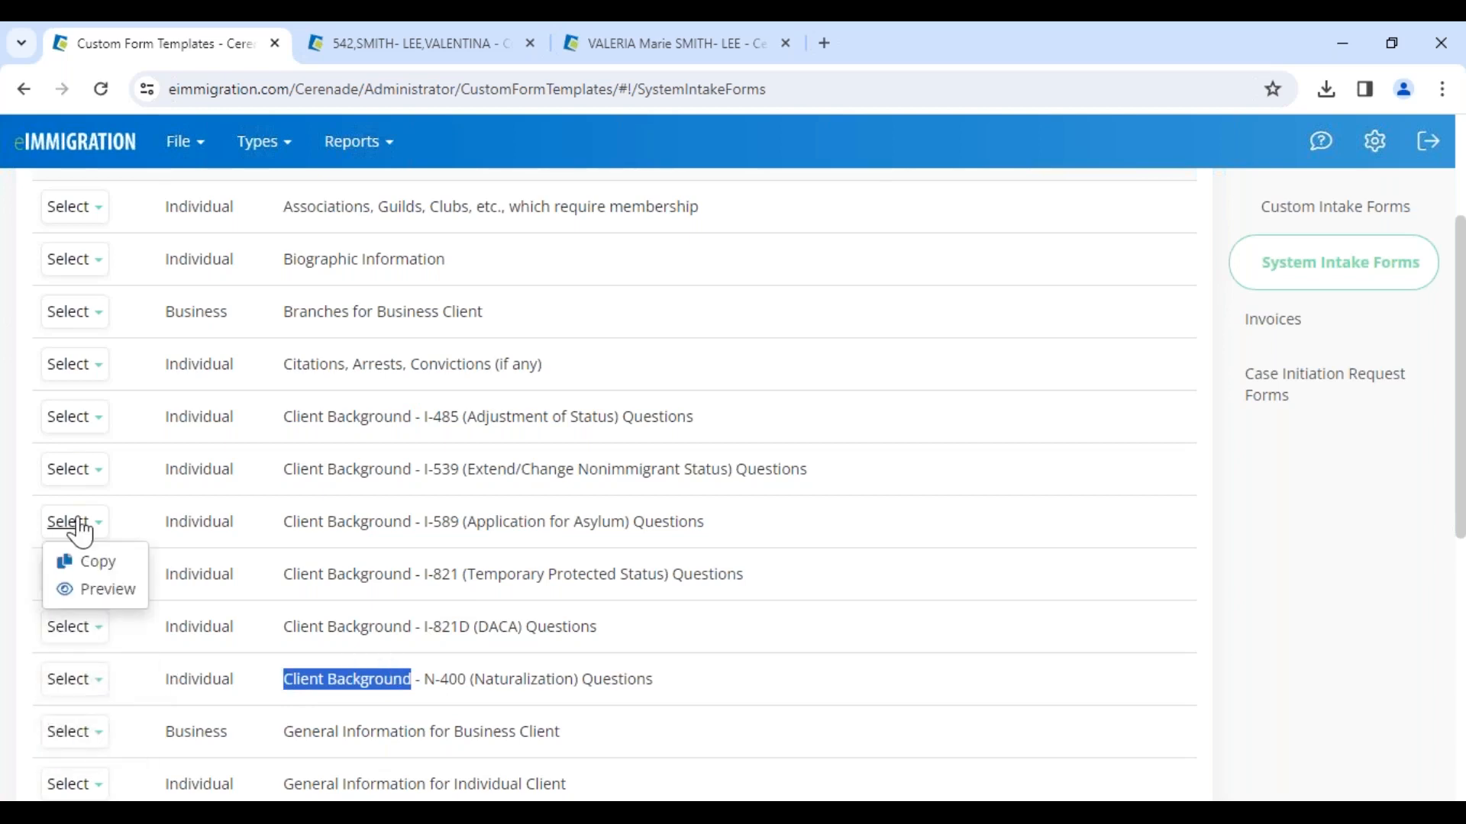
left_click(432, 653)
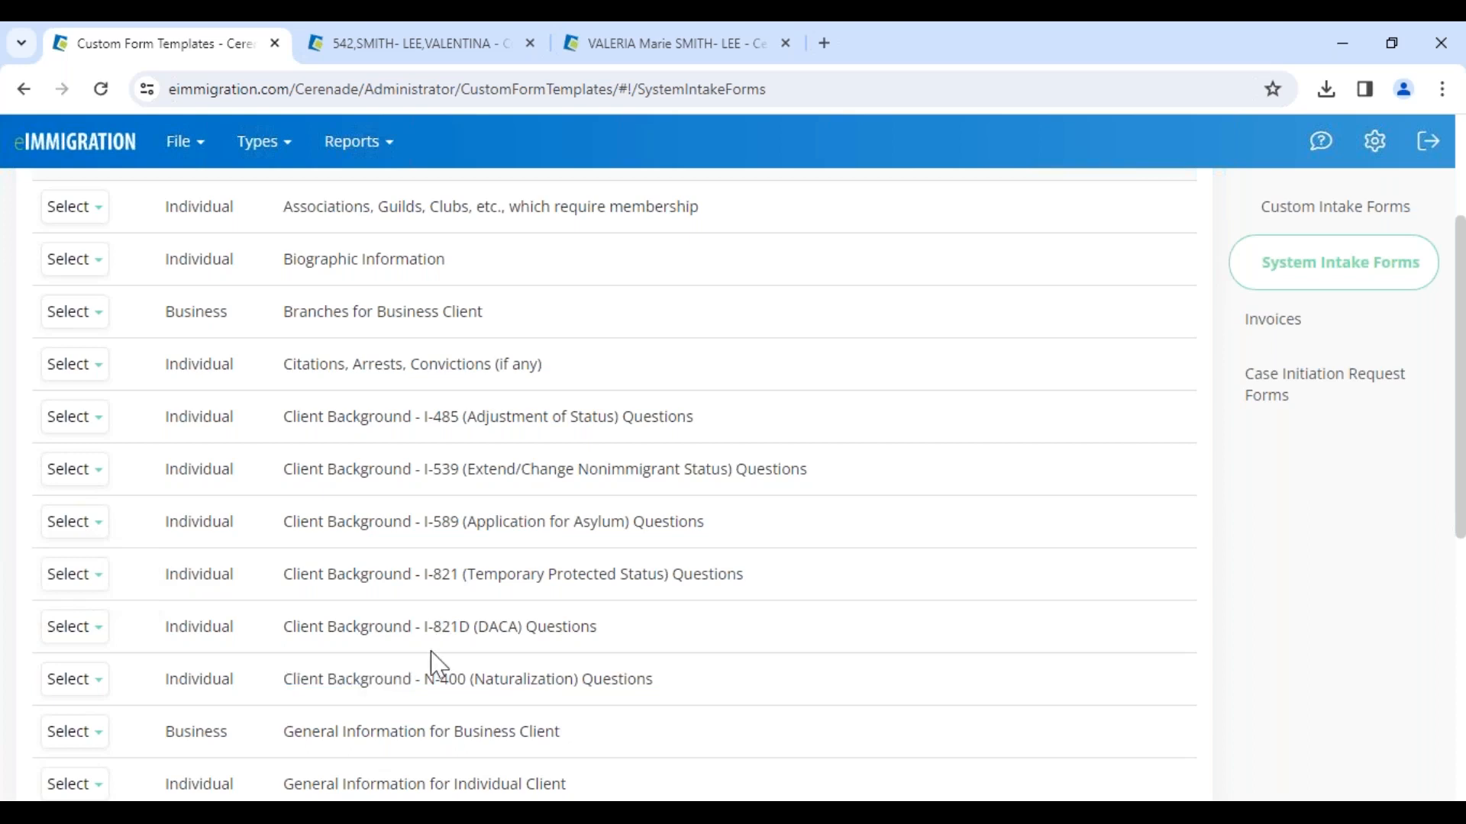
left_click_drag(412, 683, 594, 698)
mouse_move(83, 696)
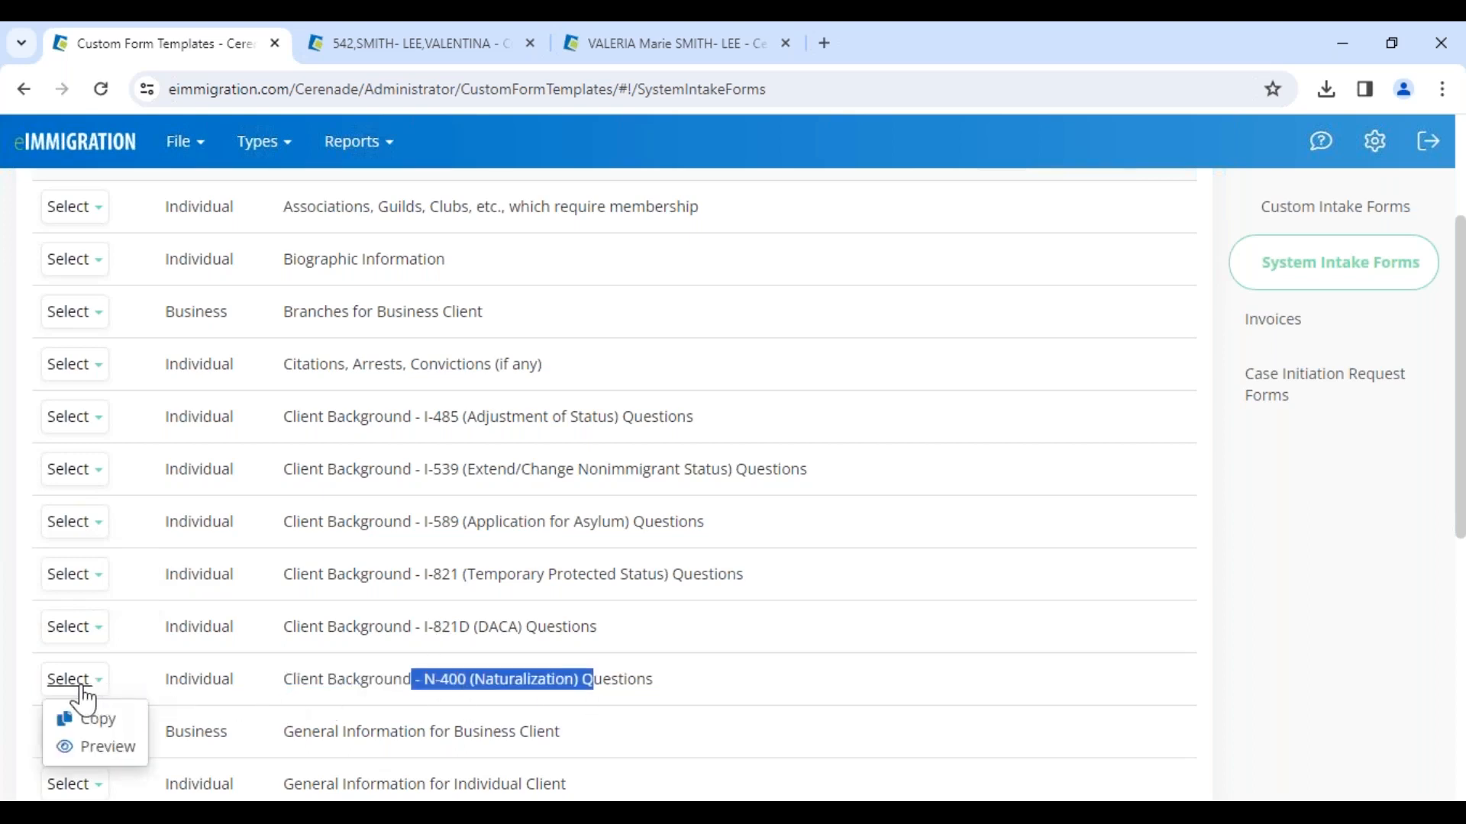
left_click(93, 723)
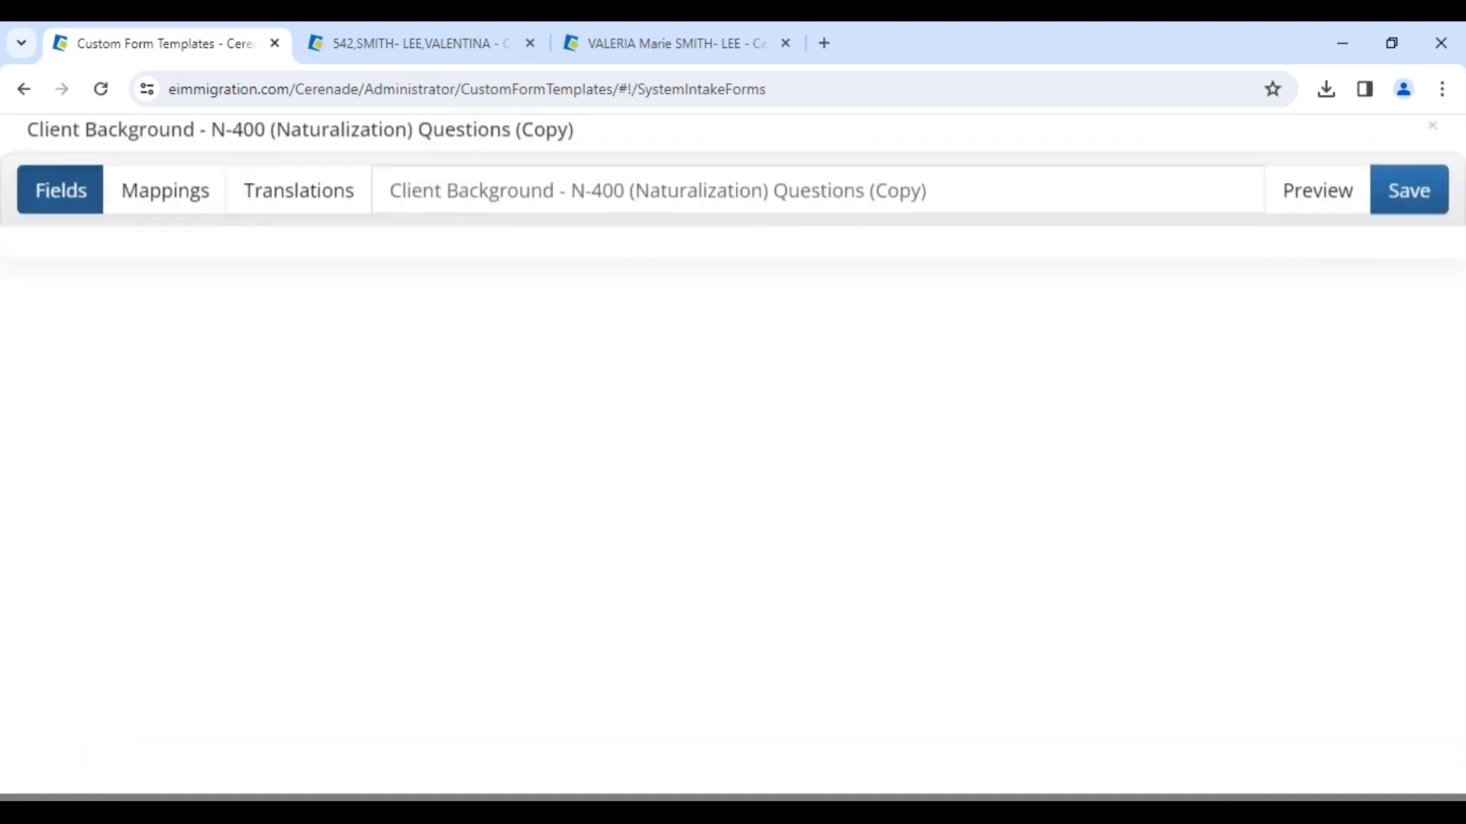
Step: Rename the copied intake form to N-400 (Naturalization) Questionnaire- VV
left_click_drag(562, 206, 288, 205)
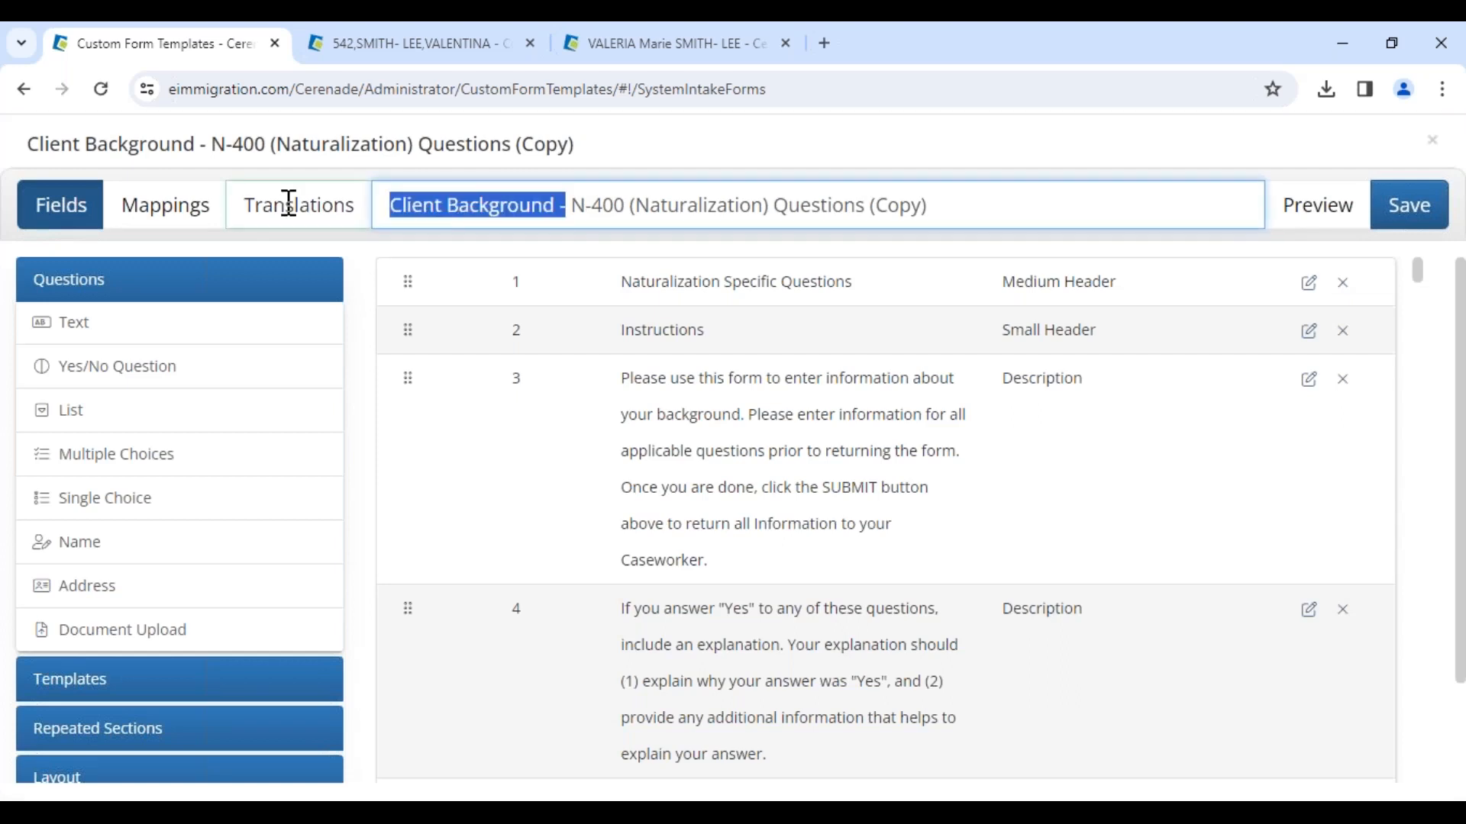
key("BackSpace")
key("Delete")
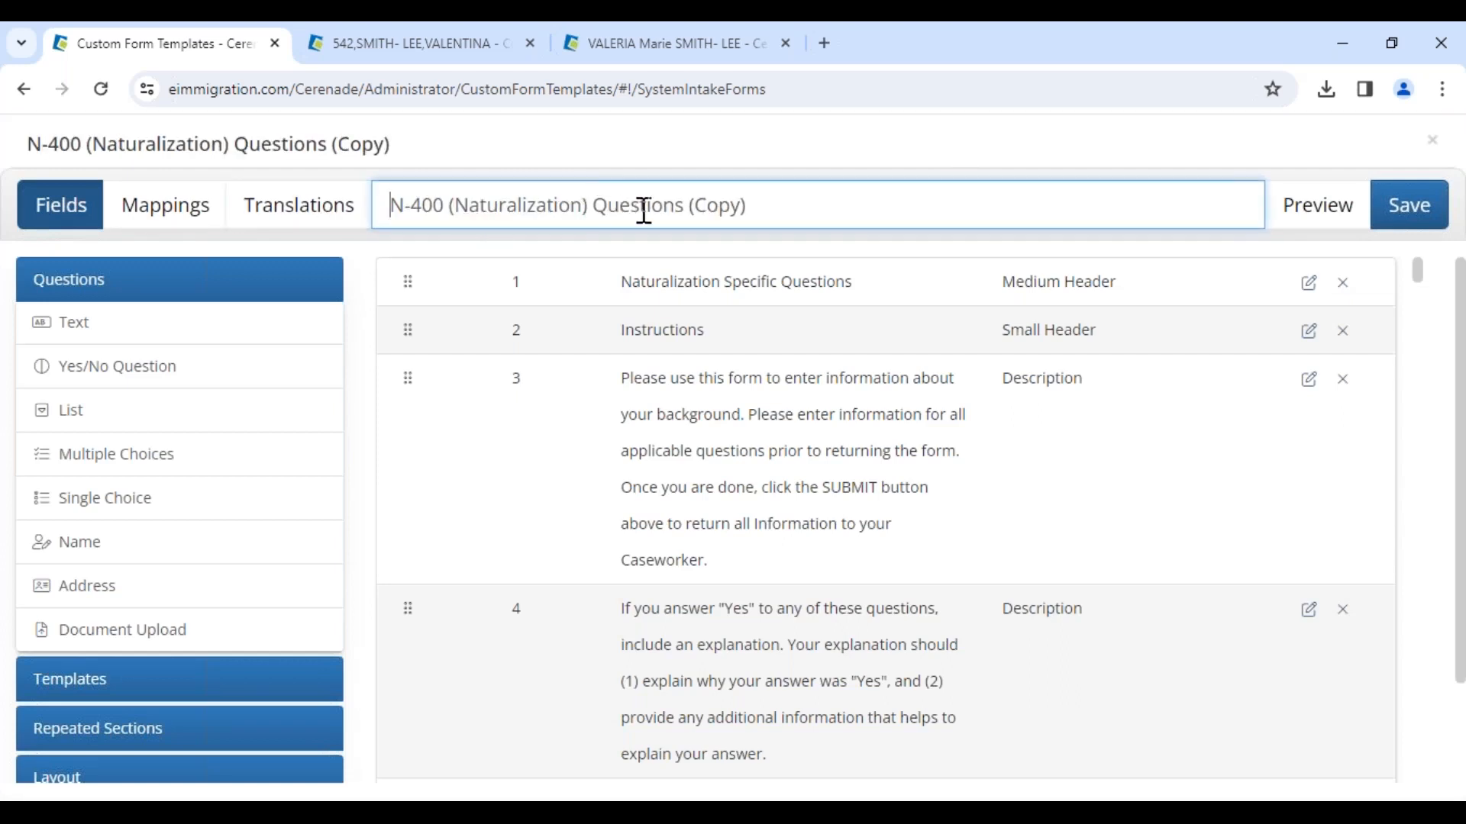
left_click_drag(664, 207, 1073, 199)
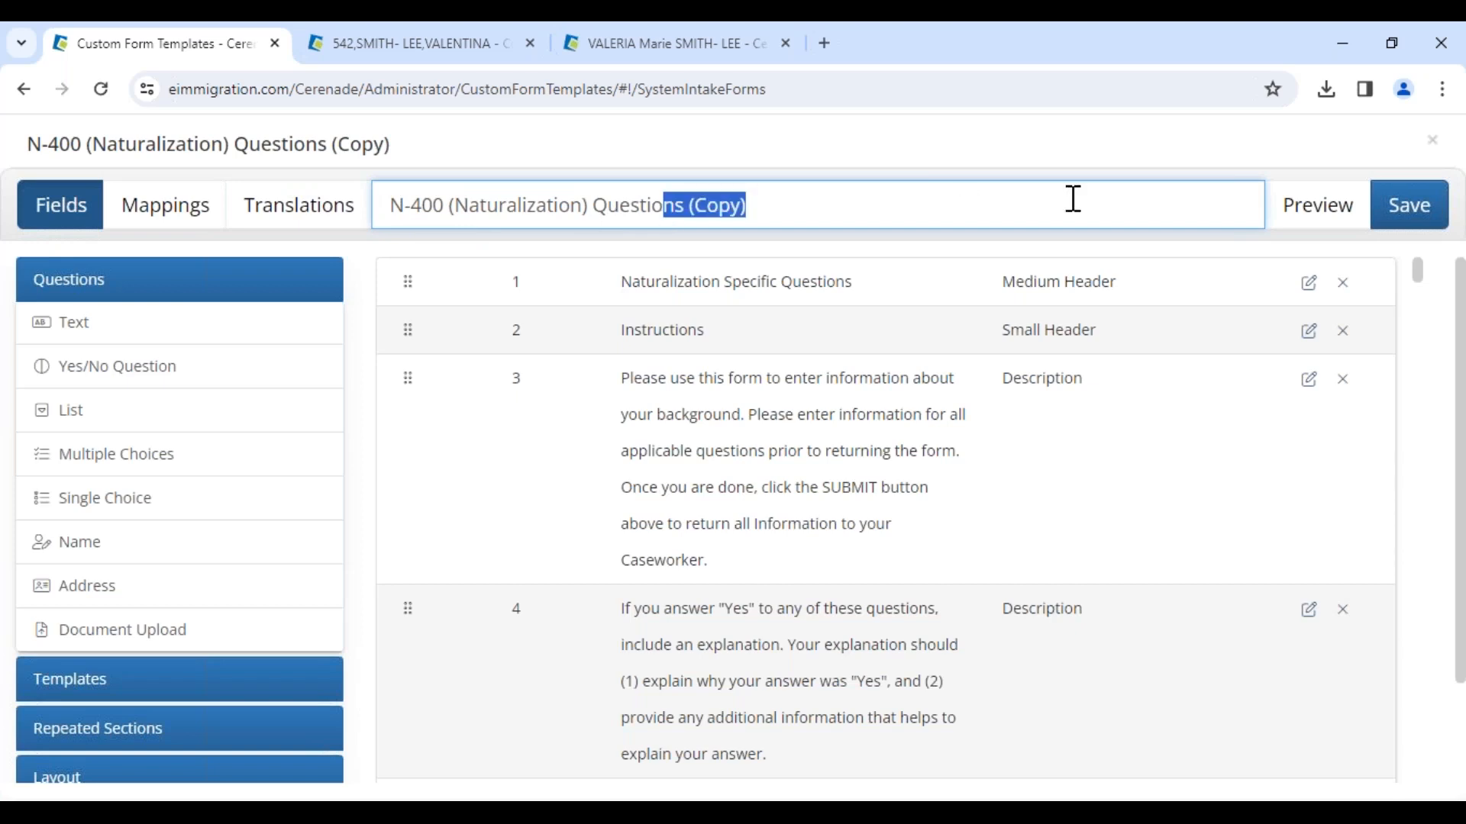
type("n")
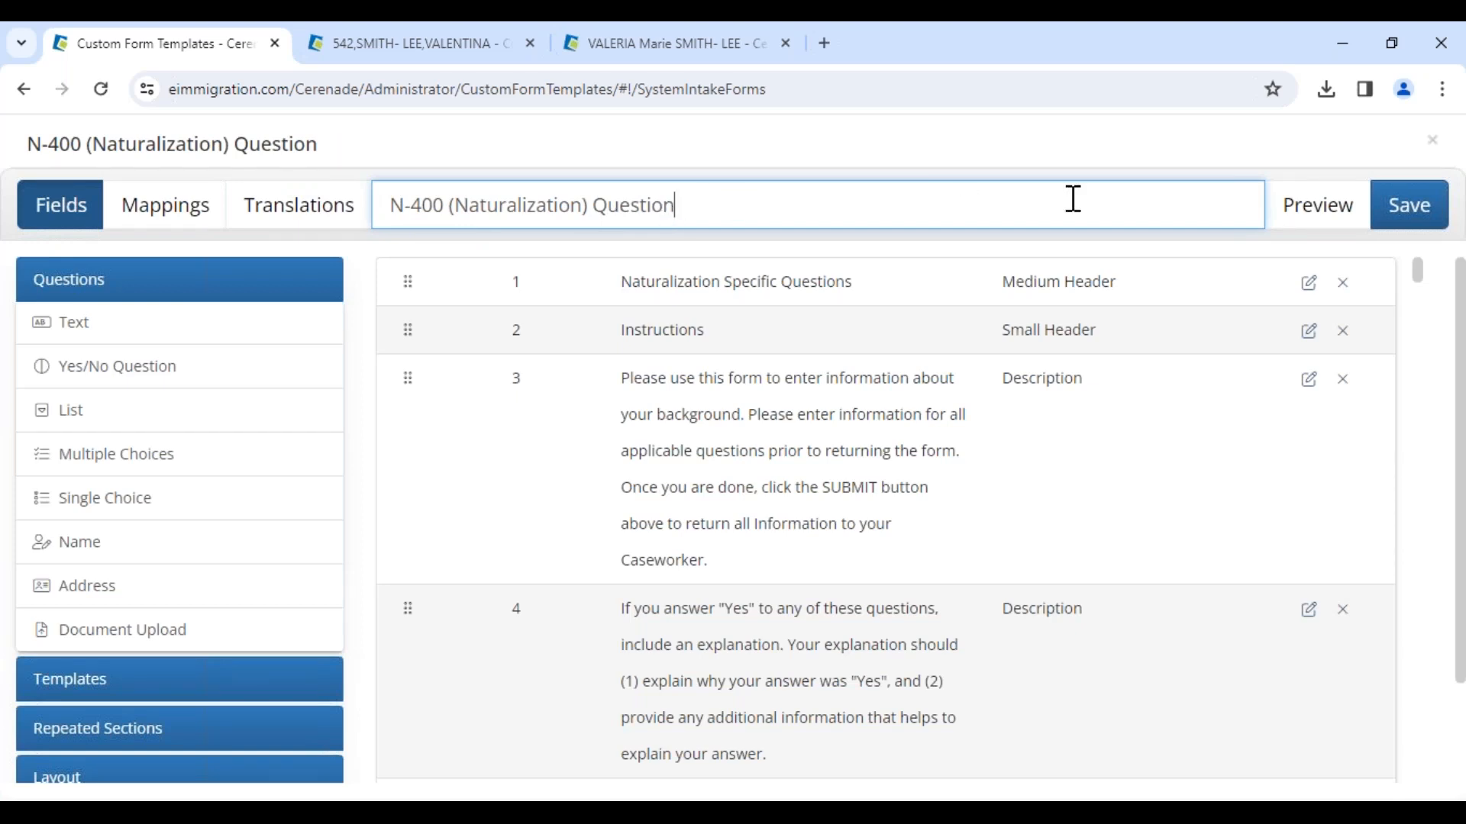
type("ainaire- VV")
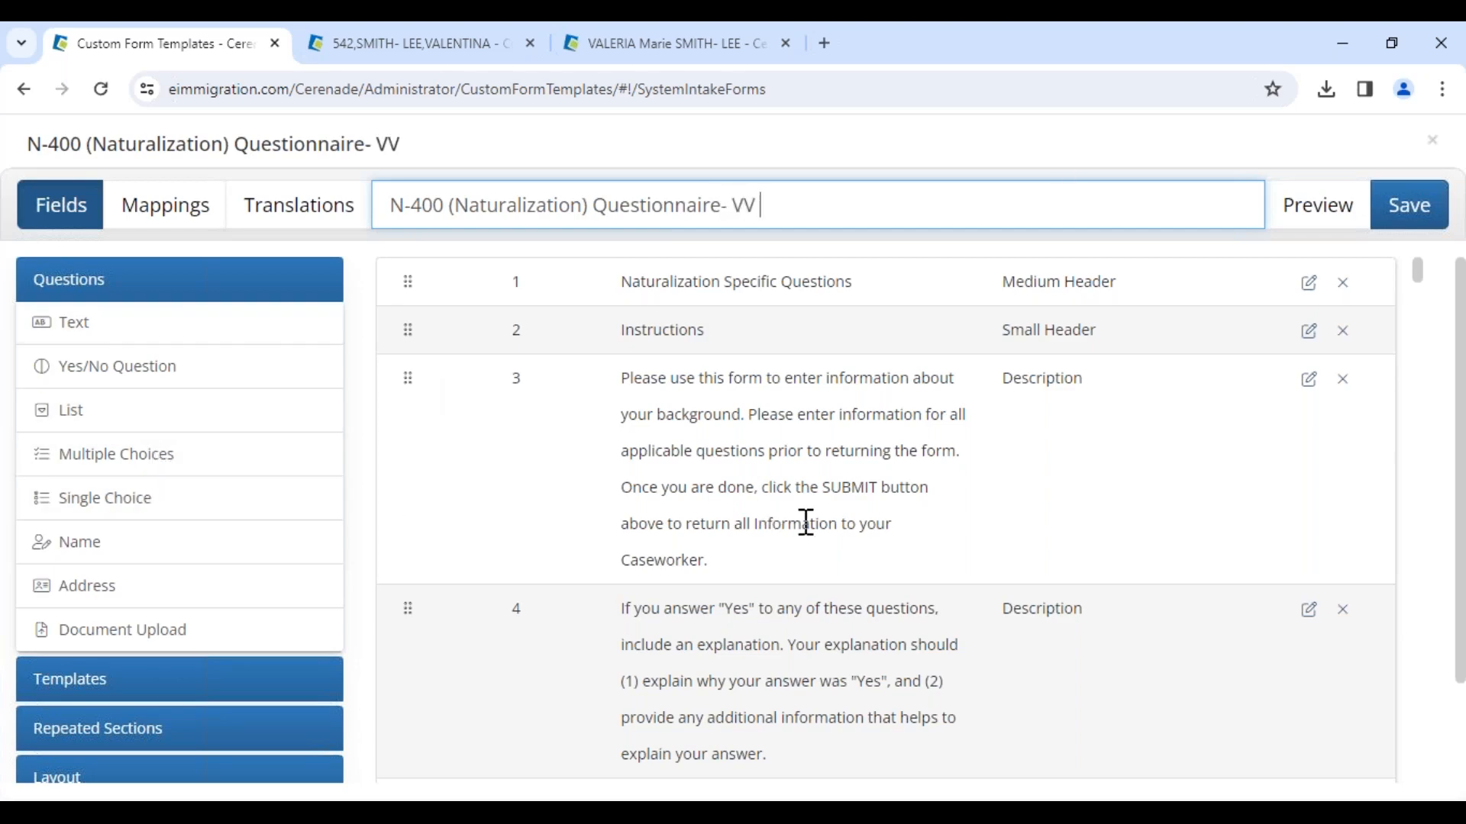
Step: Examine the form's existing questions and the available question types, templates and repeated sections
scroll(761, 485, "down", 4)
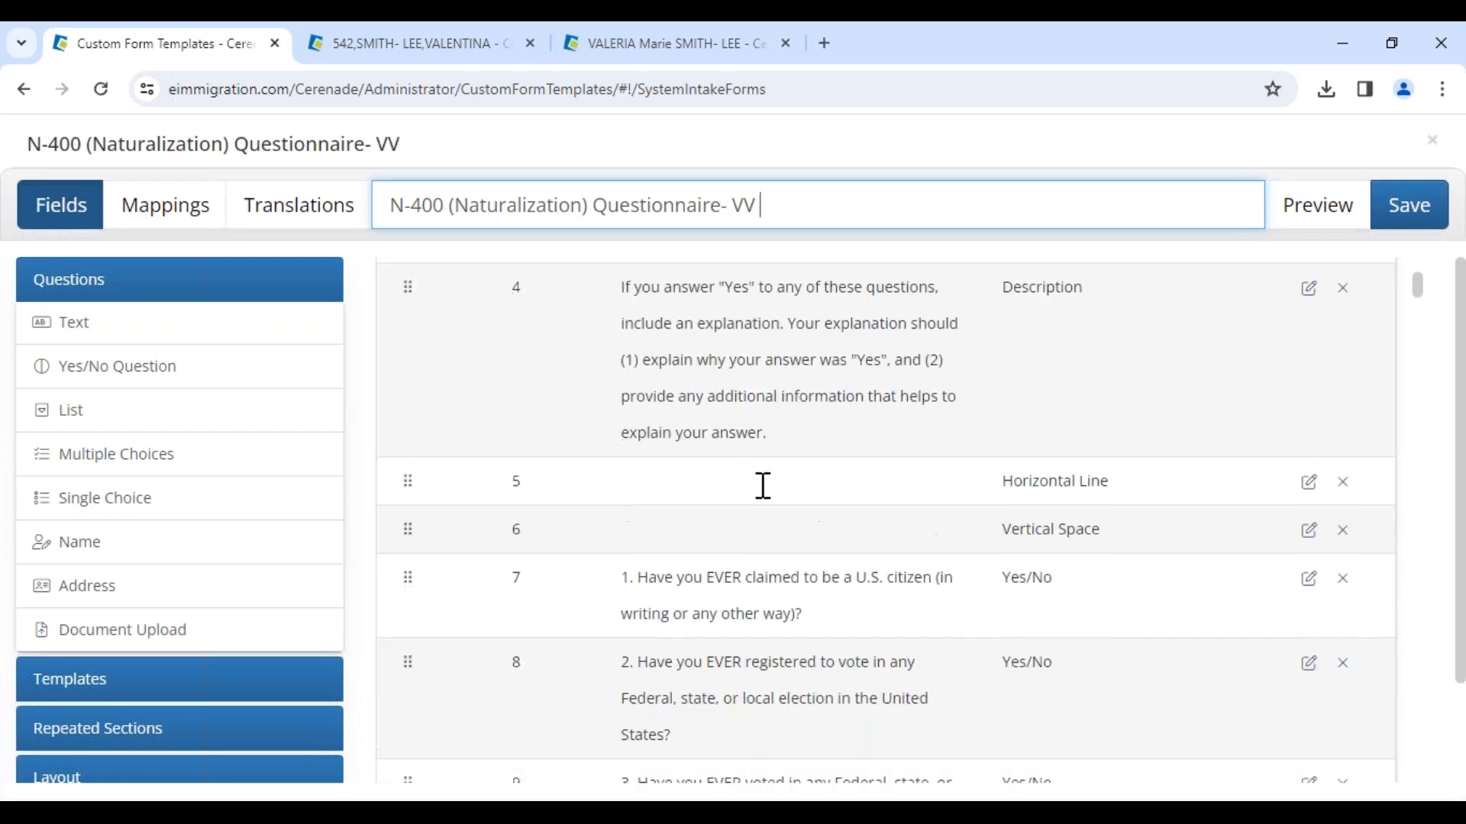
scroll(196, 694, "down", 2)
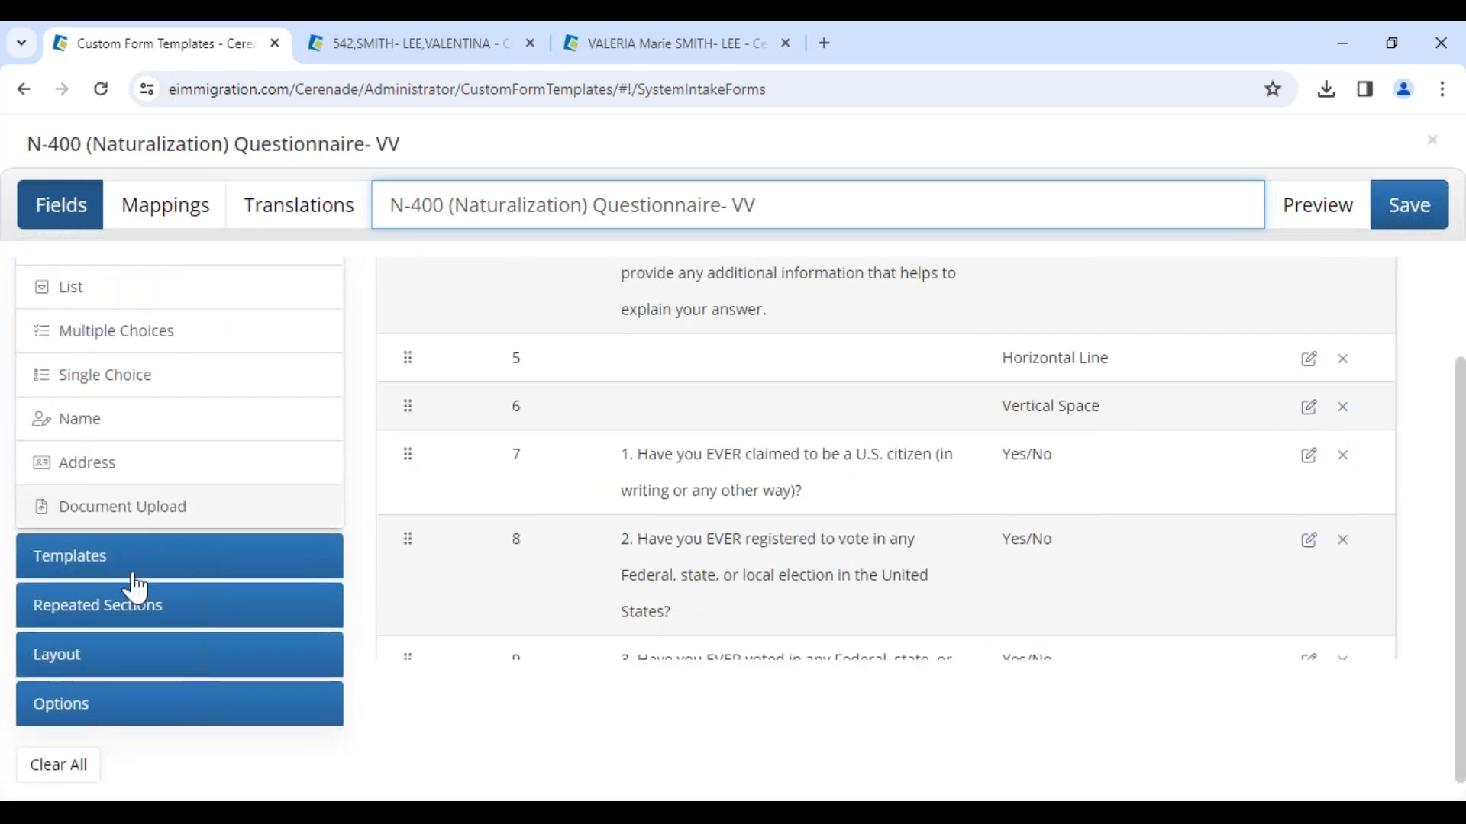
scroll(126, 630, "up", 2)
scroll(126, 630, "down", 2)
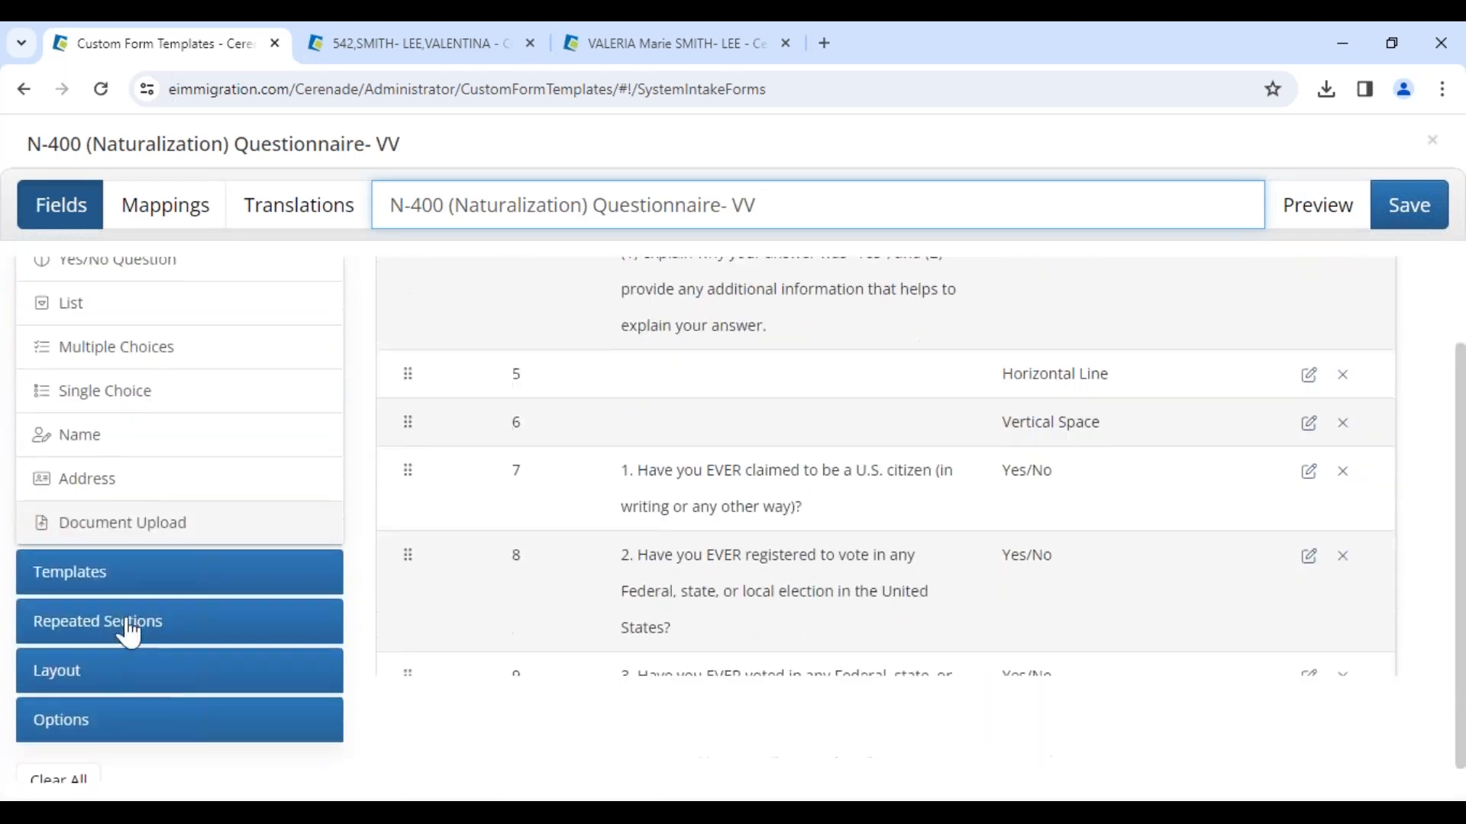
left_click(115, 565)
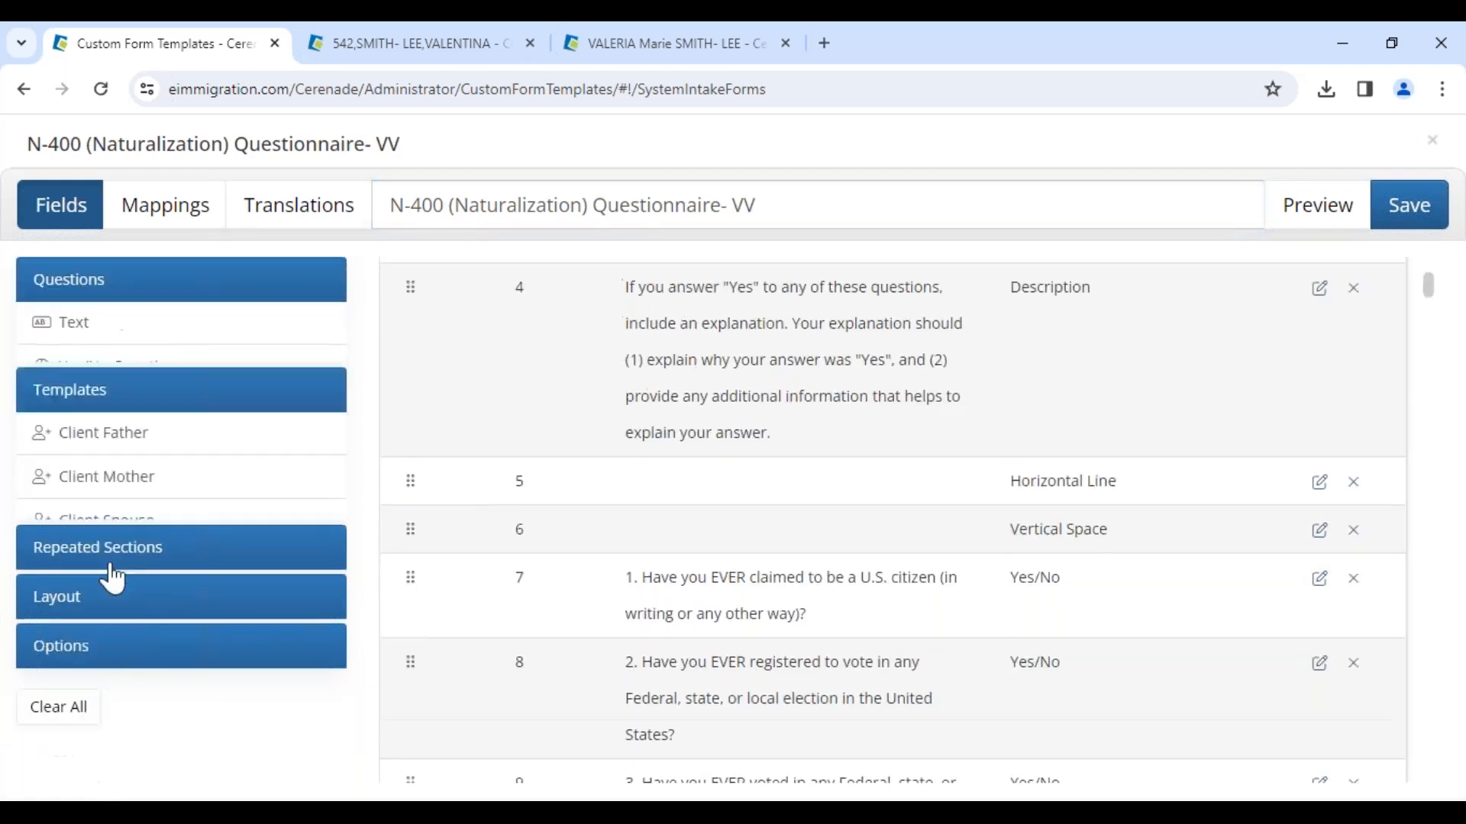
left_click(113, 535)
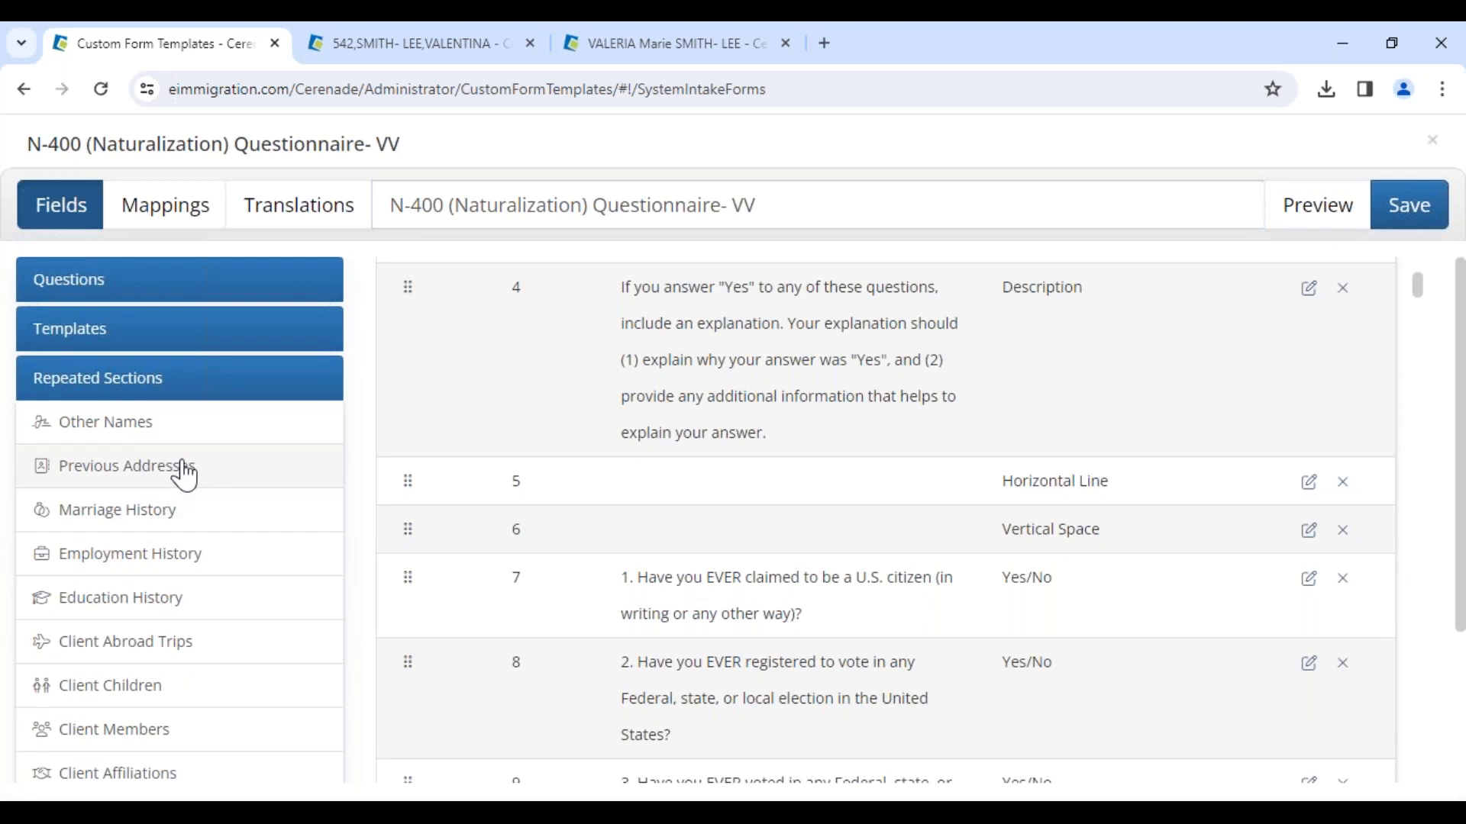
scroll(753, 611, "down", 2)
scroll(733, 625, "down", 3)
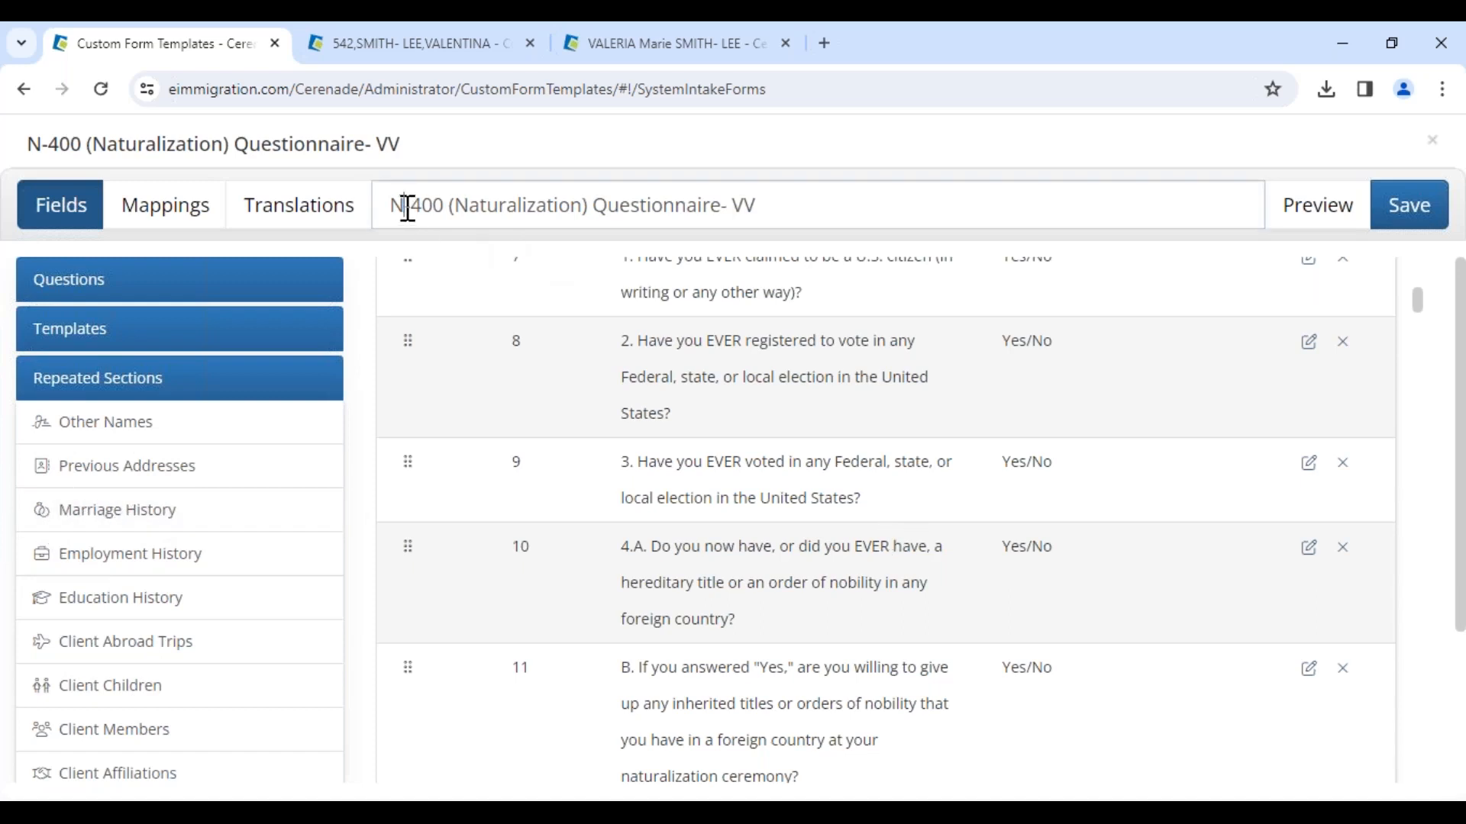
Step: Add the Other Names, Previous Addresses, Marriage History and Employment History repeated sections to the end of the form
left_click_drag(408, 206, 850, 216)
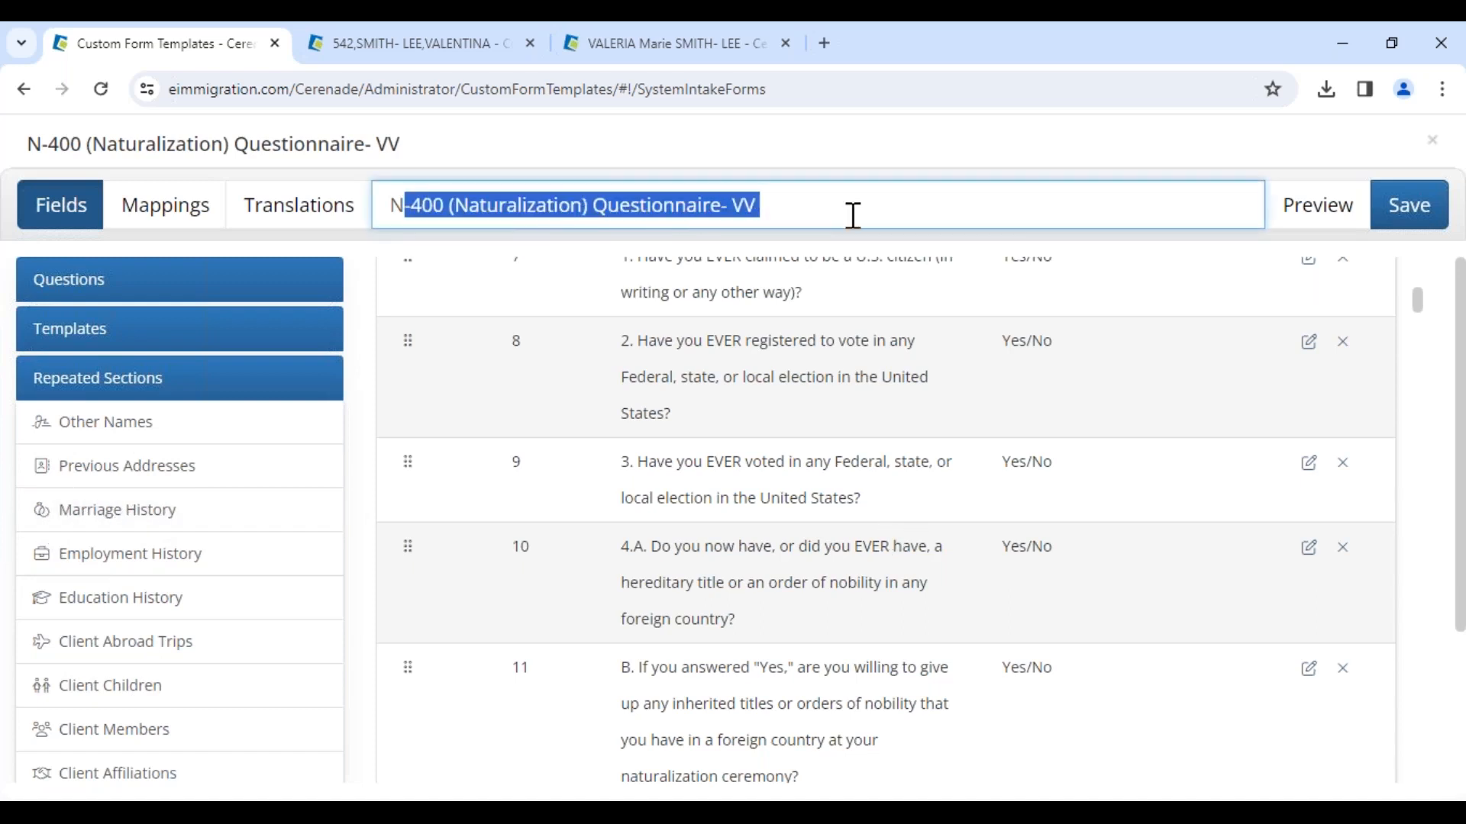
left_click(120, 433)
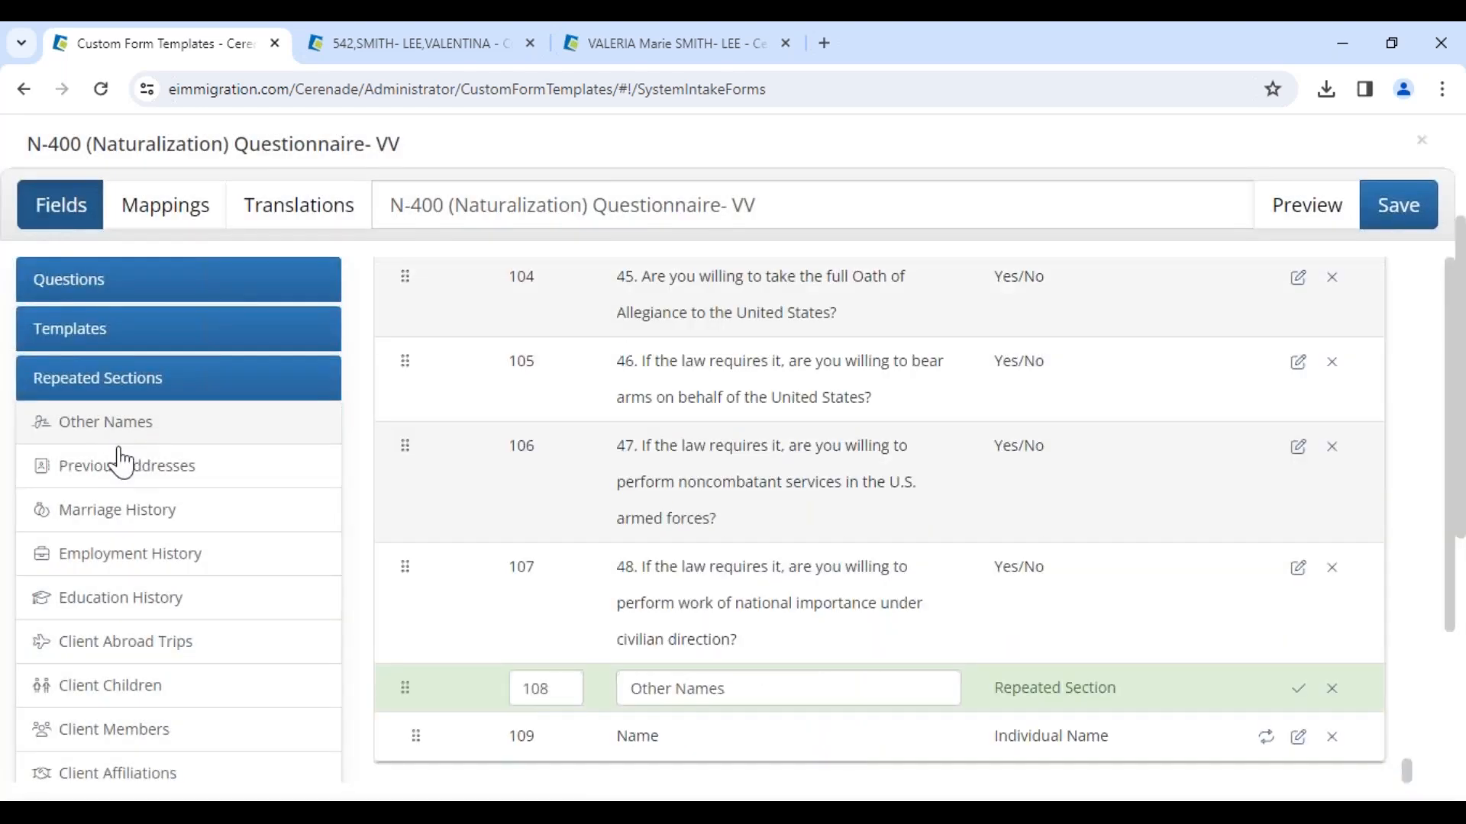
left_click(122, 469)
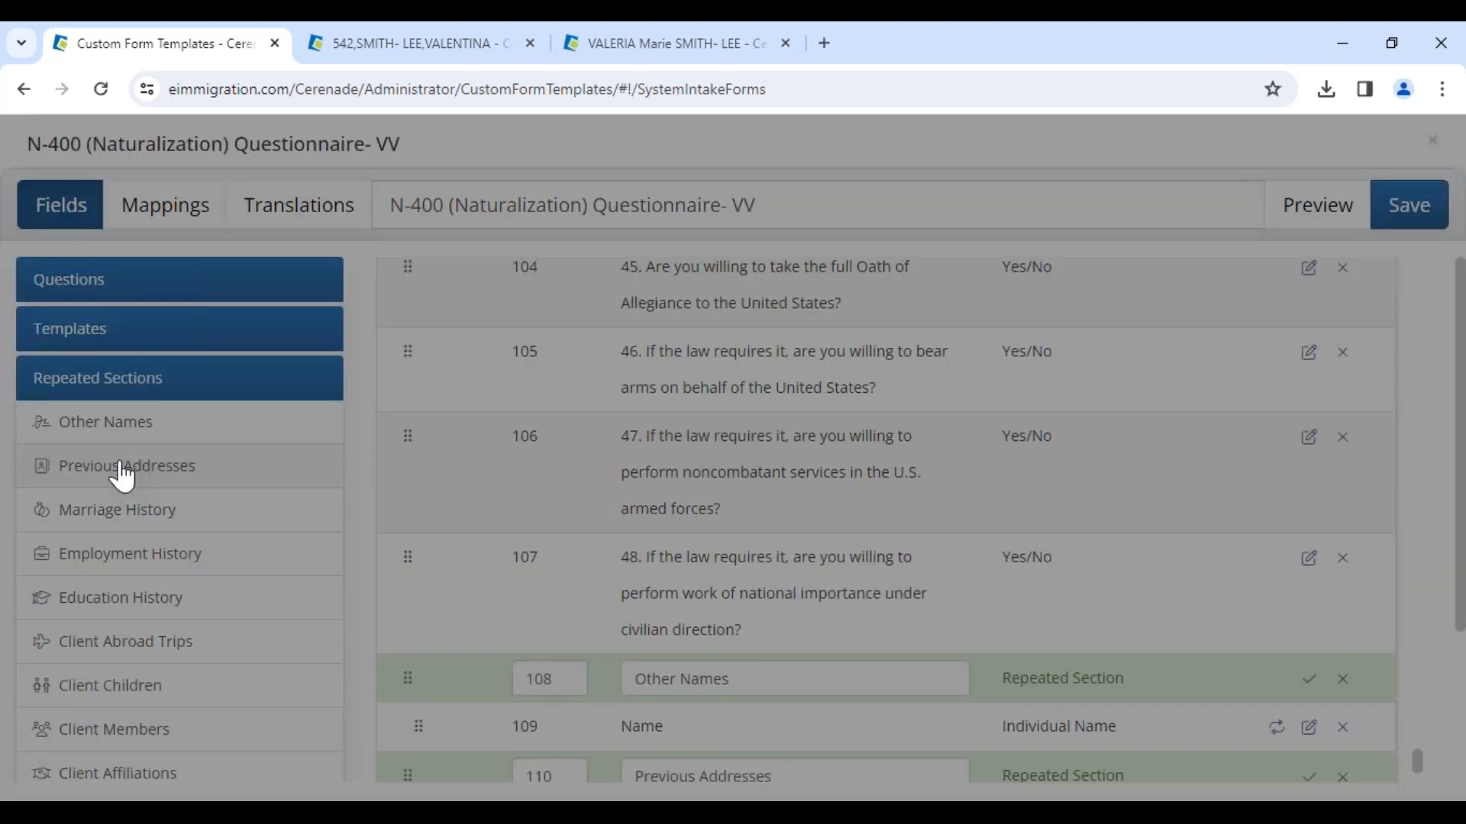
left_click(124, 512)
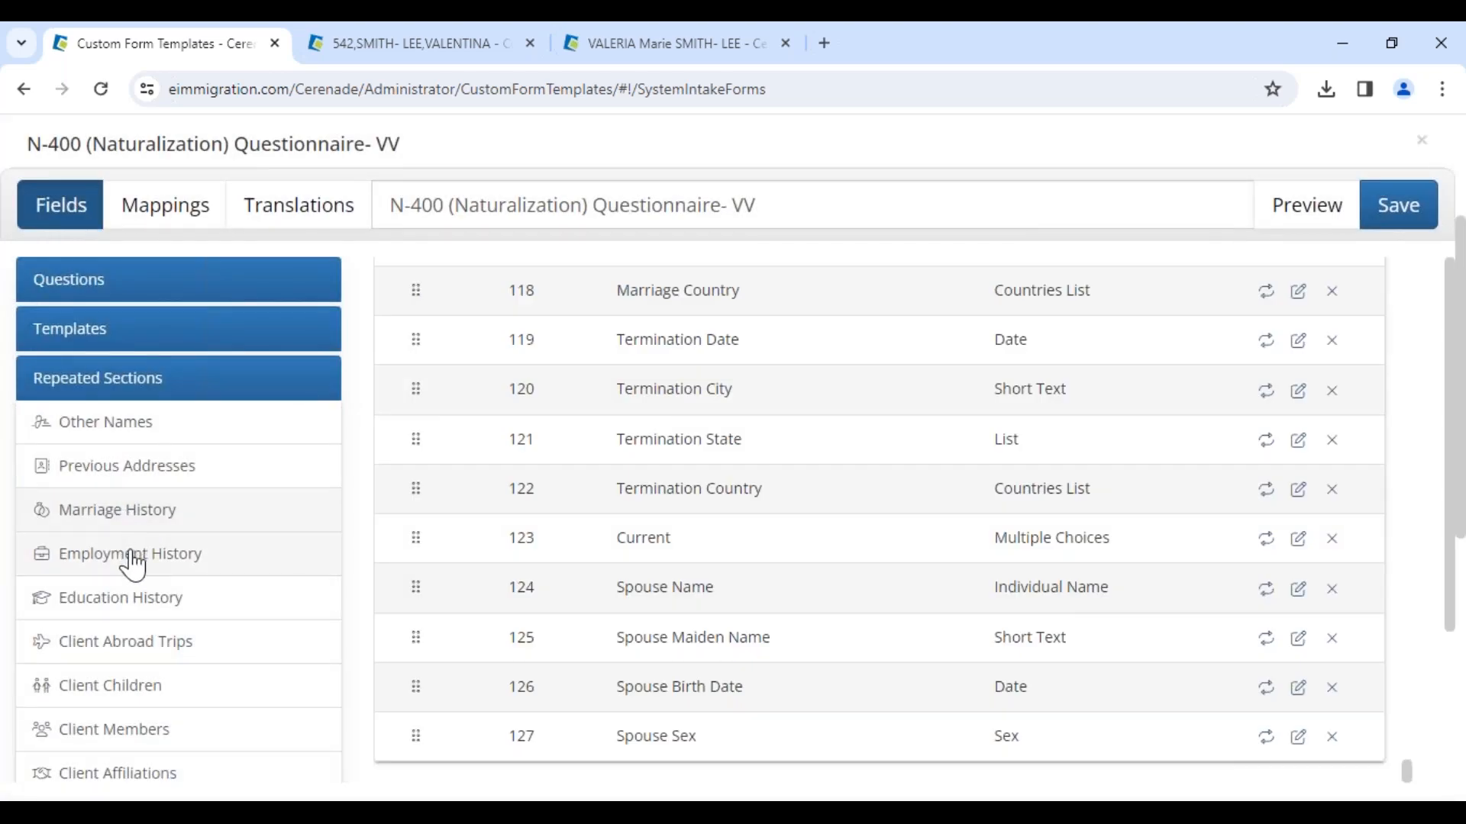
left_click(136, 564)
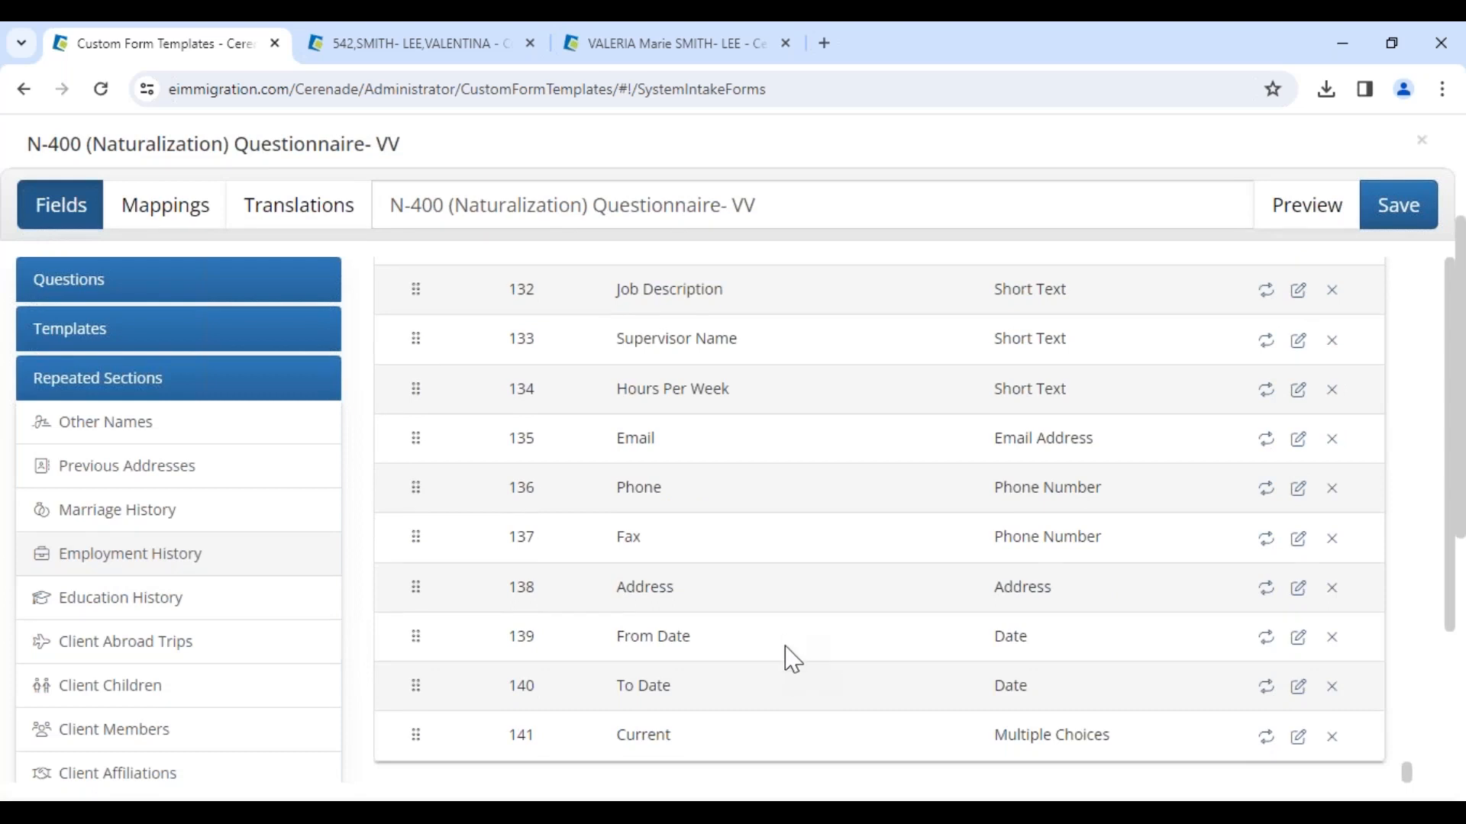
Step: Rename the Employment History section header to Employment History- We only need the last 5 years
scroll(794, 671, "up", 5)
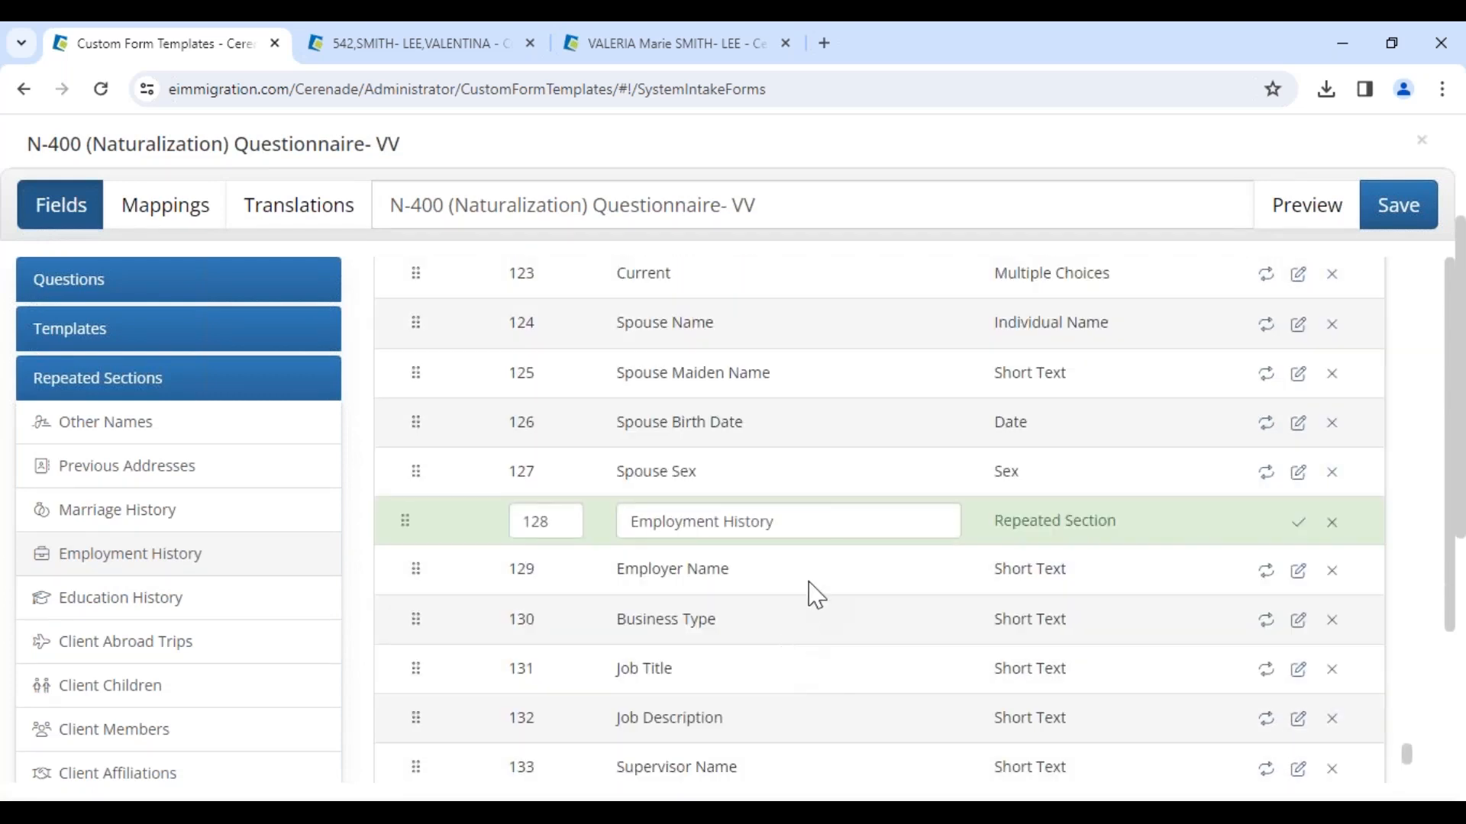
left_click_drag(820, 528, 599, 549)
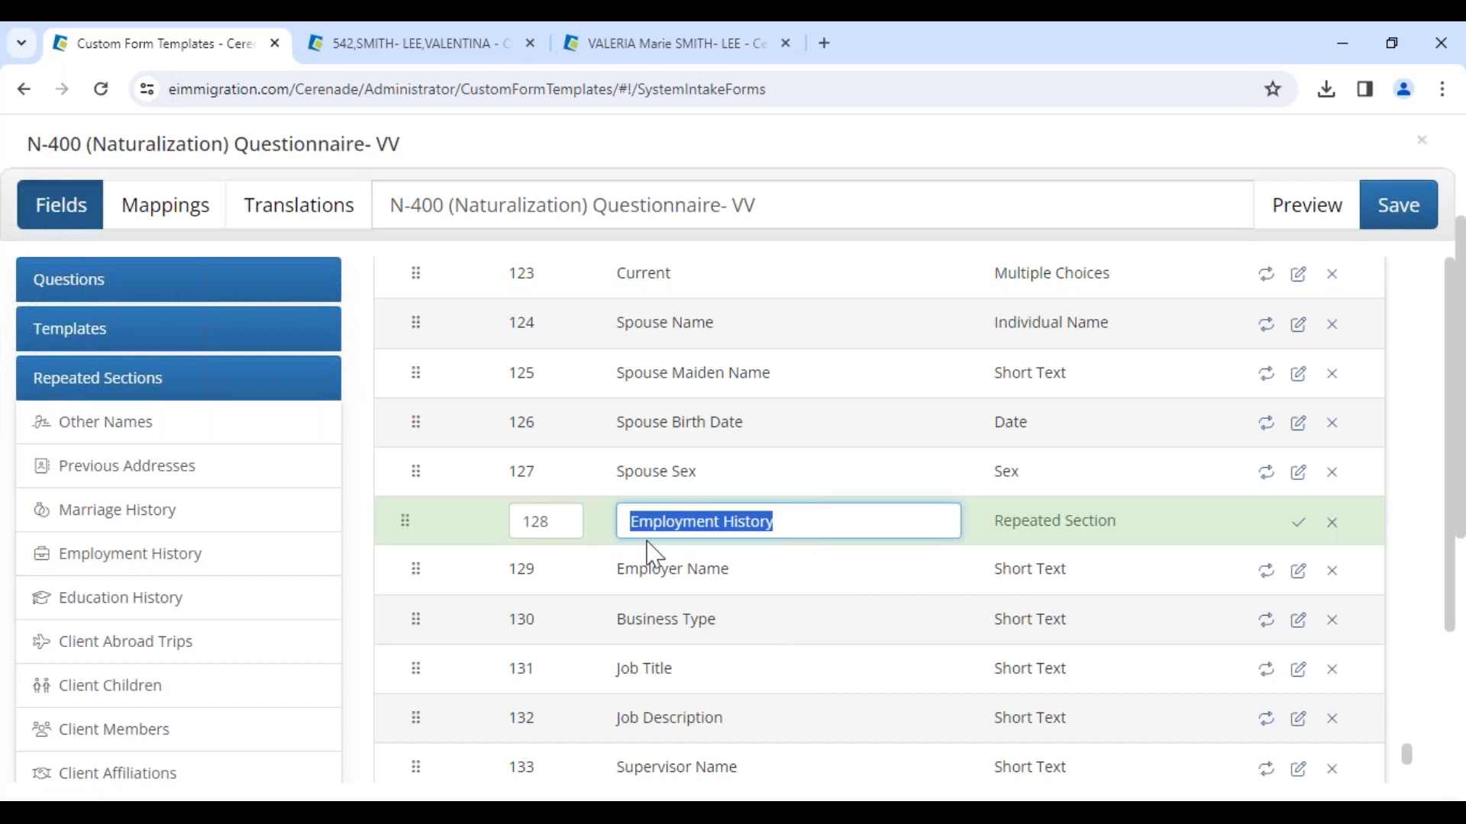
left_click(835, 521)
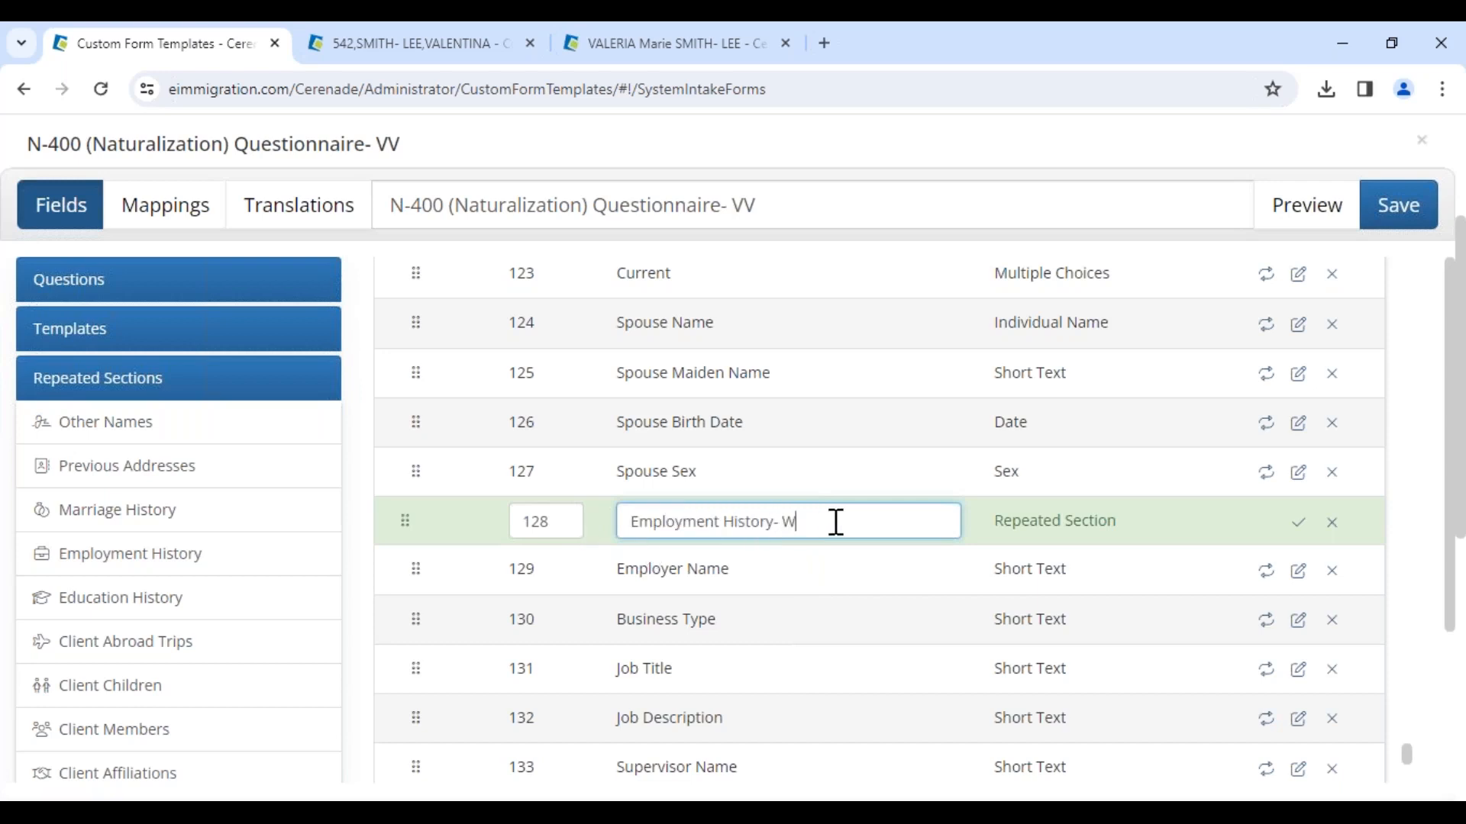
type("- We only need the last 5 years")
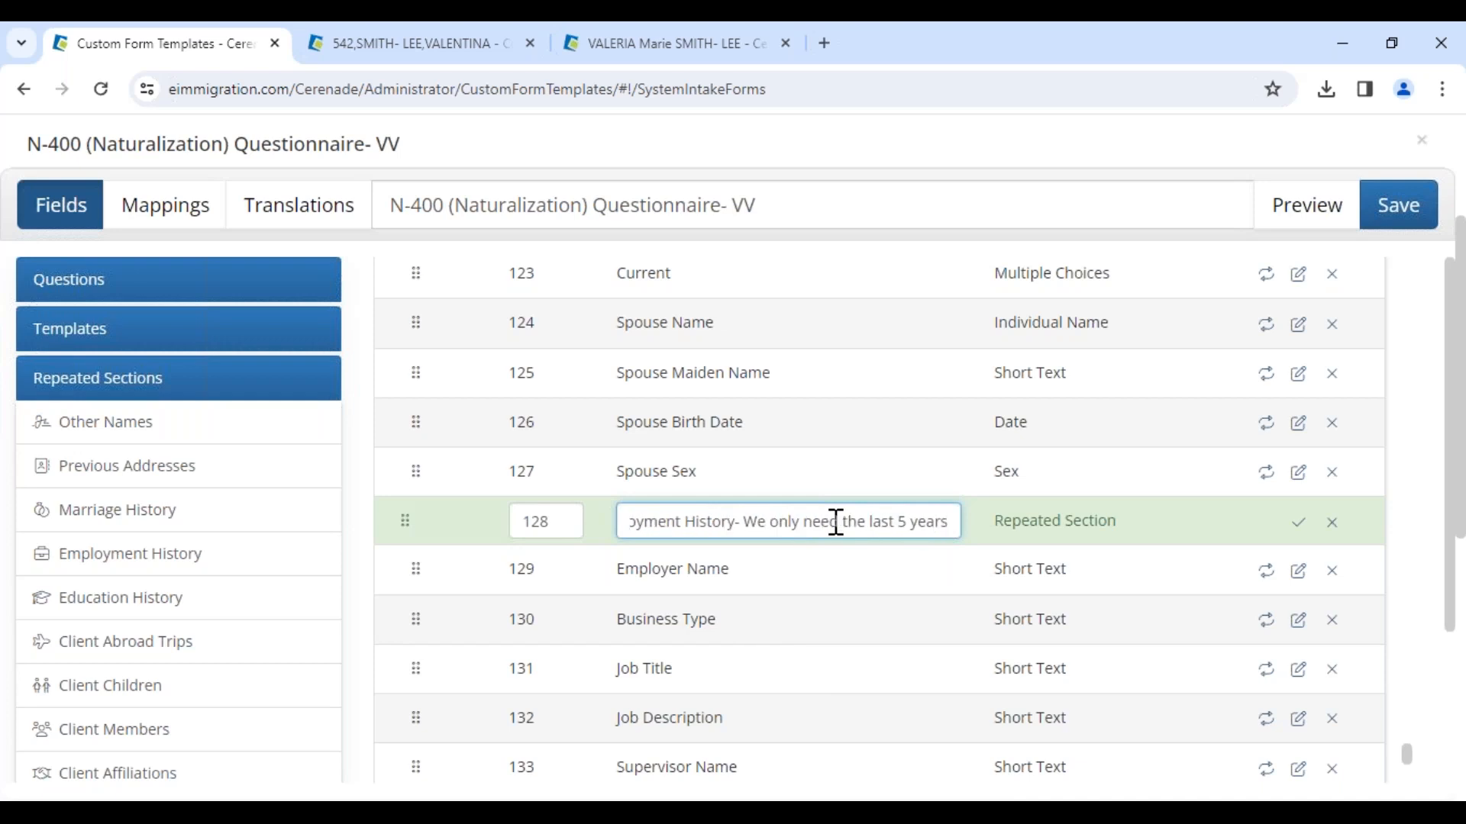
Step: Delete the Fax field from the Employment History repeated section
scroll(809, 565, "down", 3)
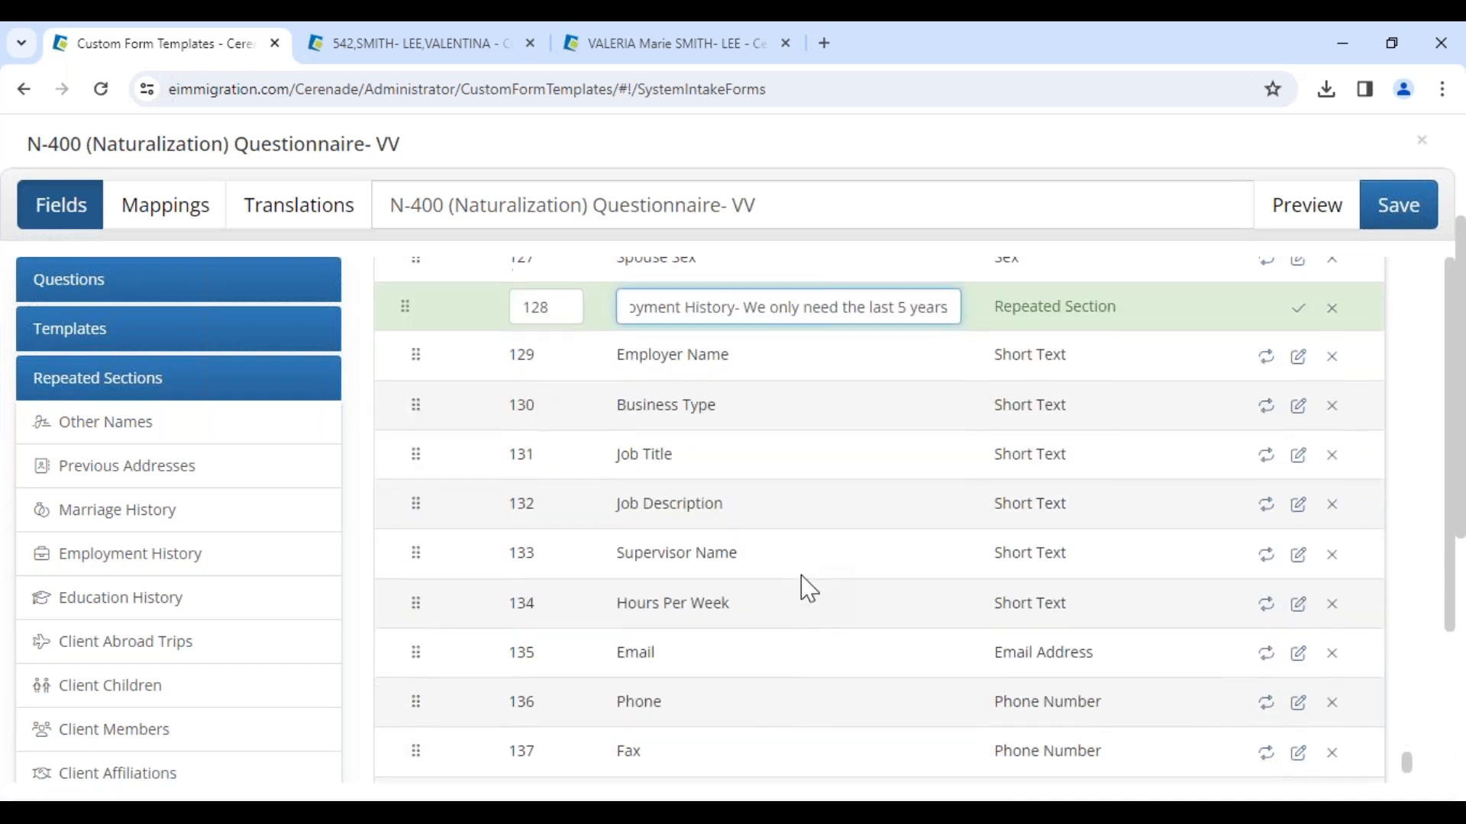
scroll(782, 626, "down", 3)
double_click(610, 537)
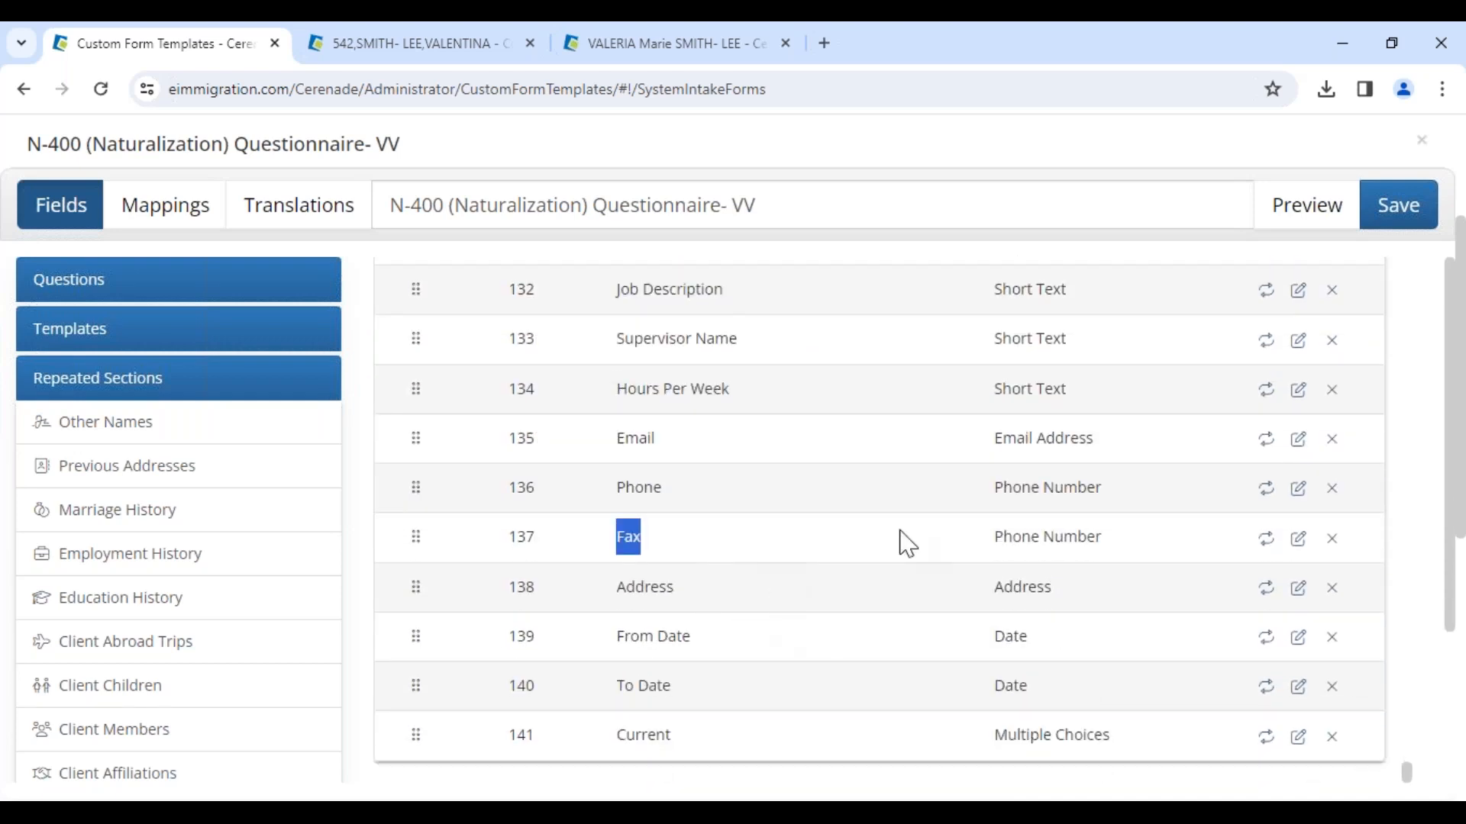
left_click(1332, 539)
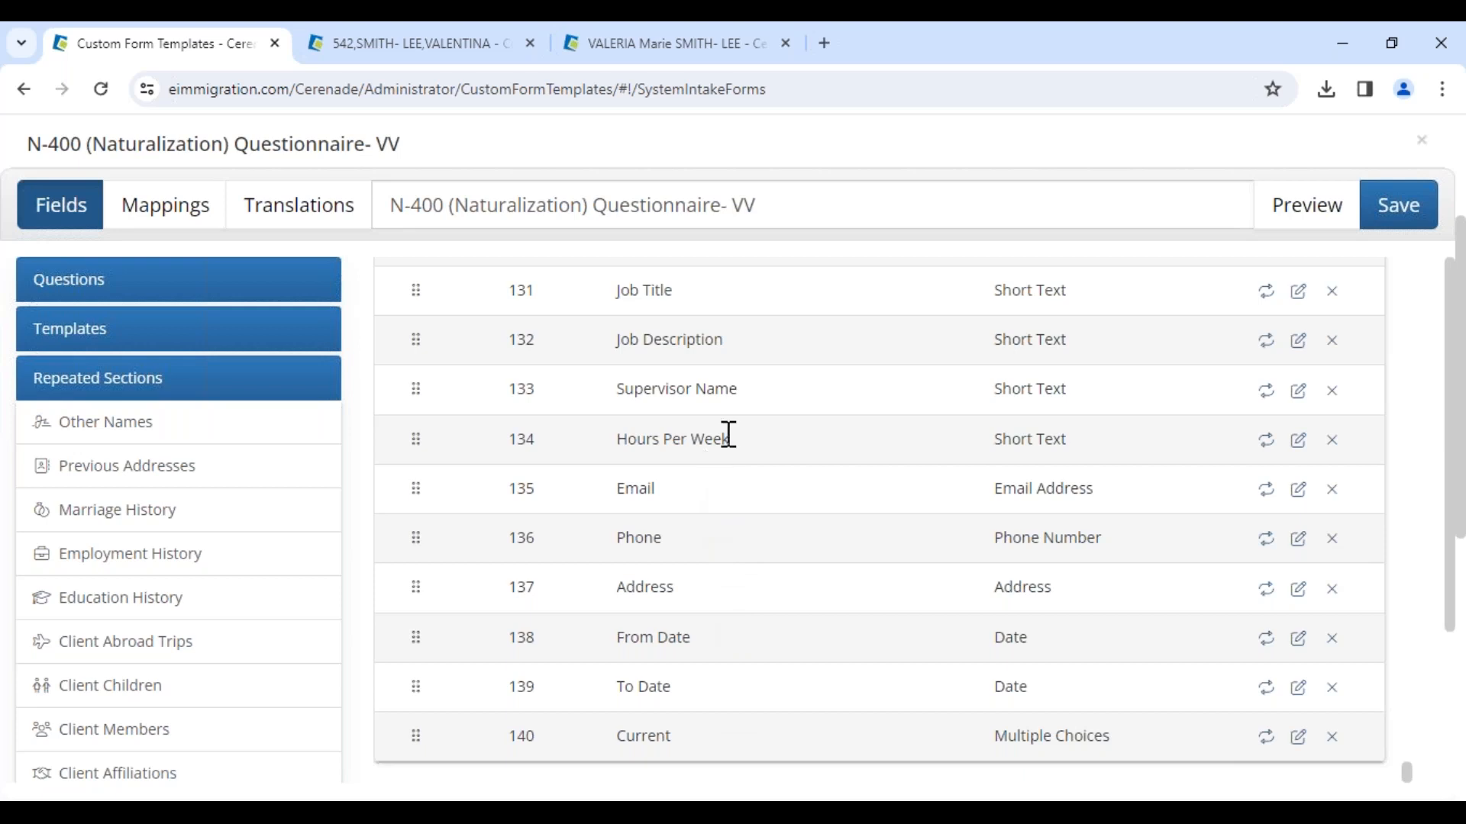
left_click_drag(738, 391, 580, 390)
left_click(767, 416)
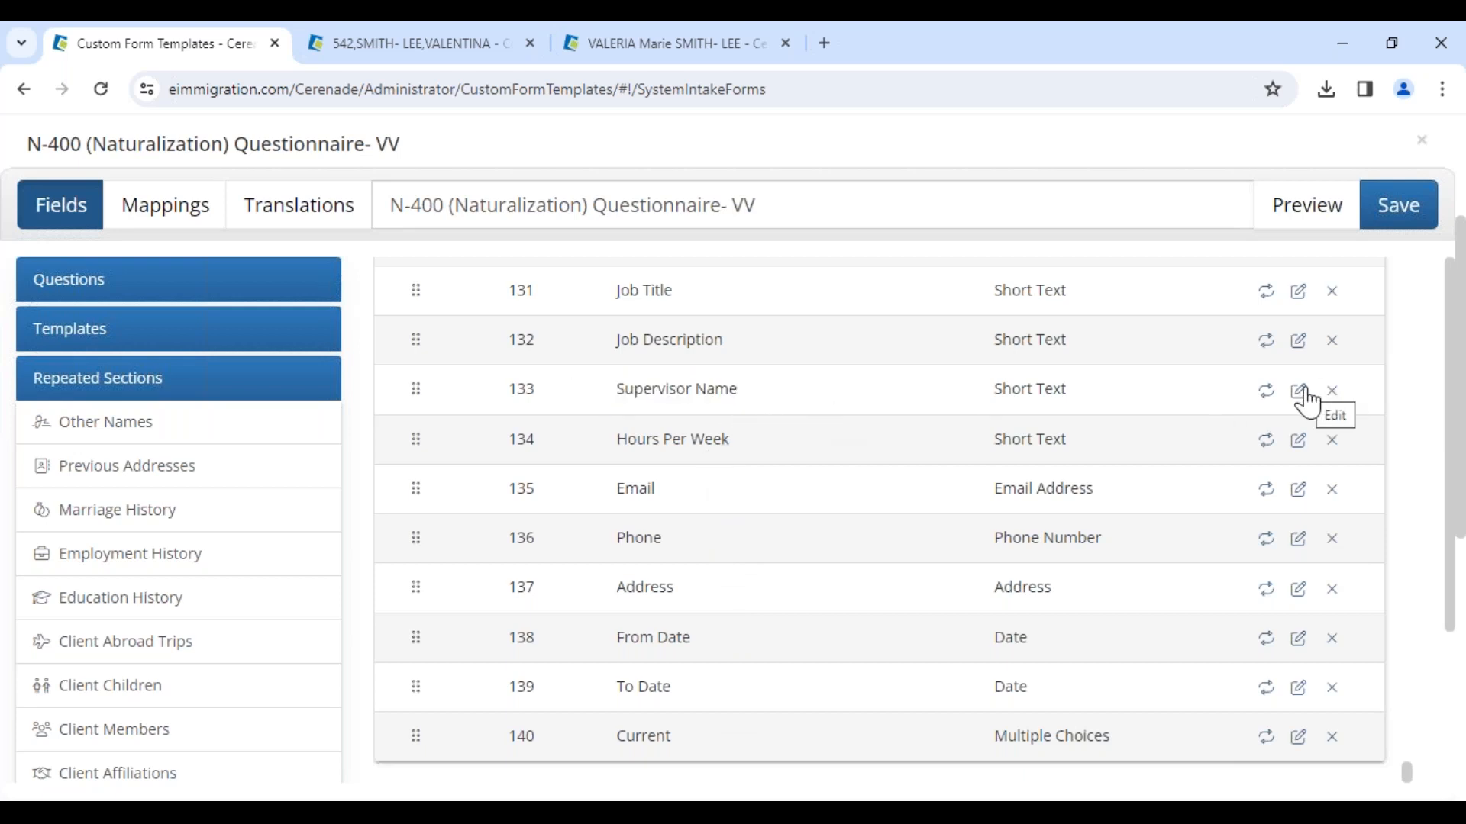
mouse_move(419, 405)
left_mouse_down()
mouse_move(415, 422)
mouse_move(411, 408)
left_mouse_up()
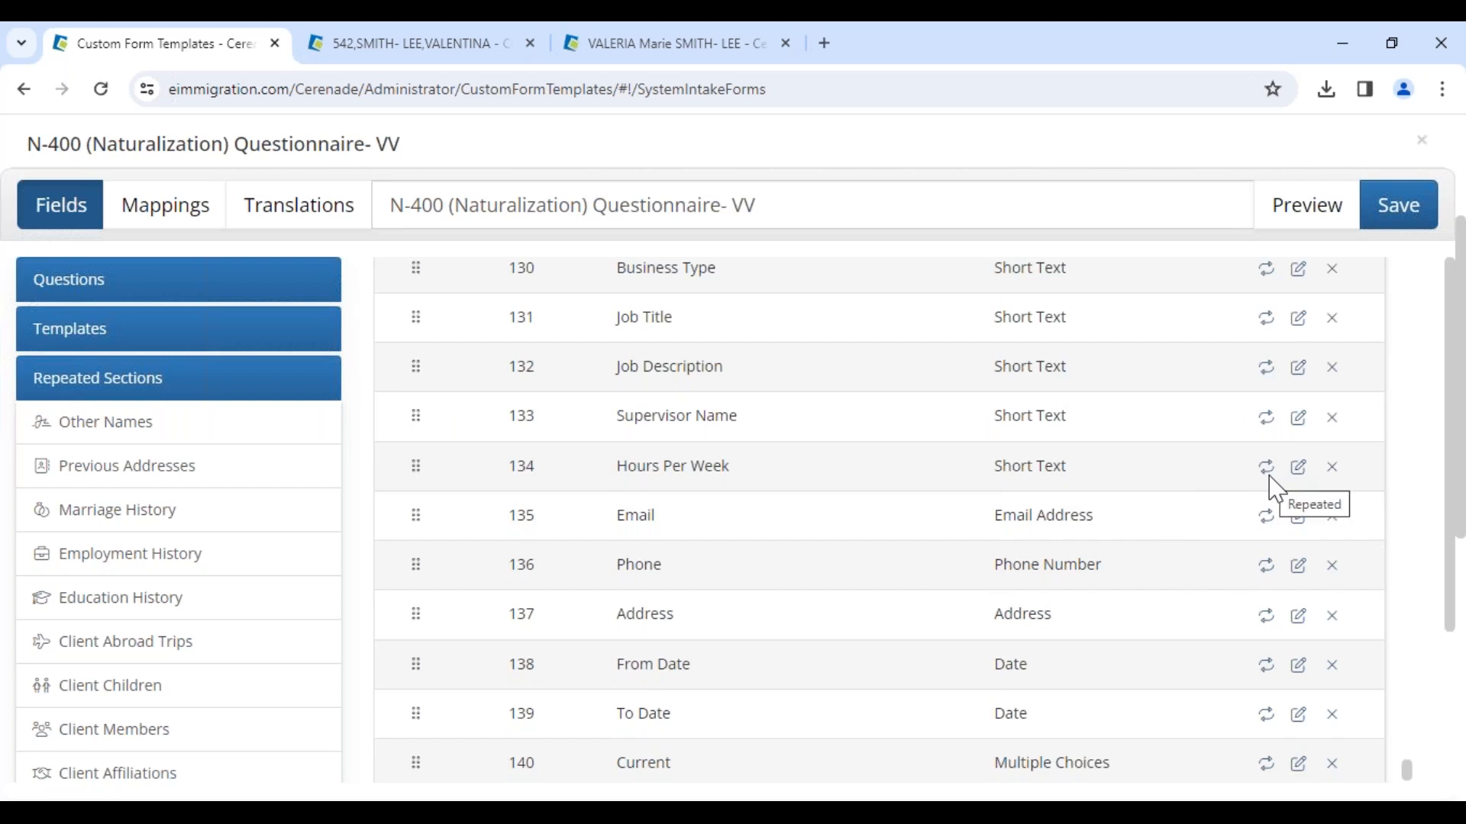
Step: Add a Submit Button layout element at the end of the form and confirm it
left_click(84, 290)
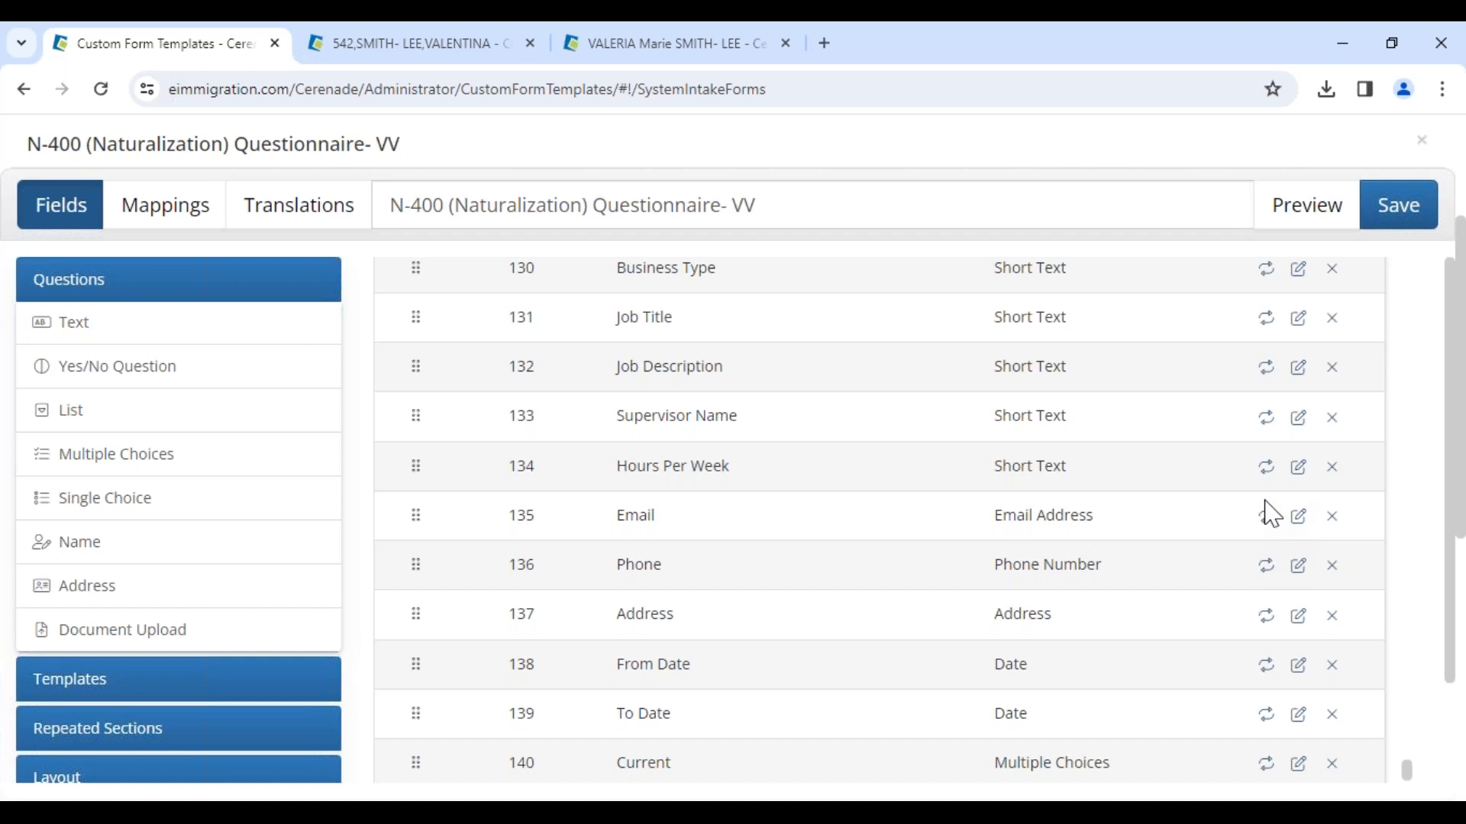
scroll(1250, 603, "down", 1)
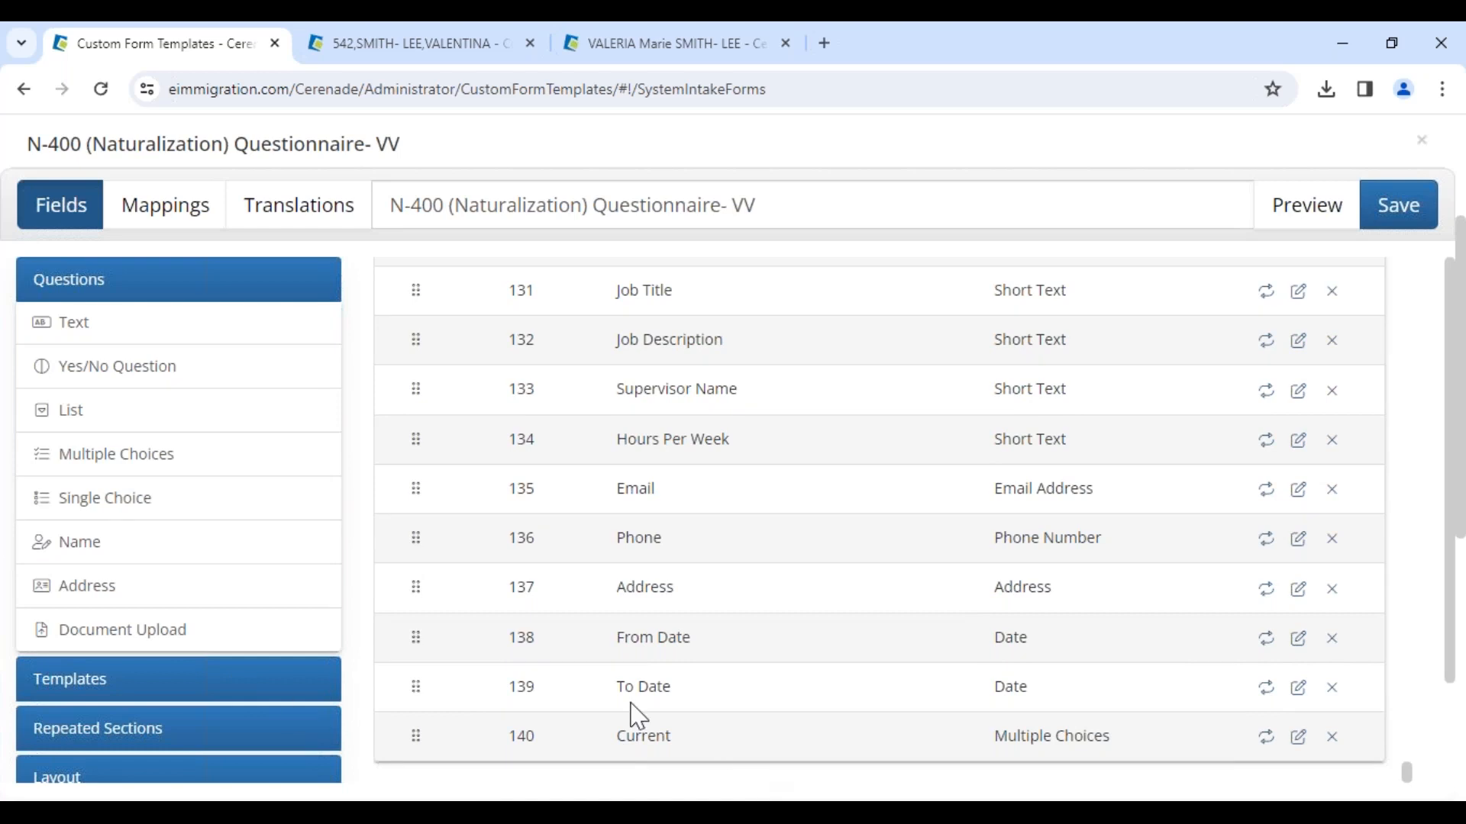
scroll(144, 700, "down", 3)
left_click(124, 672)
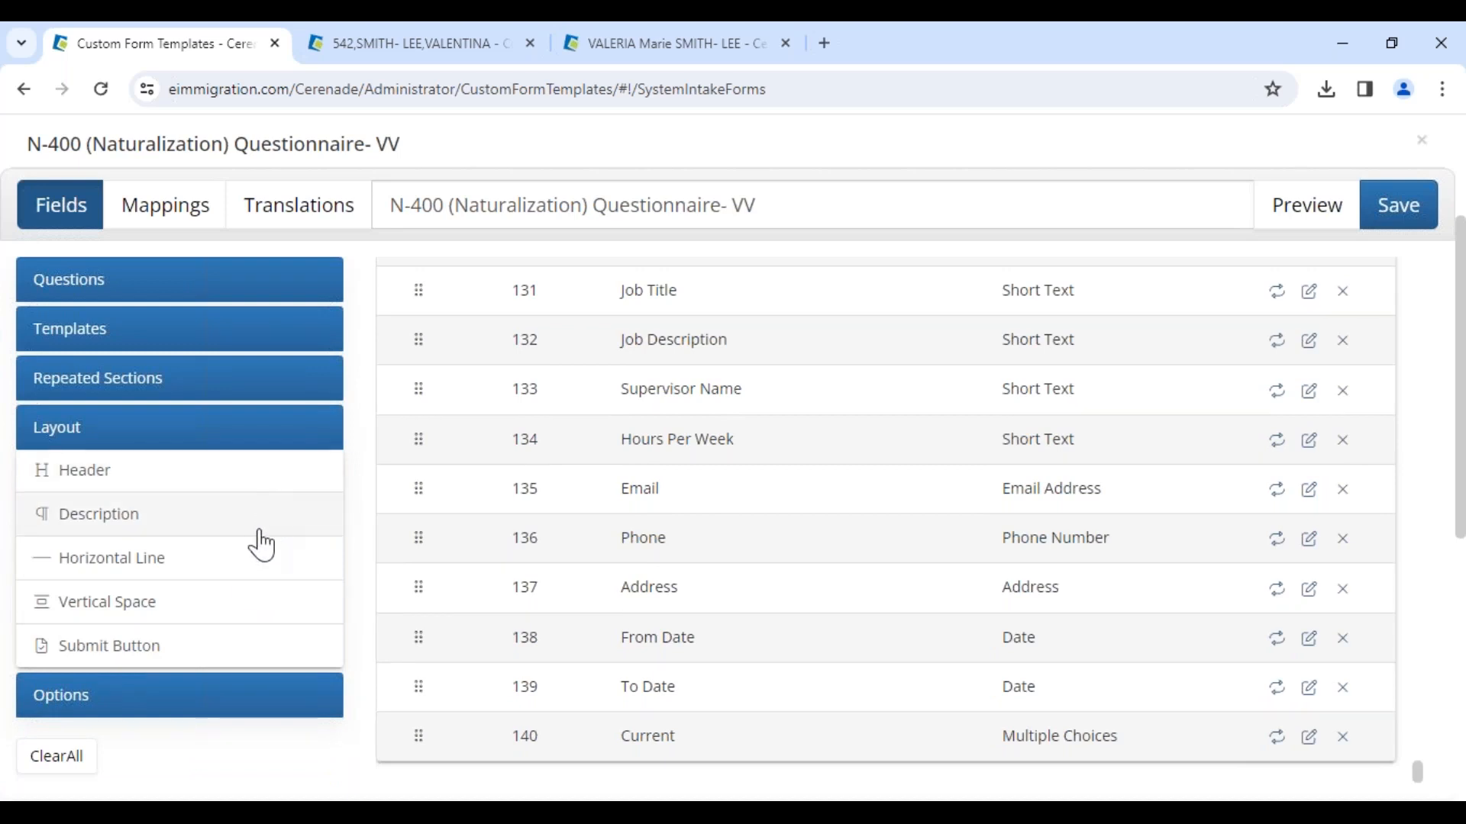
left_click(158, 664)
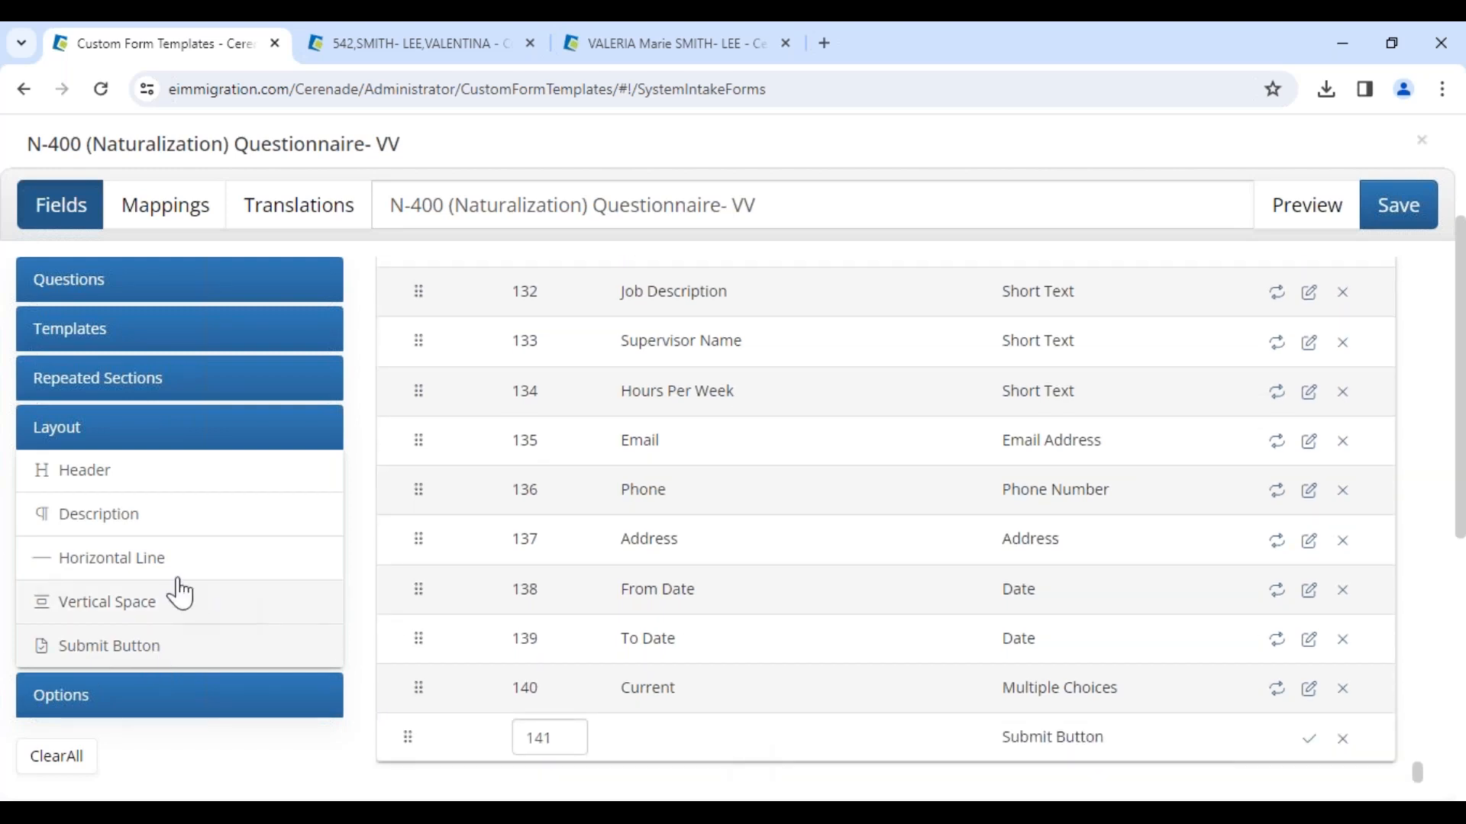
left_click_drag(1104, 737, 1012, 763)
left_click(1000, 762)
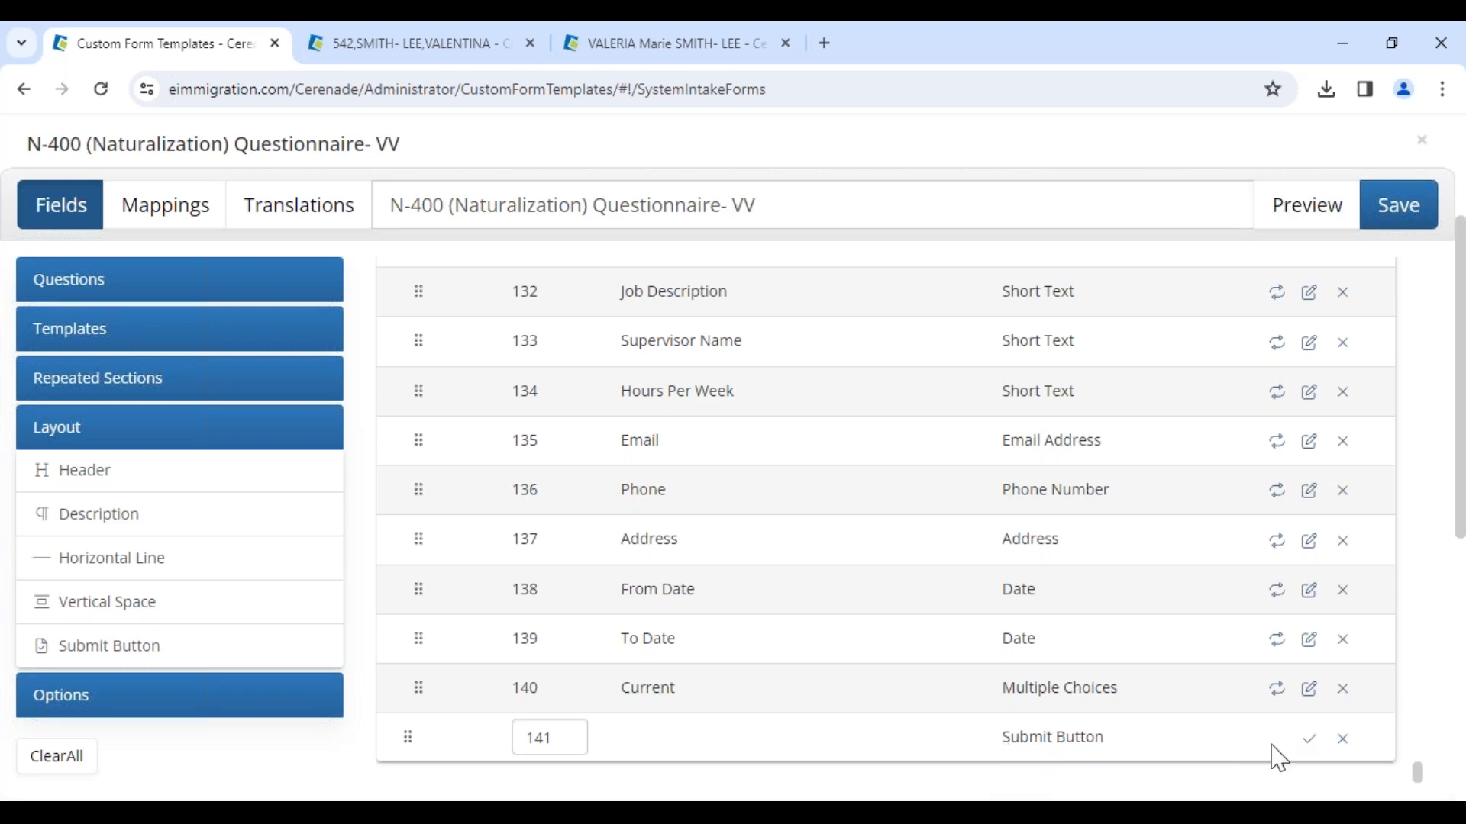
left_click(1308, 739)
Step: Enable the Add Logo option and preview the whole form down to the Submit button
left_click(140, 706)
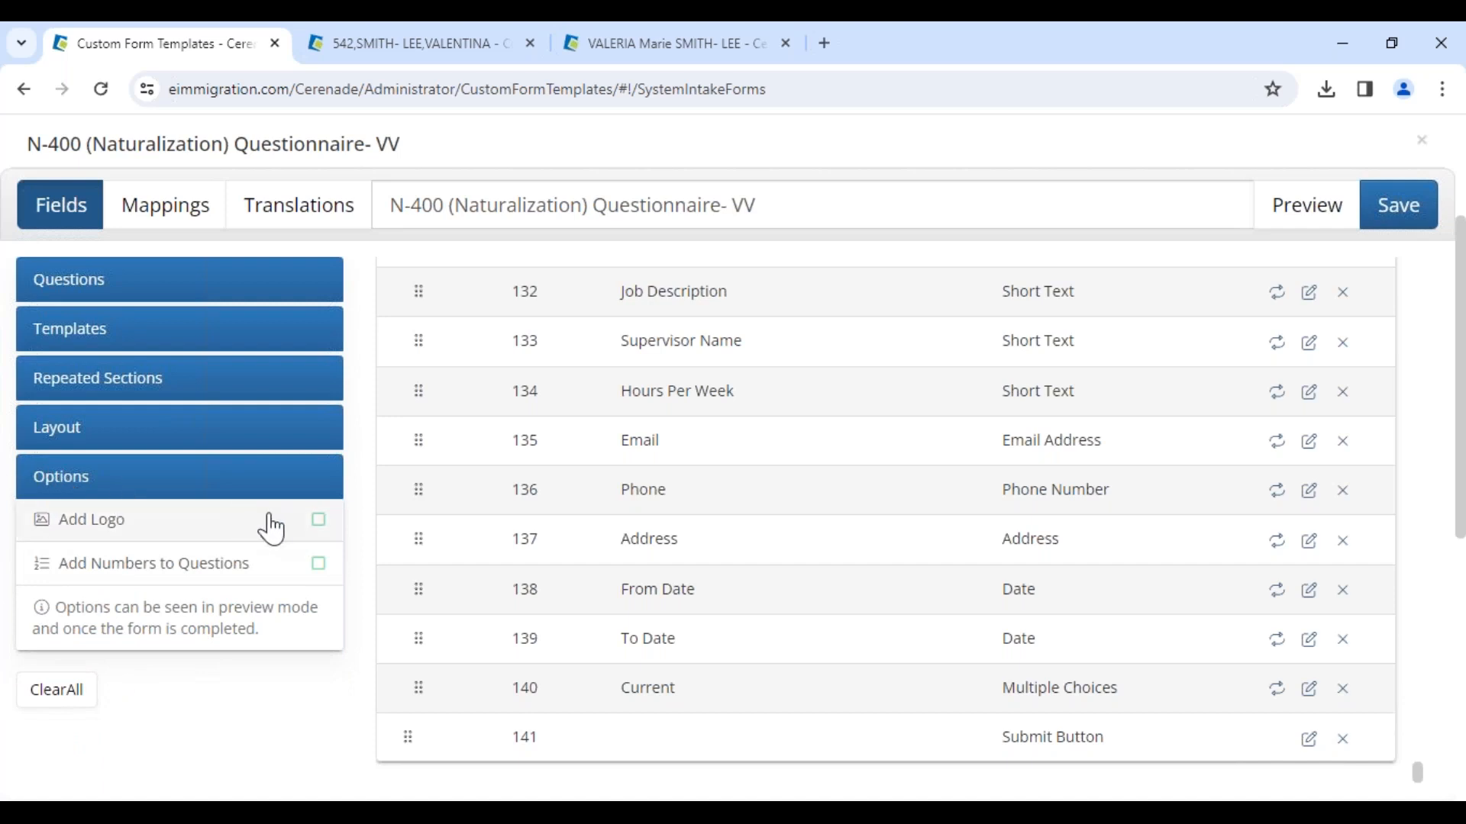
left_click(318, 521)
left_click(1285, 229)
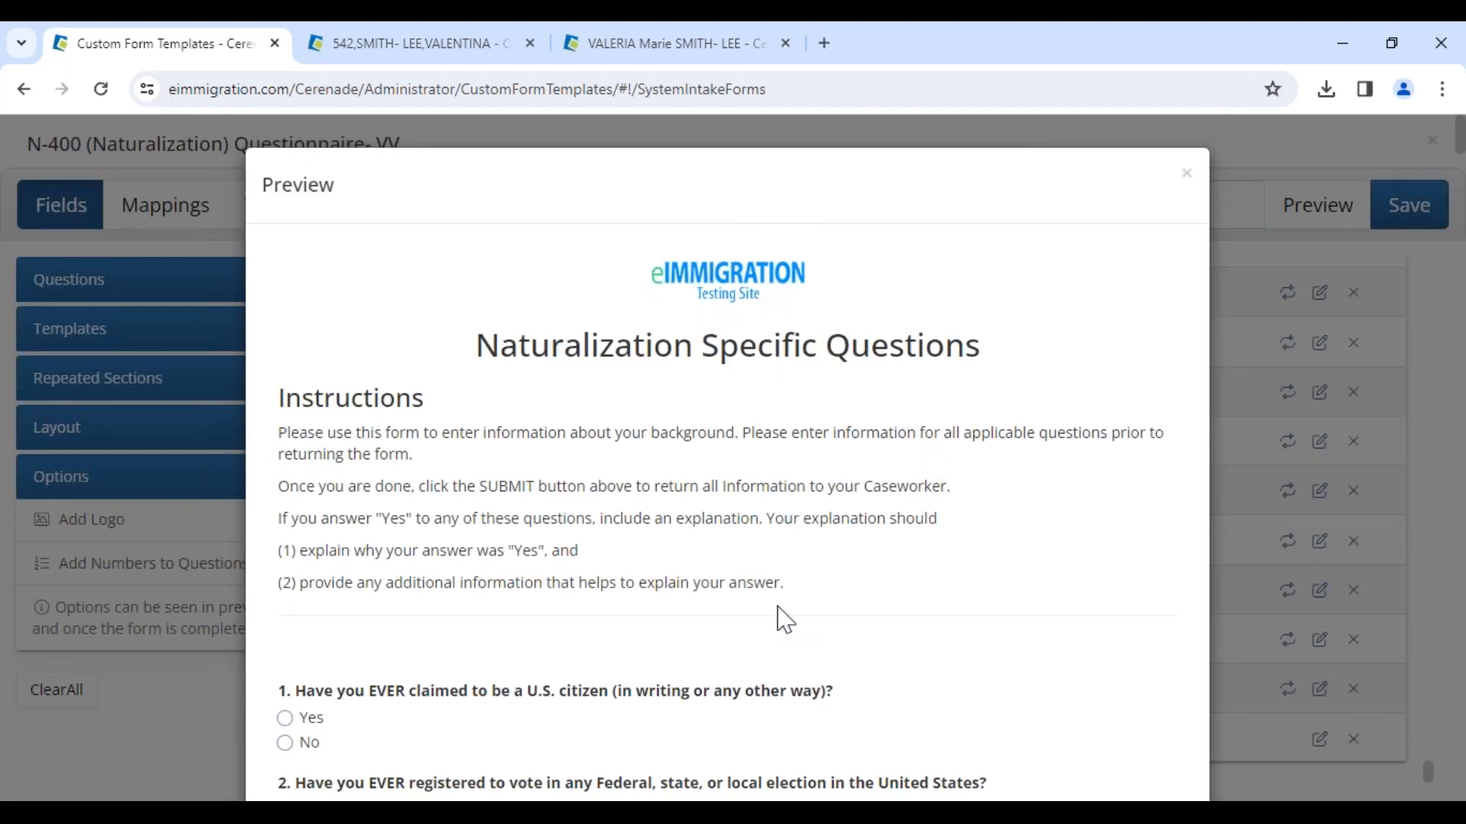
scroll(781, 618, "down", 20)
scroll(727, 458, "down", 20)
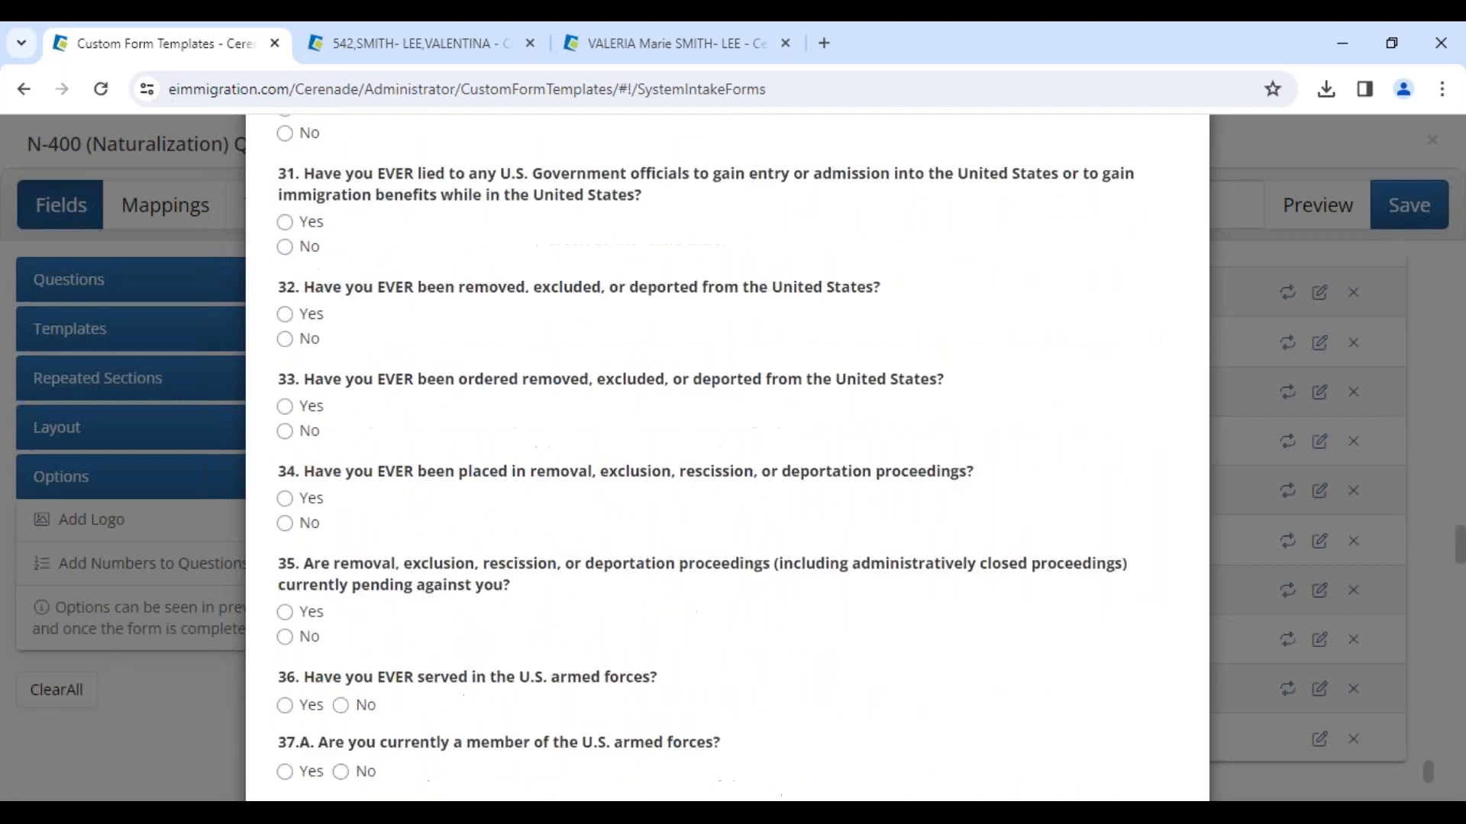
scroll(685, 603, "down", 5)
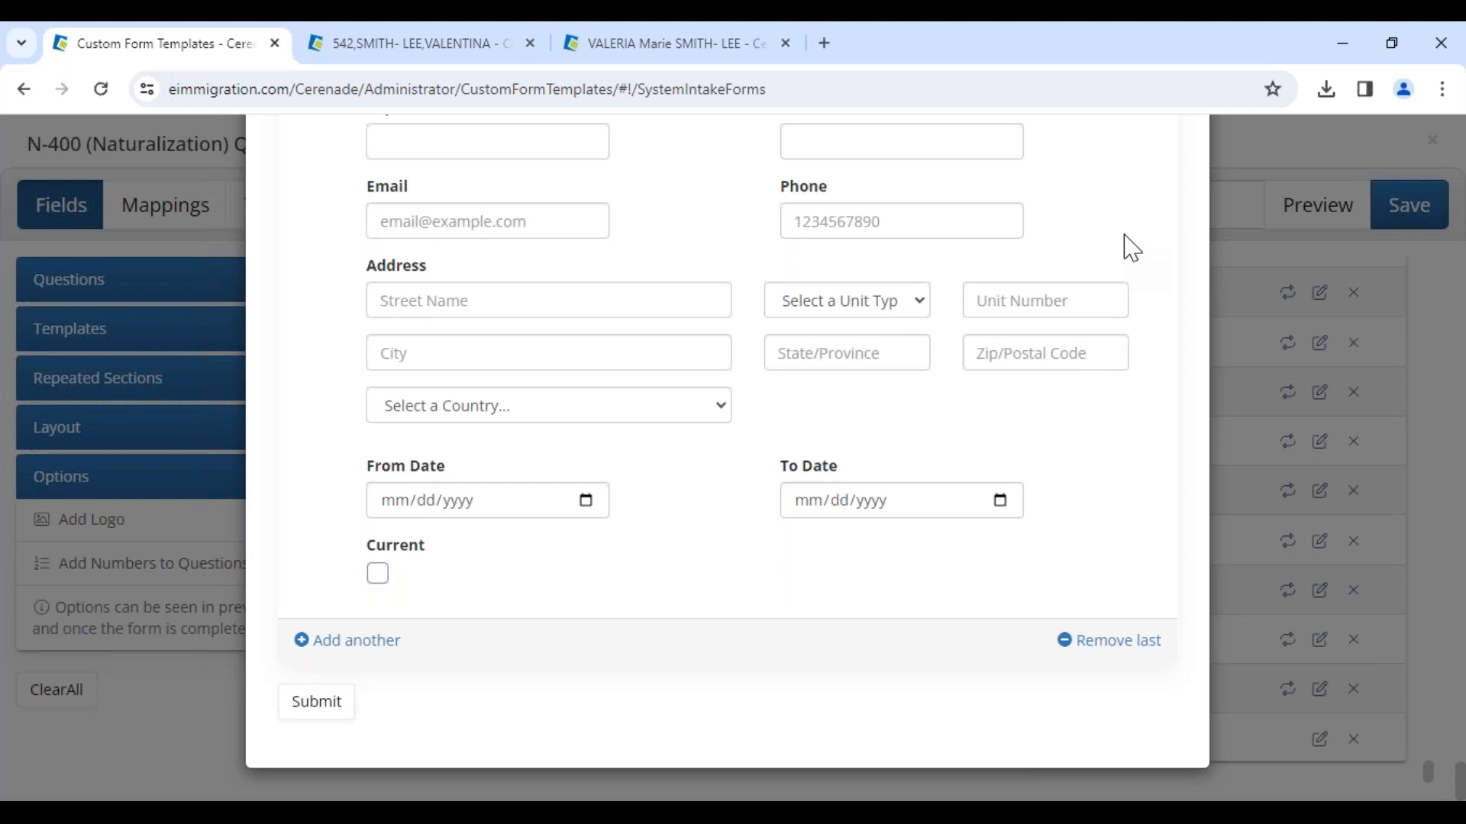
key("Escape")
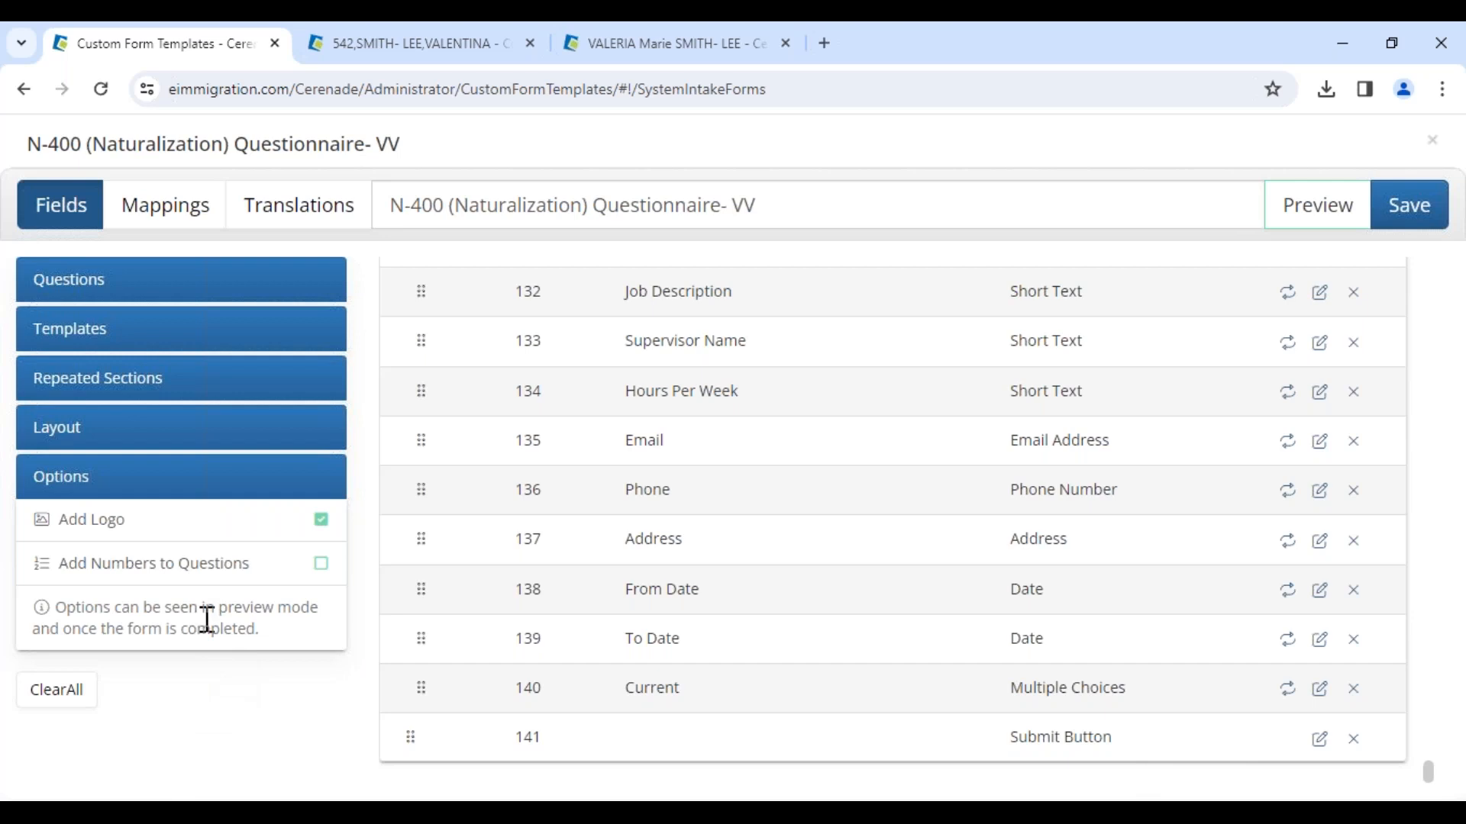
Step: Enable the Add Numbers to Questions option
left_click(322, 565)
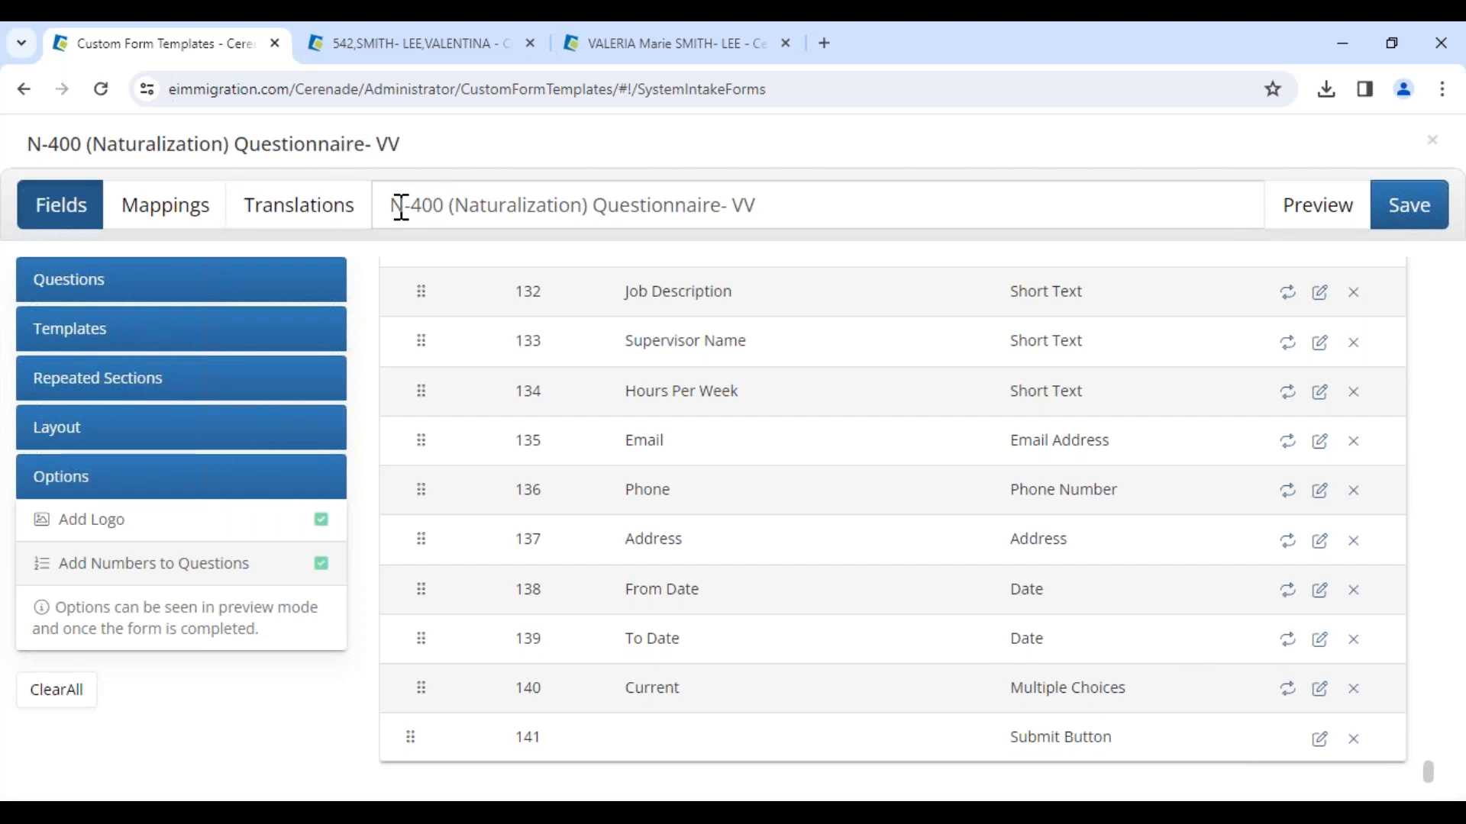
left_click_drag(394, 205, 847, 248)
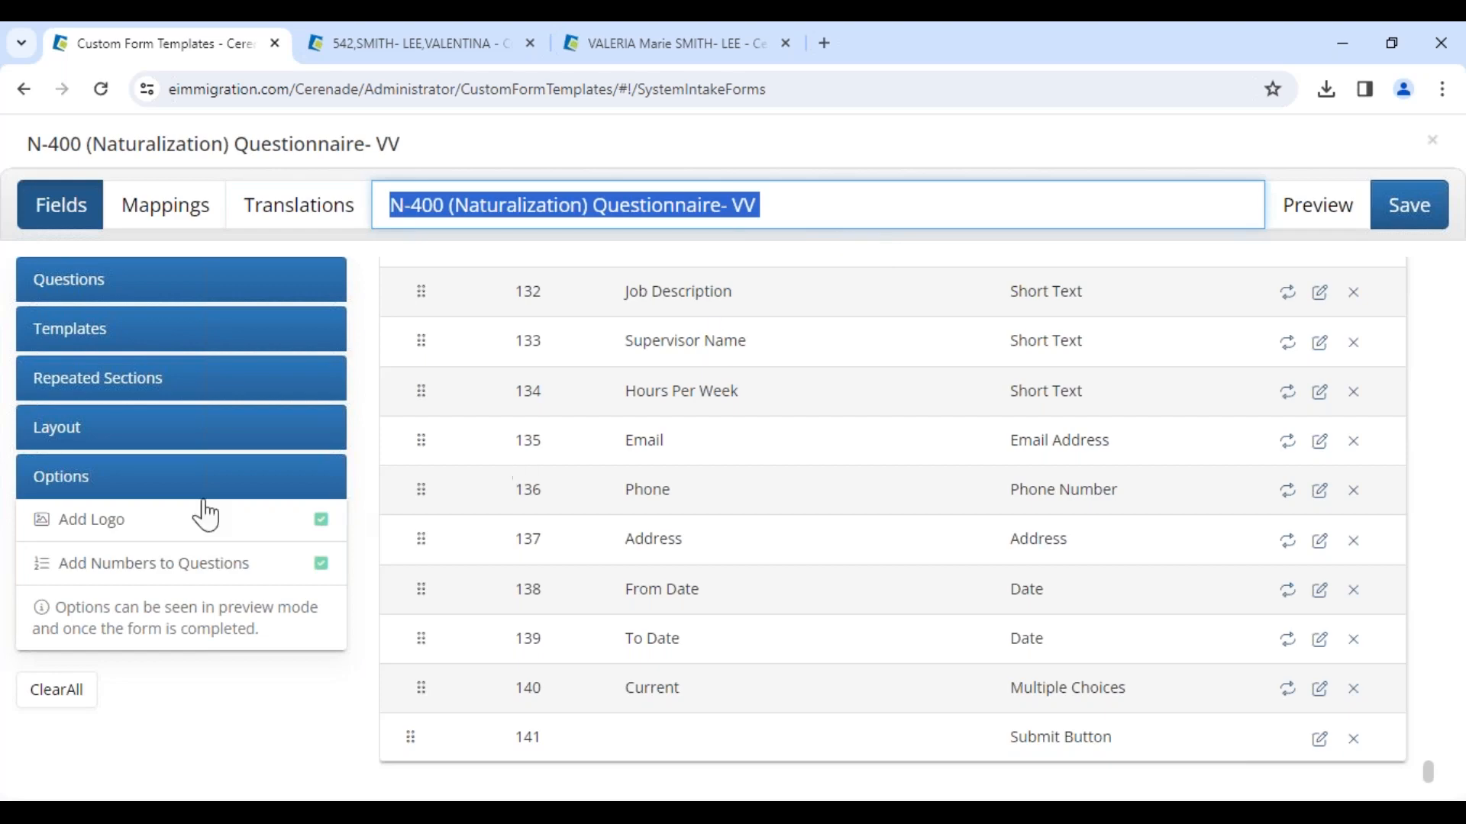
scroll(733, 524, "up", 10)
scroll(733, 524, "up", 10)
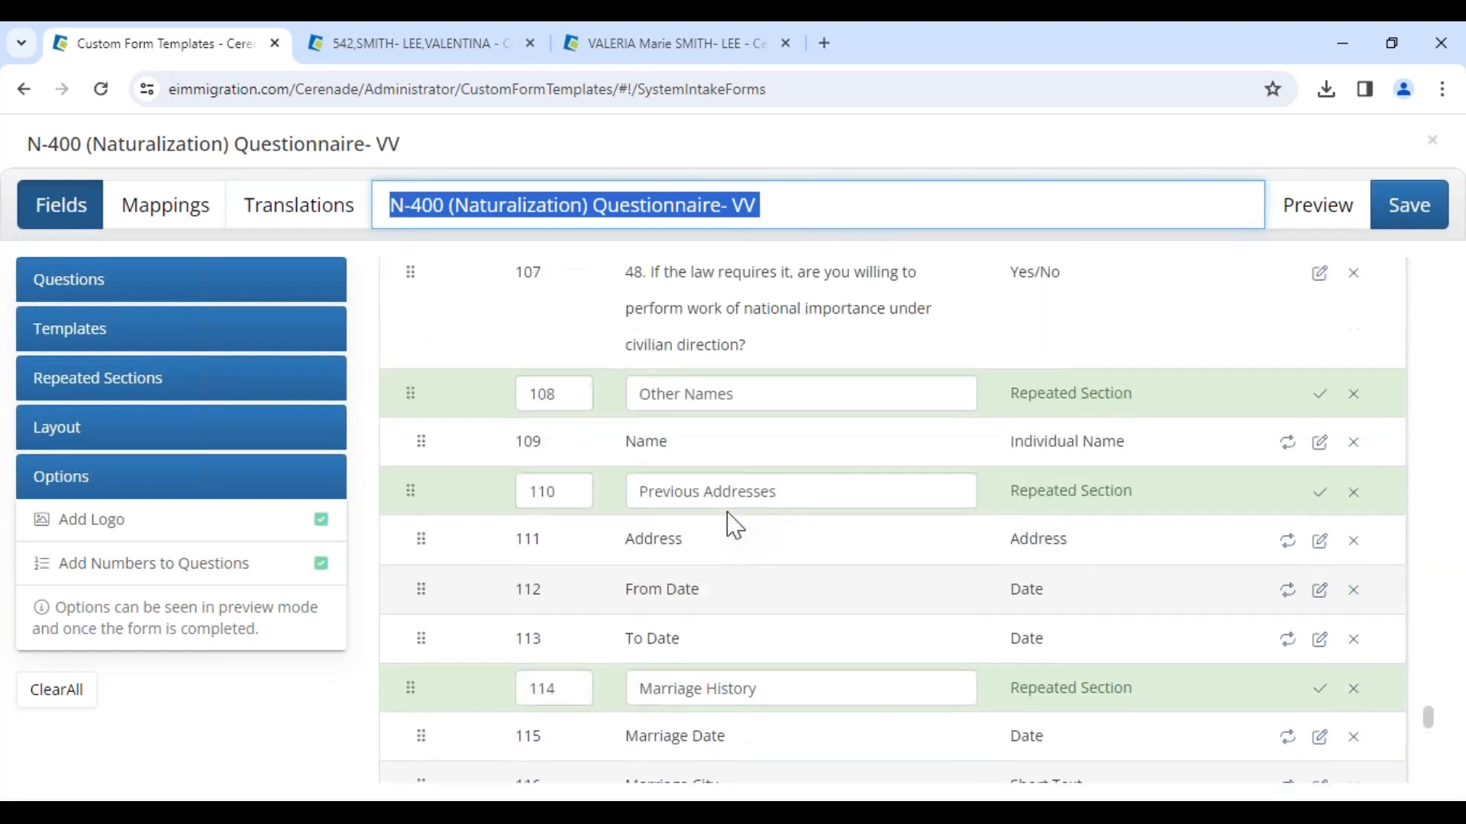
Step: Add a Yes/No question with the text test and set its position number to 5
left_click(122, 282)
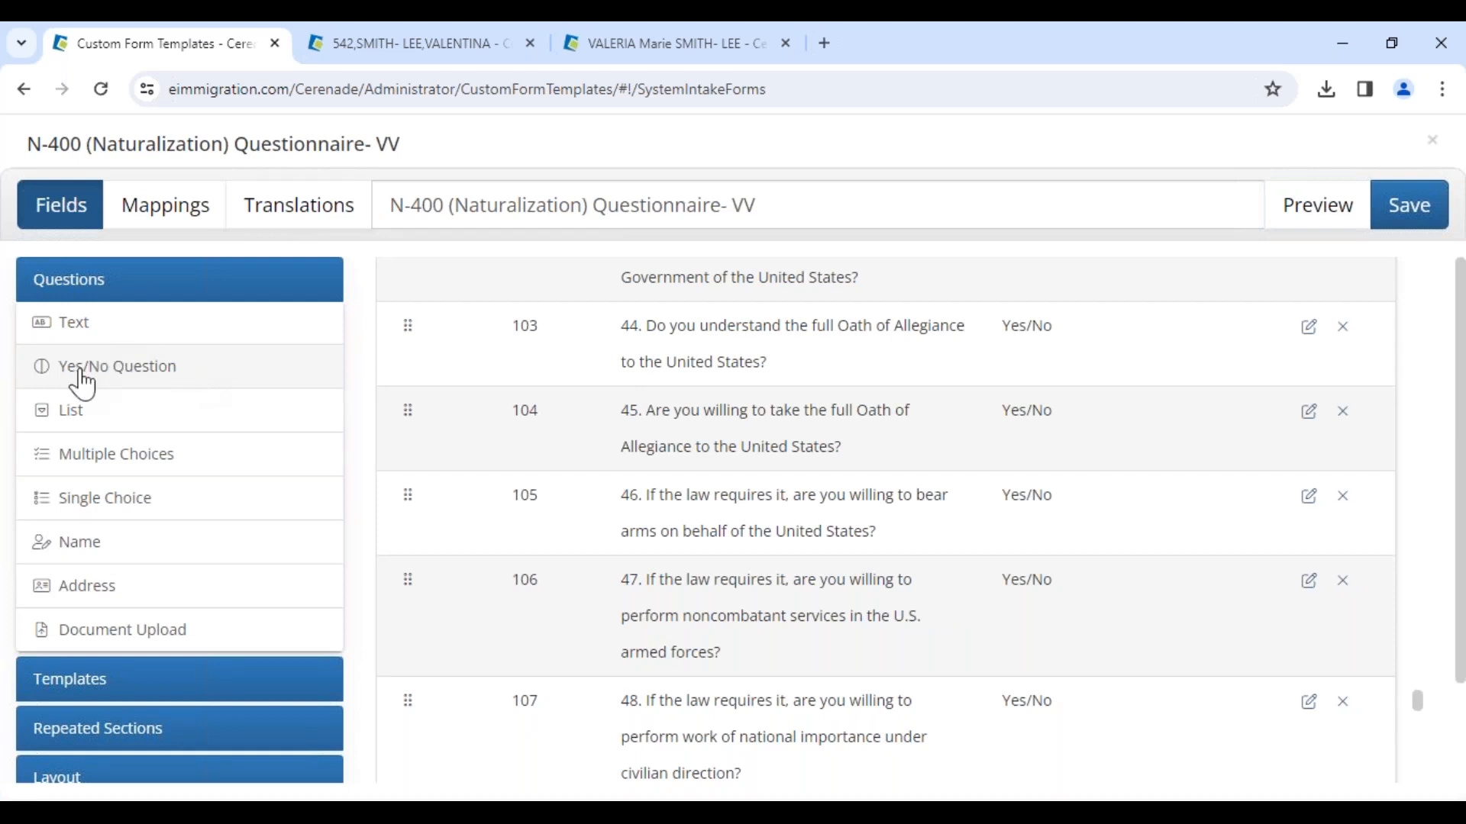
left_click(137, 379)
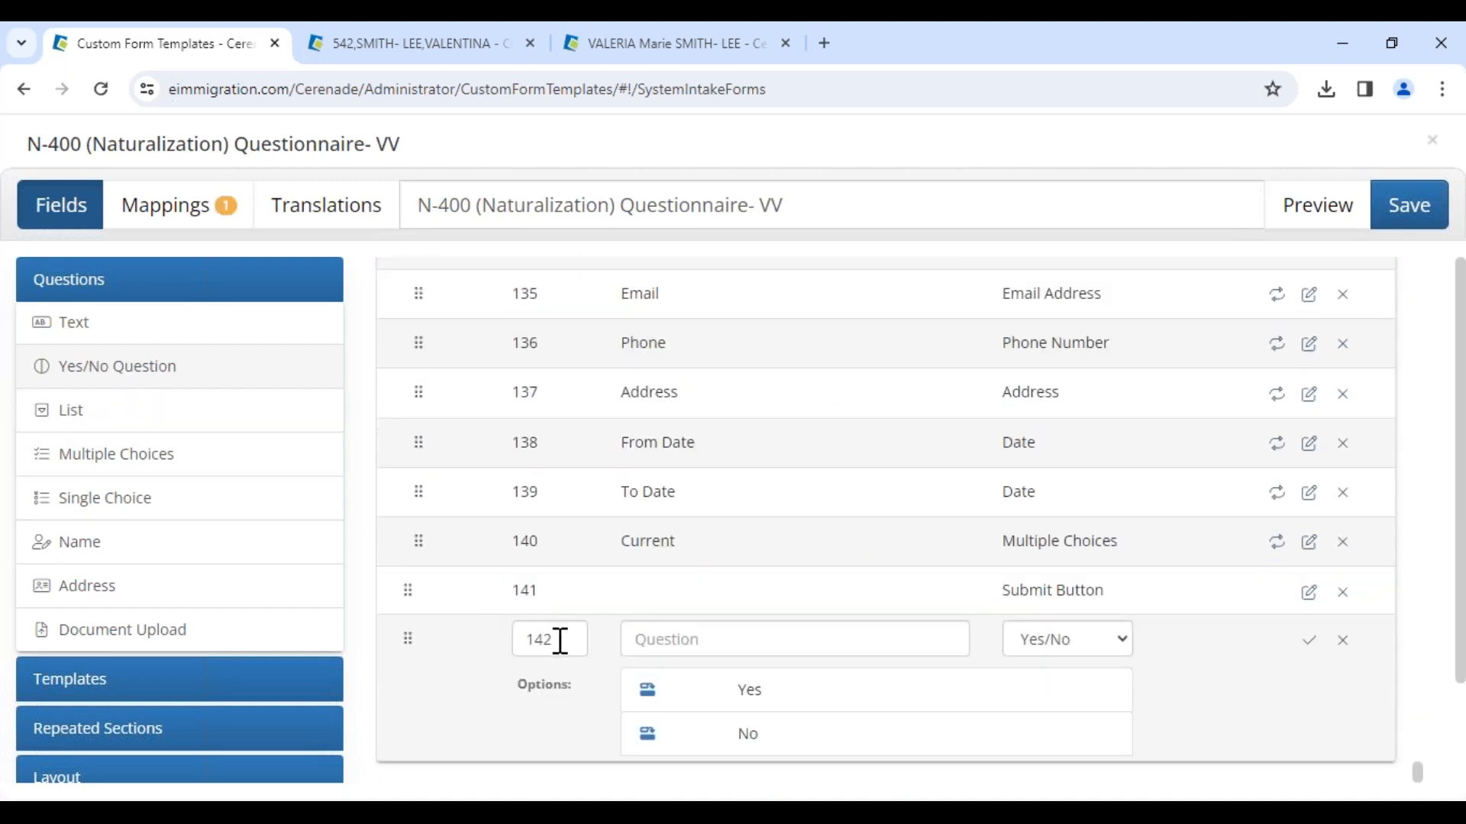
left_click_drag(562, 641, 500, 641)
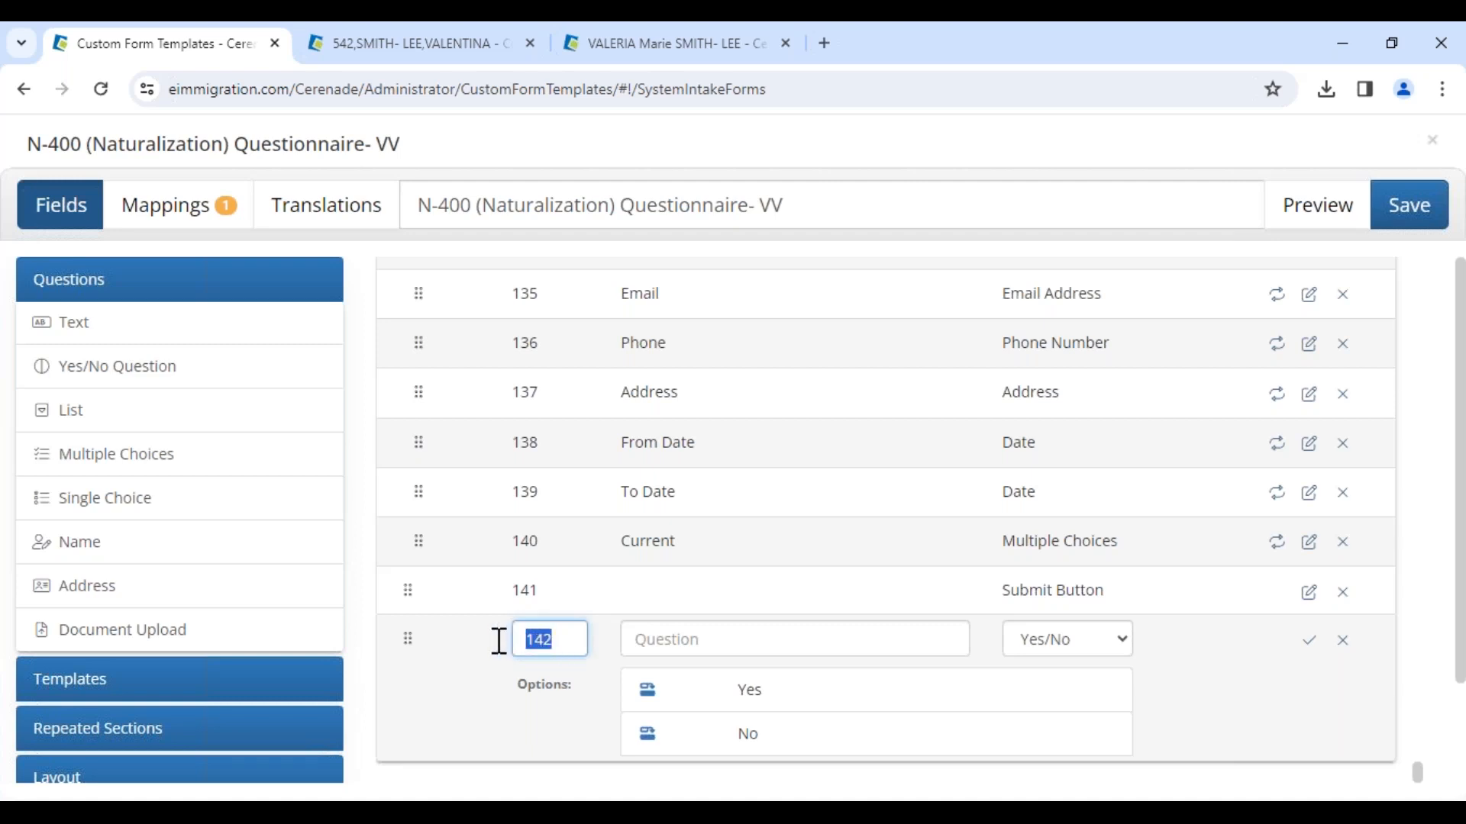
type("5")
left_click(675, 651)
type("test")
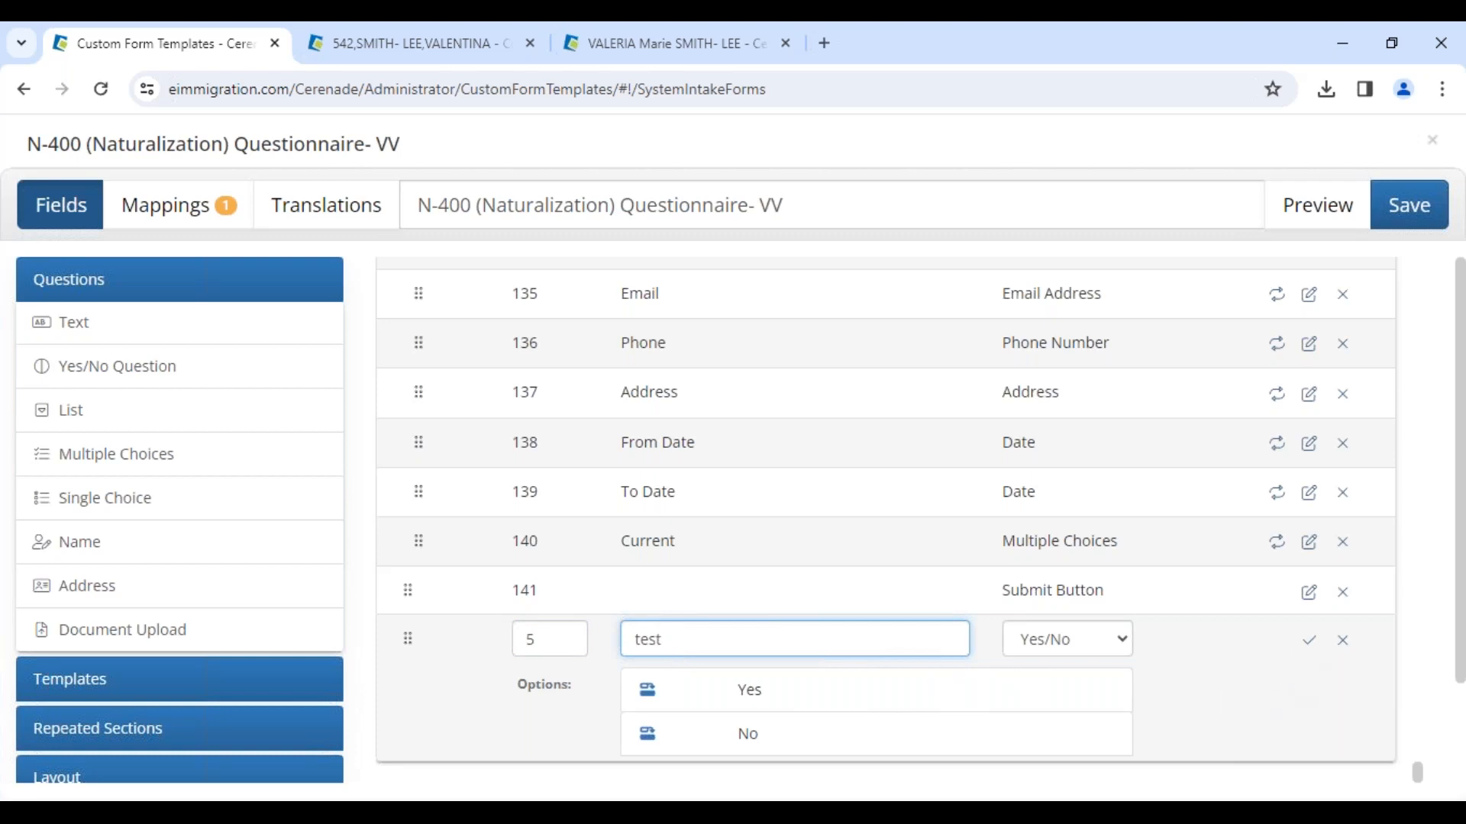
left_click_drag(669, 641, 617, 643)
left_click(558, 645)
left_click_drag(557, 645, 519, 647)
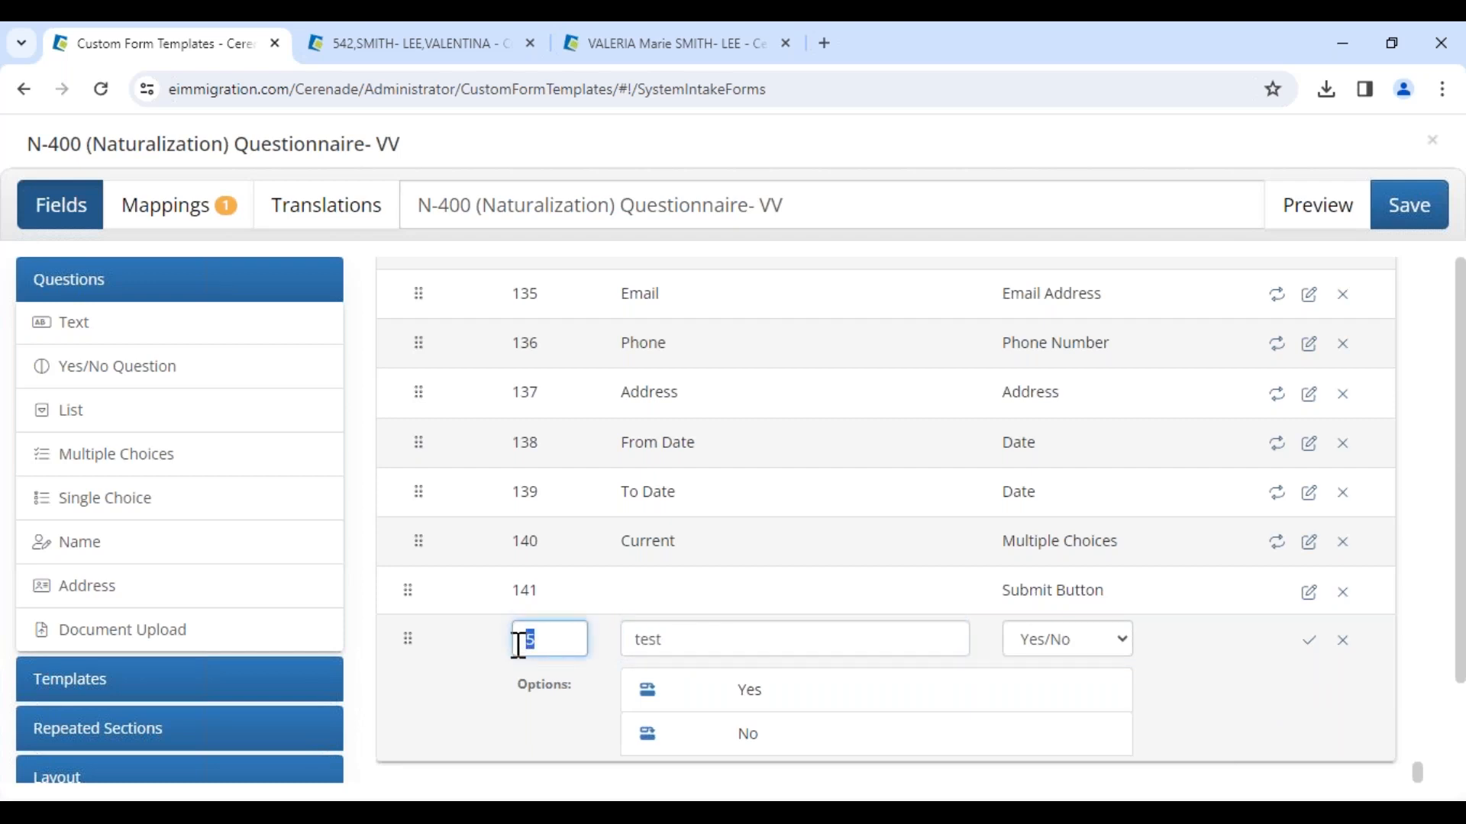
left_click(563, 641)
left_click(1310, 643)
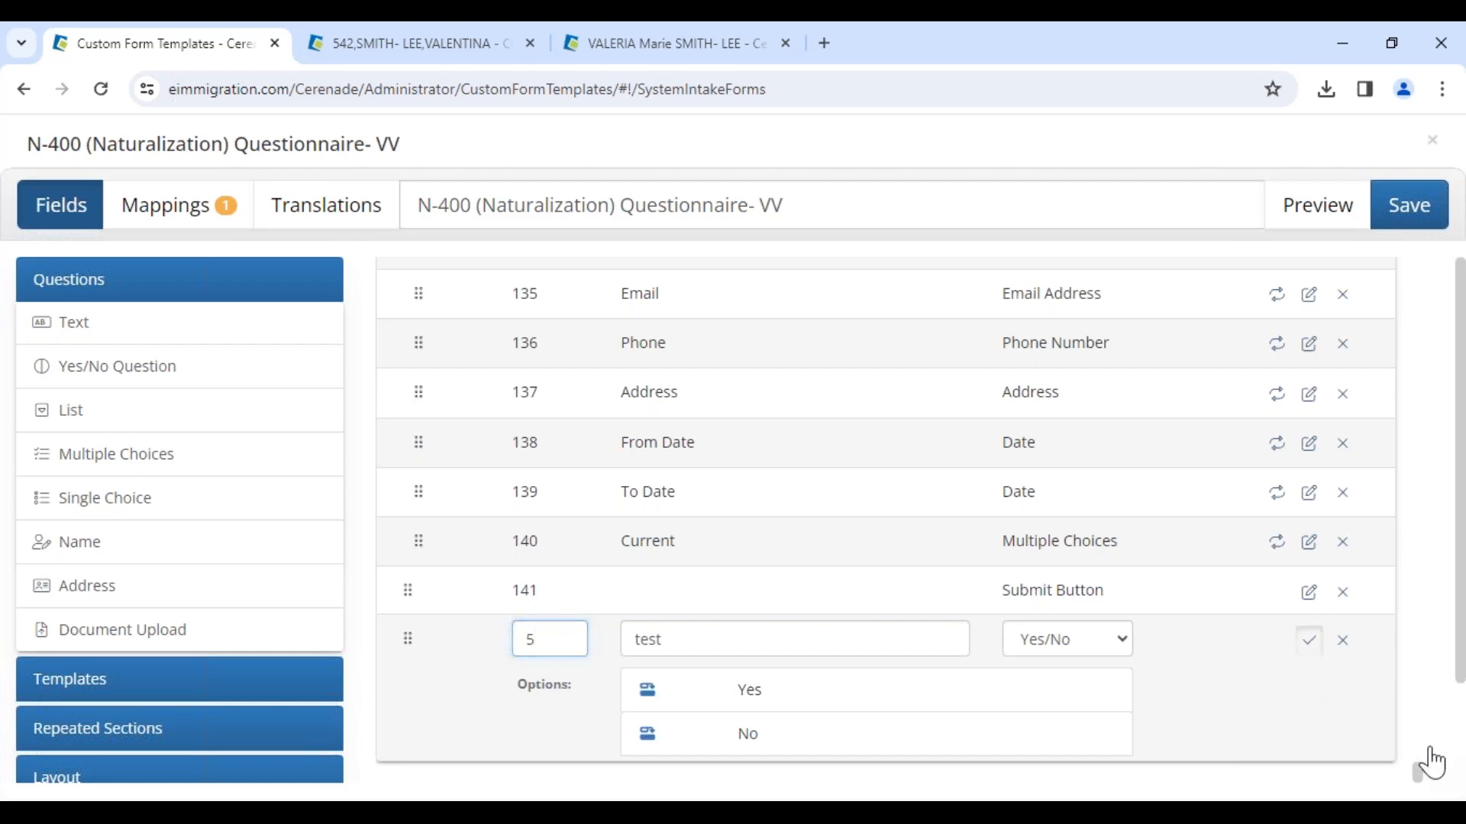
Step: Examine where the new test question sits in the form's question list
left_click_drag(1425, 787, 1391, 275)
scroll(641, 641, "down", 2)
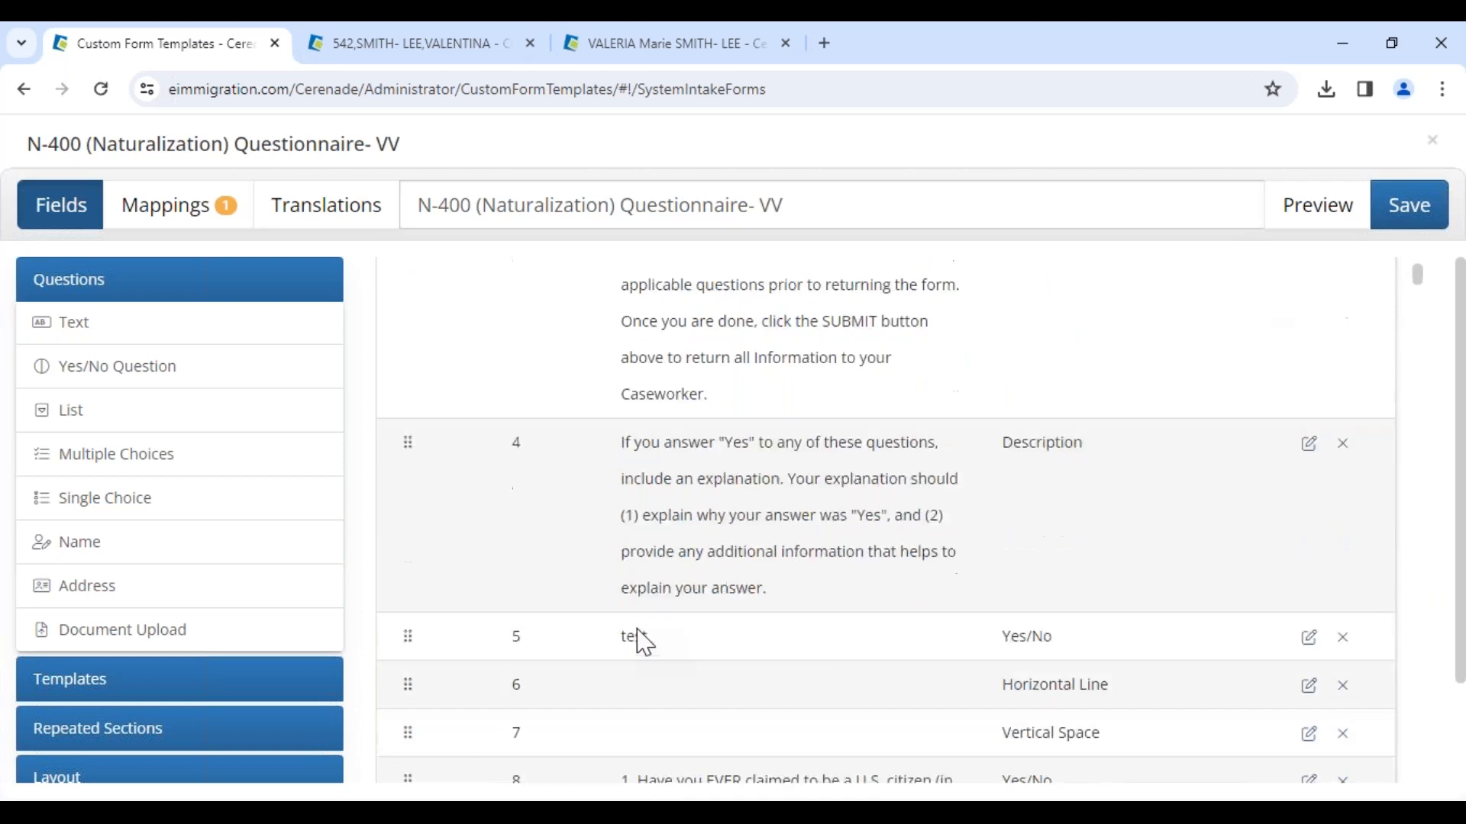
left_click_drag(603, 538, 647, 535)
left_click_drag(495, 547, 524, 556)
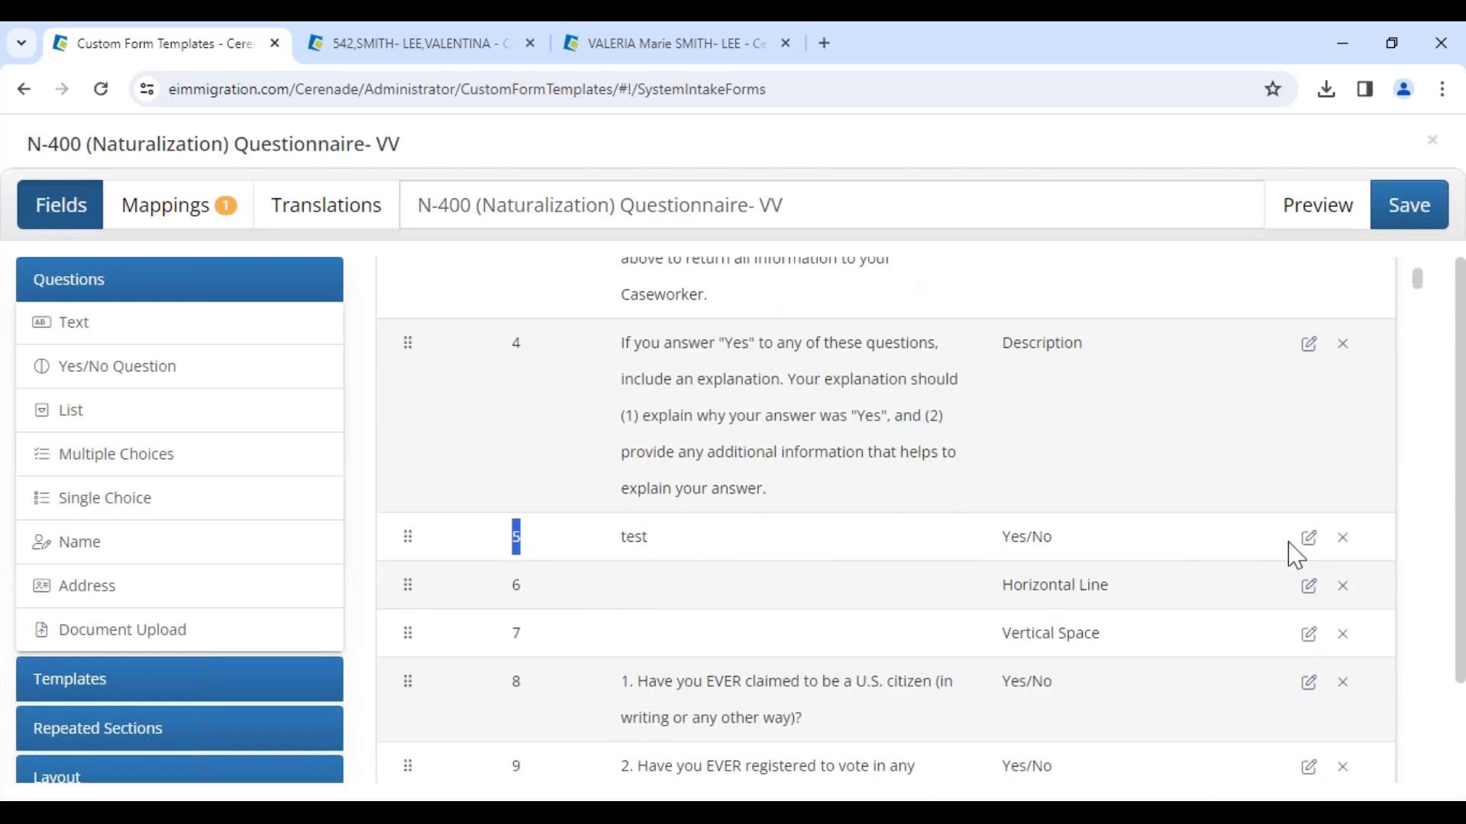
Step: Reword the new test question to "Is this the first time you contact us?"
left_click(1310, 543)
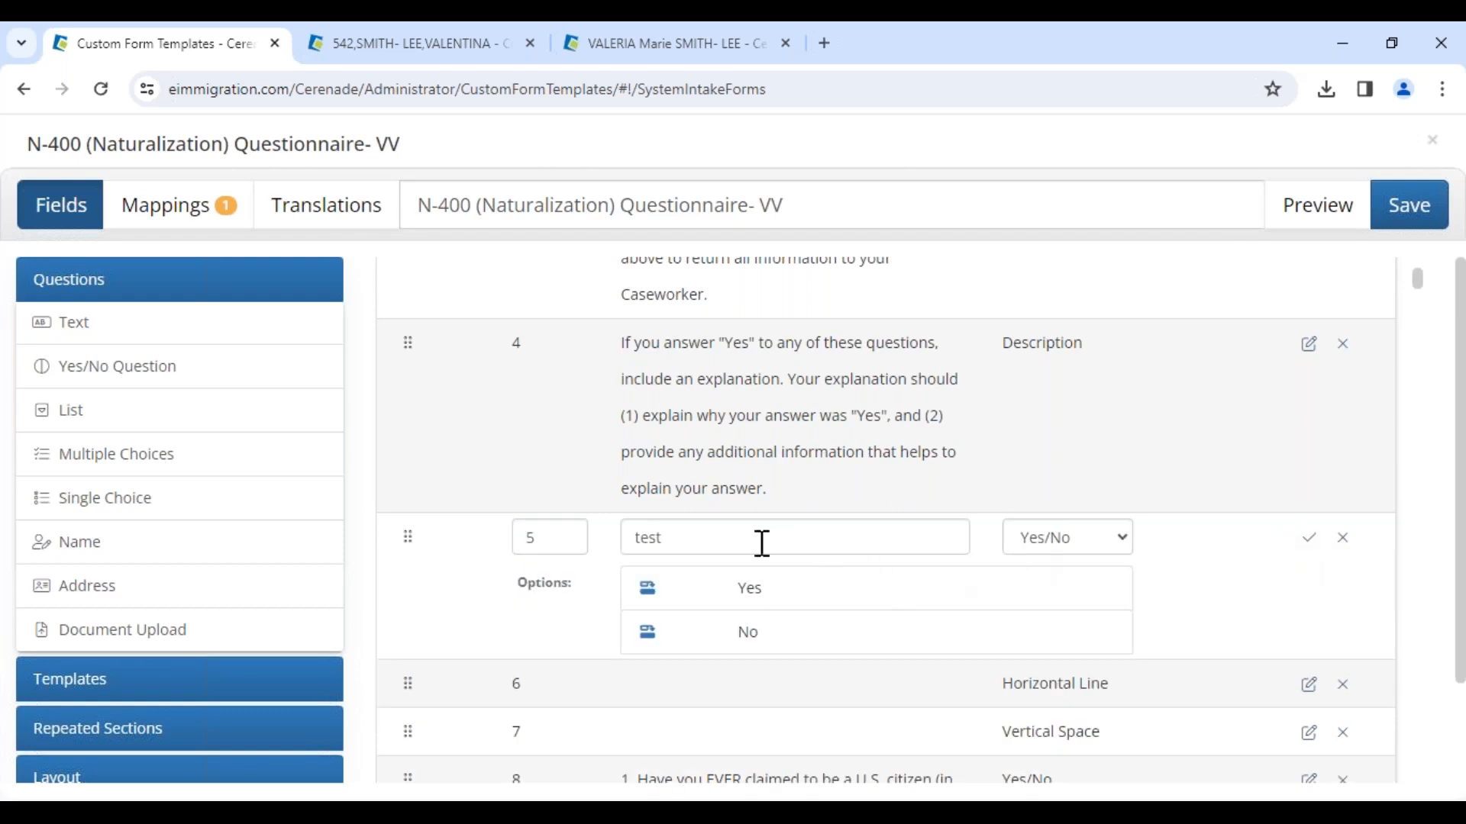
left_click_drag(706, 539, 454, 516)
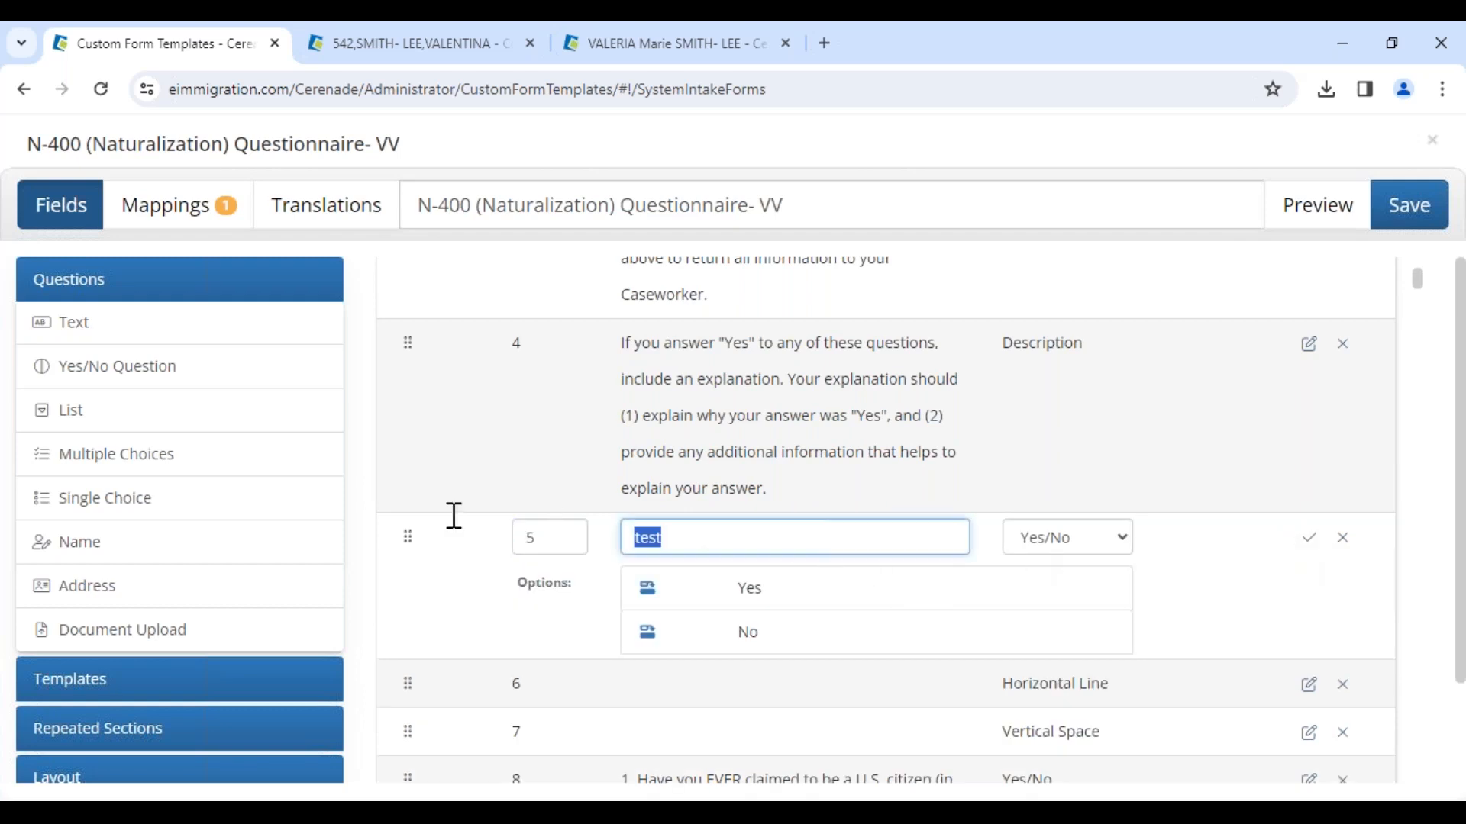
key("BackSpace")
type("Is this the firt")
key("BackSpace")
type("st time")
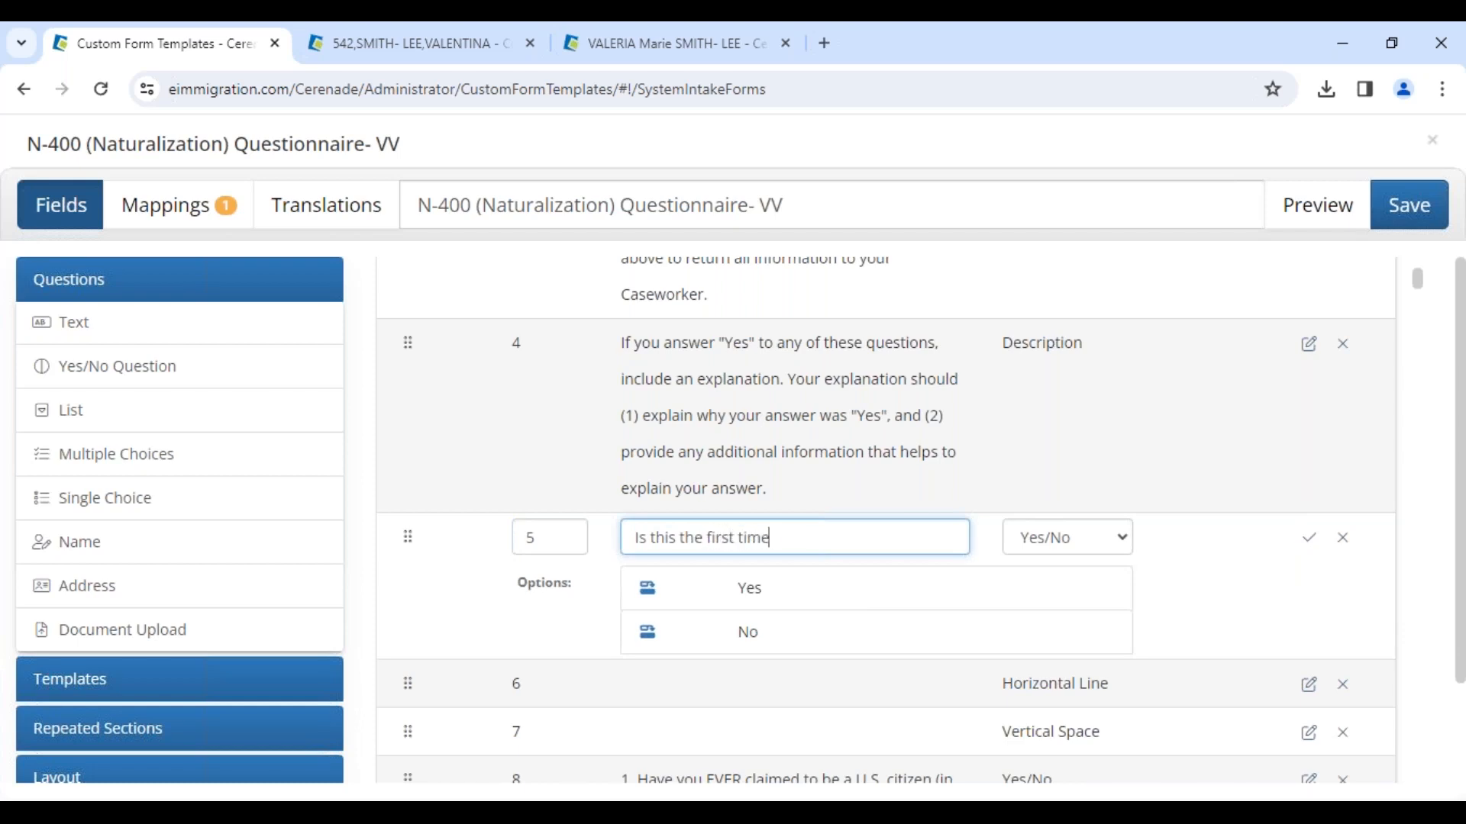
type(" you contact us?")
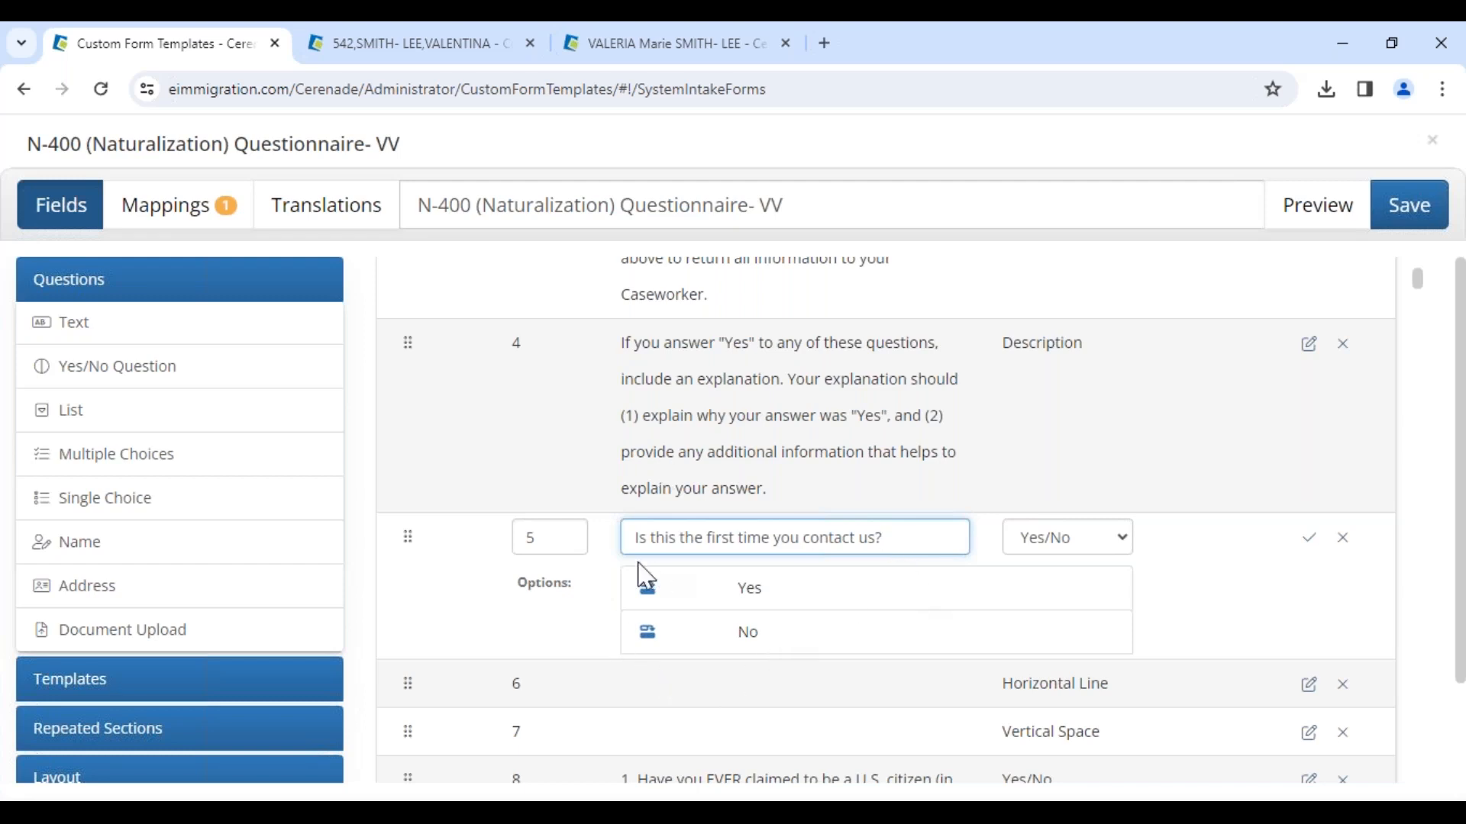
Step: Add a follow-up to the Yes answer asking "How did you hear about this law firm?"
left_click(648, 590)
left_click(755, 632)
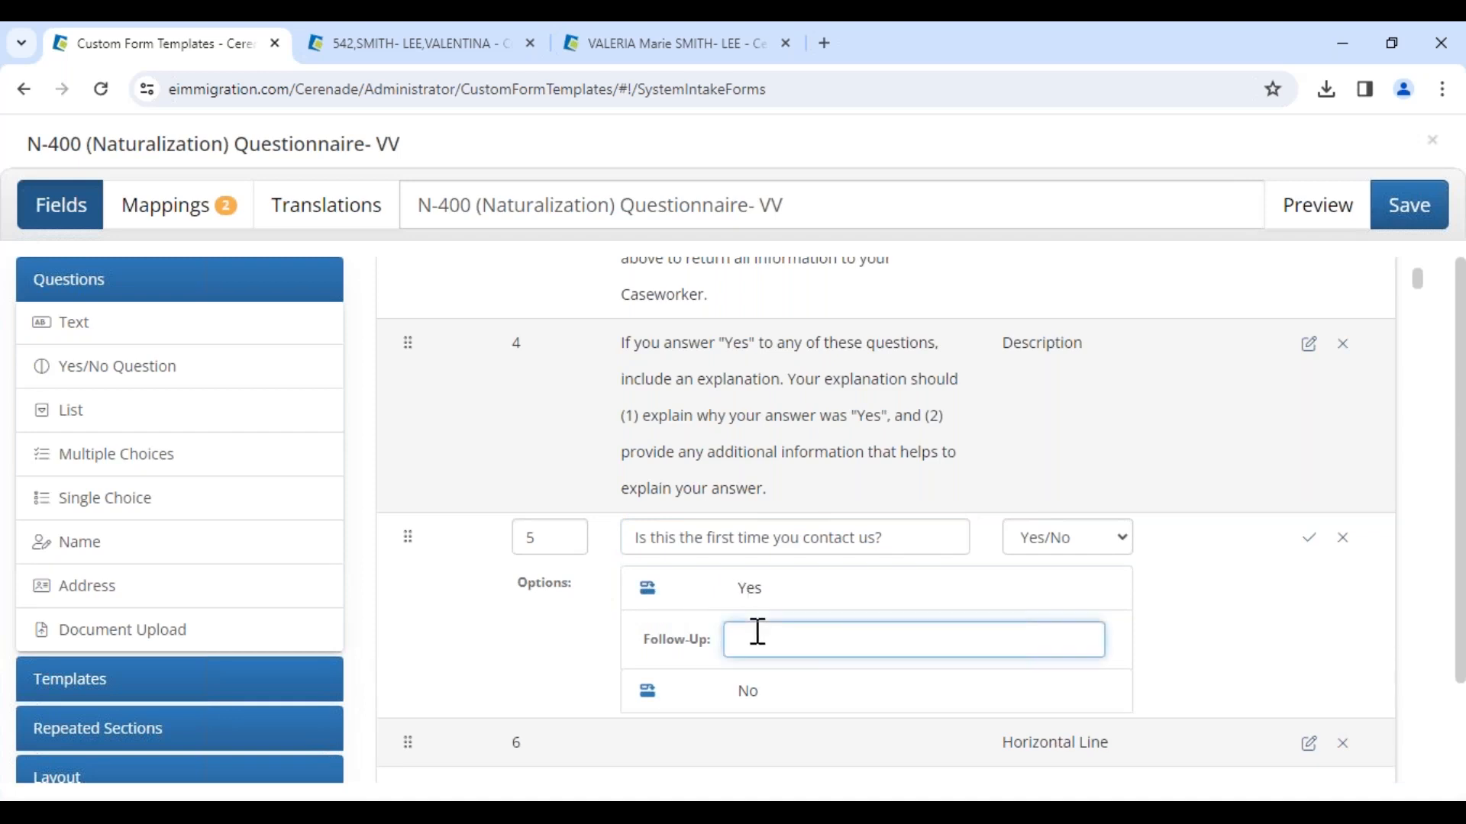
type("How did you hear about this lawfirm?")
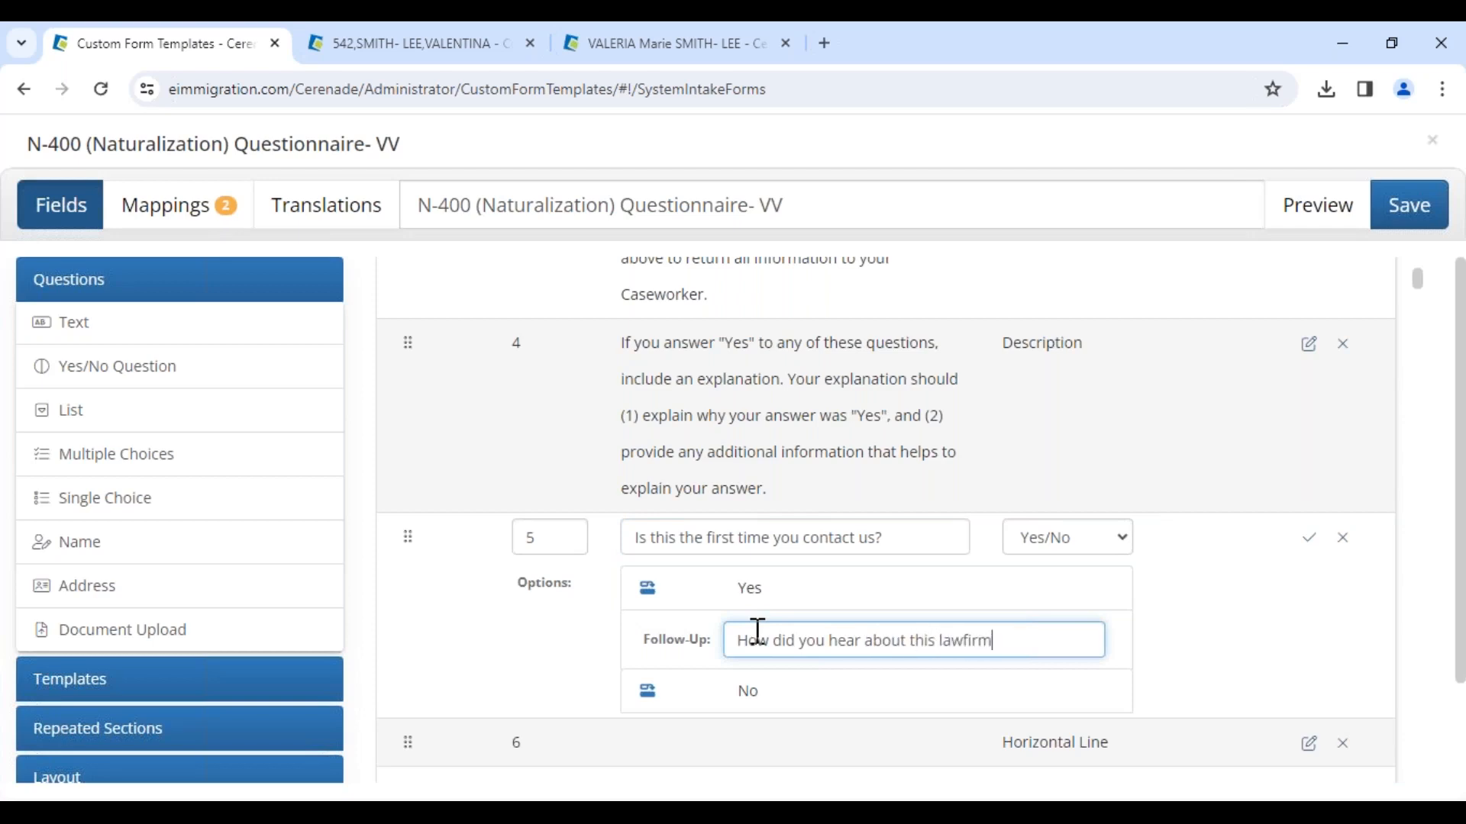
left_click(963, 640)
Step: Add a follow-up to the No answer asking "Do you have a file/case #?"
scroll(689, 699, "down", 1)
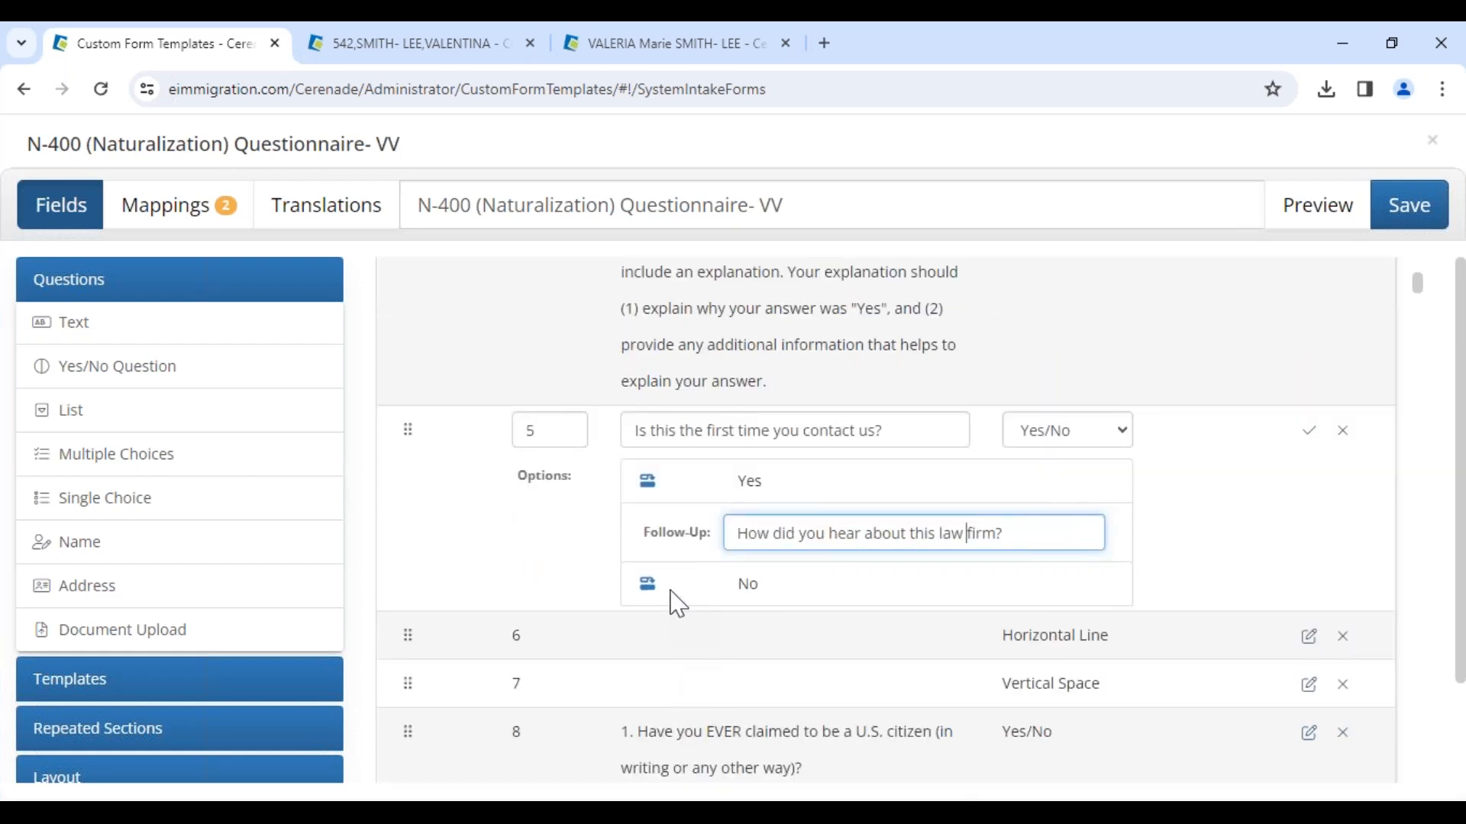
left_click(648, 588)
left_click(763, 633)
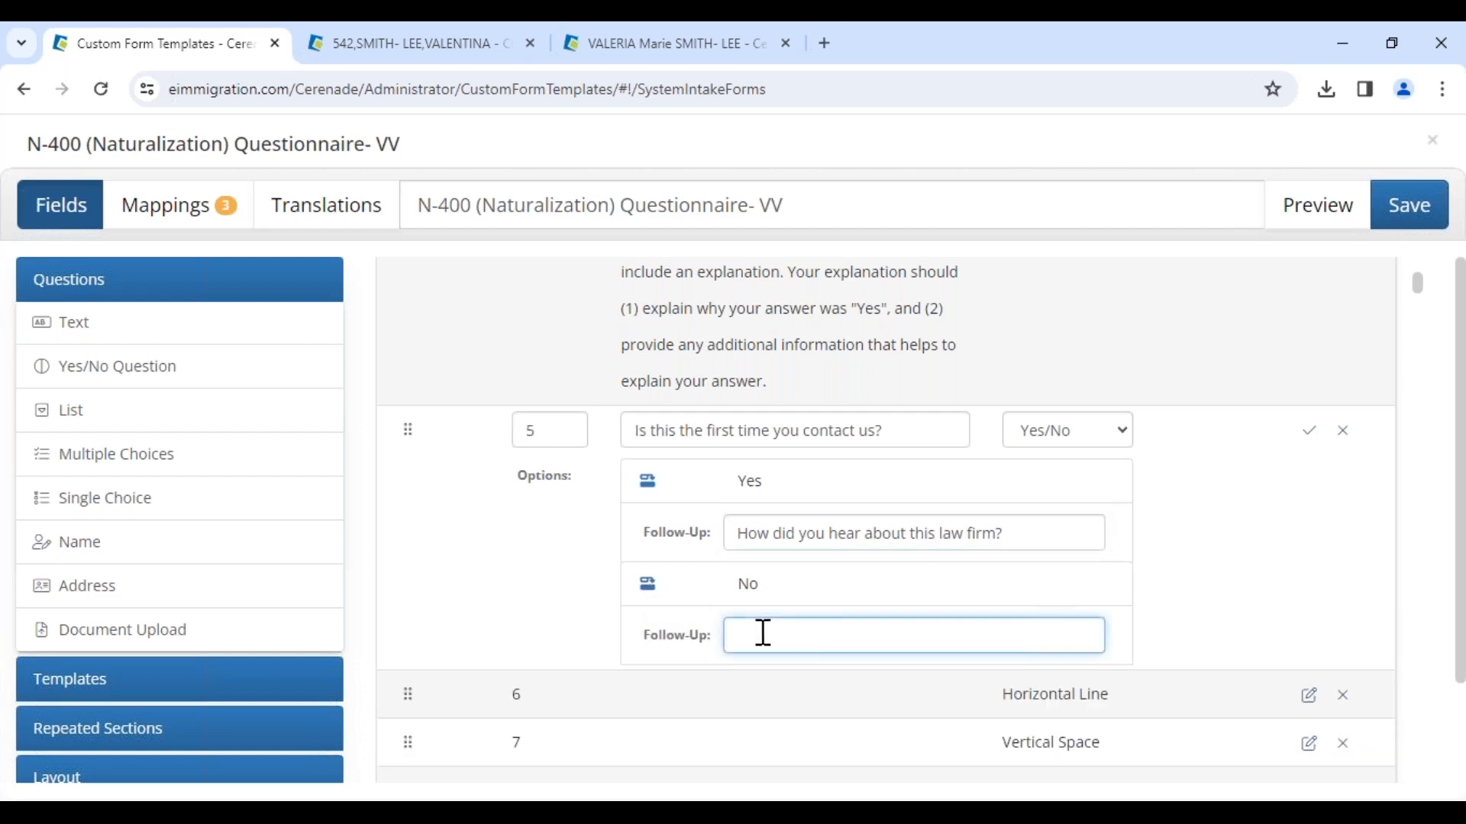
type("Do youhave an e")
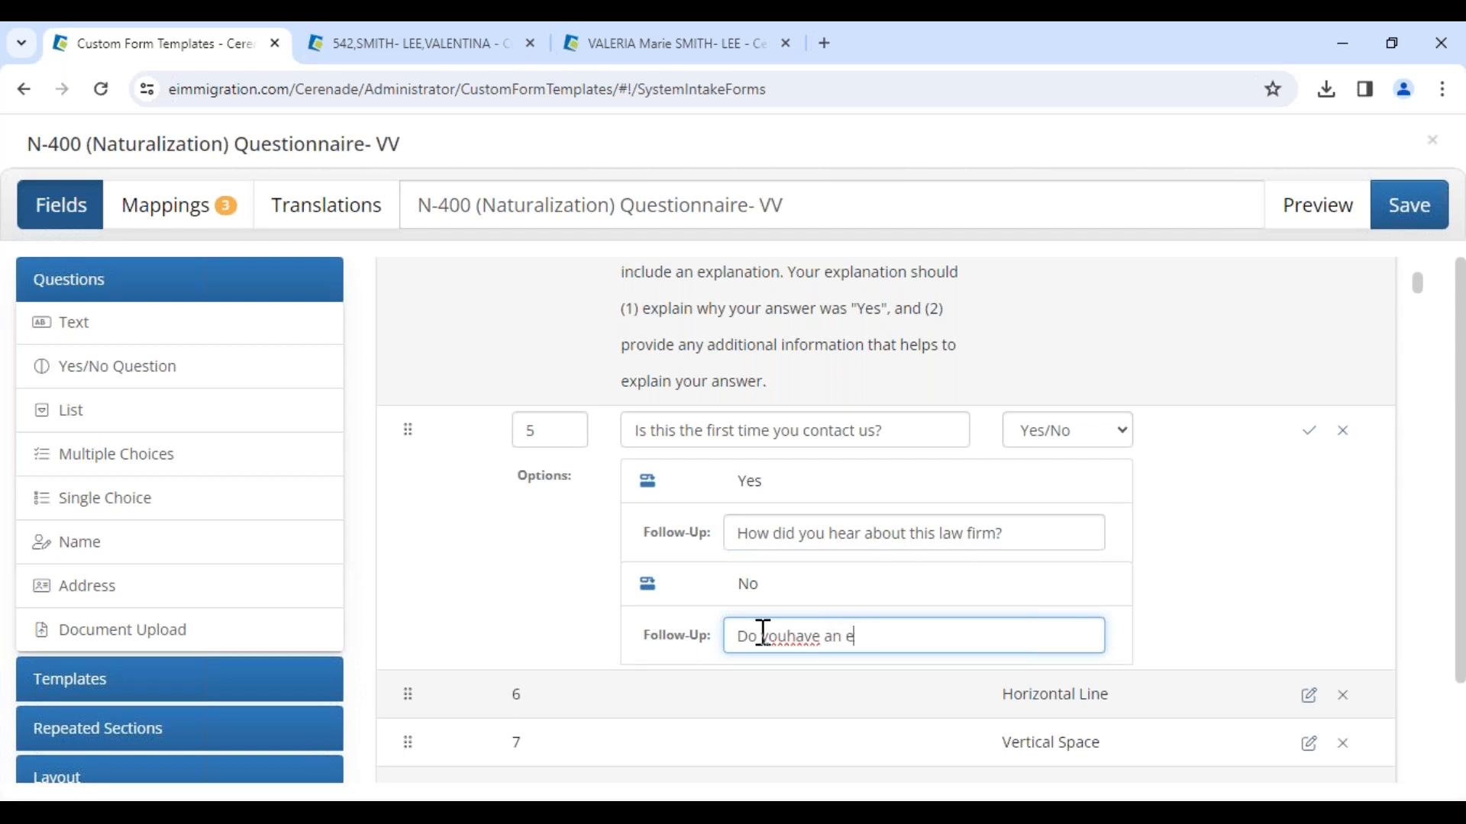
key("BackSpace")
key("BackSpace")
key("BackSpace")
key("BackSpace")
key("BackSpace")
key("BackSpace")
key("BackSpace")
key("BackSpace")
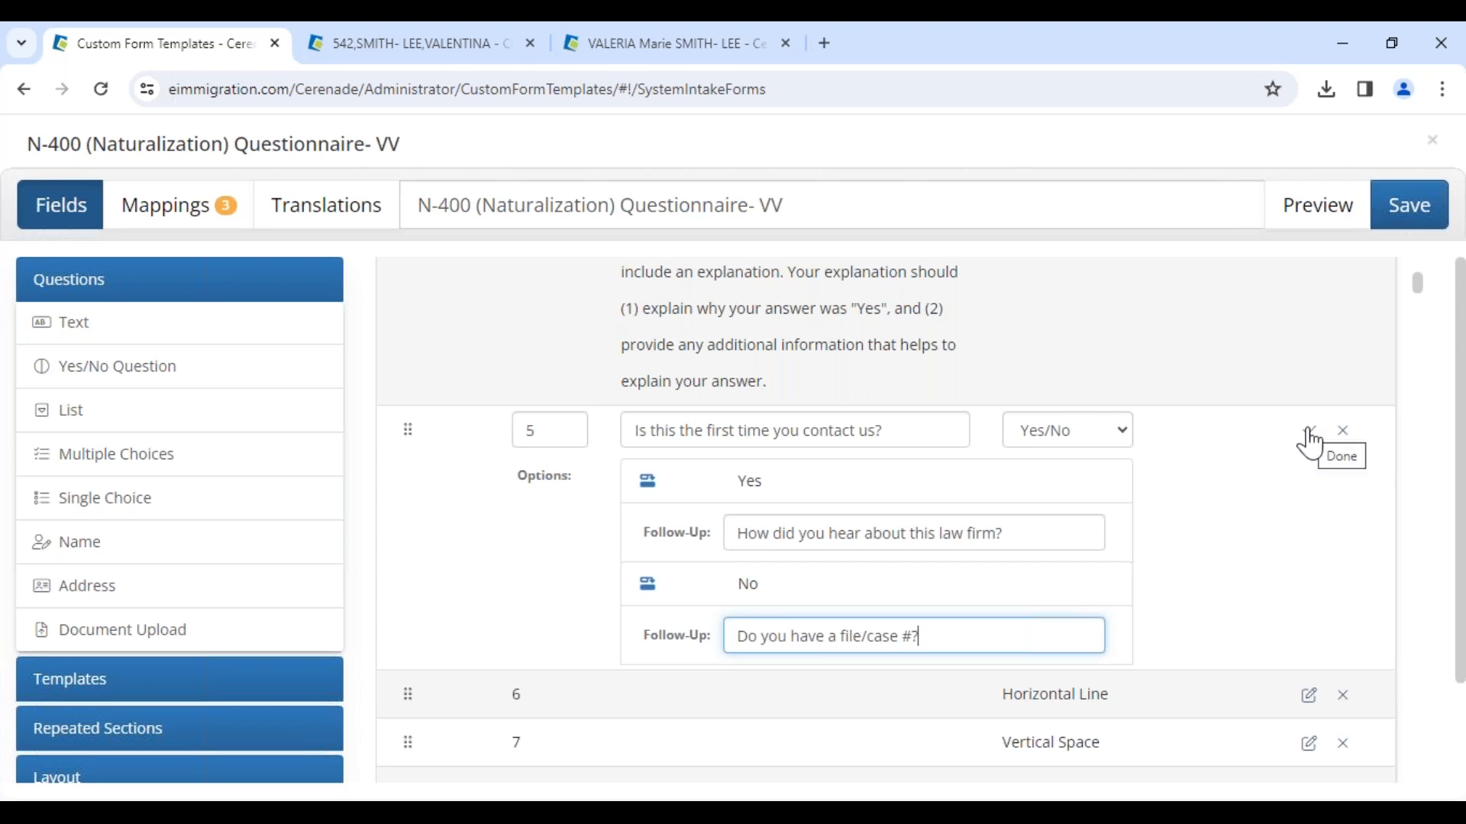
Step: Change the question's answer type to Yes/No/N.A. and finish editing it
left_click(1069, 432)
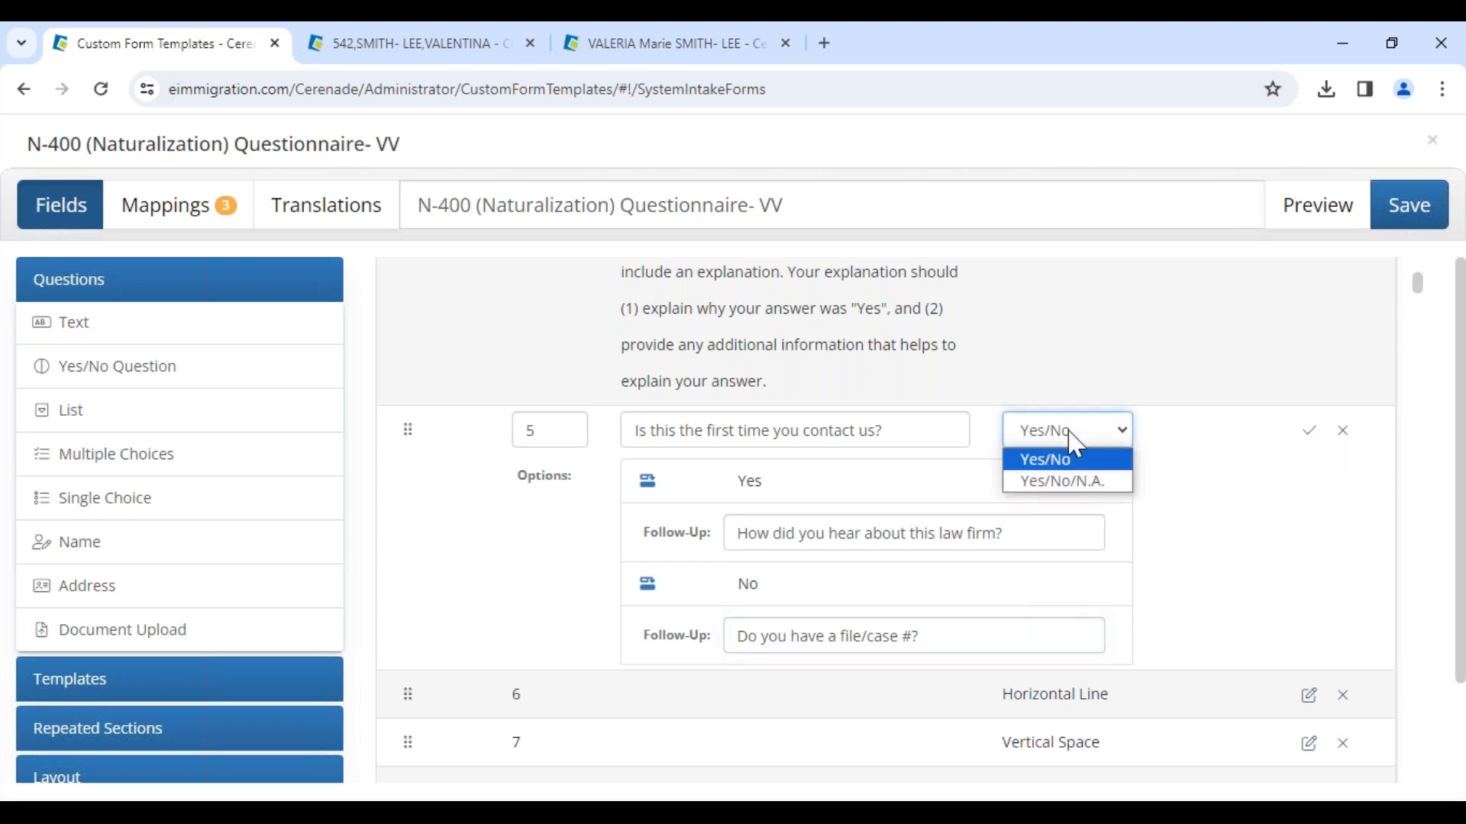
left_click(1070, 483)
left_click(1312, 432)
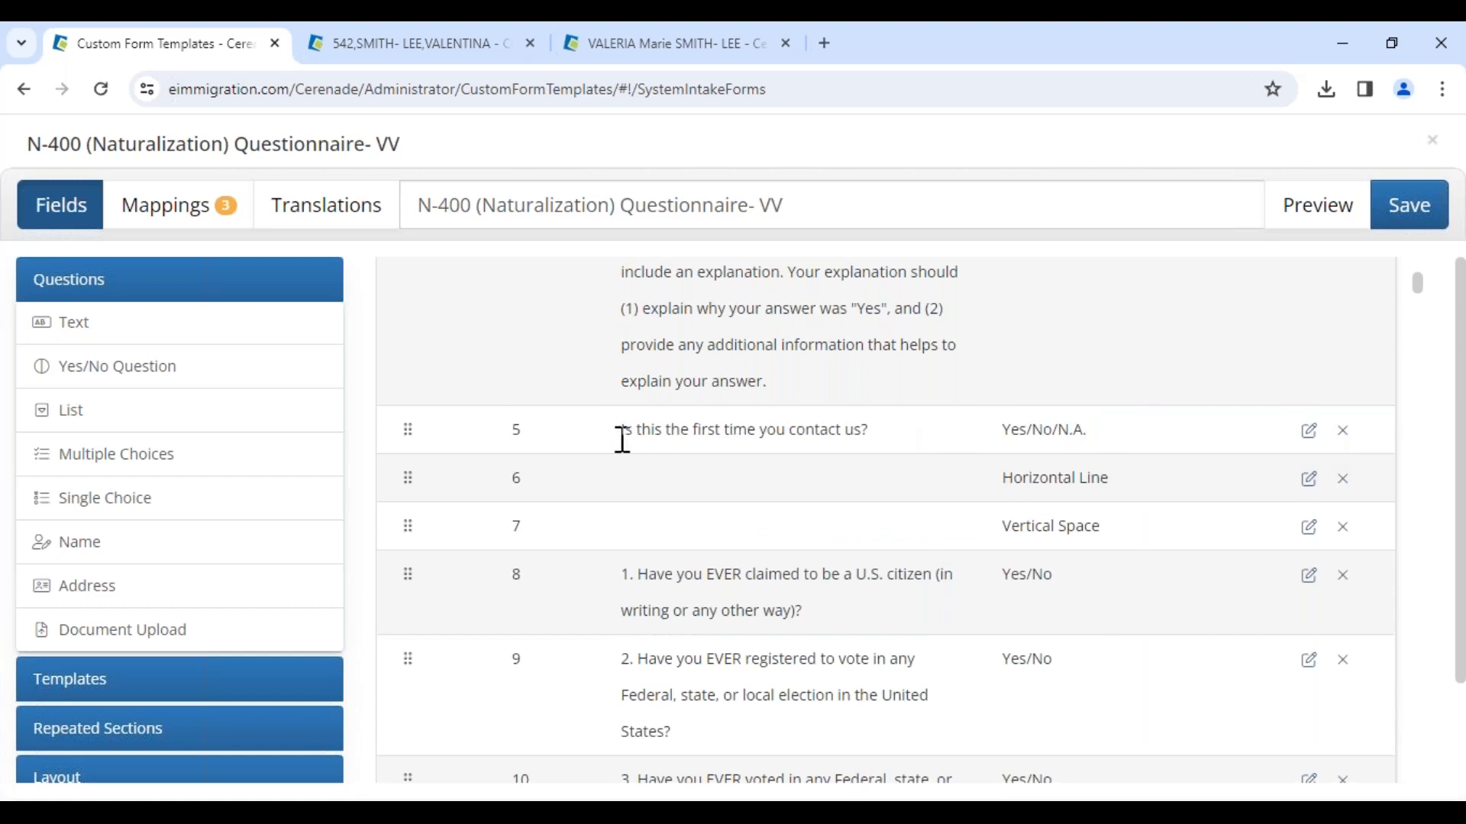
Step: Review the new question in the field mappings and compare it with the client's custom fields in the other tabs
left_click_drag(623, 447, 912, 451)
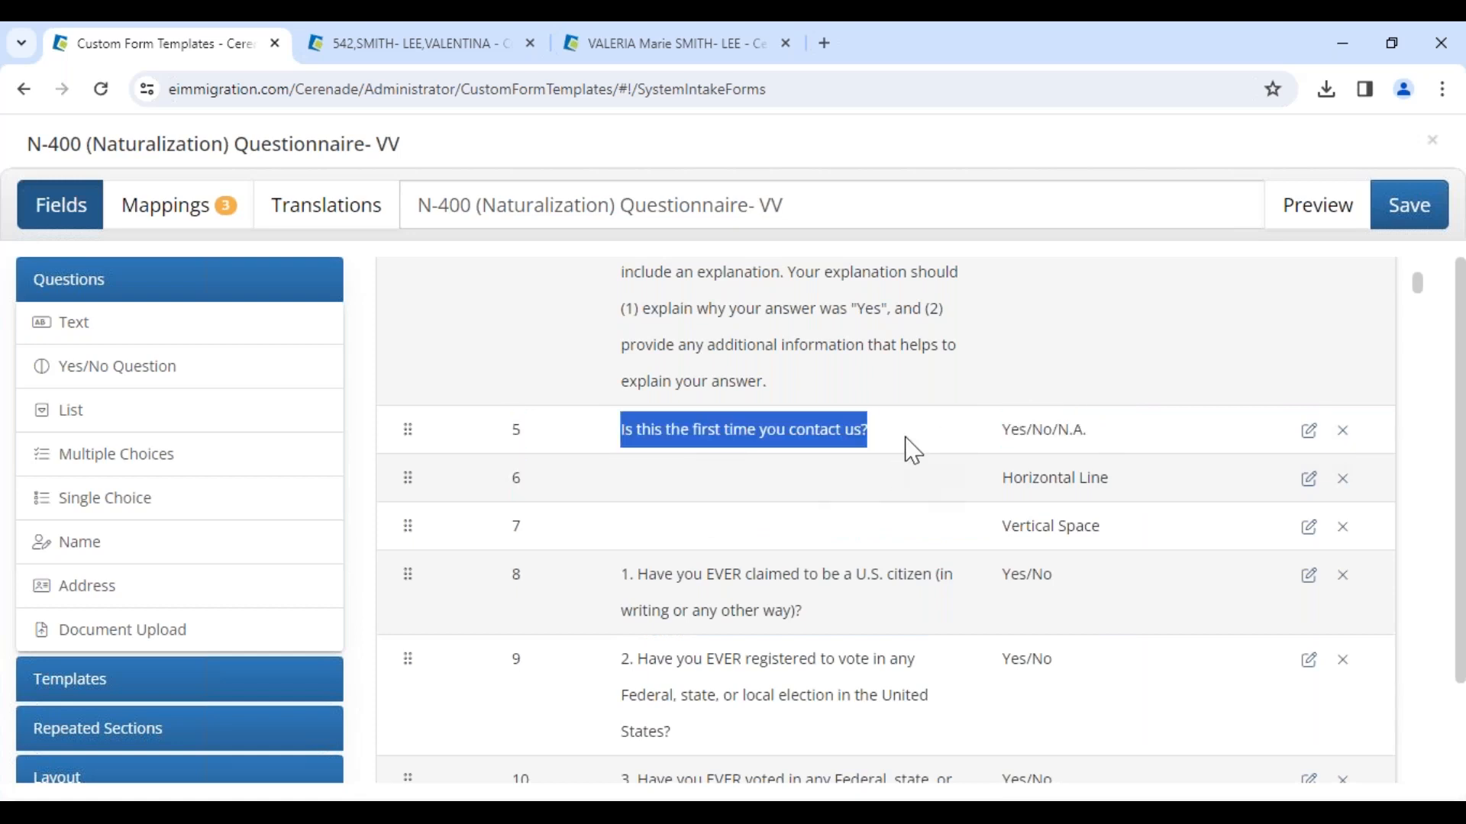
left_click(193, 216)
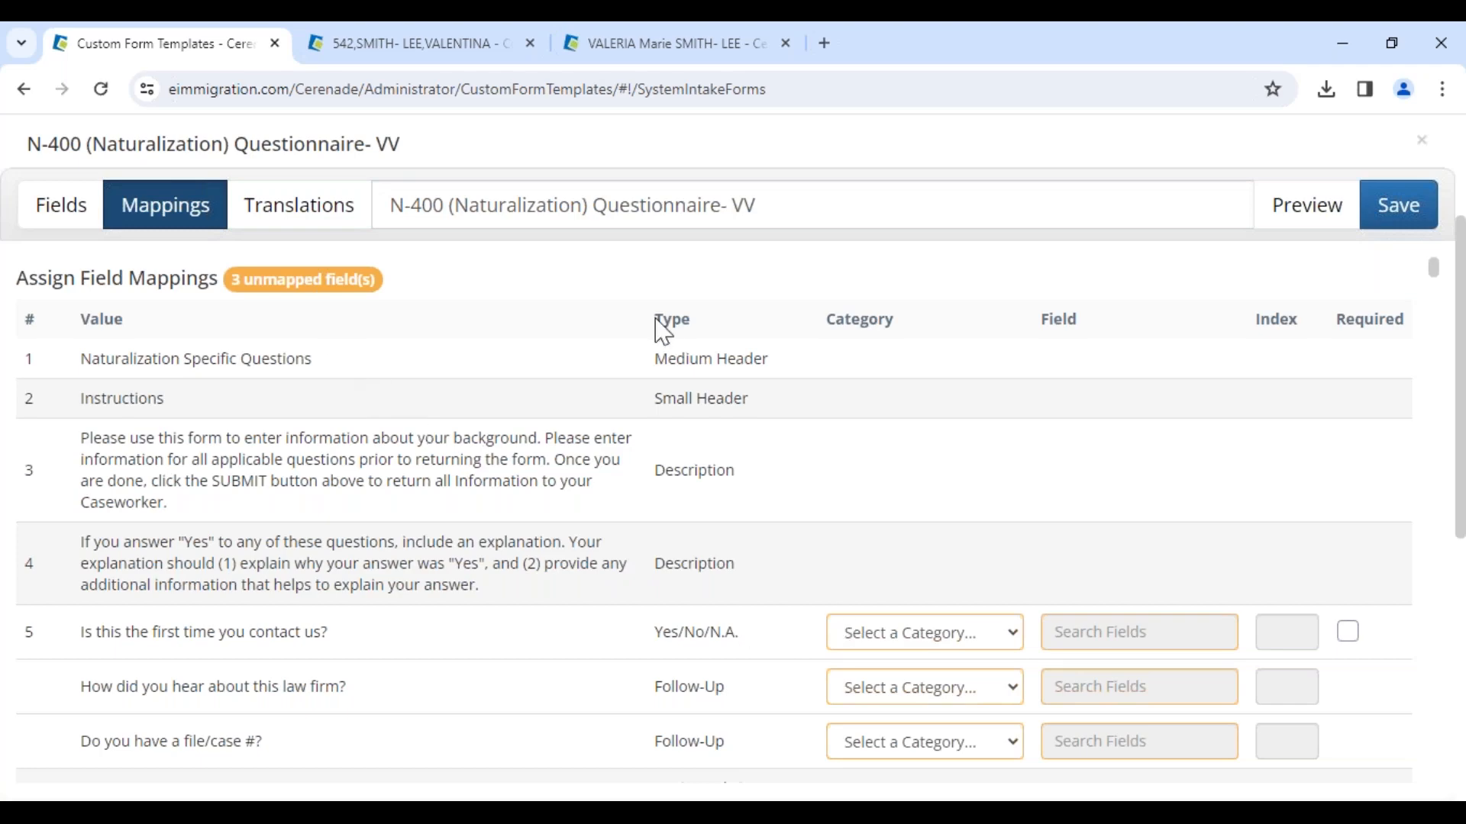
left_click(481, 52)
left_click_drag(334, 206, 382, 242)
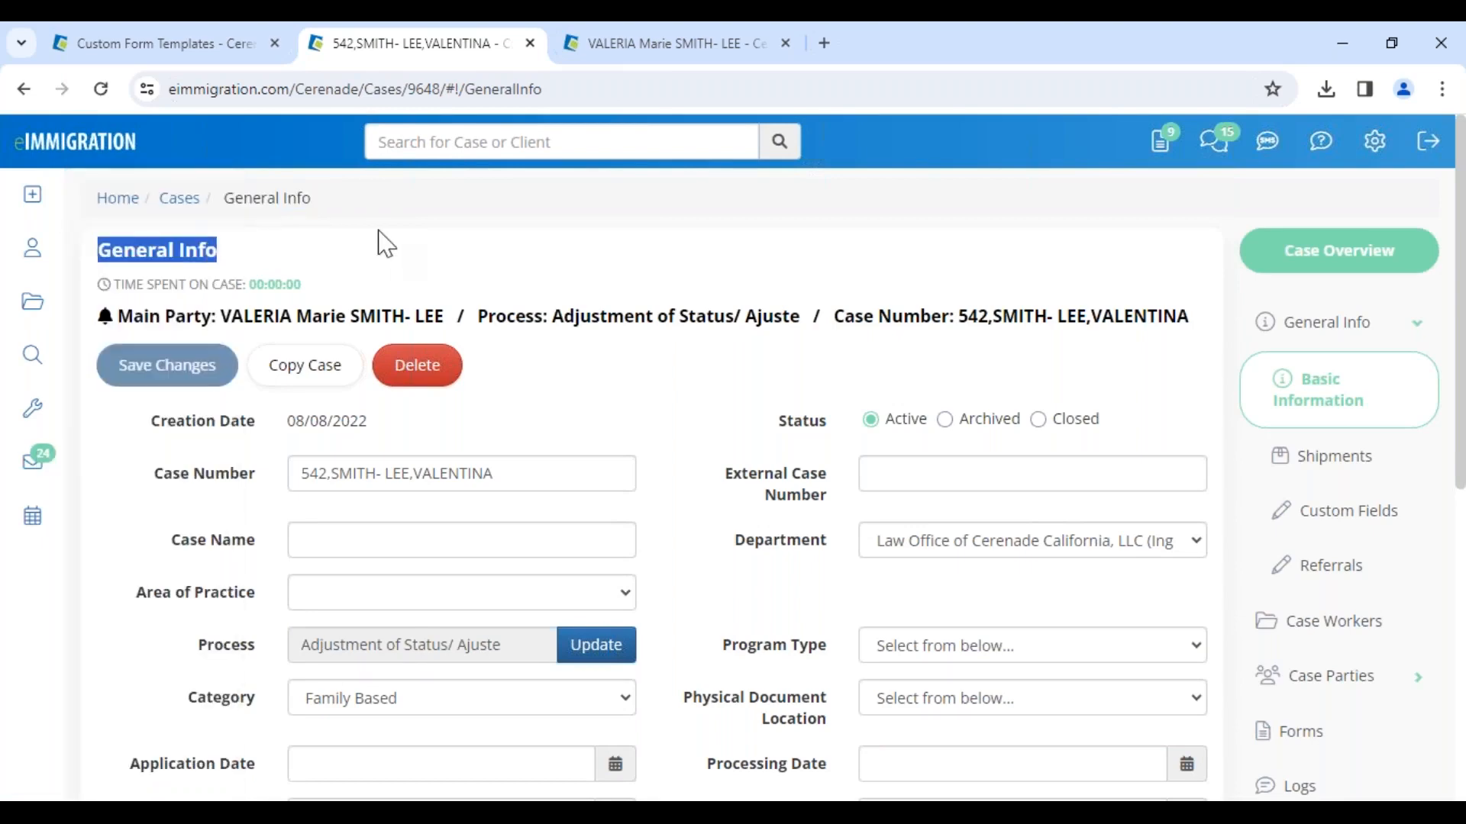
left_click(690, 46)
scroll(442, 270, "up", 14)
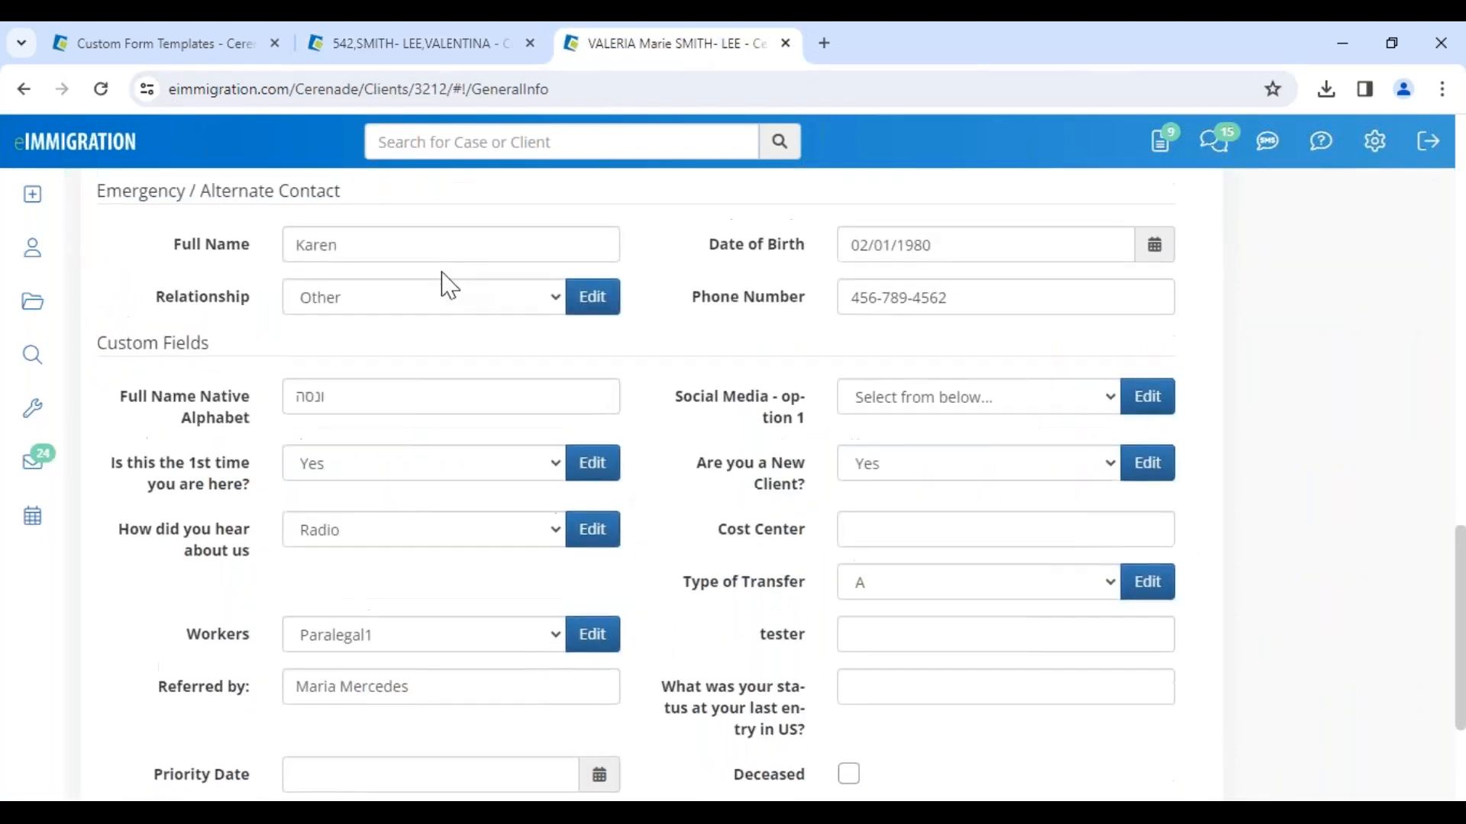
left_click_drag(329, 201, 543, 245)
left_click(654, 309)
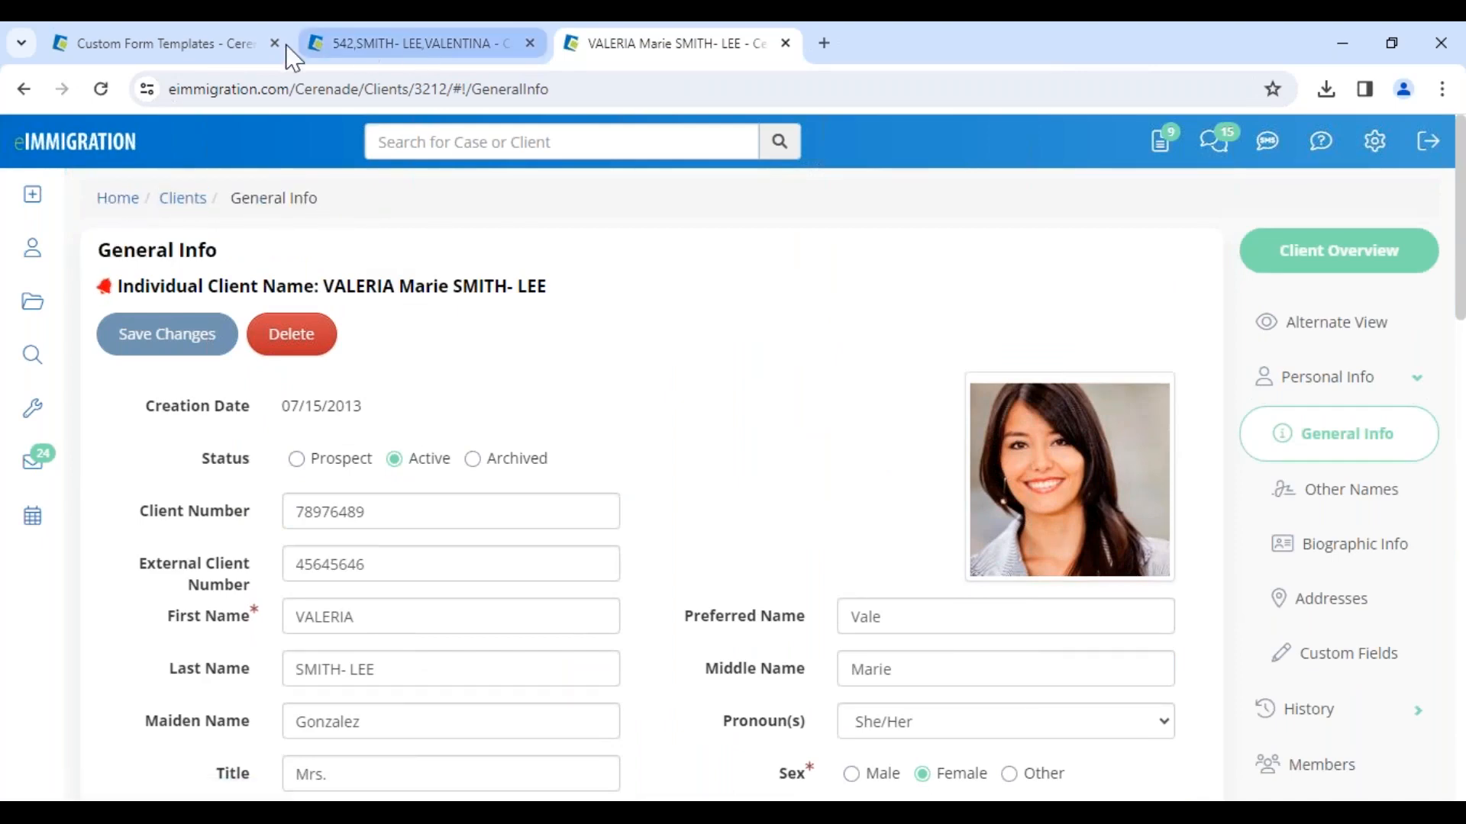
left_click(209, 46)
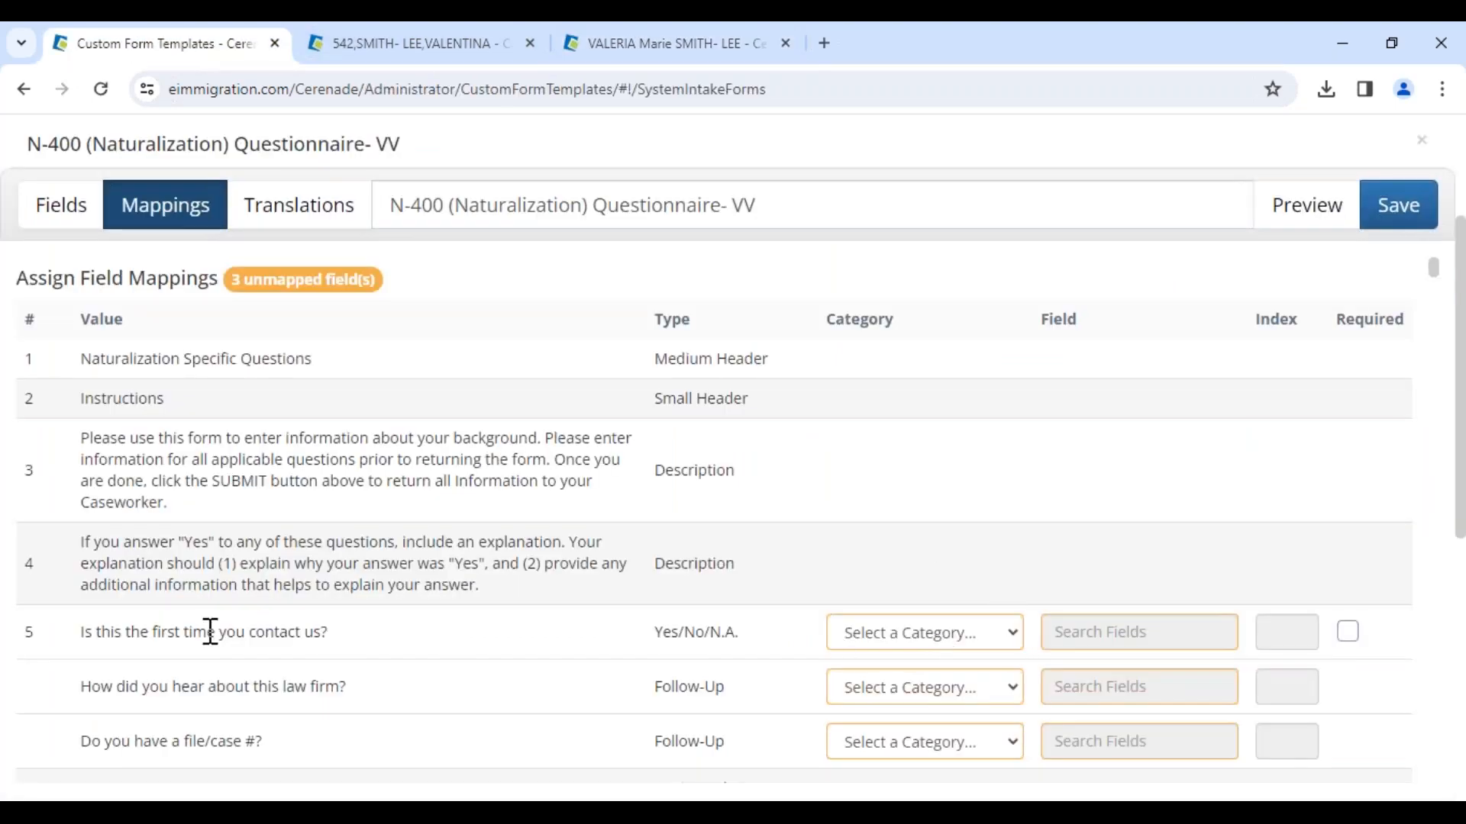
Step: Map the first-time question to the Client Custom Fields field First_time_here
left_click_drag(76, 632, 354, 632)
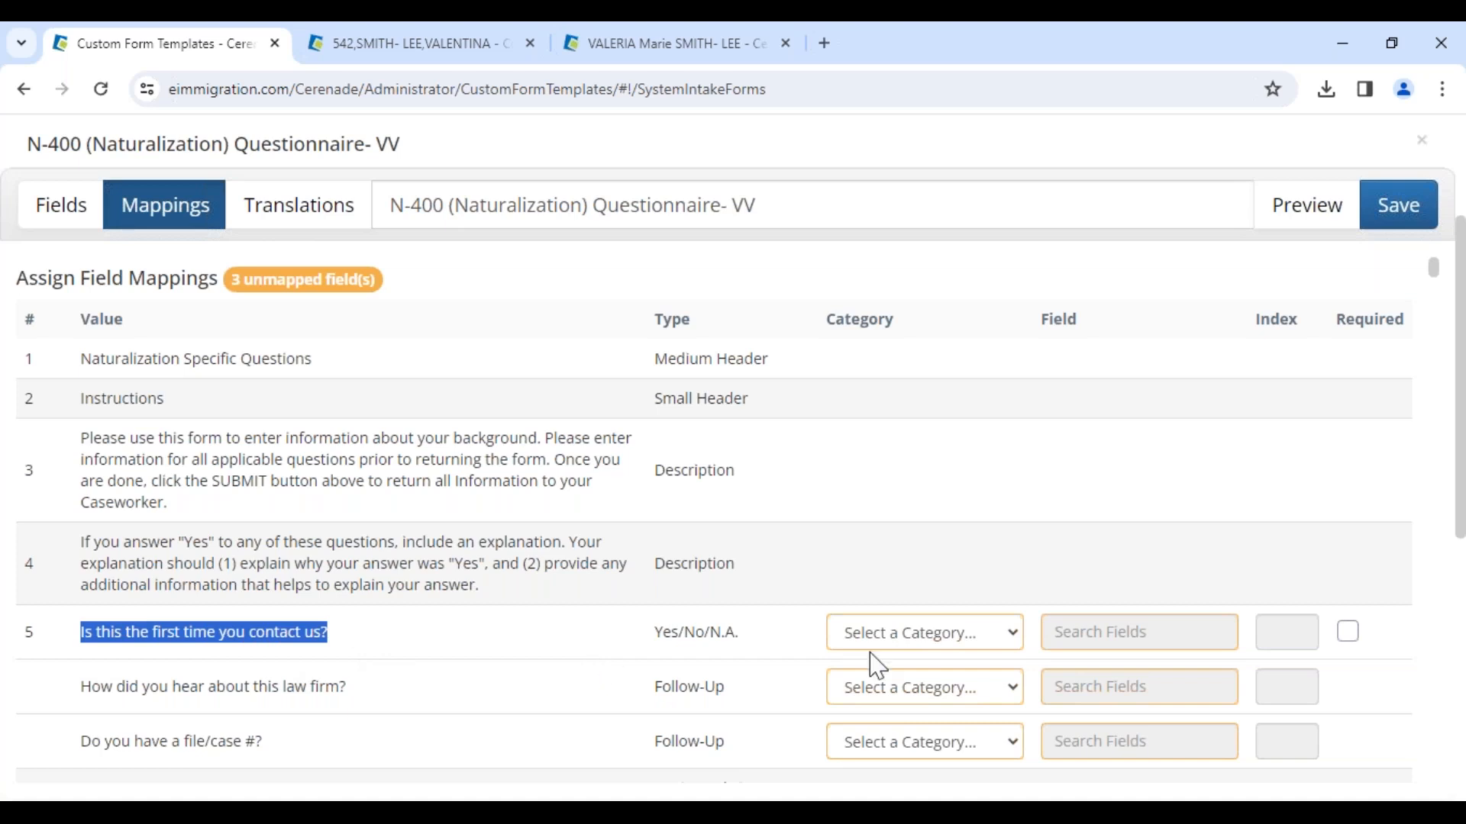
left_click(924, 645)
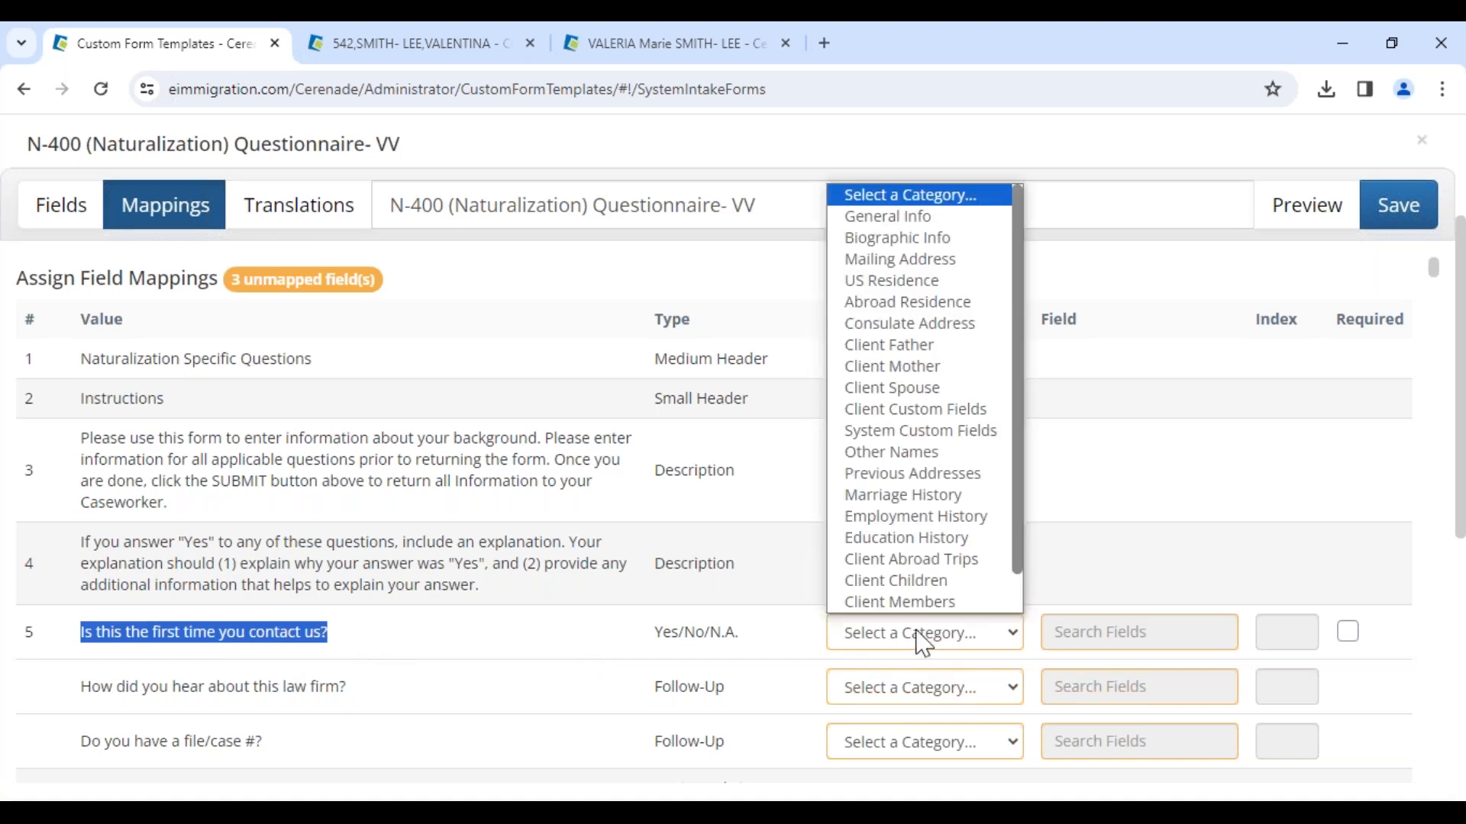
left_click(933, 421)
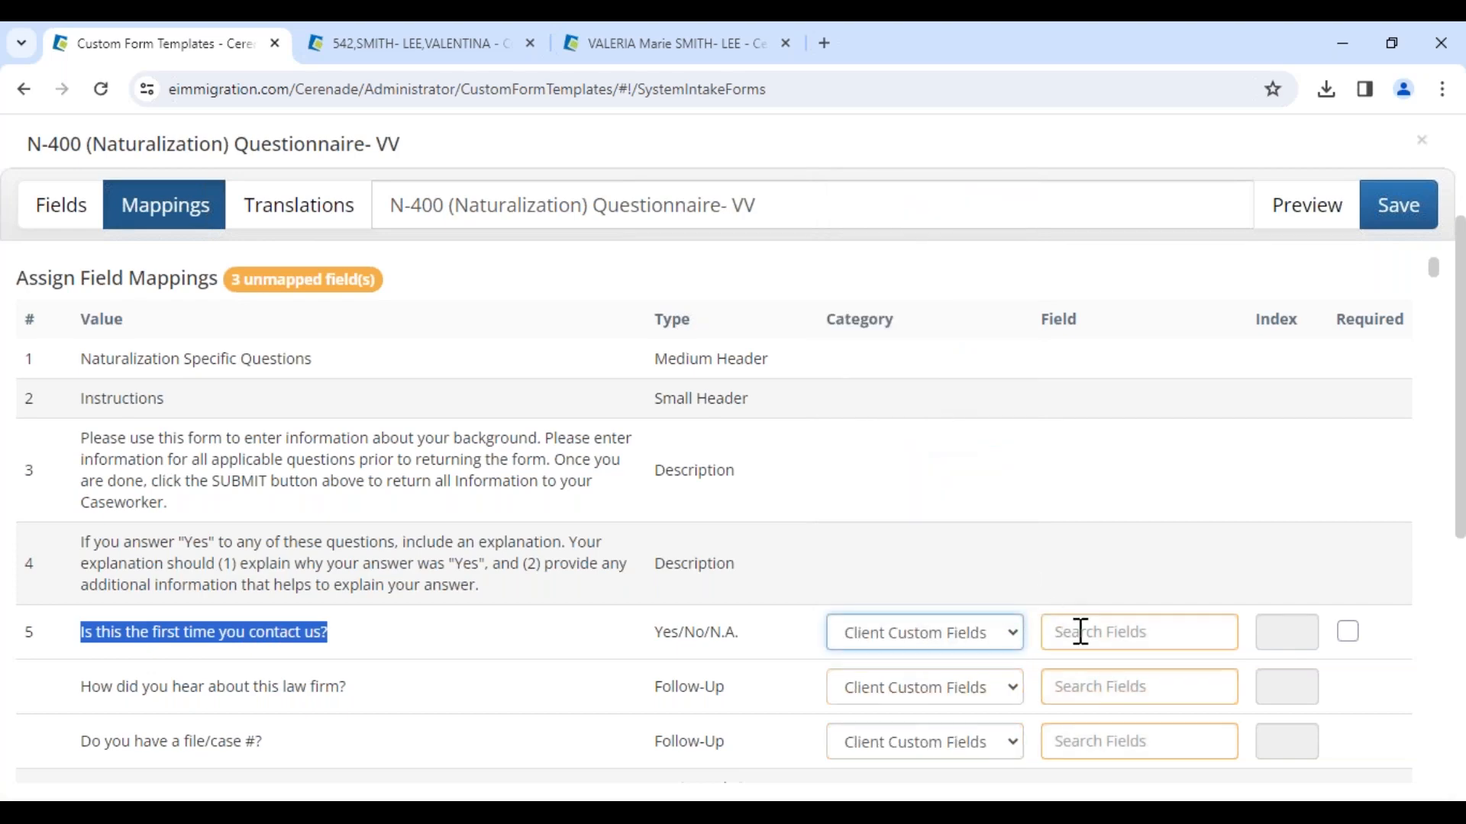
left_click(1065, 632)
type("first")
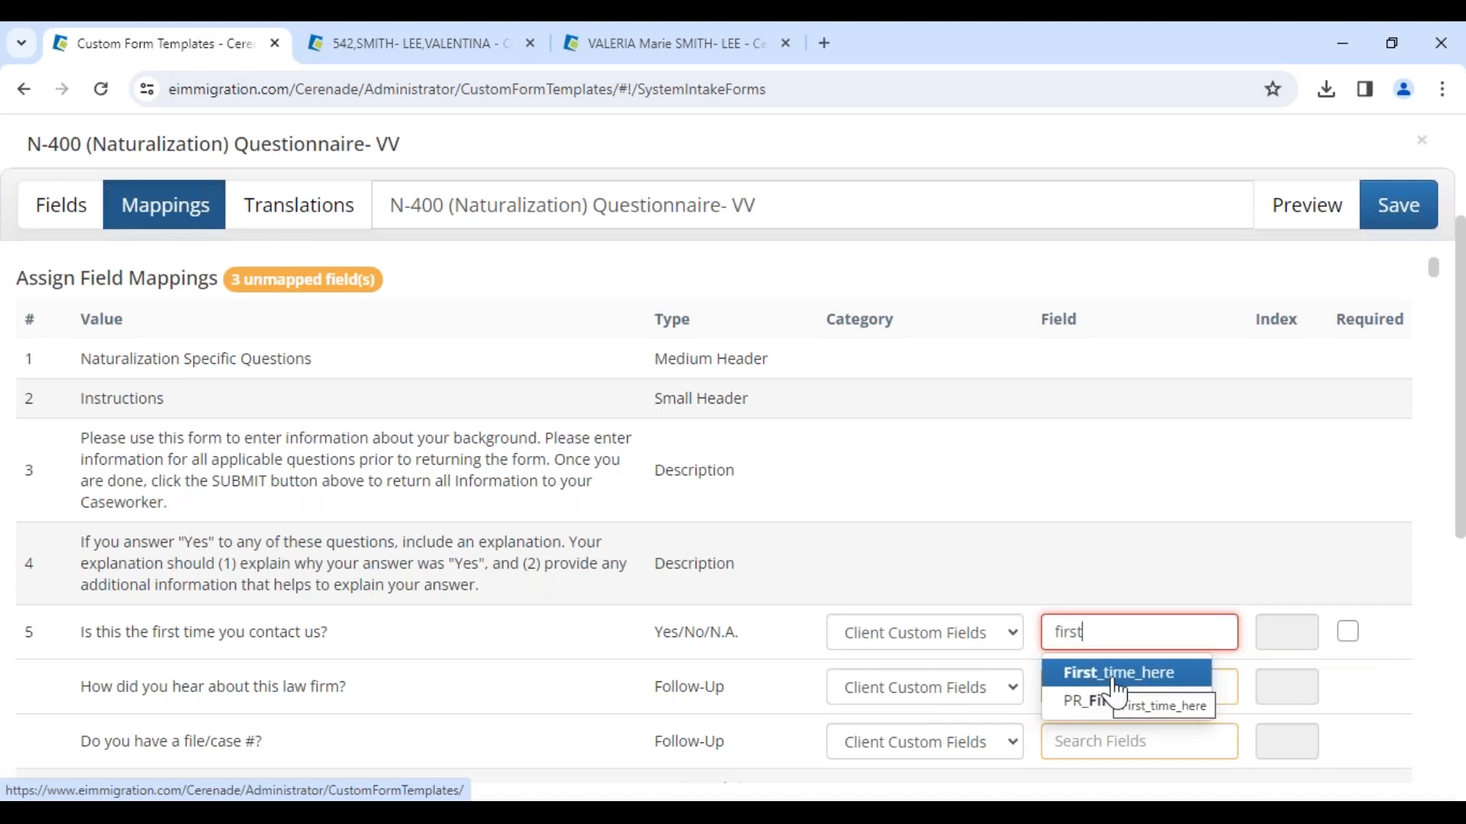
left_click(1173, 687)
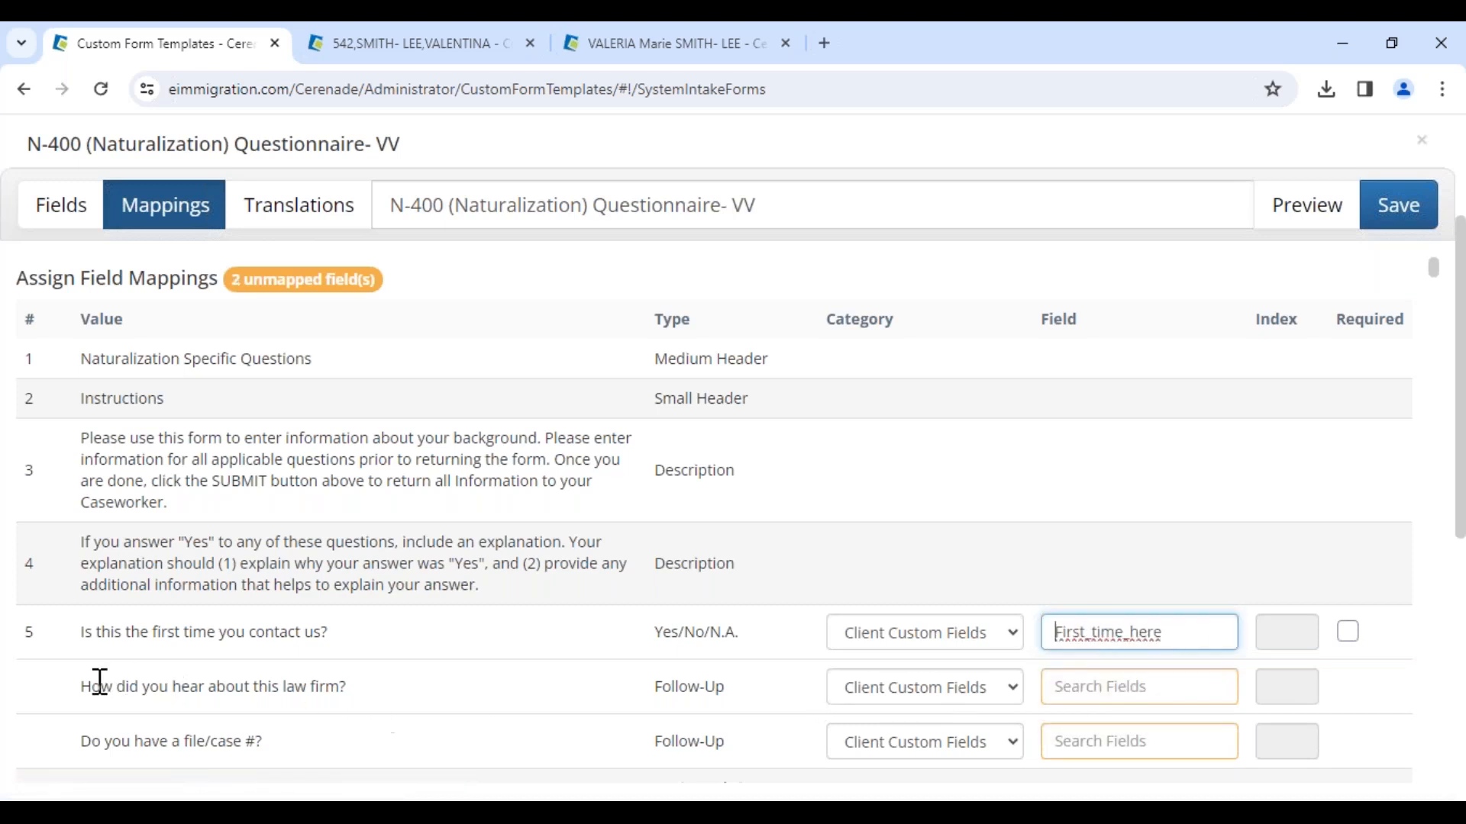
Step: Map the "How did you hear about this law firm?" follow-up to the Client Custom Fields field Source
left_click_drag(84, 687, 362, 694)
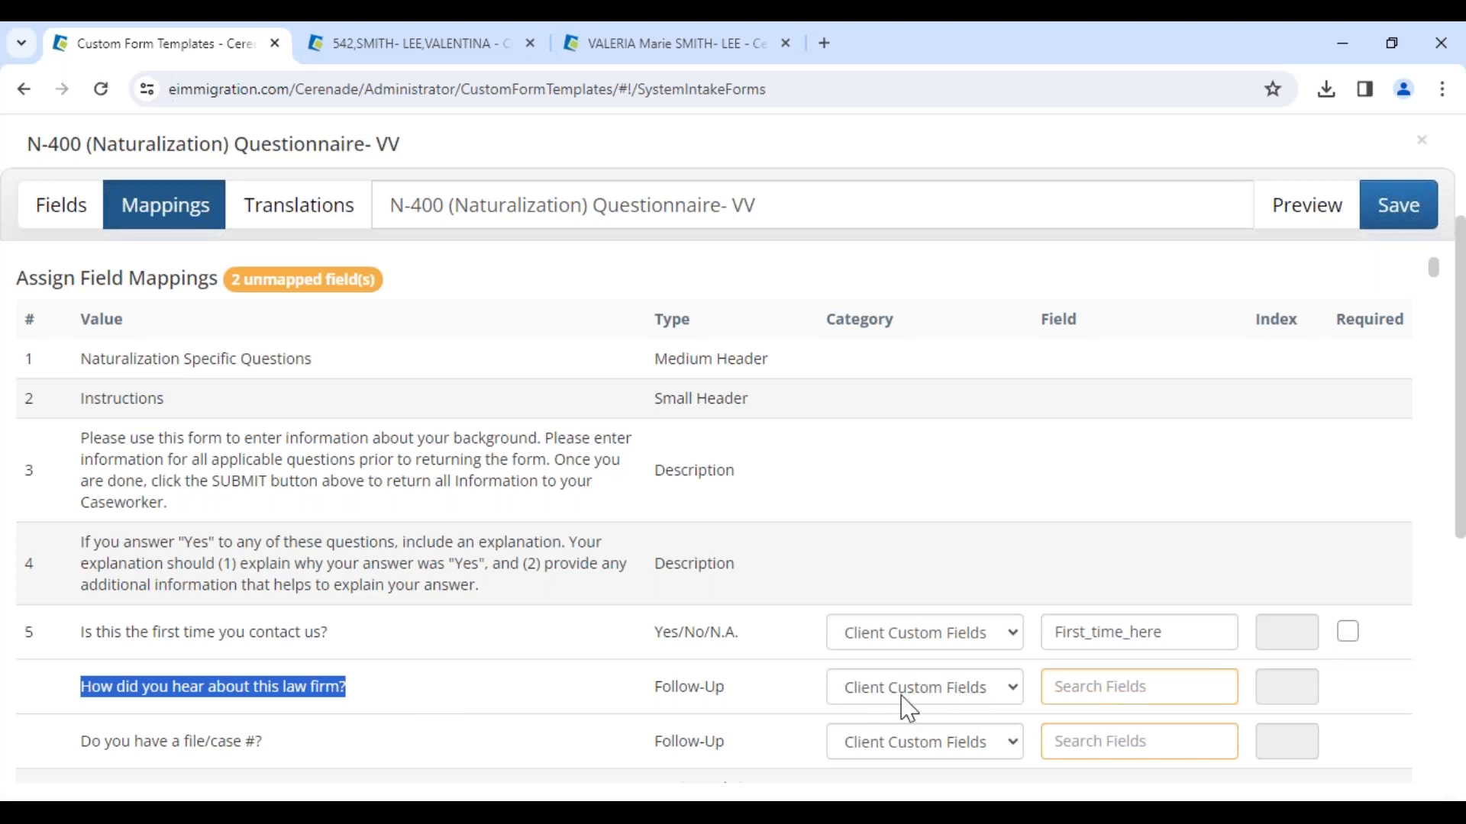
left_click(1122, 686)
type("source")
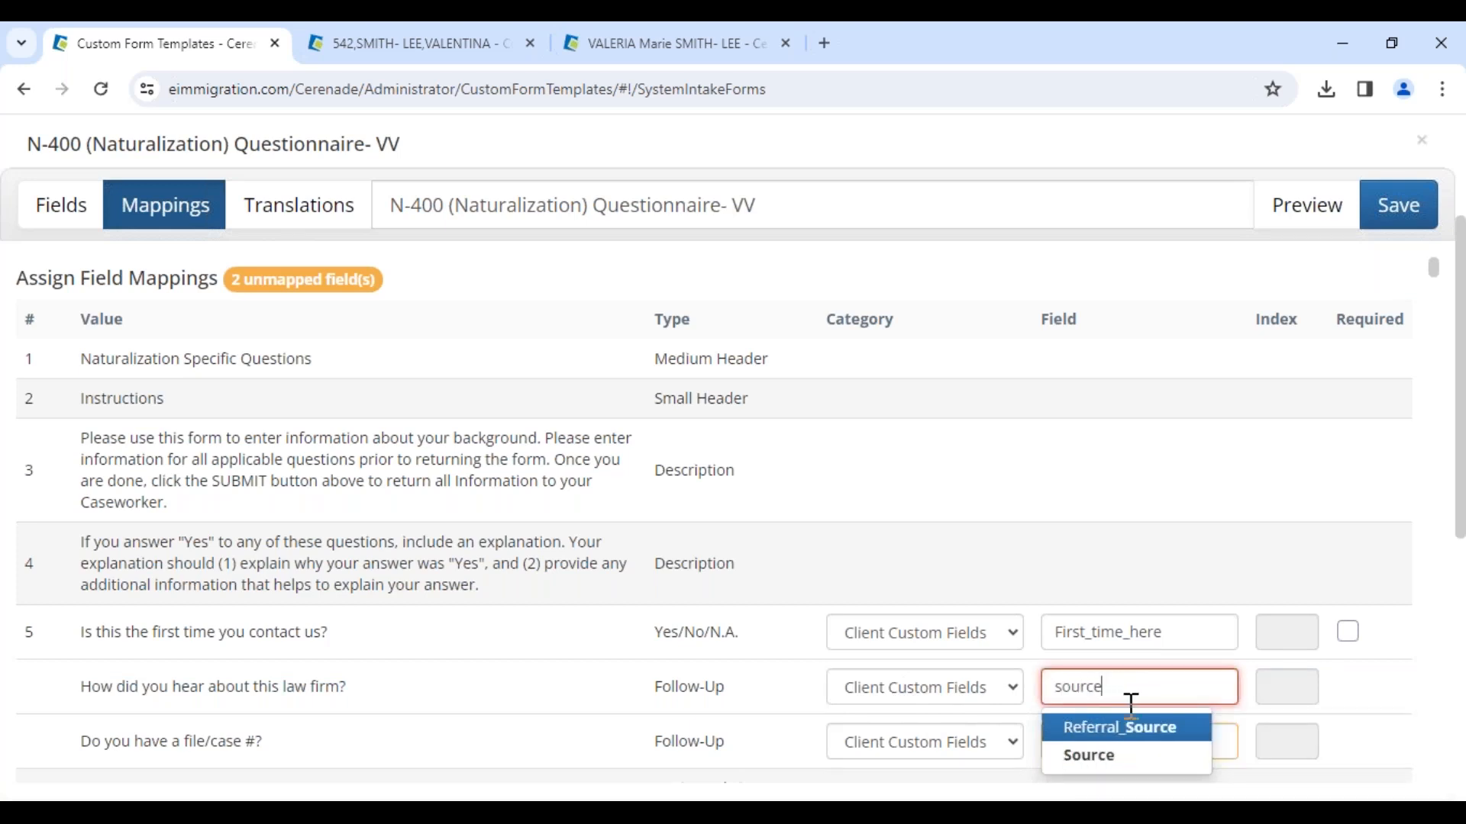
left_click(1121, 755)
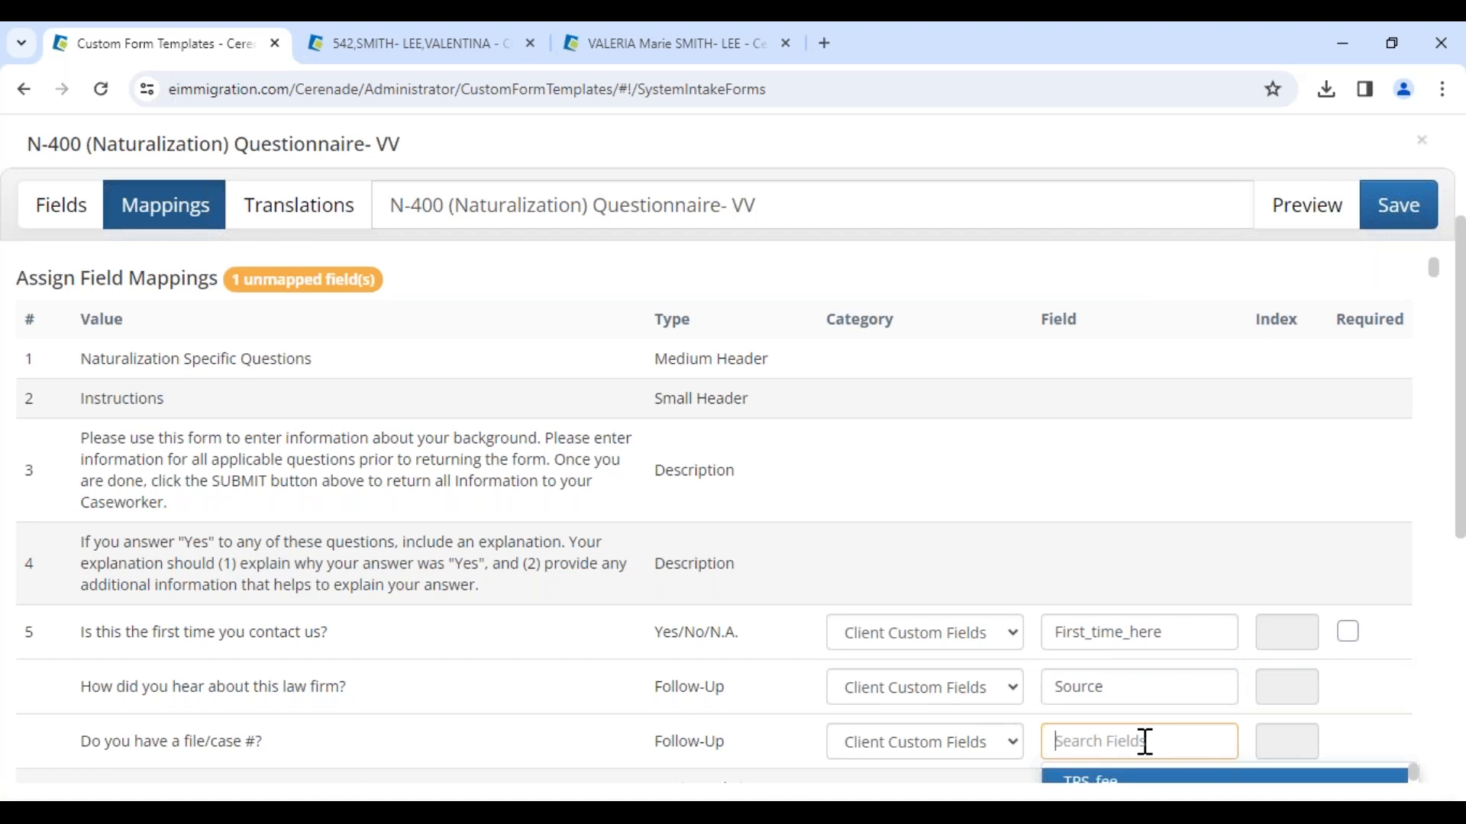
Step: Map the "Do you have a file/case #?" follow-up to the Client Custom Fields field Case Number
type("case")
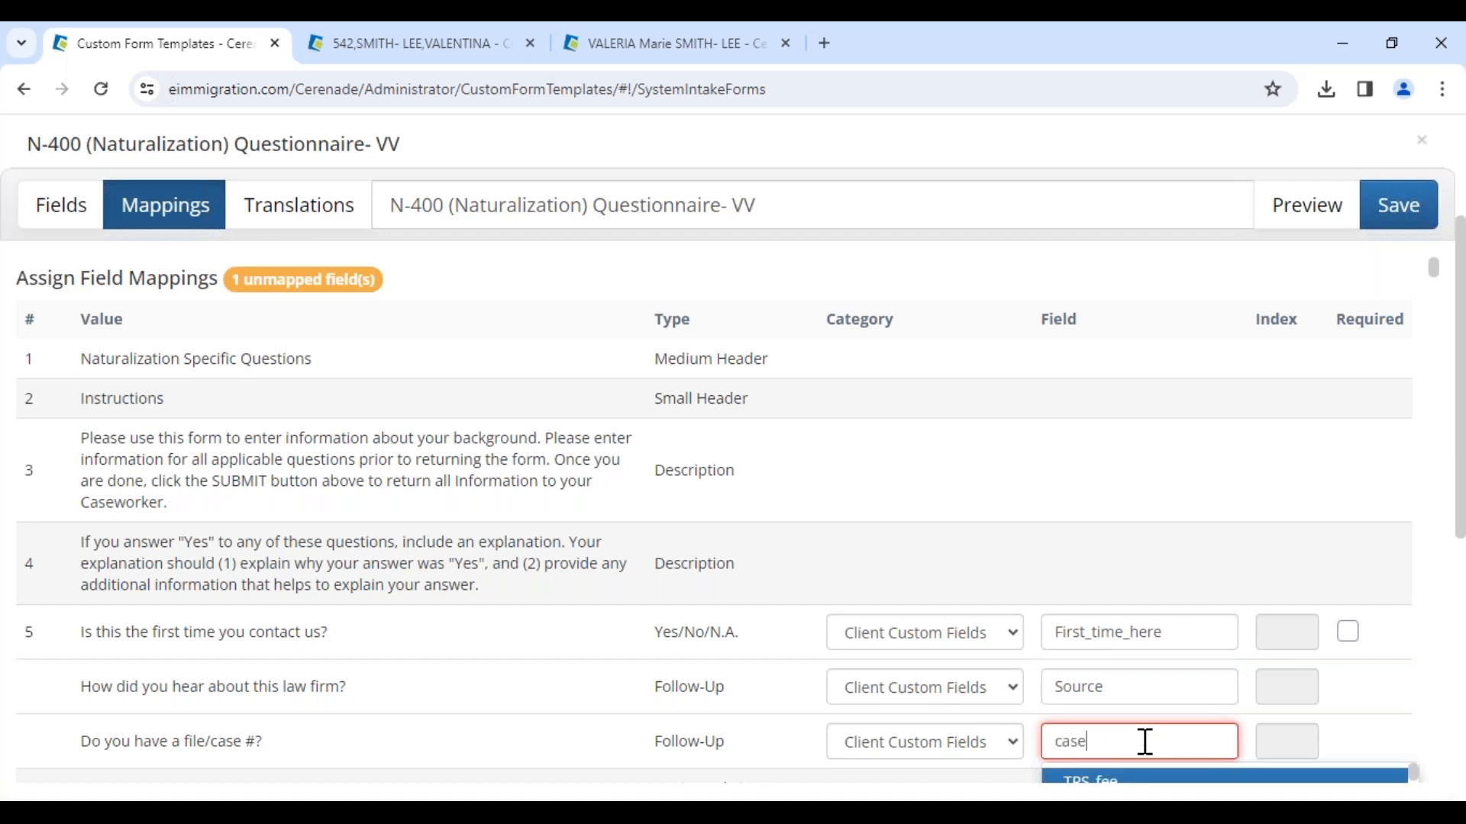
scroll(1145, 742, "down", 1)
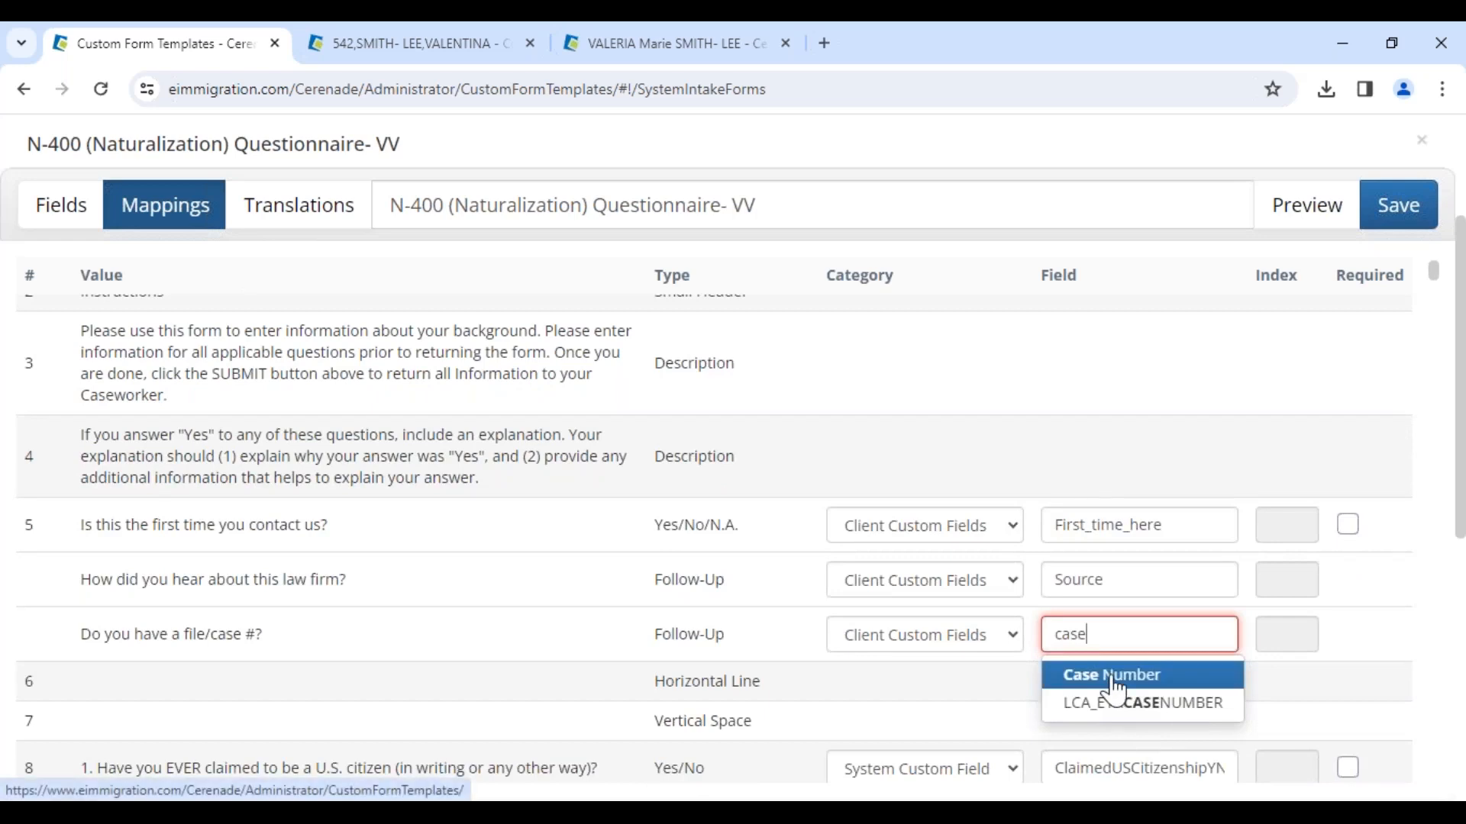
left_click(1216, 672)
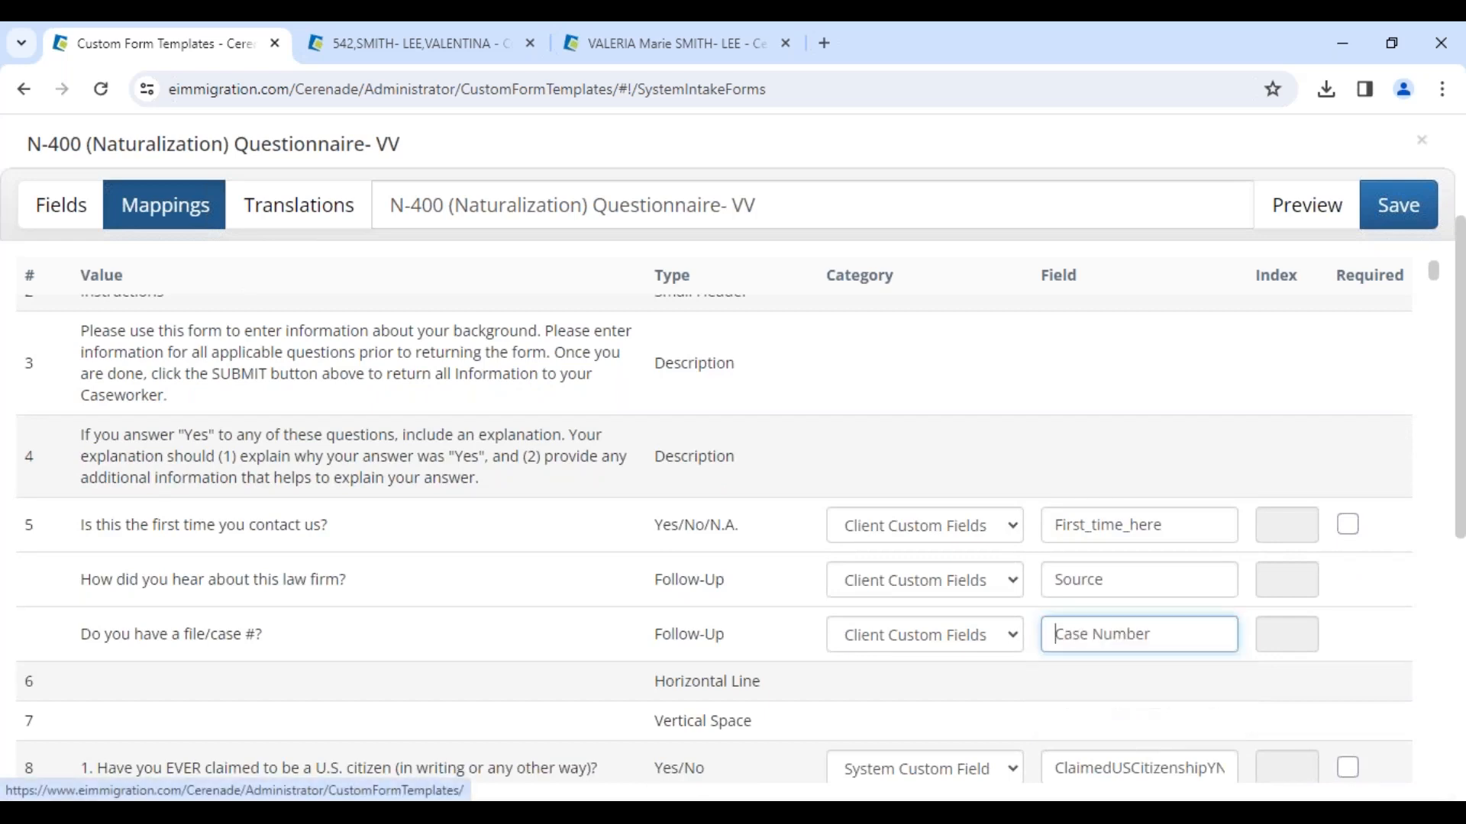
Step: Examine the Required column of the field mappings
left_click(1352, 280)
double_click(1352, 280)
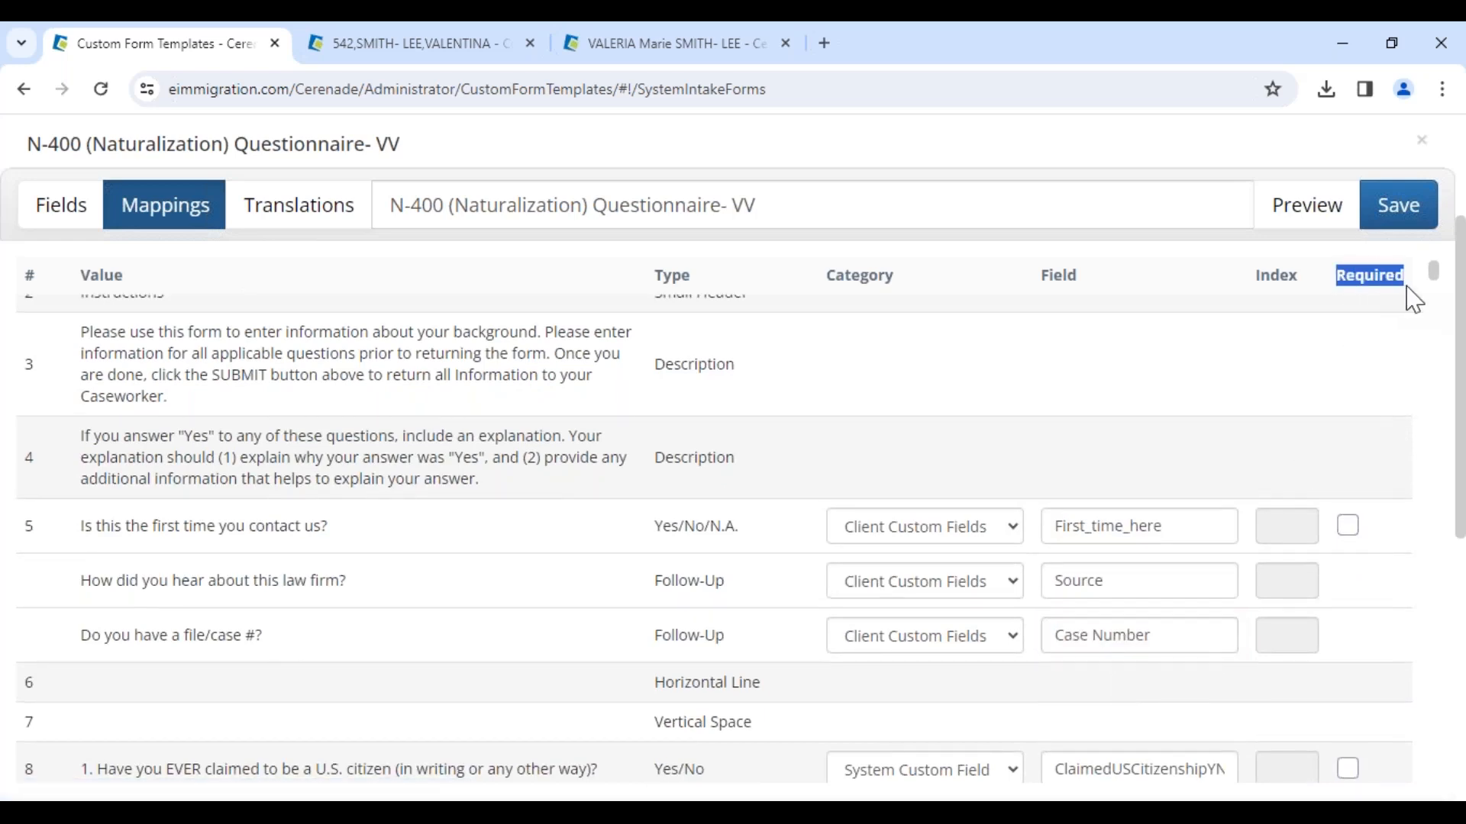
scroll(1376, 532, "down", 1)
left_click(1349, 420)
scroll(1376, 529, "up", 1)
Step: Enable translations for the intake form and browse the list of available languages
left_click(313, 233)
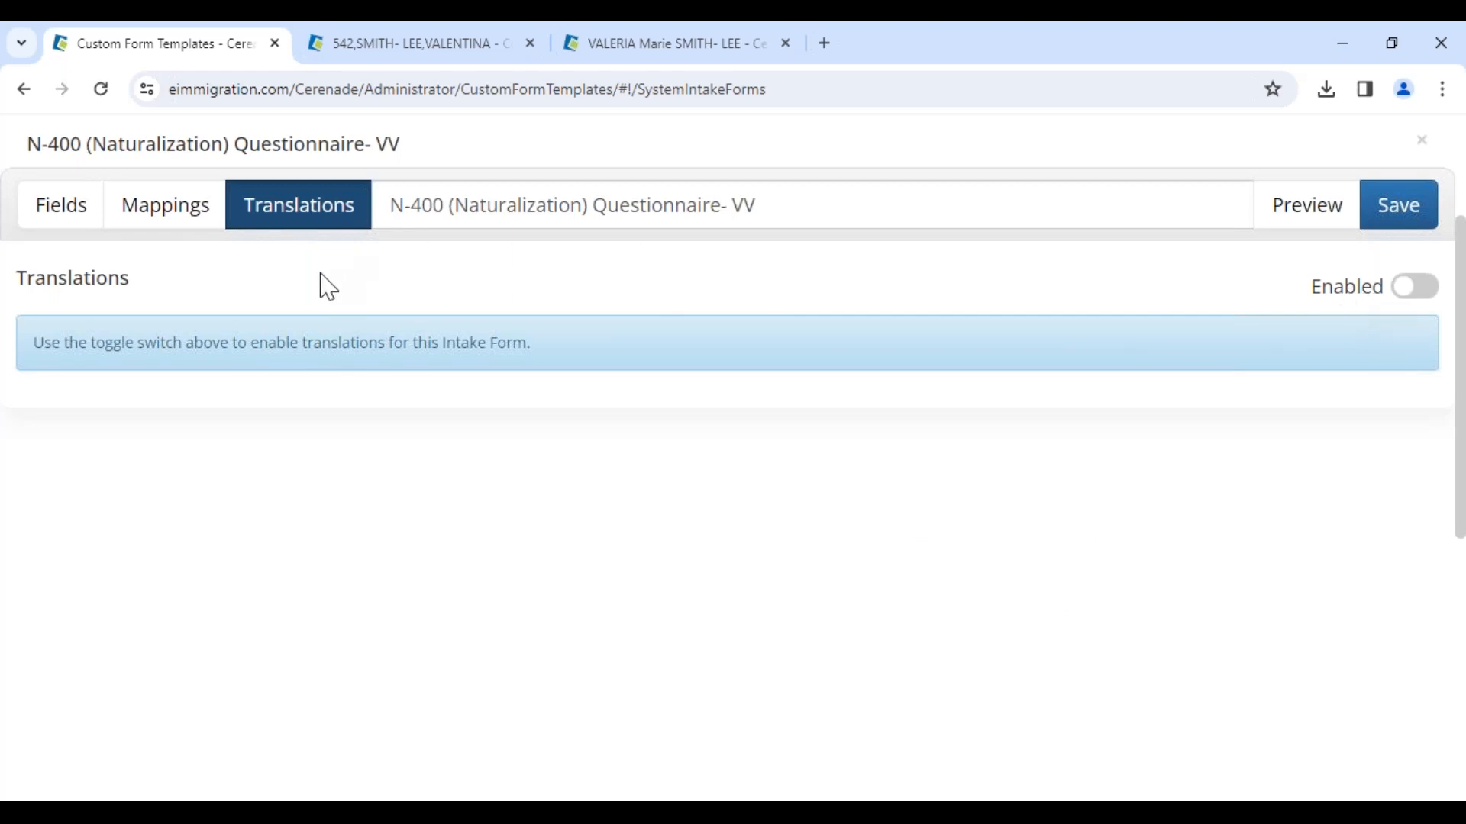
left_click(391, 202)
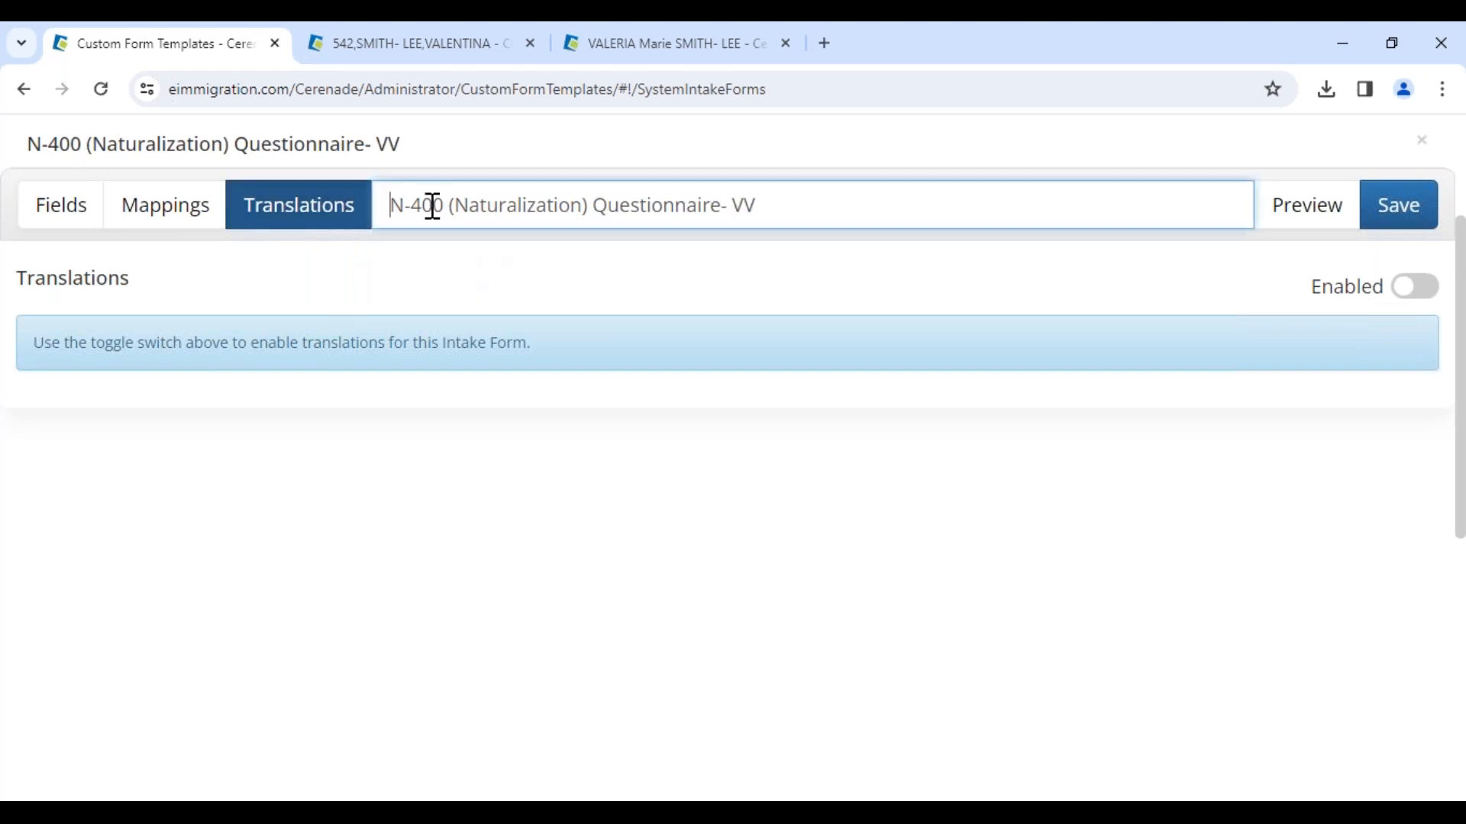
left_click_drag(391, 205, 771, 216)
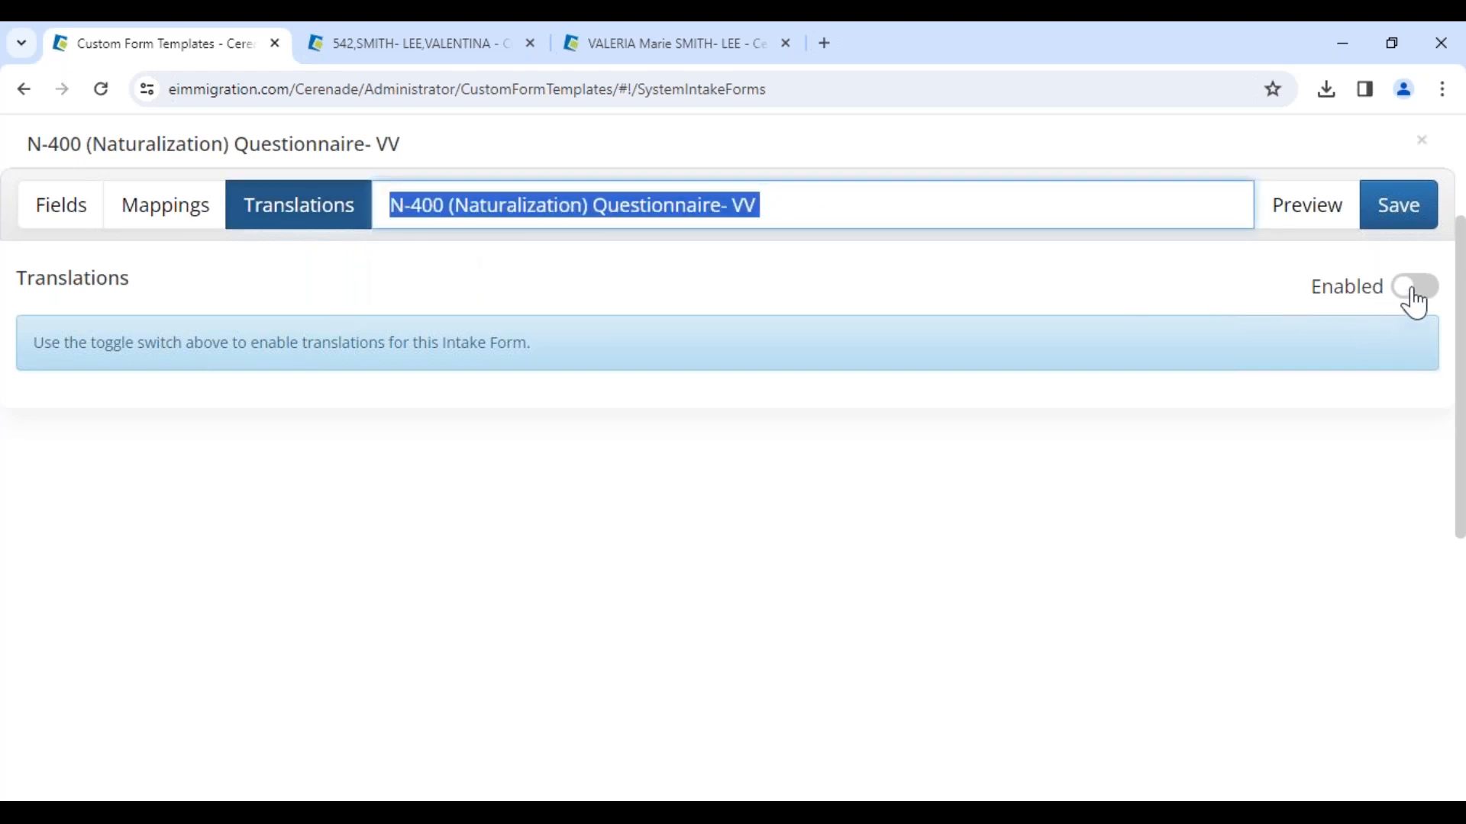
left_click(1413, 298)
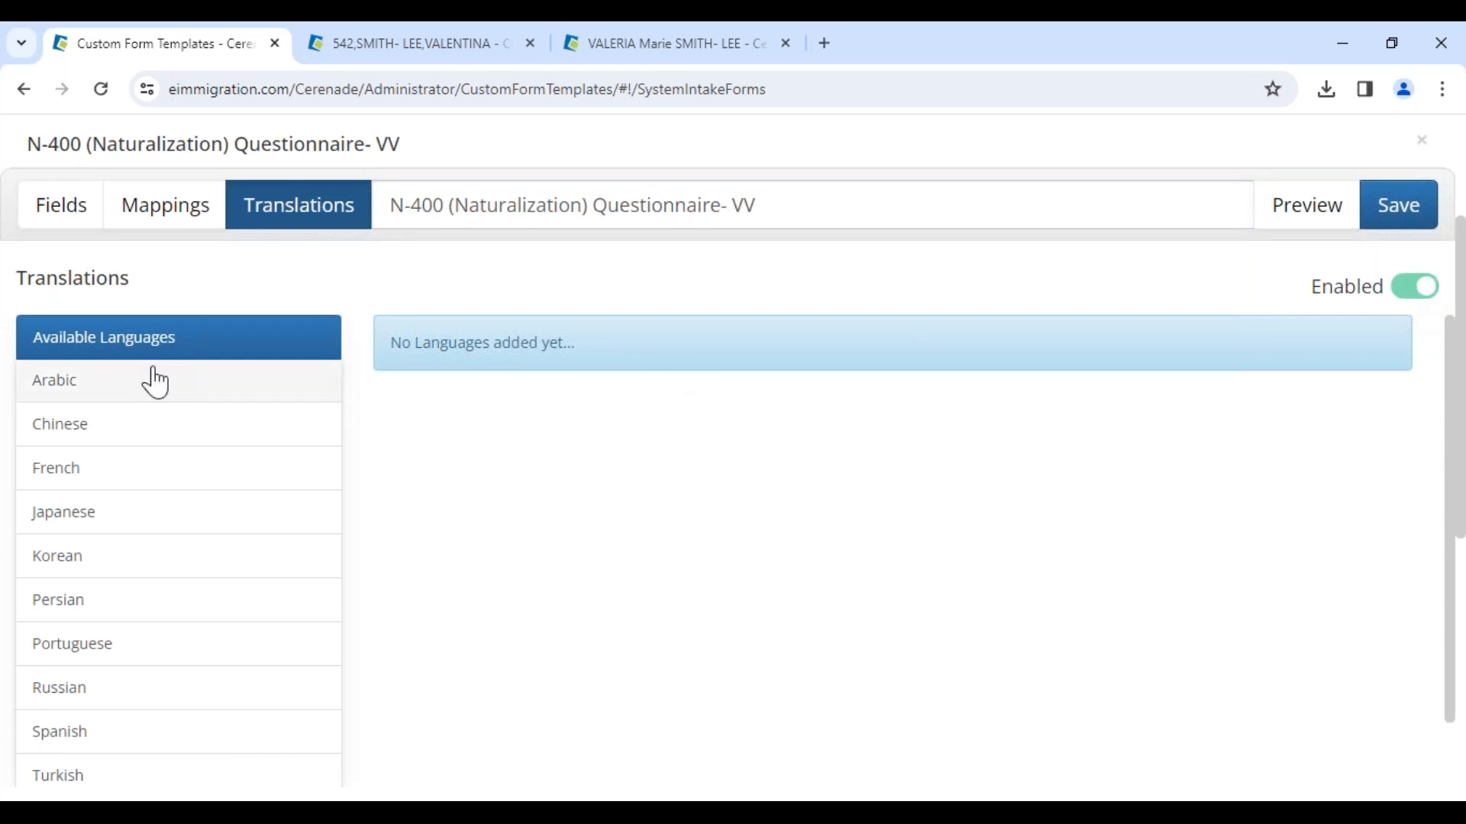
scroll(117, 487, "down", 1)
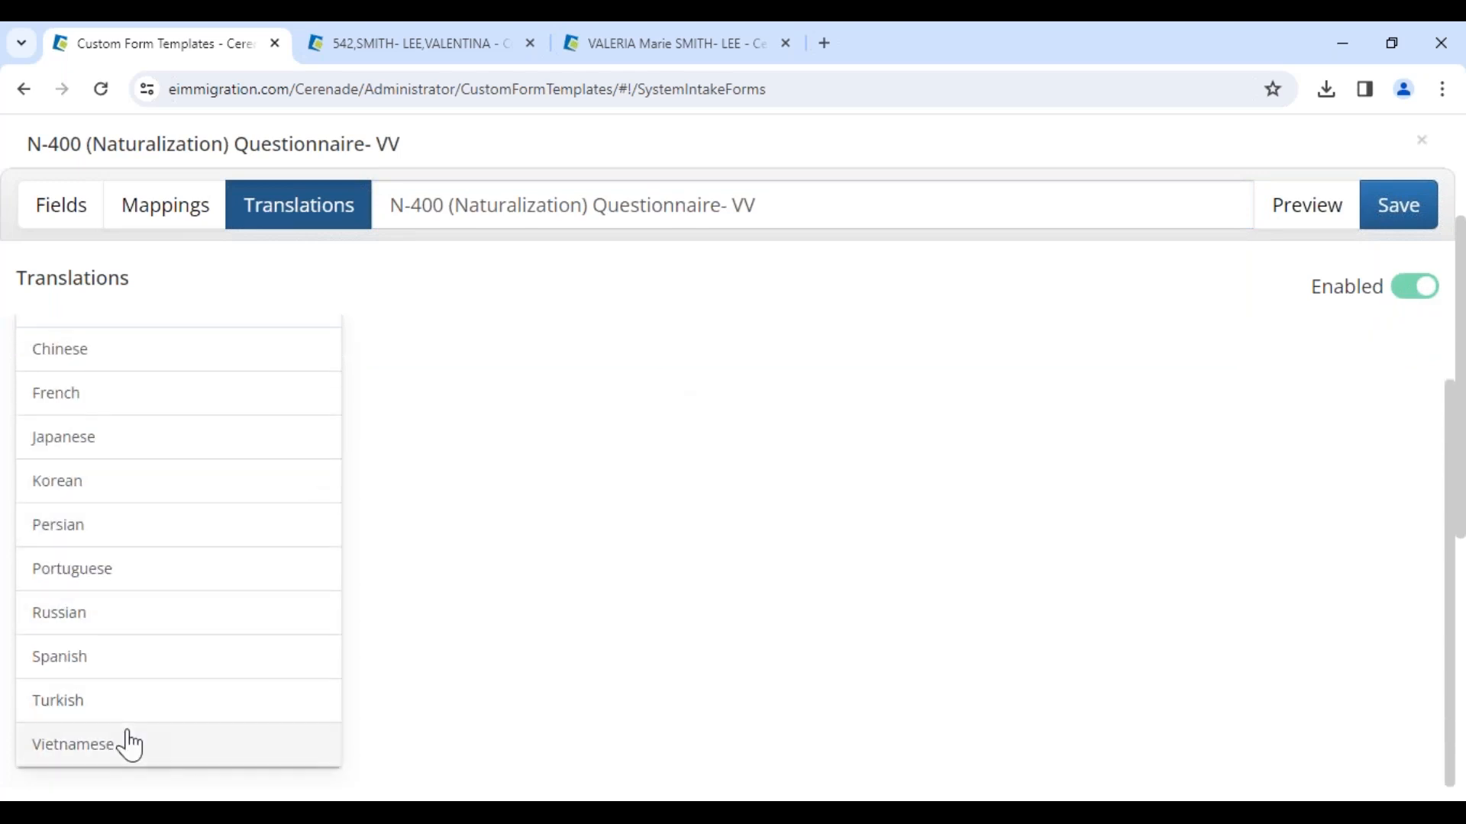
Step: Try to add a Turkish translation to the N-400 (Naturalization) Questionnaire- VV form, then reload the page without saving
left_click(131, 671)
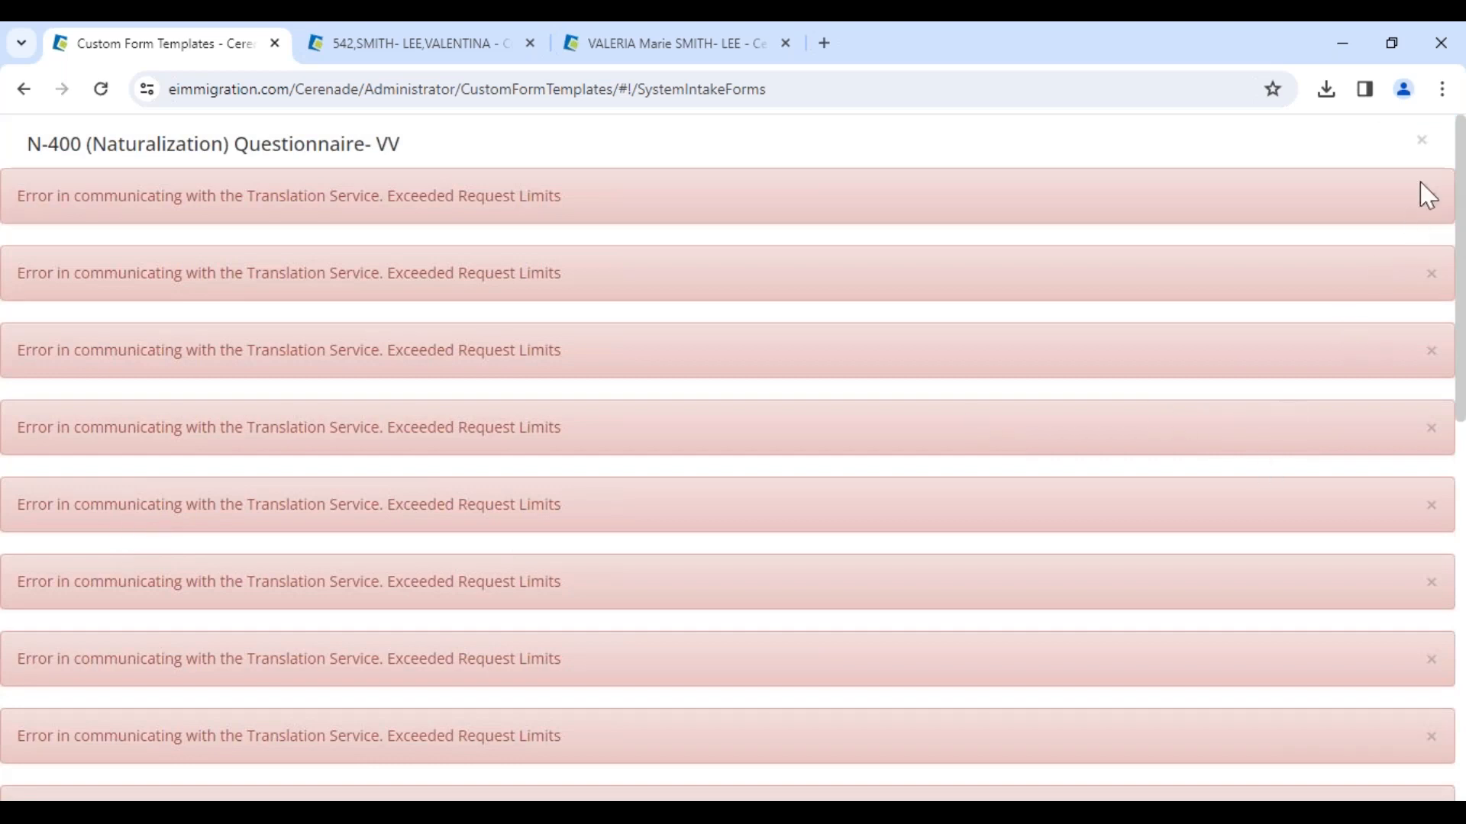
left_click(1421, 139)
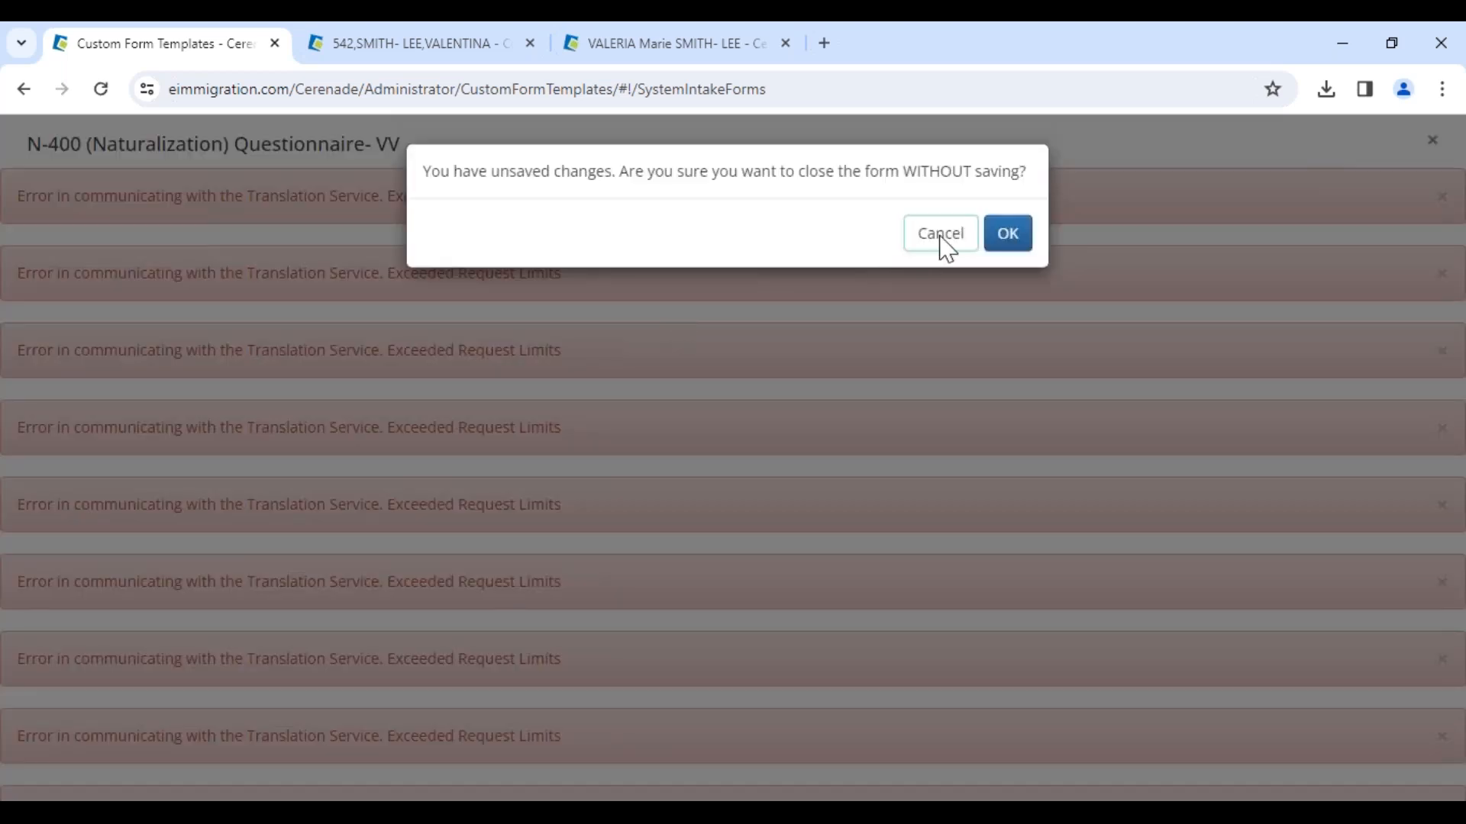
left_click(941, 233)
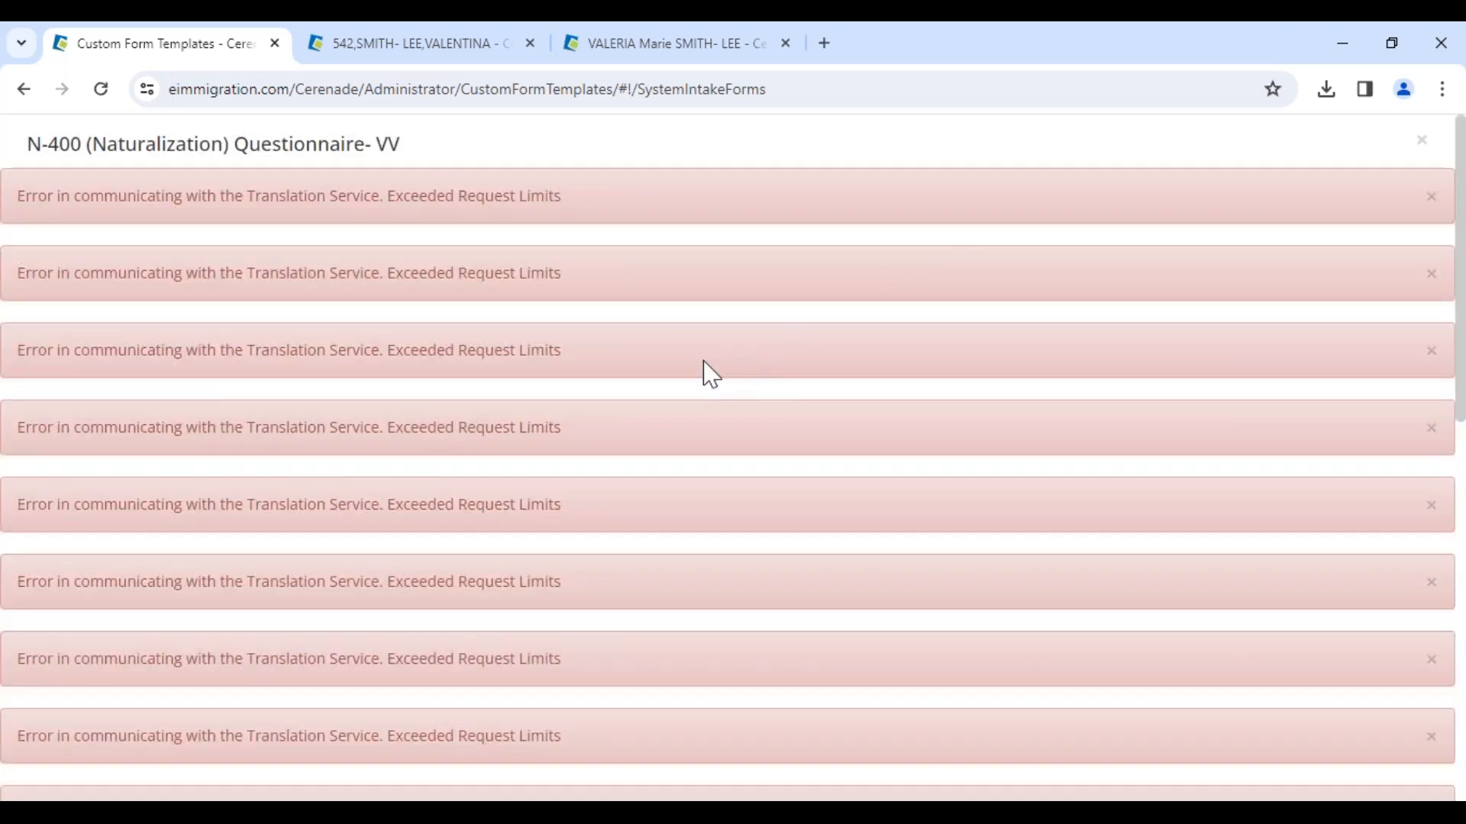
left_click(101, 89)
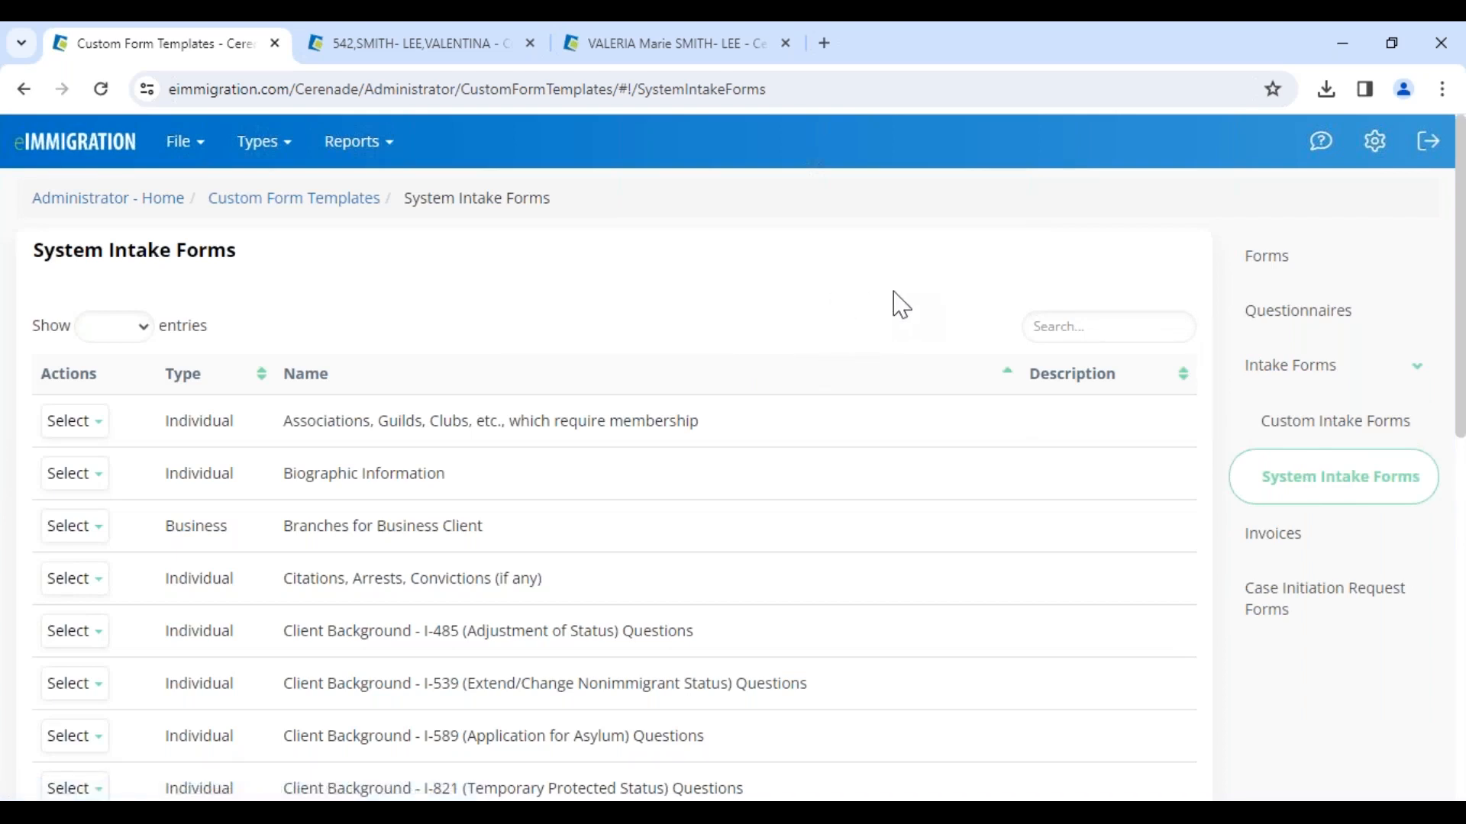
Step: Open the Feedback / Technical Support form from help and close it
left_click(1319, 156)
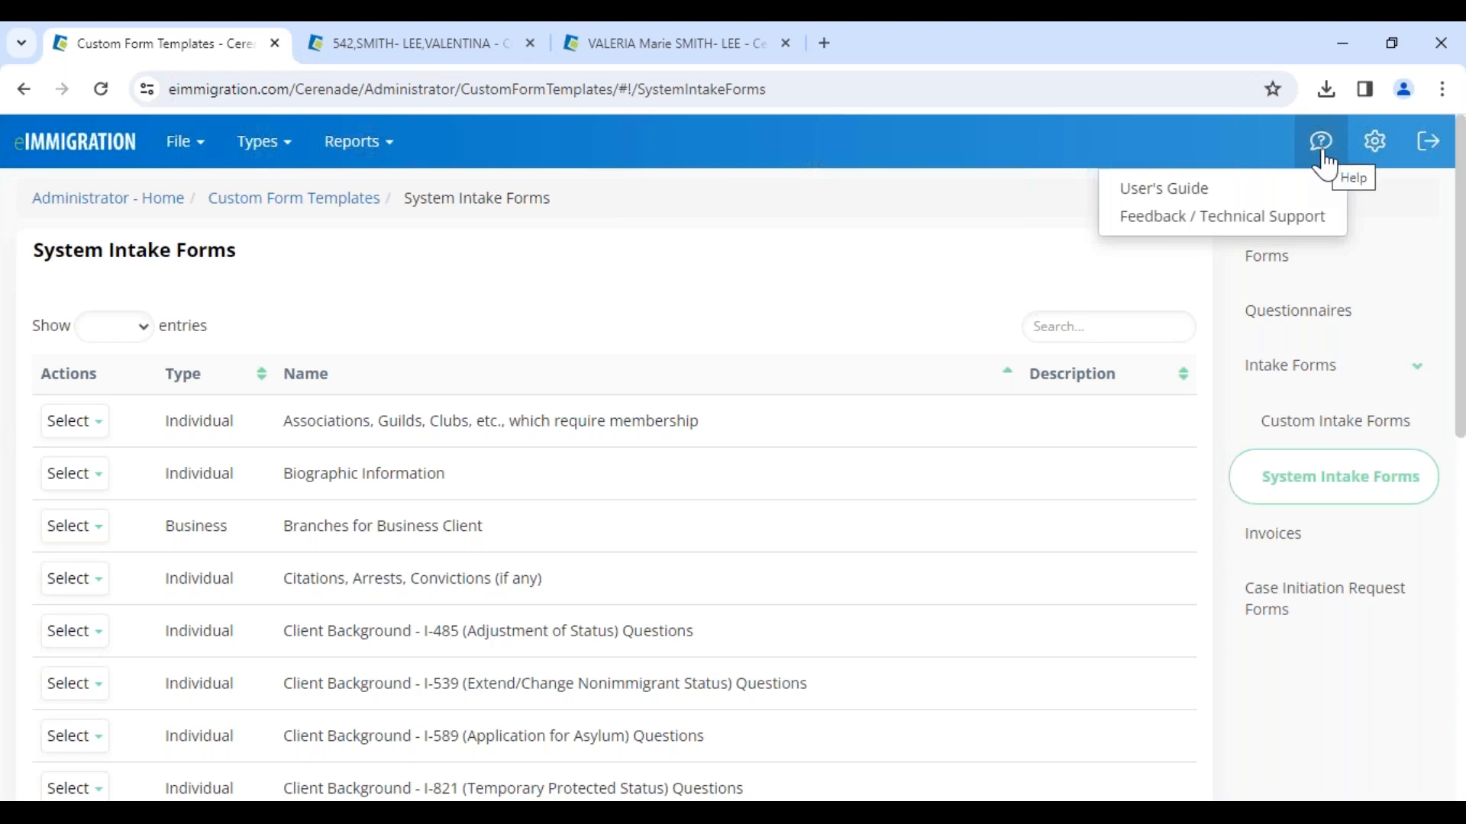
left_click(1309, 229)
left_click(388, 709)
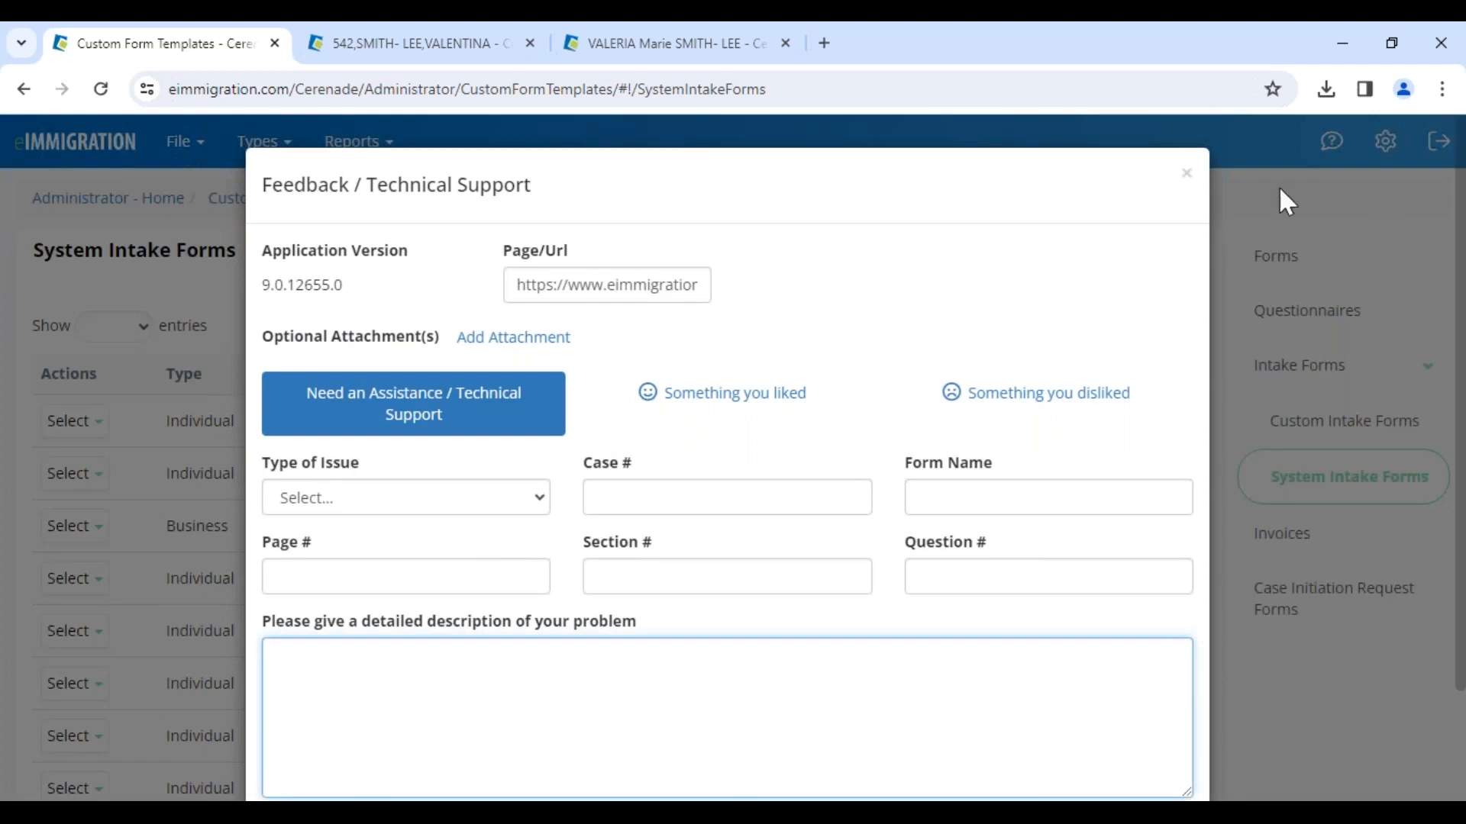
left_click(1185, 176)
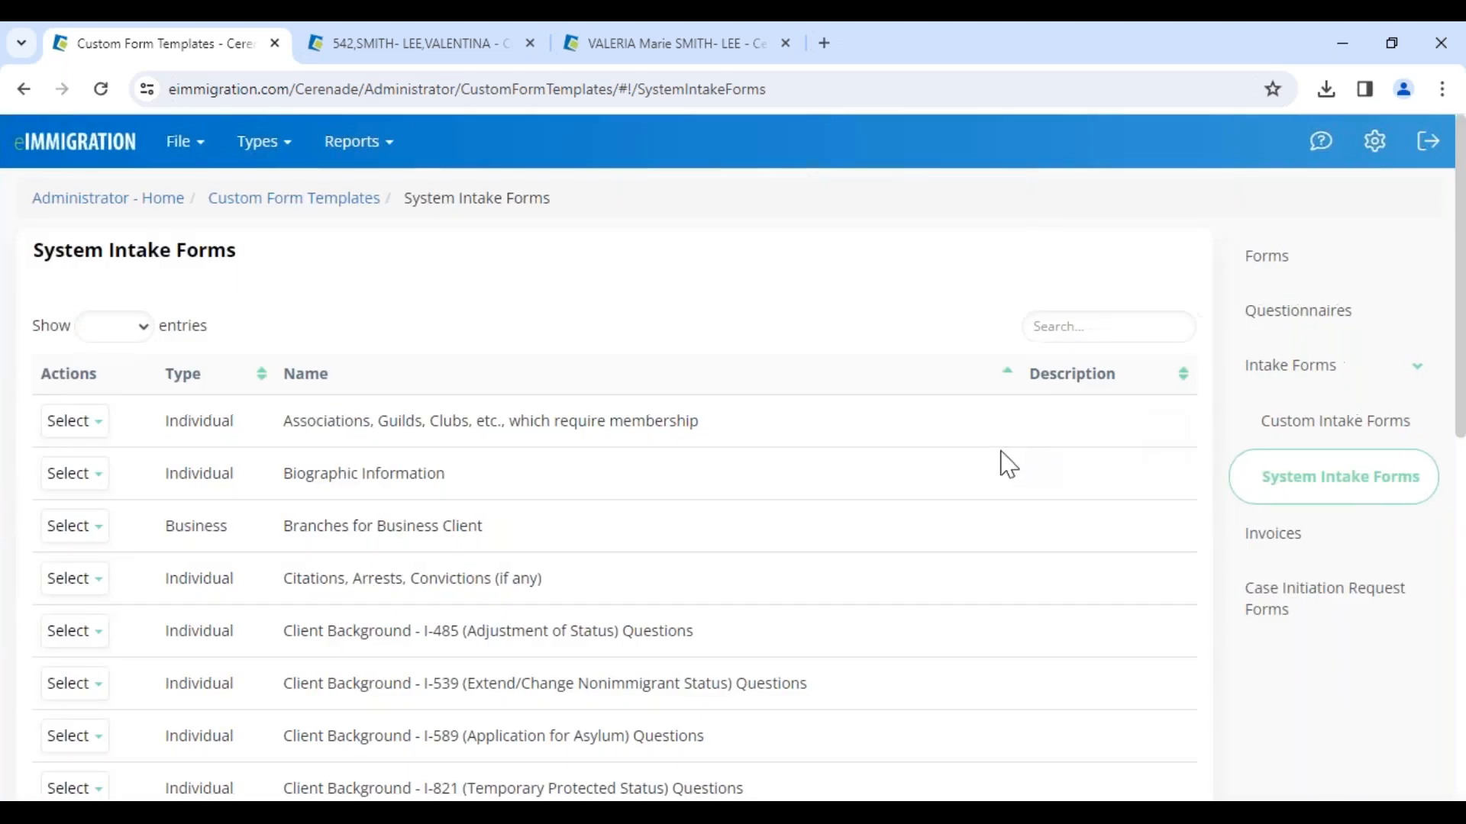
Step: Copy the system intake form Client Background - N-400 (Naturalization) Questions
left_click(1338, 489)
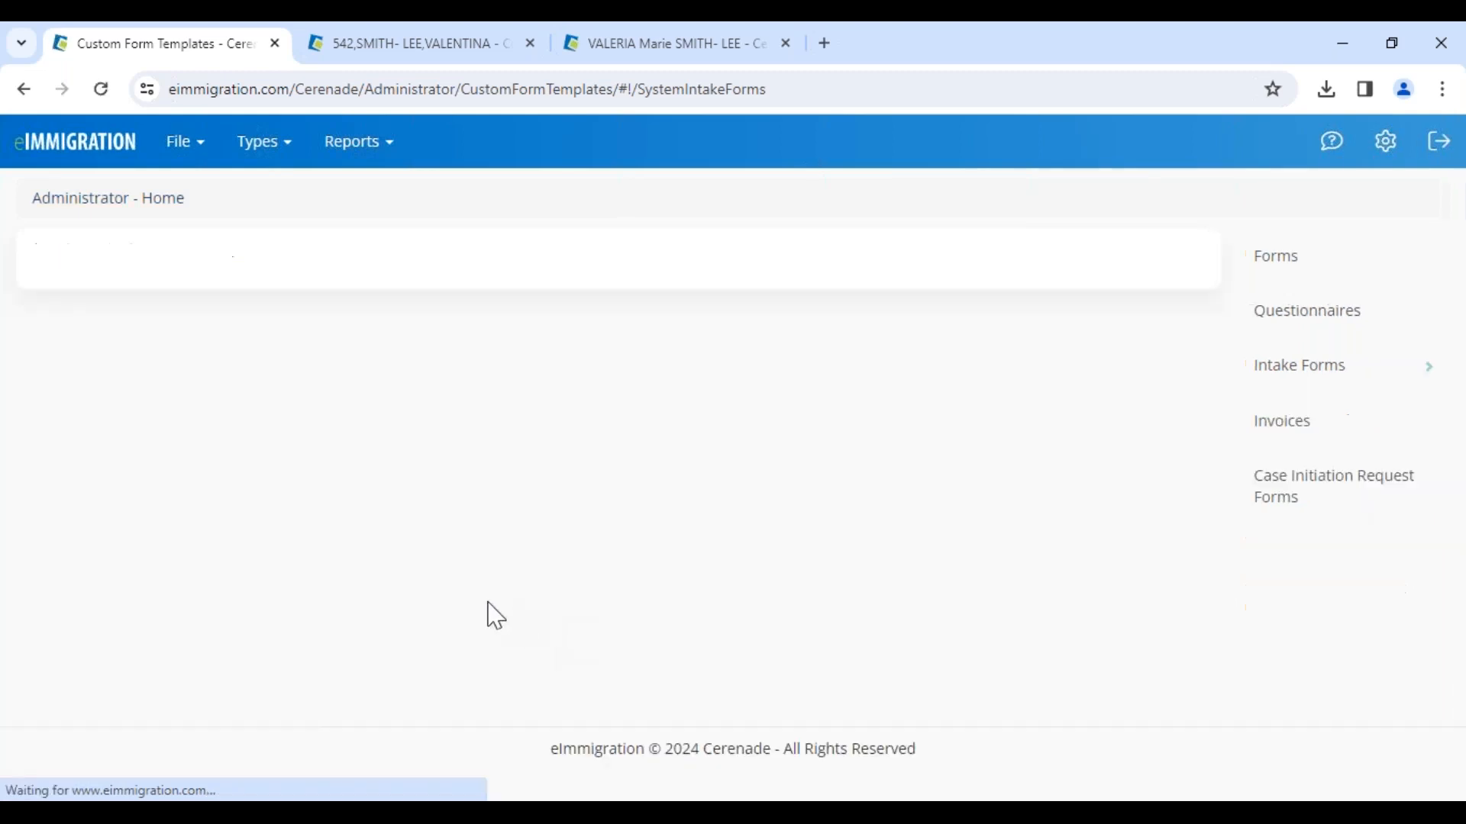
left_click(1335, 492)
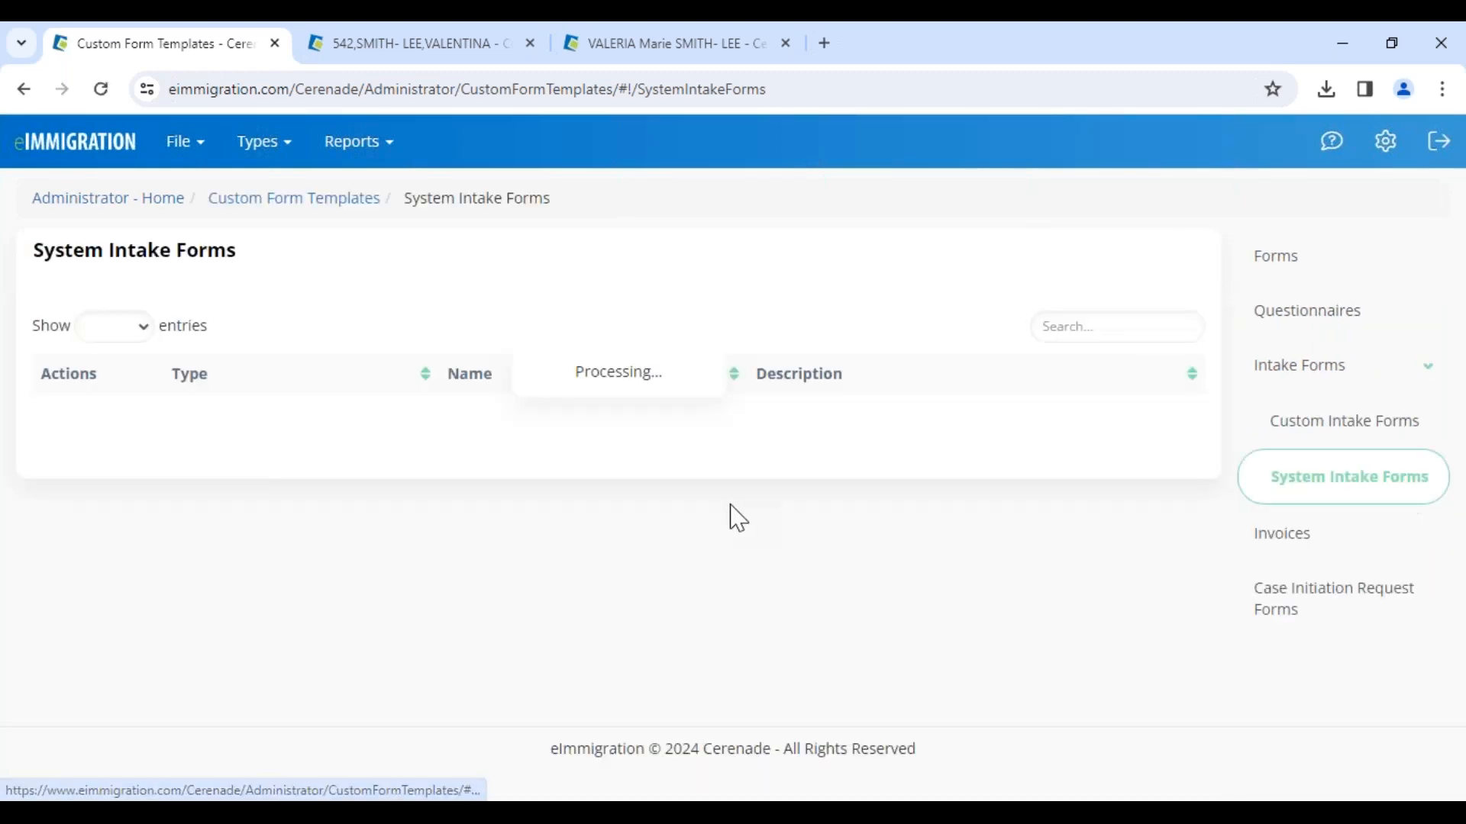
scroll(169, 729, "down", 3)
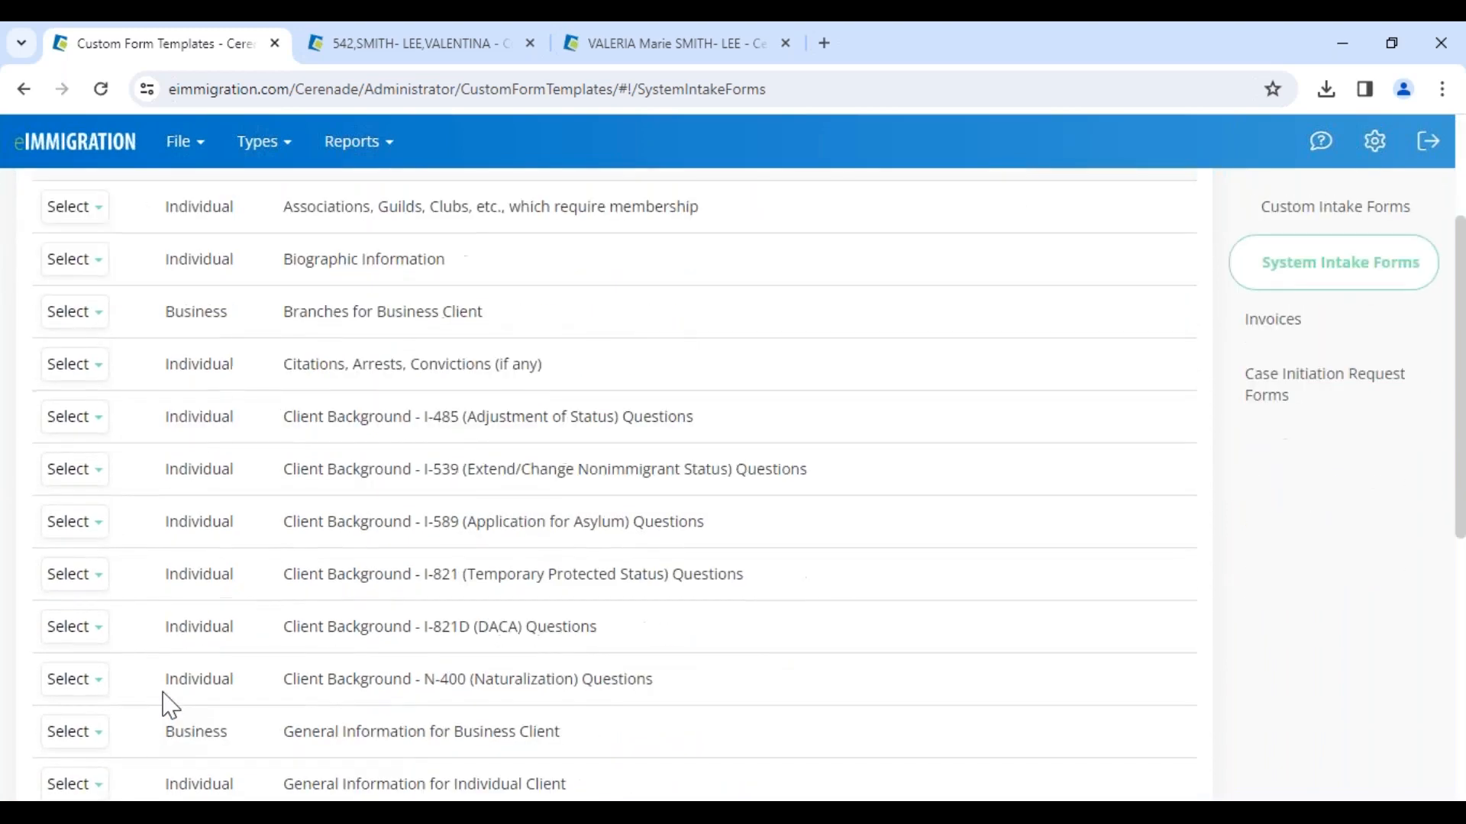
left_click(74, 679)
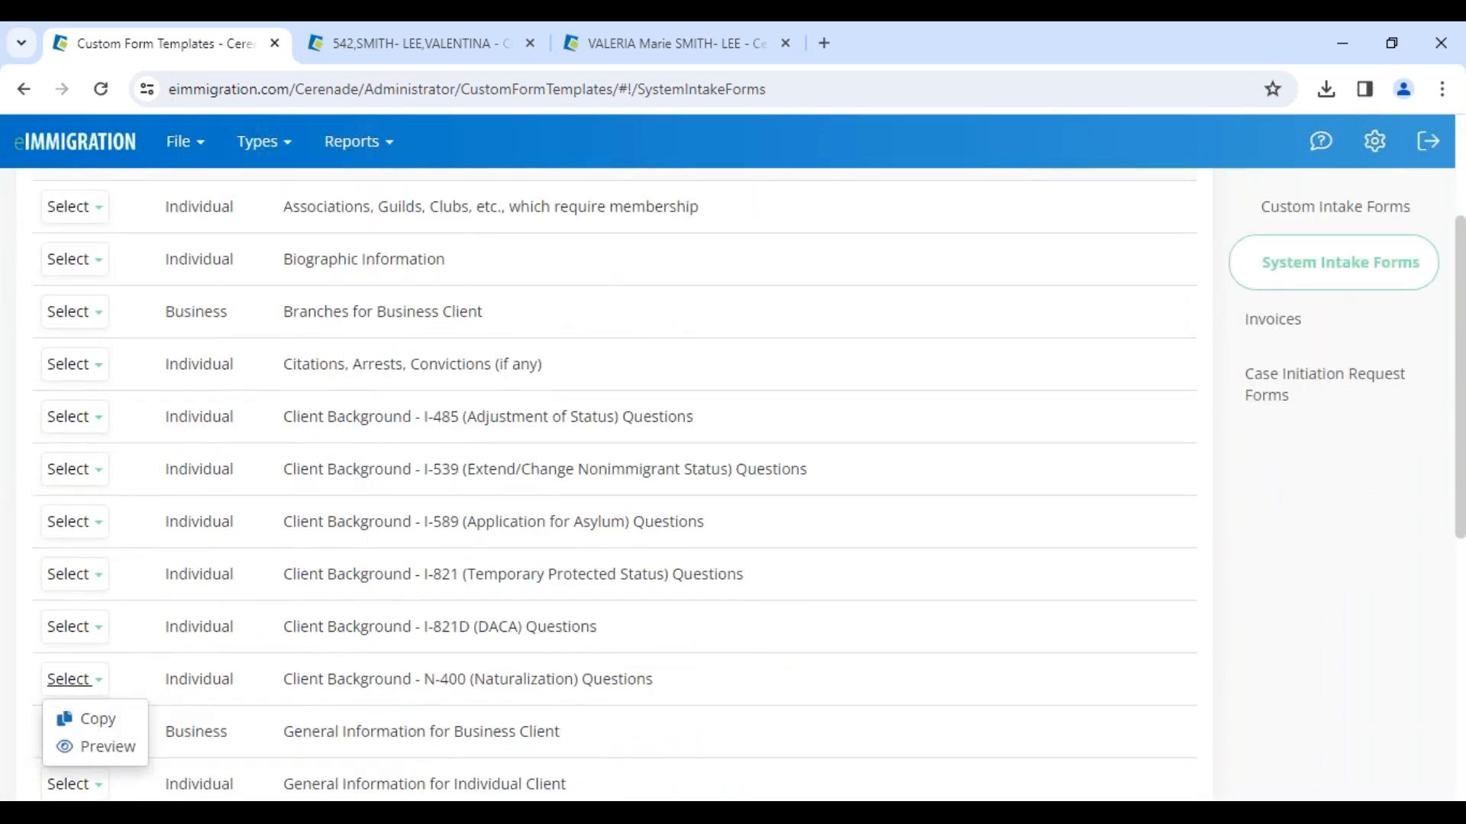
left_click(106, 724)
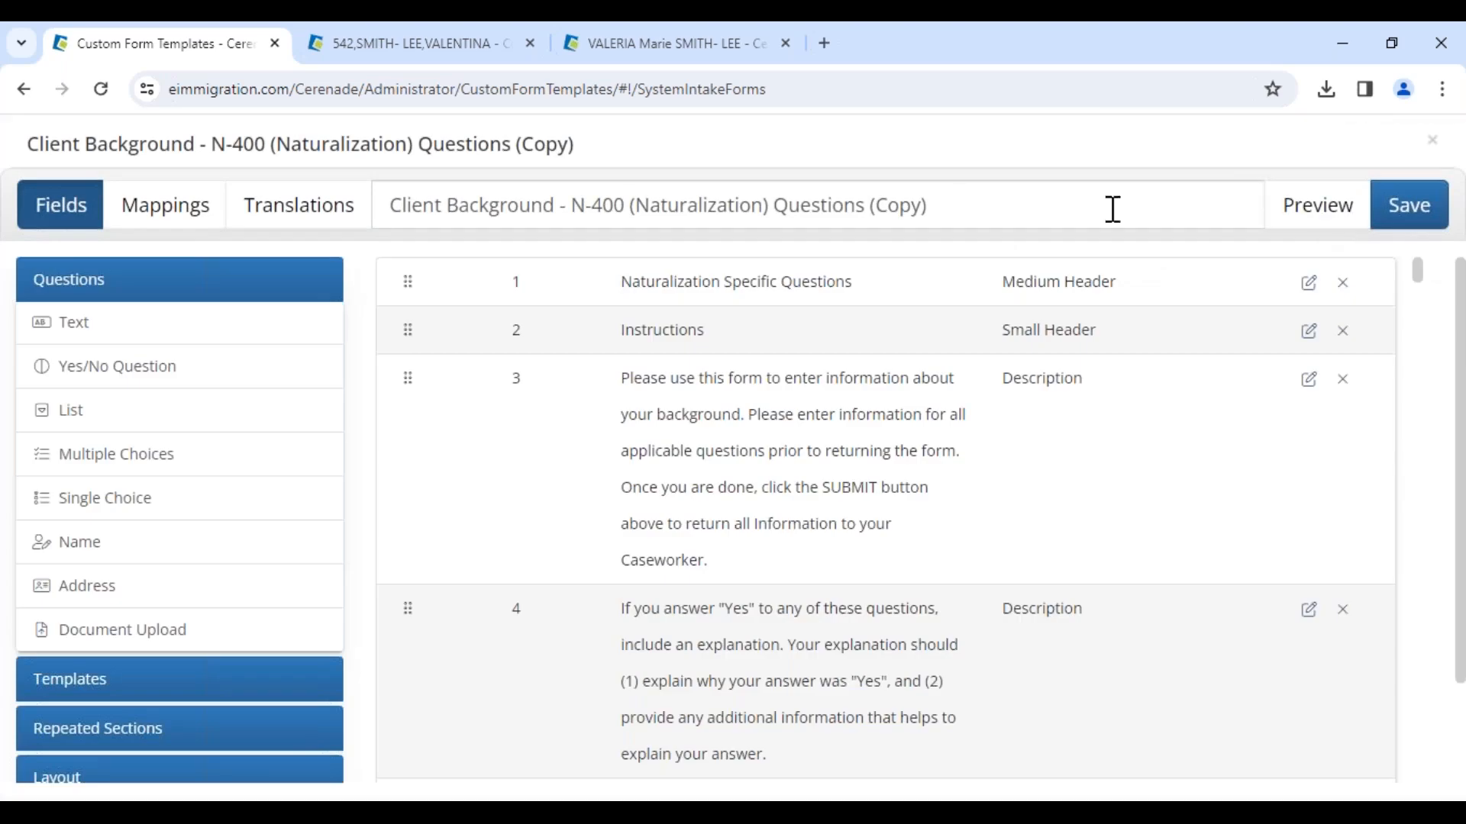
Step: Enable translations on the copied form and add French, Spanish and Korean as languages
left_click(286, 210)
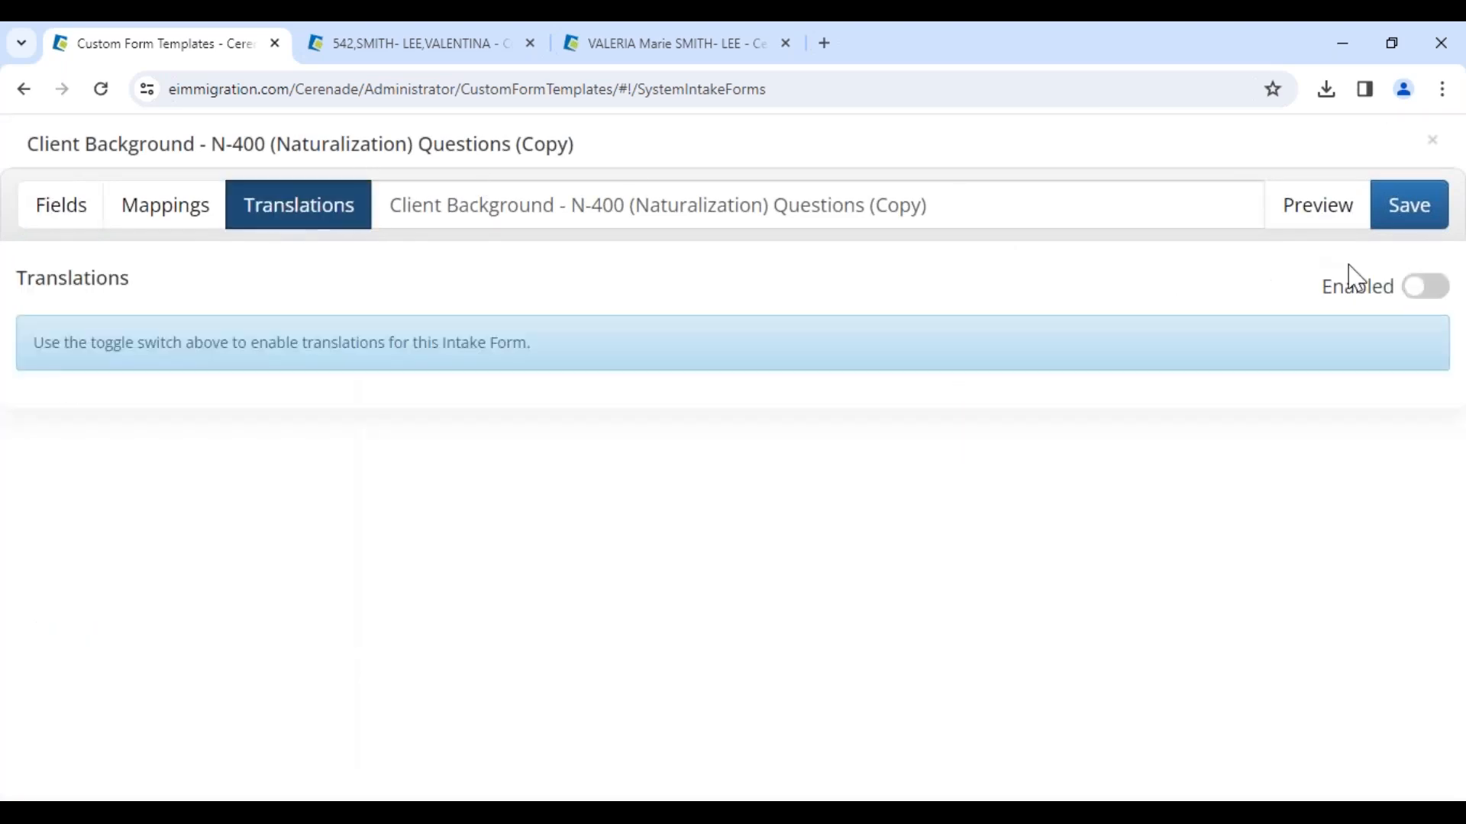
left_click(1425, 289)
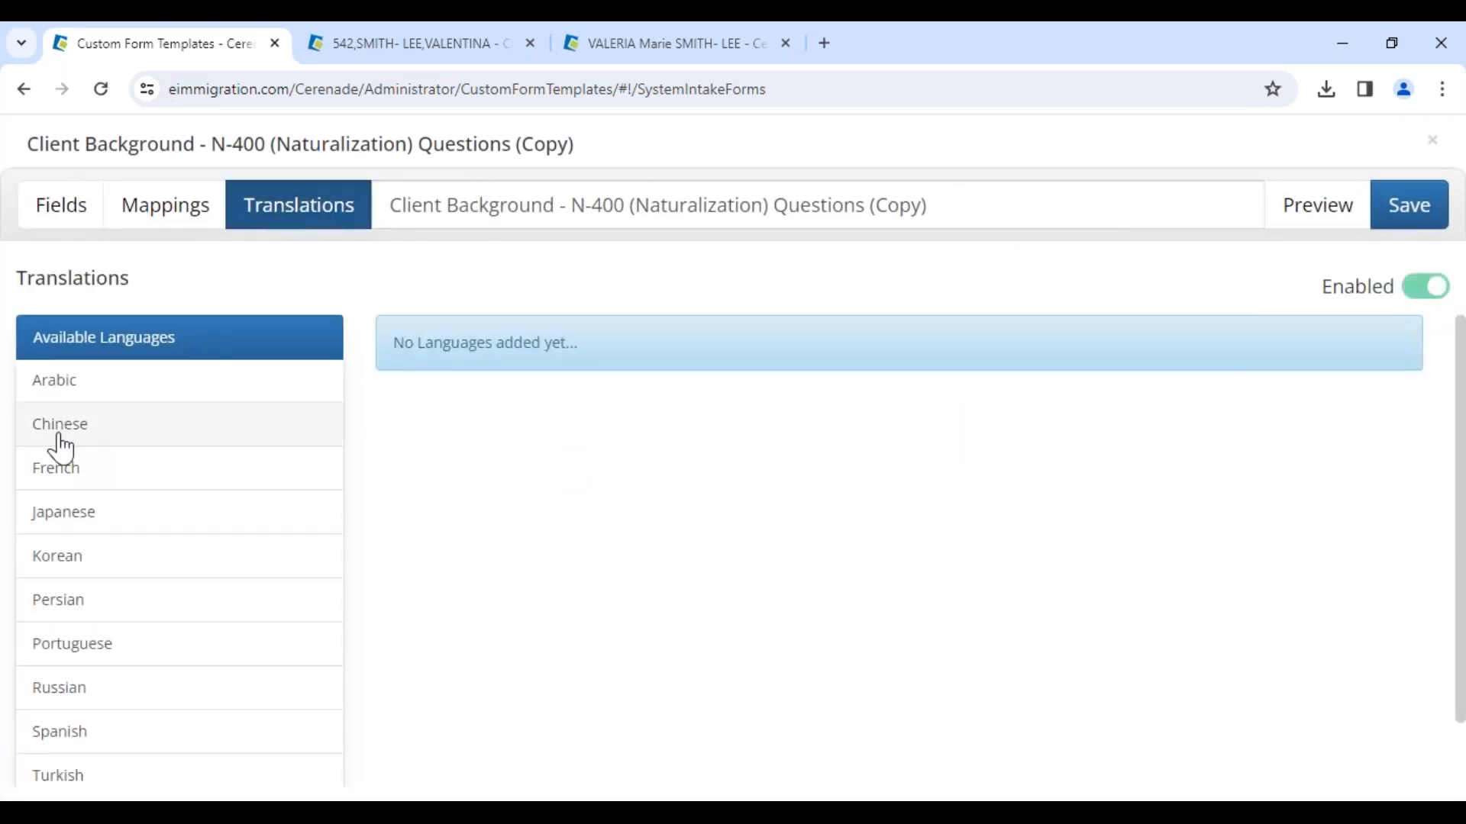
scroll(77, 534, "down", 2)
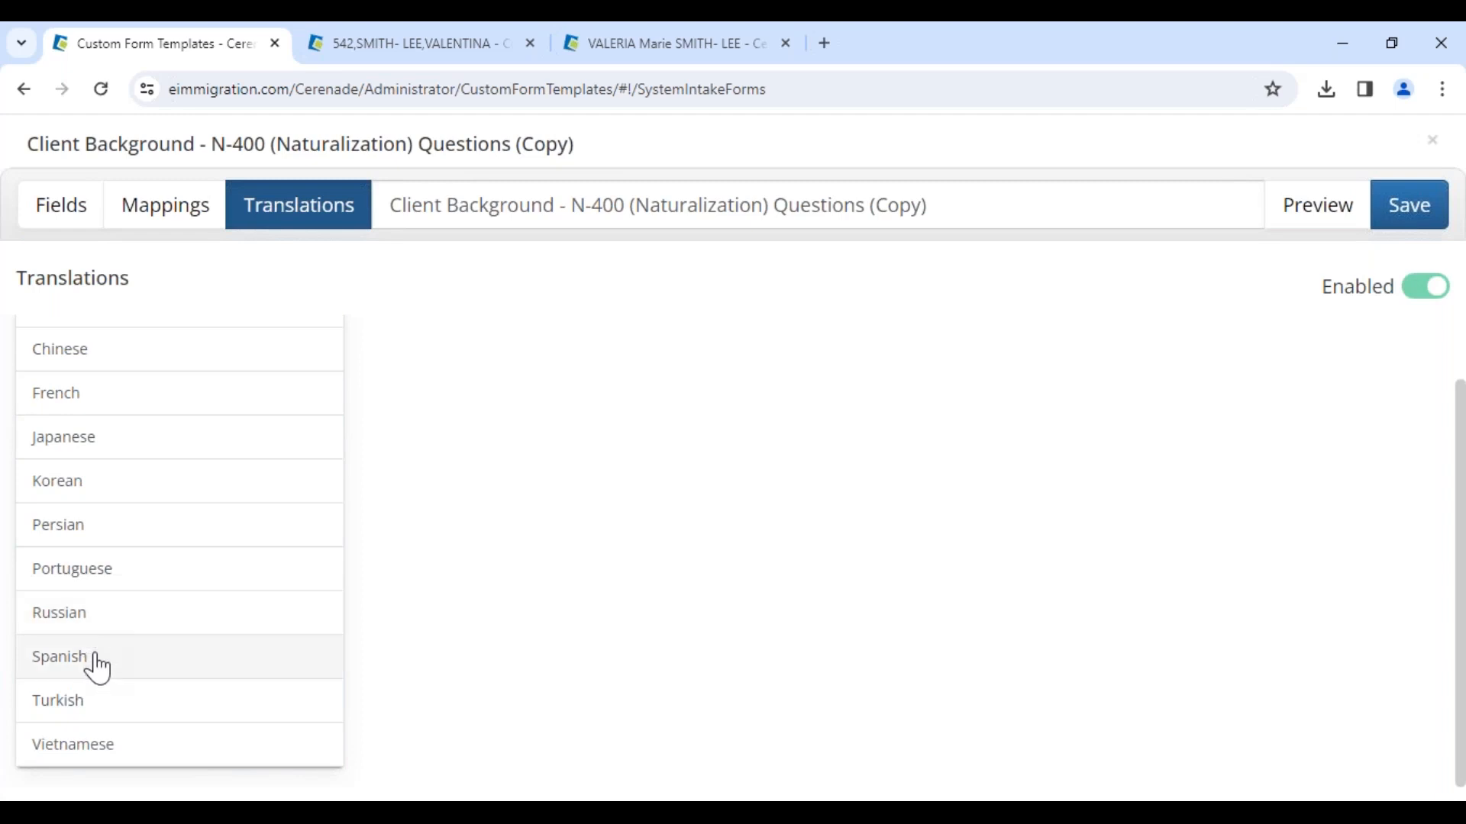
left_click(126, 396)
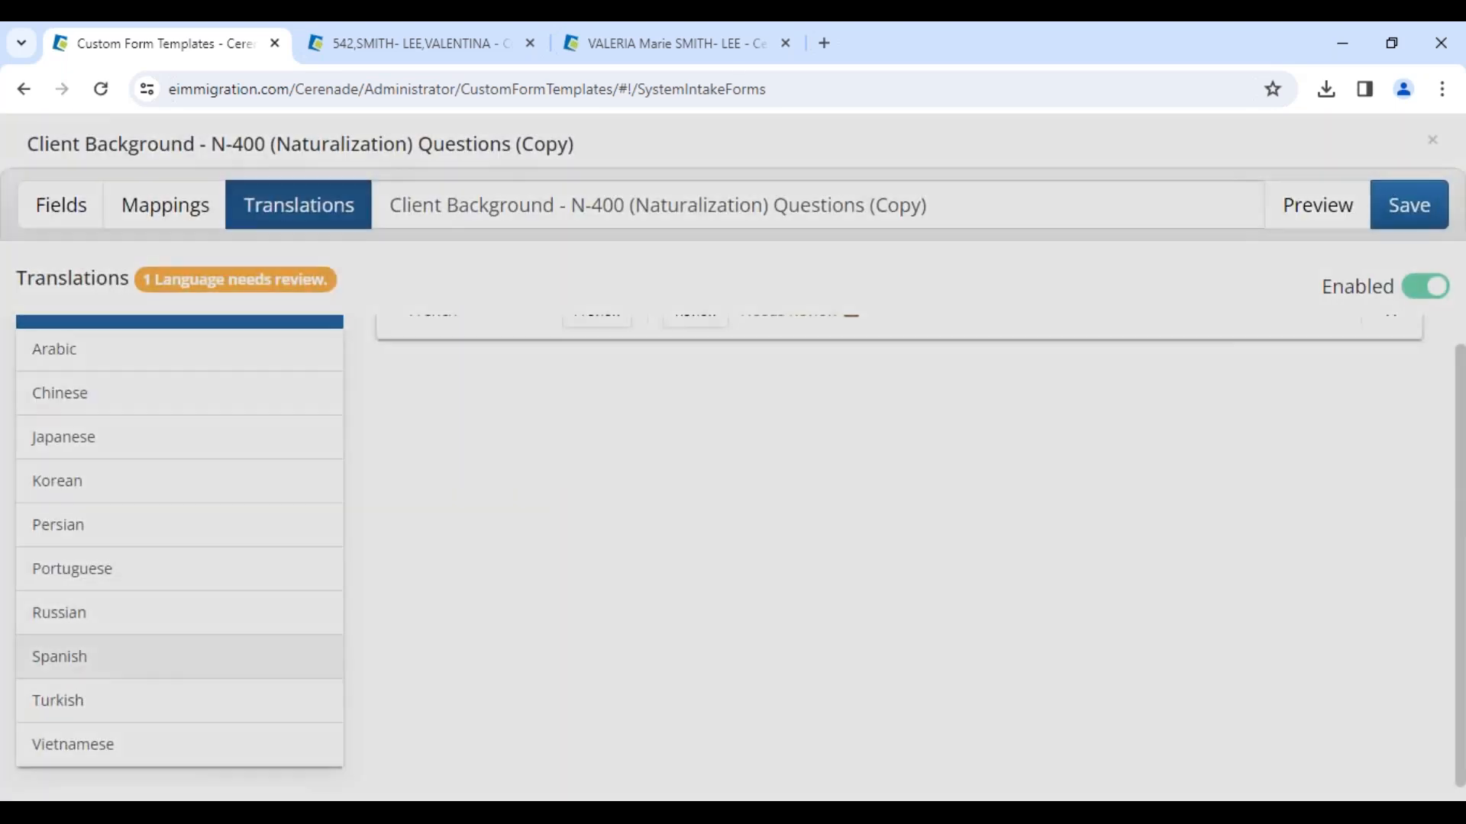
left_click(105, 657)
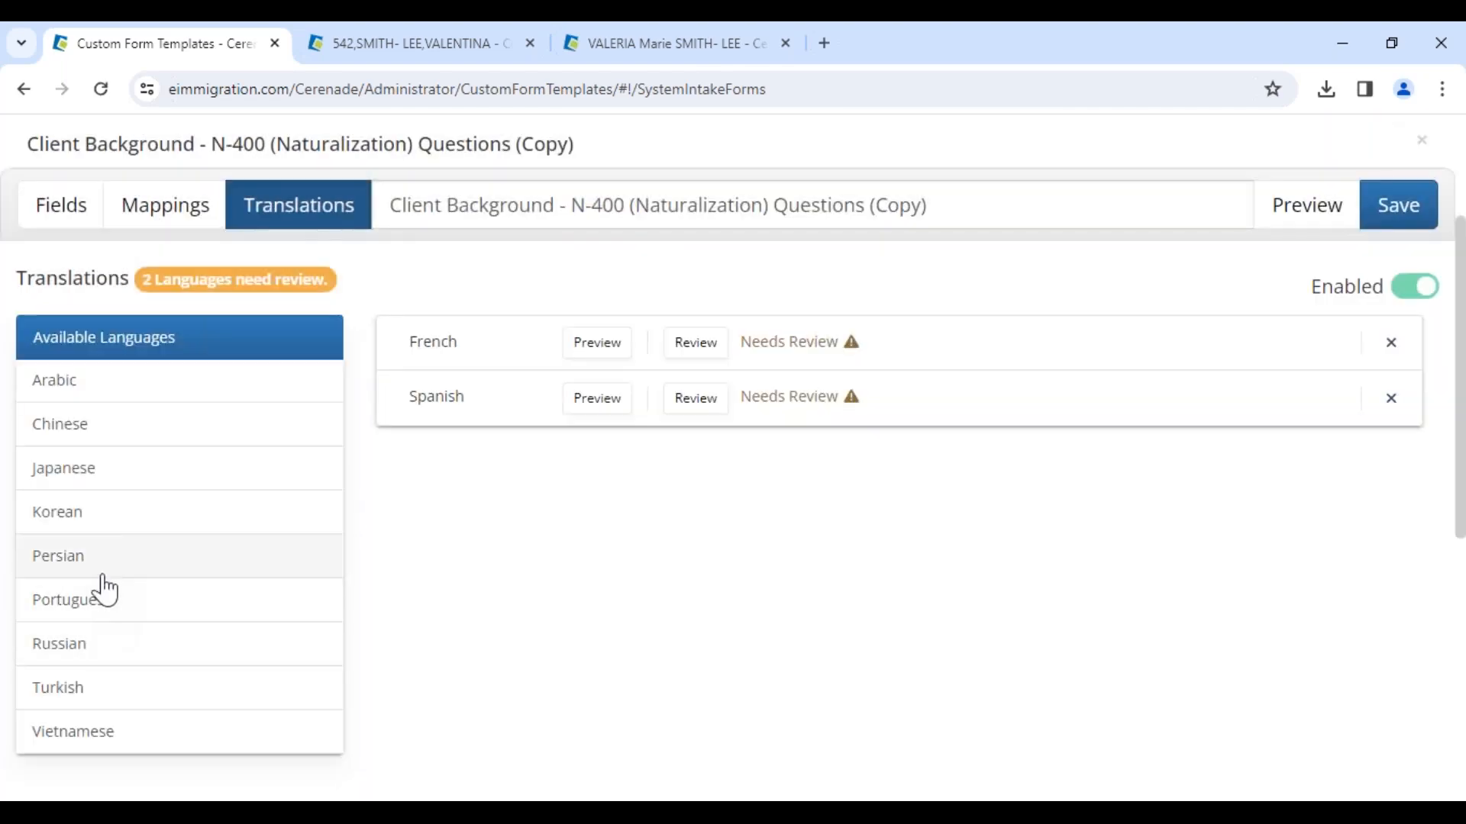
left_click(116, 526)
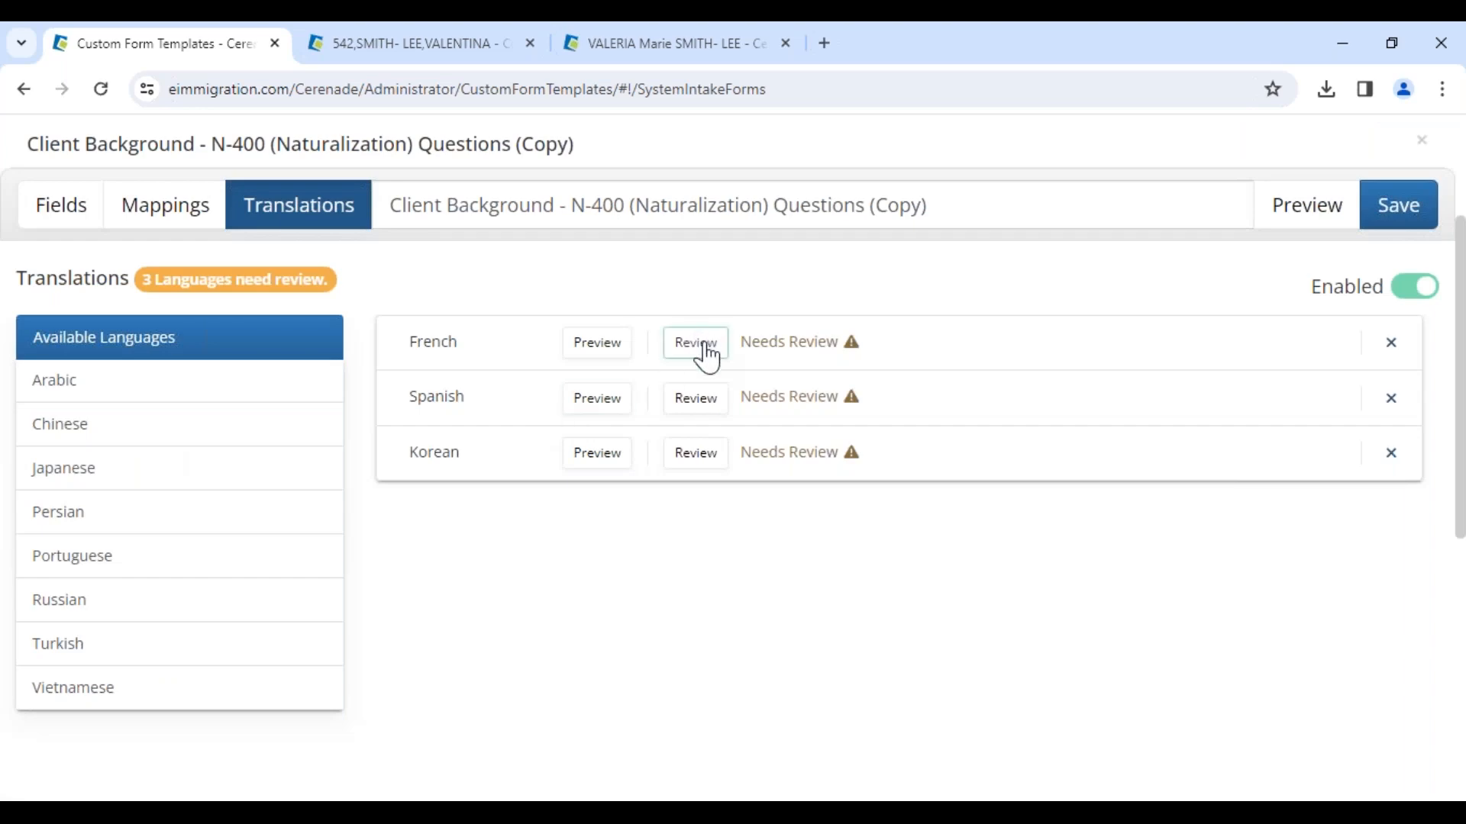
Step: Review and submit the French, Spanish and Korean translations of the form
left_click(706, 347)
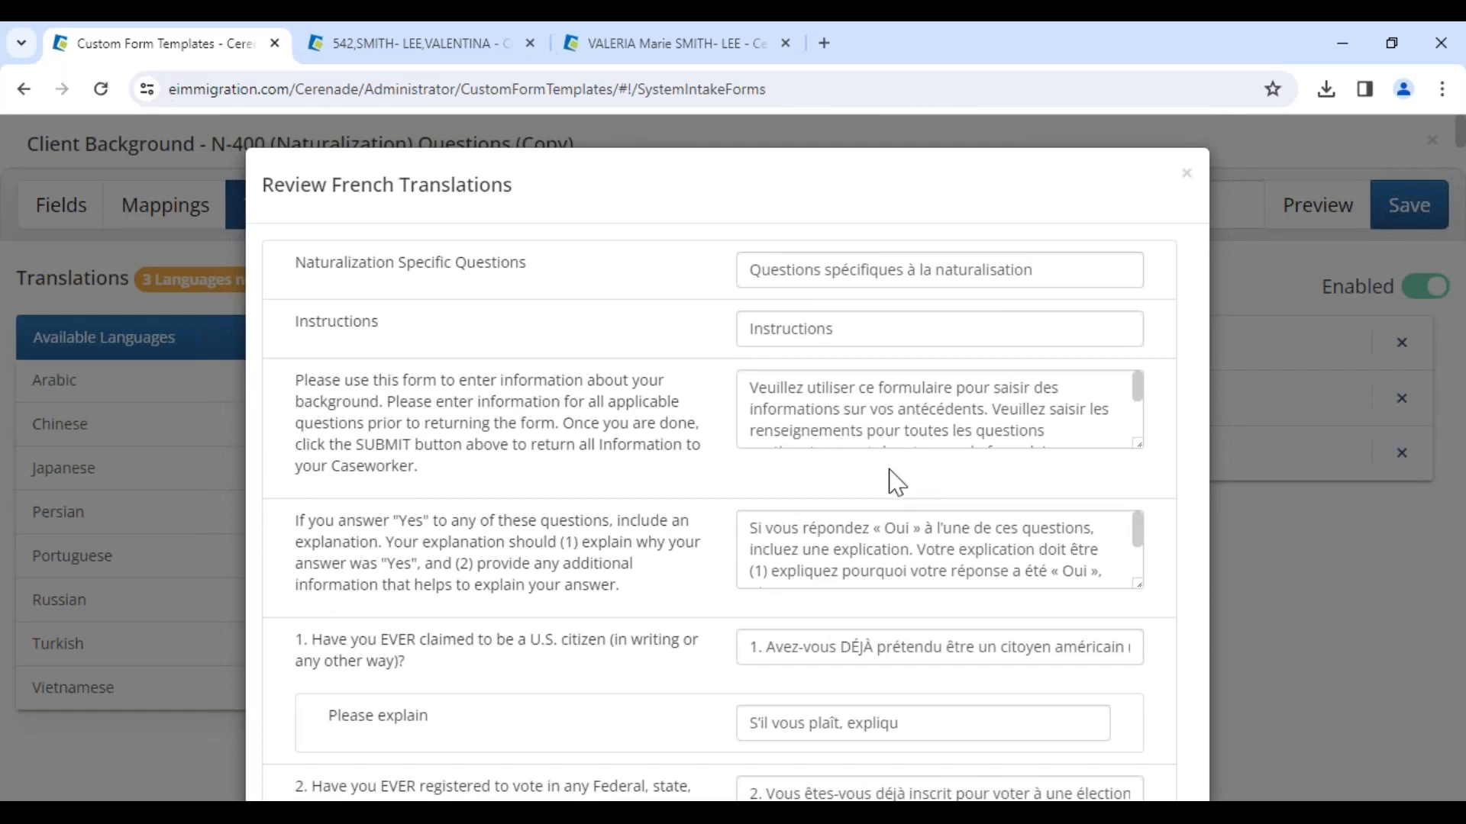
scroll(897, 481, "down", 3)
scroll(890, 481, "down", 20)
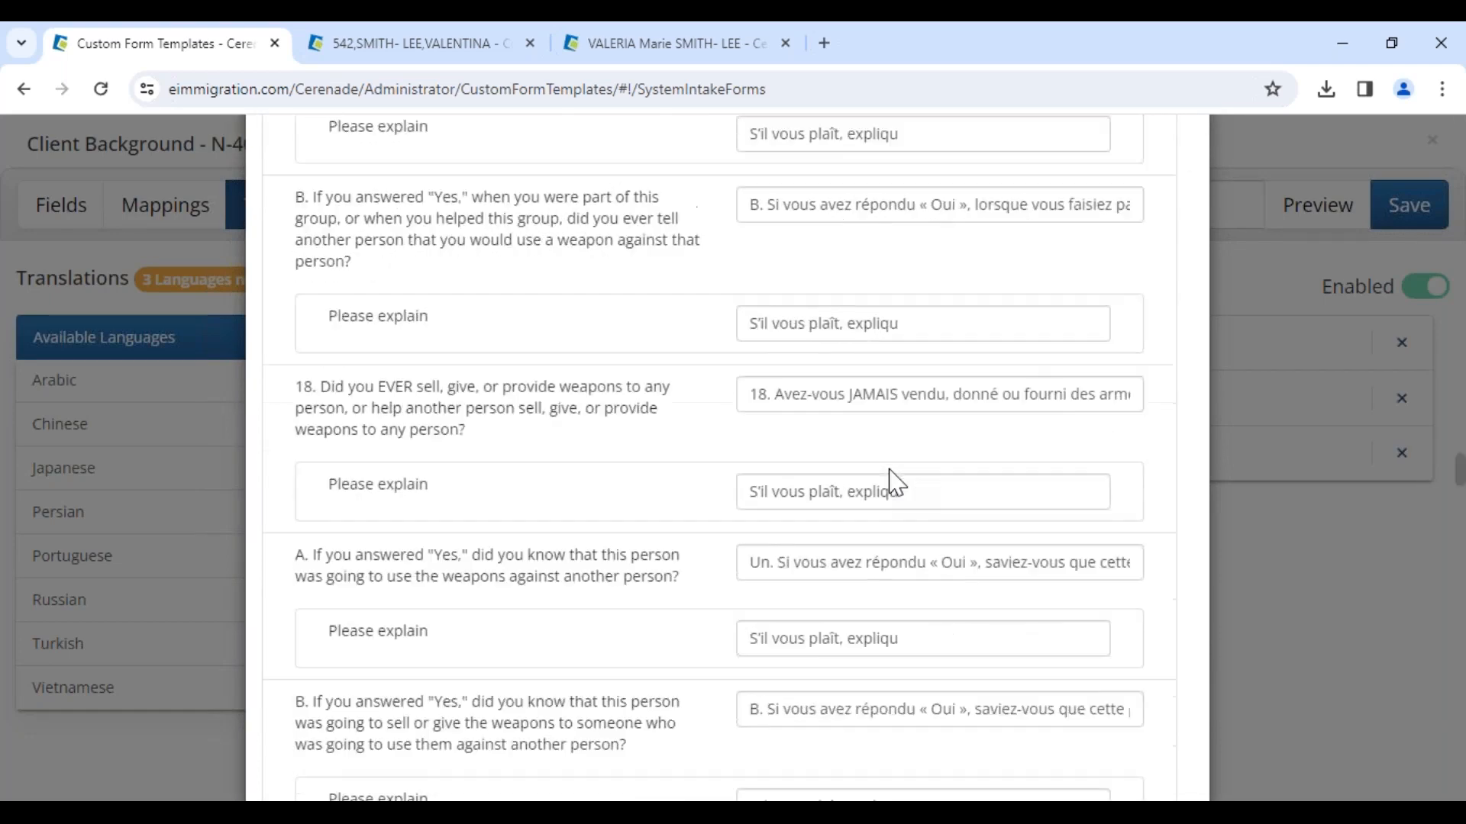
left_click(1152, 734)
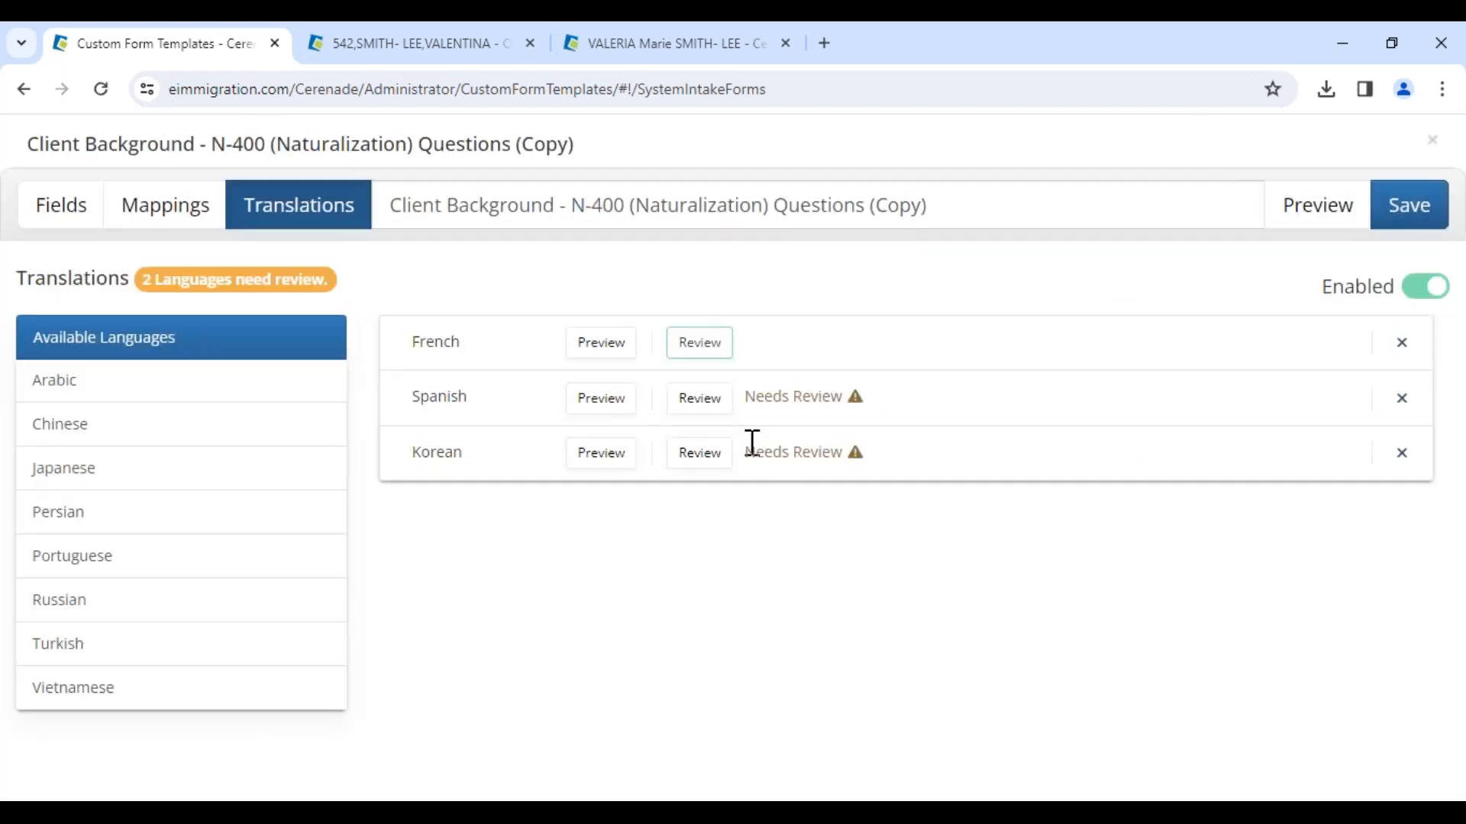
left_click(713, 405)
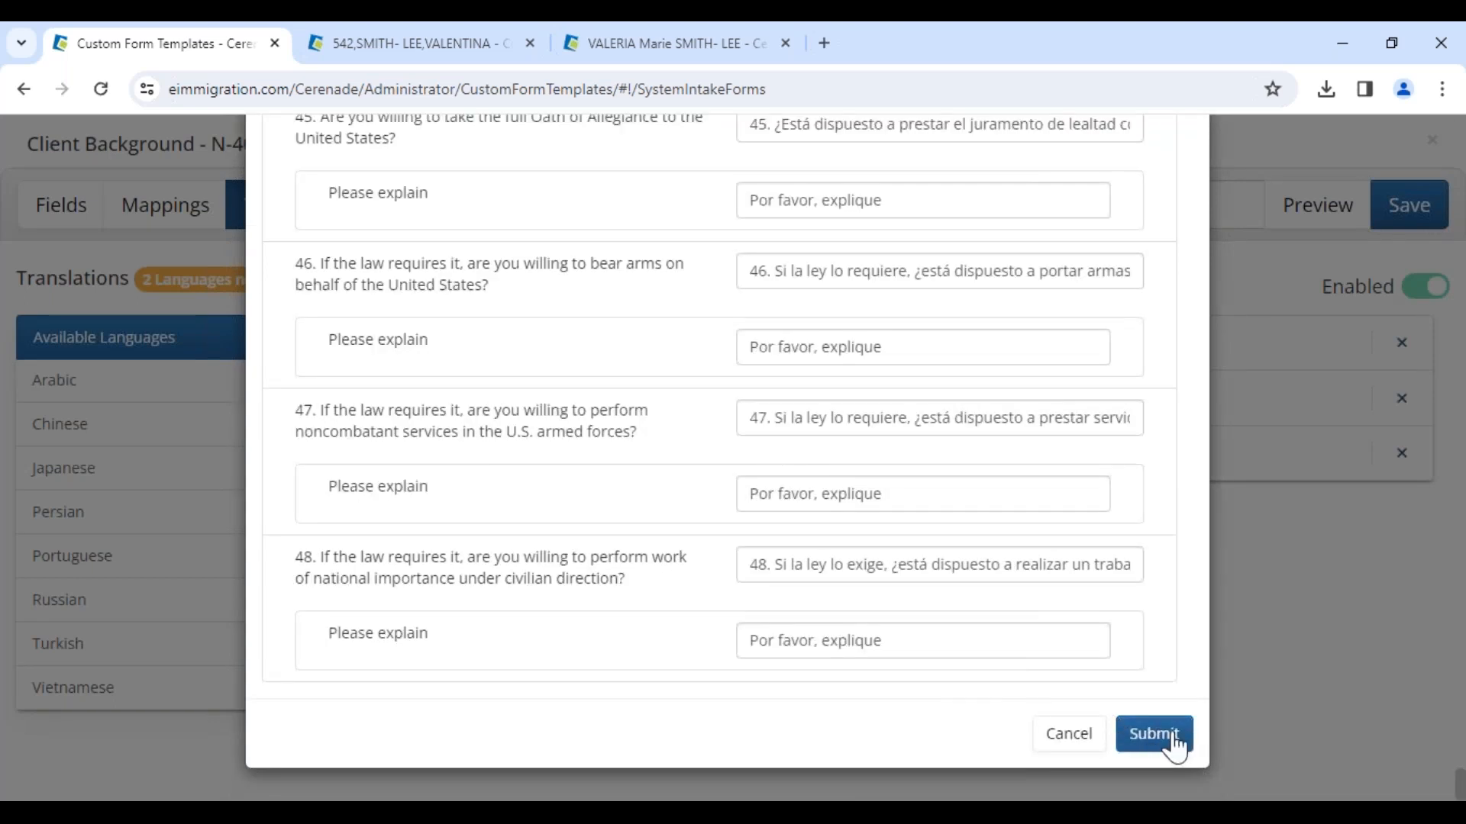
left_click(1173, 737)
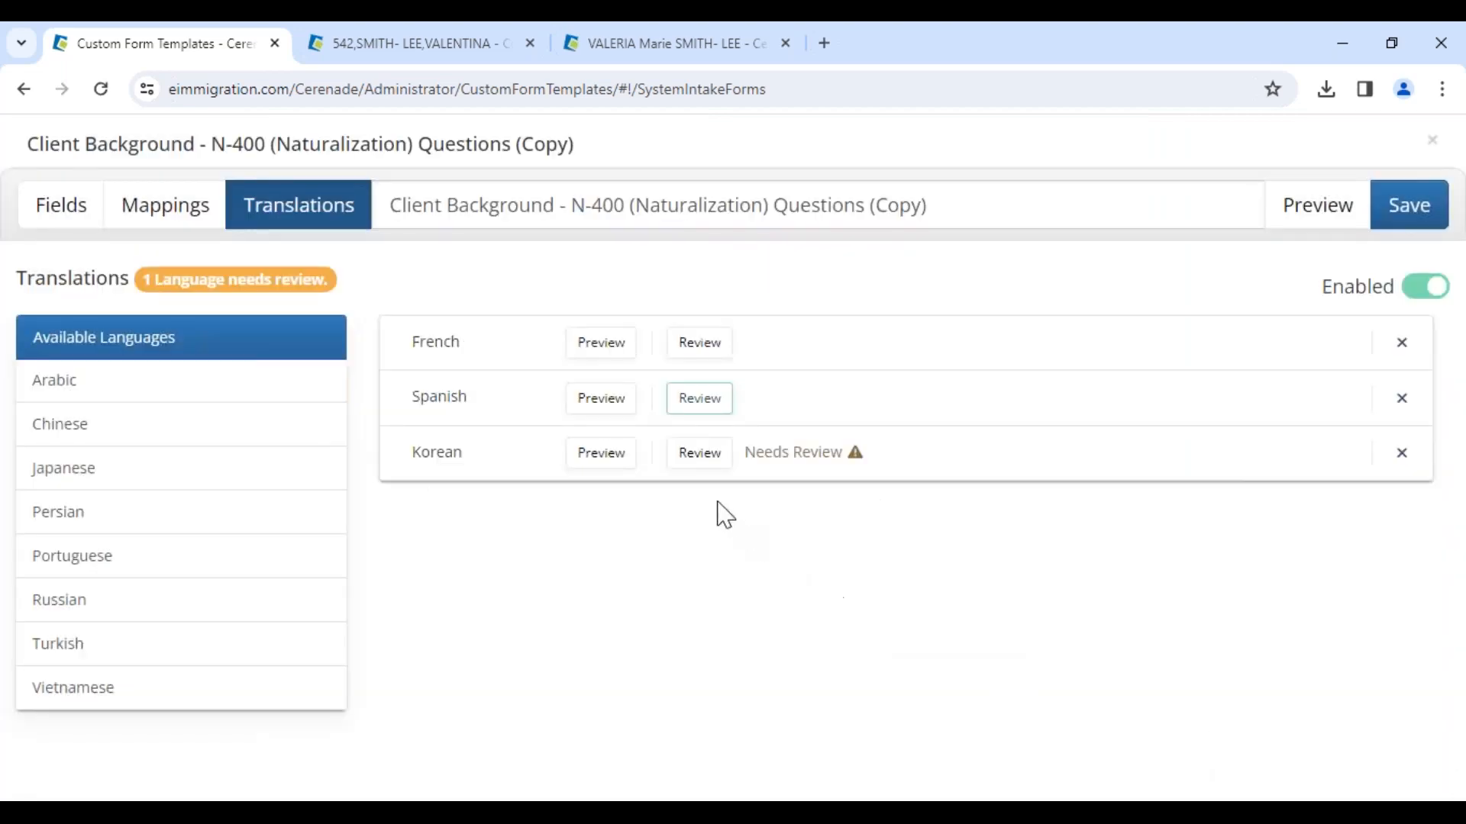
left_click(700, 458)
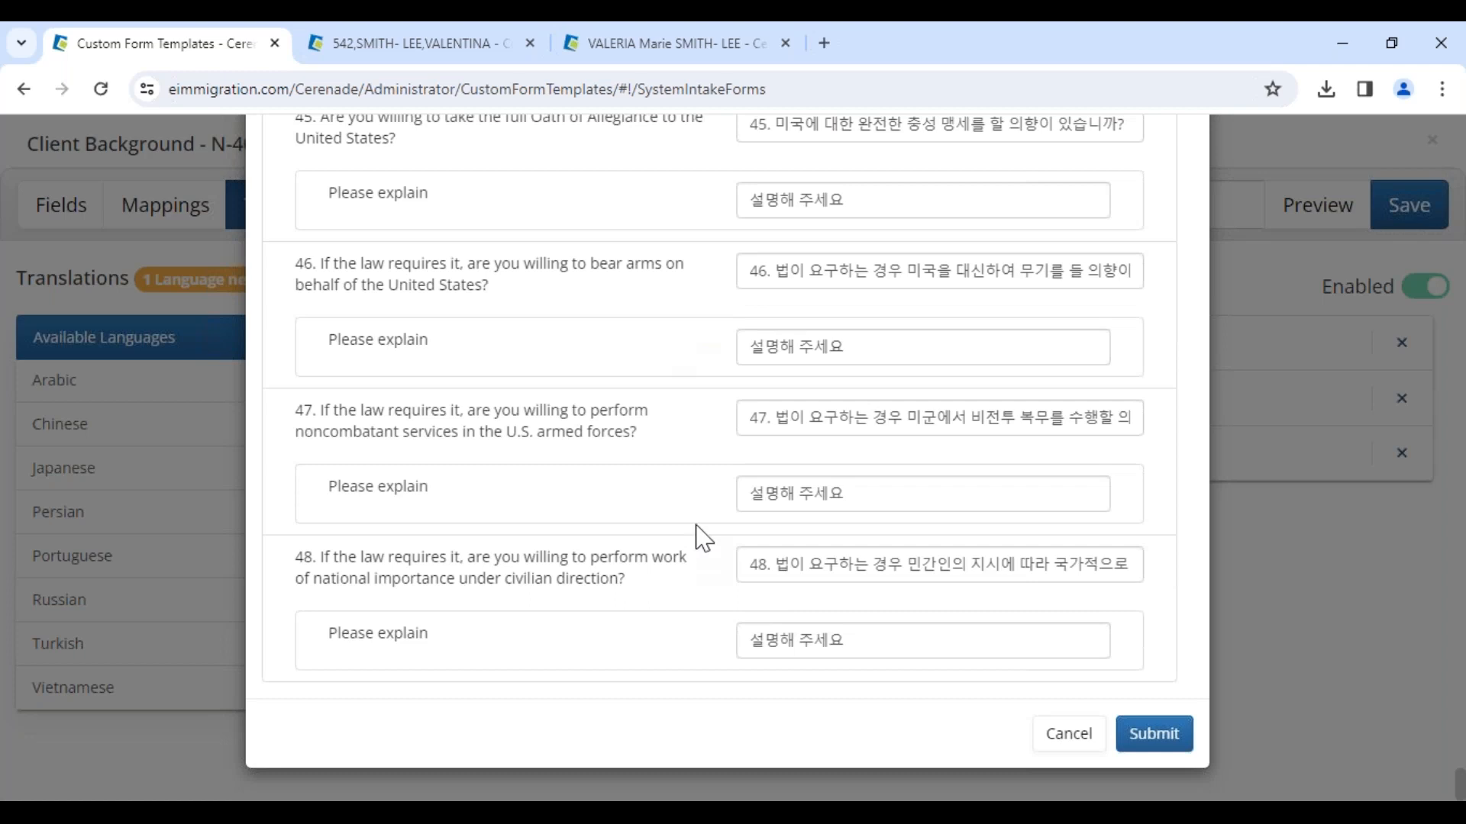
left_click(1151, 738)
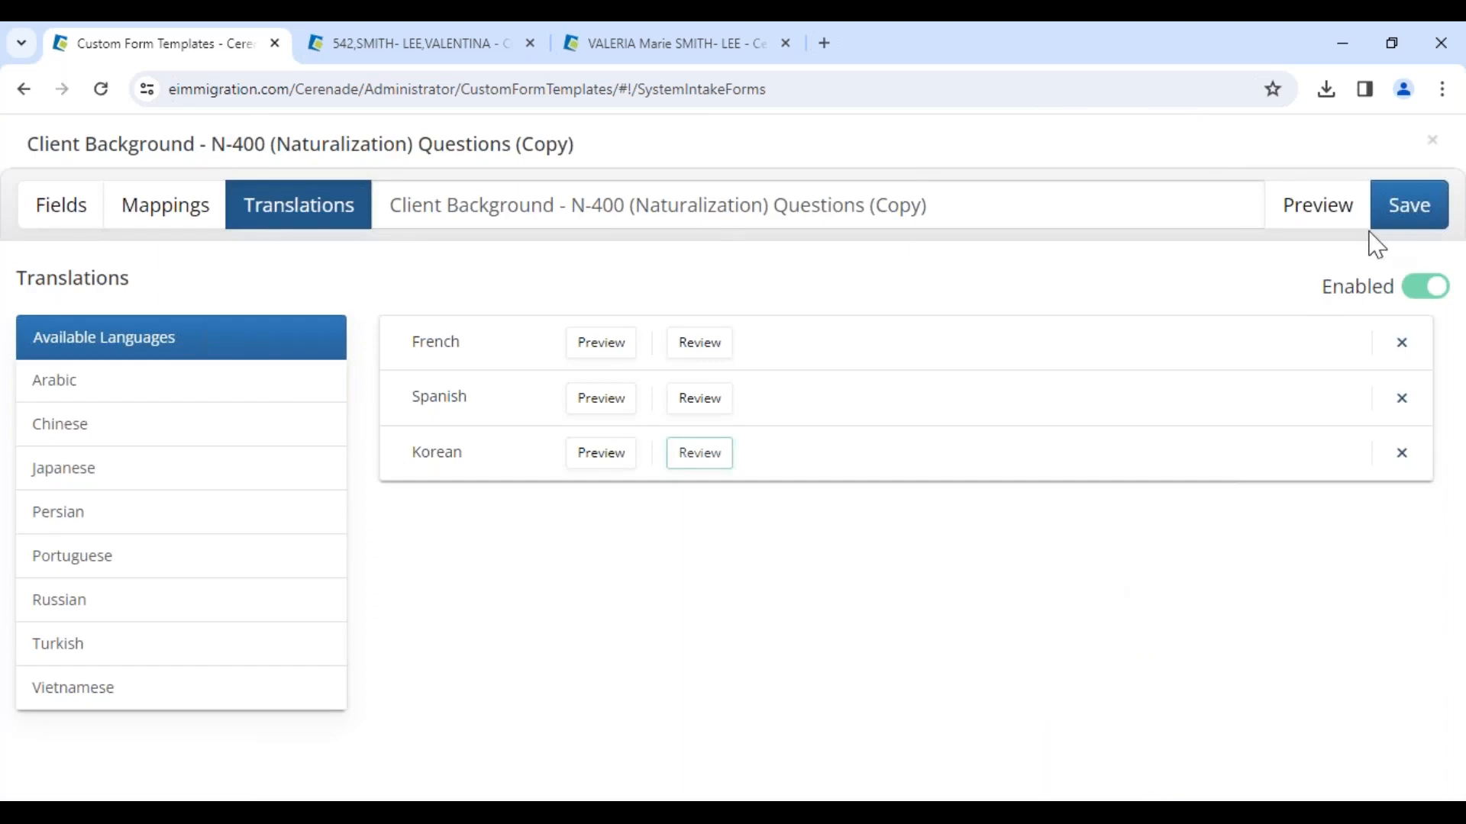
Step: Preview the copied form and return to its fields
left_click(1331, 216)
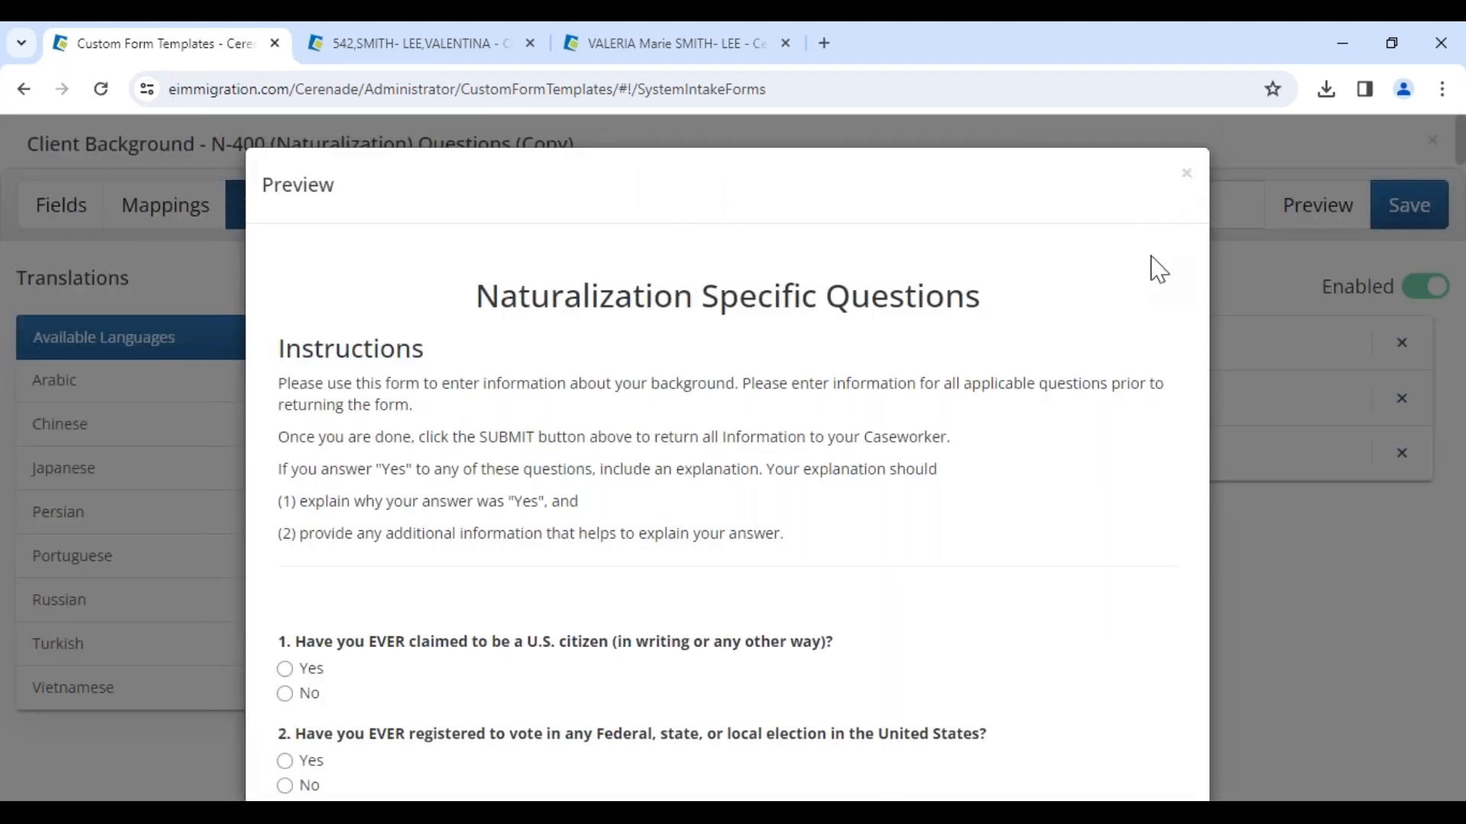
left_click(1186, 174)
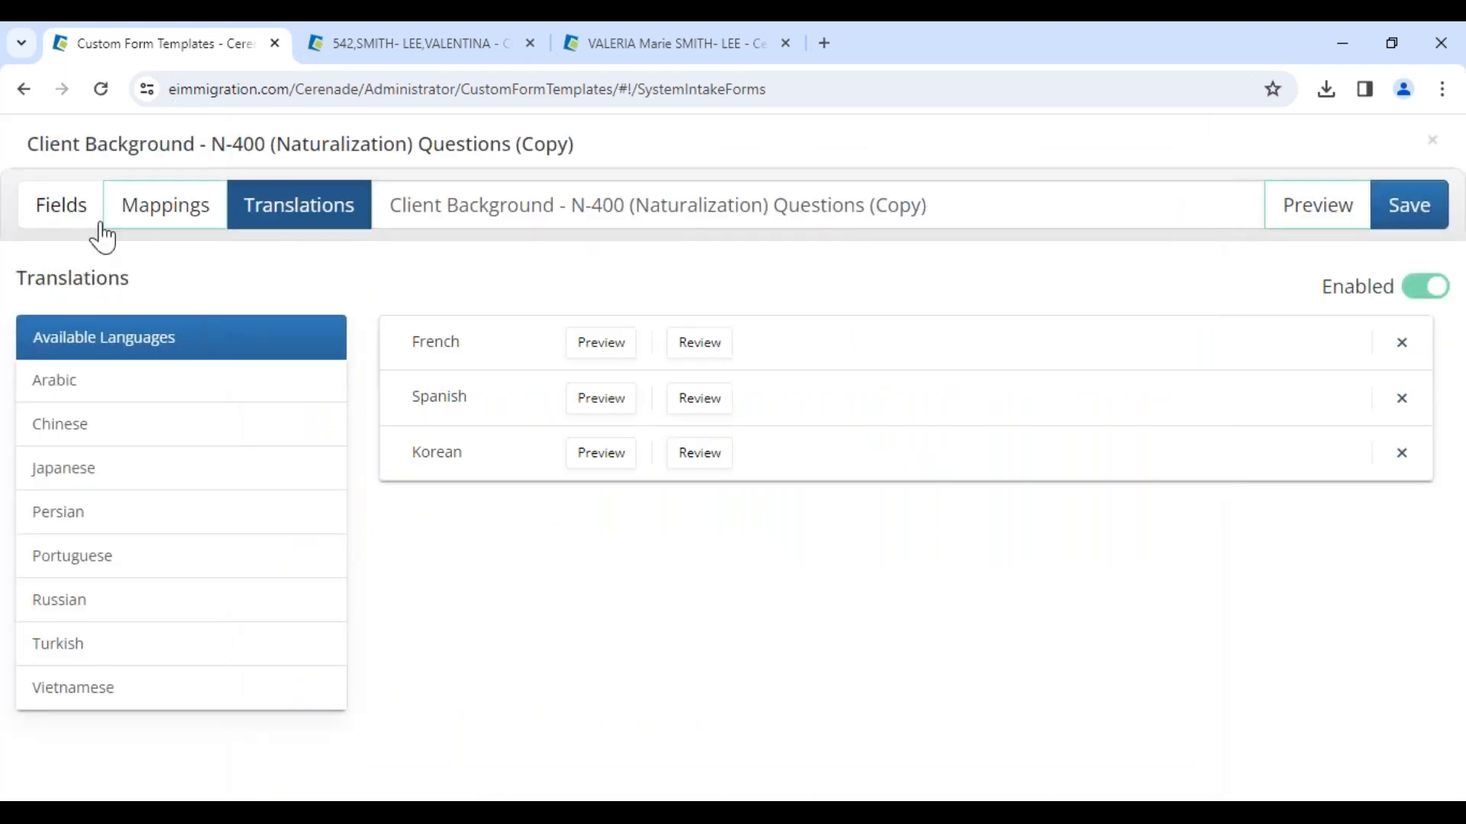
left_click(43, 223)
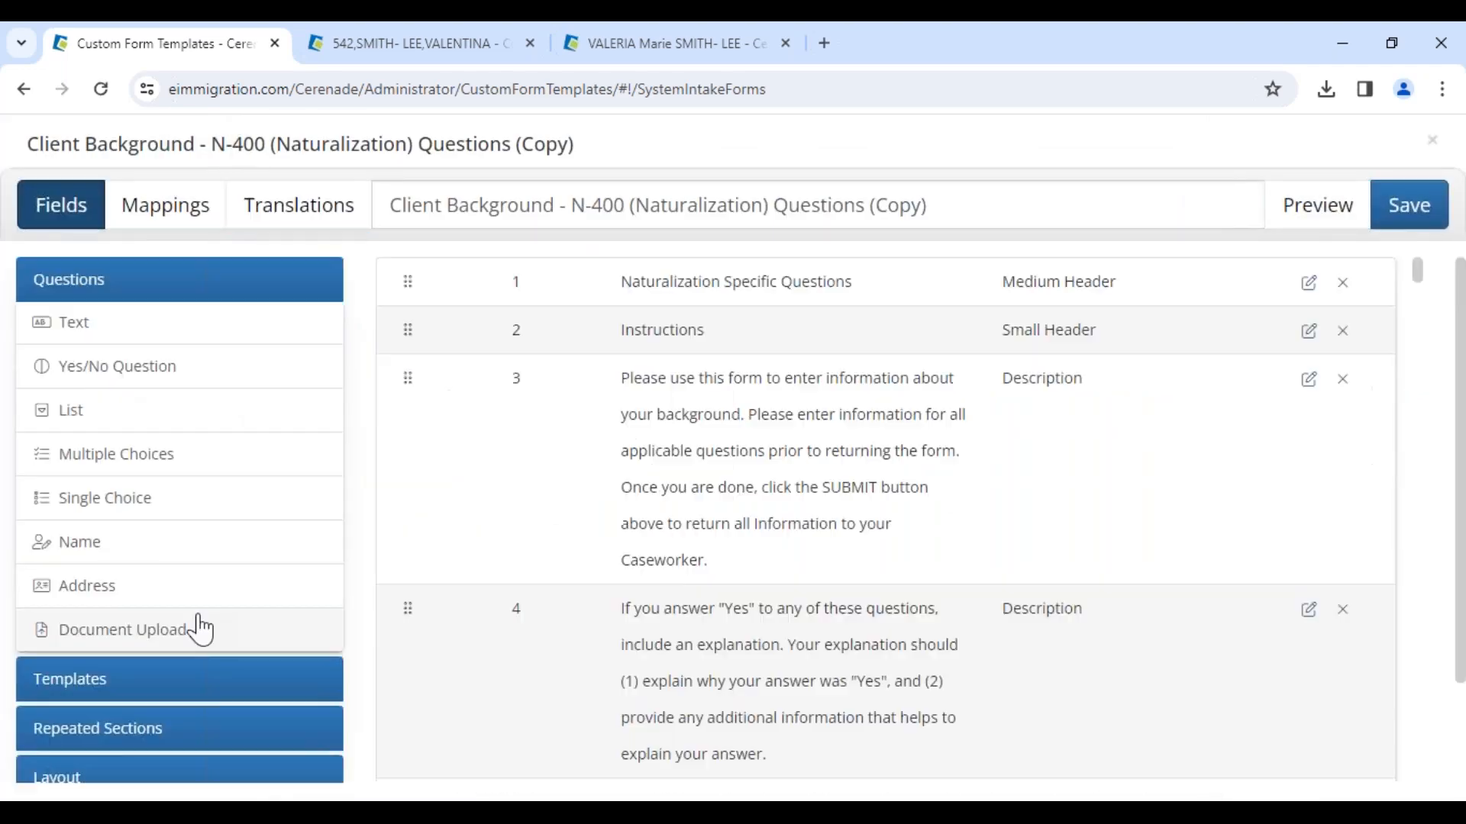
Step: Enable the Add Logo and Add Numbers to Questions options, then preview the form
scroll(216, 759, "down", 2)
left_click(218, 715)
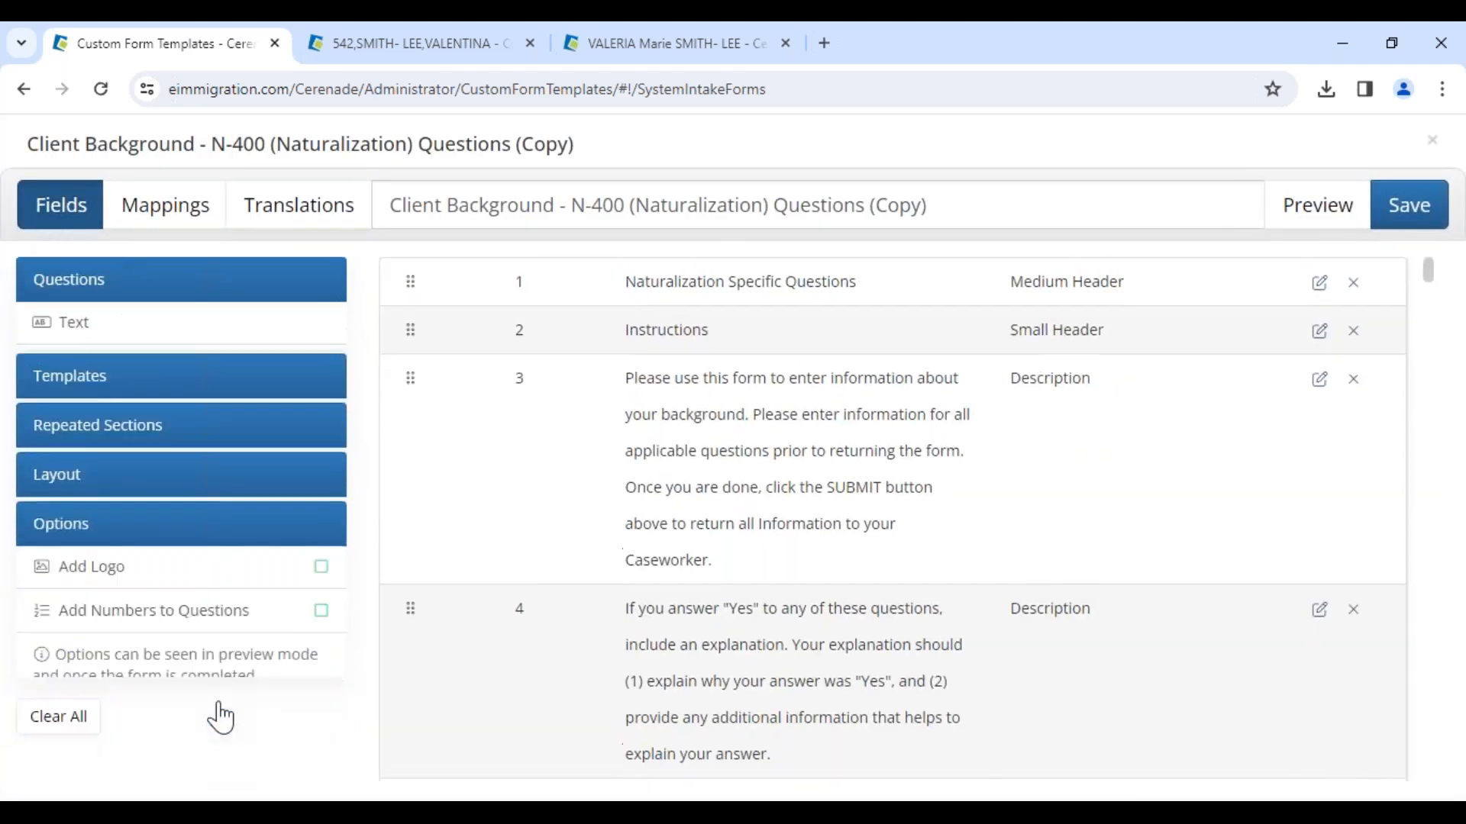
left_click(322, 519)
left_click(321, 564)
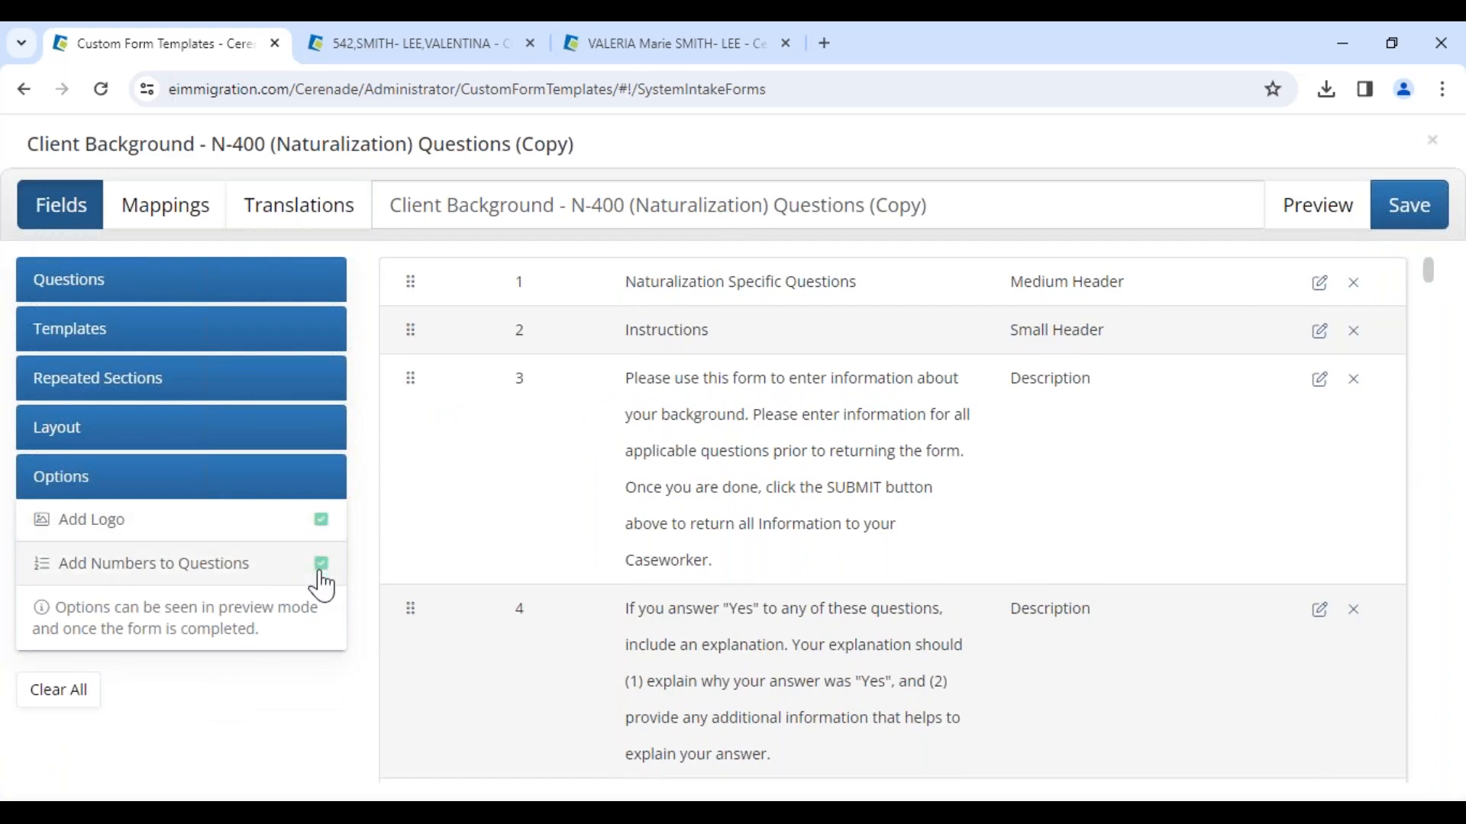
left_click(1316, 222)
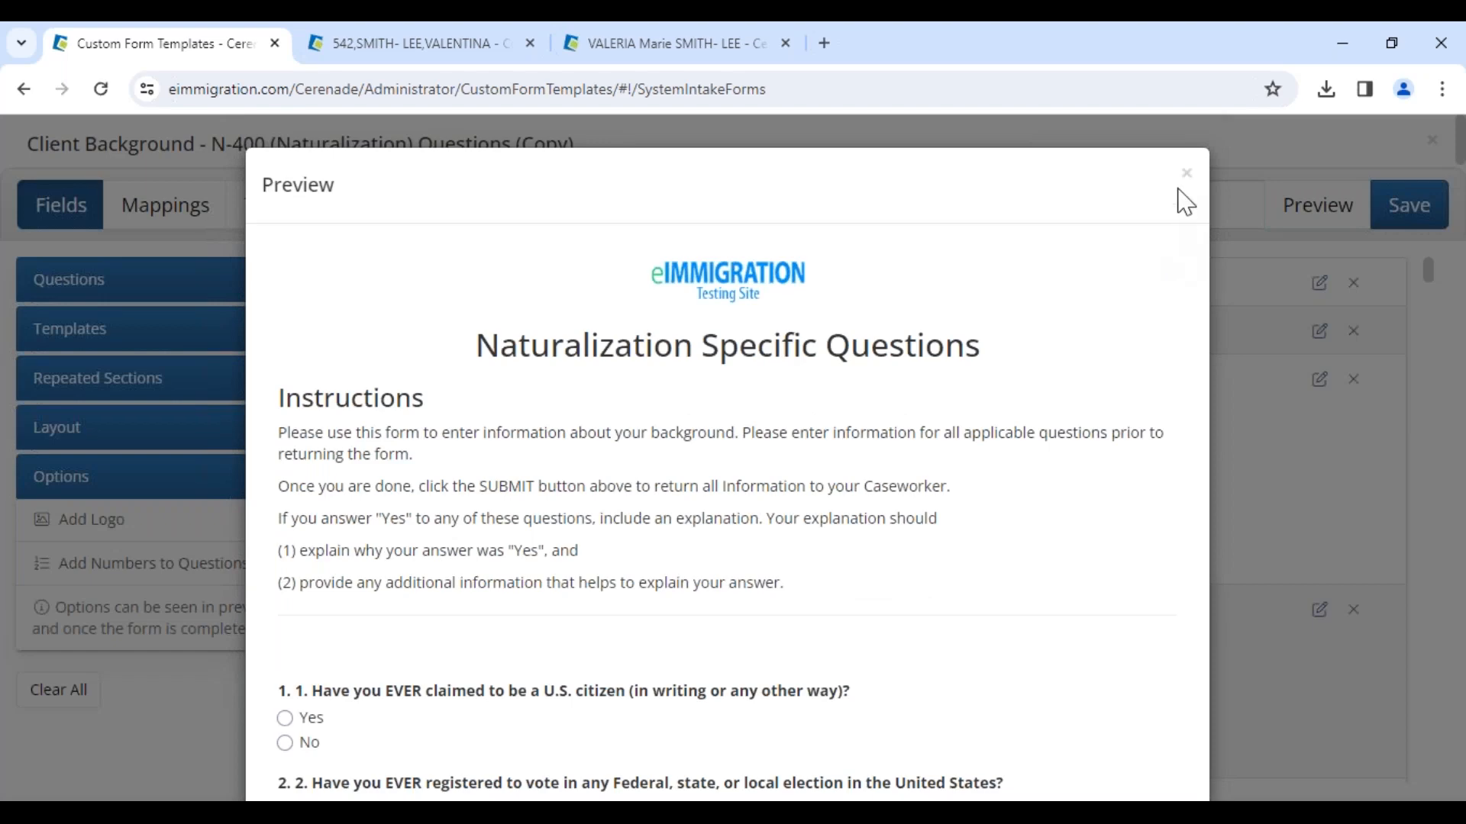
left_click(1186, 175)
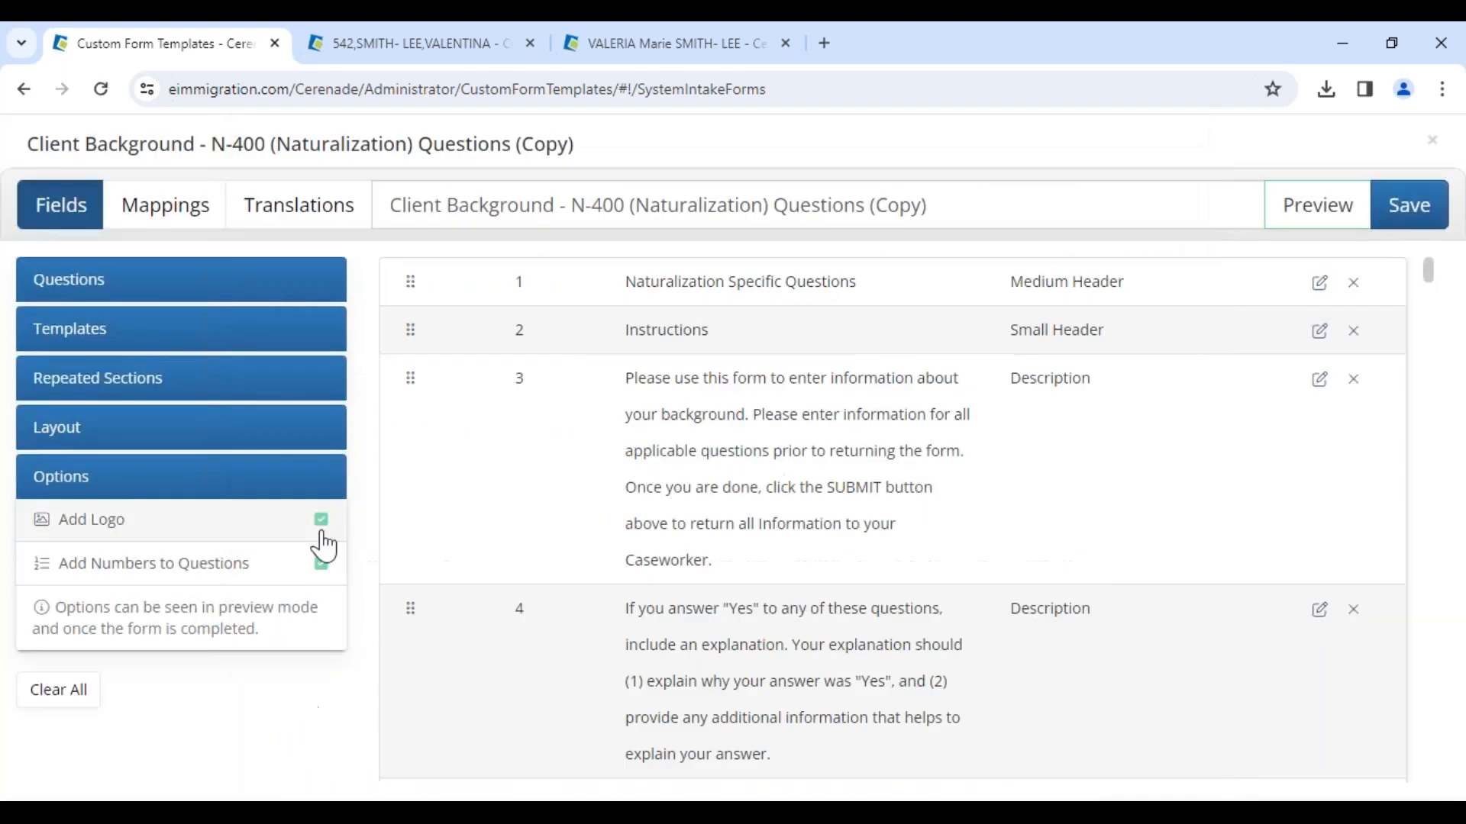
Step: Add a Submit Button at the end of the form and preview the result
left_click(61, 446)
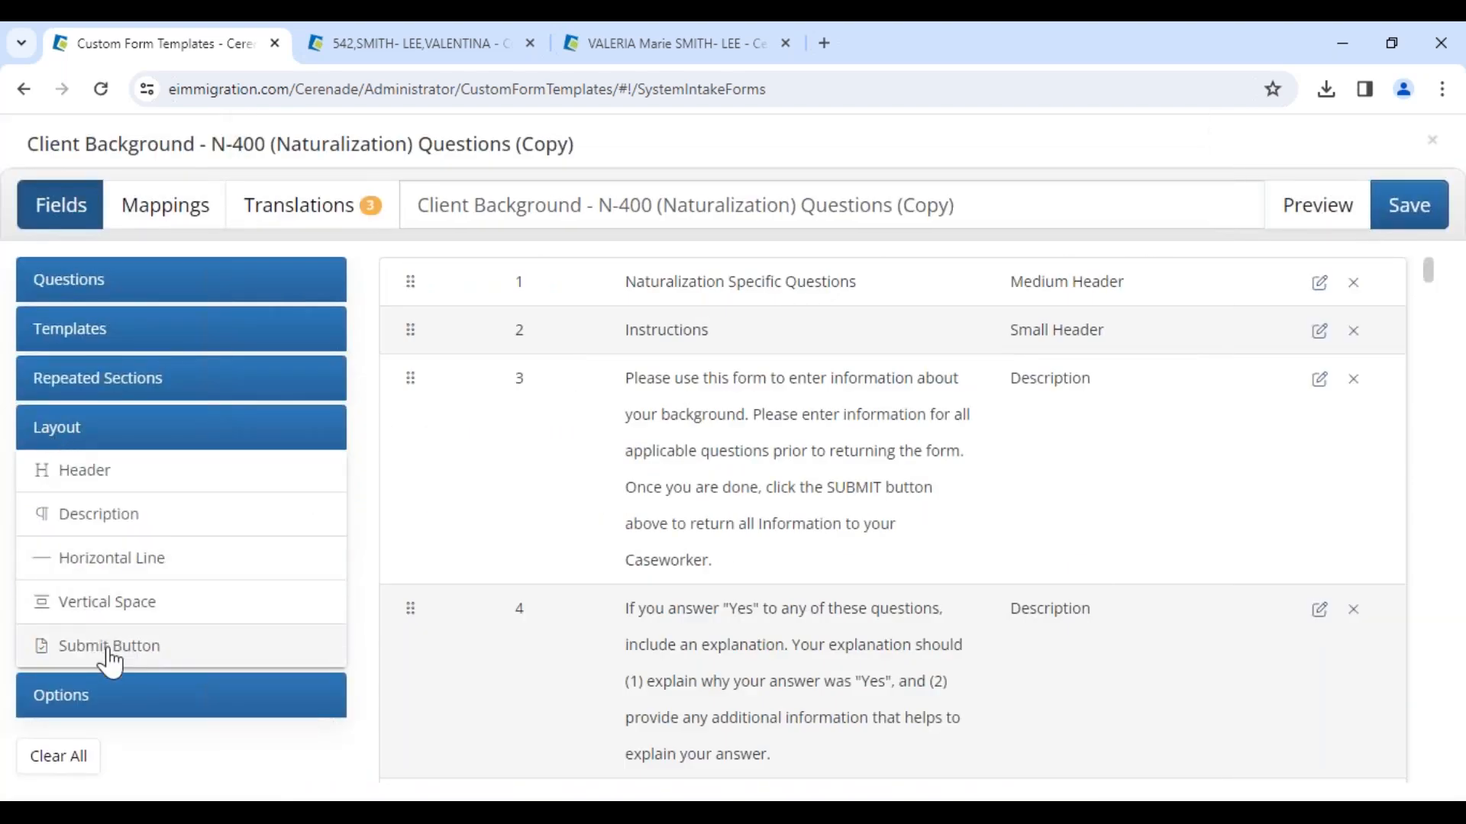
left_click(111, 662)
left_click(1319, 737)
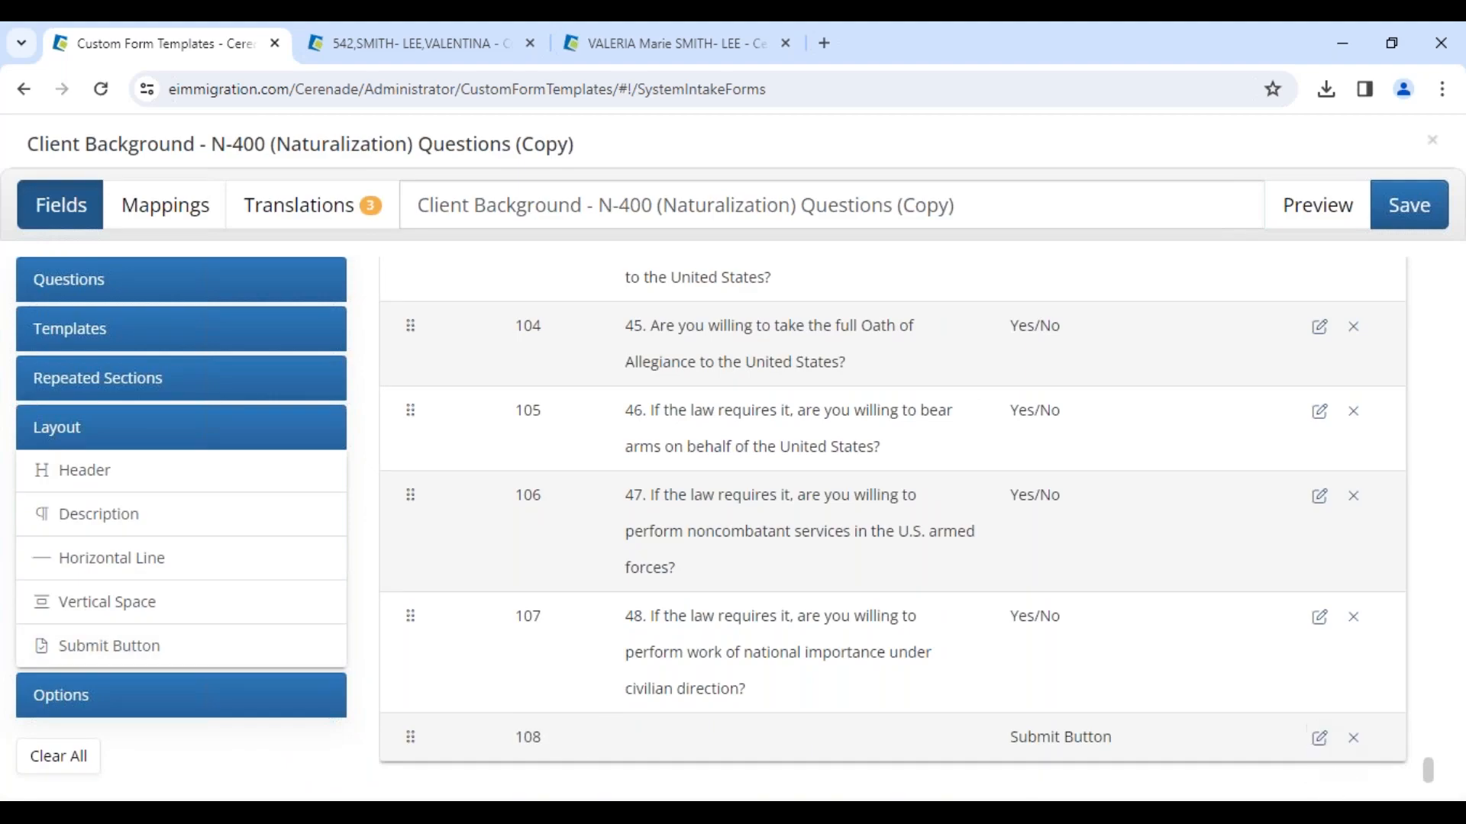
left_click(1273, 223)
scroll(727, 458, "down", 20)
scroll(483, 703, "down", 20)
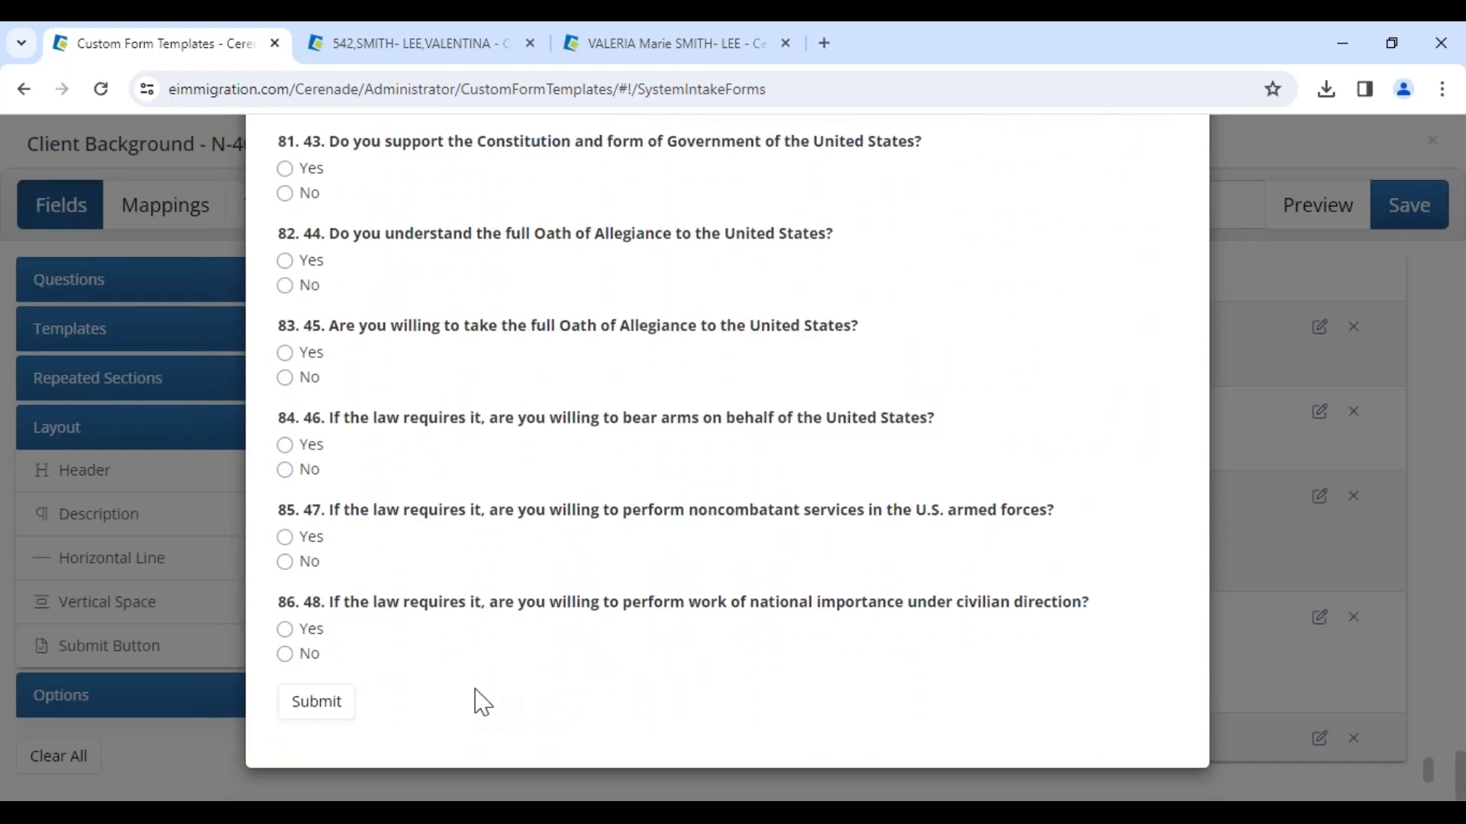
Step: Leave the preview and re-review and submit the French, Spanish and Korean translations of the form
key("Escape")
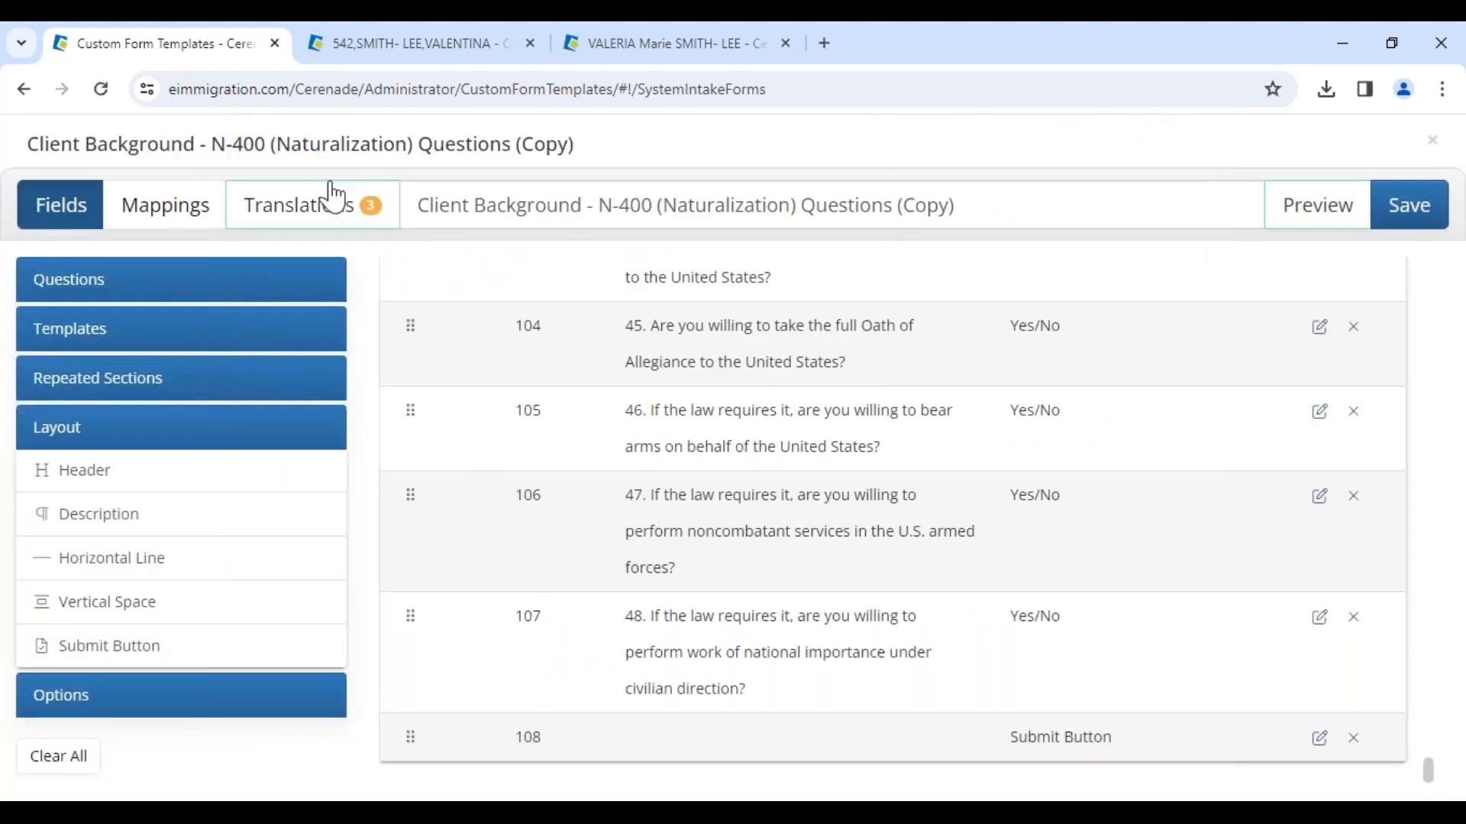
left_click(332, 208)
left_click(697, 345)
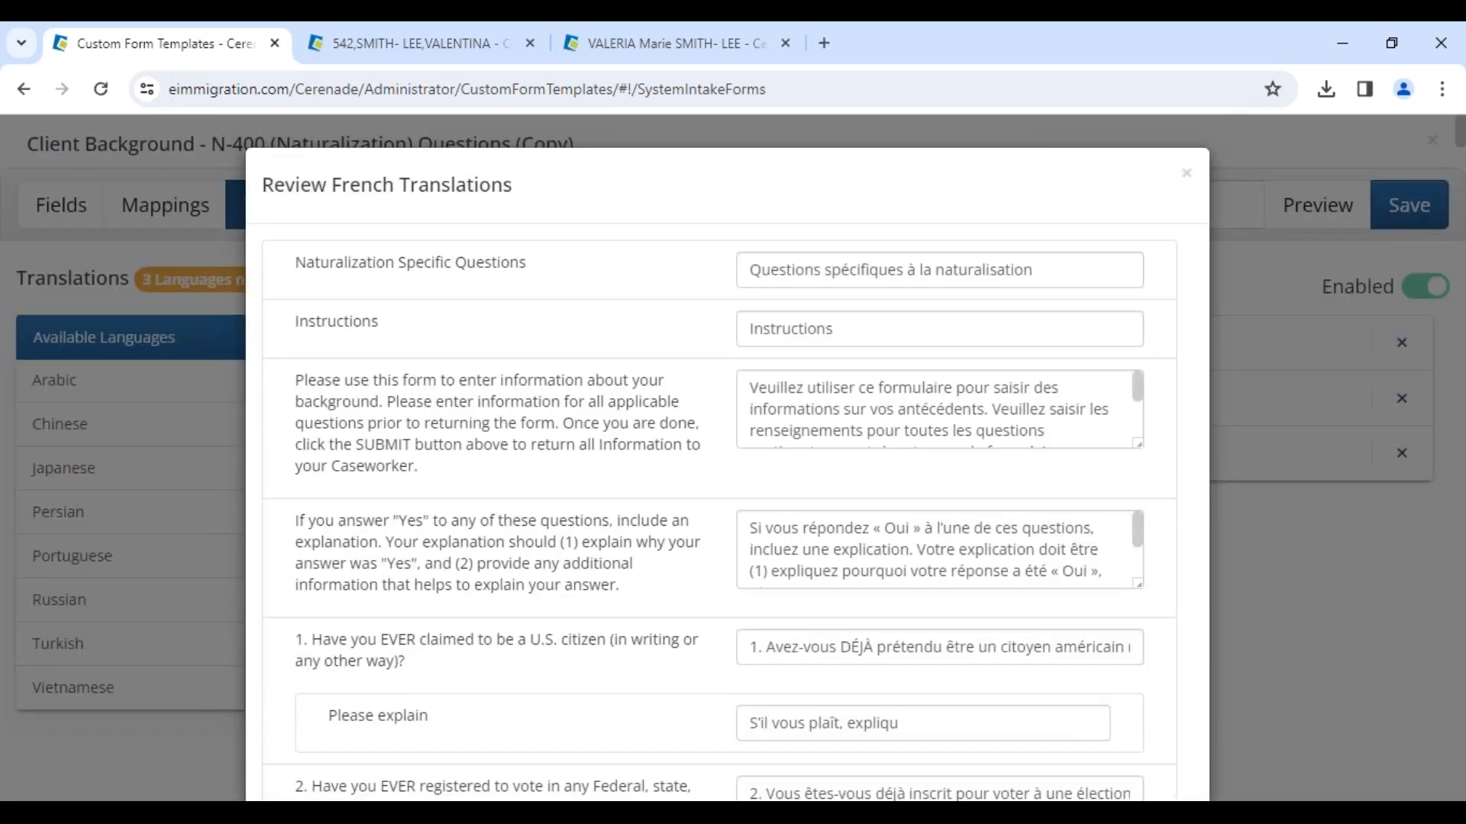
scroll(895, 576, "down", 20)
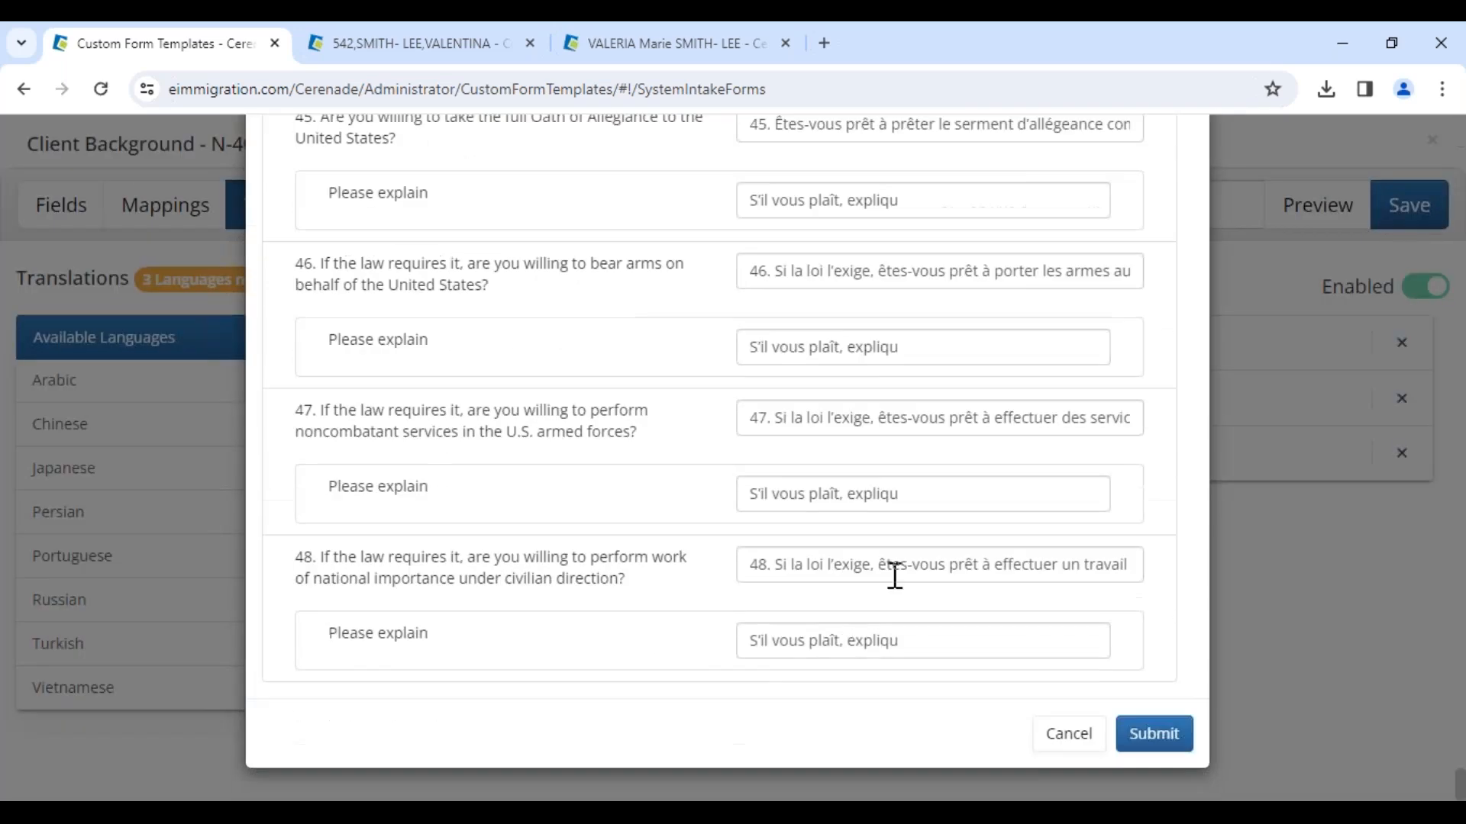
left_click(1154, 734)
left_click(687, 398)
scroll(1177, 707, "down", 20)
left_click(1152, 731)
left_click(699, 454)
scroll(1114, 714, "down", 20)
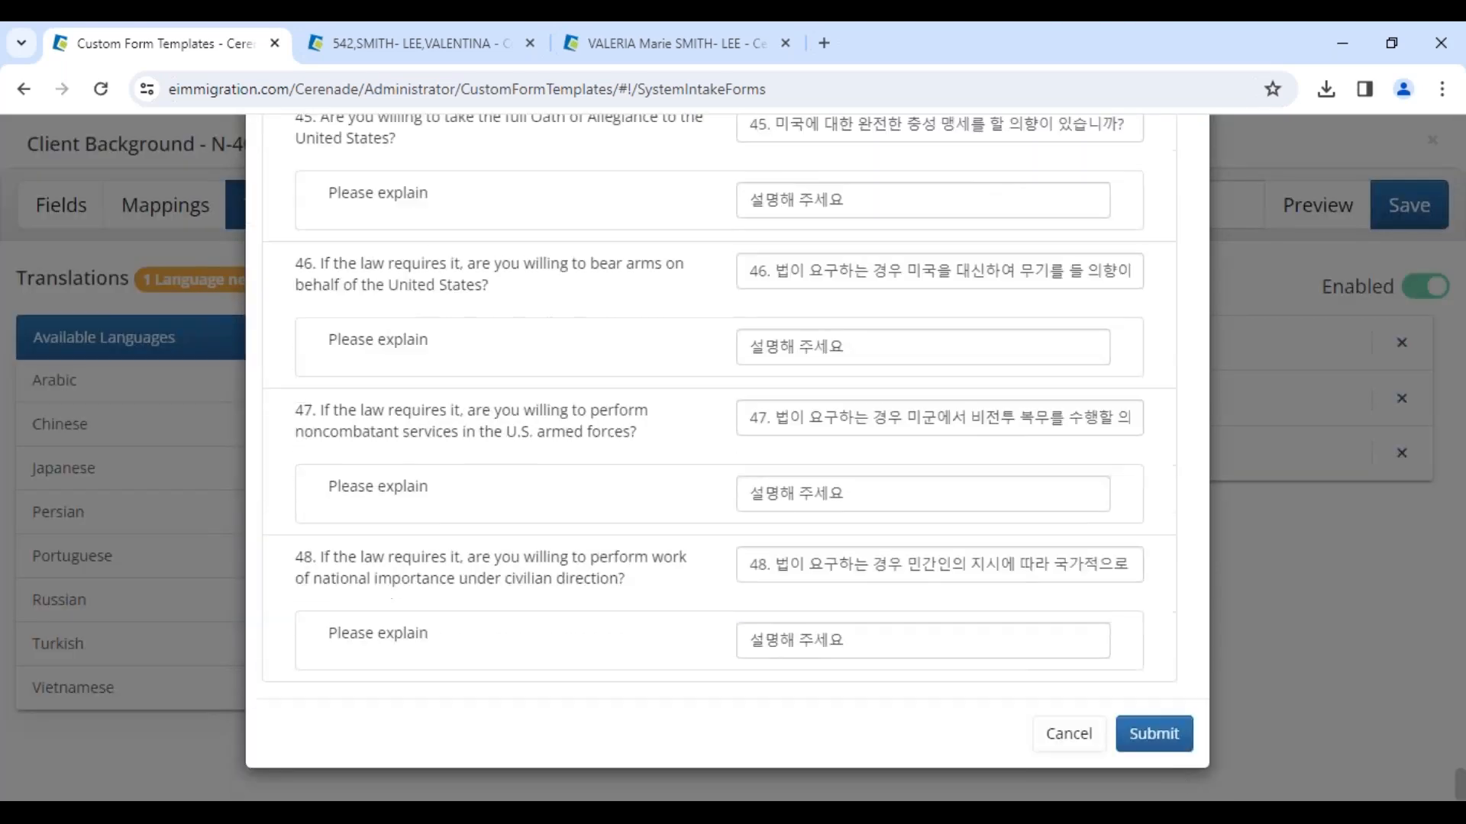
left_click(1161, 735)
Step: Save and close the copied intake form, then return to the Administrator home page
left_click(1406, 216)
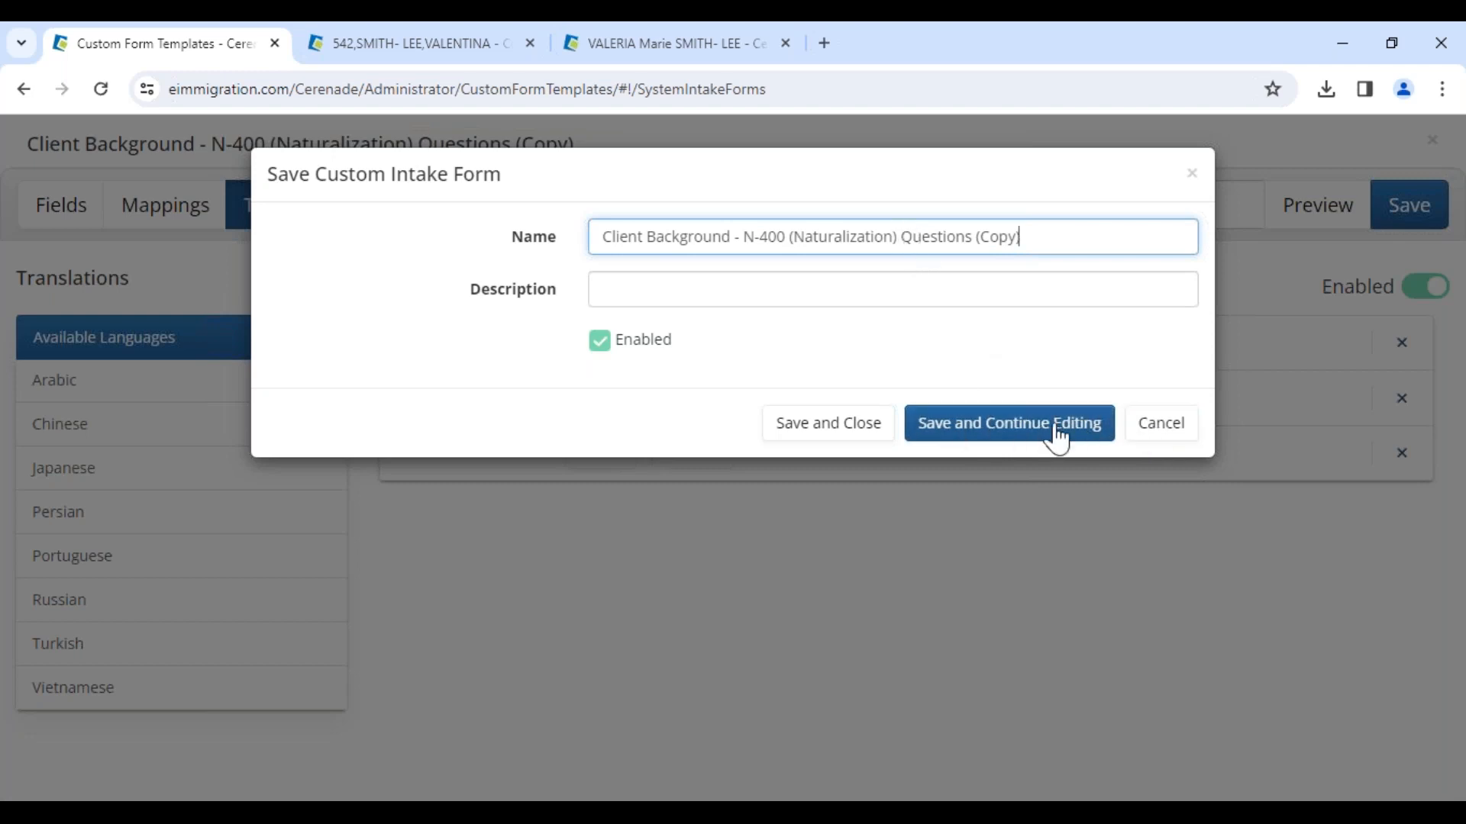
left_click(839, 428)
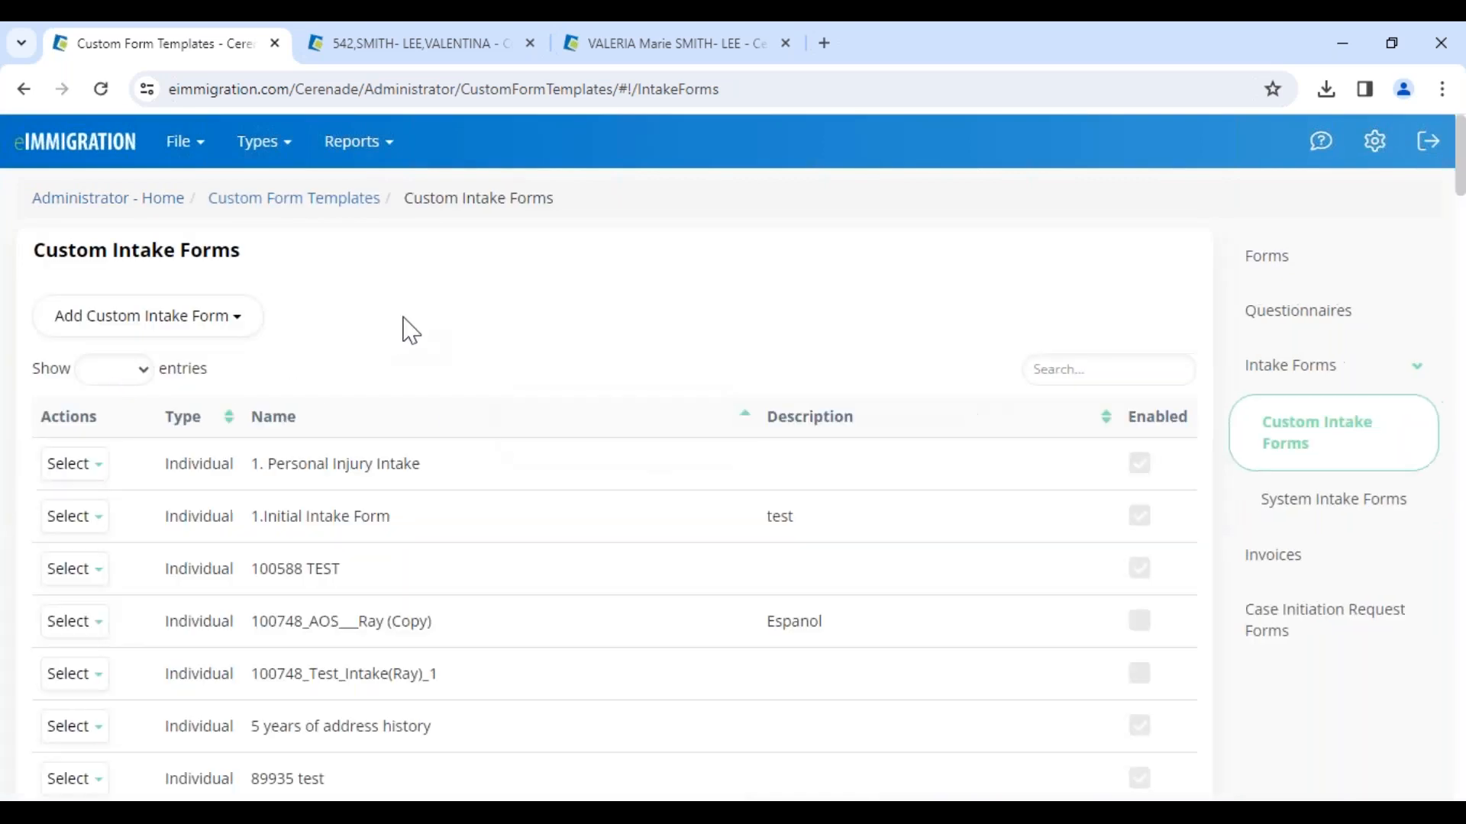
left_click(137, 200)
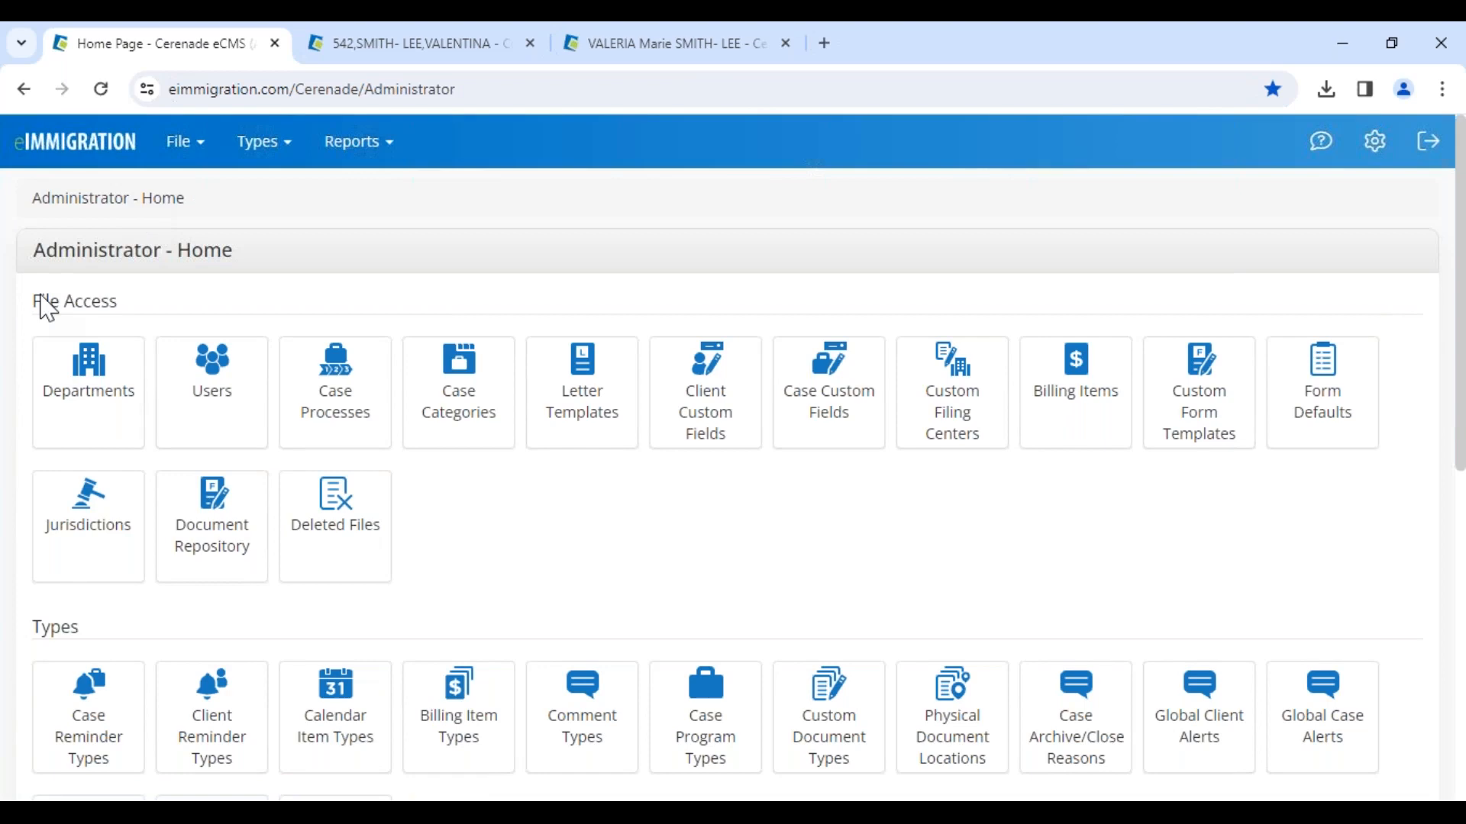
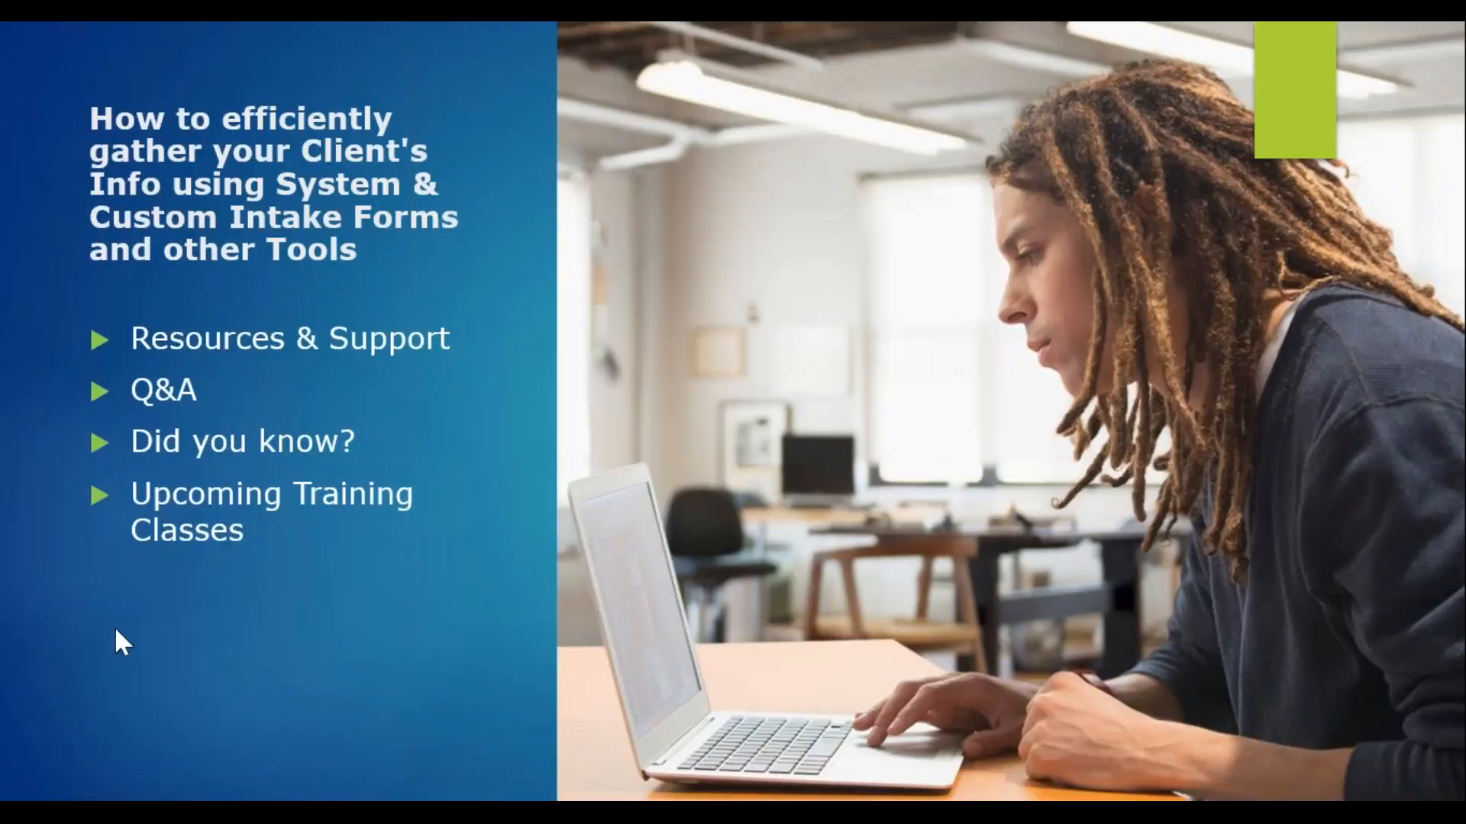
key("Left")
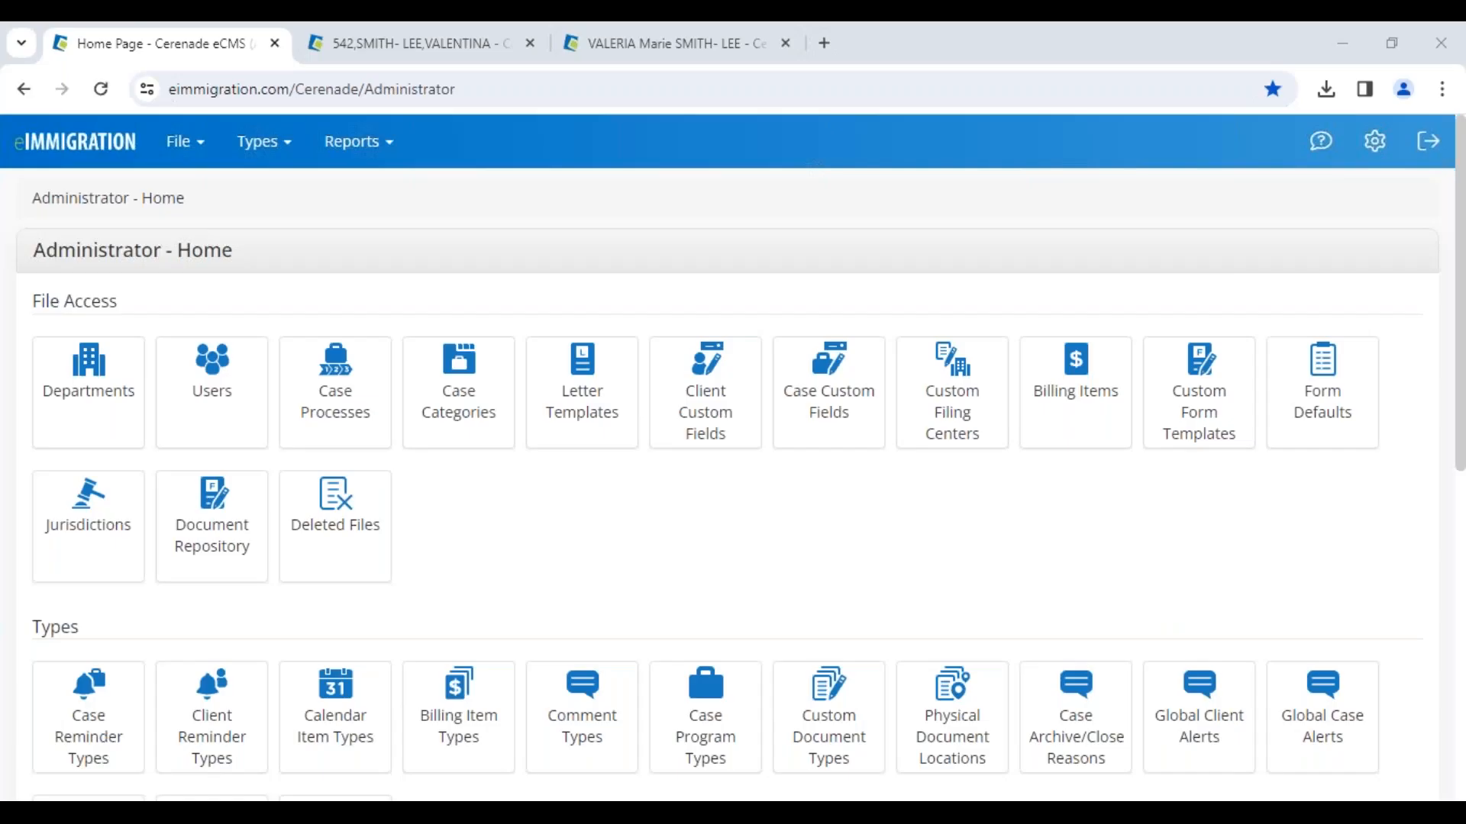
Step: Switch to the open client tab, then search for another client by first name and open their General Info record
left_click(626, 50)
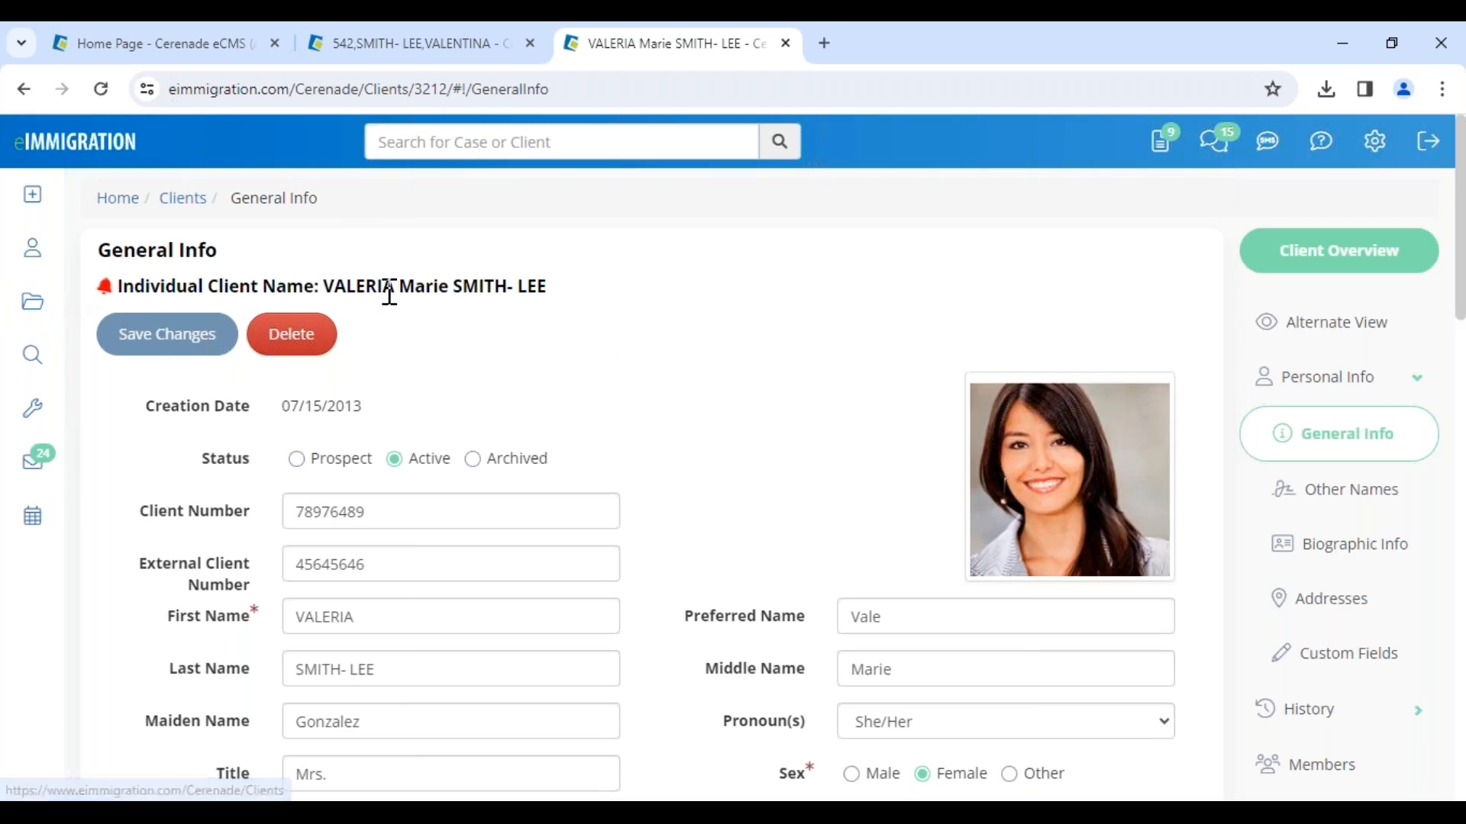
left_click_drag(334, 295, 524, 297)
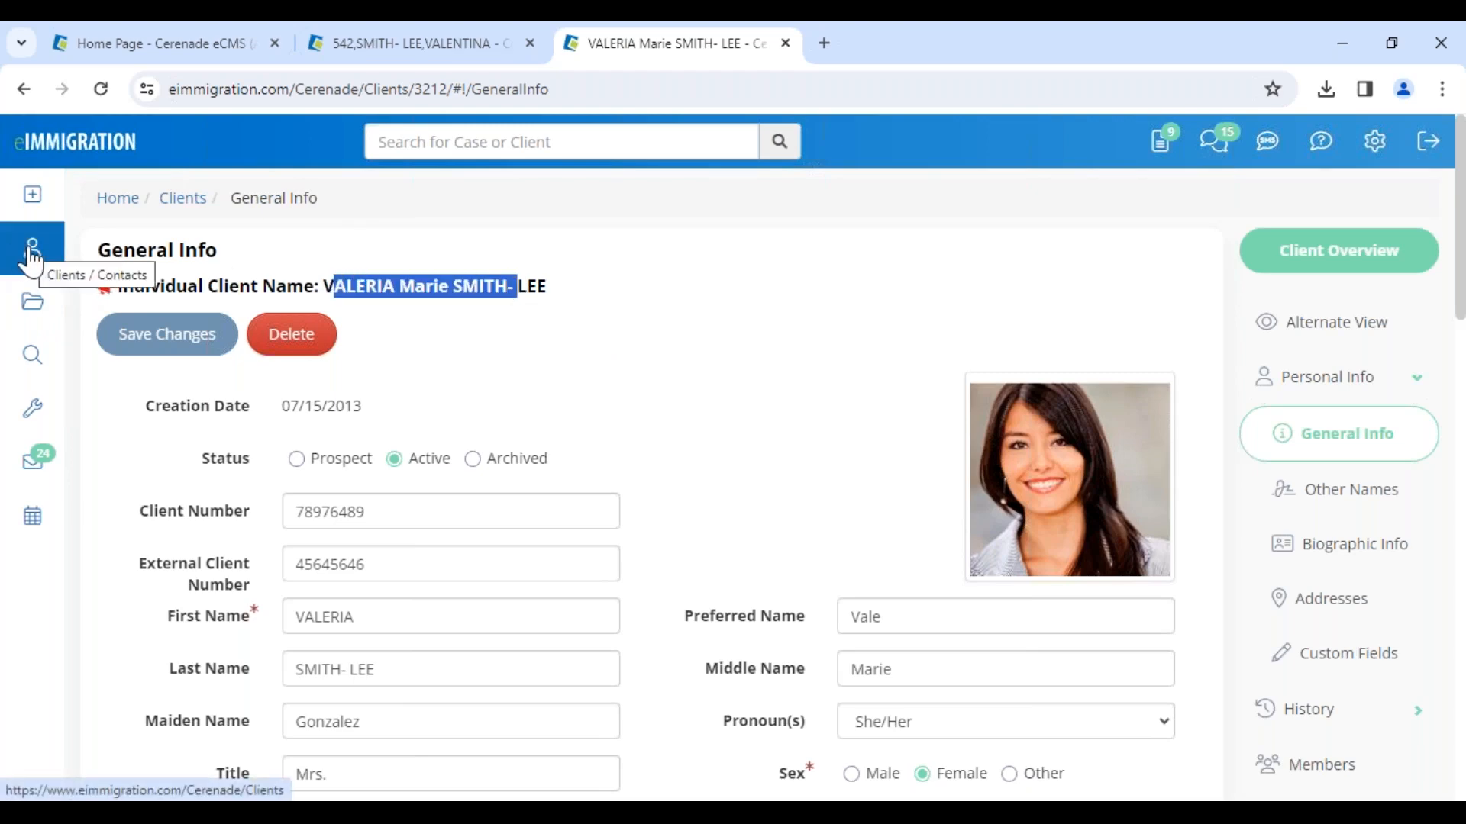
left_click(422, 140)
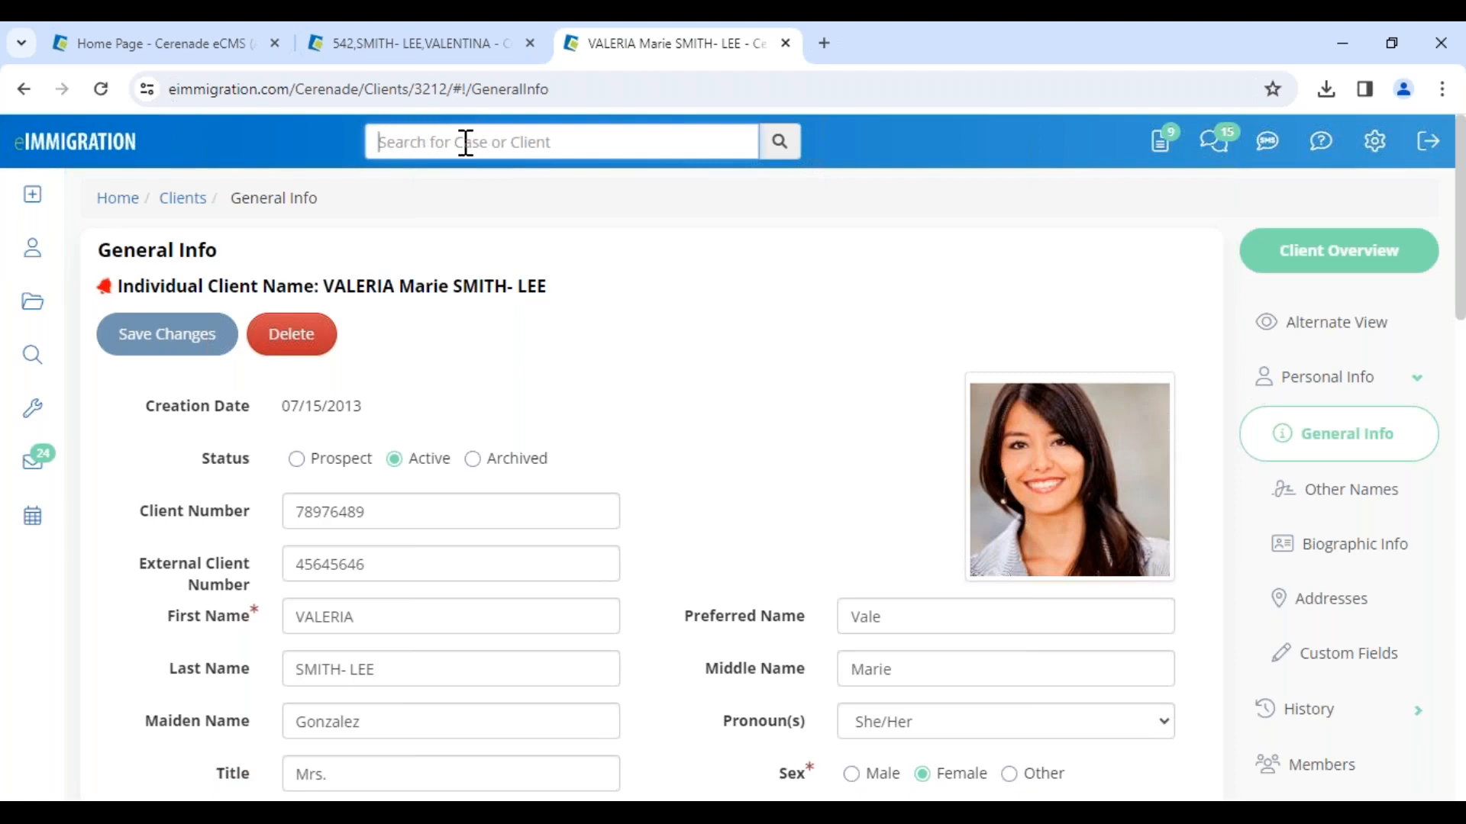
left_click(53, 156)
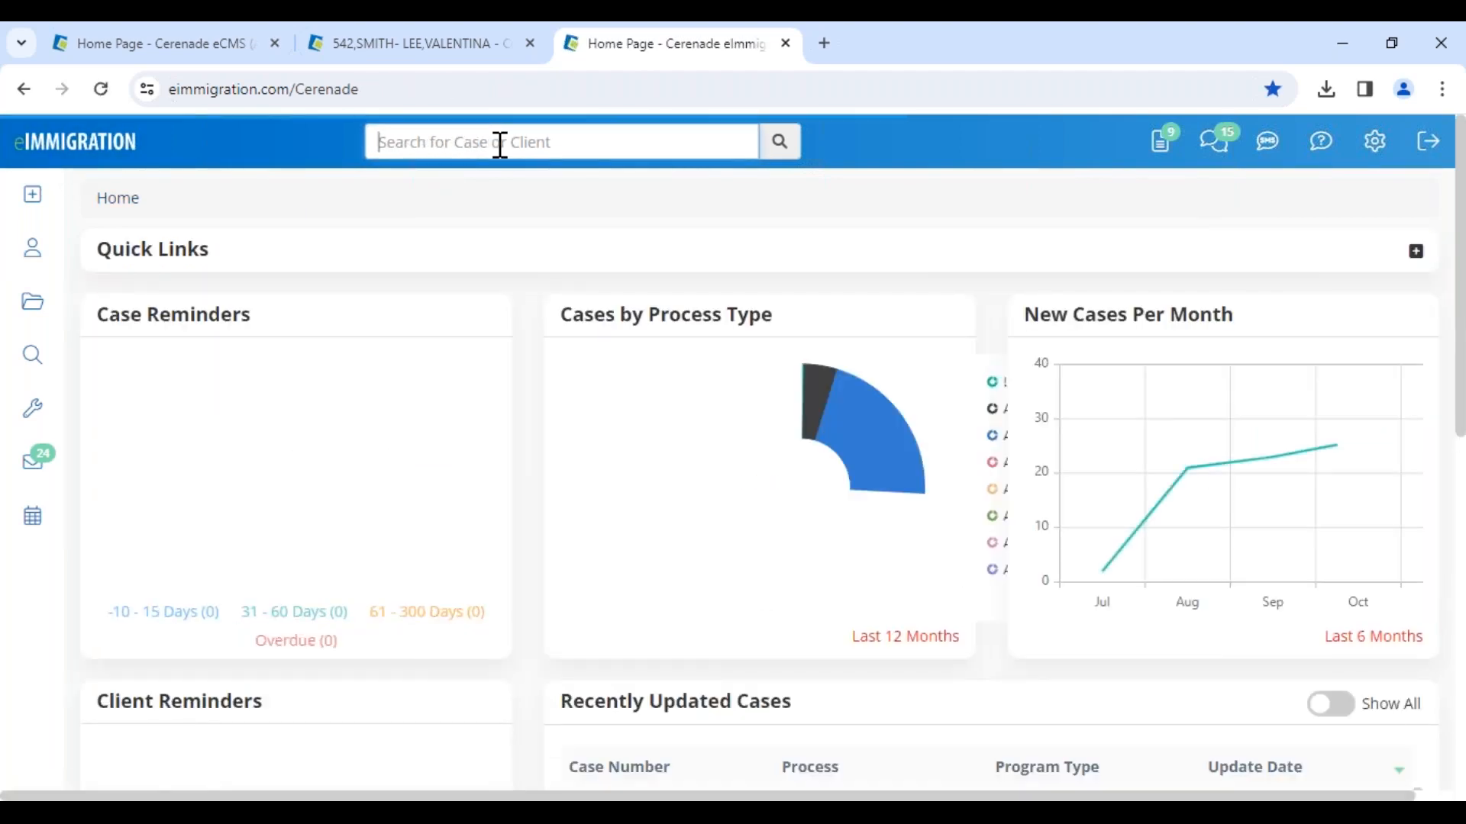
type("frank")
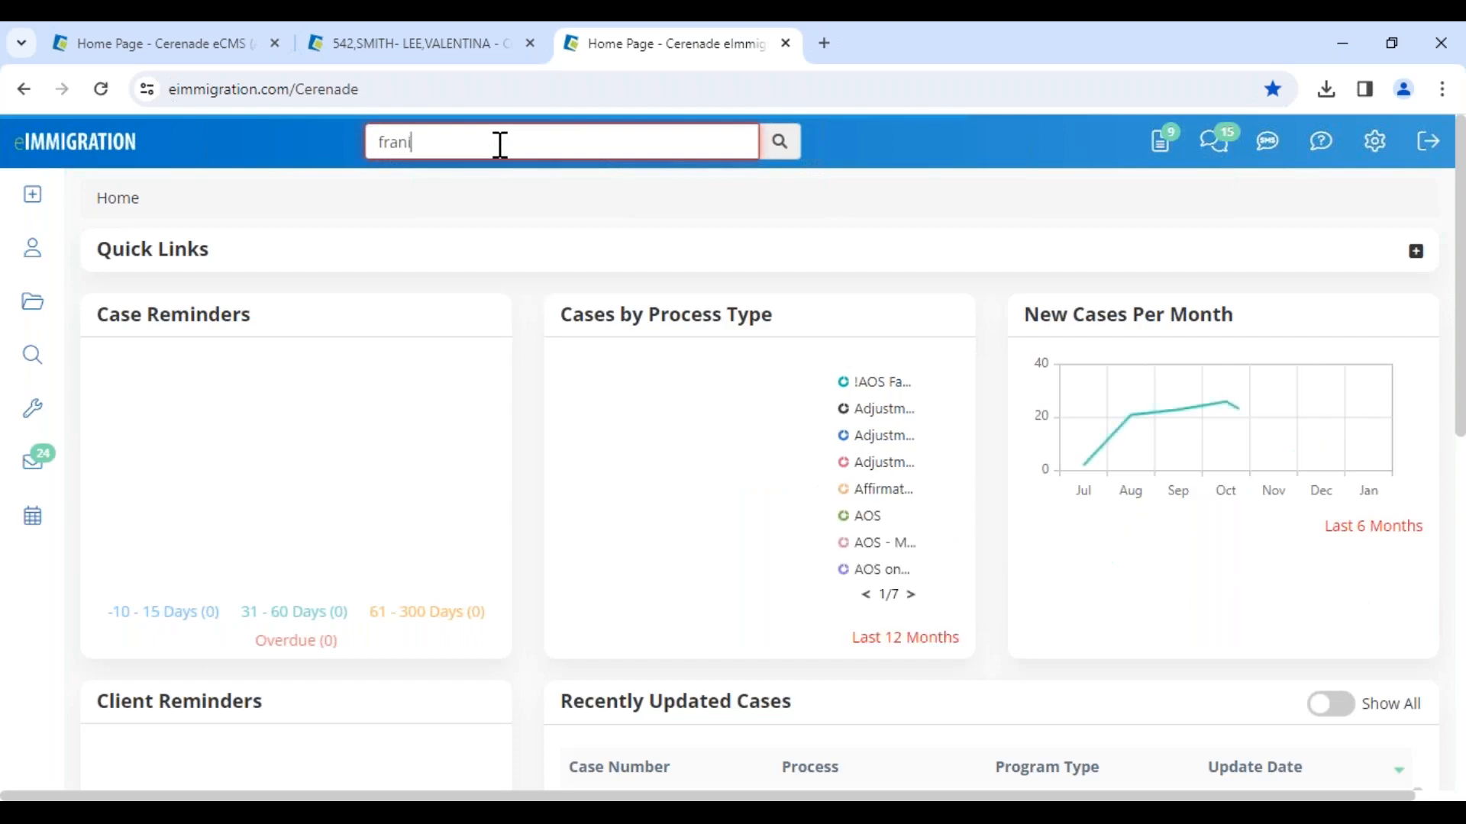
type("isco")
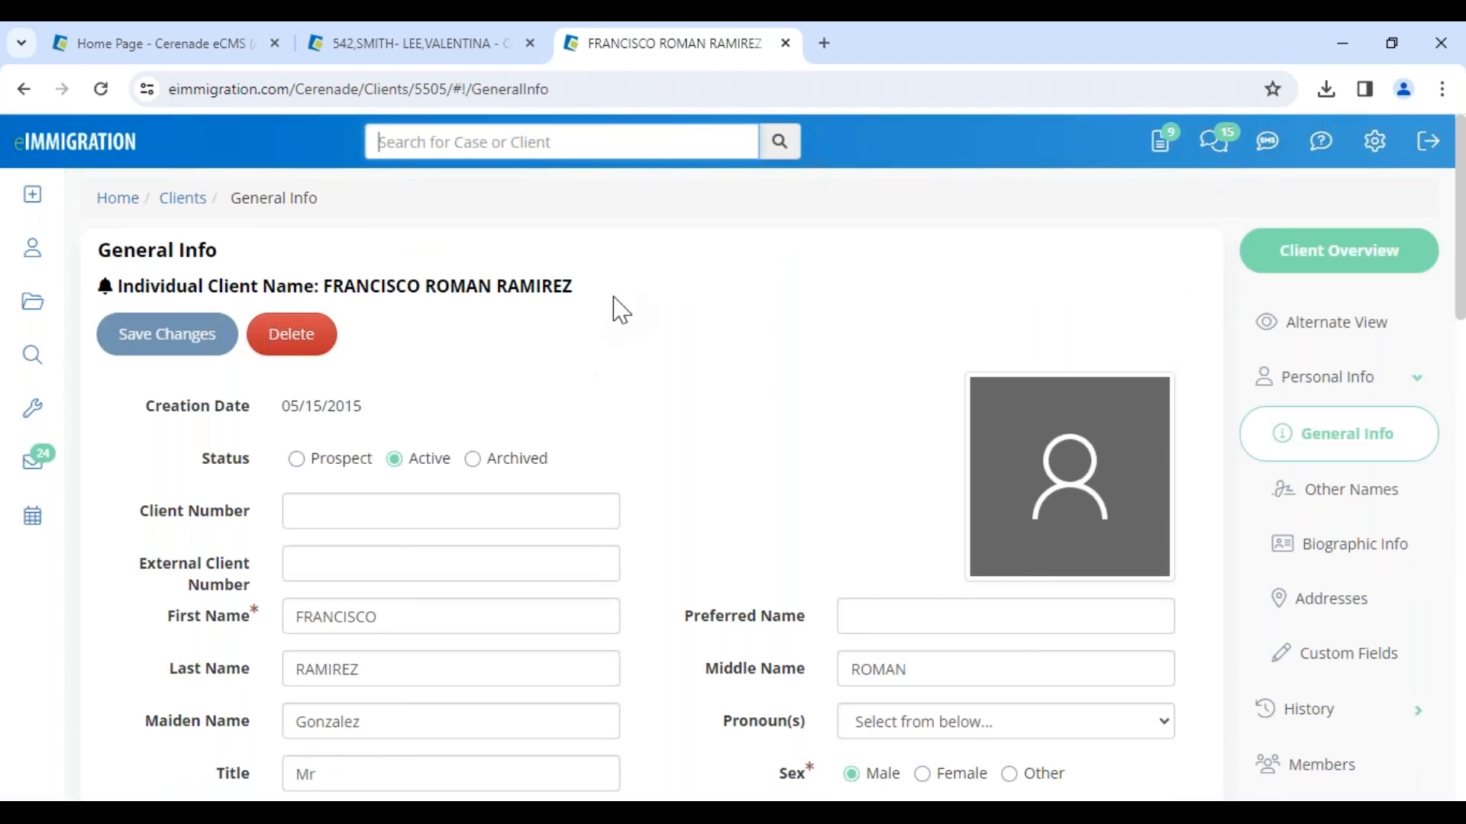
Step: Fill in the client's cell phone number using the suggested entry, edit its last digit, and save the changes
scroll(654, 461, "down", 5)
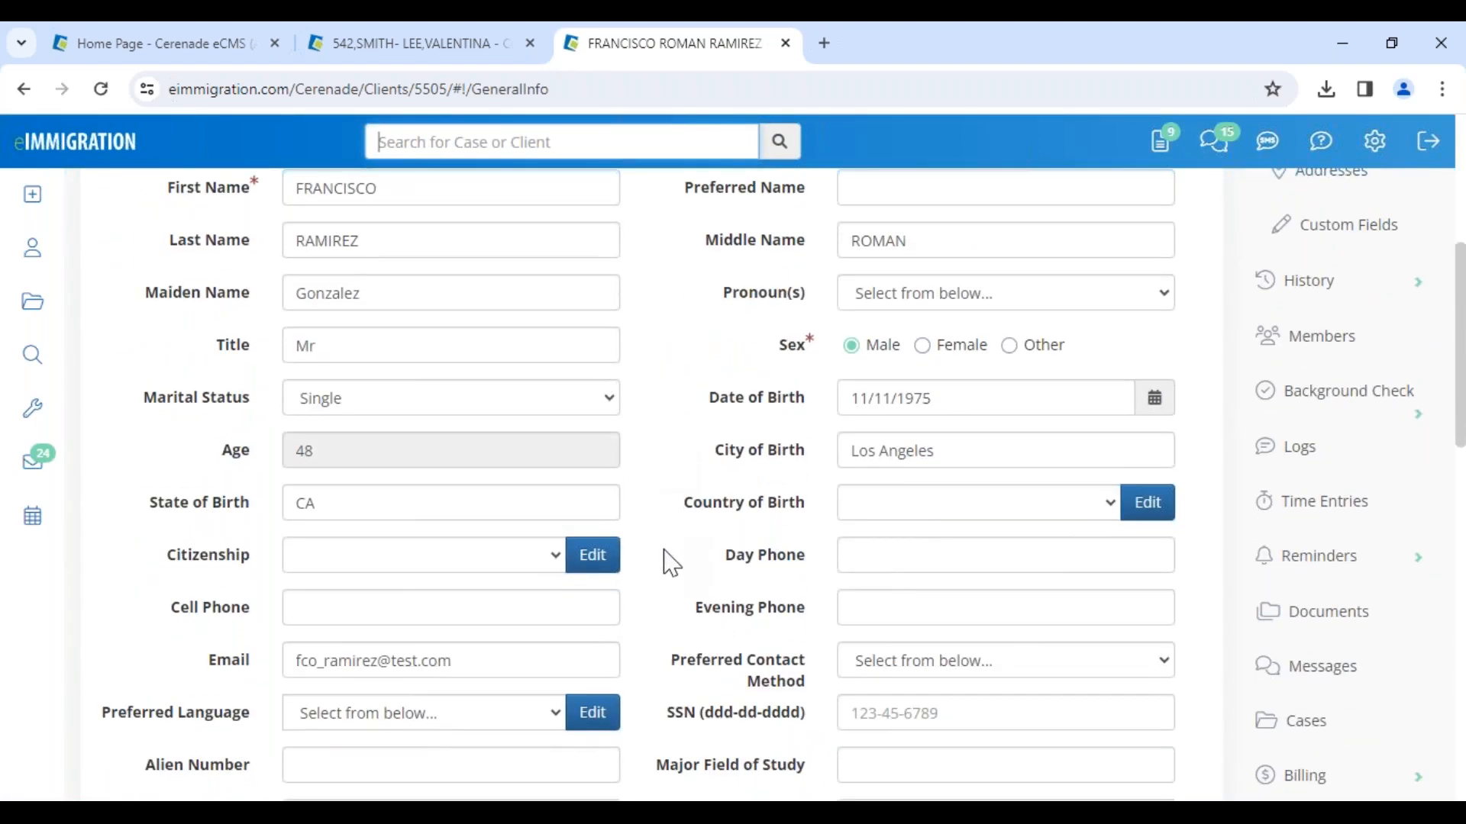
left_click(347, 608)
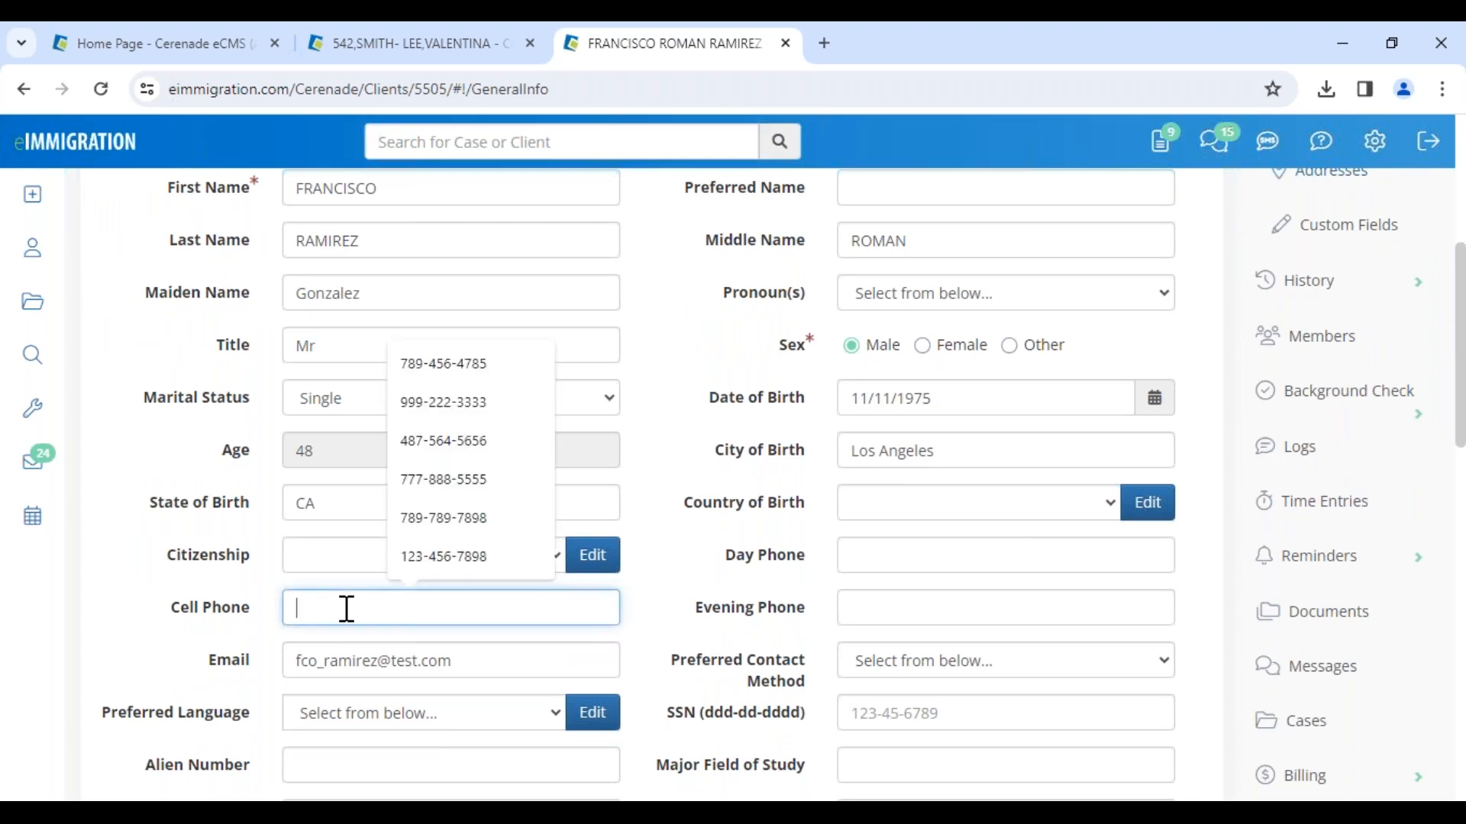
left_click(444, 561)
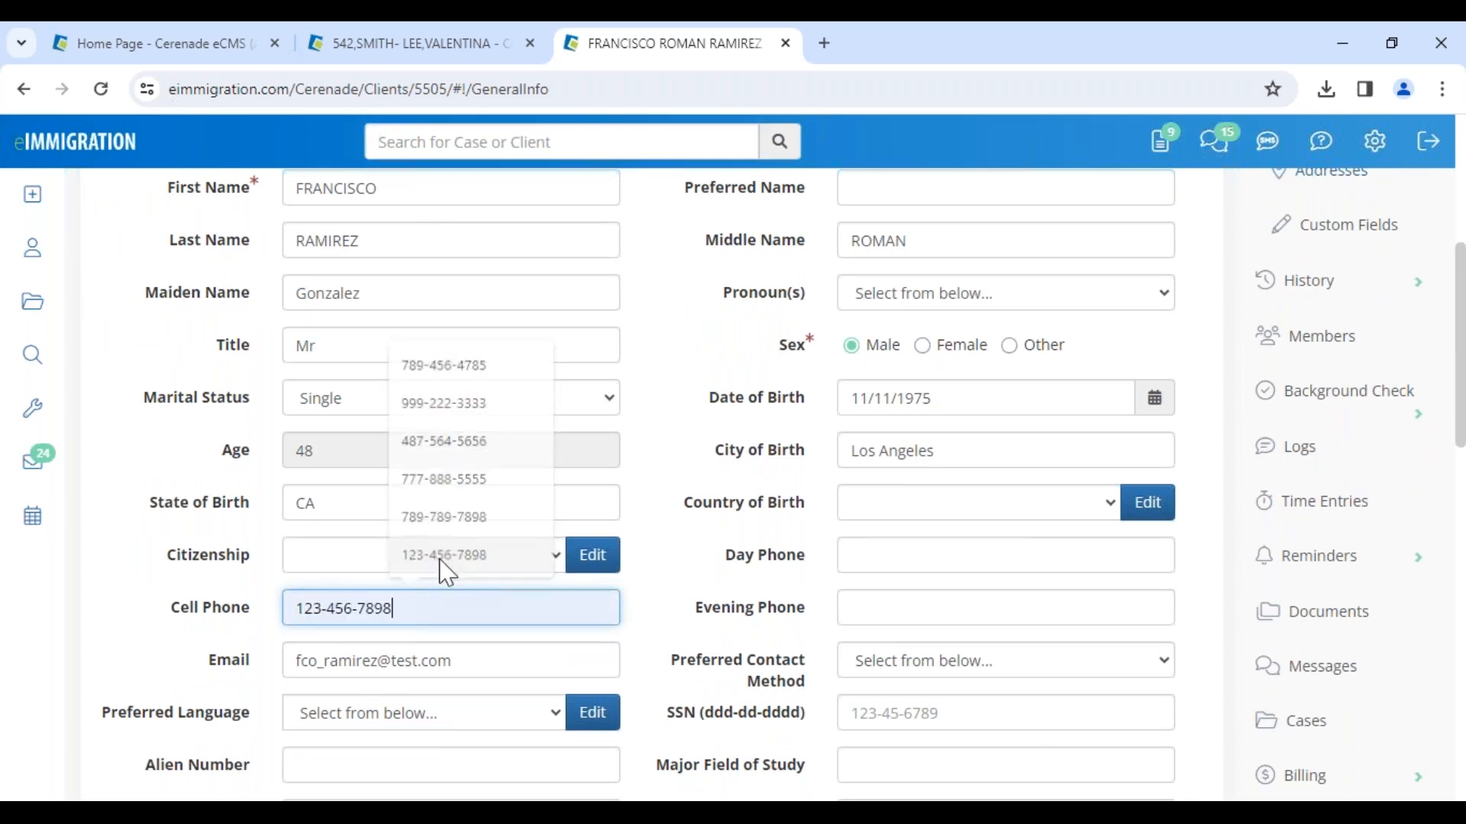
key("BackSpace")
type("5")
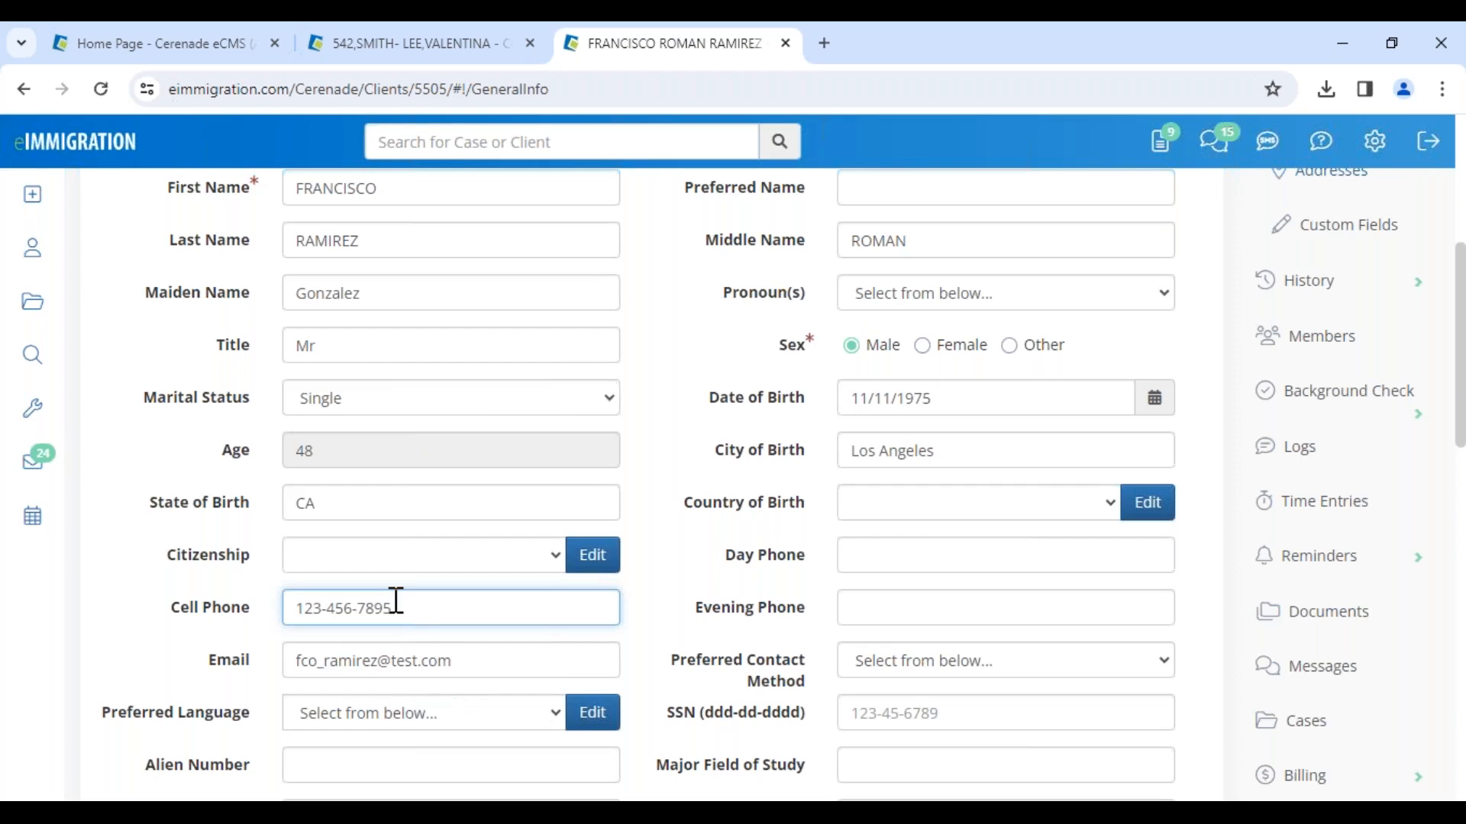
left_click_drag(396, 601, 233, 608)
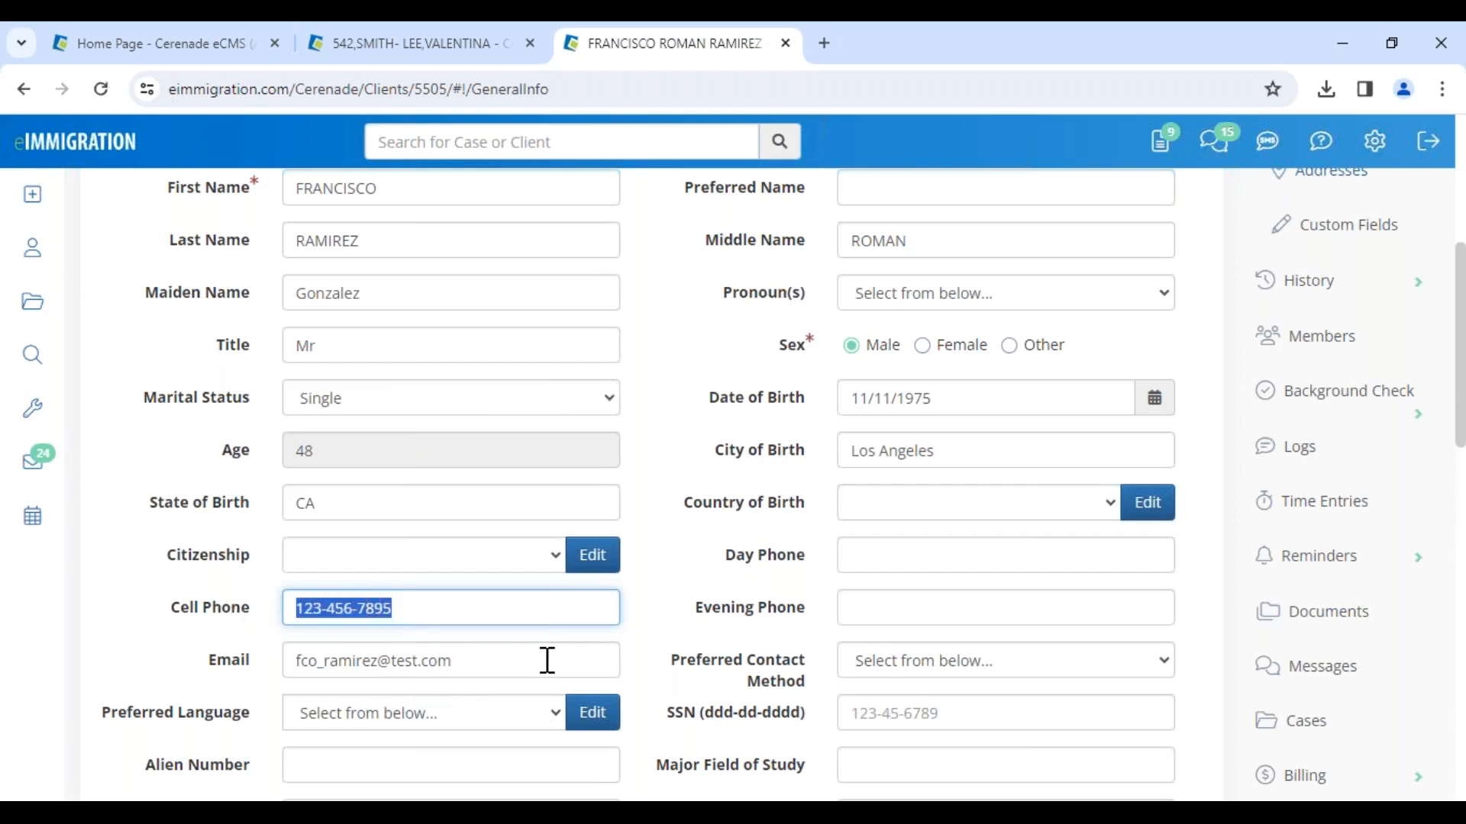
left_click_drag(390, 661, 196, 661)
scroll(229, 672, "up", 5)
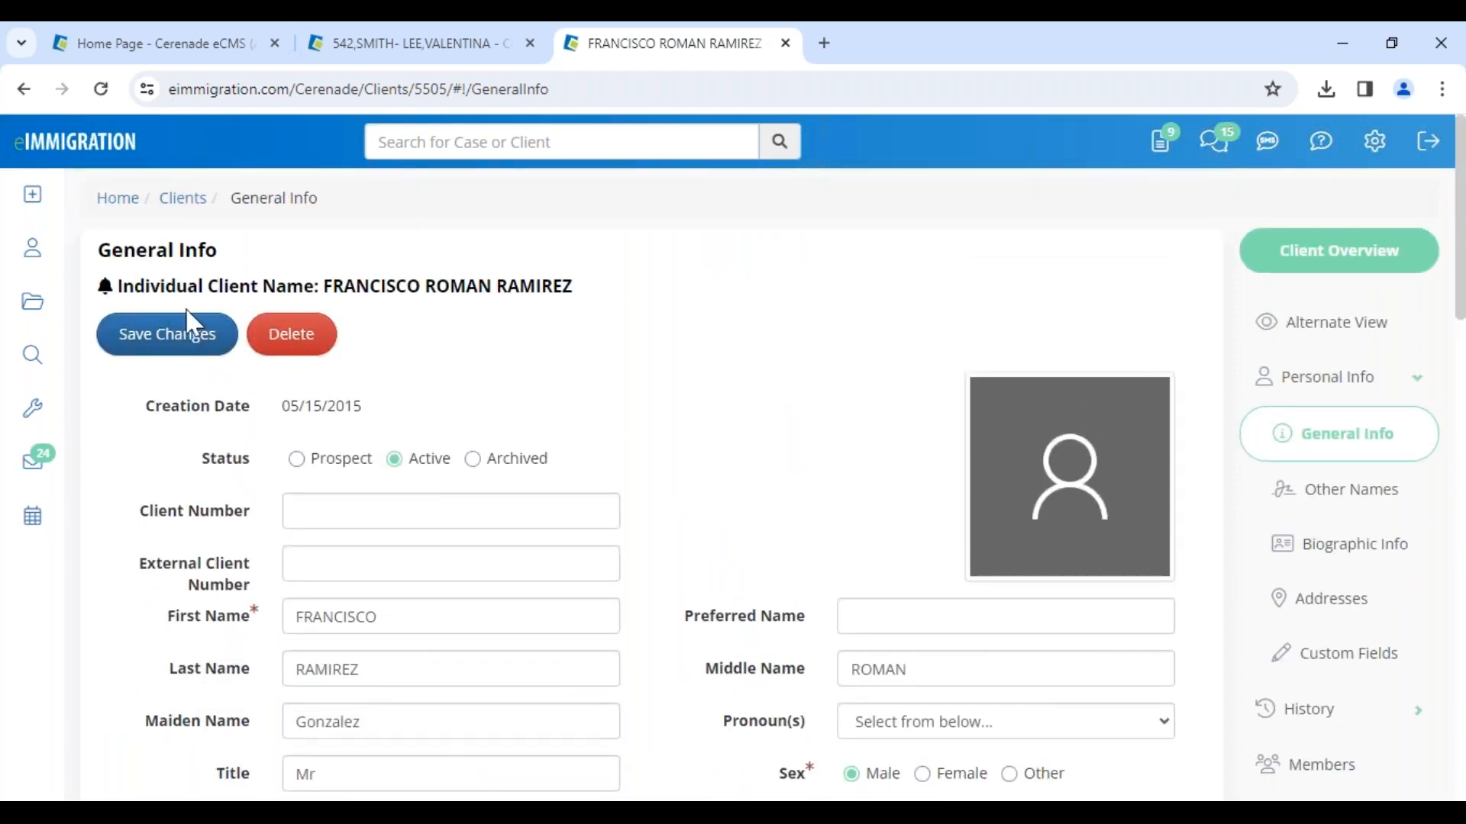
left_click(180, 345)
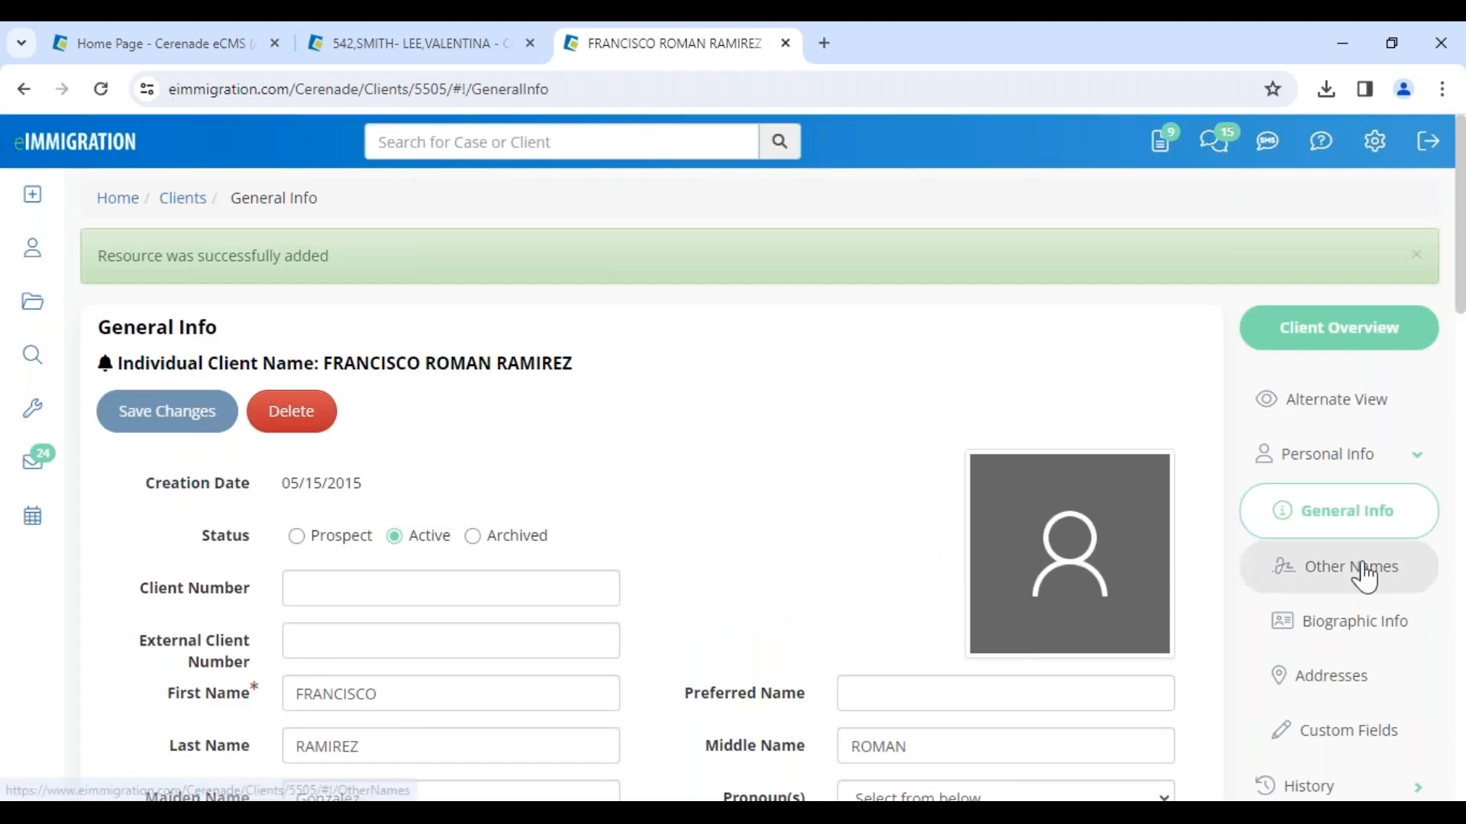
Step: Set the client's status to Prospect and save the General Info changes
scroll(1367, 577, "down", 1)
scroll(1362, 572, "down", 1)
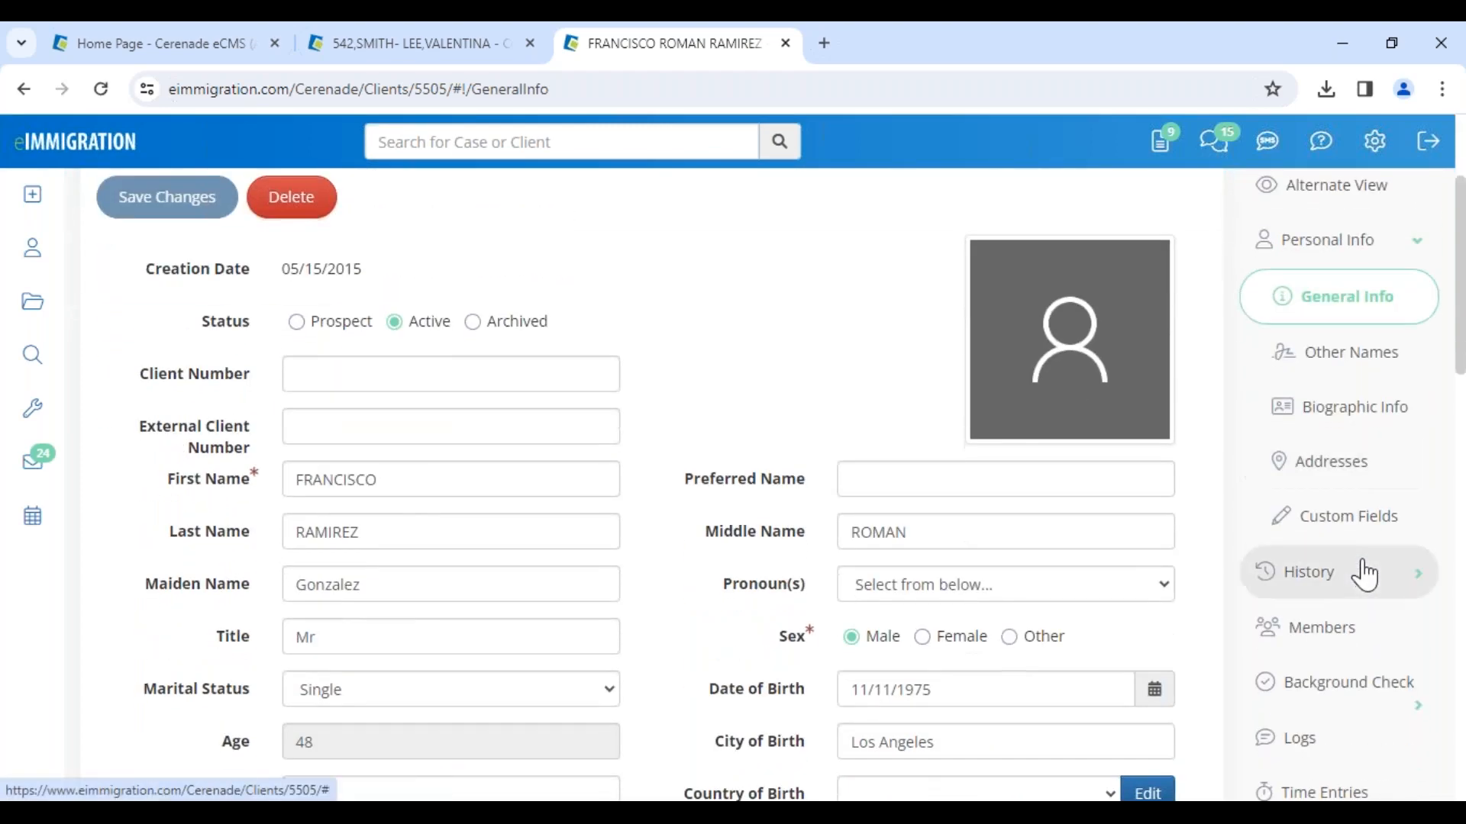
left_click(323, 324)
left_click(196, 197)
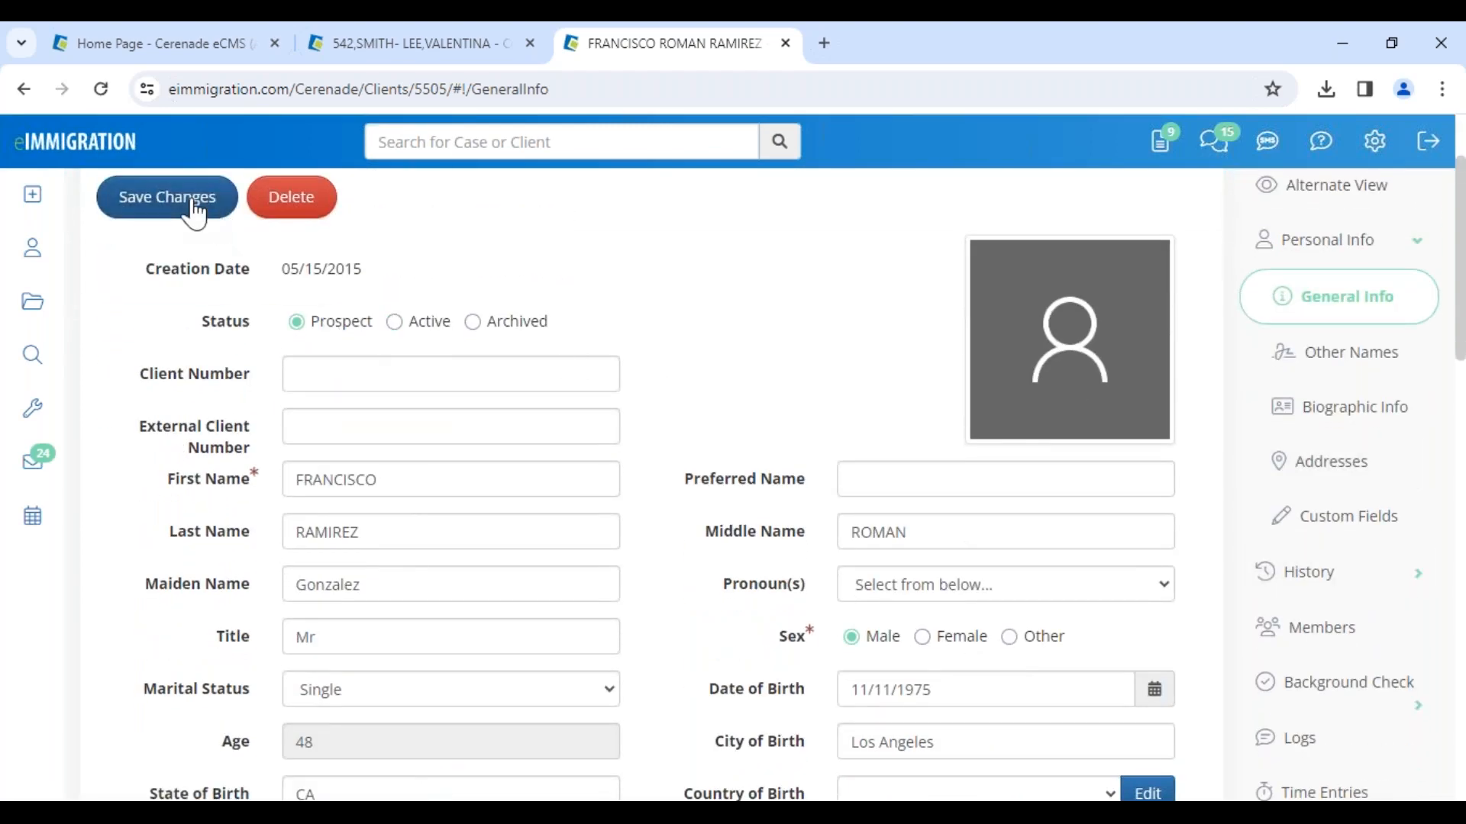
Step: Open the client's Client-Access page and create portal access with the prefilled login name and an account password
scroll(1374, 603, "down", 8)
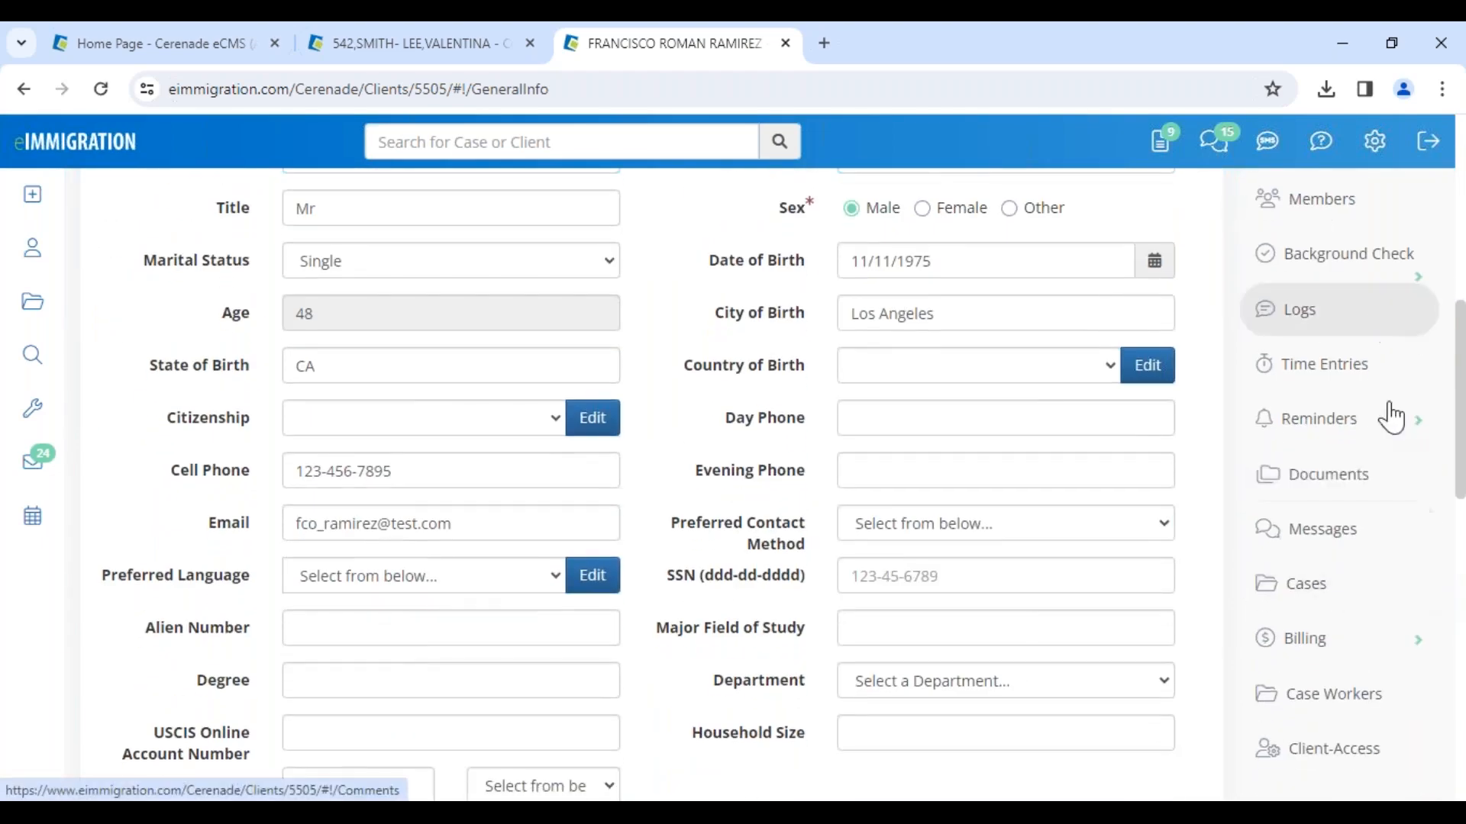
left_click(1357, 752)
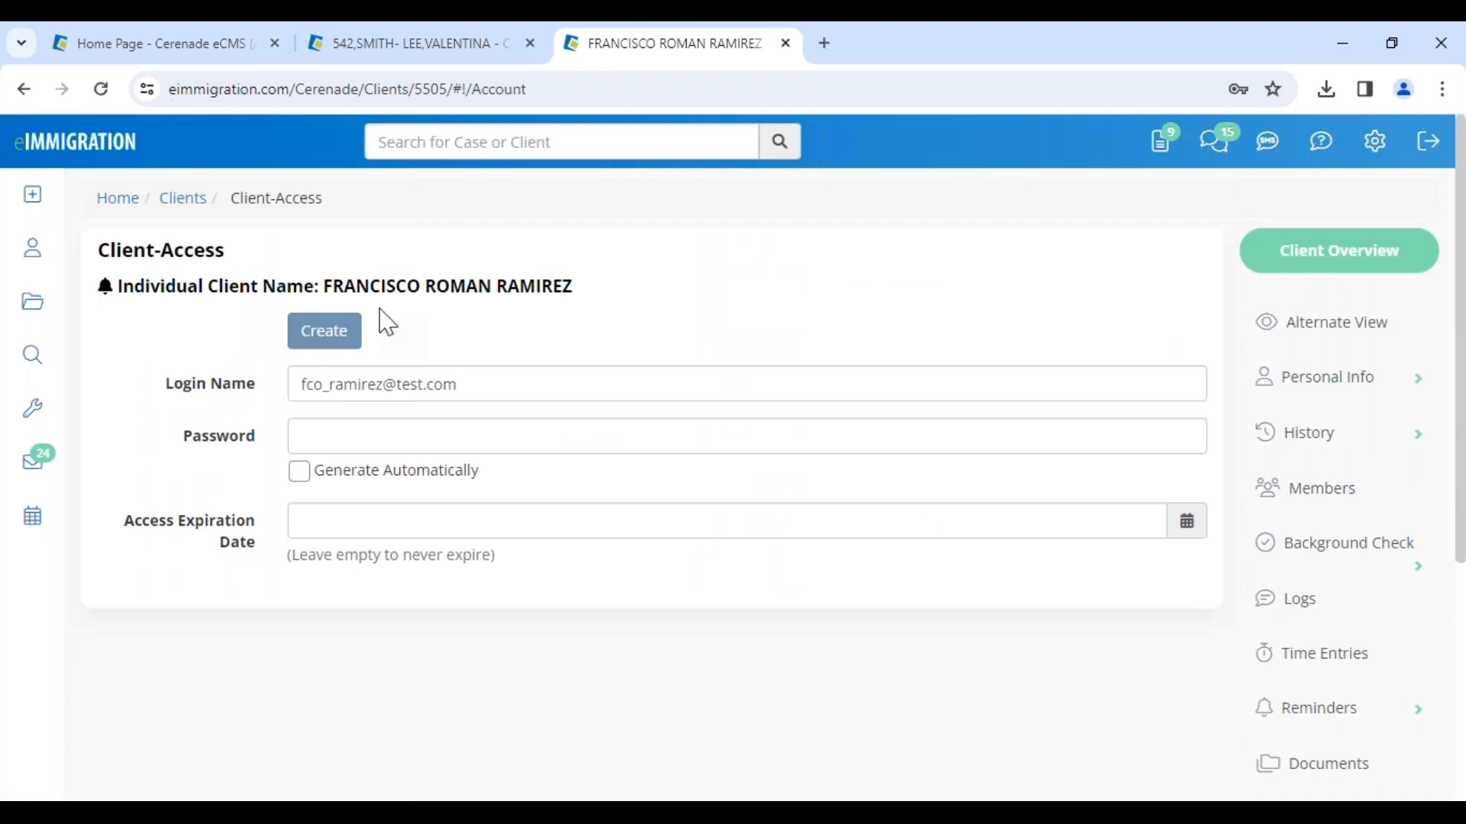
left_click_drag(320, 286, 577, 307)
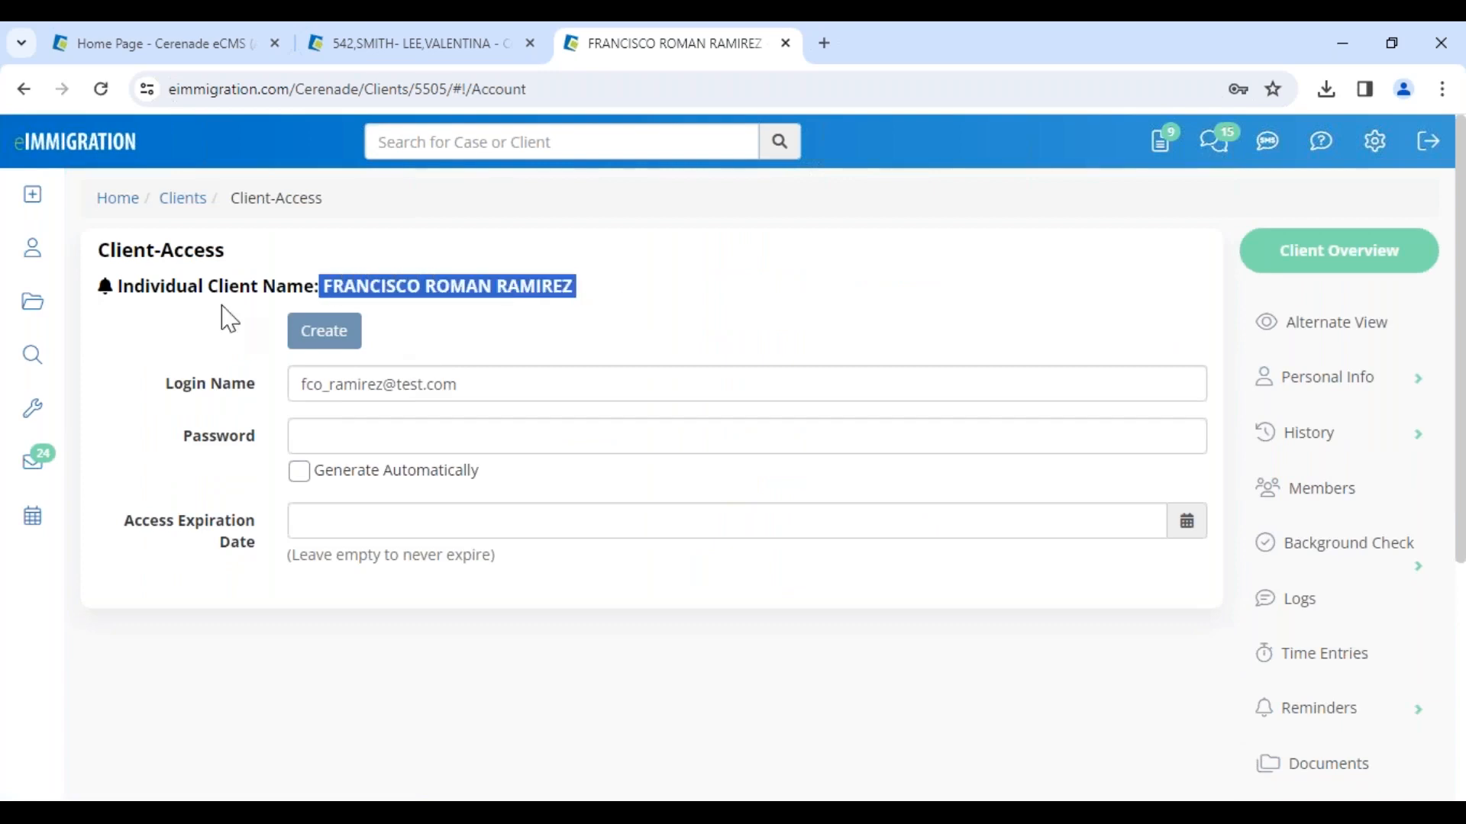
left_click_drag(109, 250, 243, 264)
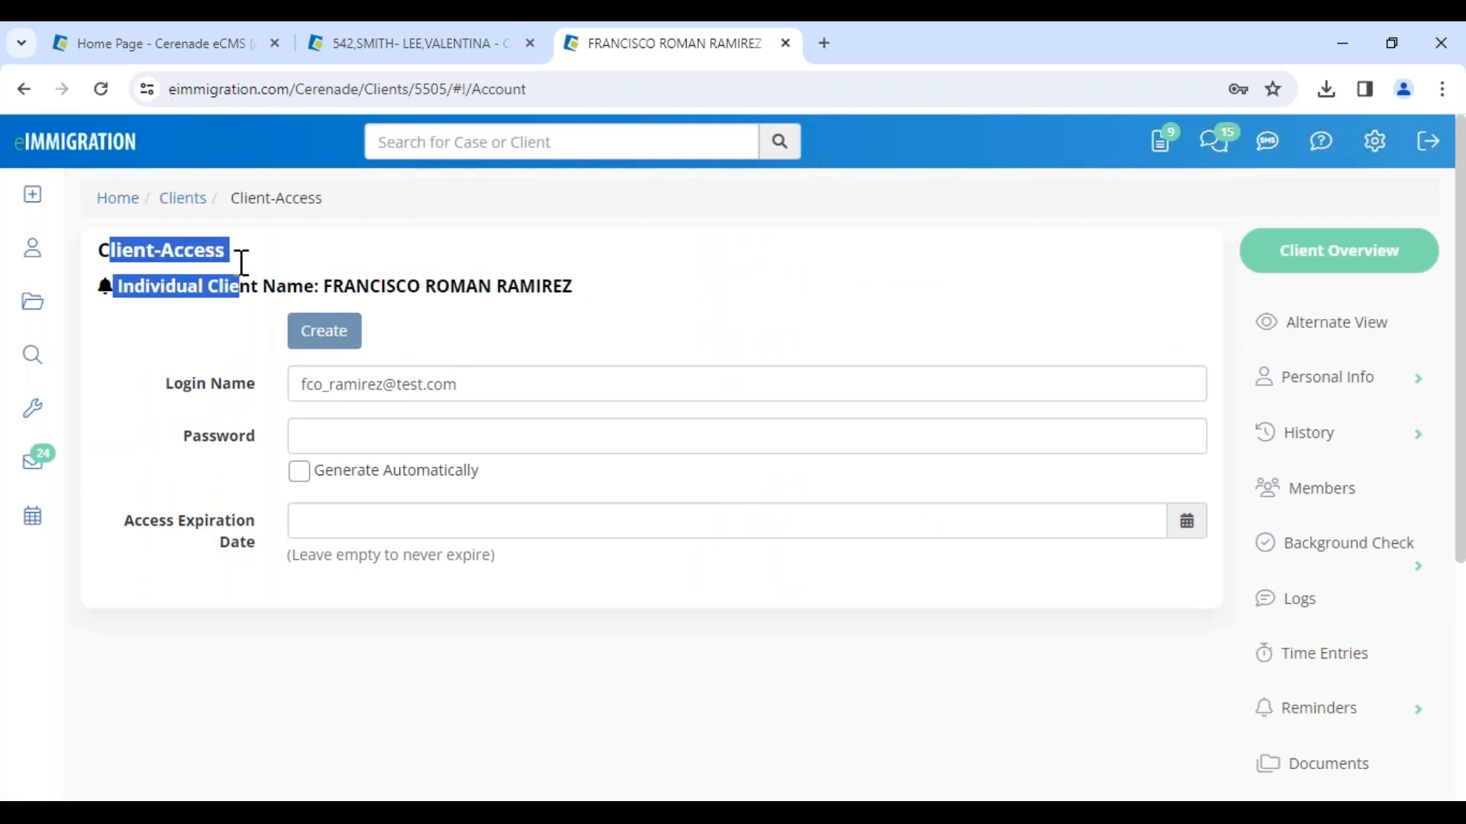
left_click(283, 267)
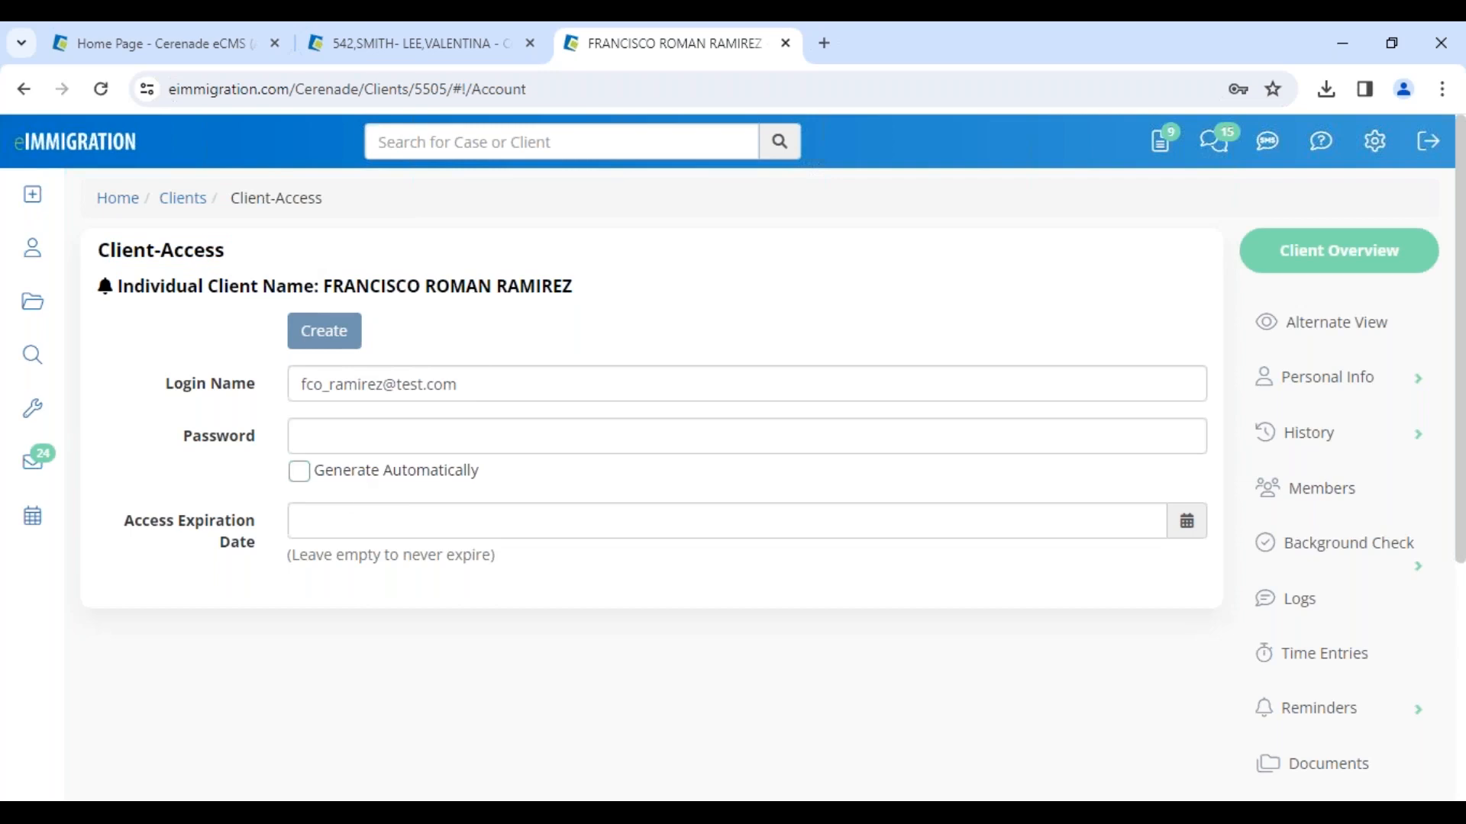
left_click_drag(517, 394, 226, 396)
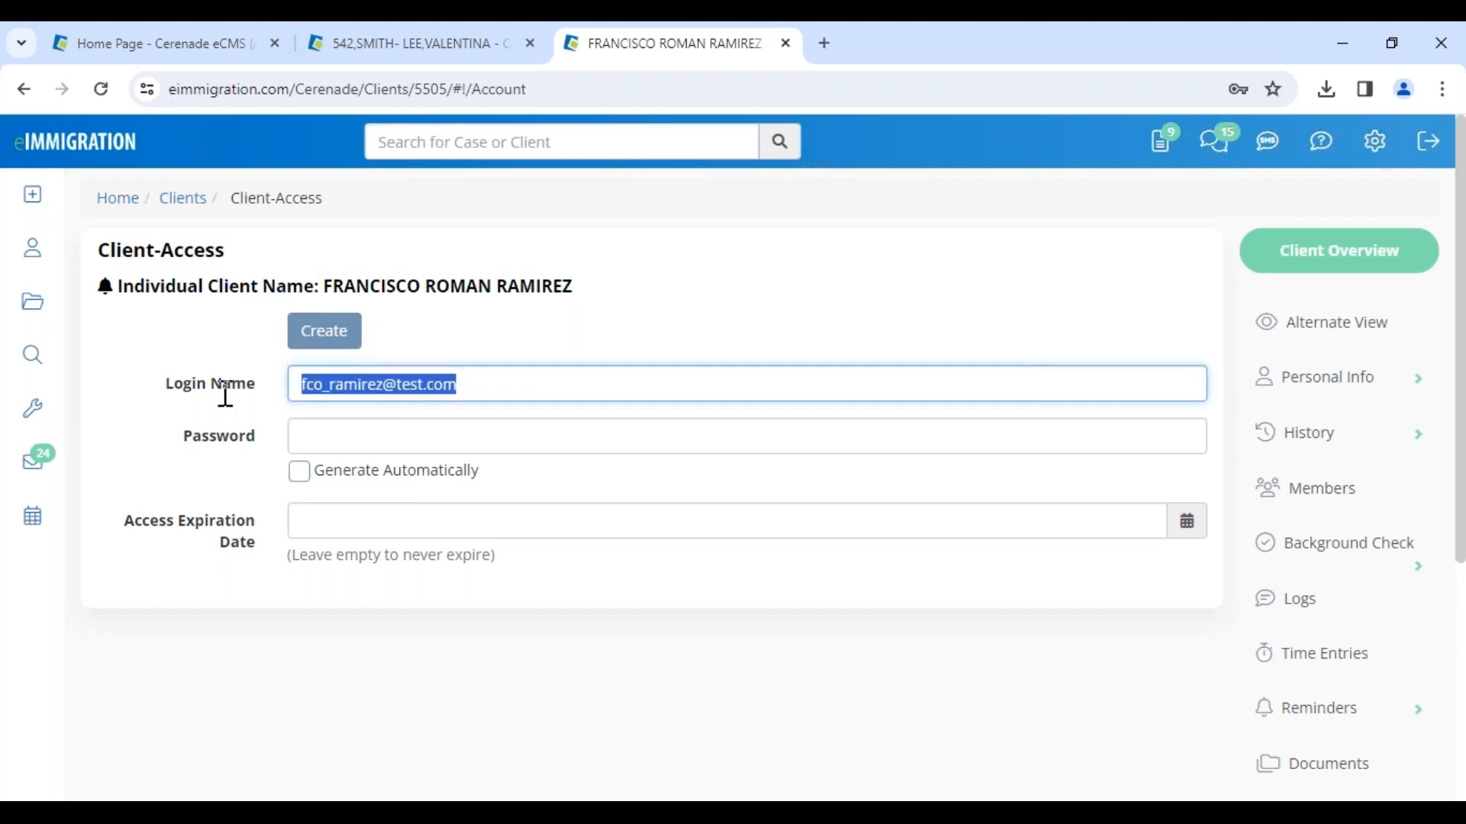
left_click(358, 441)
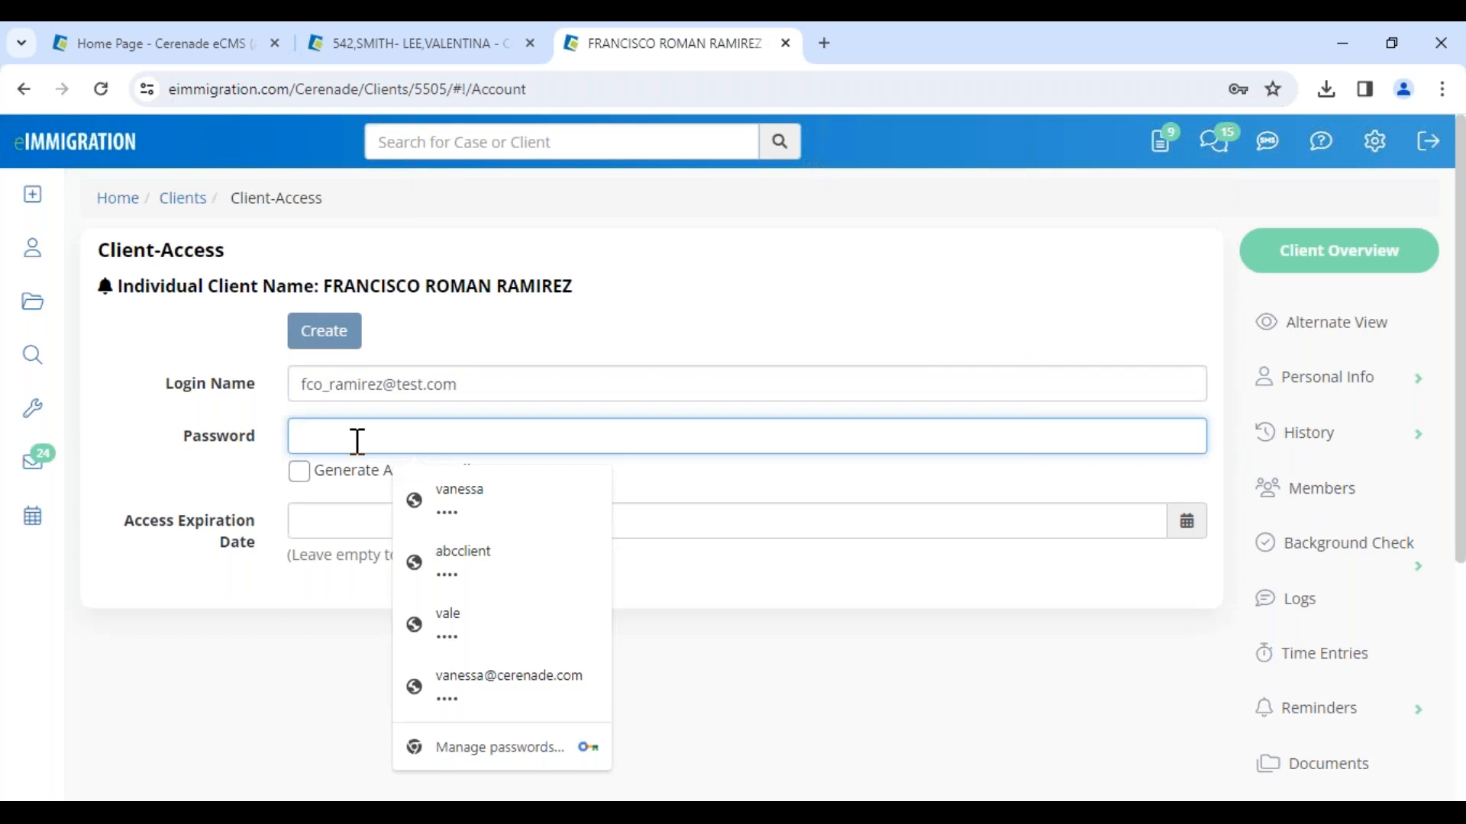
type("••••")
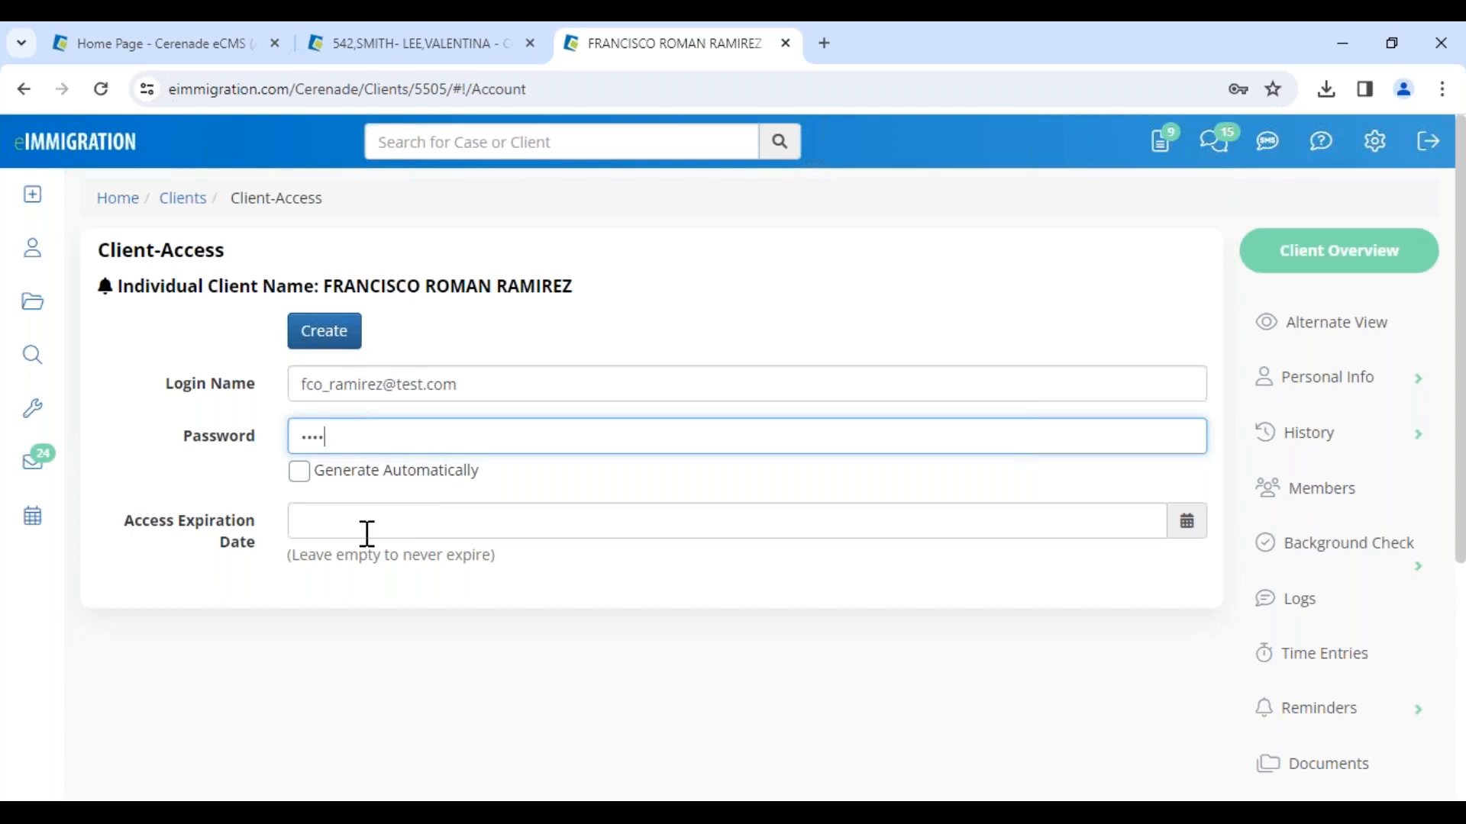
left_click(341, 345)
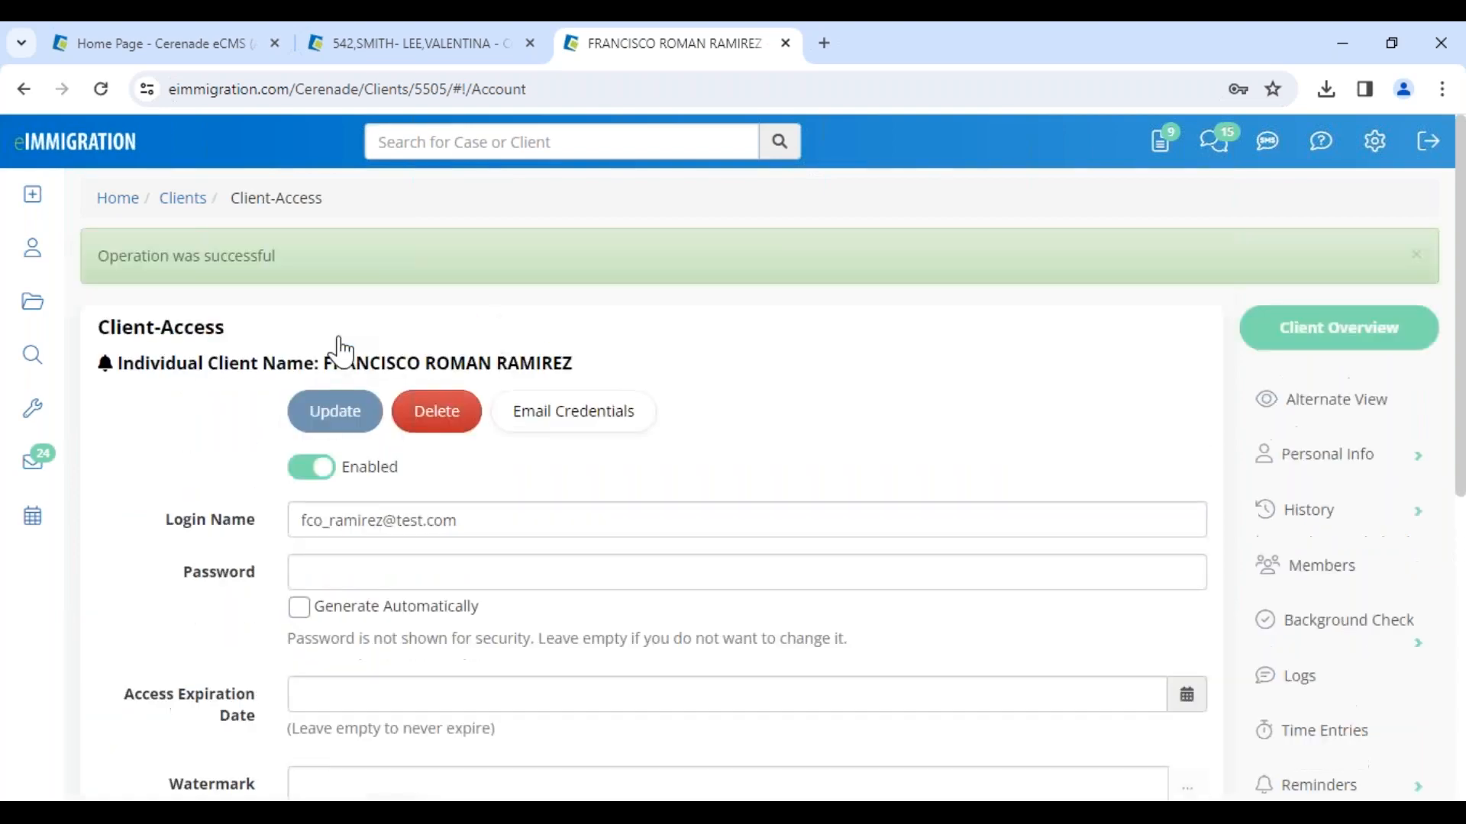
Step: Open the Email Credentials dialog to send the client their portal login details
scroll(419, 481, "down", 2)
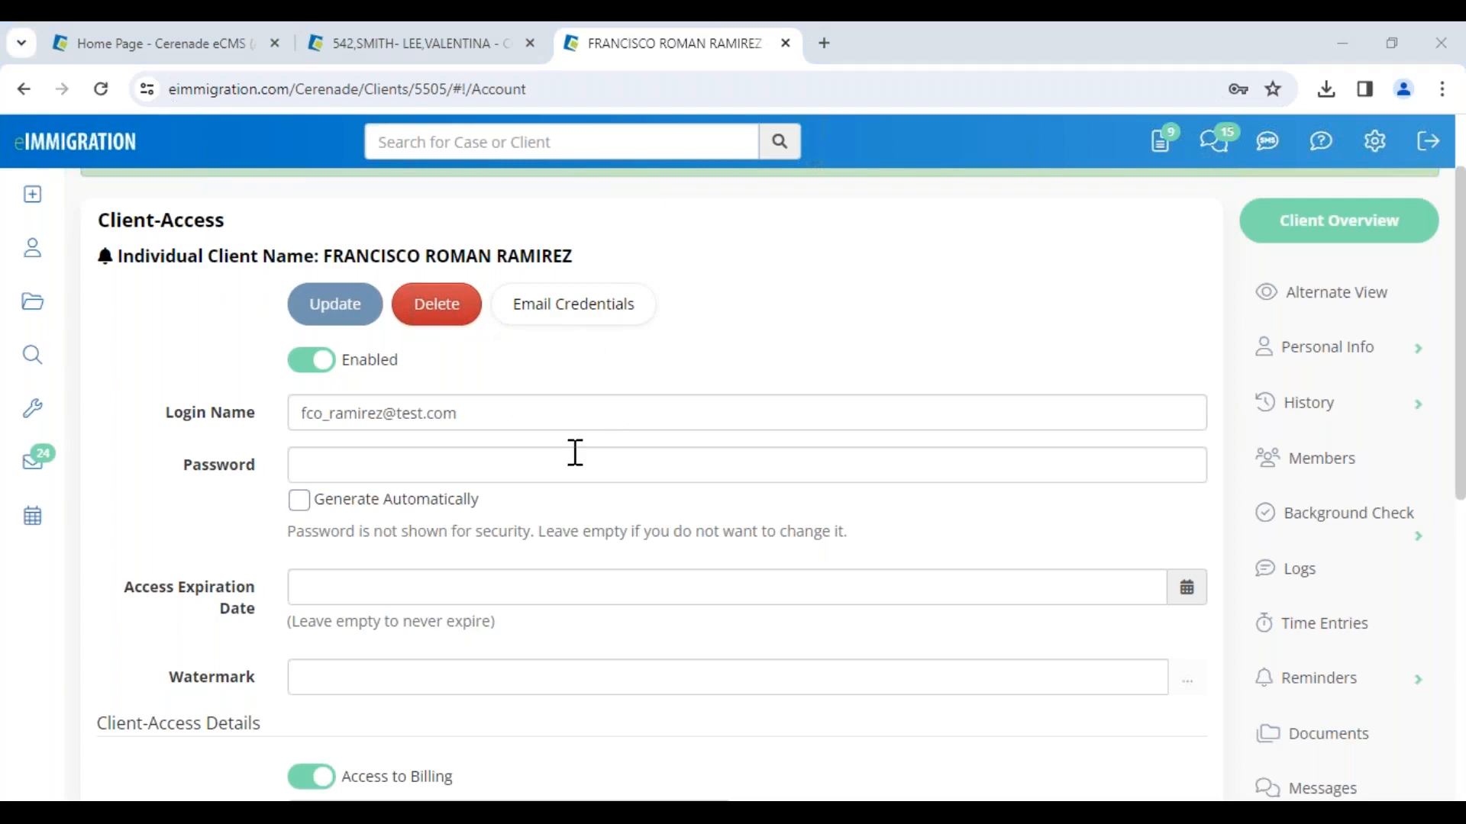
scroll(533, 447, "down", 2)
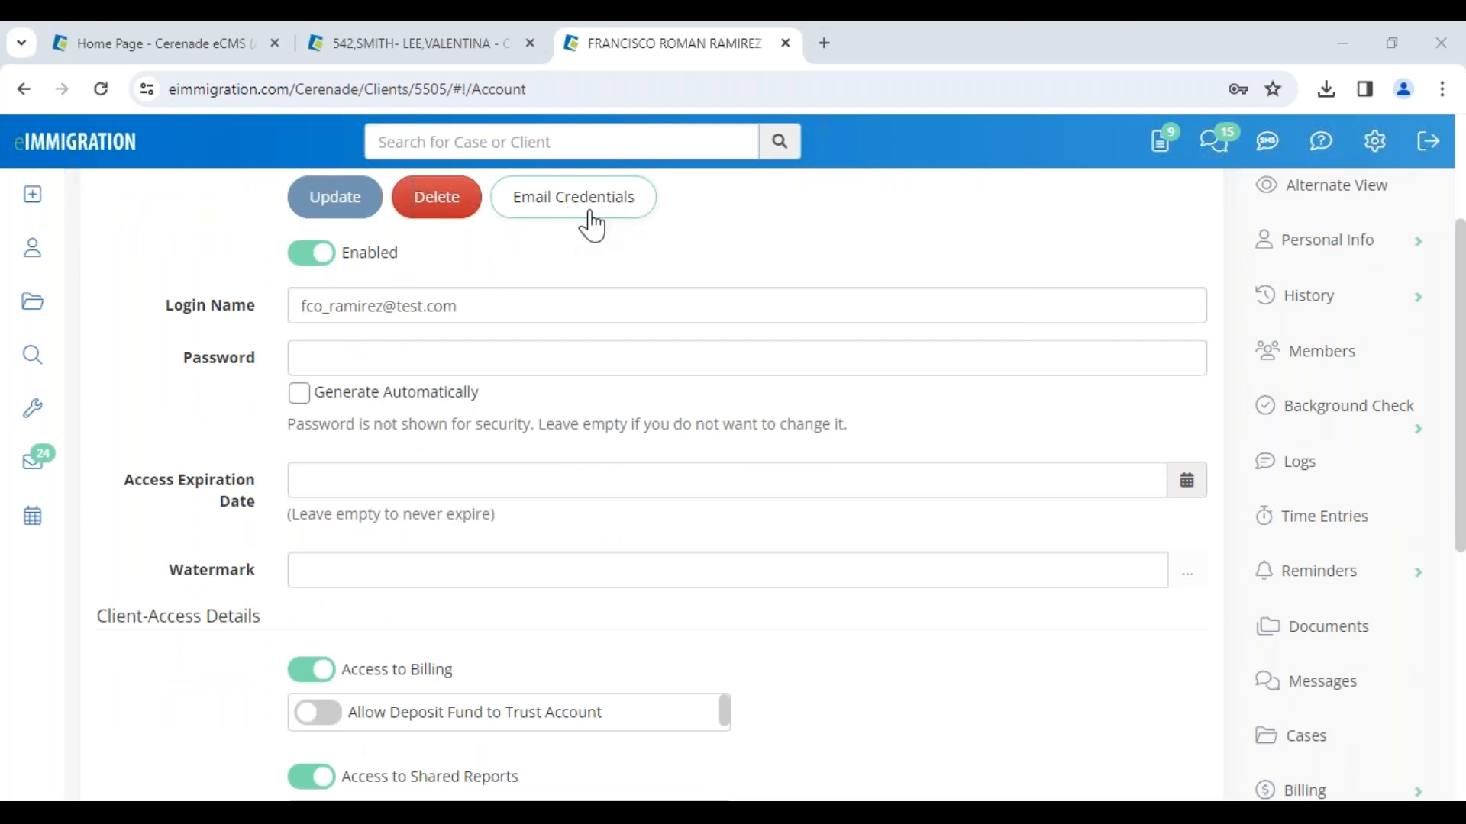
left_click(590, 222)
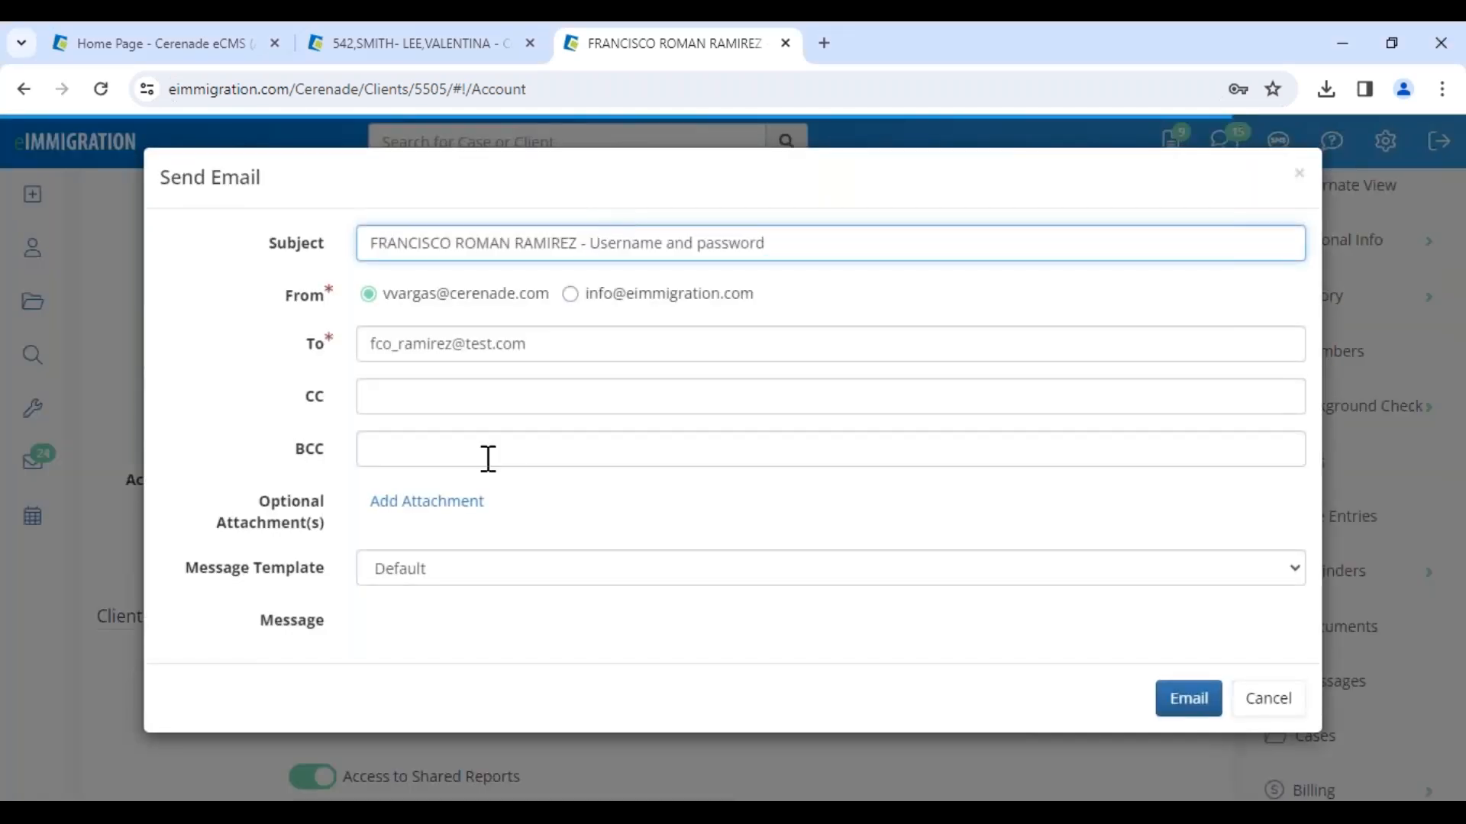
left_click_drag(177, 578, 341, 578)
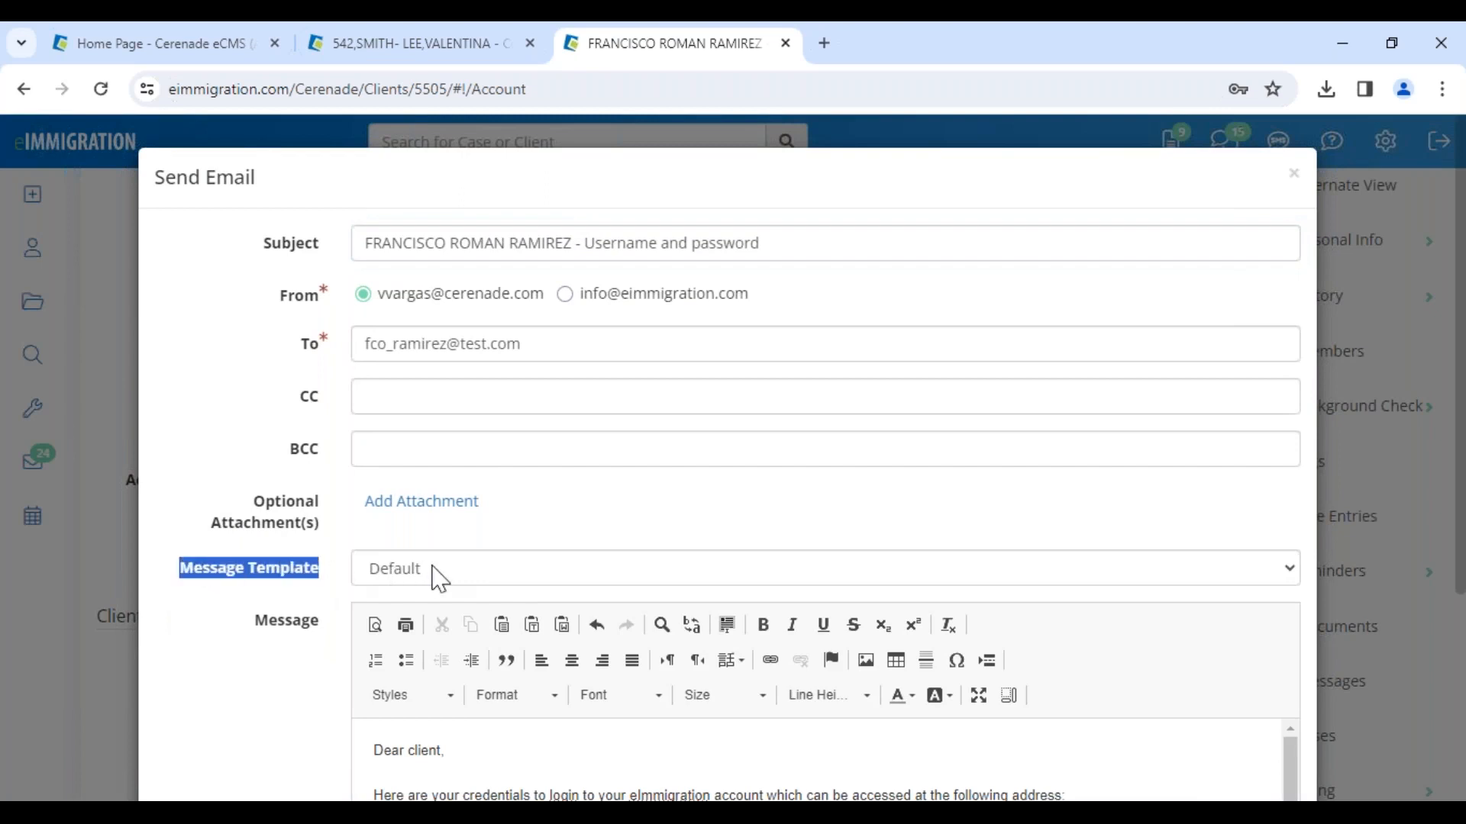
Step: Choose the SPANISH- CREDENCIALES message template for the credentials email and review the greeting
scroll(458, 691, "down", 2)
left_click_drag(382, 648, 635, 759)
left_click(473, 479)
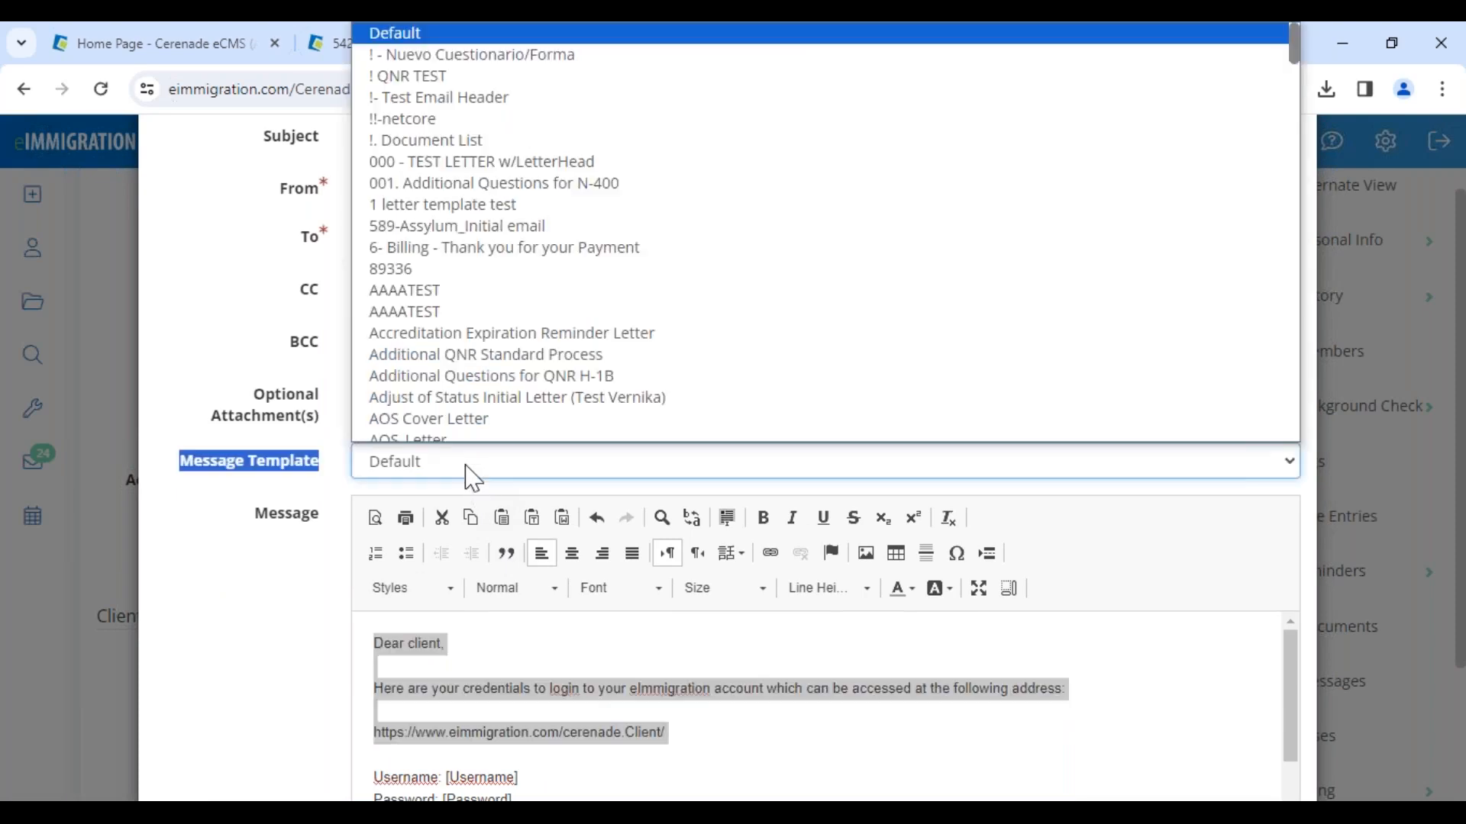
scroll(519, 338, "down", 20)
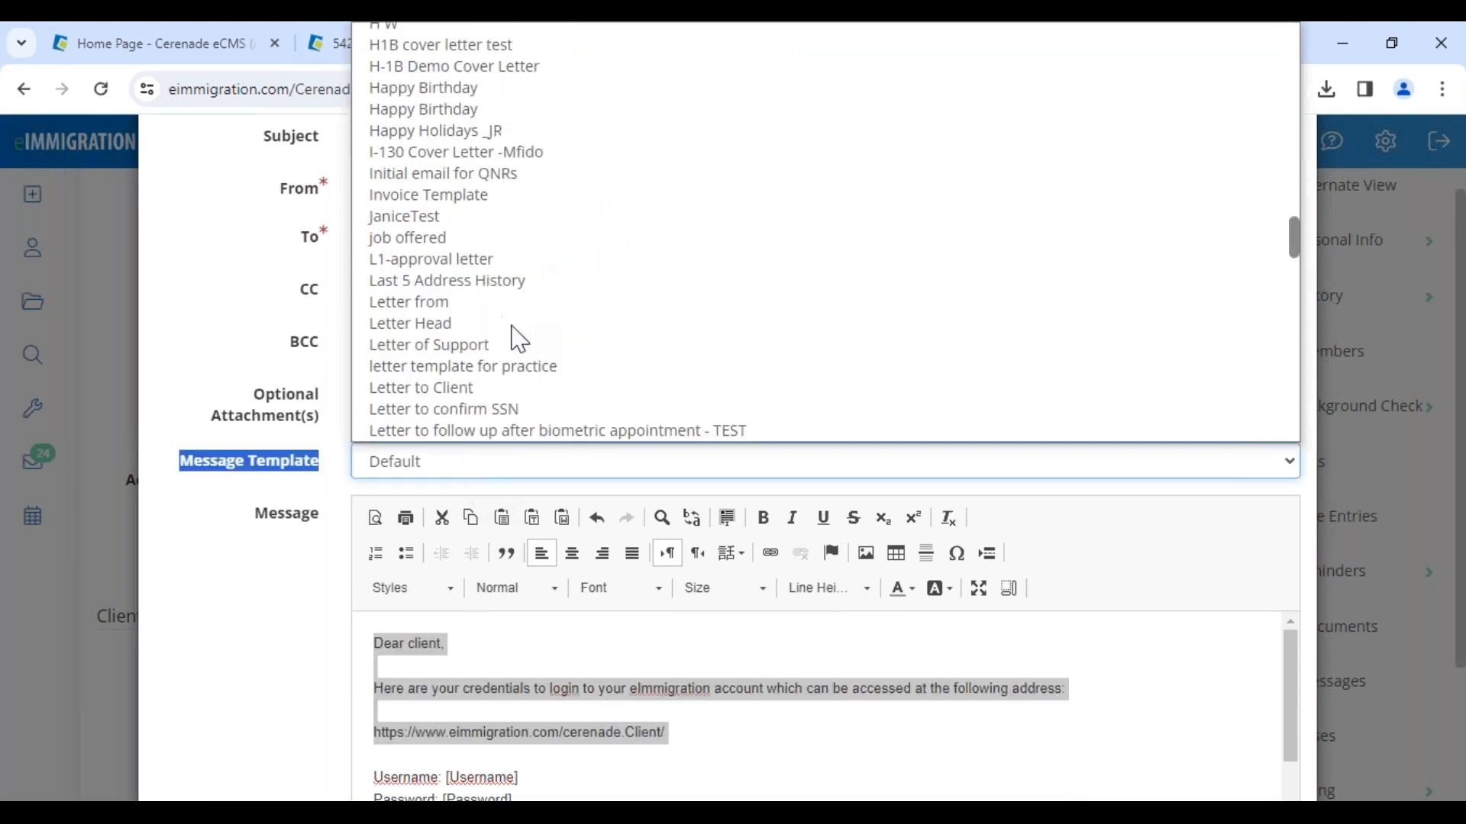
scroll(519, 338, "up", 3)
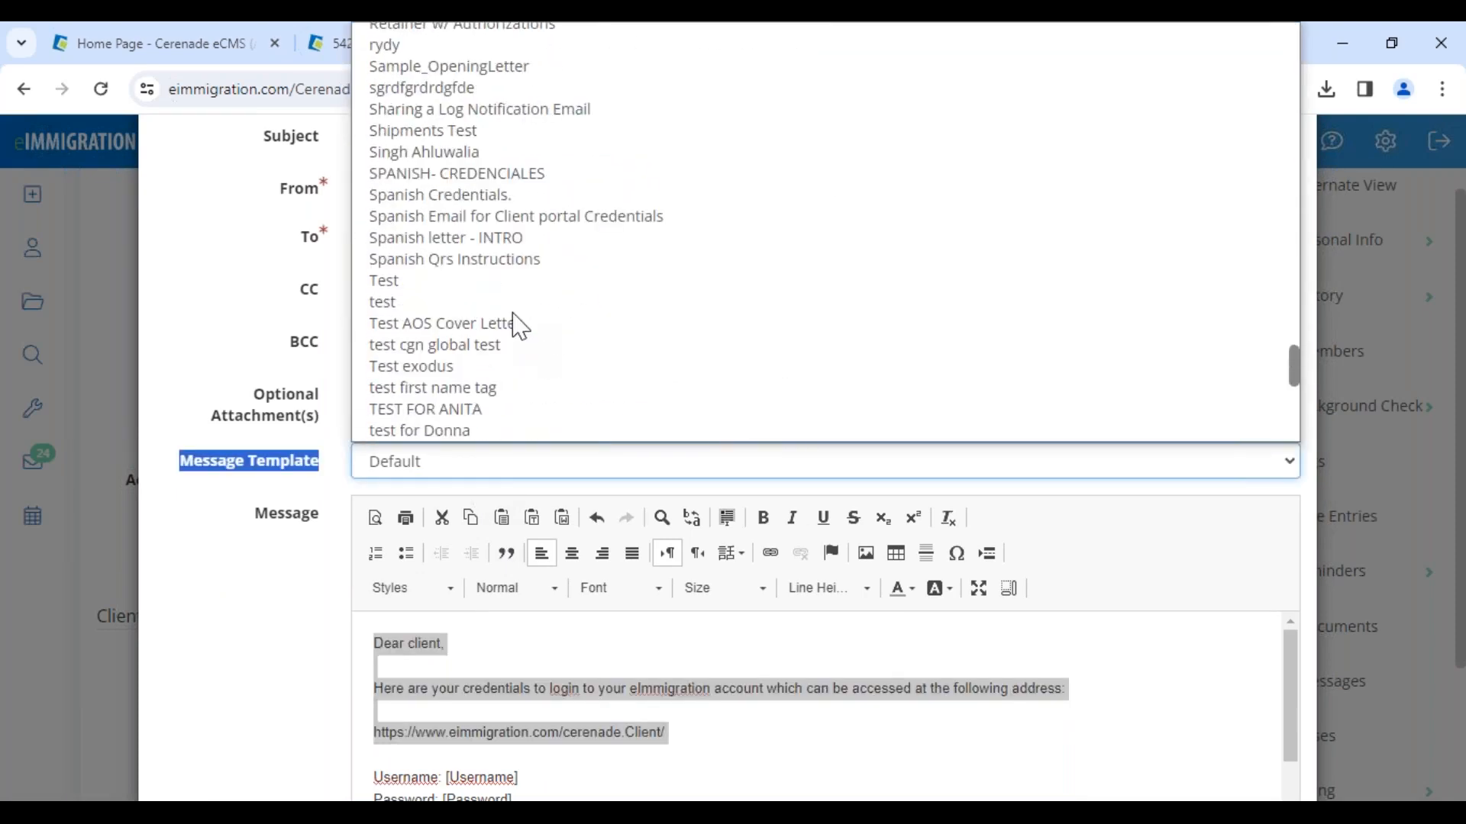
left_click(524, 171)
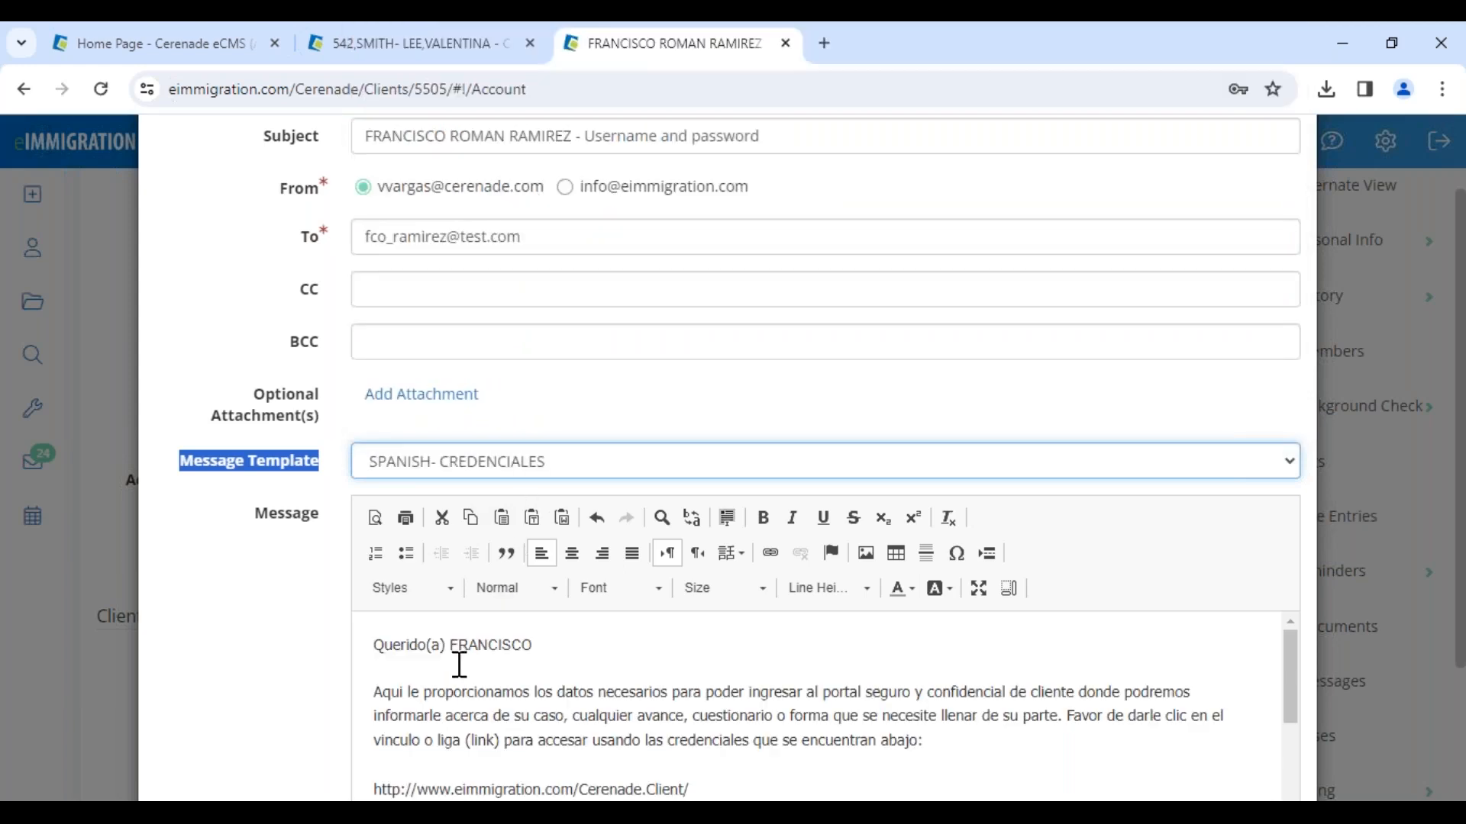
left_click_drag(444, 645, 544, 634)
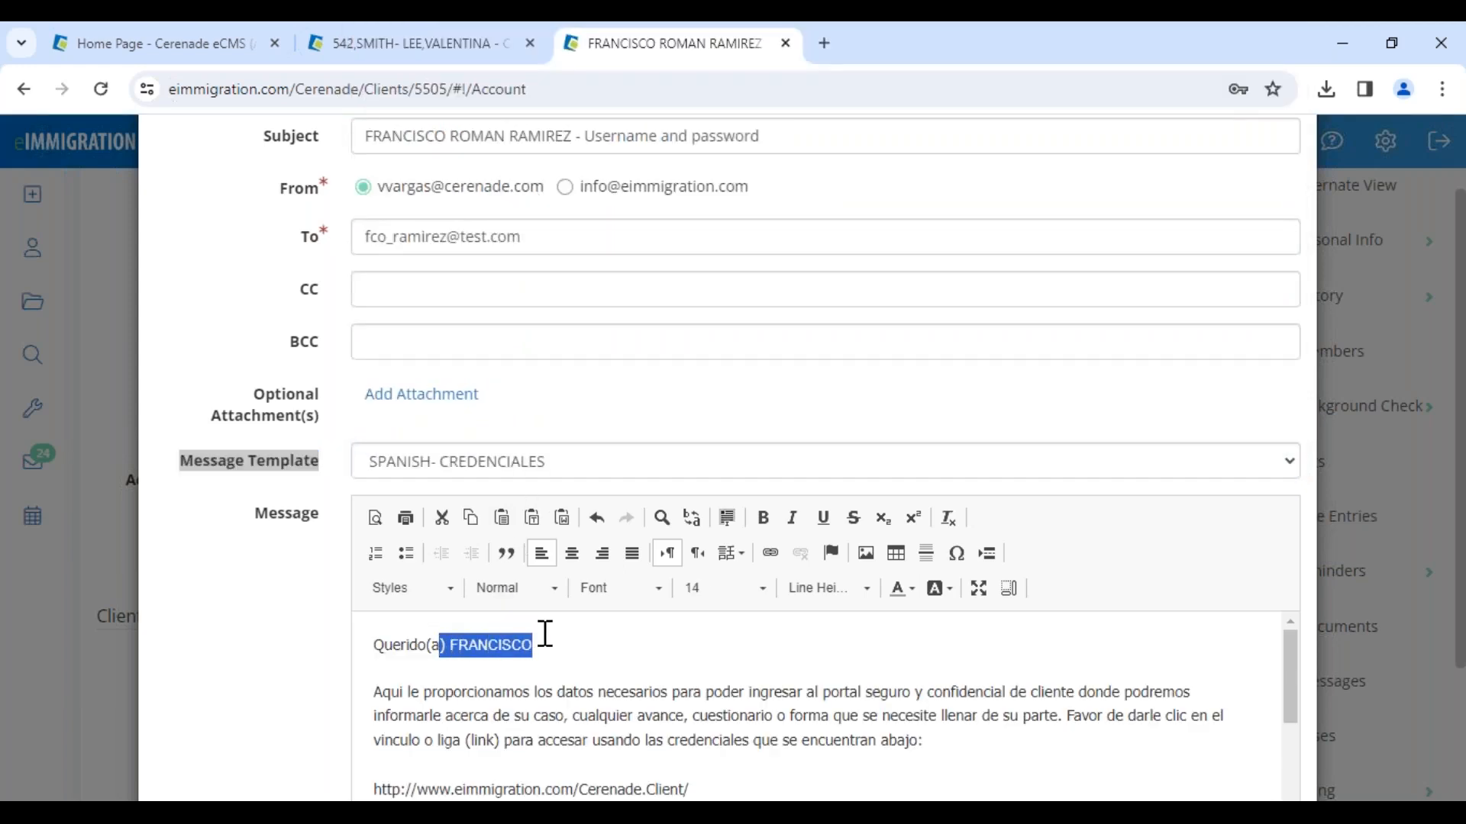
left_click(545, 644)
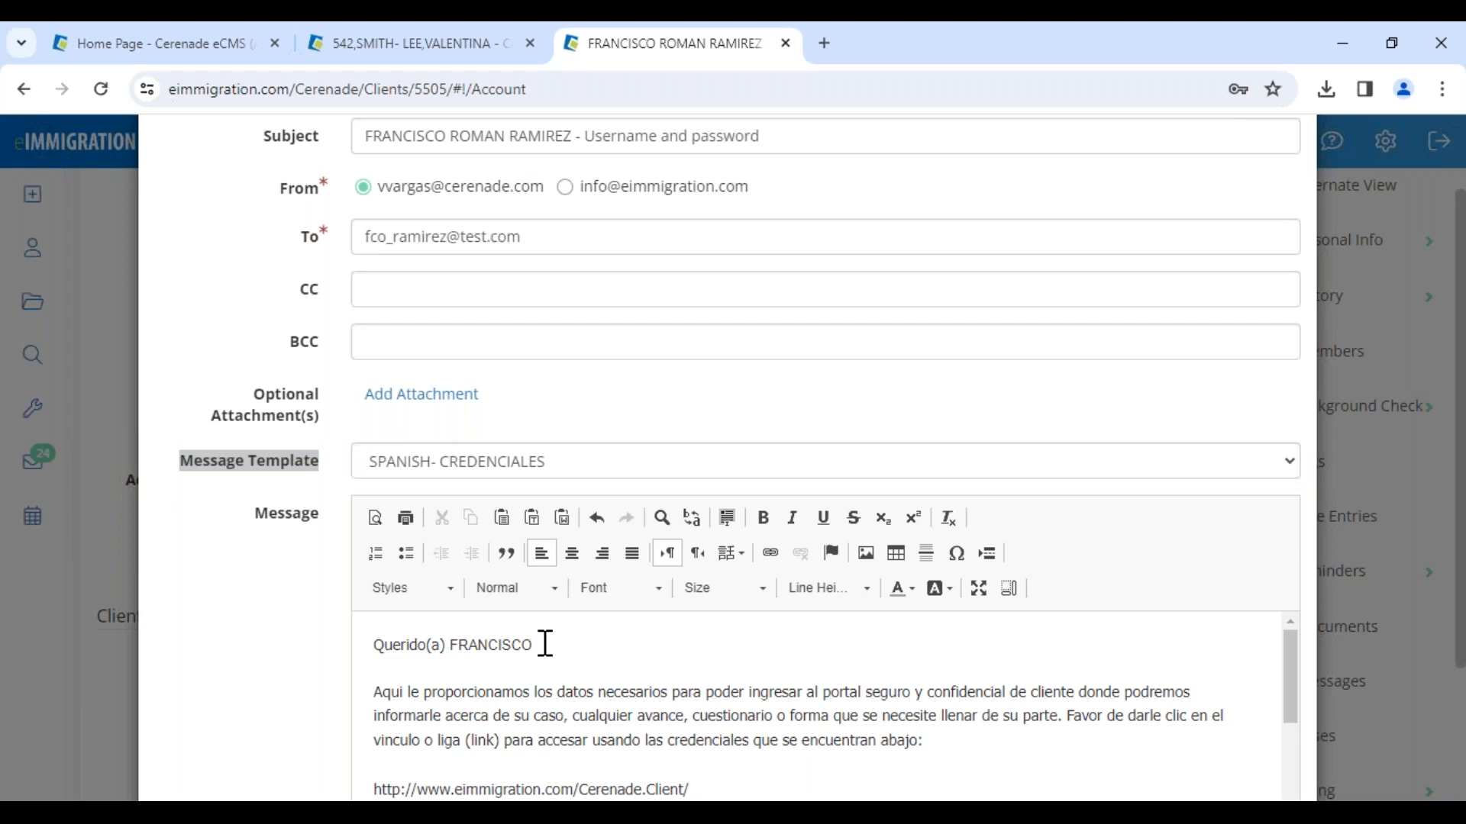
Step: Send the credentials email with the Spanish template to the client
scroll(543, 641, "down", 3)
scroll(546, 665, "up", 3)
scroll(586, 746, "down", 2)
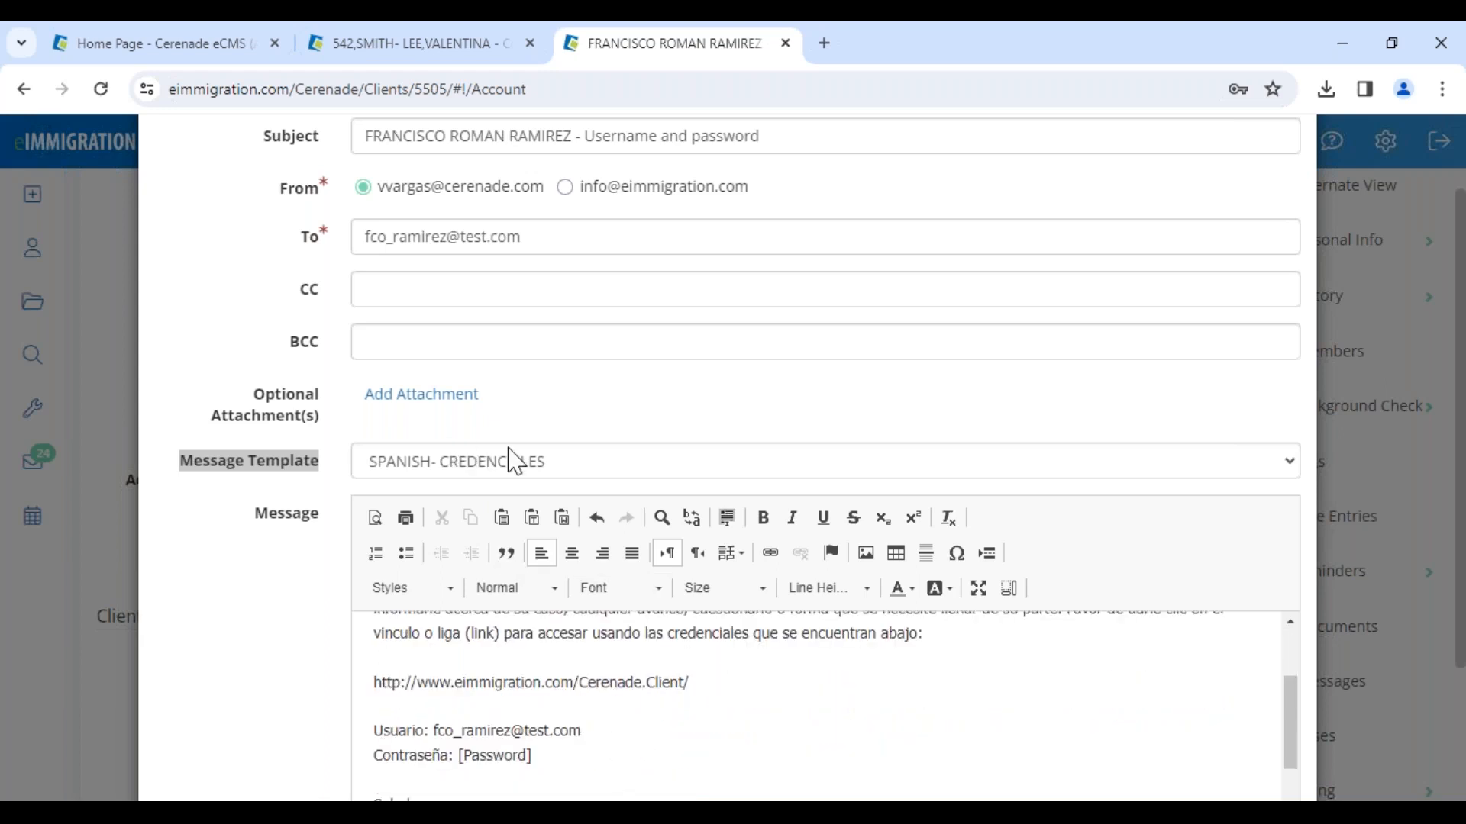
left_click(207, 506)
left_click_drag(190, 481, 327, 484)
scroll(801, 542, "down", 3)
left_click(1198, 731)
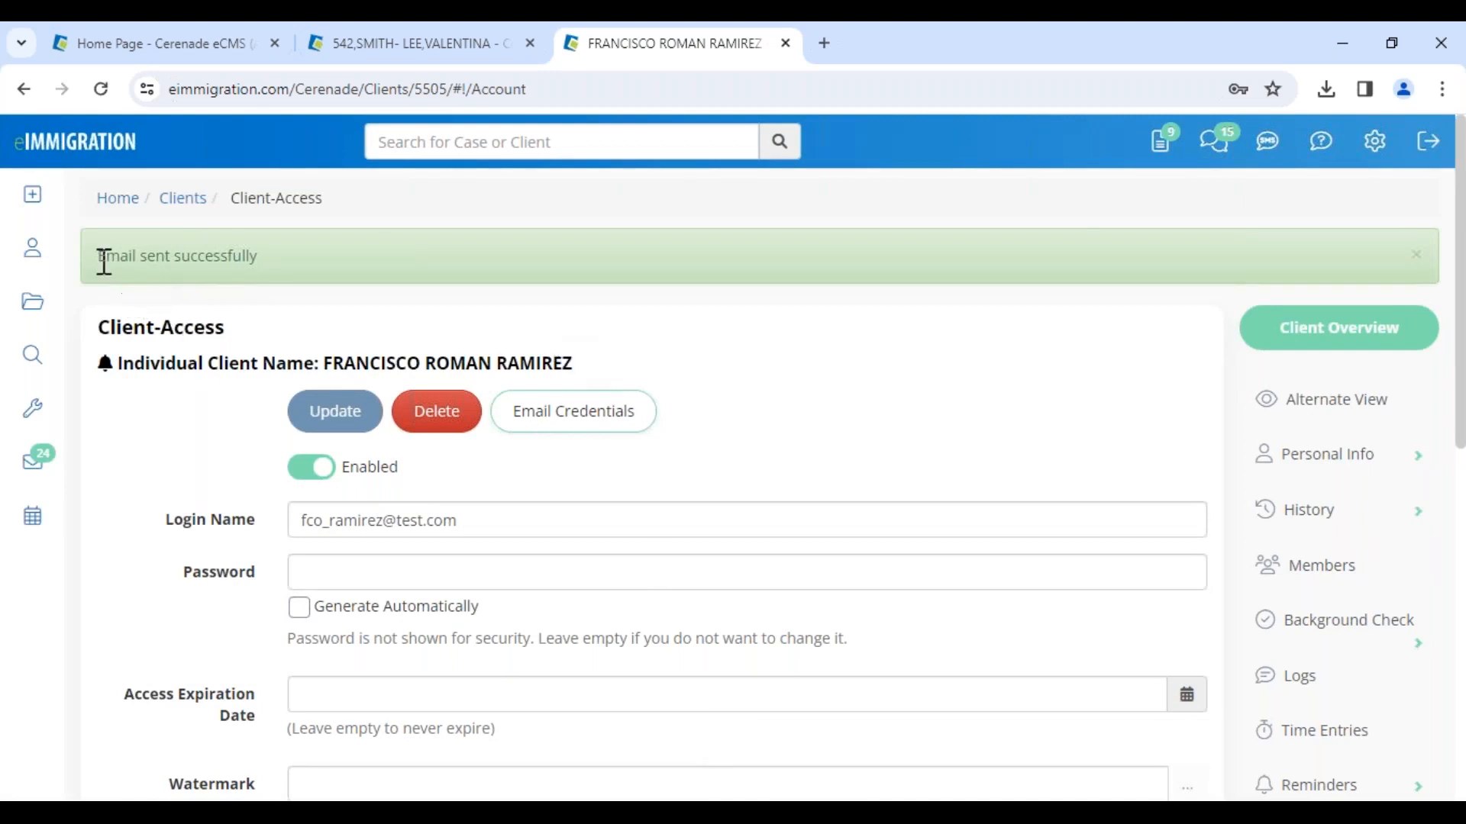
Step: Review the Client-Access Details permissions for billing, shared reports, questionnaires, cases, appointments and SMS
left_click_drag(93, 260, 268, 269)
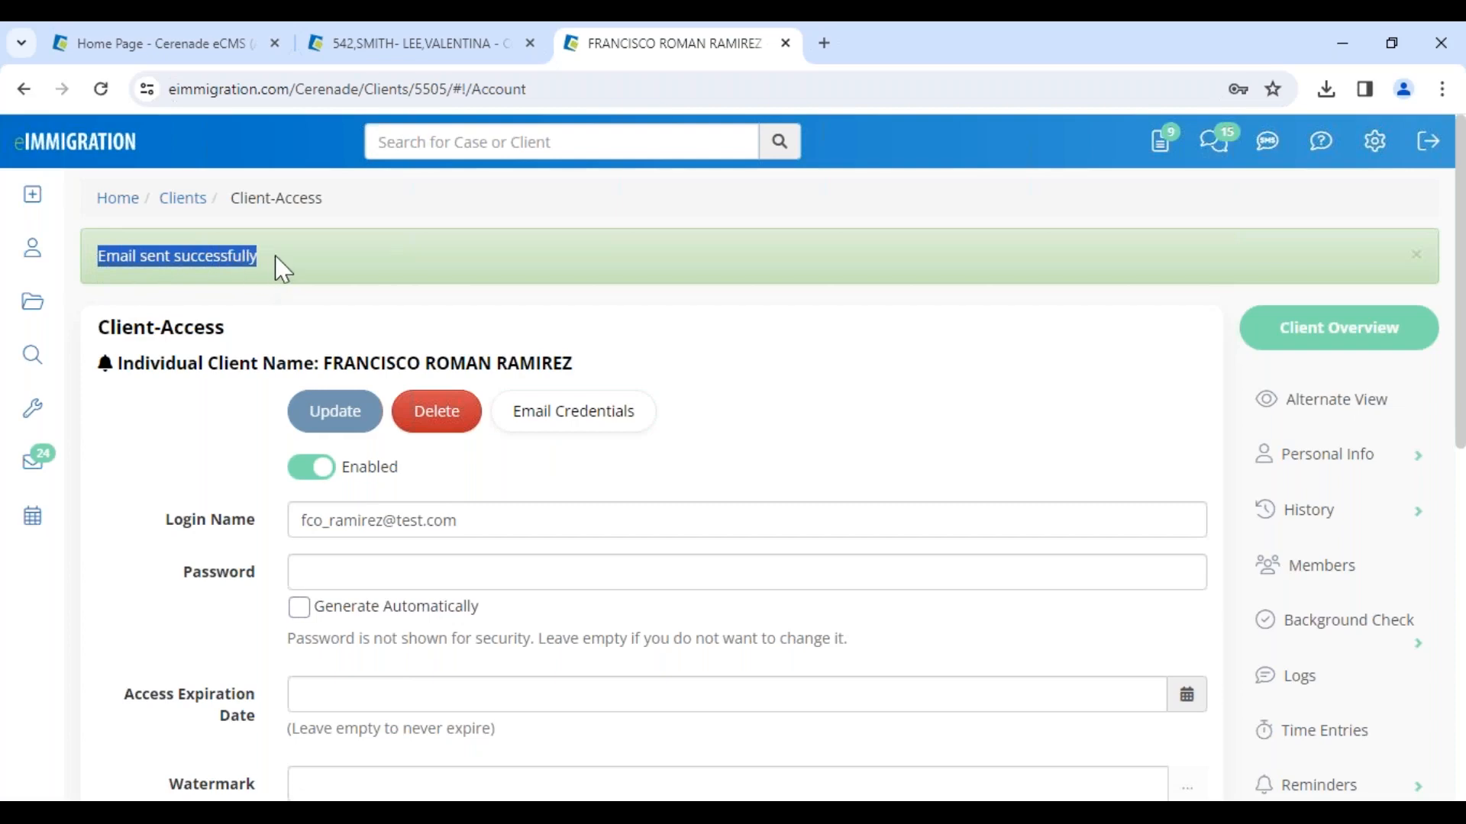
key("alt+Tab")
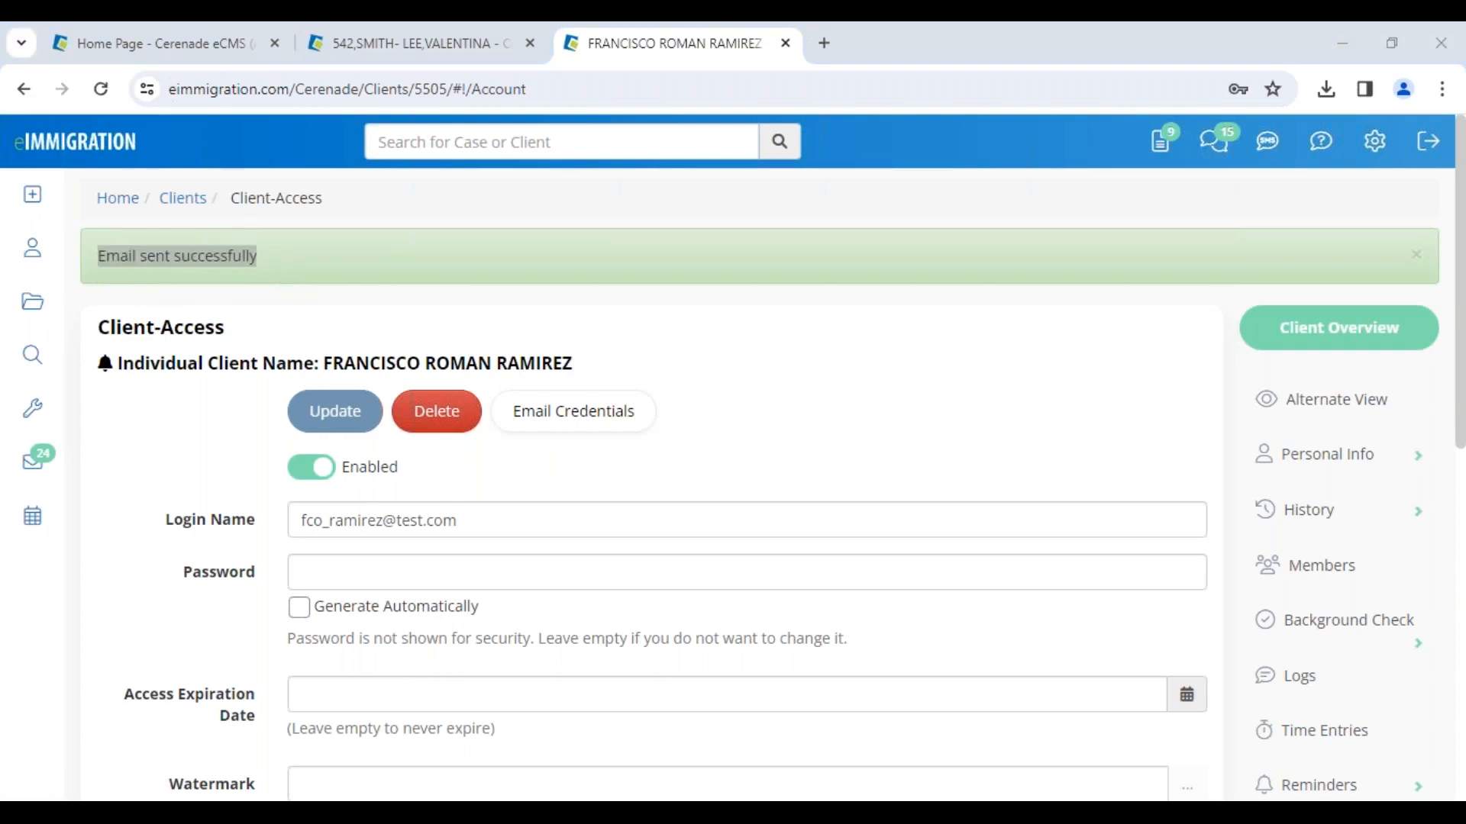
scroll(848, 677, "down", 5)
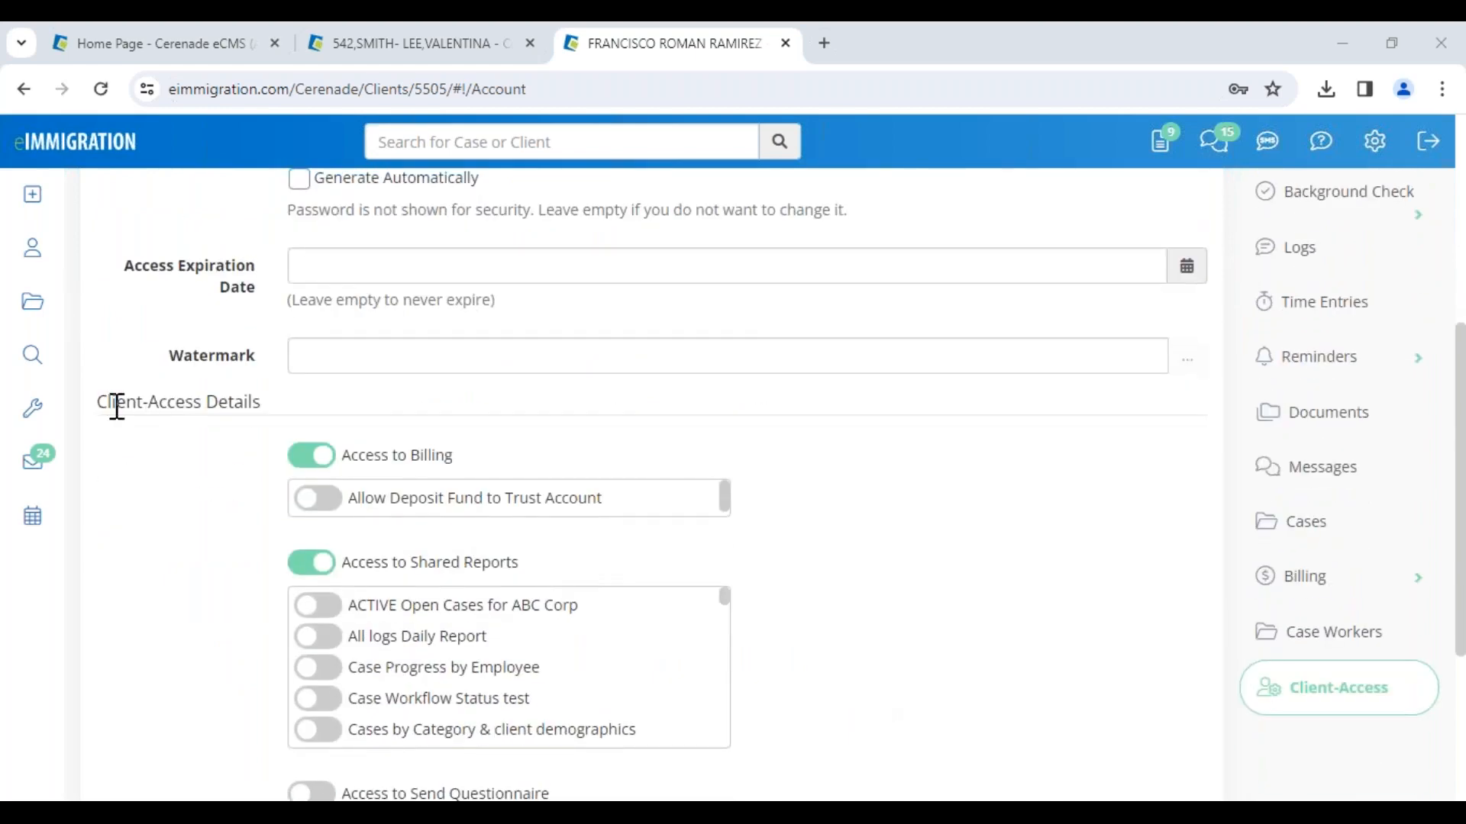
left_click_drag(102, 400, 263, 402)
left_click(1244, 414)
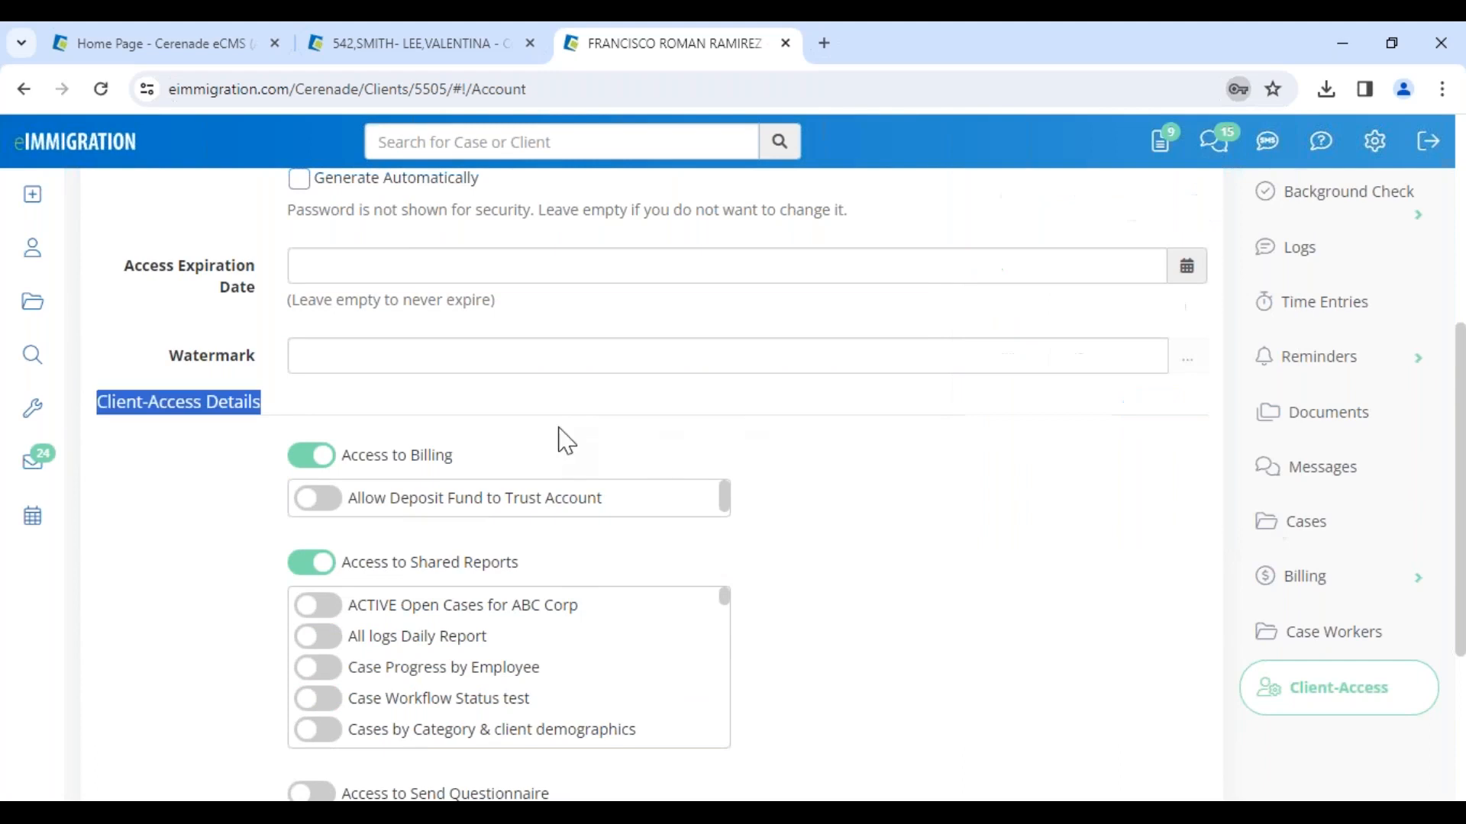
scroll(458, 442, "down", 4)
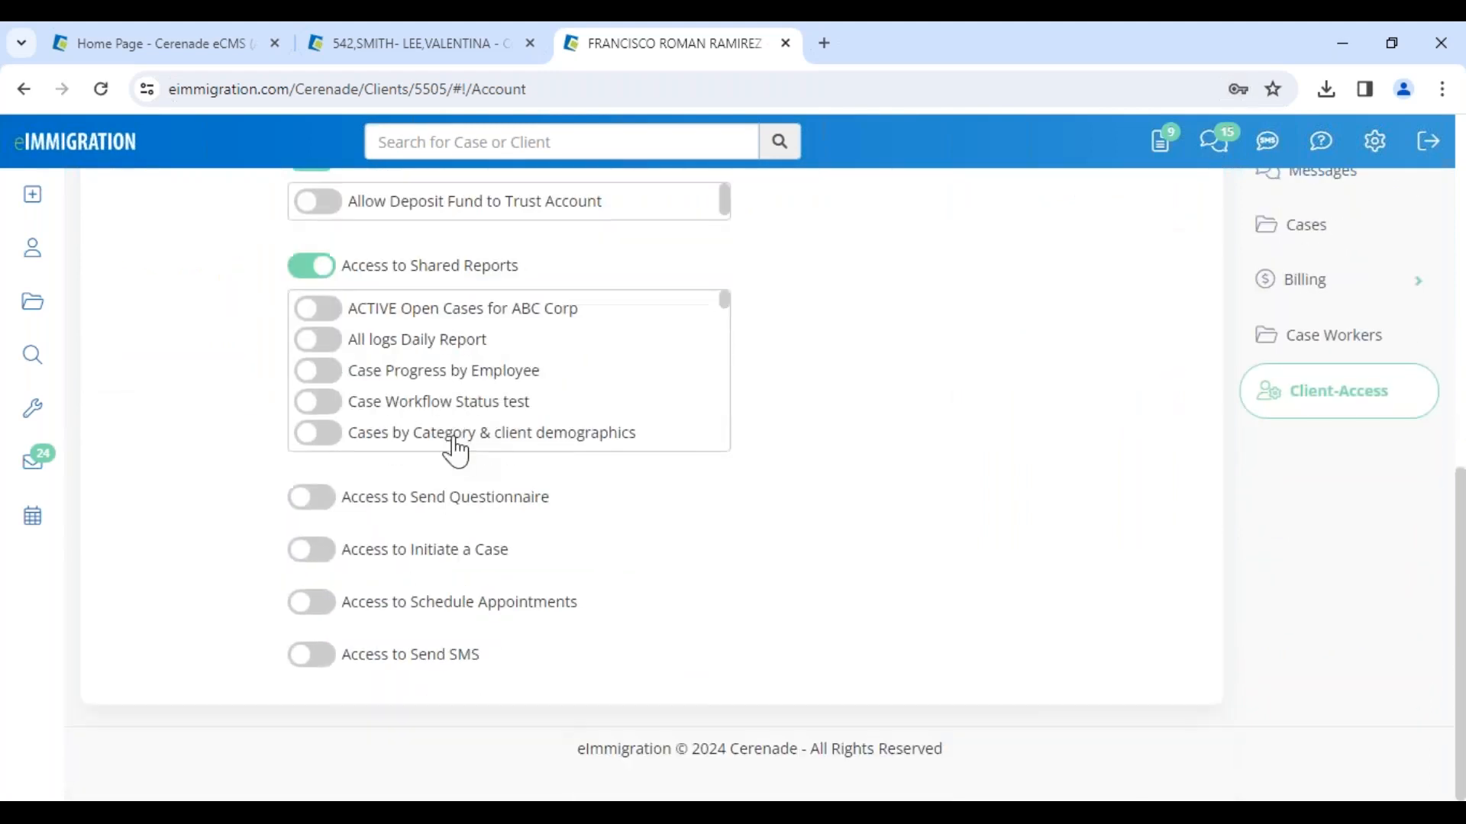
scroll(458, 449, "down", 2)
left_click_drag(473, 663, 641, 602)
scroll(618, 582, "up", 1)
scroll(620, 582, "up", 3)
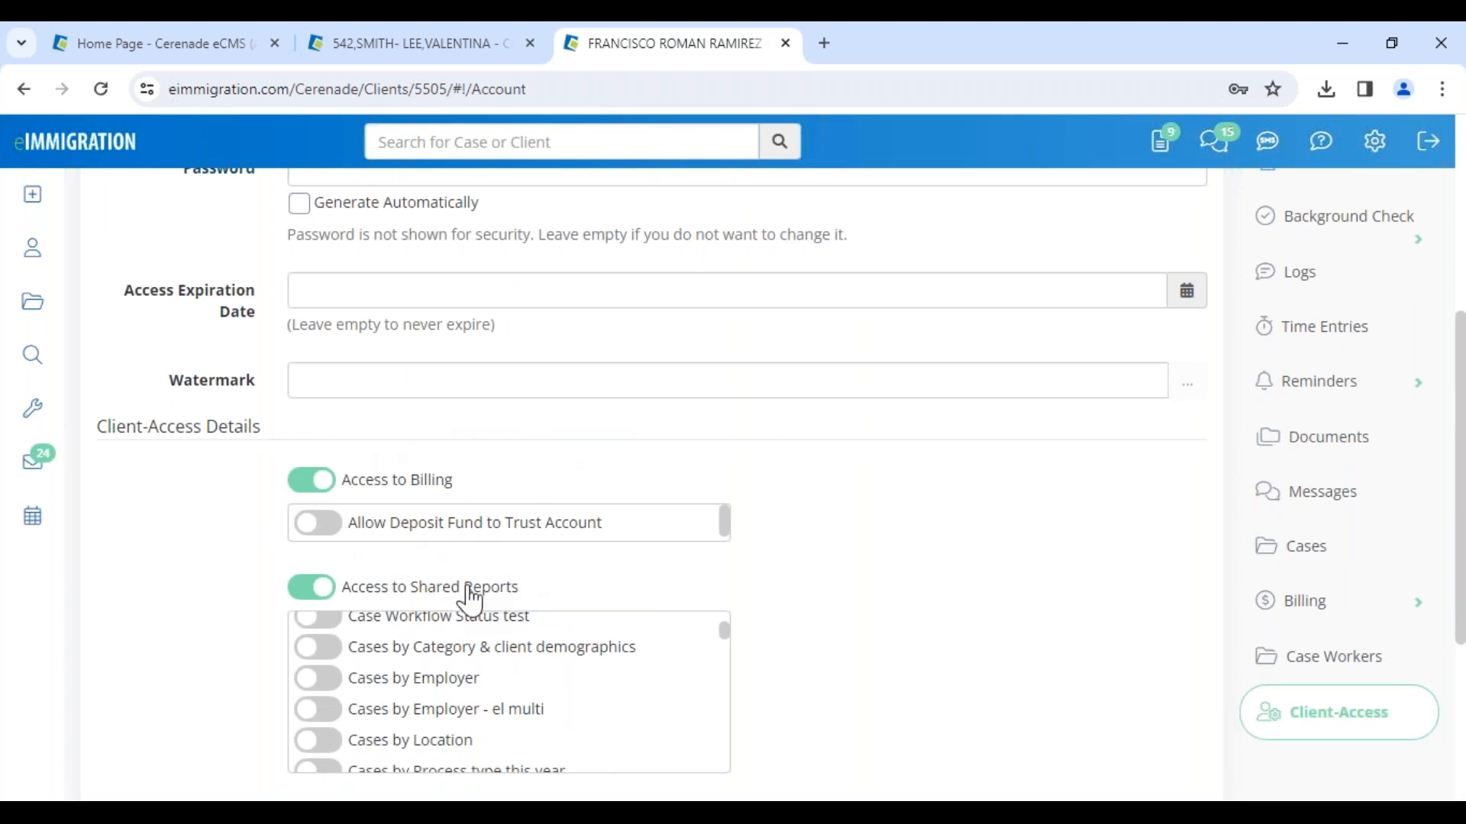
Step: Try to enable the client's access to send SMS and update the client access
left_click_drag(464, 588, 564, 589)
left_click(590, 464)
left_click(309, 588)
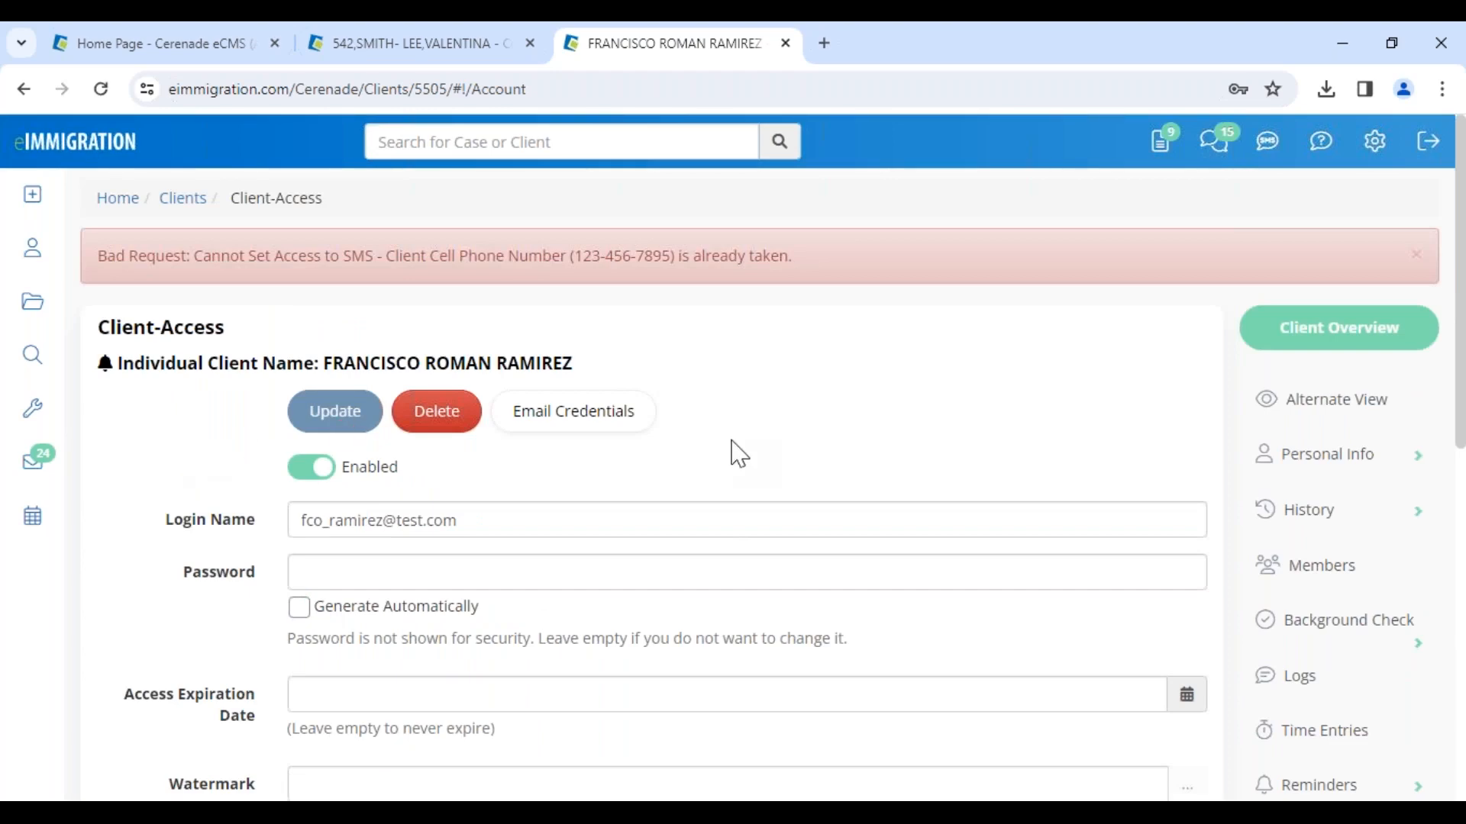
Step: Replace the client's cell phone number in General Info and save the changes
left_click(1351, 478)
left_click(1341, 514)
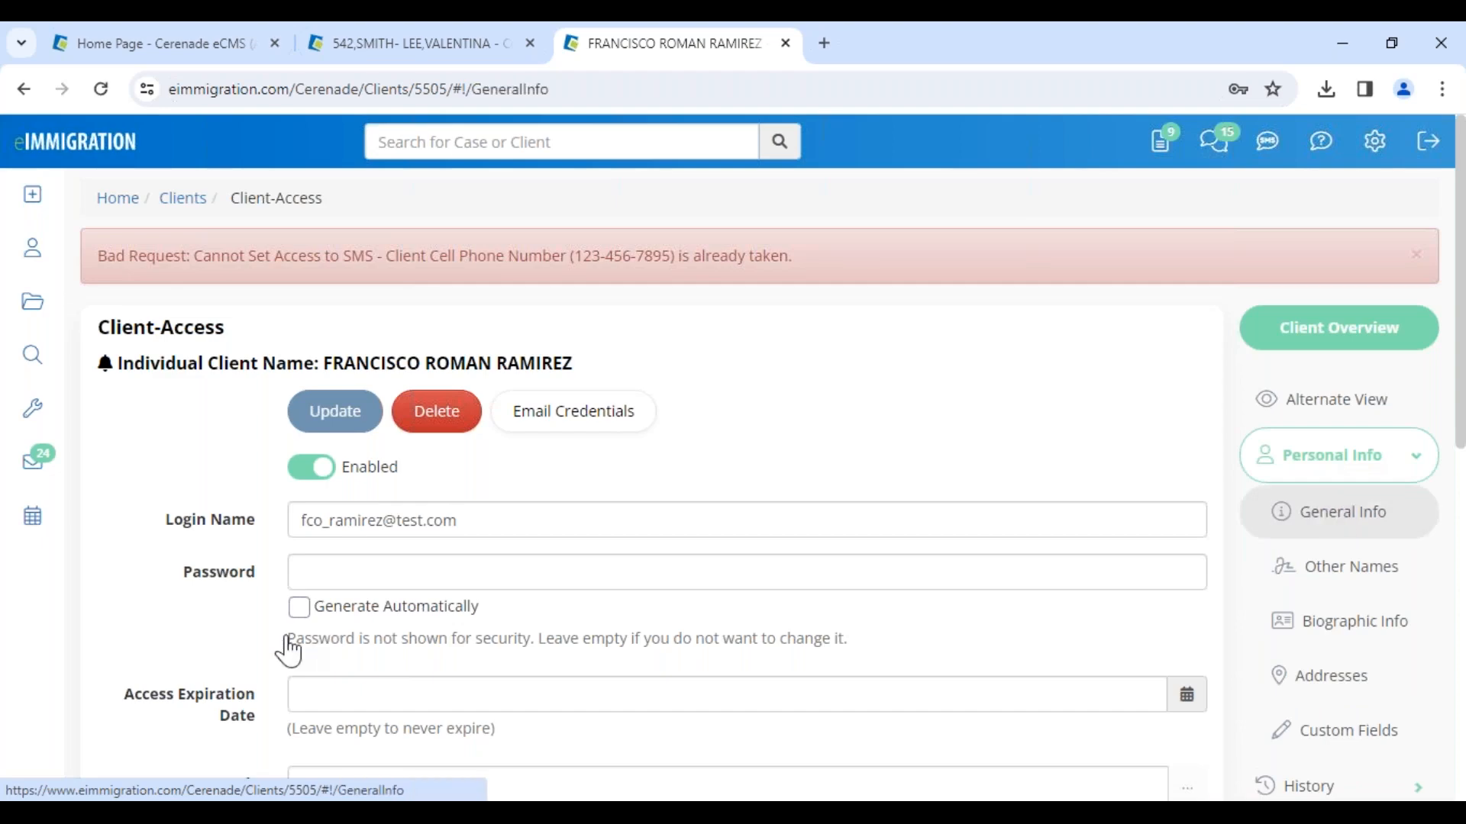
scroll(363, 608, "down", 7)
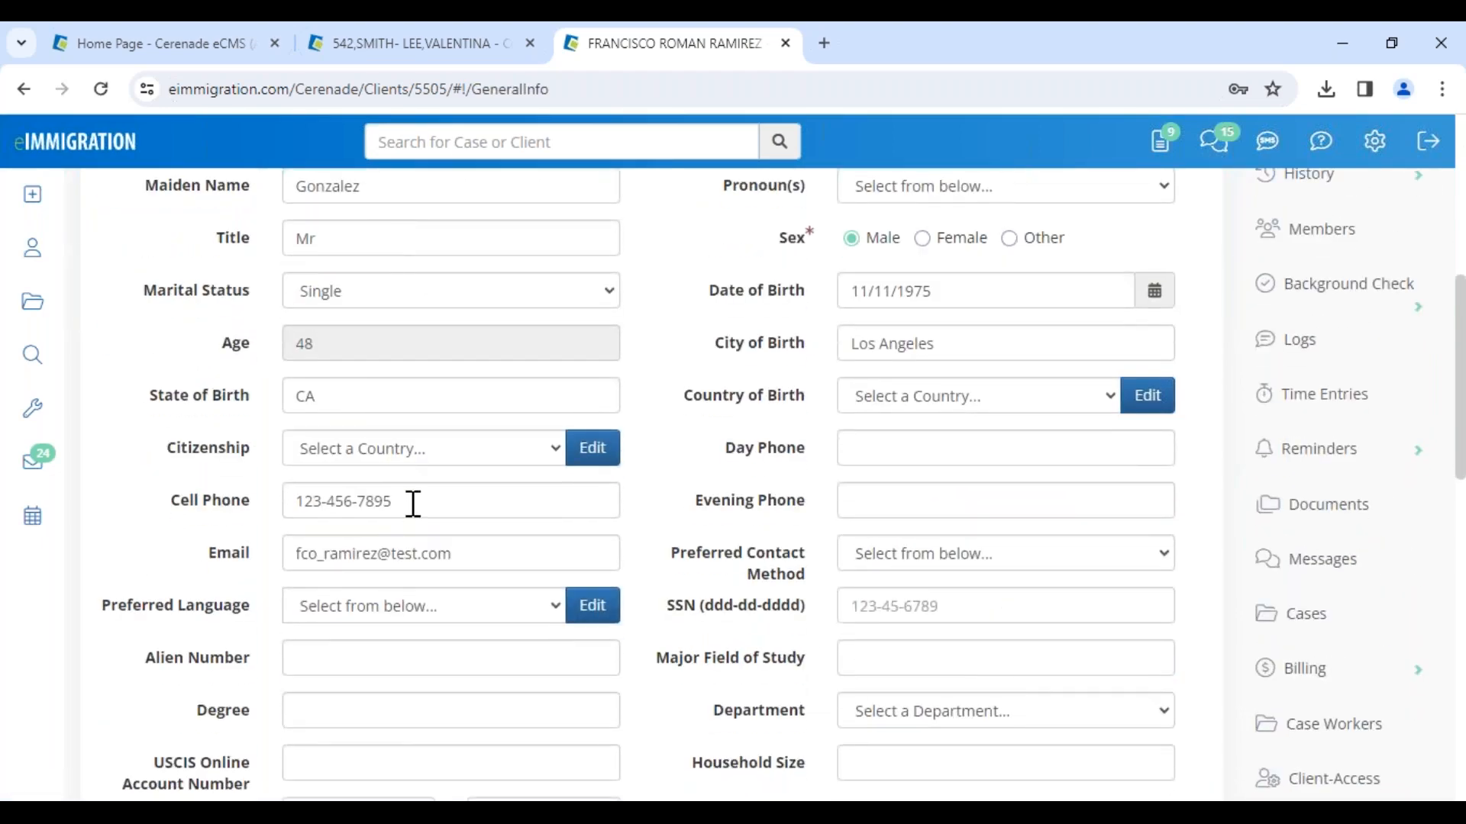
left_click_drag(412, 501, 214, 472)
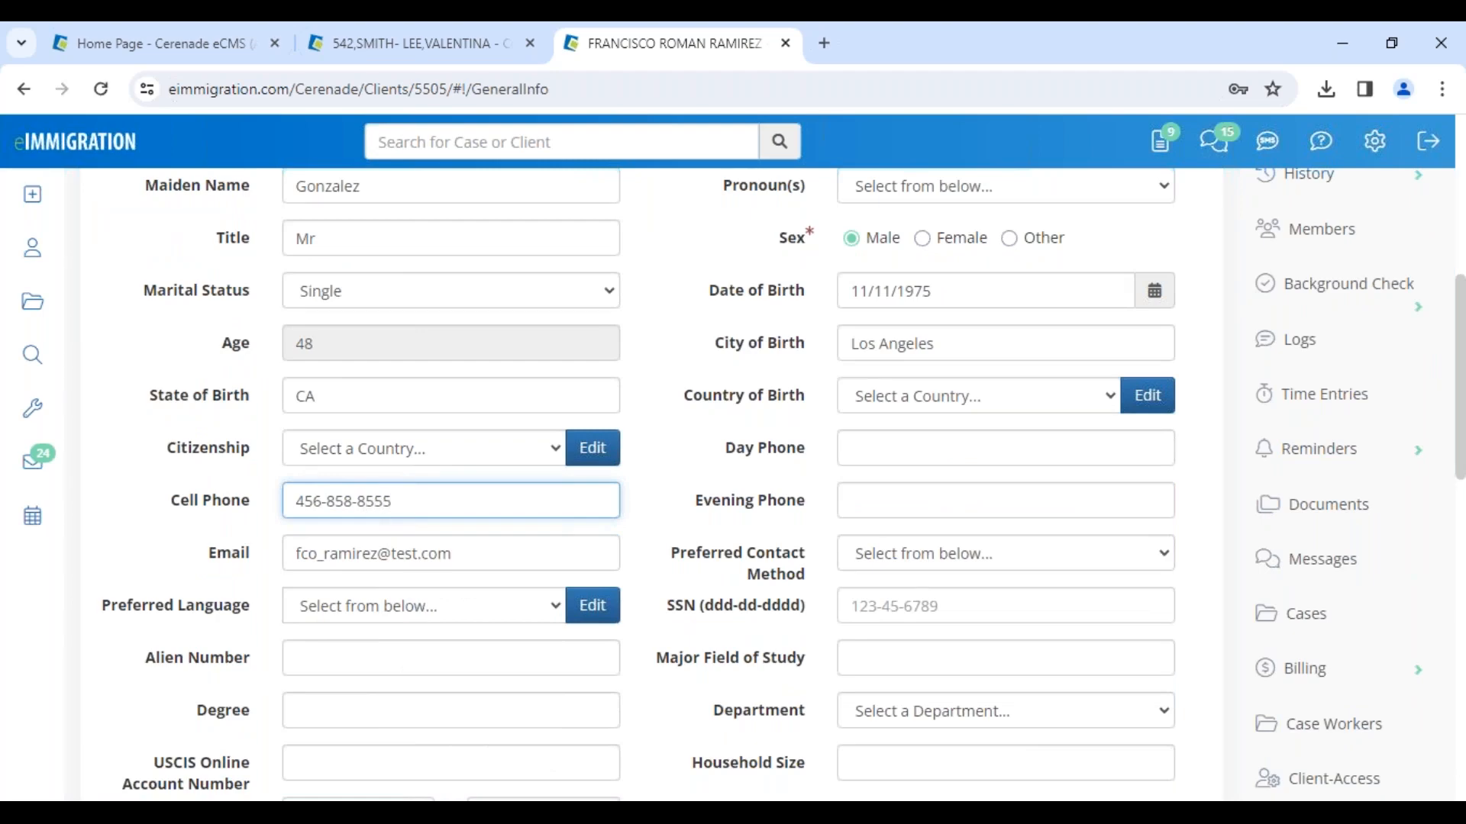
scroll(186, 435, "up", 7)
left_click(138, 337)
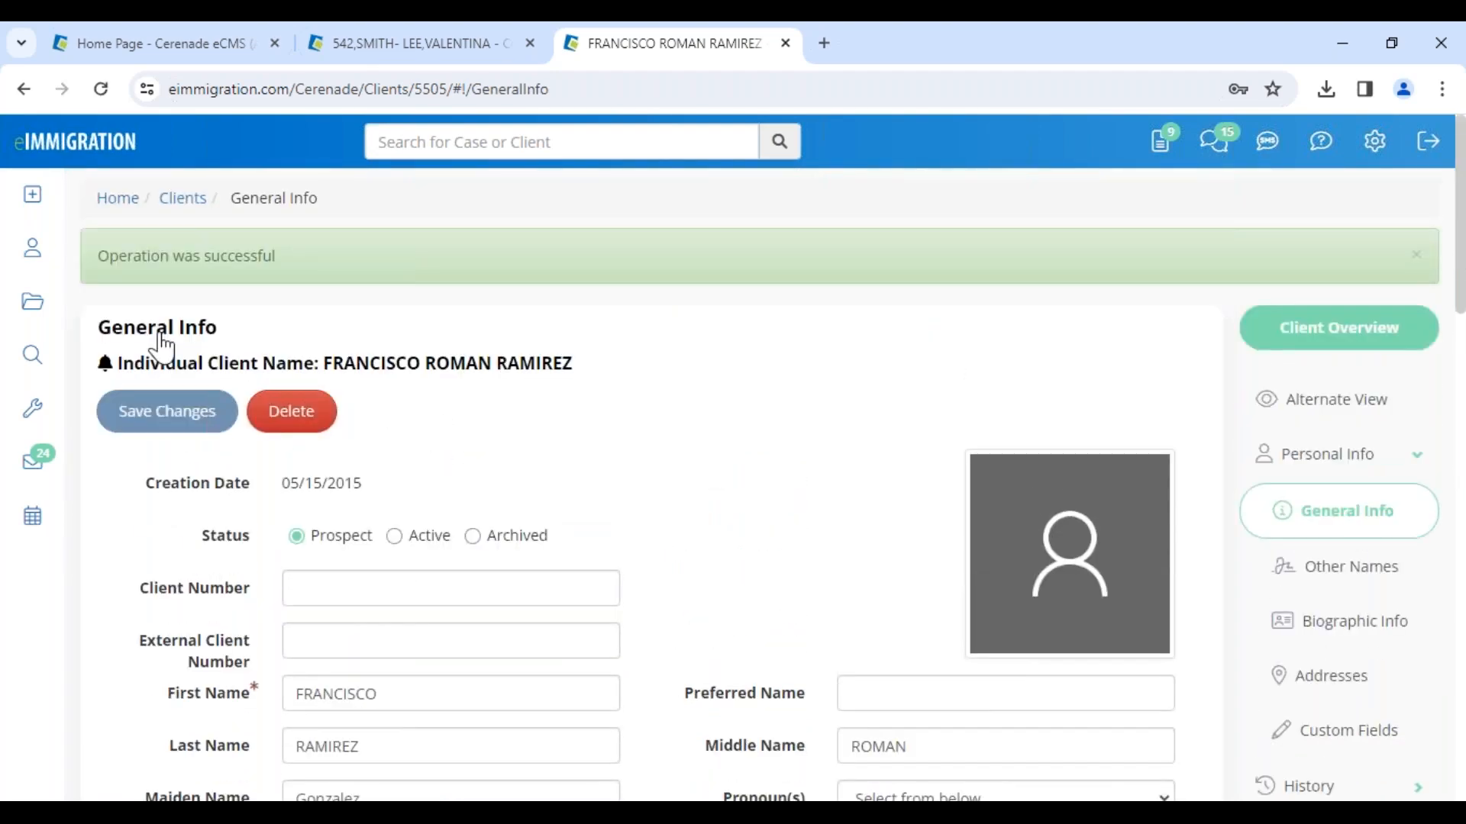
Step: Open the Personal Injury Intake questionnaire preview through Print/View Questionnaire(s)
left_click_drag(339, 364, 574, 366)
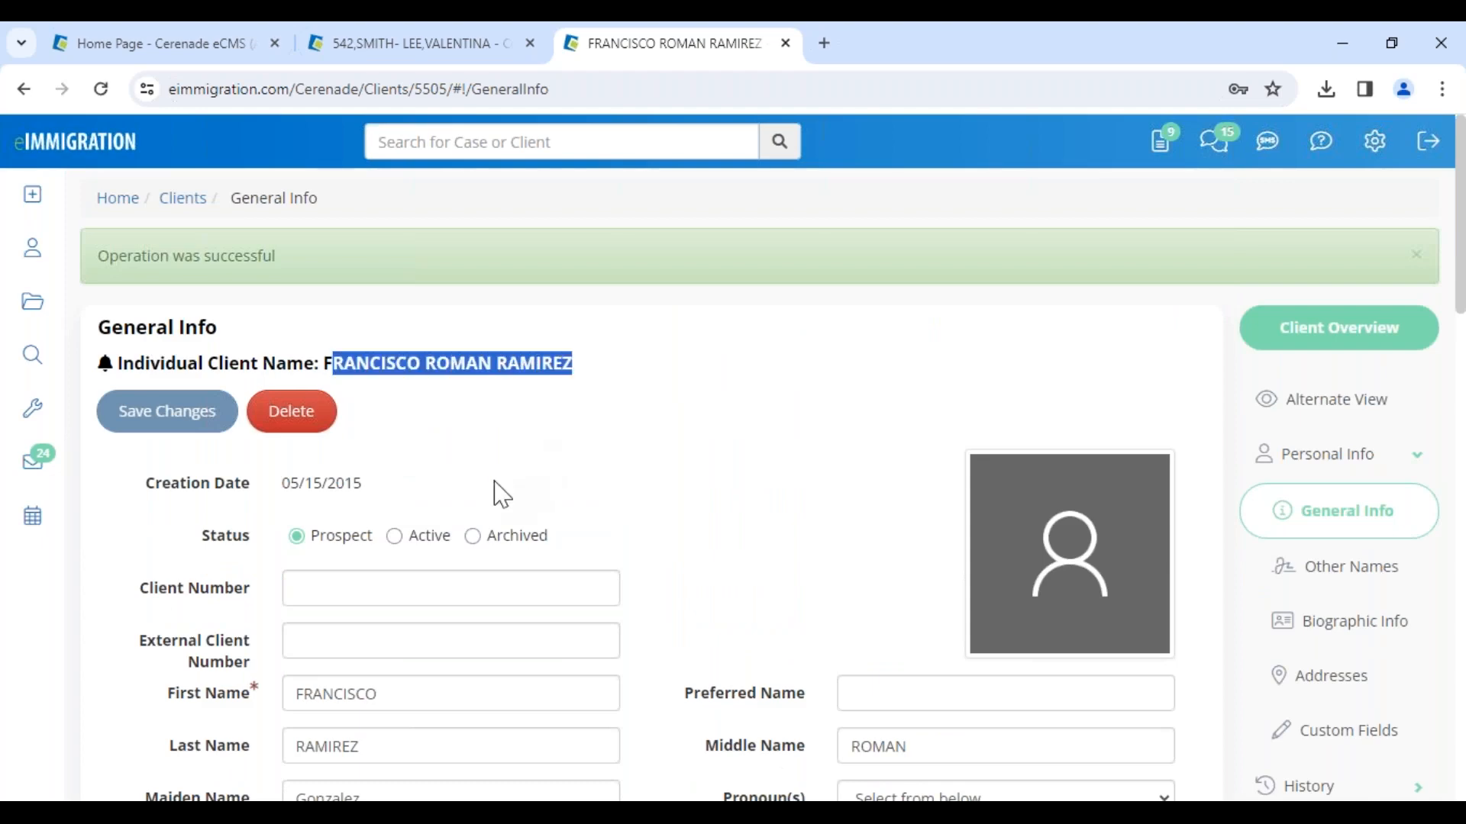
left_click(501, 494)
left_click(34, 200)
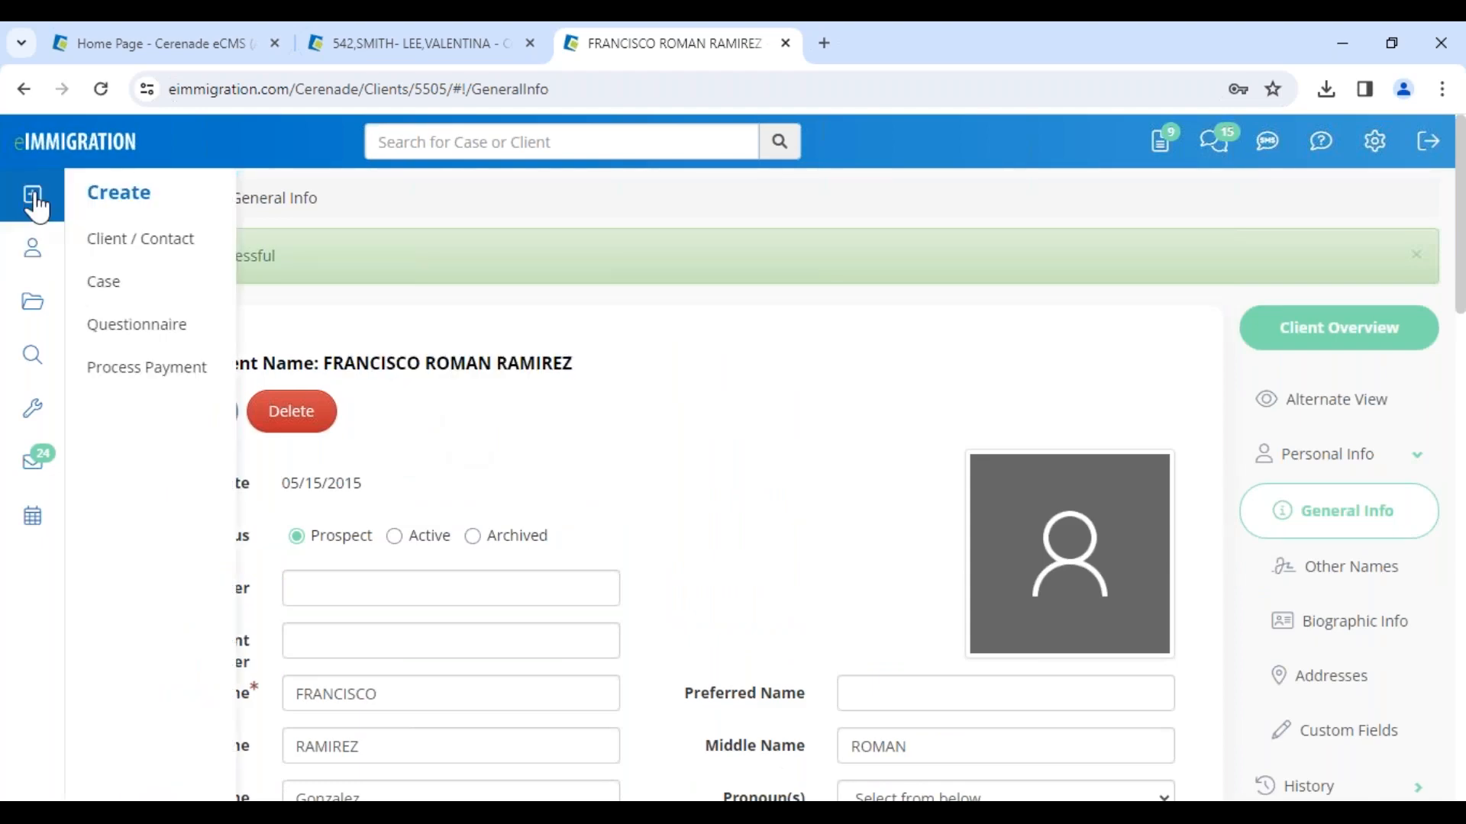
left_click(119, 345)
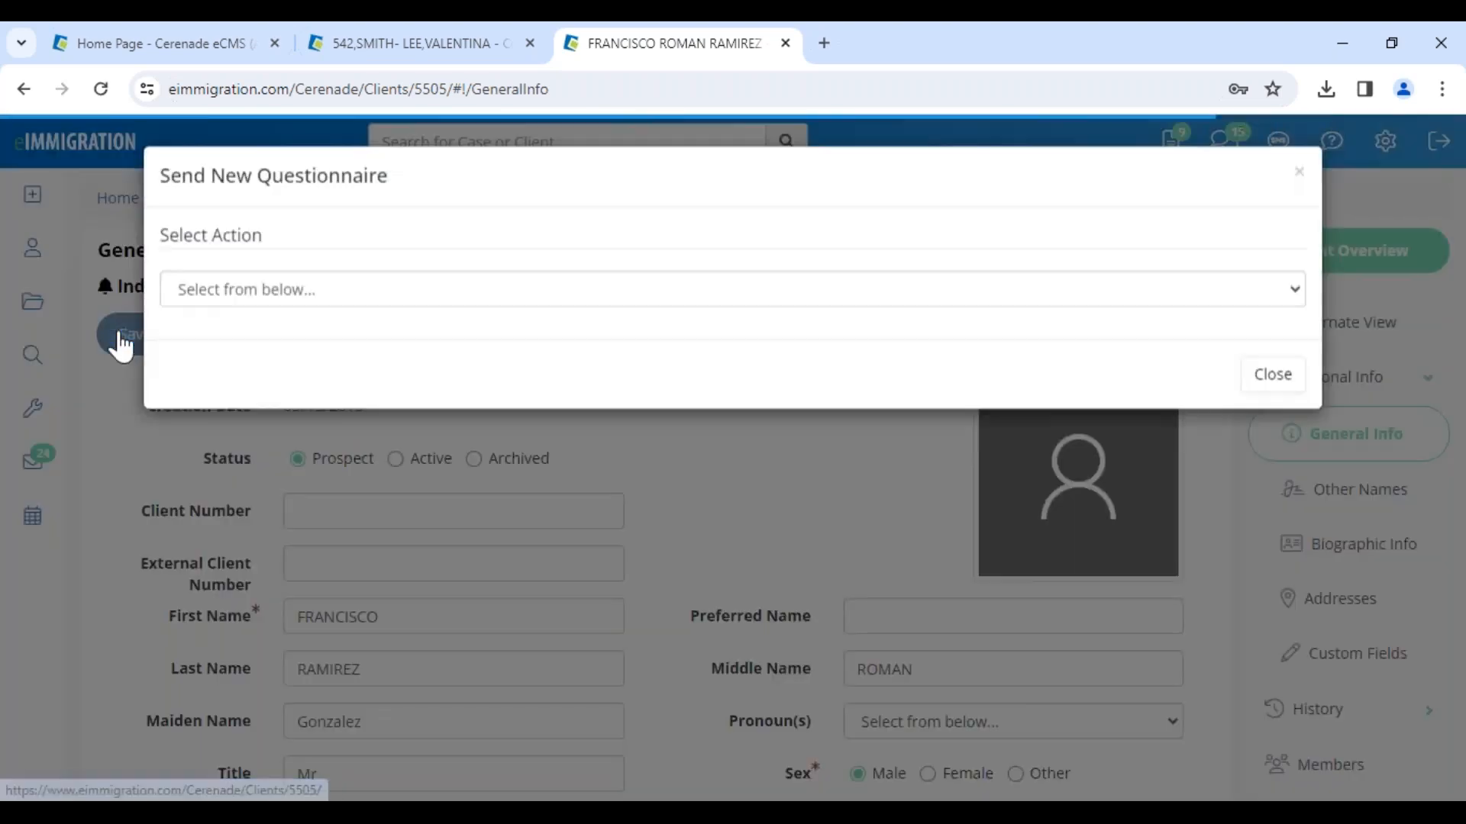
left_click(235, 301)
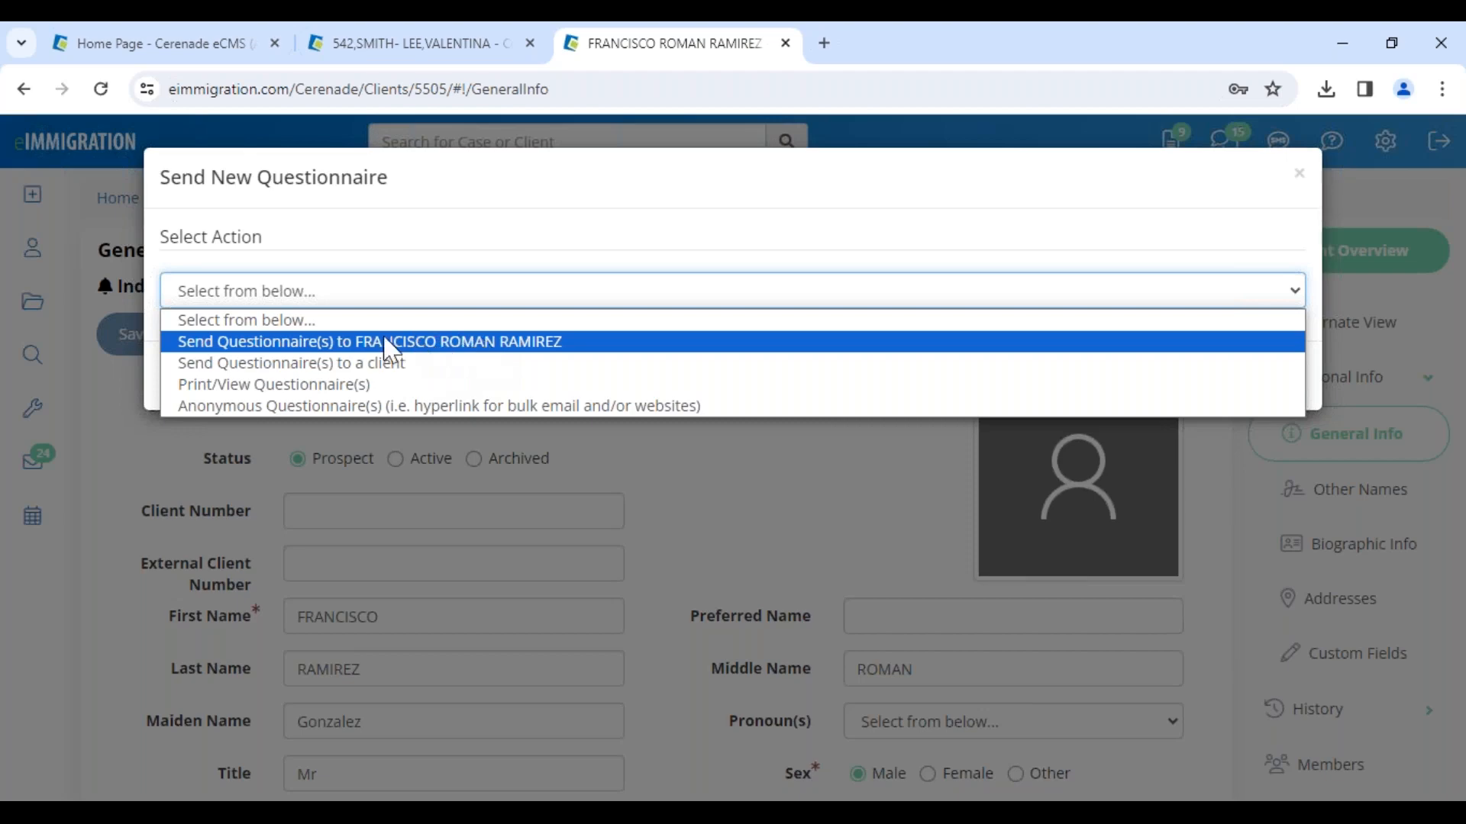
left_click(223, 385)
scroll(451, 560, "down", 4)
scroll(455, 560, "up", 3)
left_click(342, 422)
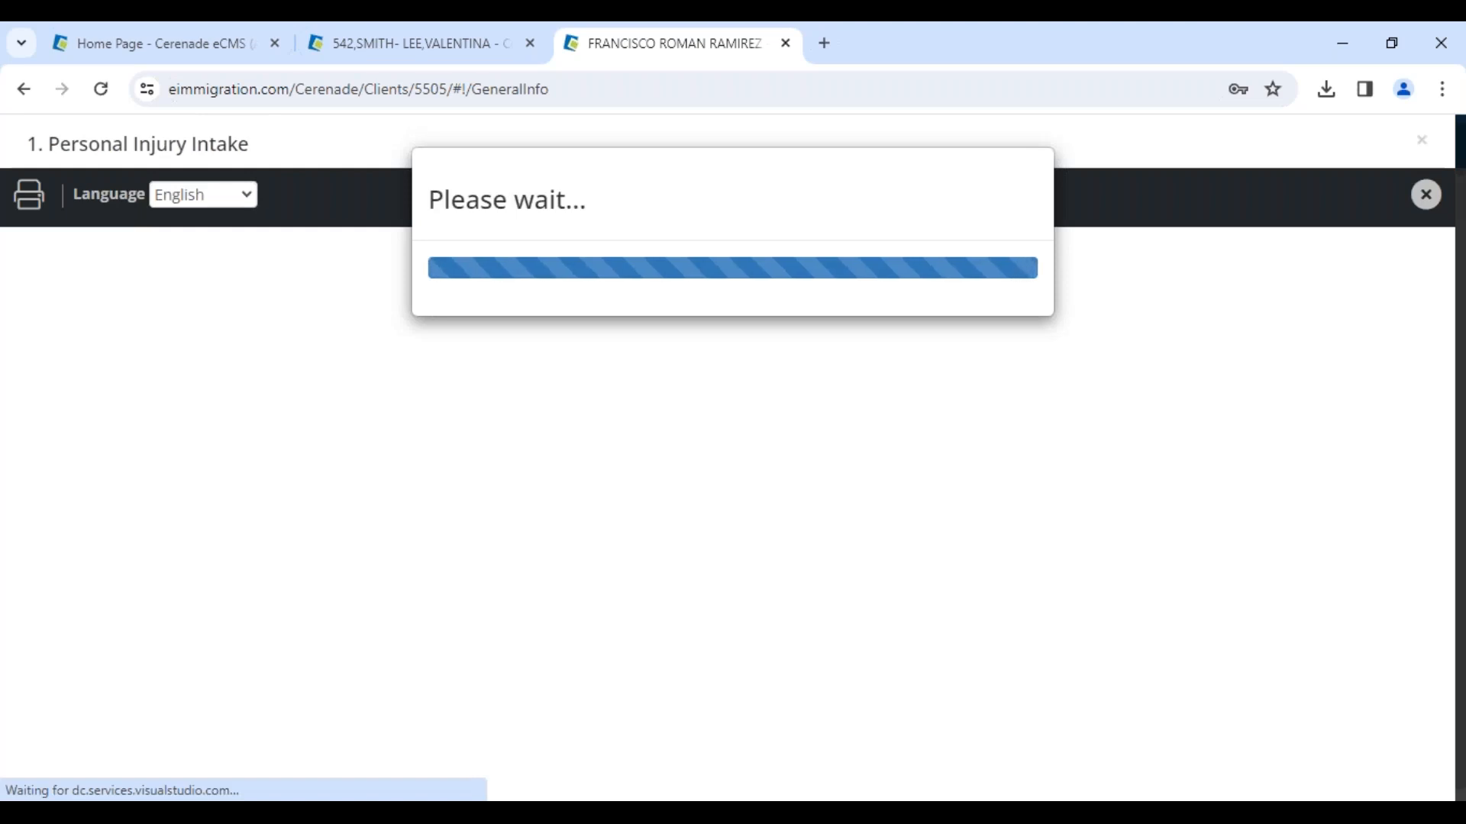
Step: Switch the questionnaire preview language to Spanish, then close the preview and the questionnaire dialog
left_click(193, 195)
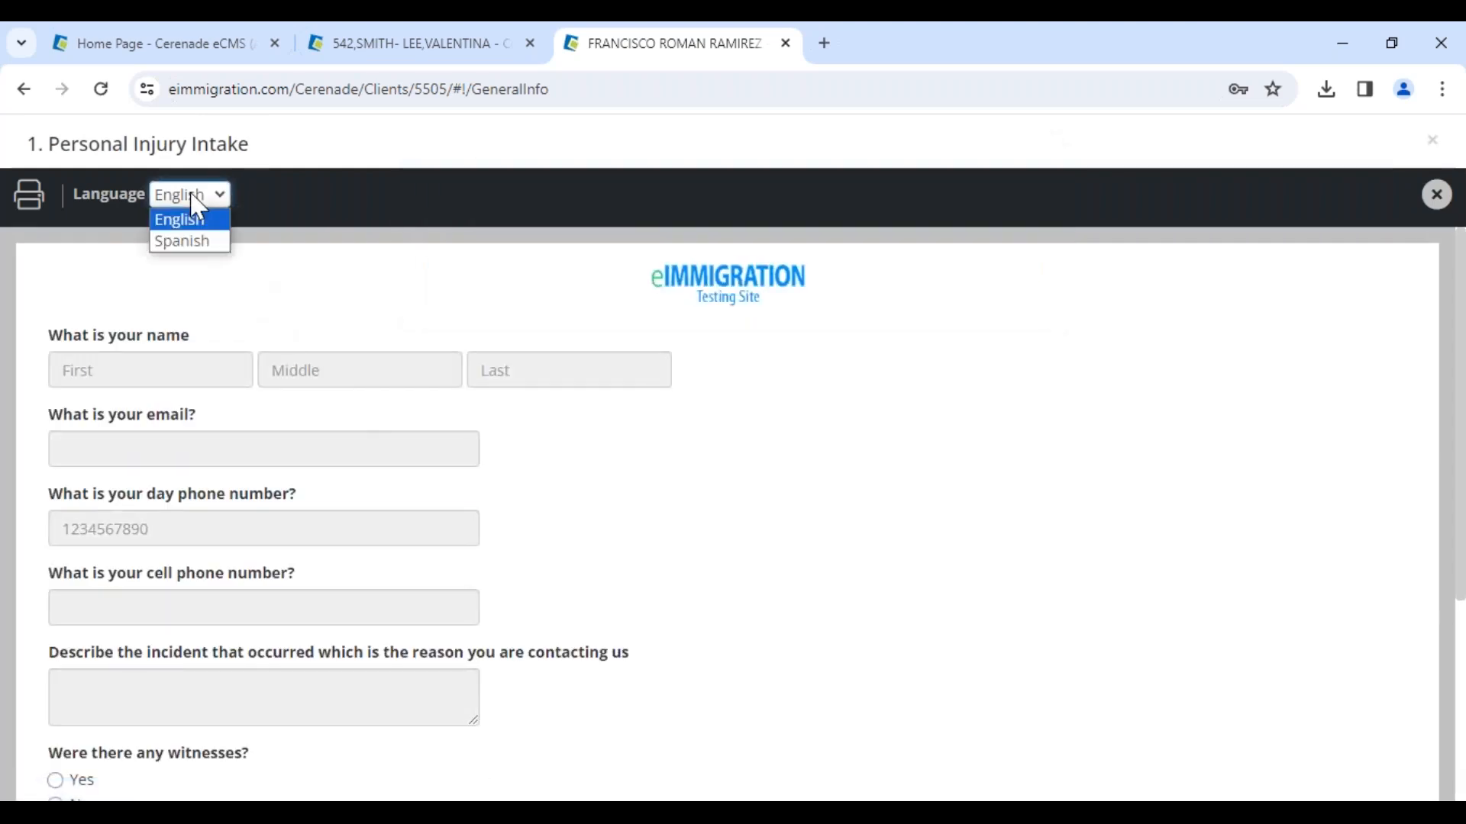
left_click(200, 239)
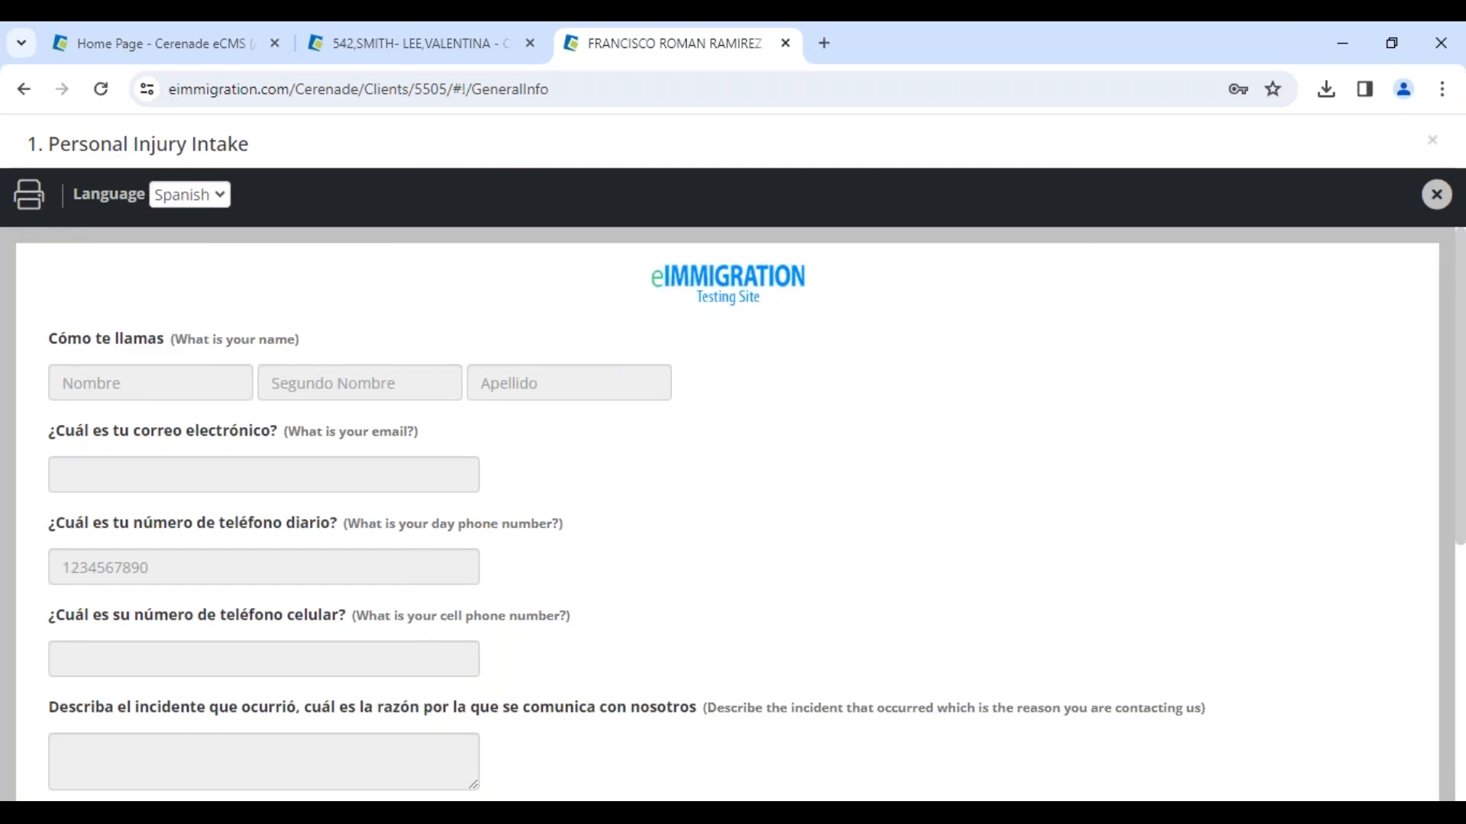
left_click(1436, 195)
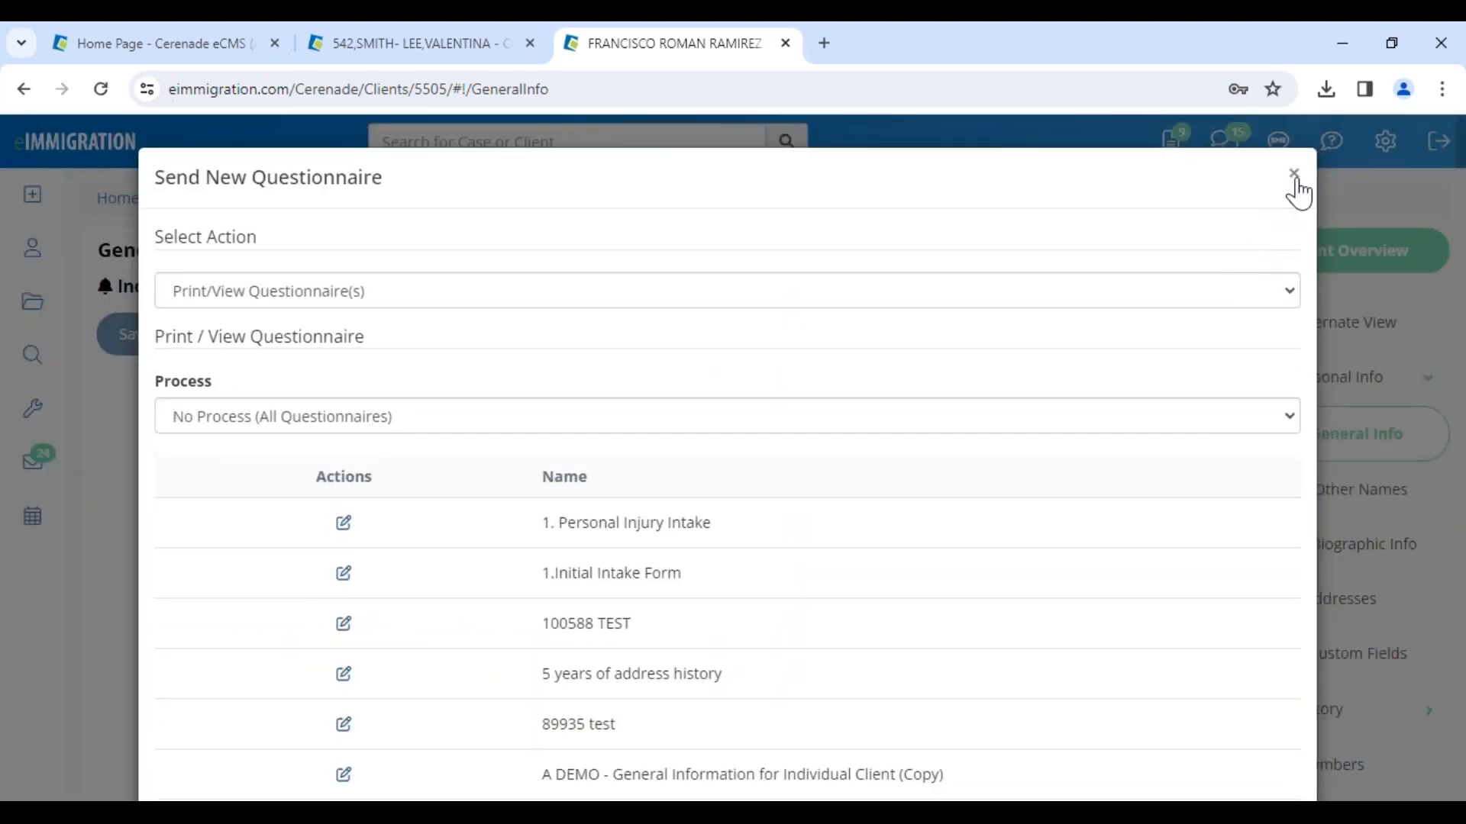
left_click(1294, 175)
Step: Start sending questionnaires to the client as intake forms with a passwordless link
mouse_move(51, 206)
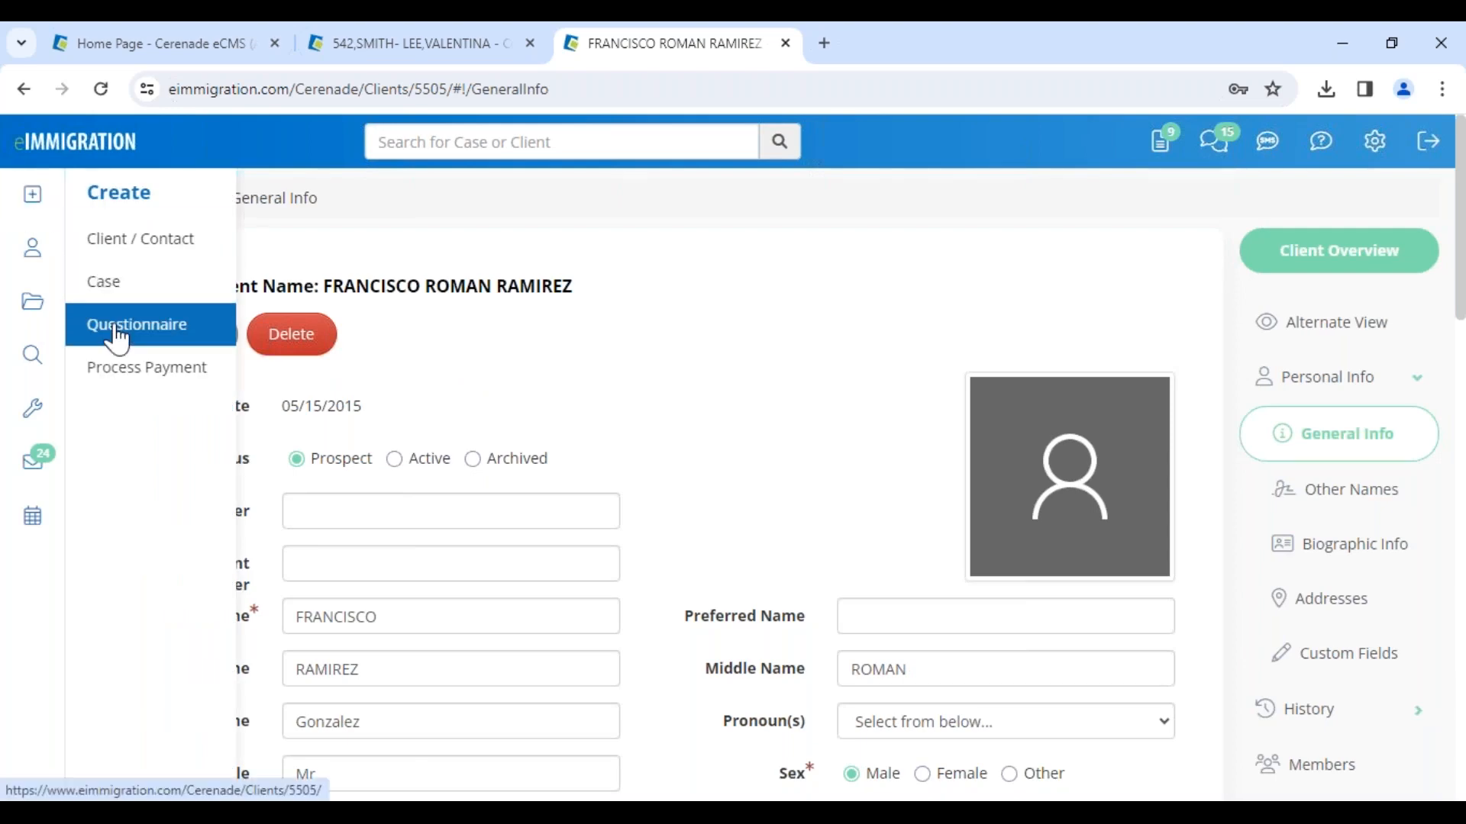
left_click(156, 340)
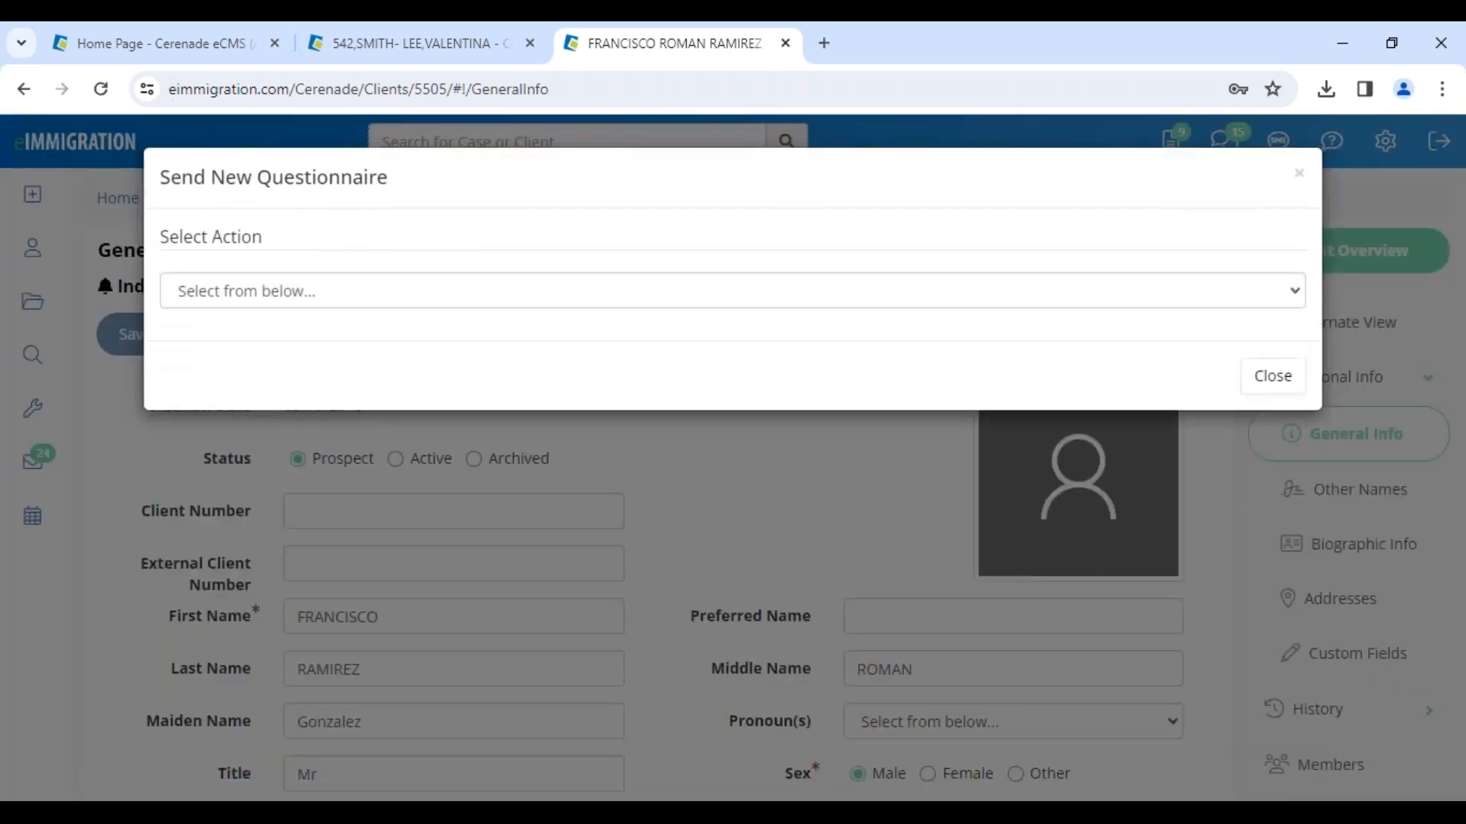
left_click(248, 297)
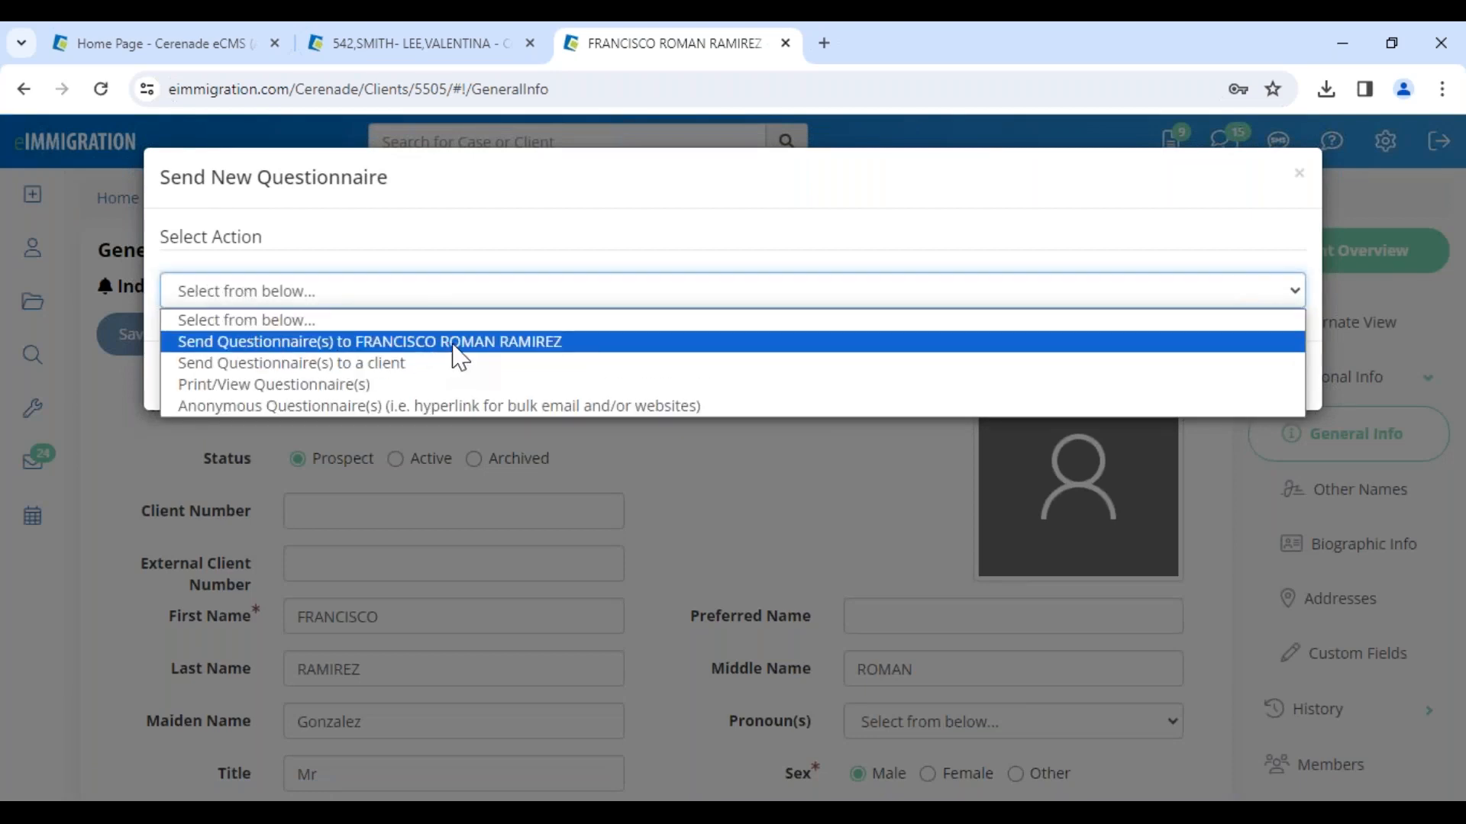
left_click(482, 343)
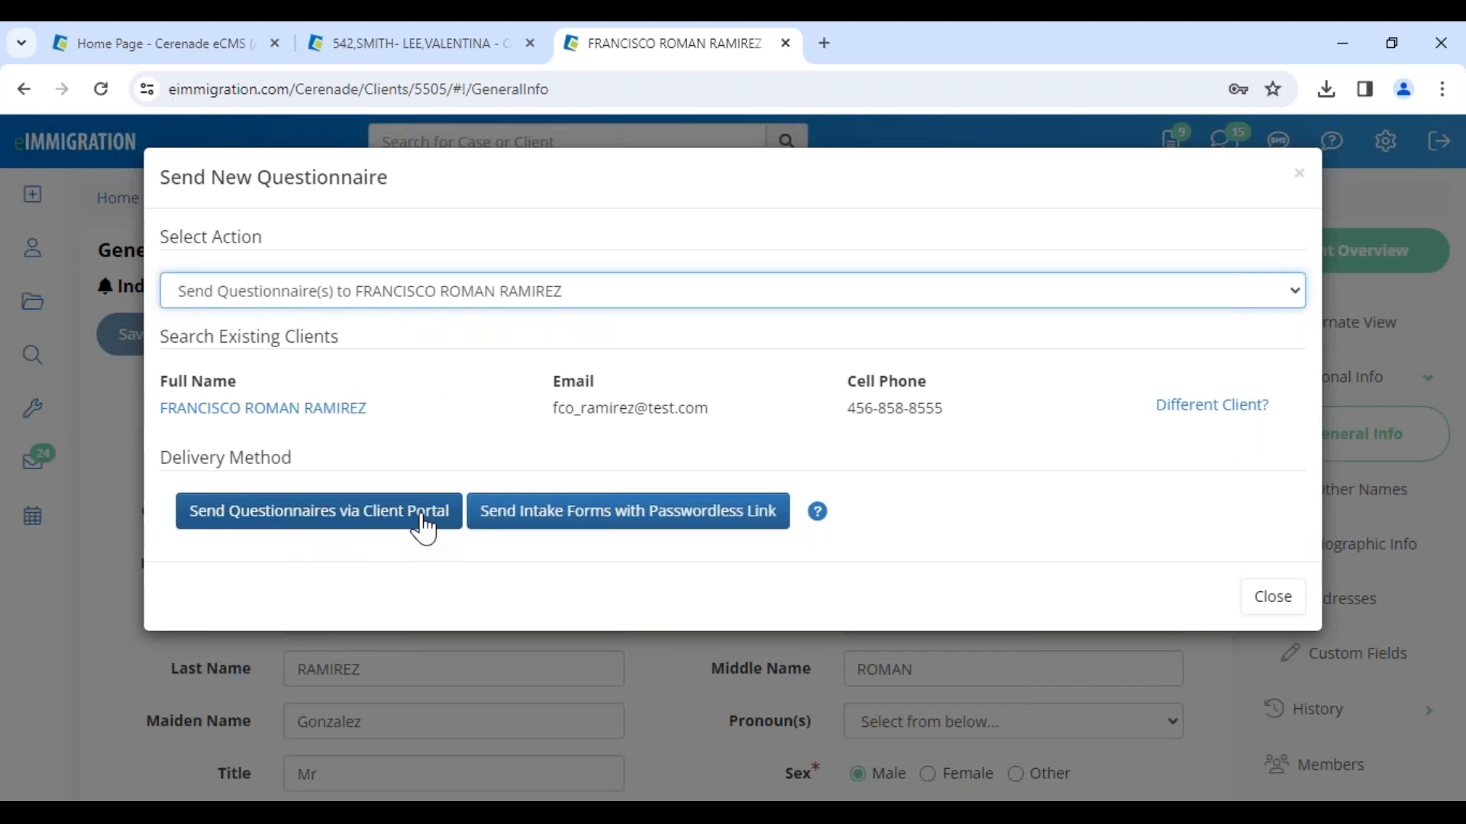
left_click(729, 518)
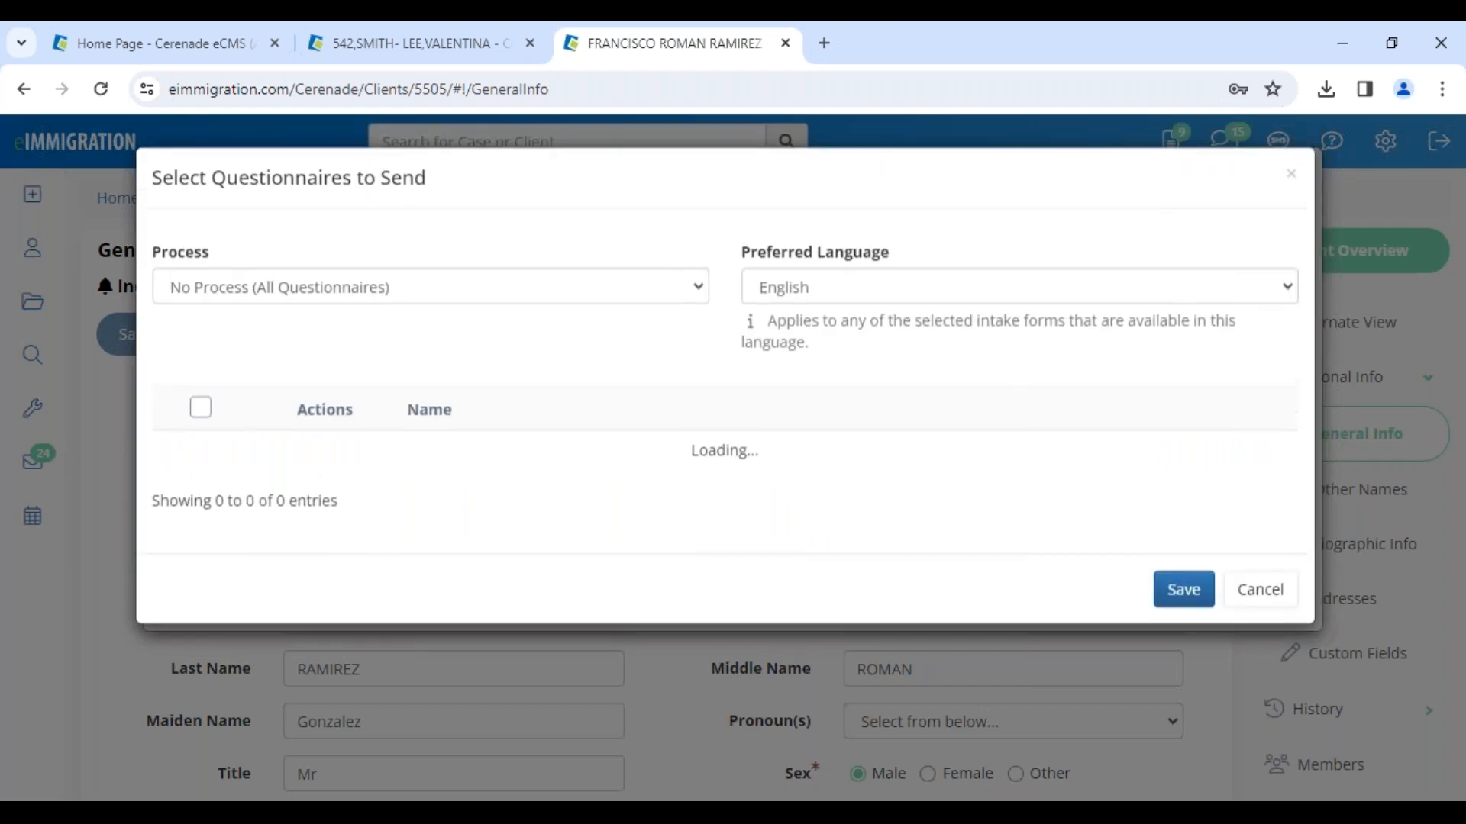
Step: Set the preferred language for the questionnaires to send to Spanish
left_click_drag(732, 256, 898, 246)
left_click(867, 297)
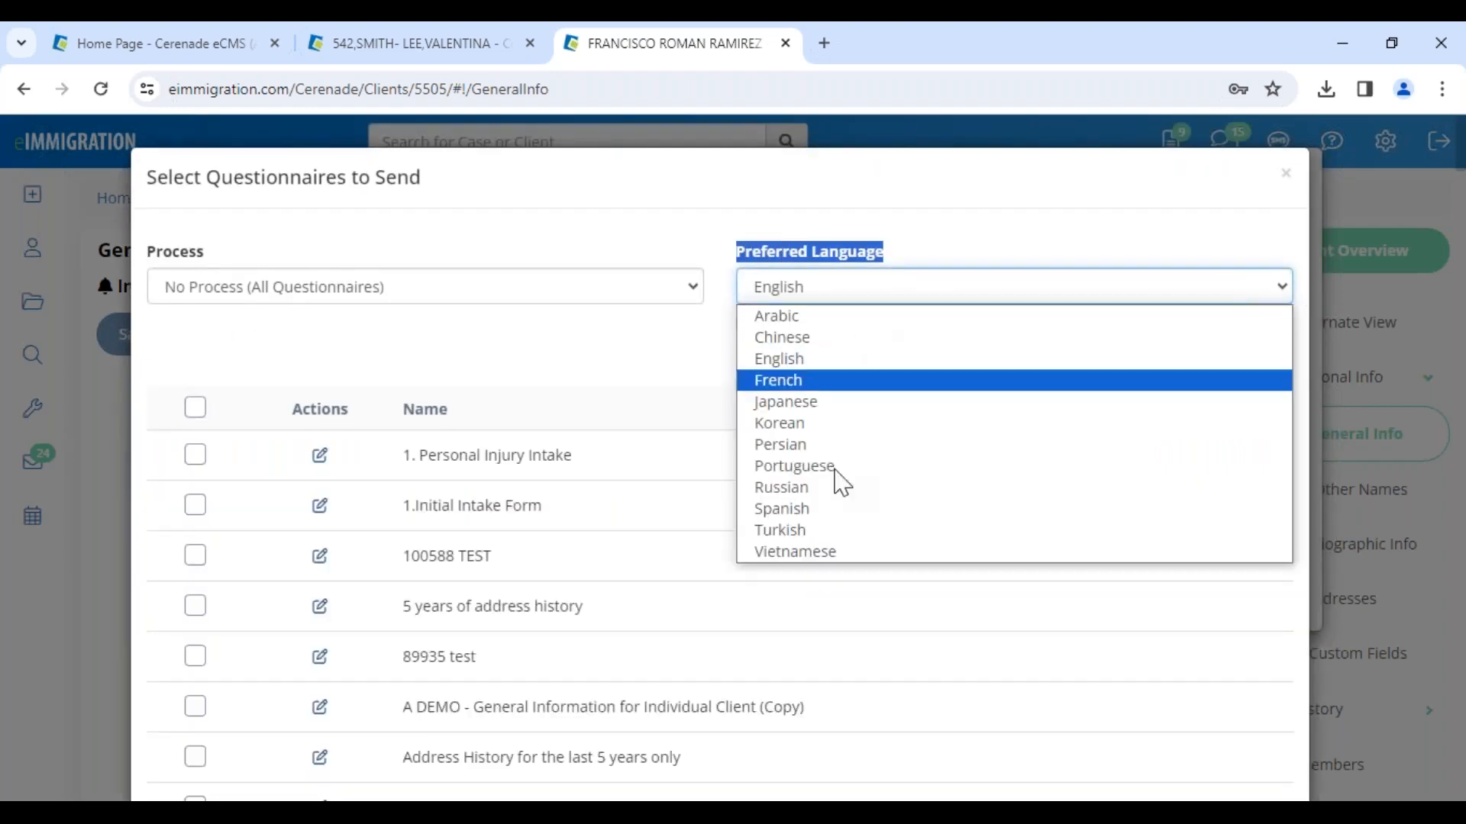
left_click(826, 509)
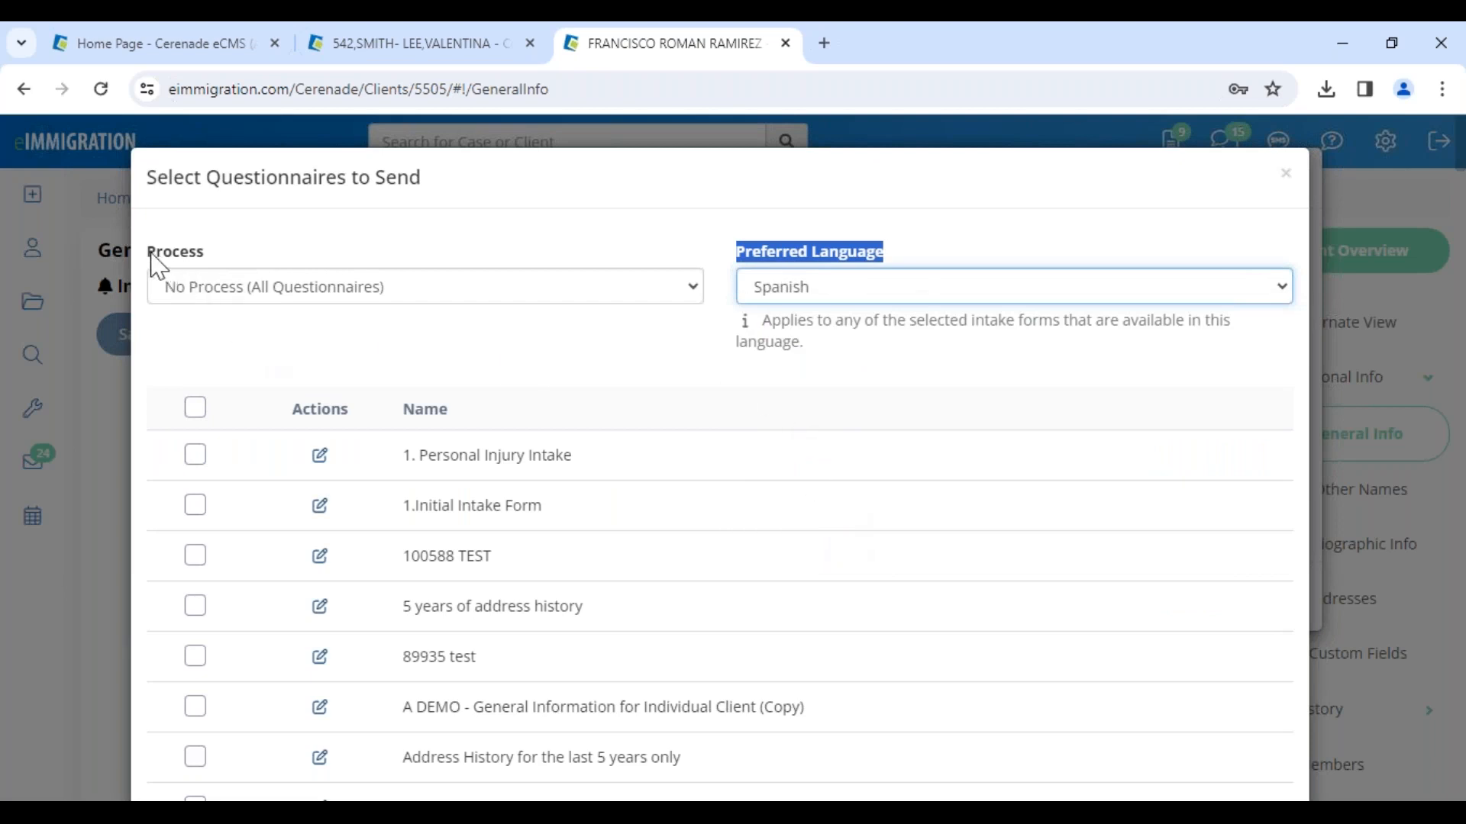
Step: Filter the questionnaires to send by the TPS - Temporary Protected Status process
left_click_drag(152, 256, 200, 255)
left_click(221, 290)
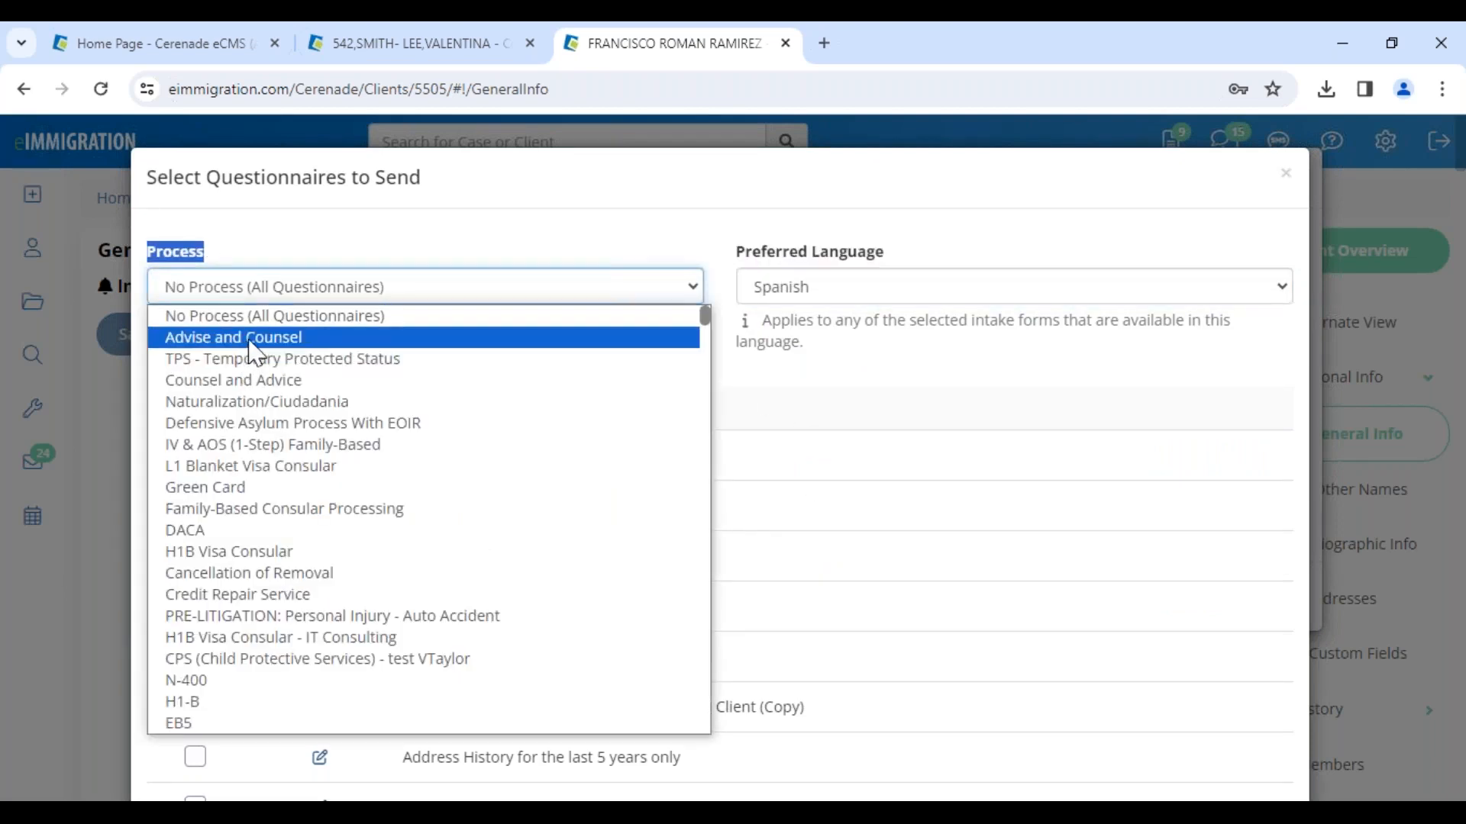
left_click(255, 423)
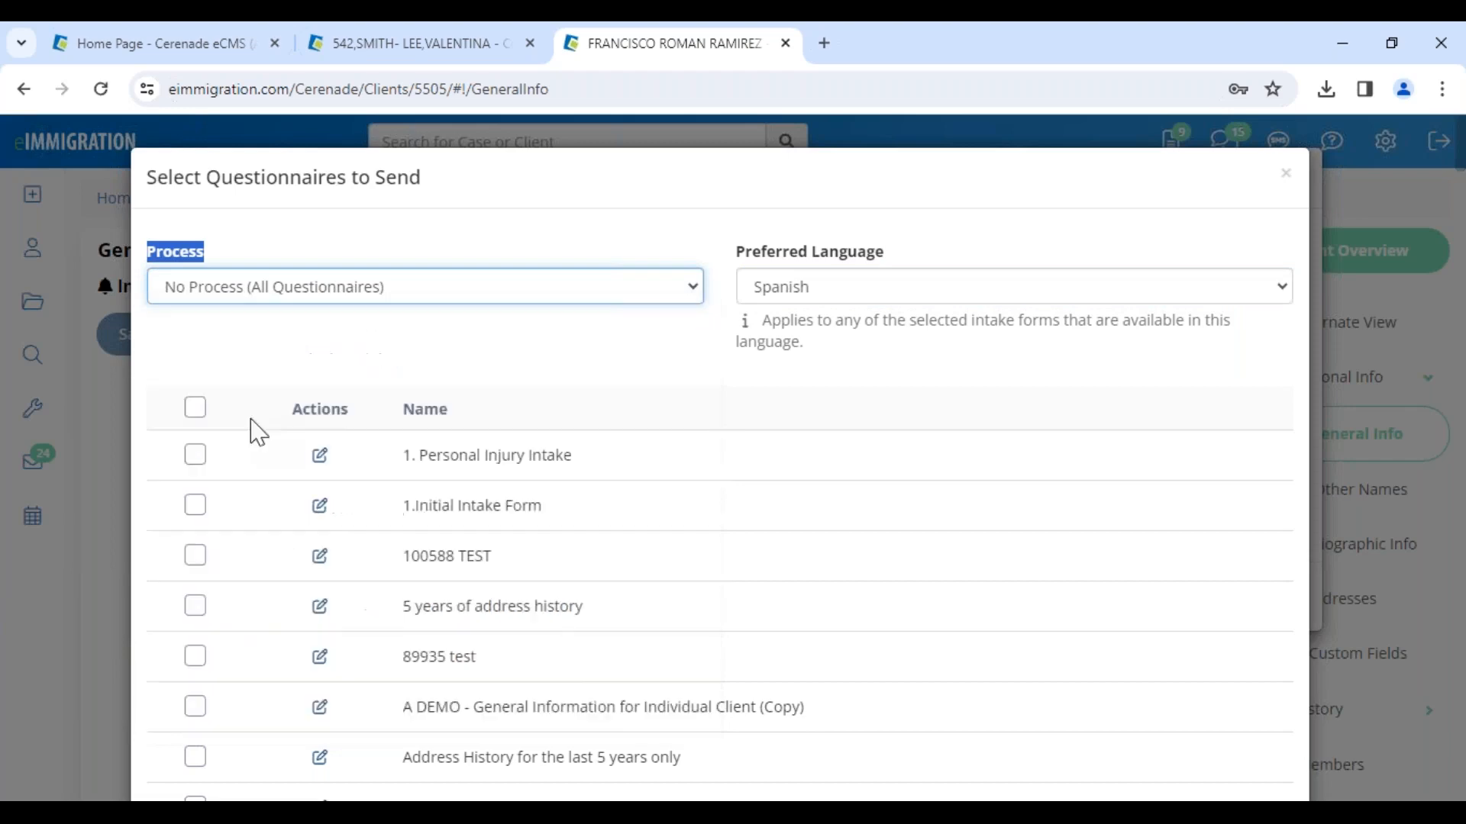
left_click(246, 296)
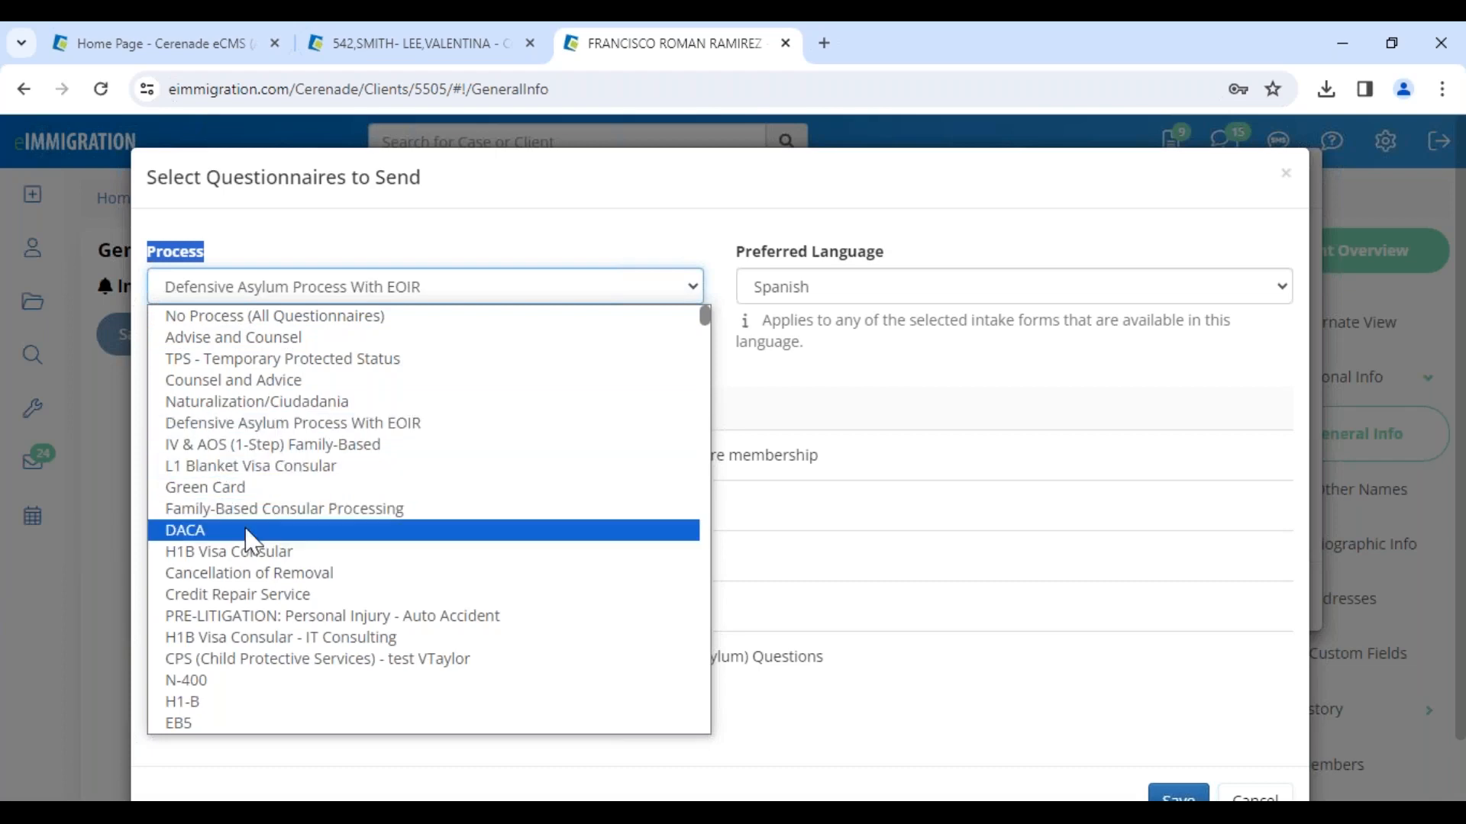
left_click(245, 493)
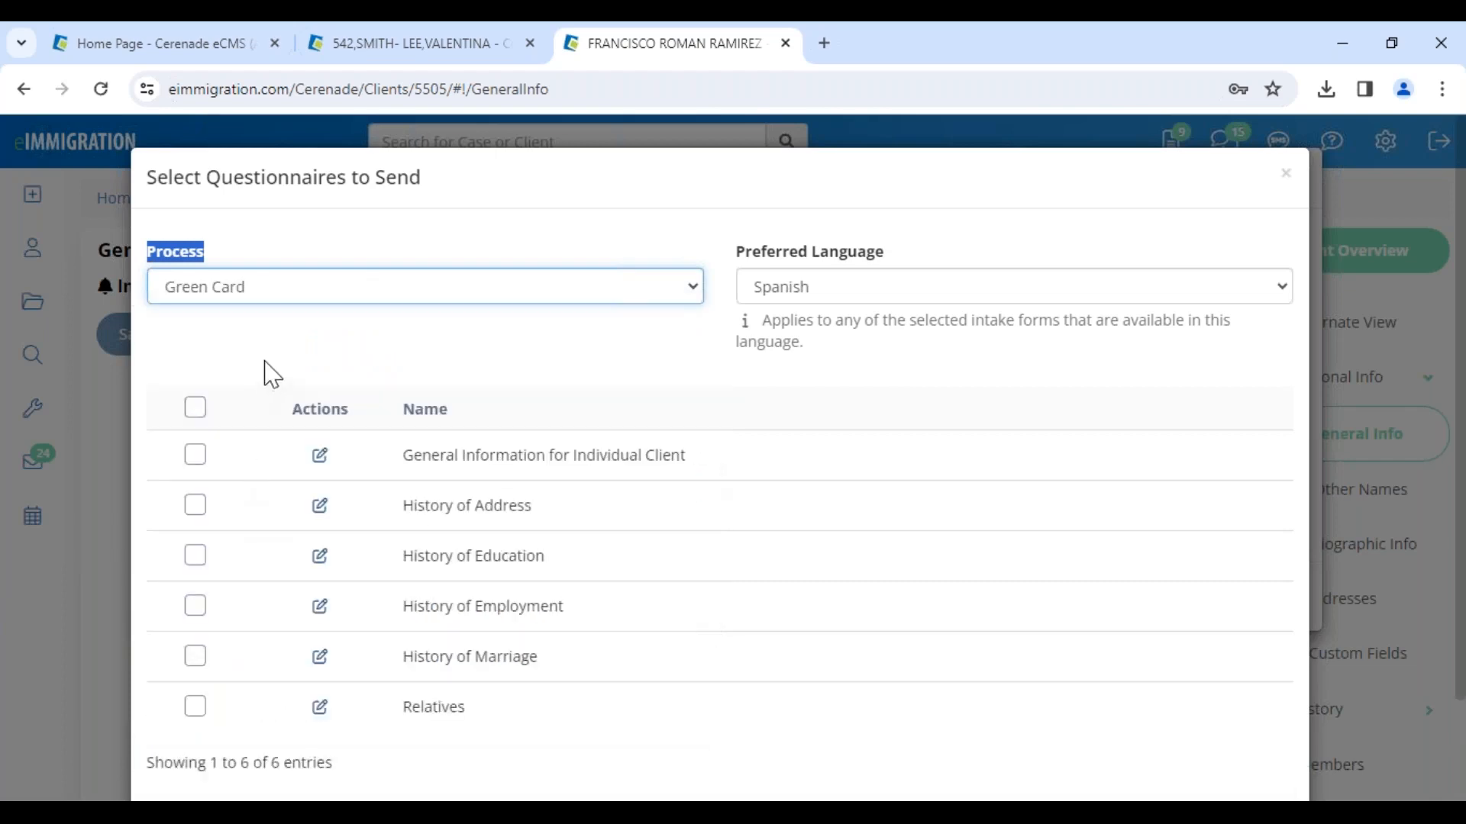
left_click(267, 293)
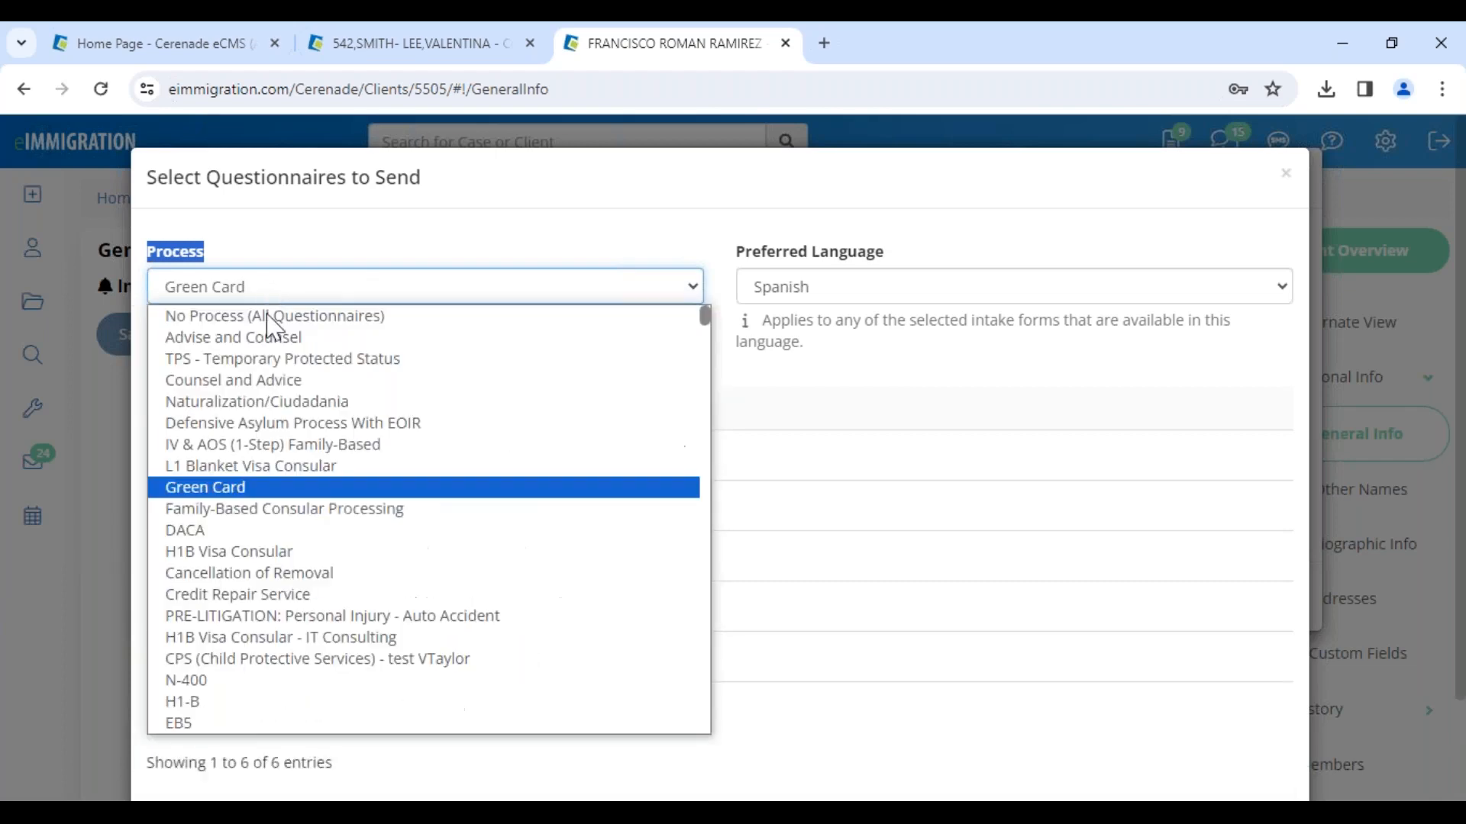
left_click(275, 359)
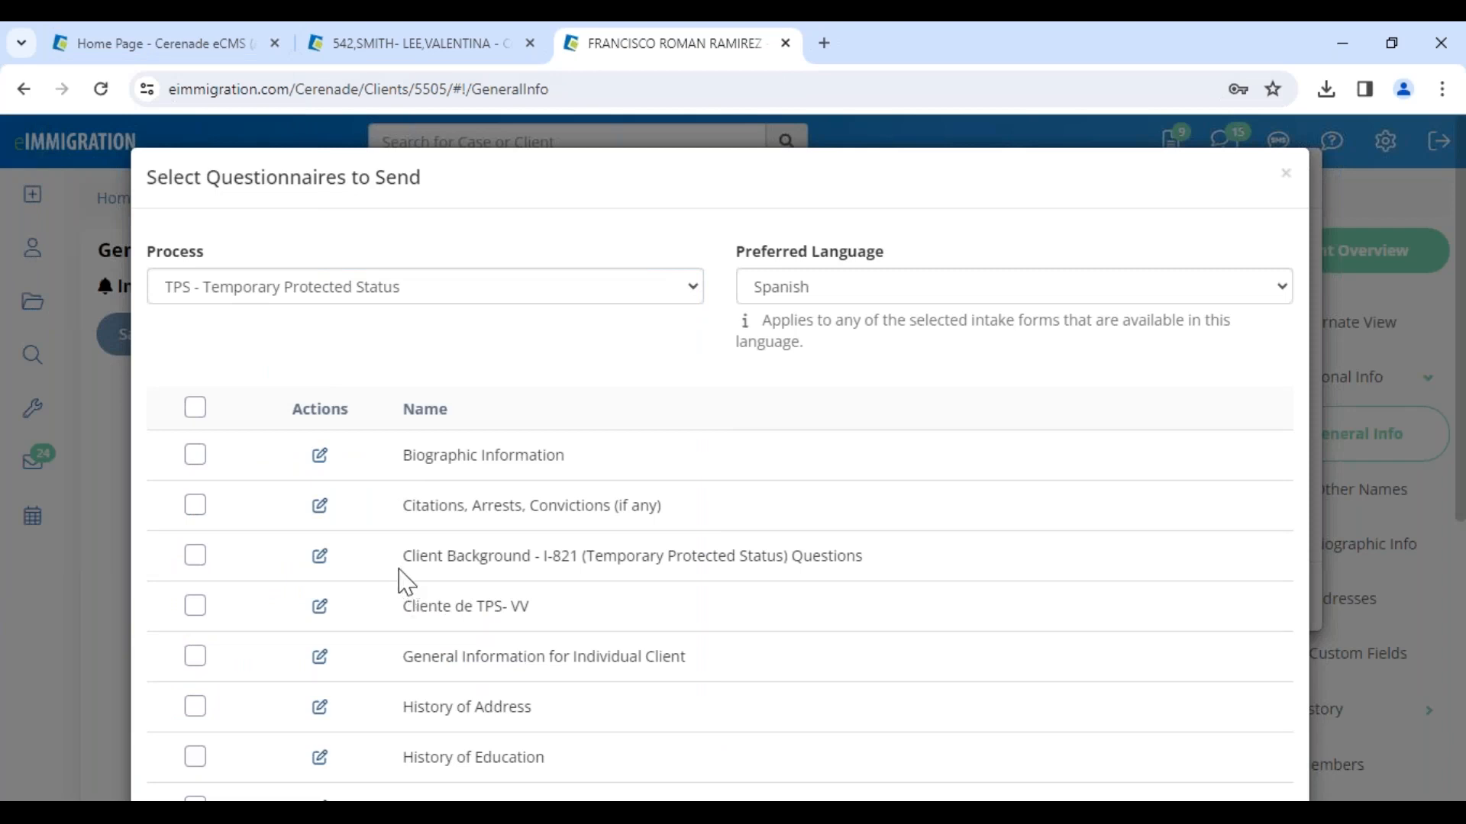
Step: Preview the I-821 (Temporary Protected Status) Full Questionnaire in Spanish, then close the preview
left_click_drag(426, 559, 887, 566)
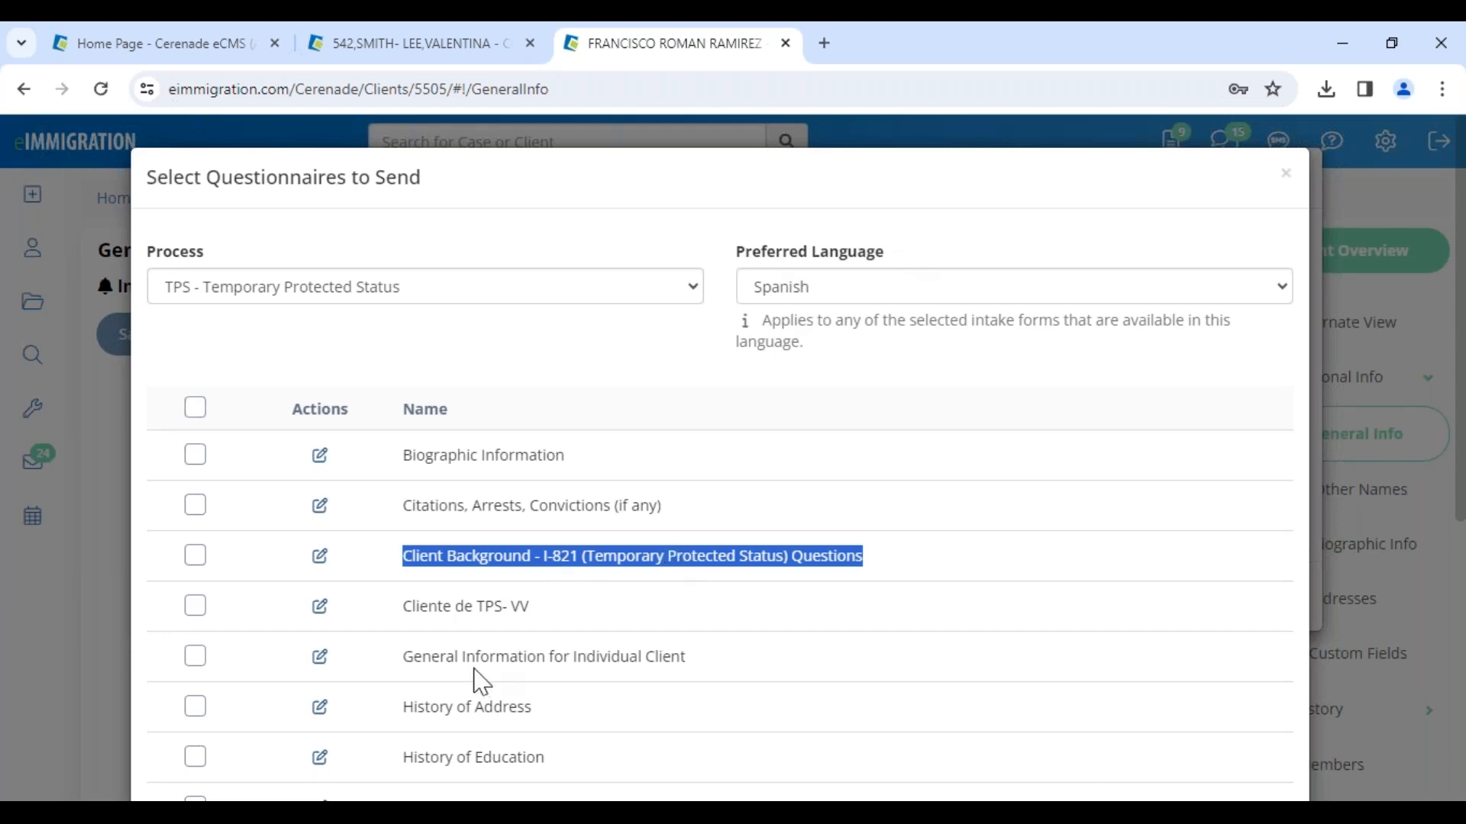
scroll(481, 681, "down", 5)
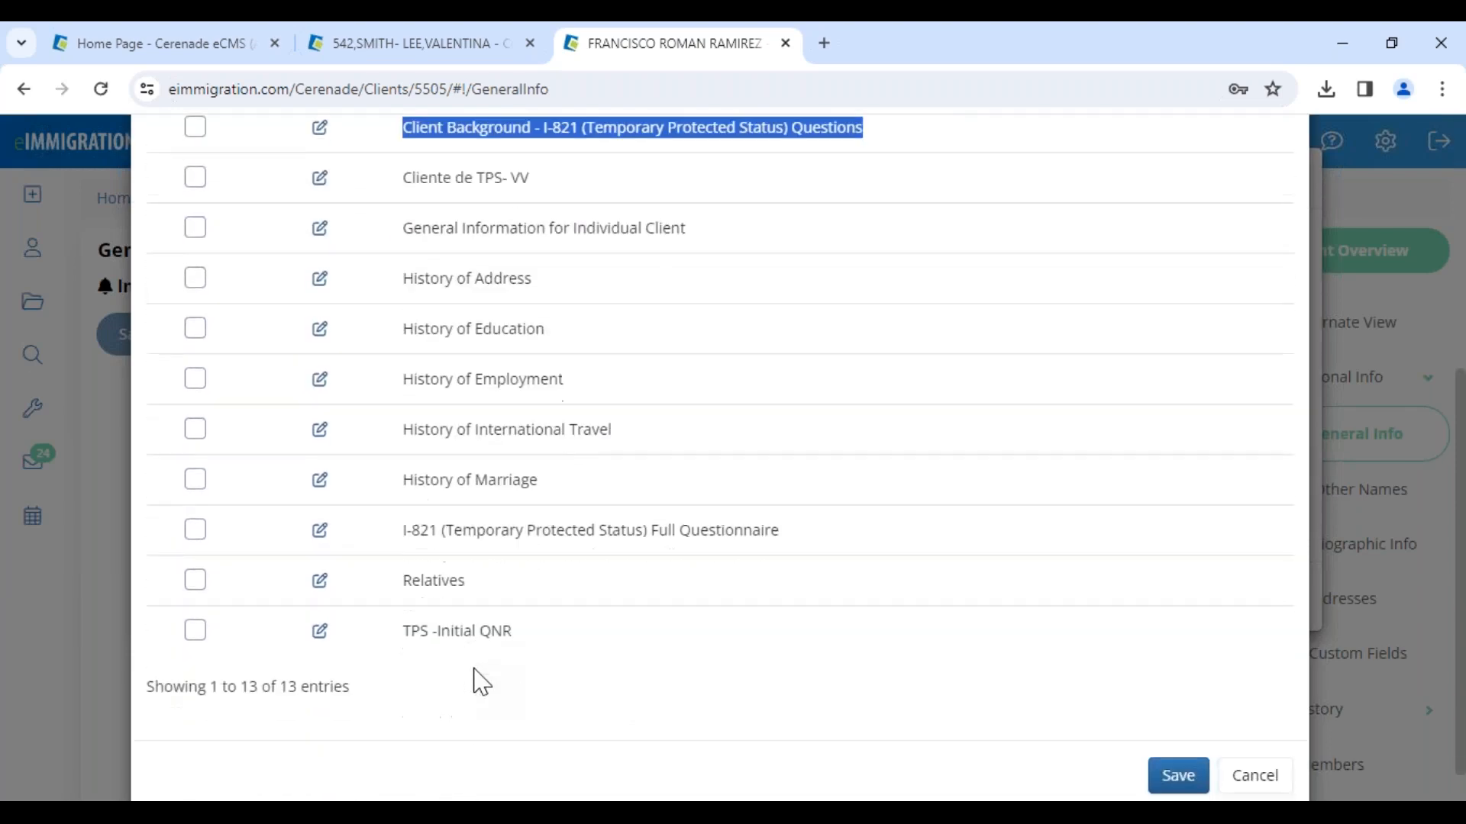
scroll(479, 679, "up", 5)
left_click(470, 633)
scroll(471, 633, "down", 4)
left_click_drag(411, 642, 811, 638)
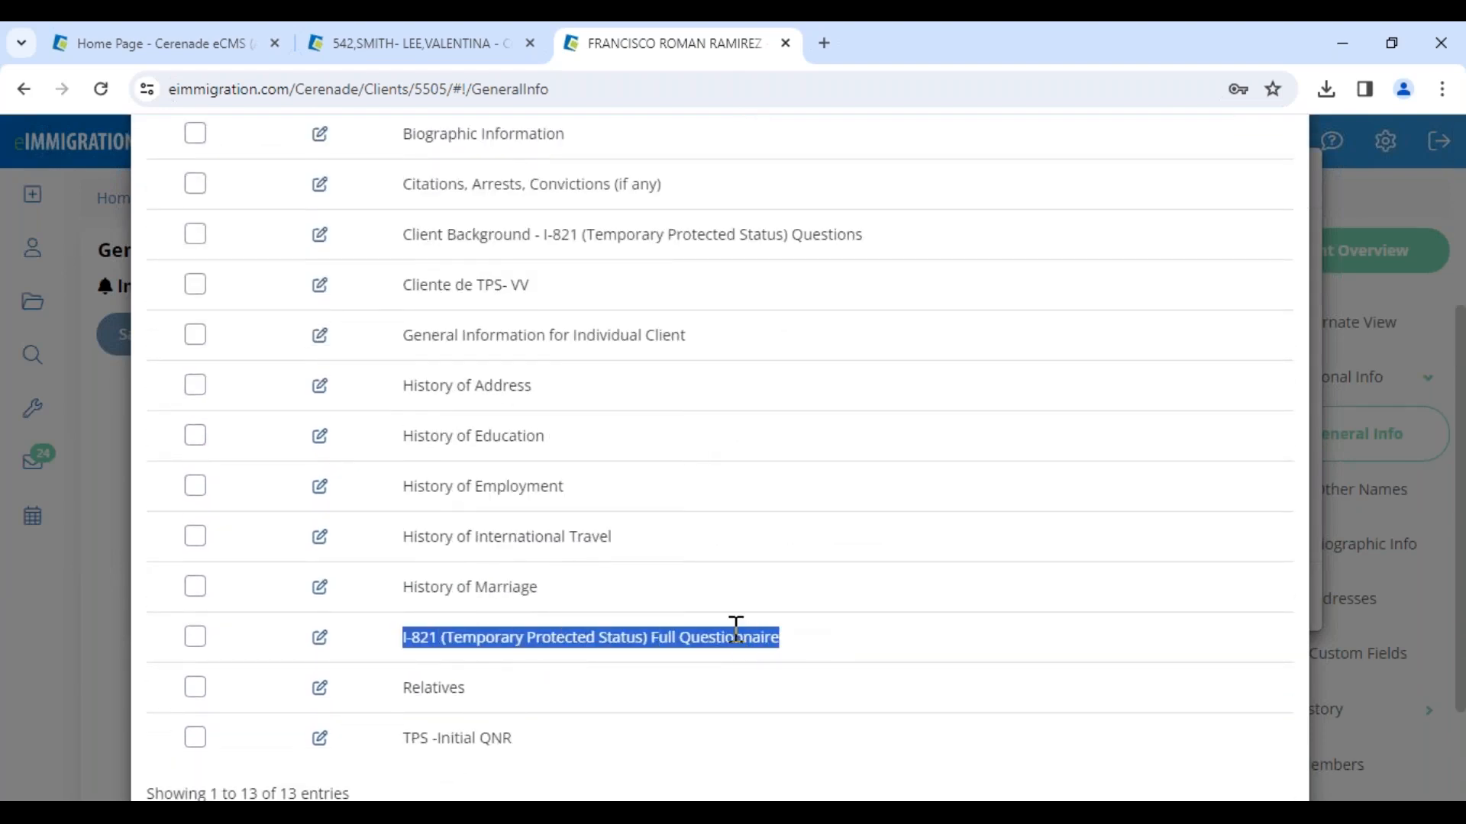
left_click(318, 640)
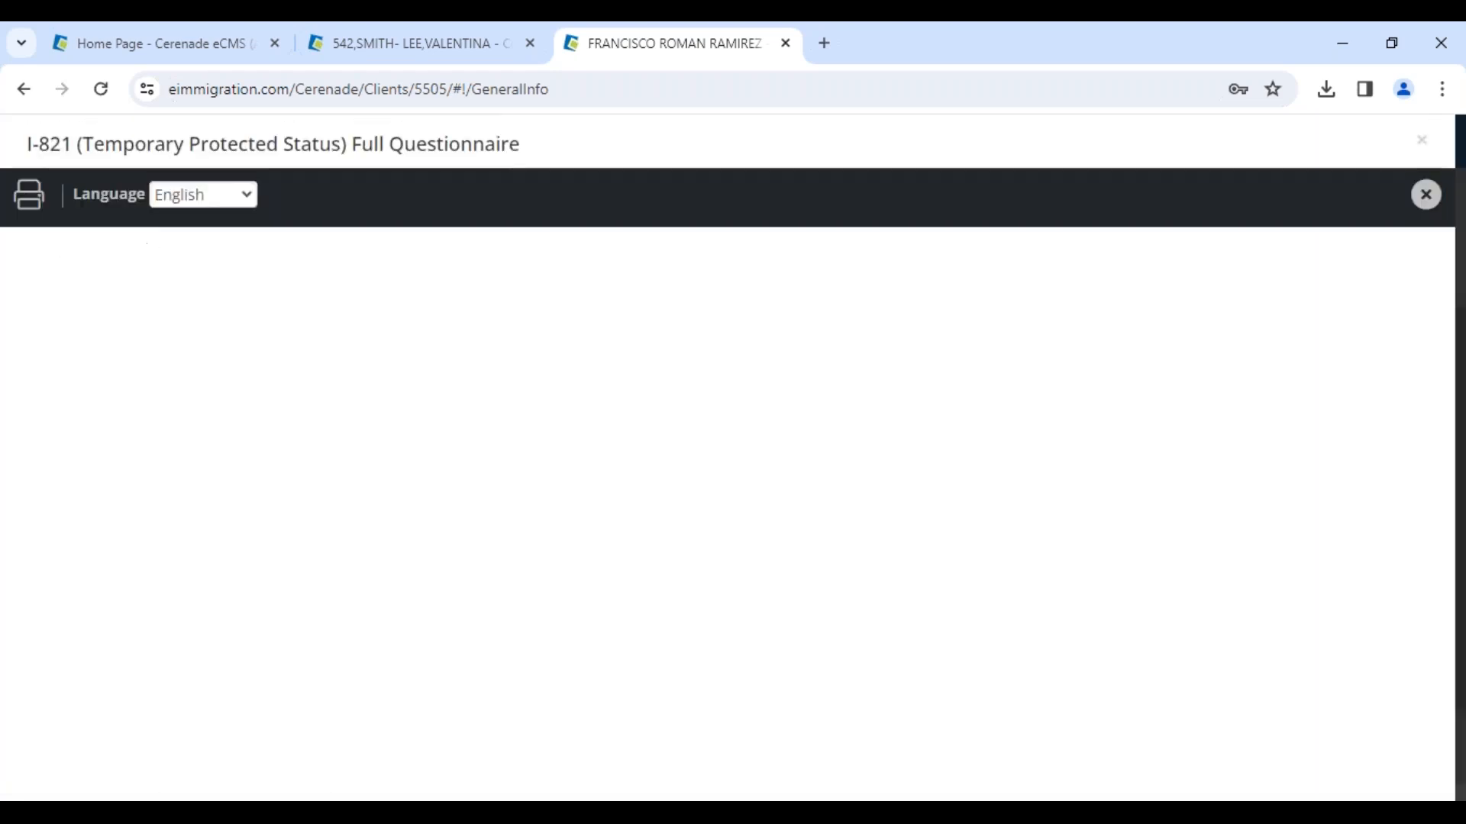
left_click(196, 197)
left_click(191, 264)
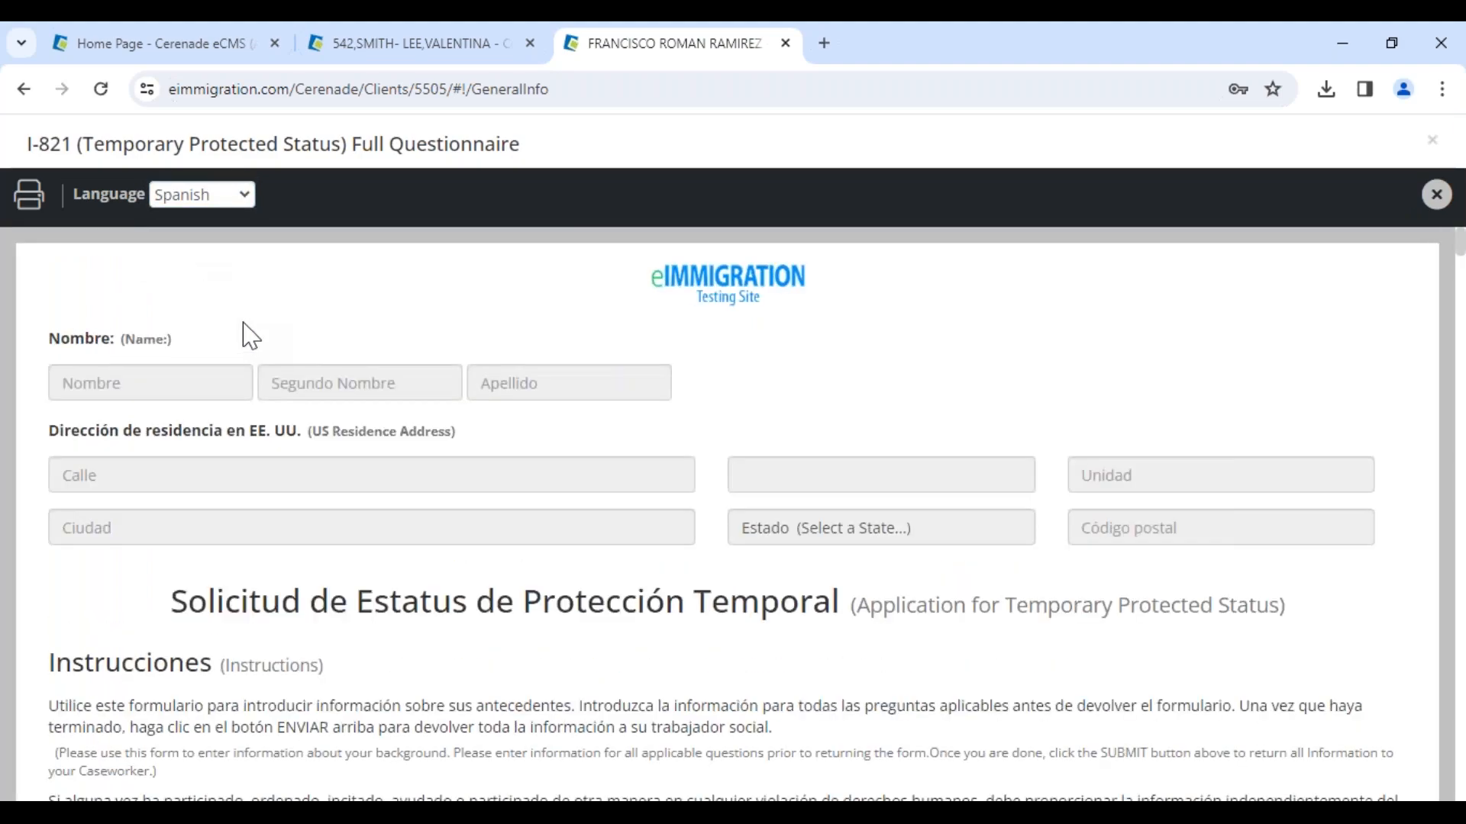
scroll(713, 458, "down", 3)
scroll(272, 339, "down", 20)
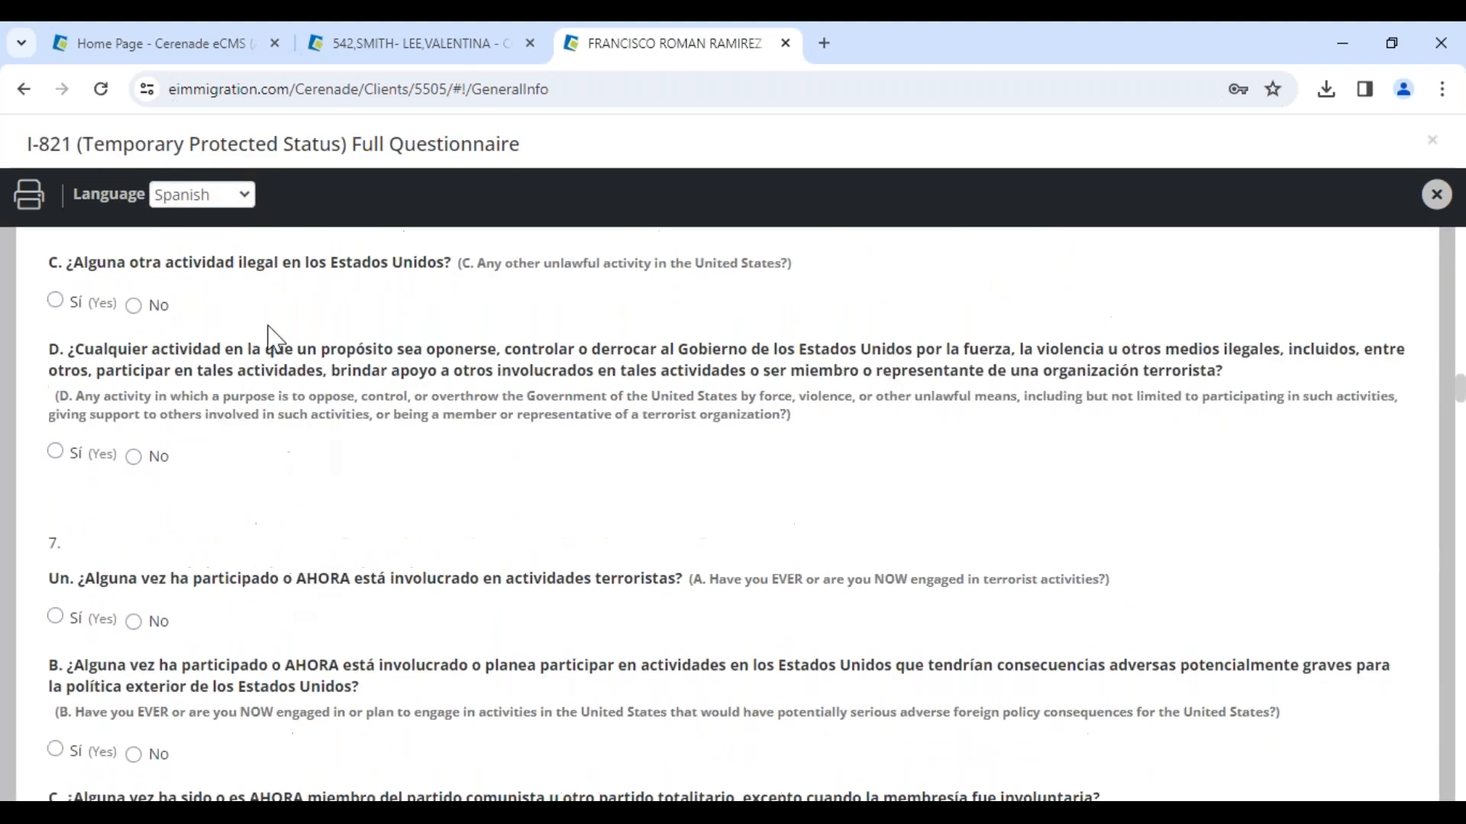
left_click(1436, 196)
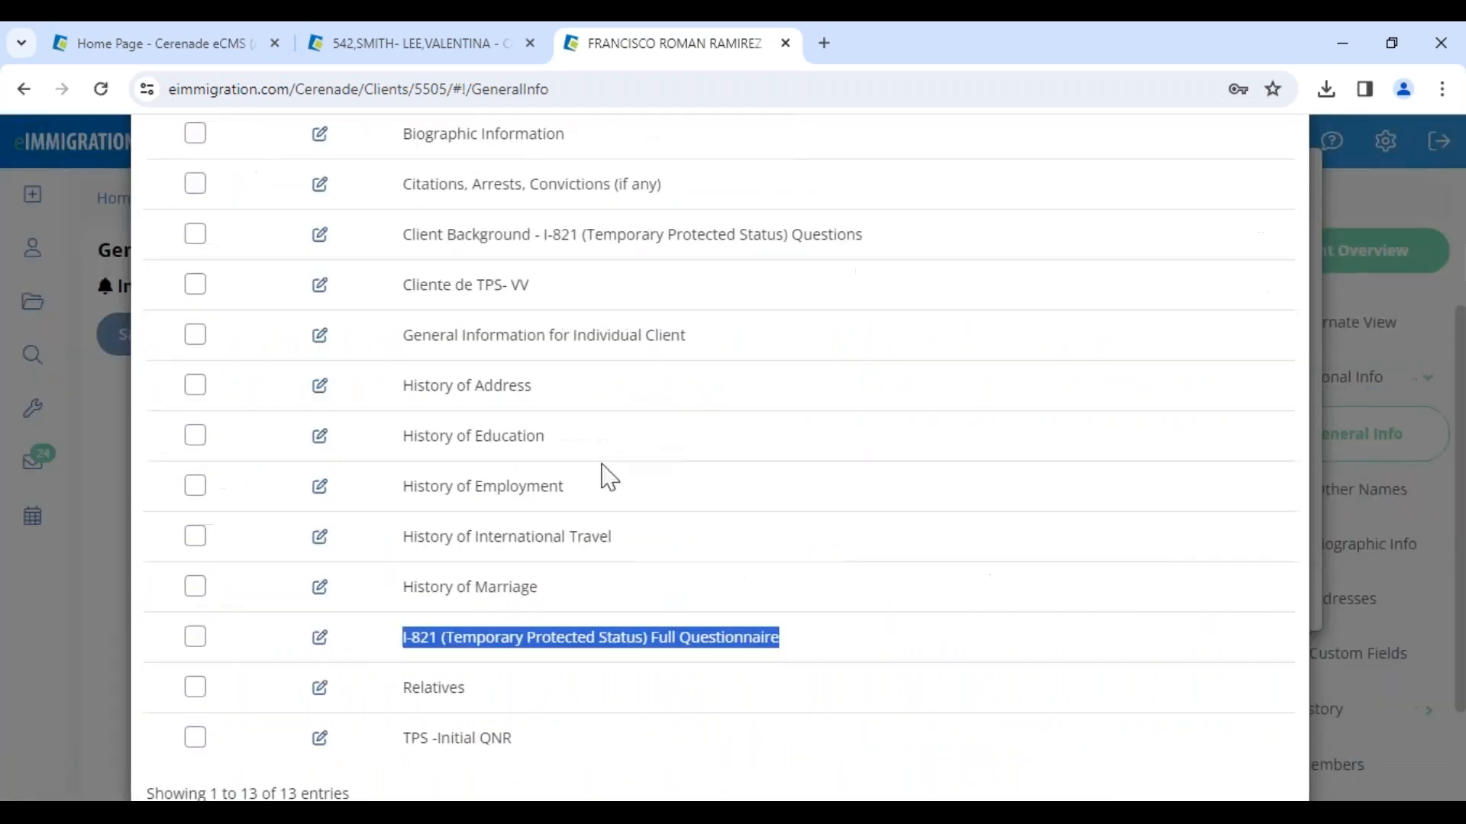
Step: Send the I-821 (Temporary Protected Status) Full Questionnaire and accept being linked to the client as case worker
left_click(195, 638)
scroll(740, 687, "down", 2)
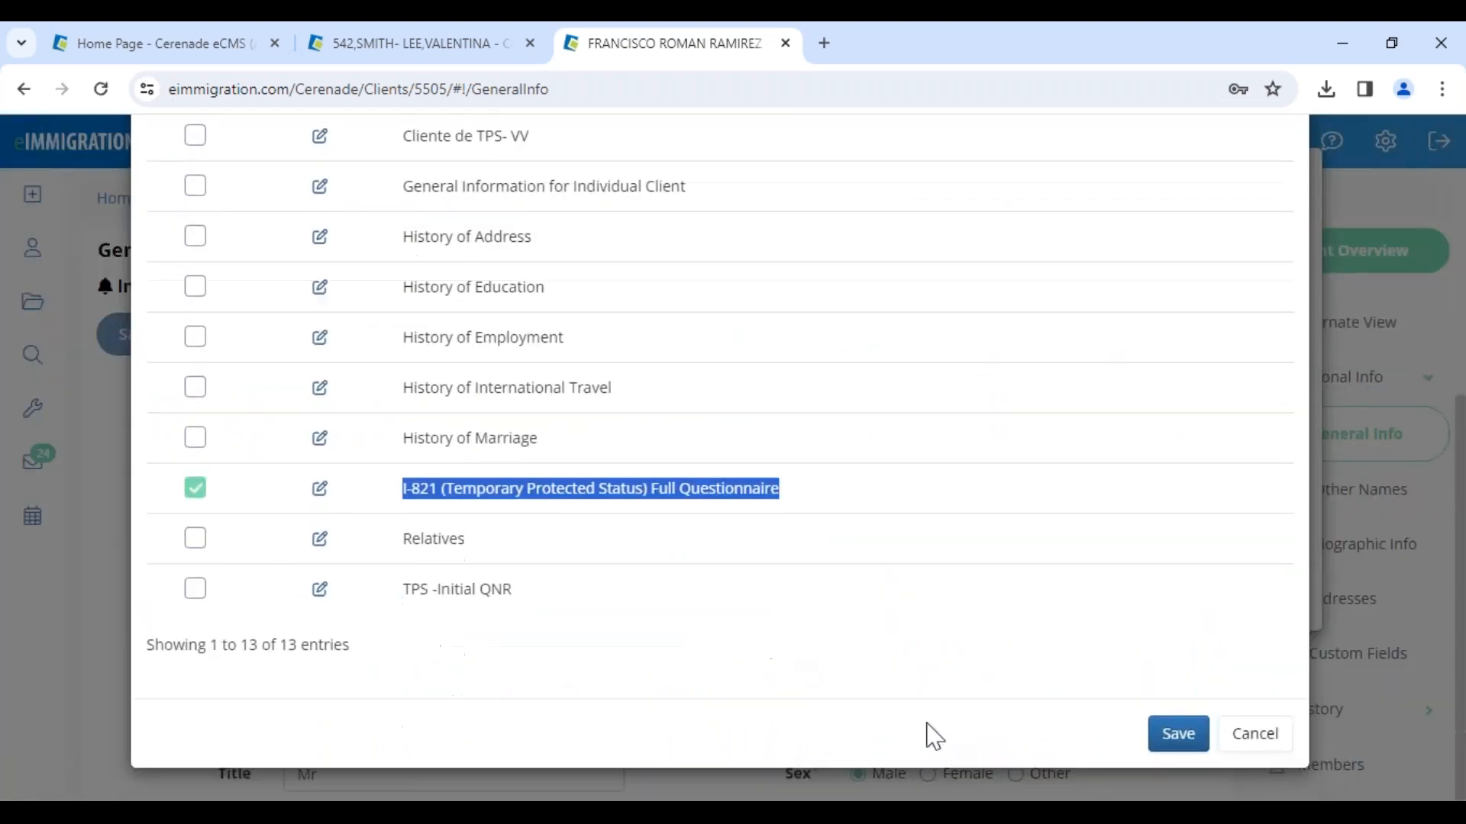
left_click(1184, 737)
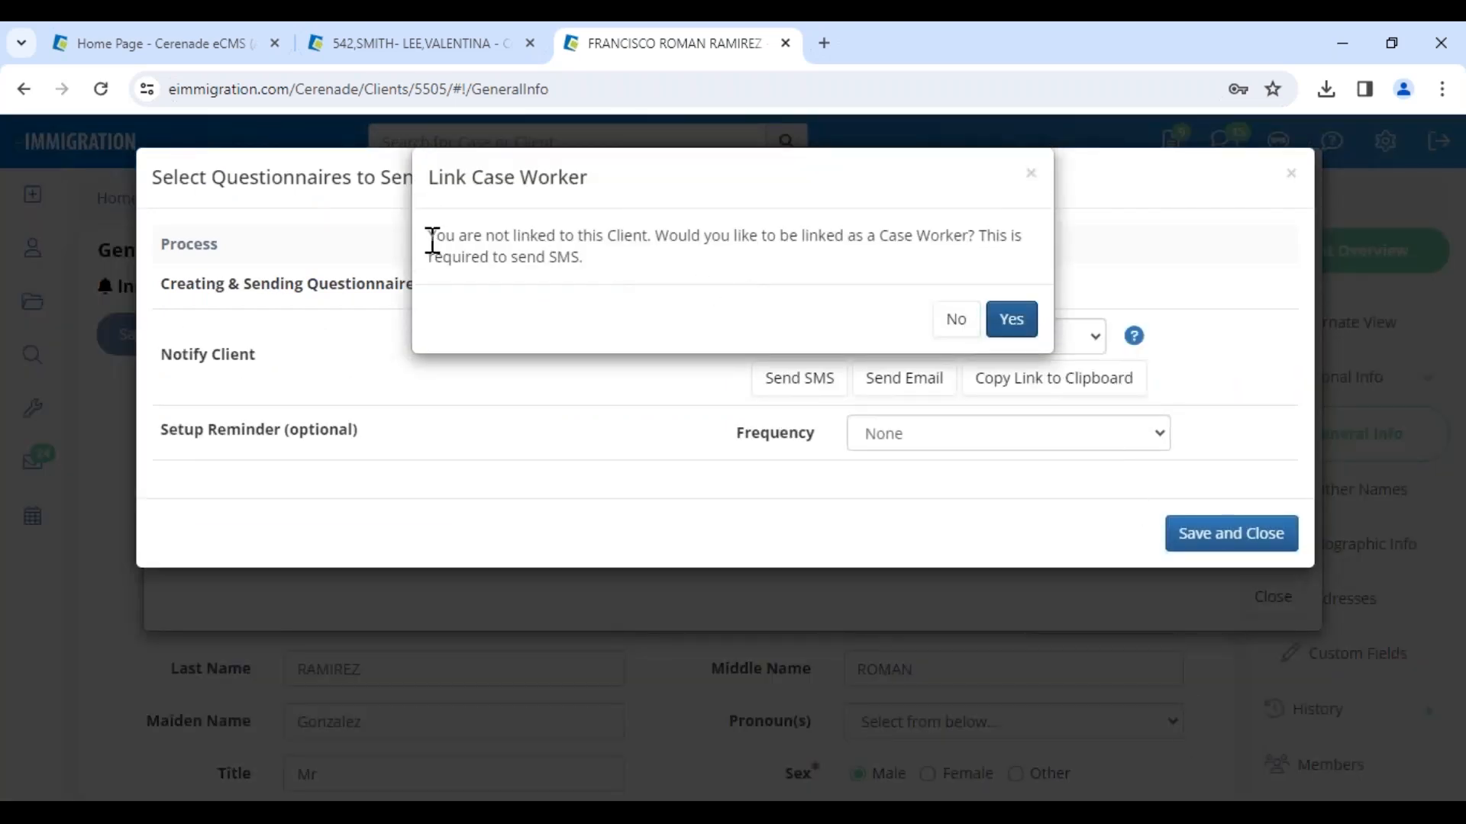
left_click_drag(432, 241, 953, 267)
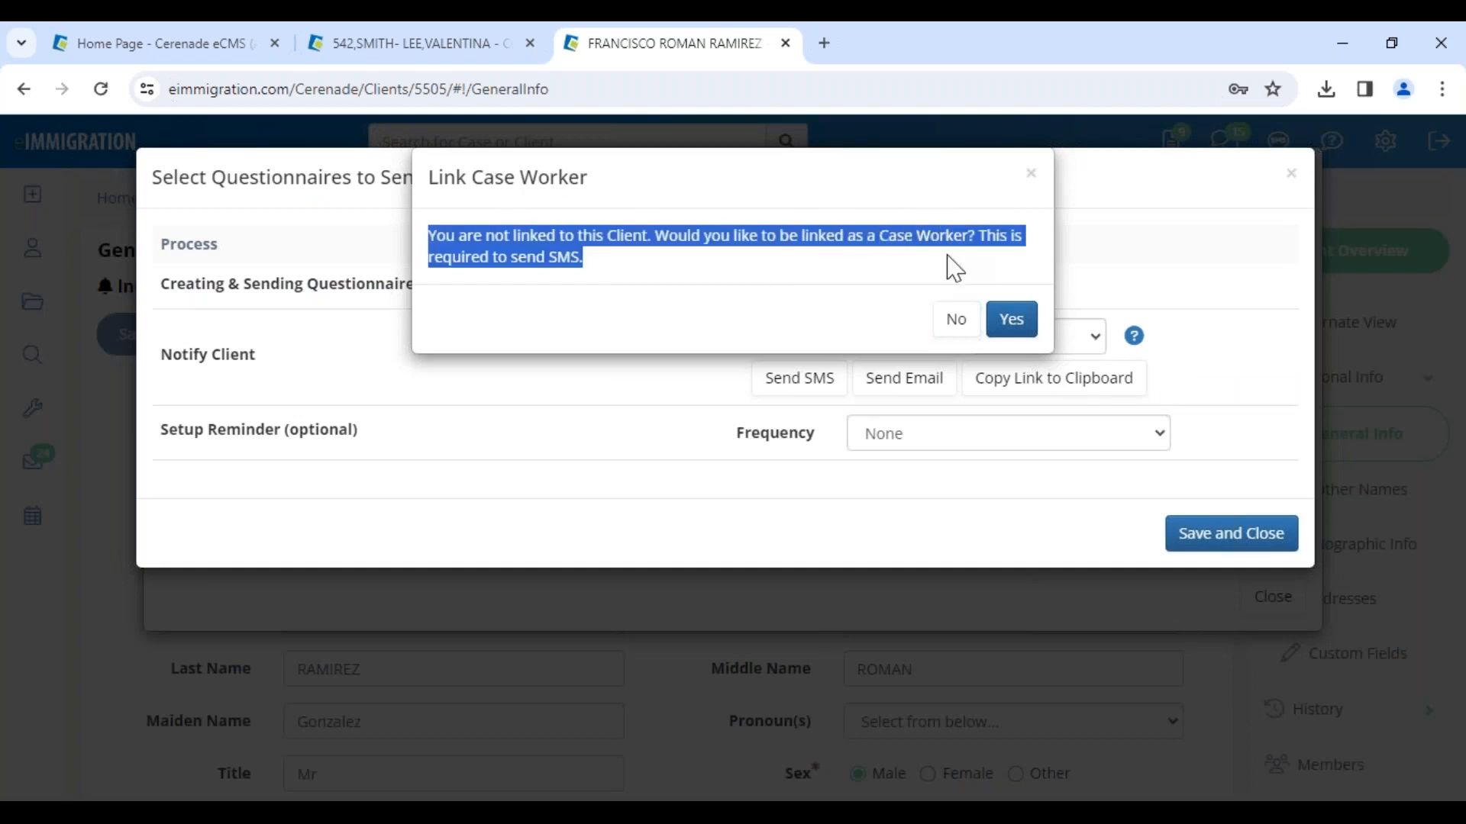
left_click(1011, 324)
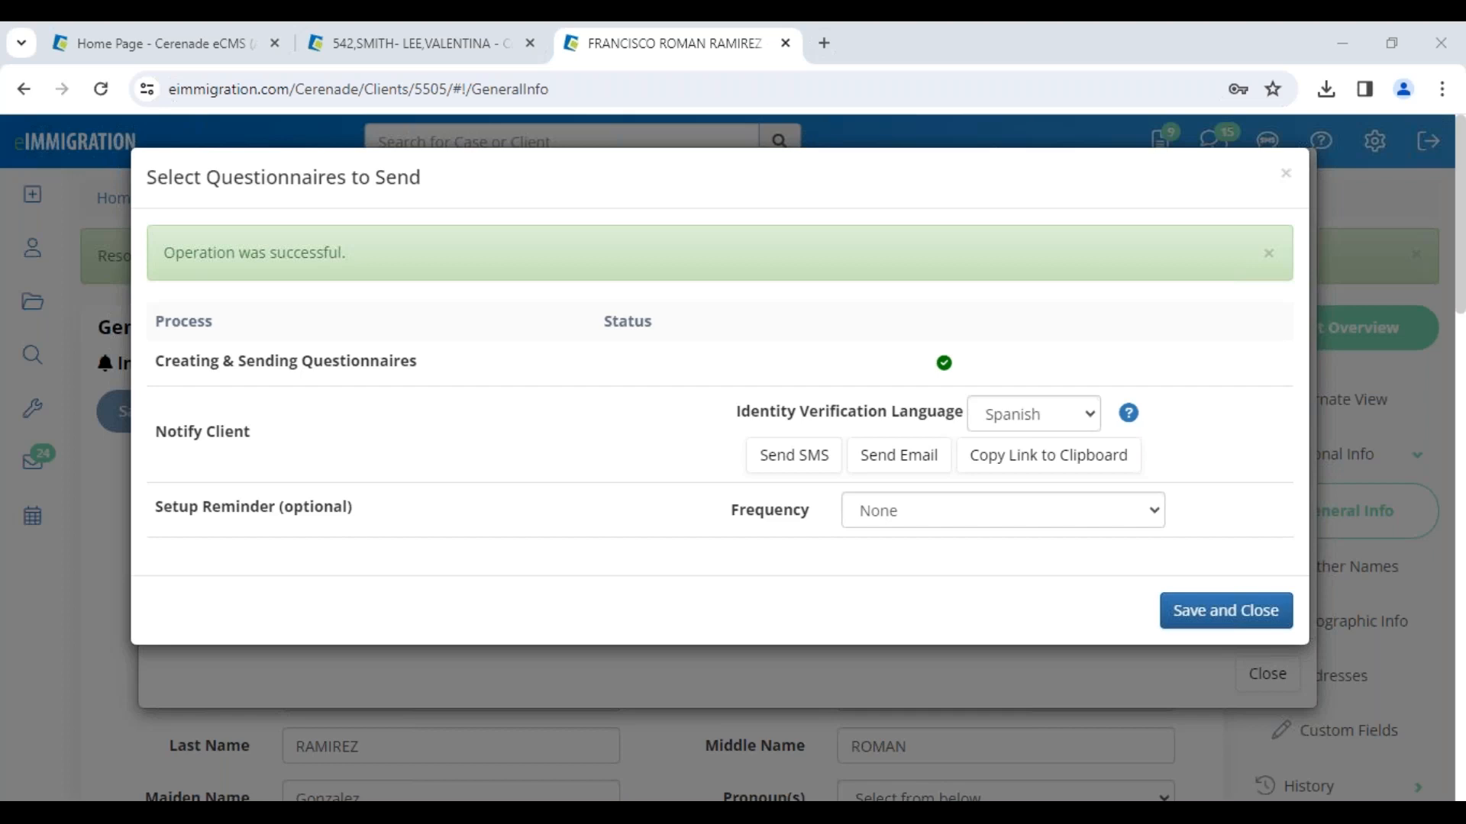
Step: Open the Branding page of Application Settings in the administrator home tab to view the custom logo
left_click(203, 47)
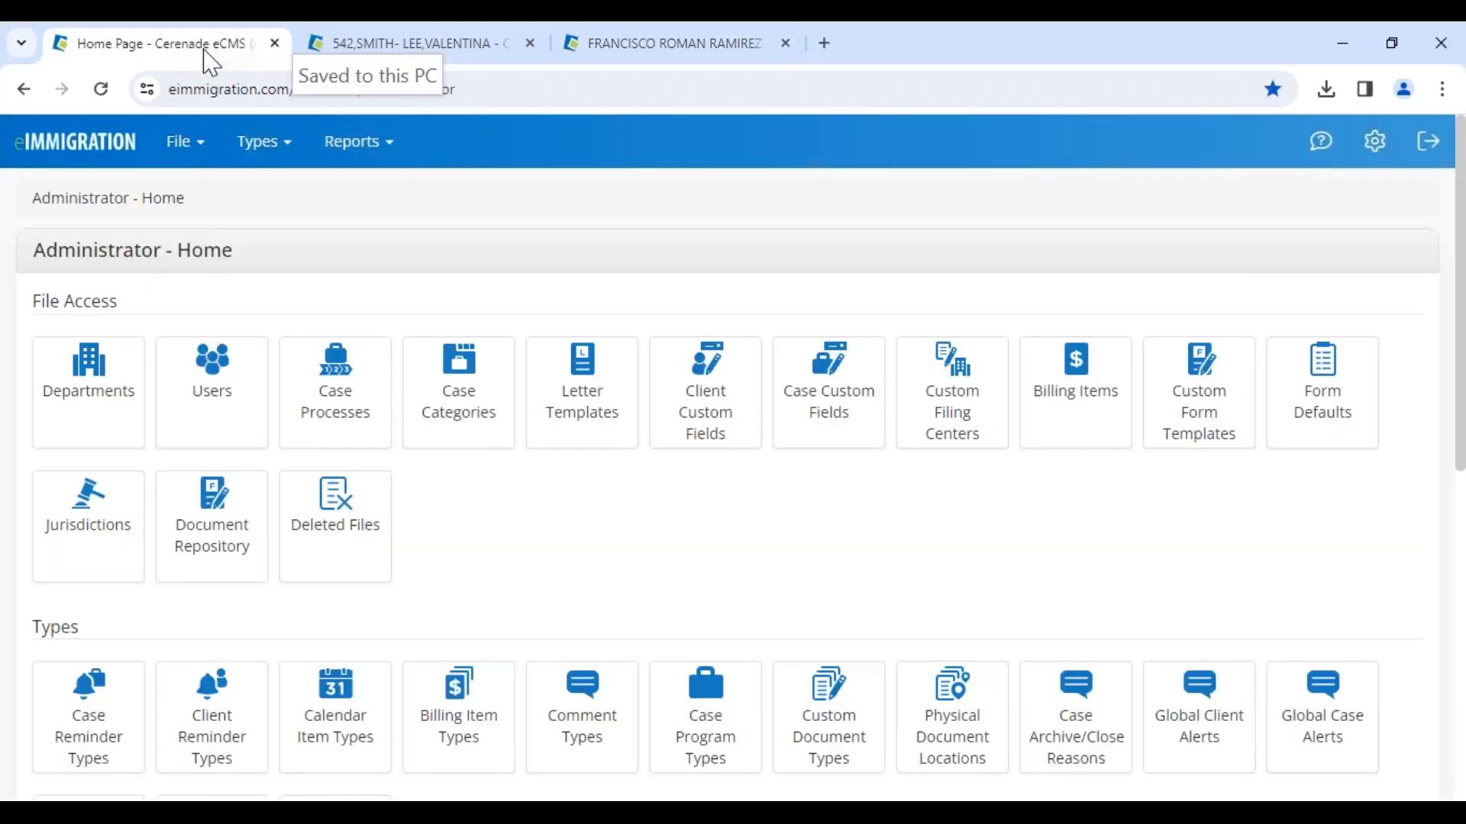
left_click_drag(29, 254, 308, 256)
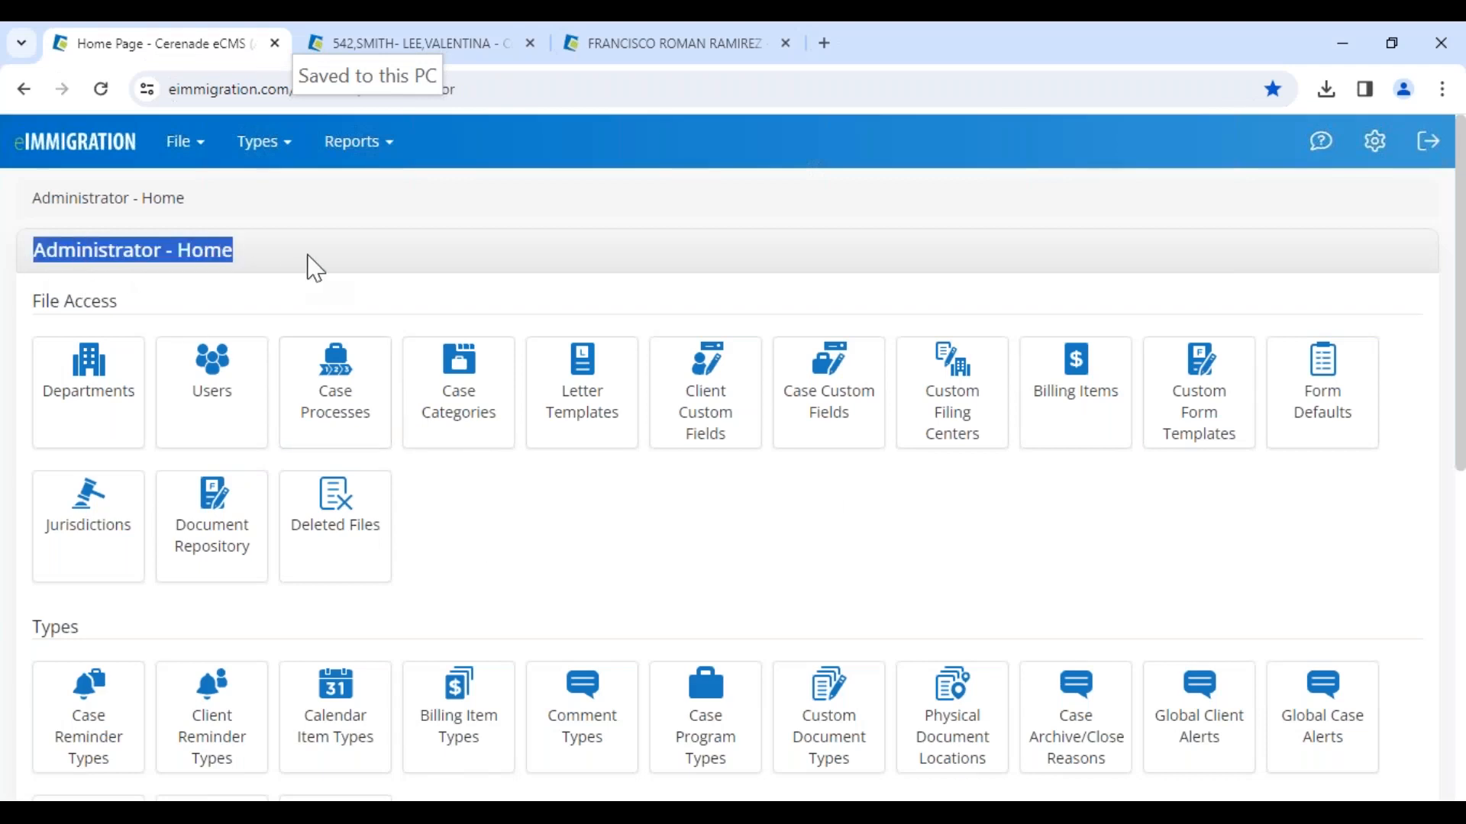
scroll(229, 496, "down", 15)
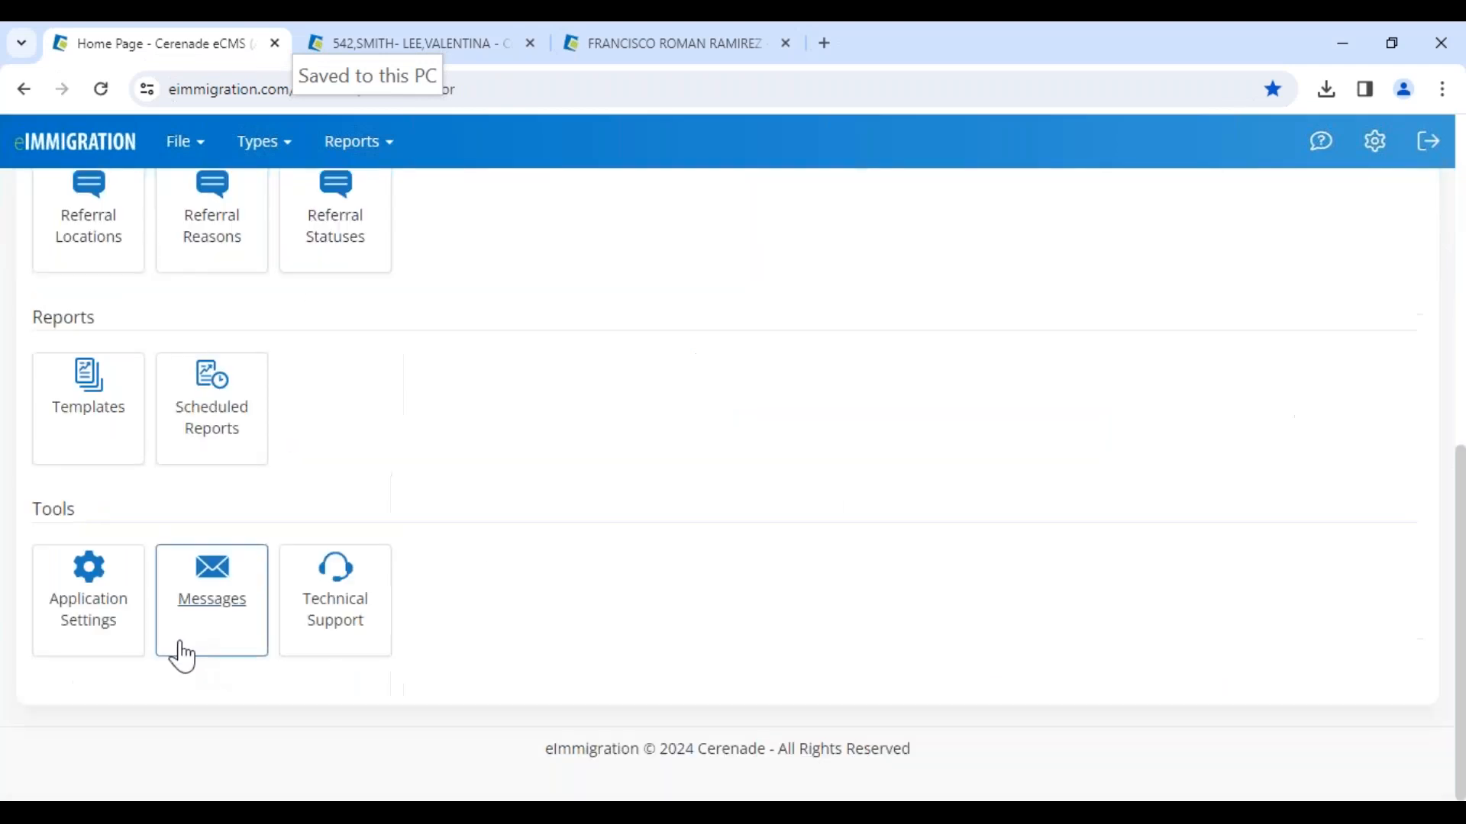
left_click(101, 625)
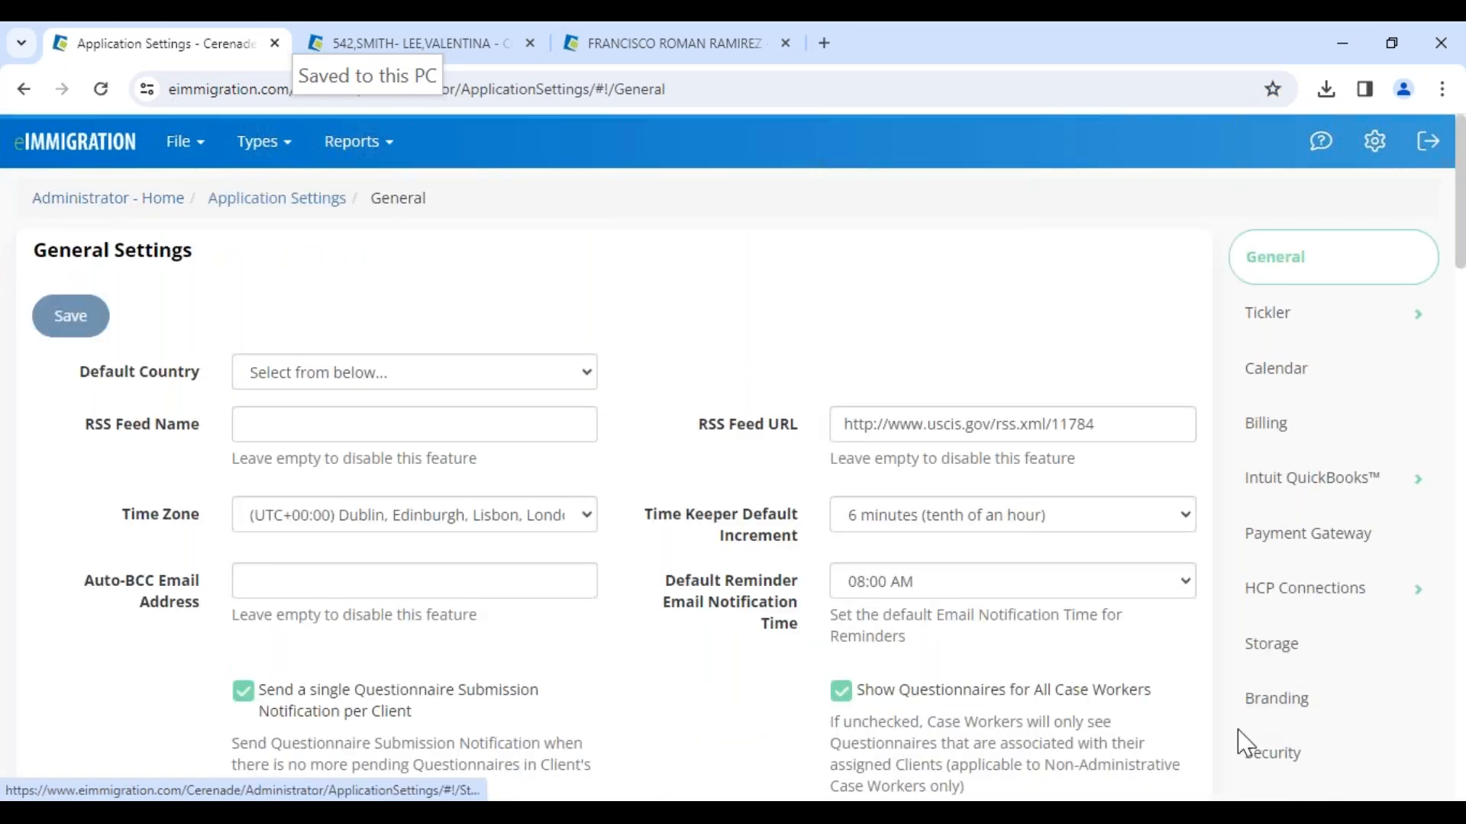
left_click(1291, 723)
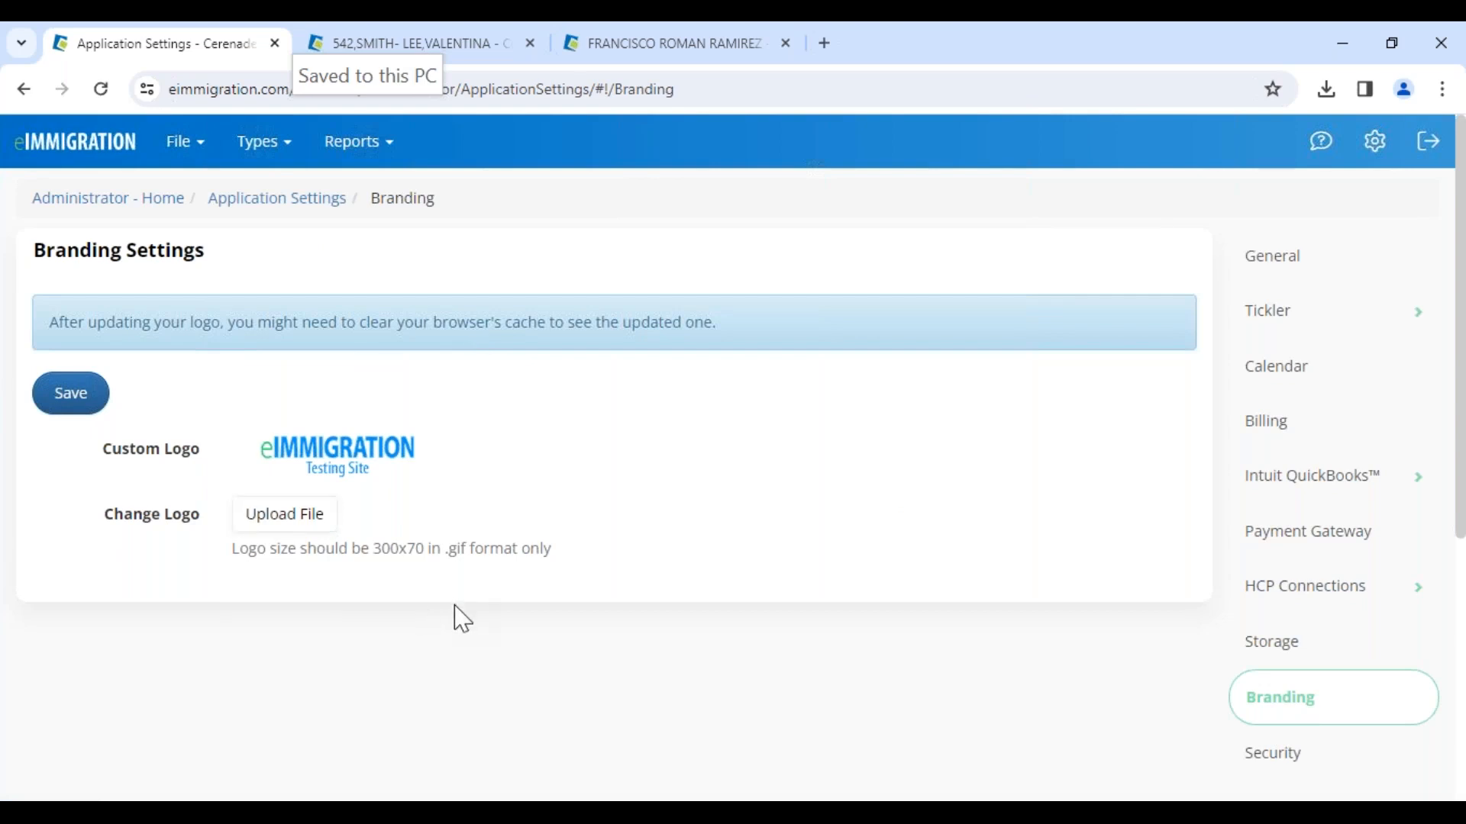
left_click_drag(258, 550, 560, 556)
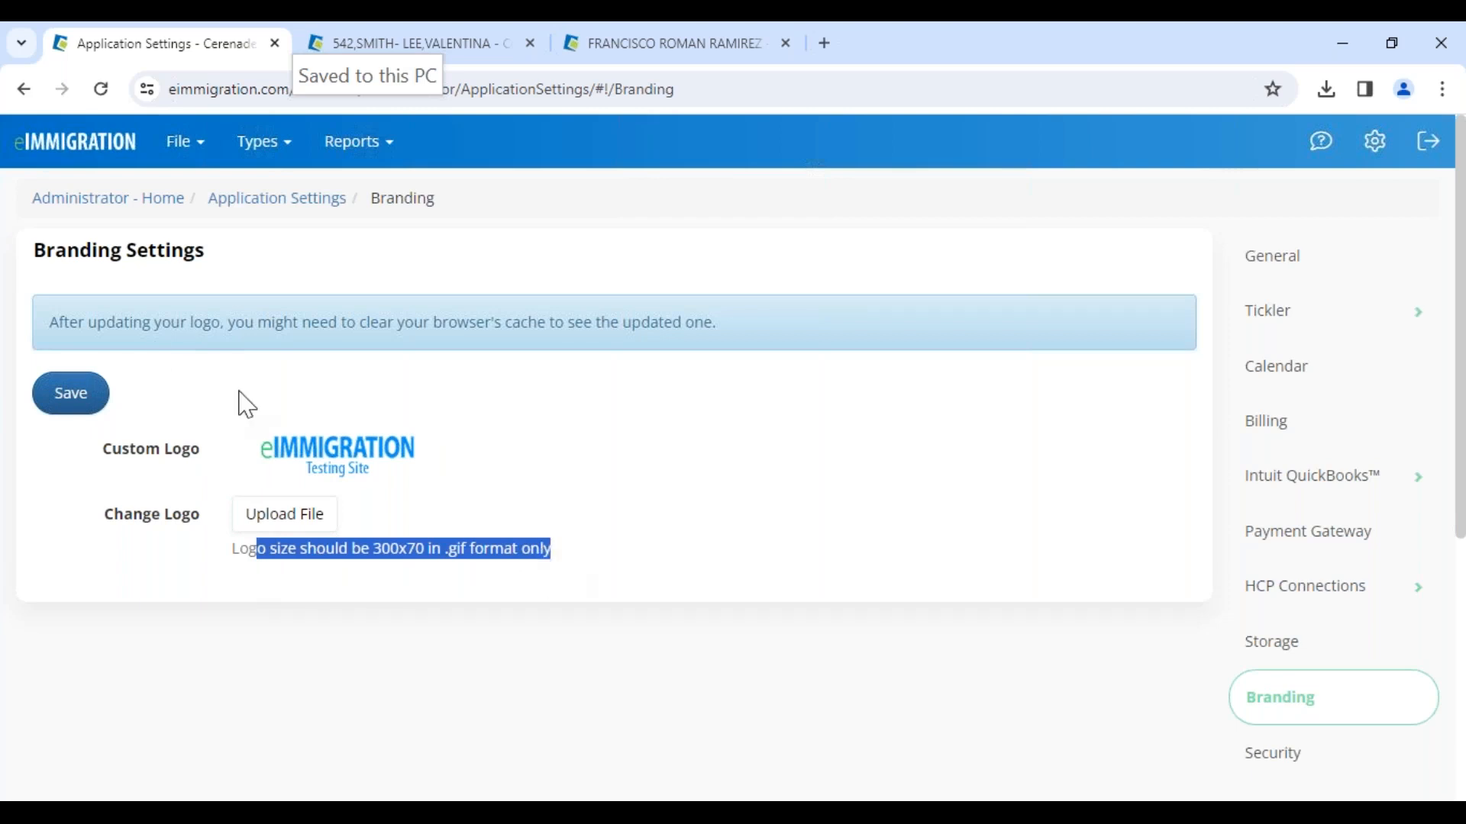
Step: Open the custom intake form 1.Initial Intake Form for editing from Custom Form Templates
left_click(114, 203)
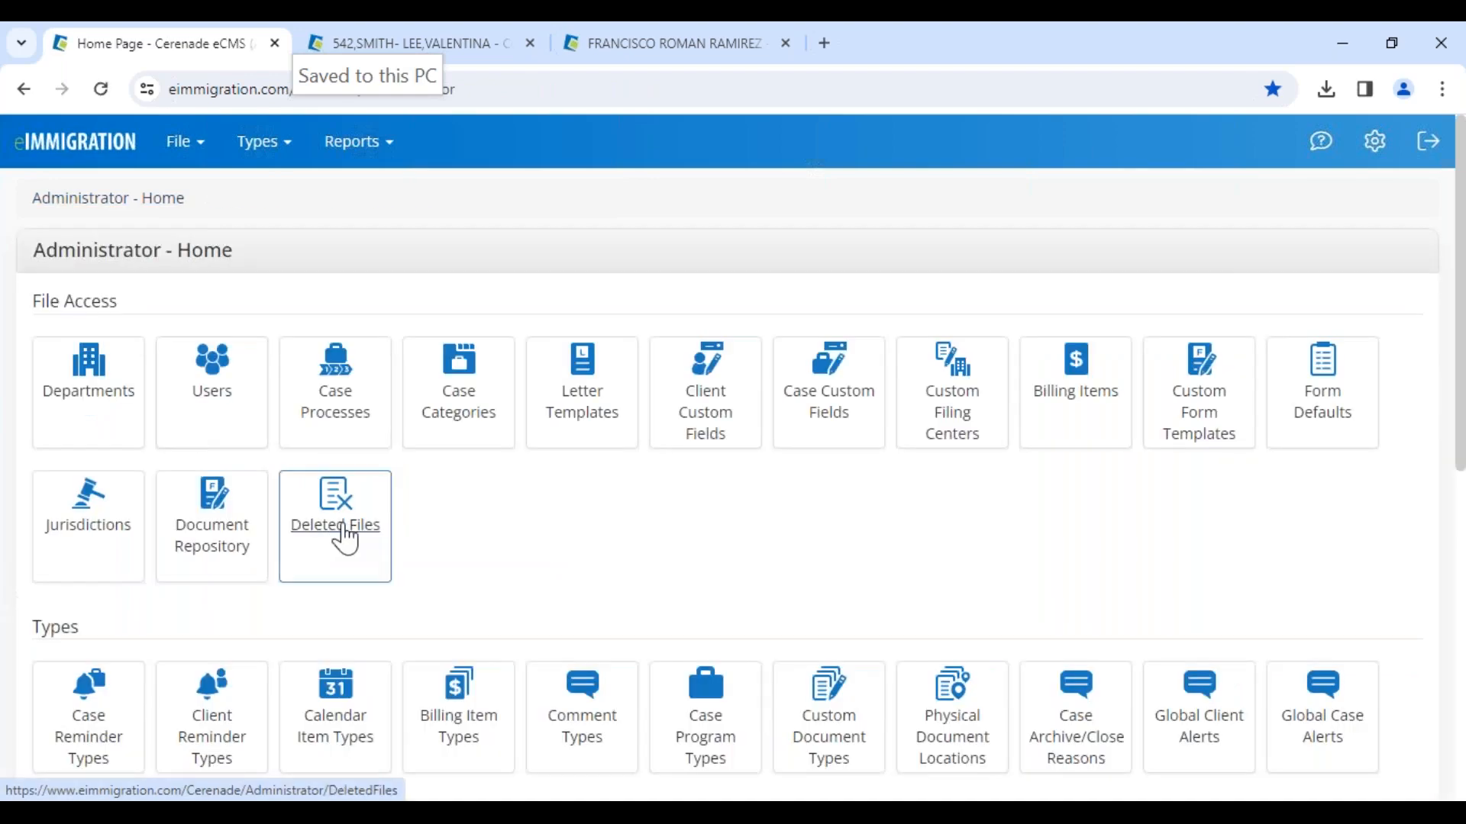
scroll(644, 583, "down", 3)
scroll(1221, 380, "up", 3)
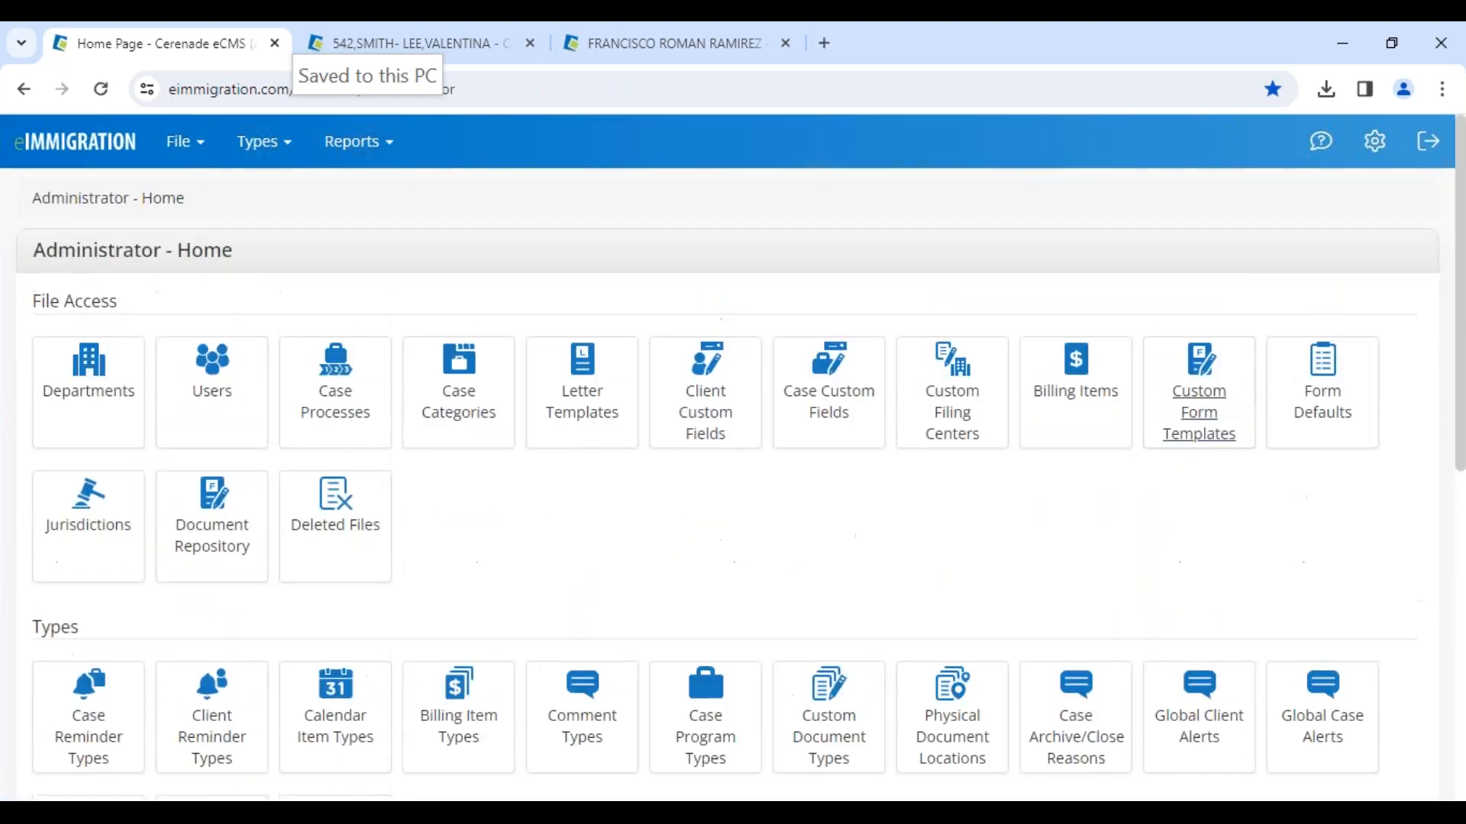
left_click(1196, 432)
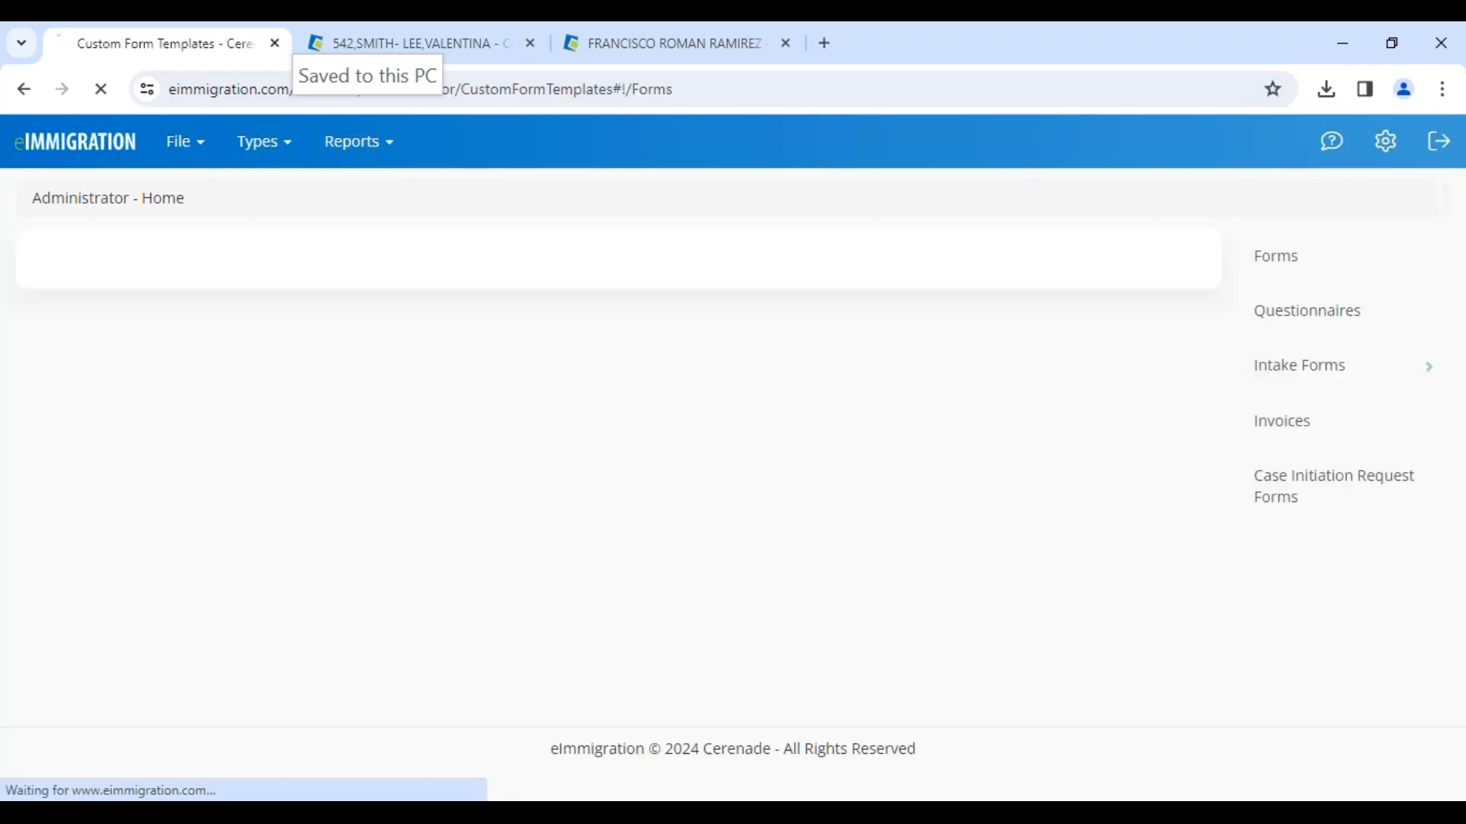
left_click(1311, 393)
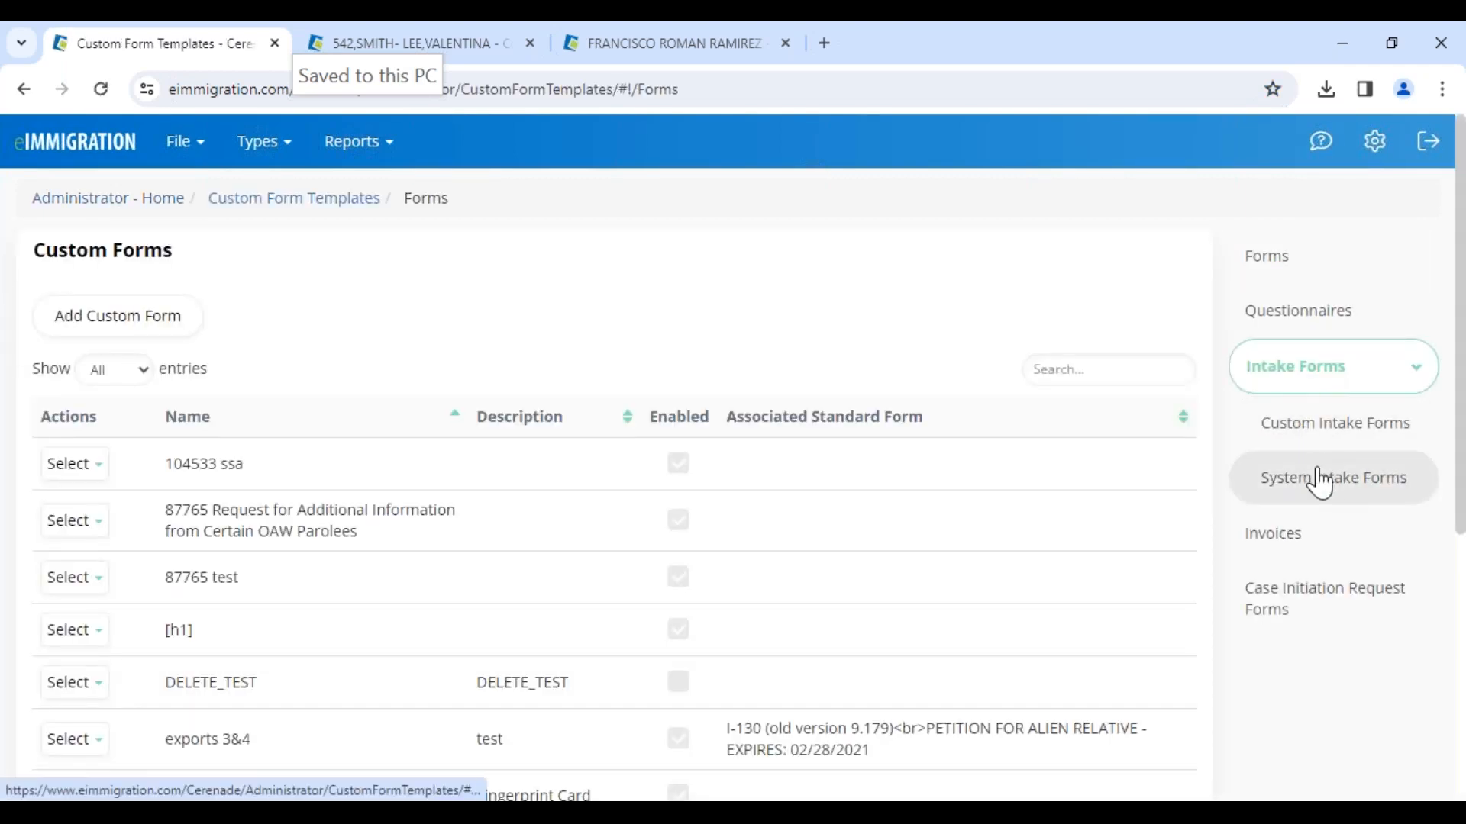
left_click(1318, 438)
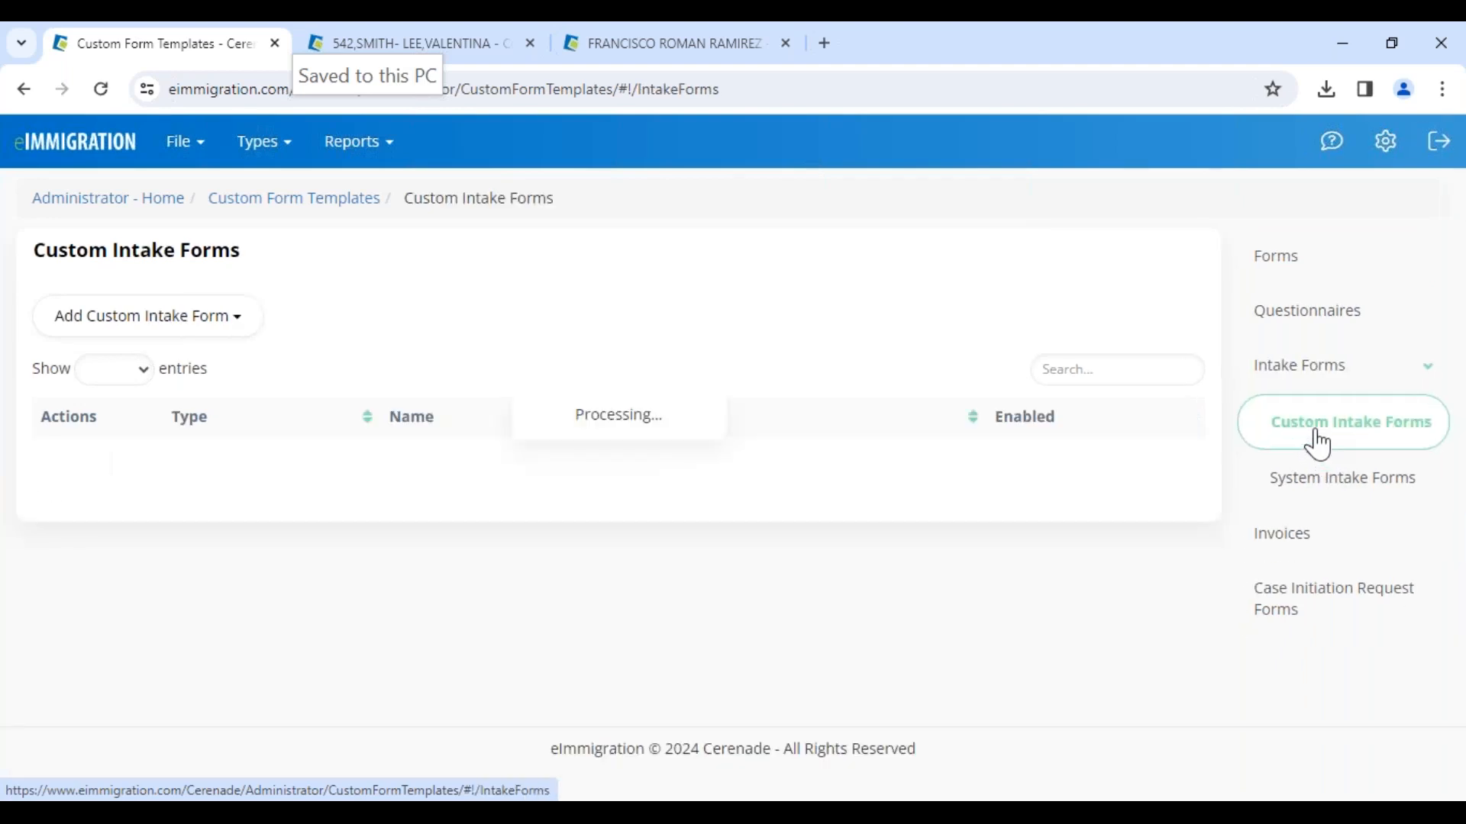
left_click(87, 521)
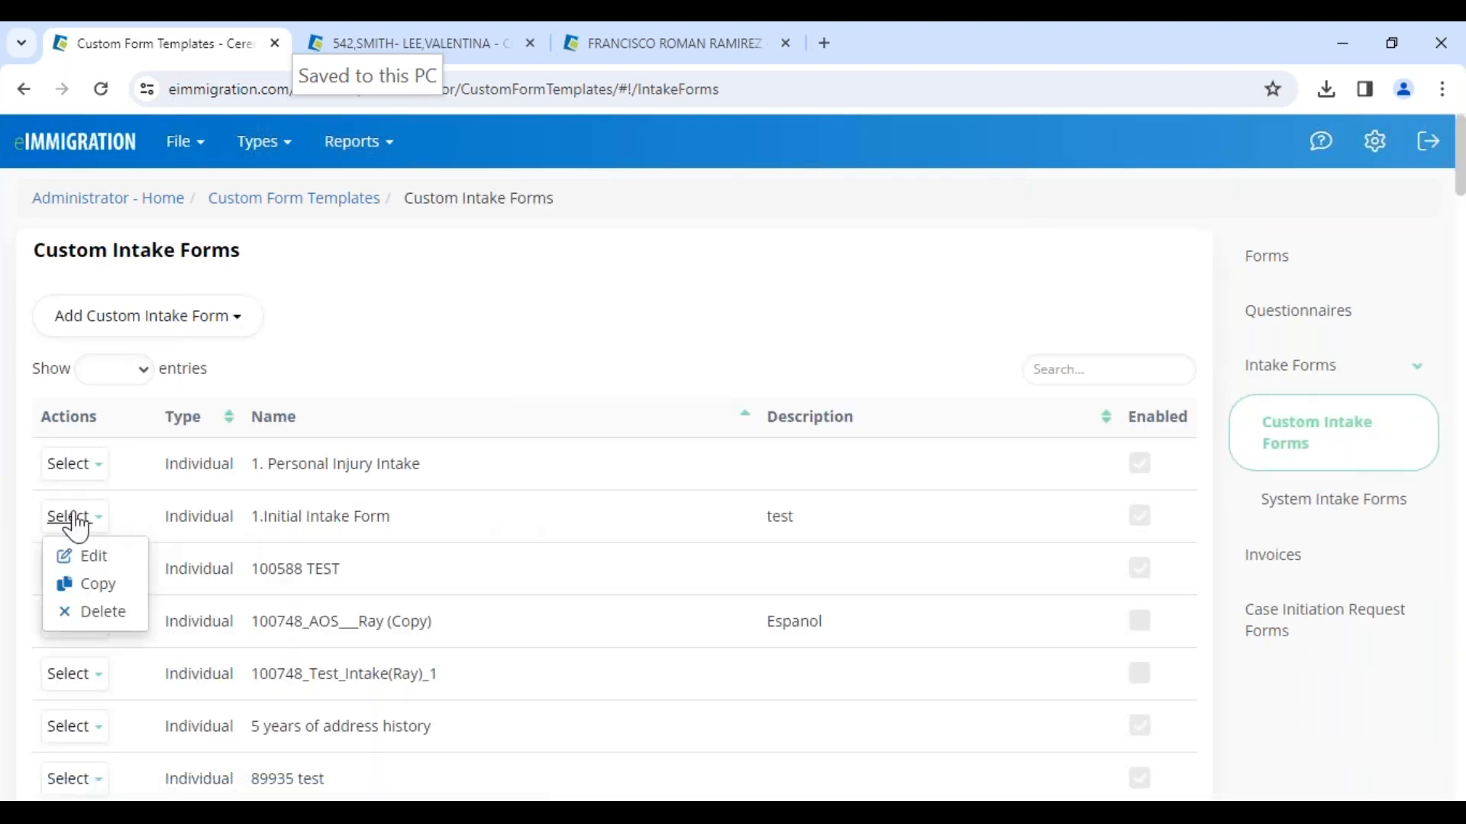
left_click(96, 561)
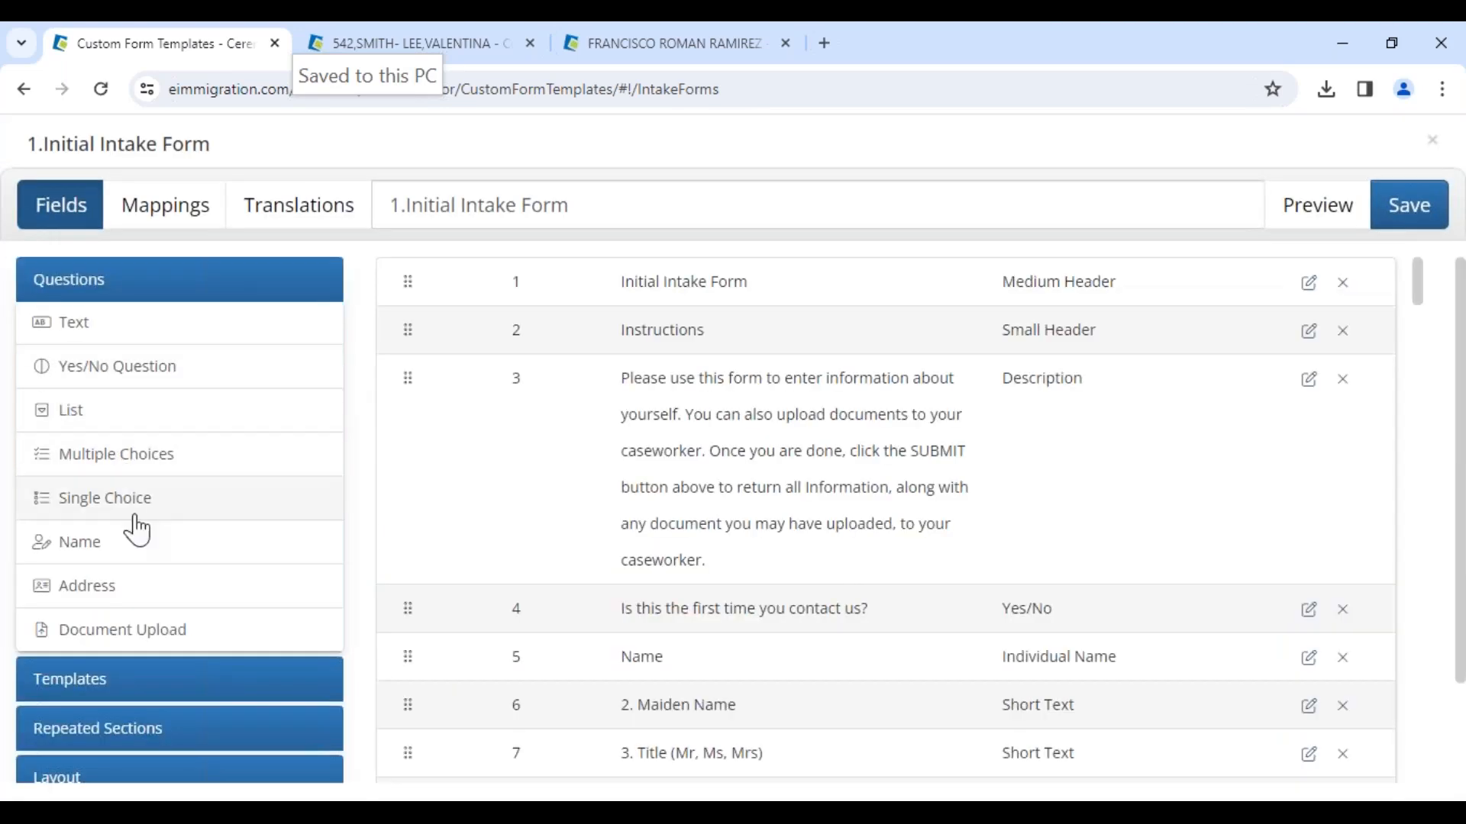
Step: Check the Add Logo option of the intake form, then preview the form and close the preview
scroll(126, 485, "down", 2)
left_click(288, 705)
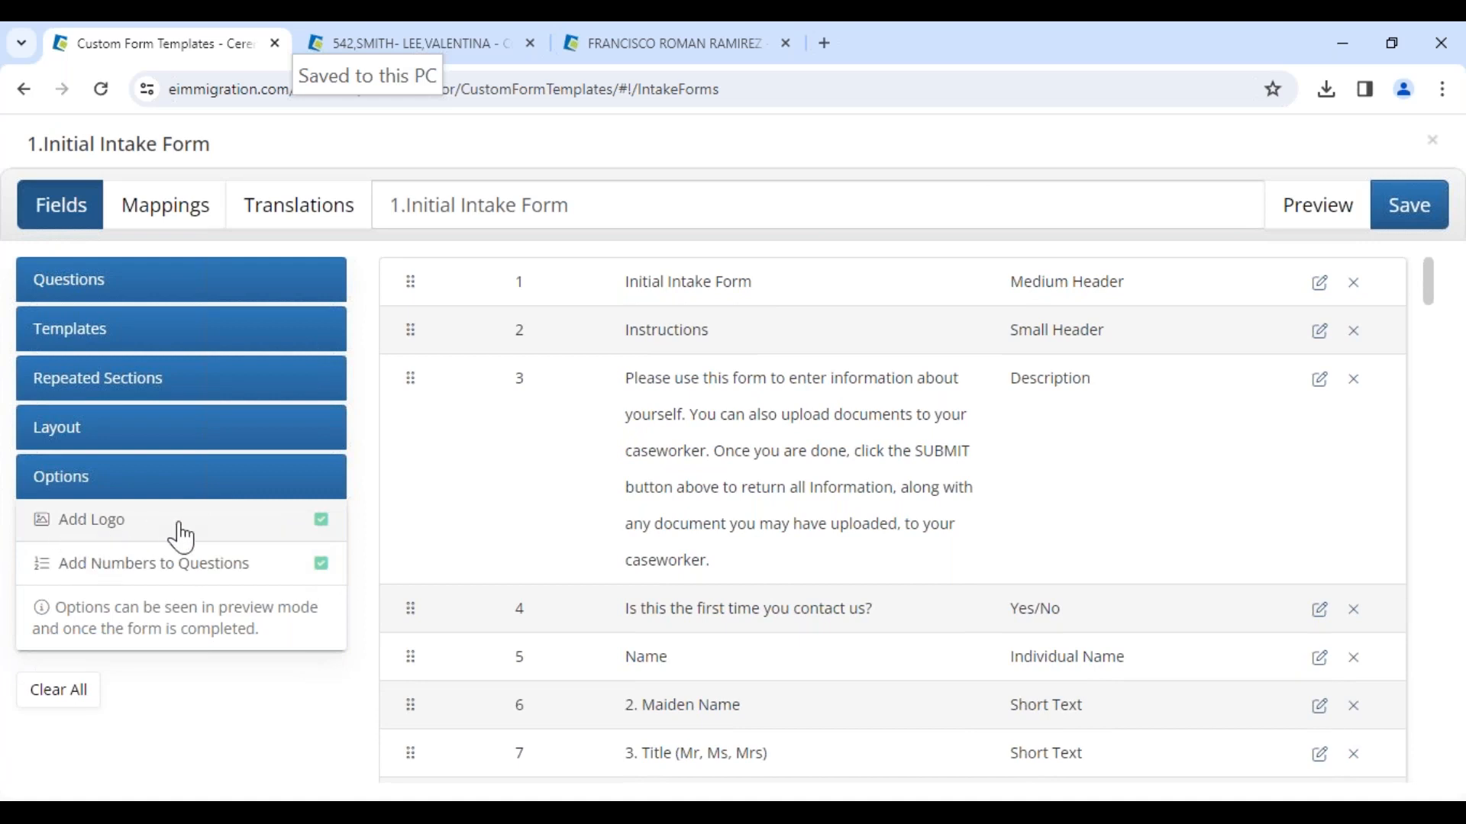
left_click(321, 521)
left_click(1319, 208)
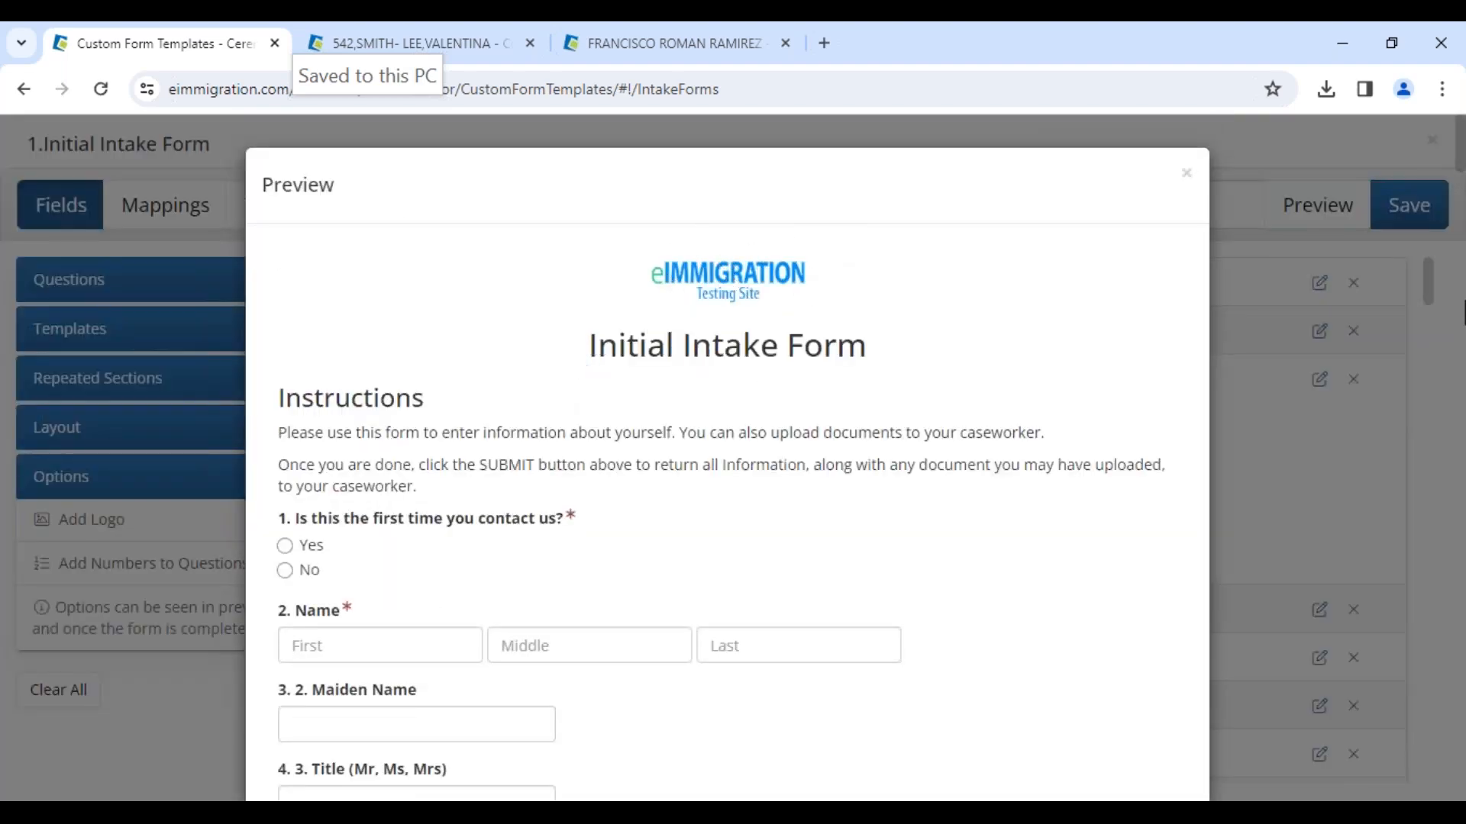
left_click(1185, 176)
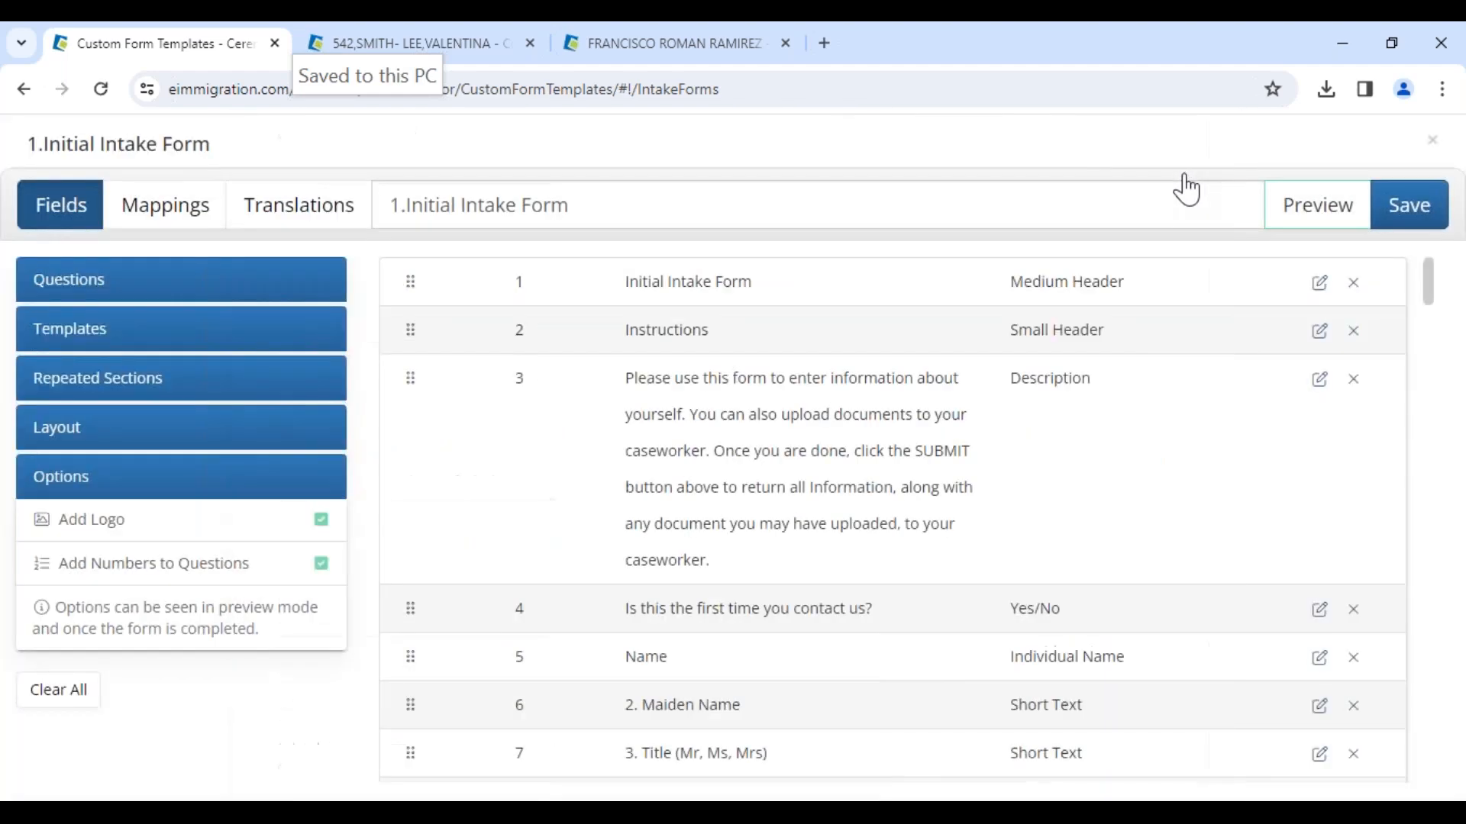
Step: Close the form editor and browse the System Intake Forms list, opening the actions for Biographic Information
left_click(1429, 144)
left_click(1013, 238)
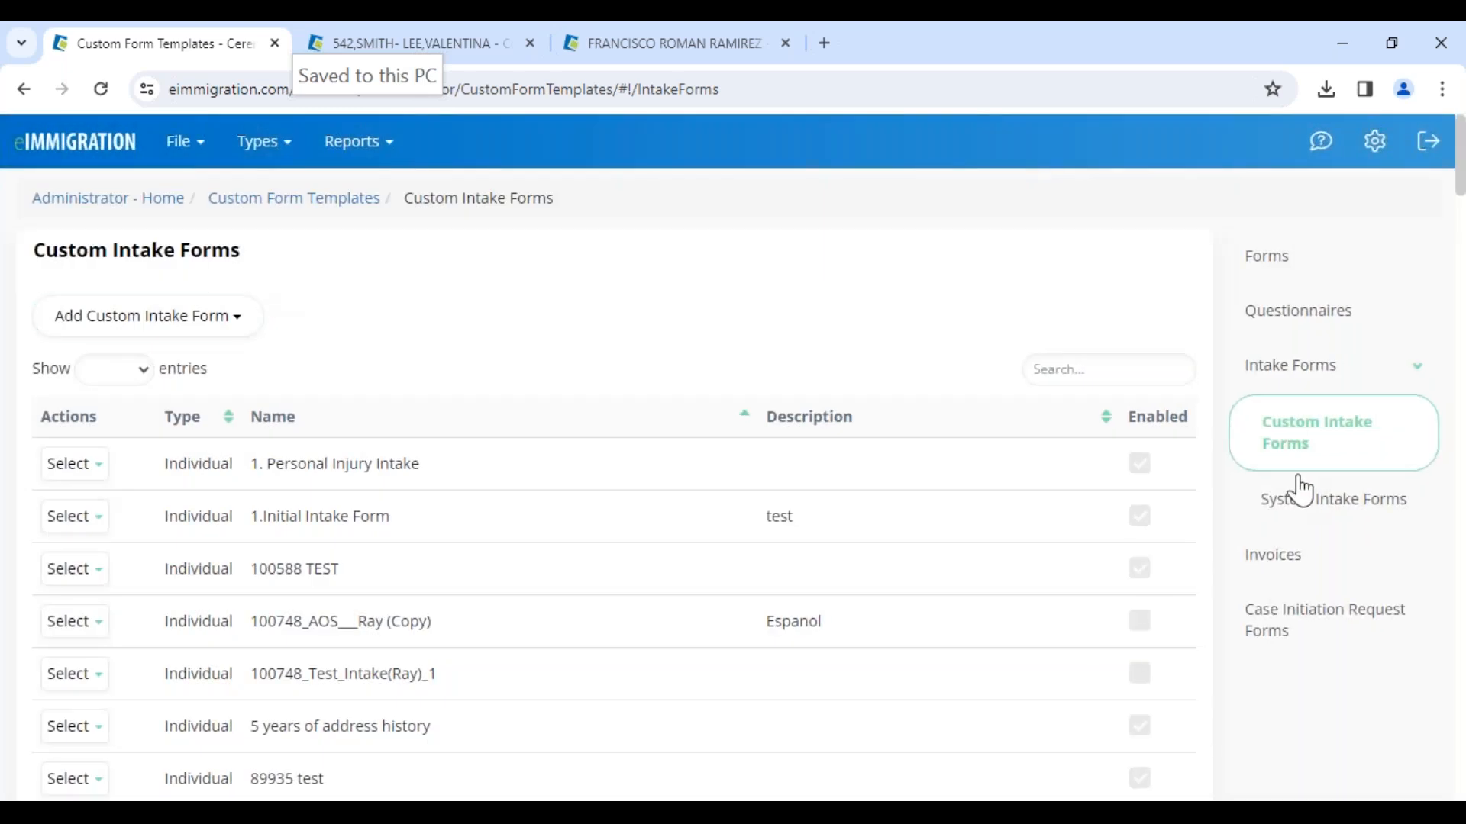
left_click(1298, 507)
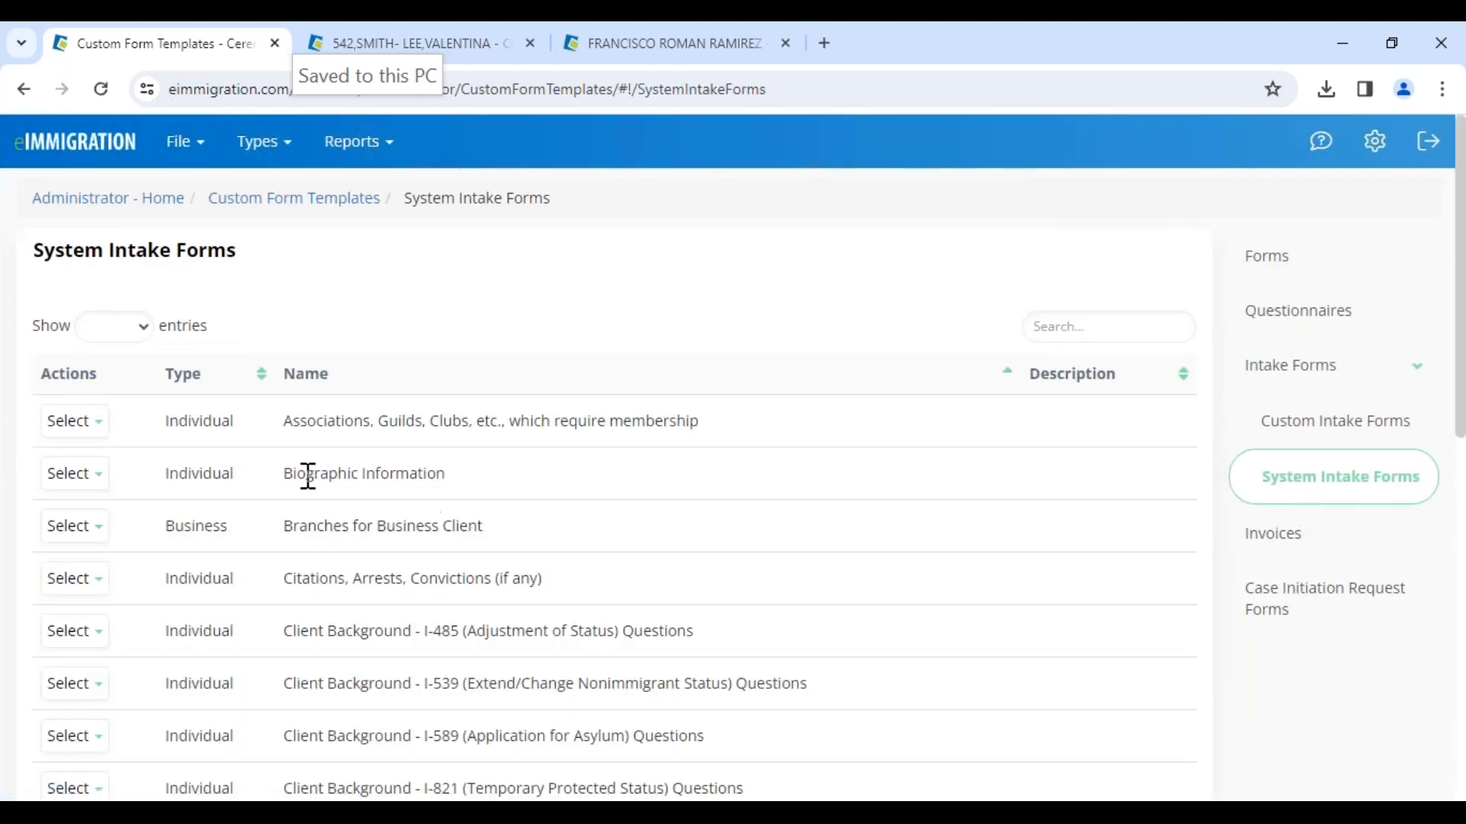
left_click_drag(294, 475, 445, 476)
left_click(70, 492)
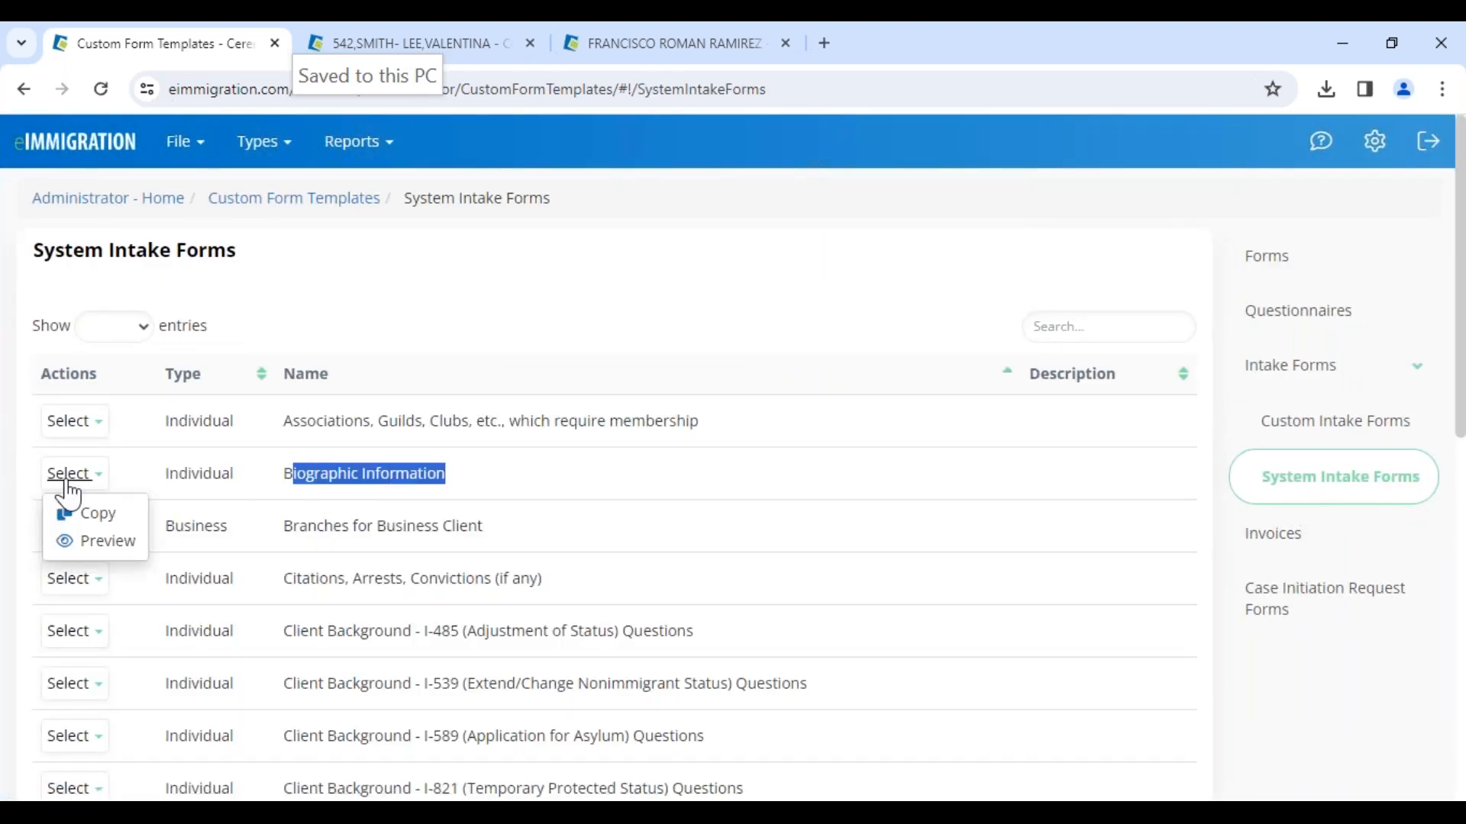
left_click(90, 524)
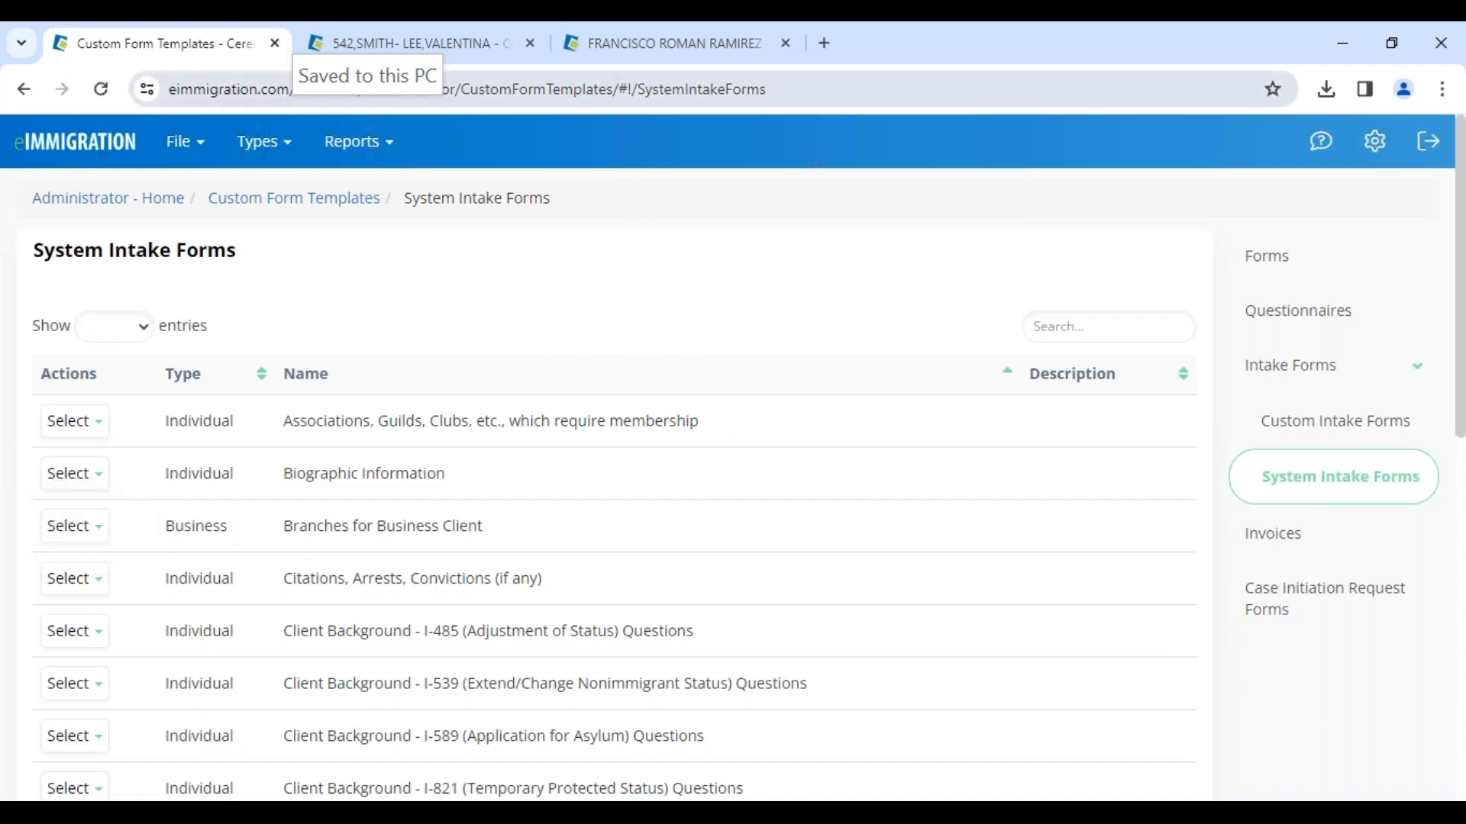
Step: Switch to the client's tab, open the SMS notification for the sent questionnaire, and exclude the case worker name
left_click(468, 48)
left_click(687, 43)
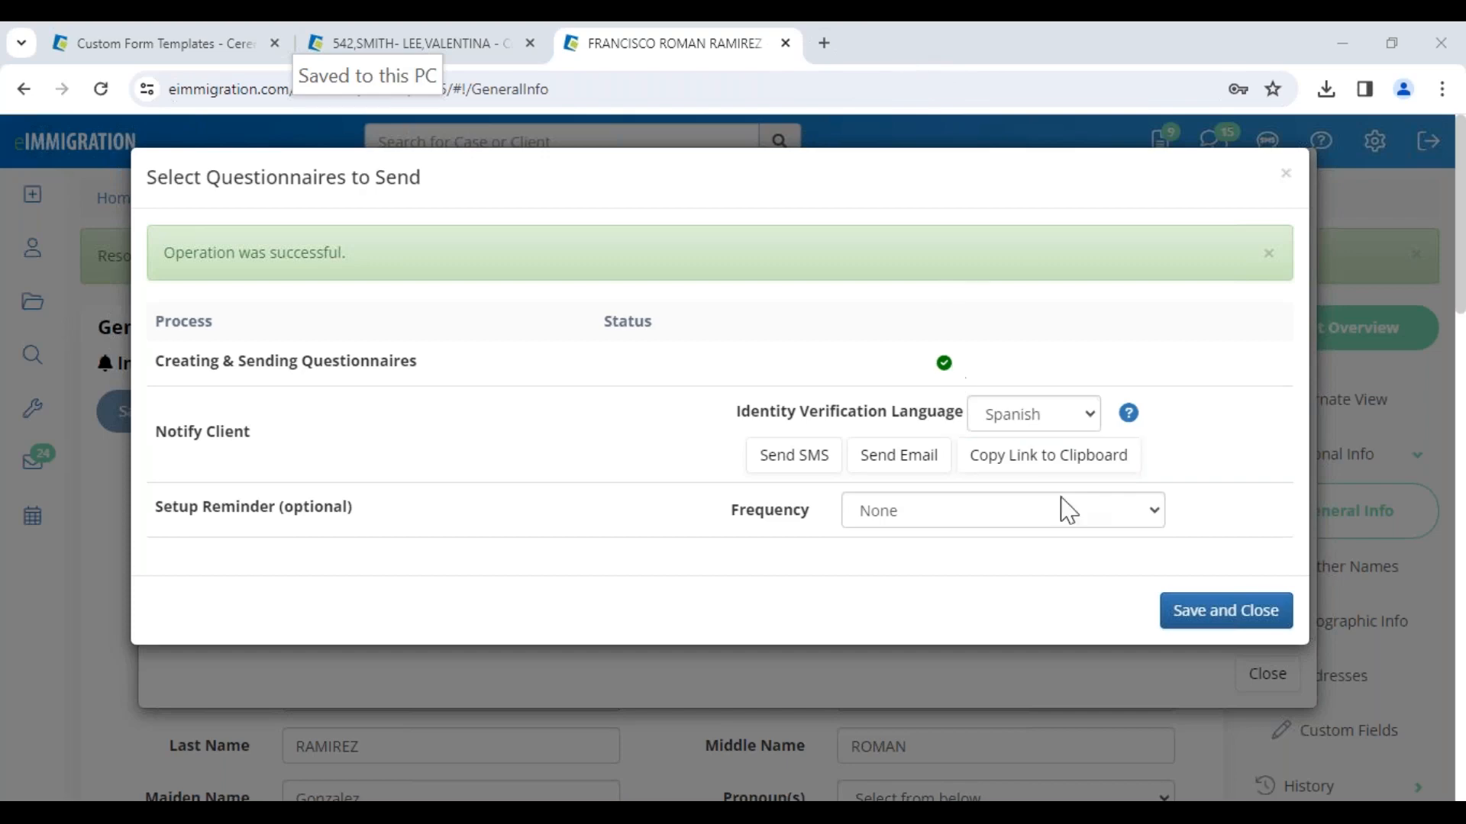
left_click(792, 458)
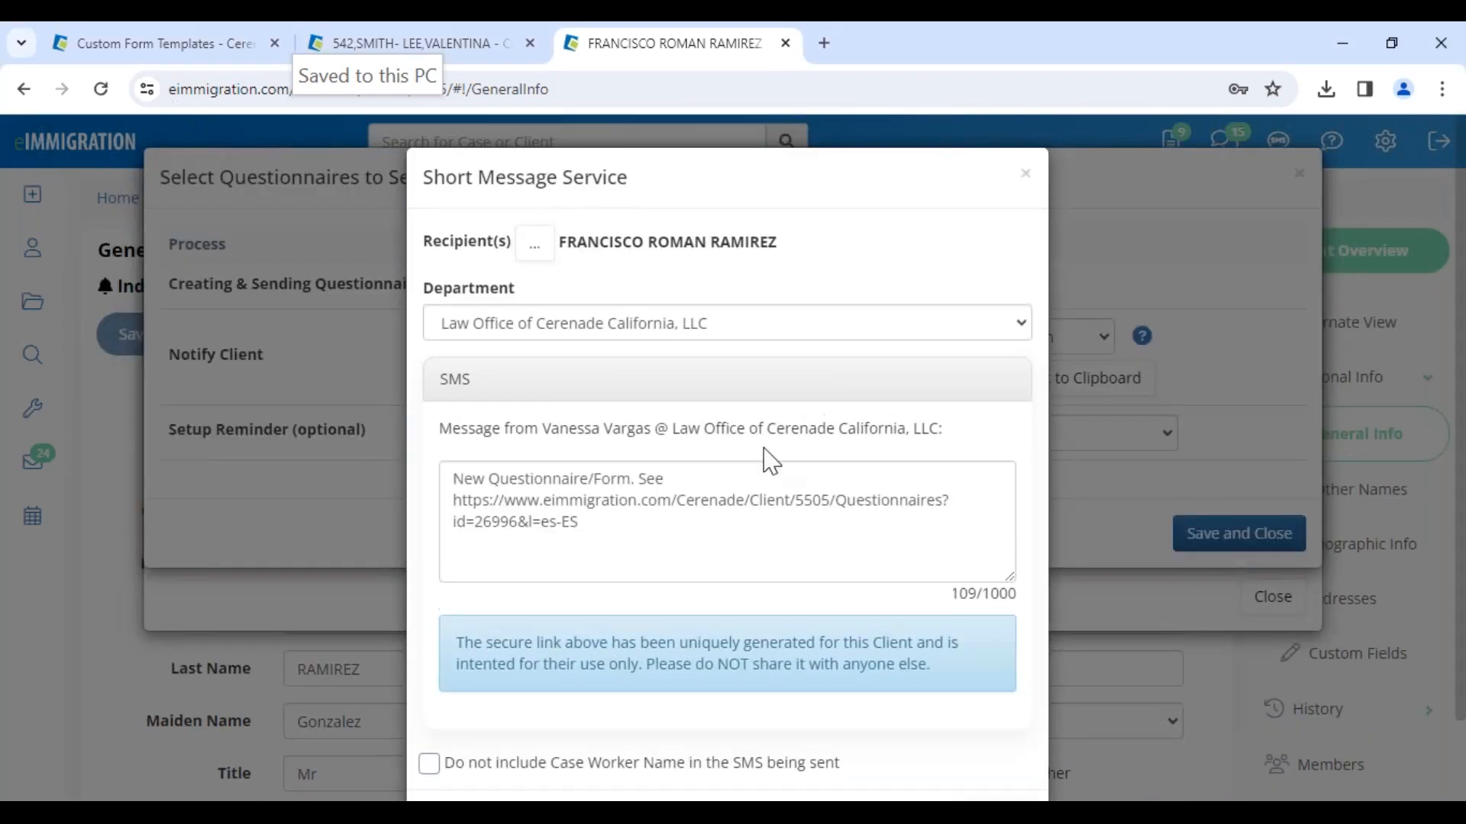
left_click_drag(449, 428, 720, 448)
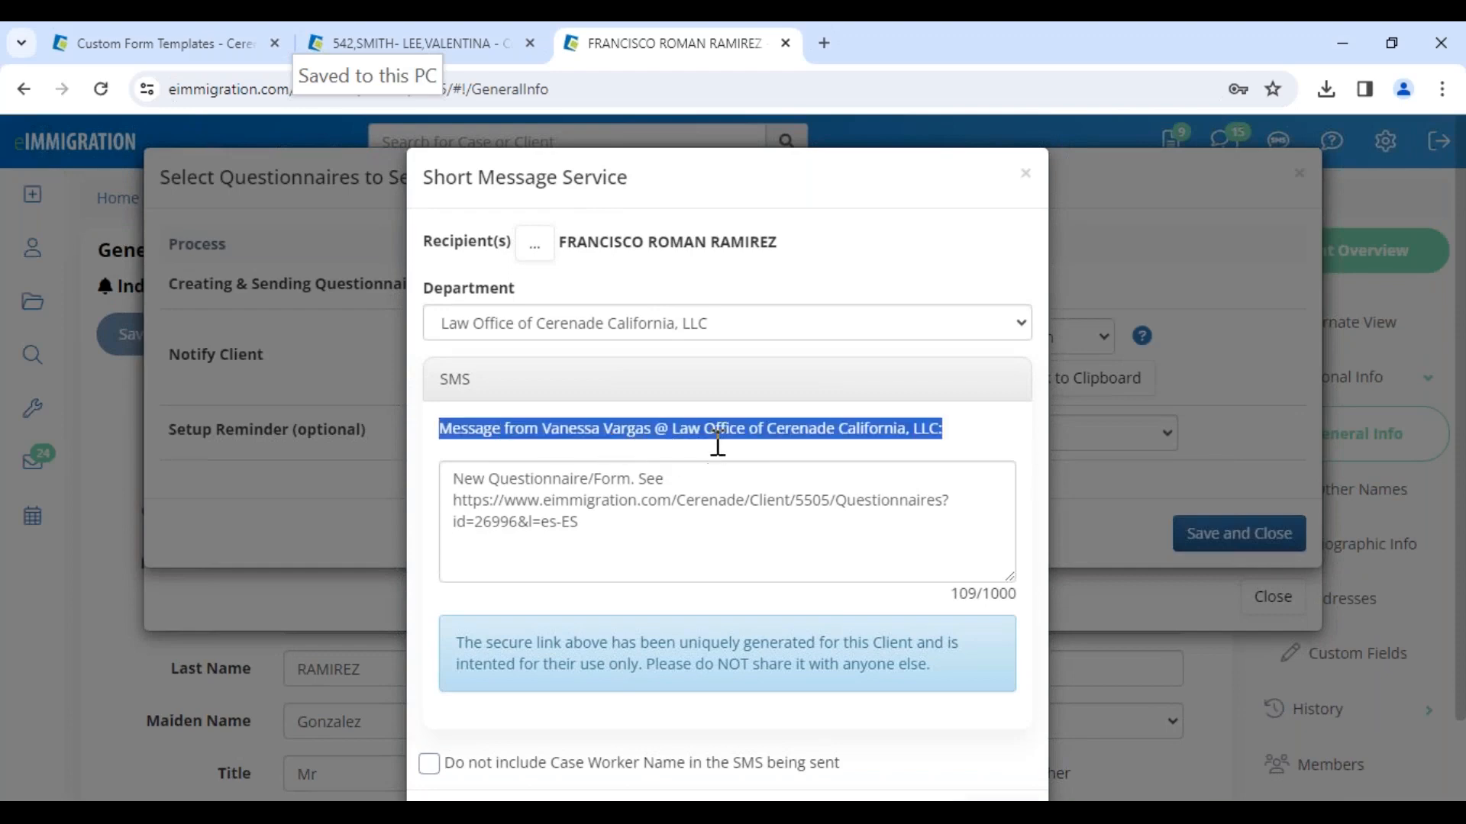
left_click(429, 765)
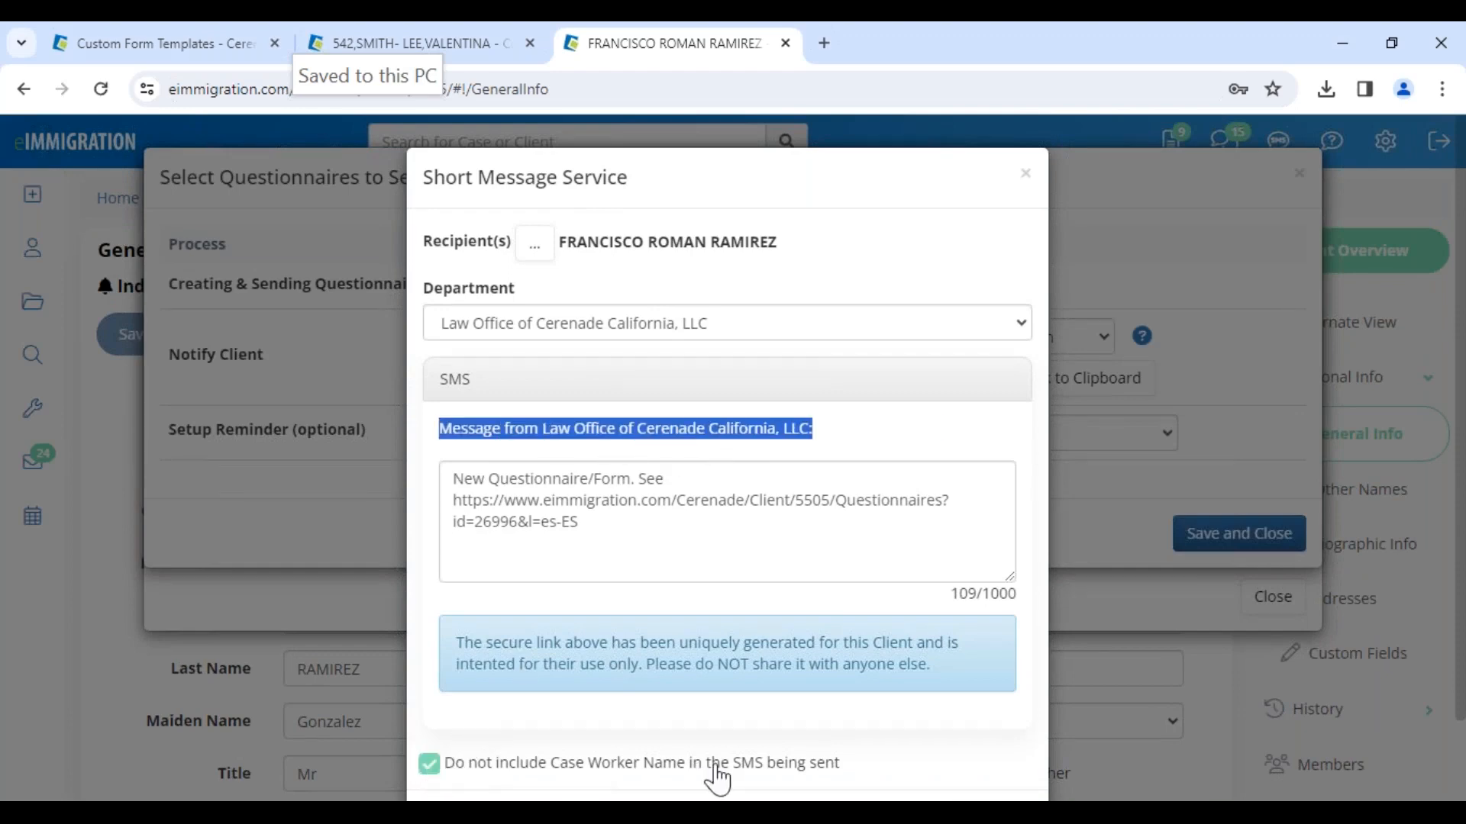
Step: Replace the message's opening line with "Favor de completar este cuestionario a la brevedad:"
left_click(568, 426)
left_click_drag(544, 429, 814, 429)
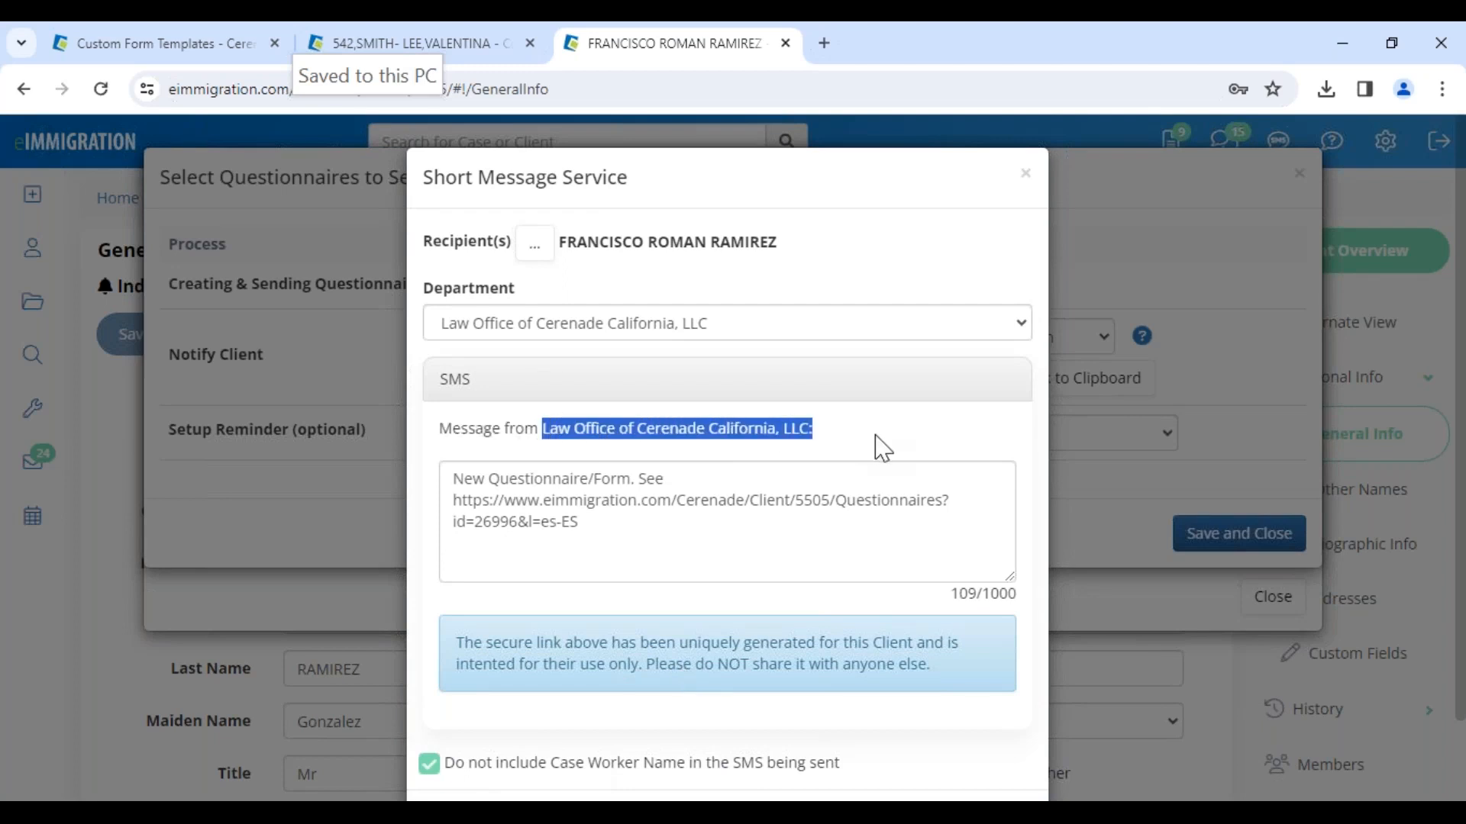
left_click_drag(671, 480, 435, 481)
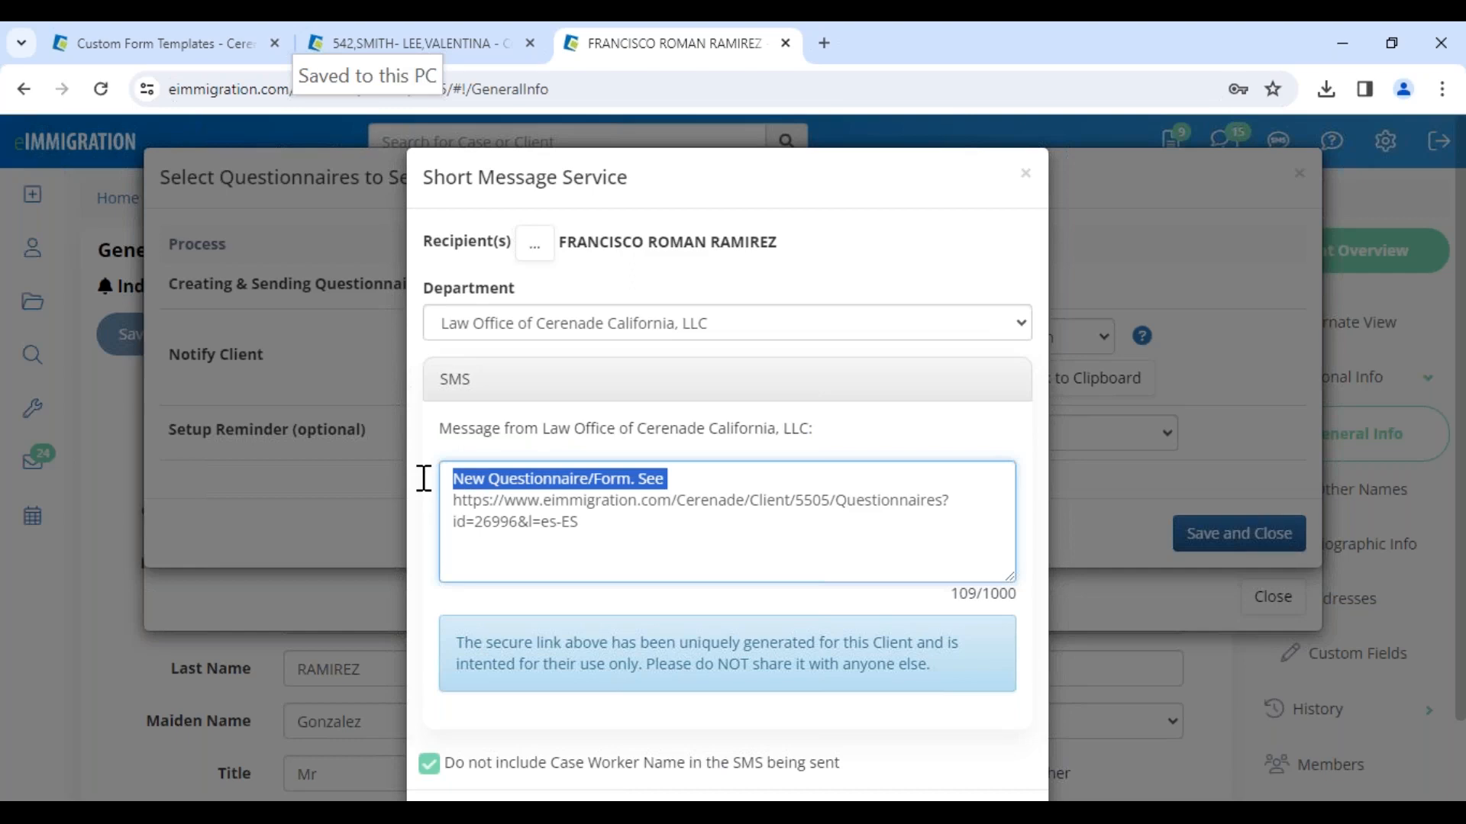
type("Favor de complet")
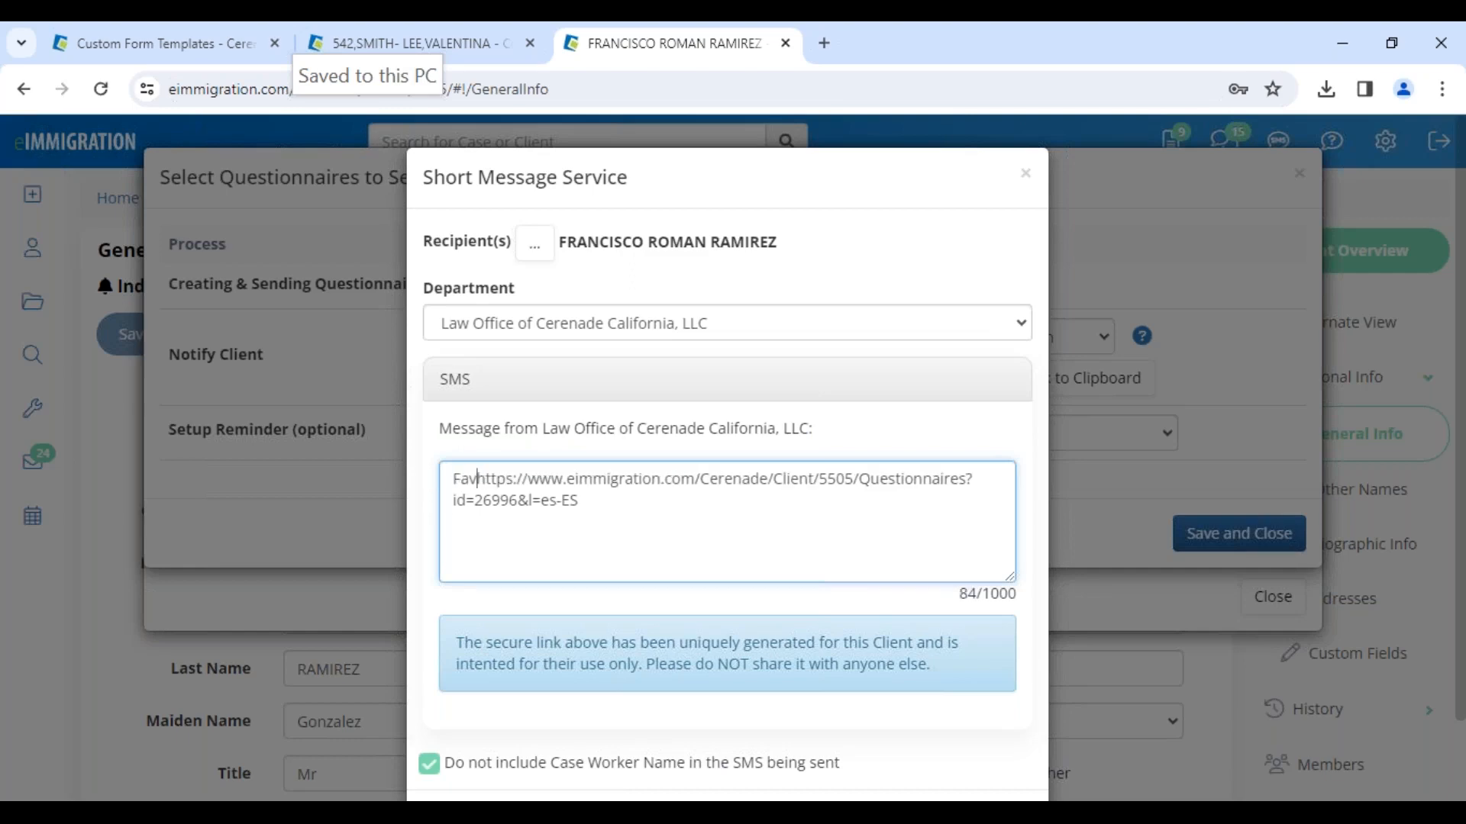
type("ar este cues")
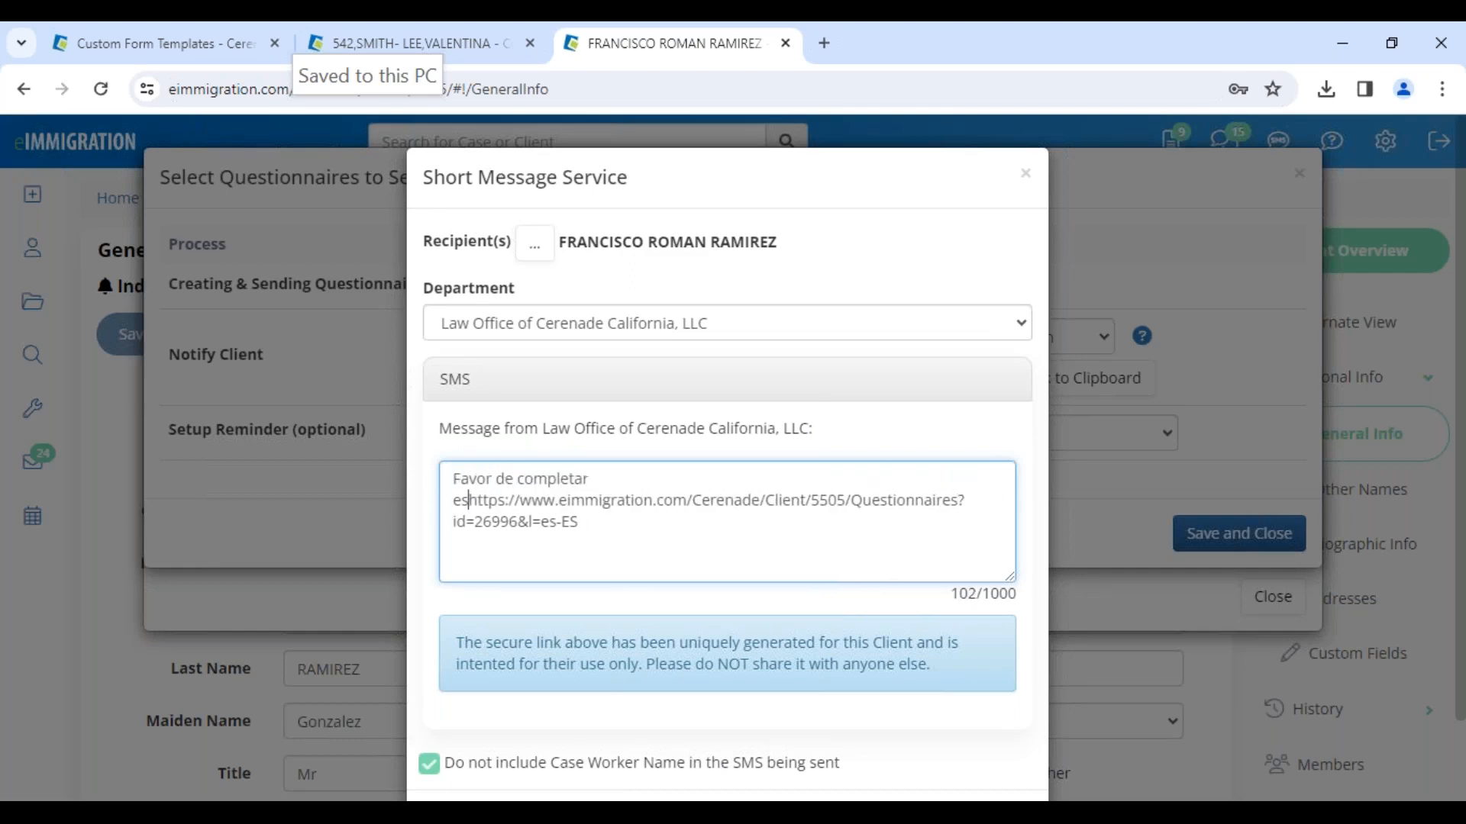
type("tonario a la ")
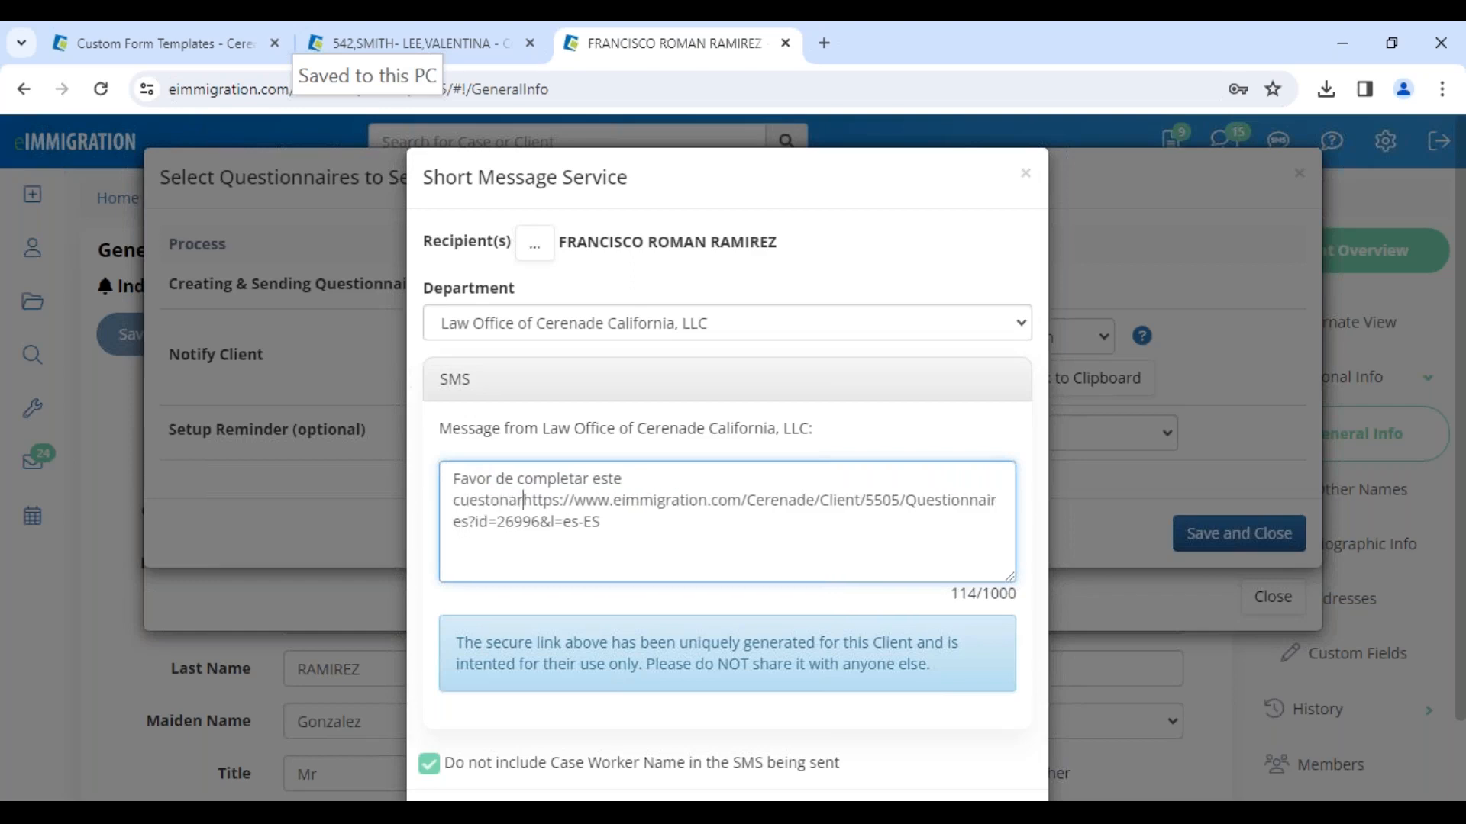
type("brevedad:")
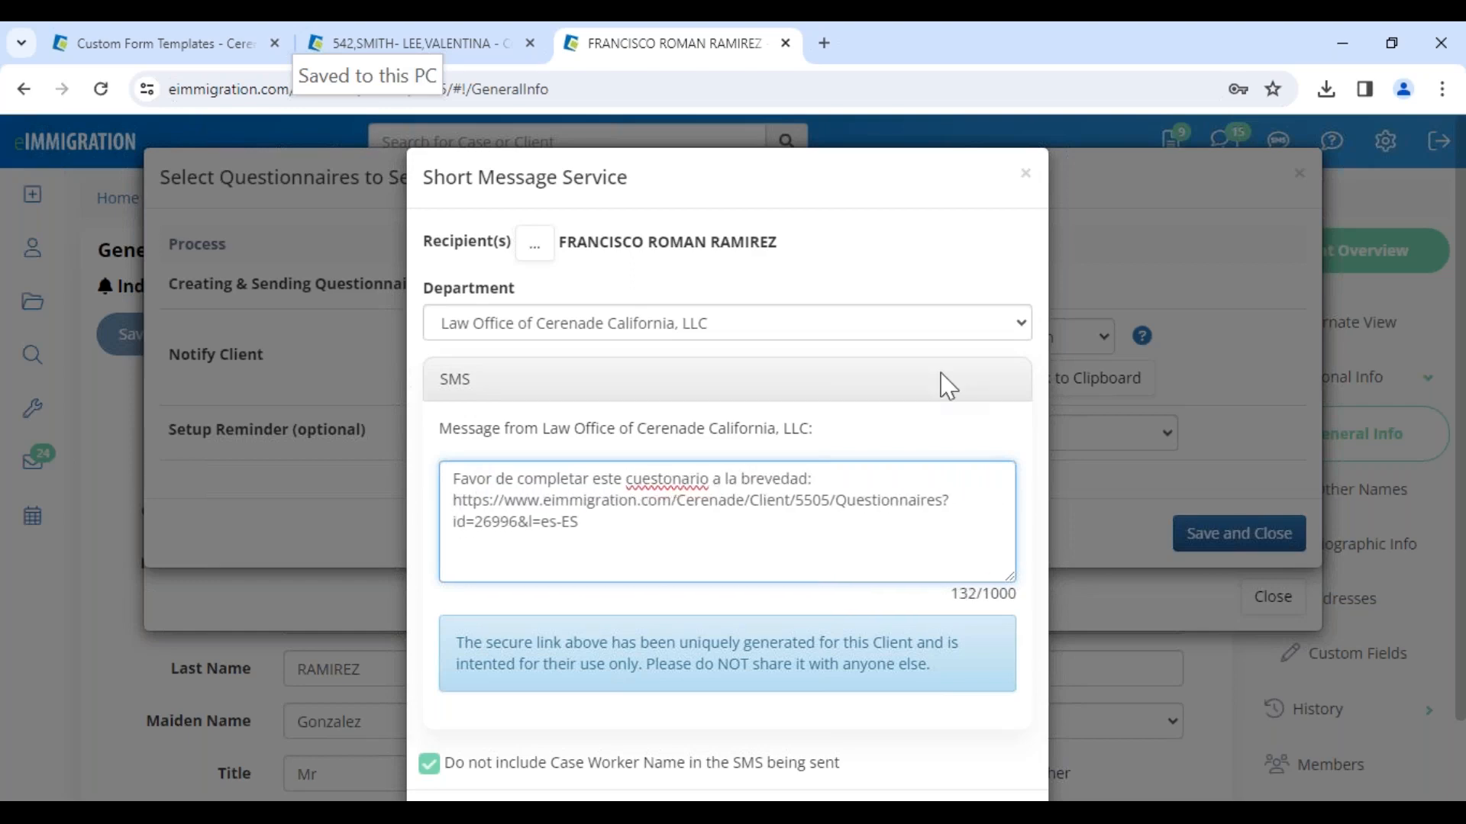
left_click(667, 483)
type("i")
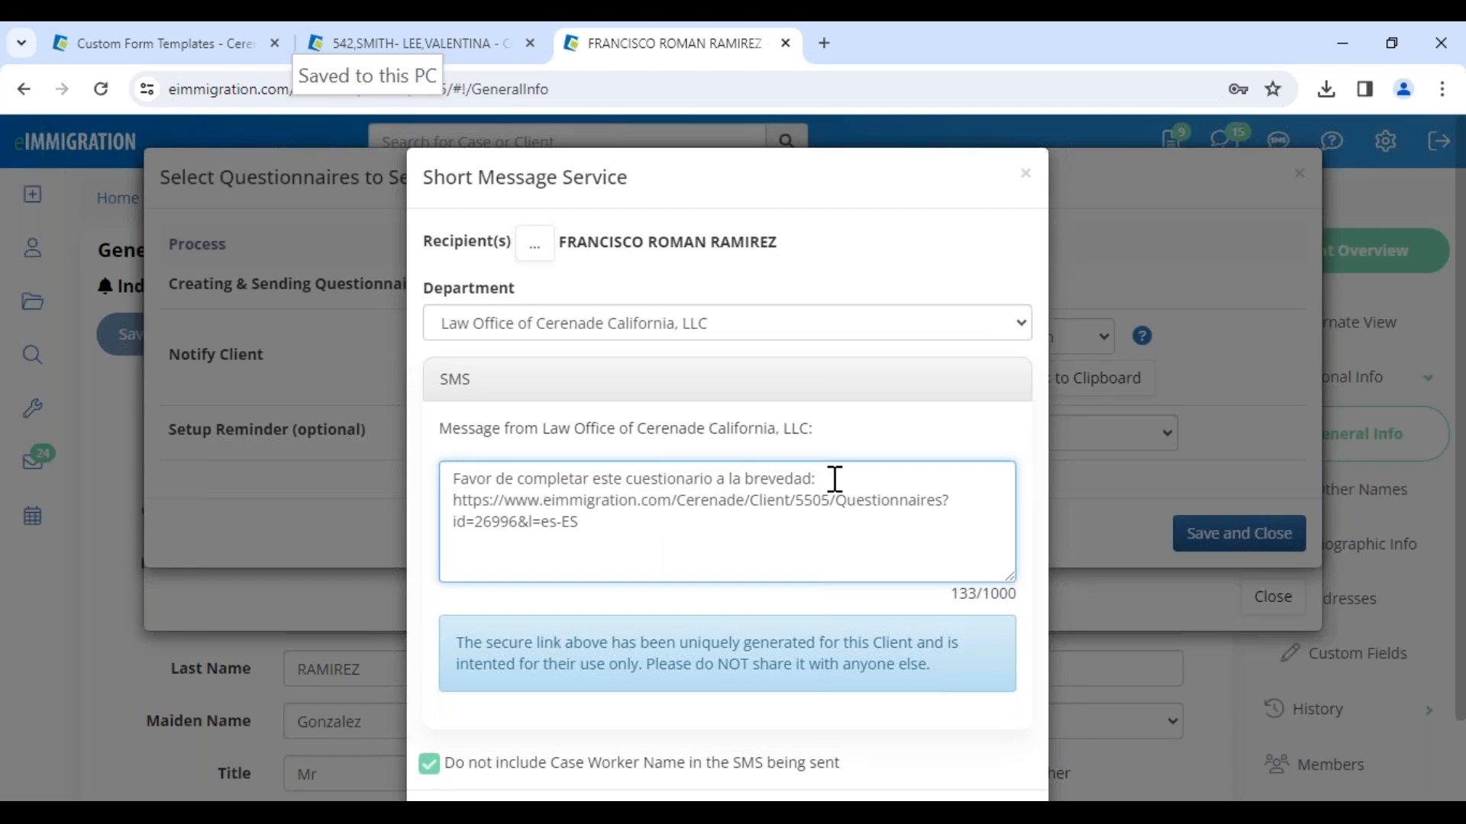
Step: Send the Spanish questionnaire SMS to the client
left_click_drag(579, 522, 446, 520)
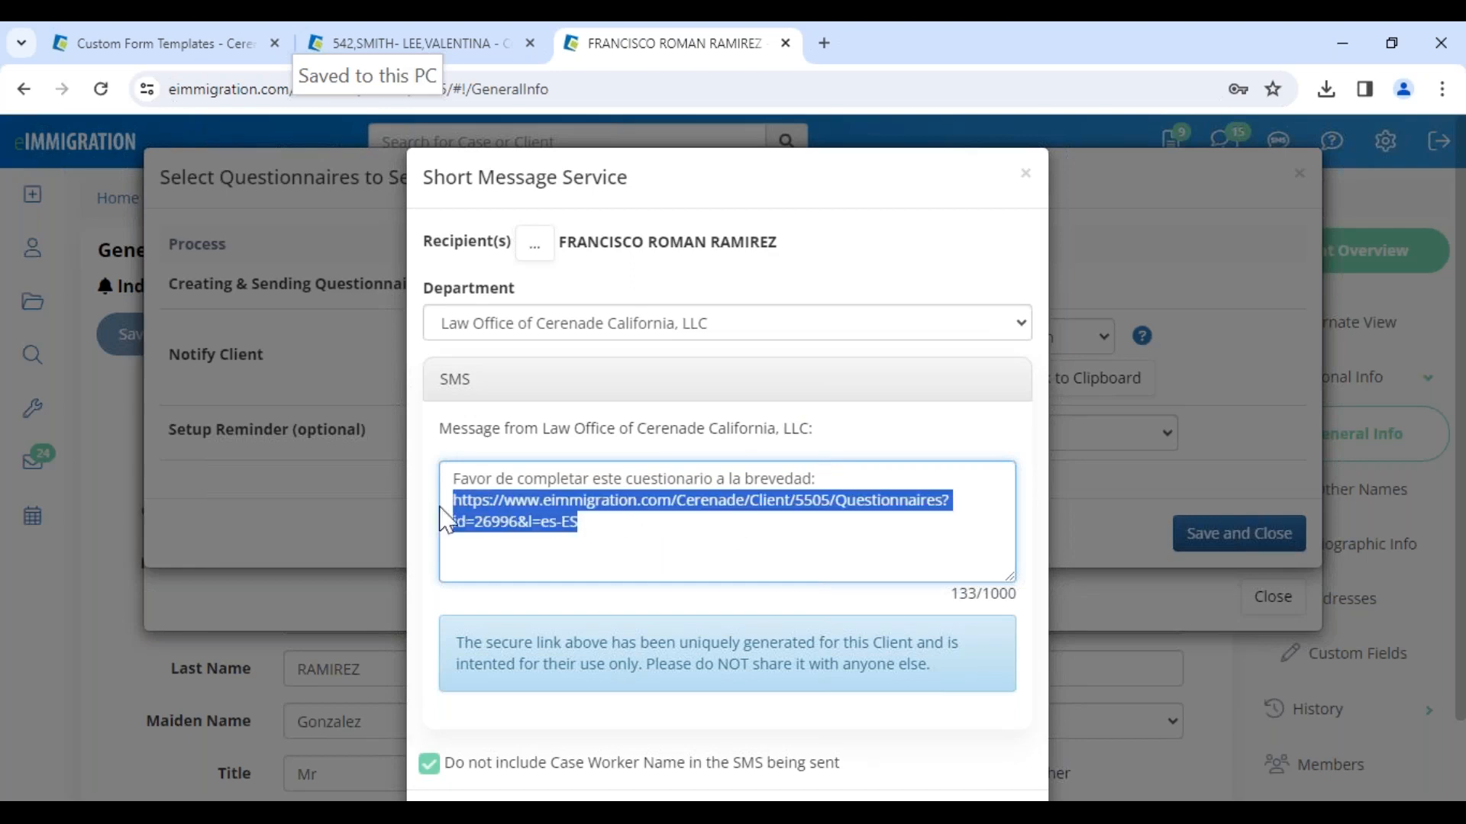
left_click(921, 576)
left_click(974, 611)
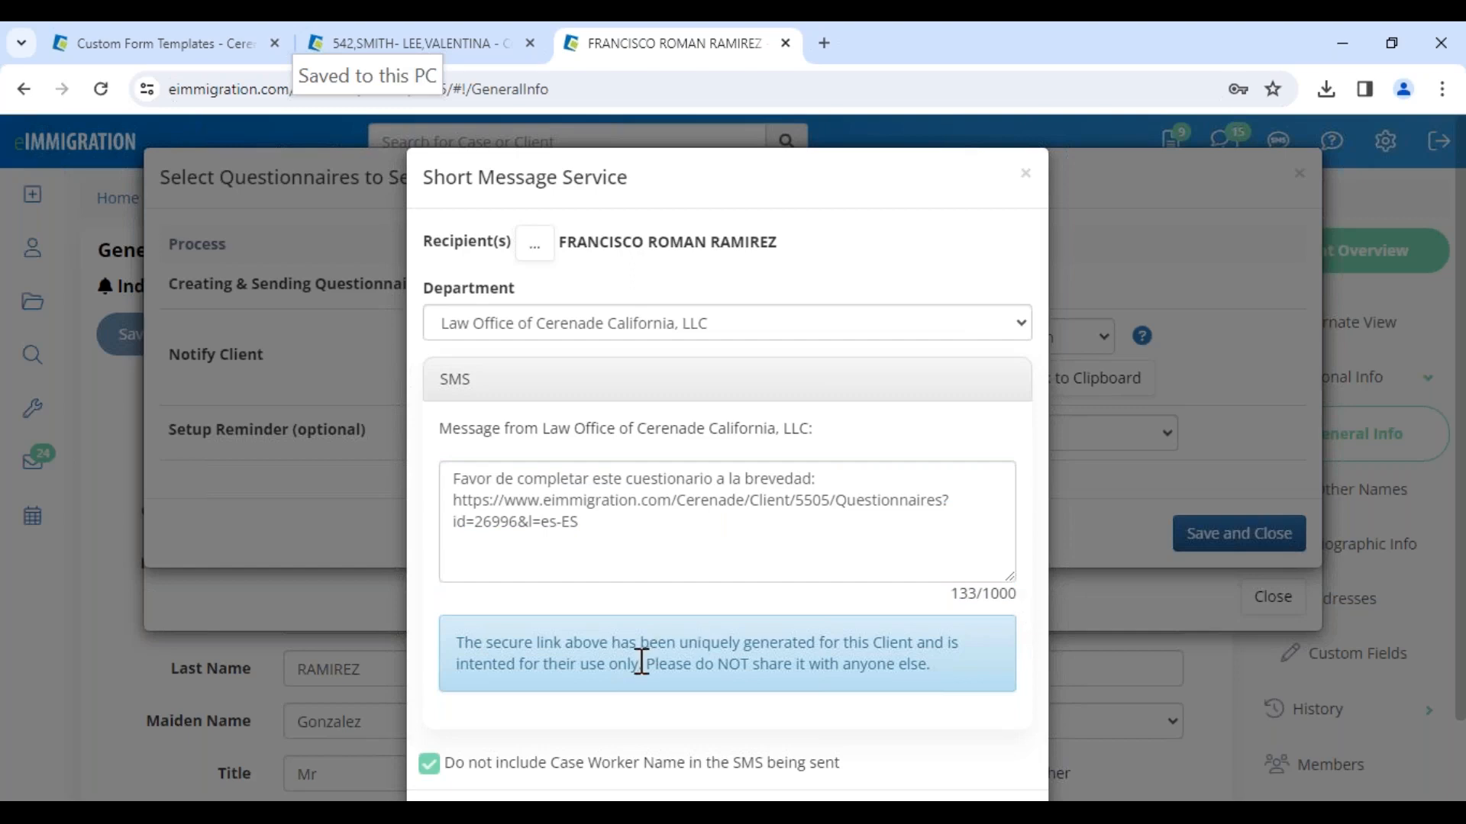
scroll(641, 661, "down", 2)
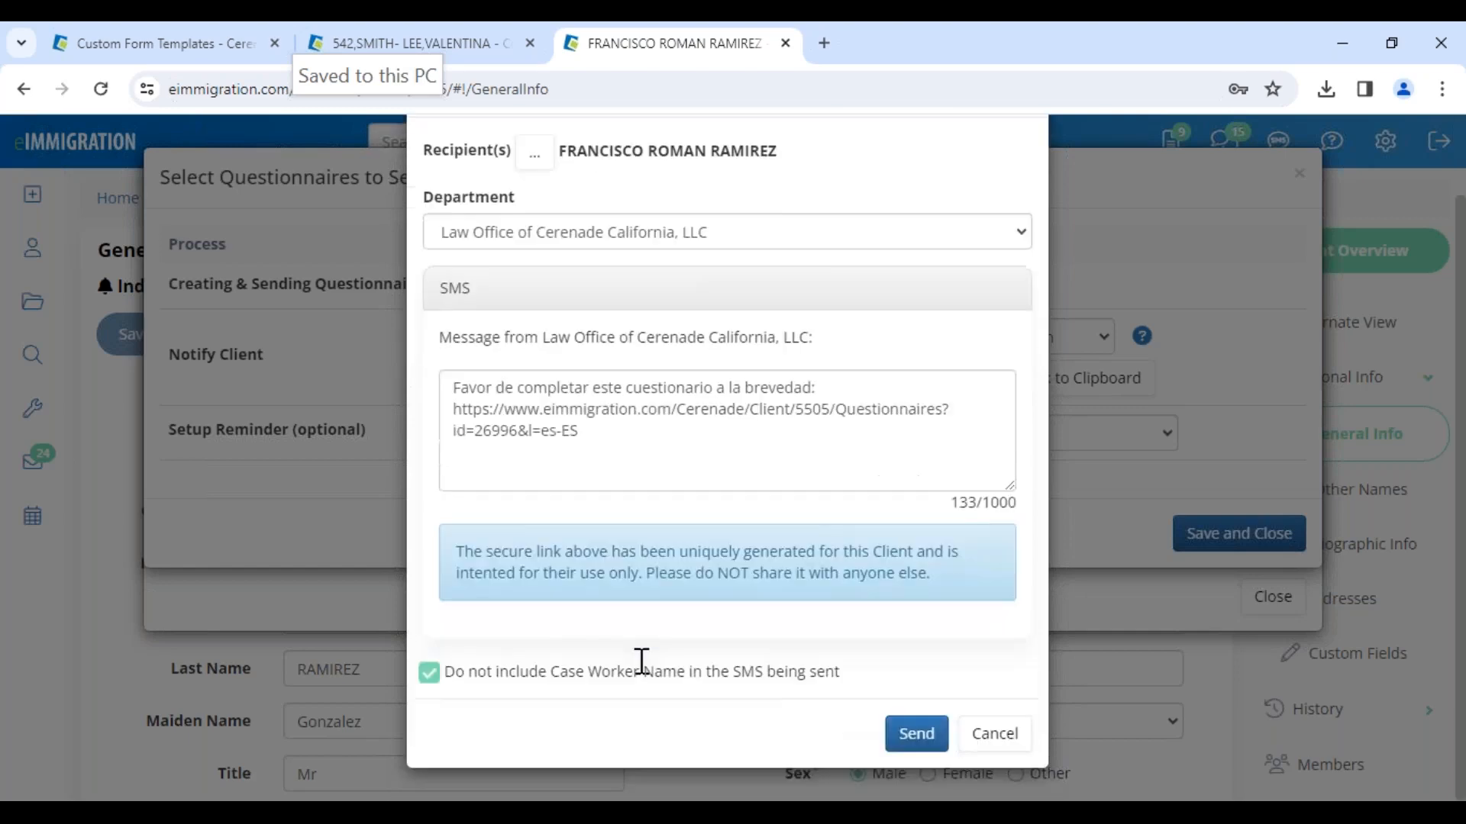
left_click(917, 735)
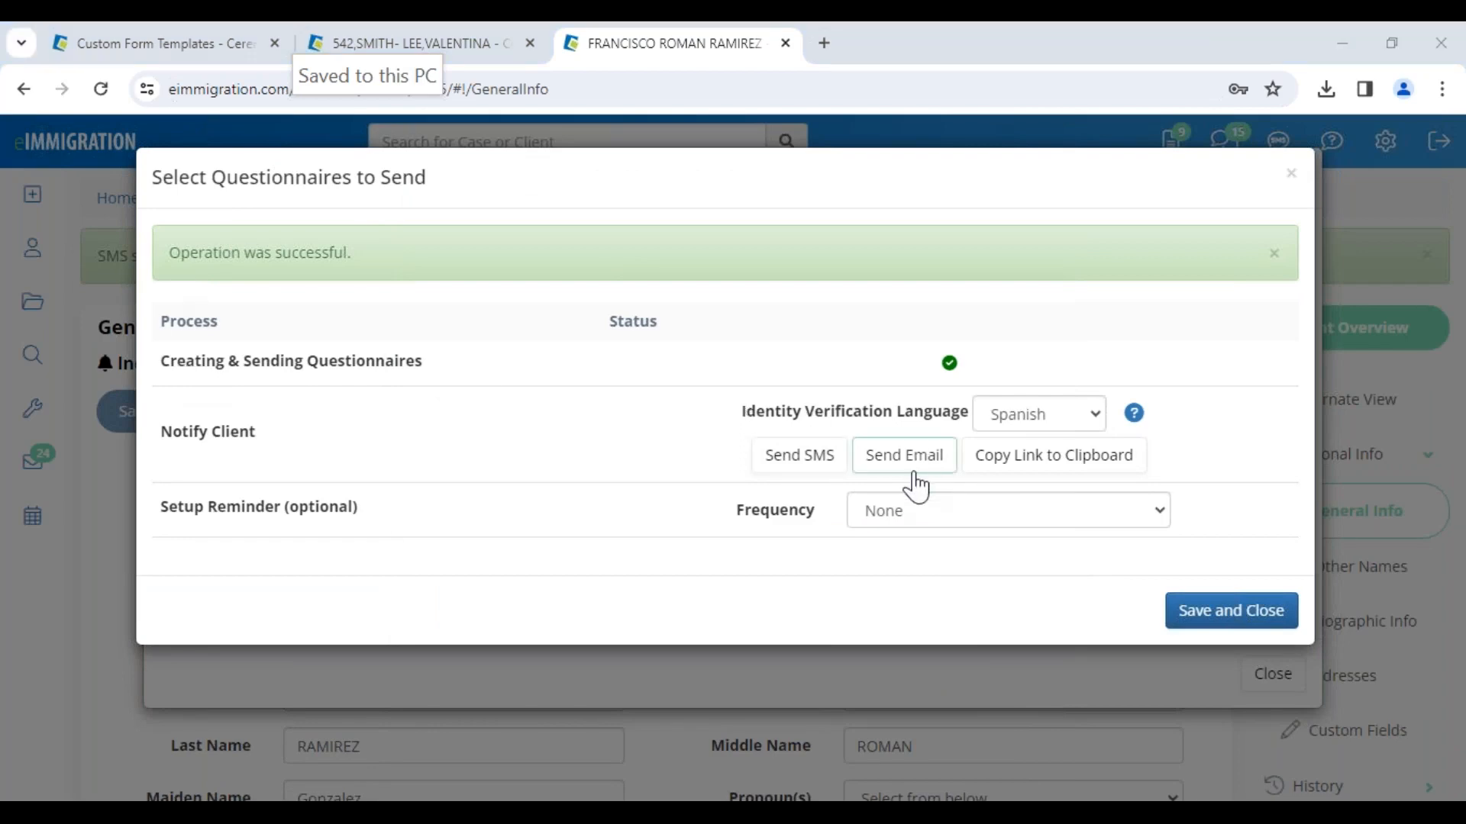
Step: Set up a questionnaire reminder with frequency Once a Week delivered via SMS
left_click_drag(163, 520, 393, 527)
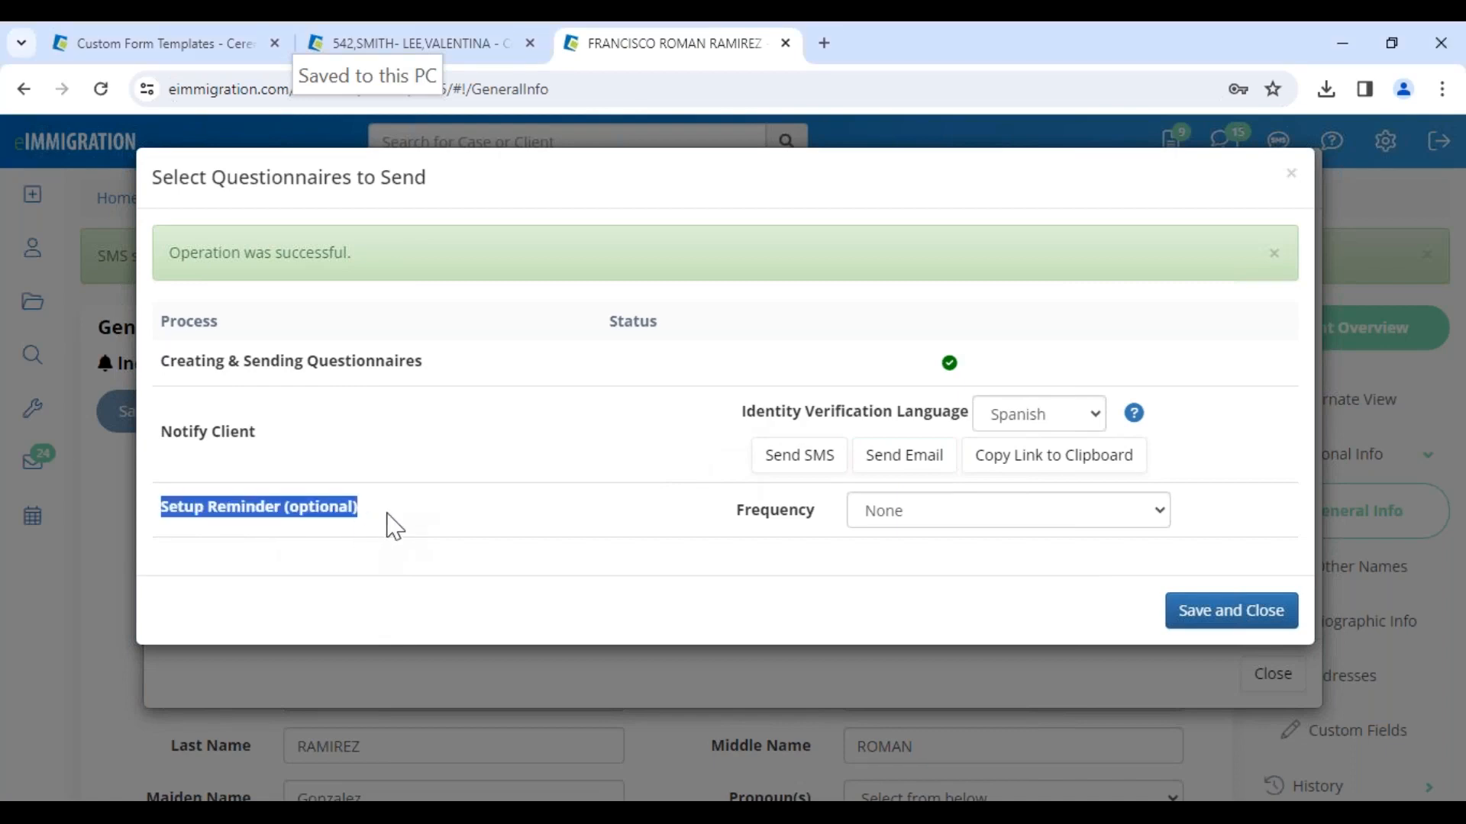
left_click(913, 524)
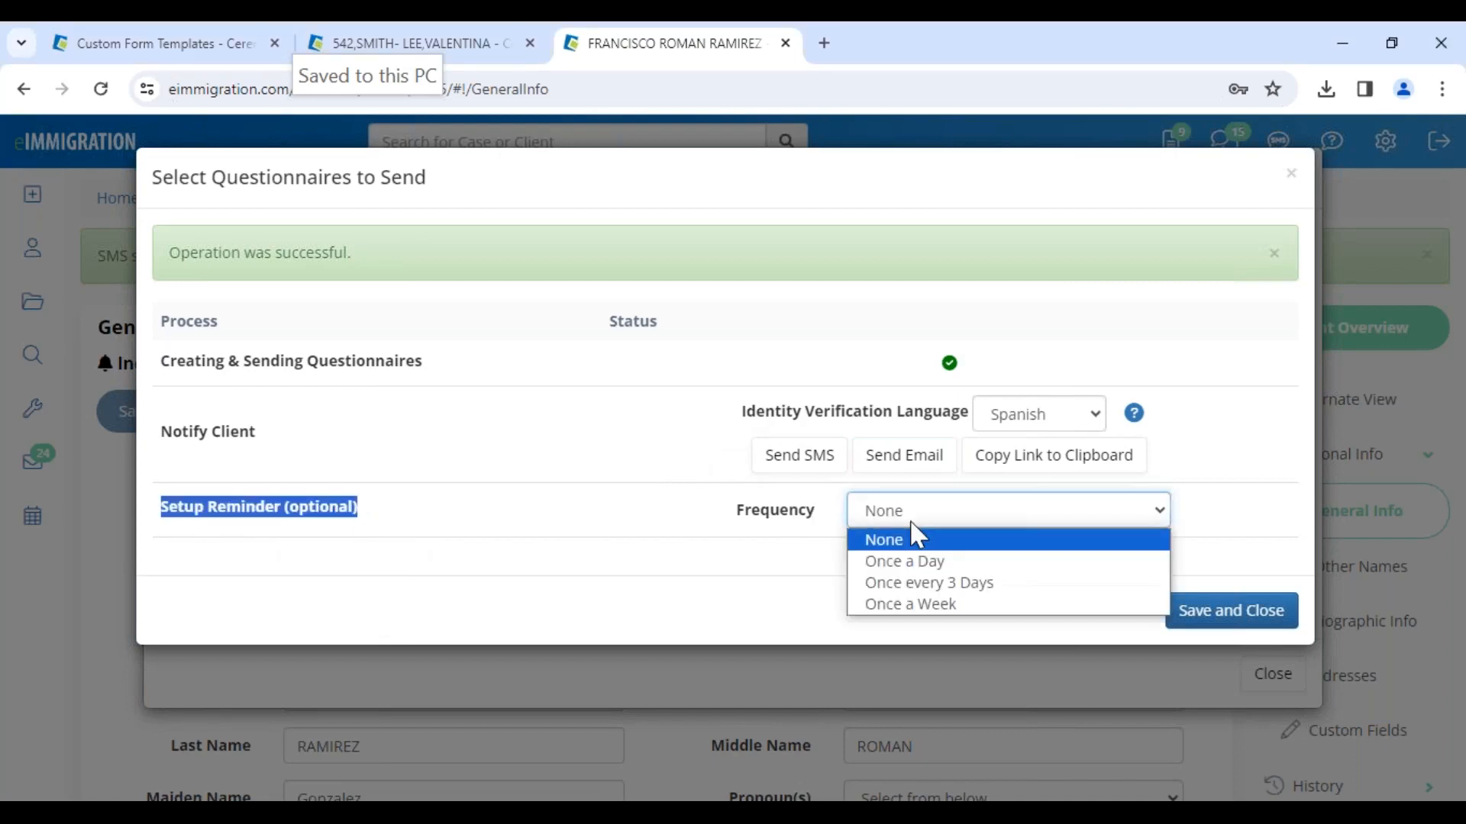
left_click(947, 605)
left_click(947, 569)
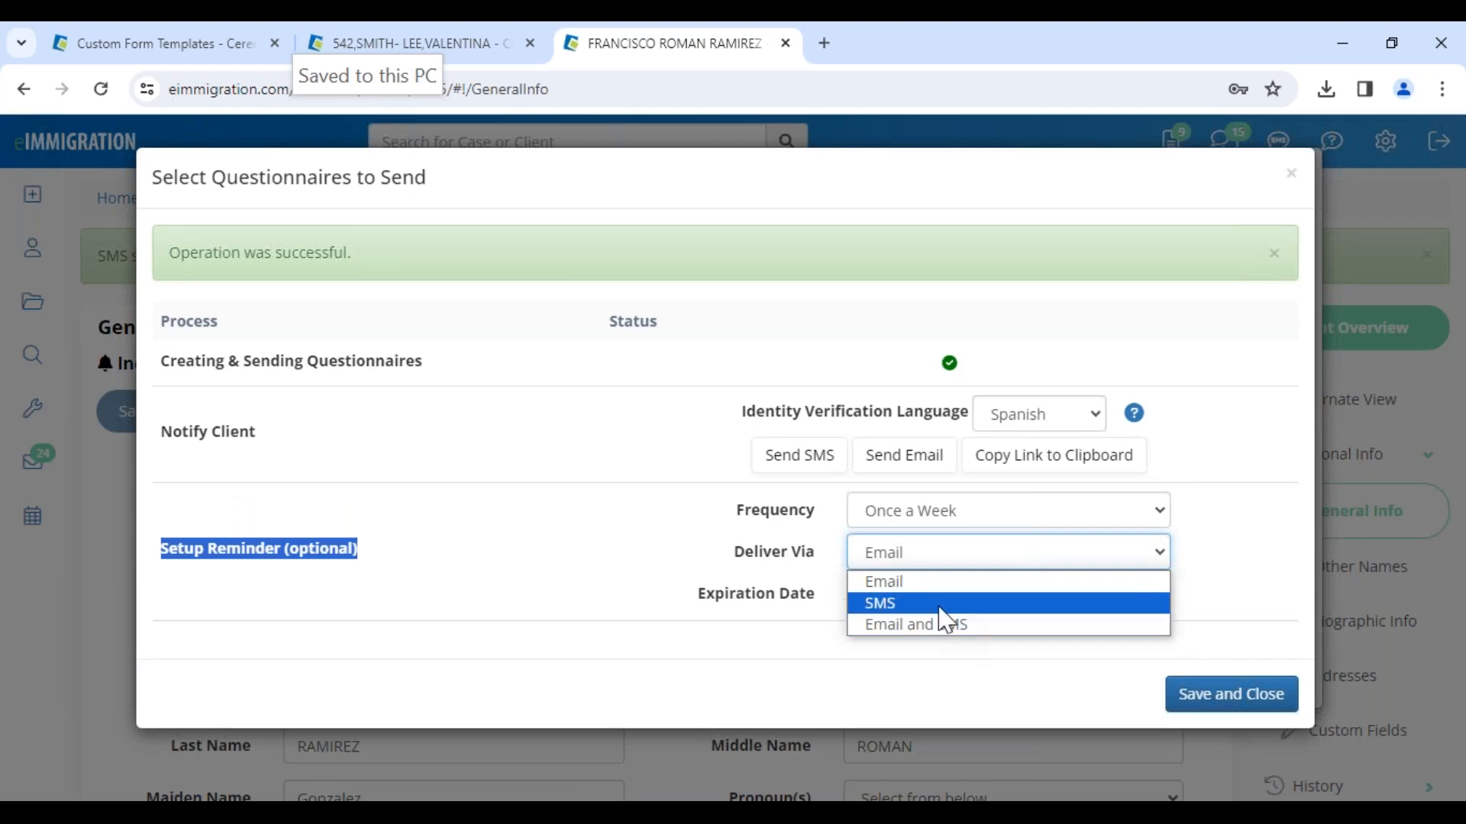
left_click(946, 605)
Step: Set the reminder expiration date to 02/12/2024 and save and close the dialog
left_click(946, 599)
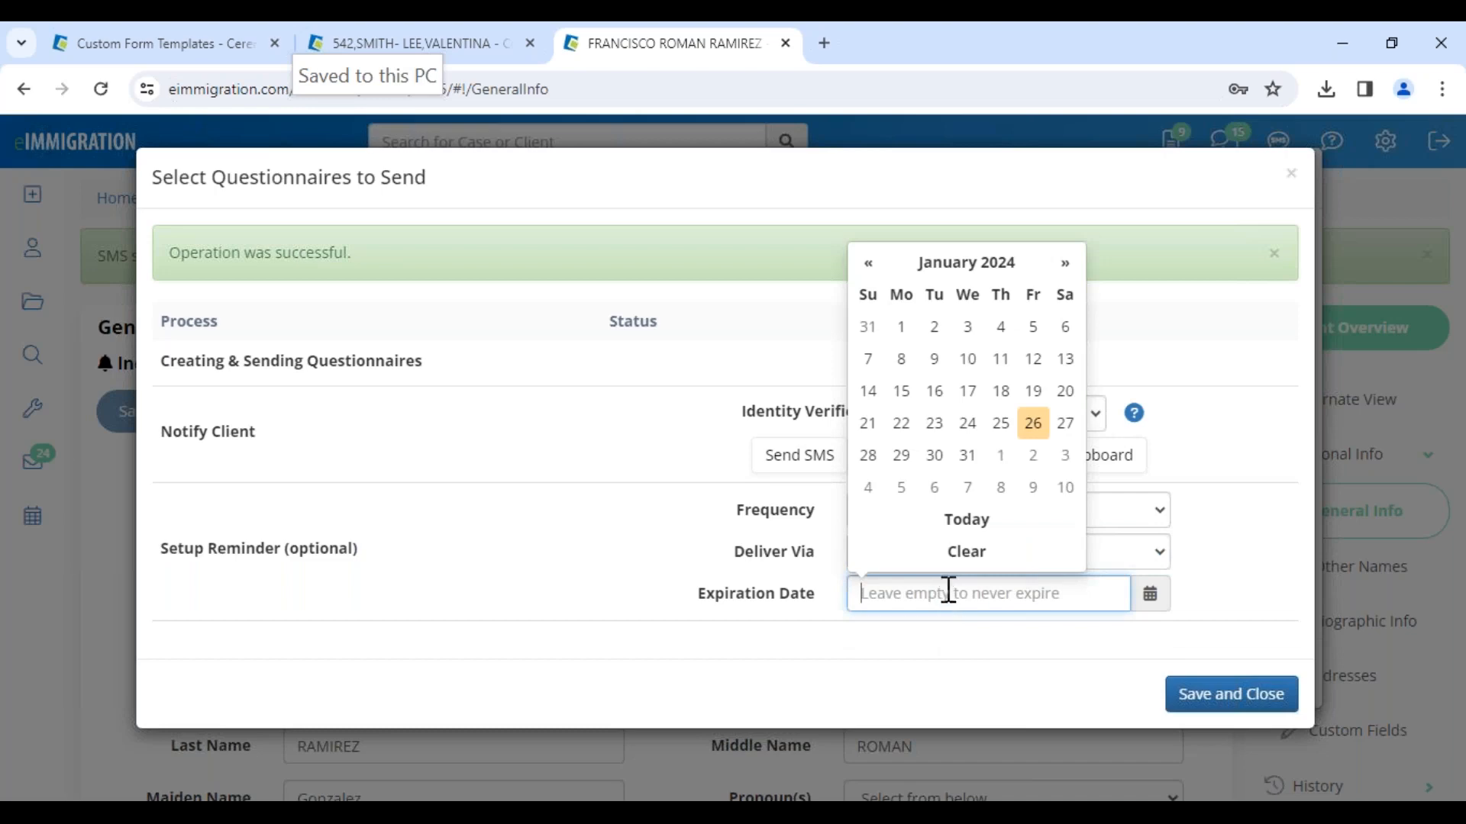
left_click(1064, 263)
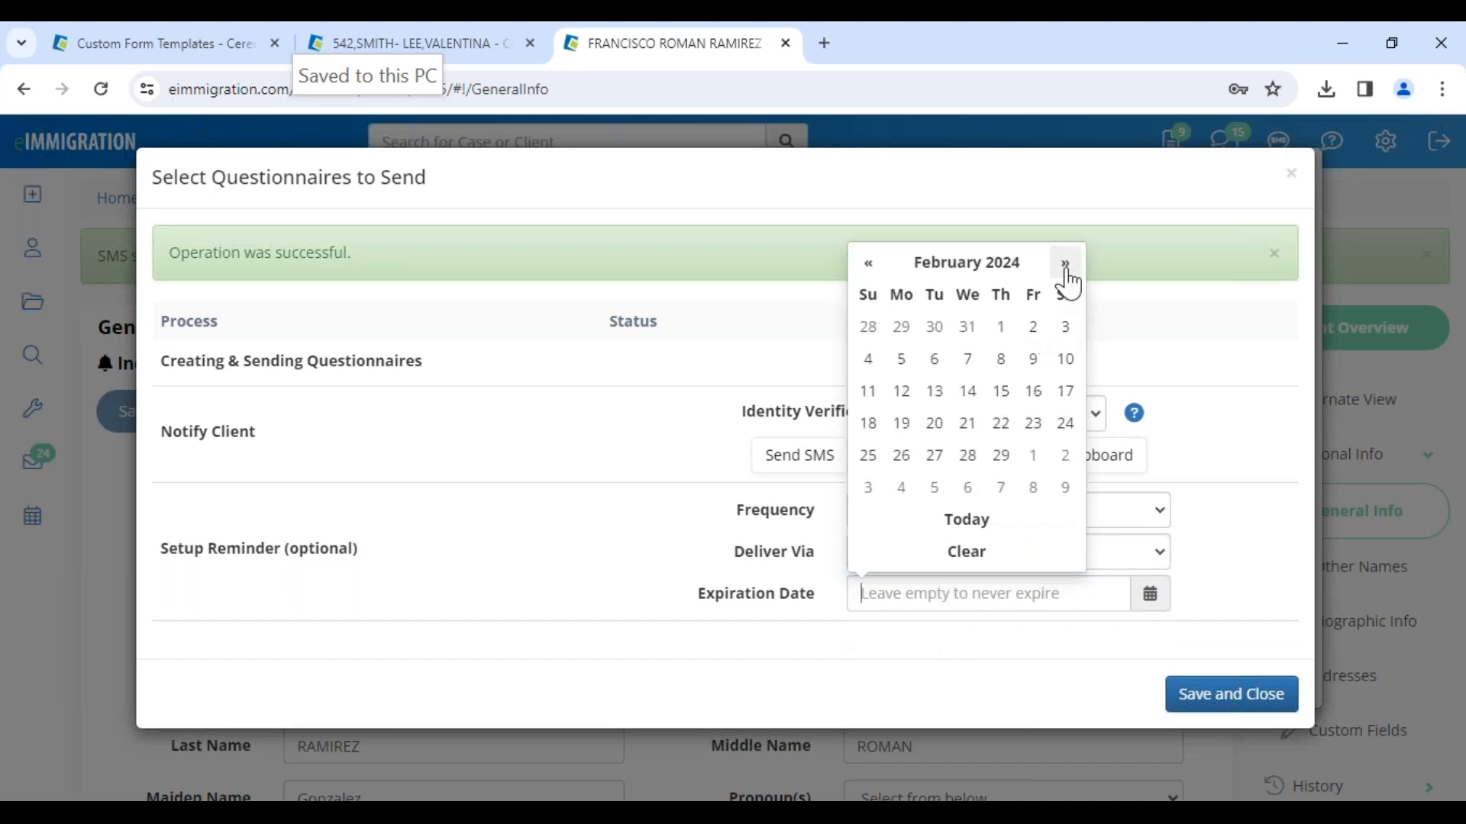
left_click(901, 390)
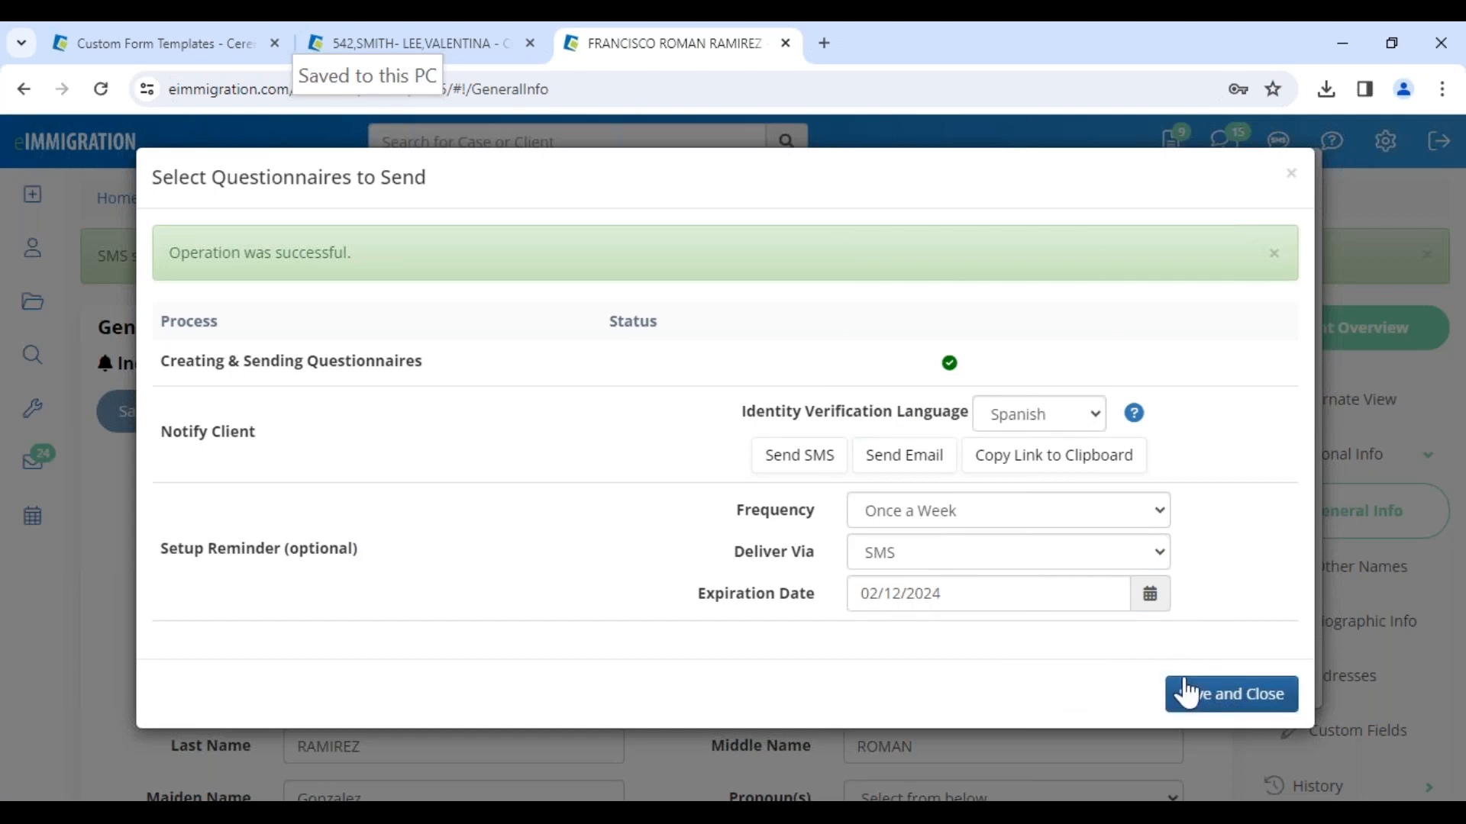
left_click(1206, 707)
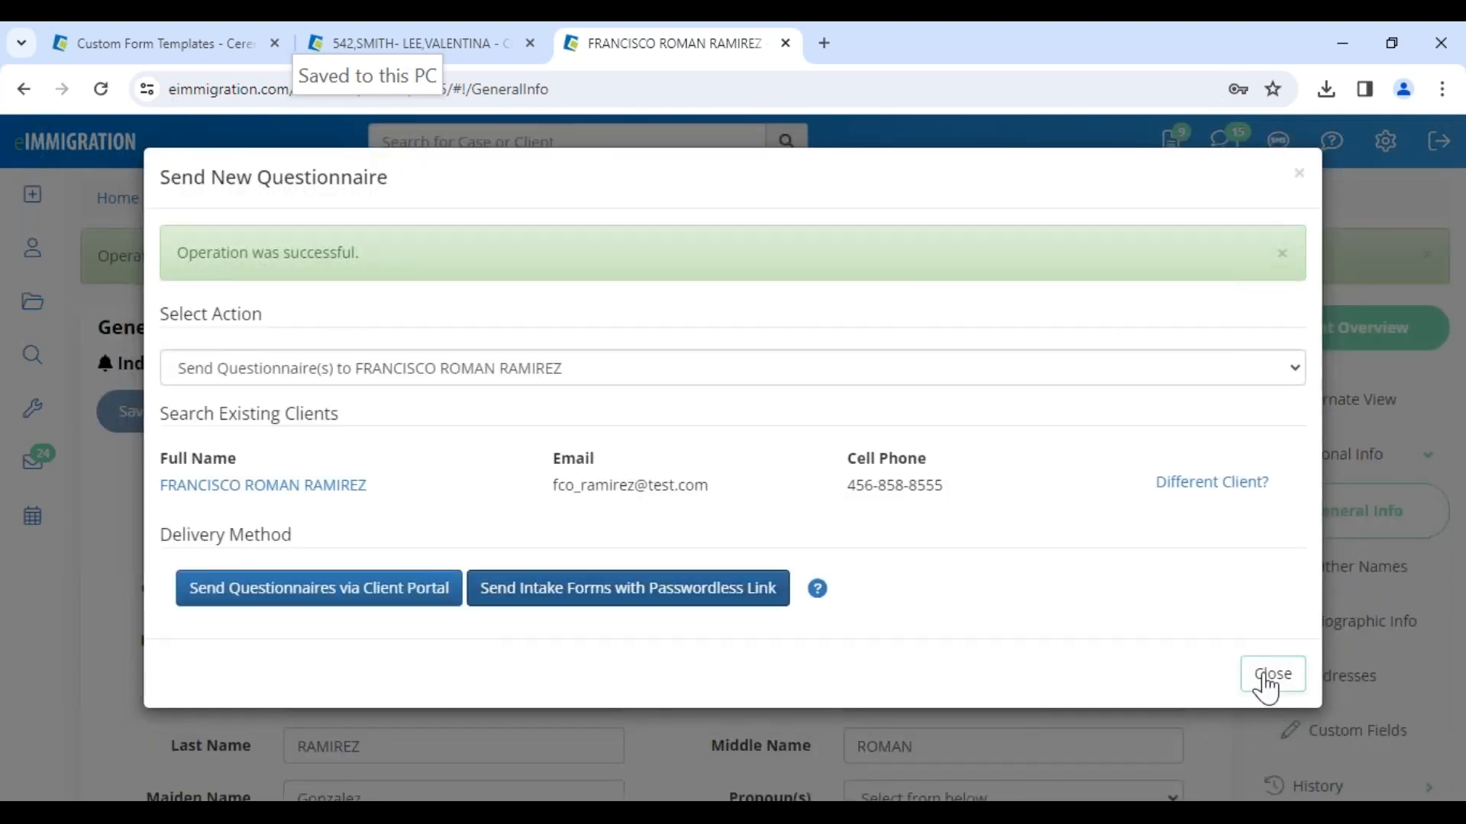
Step: Close the questionnaire dialog and open the client's Questionnaires/Forms documents folder
left_click(1267, 684)
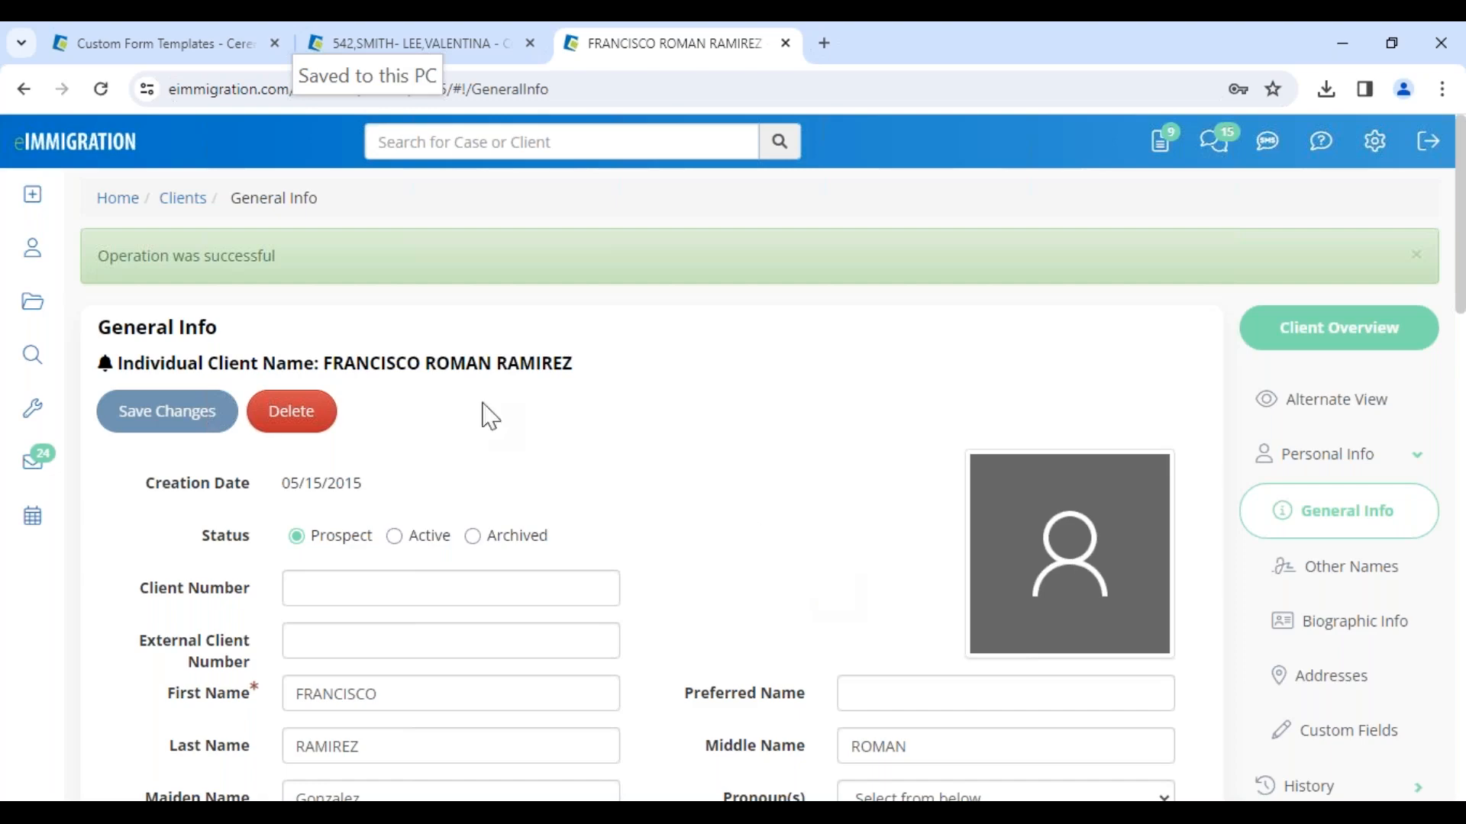
left_click_drag(333, 363, 573, 363)
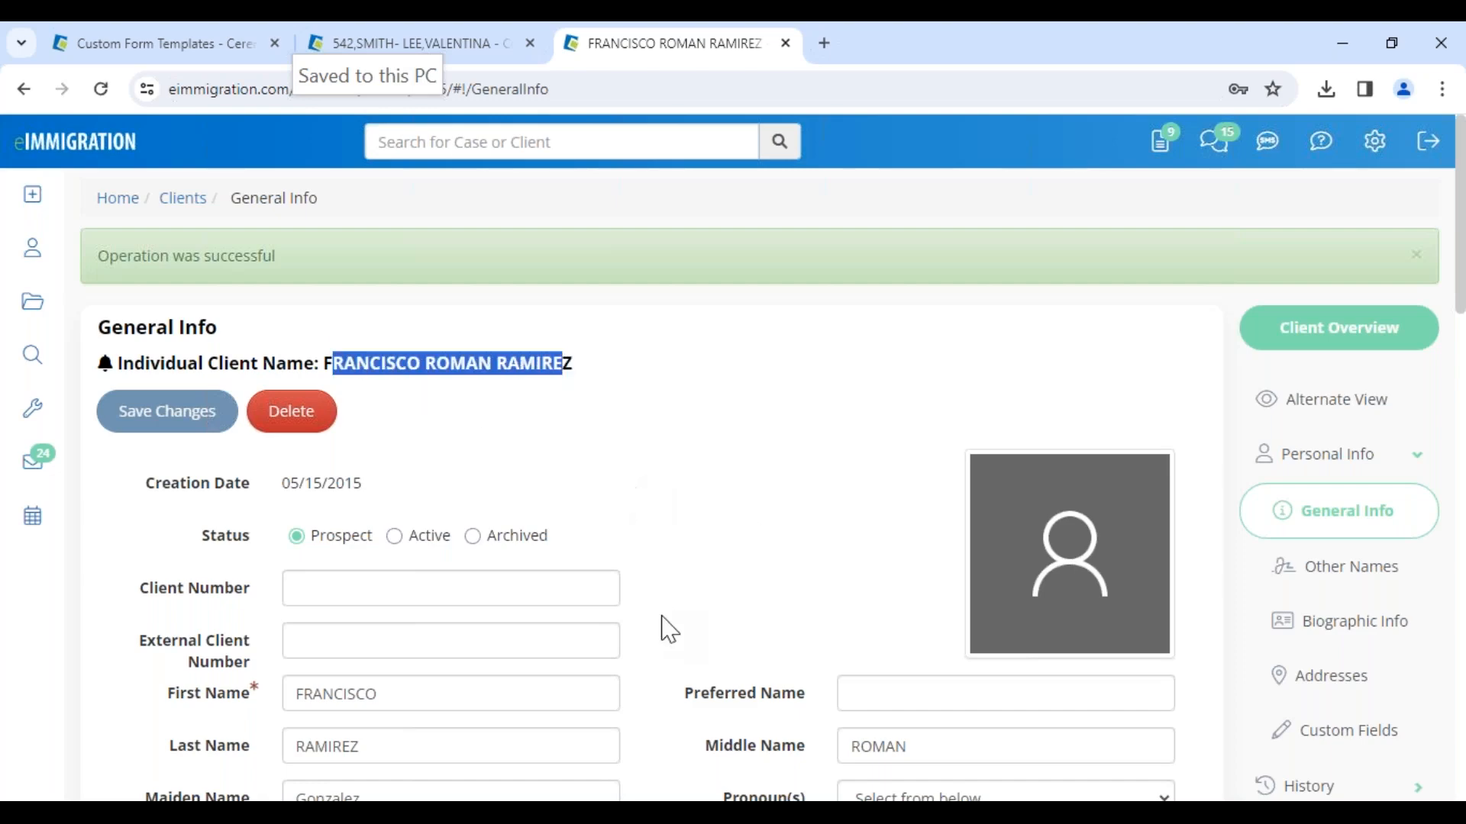
left_click(679, 630)
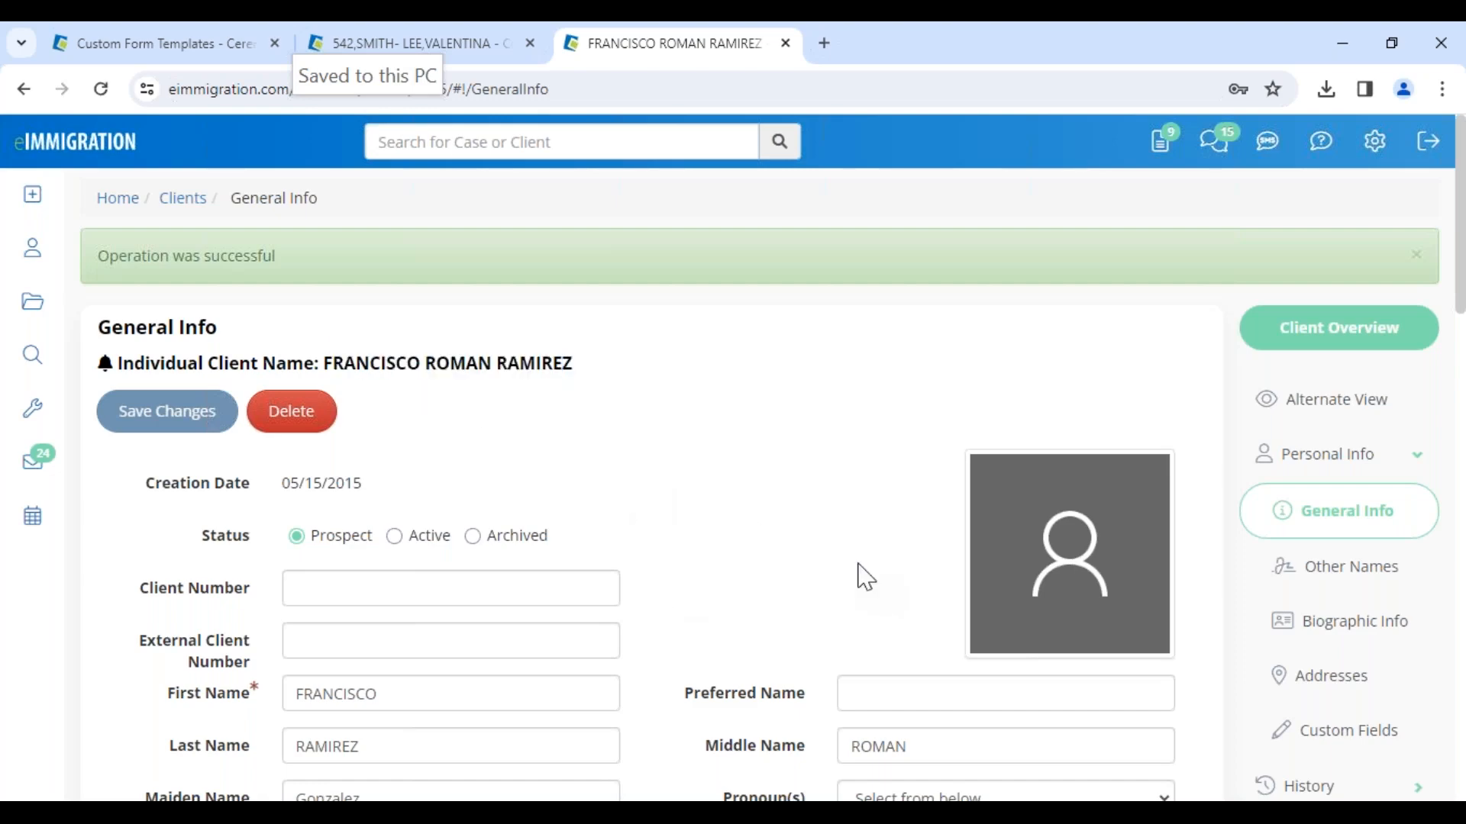
scroll(1349, 649, "down", 7)
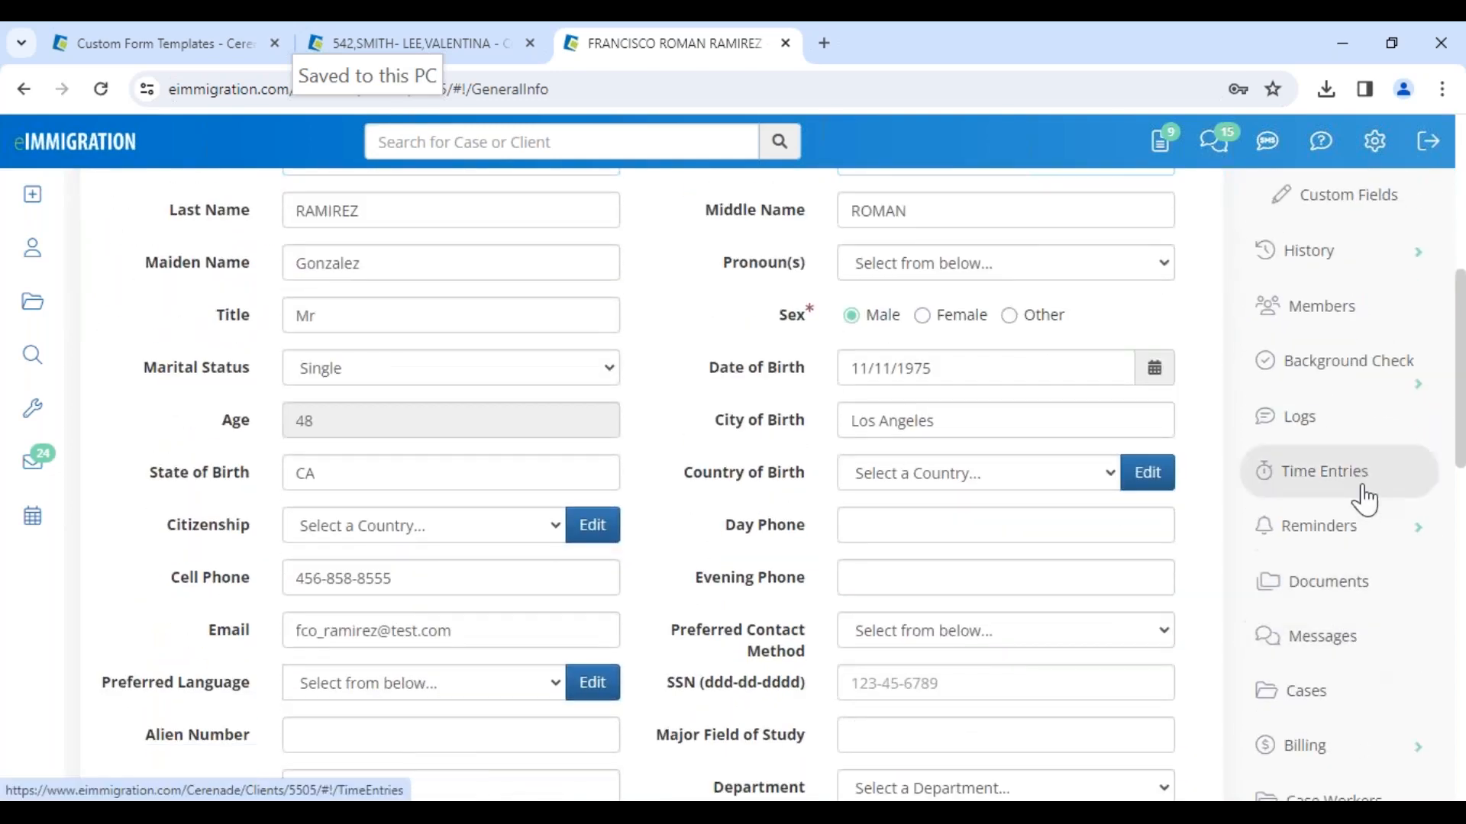
left_click(1349, 597)
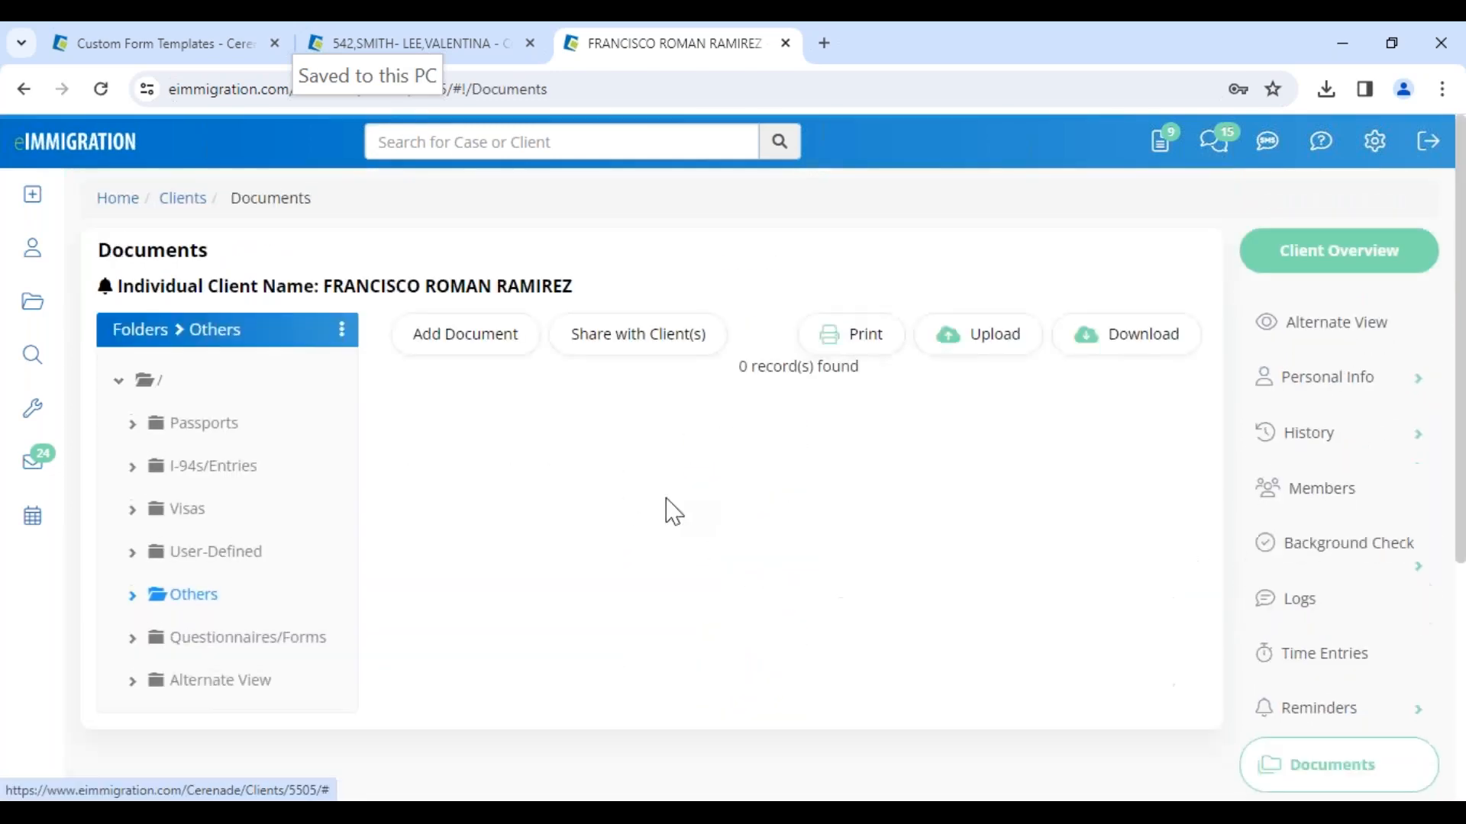
left_click(200, 647)
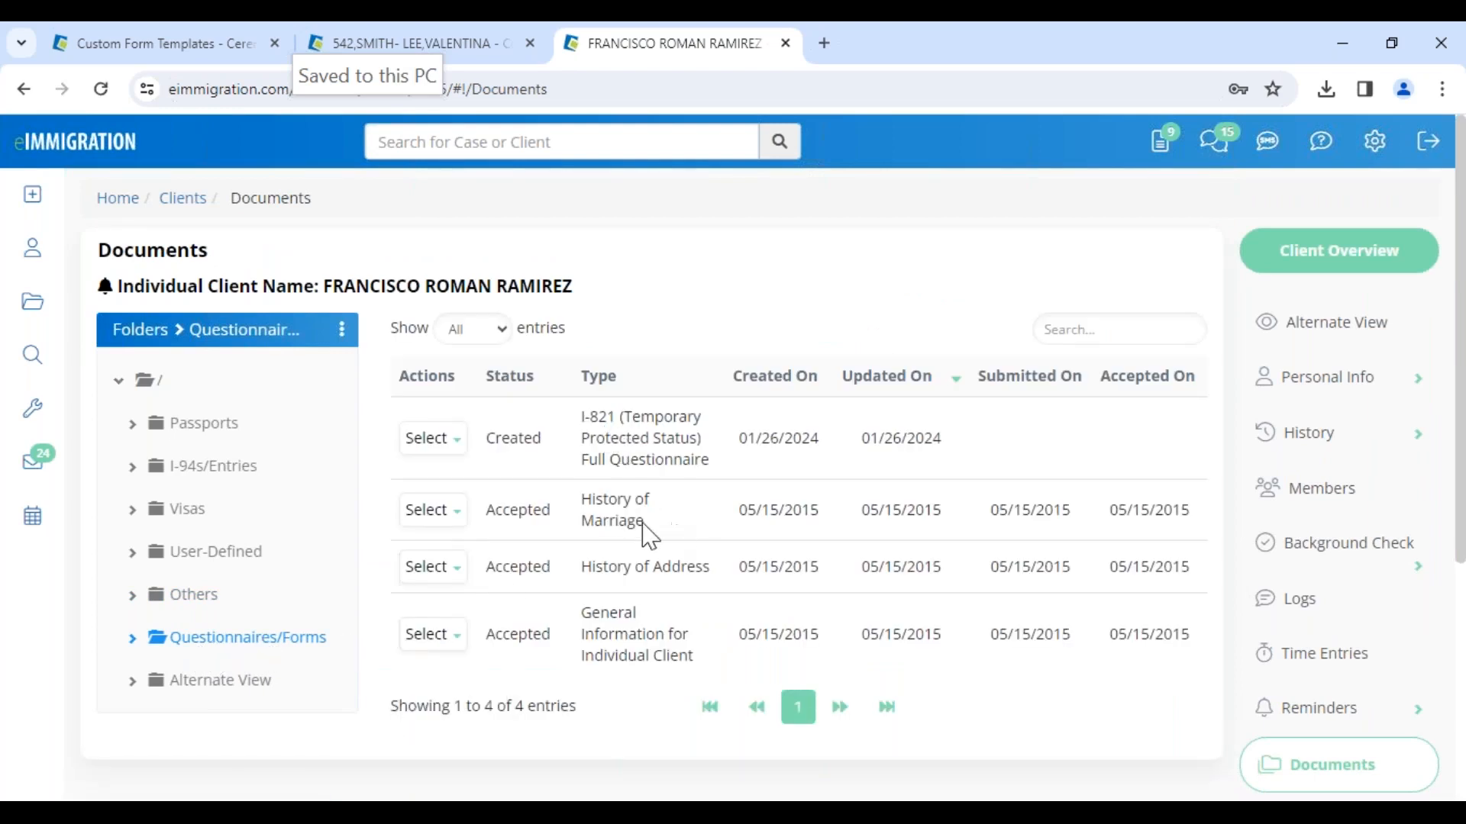
Step: Review the listed questionnaires' status and created, updated, submitted and accepted dates
left_click_drag(584, 500, 647, 525)
left_click_drag(992, 508, 1076, 512)
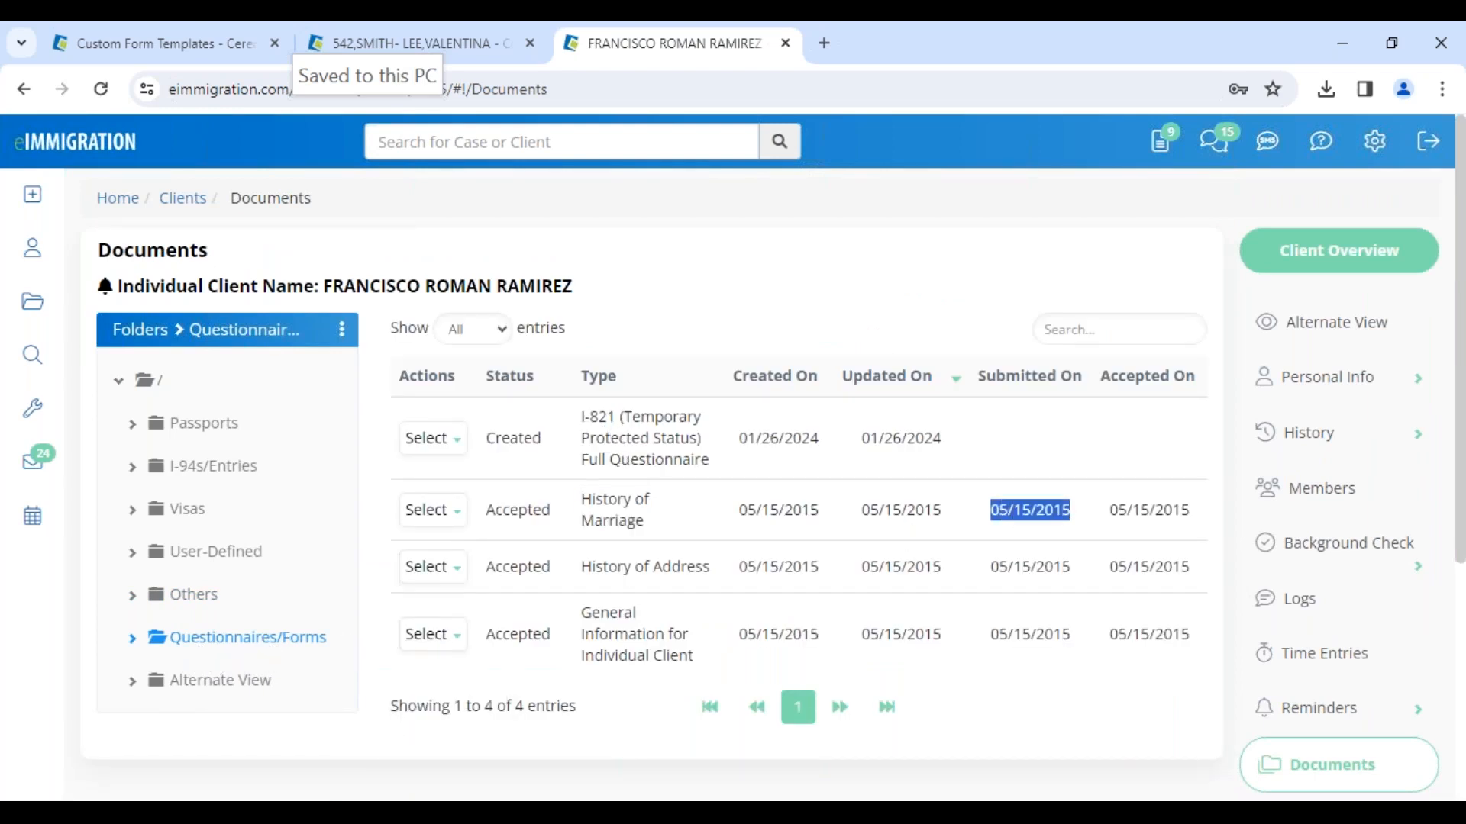
left_click_drag(577, 419, 1020, 454)
left_click(1020, 455)
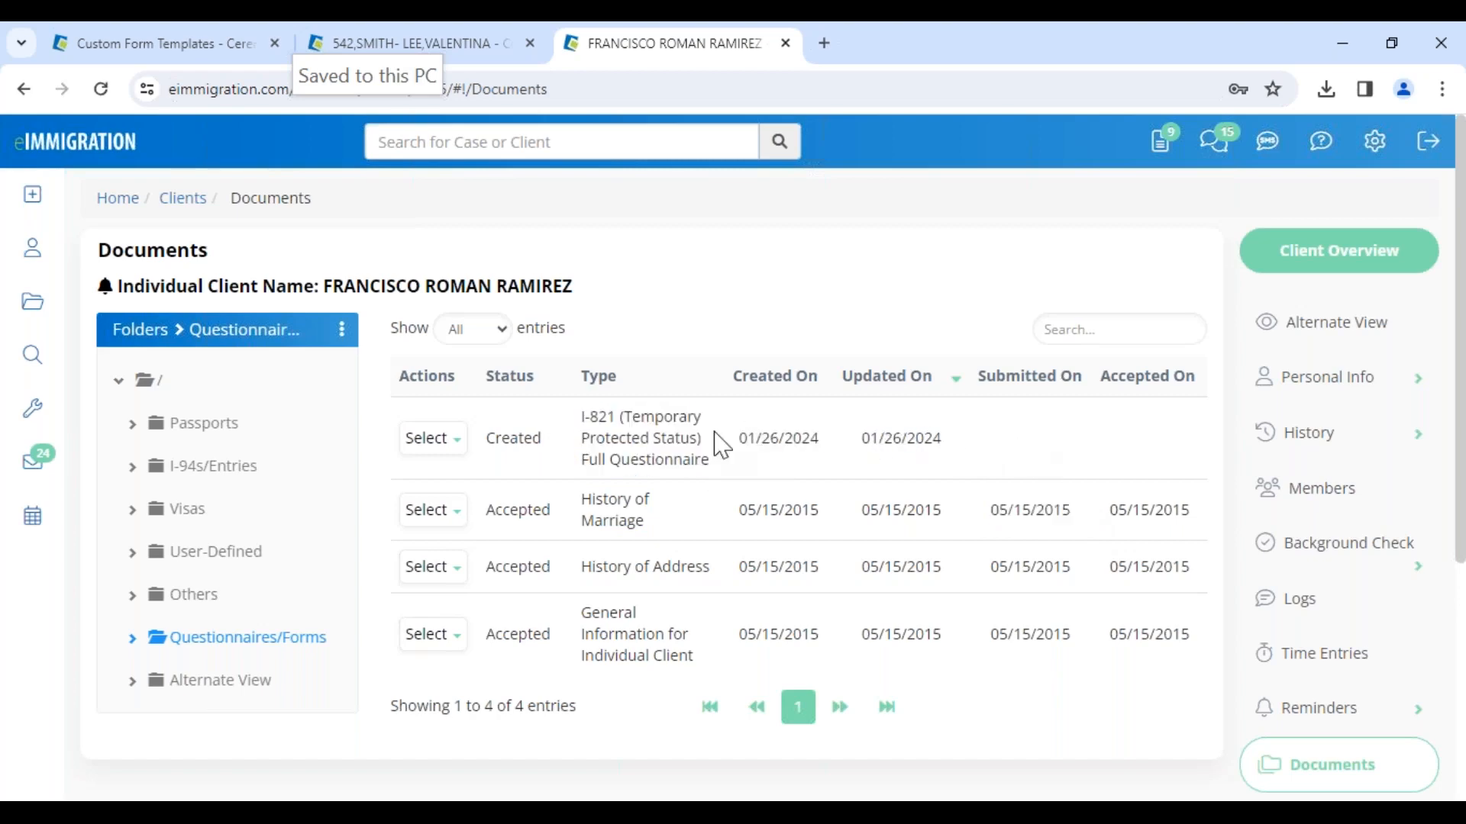
left_click_drag(724, 438, 825, 441)
left_click(828, 455)
left_click_drag(980, 379, 1080, 387)
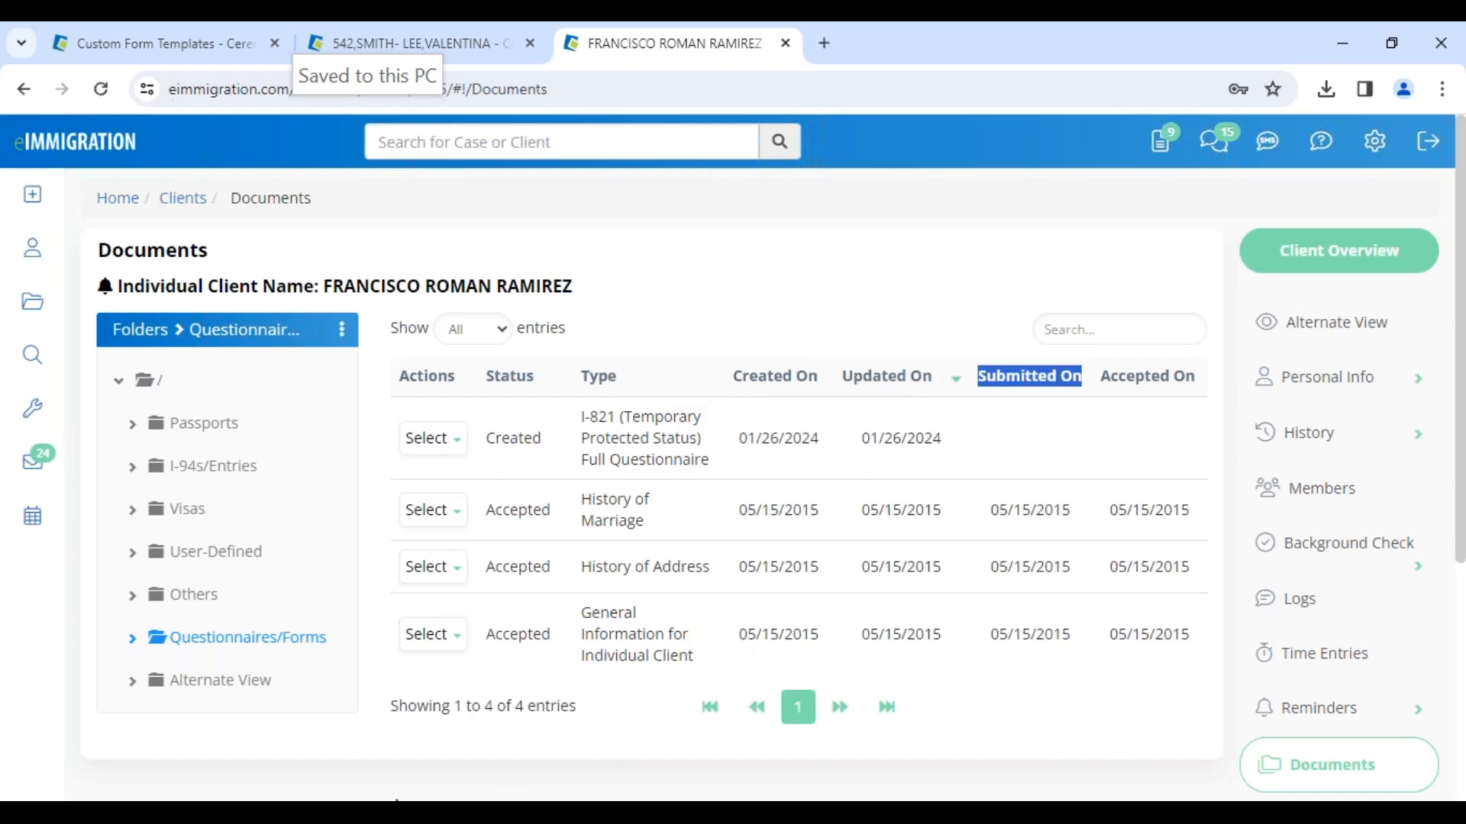
Step: Switch to the other browser, open the client portal login tab and sign in with the client's saved credentials
left_click(351, 725)
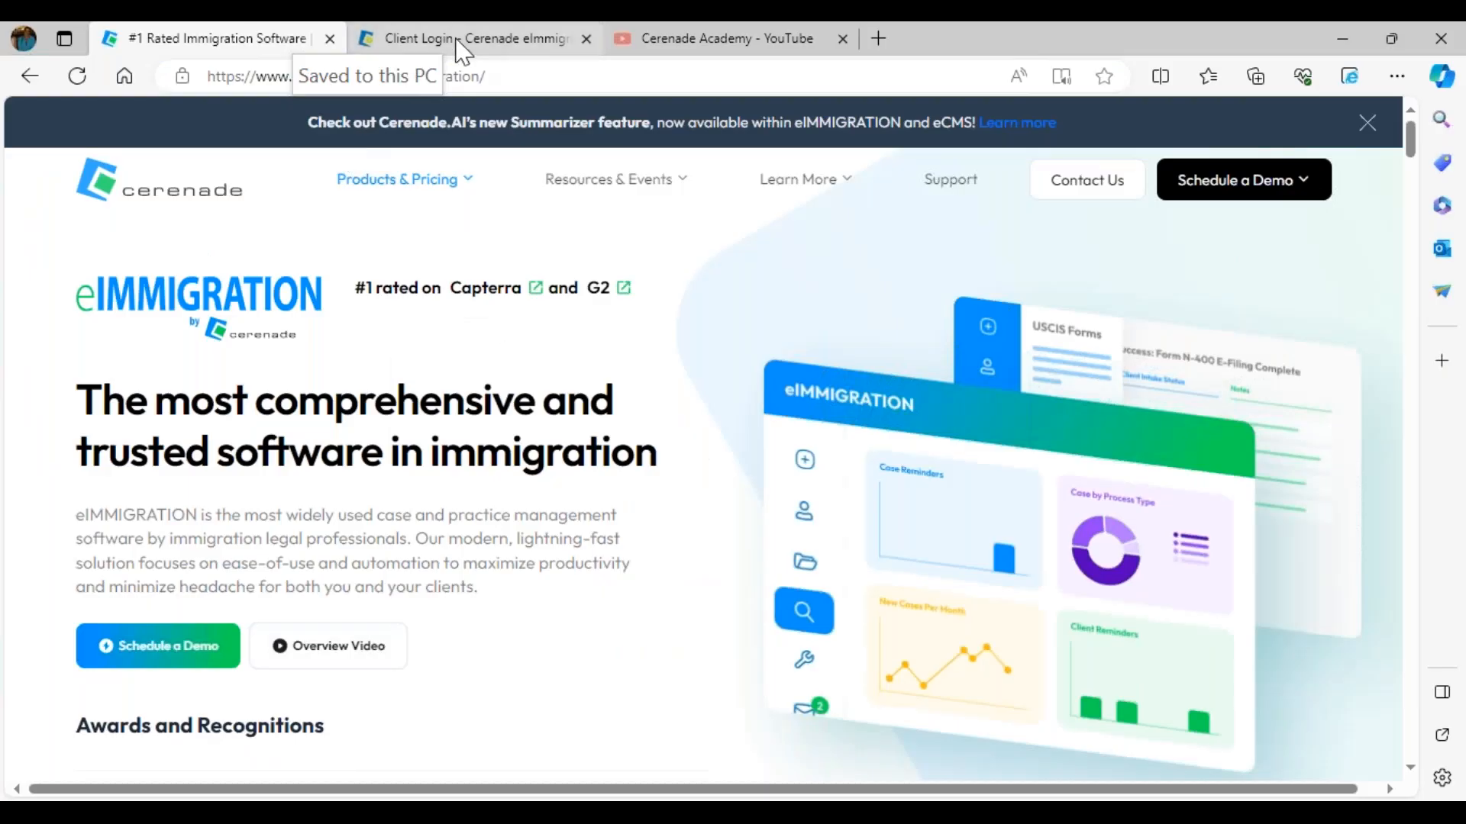
left_click(447, 42)
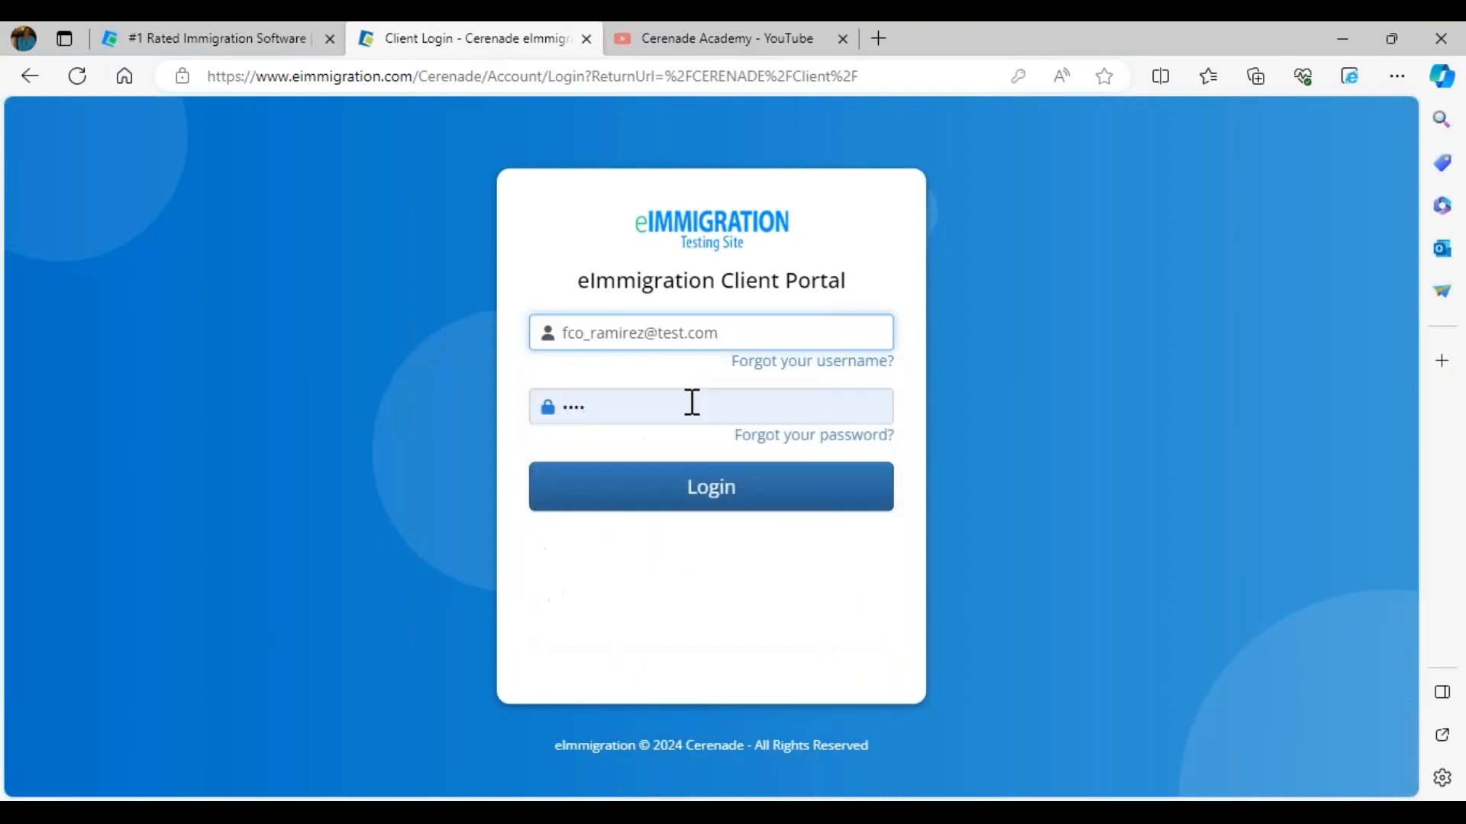
left_click(691, 404)
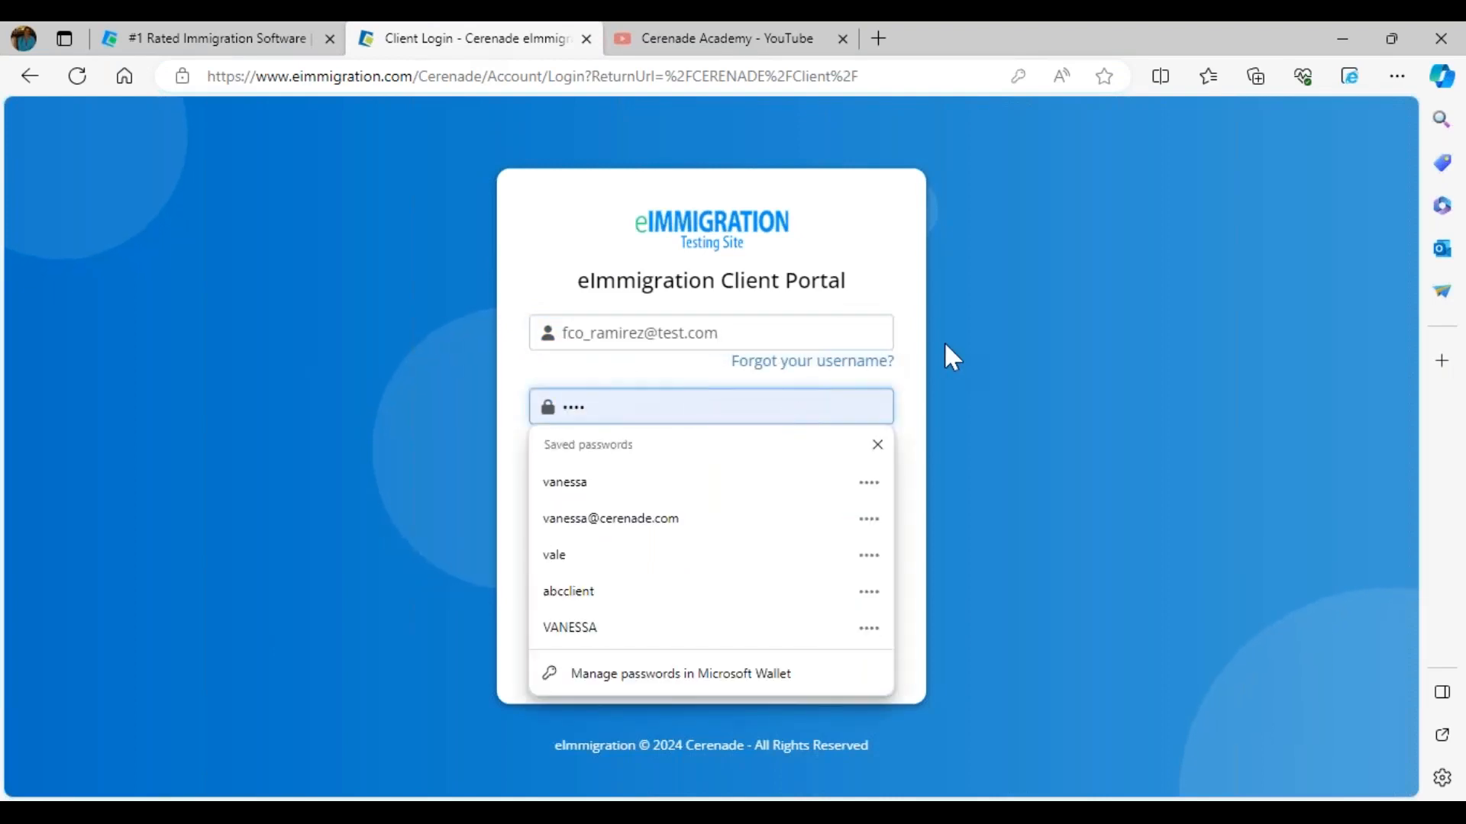
left_click(755, 493)
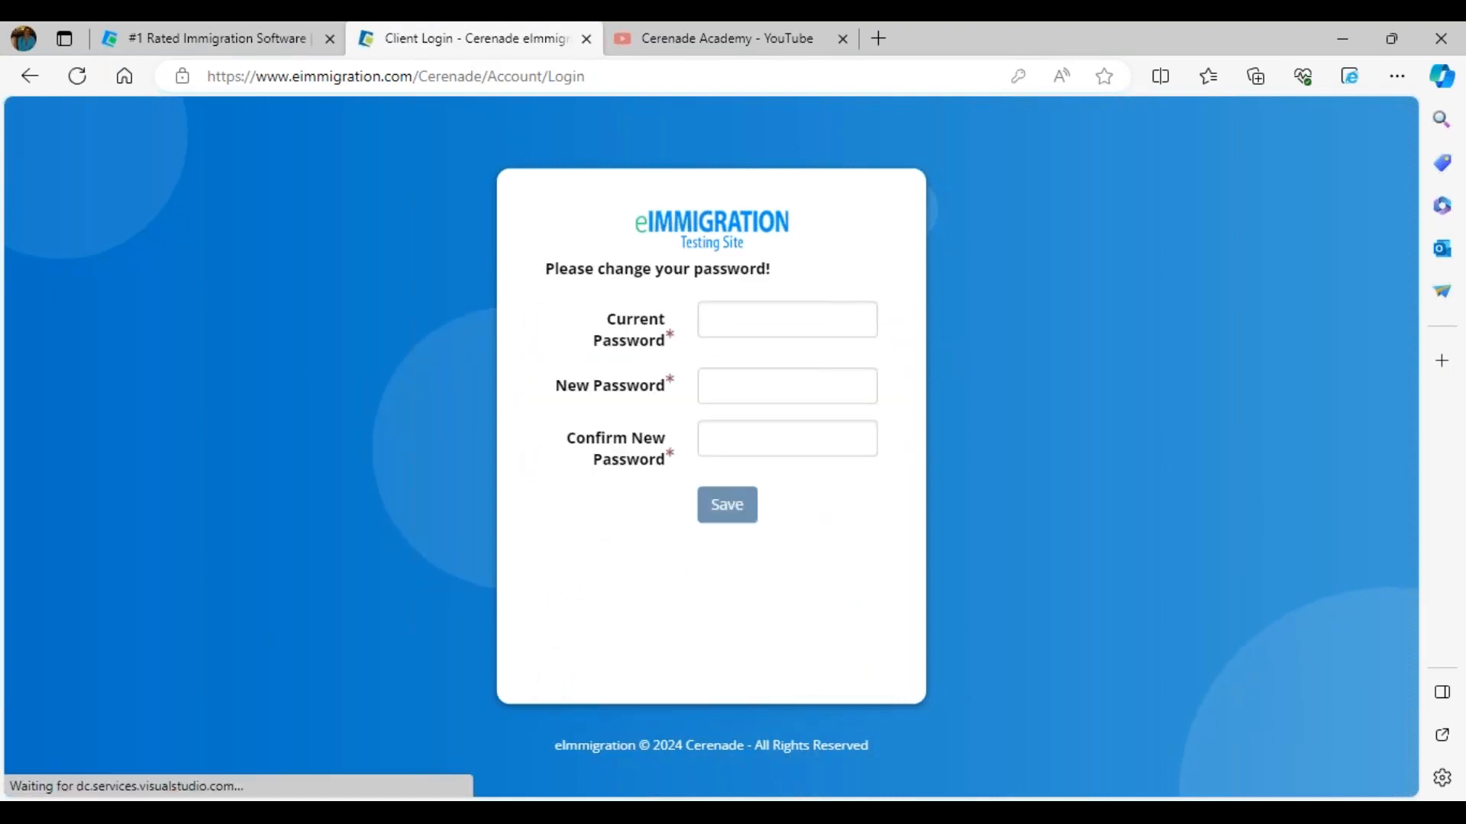
Step: Change the client's portal password by entering the current password, a new password and its confirmation, then save
left_click(728, 316)
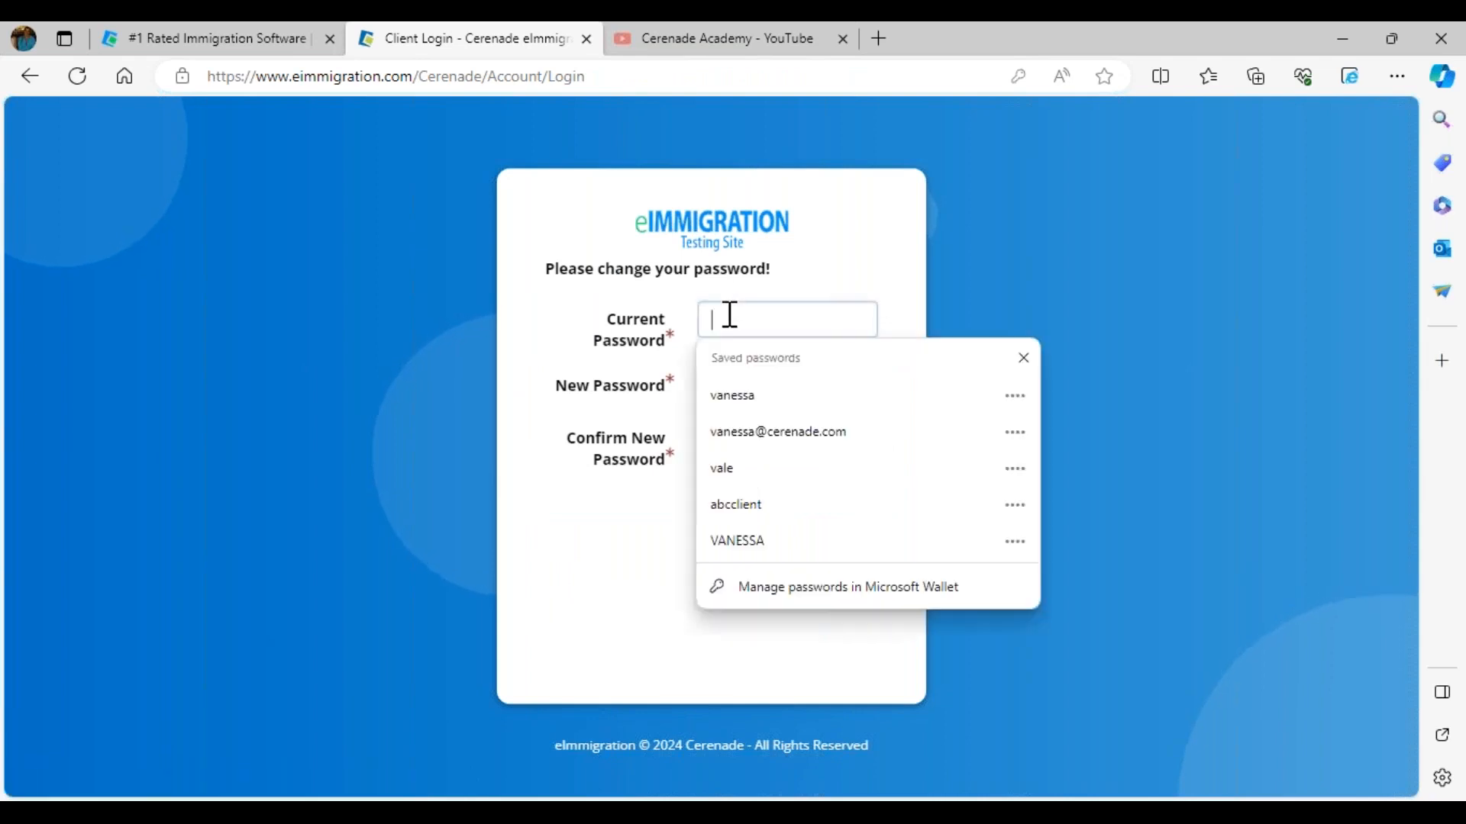
type("***")
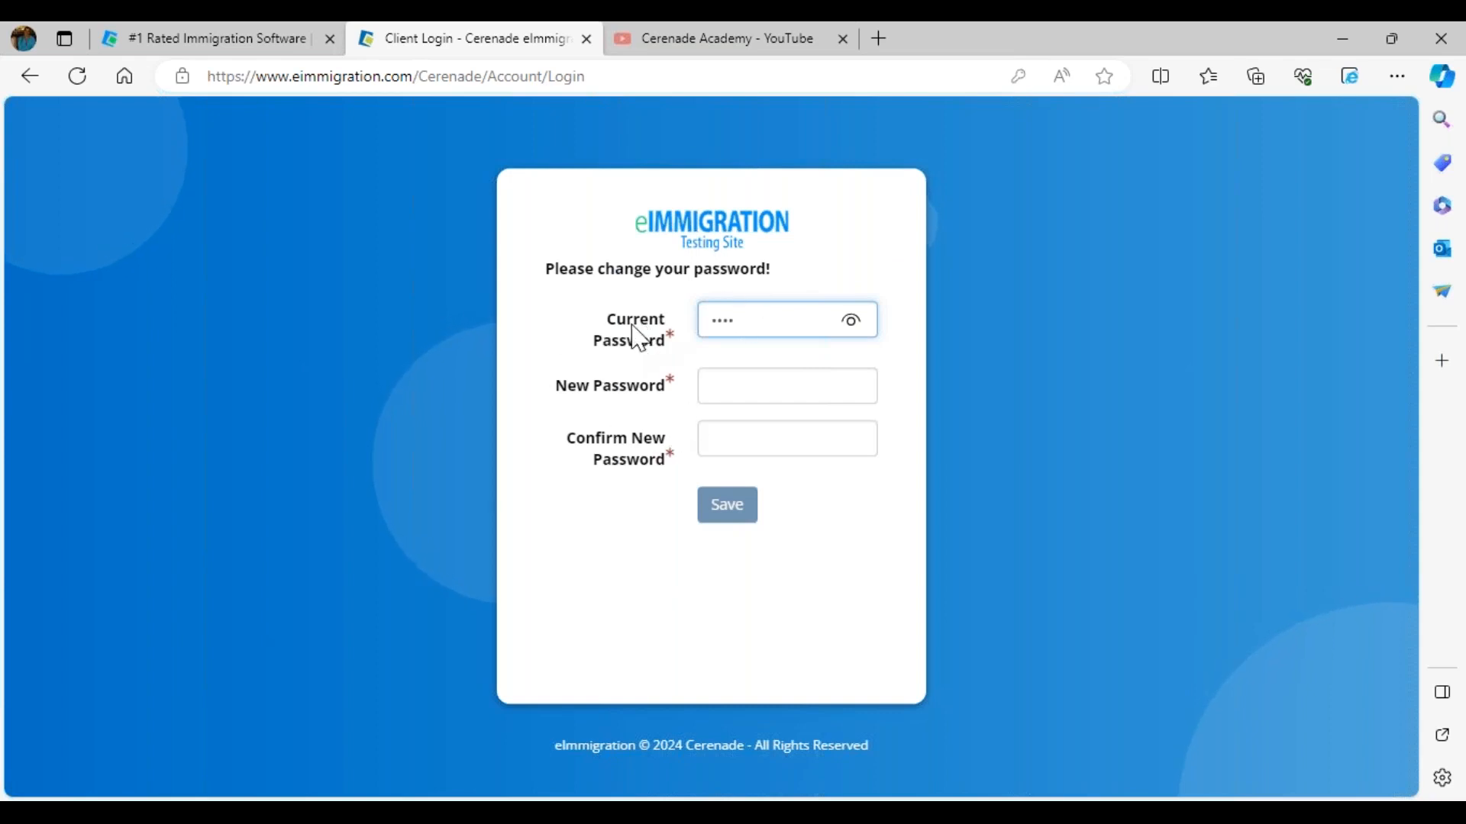
left_click(738, 385)
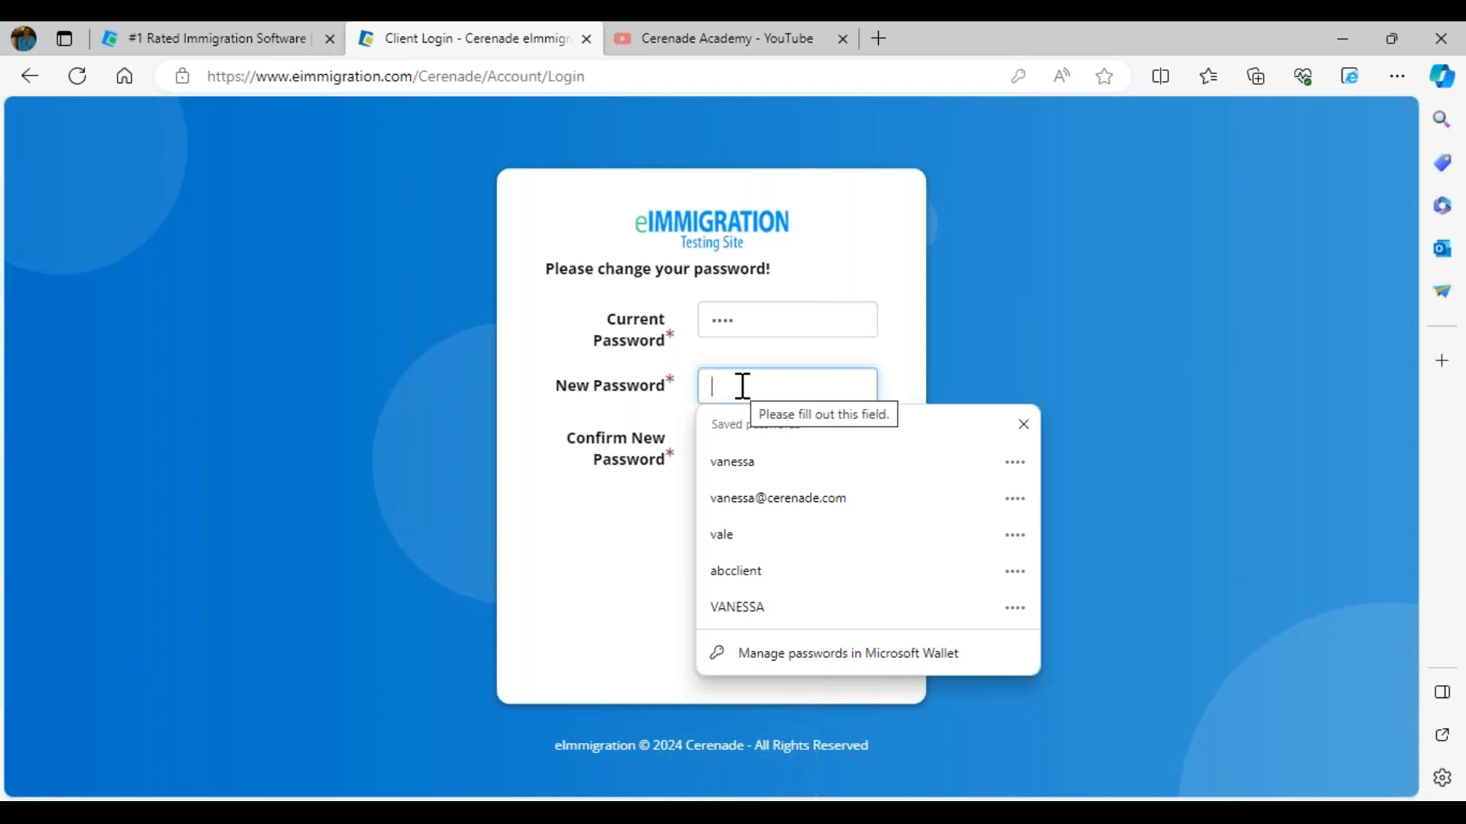
type("ab")
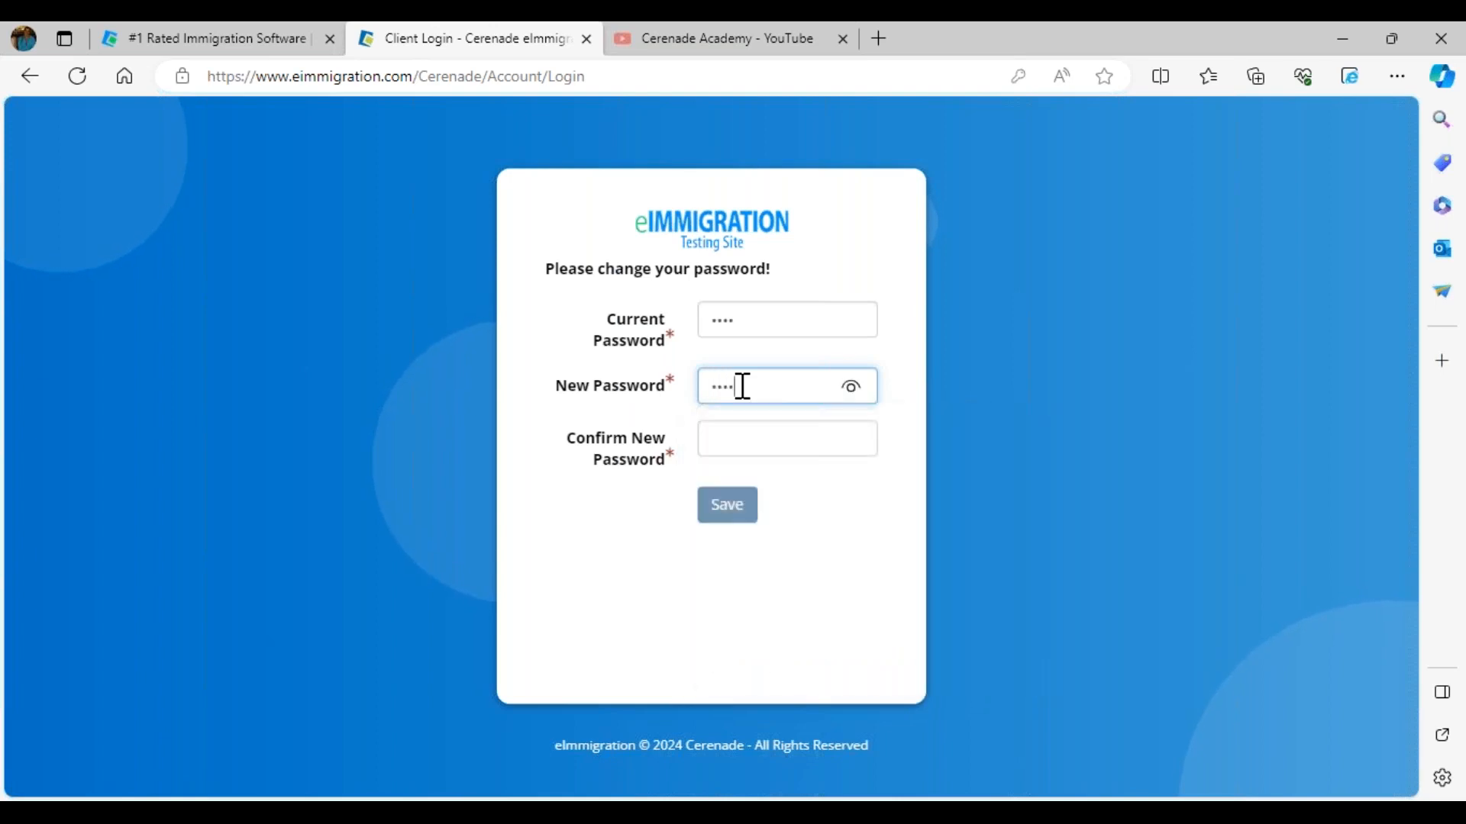
key("Tab")
type("abcd")
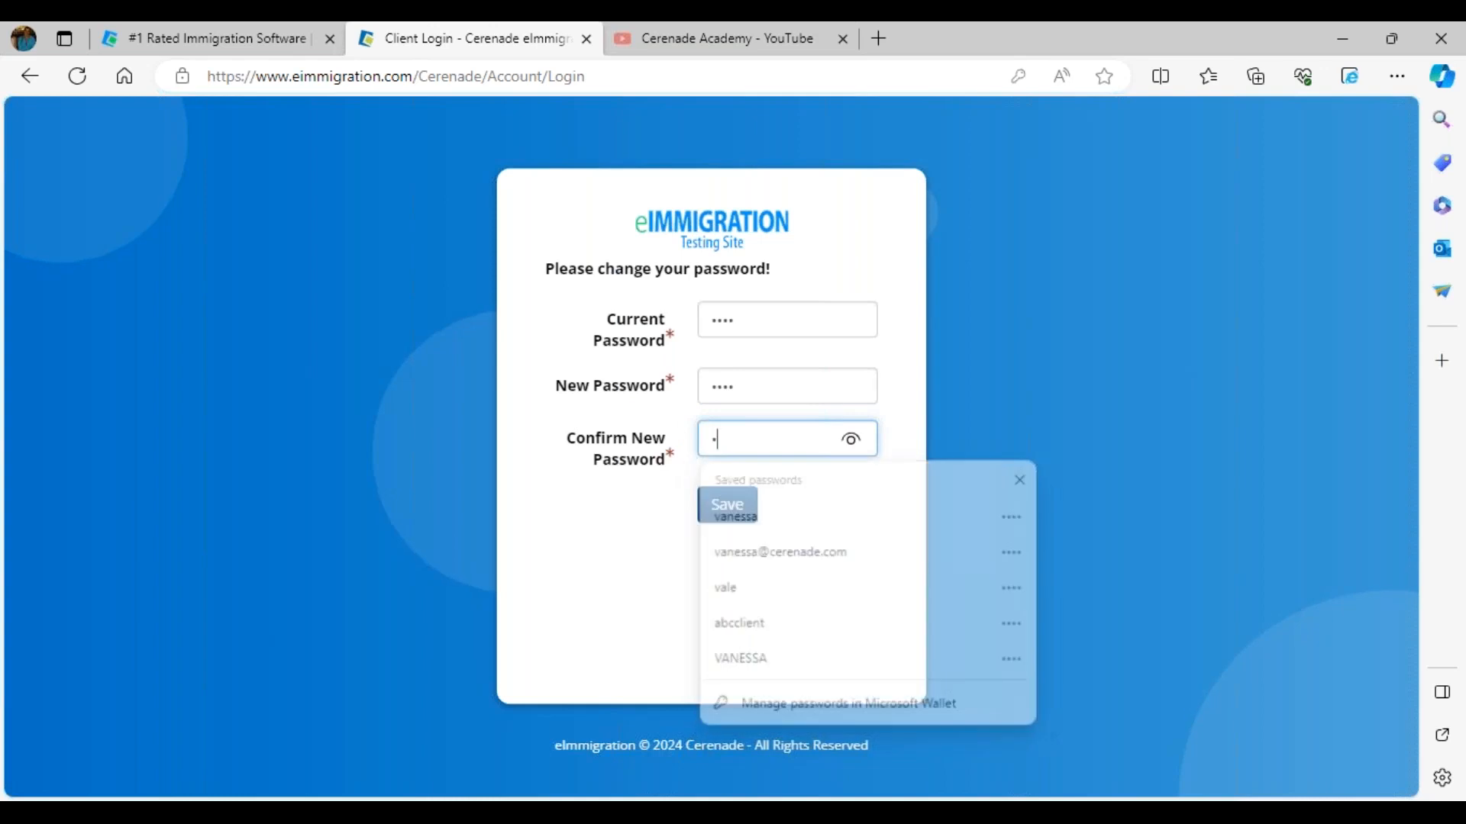
left_click(734, 506)
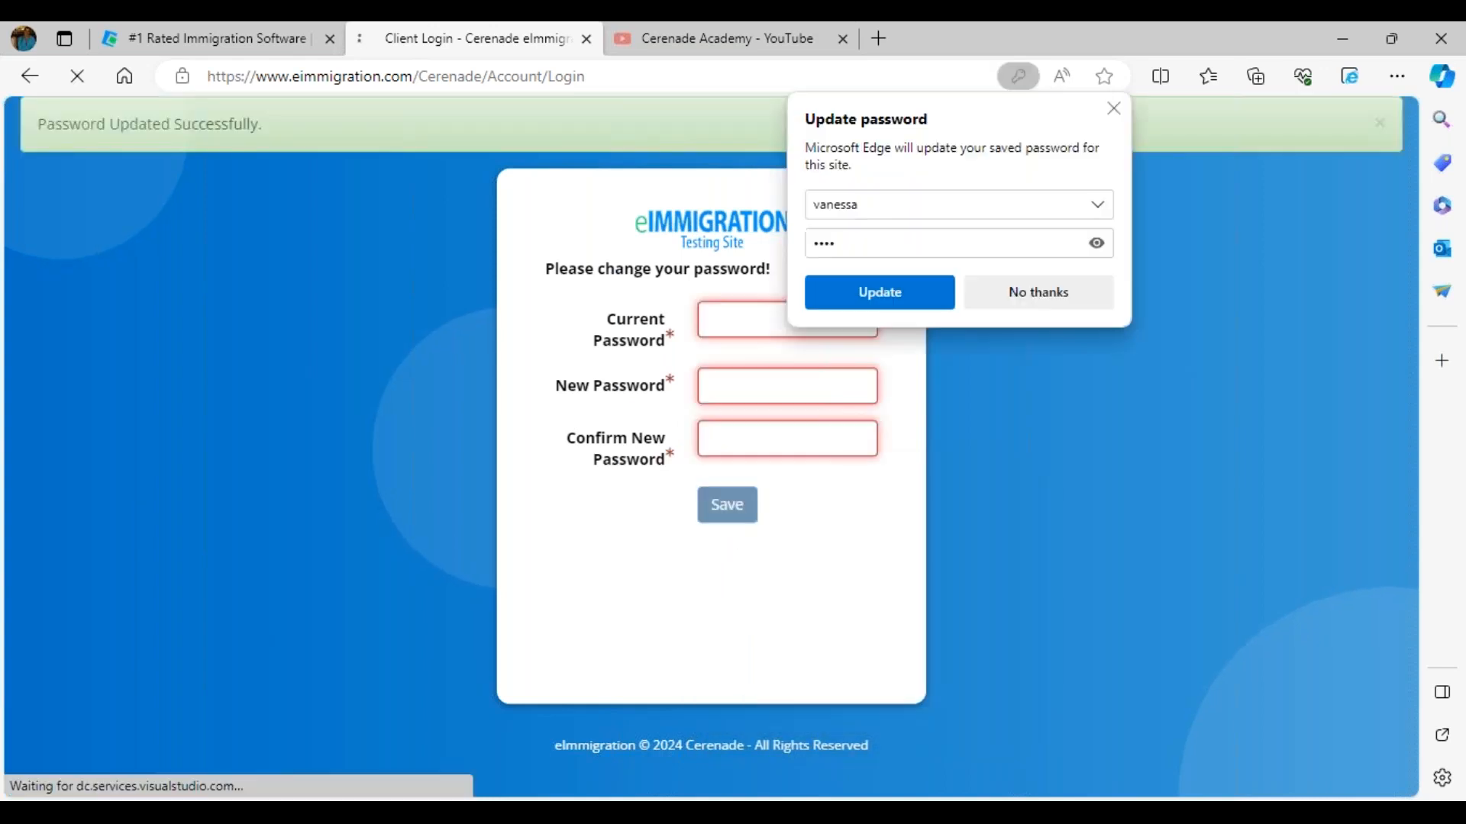
left_click(1067, 300)
Step: Log in to the client portal with the client's e-mail username and the new password
left_click(748, 407)
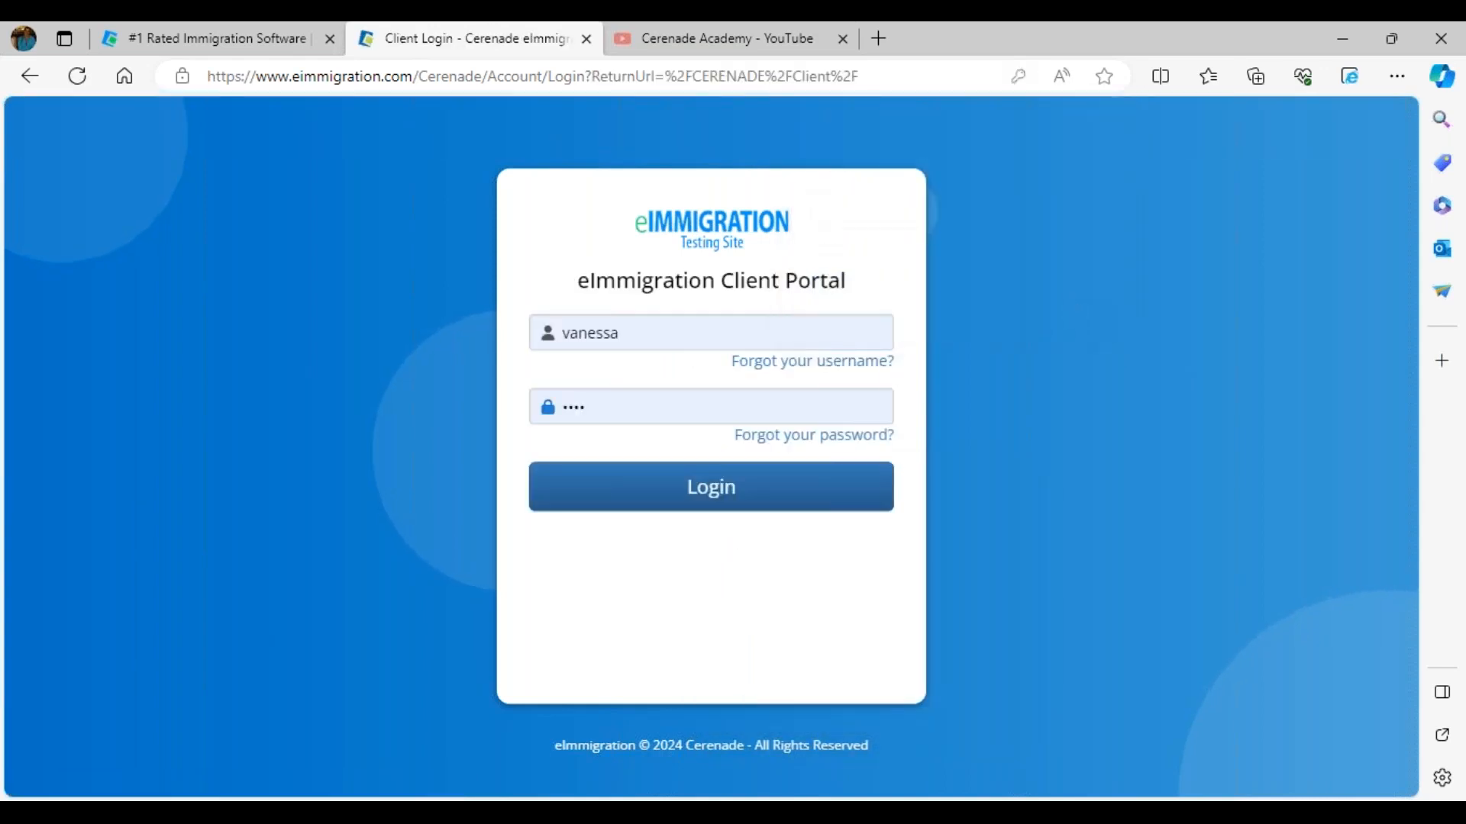
double_click(632, 339)
key("ctrl+v")
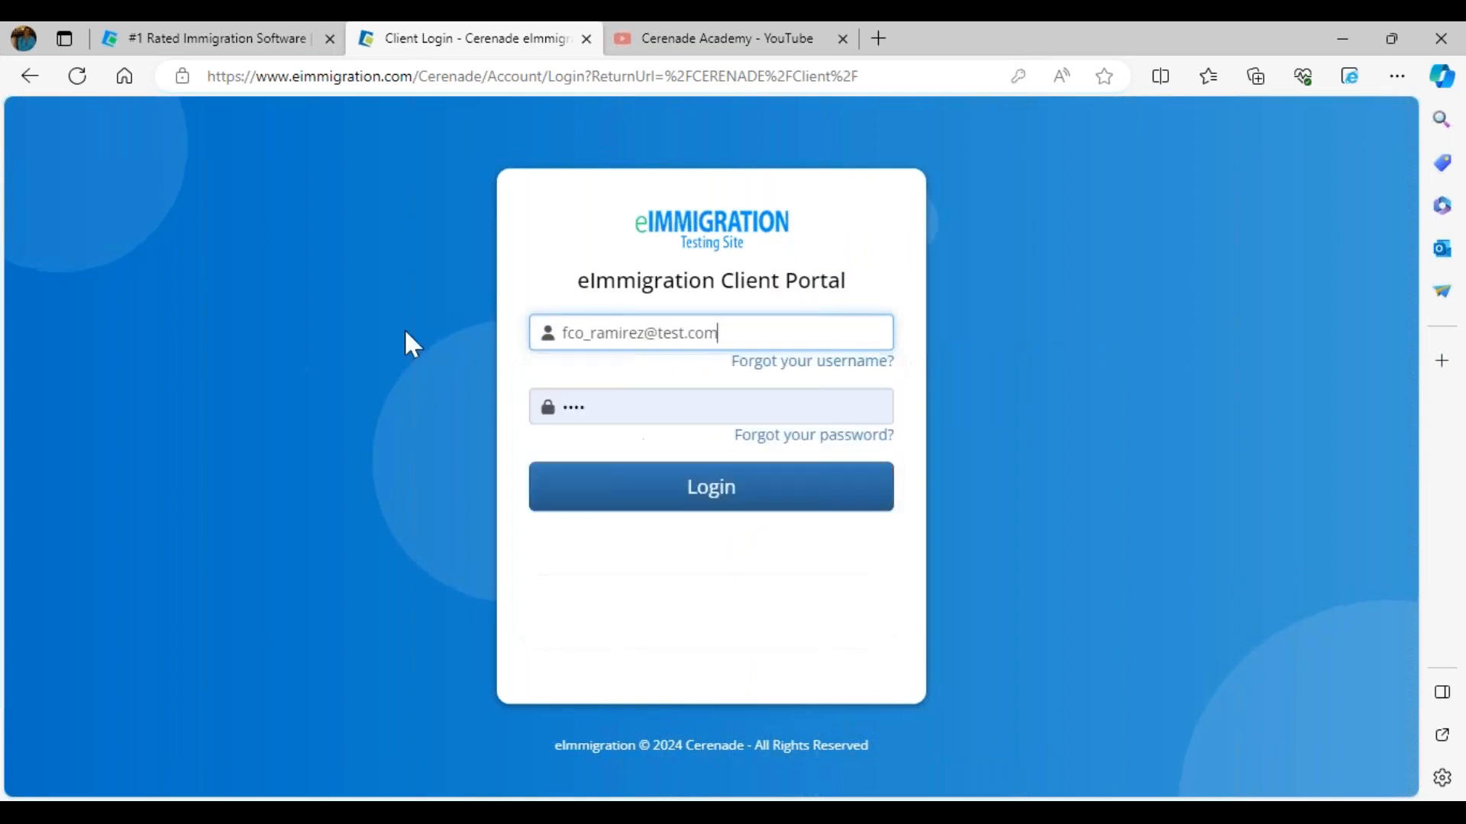
double_click(645, 403)
type("••")
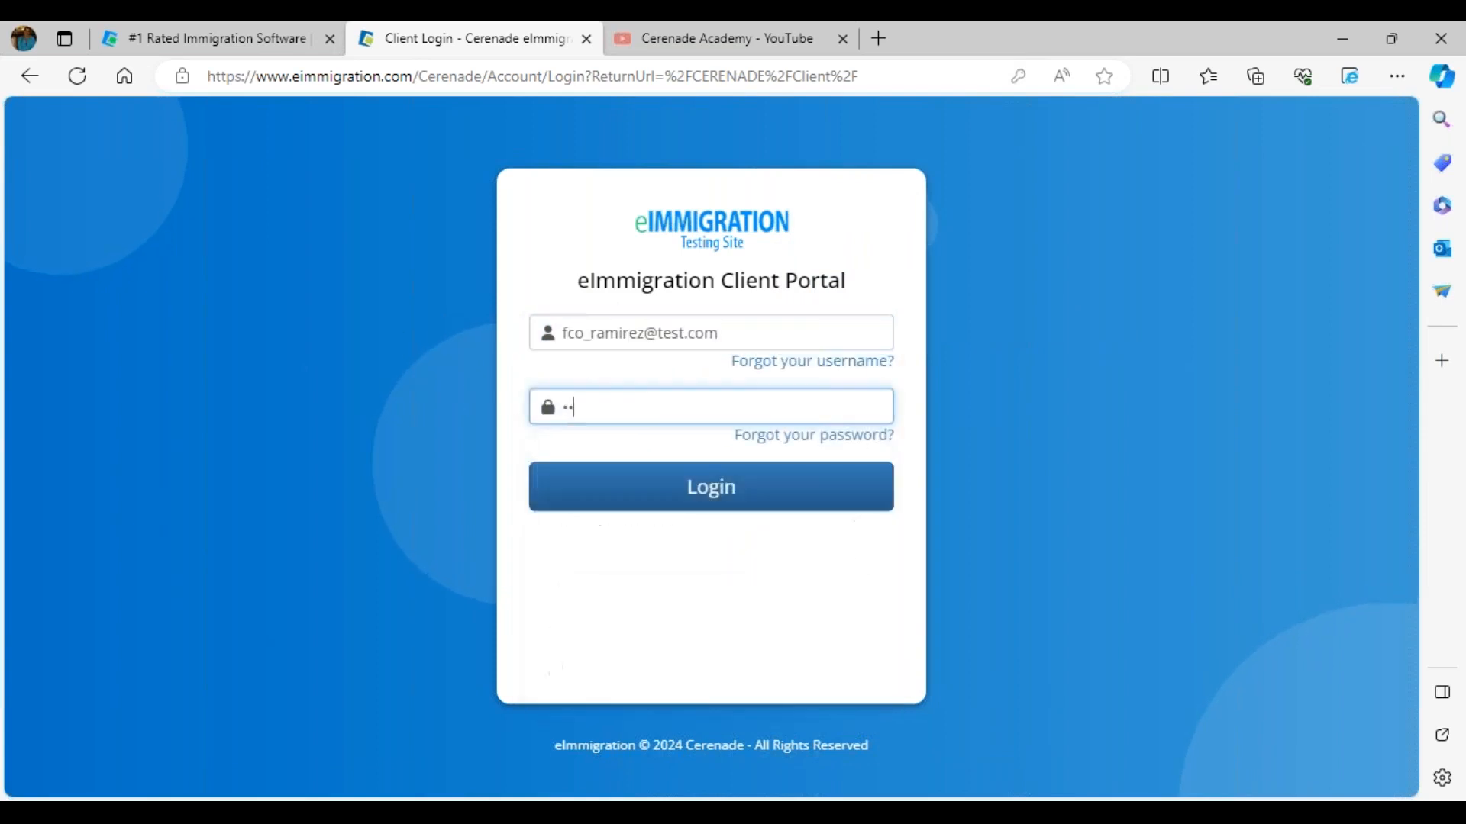
key("Return")
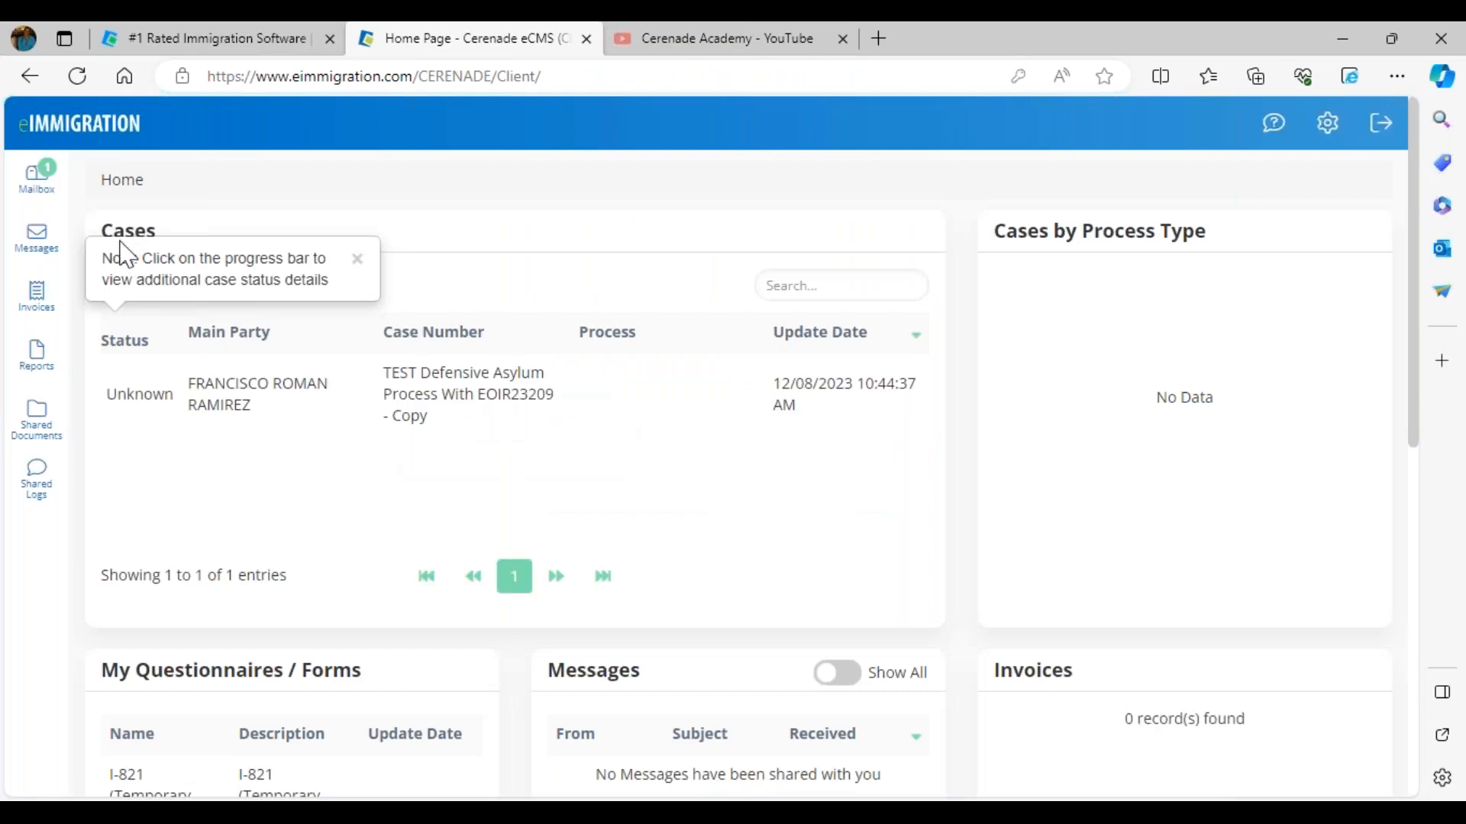
Step: Open the client Mailbox and open the I-821 (Temporary Protected Status) Full Questionnaire for editing
left_click(42, 193)
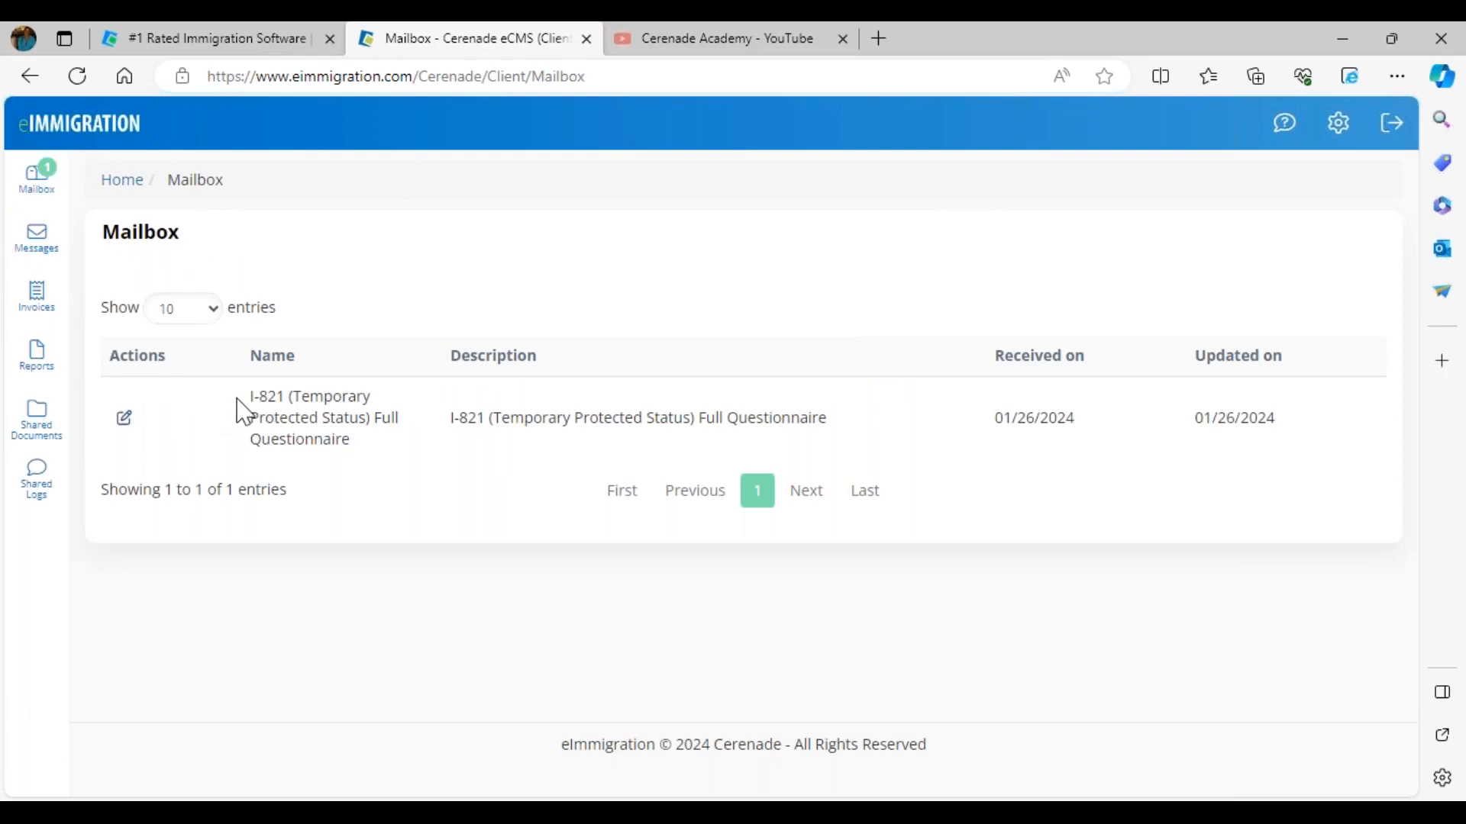
left_click_drag(248, 396, 428, 461)
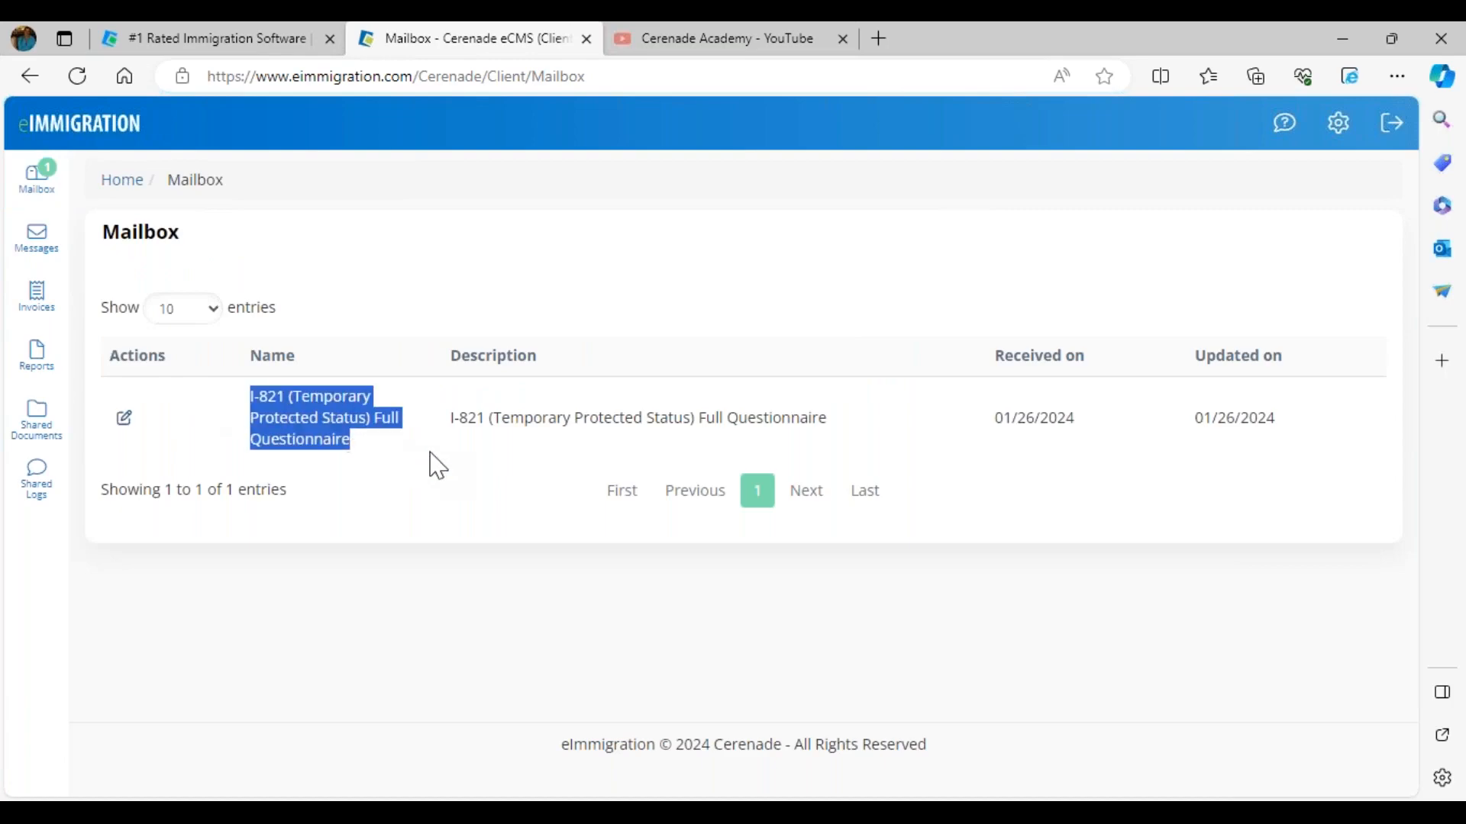
left_click(126, 420)
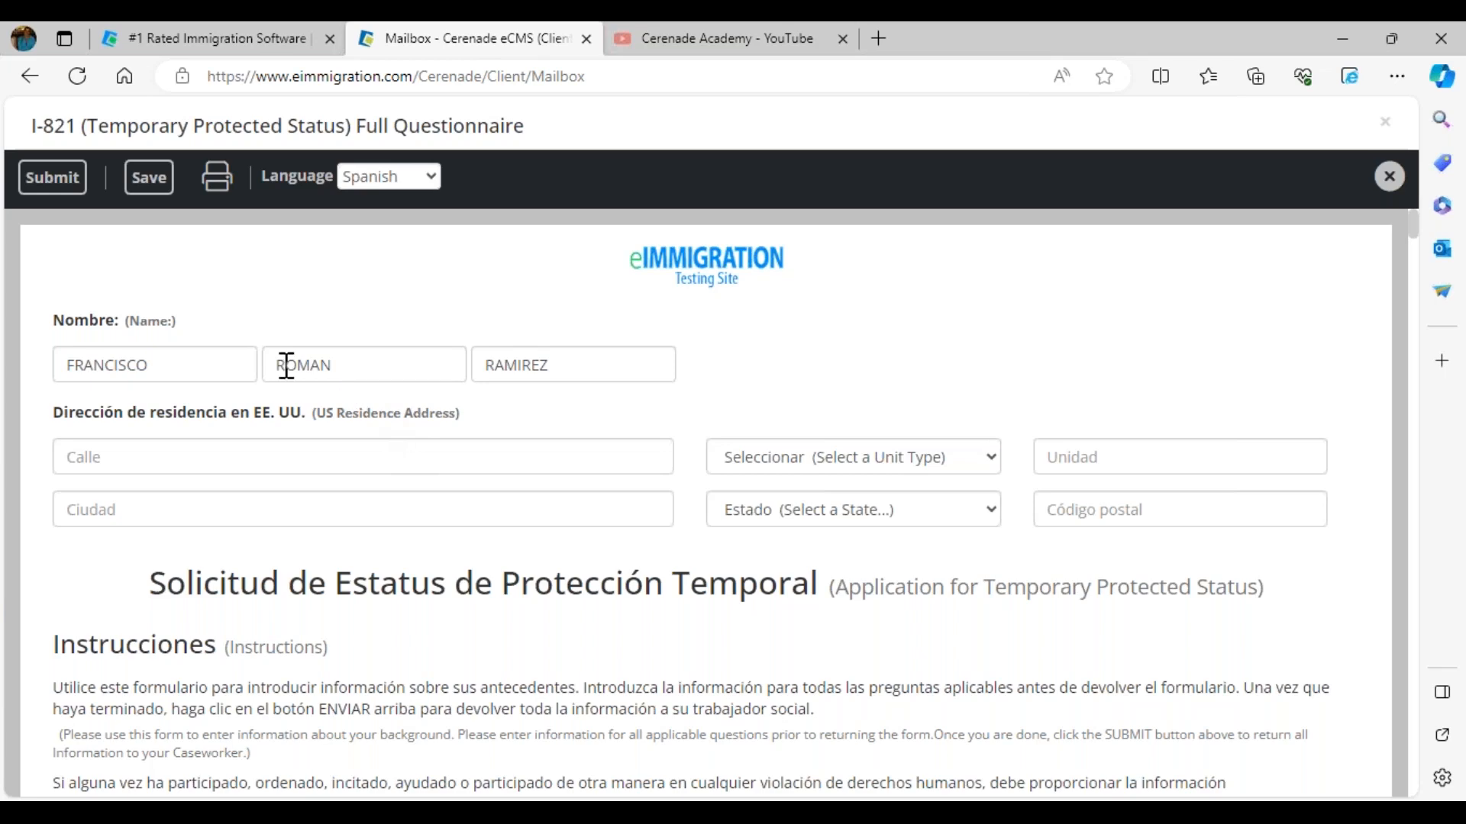
Step: Enter 789 test avenue as the street of the US residence address
left_click_drag(187, 373, 71, 370)
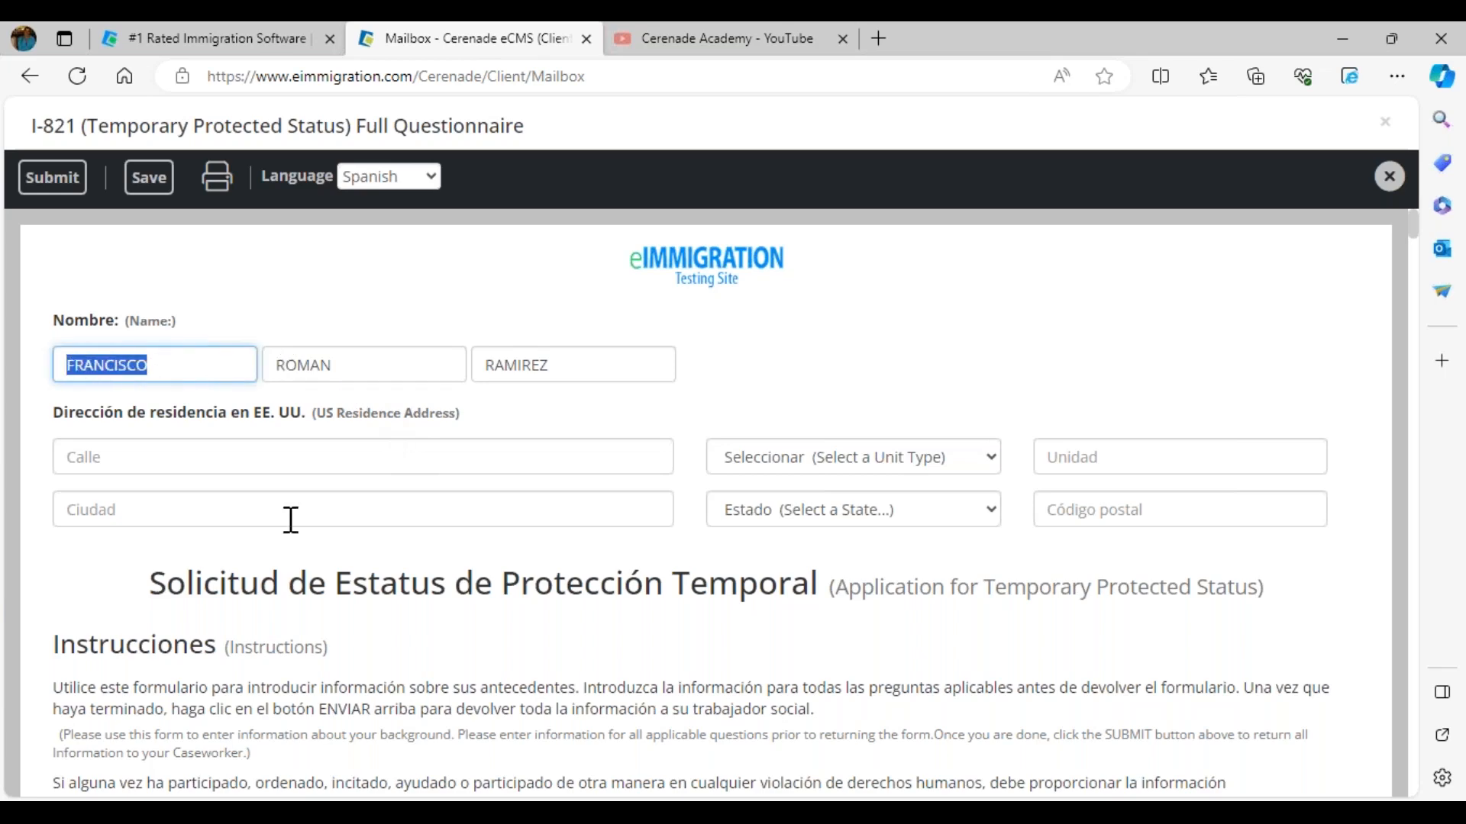
scroll(288, 517, "down", 10)
scroll(287, 517, "up", 10)
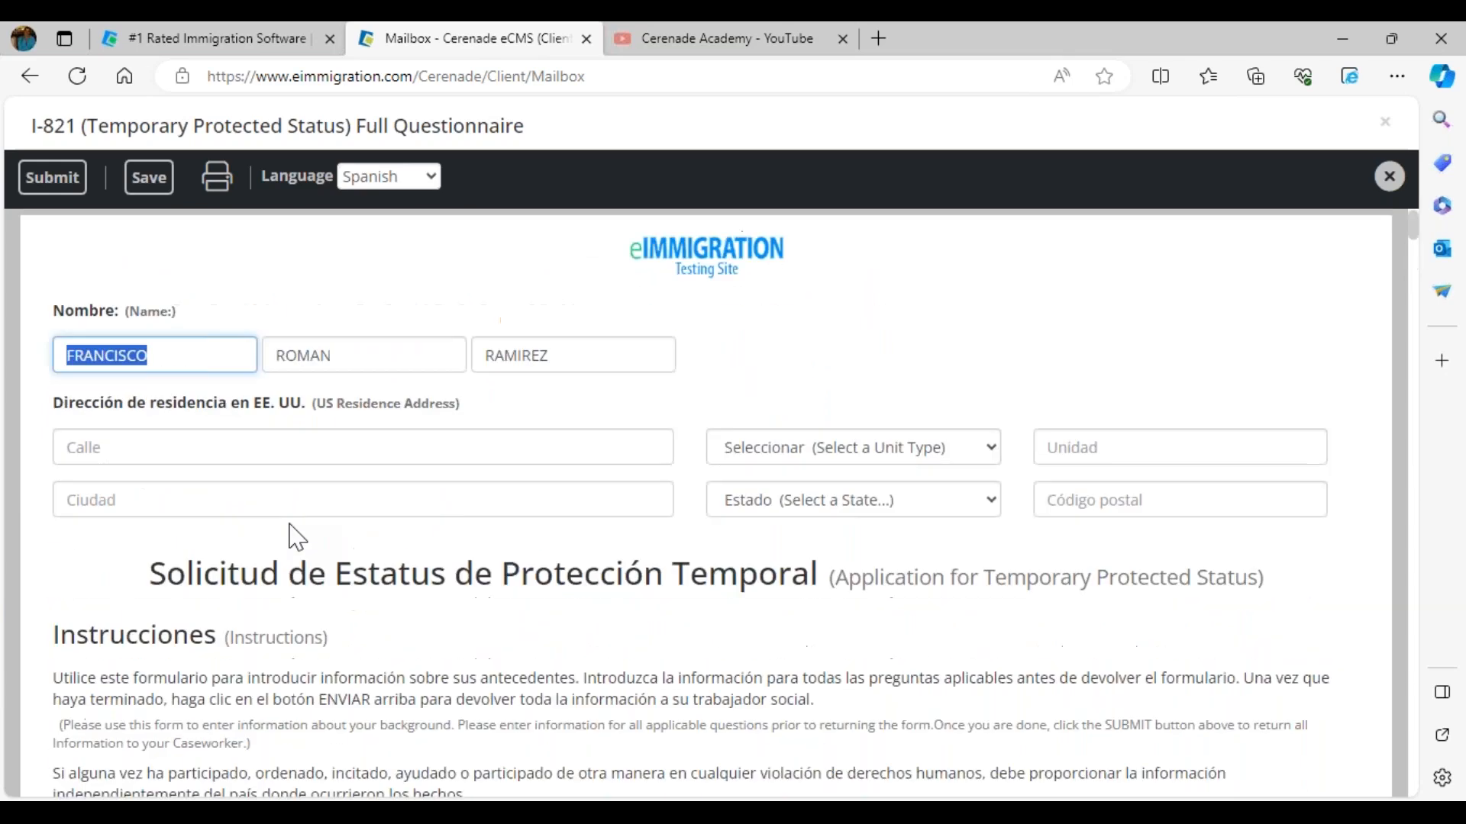
left_click(204, 458)
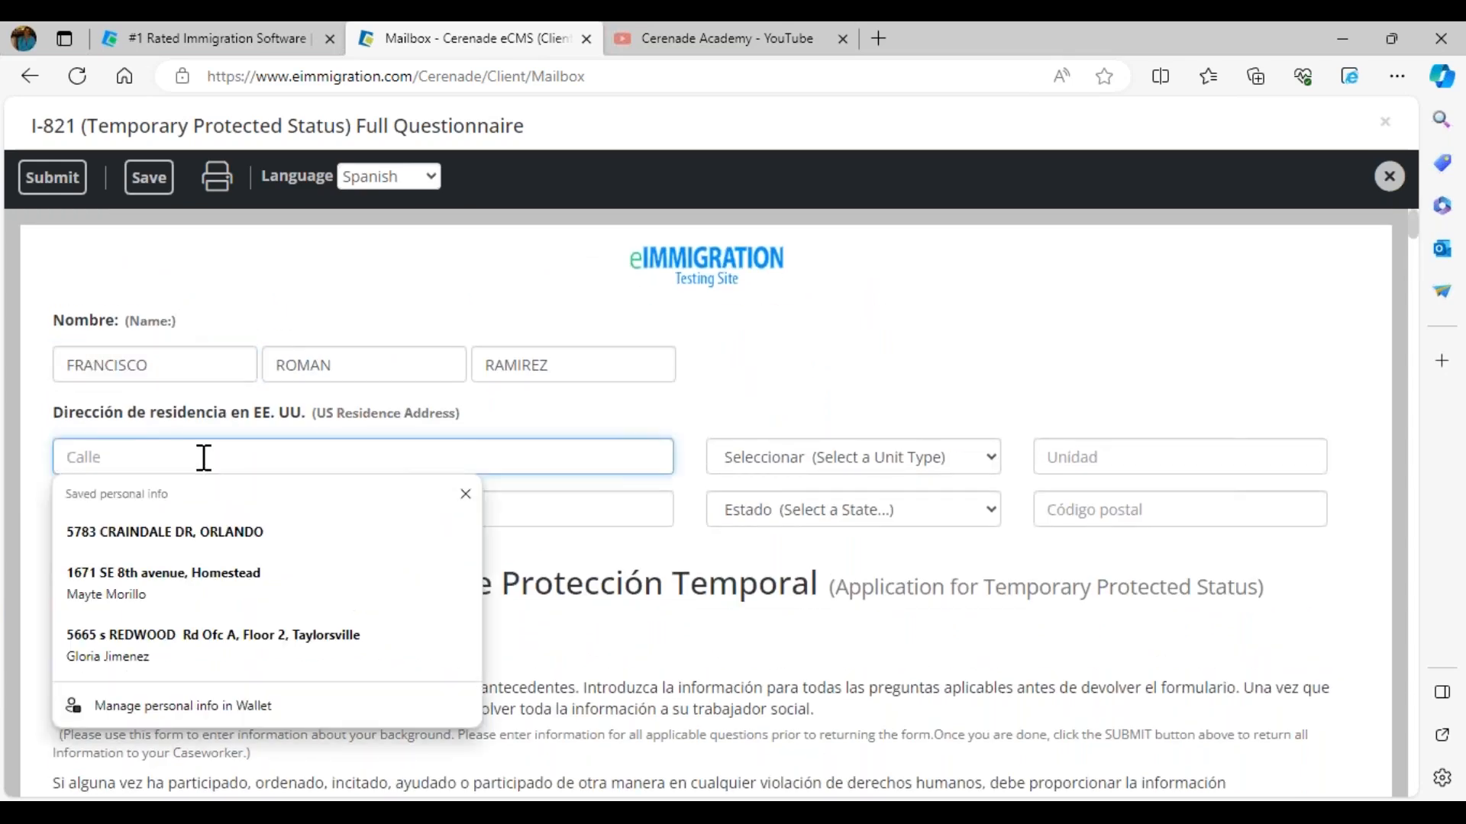
type("789 test avenue")
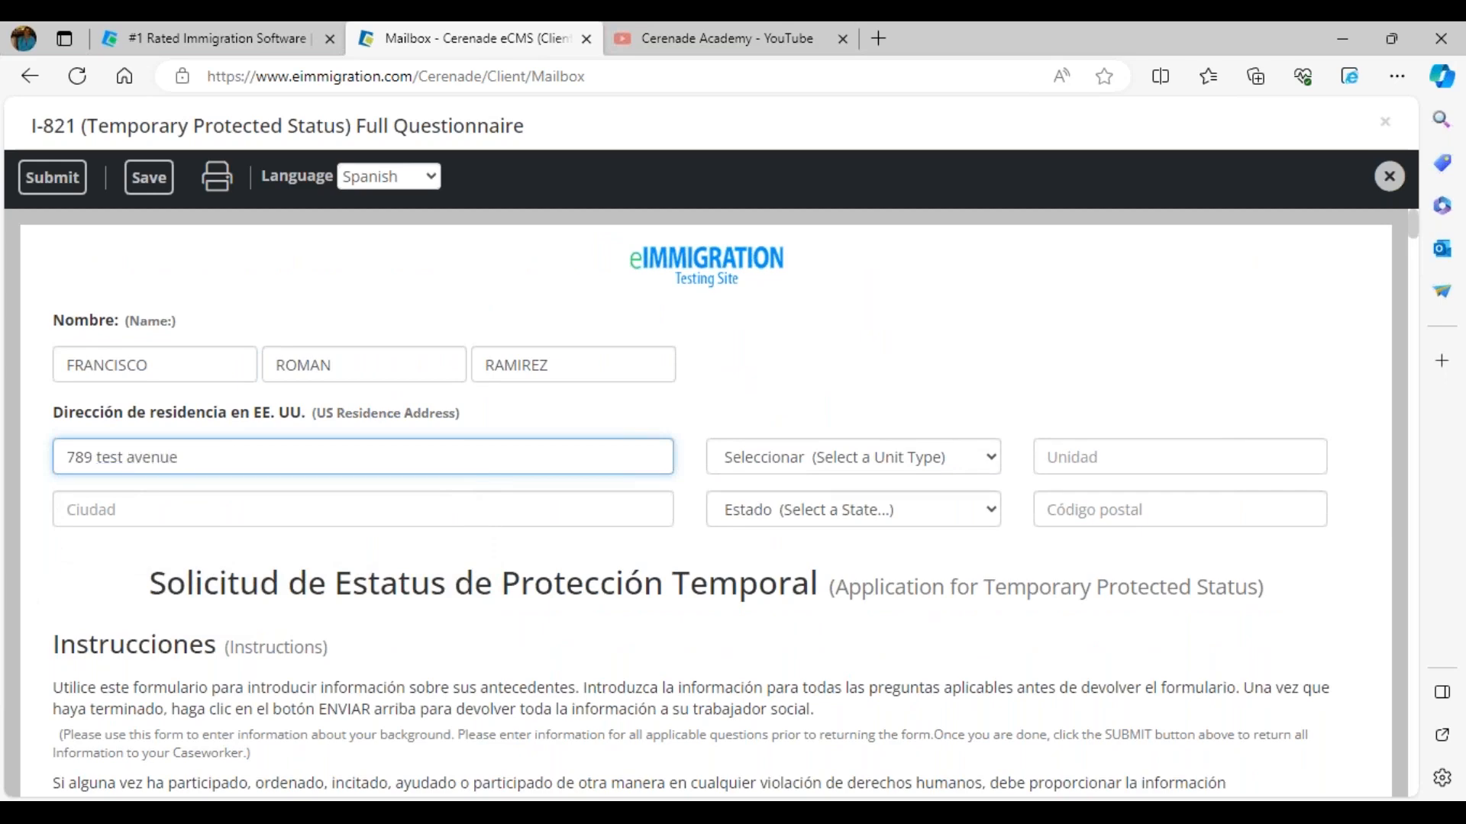
Step: Answer No to the felony, misdemeanor and particularly serious crime conviction questions
scroll(229, 327, "down", 2)
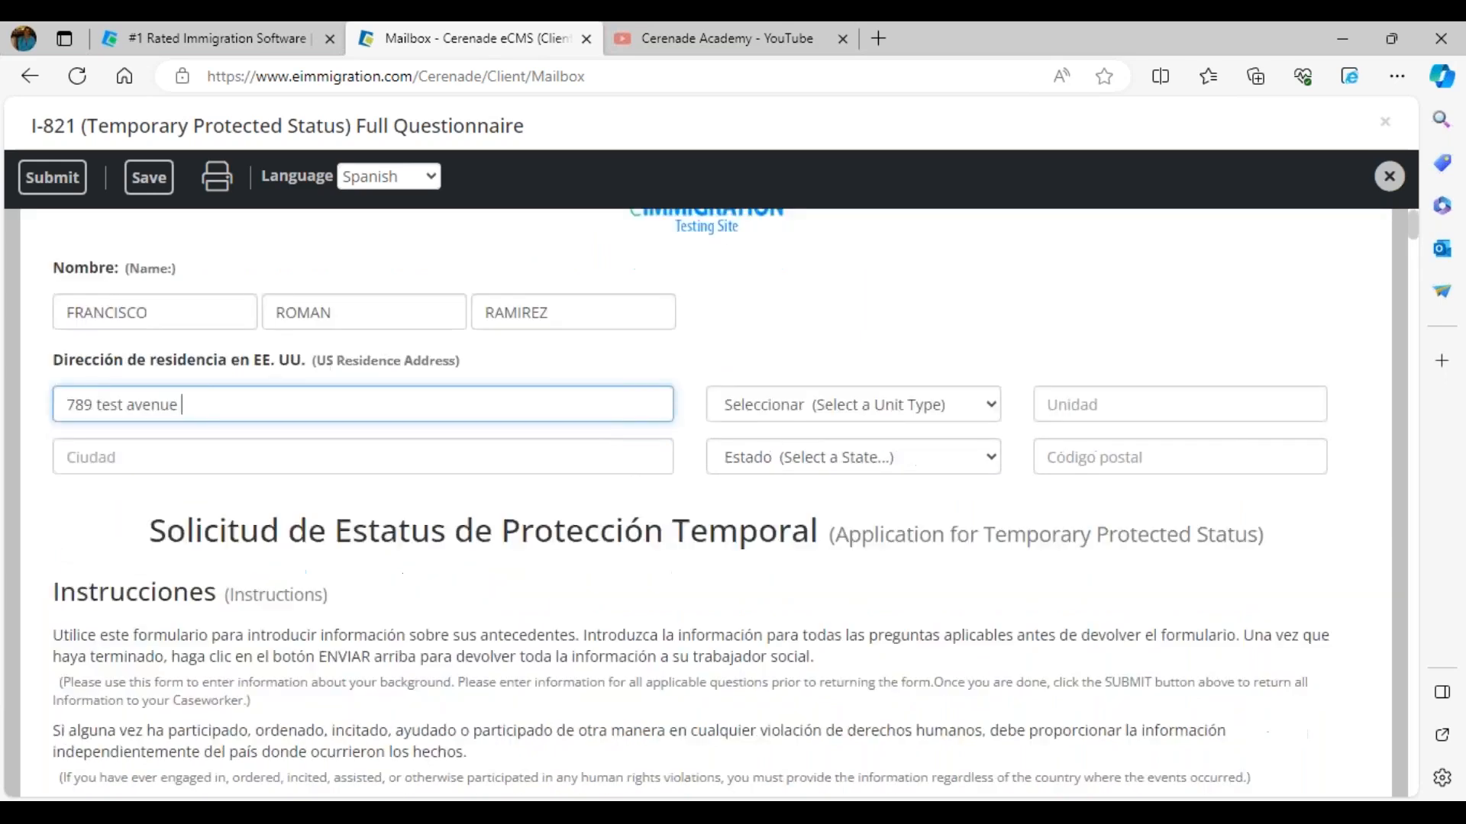
scroll(229, 328, "down", 3)
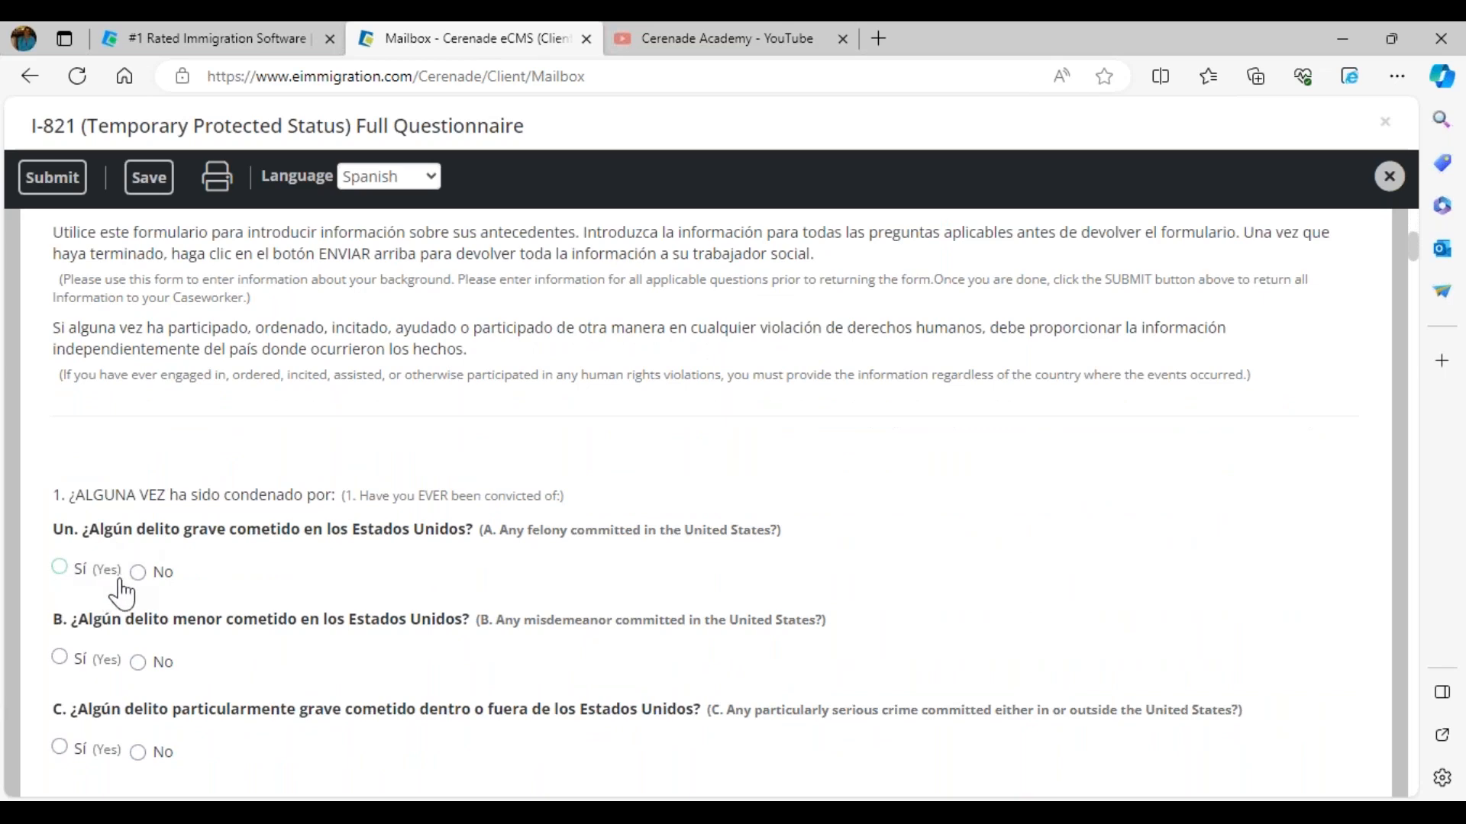
left_click(70, 579)
left_click(139, 574)
left_click(138, 662)
scroll(149, 676, "down", 2)
left_click(59, 566)
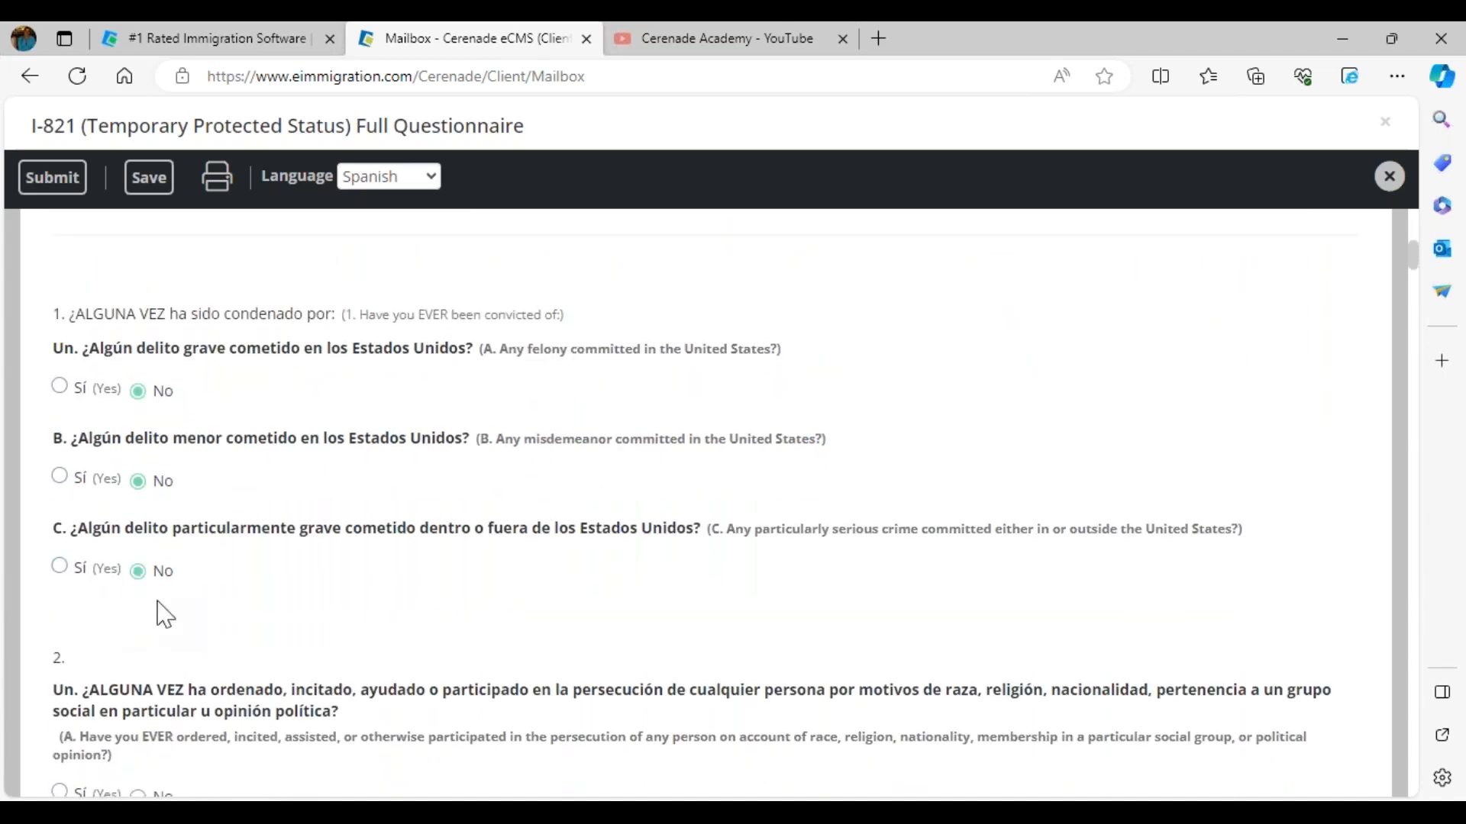
scroll(158, 608, "down", 3)
left_click(138, 635)
Step: Enter test as the city of the residence address and save the questionnaire
scroll(300, 649, "down", 3)
scroll(369, 638, "down", 6)
scroll(386, 562, "up", 1)
scroll(386, 568, "up", 15)
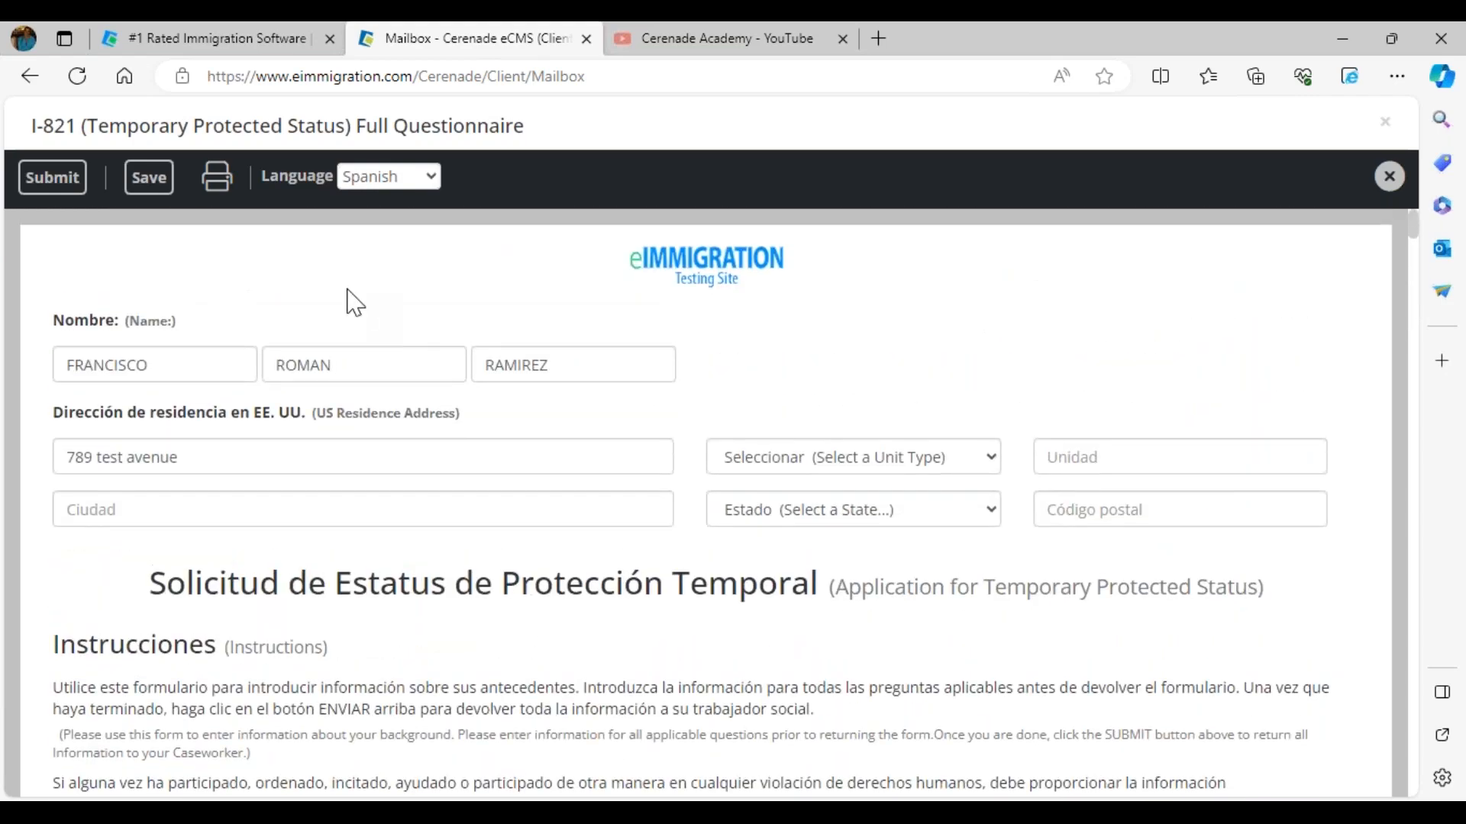
left_click(329, 502)
type("test")
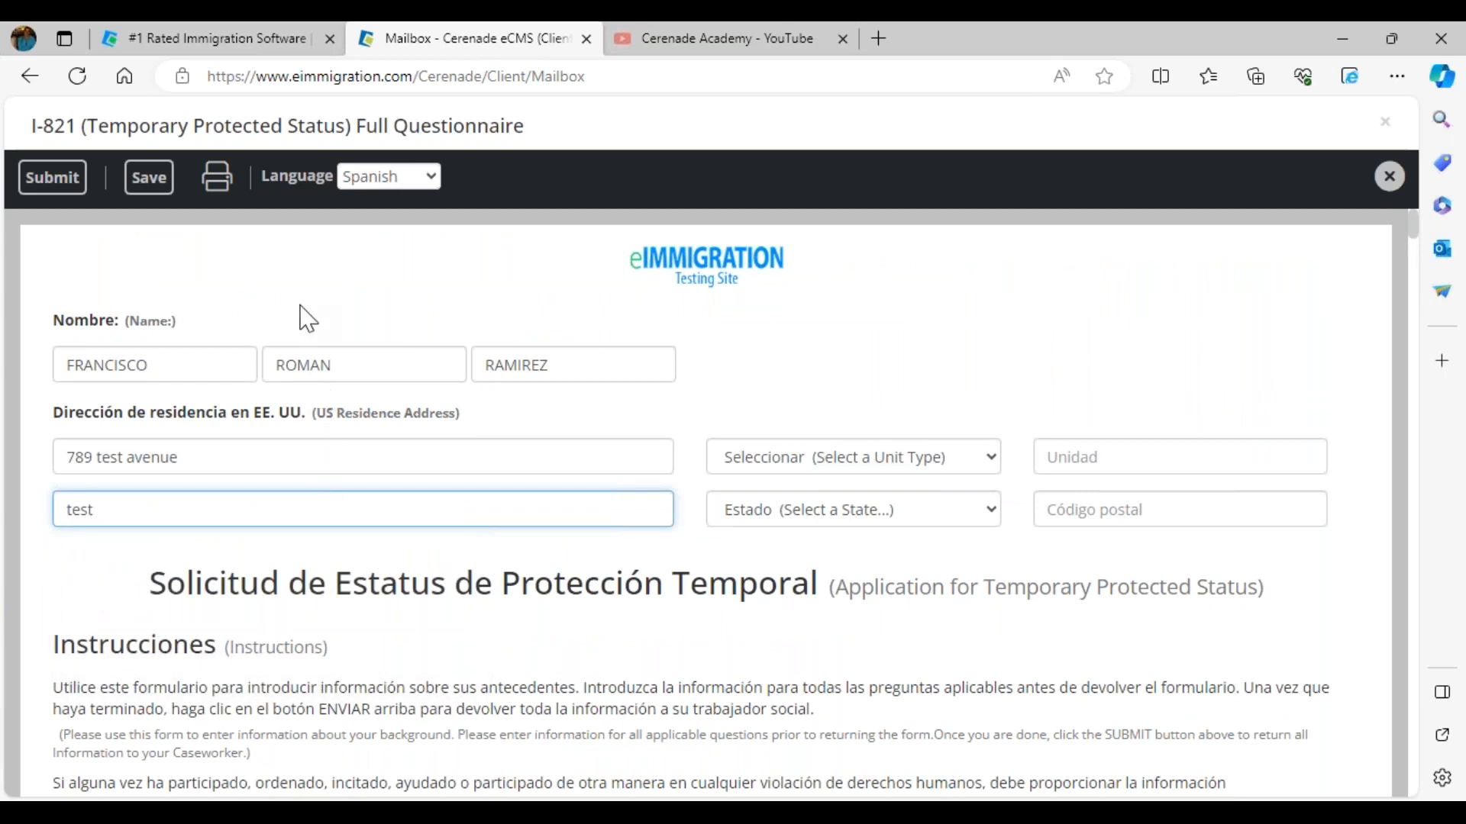
left_click(152, 180)
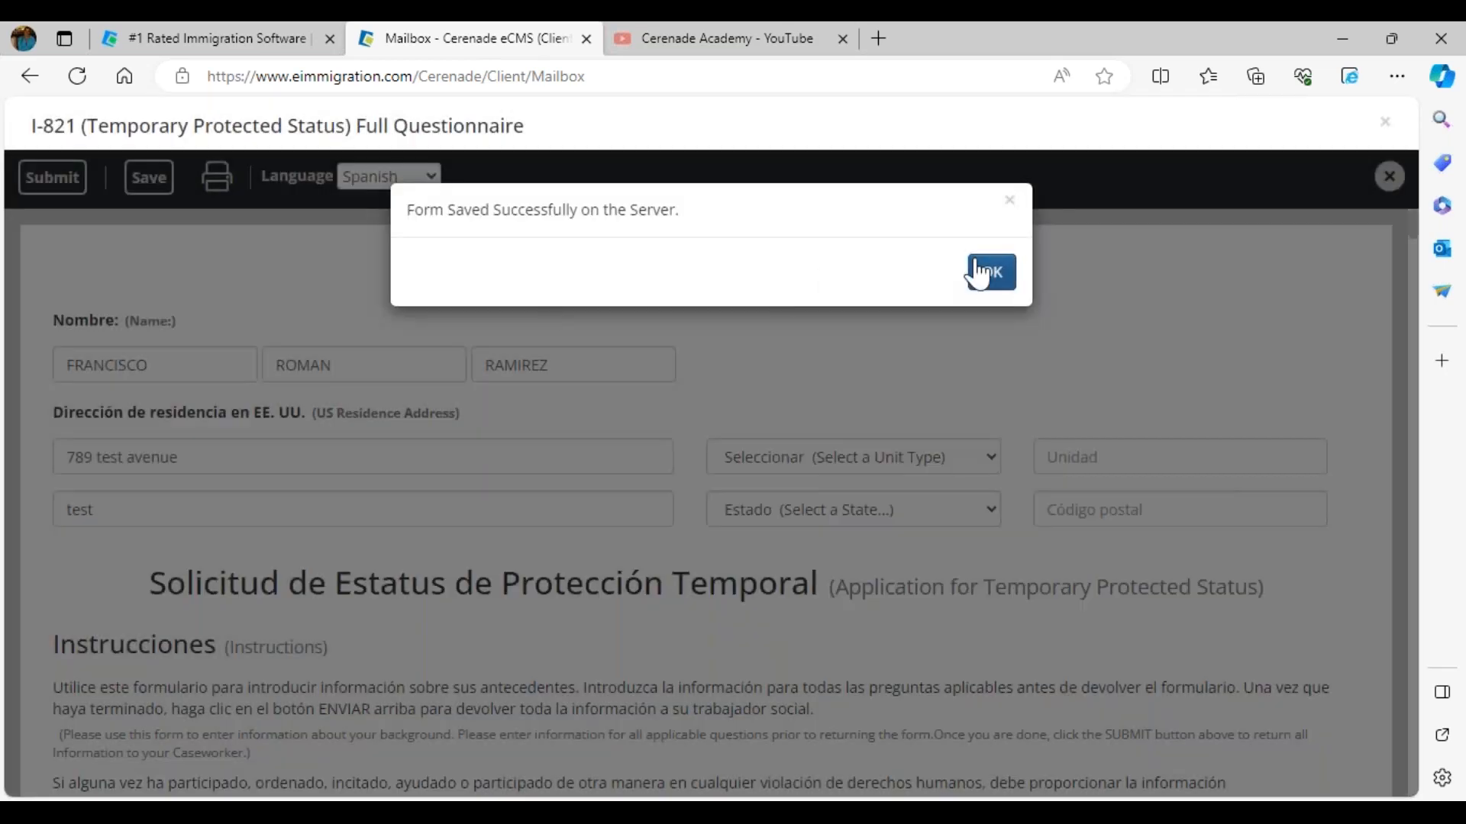
left_click(990, 275)
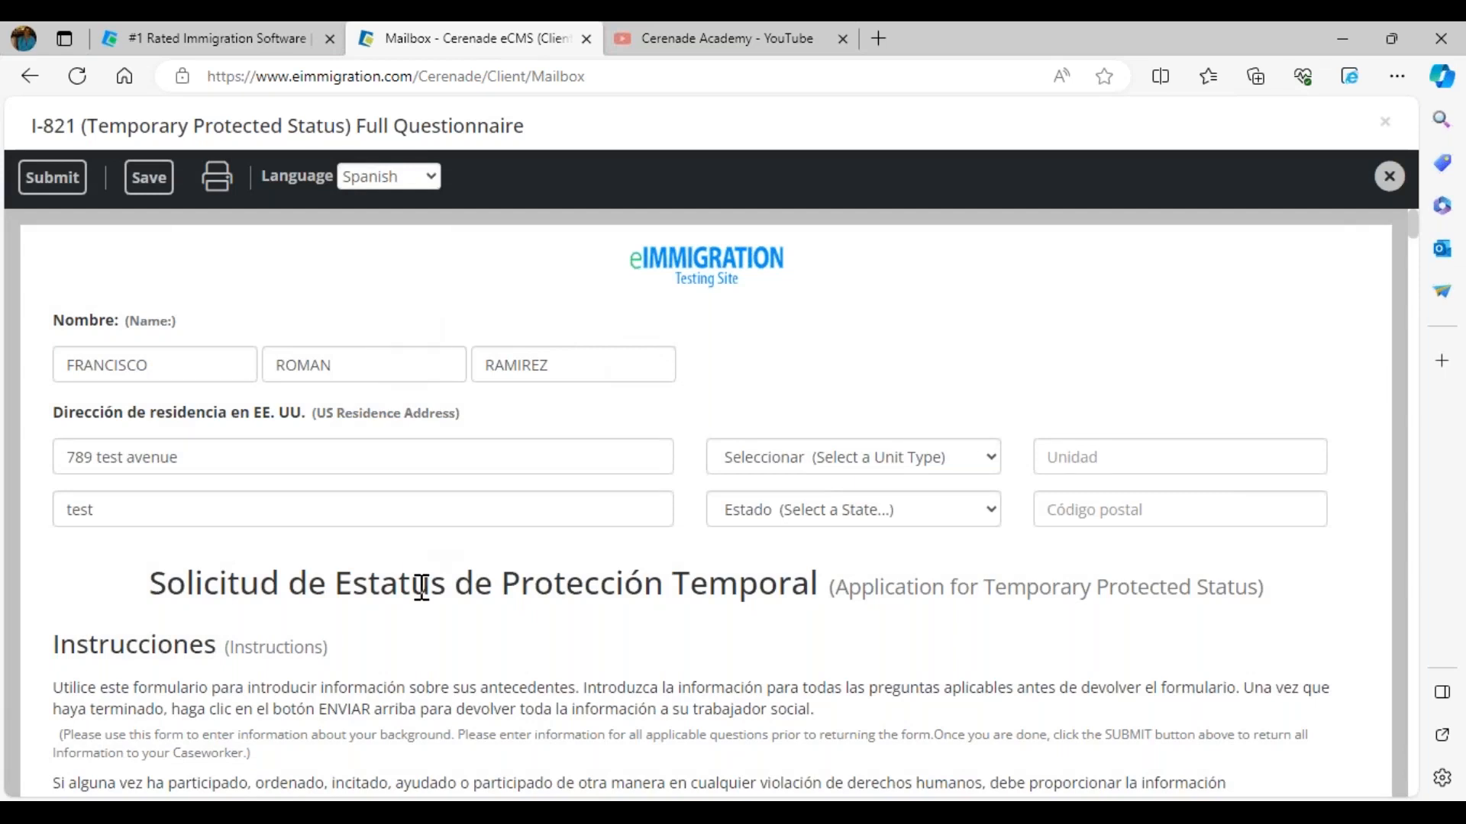
Step: Submit the completed questionnaire to the caseworker and acknowledge the submission
left_click(155, 198)
left_click(50, 185)
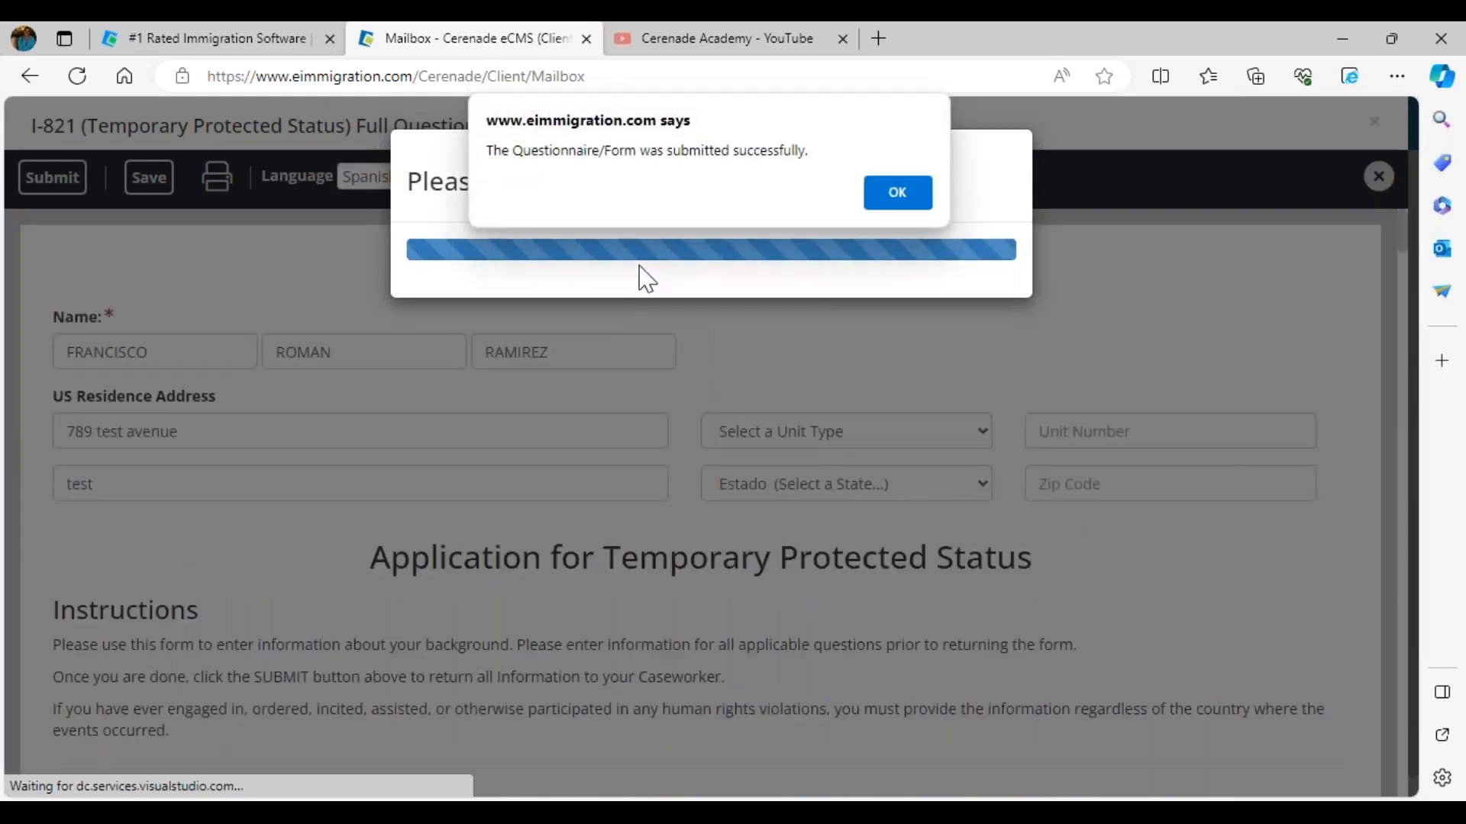
left_click_drag(507, 155, 852, 161)
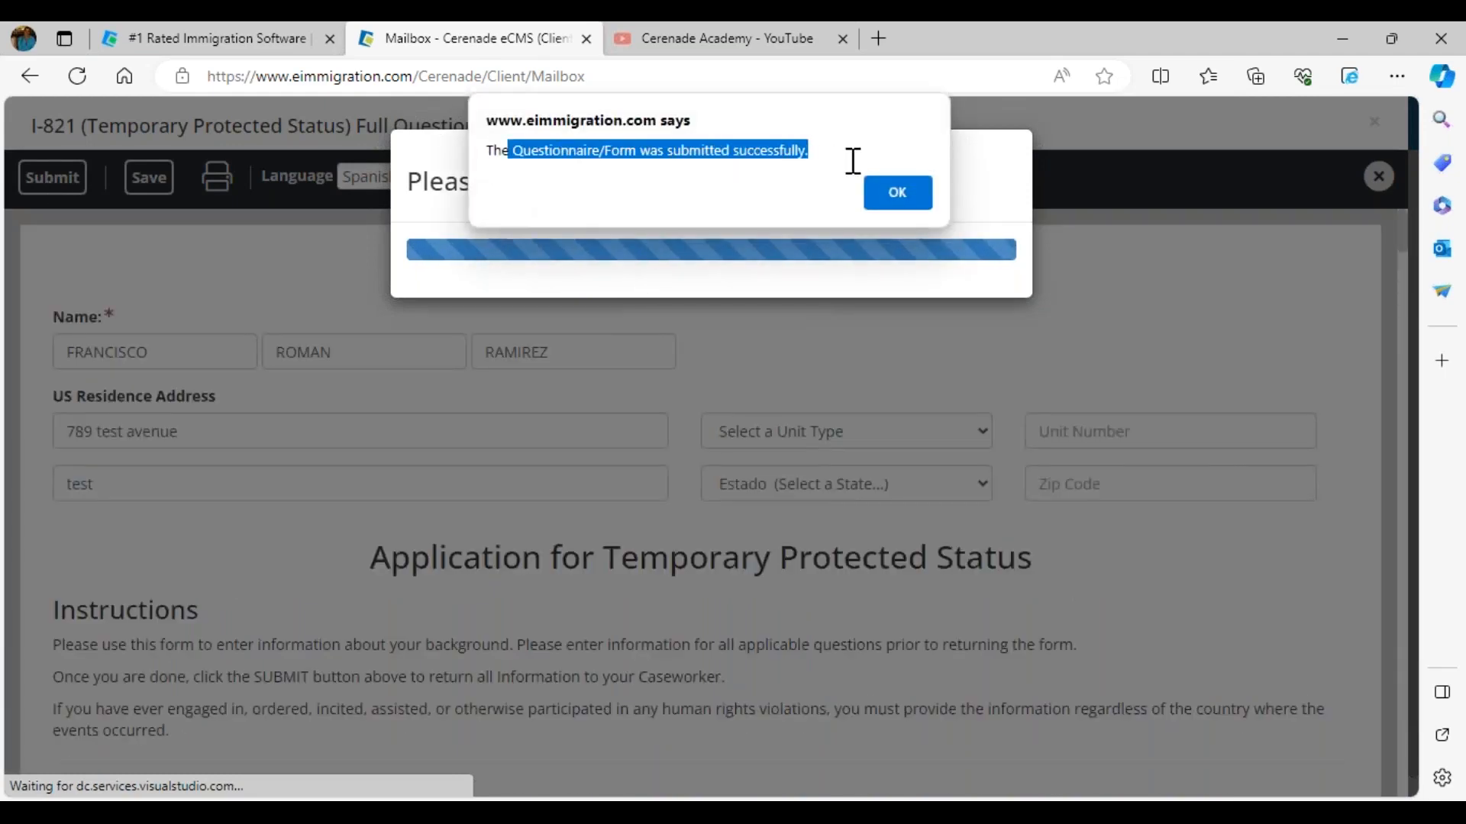
left_click(898, 197)
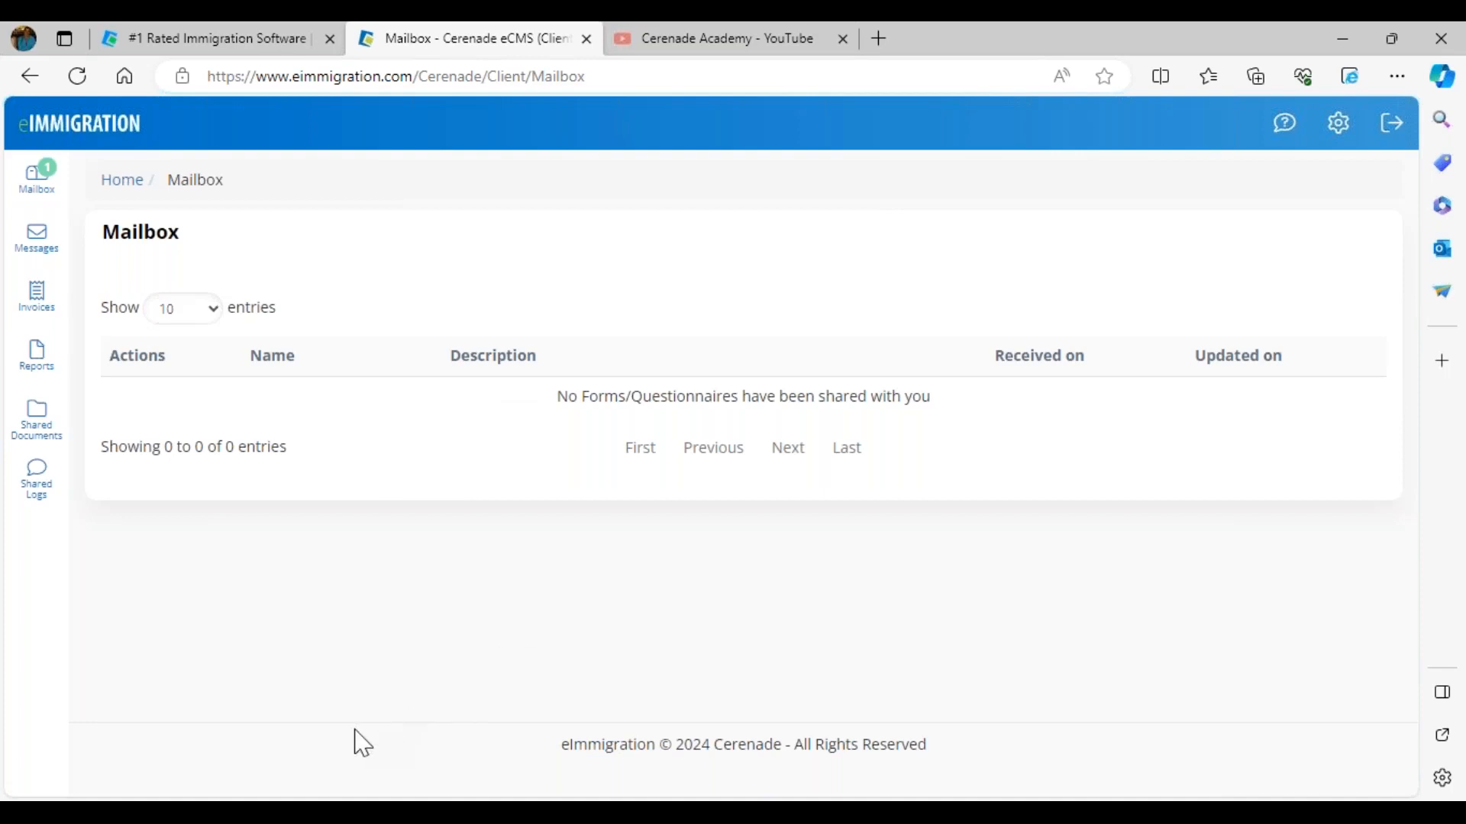
Step: Return to the staff account's home page and open the Questionnaires/Forms mailbox inbox
left_click(294, 812)
left_click(344, 746)
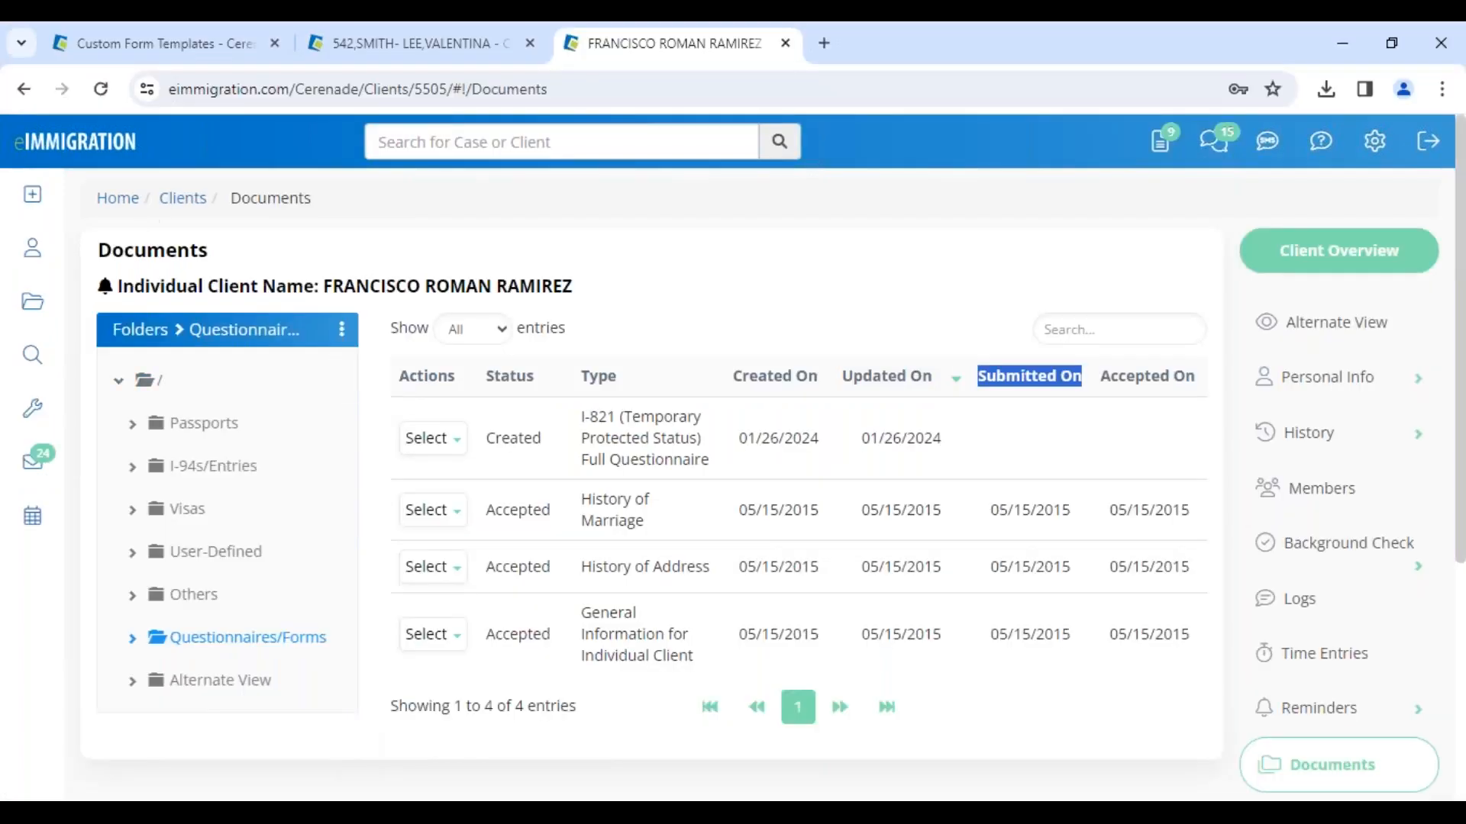
left_click(98, 150)
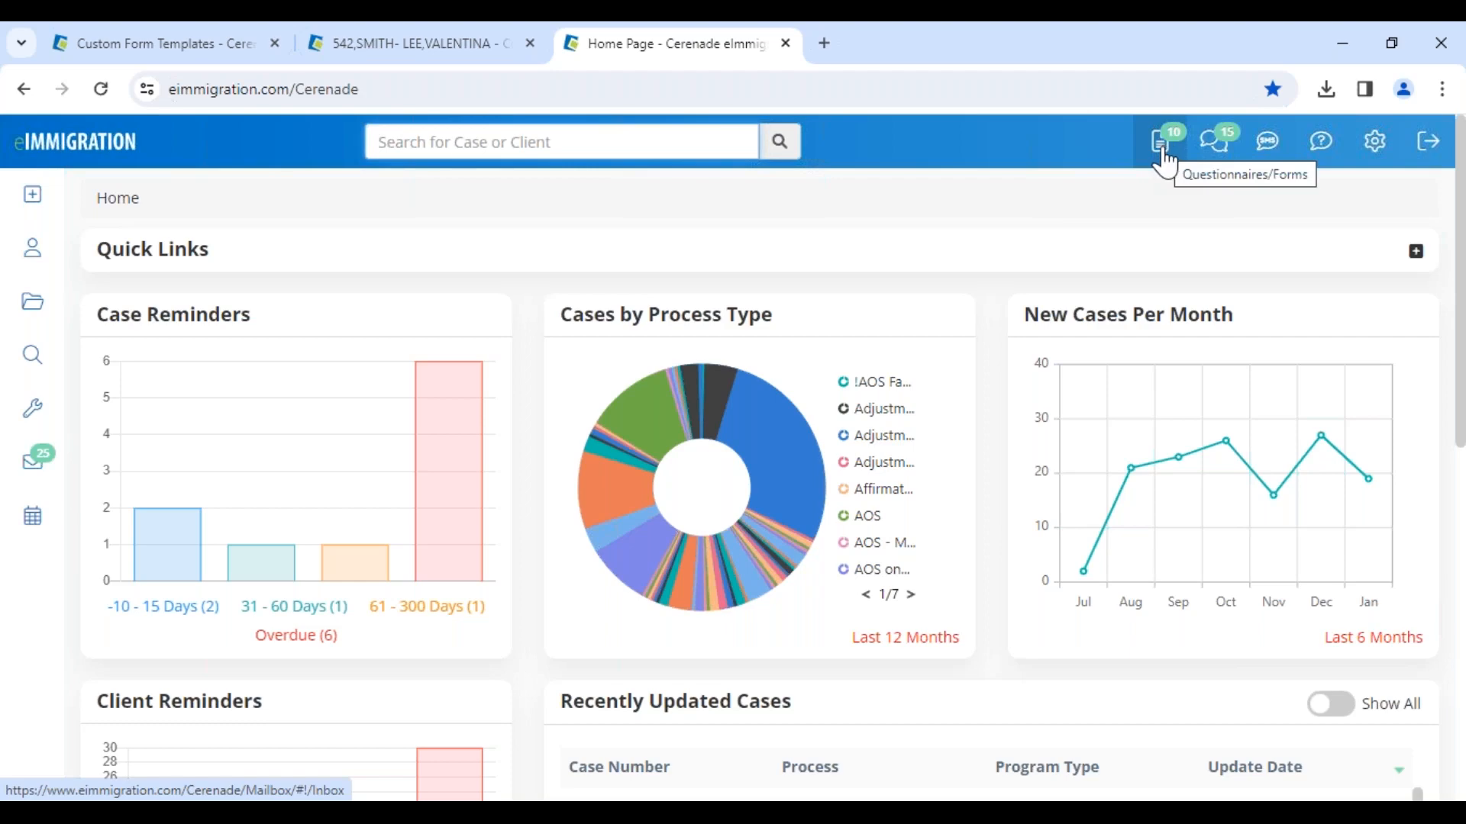
mouse_move(42, 473)
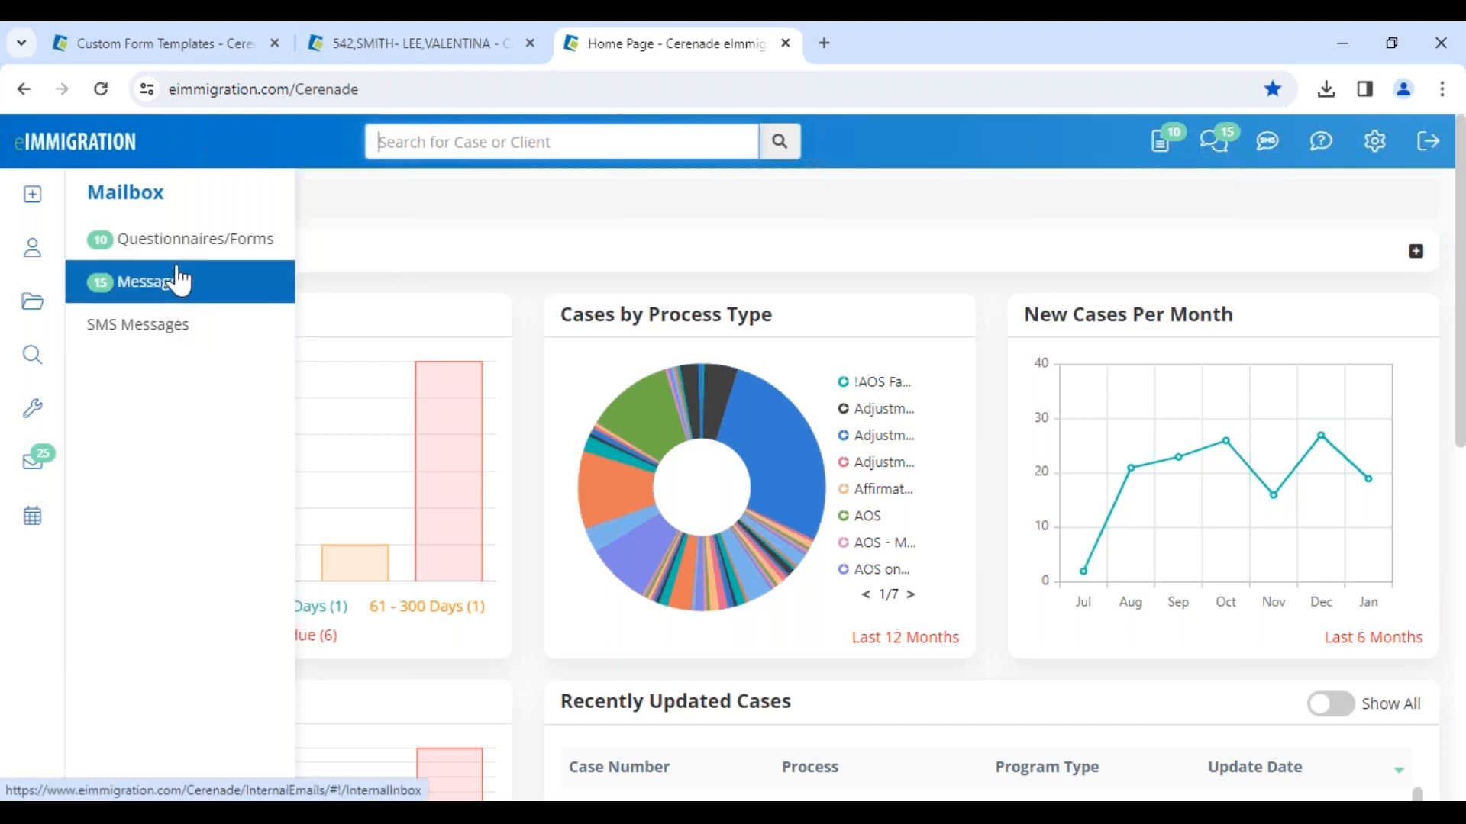
left_click(187, 243)
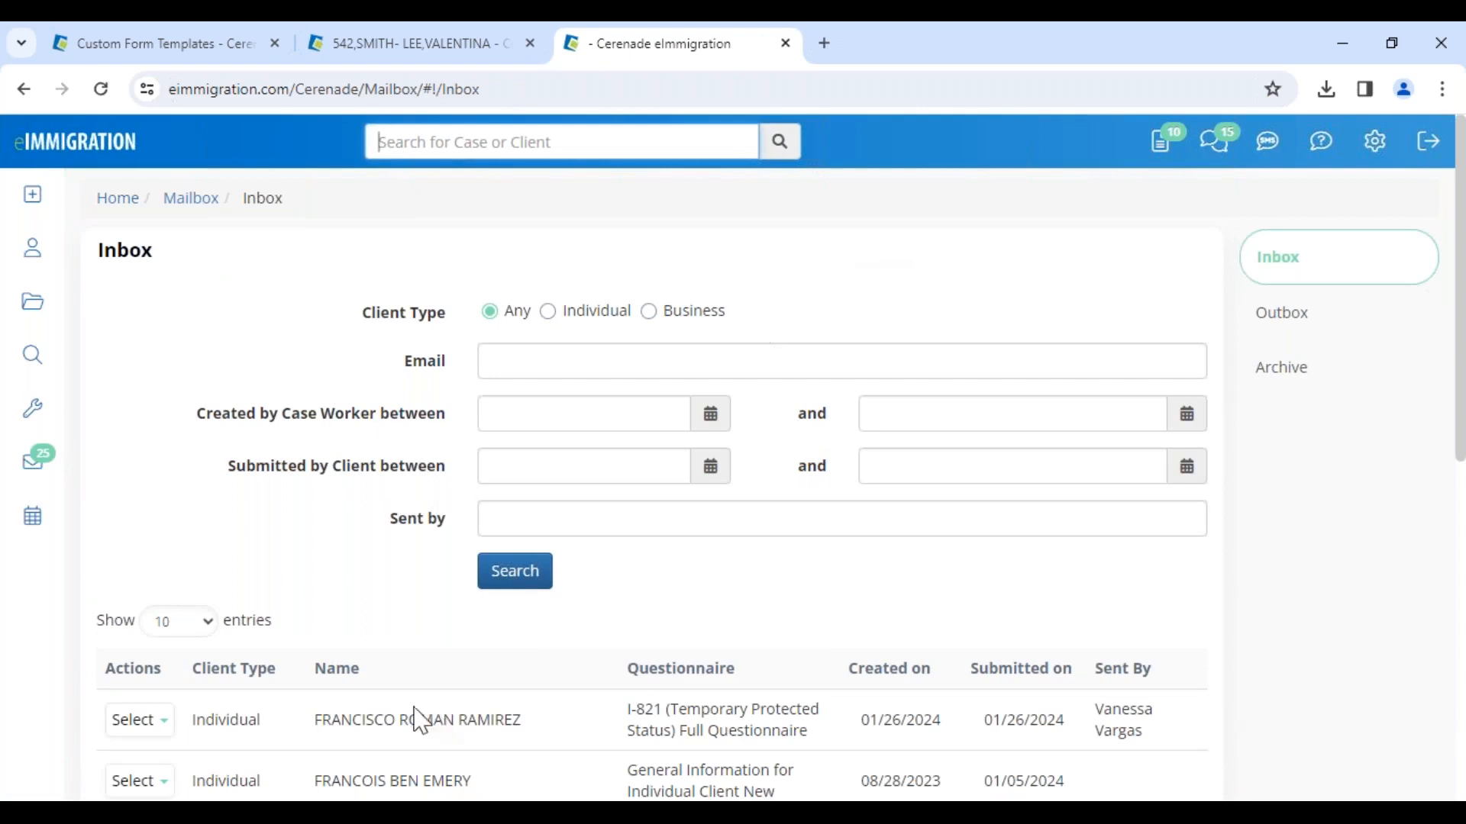
Step: Open the client's submitted I-821 (Temporary Protected Status) Full Questionnaire from the inbox
left_click_drag(311, 721, 556, 717)
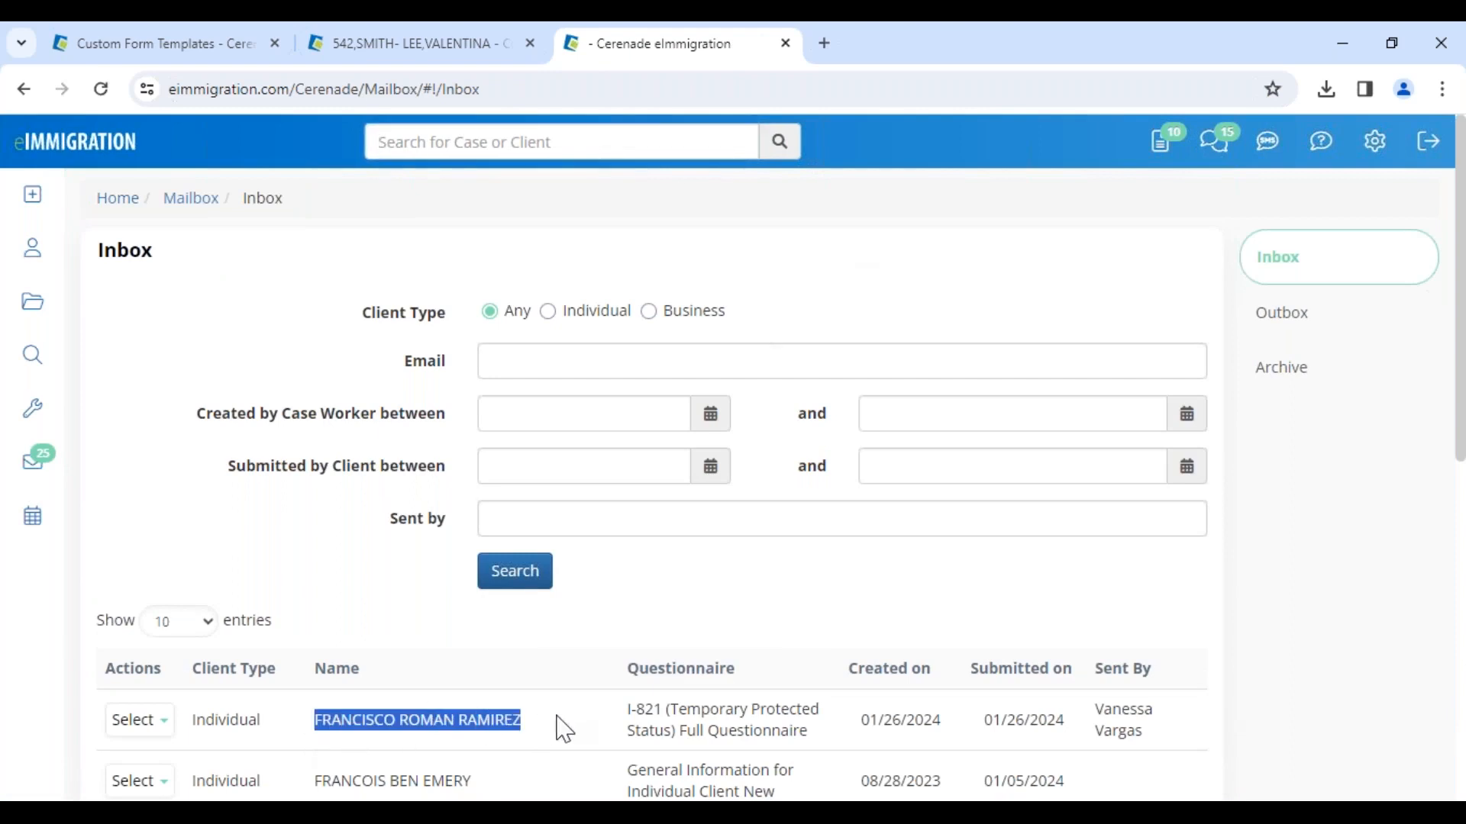
scroll(872, 563, "down", 3)
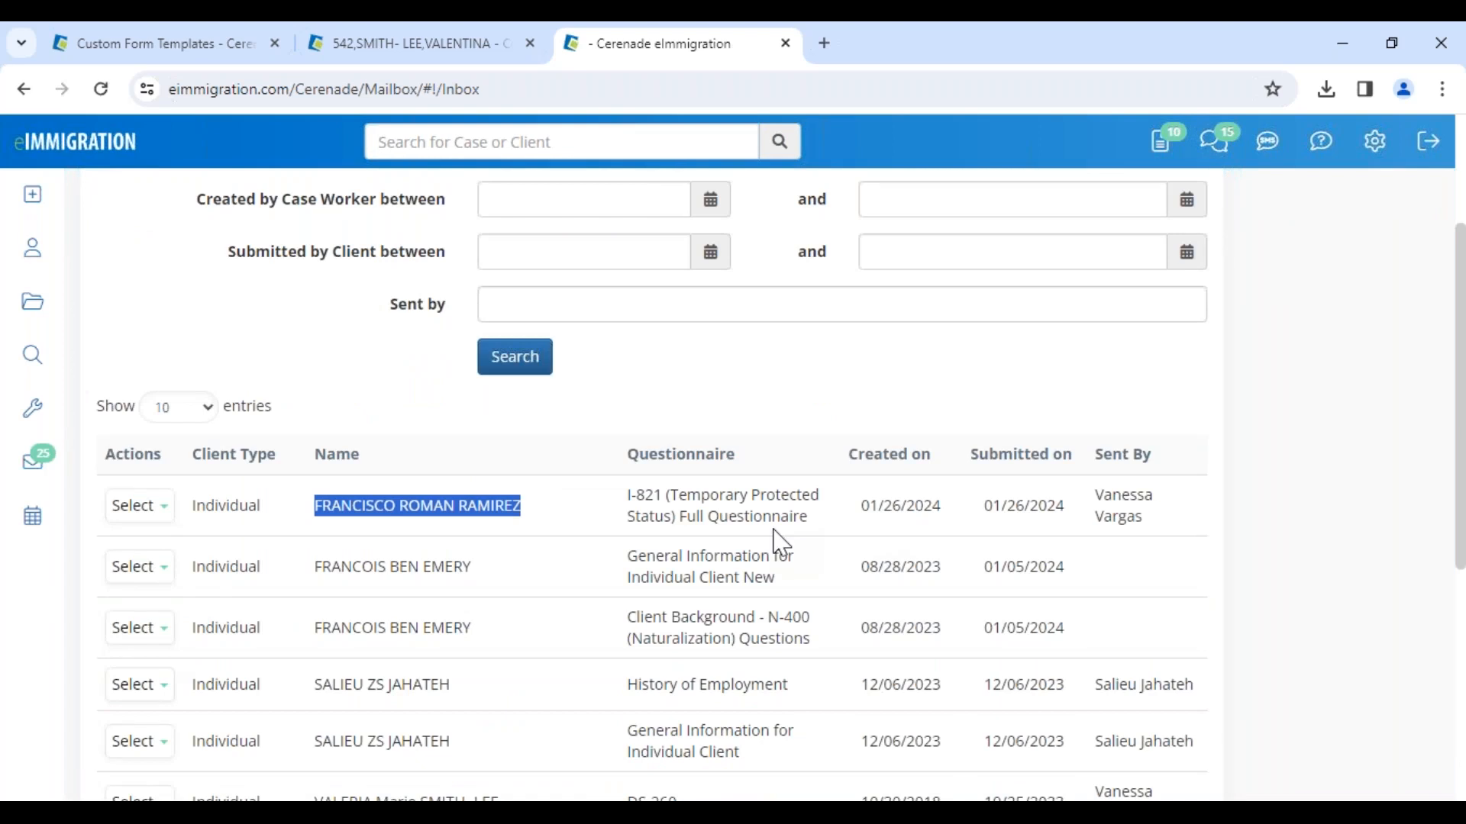
left_click(150, 513)
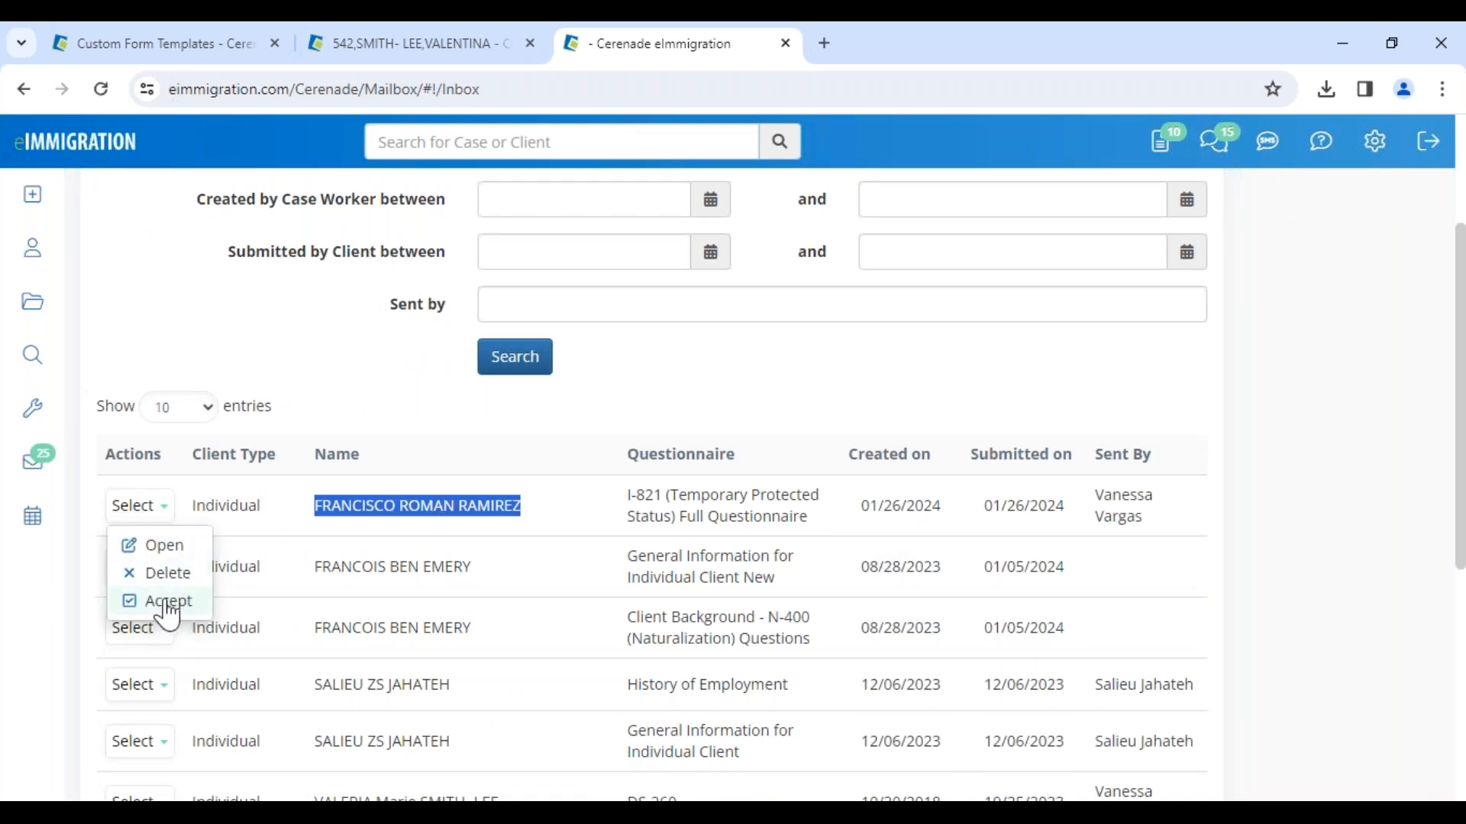
left_click(162, 546)
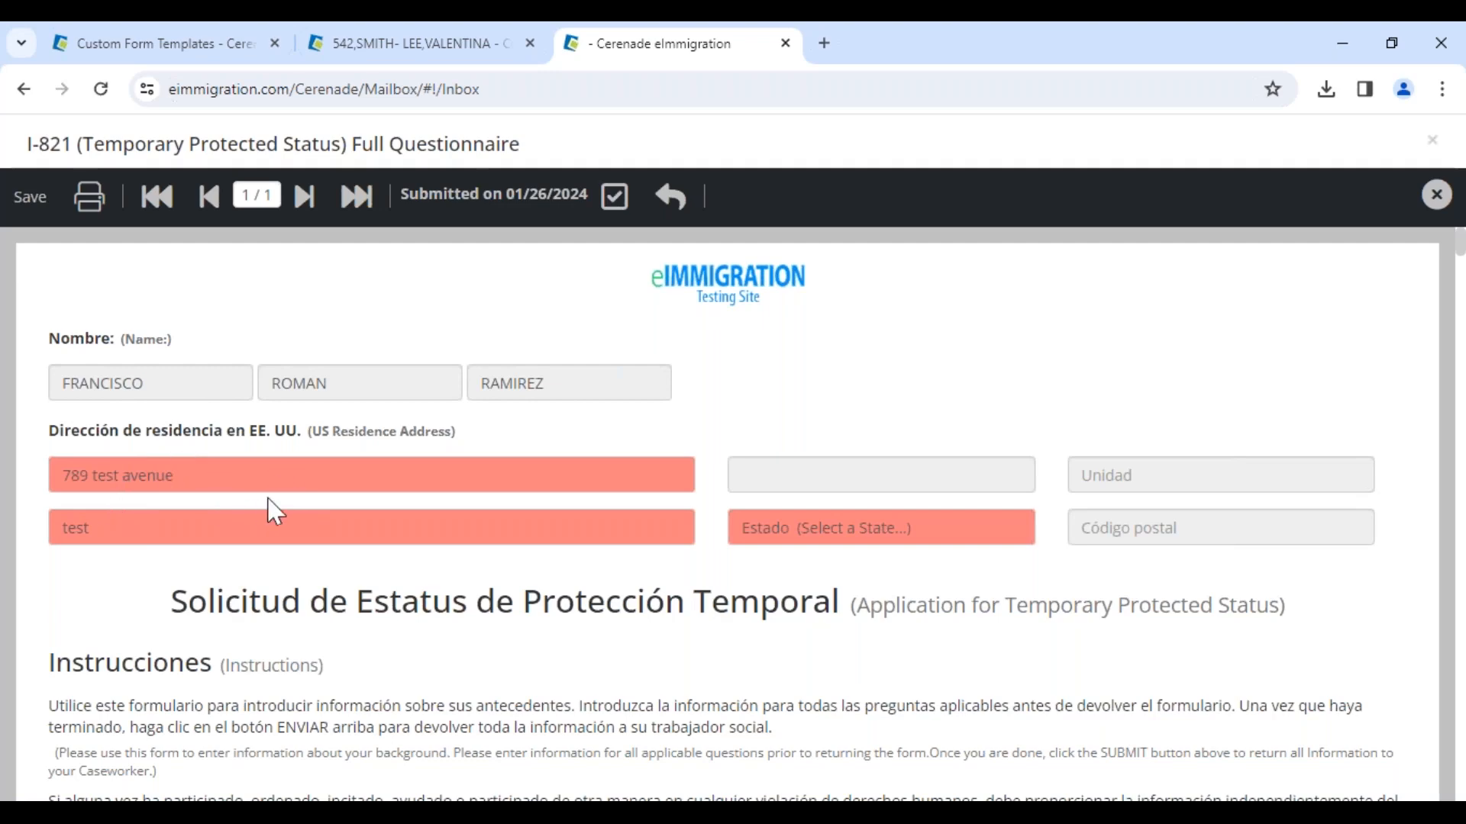
Step: Review the questionnaire's residence address fields and accept the questionnaire into the client's record
left_click(95, 477)
left_click_drag(29, 246, 268, 245)
left_click(264, 260)
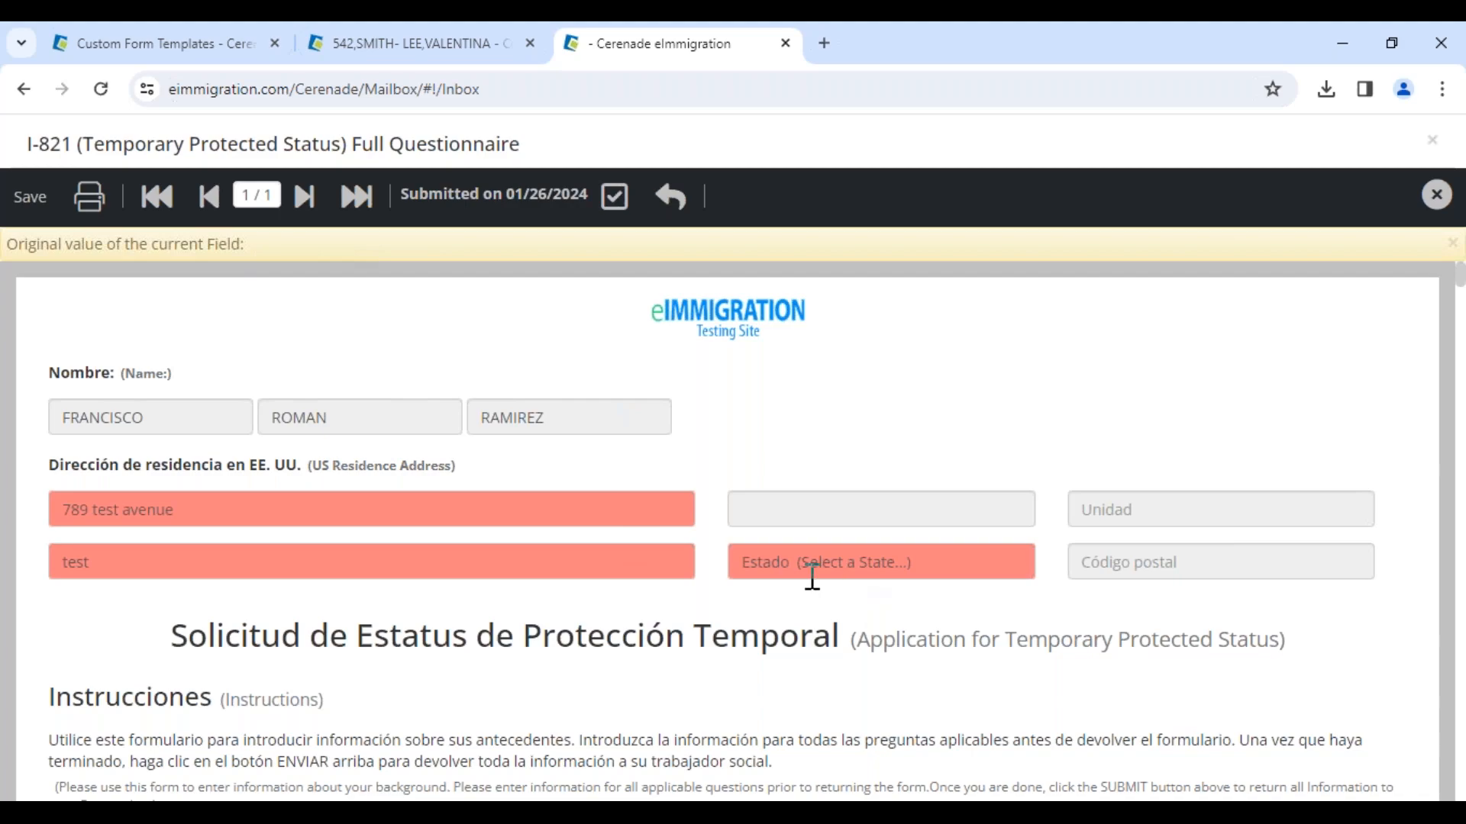
left_click(756, 565)
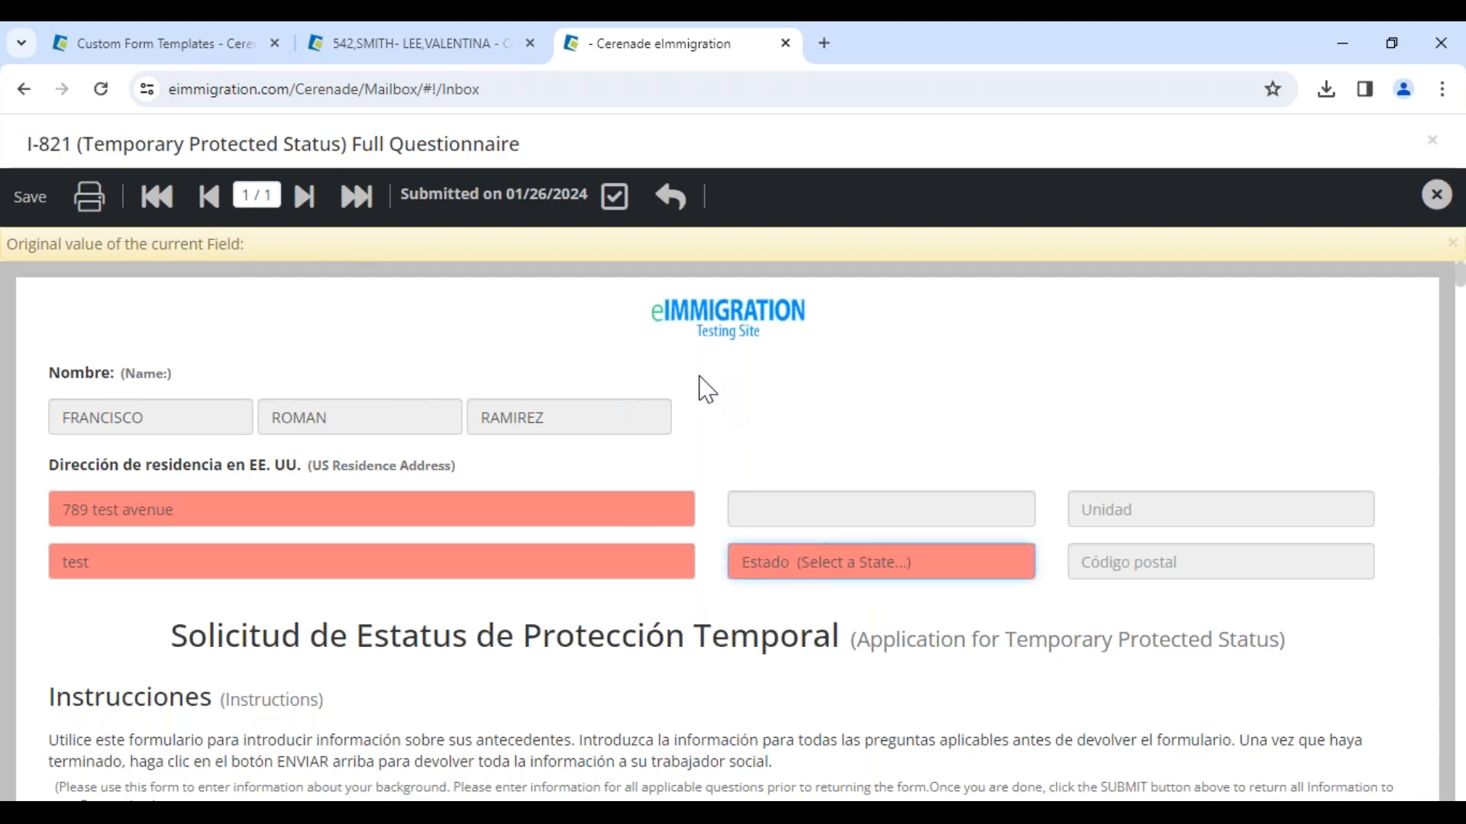
scroll(605, 412, "down", 8)
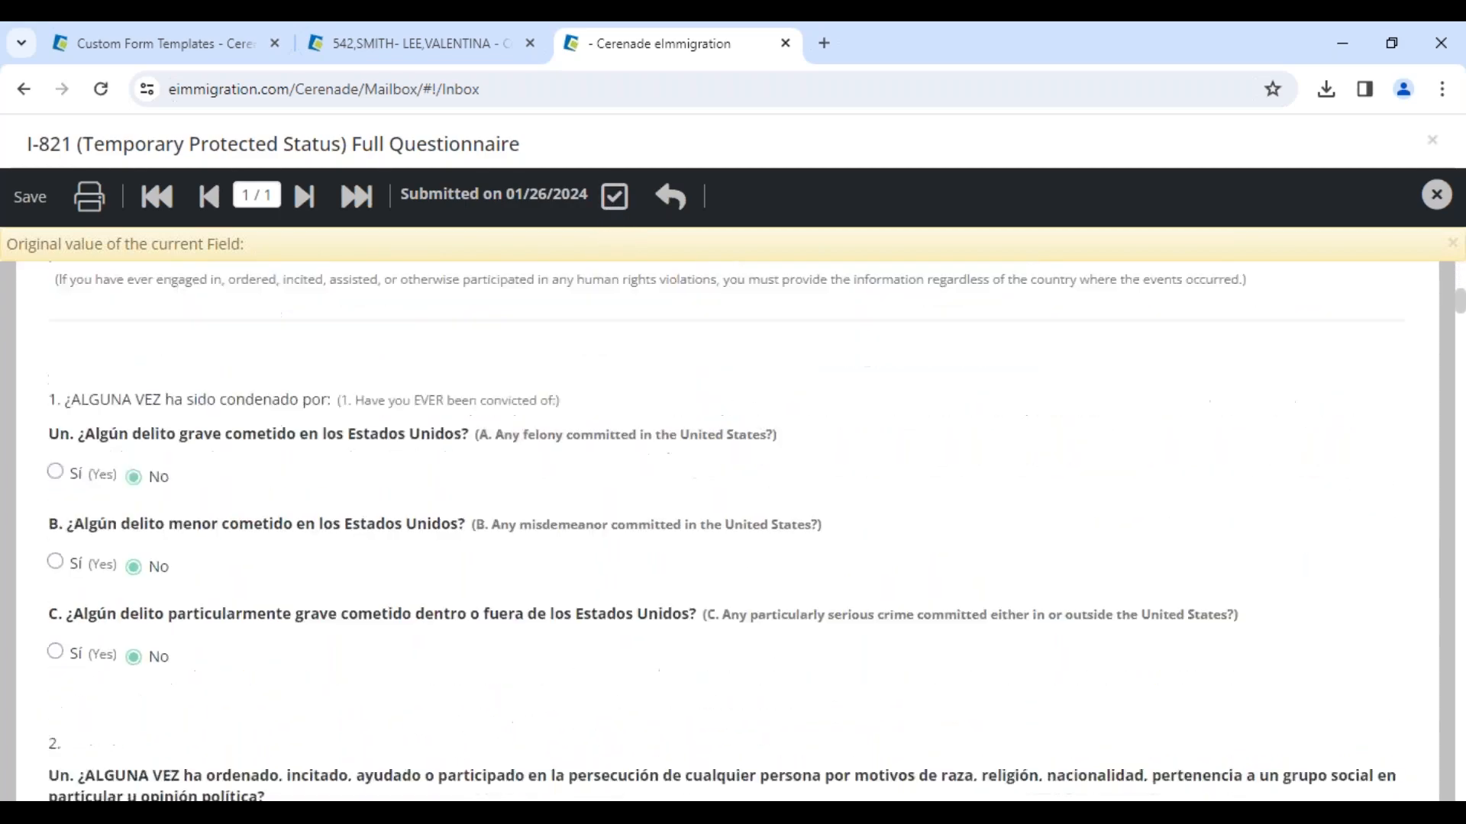
scroll(610, 391, "up", 8)
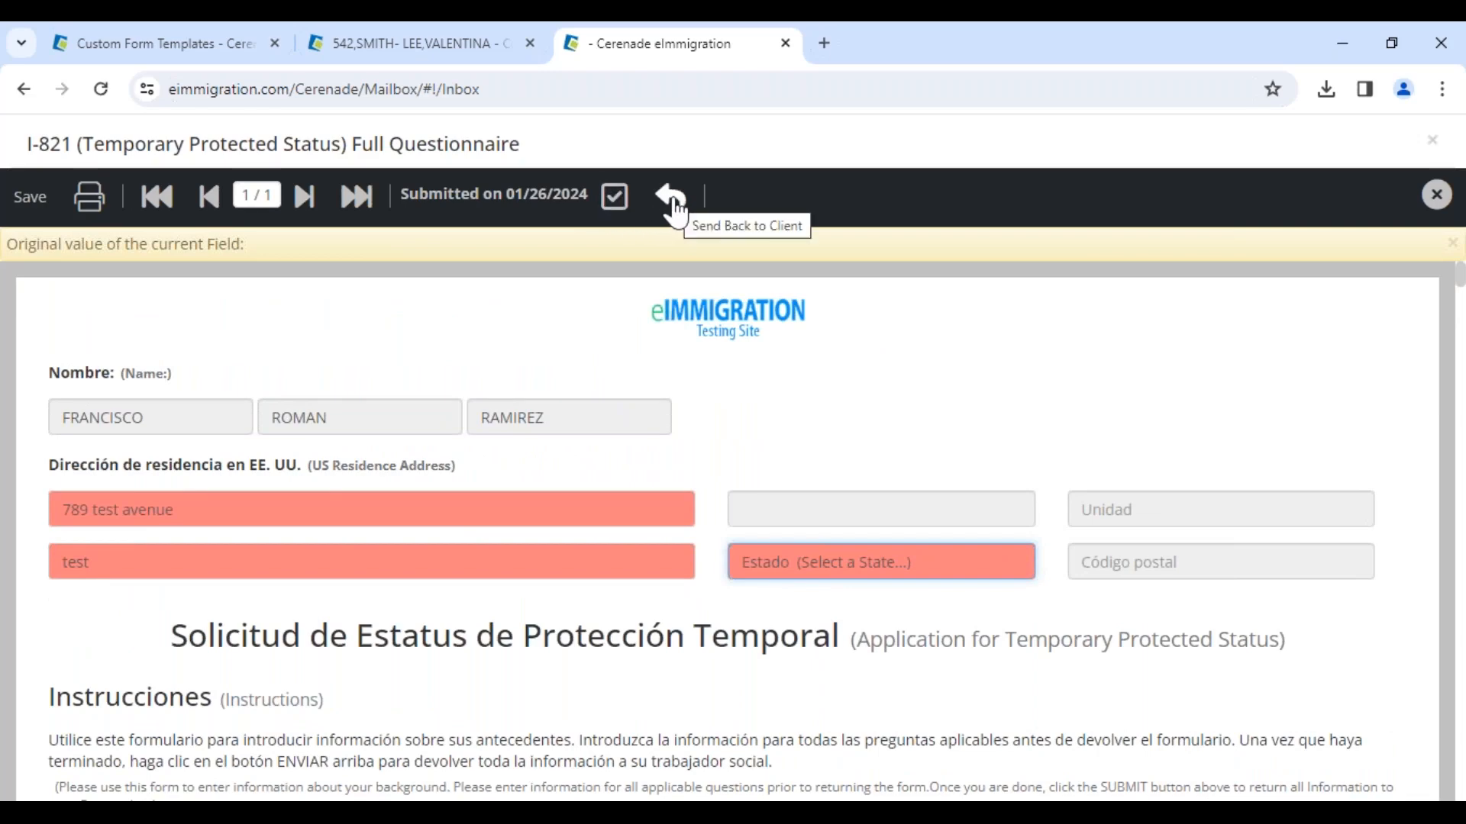
left_click(615, 197)
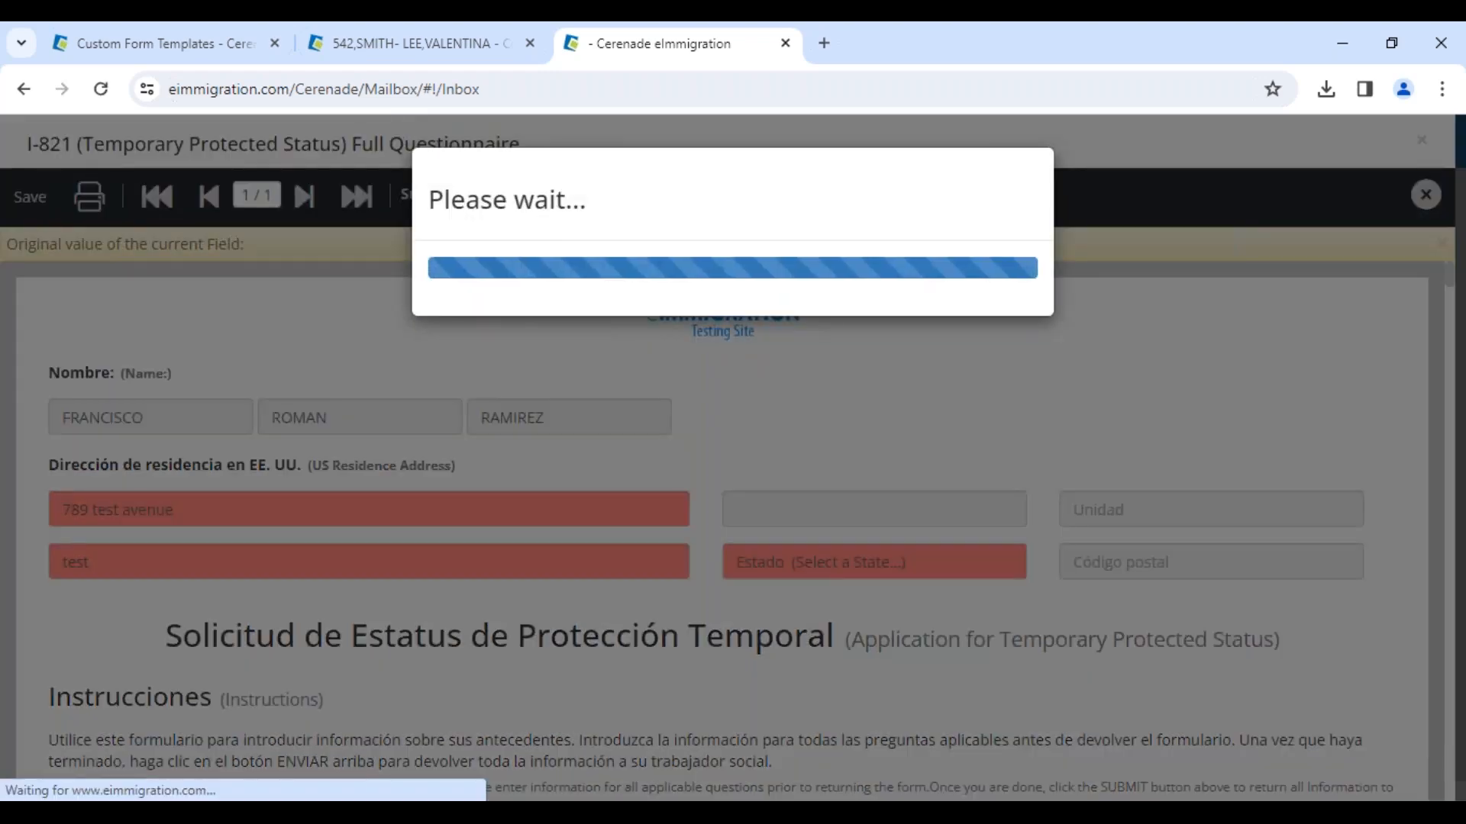
left_click(917, 227)
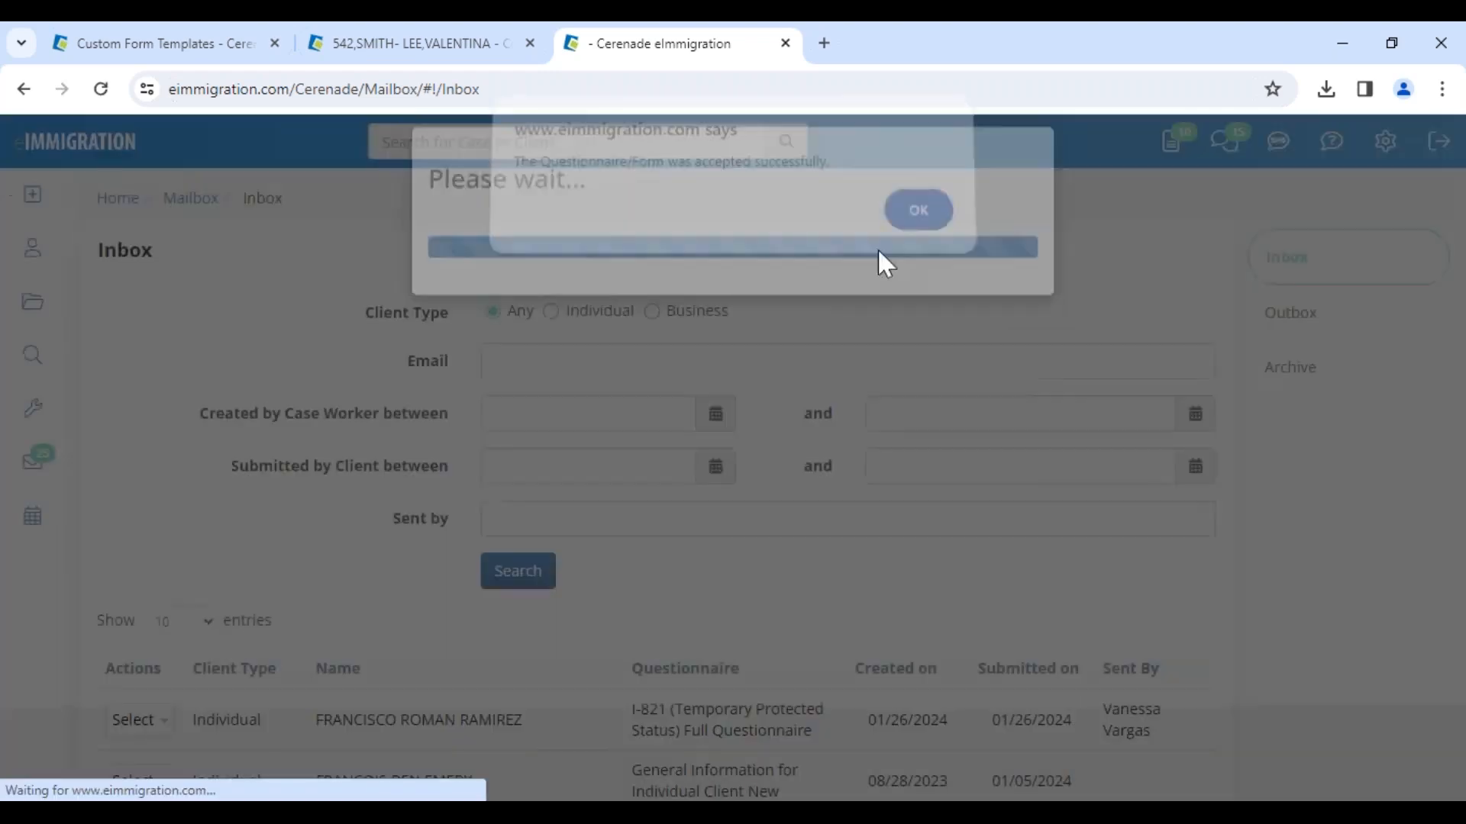
Step: Open the client's profile from the Clients list
left_click(46, 267)
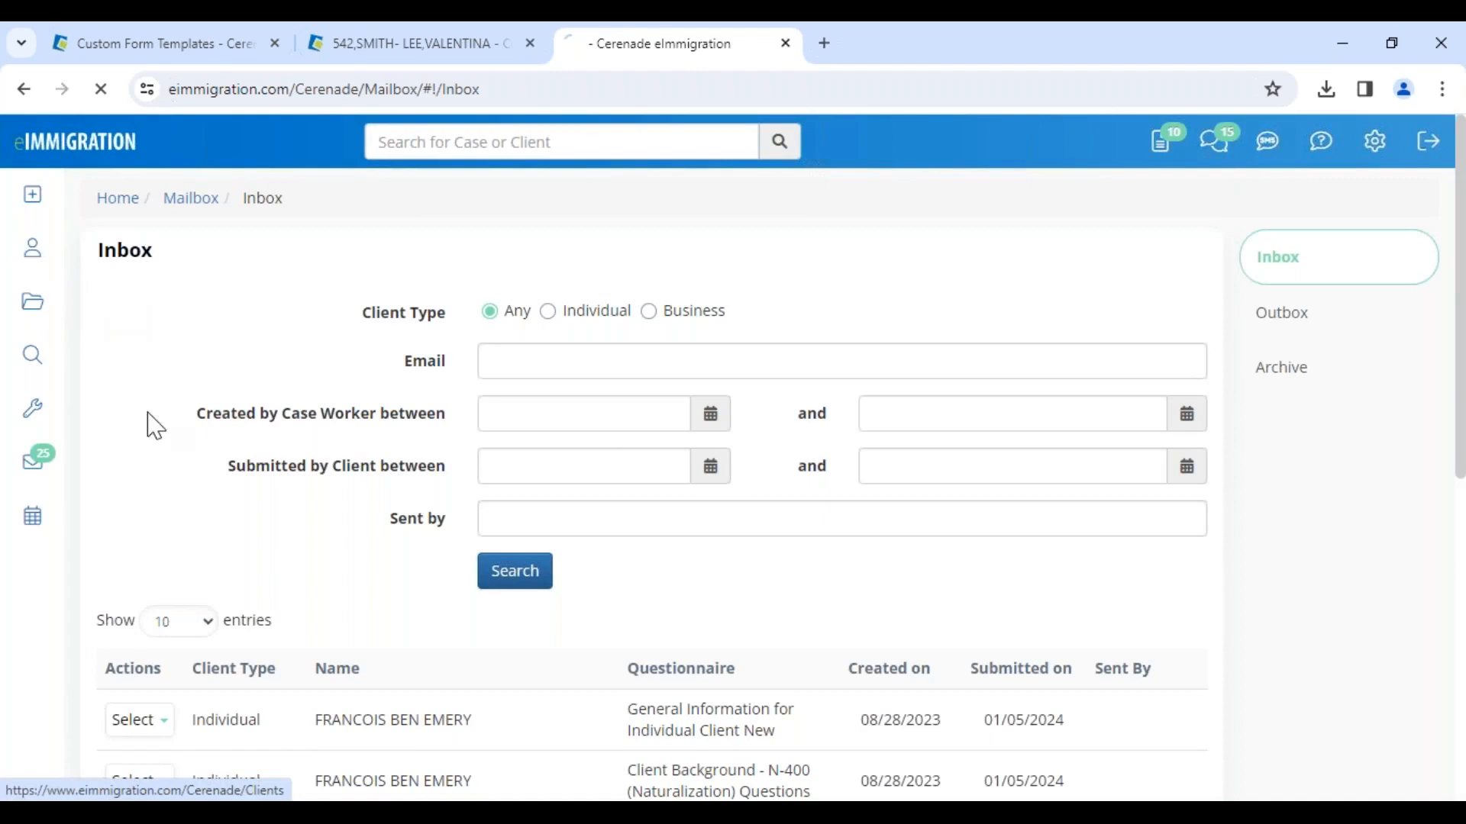
scroll(217, 576, "down", 1)
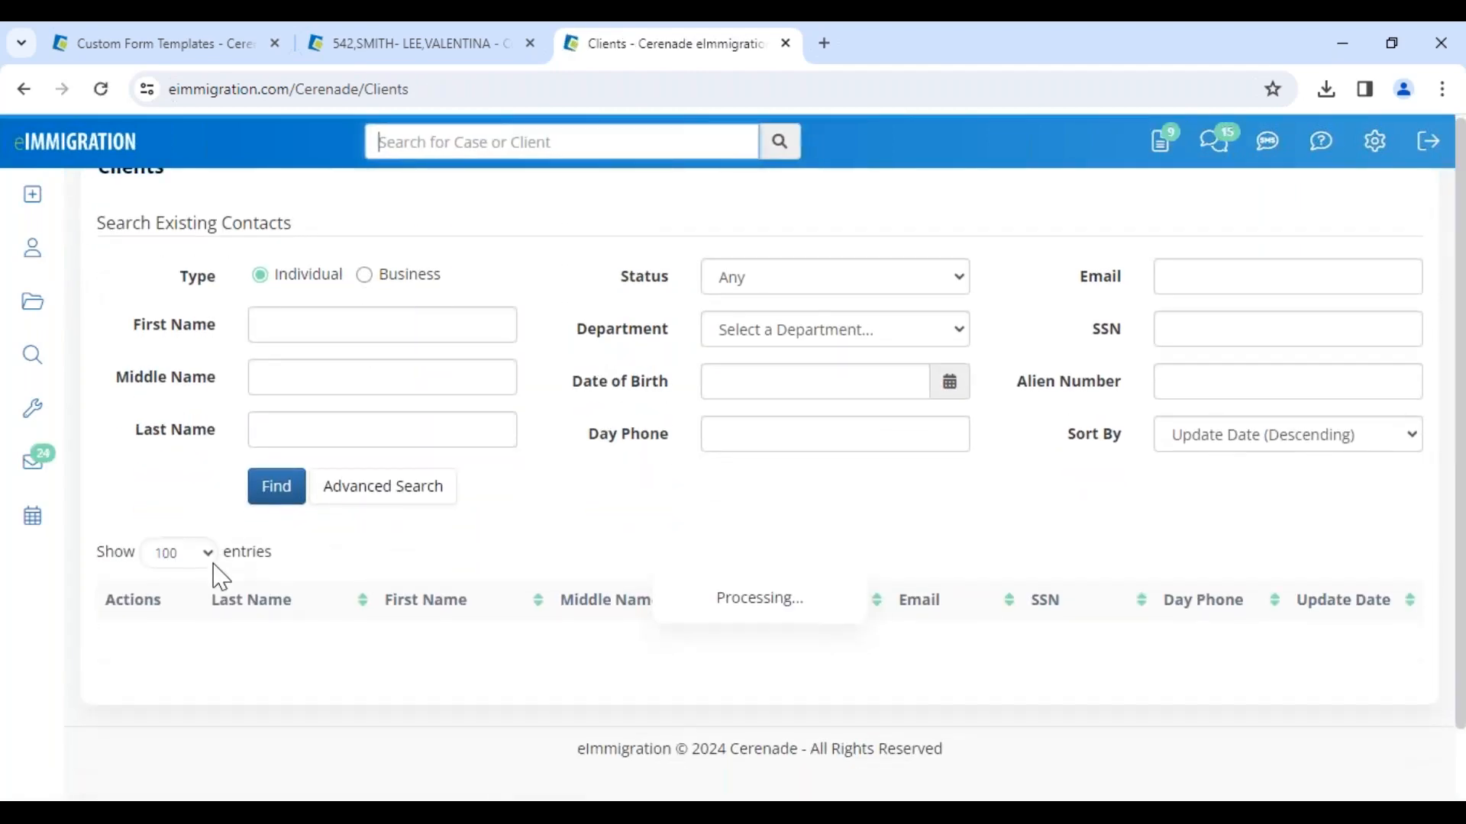
left_click(404, 652)
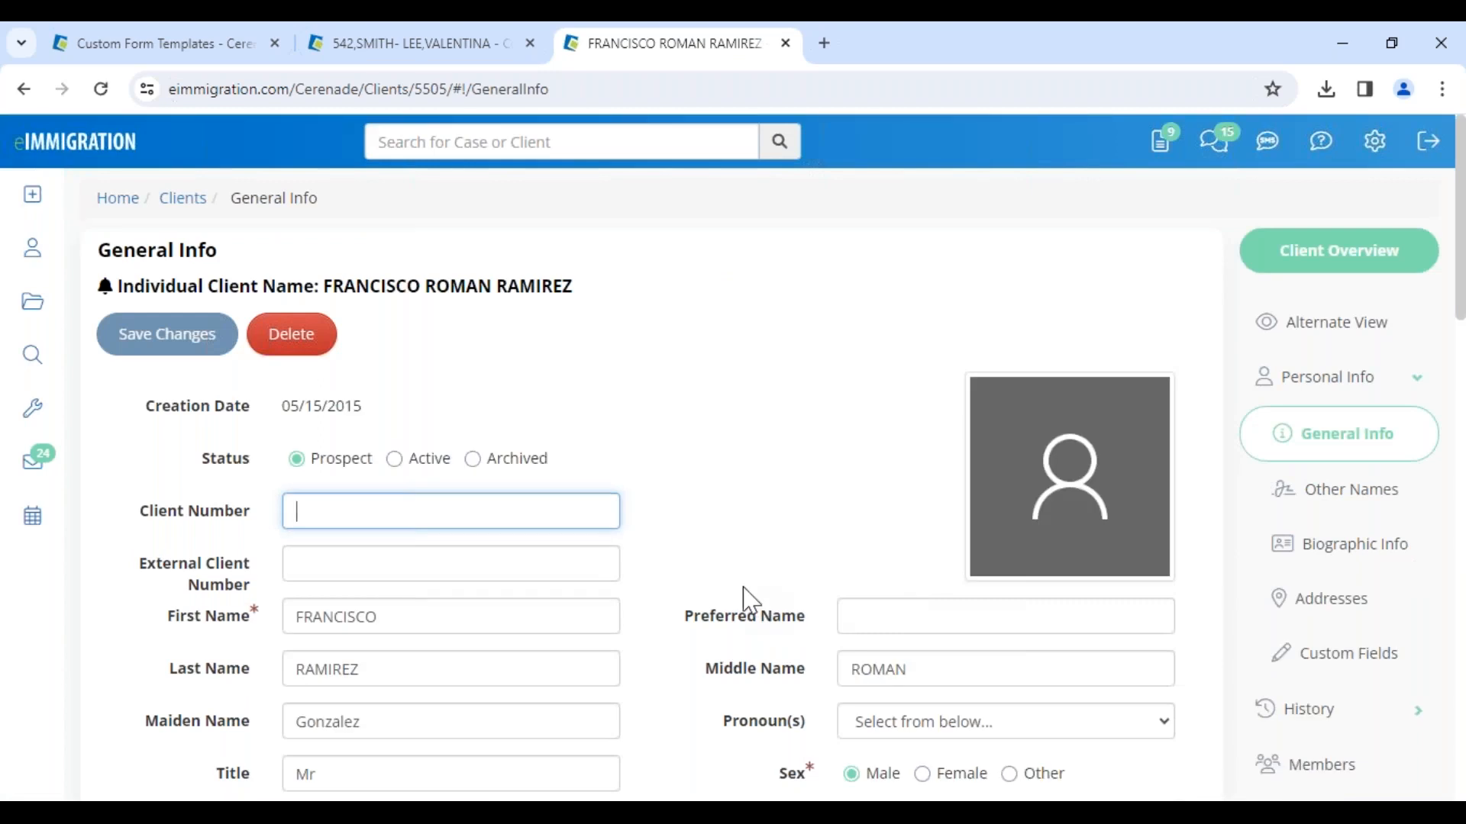
Step: Open the client's Addresses page and check the imported US residence street and city
left_click(1321, 598)
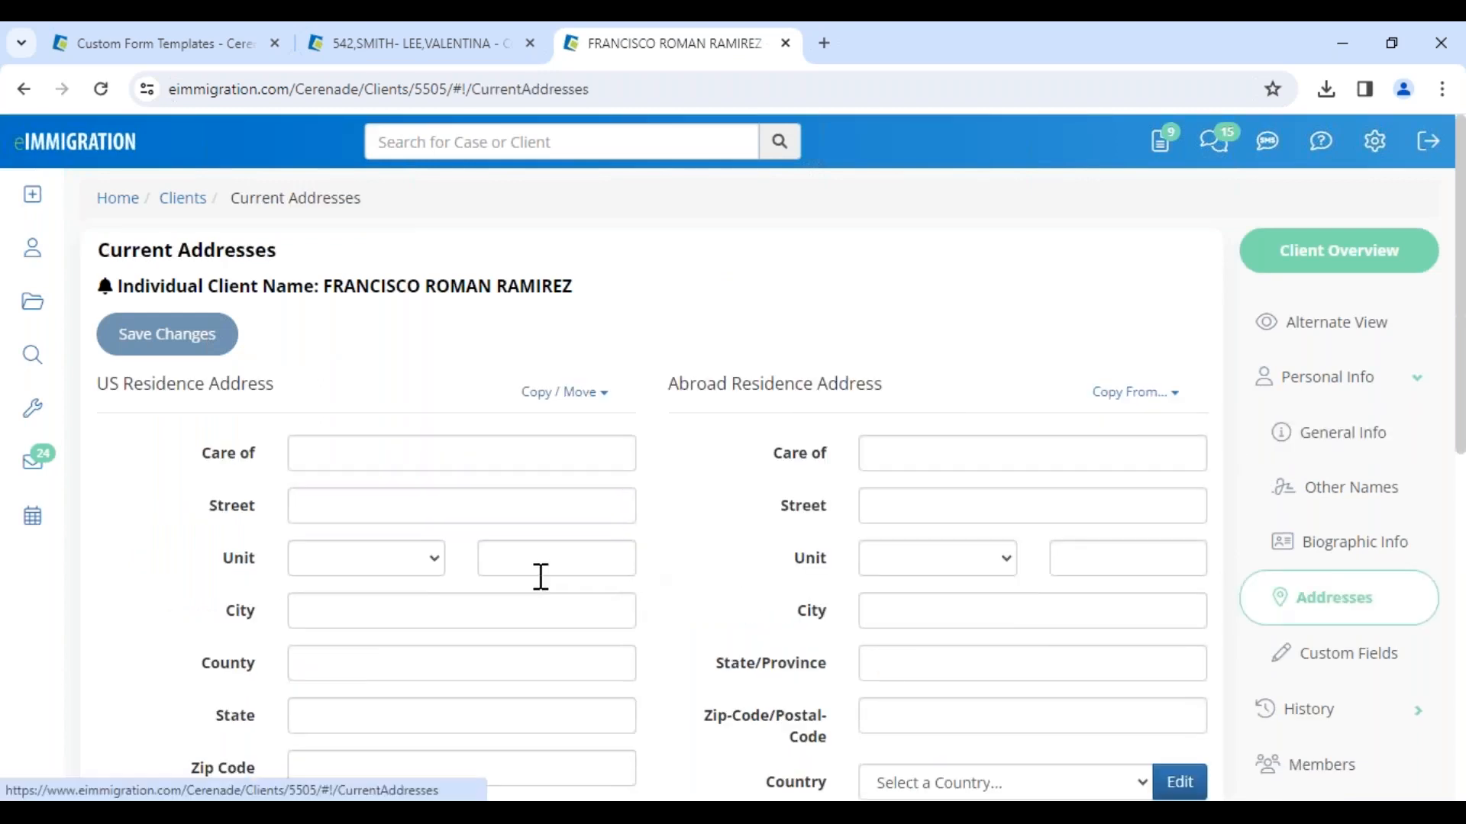
left_click_drag(412, 510, 243, 522)
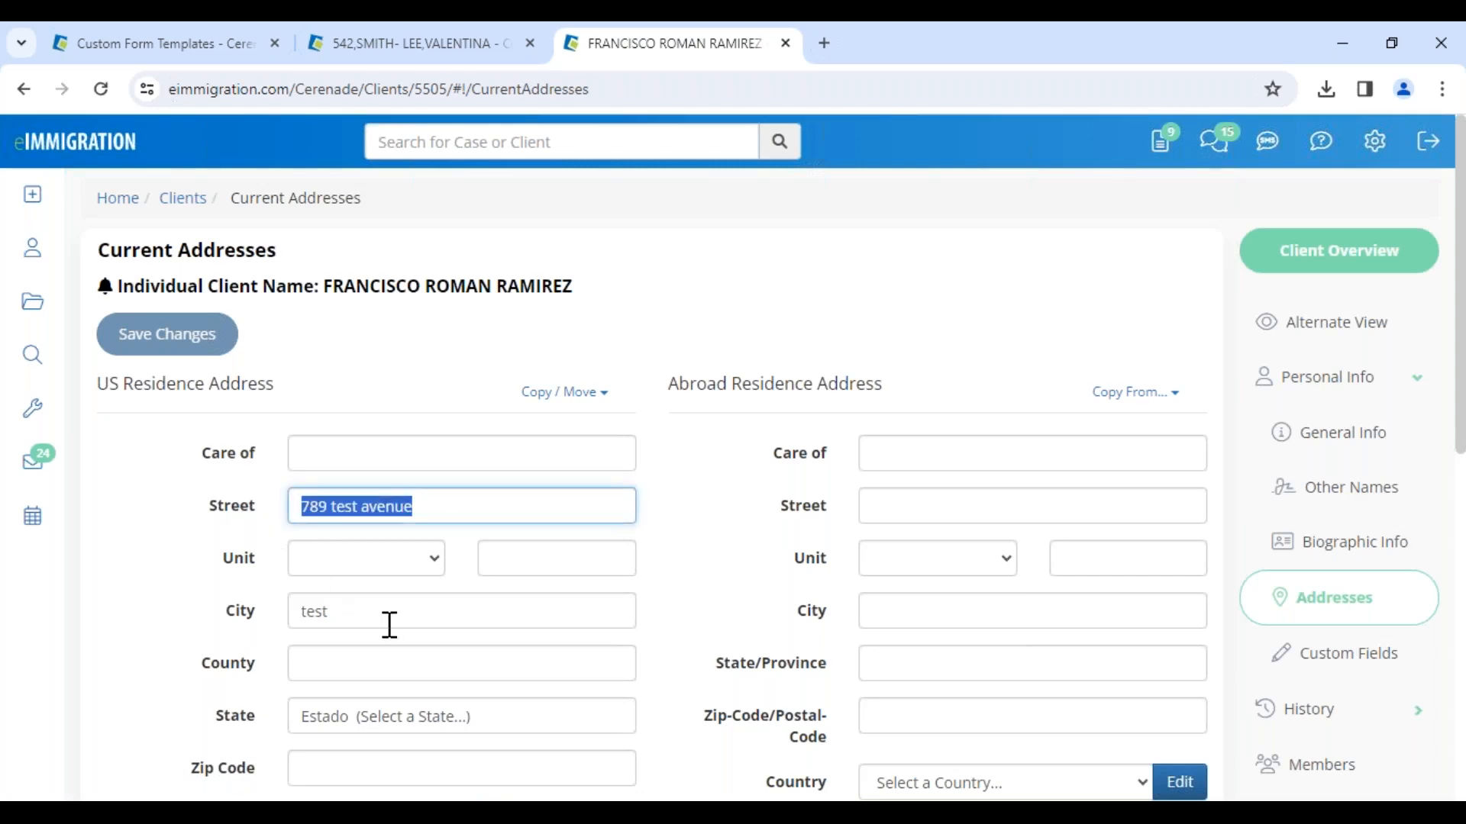
left_click_drag(390, 624, 238, 616)
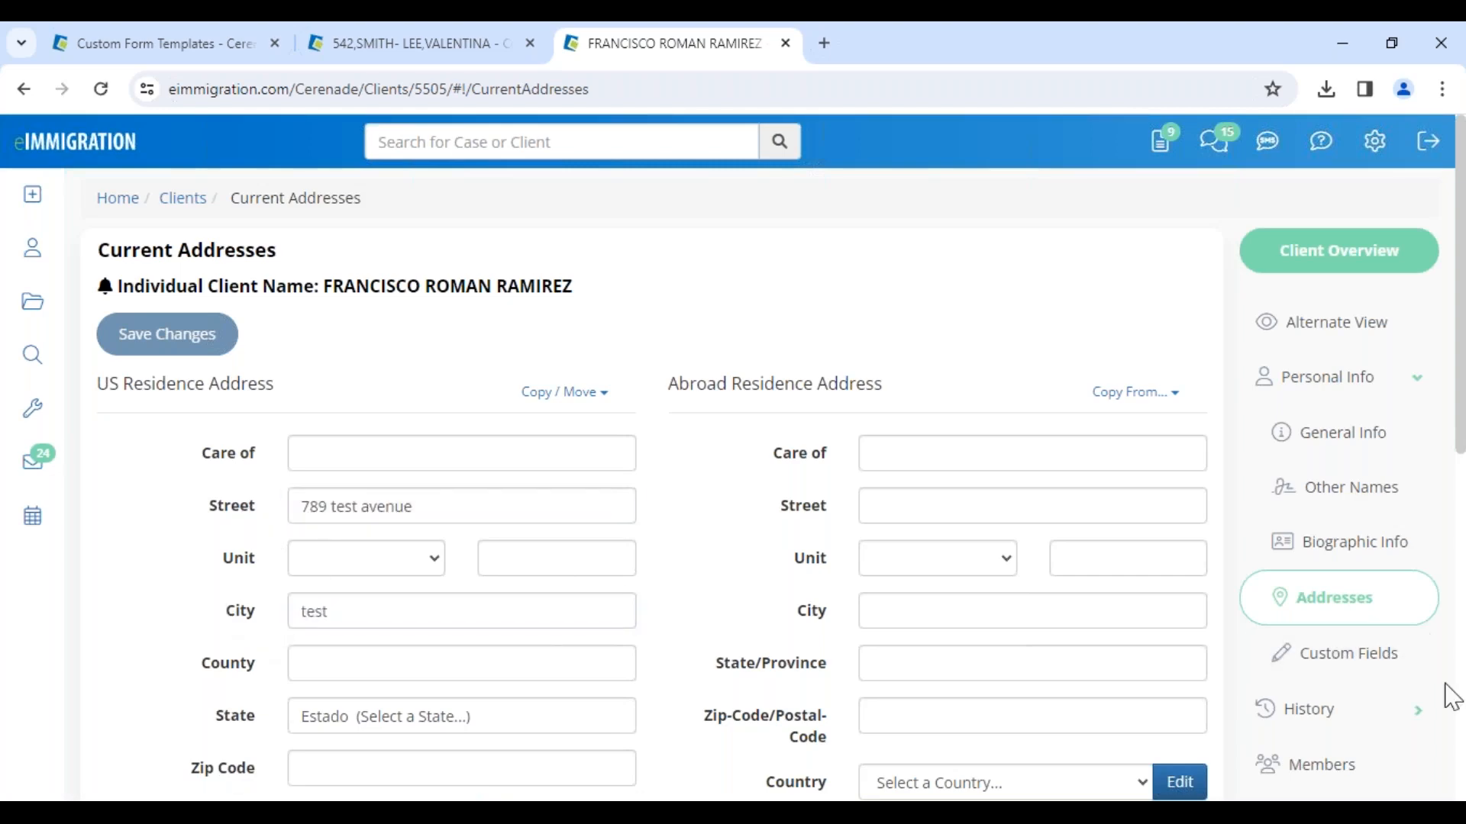
Step: Open the client's Background Check general questions and scroll through the listed answers
scroll(1341, 687, "down", 3)
left_click(1298, 605)
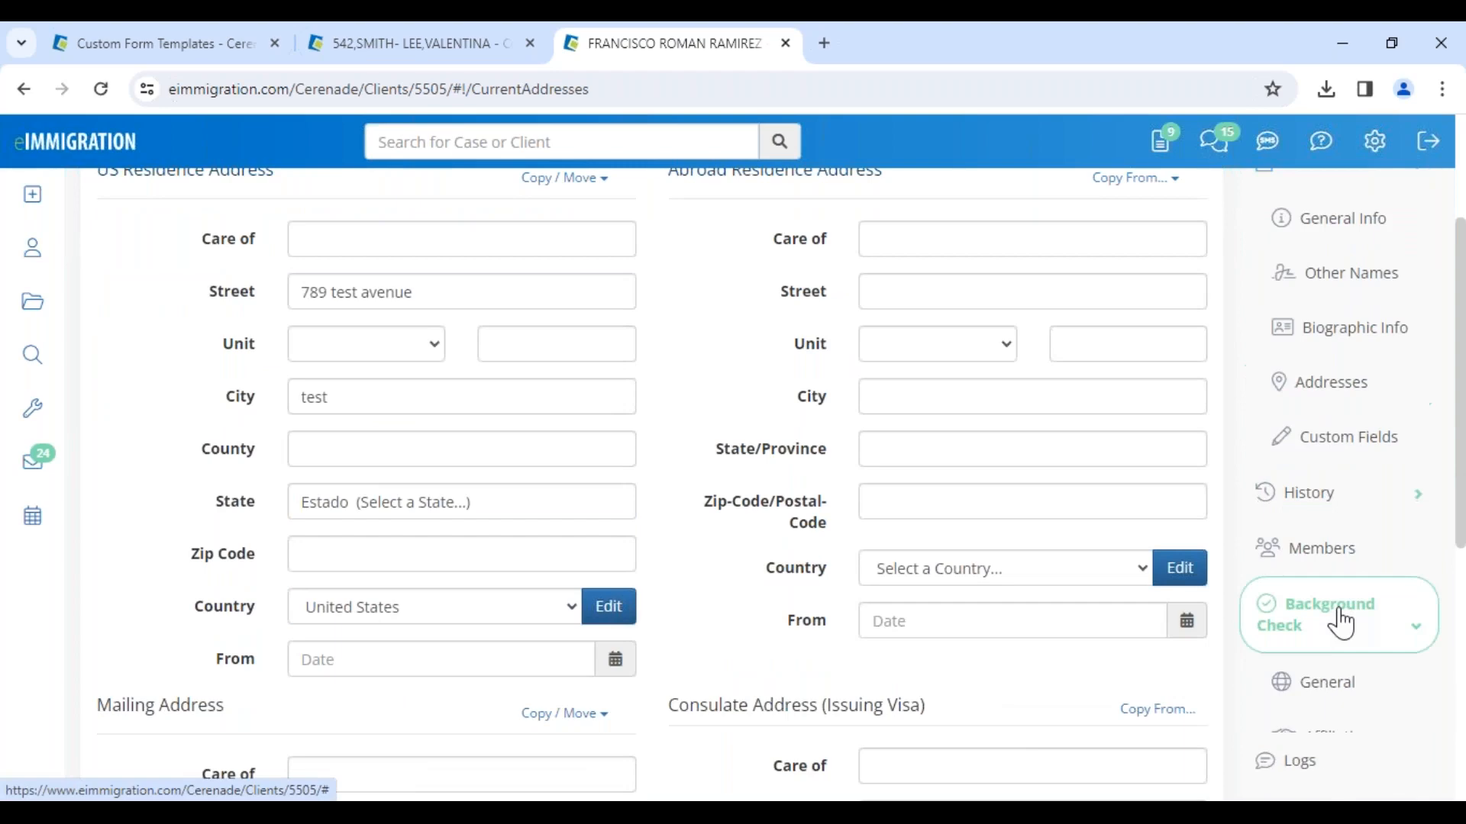
scroll(1341, 556, "down", 3)
left_click(1341, 426)
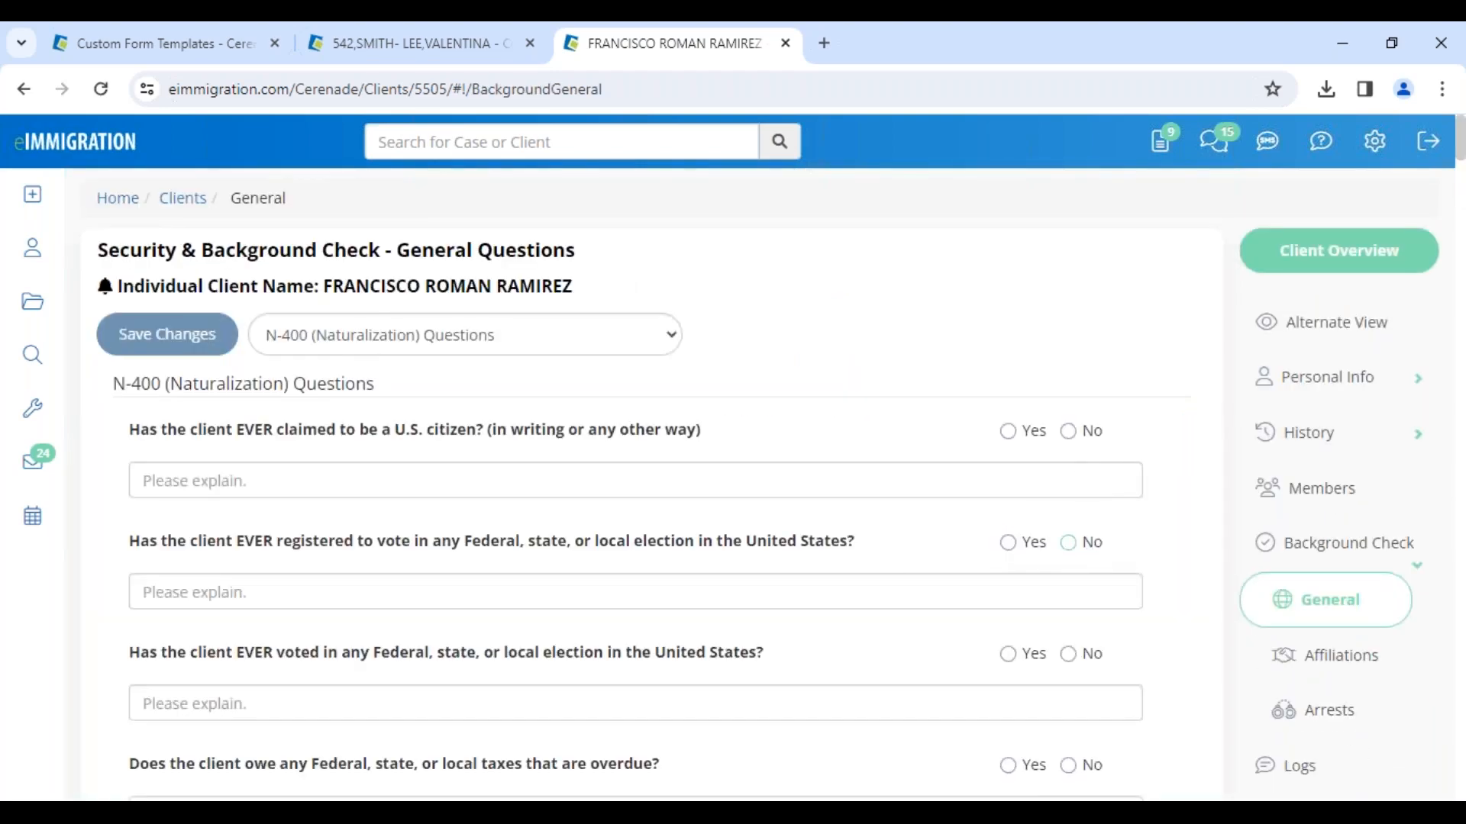
scroll(1084, 586, "down", 15)
scroll(1084, 586, "down", 6)
scroll(1084, 586, "down", 10)
scroll(1084, 587, "down", 12)
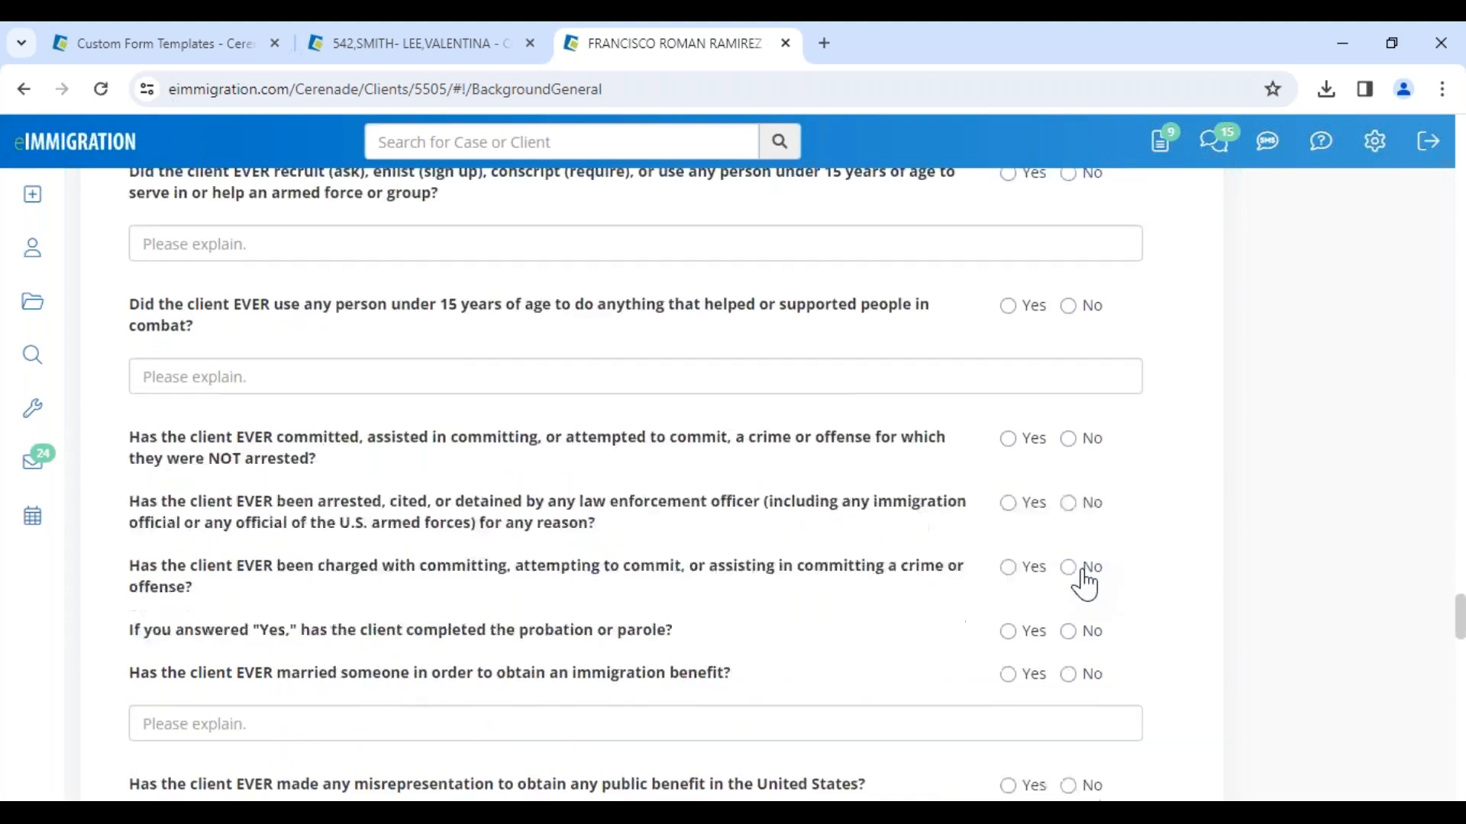
scroll(1084, 586, "down", 15)
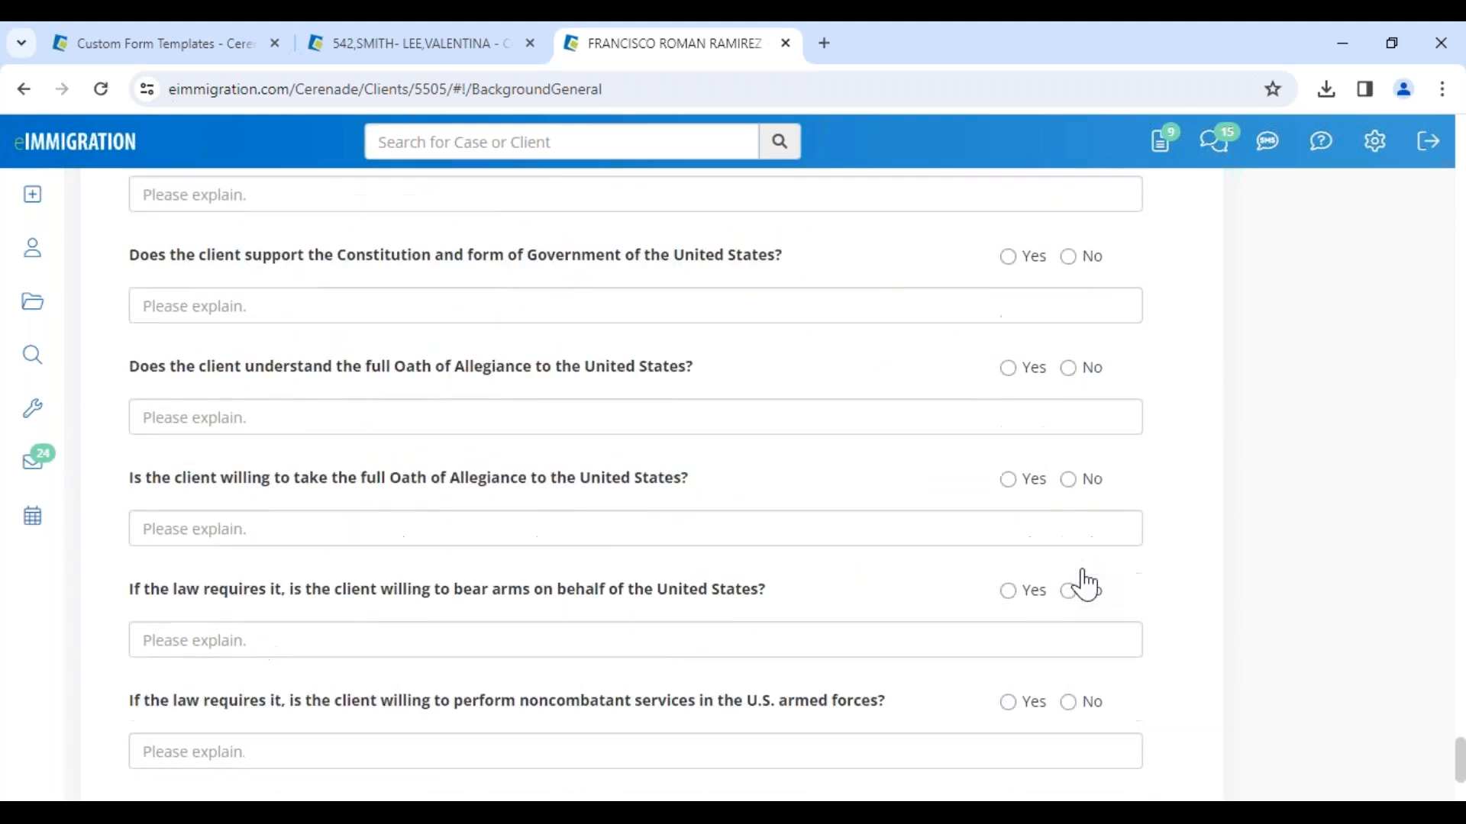
scroll(1084, 586, "down", 3)
scroll(686, 565, "up", 10)
scroll(679, 548, "up", 15)
scroll(635, 489, "up", 15)
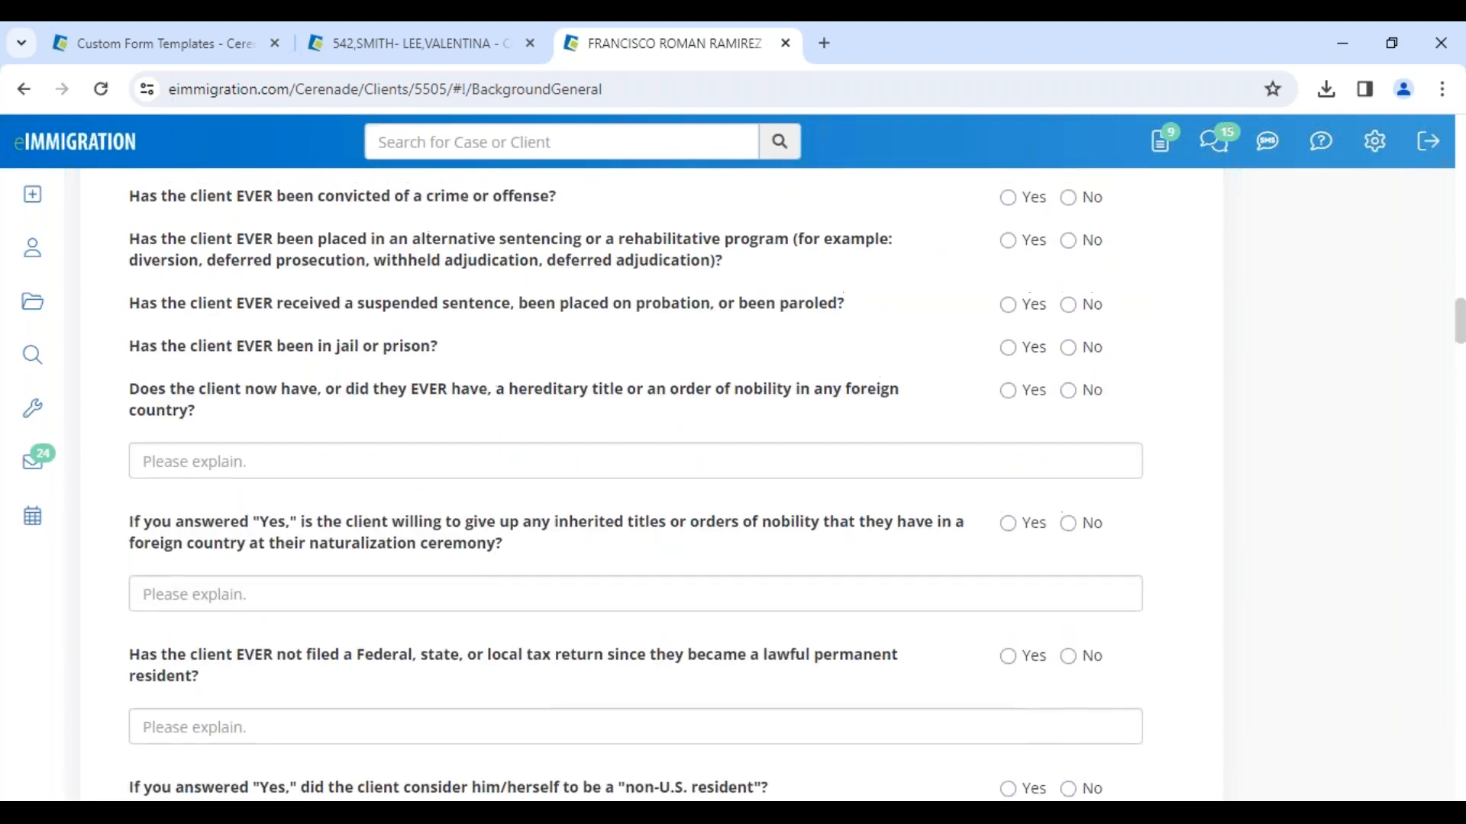
scroll(635, 489, "up", 5)
scroll(635, 489, "up", 15)
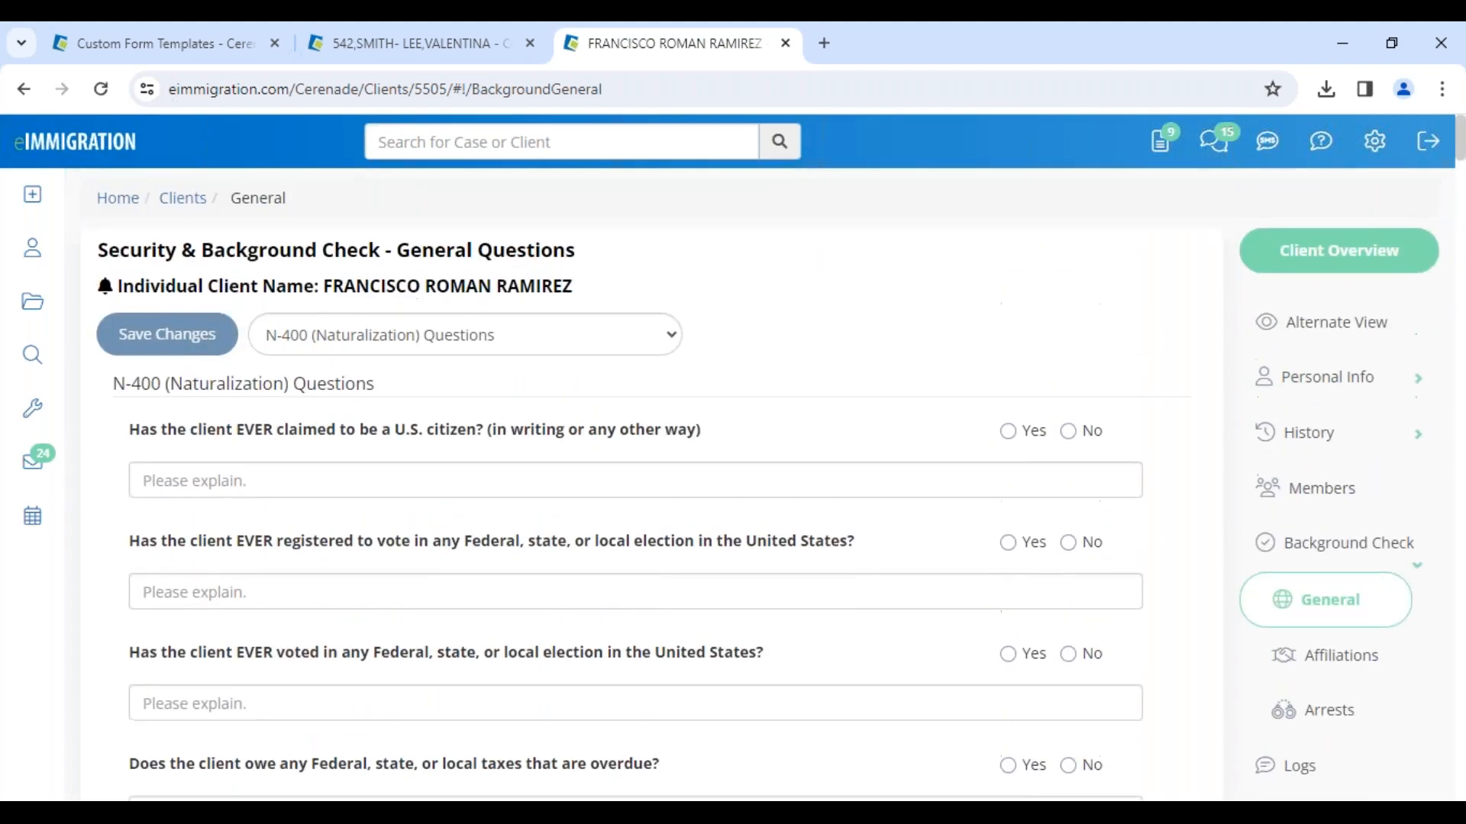
scroll(1328, 696, "down", 5)
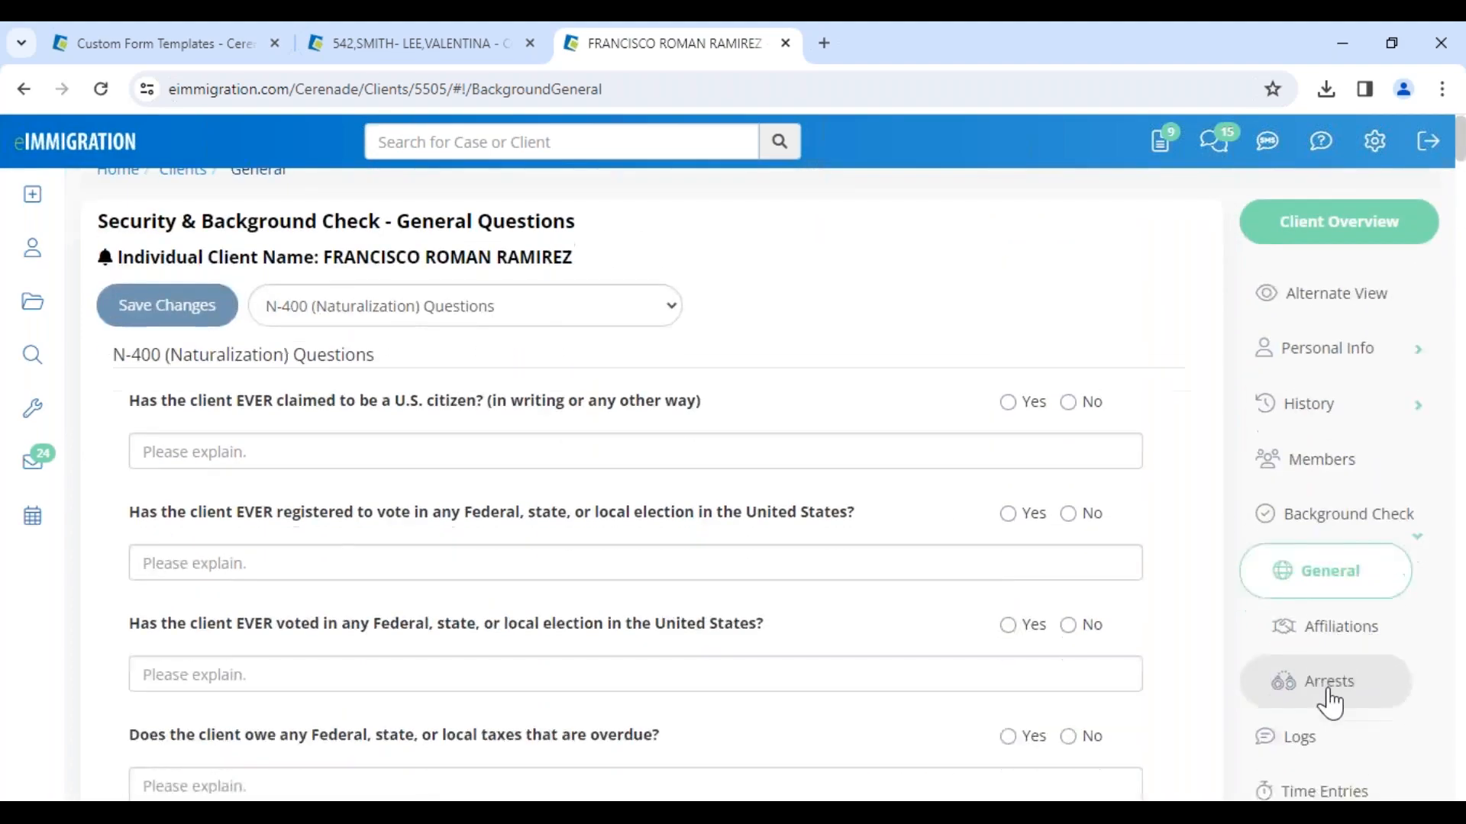
scroll(1328, 706, "down", 4)
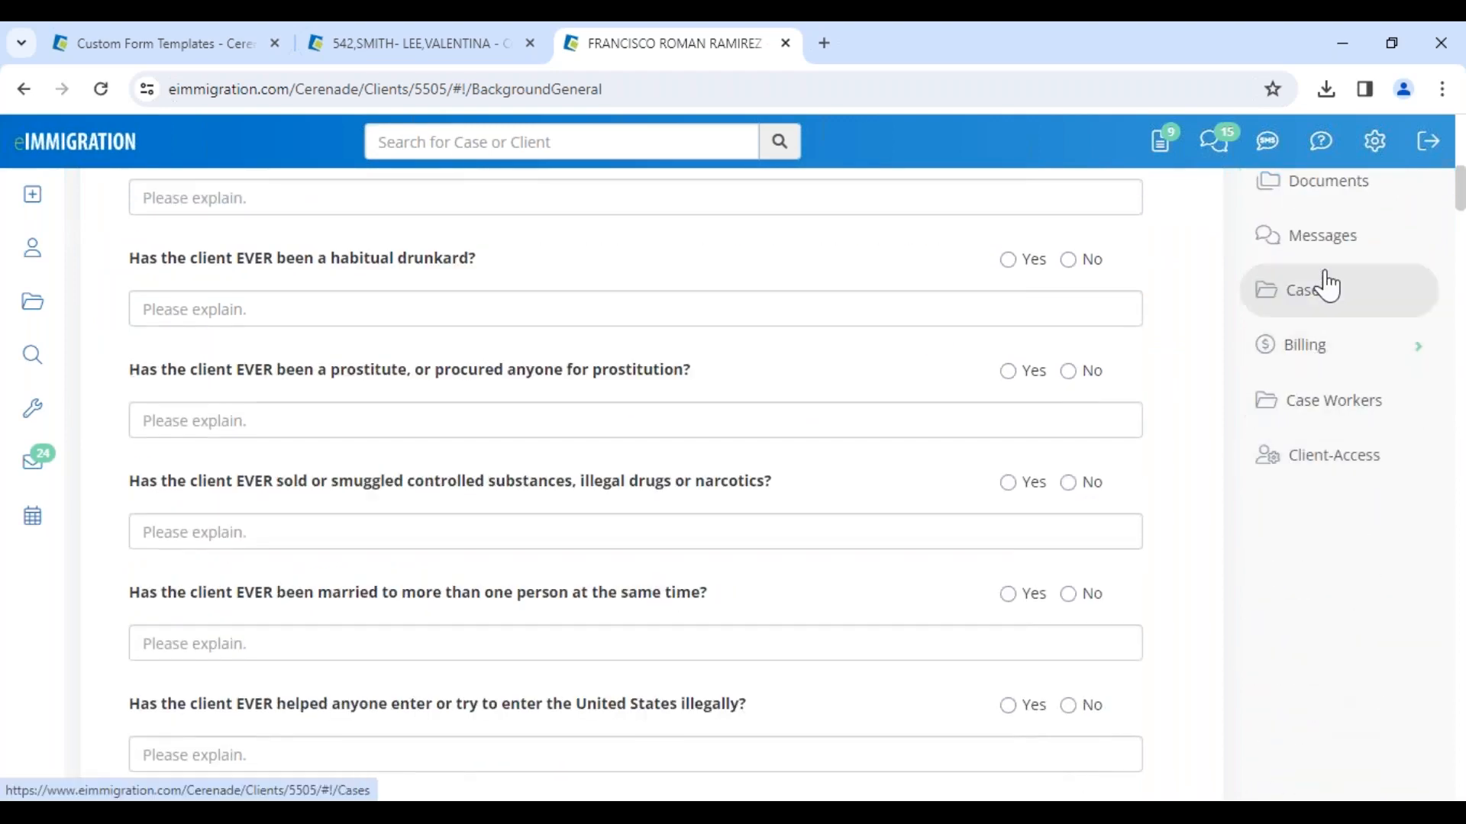
Step: Open the client's Documents and view the accepted questionnaire in the Questionnaires/Forms folder
left_click(1329, 200)
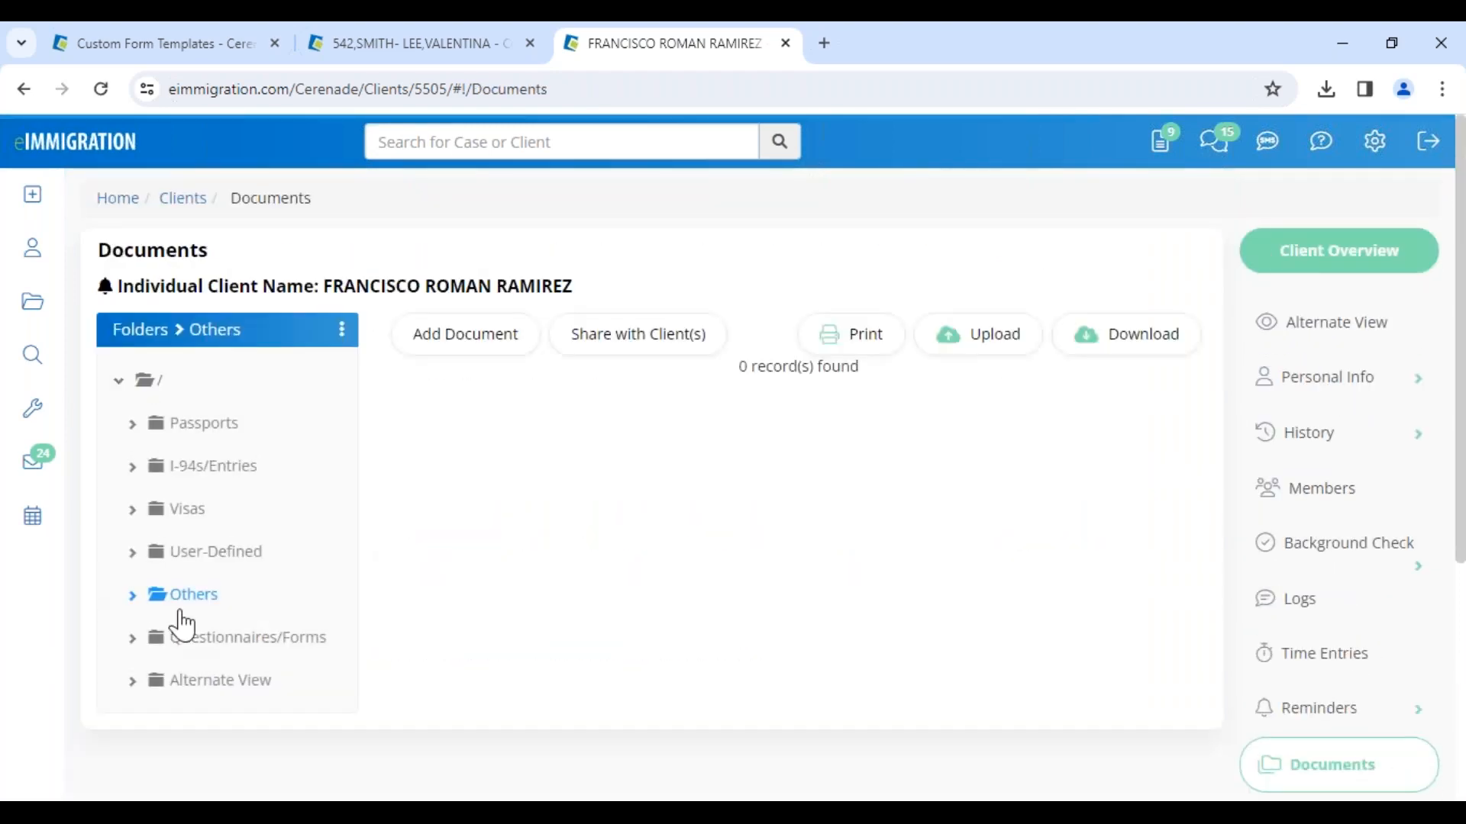
left_click(219, 649)
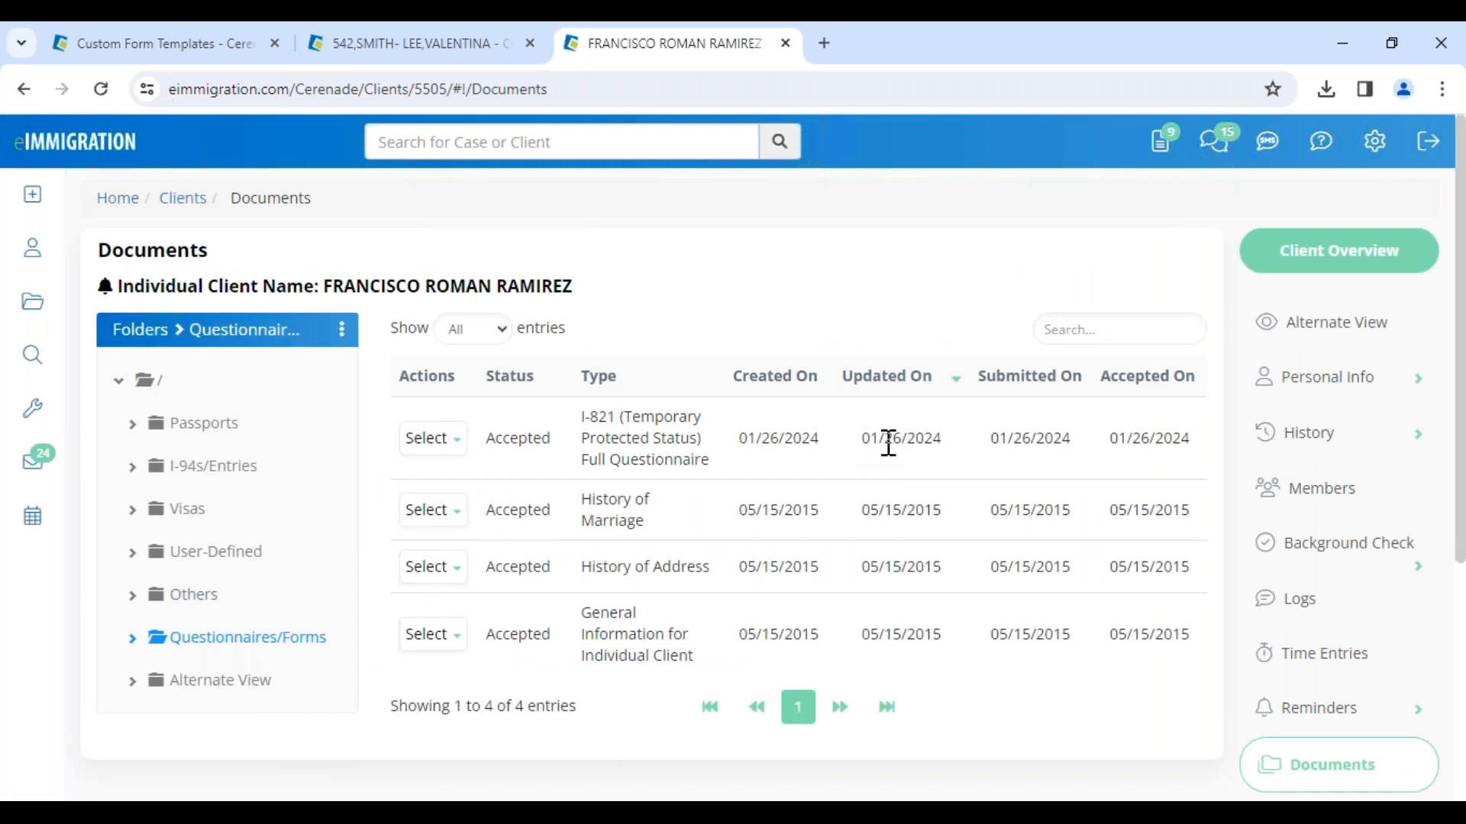
left_click_drag(988, 441, 1184, 459)
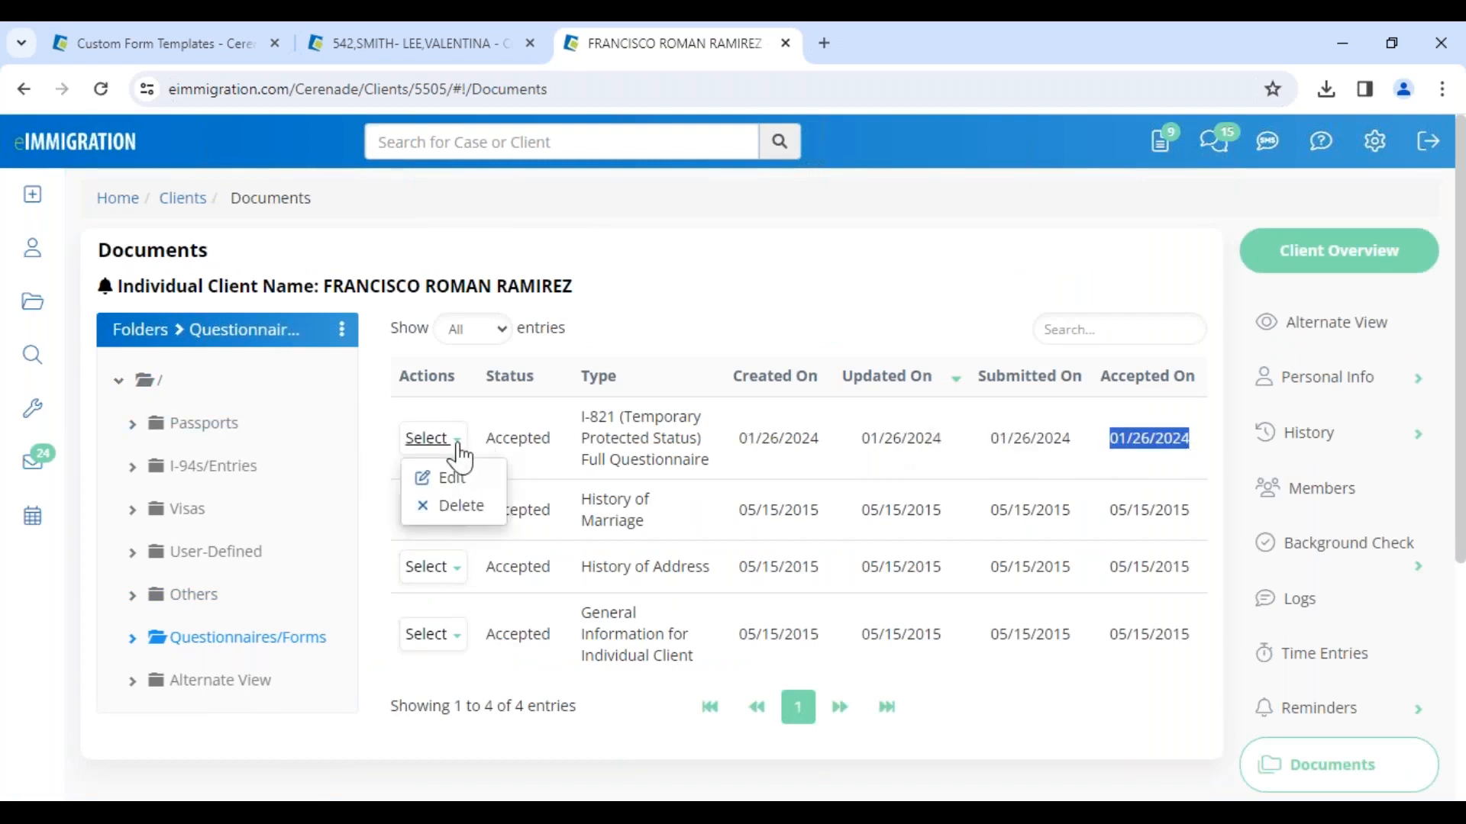
left_click(729, 439)
left_click_drag(582, 422, 721, 474)
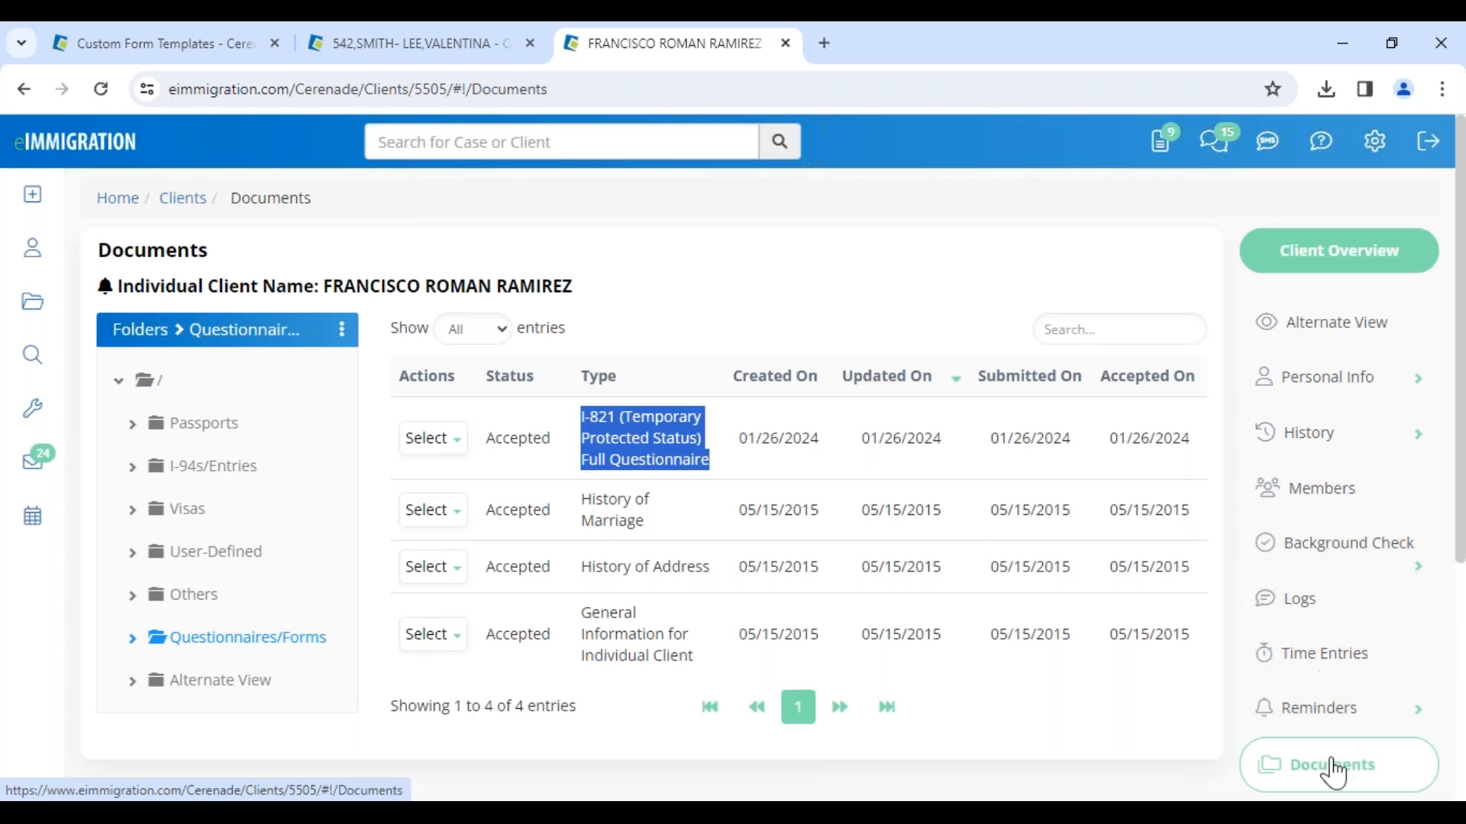
Step: Switch the background check general questions to the I-821 (Temporary Protected Status) Questions set and review the answers
left_click(1336, 571)
left_click(1313, 622)
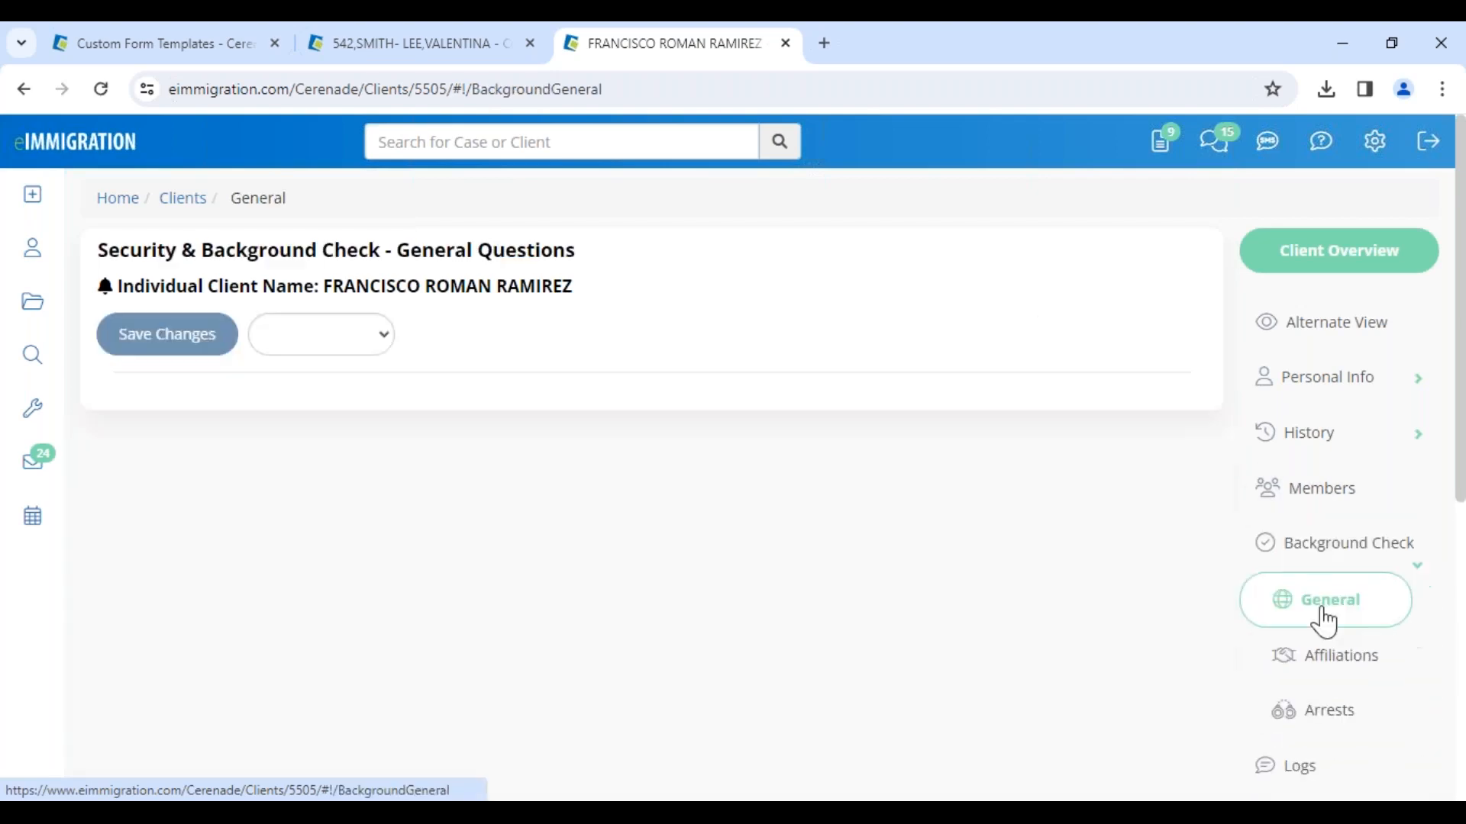
left_click(374, 333)
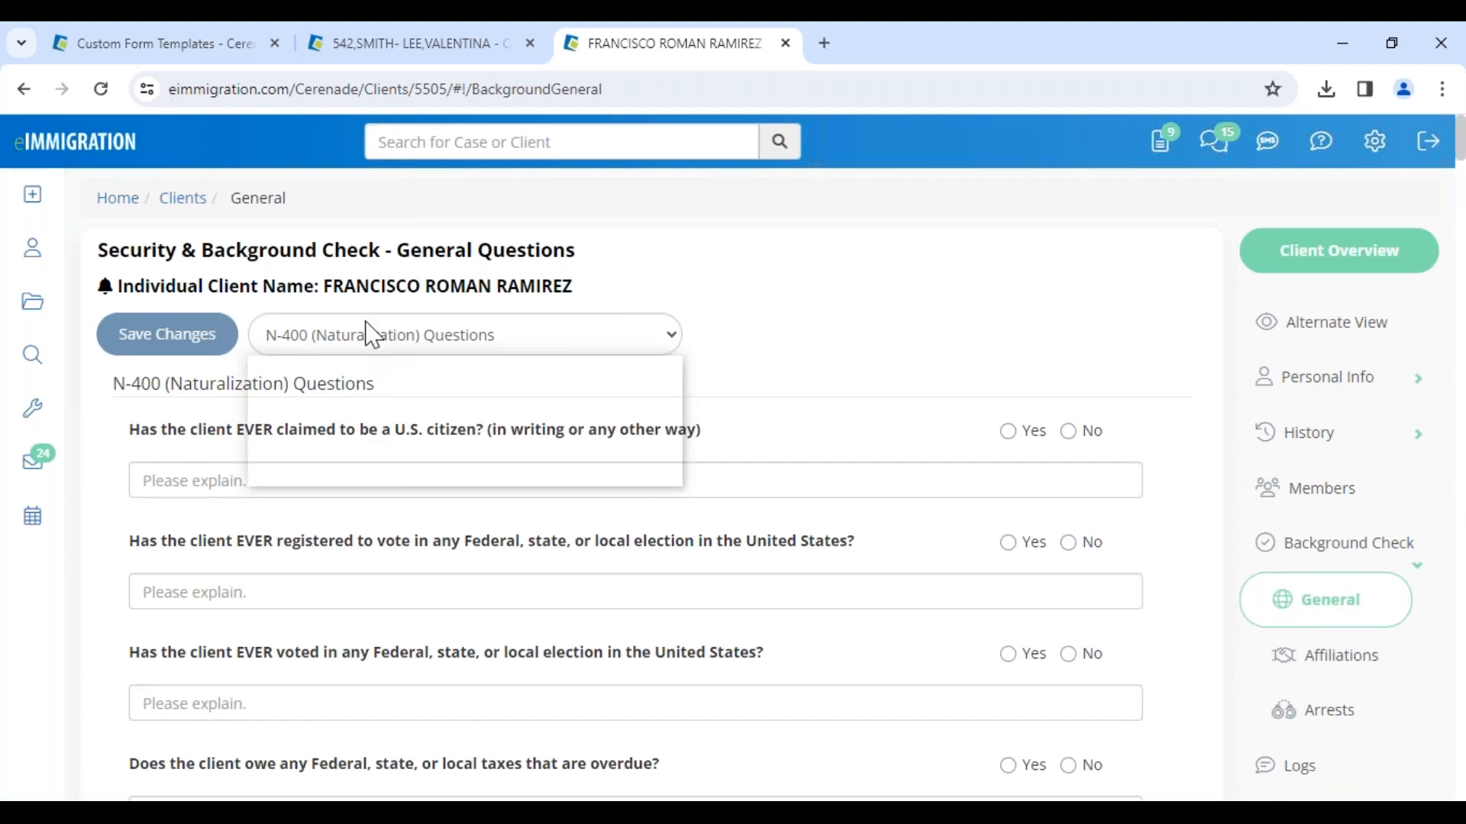
left_click(336, 432)
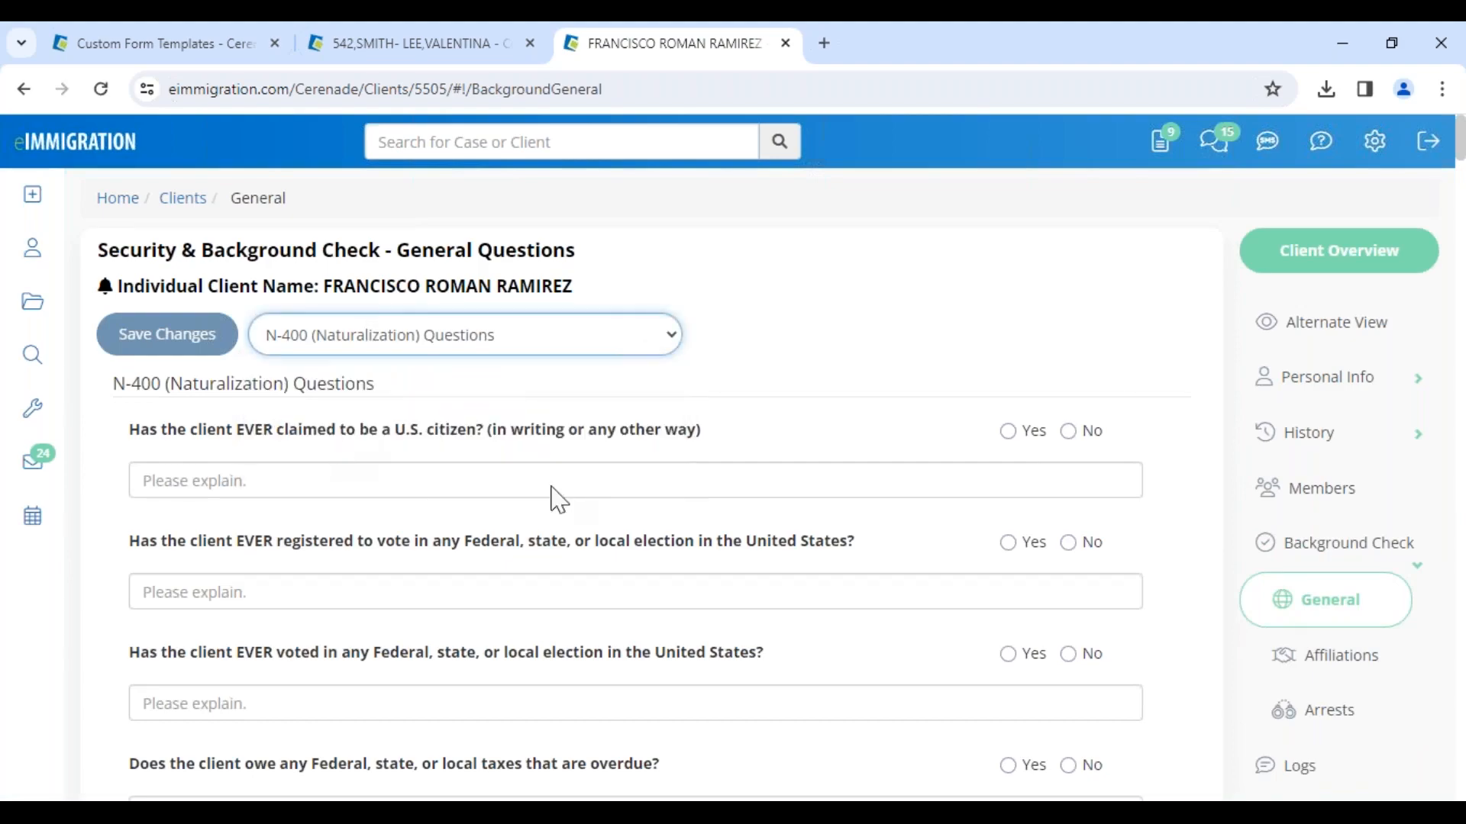
scroll(1069, 559, "down", 10)
scroll(1073, 562, "down", 15)
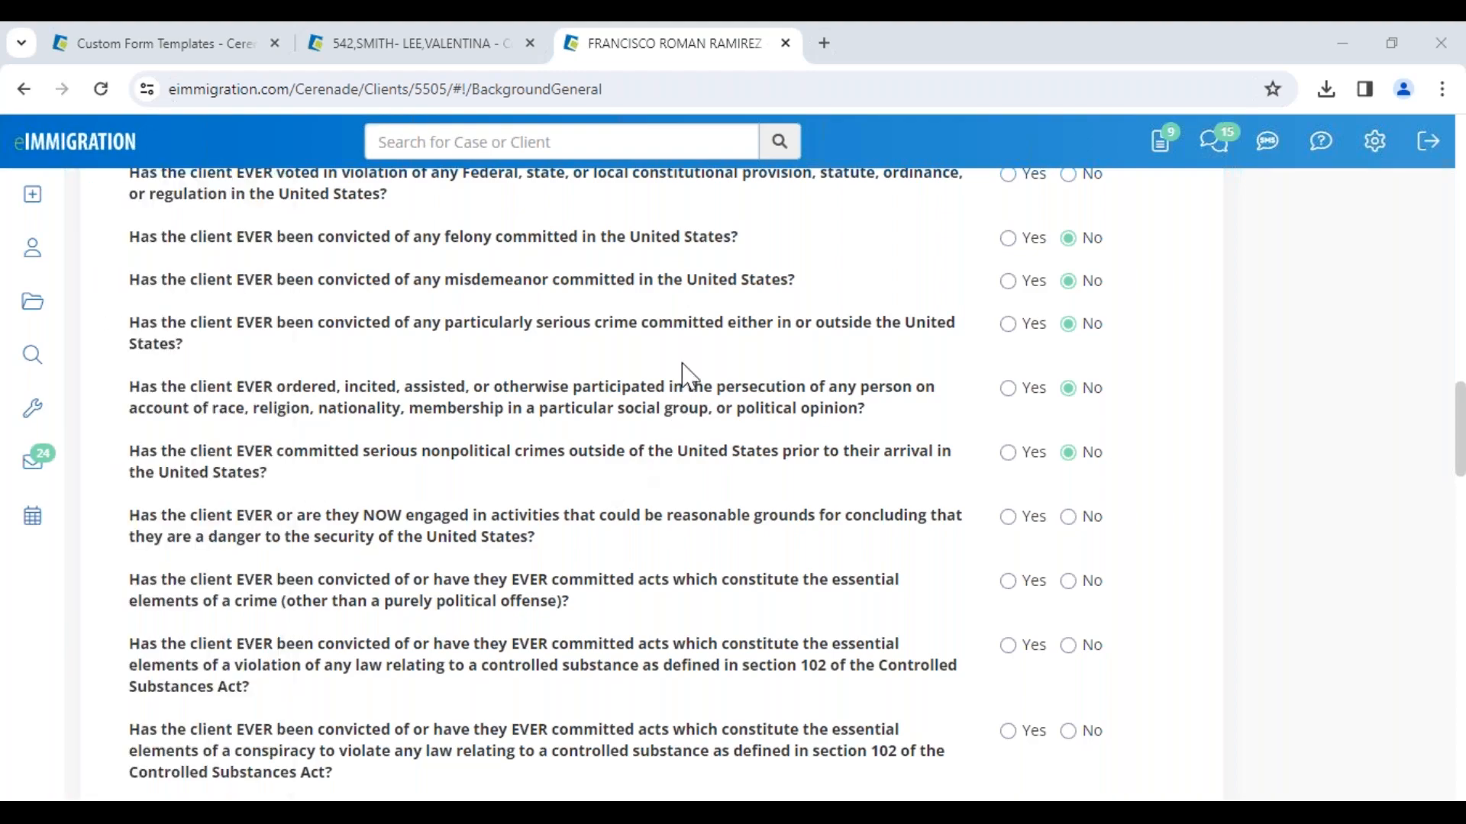
scroll(687, 358, "up", 15)
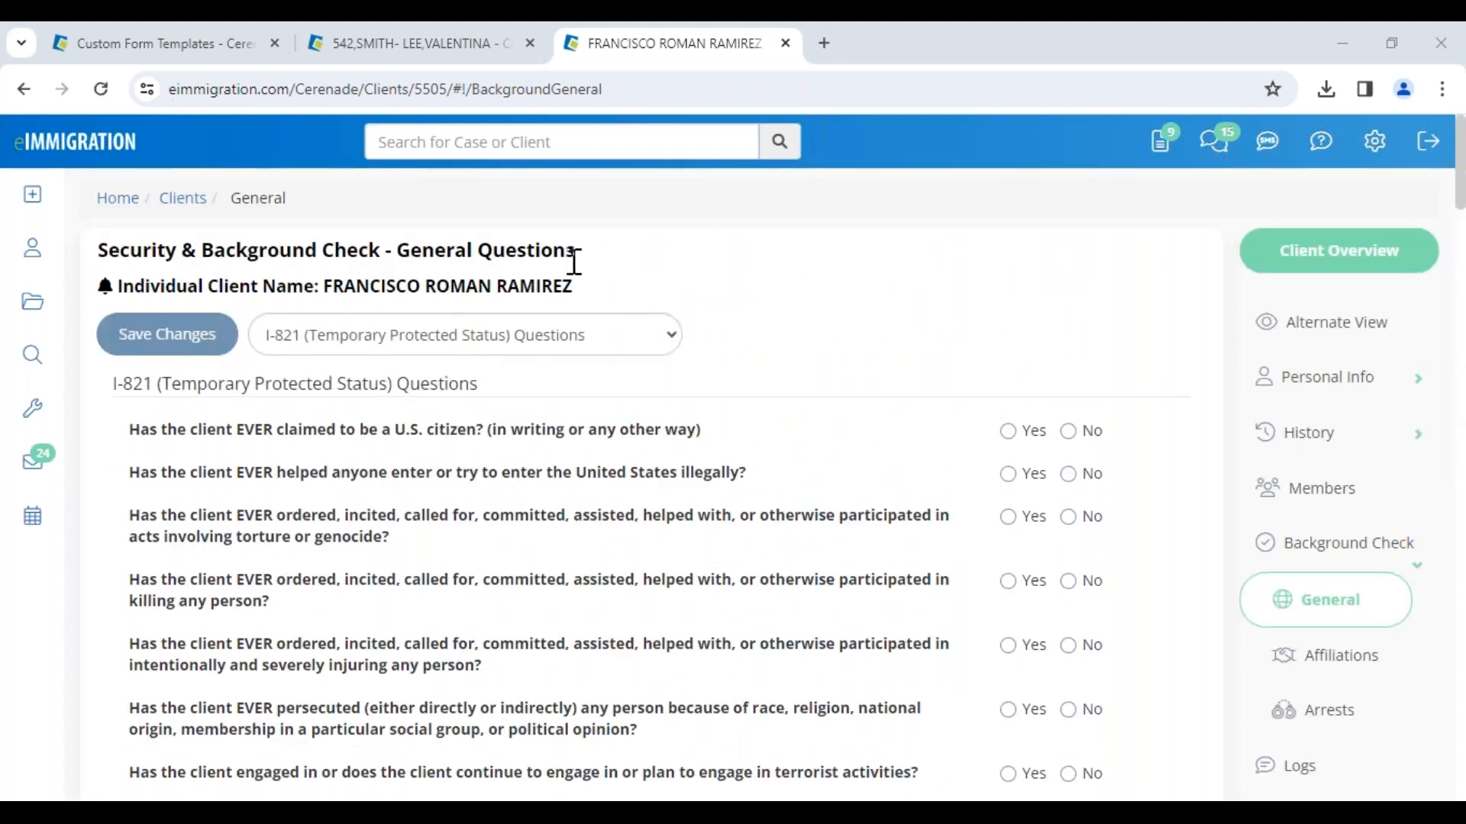
Step: Return to the Questionnaires/Forms inbox and review the remaining submissions
left_click(1163, 149)
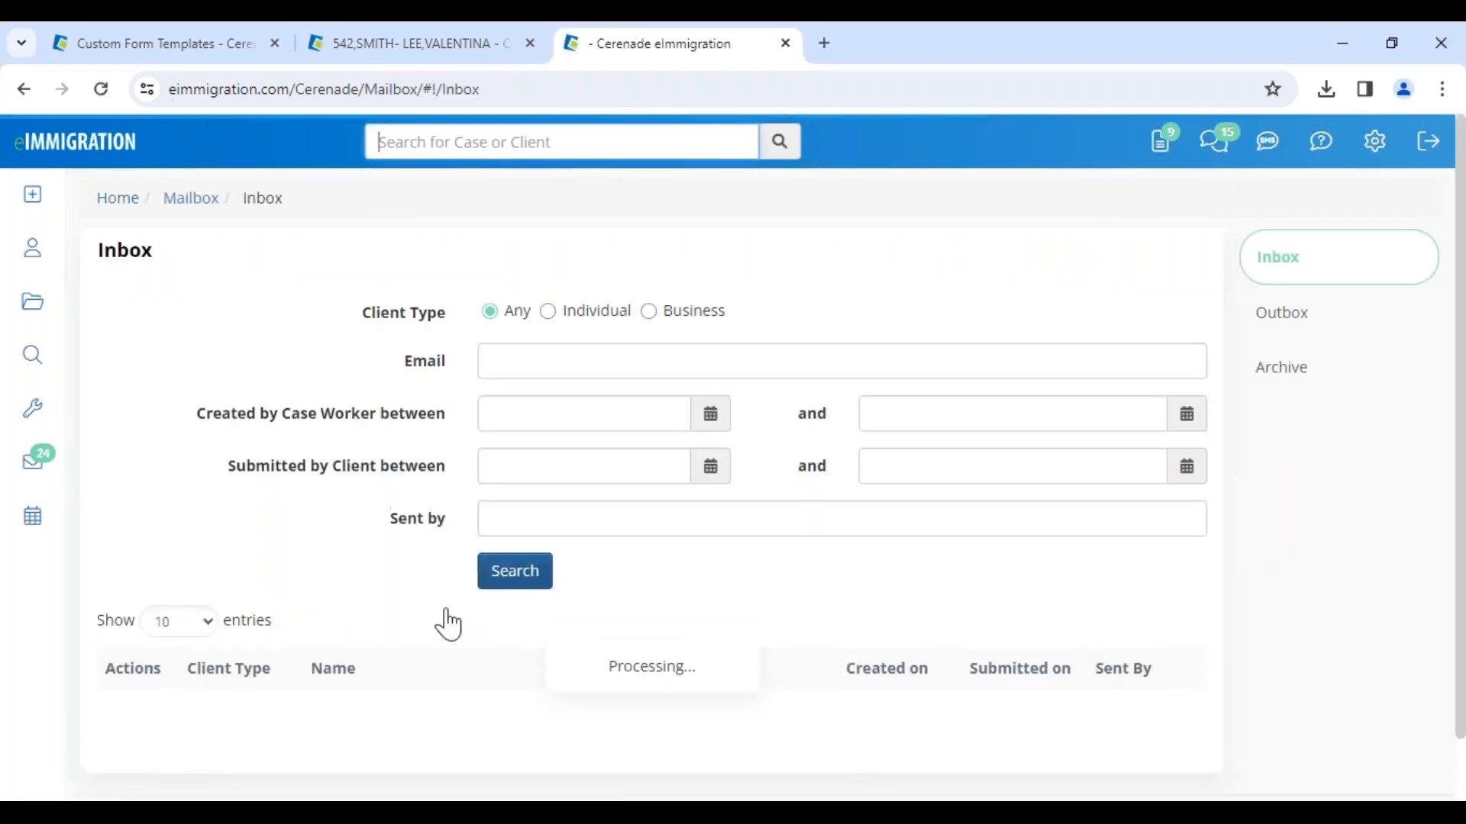
scroll(449, 625, "down", 3)
left_click_drag(314, 525, 469, 513)
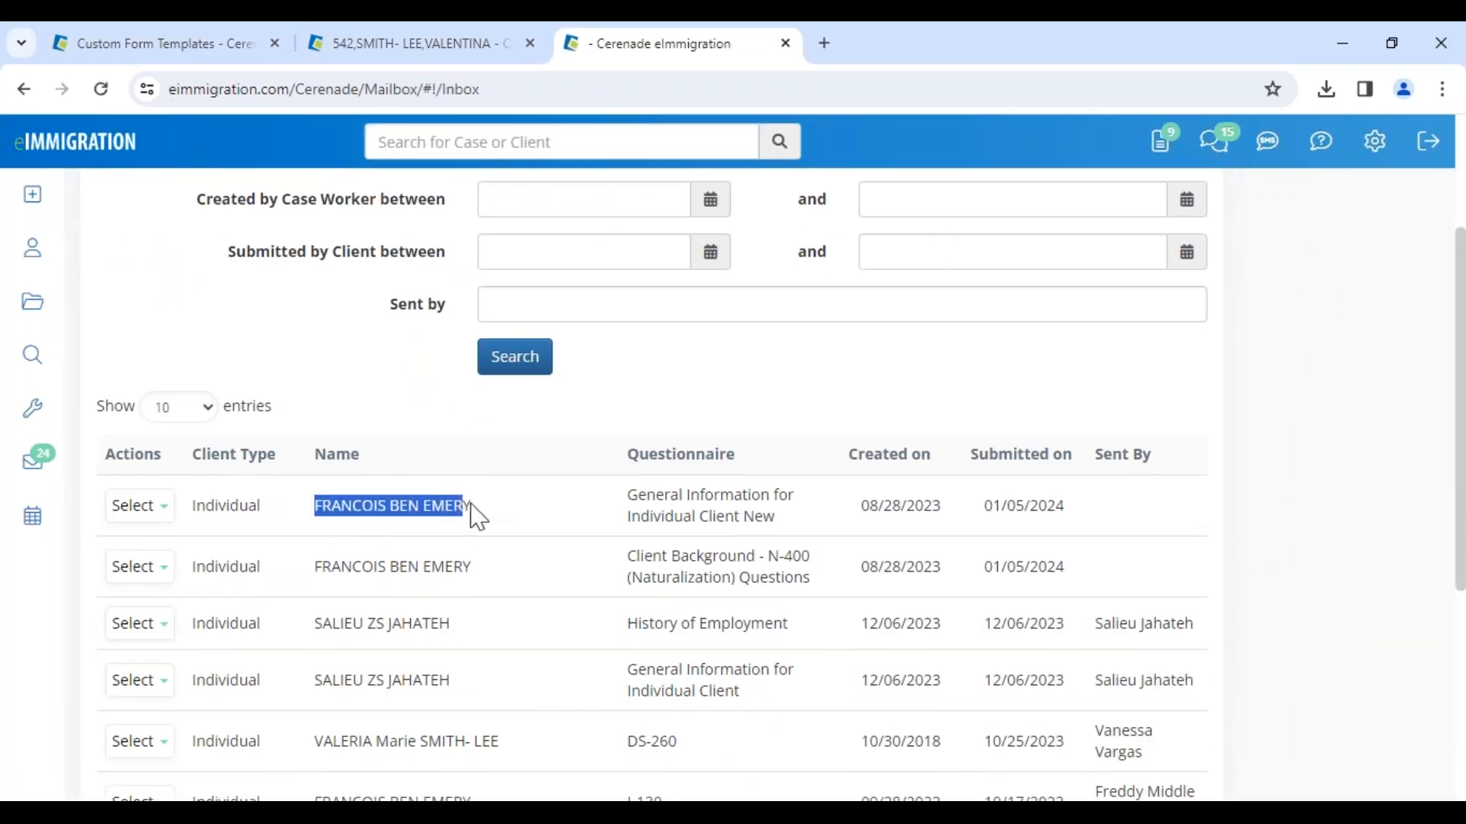
Step: Open the client's submitted General Information for Individual Client New questionnaire and scroll through its answers
left_click(145, 517)
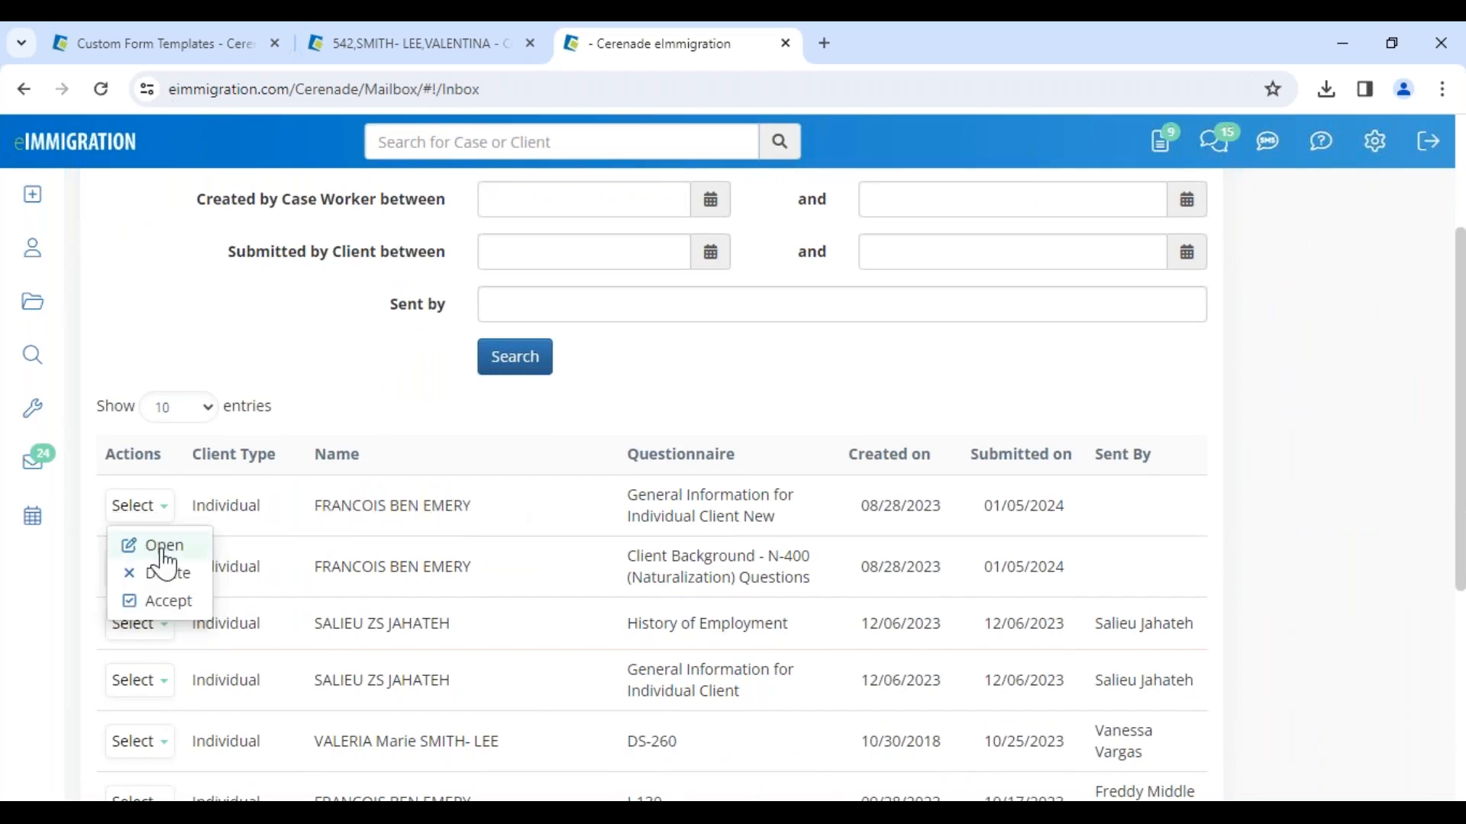
left_click(155, 547)
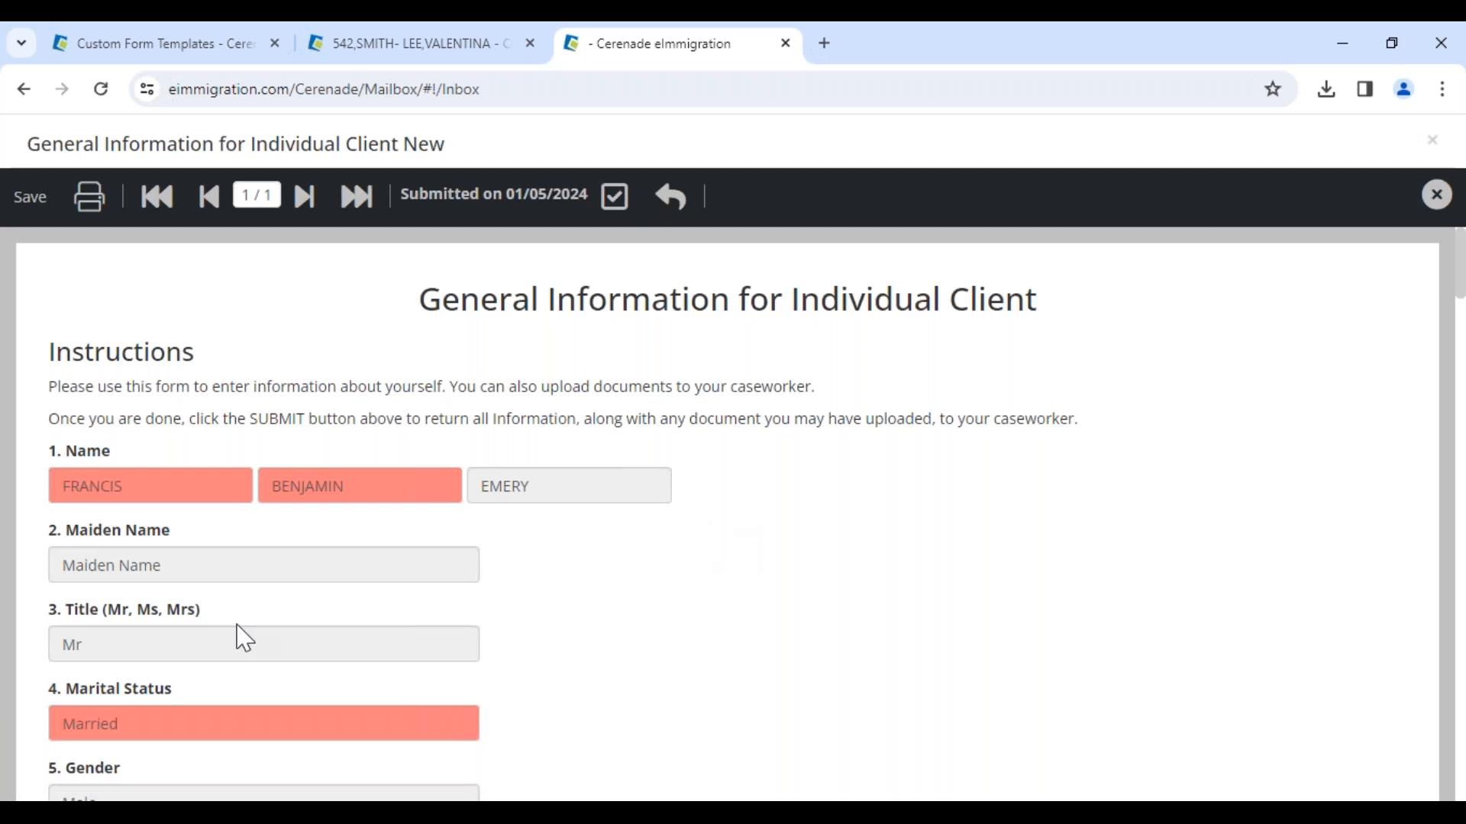
scroll(241, 639, "down", 7)
scroll(236, 635, "down", 3)
scroll(243, 603, "up", 10)
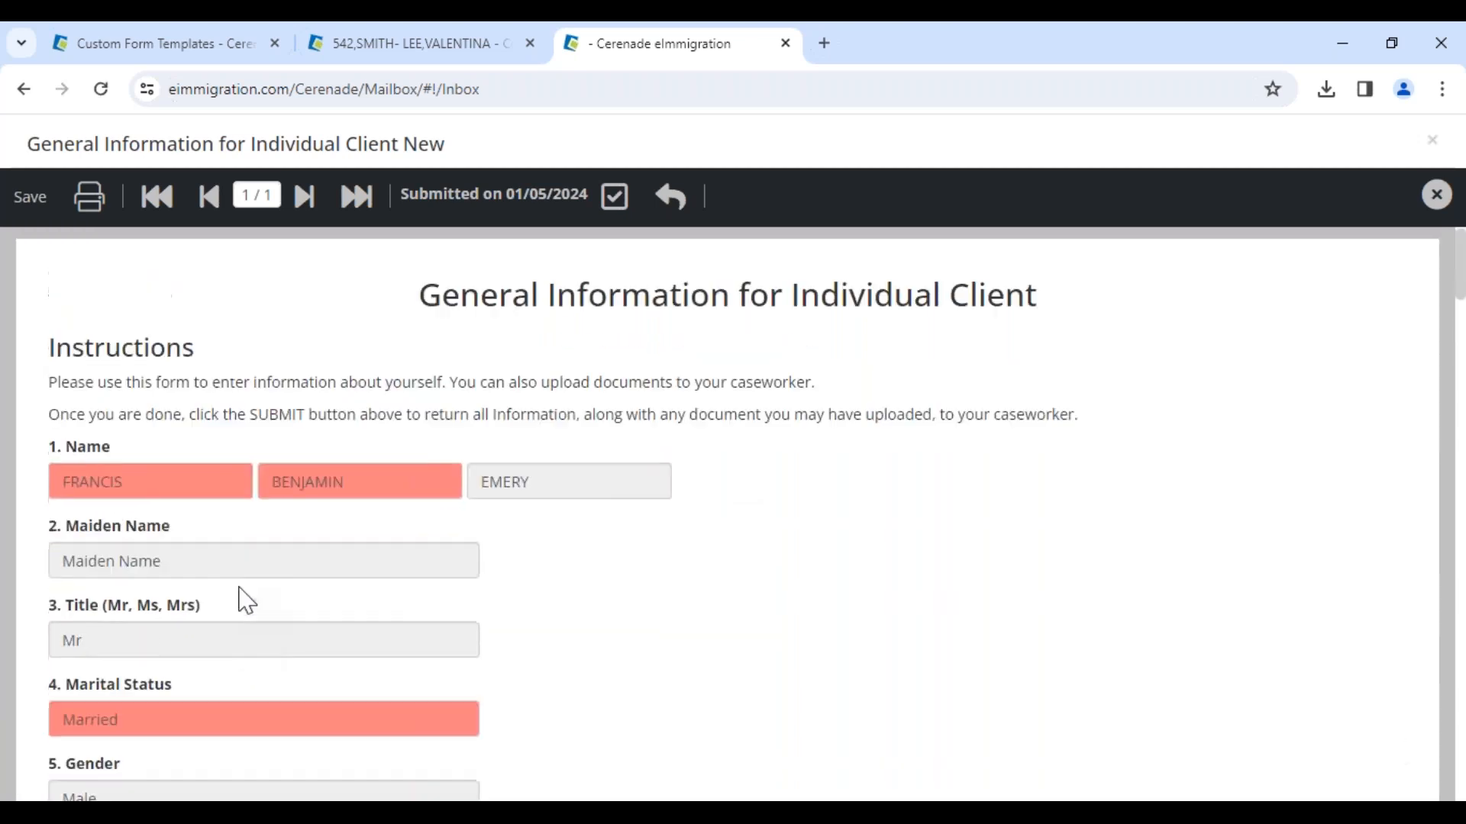
Step: Send the questionnaire back to the client as an intake form with a passwordless link and open the email notification
left_click(667, 204)
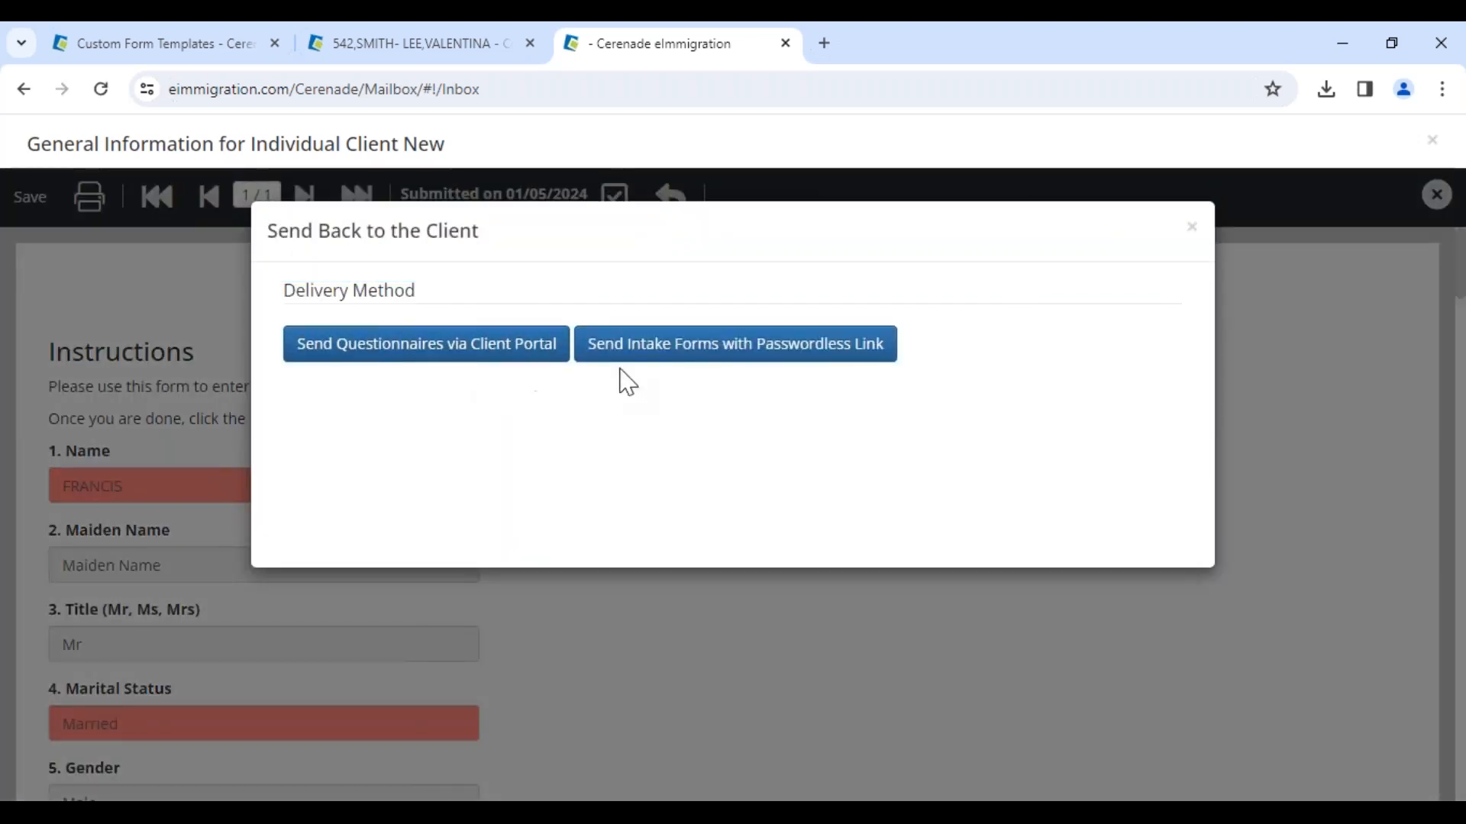
left_click(765, 366)
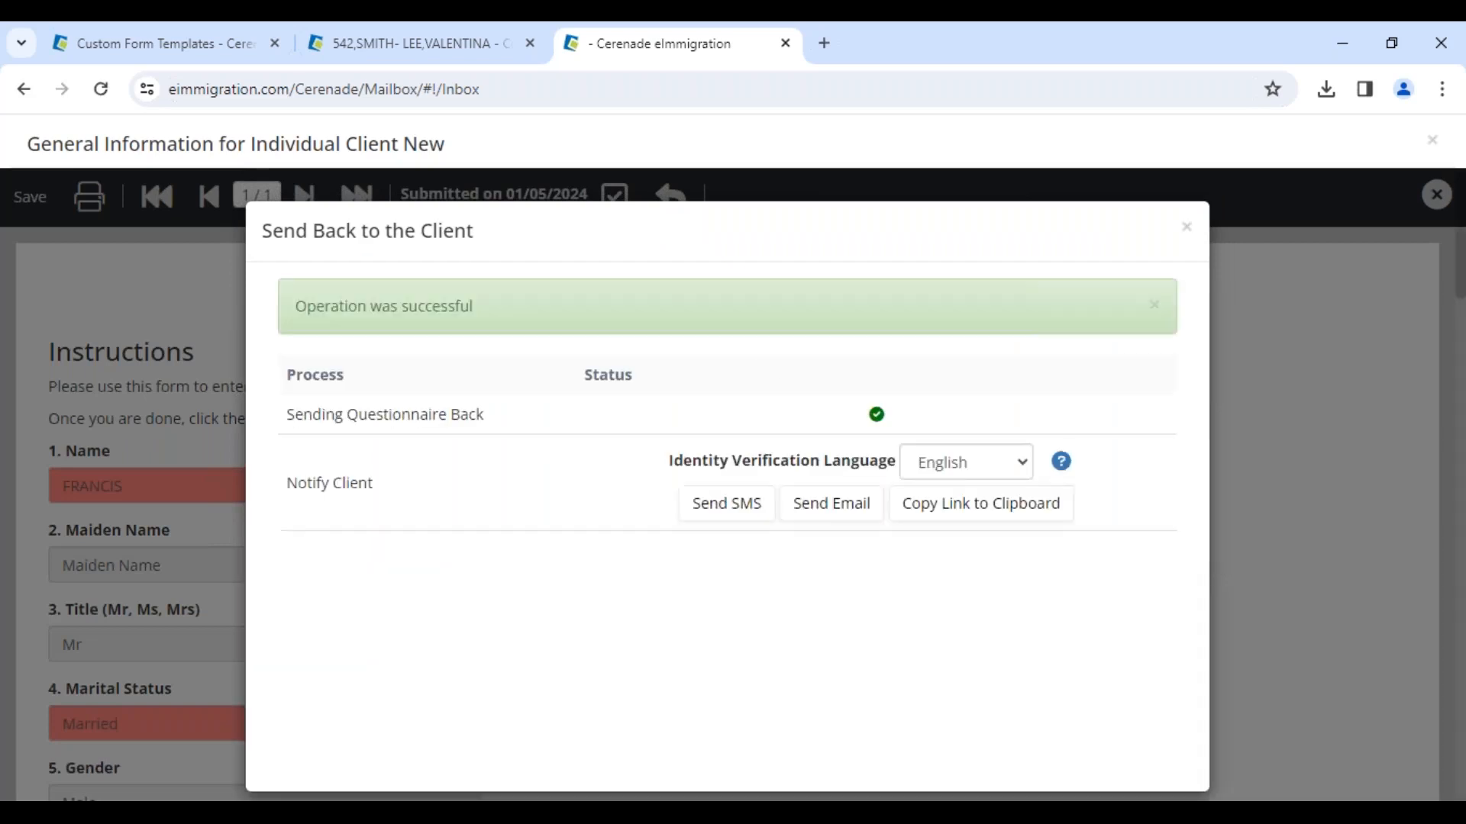
left_click(831, 426)
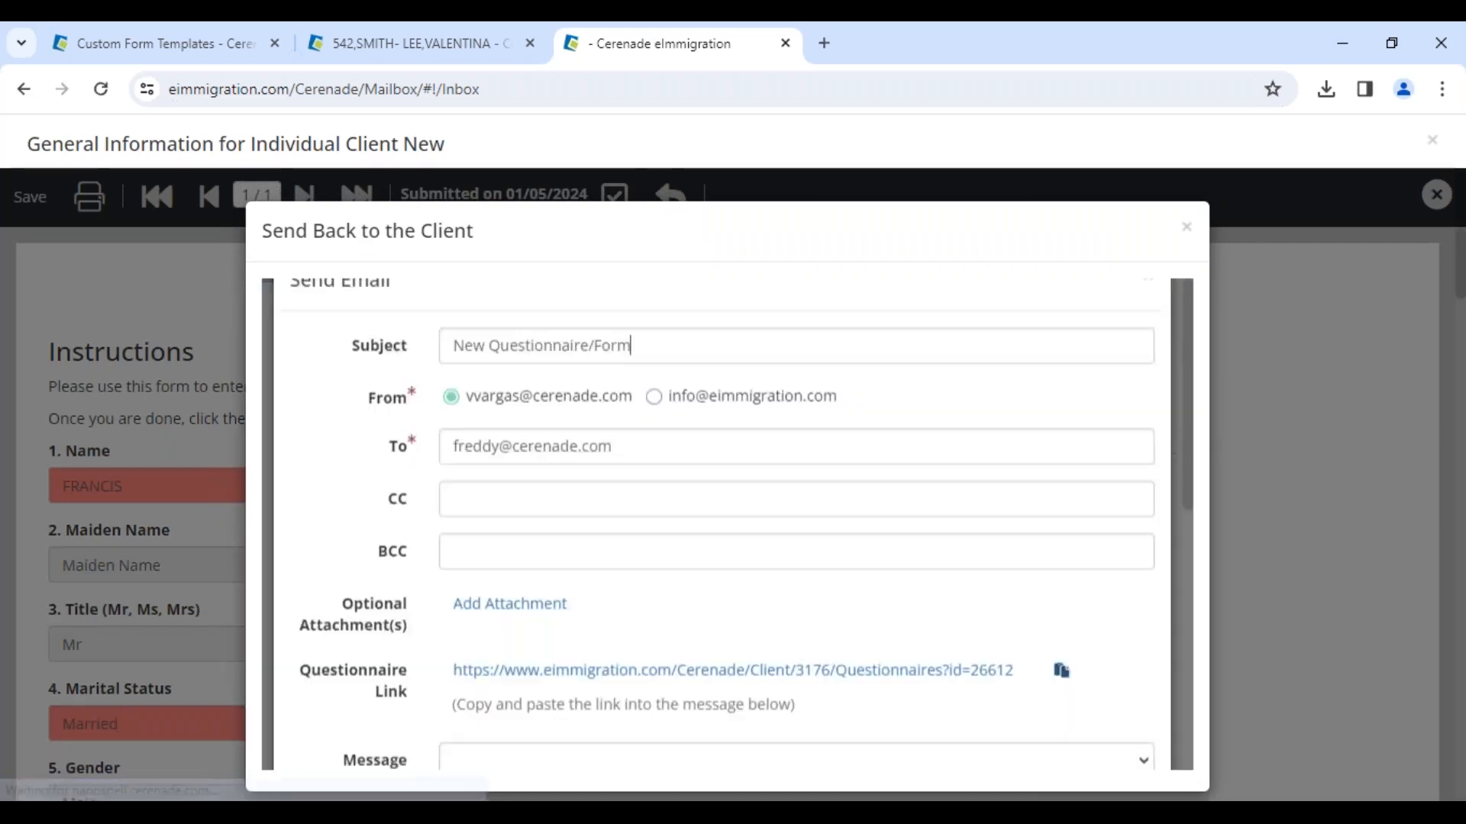
Step: Choose the "! - Nuevo Cuestionario/Forma" message template for the notification email
scroll(608, 630, "down", 4)
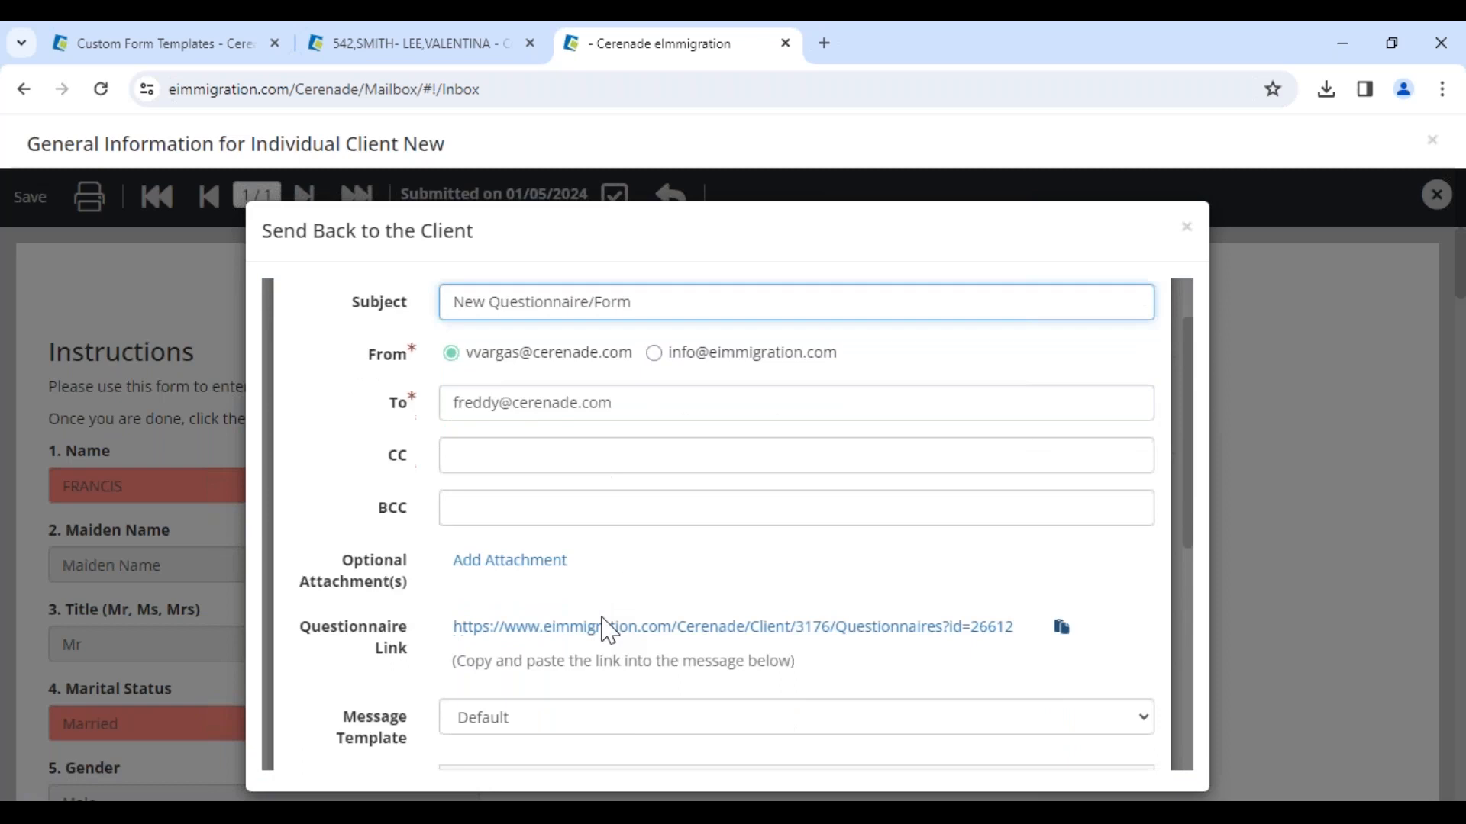
left_click_drag(333, 476, 408, 496)
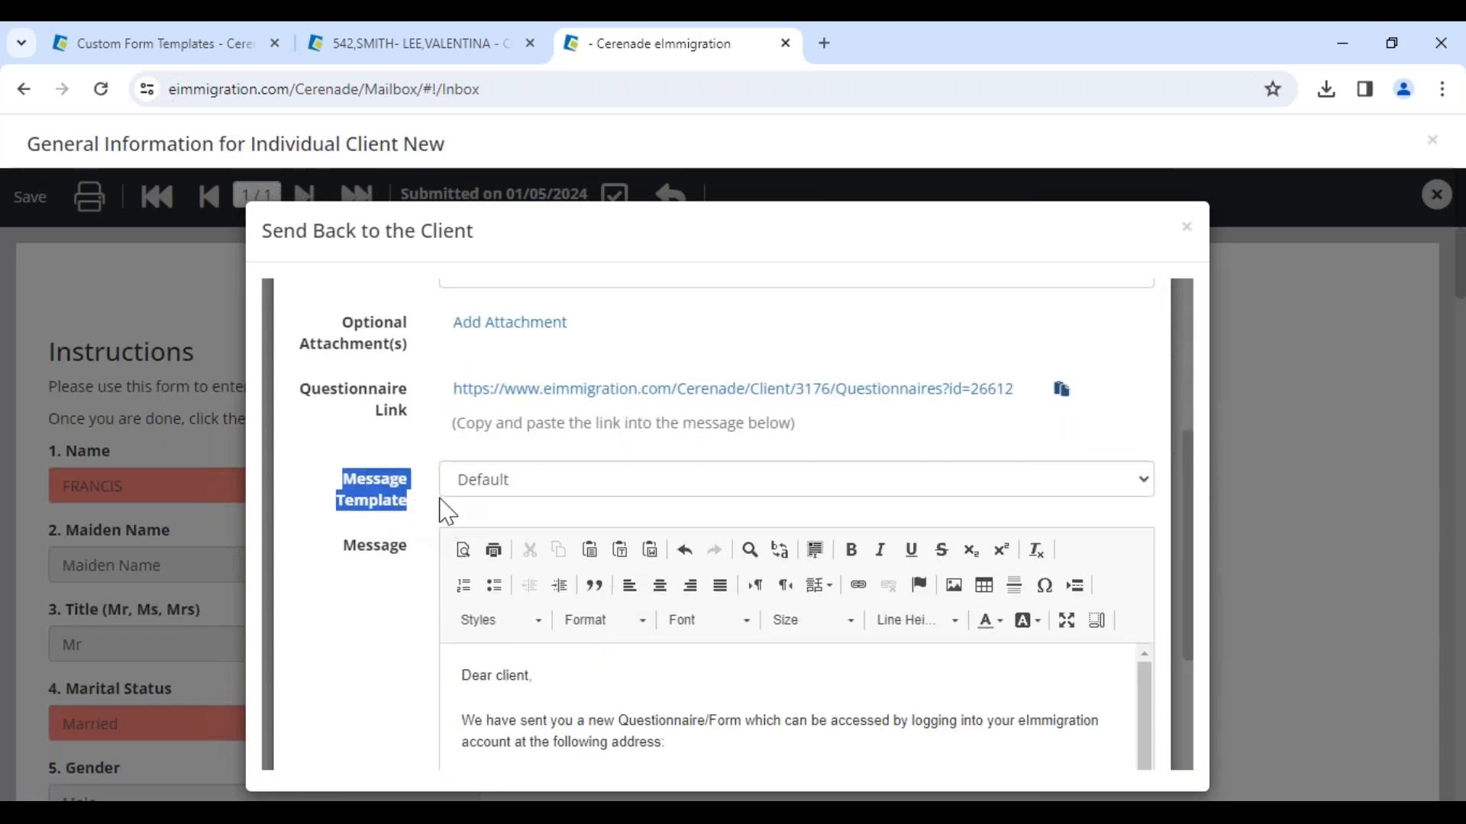
left_click(520, 490)
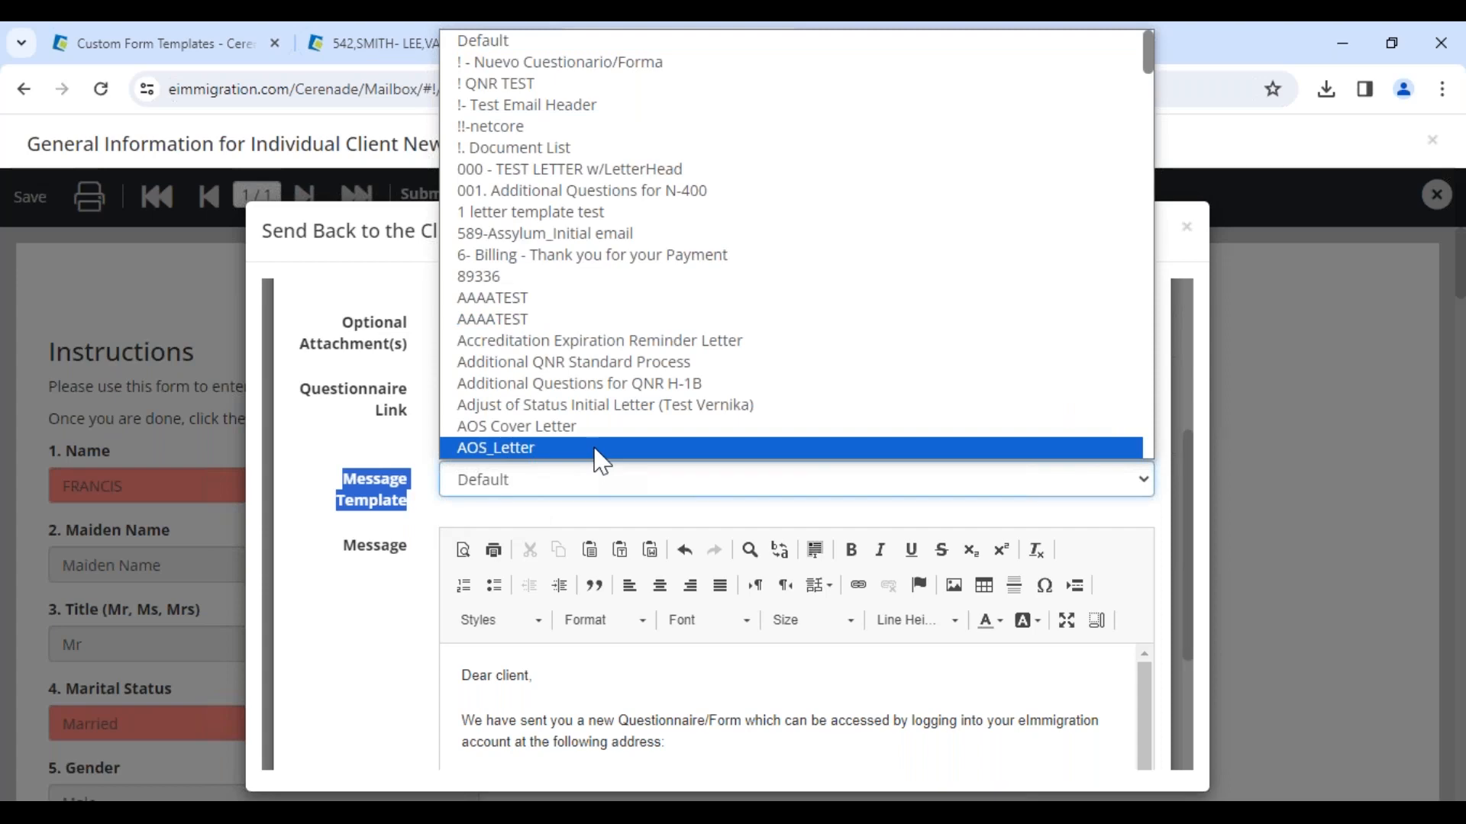
left_click(587, 62)
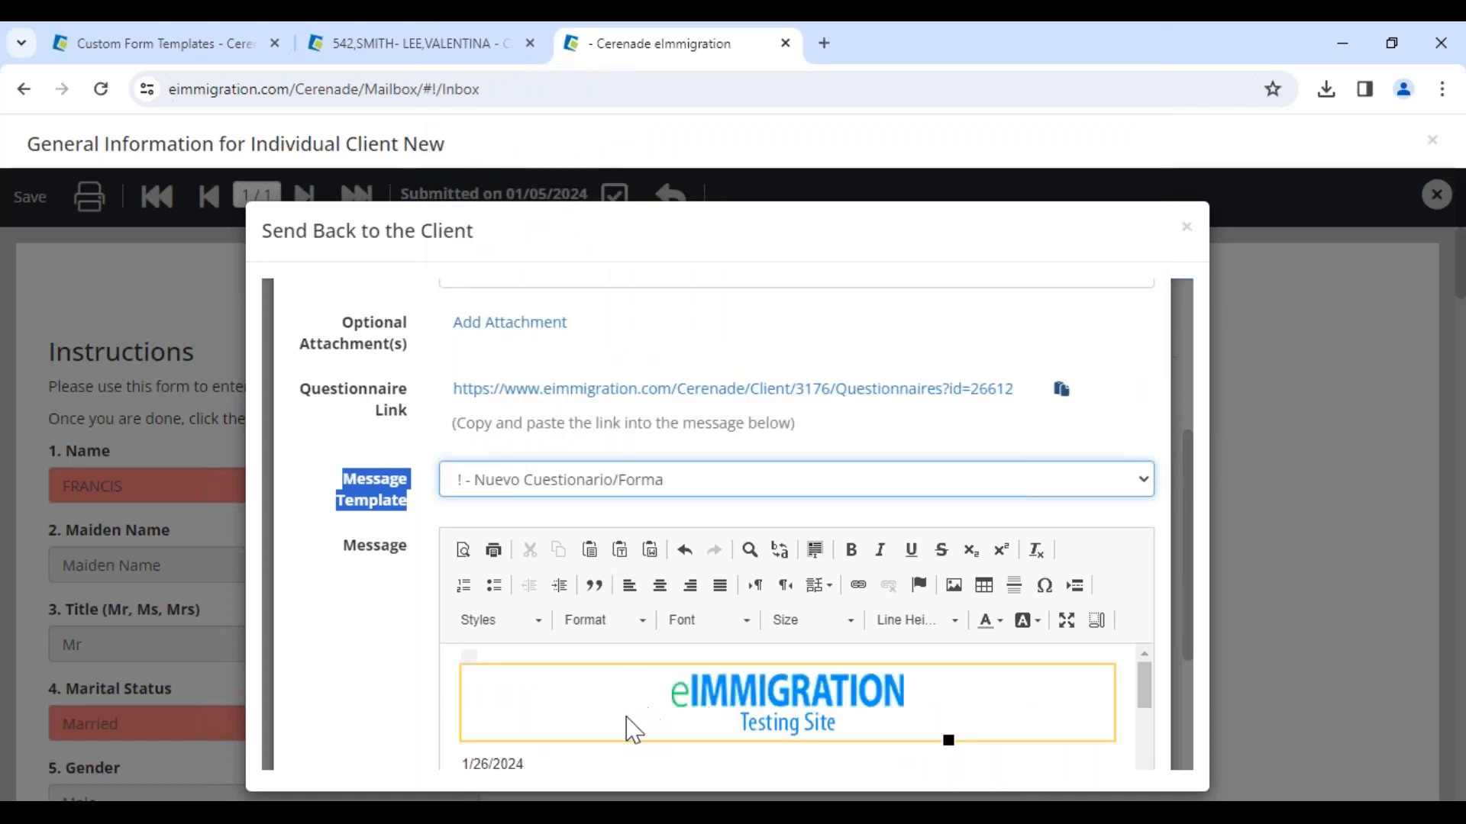
Step: Scroll through and read the Spanish message body generated in the email editor
scroll(613, 725, "down", 1)
left_click_drag(527, 653, 507, 729)
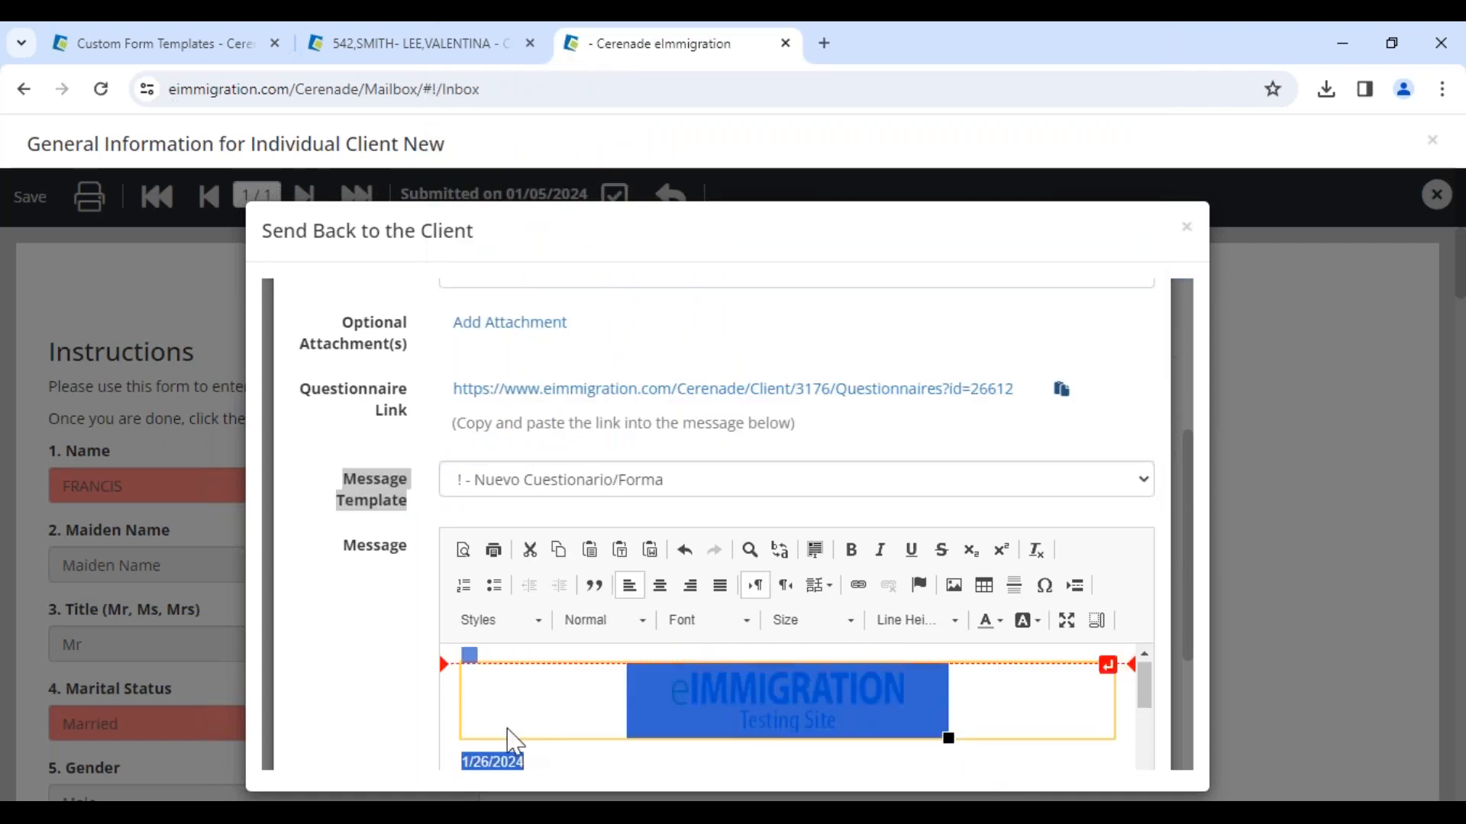
scroll(507, 740, "down", 1)
double_click(589, 692)
left_click(617, 692)
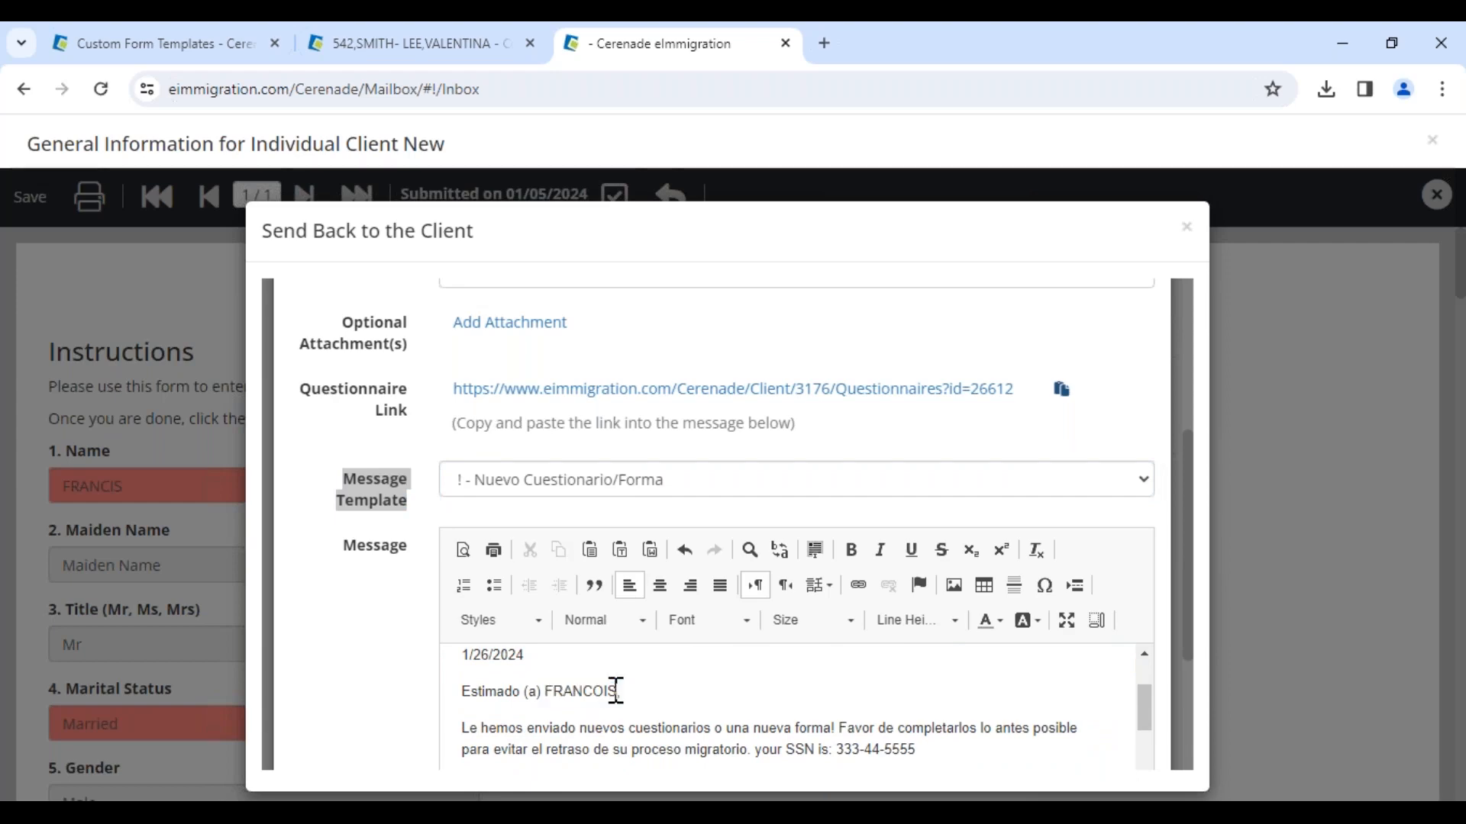
left_click_drag(471, 729, 847, 729)
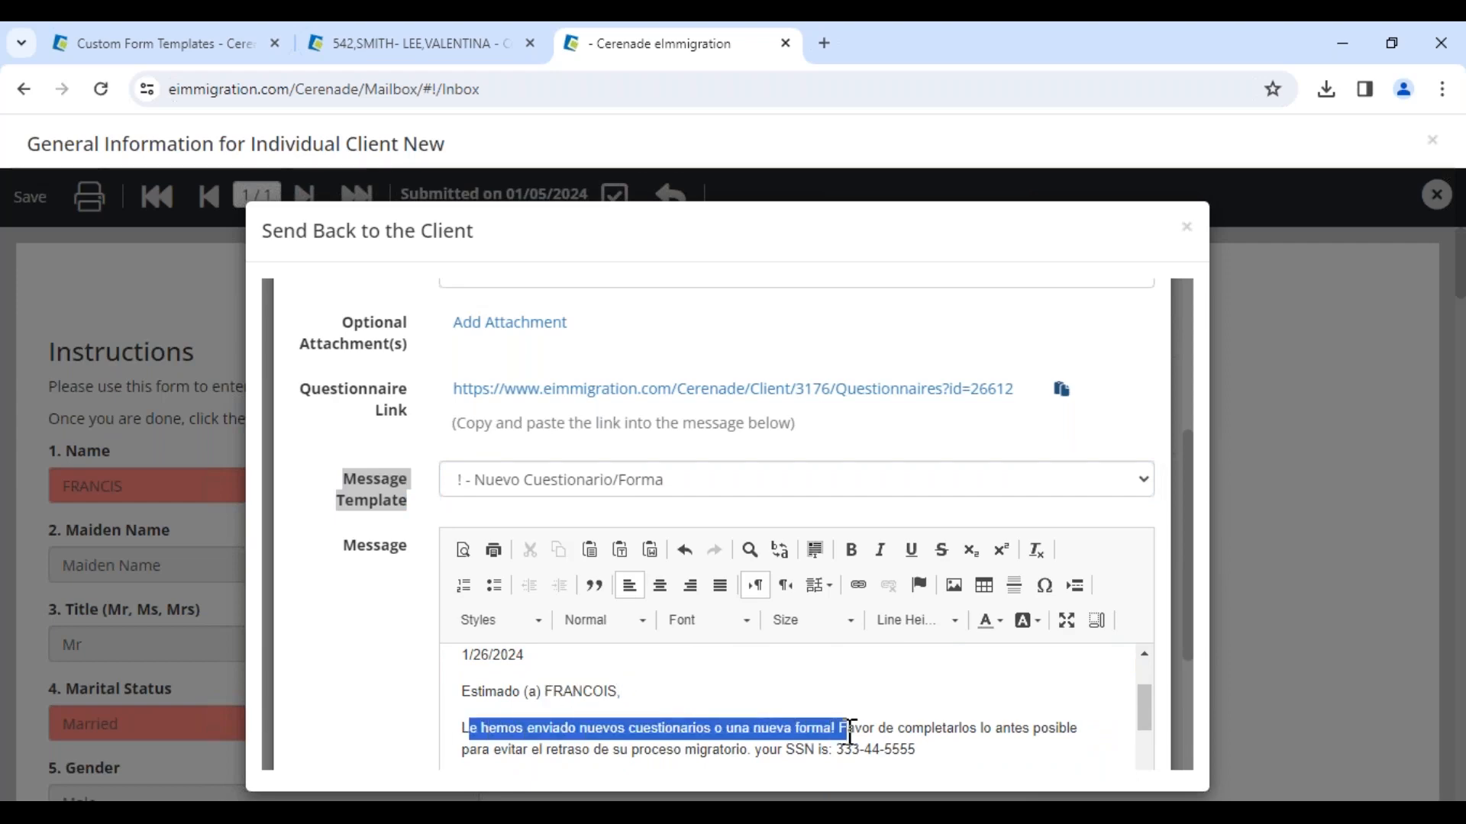
left_click(771, 729)
left_click(345, 476)
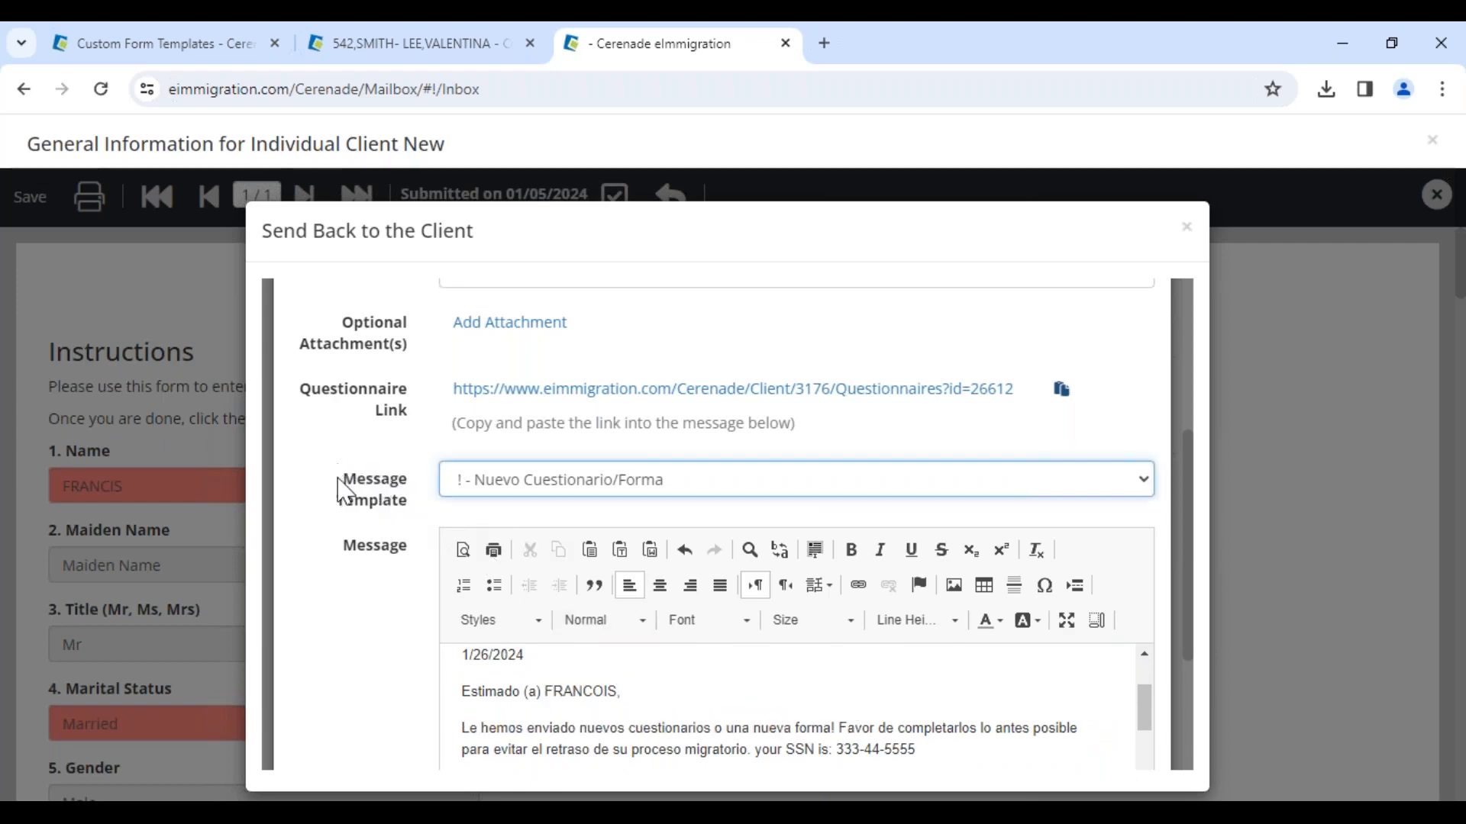
left_click_drag(346, 494, 419, 506)
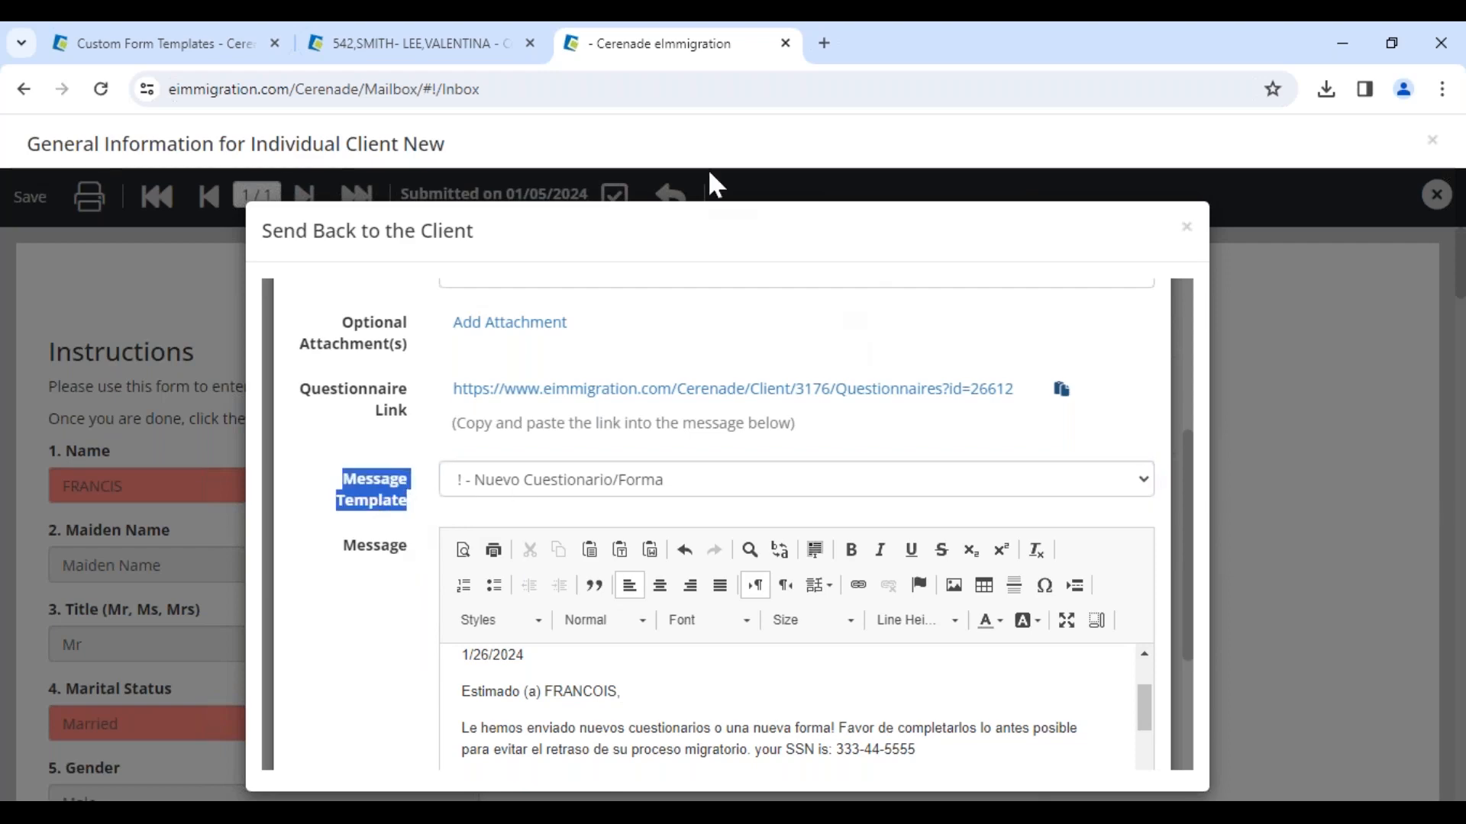
Step: Switch to the case tab, open the Tag Helper tool, and close it
left_click(425, 44)
left_click(40, 420)
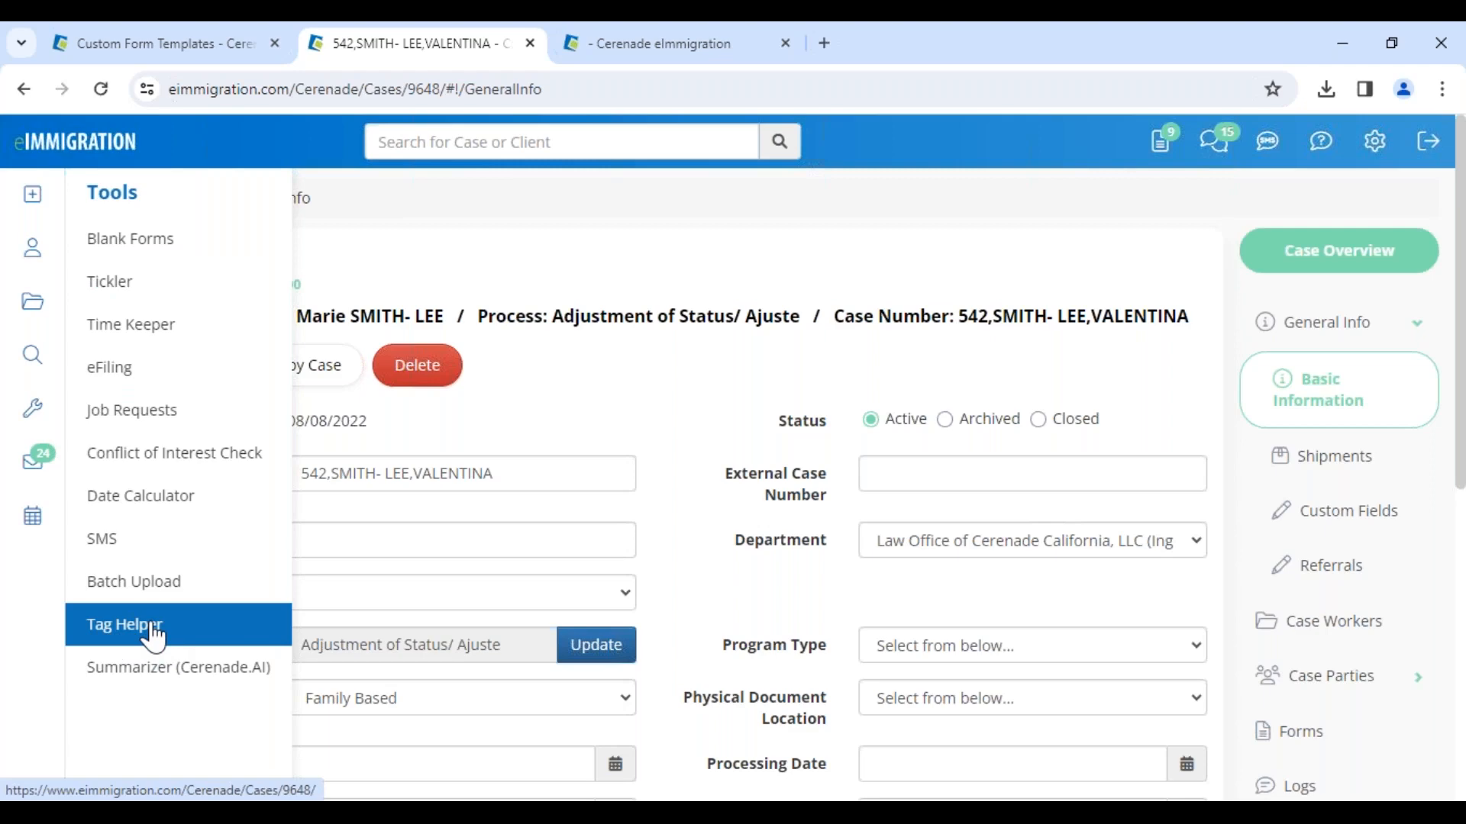
left_click(151, 629)
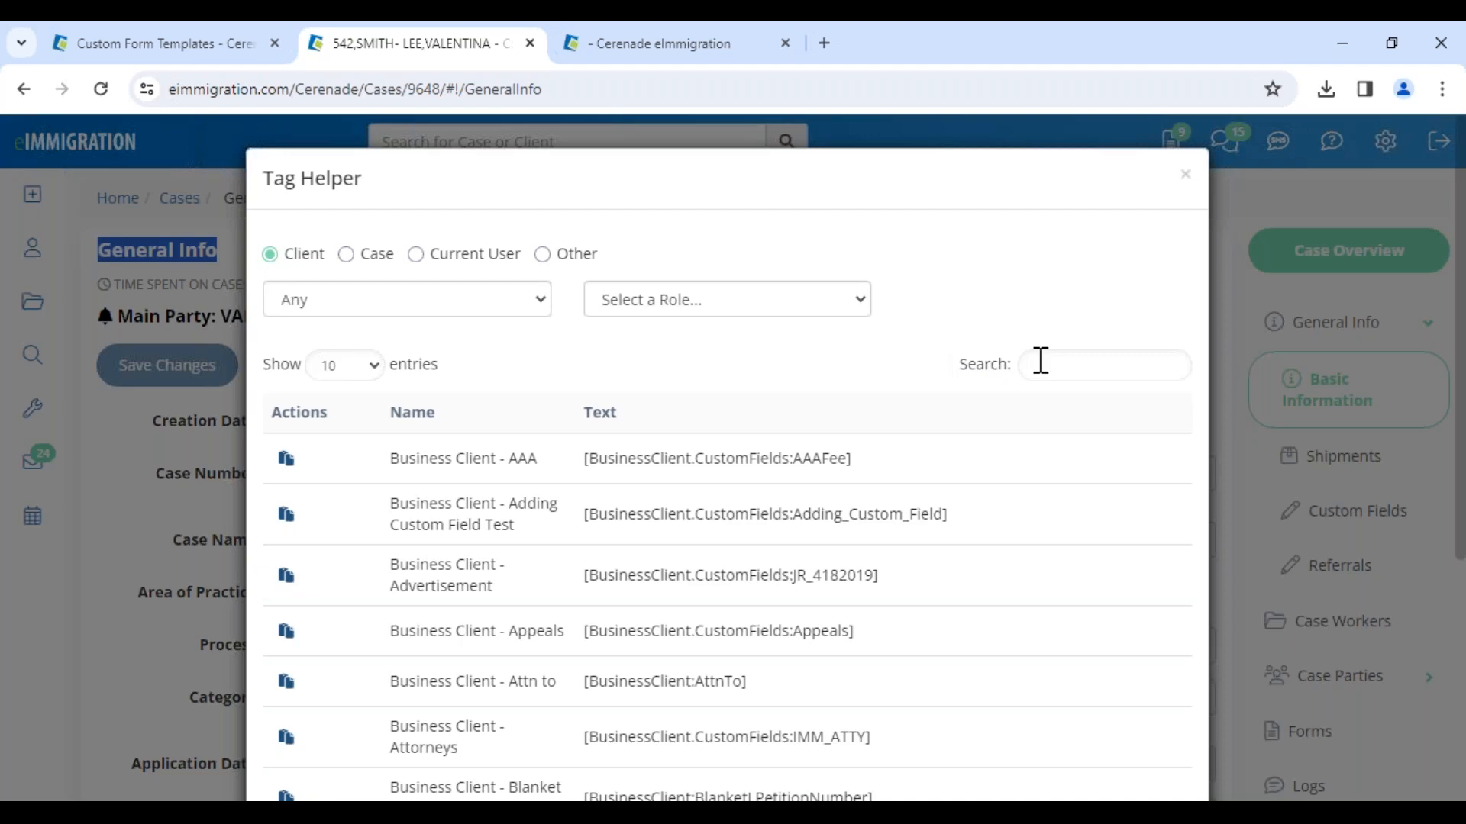
left_click(1185, 178)
left_click(630, 369)
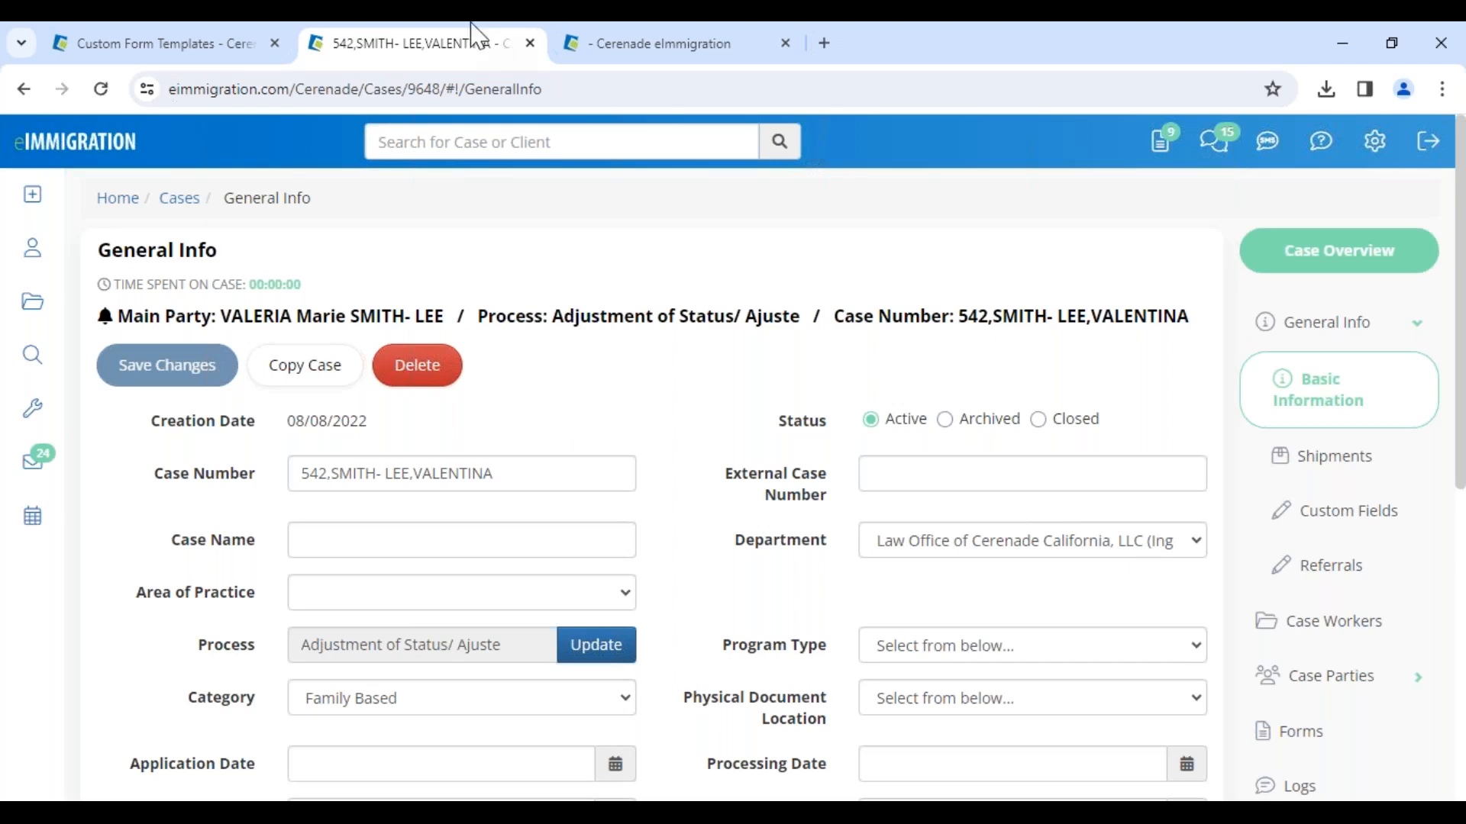
Step: Close the case tab and open the most recently updated client's profile from the clients list
left_click(530, 42)
left_click(1185, 227)
left_click(1019, 243)
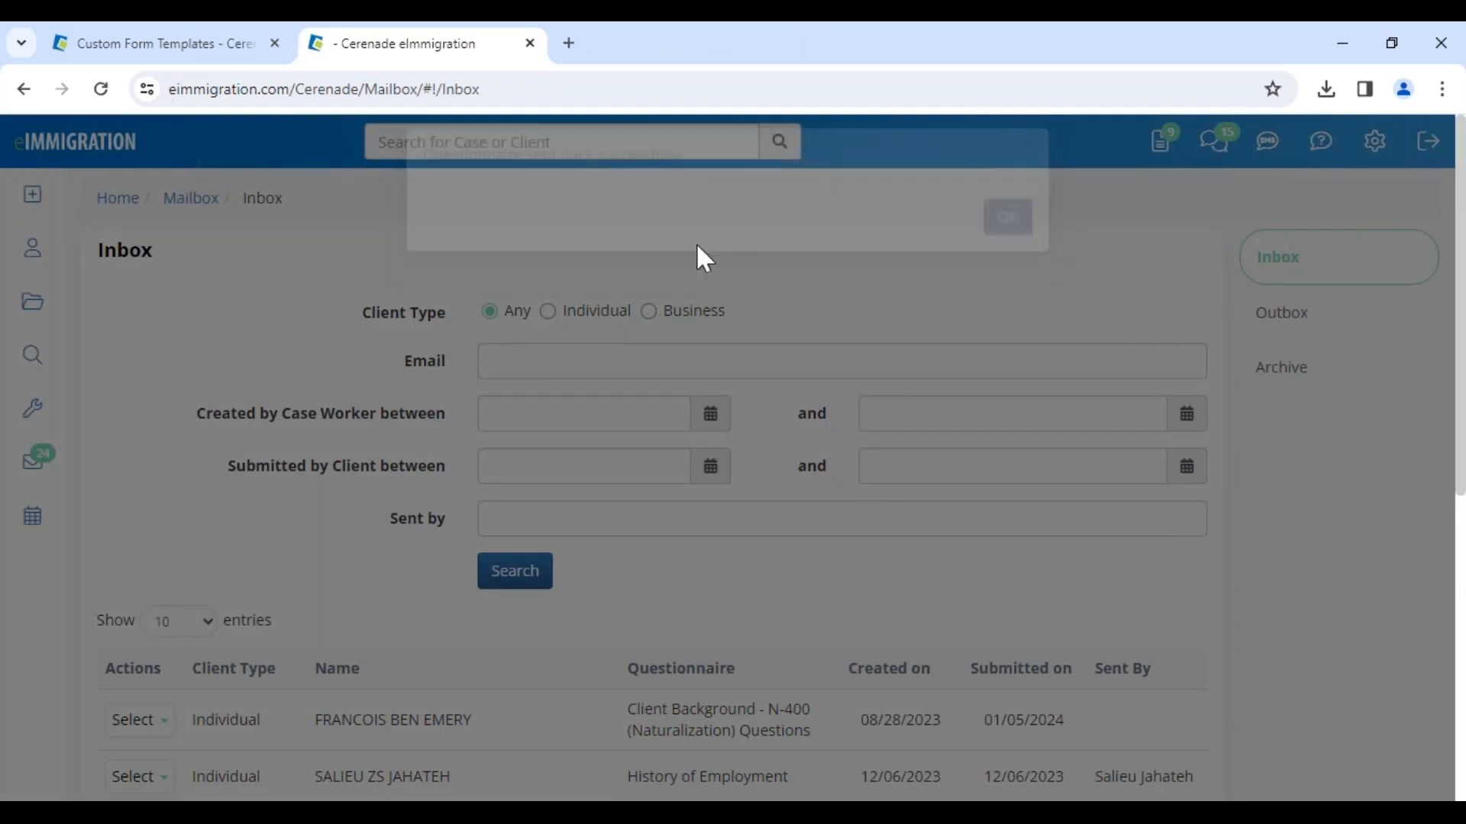
left_click(38, 259)
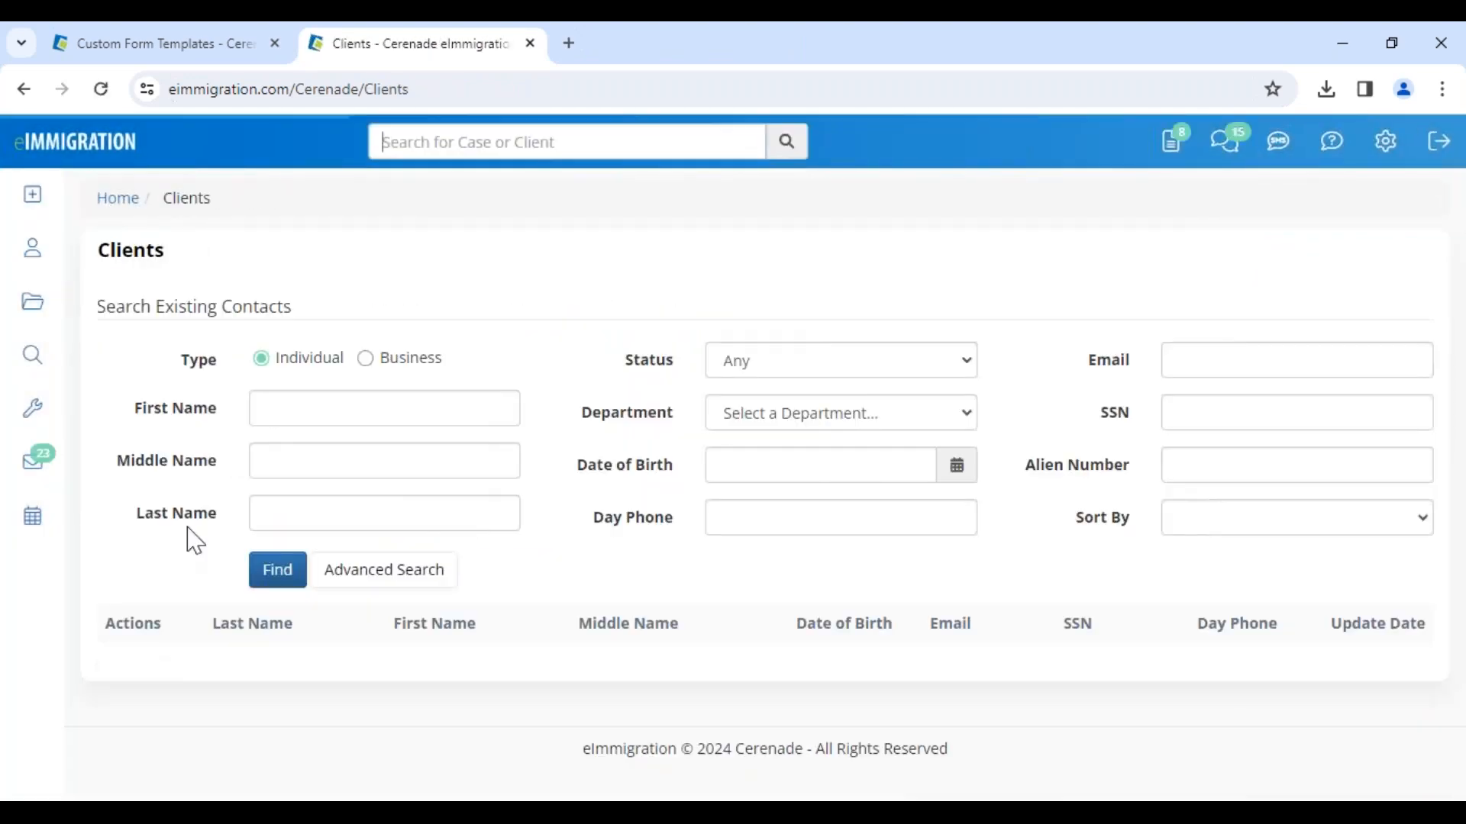
scroll(350, 633, "down", 1)
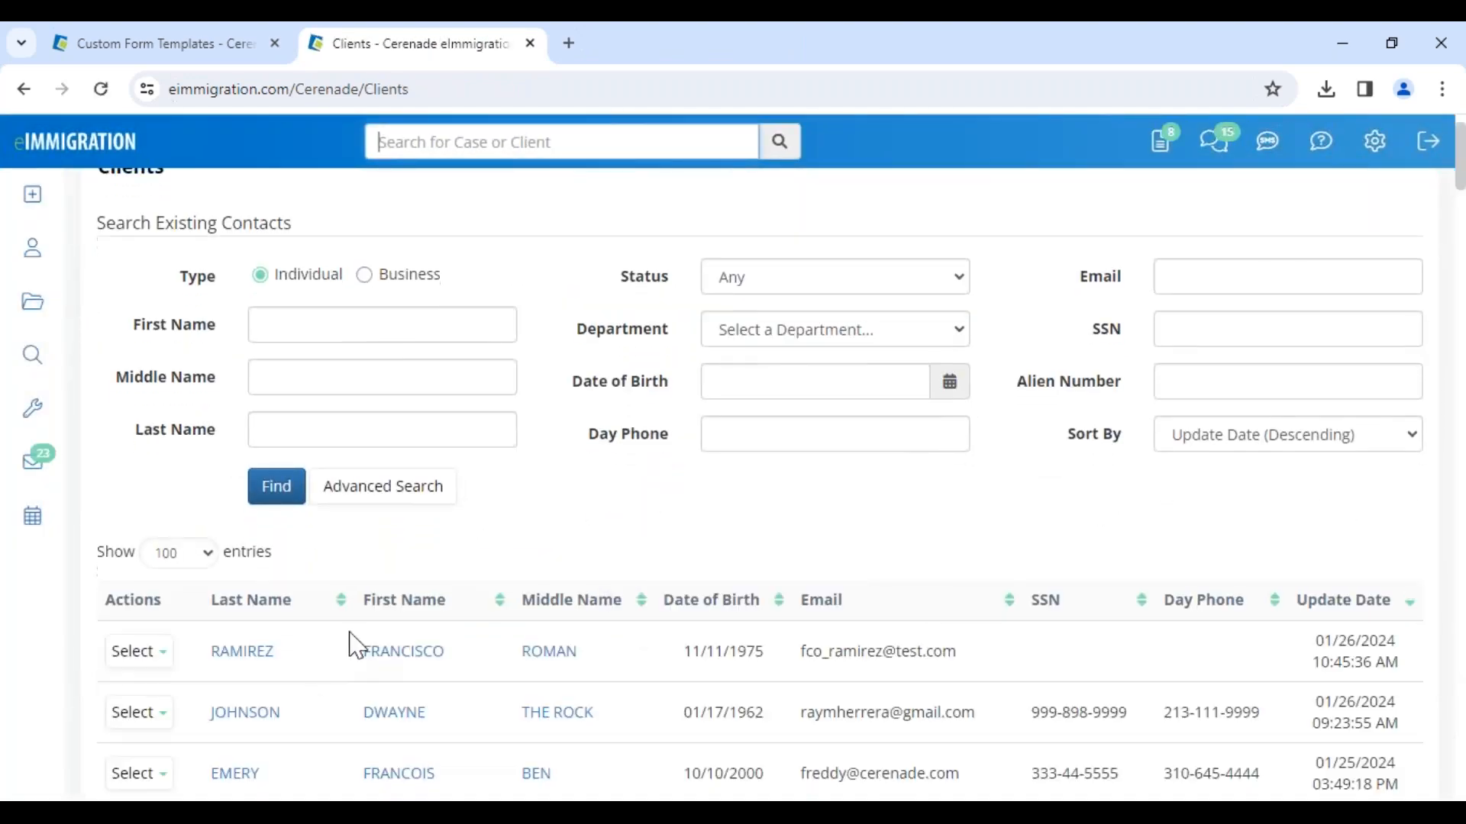
left_click(426, 654)
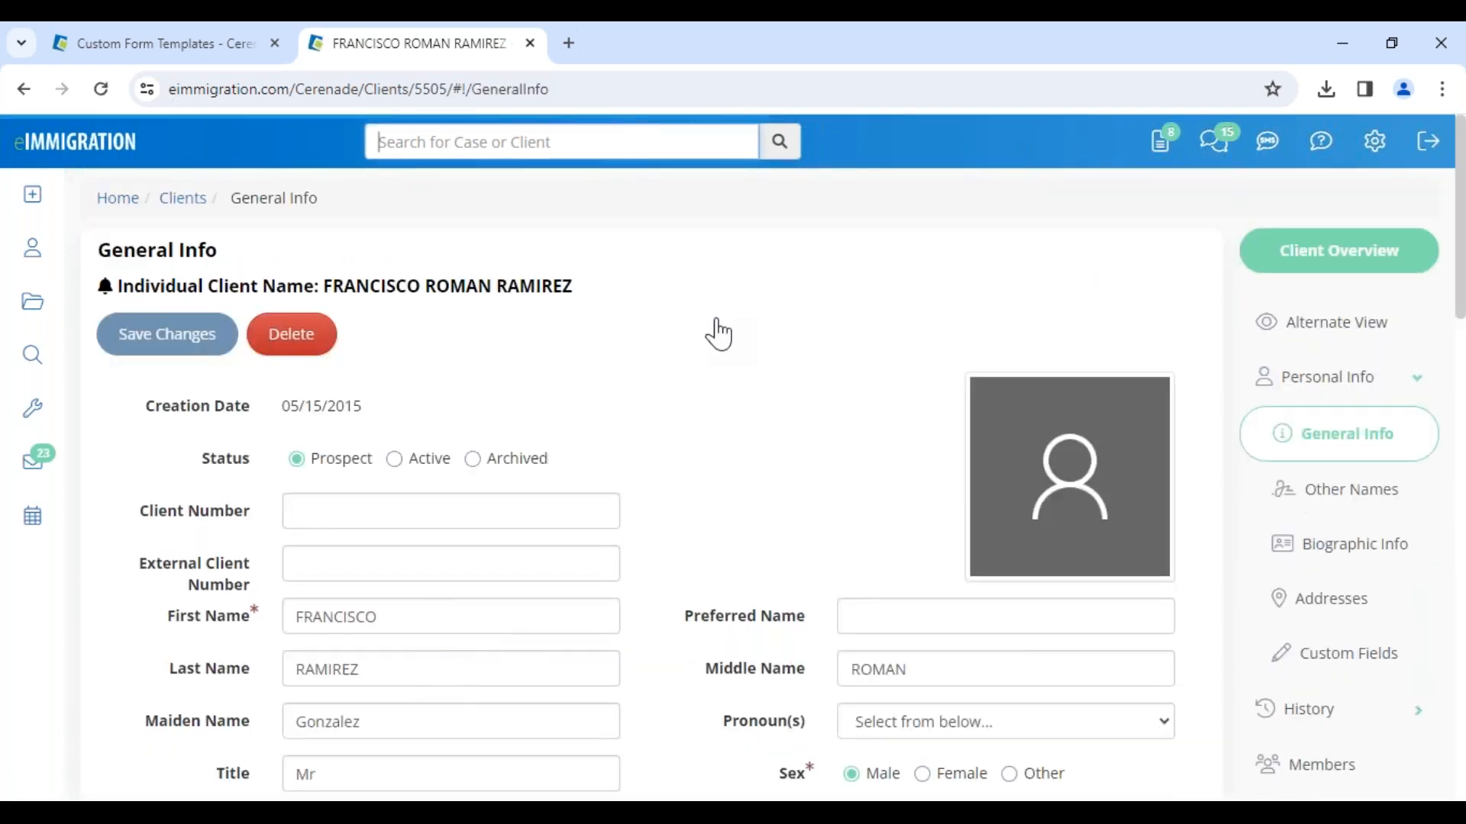
Step: Open the client's Alternate View and load the "1.Initial Intake Form" template
left_click(1341, 338)
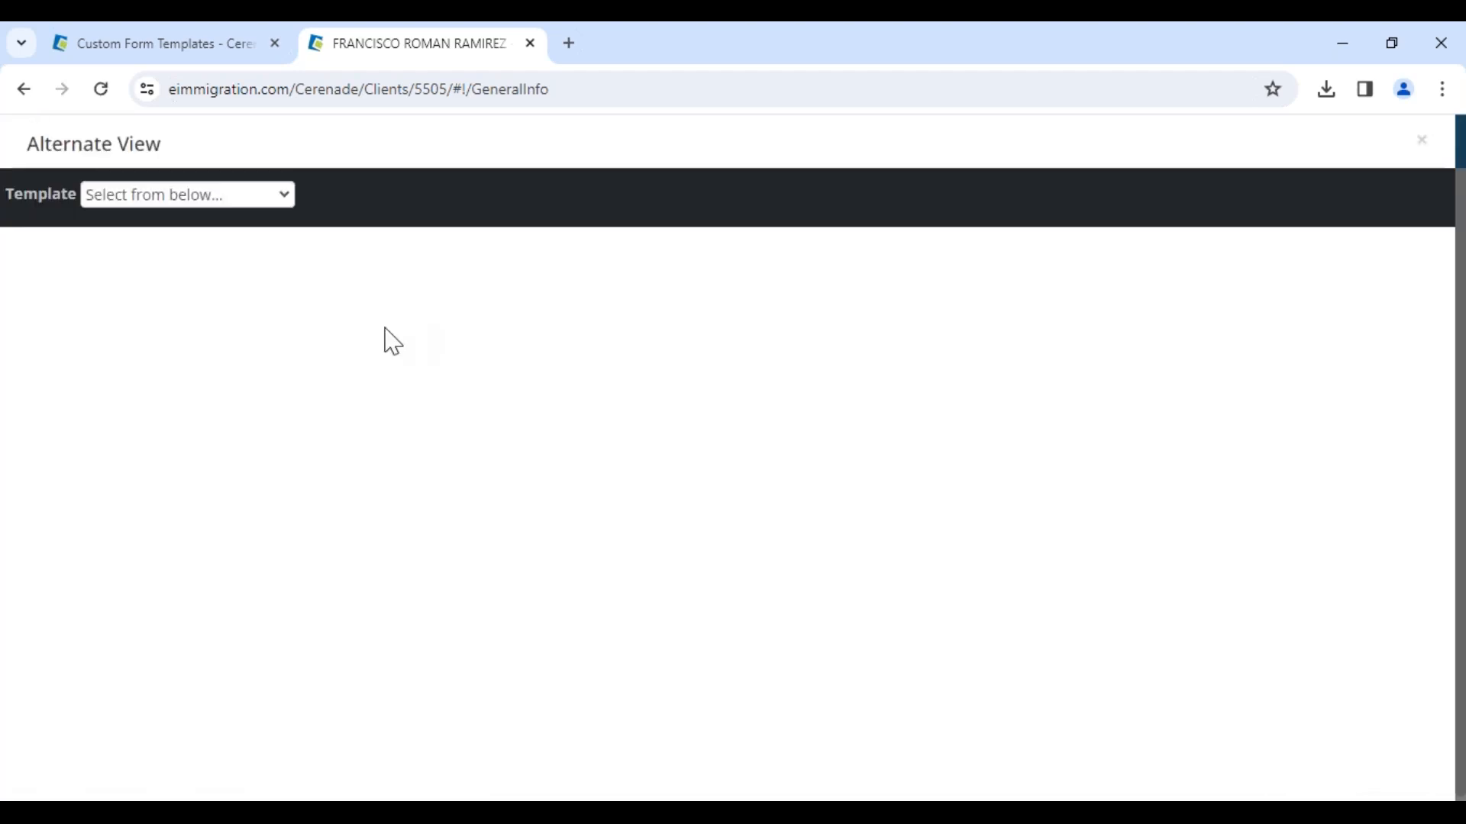
left_click(209, 196)
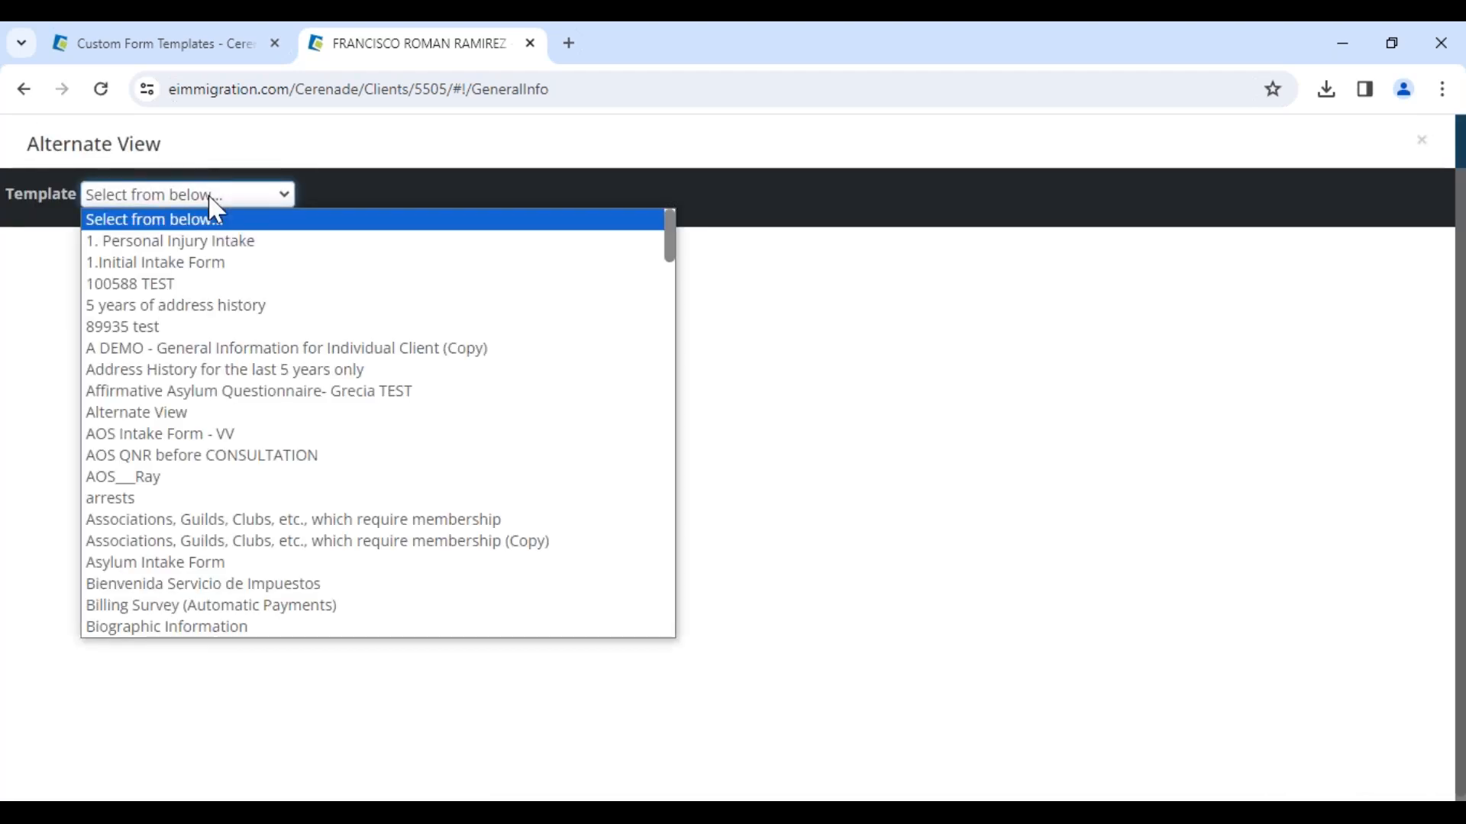
left_click(190, 267)
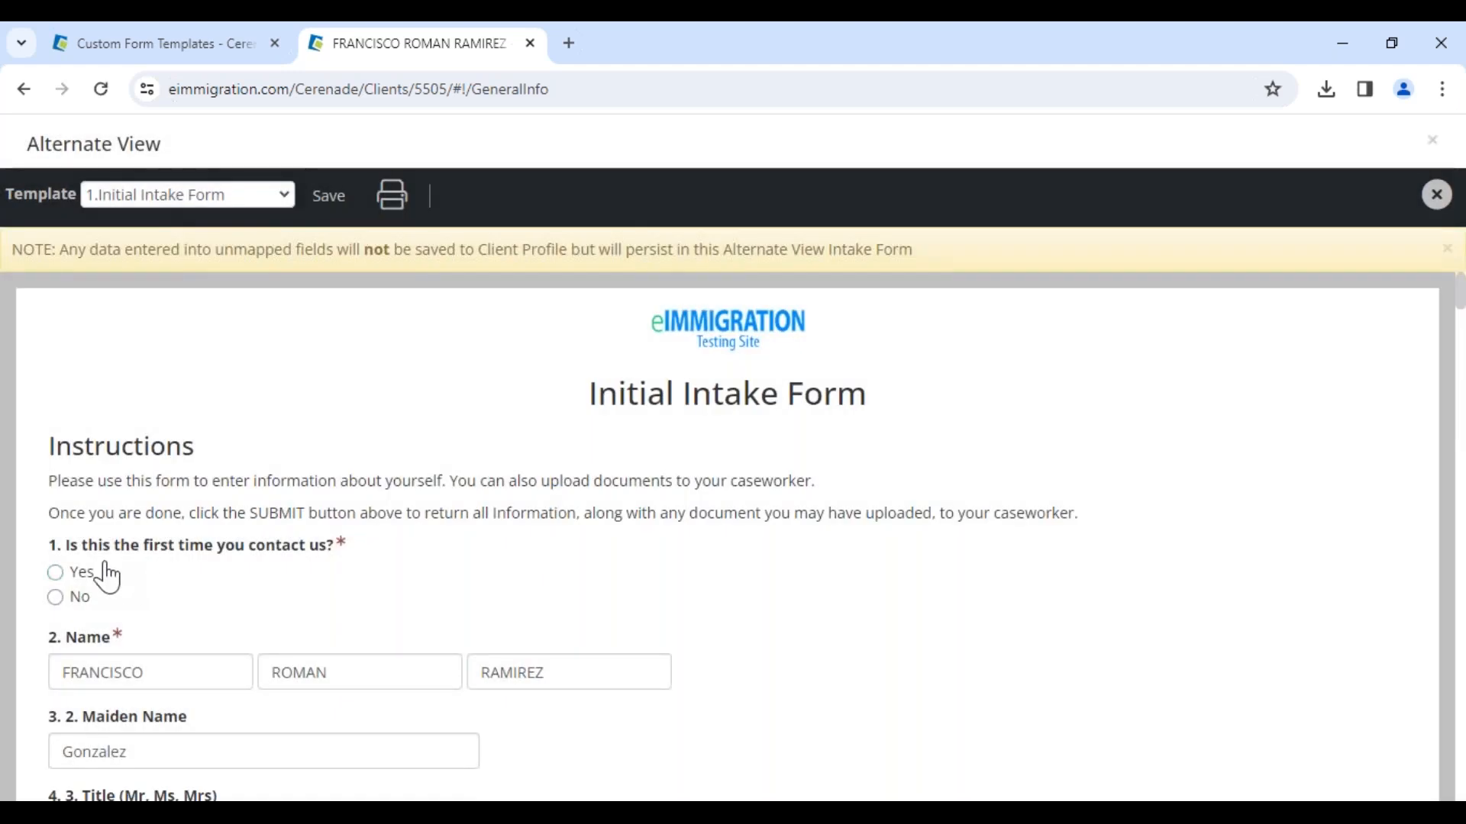
Step: Answer No to the first-contact question and enter a case number in the follow-up field
left_click(56, 600)
left_click(116, 669)
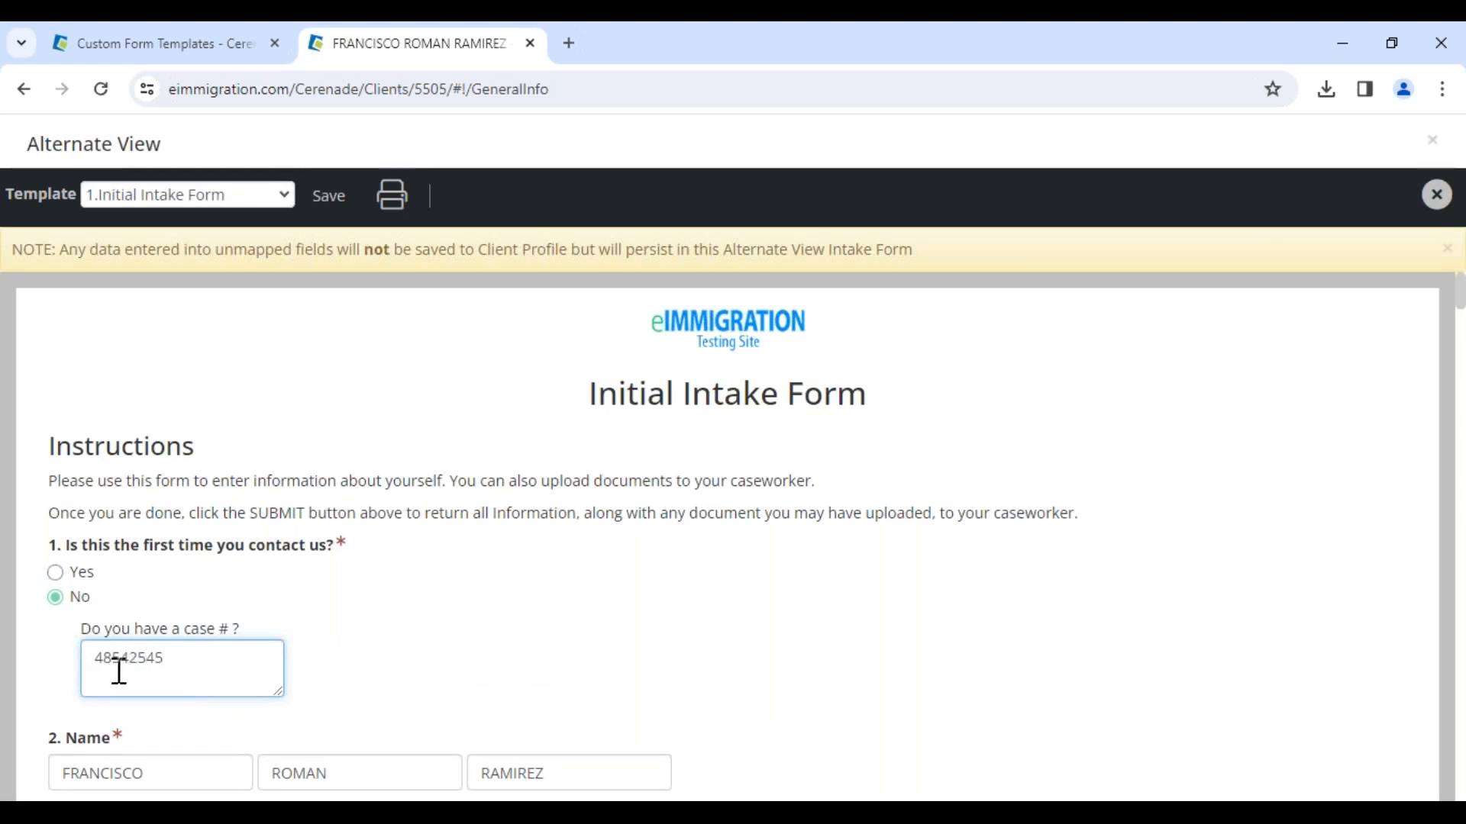
Step: Set the country of birth on the intake form to United States
scroll(119, 672, "down", 5)
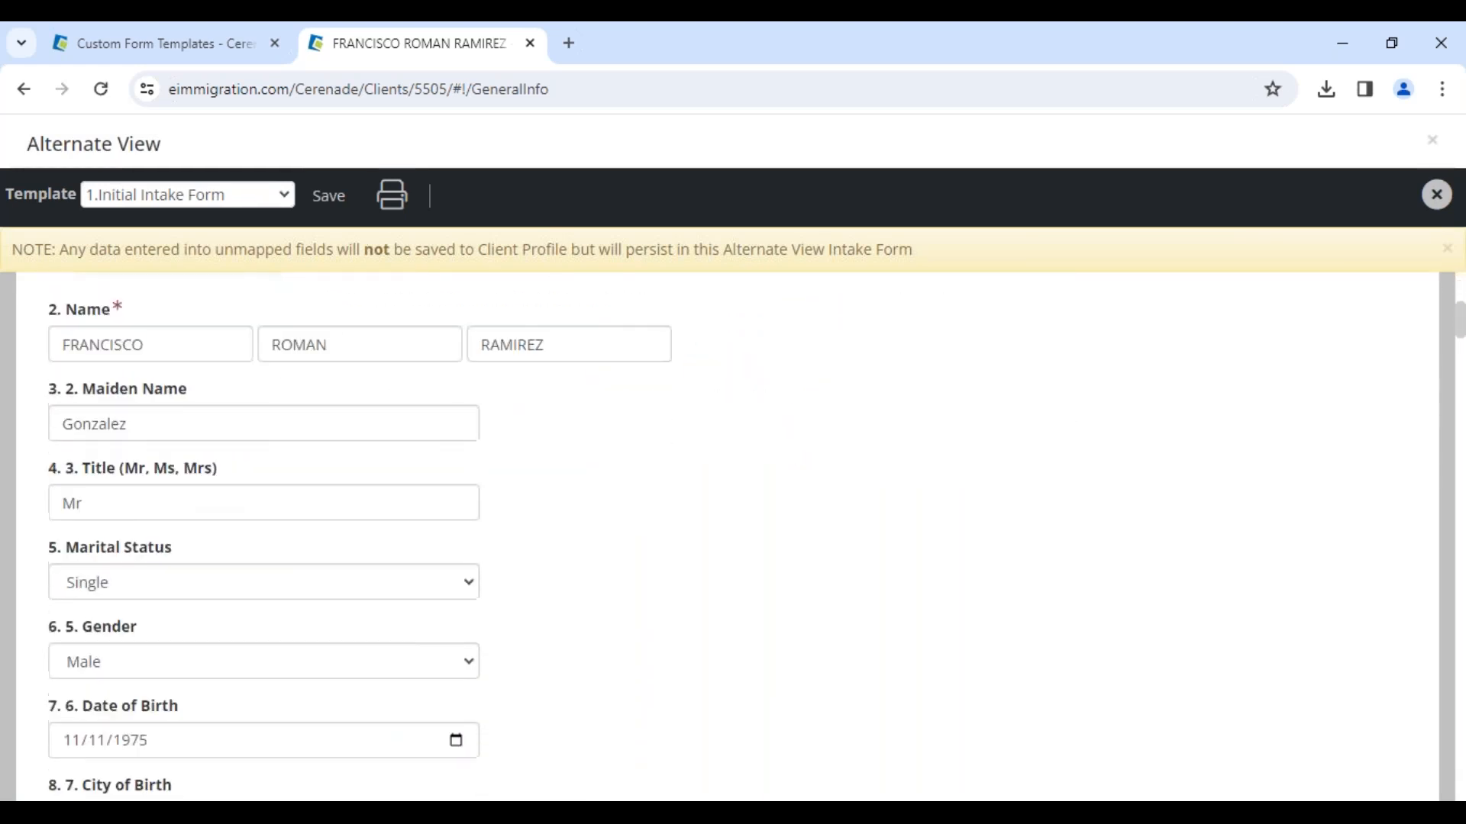
scroll(152, 641, "down", 1)
left_click(152, 637)
scroll(225, 725, "down", 2)
scroll(216, 713, "down", 2)
left_click(156, 563)
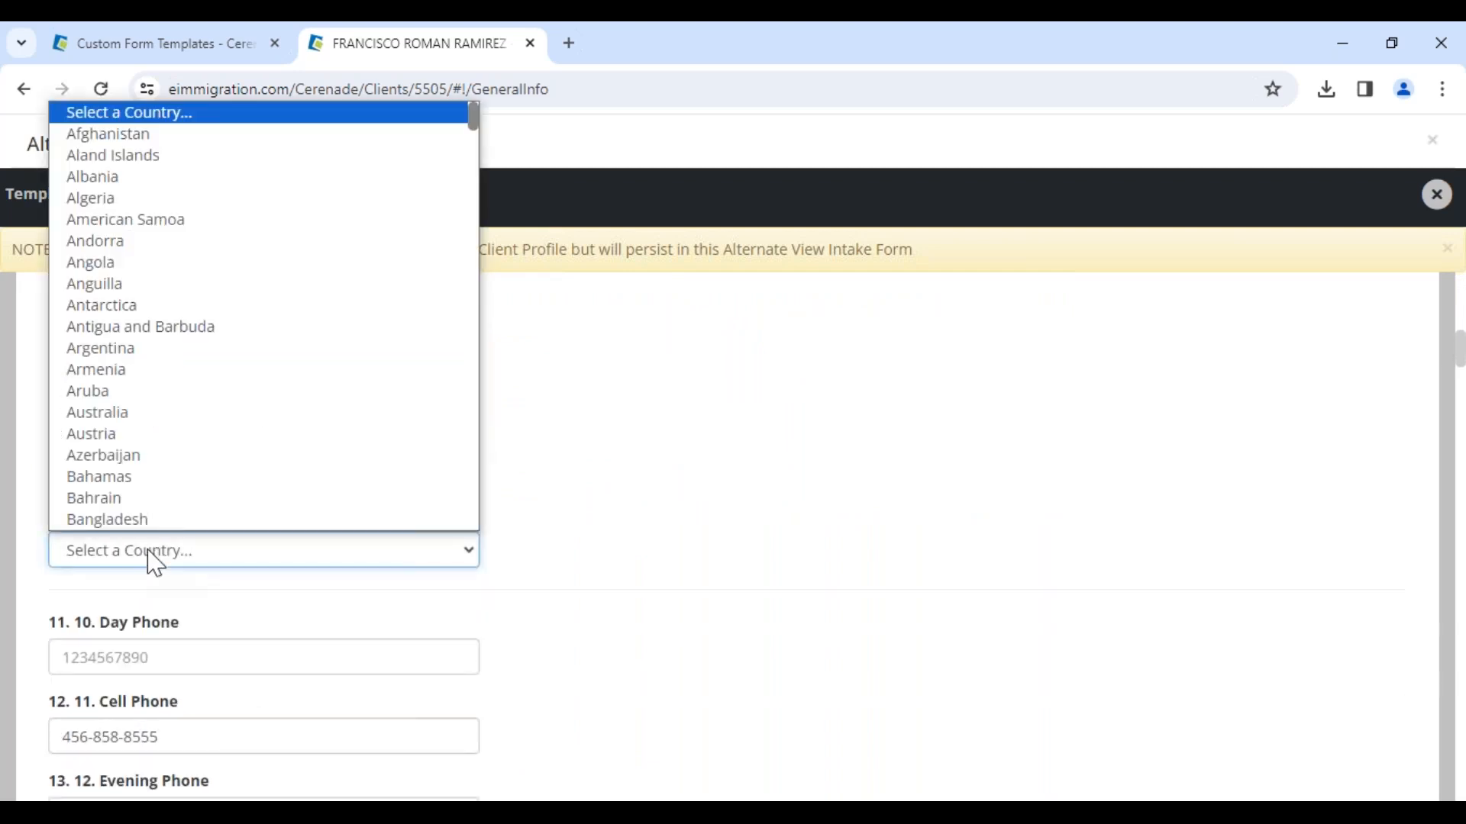
key("u")
key("u")
key("u")
key("u")
key("u")
key("u")
key("u")
key("u")
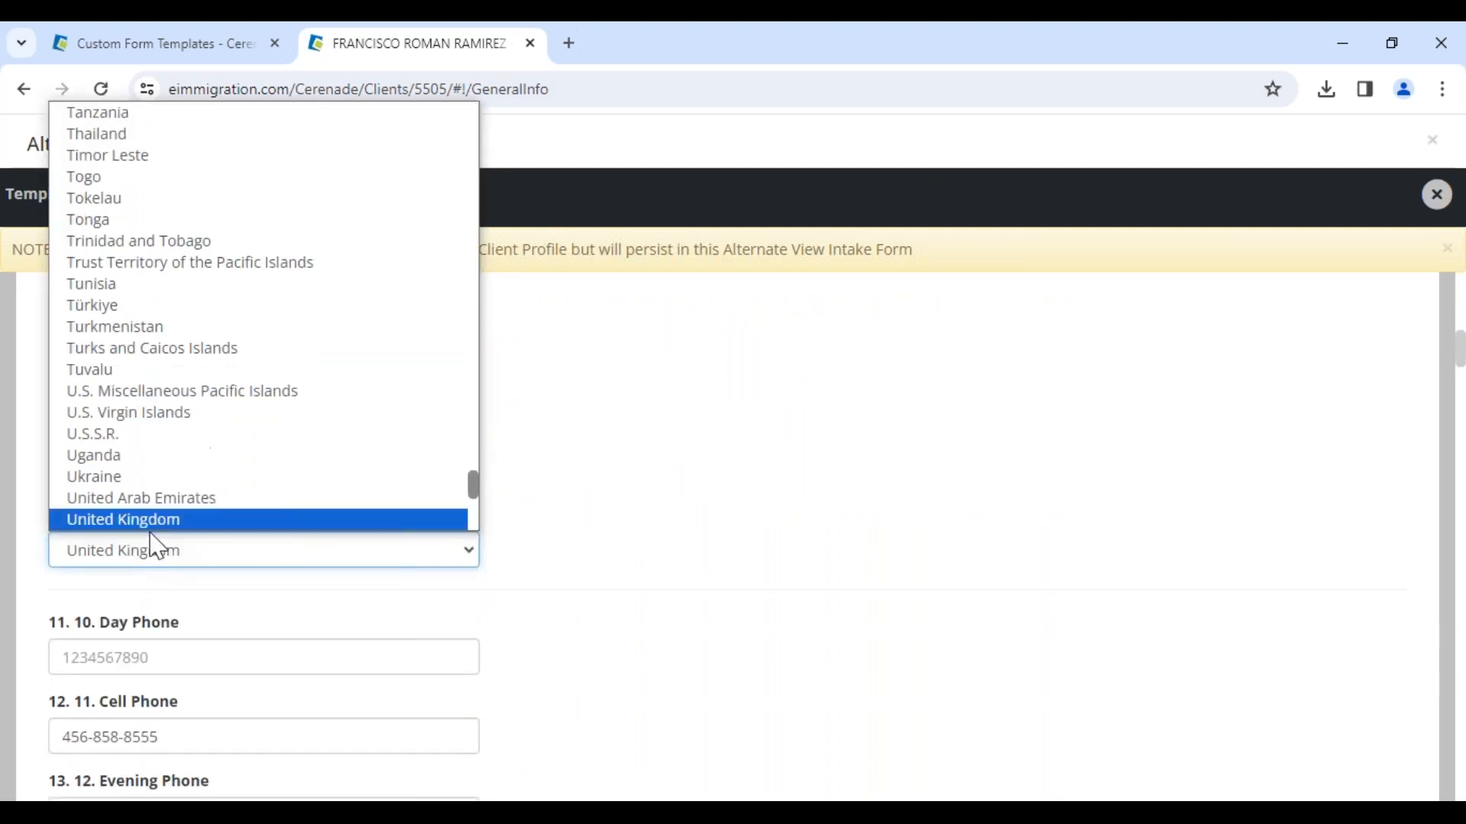
key("Return")
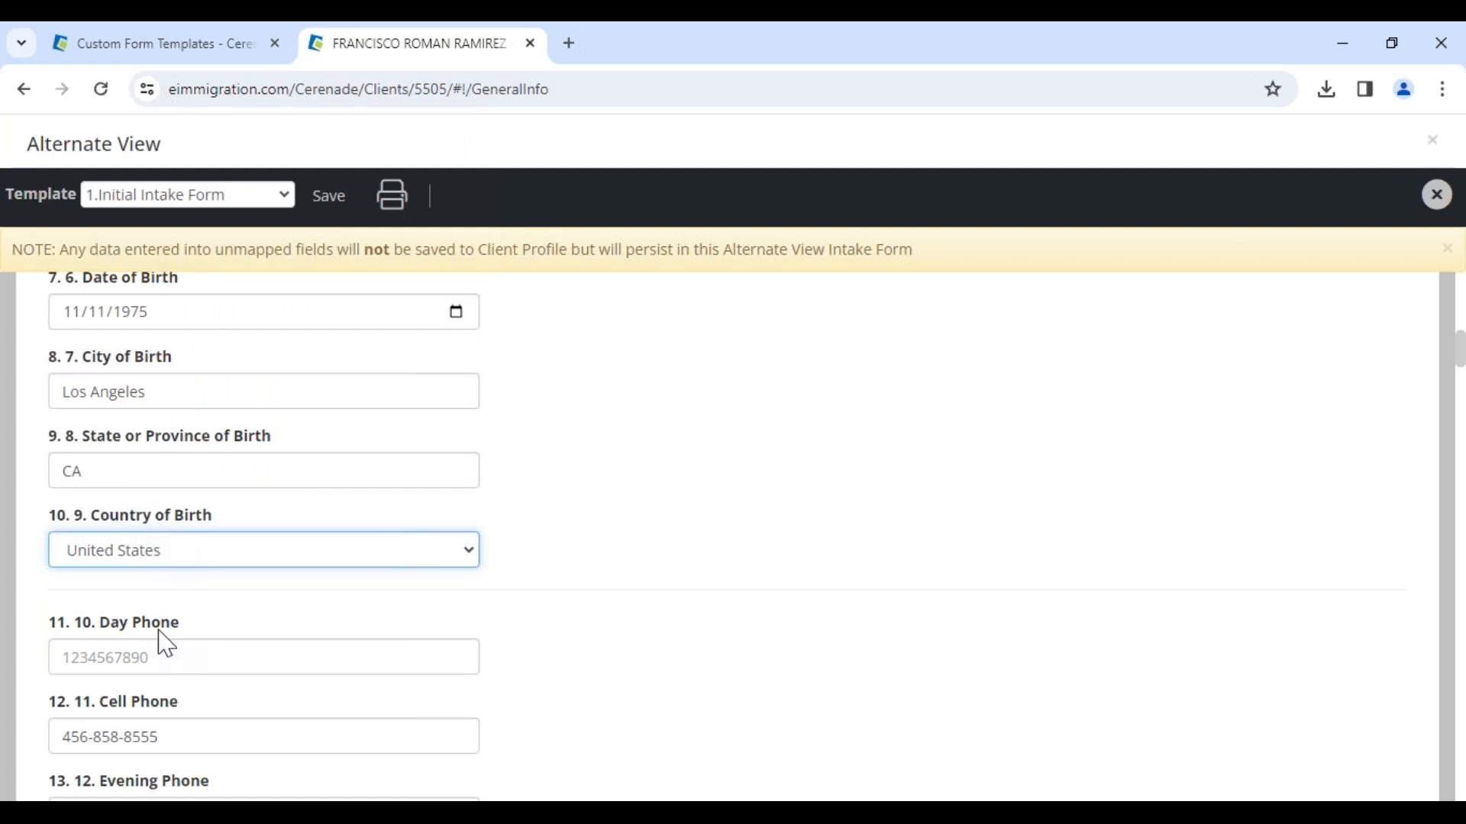
Step: Enter a day phone number and save the intake form
left_click(142, 656)
type("455-555-")
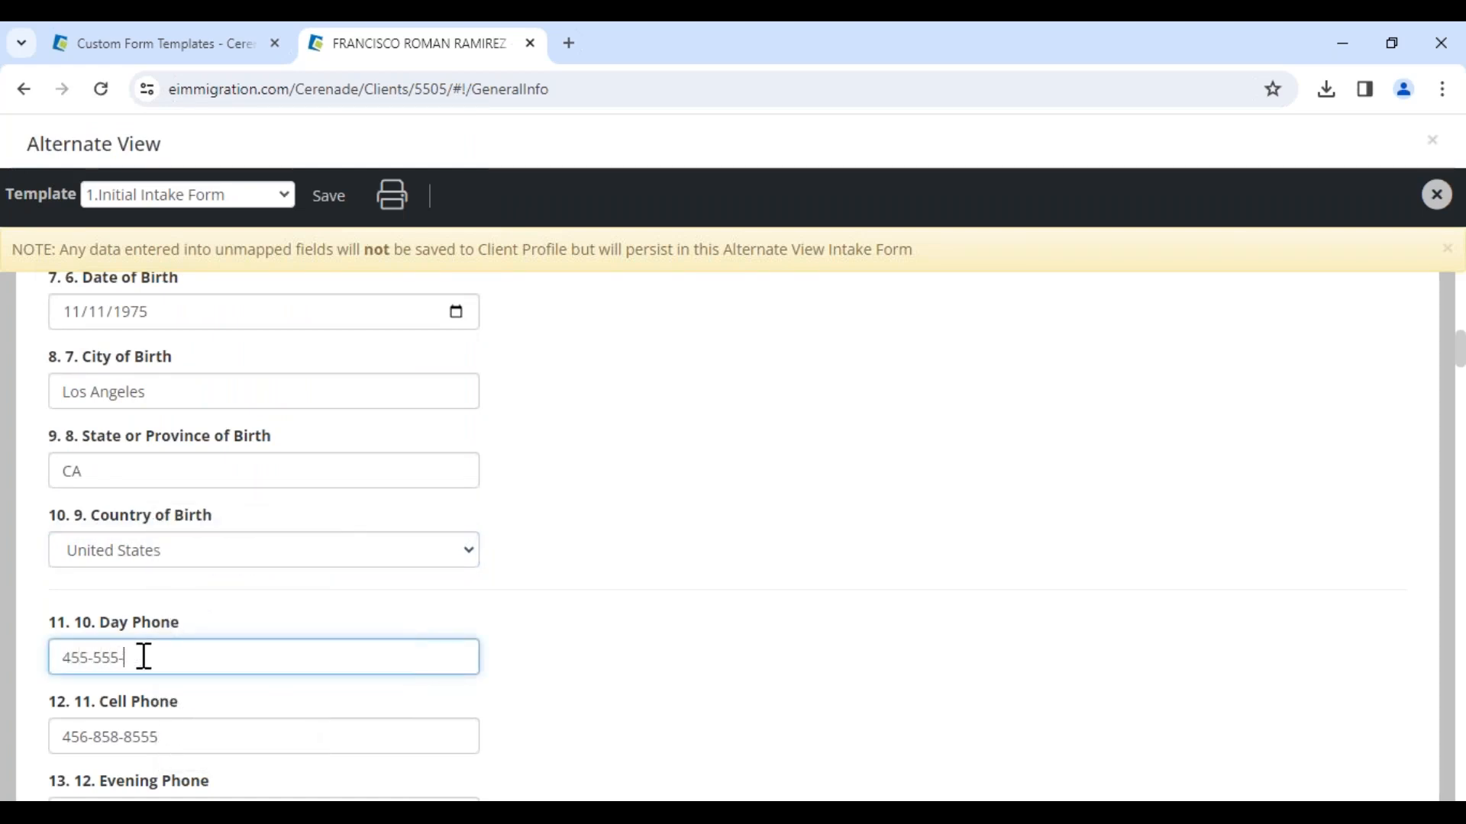
type("9999")
left_click(329, 200)
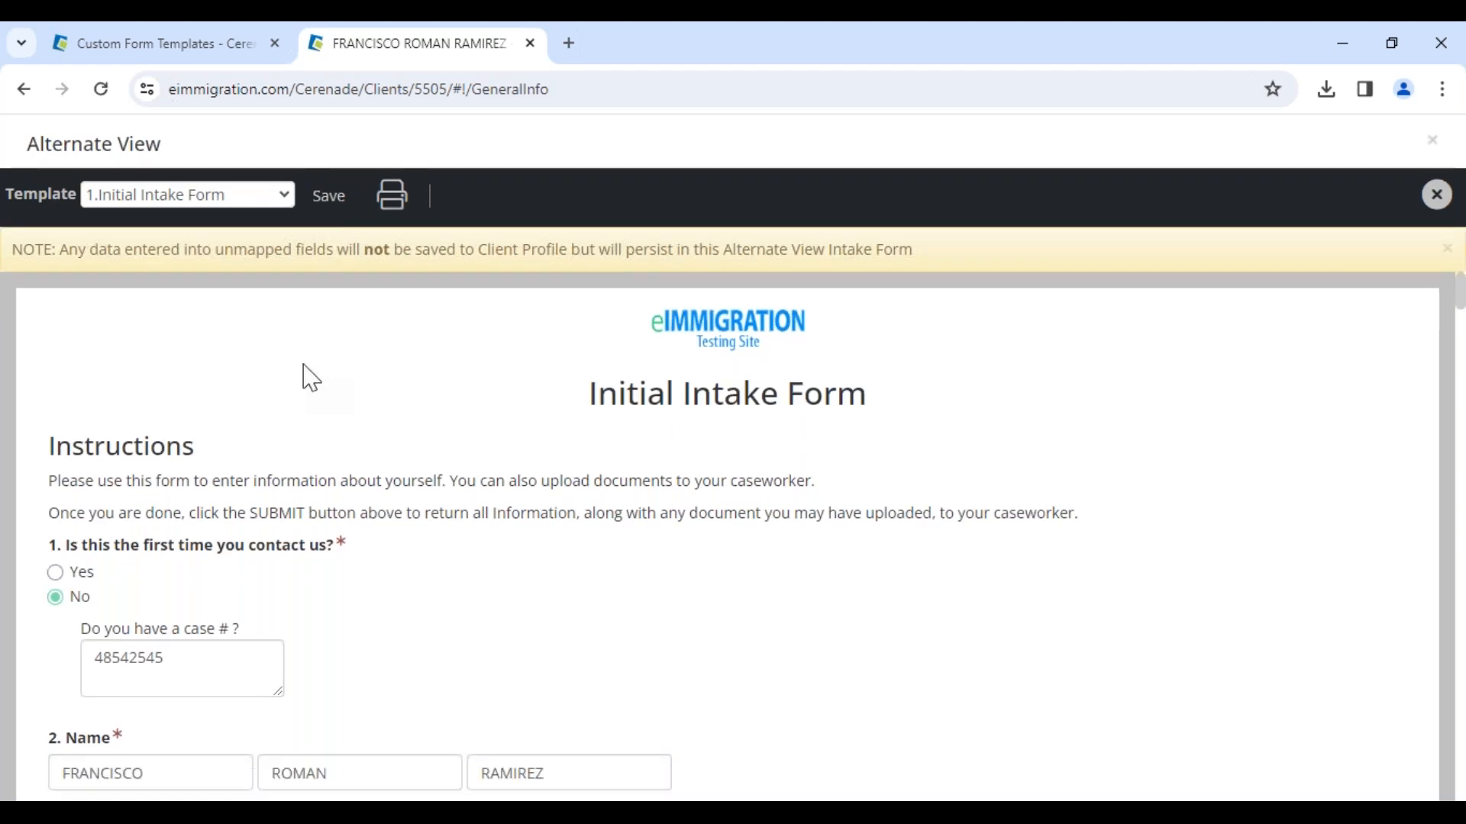
left_click(330, 199)
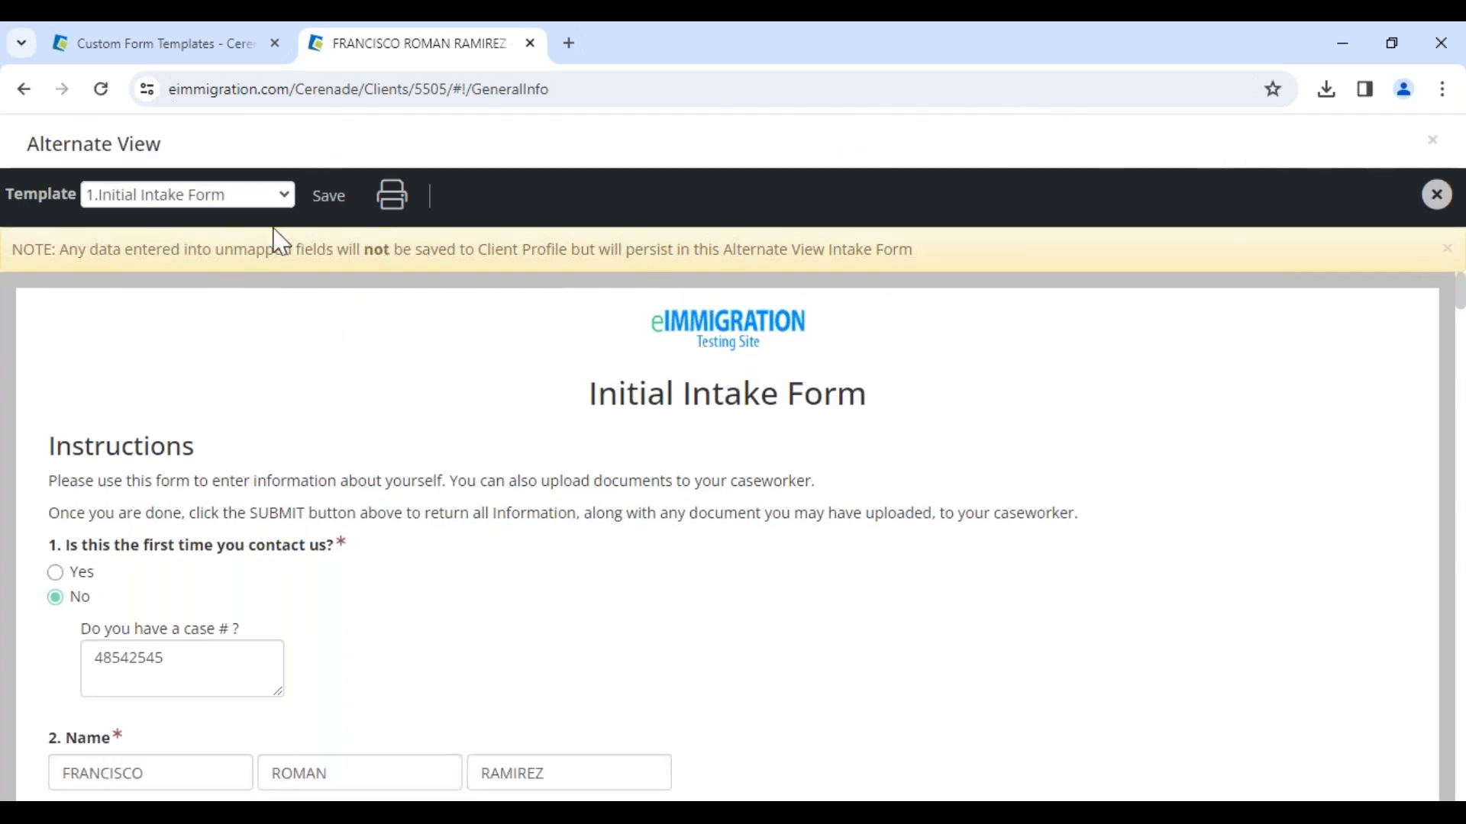
left_click(339, 195)
Step: Switch the alternate view template to Asylum Intake Form and scroll through its fields
left_click(244, 200)
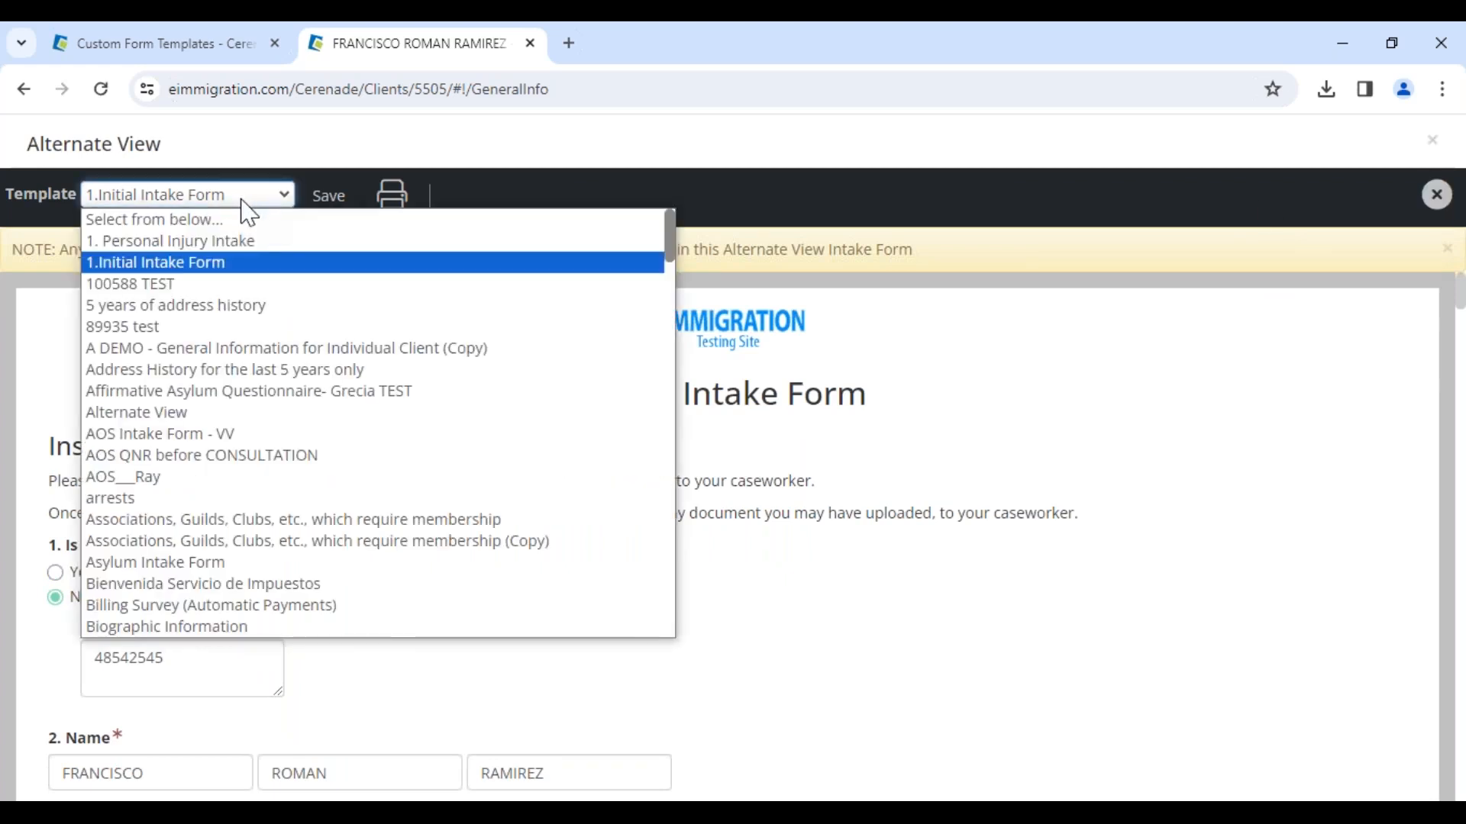
left_click(180, 416)
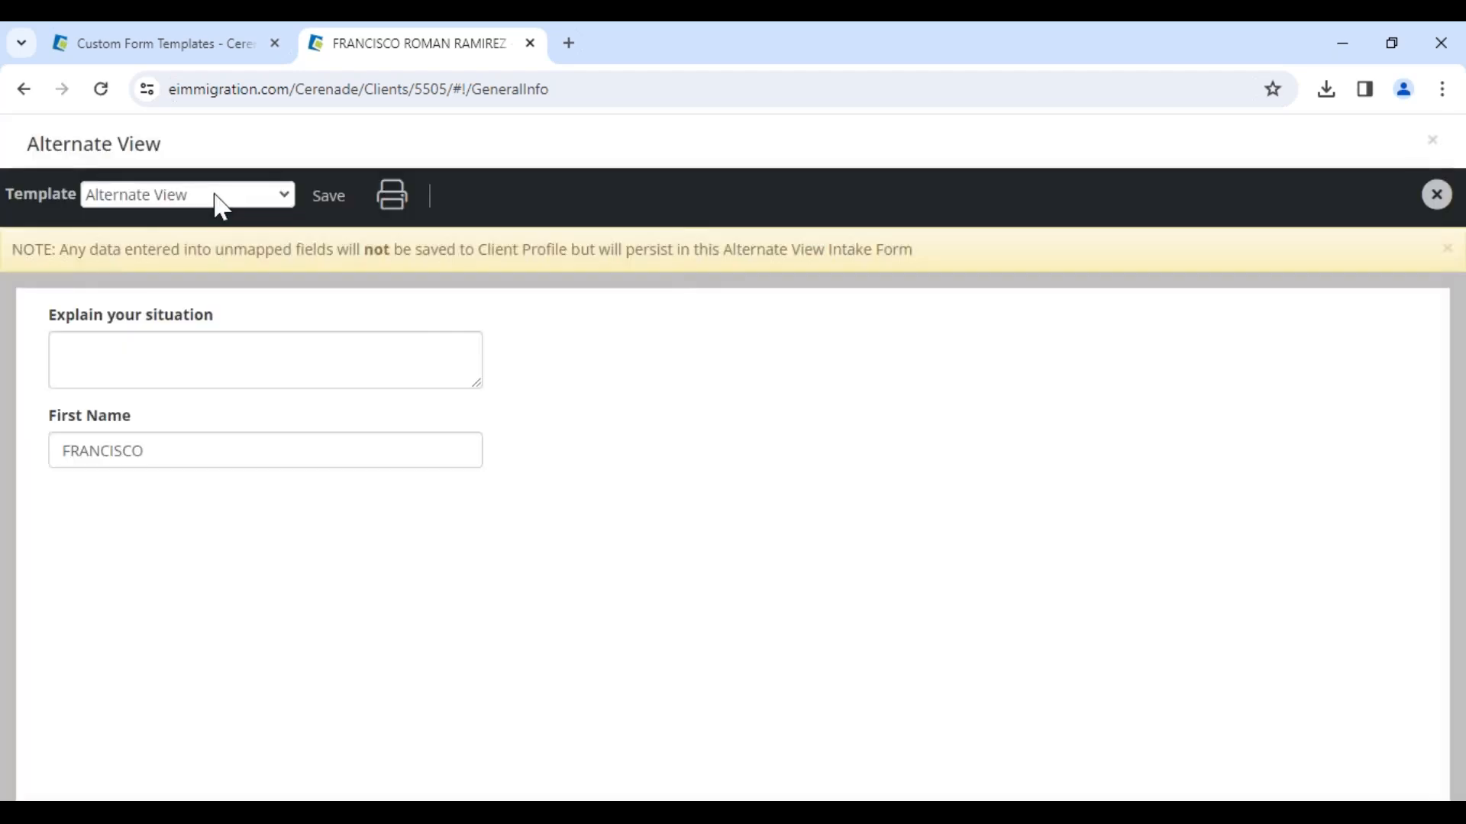
left_click(216, 200)
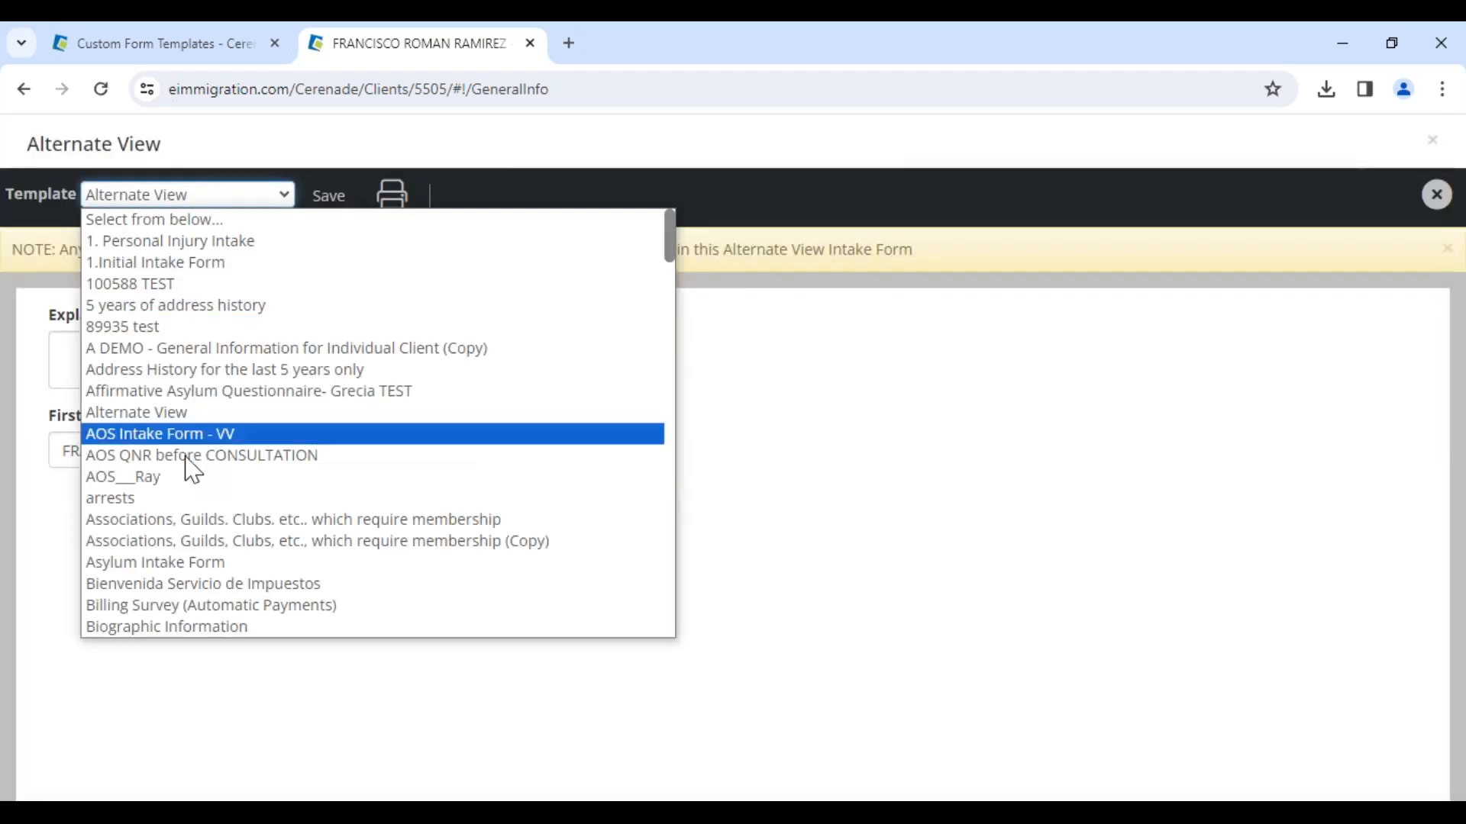
left_click(195, 565)
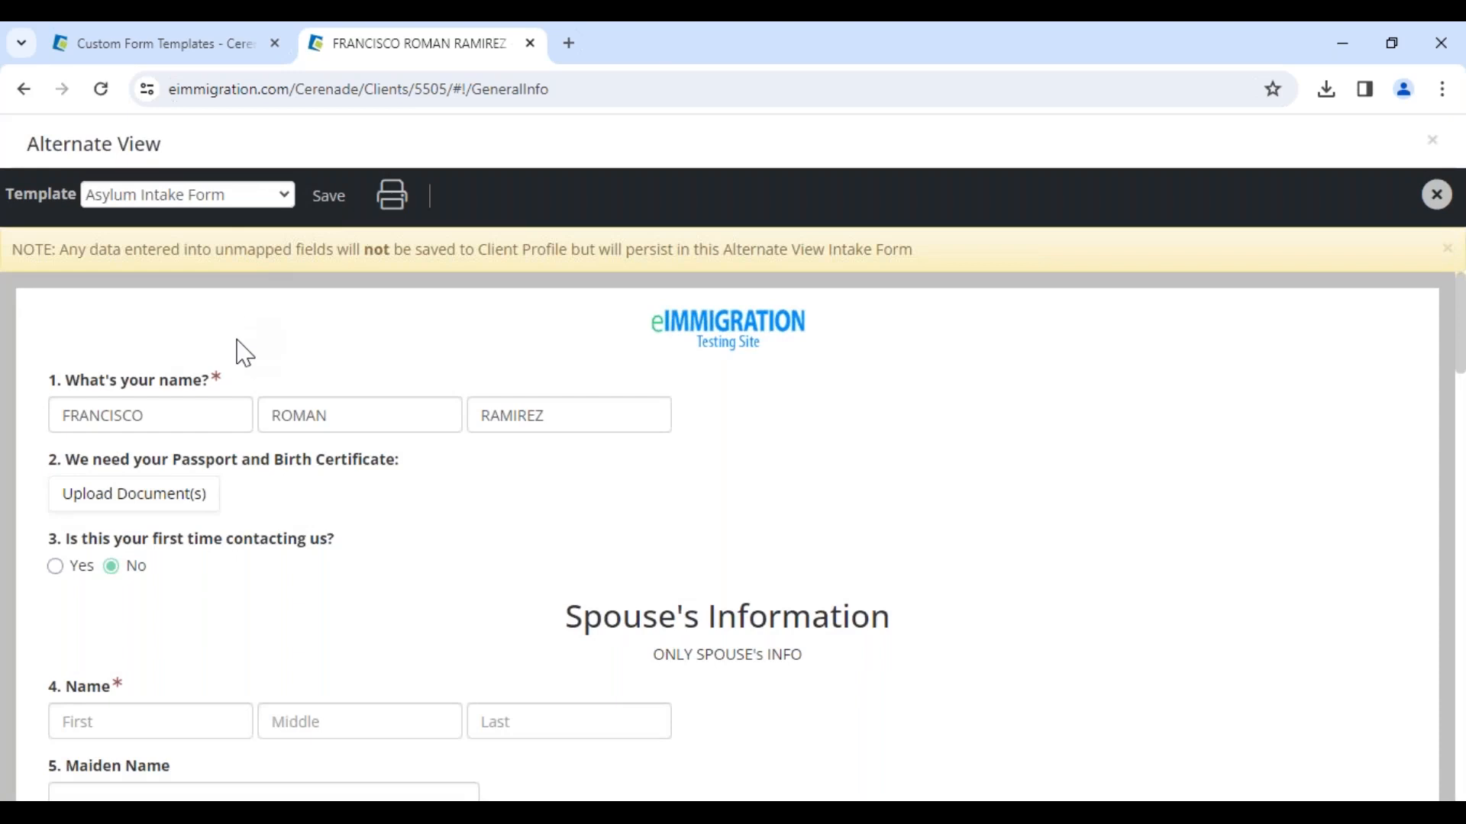
scroll(534, 658, "down", 3)
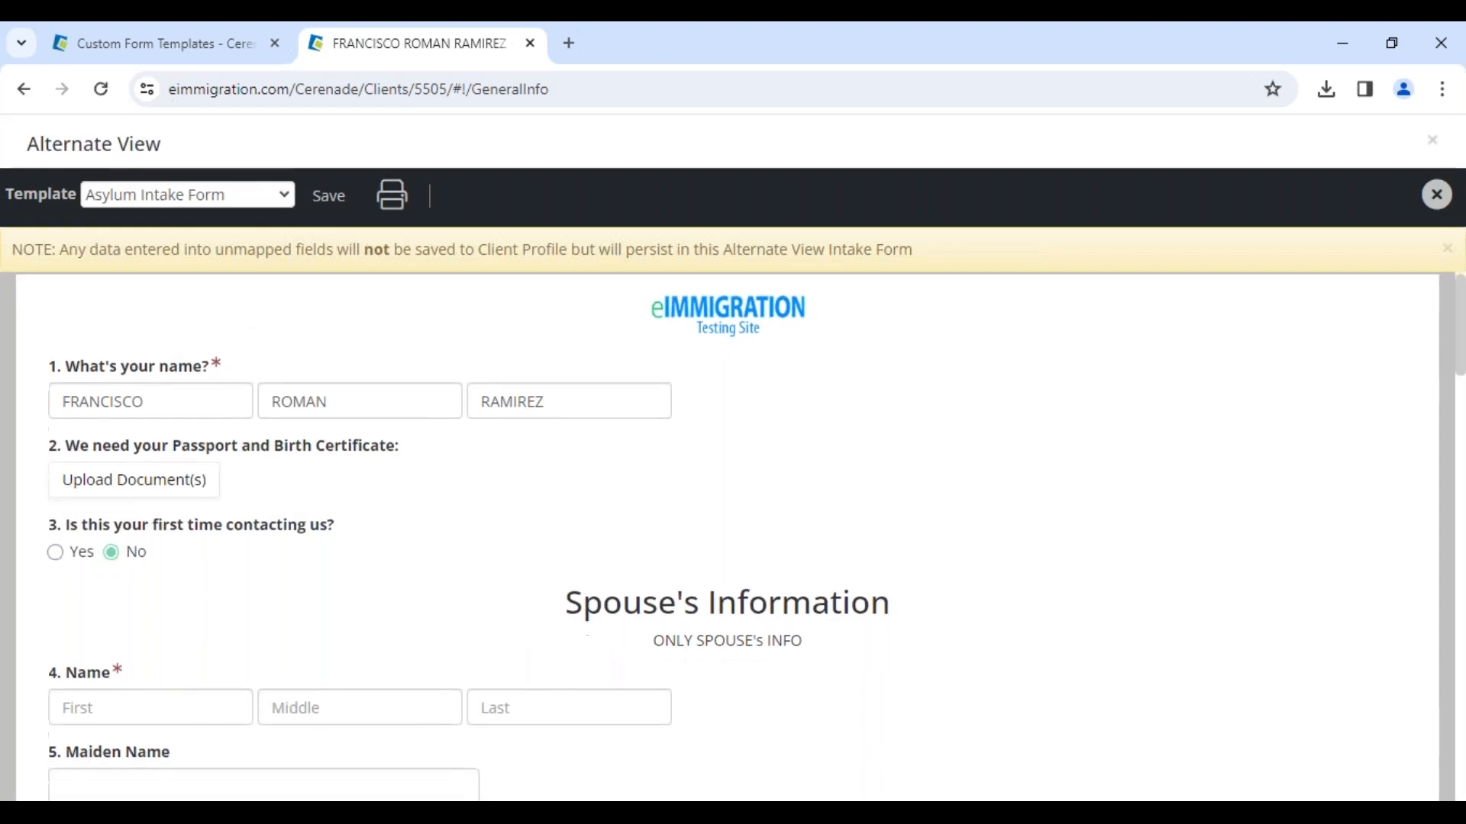
scroll(199, 680, "down", 3)
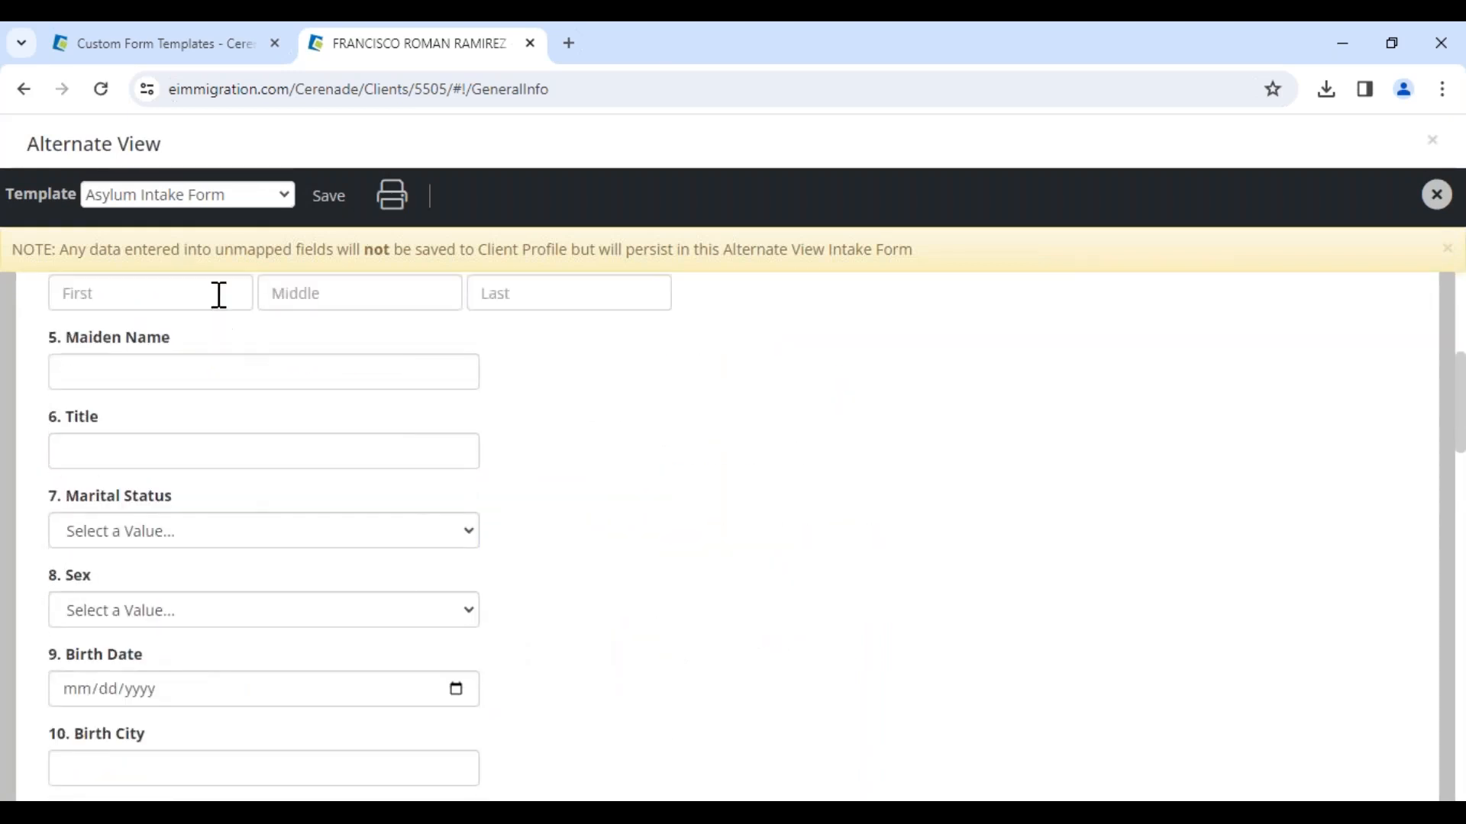
Step: Switch the alternate view template to Relatives
left_click(215, 201)
scroll(221, 603, "down", 20)
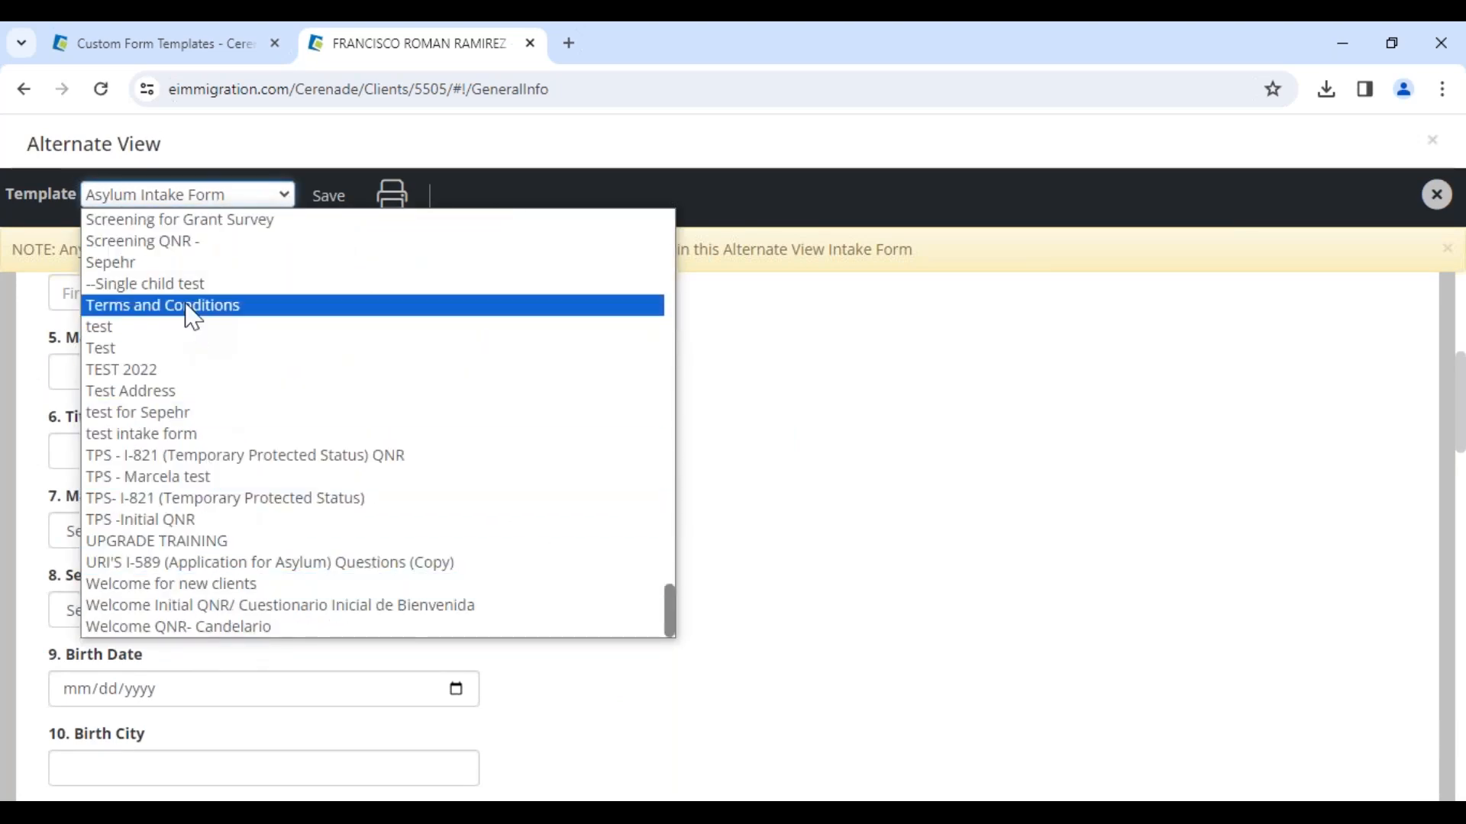
scroll(187, 324, "up", 3)
scroll(159, 458, "up", 3)
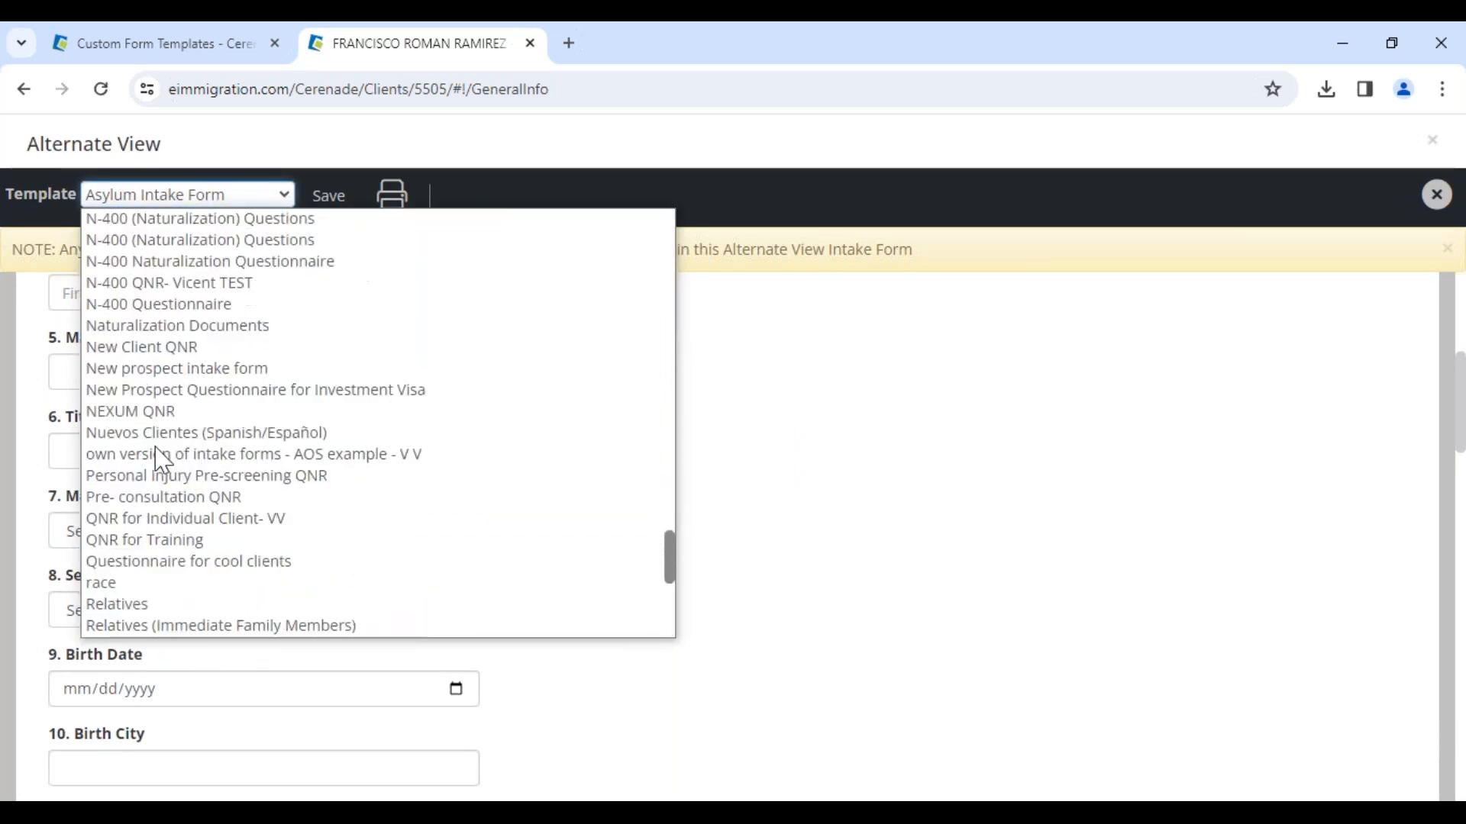
left_click(150, 606)
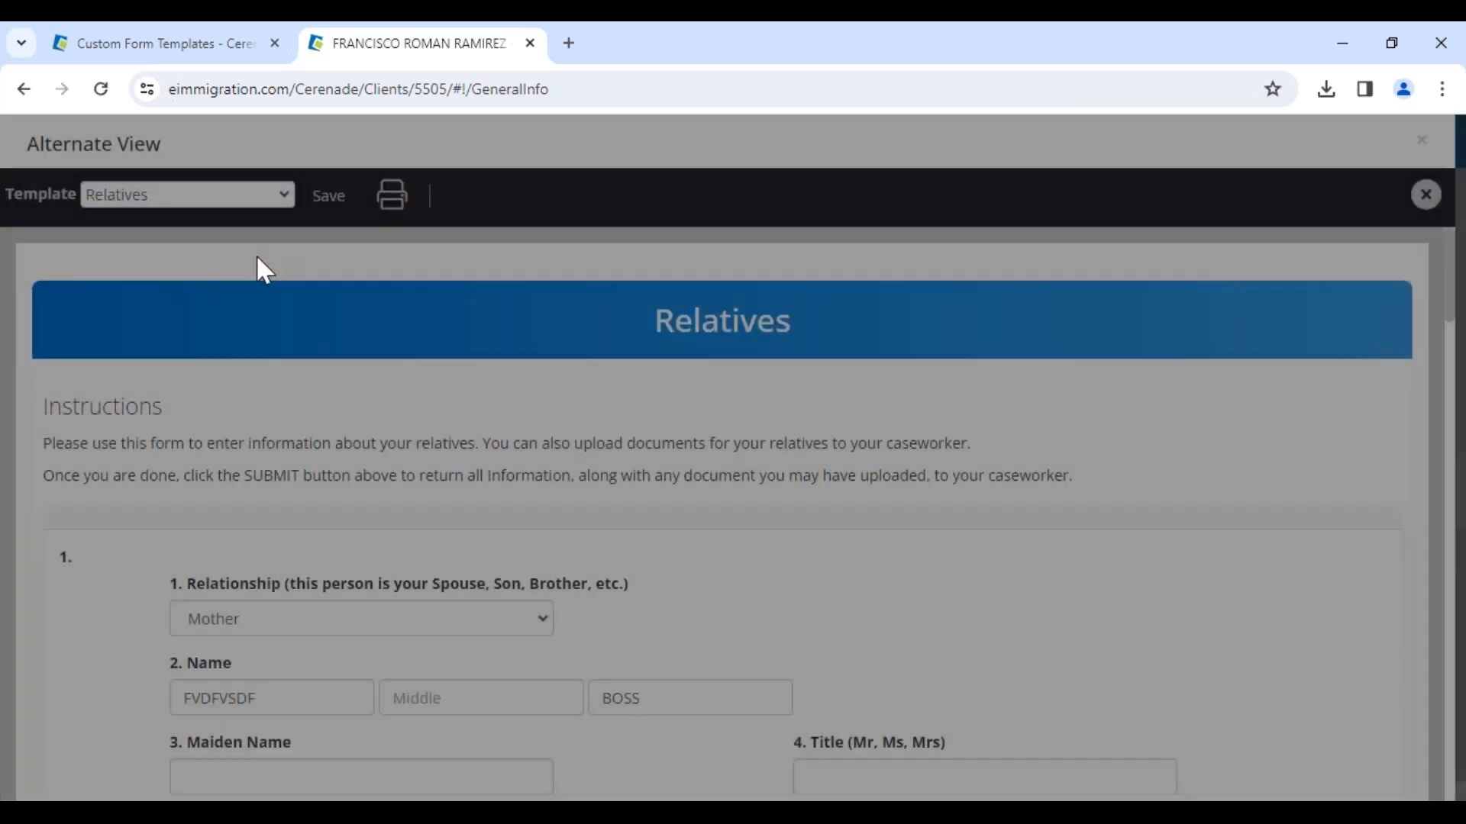
Step: Replace the mother's first name and enter her date of birth in the first relative entry
scroll(279, 638, "down", 1)
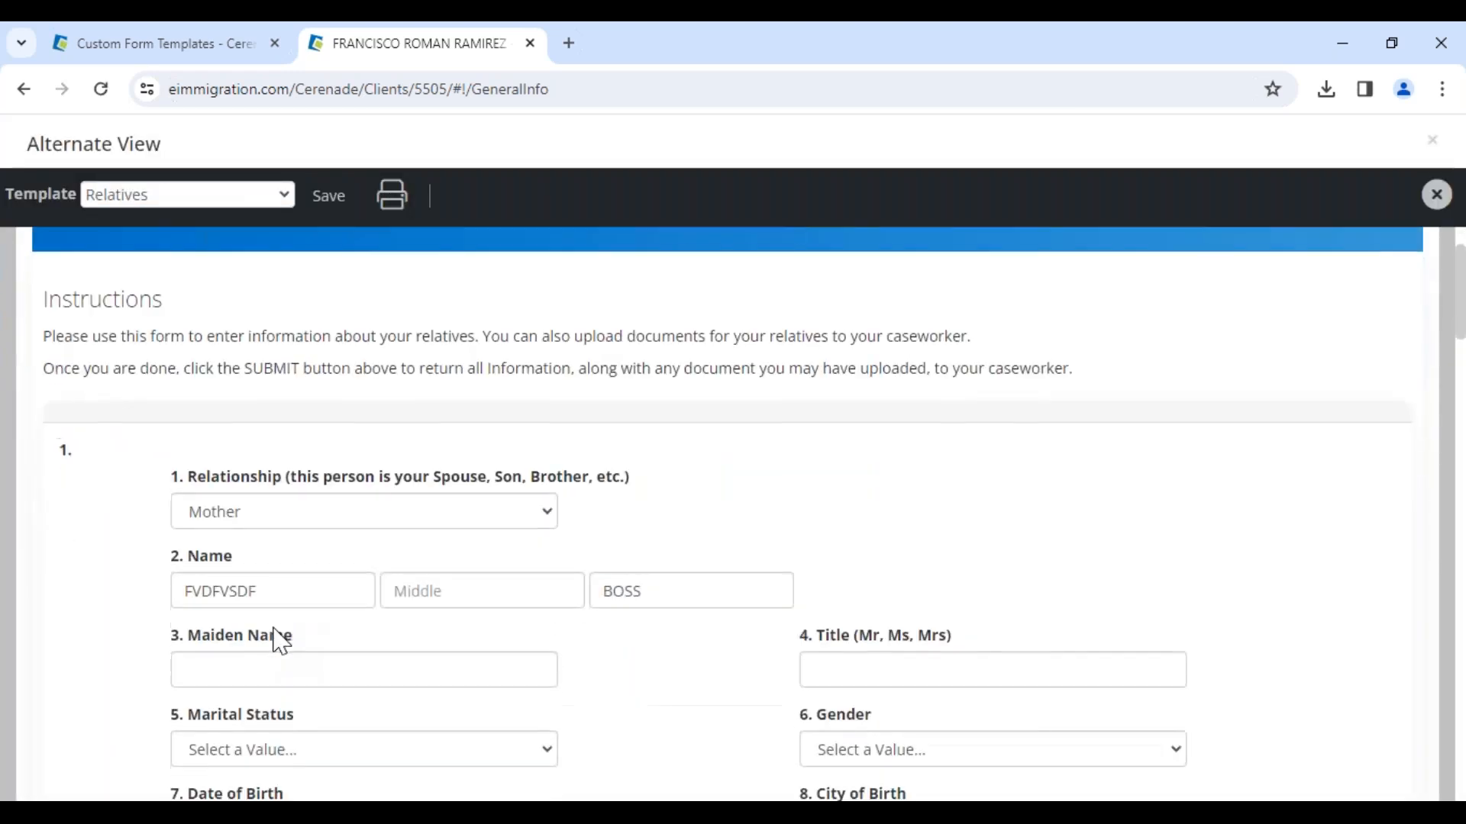
left_click_drag(281, 588, 55, 586)
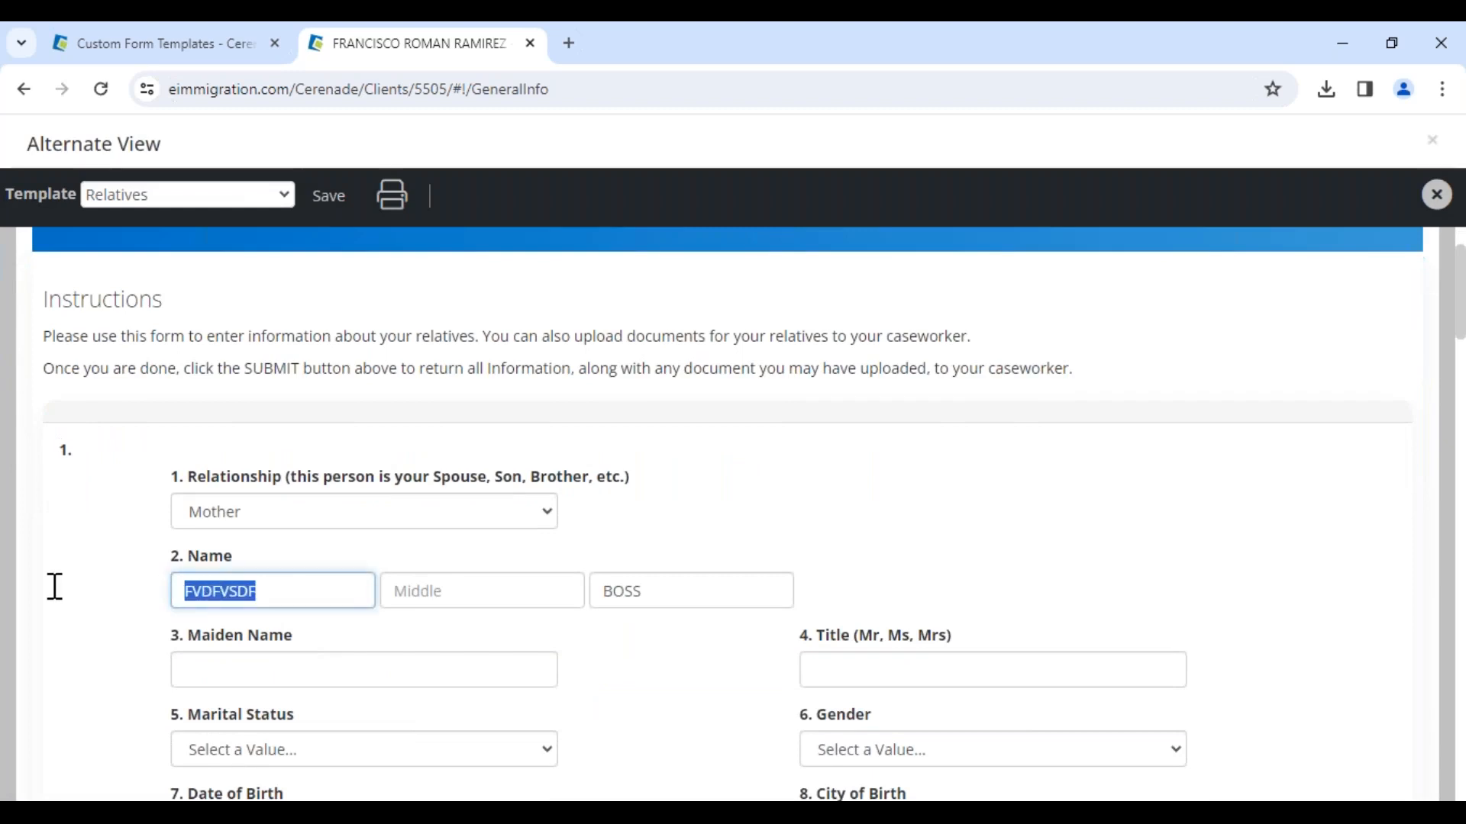
type("AM")
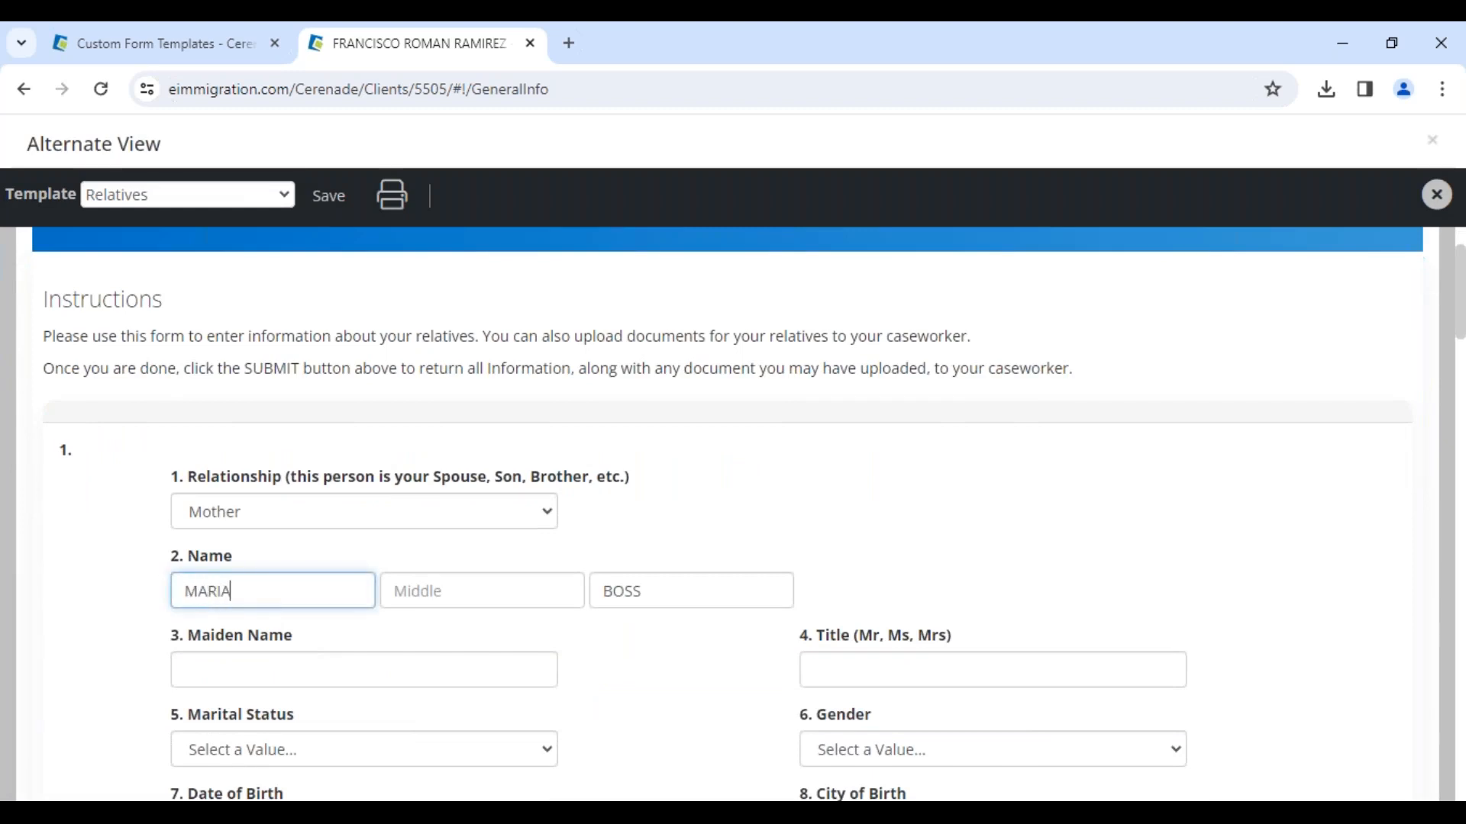
scroll(136, 679, "down", 2)
left_click(197, 615)
type("0101")
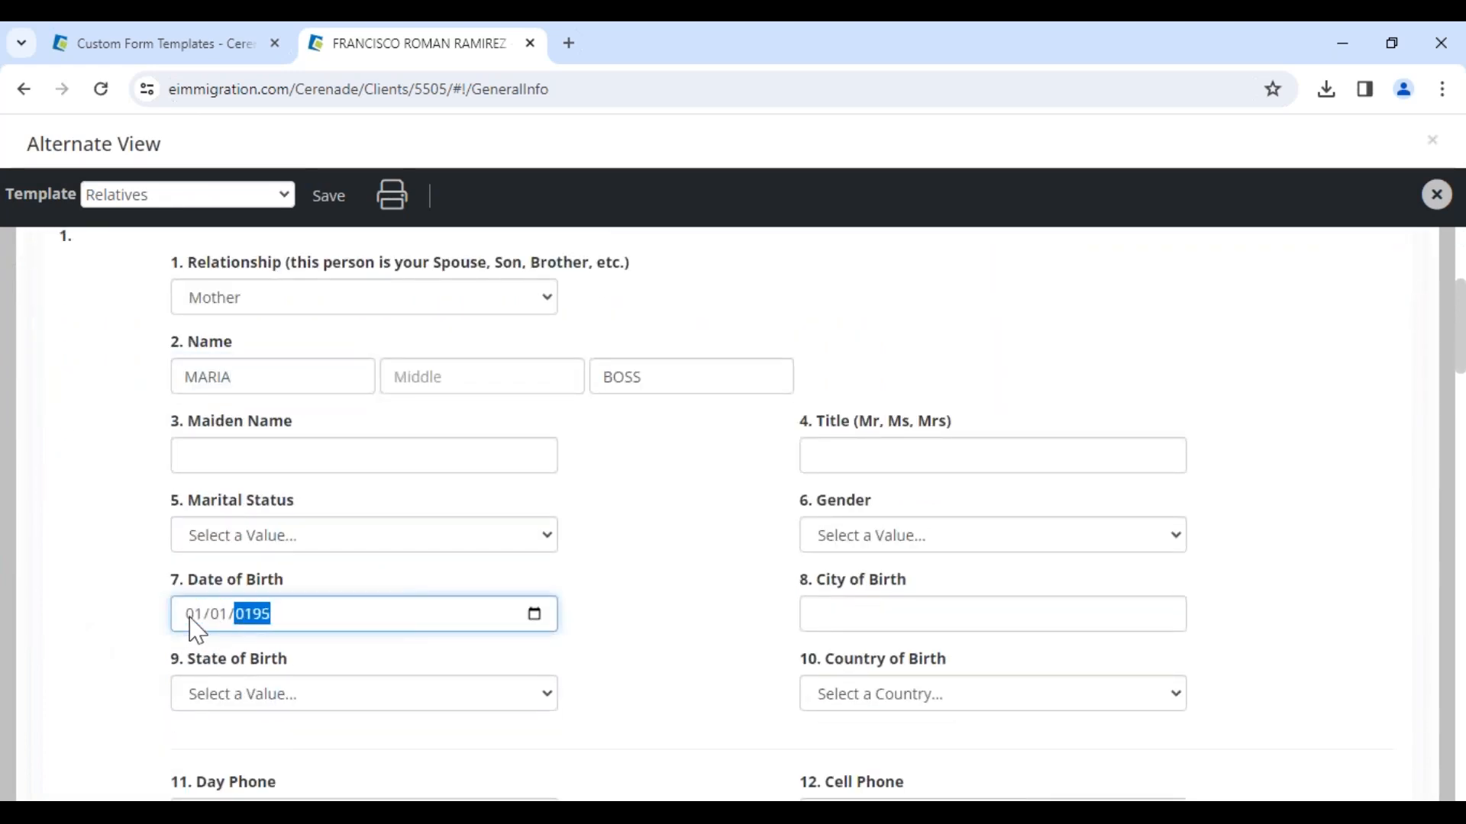
Step: Add another relative entry and set its relationship to Daughter
scroll(197, 630, "down", 15)
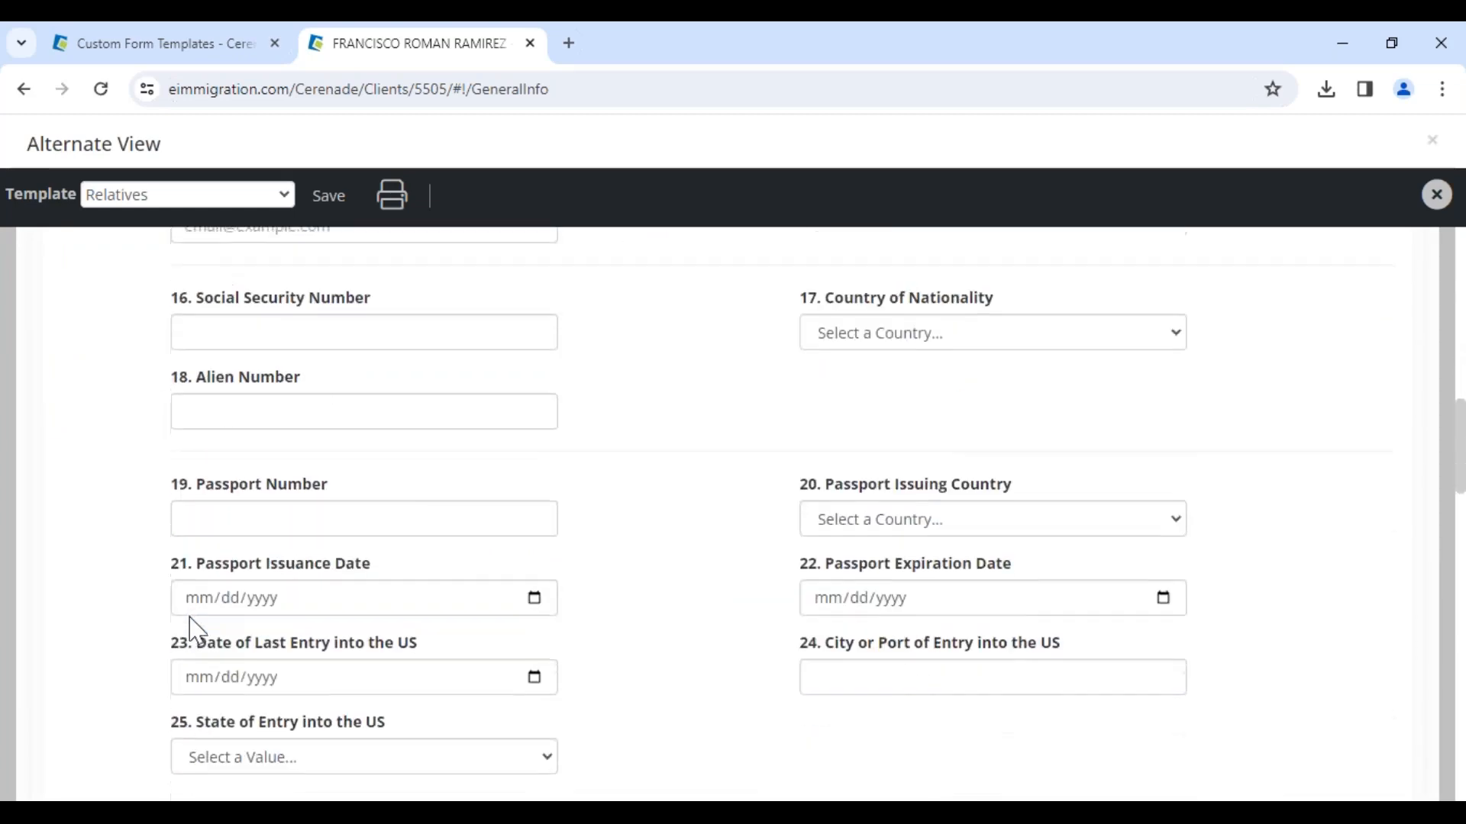
scroll(197, 629, "down", 4)
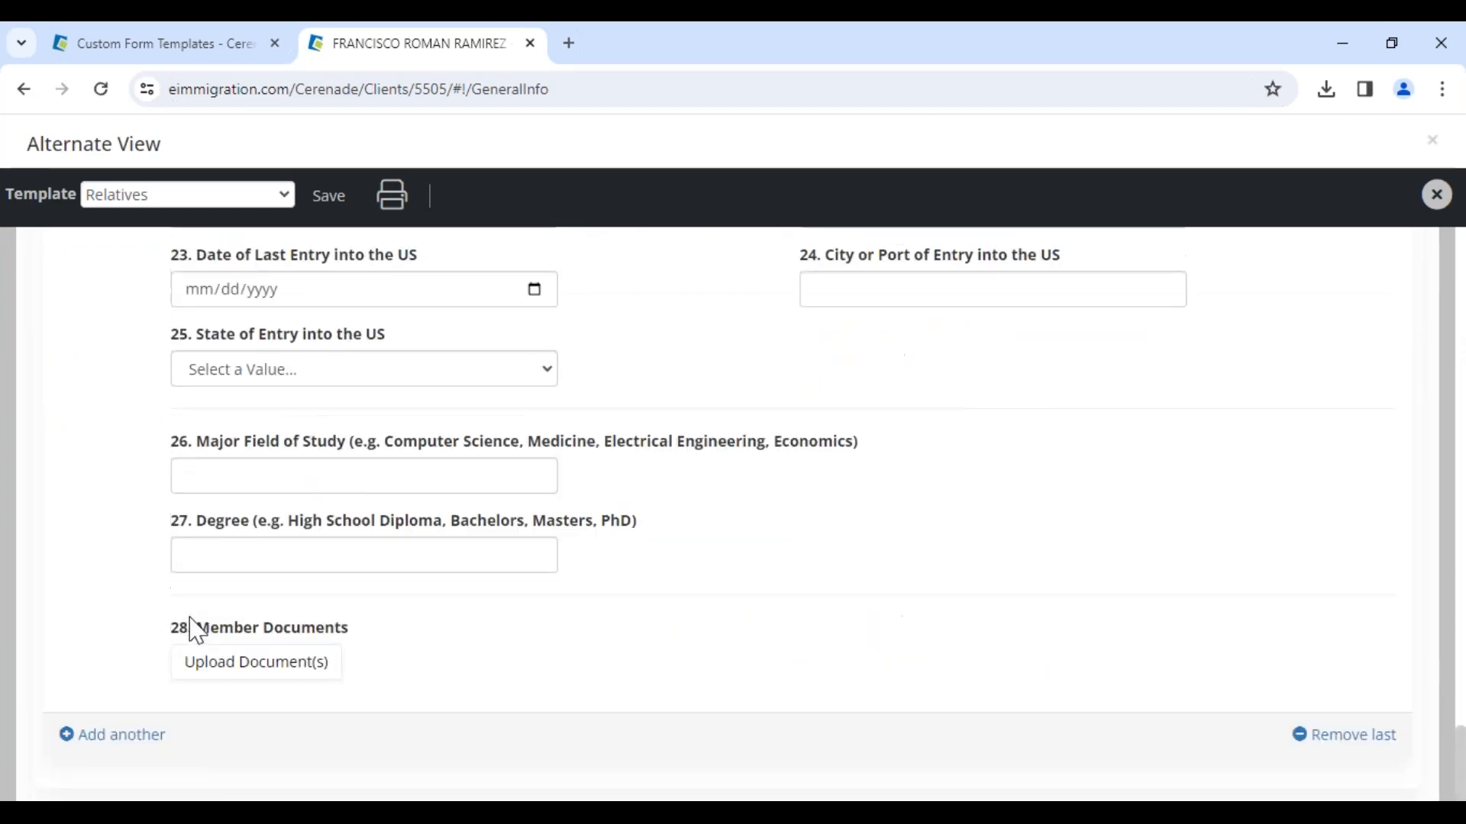
left_click(112, 735)
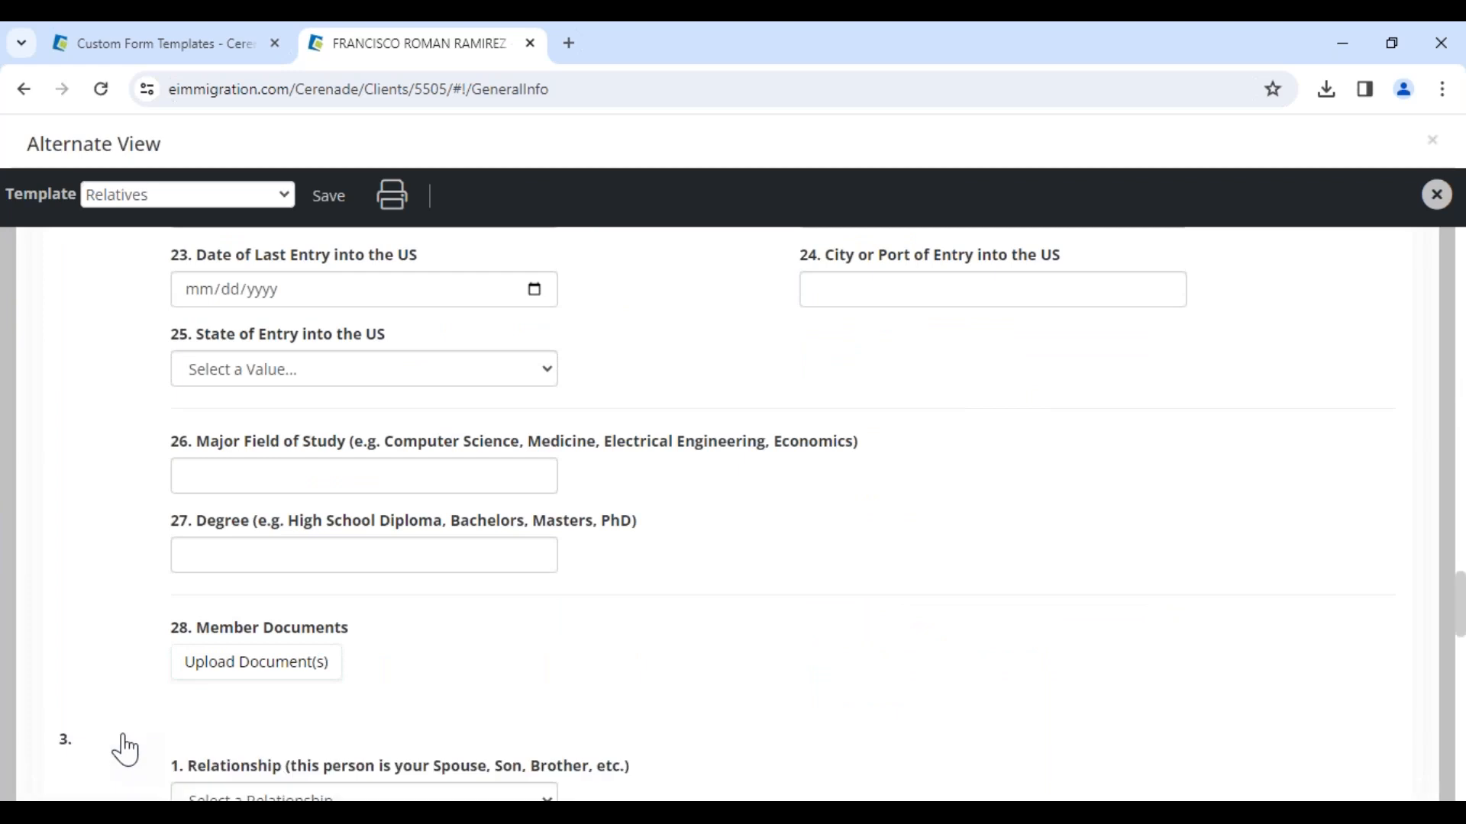
scroll(239, 690, "down", 5)
left_click(257, 381)
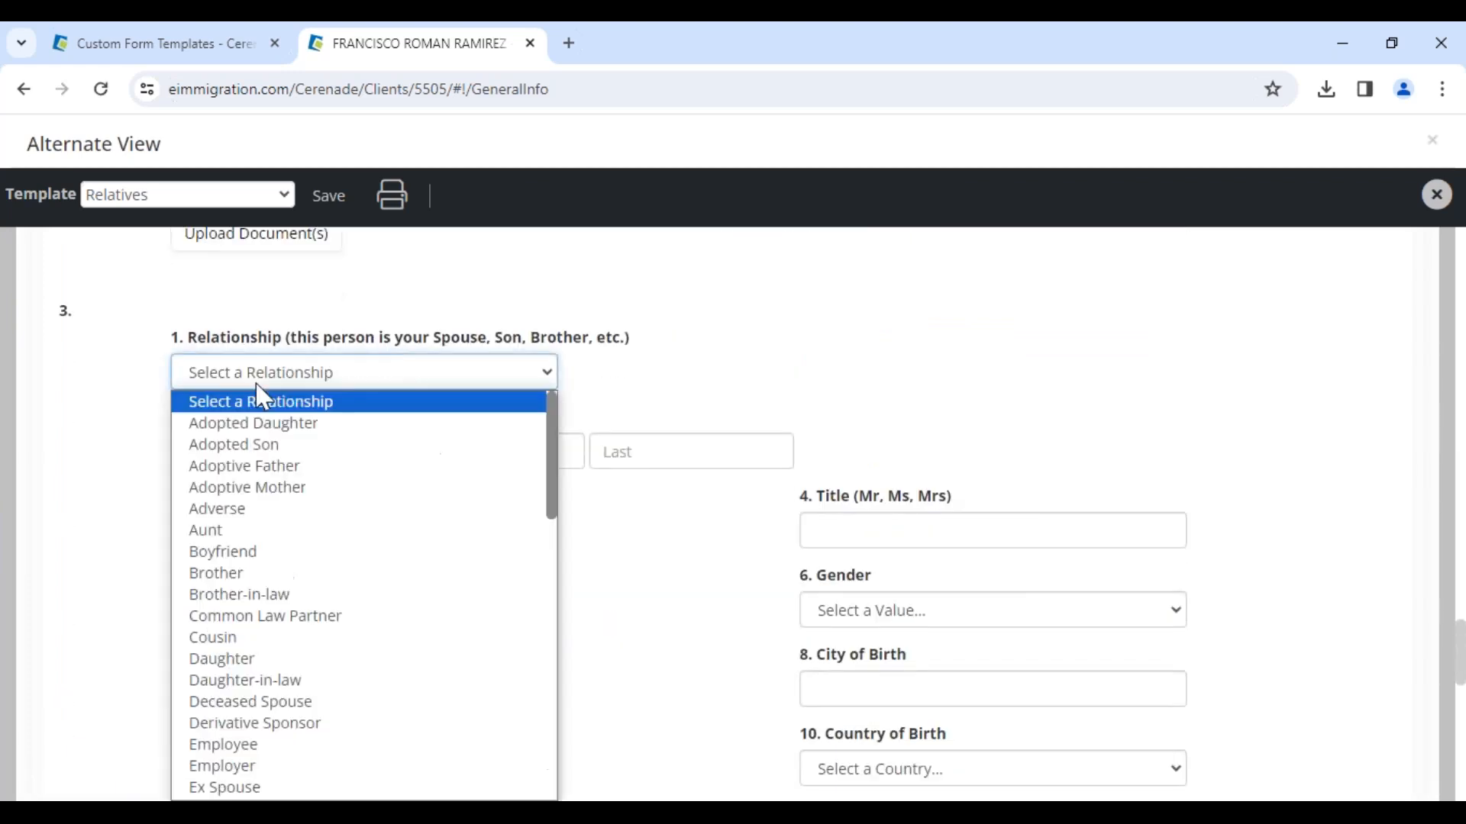
key("d")
key("Return")
Step: Enter the daughter's first and last name and her date of birth
left_click(242, 450)
type("MARISO")
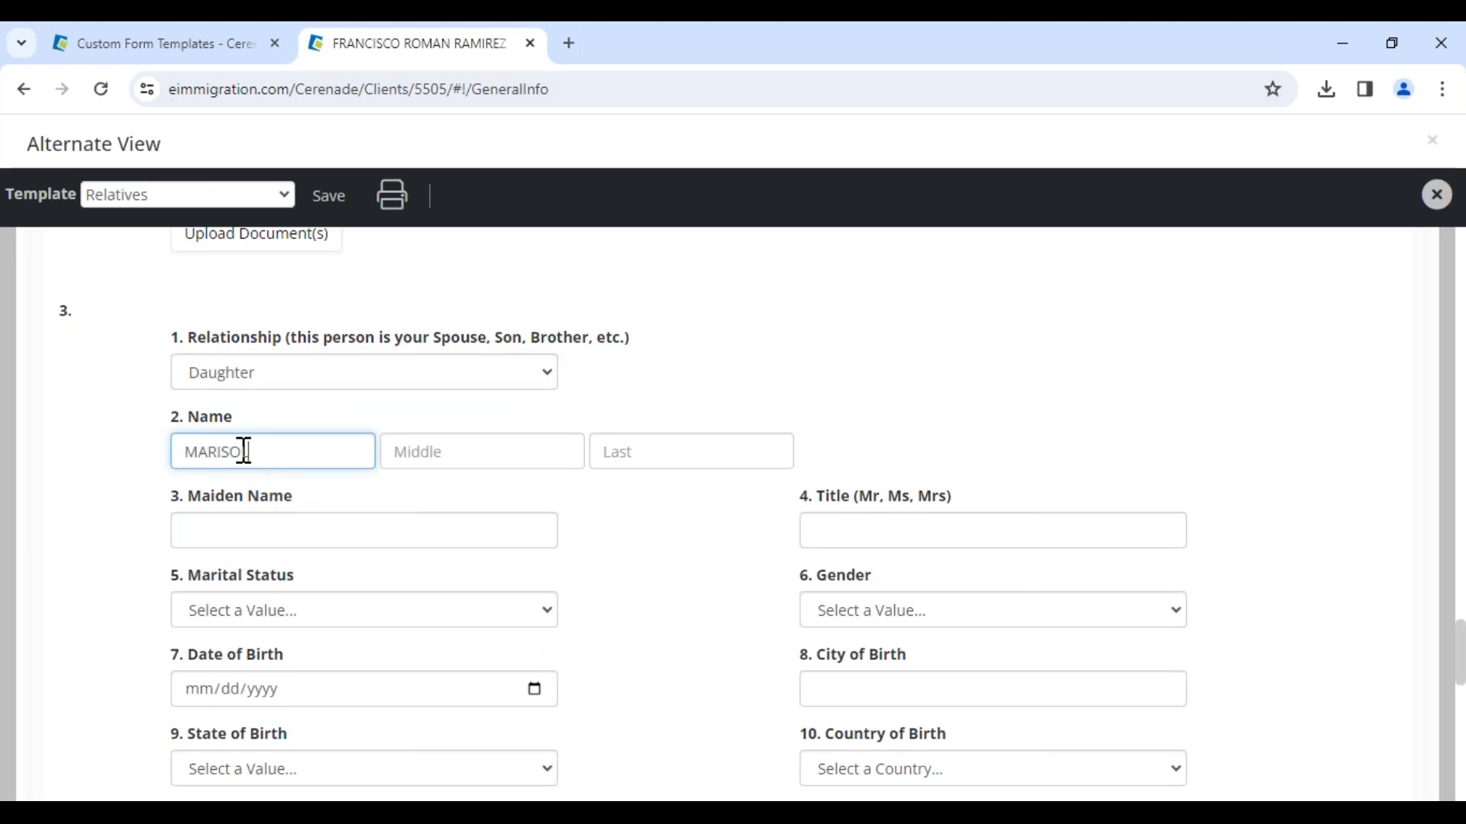
key("Tab")
key("Tab")
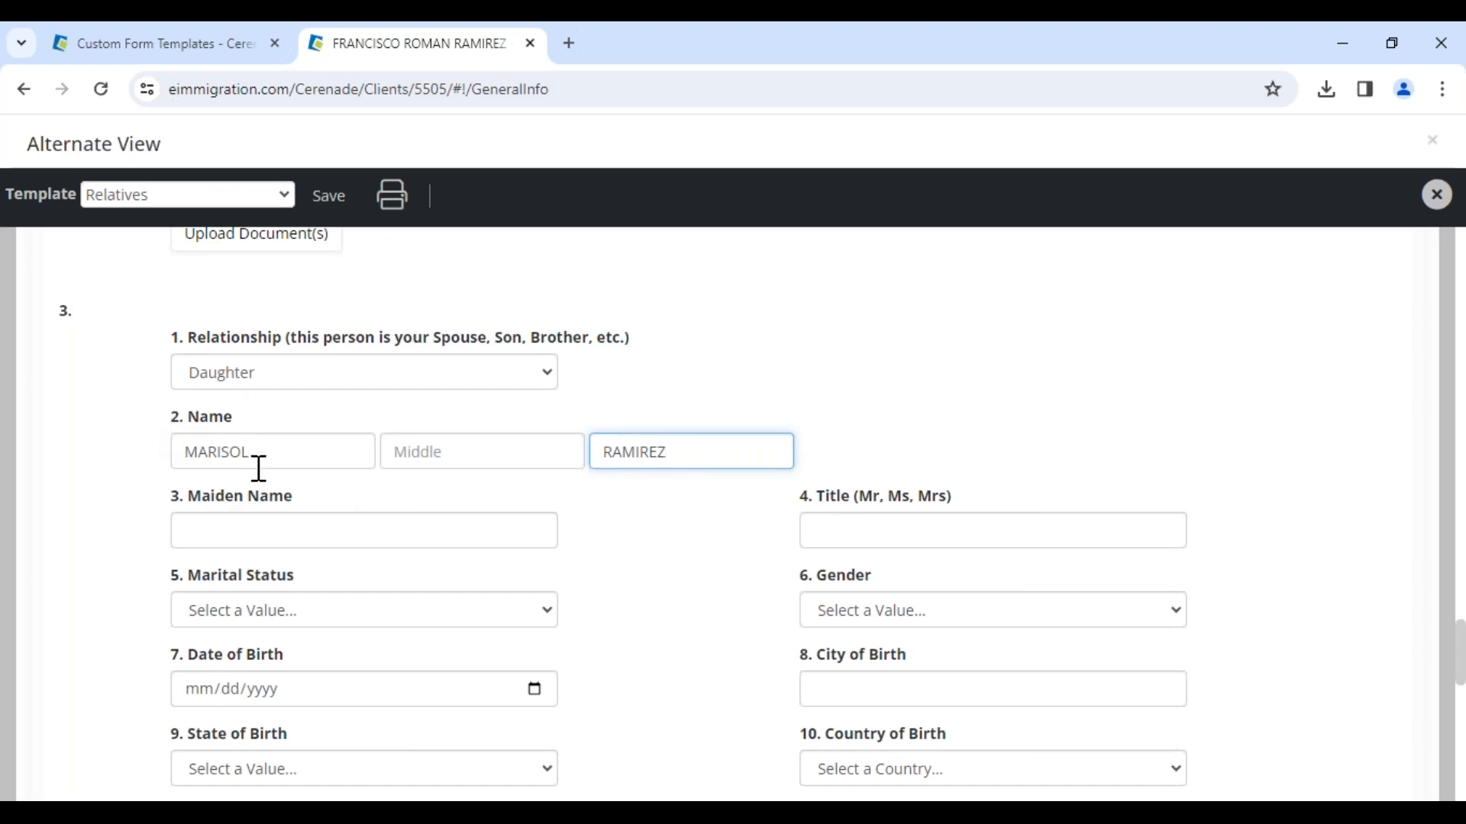
left_click(199, 694)
type("07/05/00")
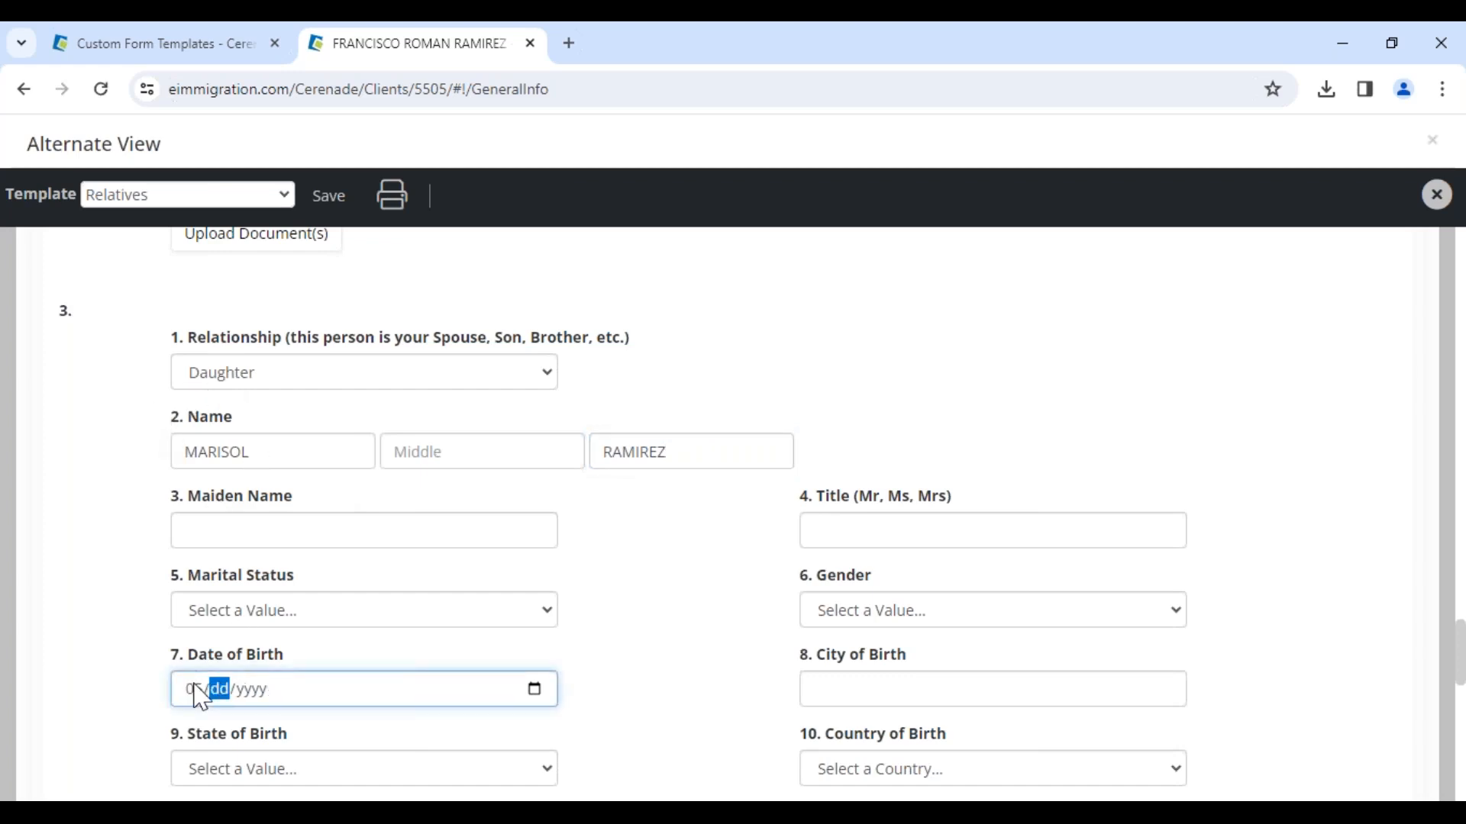
type("2020")
left_click(148, 547)
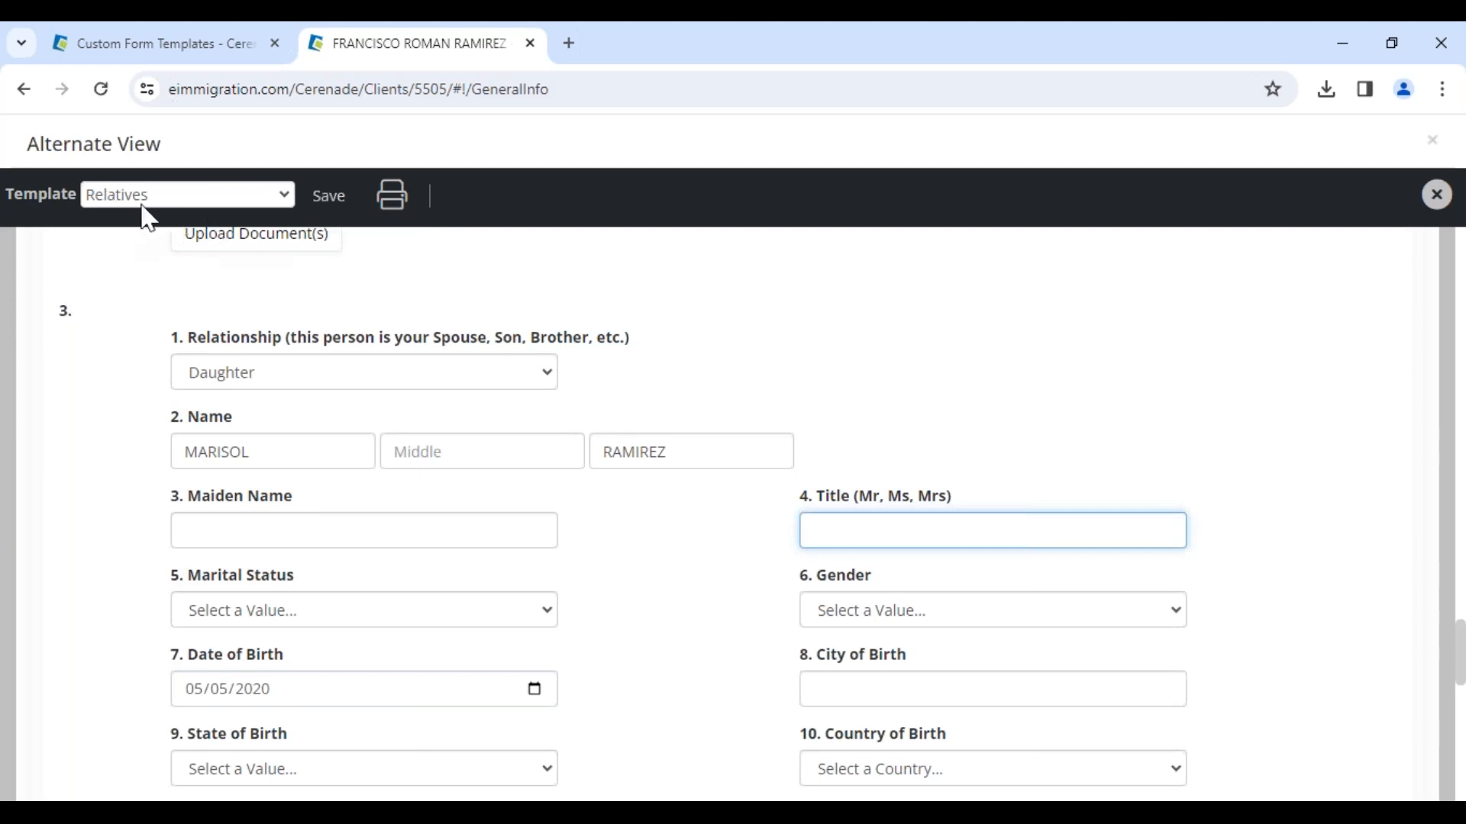
Step: Save the Relatives alternate view form and close it
triple_click(59, 145)
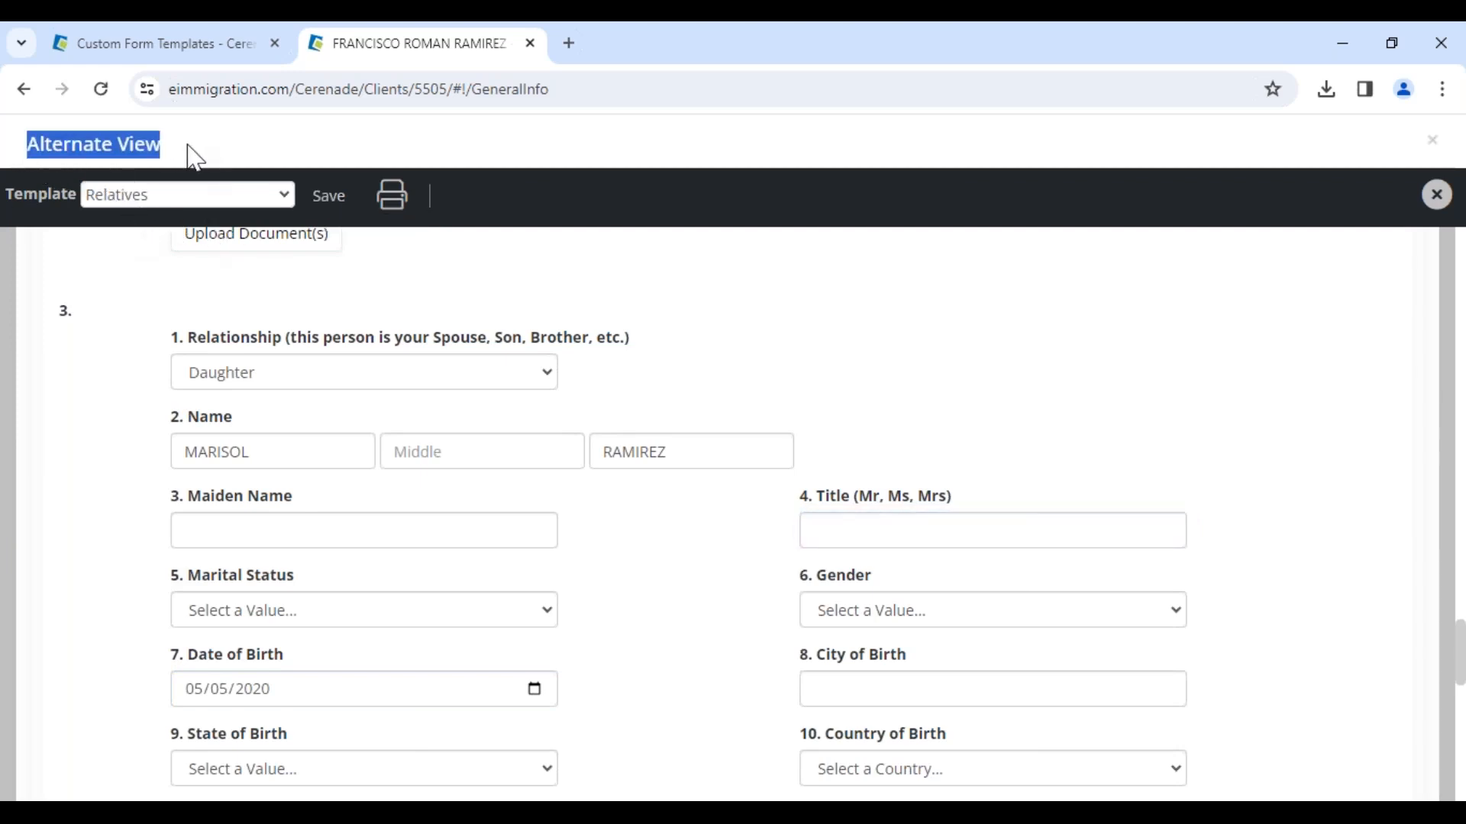
left_click(327, 197)
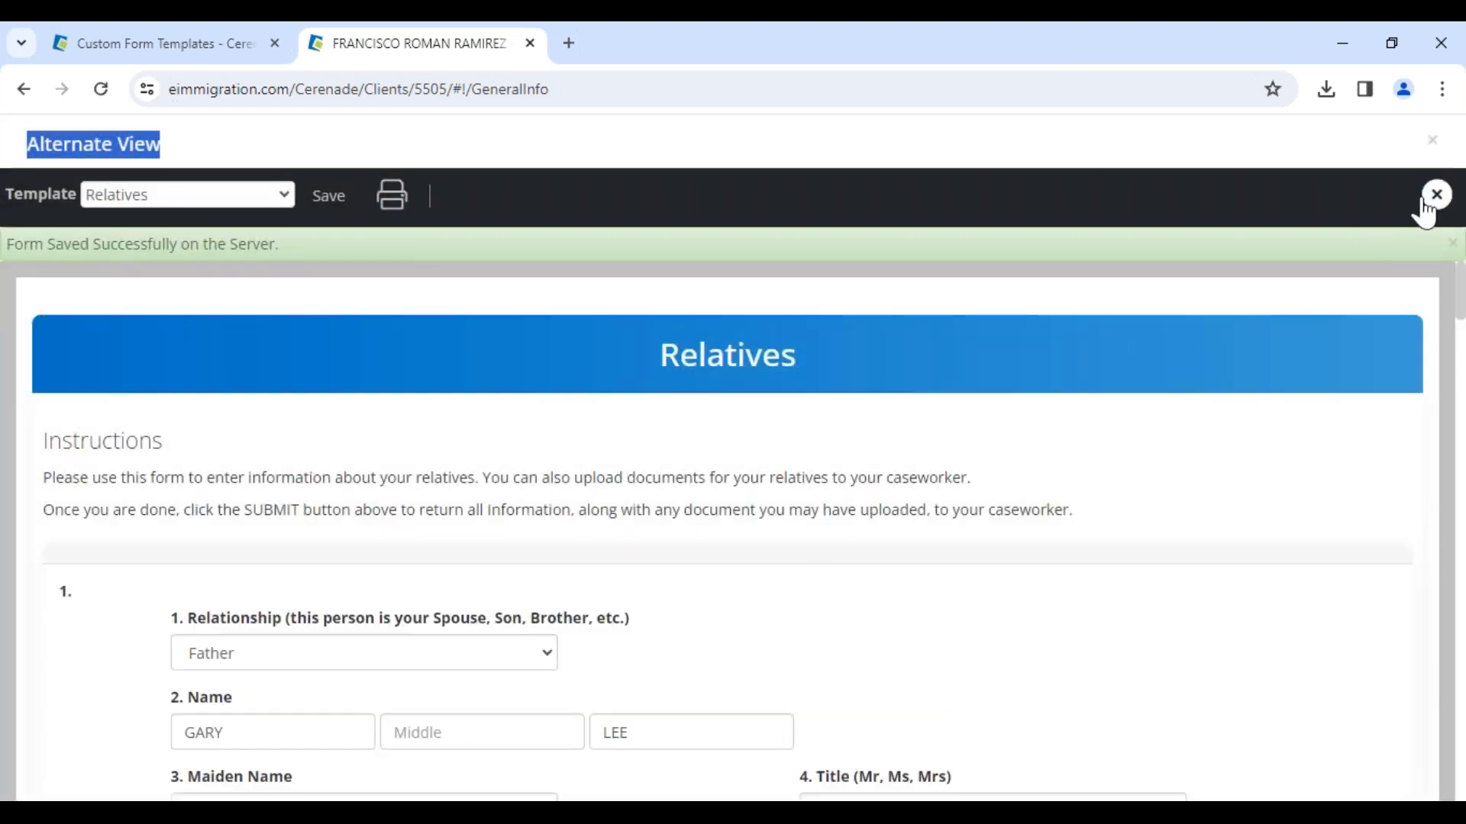
left_click(1426, 195)
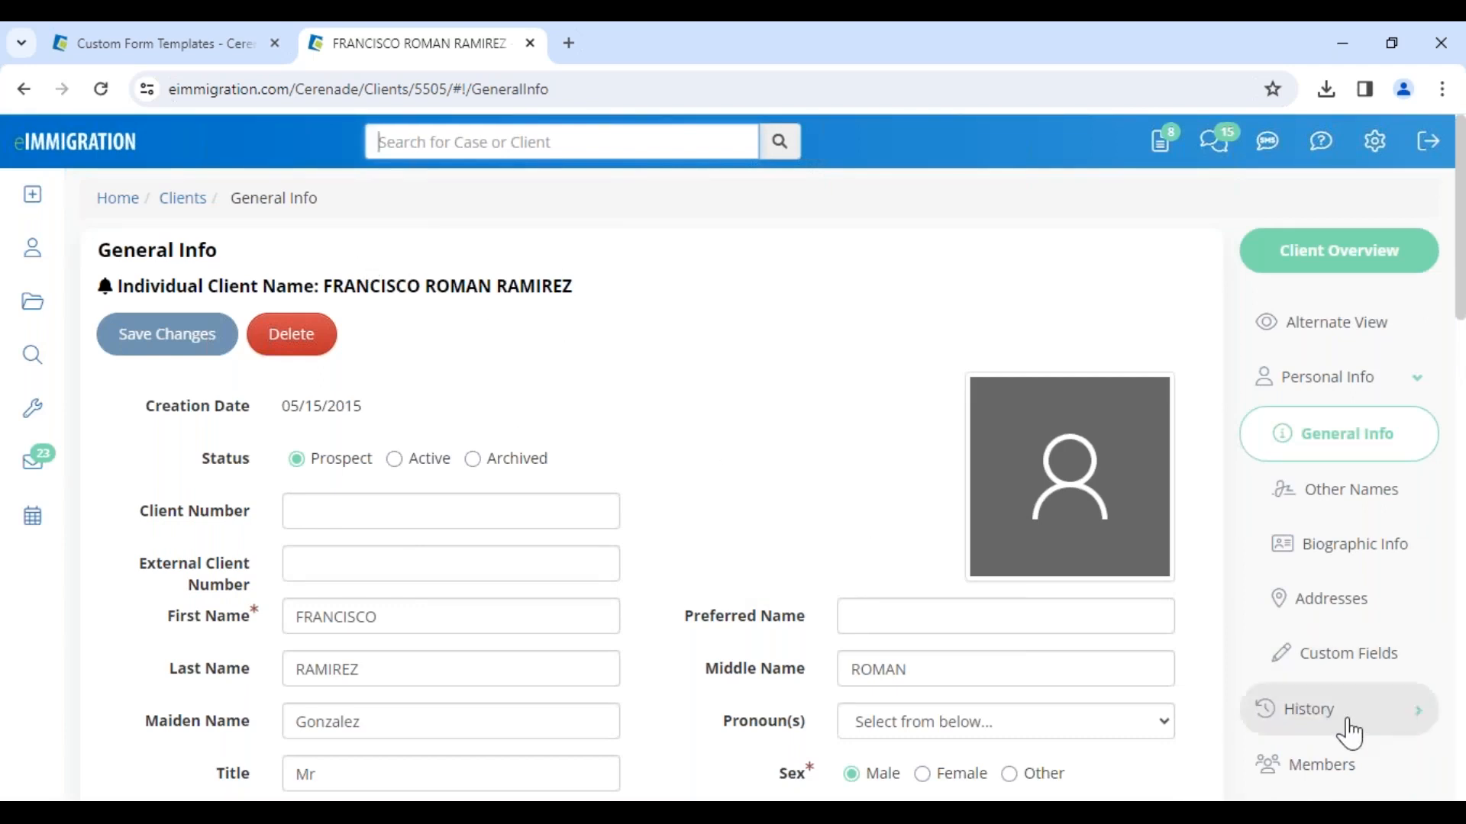
Step: Open the client's Members list to review the linked relatives
left_click(1362, 767)
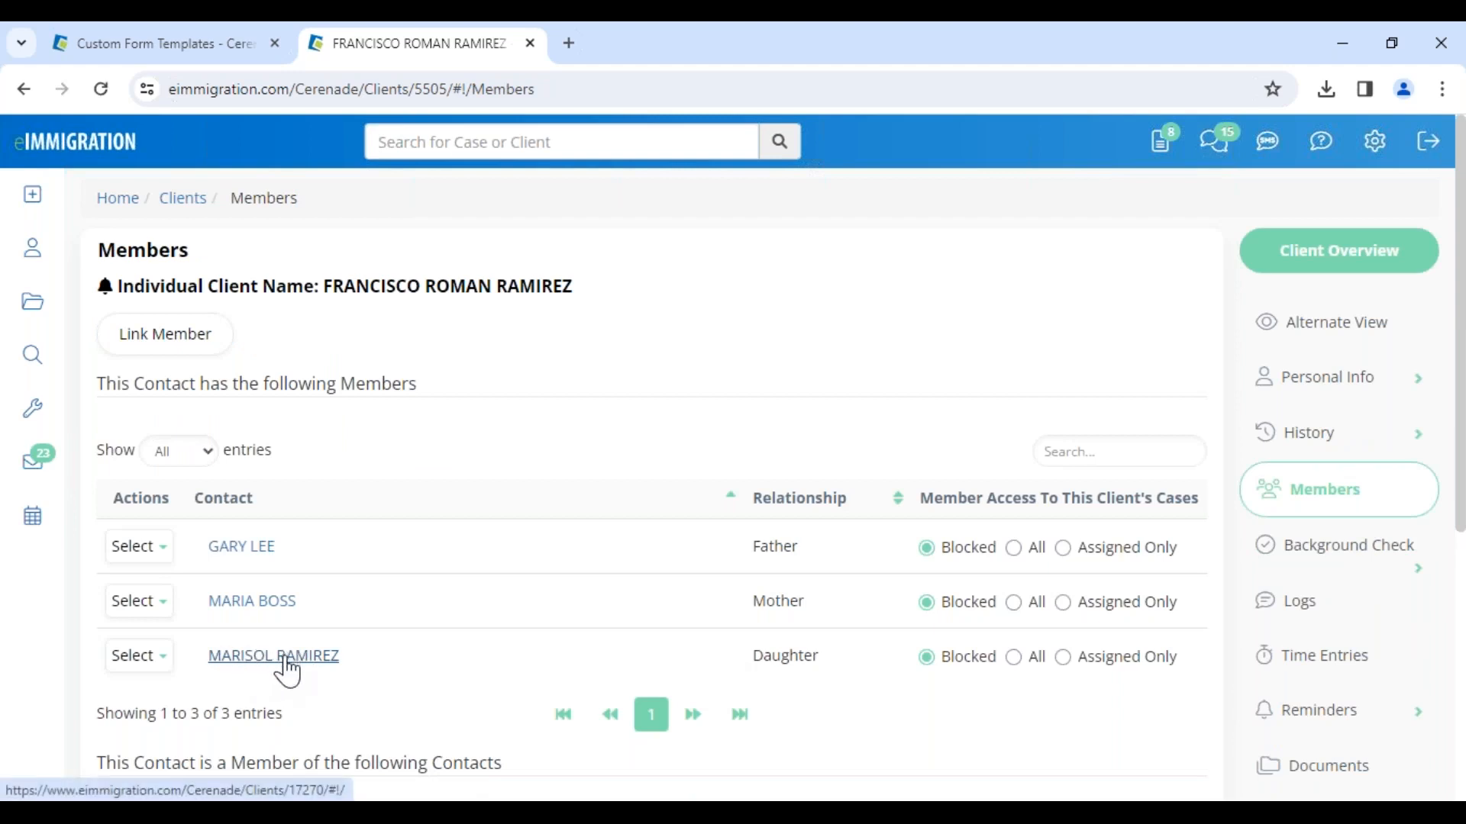
left_click_drag(327, 299, 566, 284)
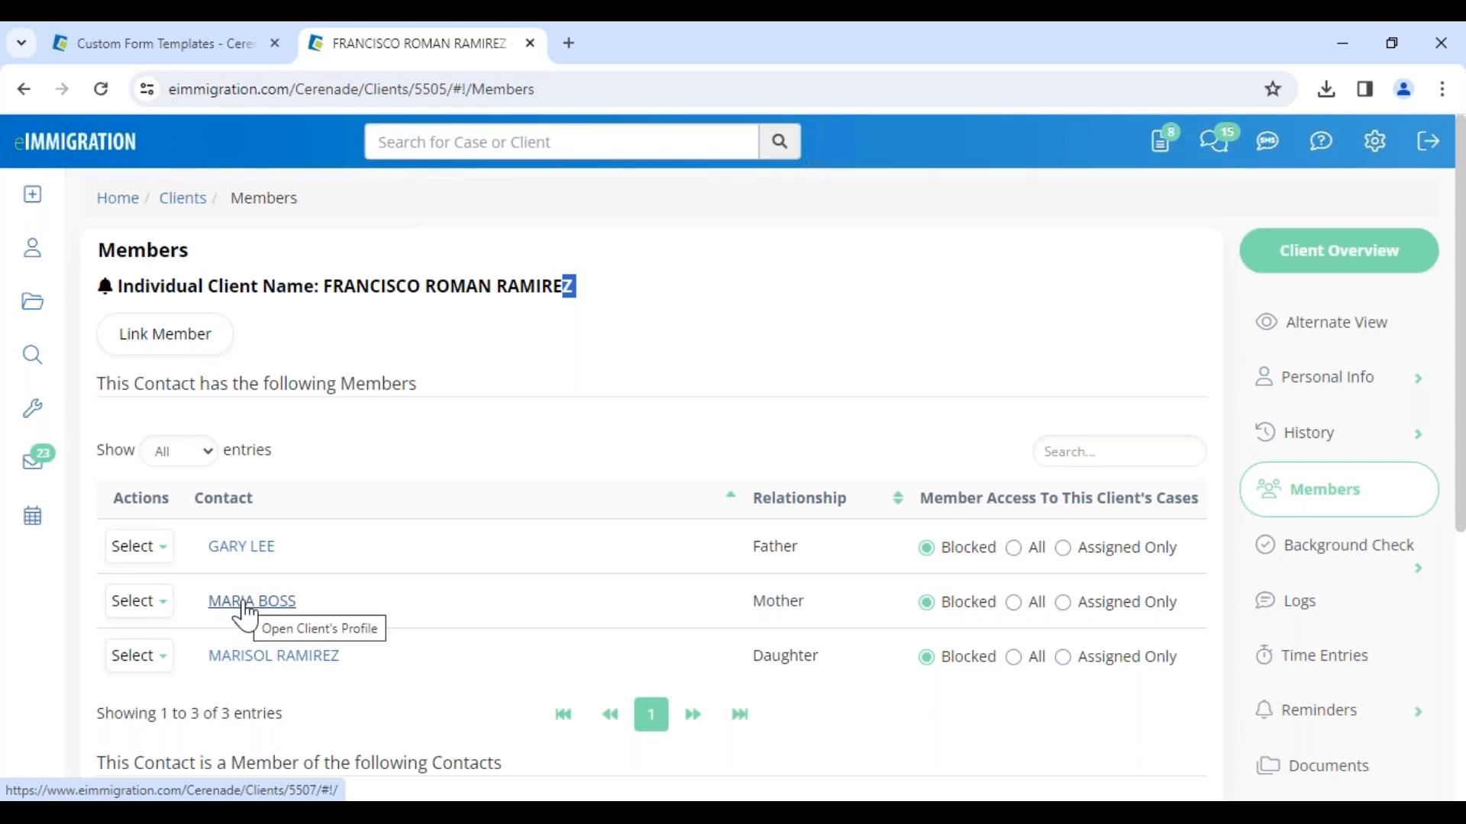
left_click(662, 370)
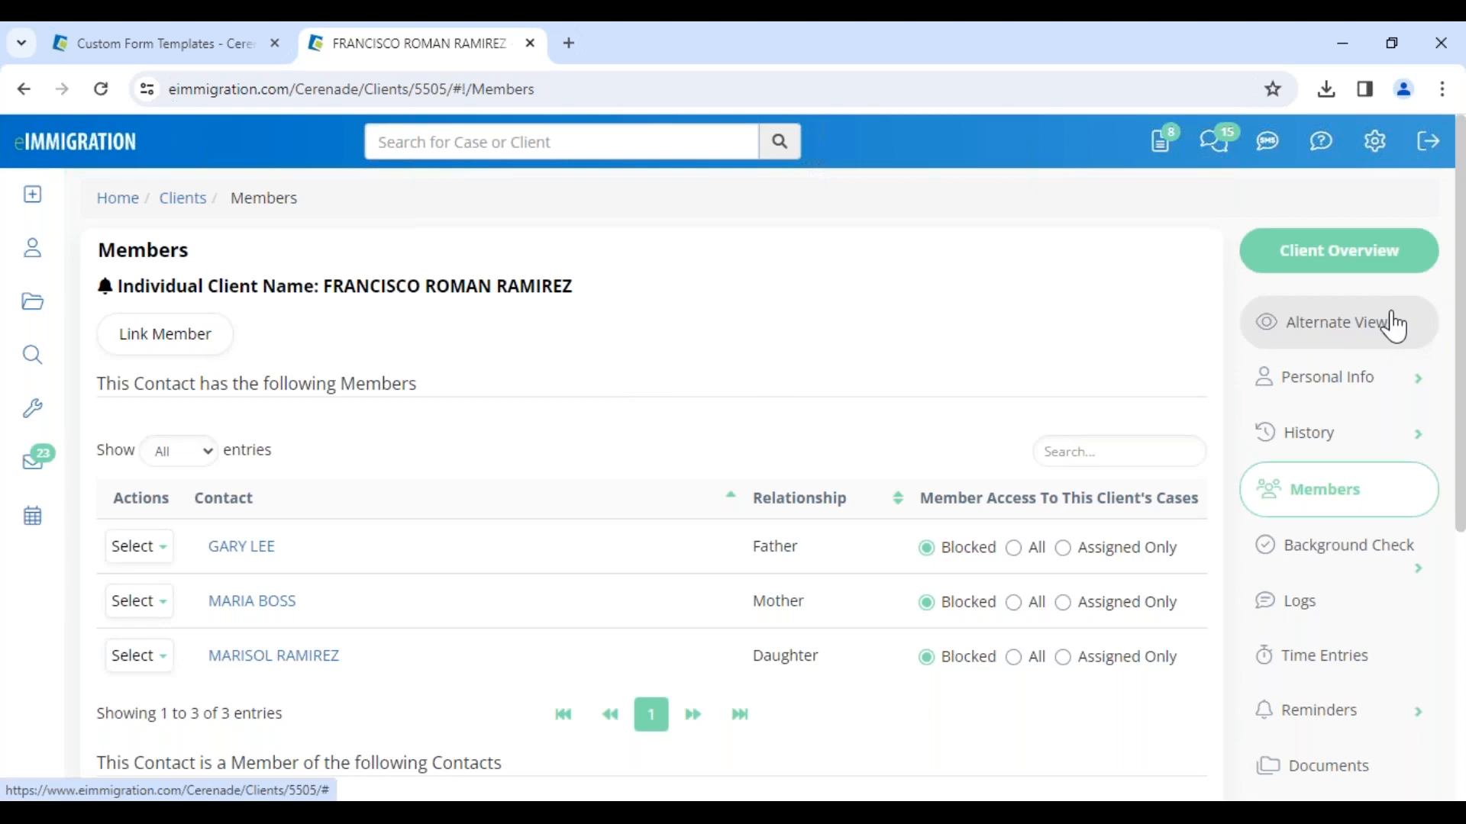
Step: Open the client's Alternate View with the 1. Personal Injury Intake template to examine its fields
left_click(1368, 328)
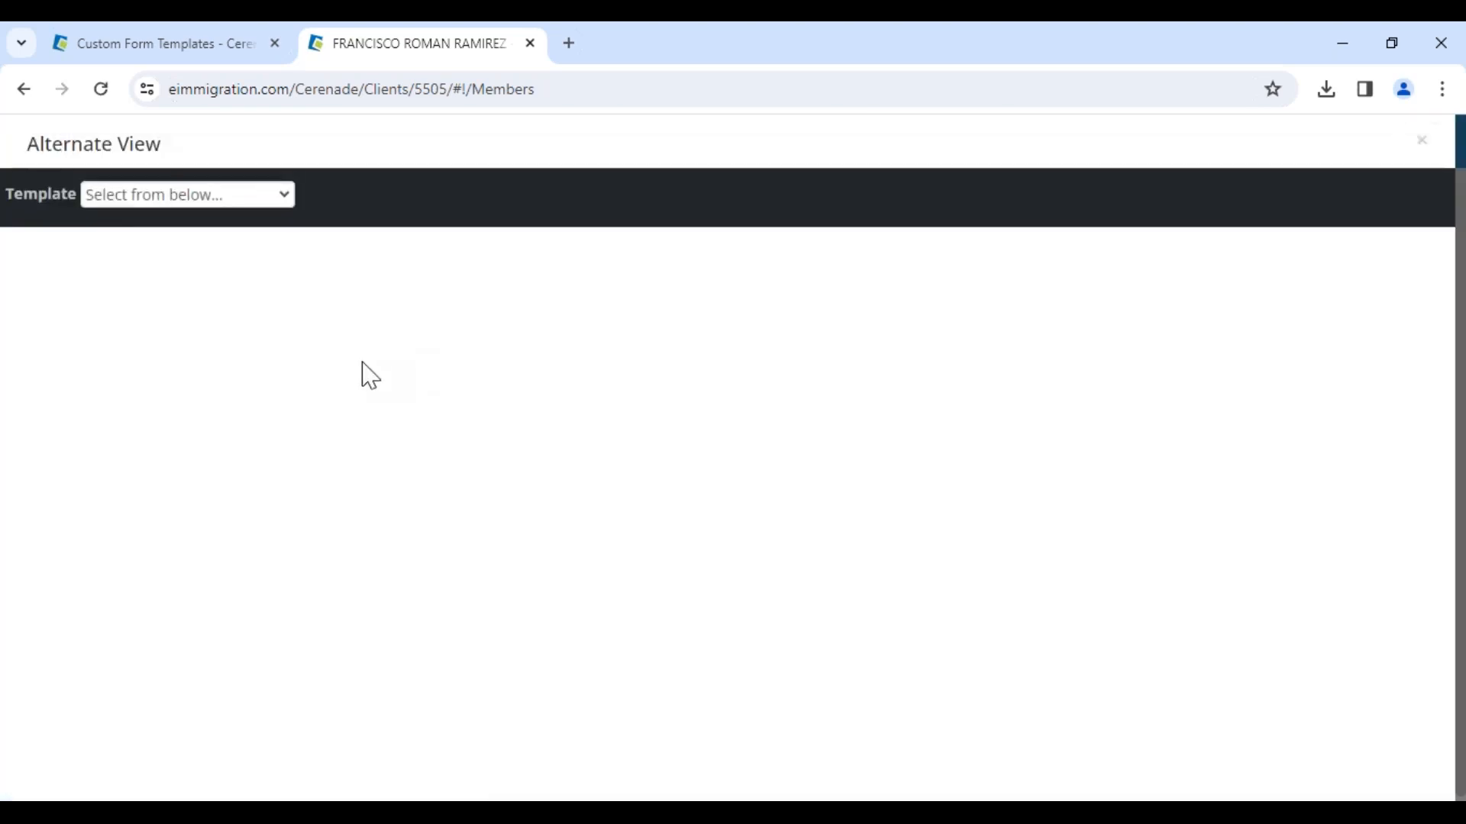
left_click(208, 197)
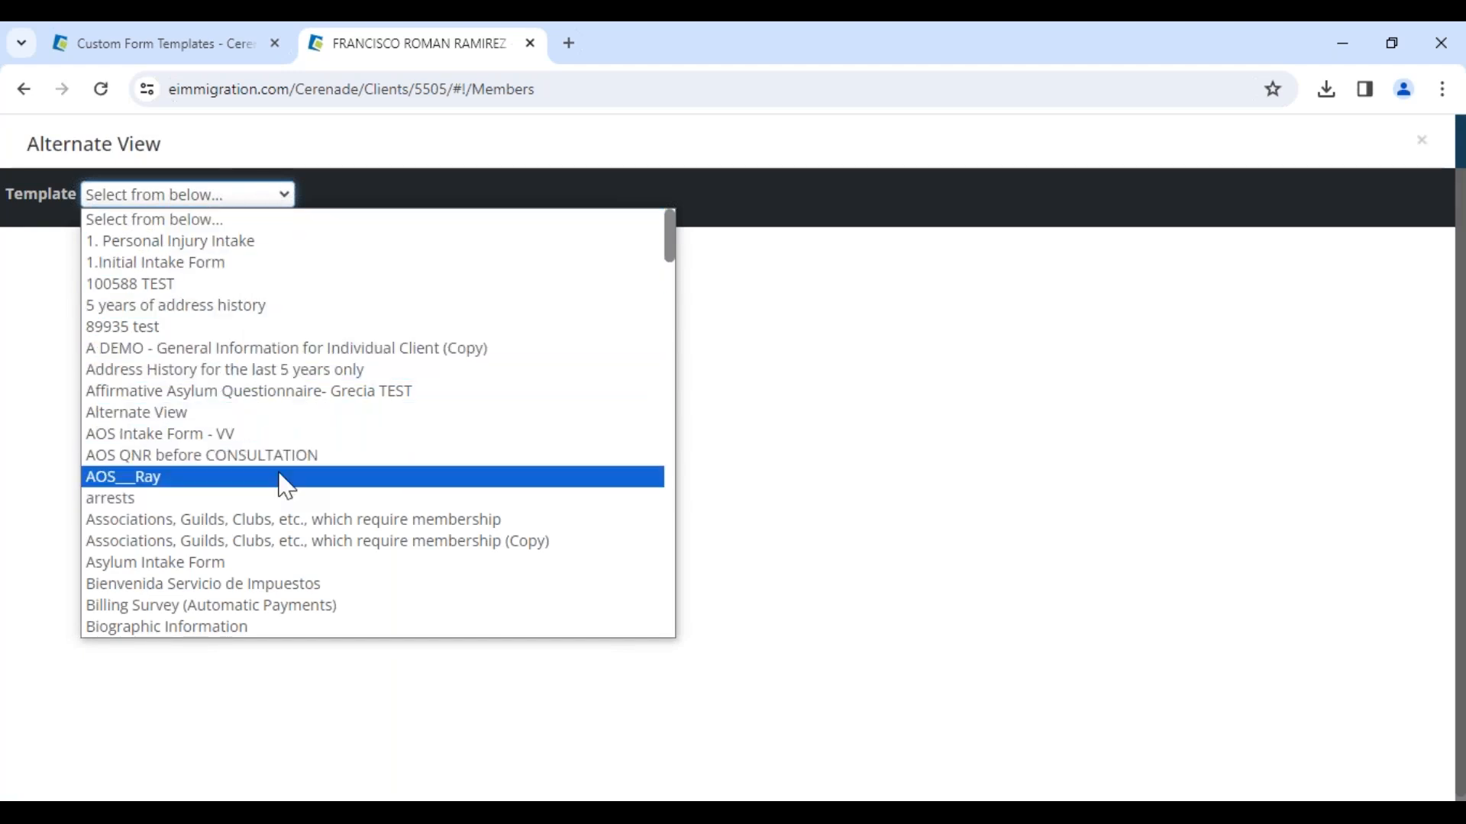
left_click(267, 241)
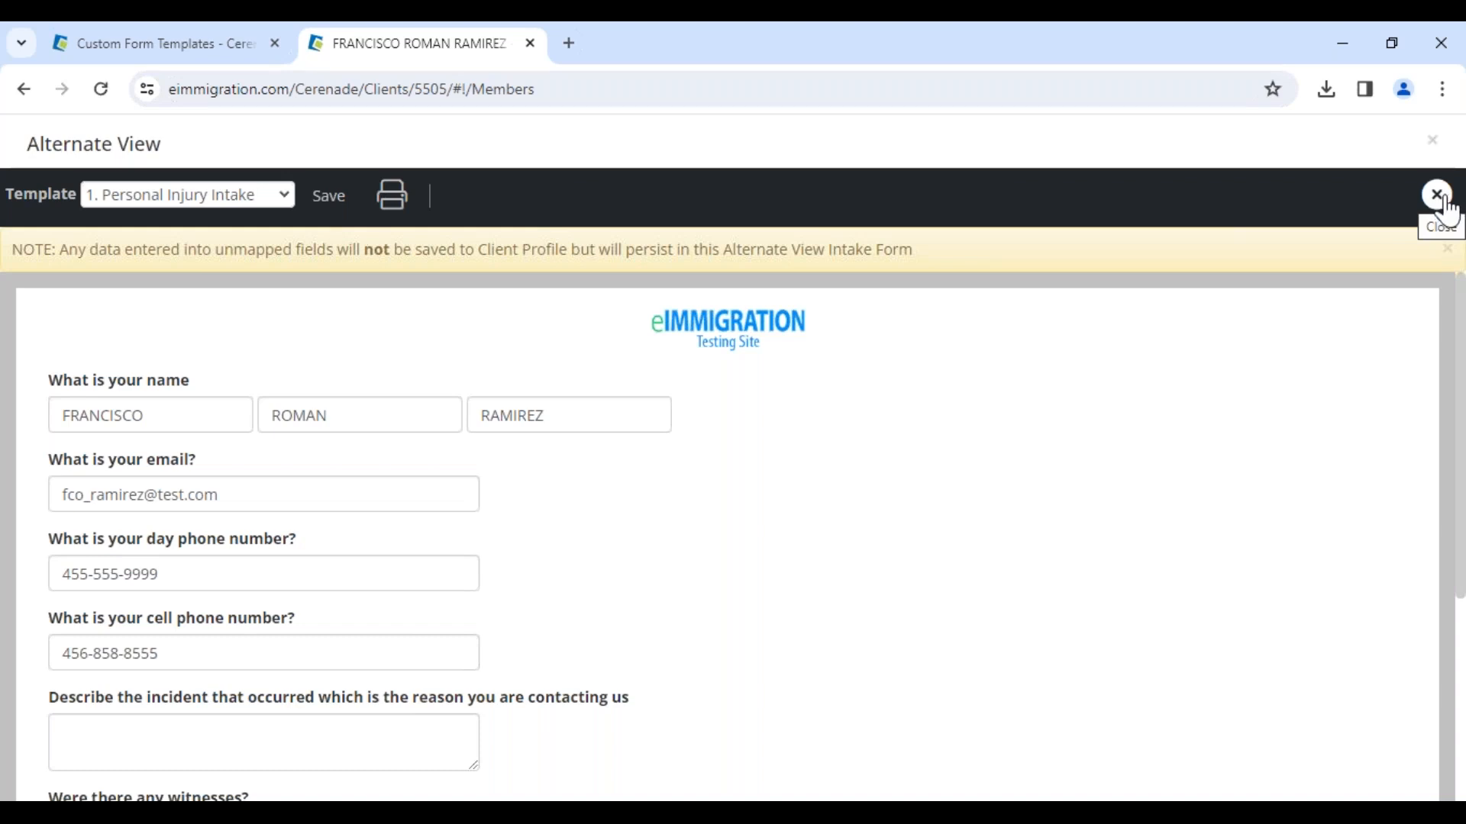
left_click_drag(61, 416, 167, 414)
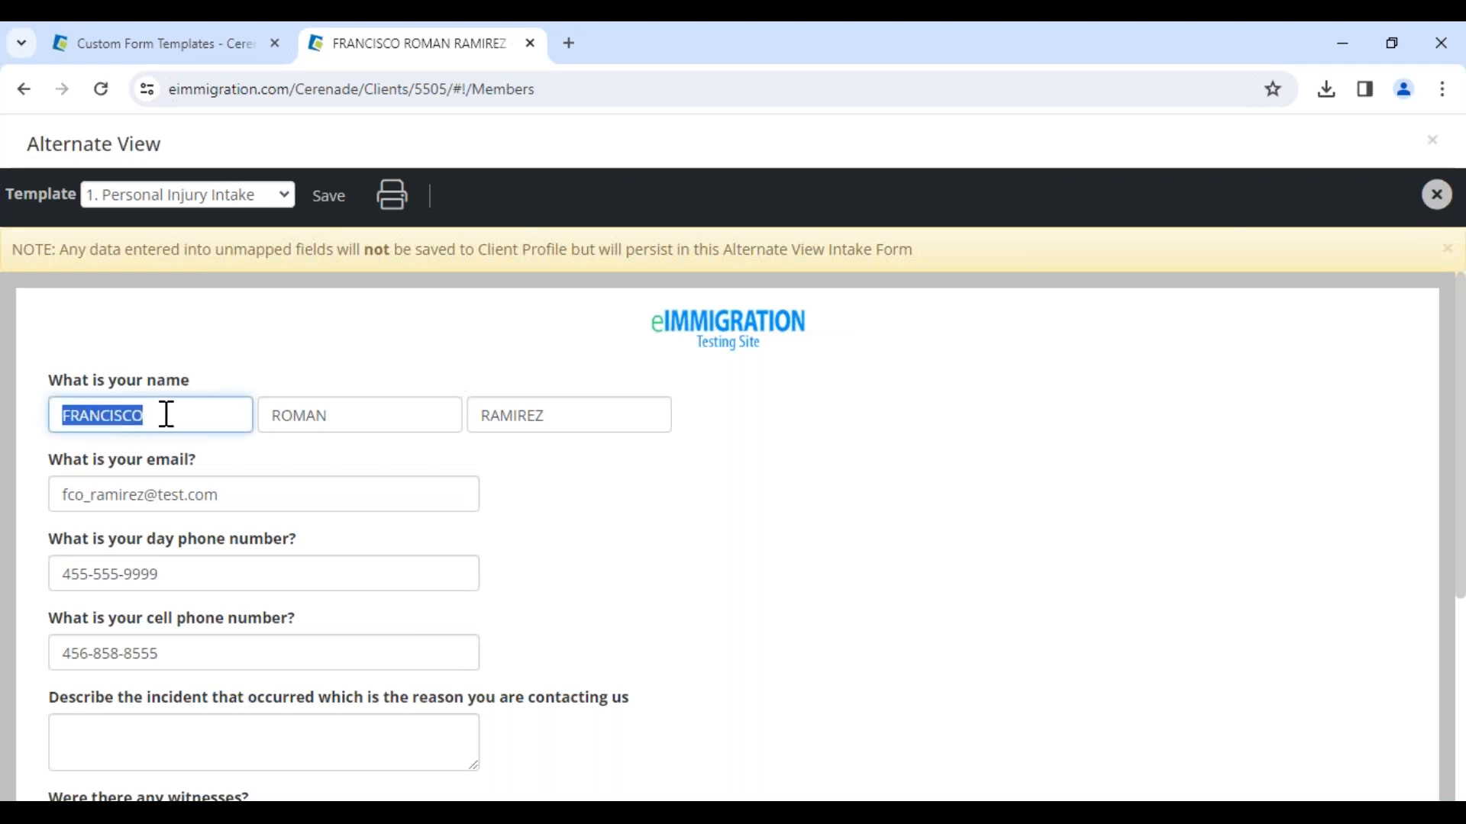
Step: Switch the template to 1.Initial Intake Form, review its prefilled answers, and close the Alternate View
left_click(214, 197)
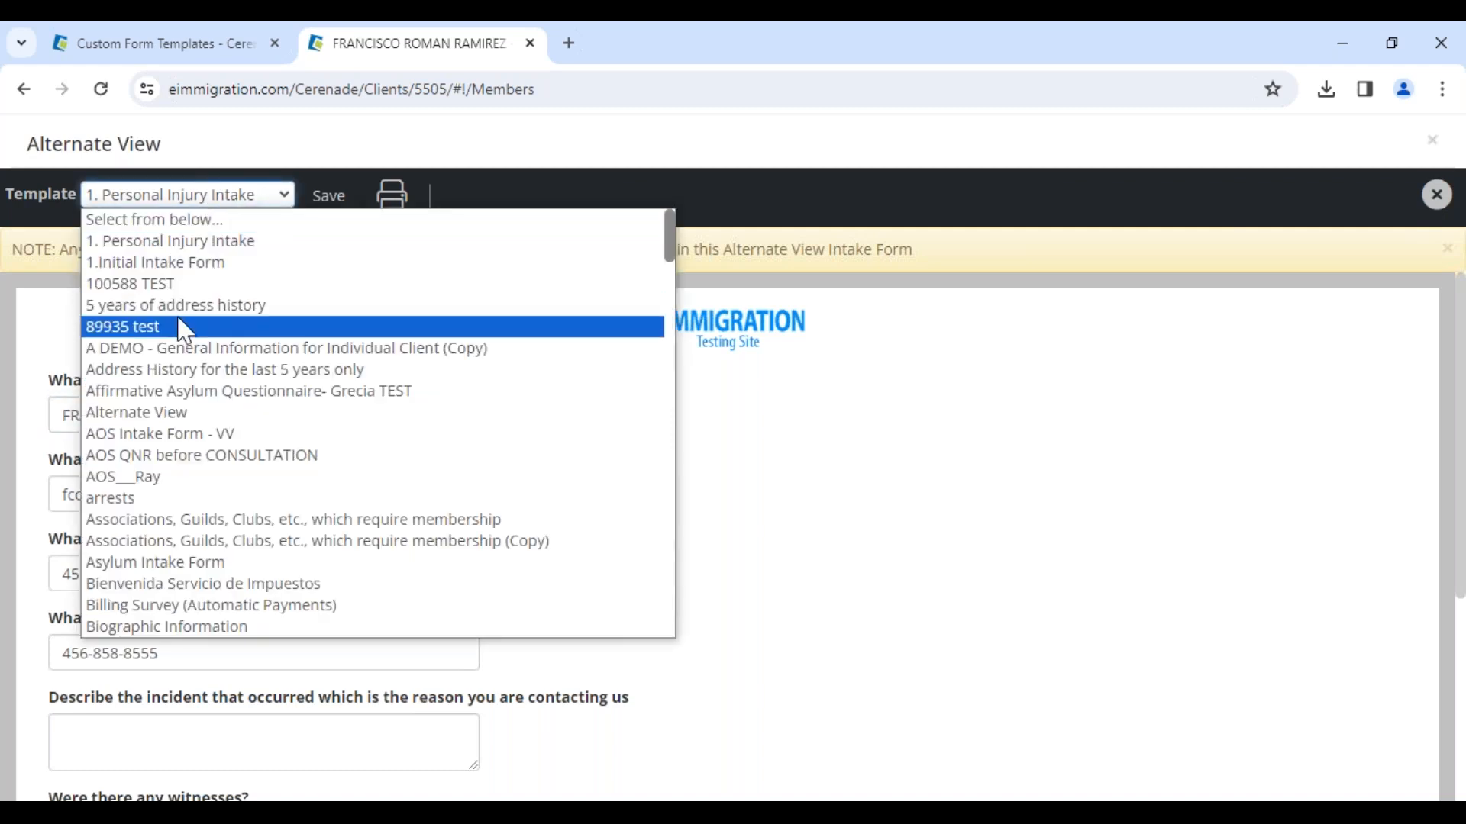
left_click(174, 264)
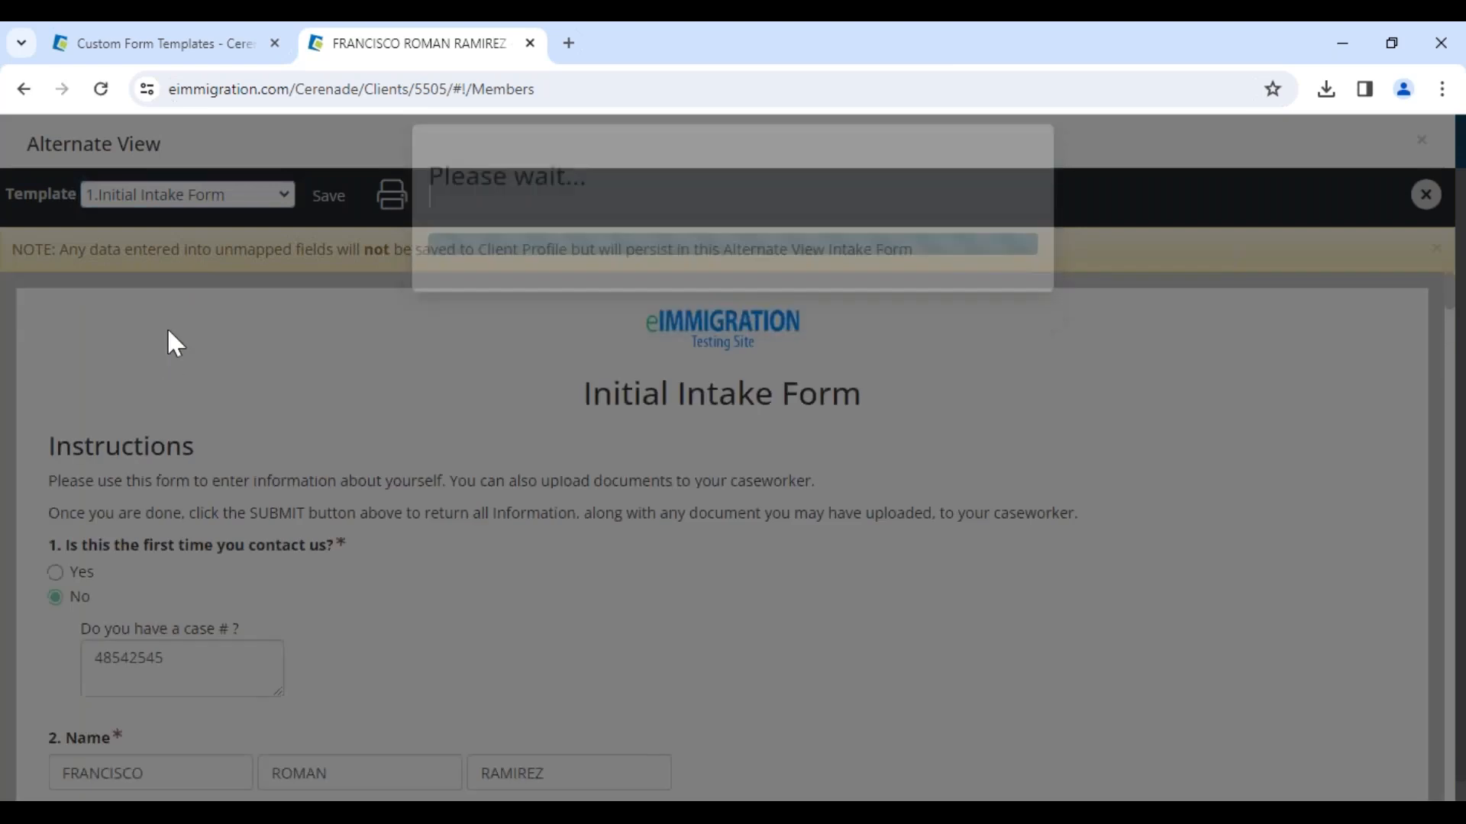
scroll(279, 396, "down", 1)
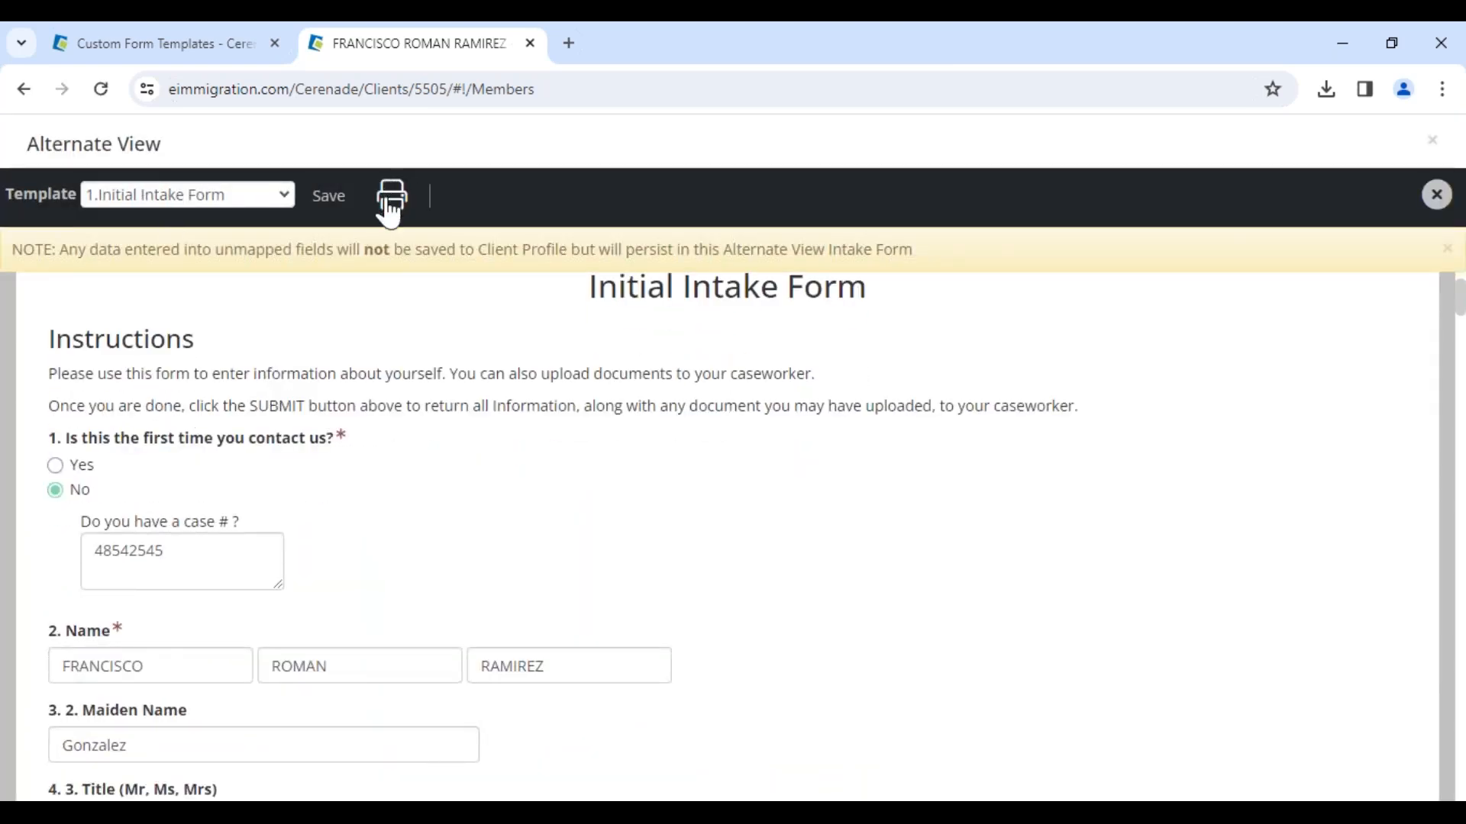
double_click(182, 551)
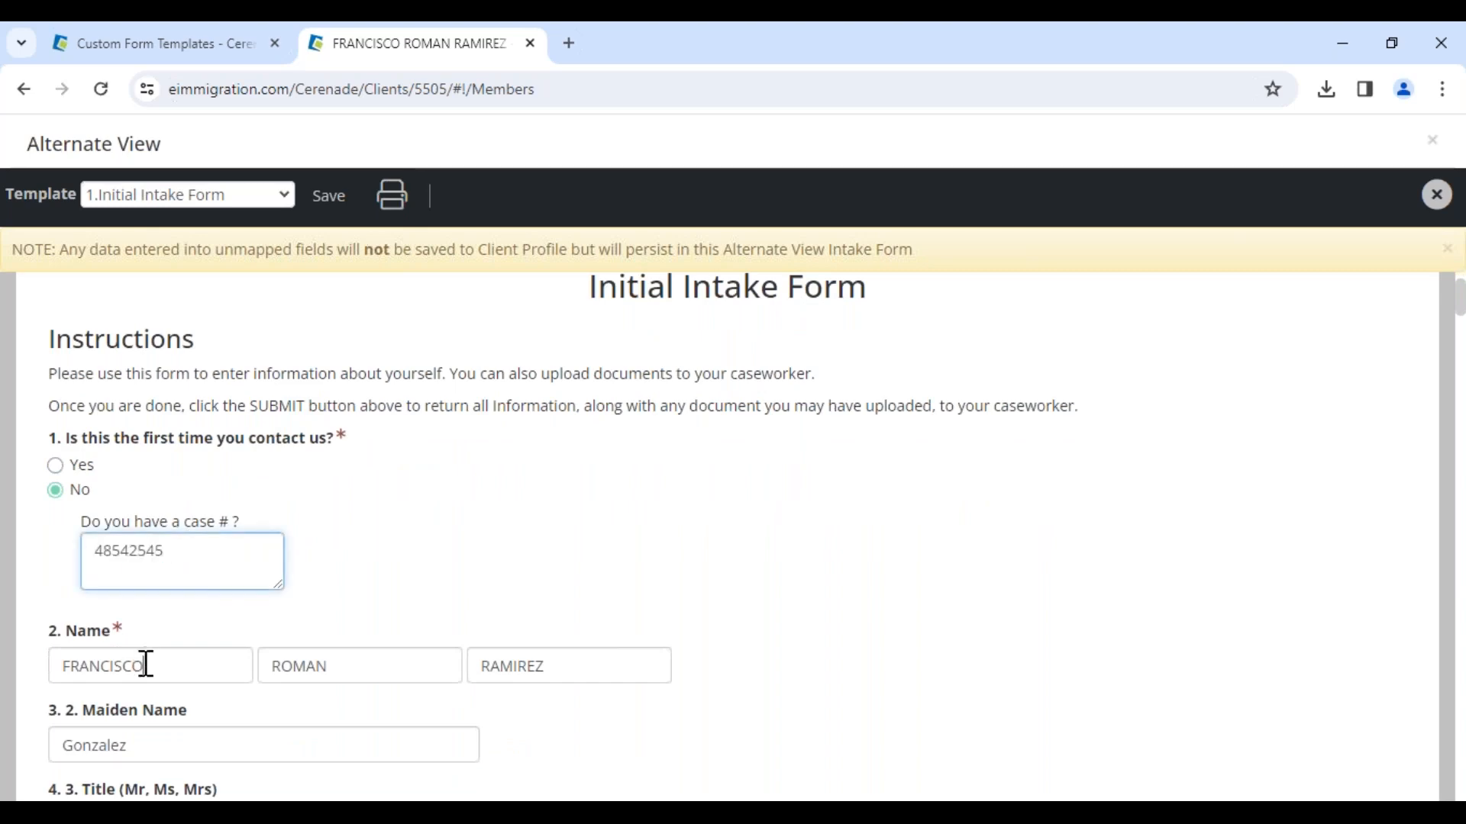
left_click_drag(143, 666, 69, 668)
left_click_drag(161, 145, 157, 183)
left_click(1230, 323)
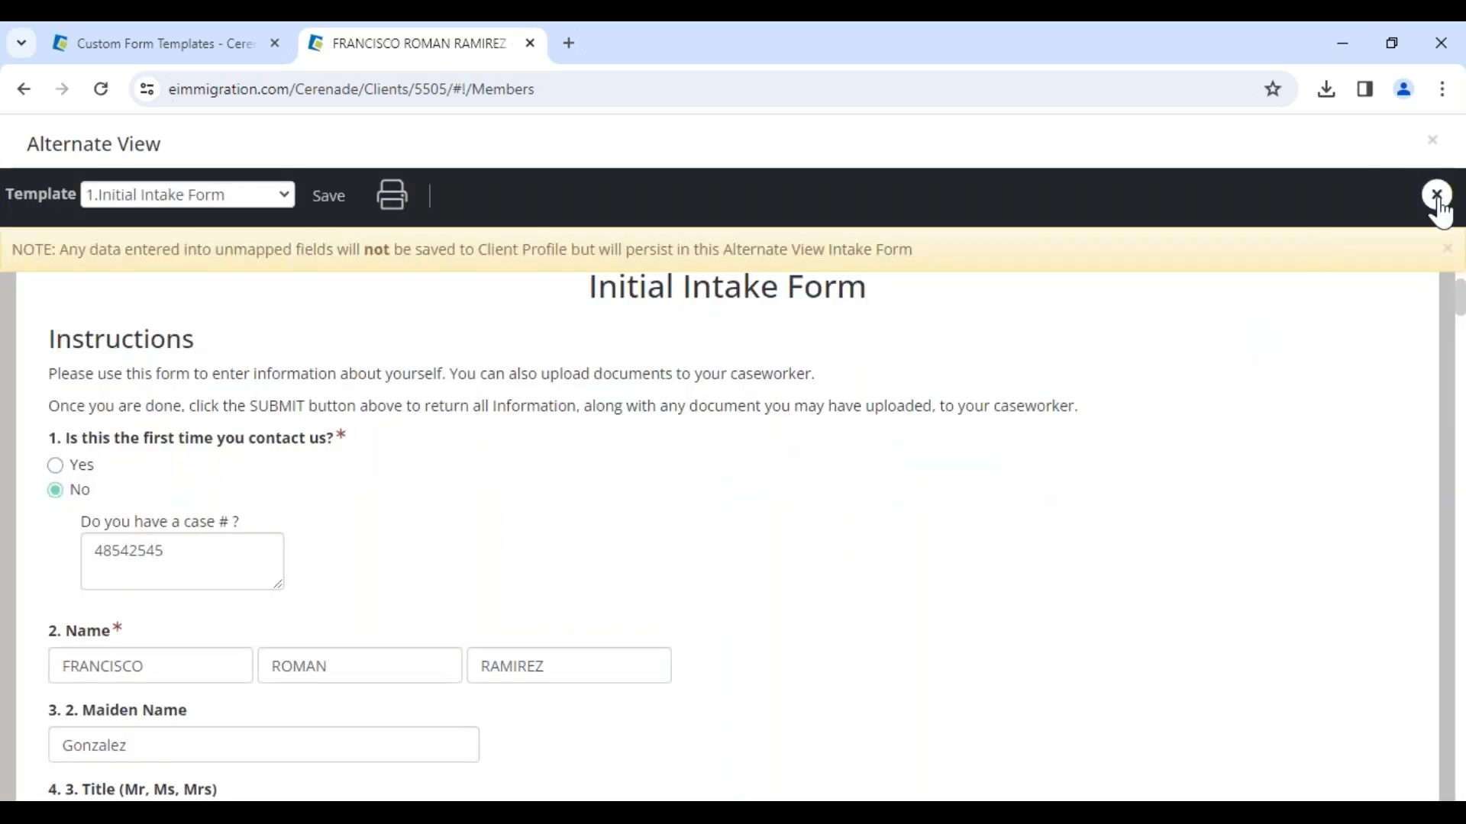
left_click(1434, 196)
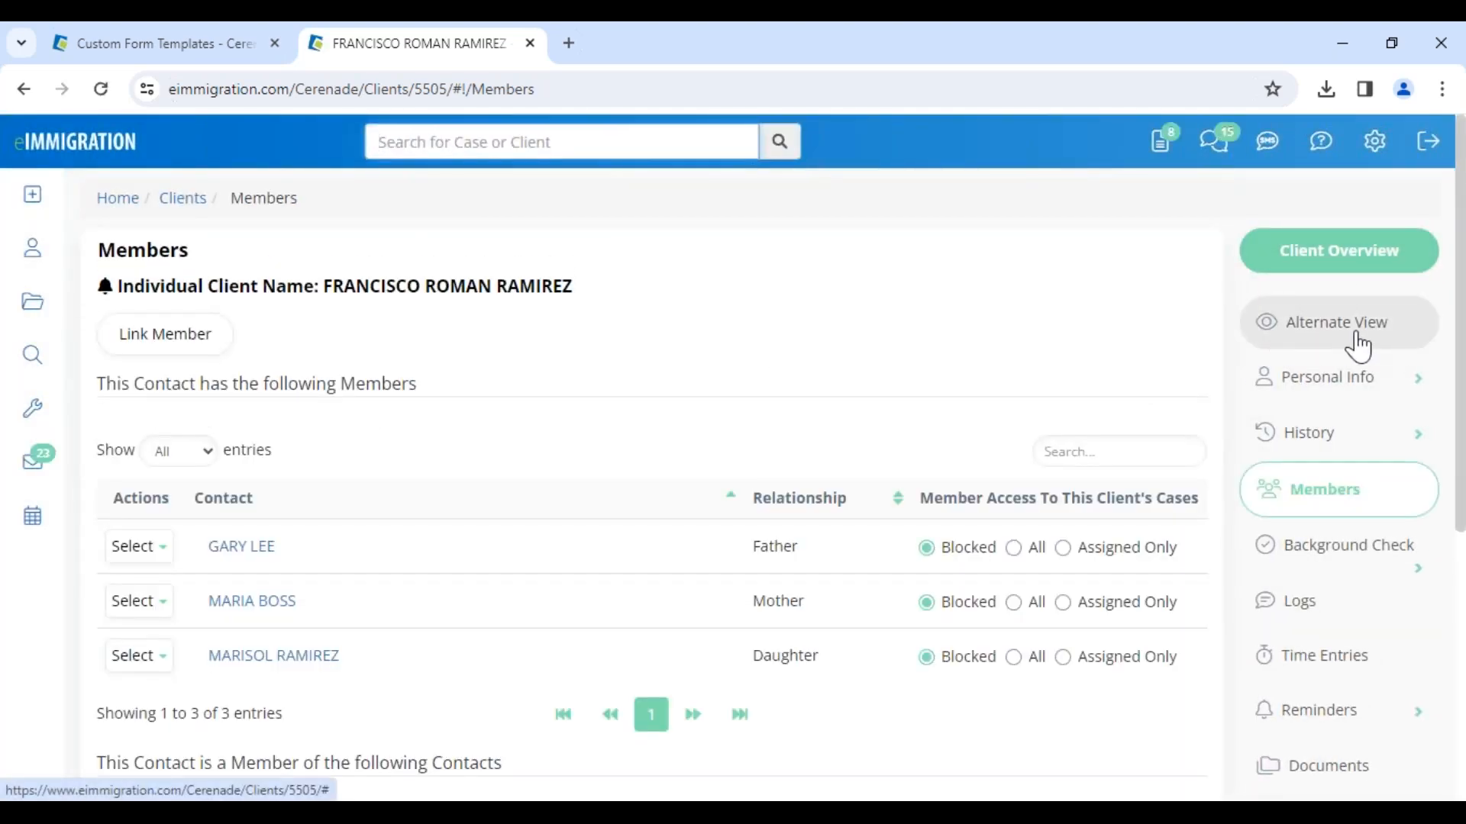
Step: Open the client's Documents and browse the Alternate View folder's saved forms
scroll(1374, 545, "down", 5)
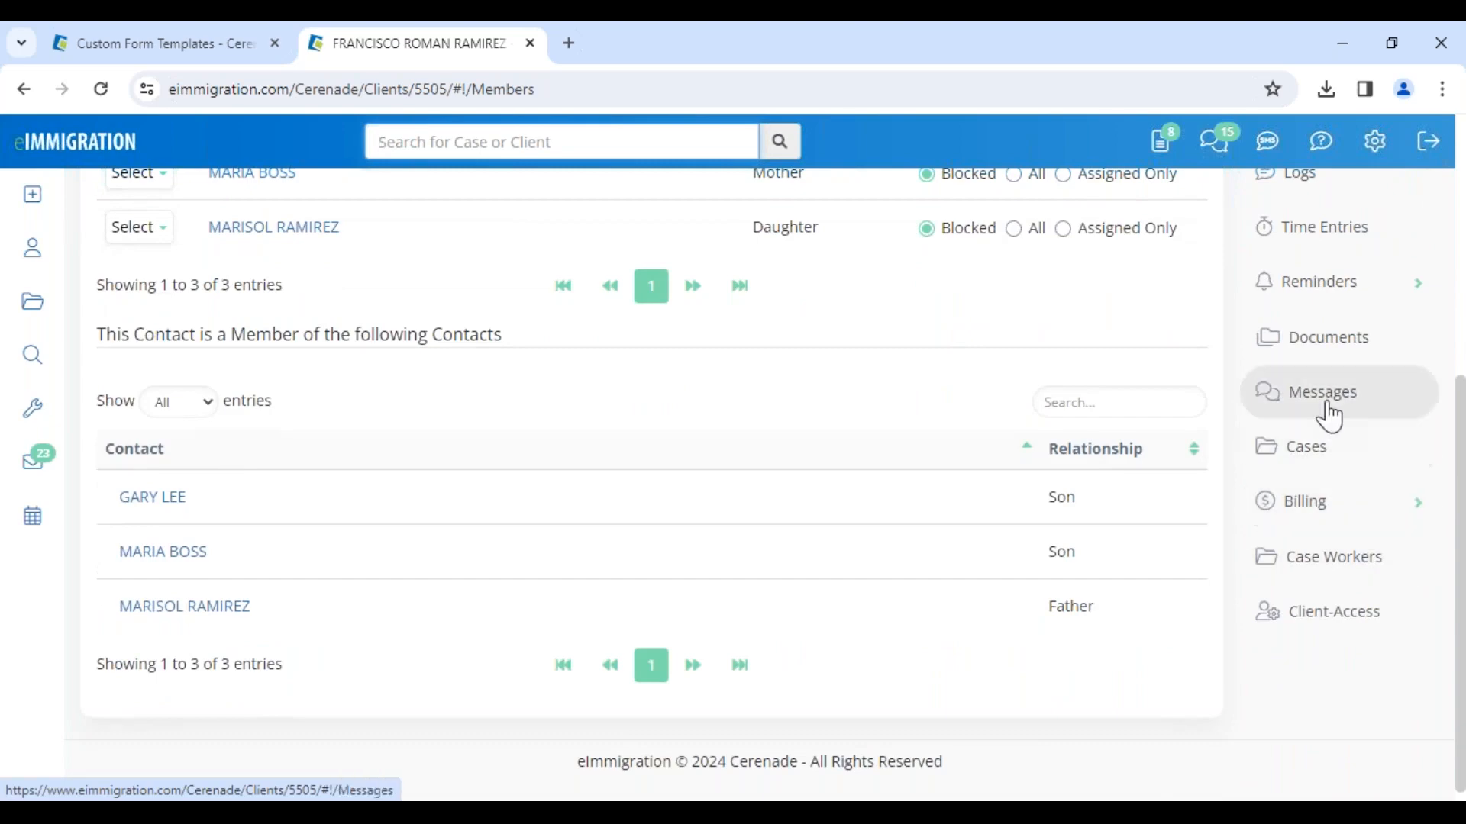
left_click(1332, 355)
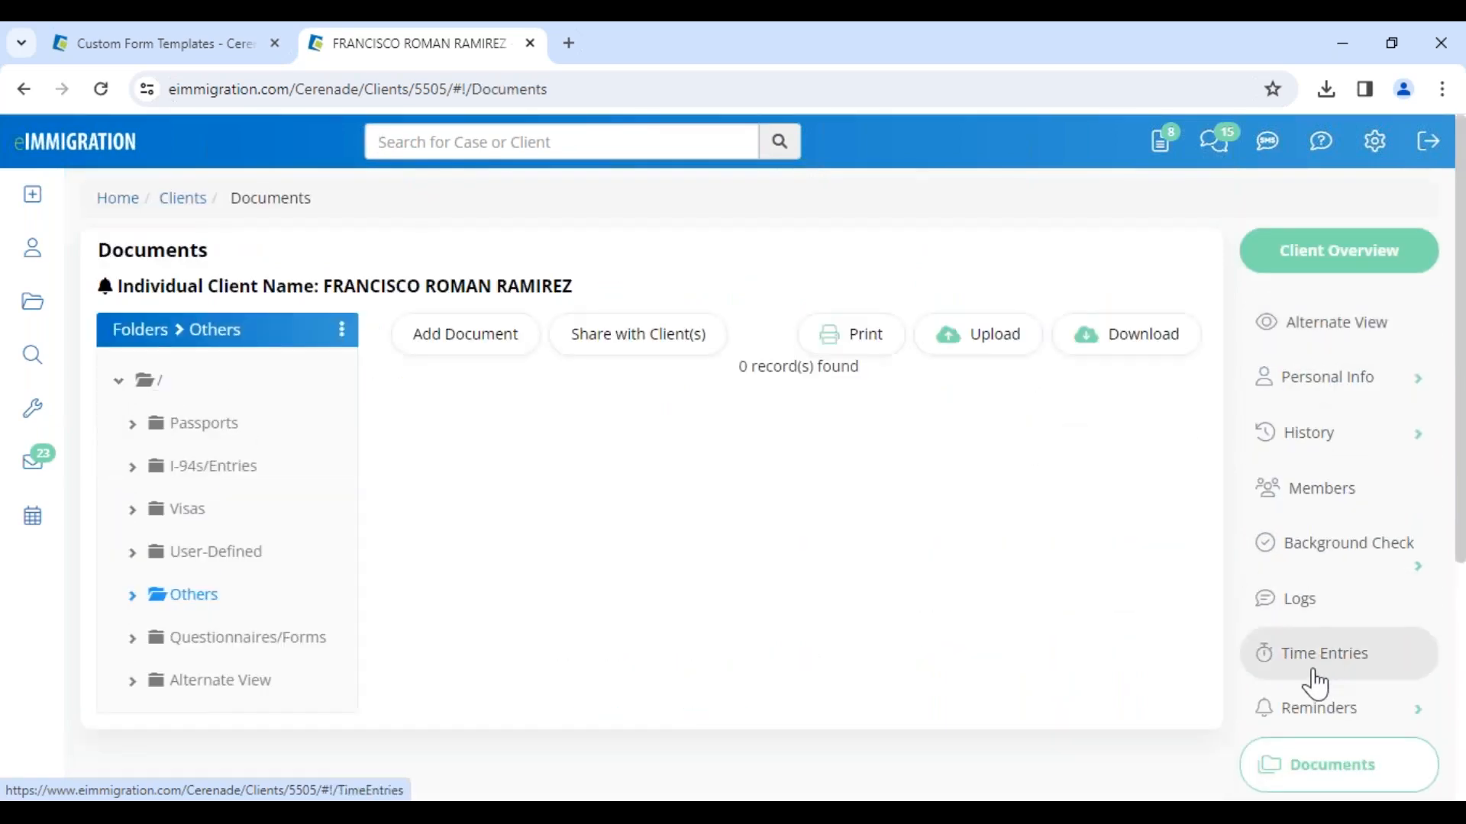
scroll(1311, 691, "down", 3)
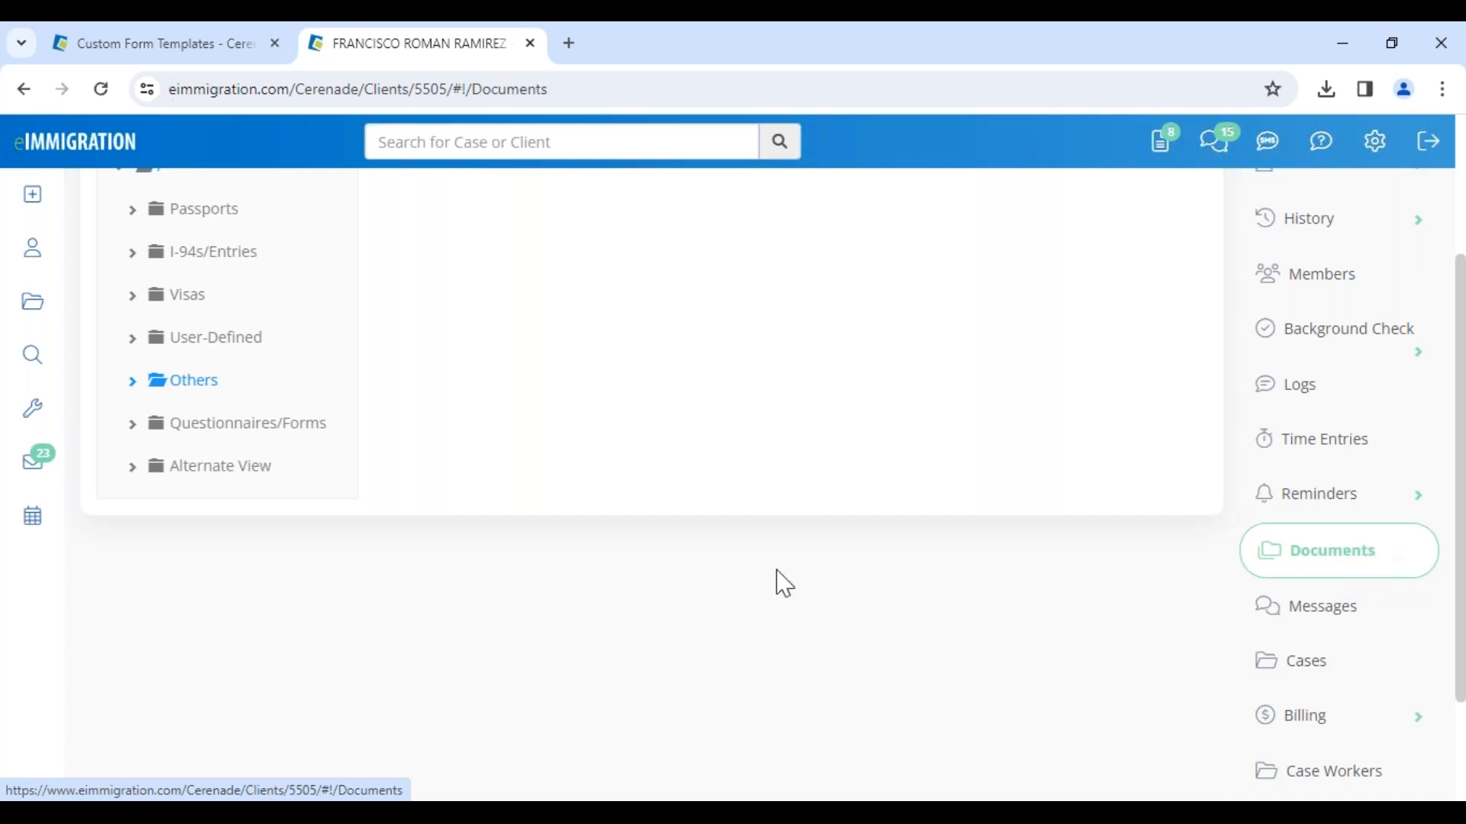
left_click(205, 479)
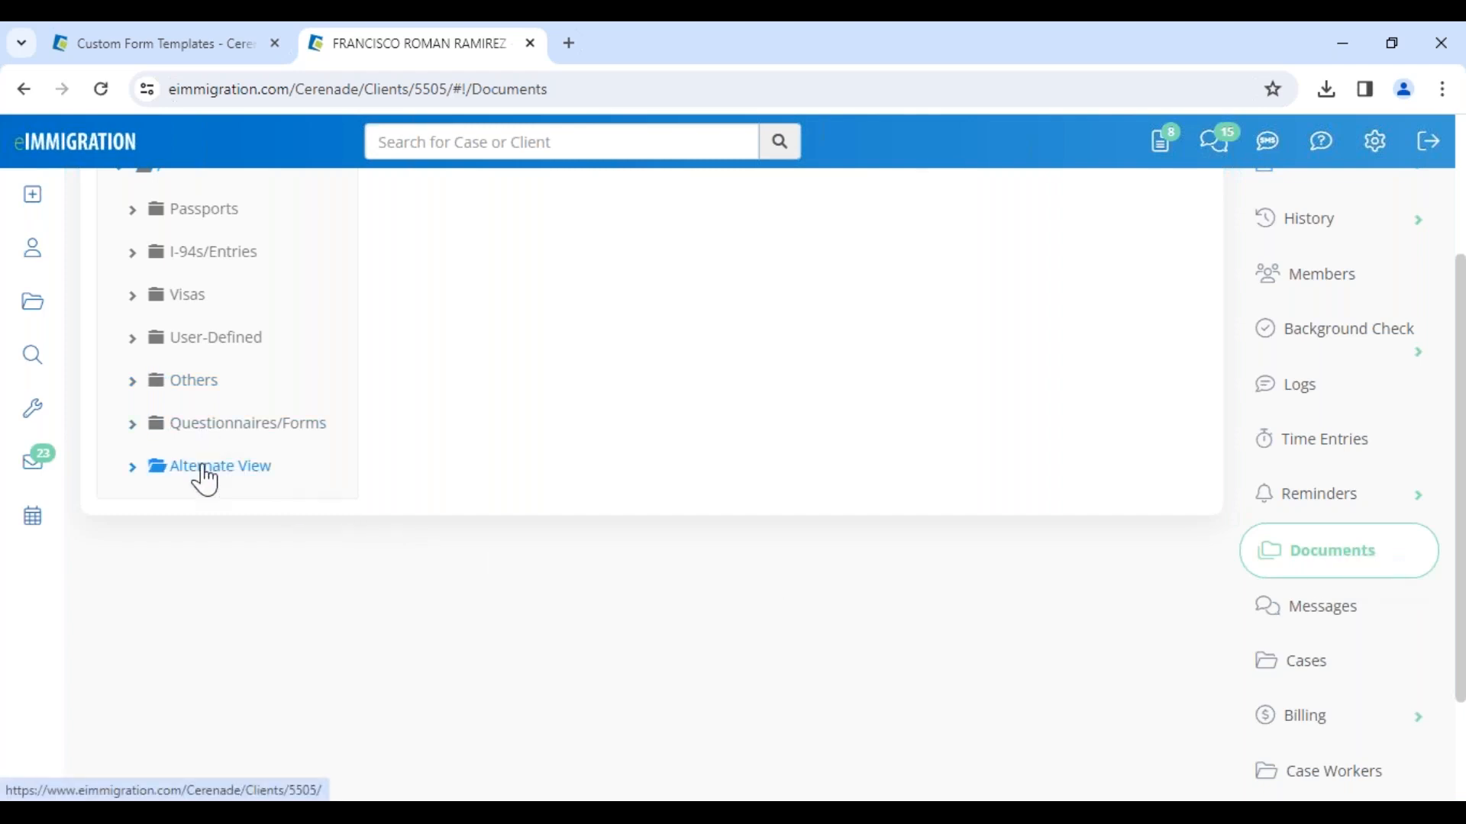
left_click_drag(525, 258, 654, 258)
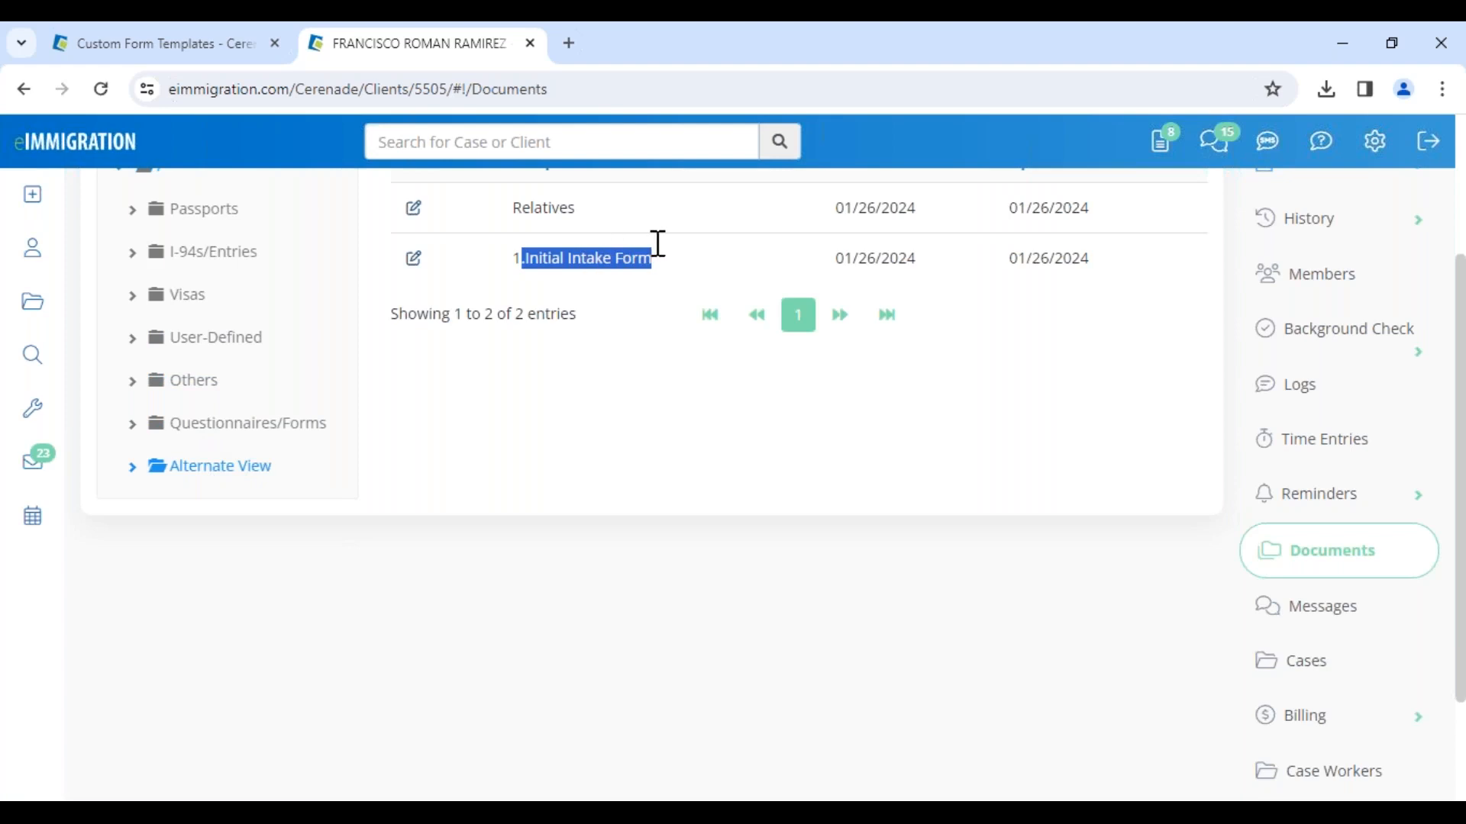
scroll(622, 362, "up", 3)
left_click_drag(522, 422, 596, 422)
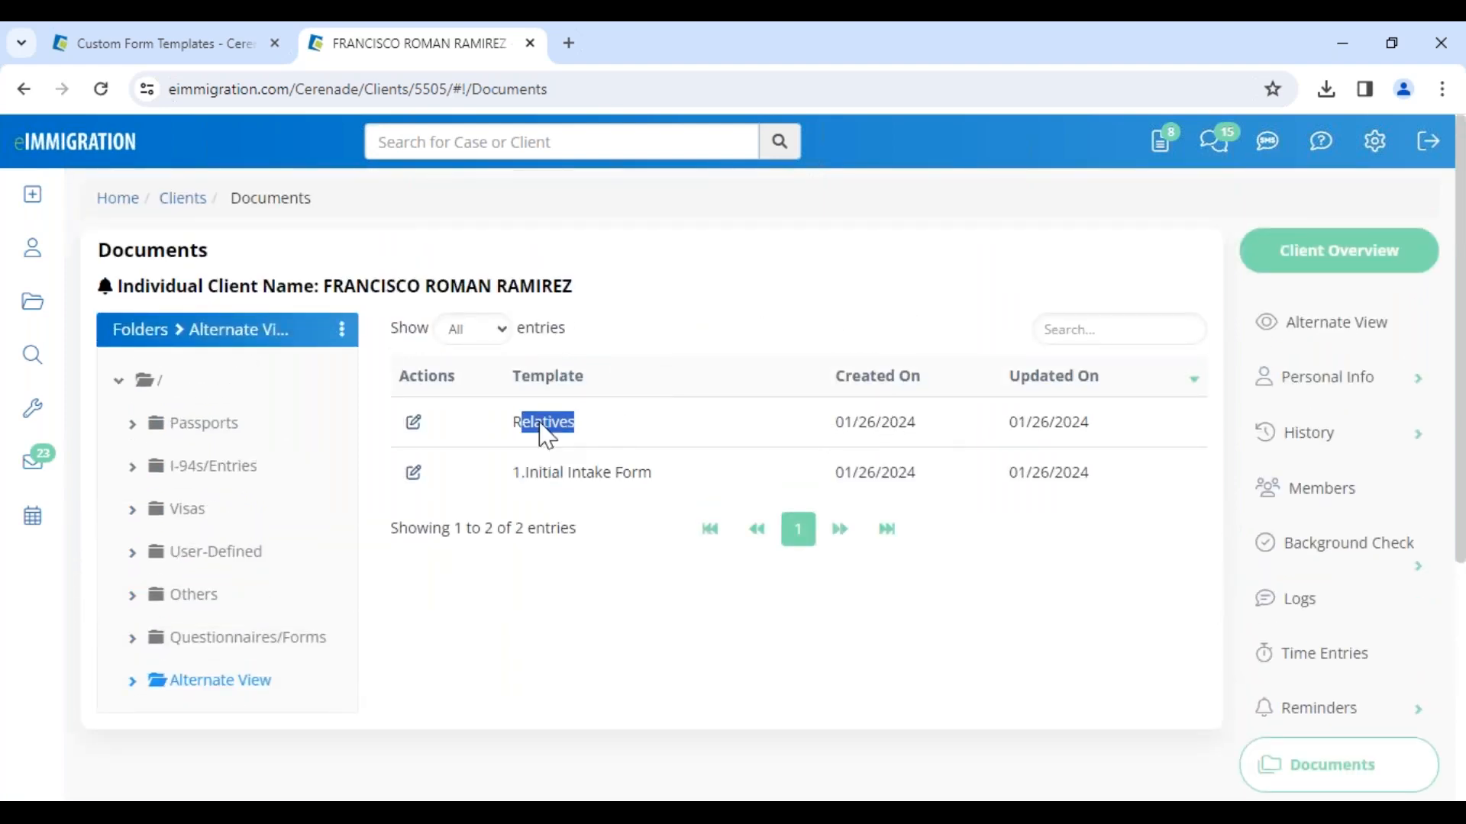
Step: Open the saved Relatives form, scroll through its relative entries, and close it
left_click(414, 424)
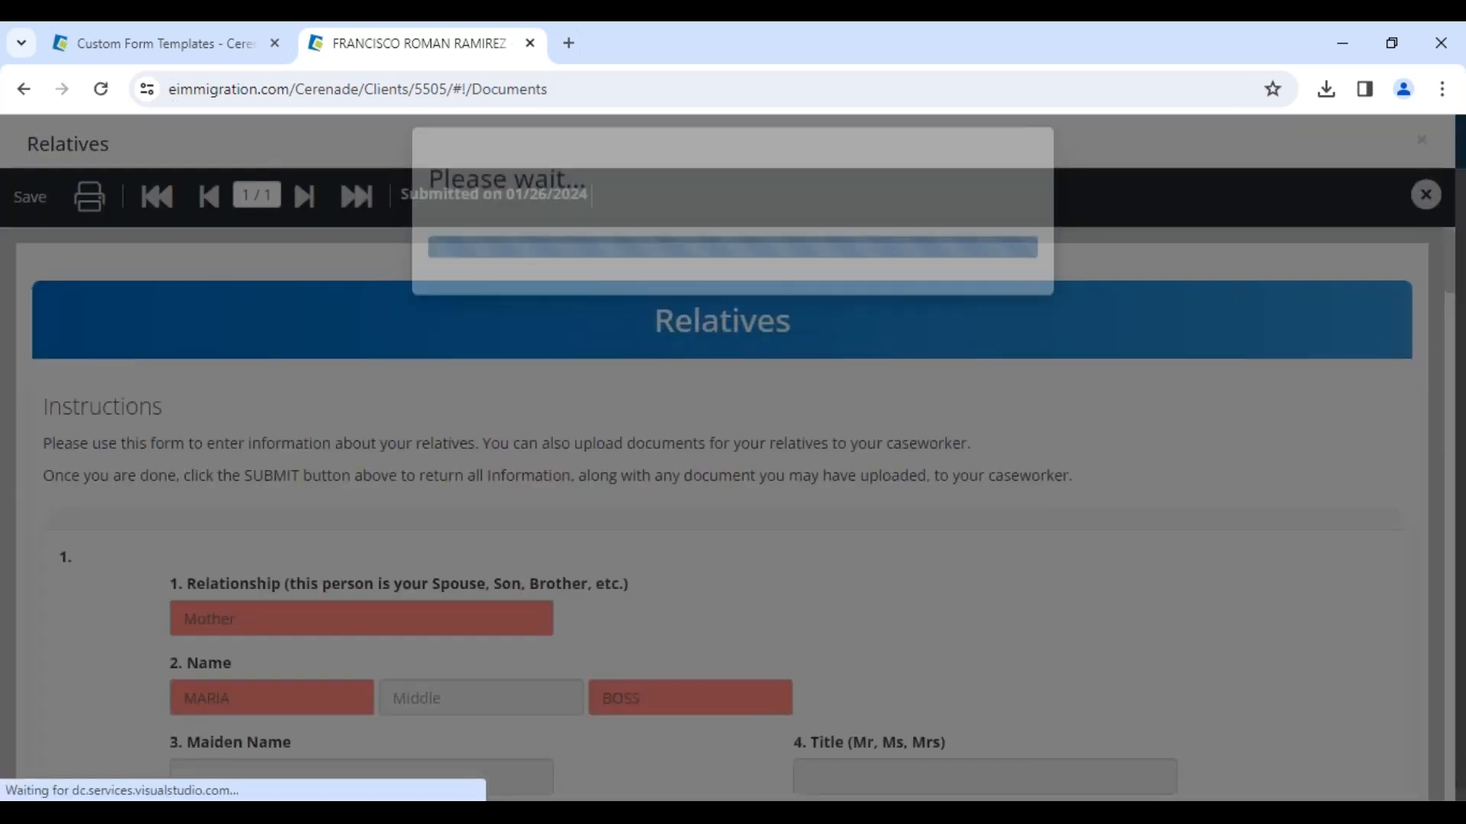
scroll(547, 561, "down", 14)
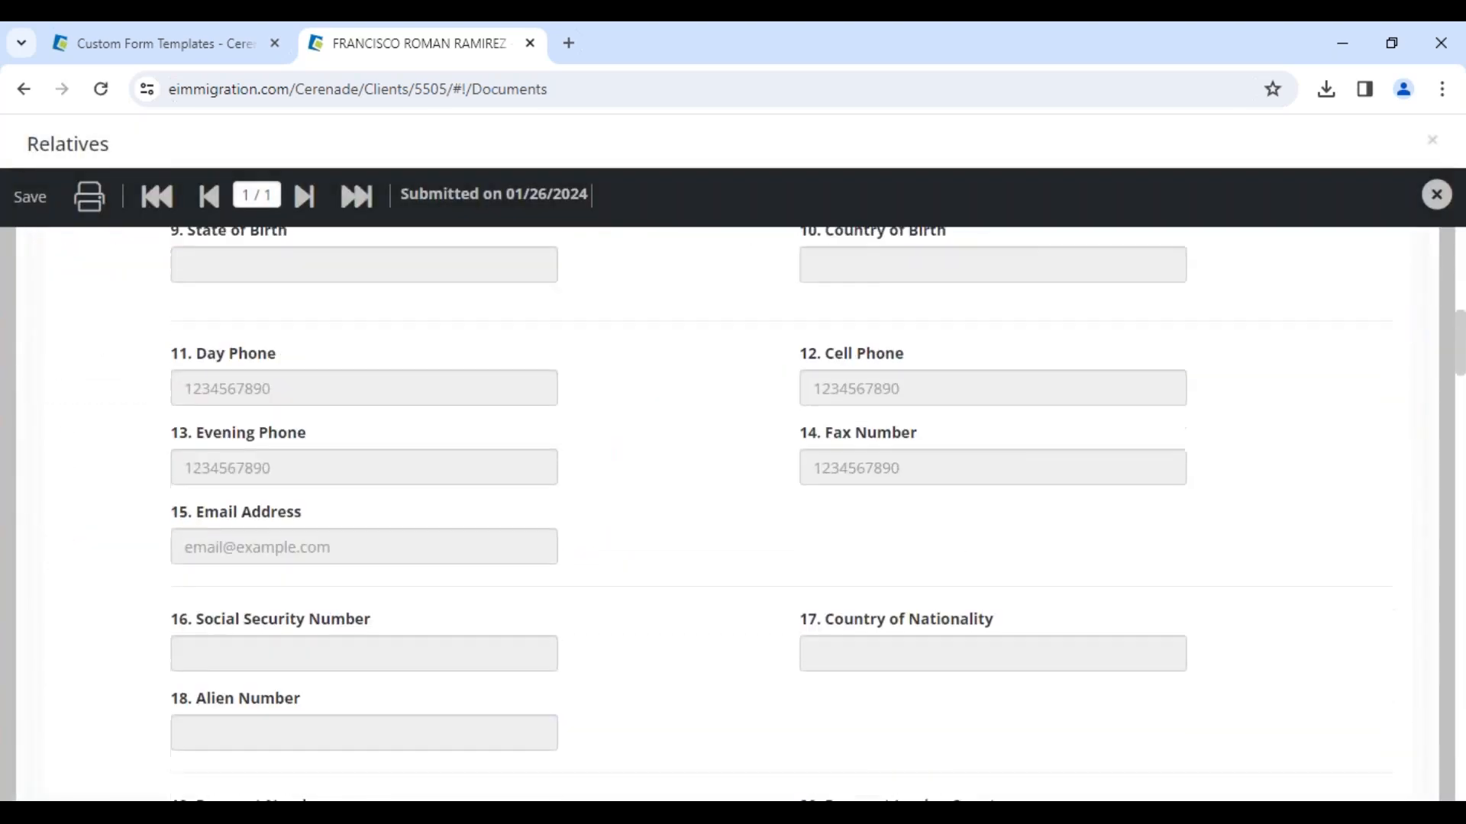
scroll(733, 511, "down", 12)
scroll(733, 512, "up", 2)
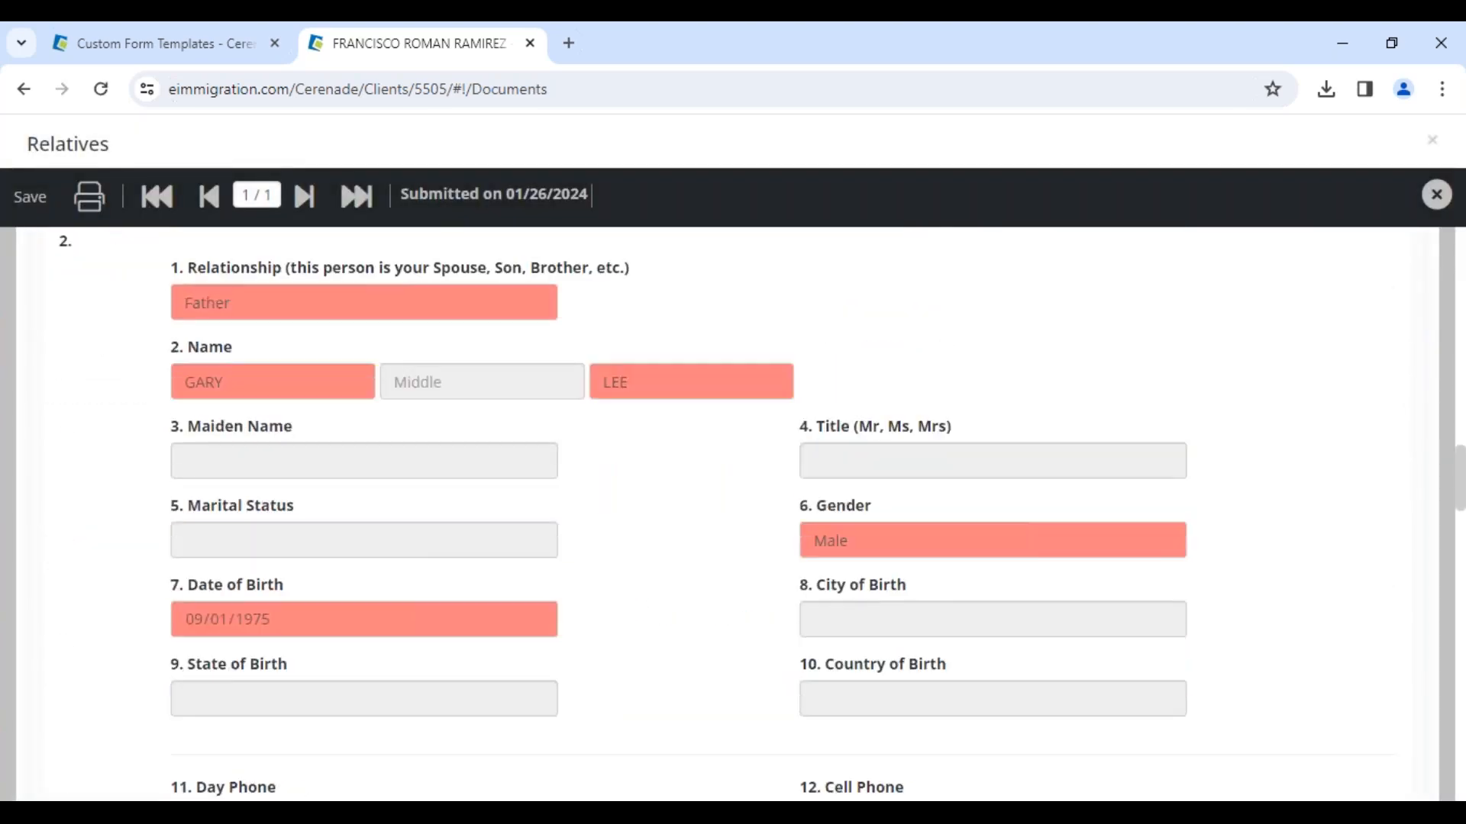
scroll(732, 511, "down", 20)
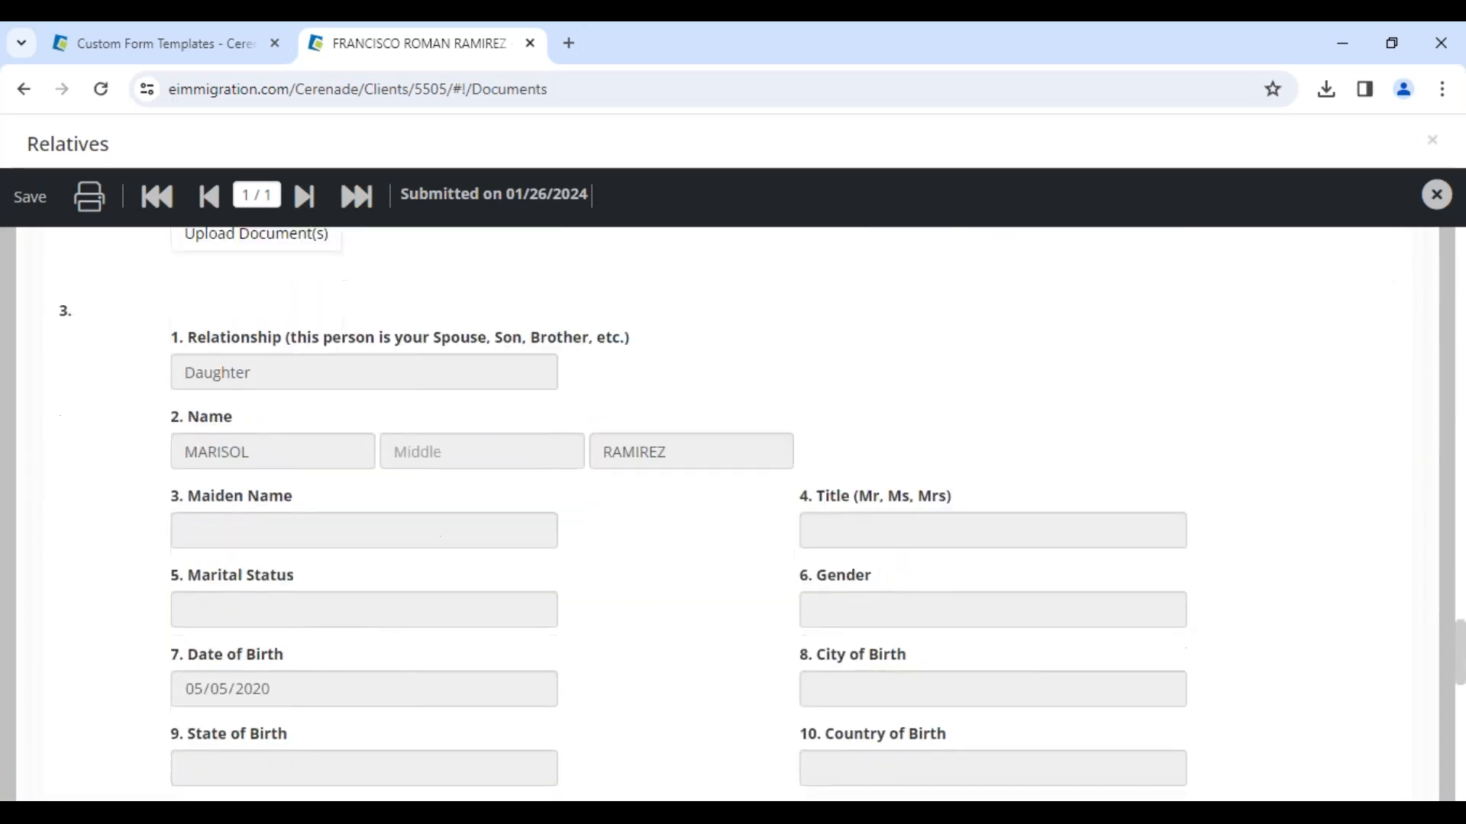
scroll(733, 512, "down", 9)
scroll(732, 511, "up", 3)
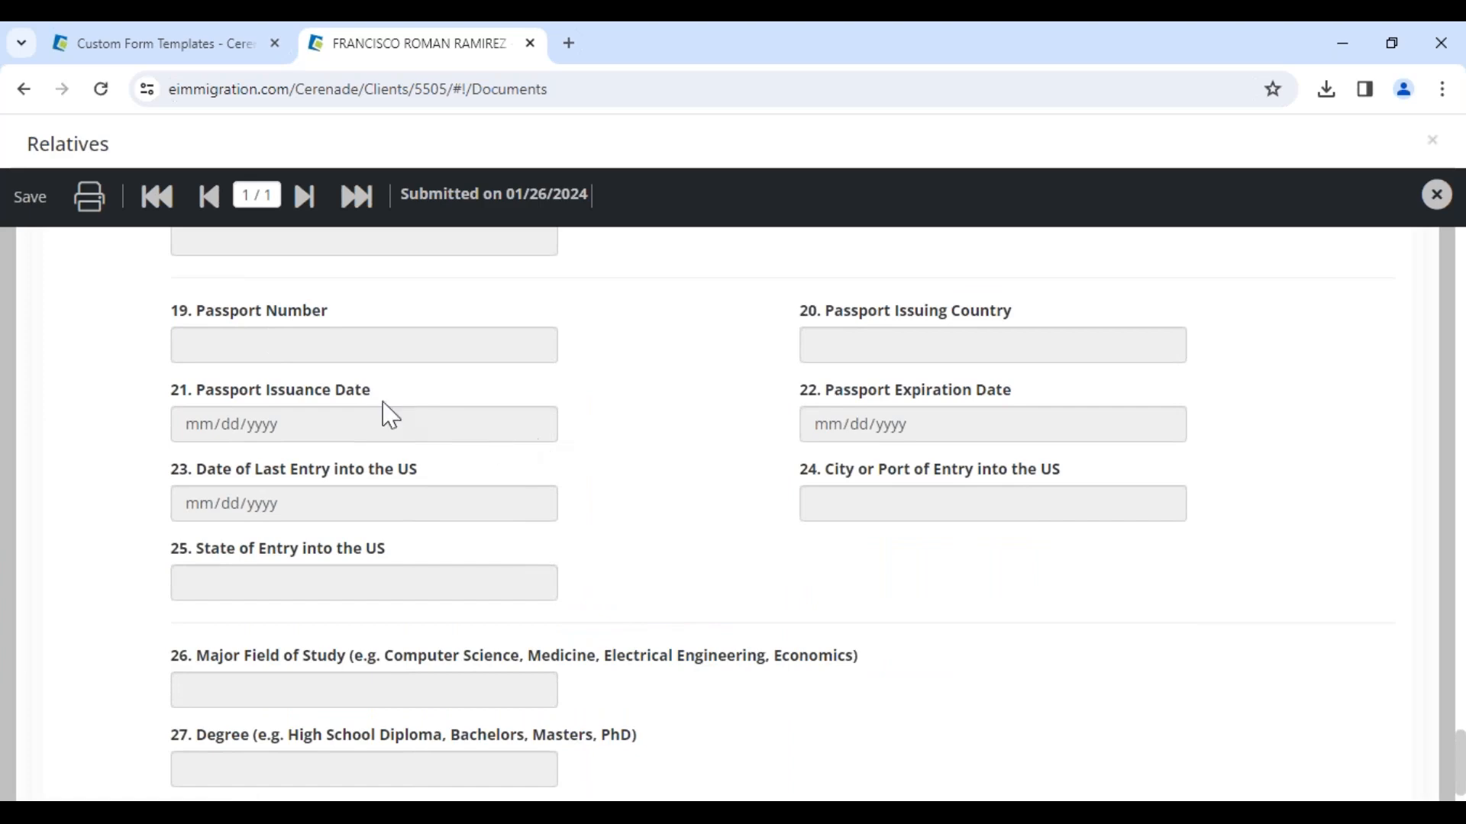
left_click(1434, 197)
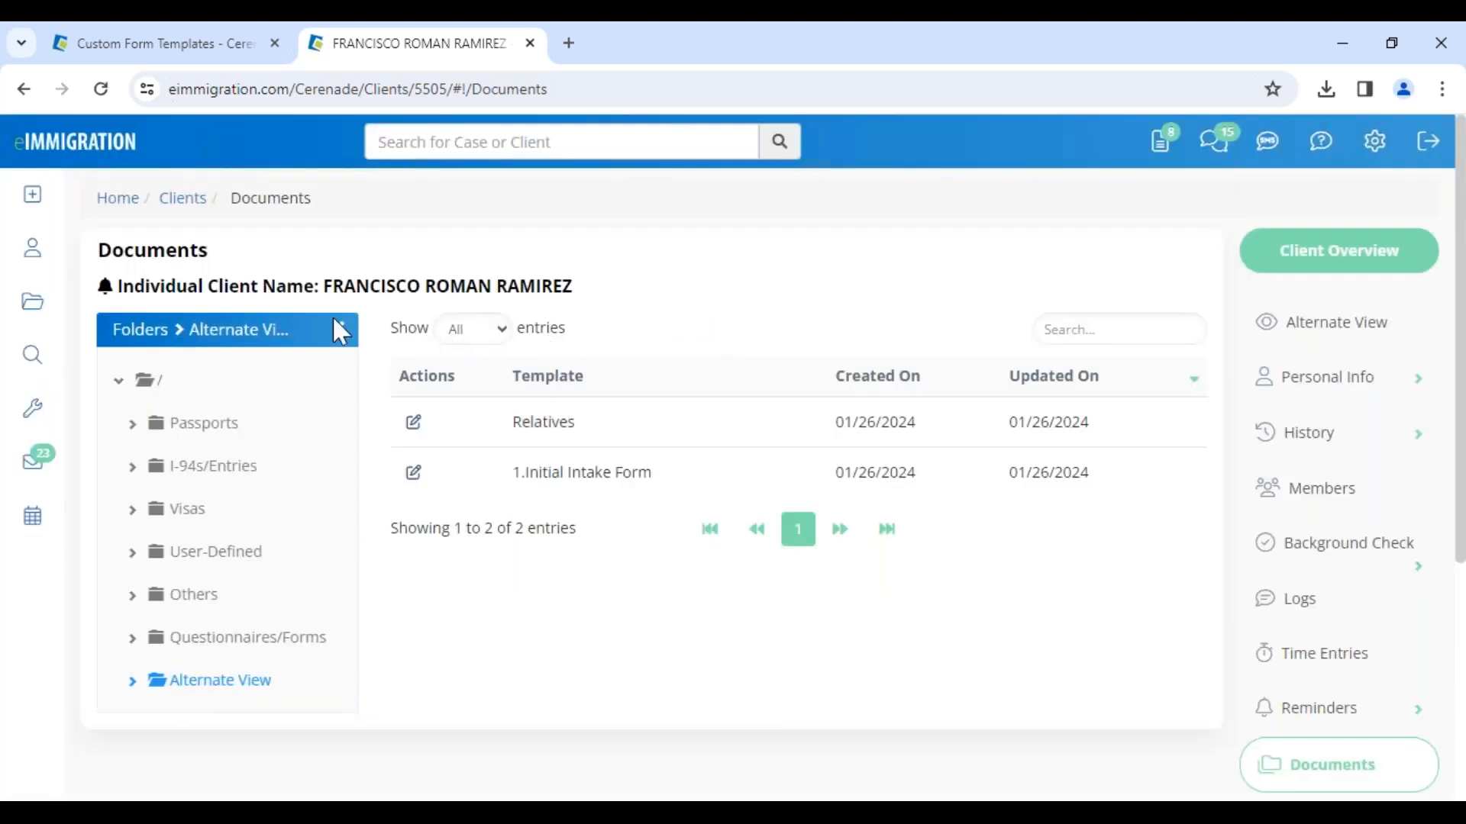
left_click(75, 142)
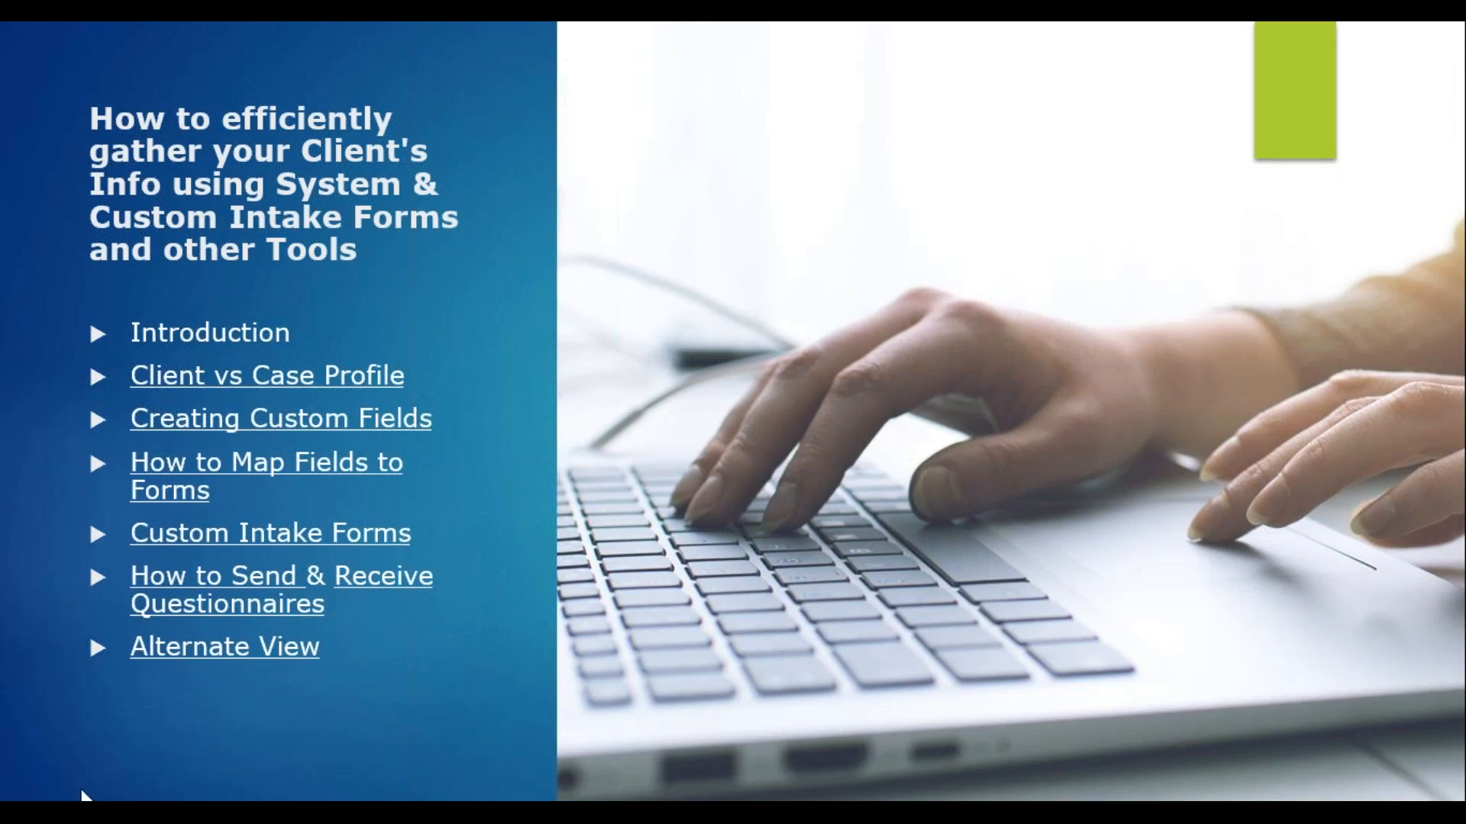
key("Right")
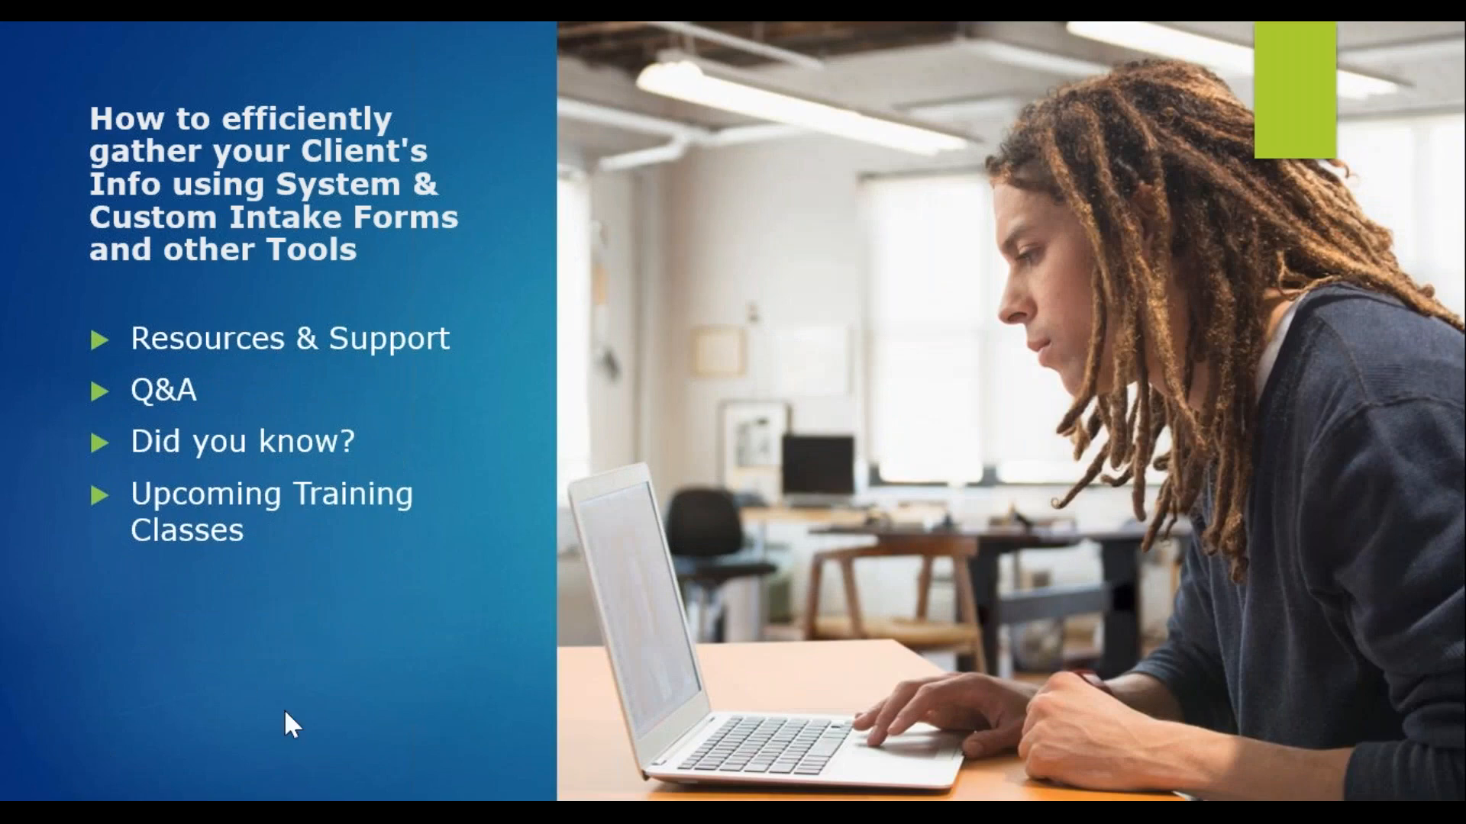
key("Right")
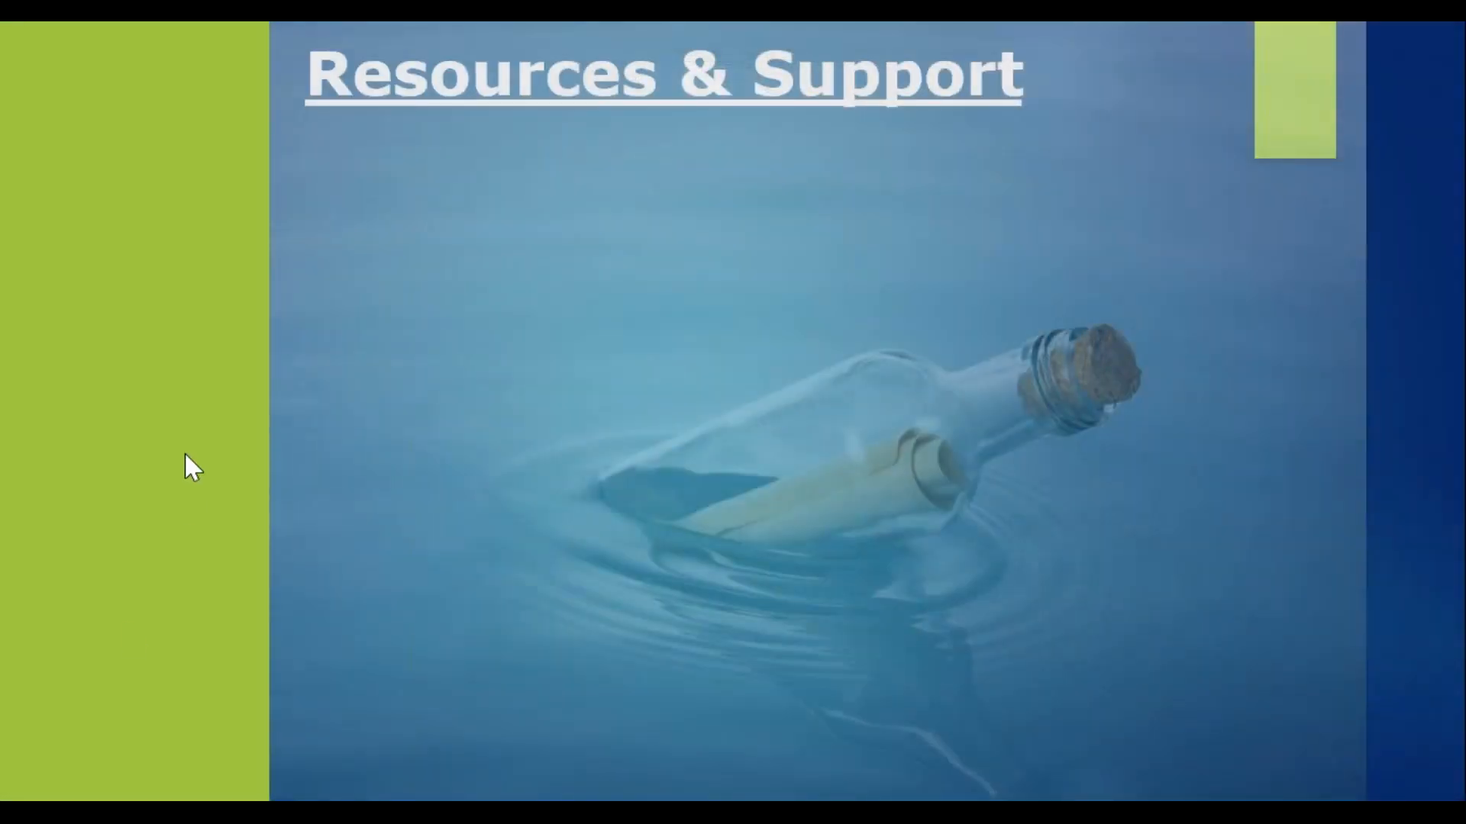
key("Right")
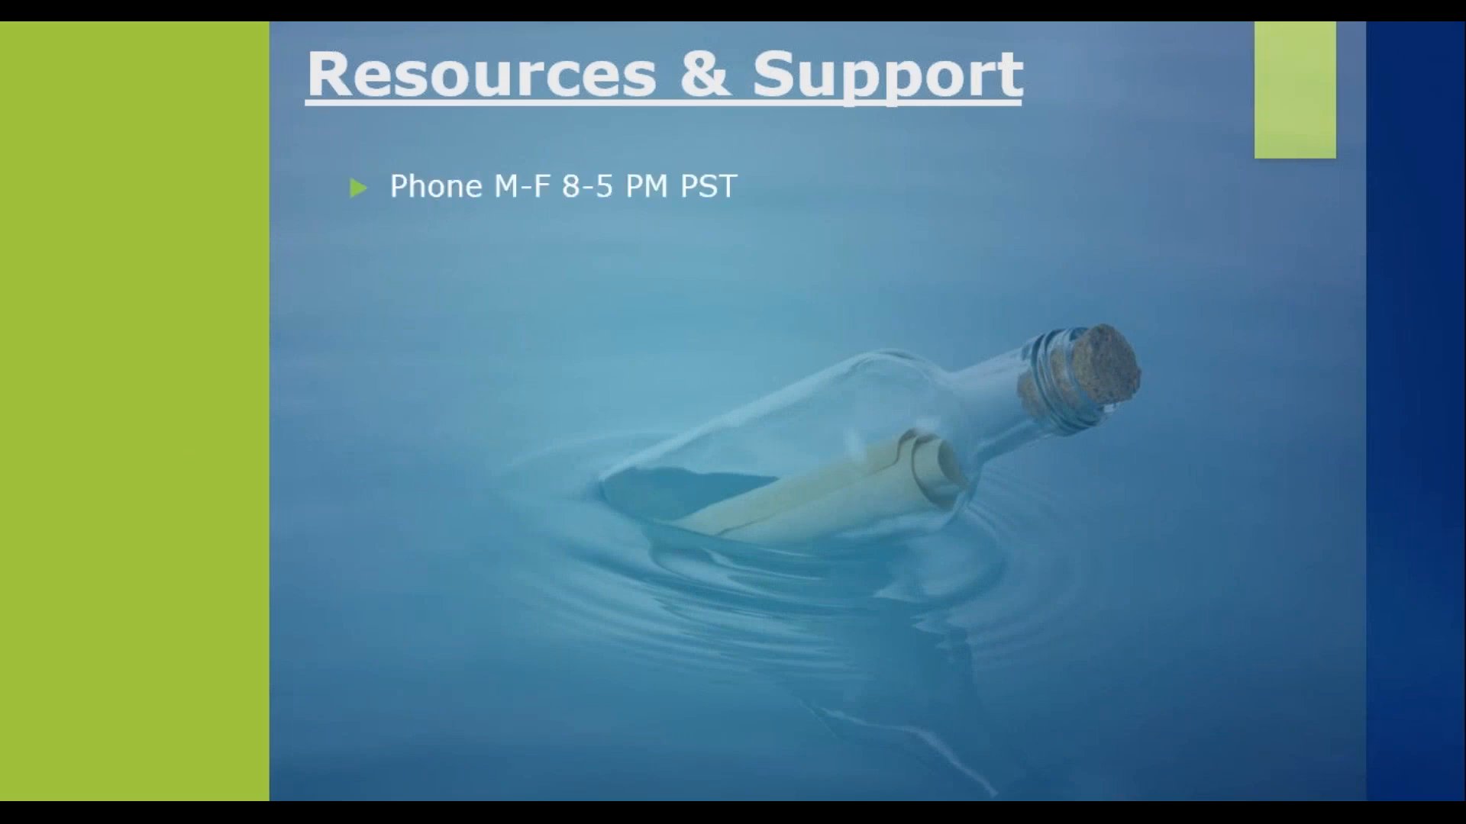
key("Right")
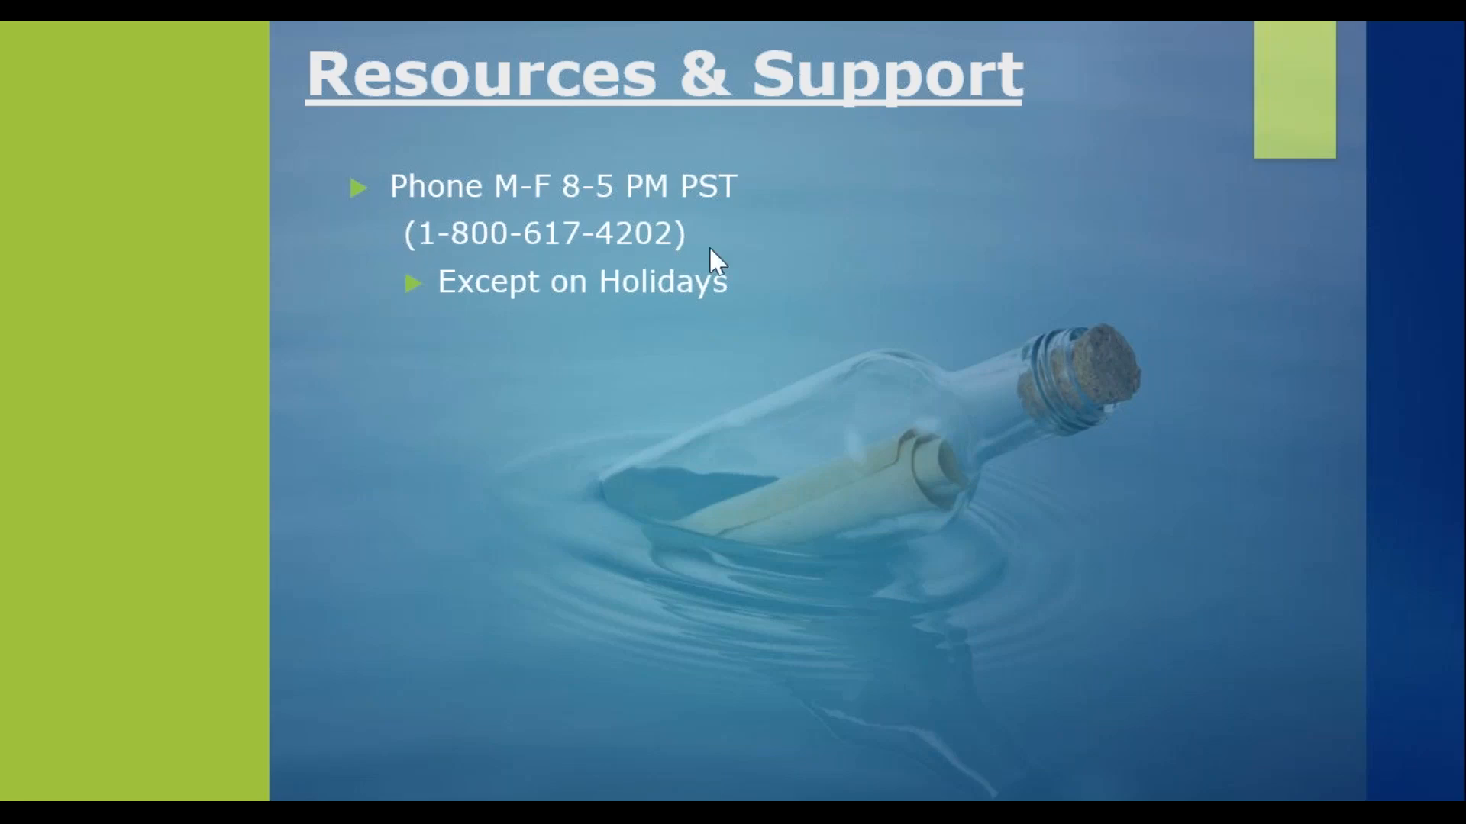
key("Right")
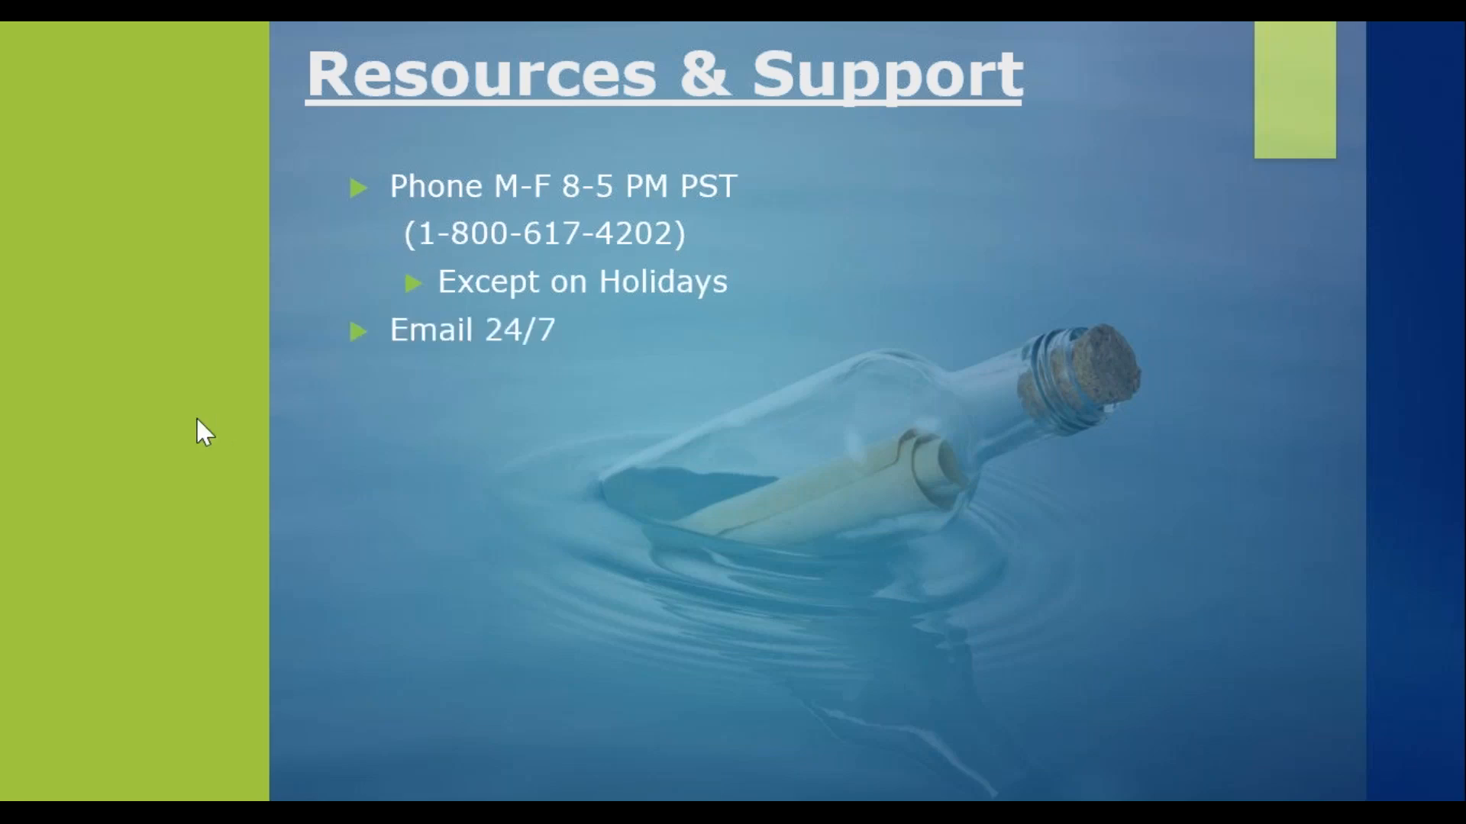
key("Right")
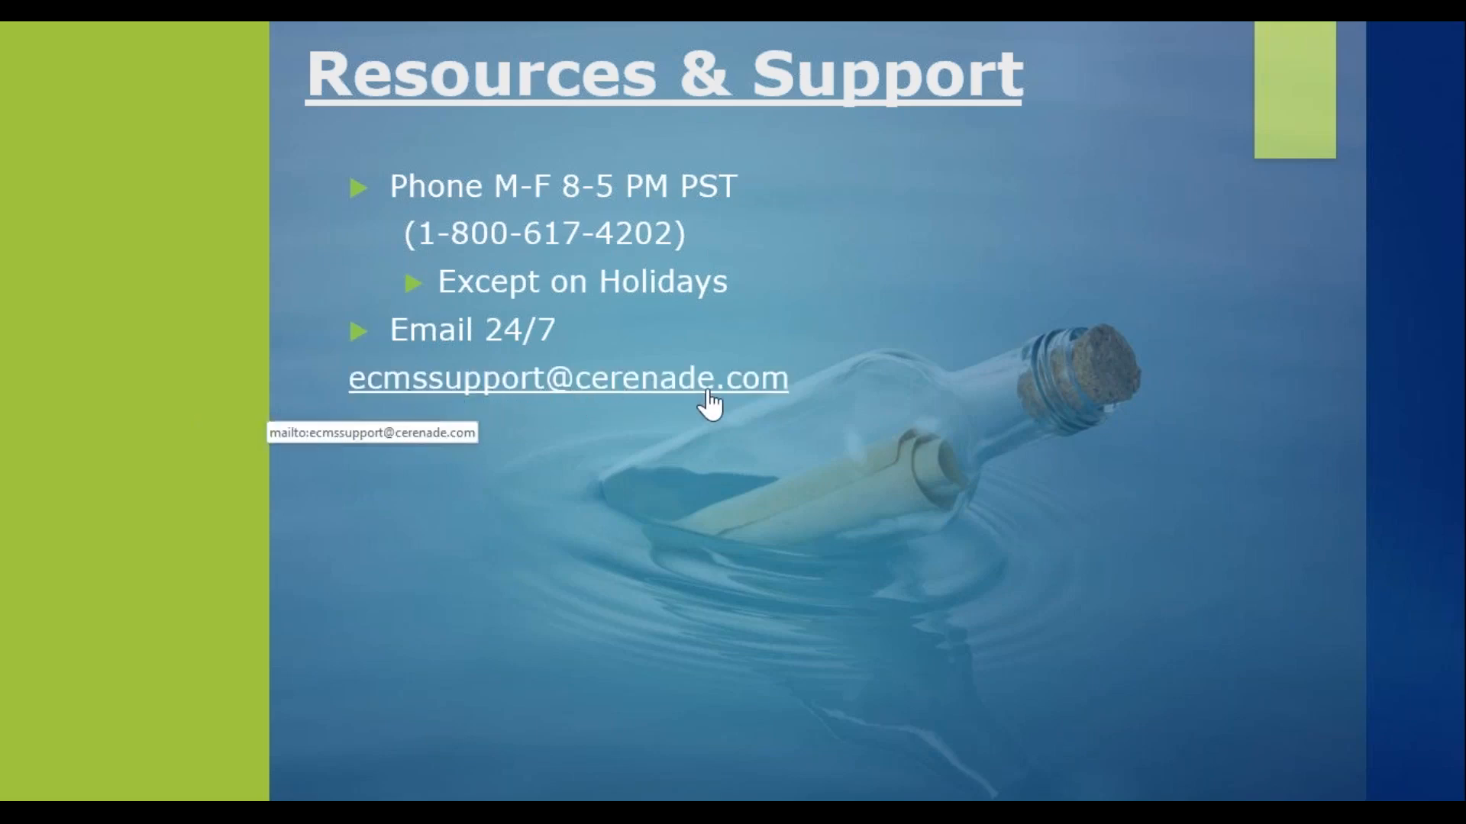
key("Right")
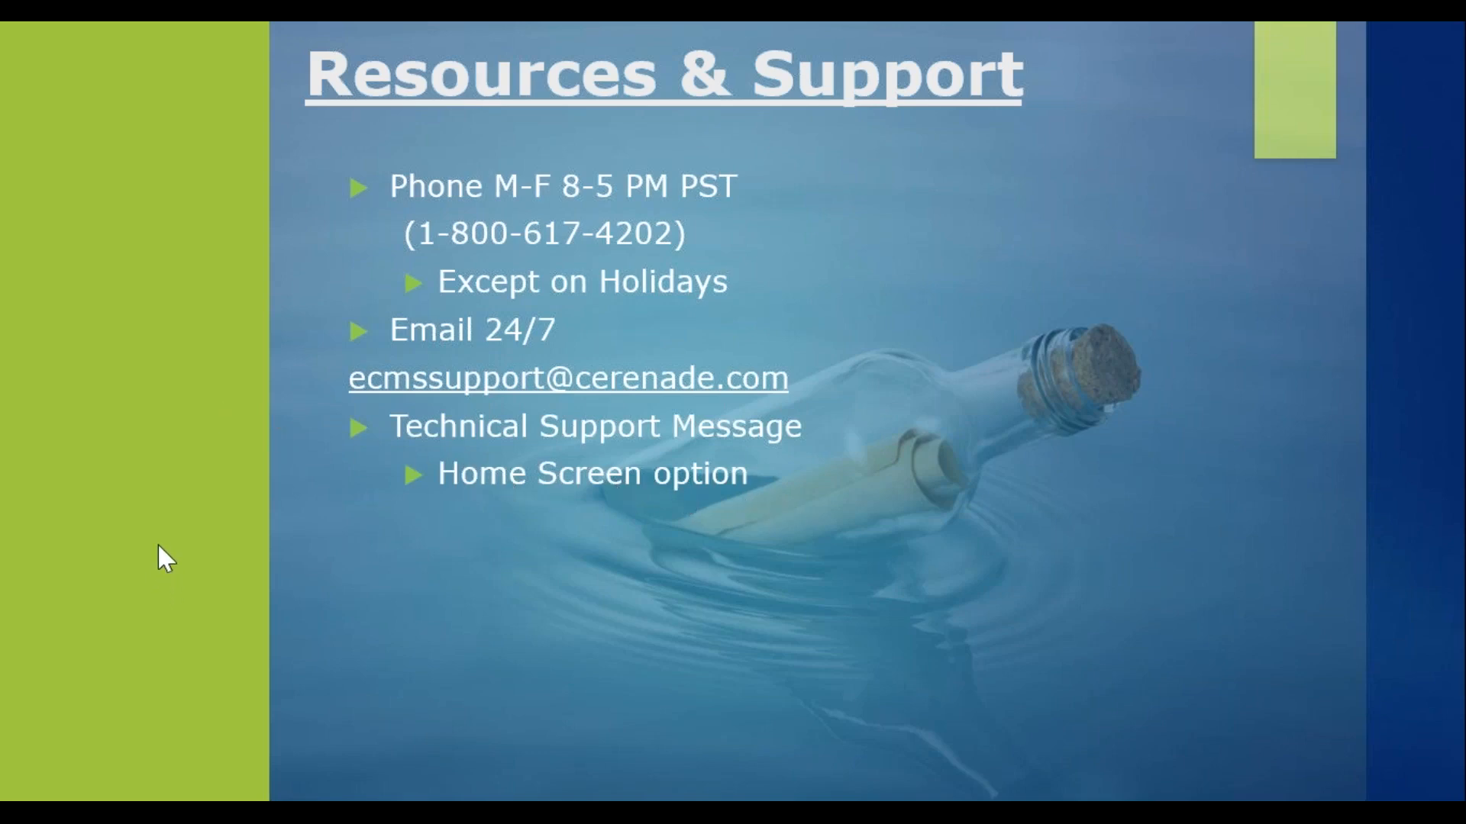
key("Right")
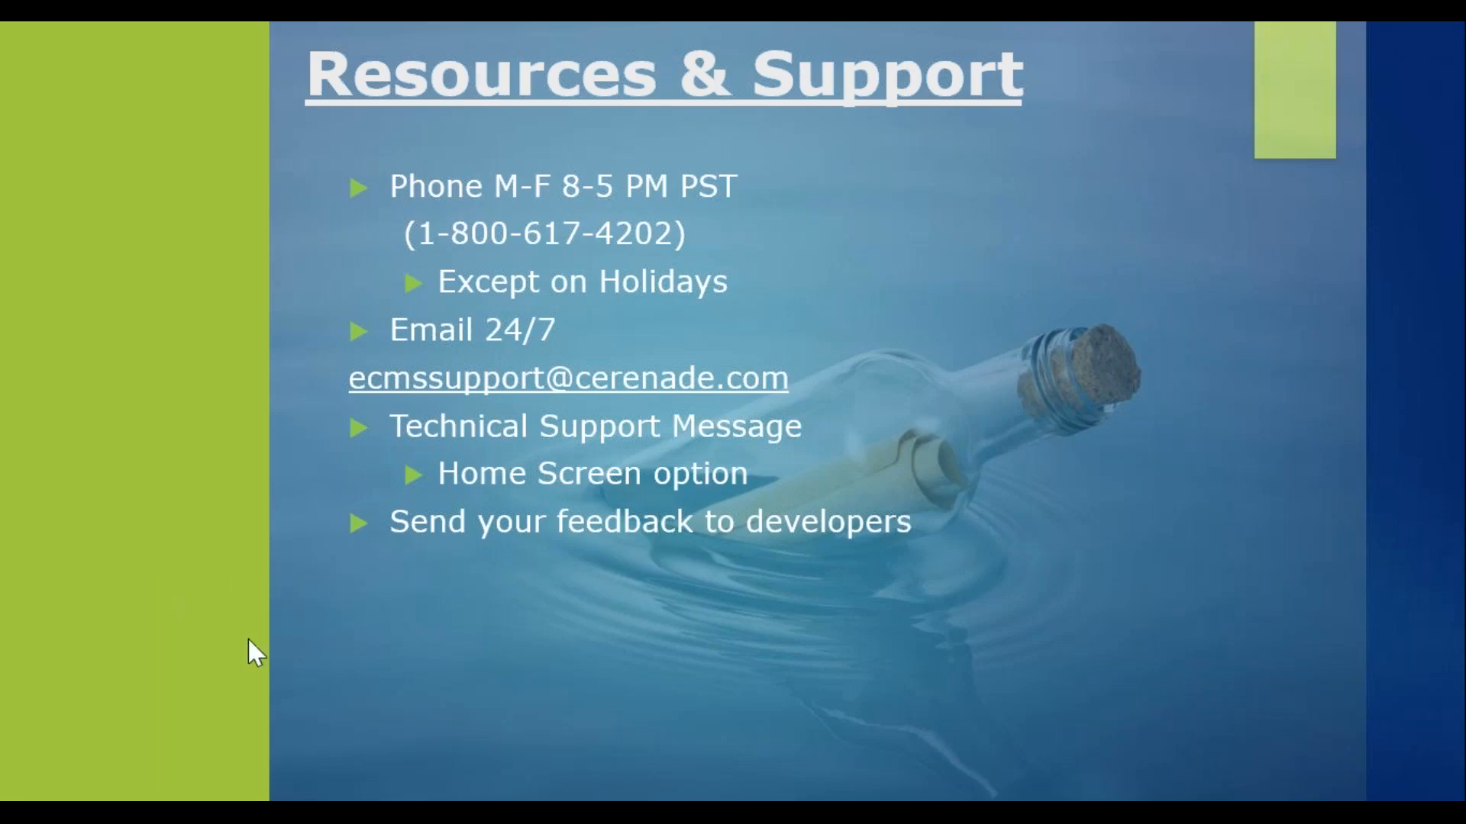
left_click(258, 567)
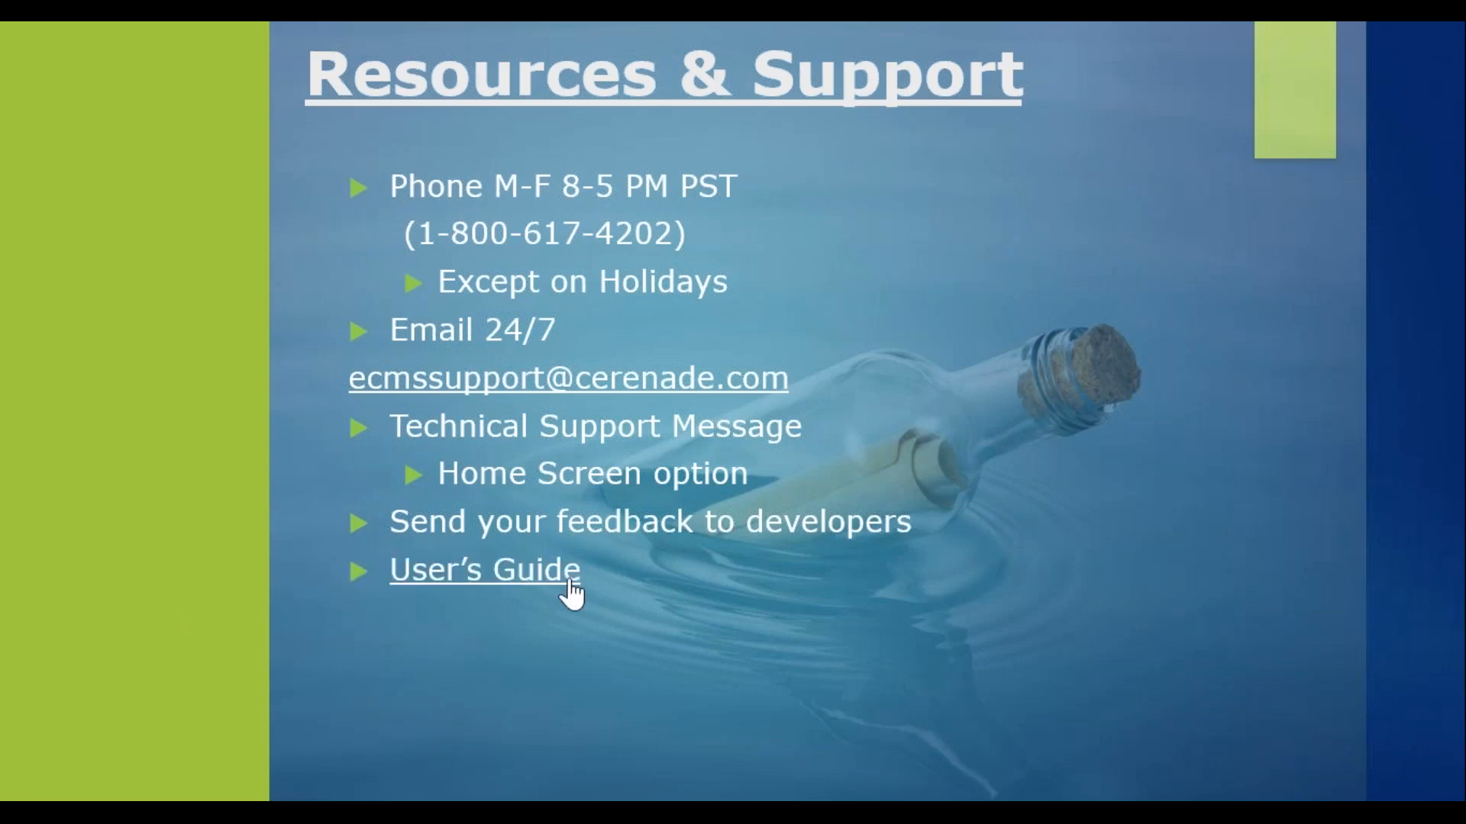
Step: Open the User's Guide link, accept its cookies, and search the guide for LETTER TEMPLATES
left_click(508, 578)
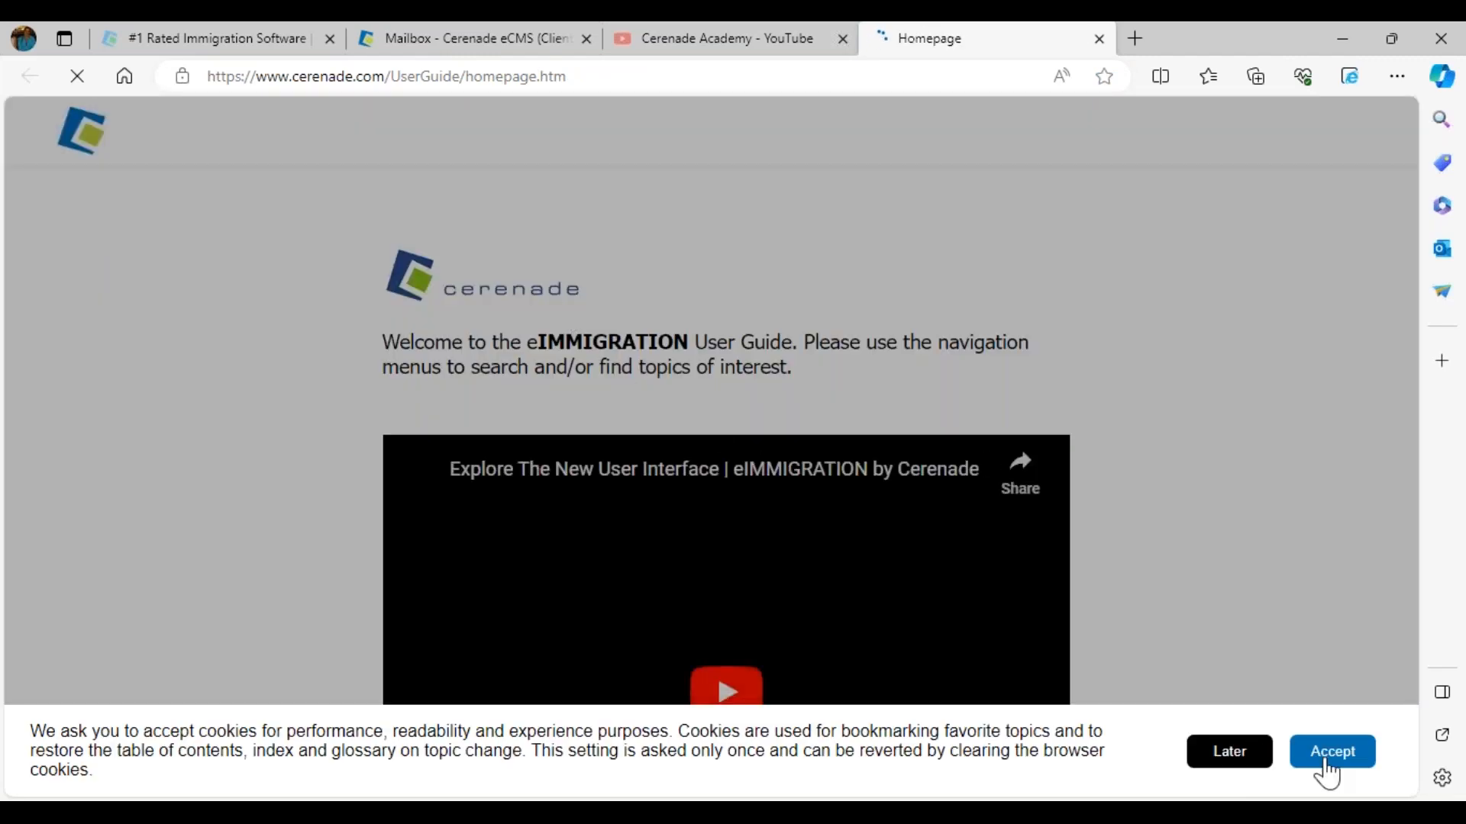
left_click(1332, 754)
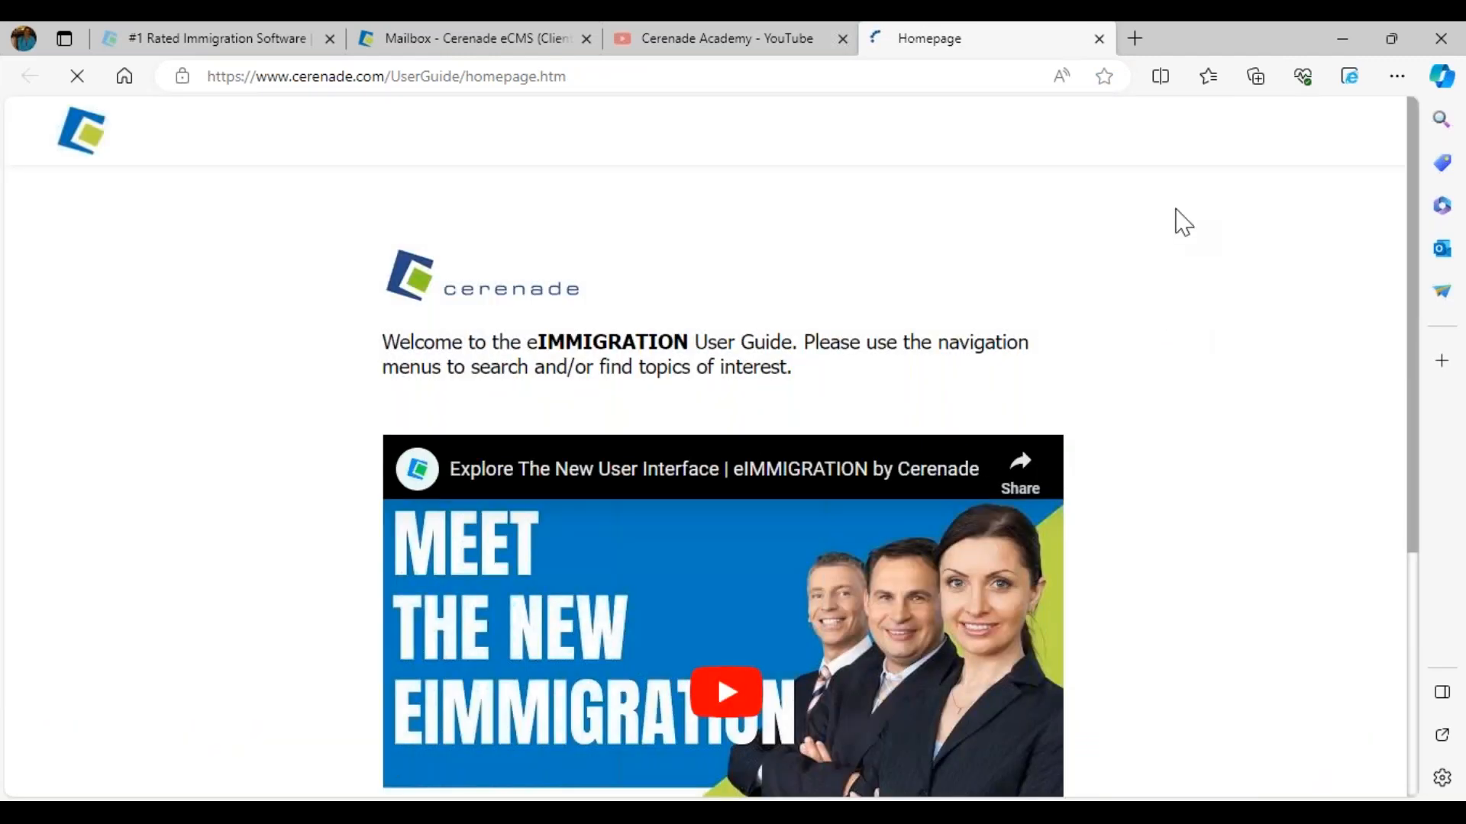
left_click(1332, 134)
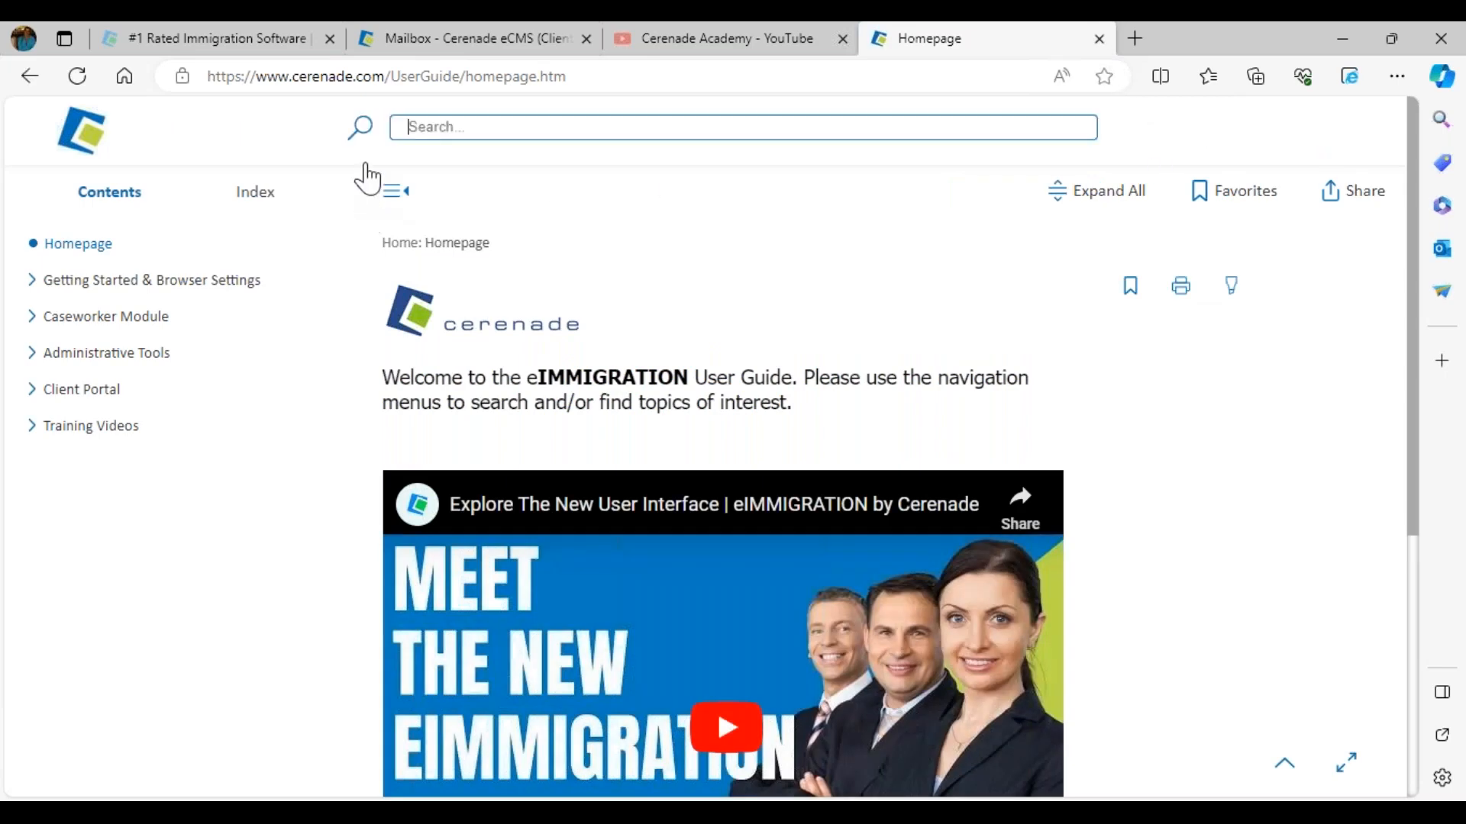
type("LETTER TEMPLATES")
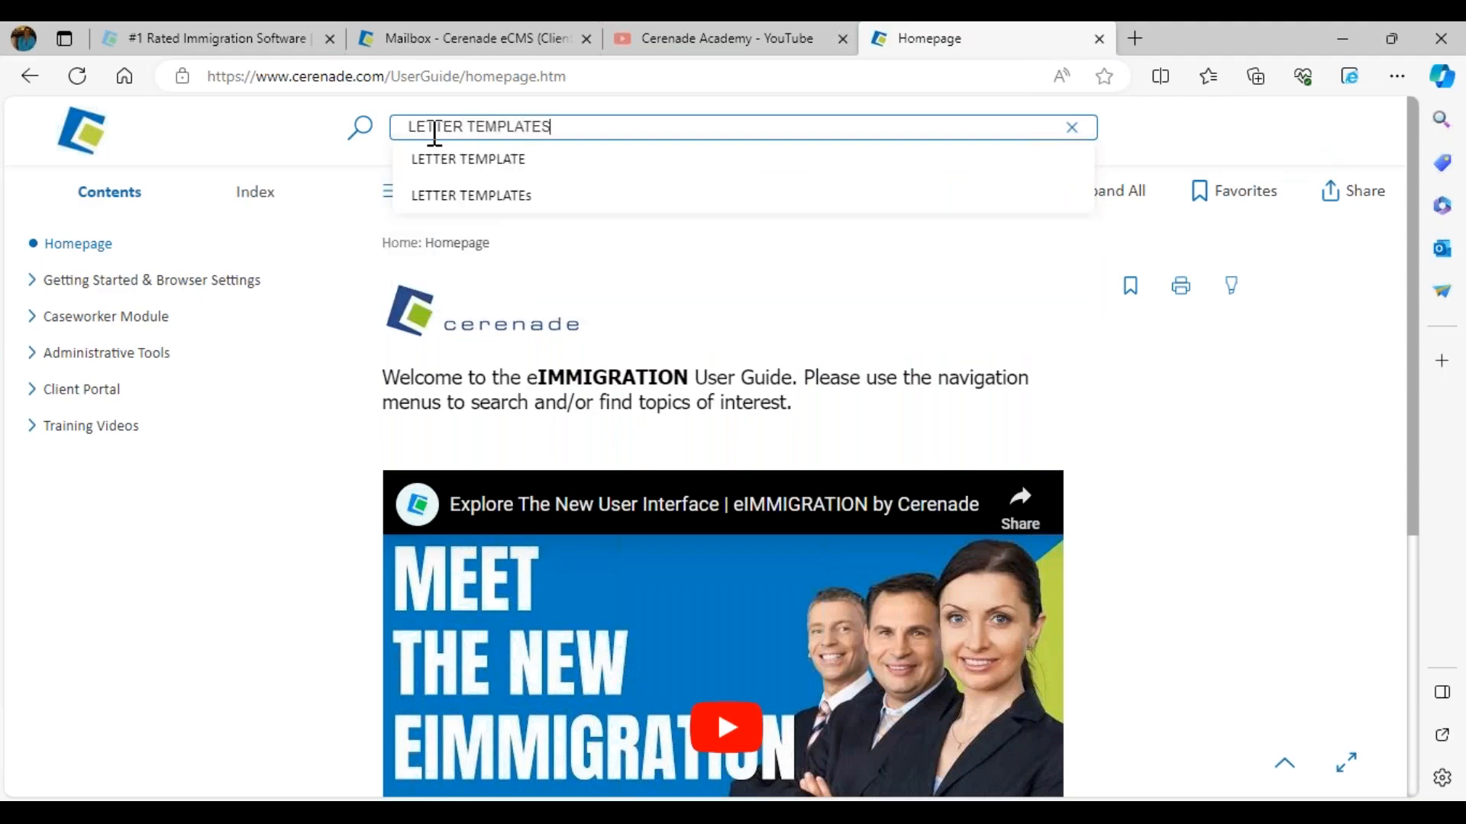
key("Return")
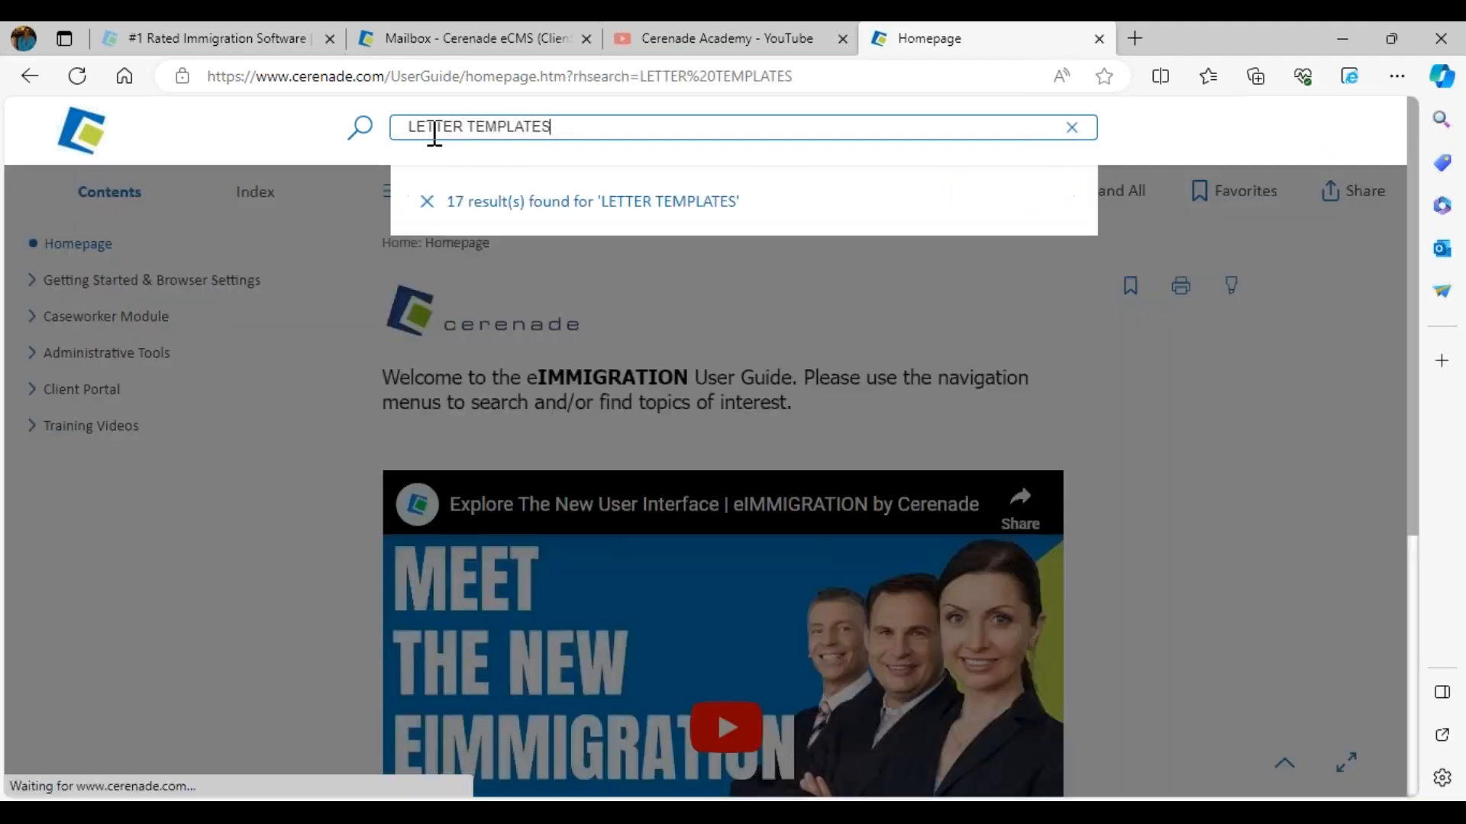
Step: Open the How to Create a Letter Template article, scroll through its steps, and open the Letter Template Overview result
left_click(622, 251)
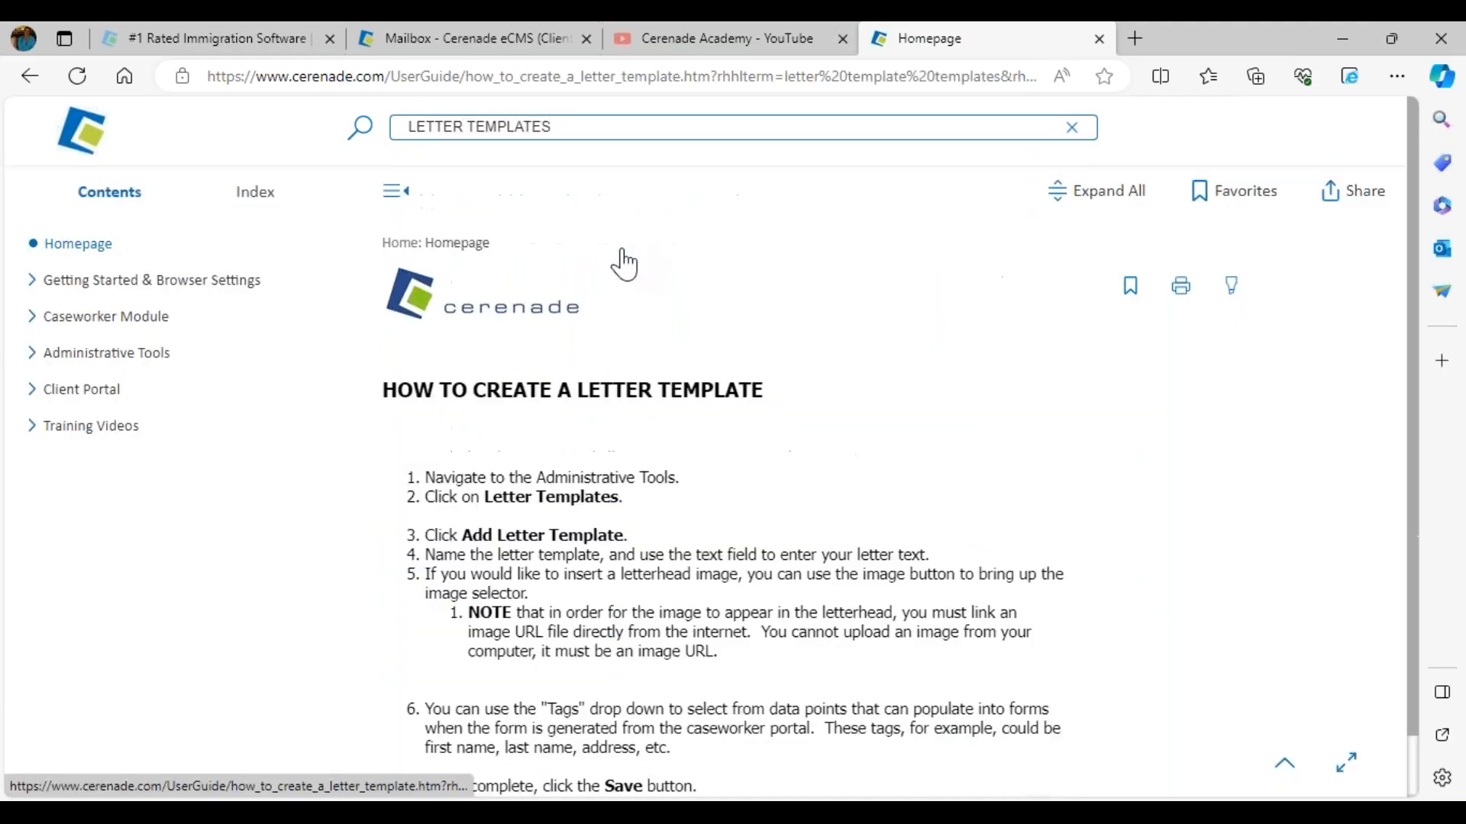
scroll(656, 479, "down", 5)
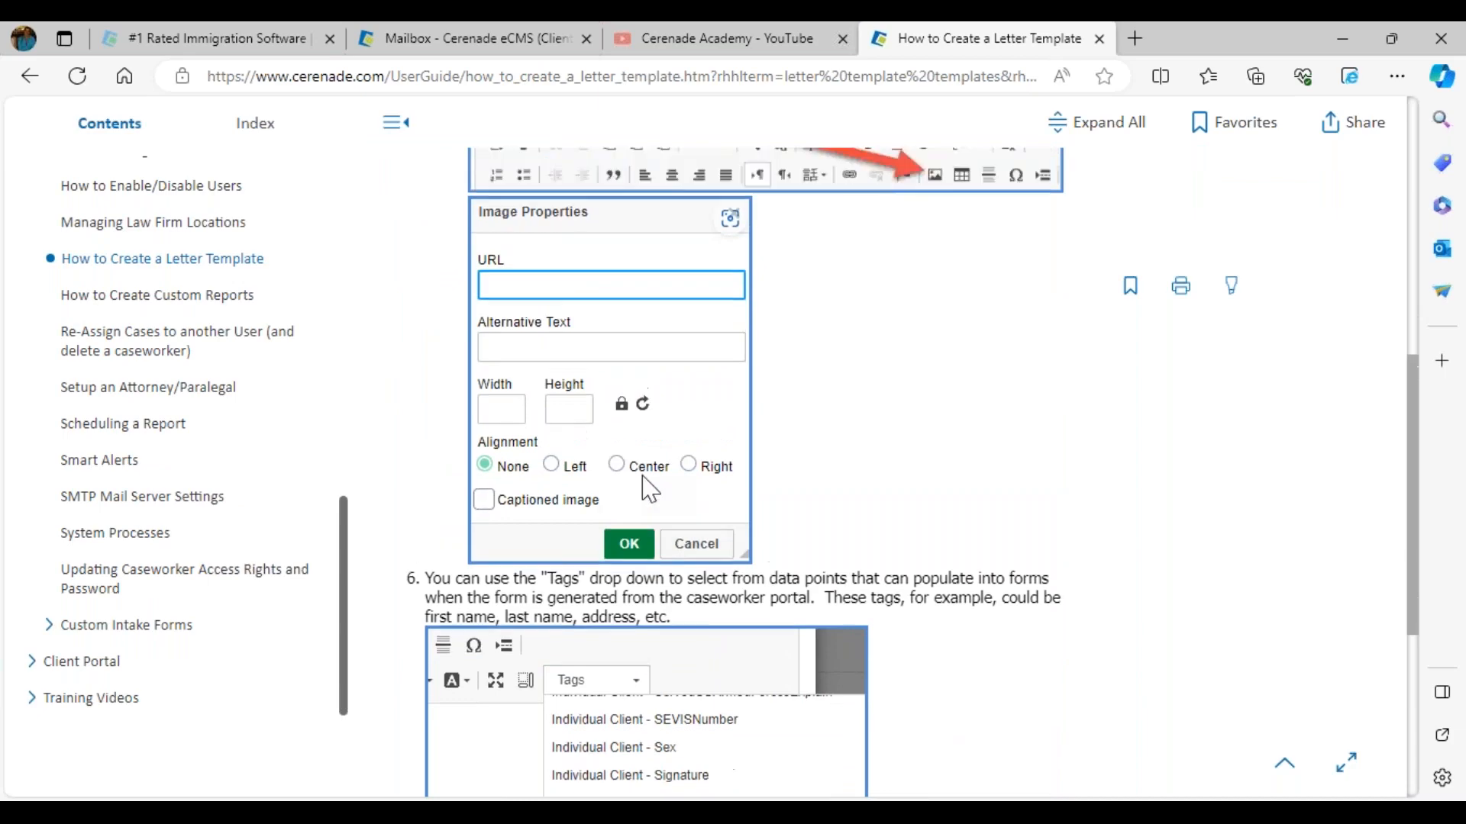
scroll(656, 480, "up", 8)
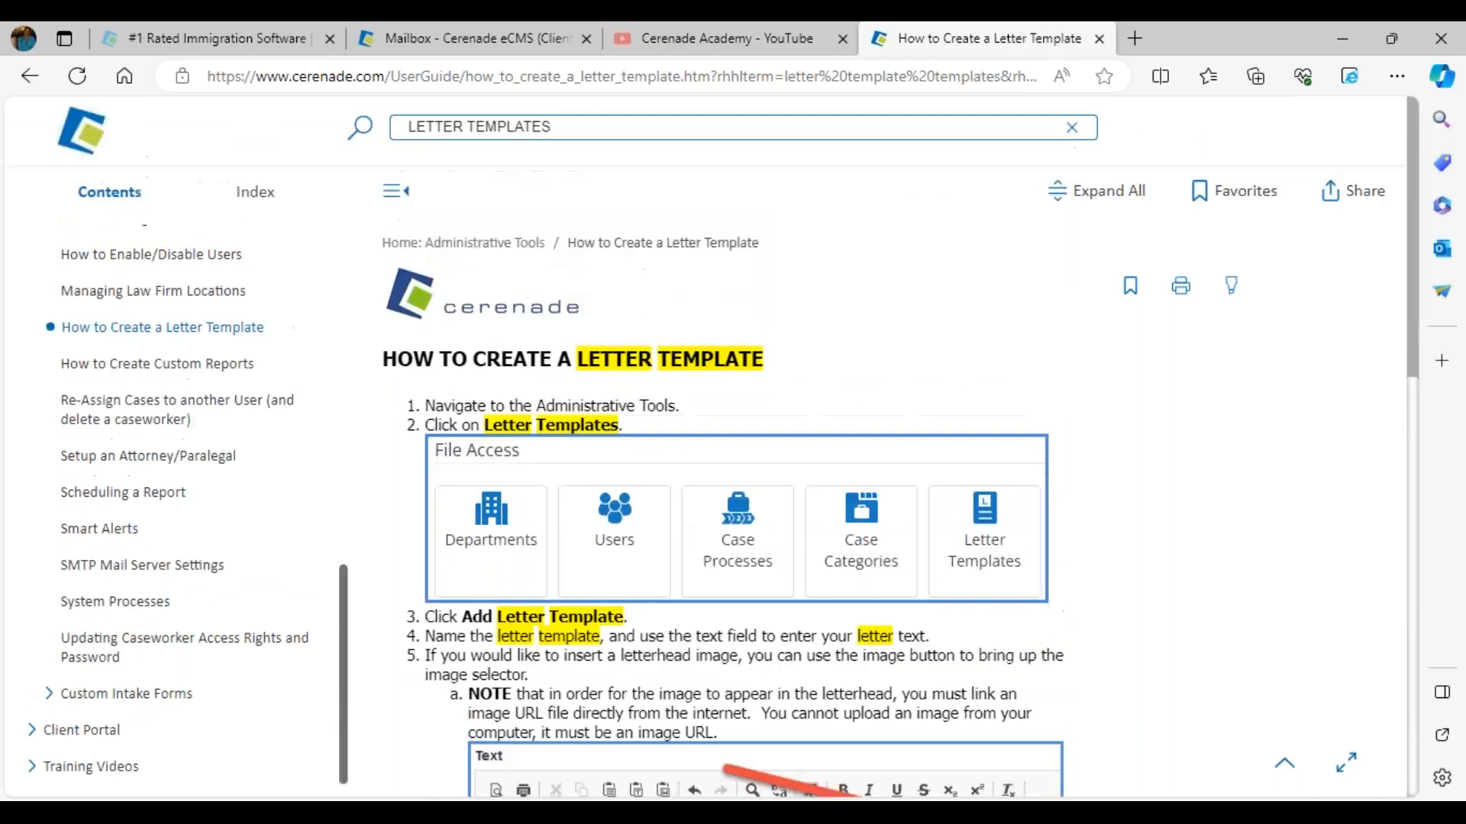
left_click(543, 129)
left_click(548, 378)
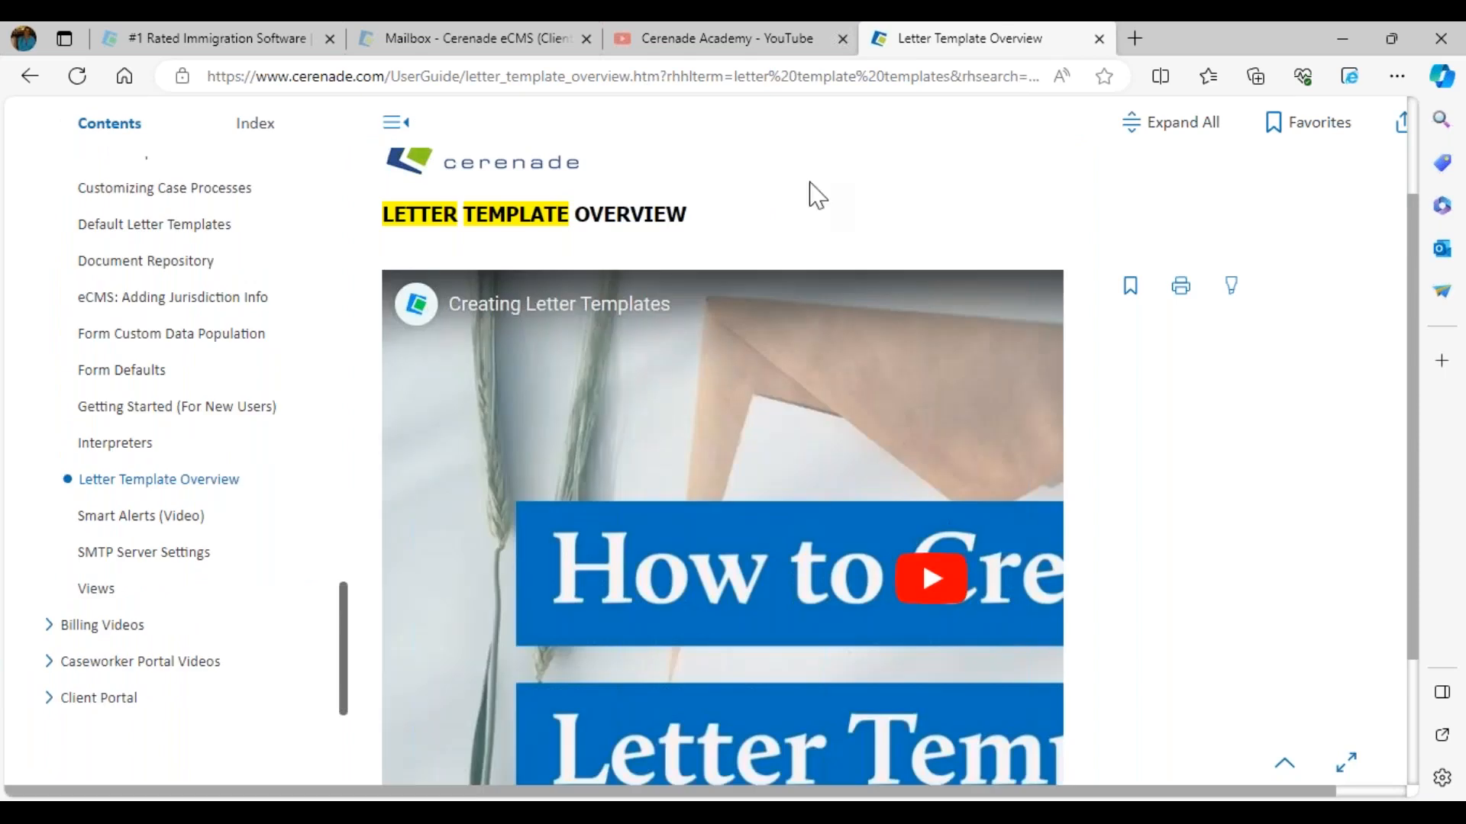
Step: Close the user guide tab and switch back to the PowerPoint slide show
left_click(1100, 38)
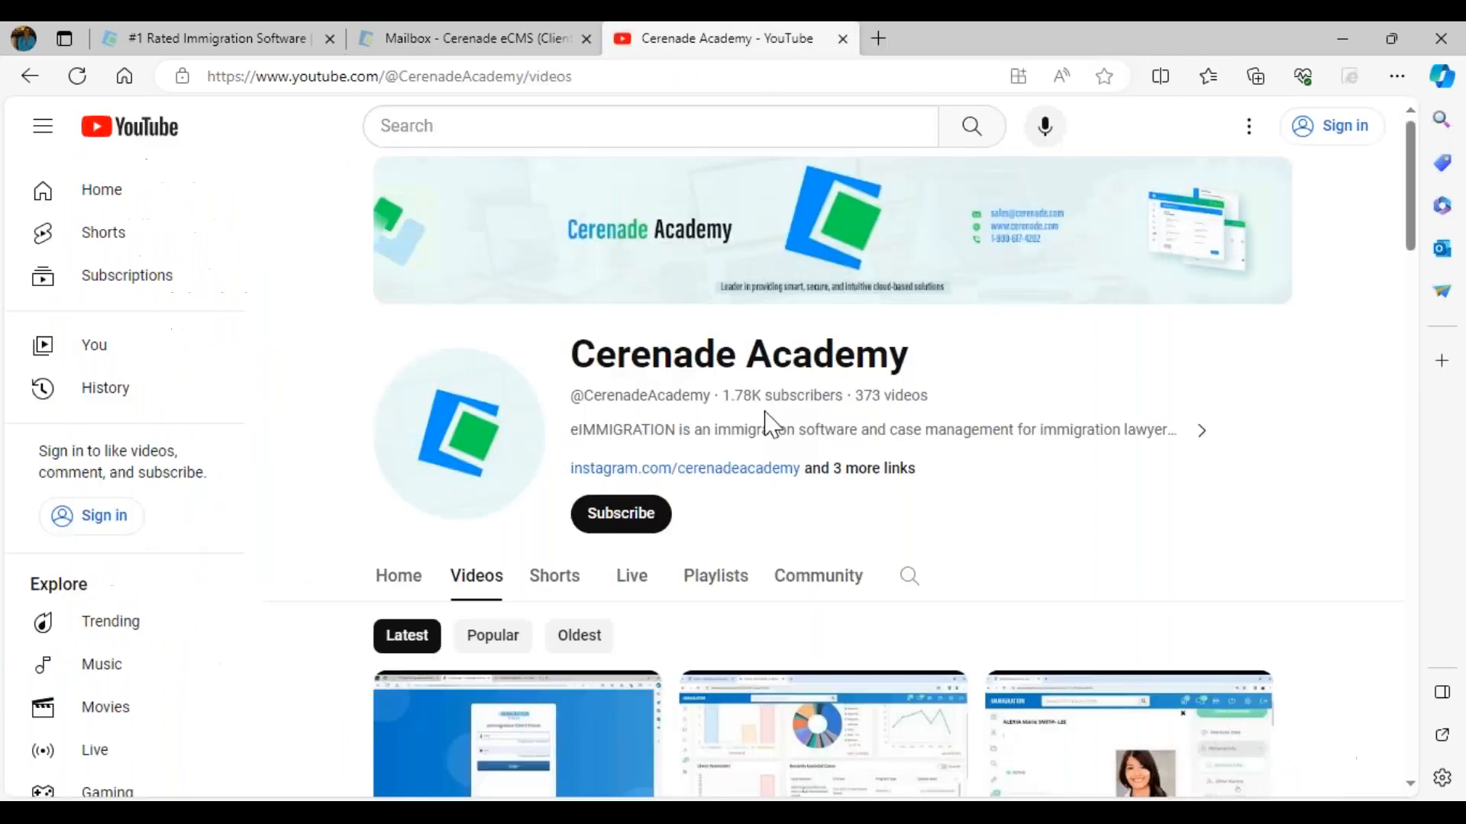
left_click(658, 813)
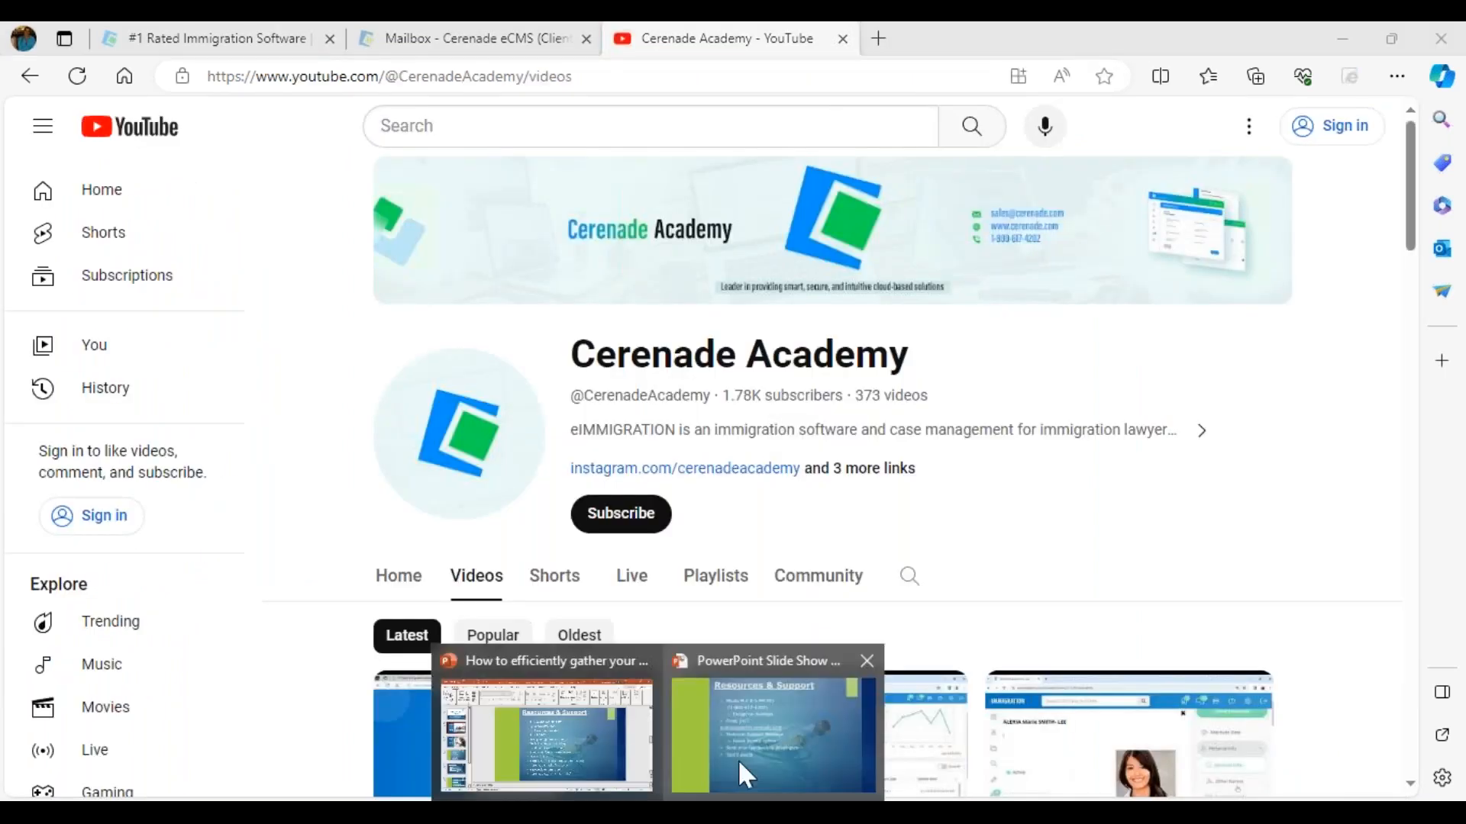
left_click(739, 762)
left_click(565, 634)
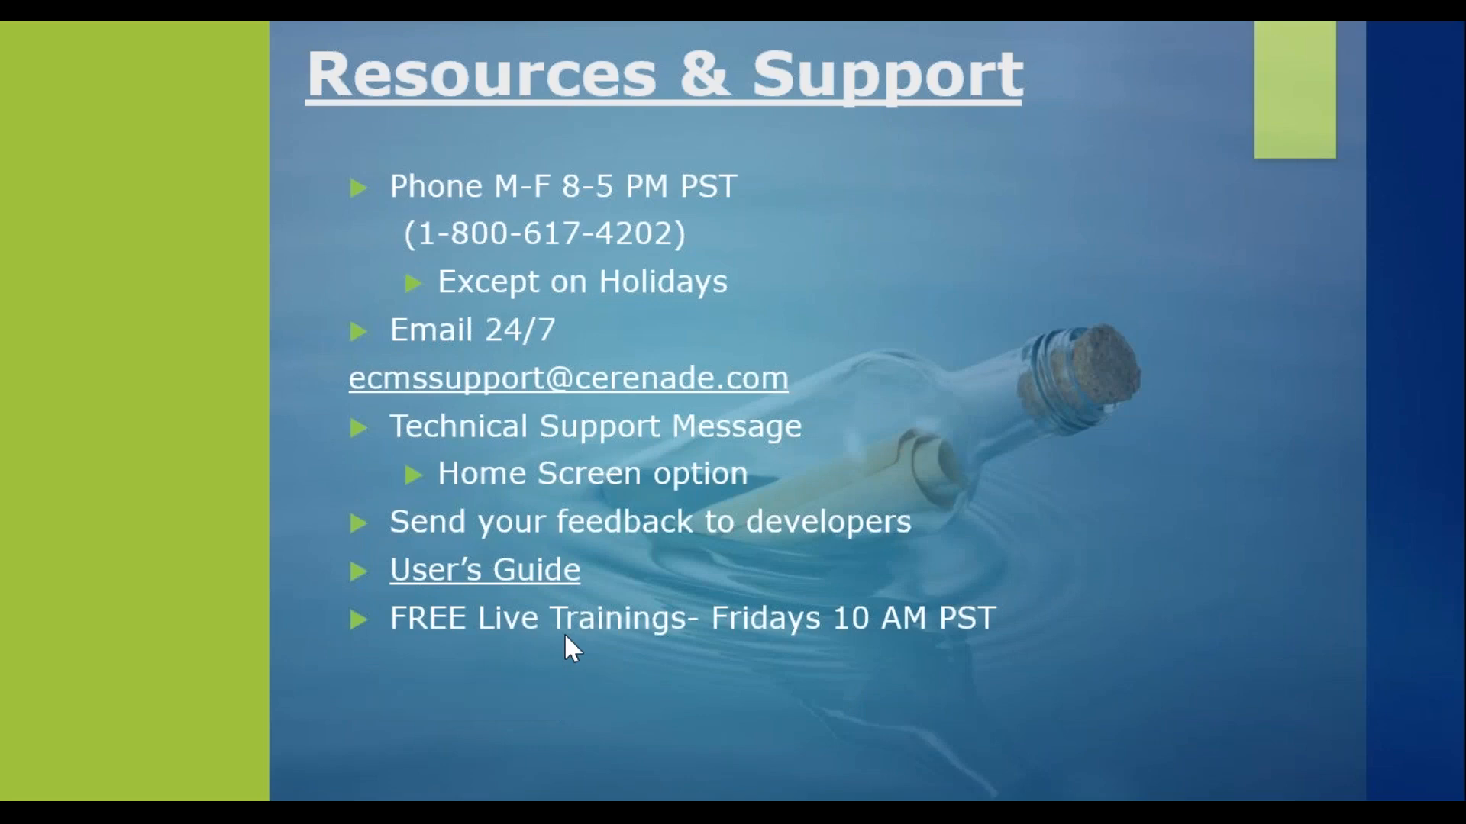
left_click(565, 634)
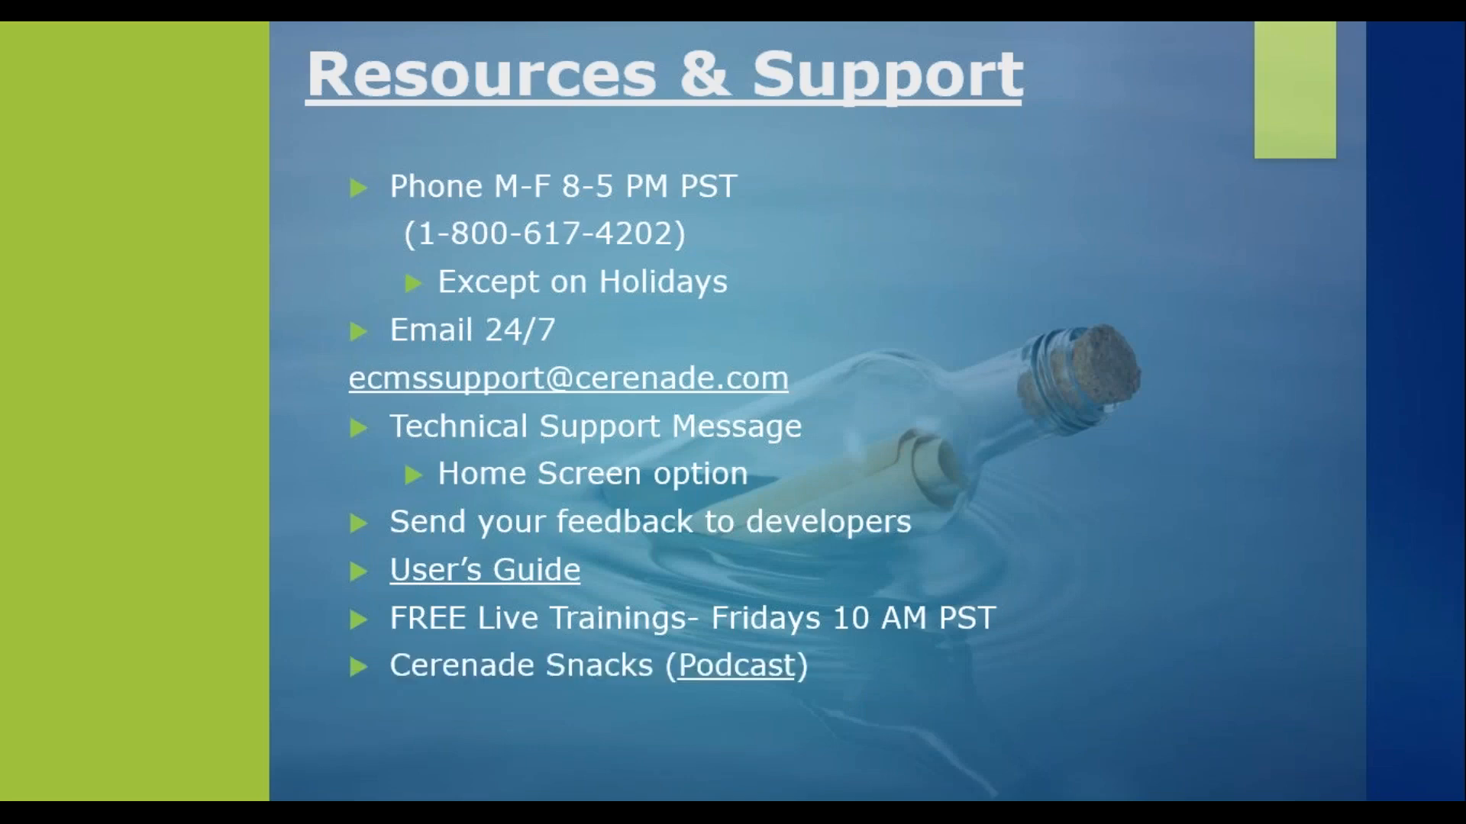
key("Right")
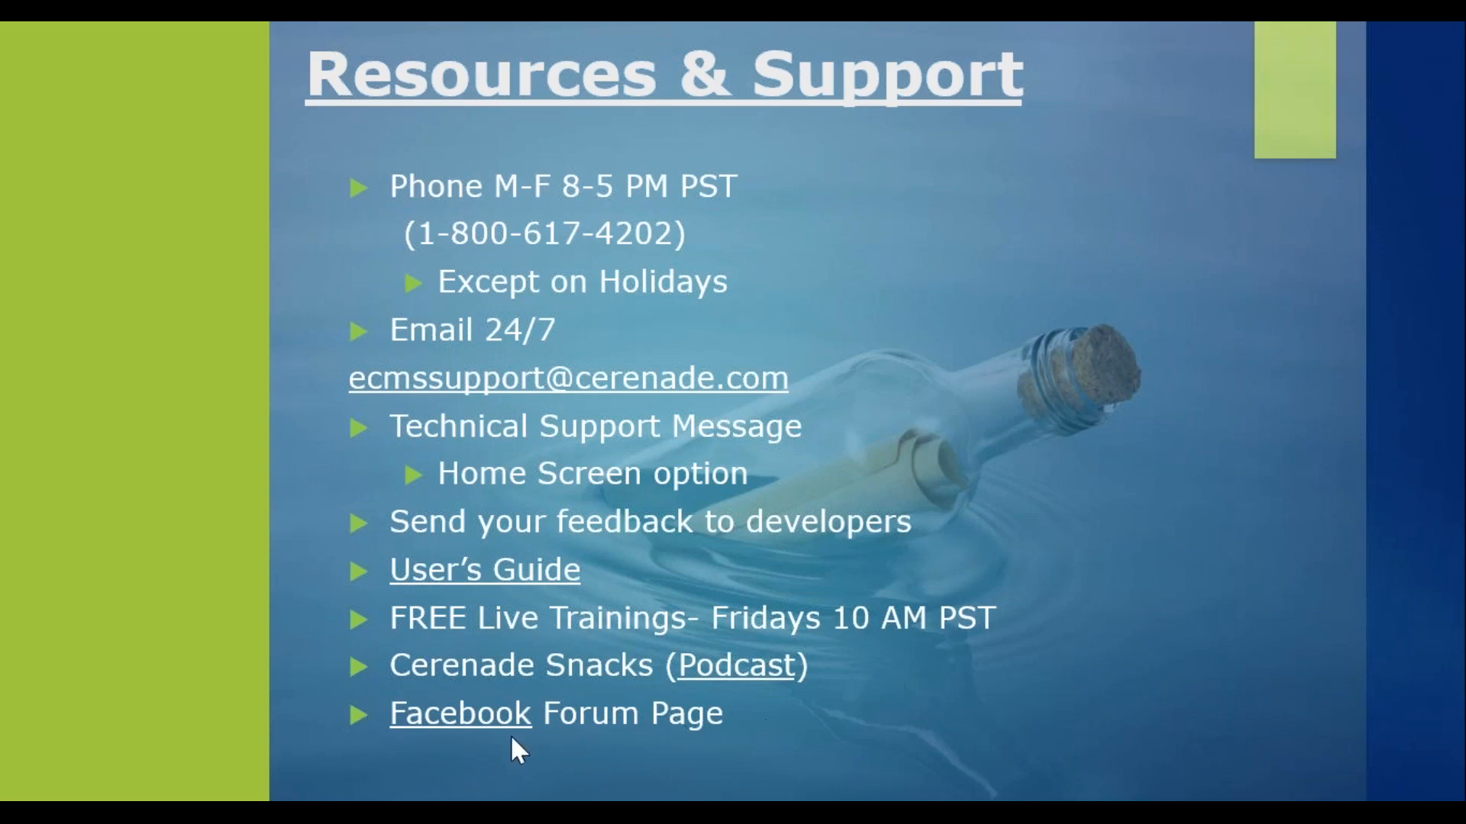
left_click(785, 718)
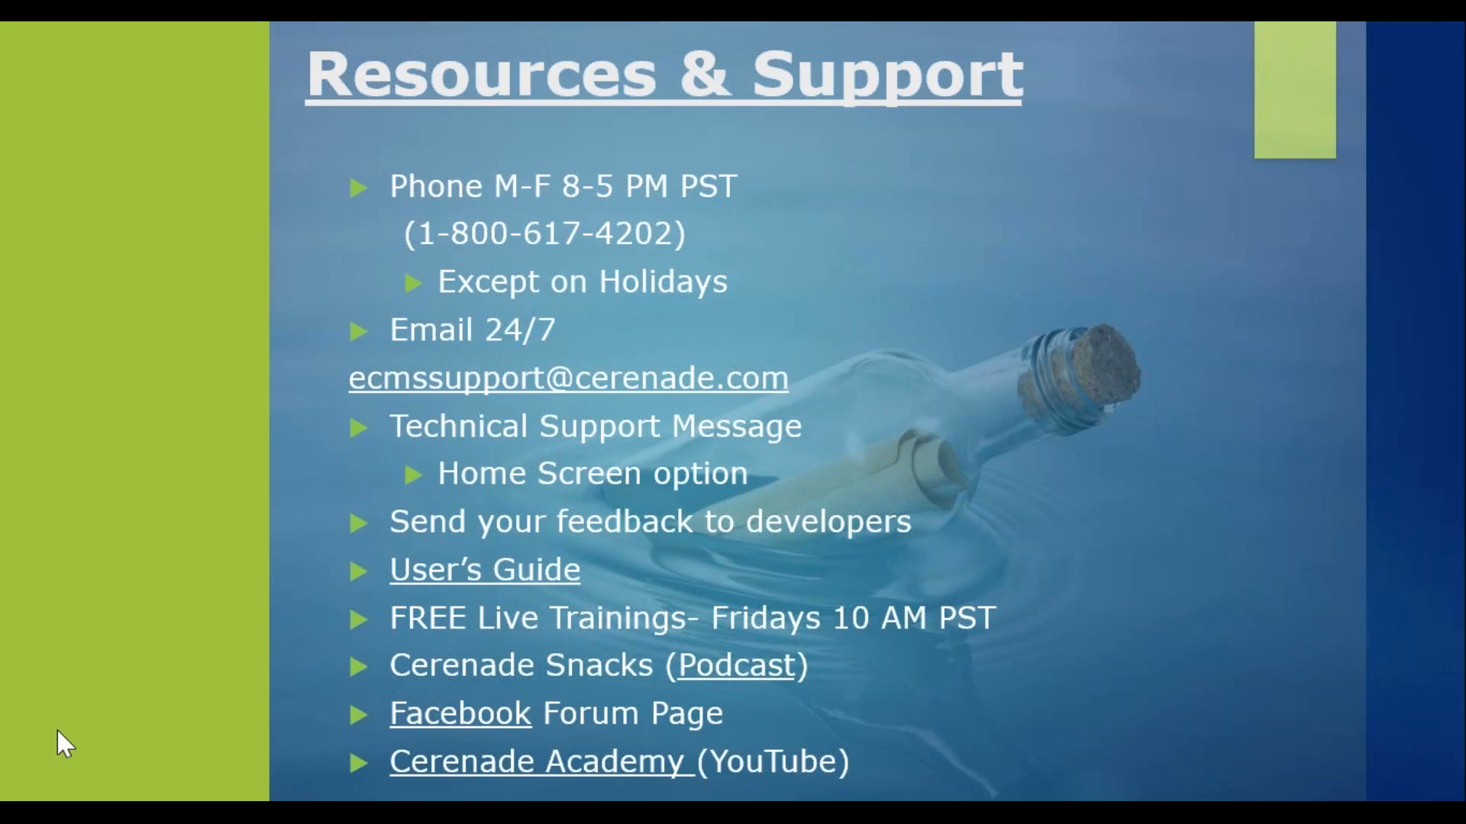
Step: Switch to the Cerenade Academy YouTube channel page and return to the slide show
key("alt+Tab")
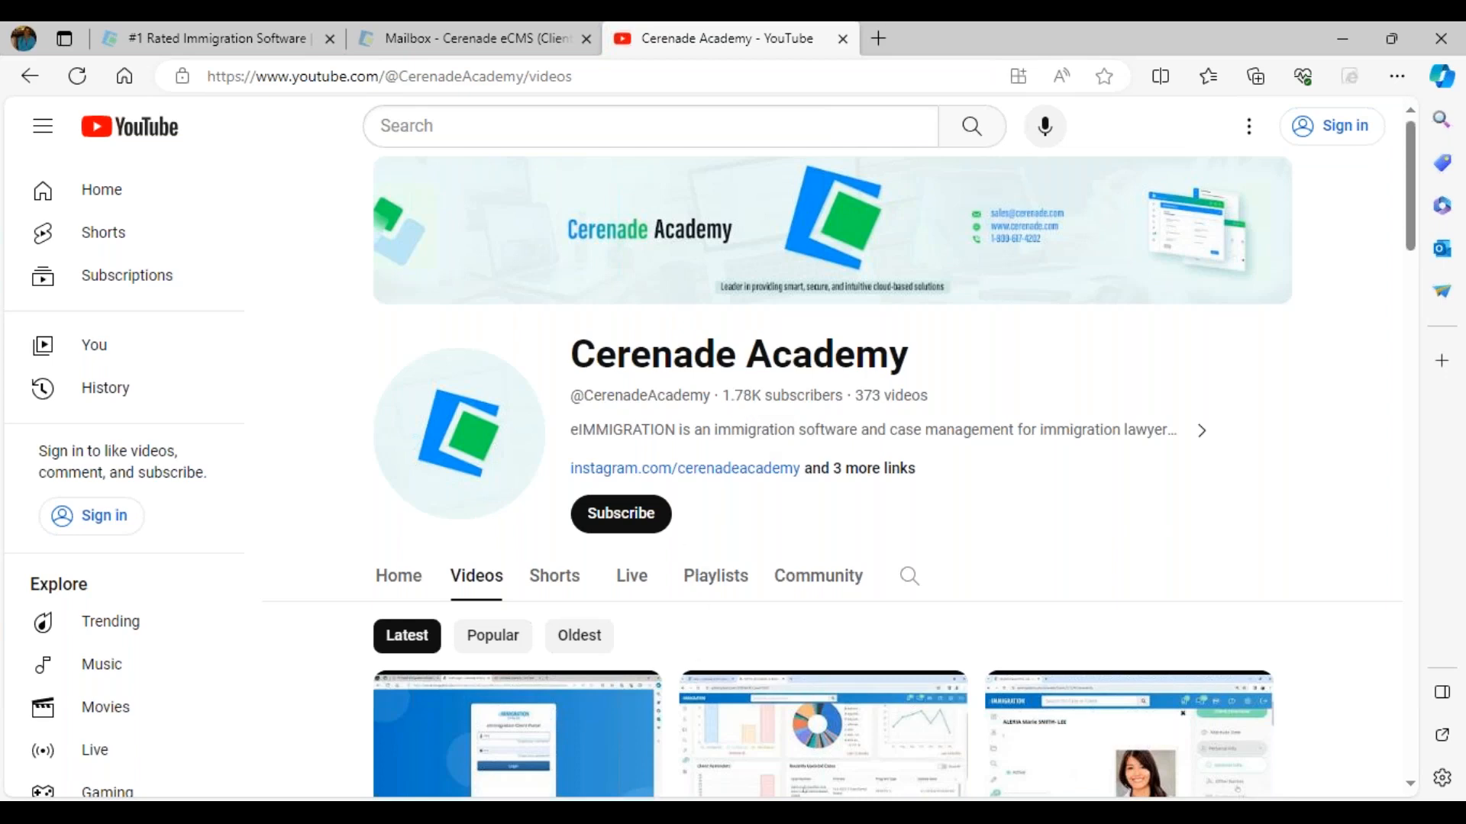
left_click(687, 753)
left_click(502, 640)
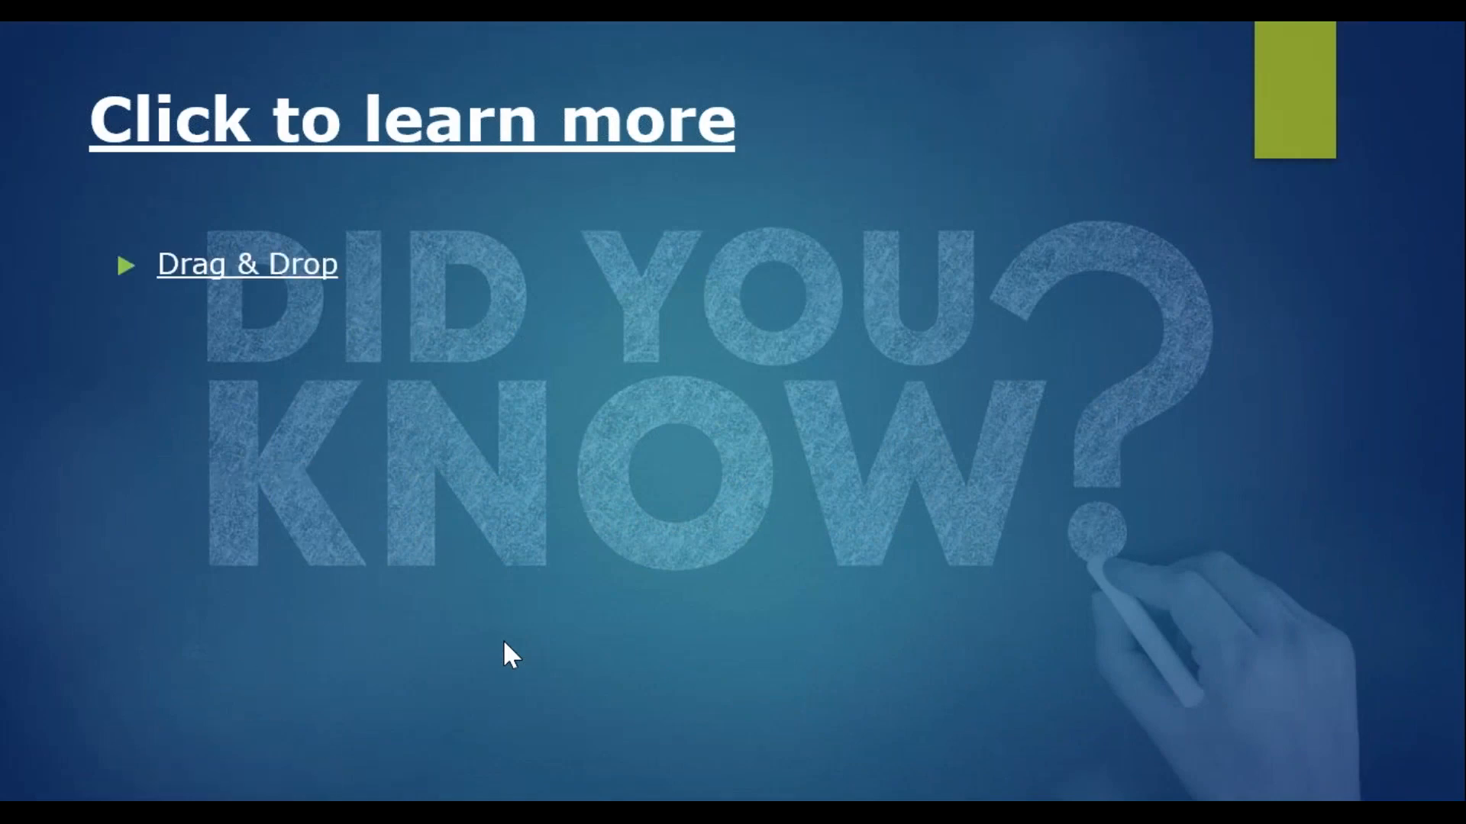
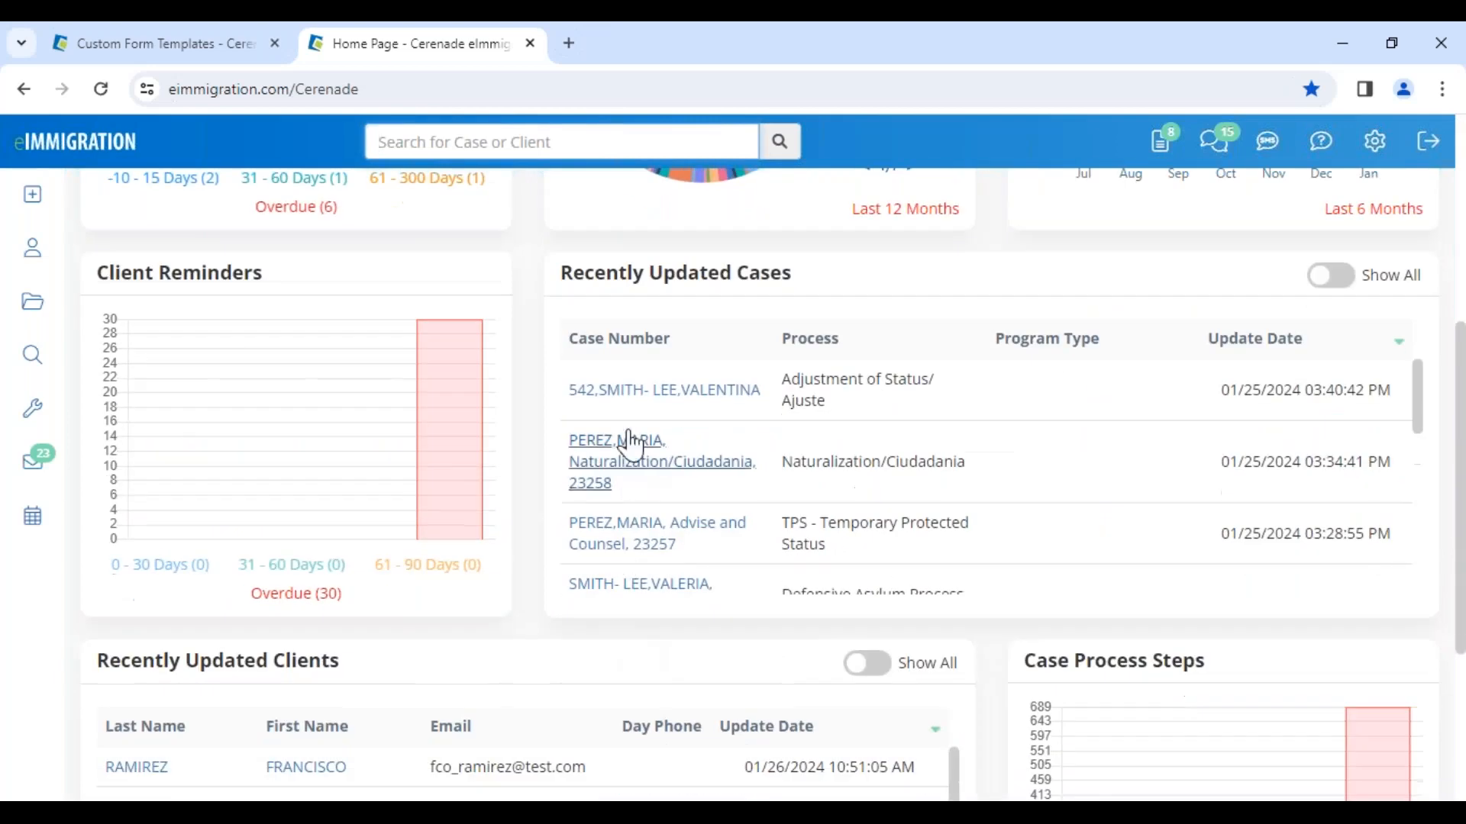
Step: Open the Adjustment of Status case from Recently Updated Cases and go to its Forms page
left_click(638, 395)
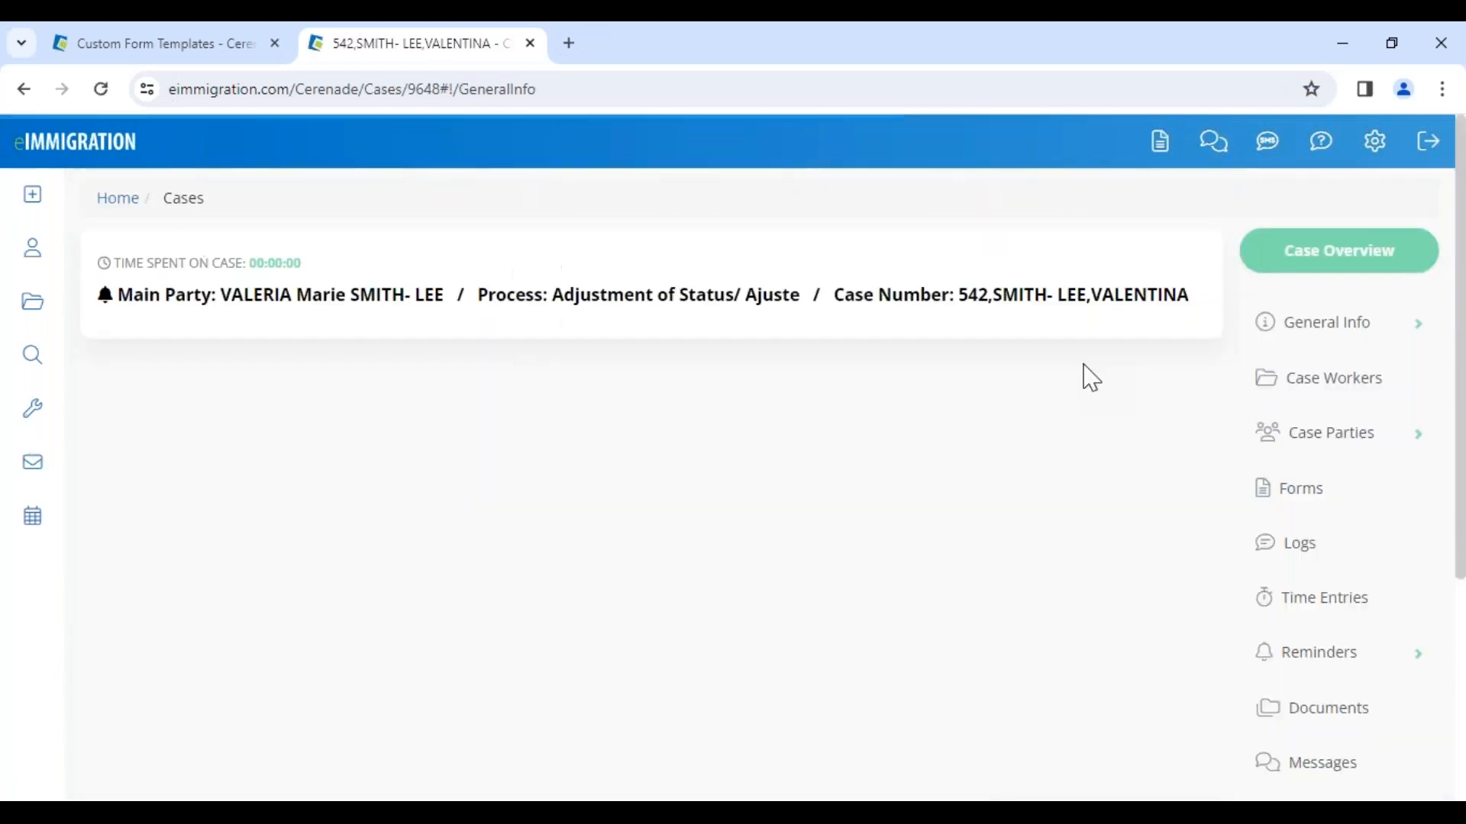
Step: Open the I-485 form and dismiss the Open in Original Form Template note
scroll(1328, 694, "down", 3)
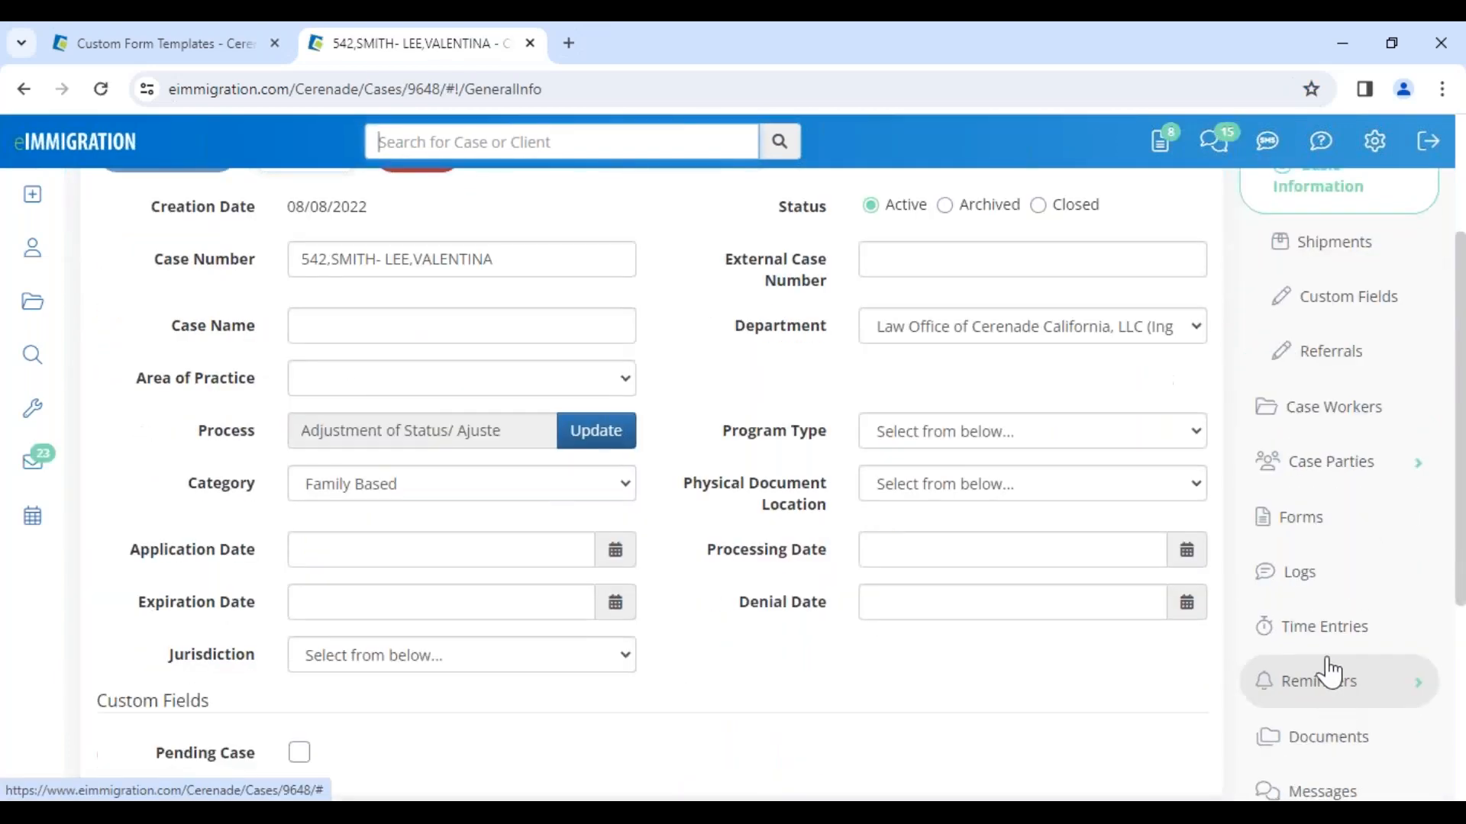
left_click(1317, 527)
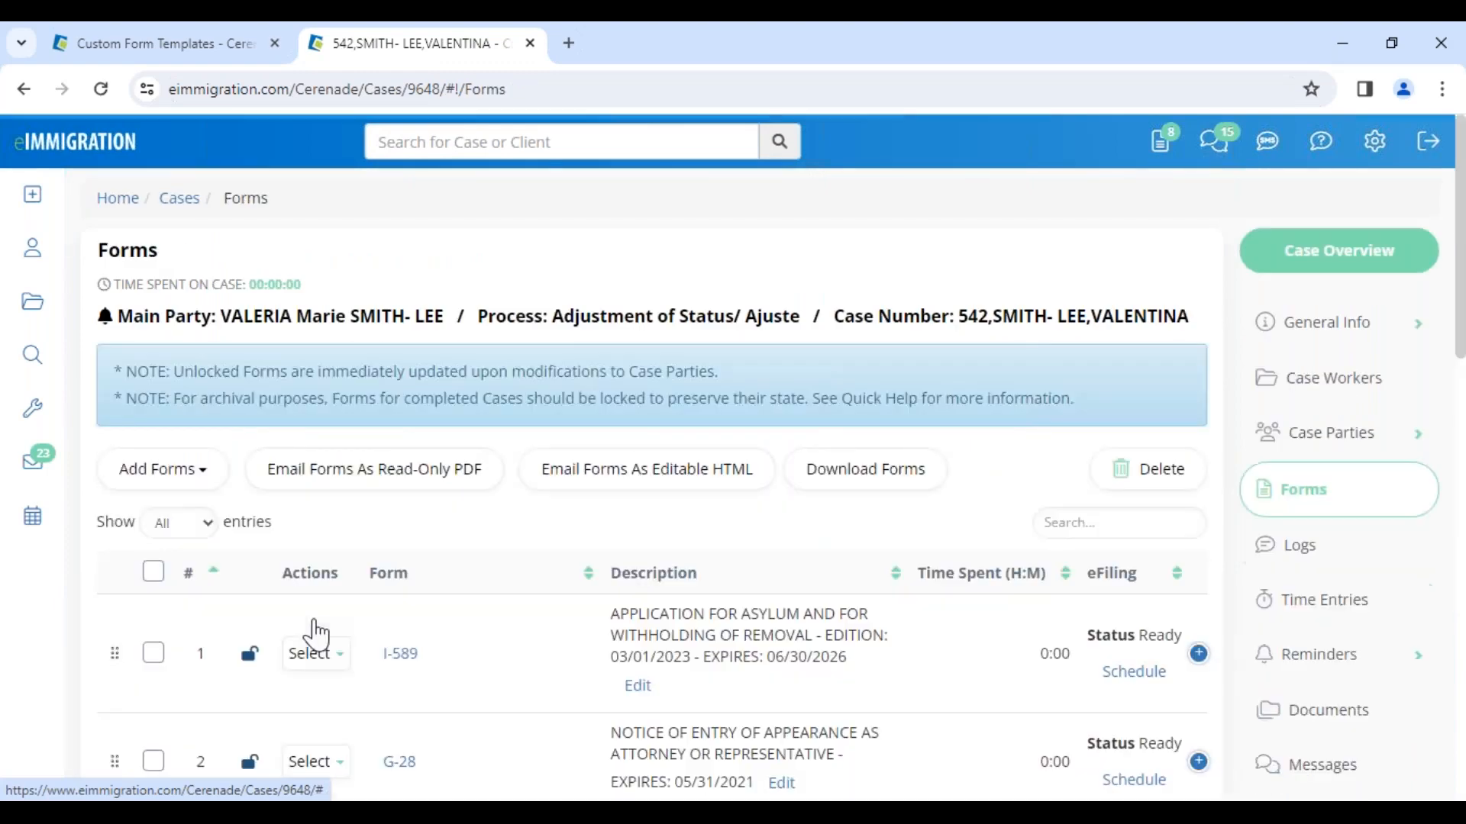
left_click(317, 653)
scroll(451, 672, "down", 5)
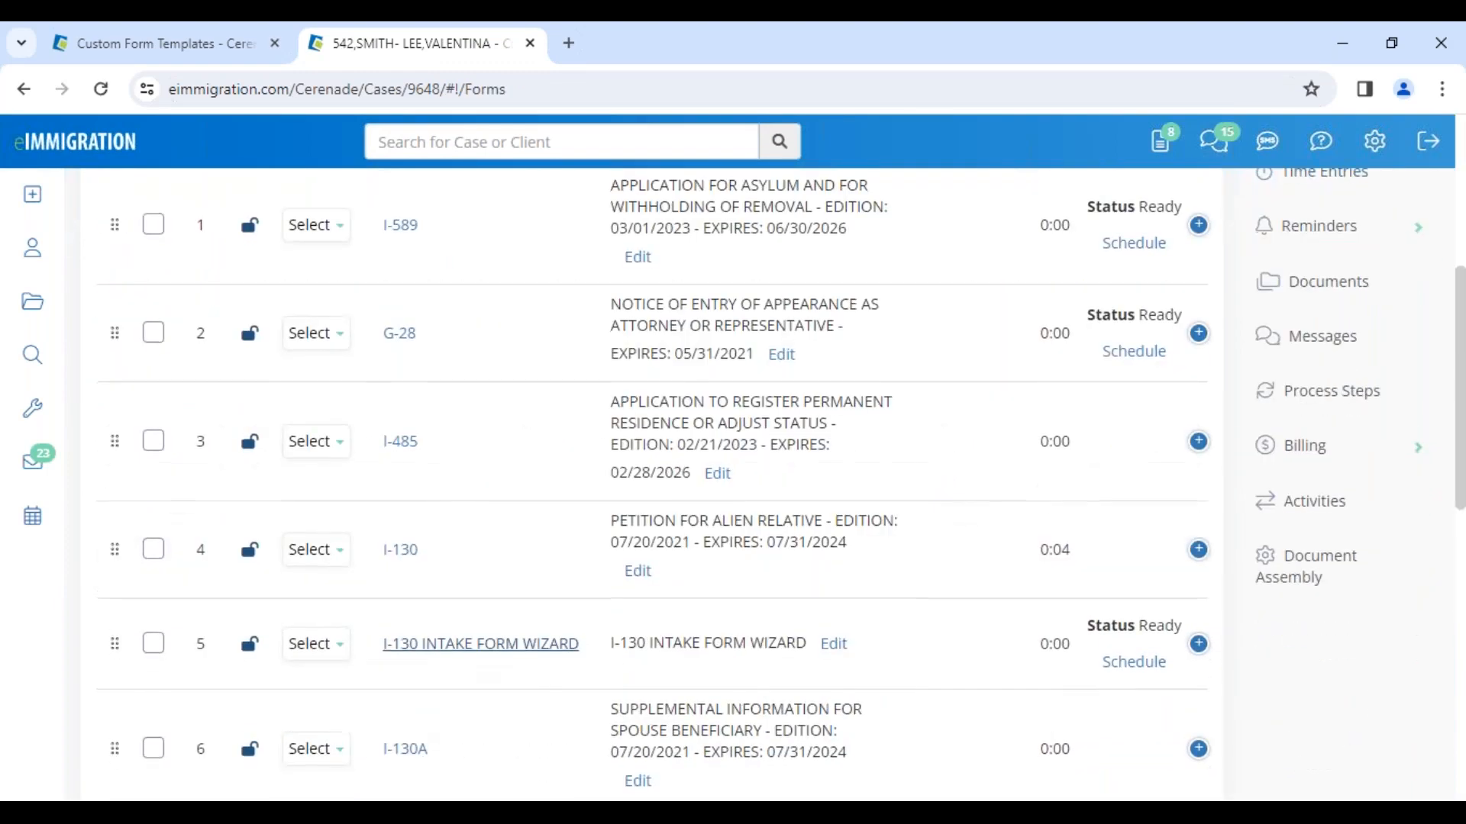
left_click(400, 442)
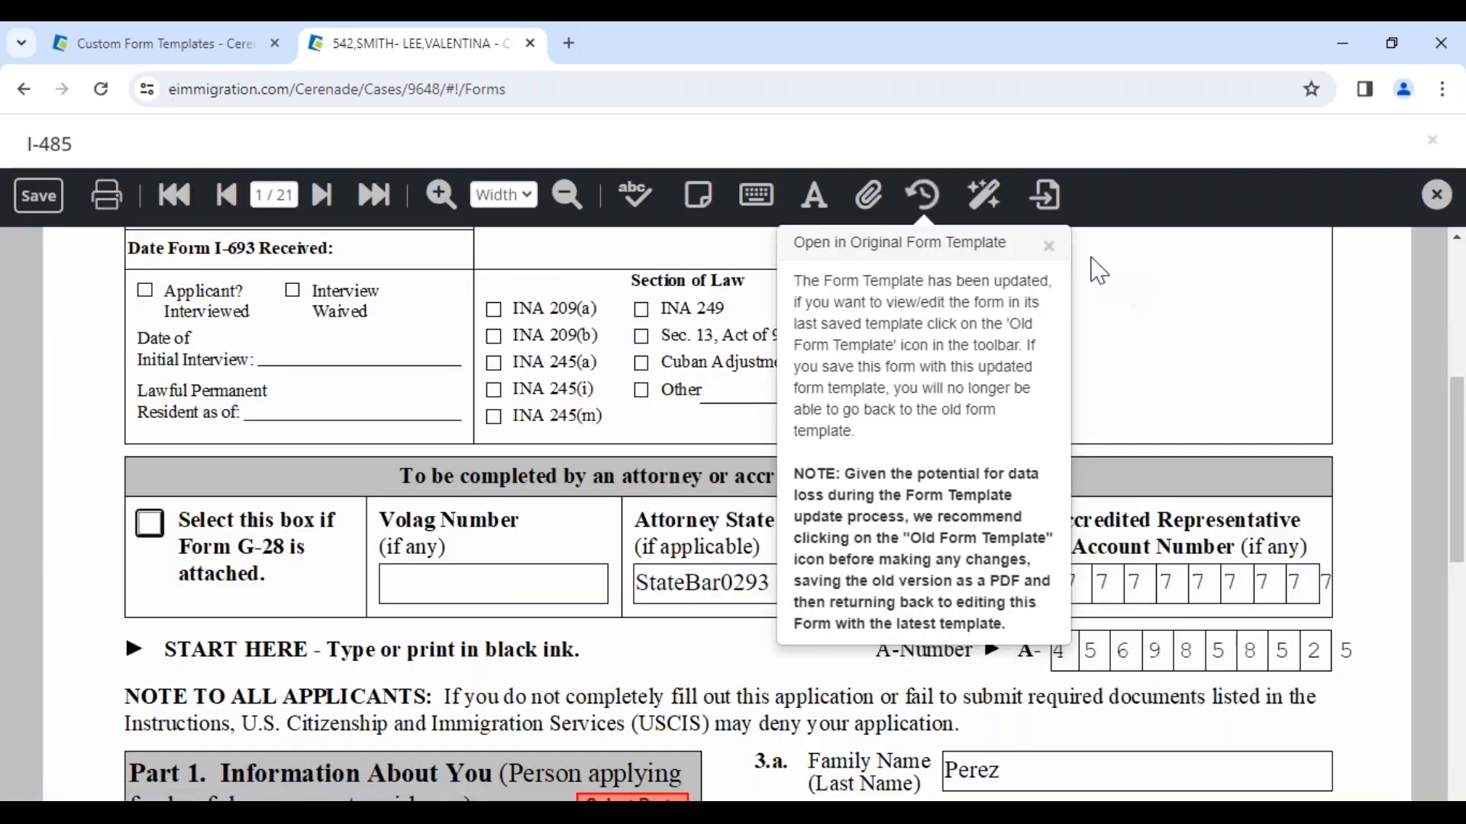
left_click(1048, 245)
scroll(527, 496, "down", 8)
scroll(321, 447, "down", 2)
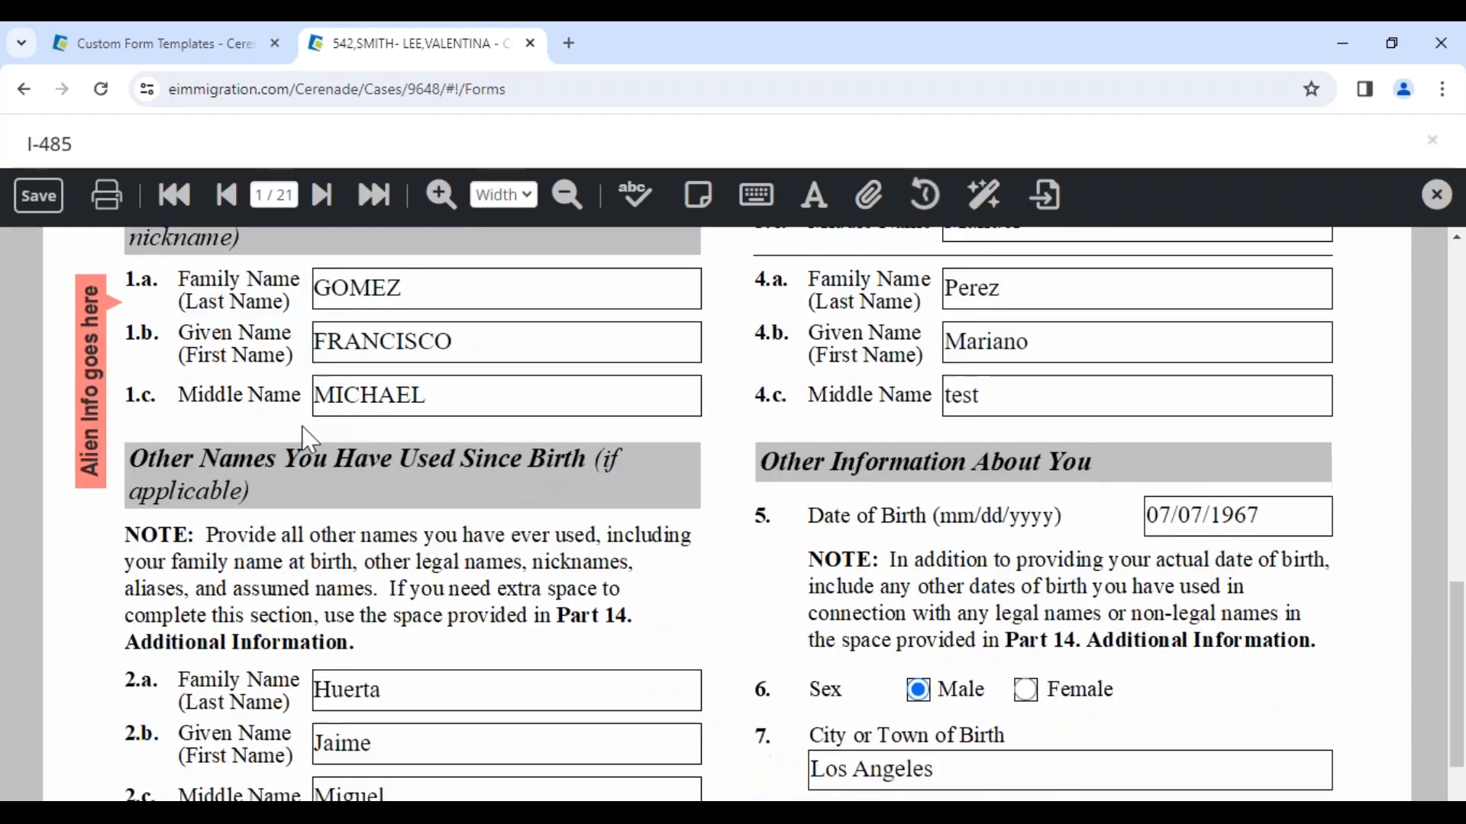
Step: Add a sticky note beside the Date of Birth field reading "PLEASE CONFIRM DOB - VV"
left_click(709, 207)
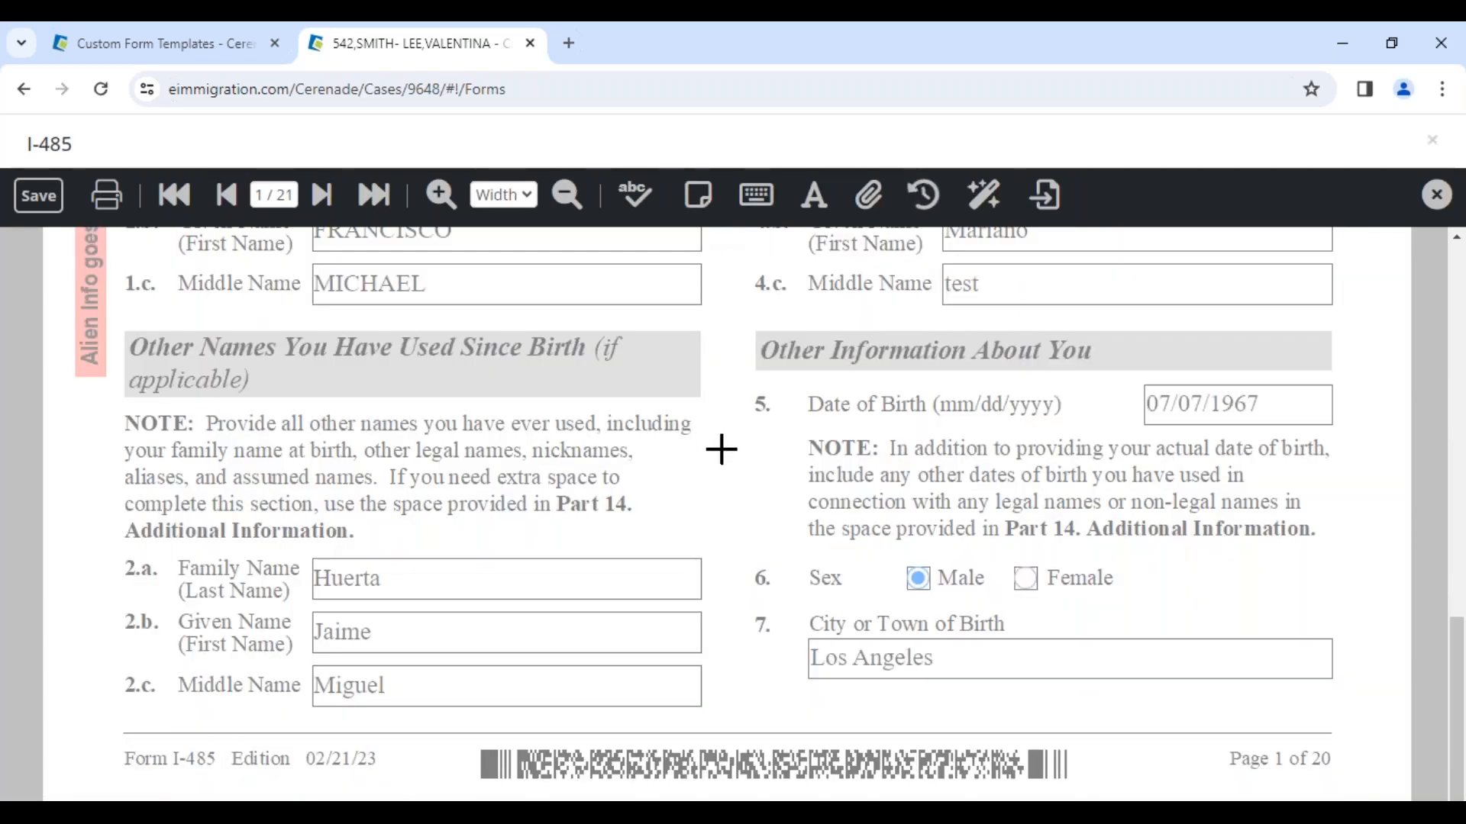
left_click(720, 448)
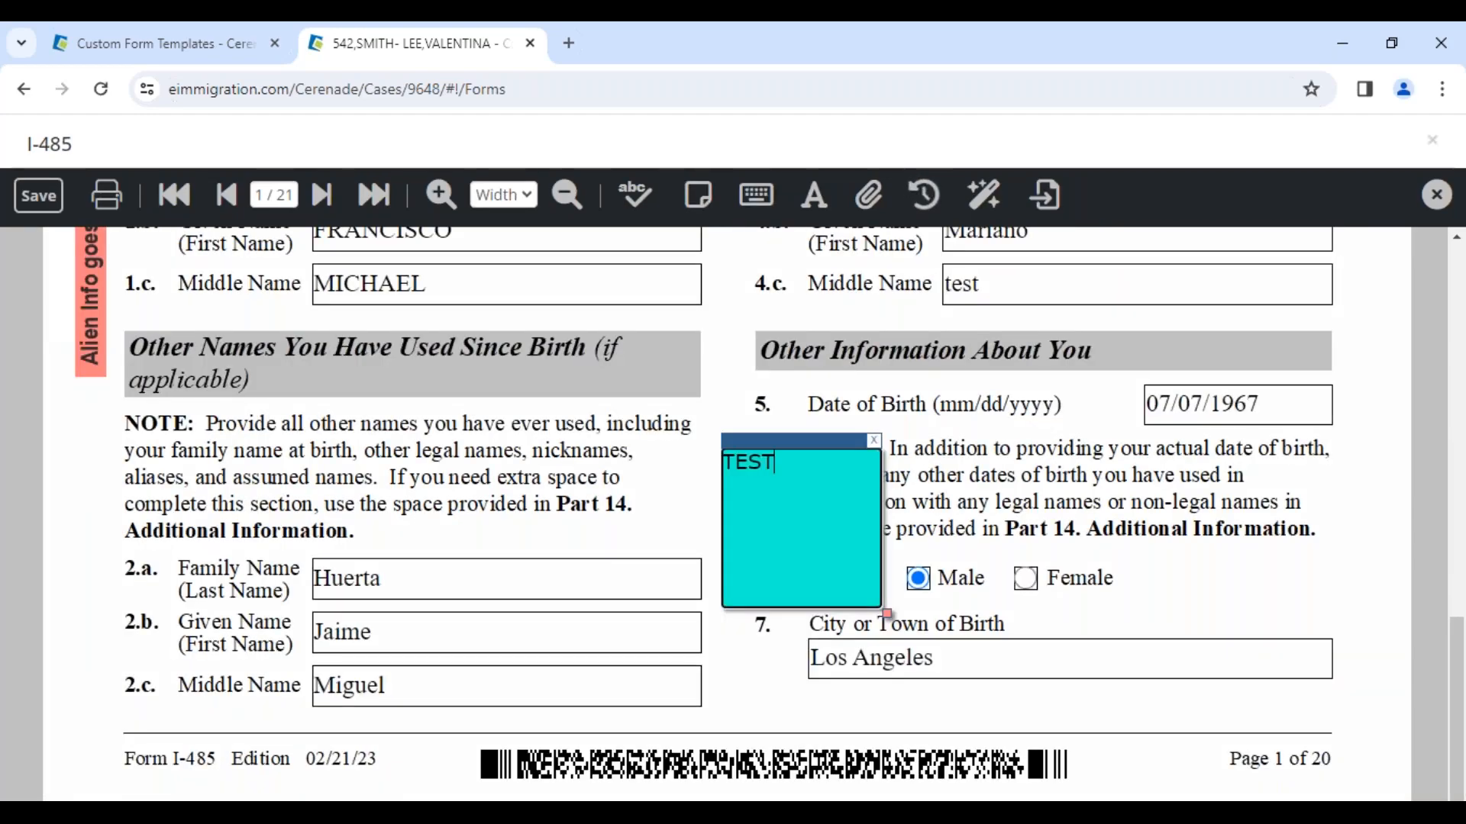
left_click_drag(786, 442, 1009, 333)
type("PLE")
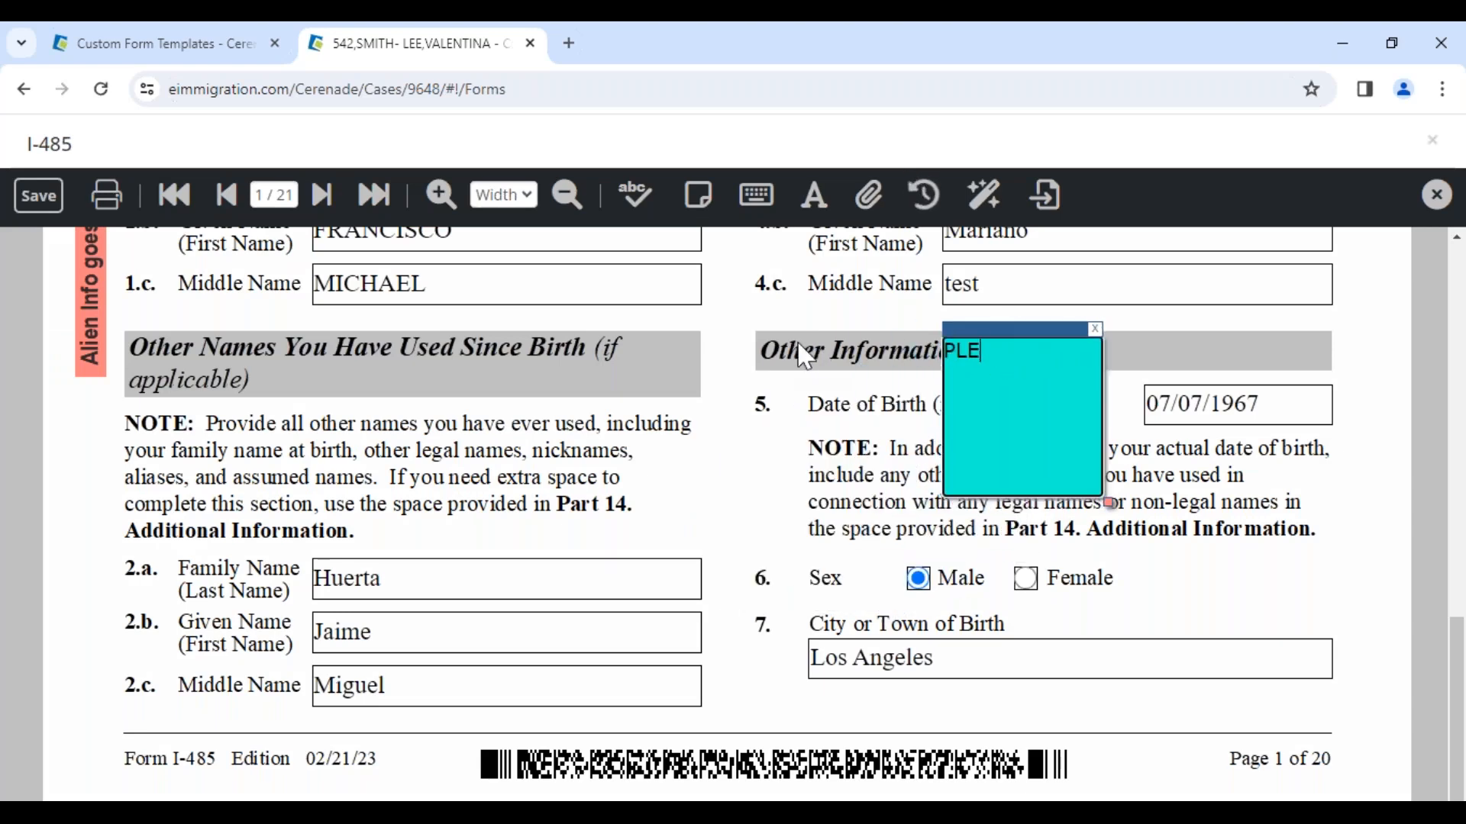
type("ASE CONFIRM DOB - VV")
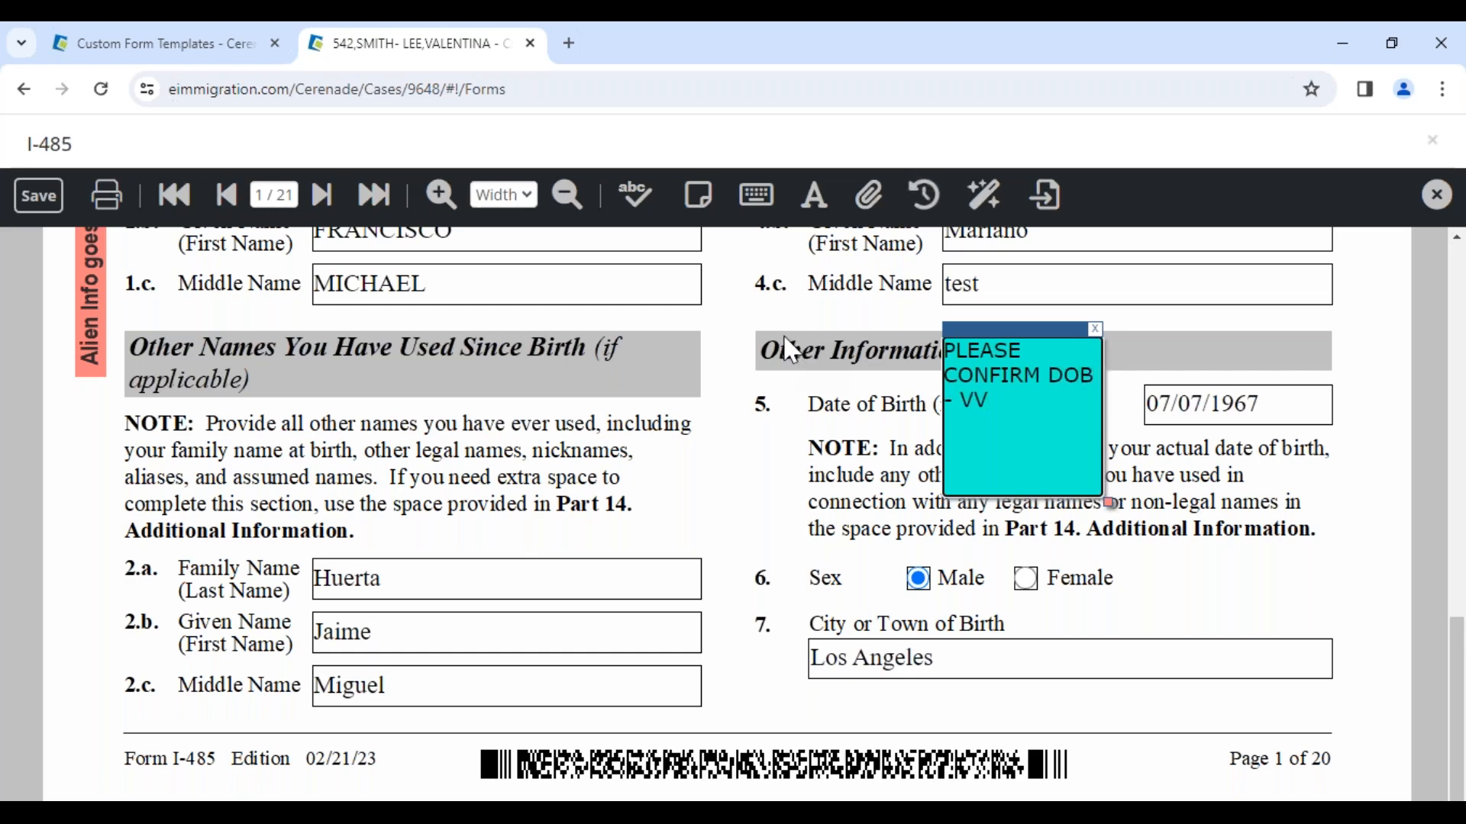
Step: Save the I-485 form and close the form viewer
left_click(38, 195)
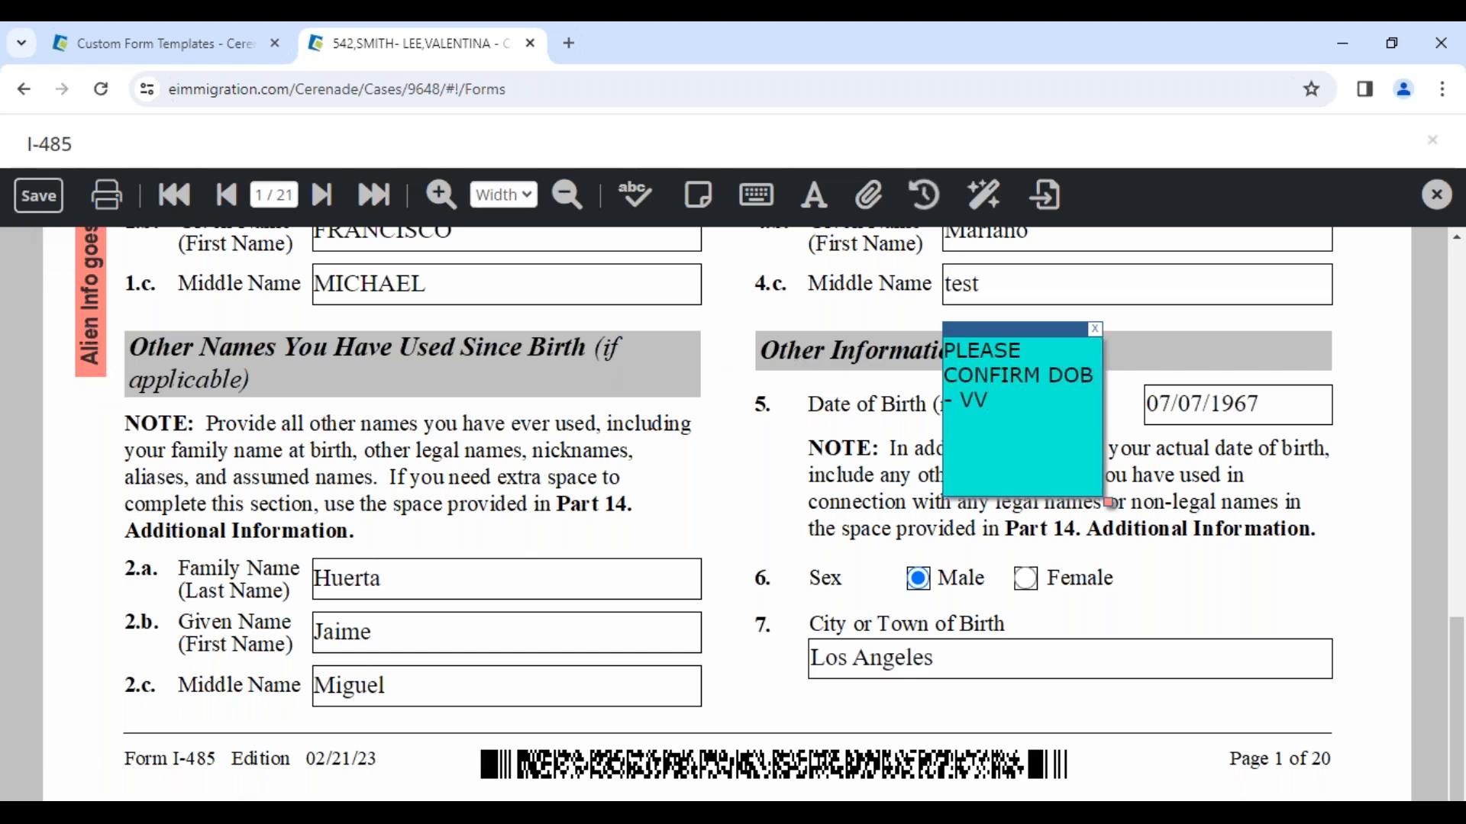
left_click(1006, 432)
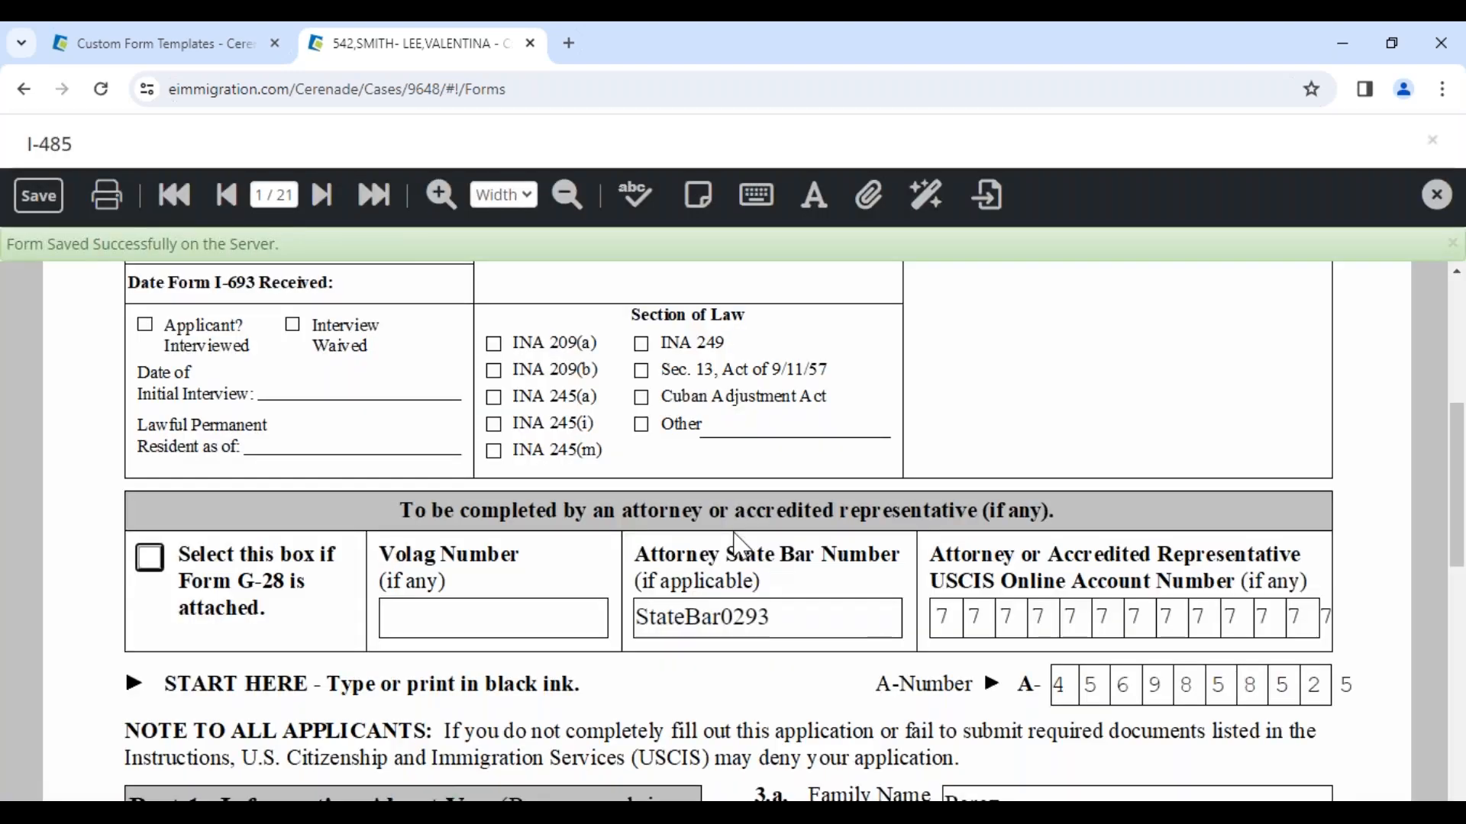
left_click(1439, 195)
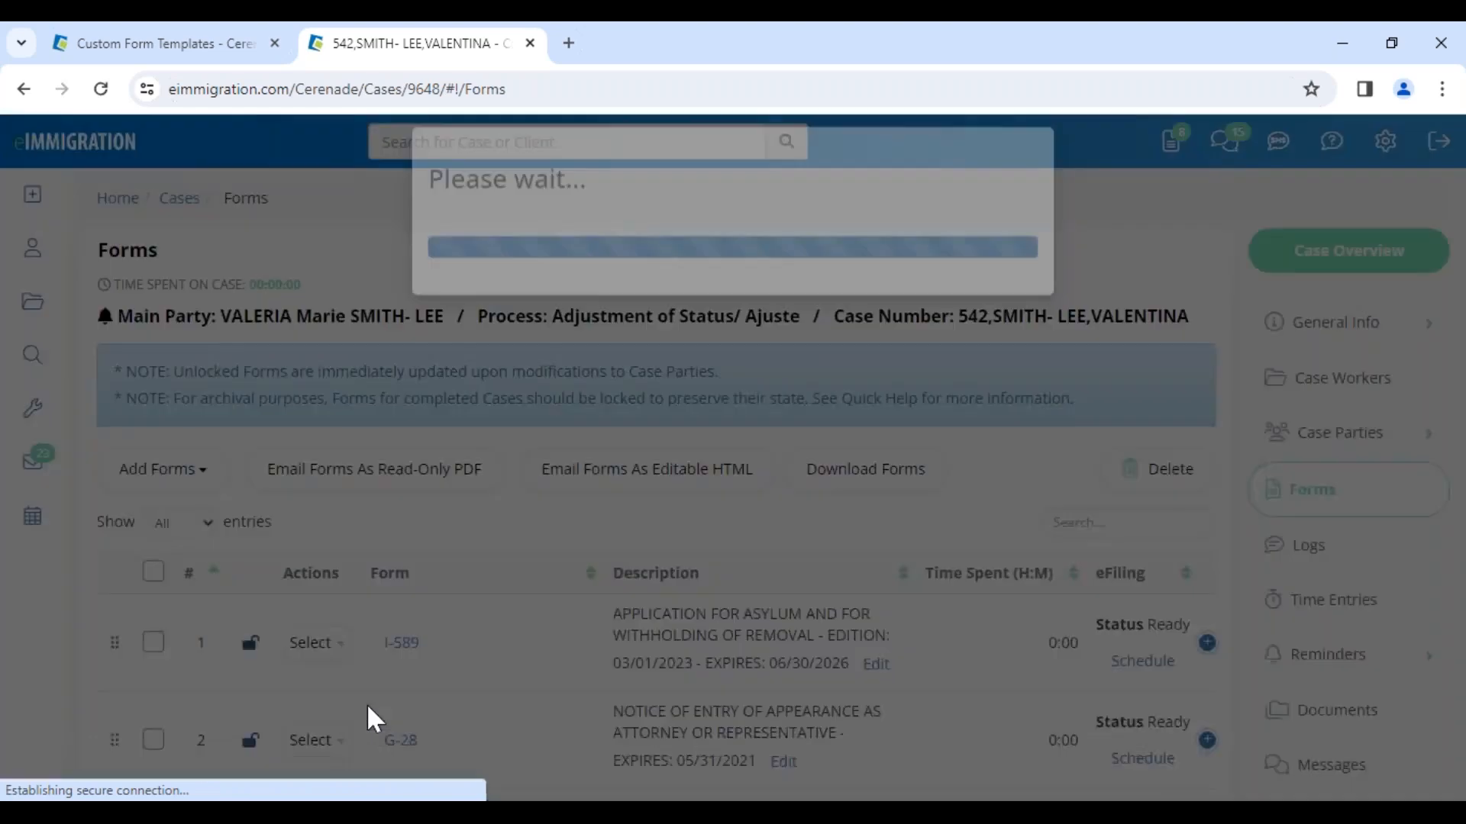
Step: Select the I-485 form and try emailing it as editable HTML with subject "PLEASE LOG INTO CLIENT PORTAL"
scroll(374, 720, "down", 5)
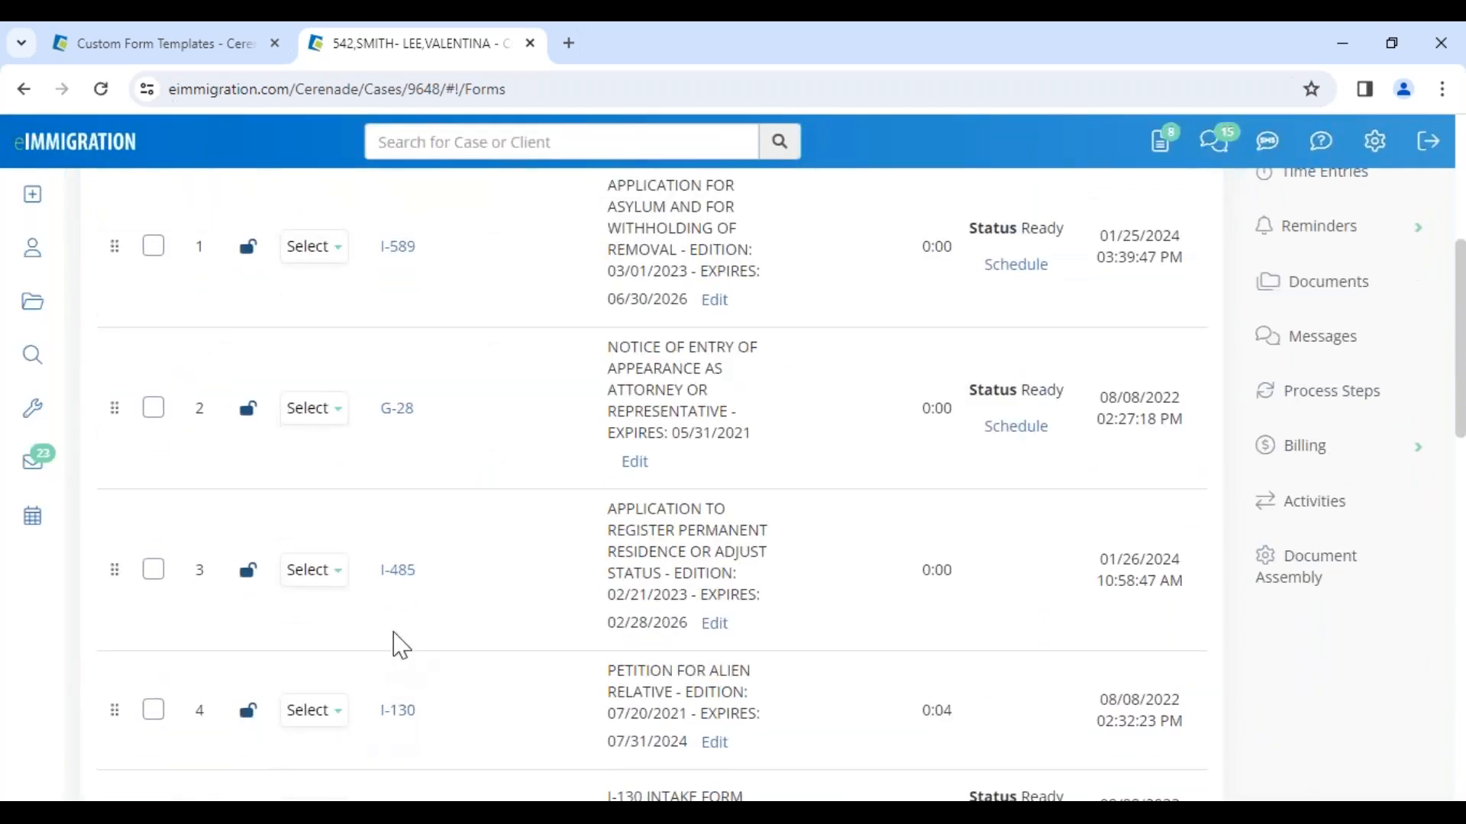
left_click(153, 570)
scroll(465, 573, "up", 6)
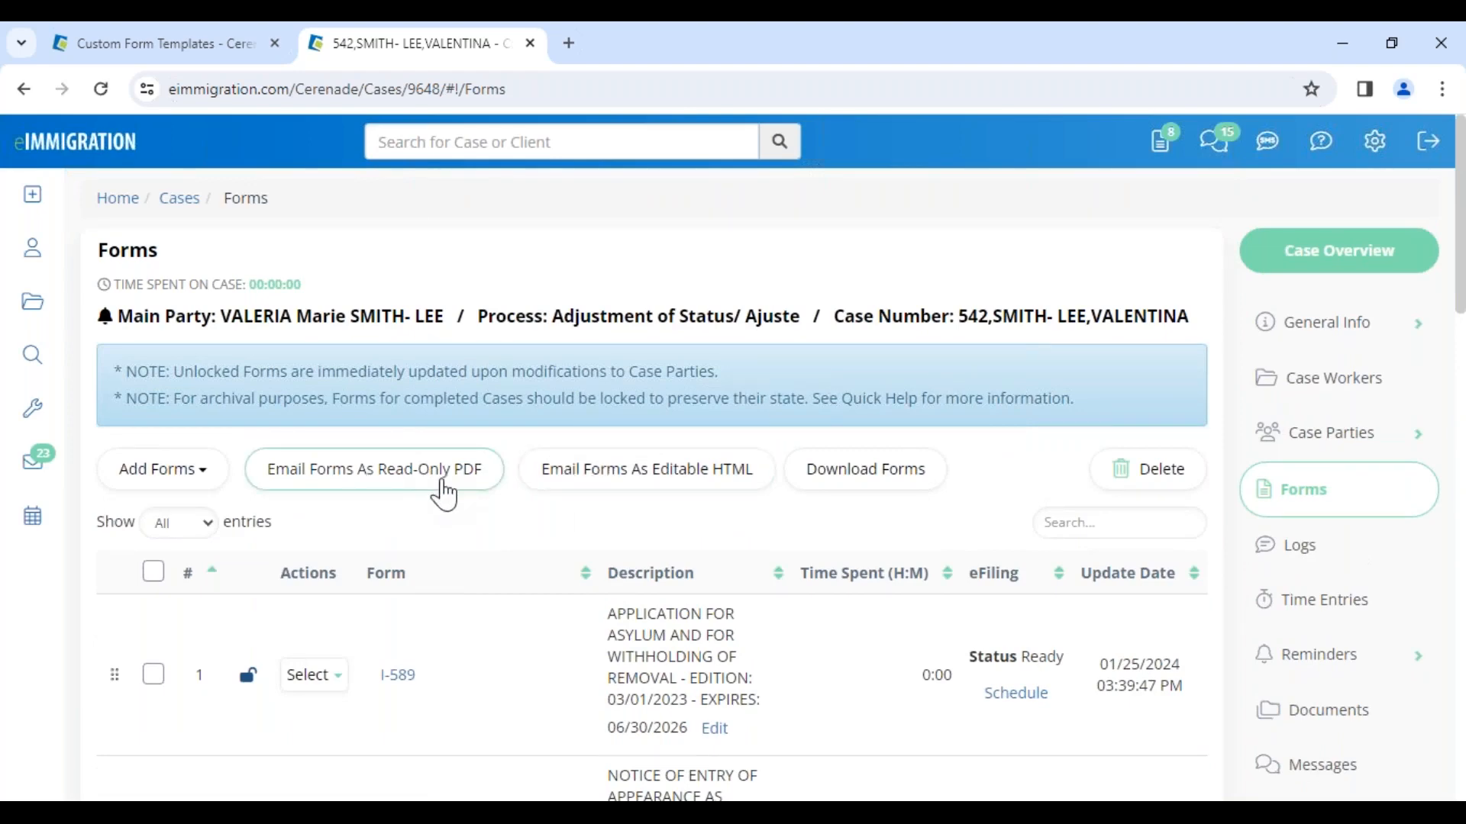
left_click(651, 486)
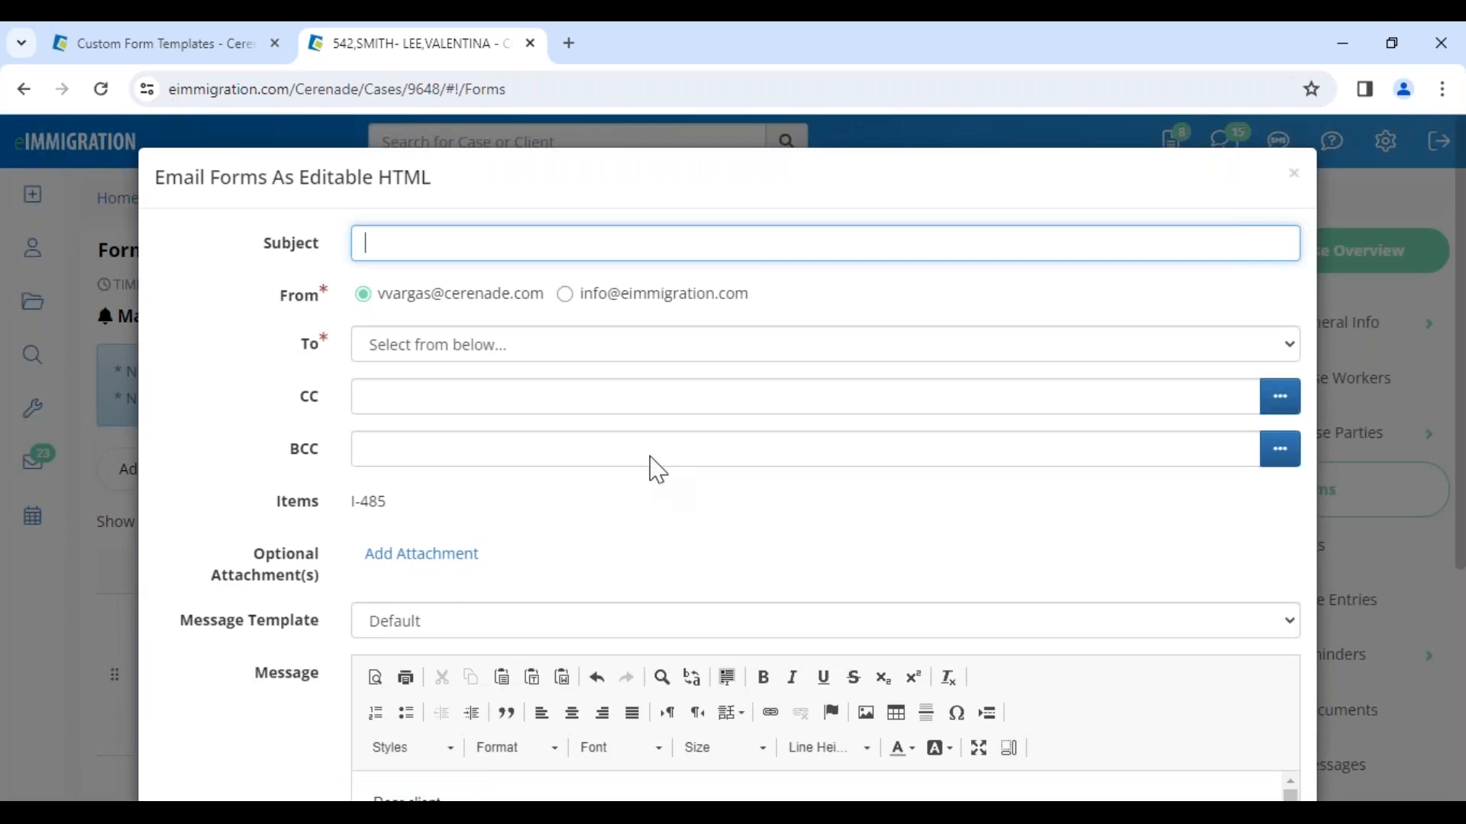
left_click(475, 229)
left_click(510, 300)
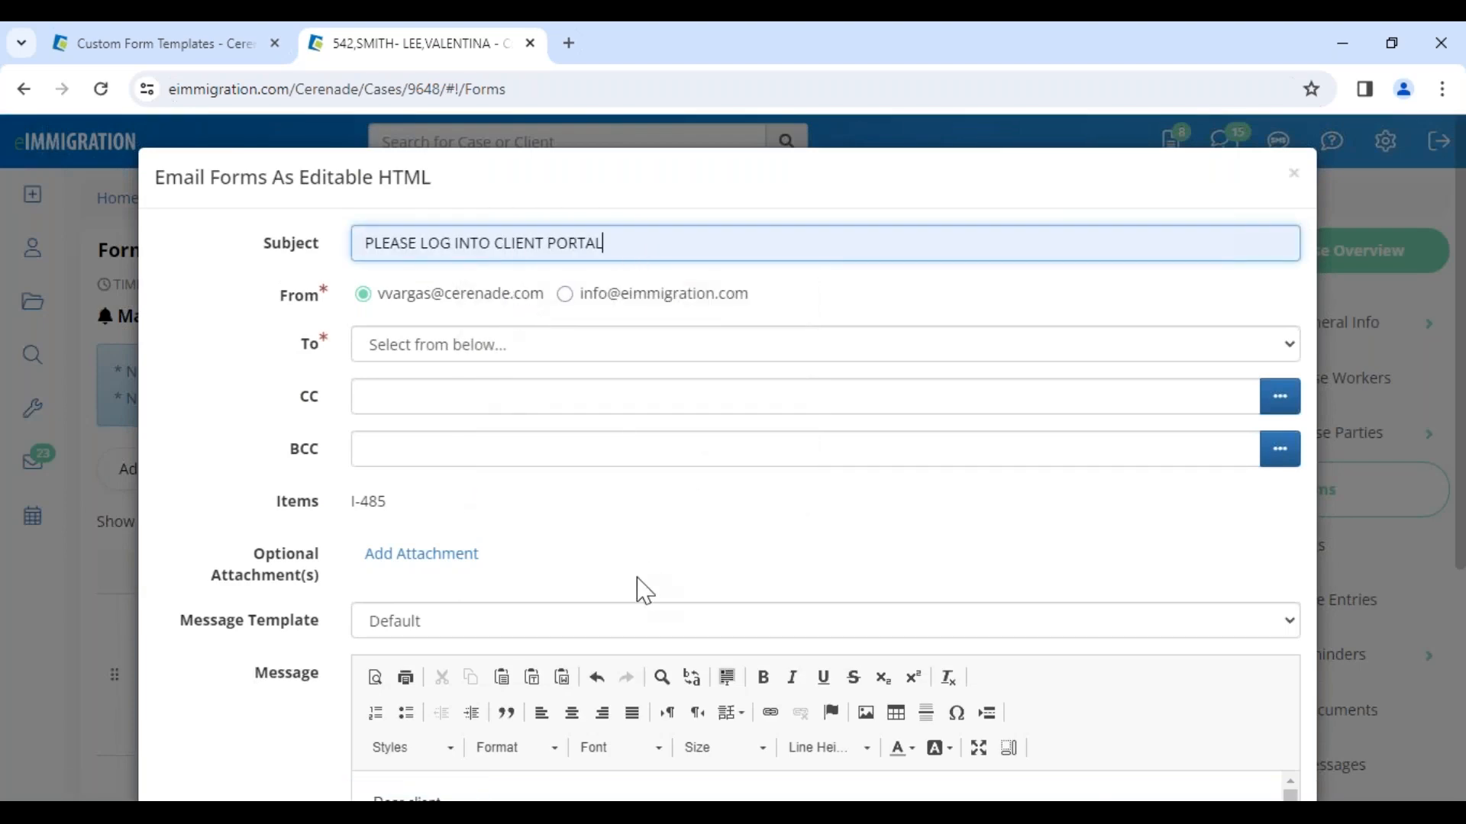
scroll(634, 595, "down", 5)
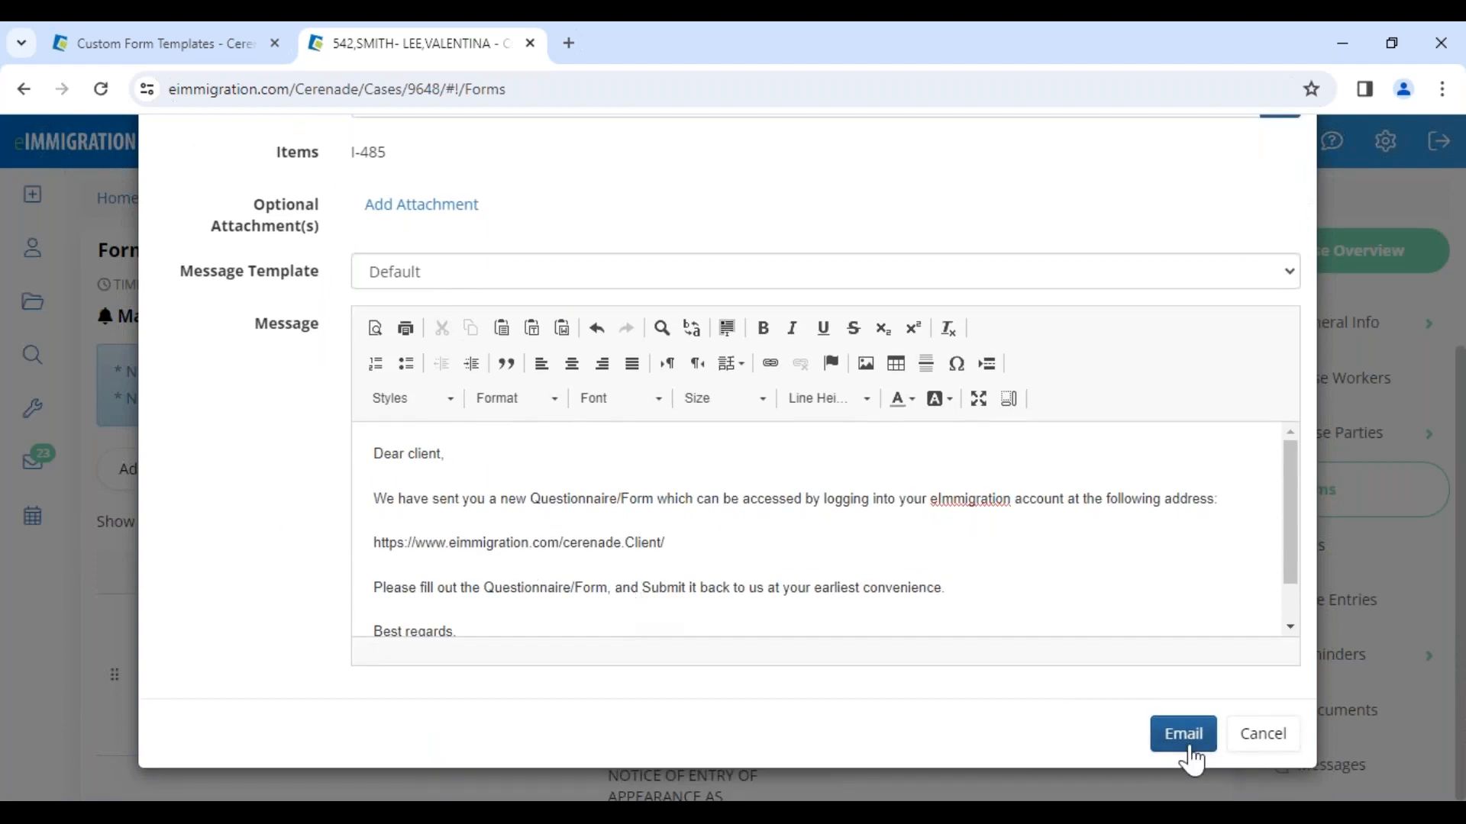
left_click(1189, 752)
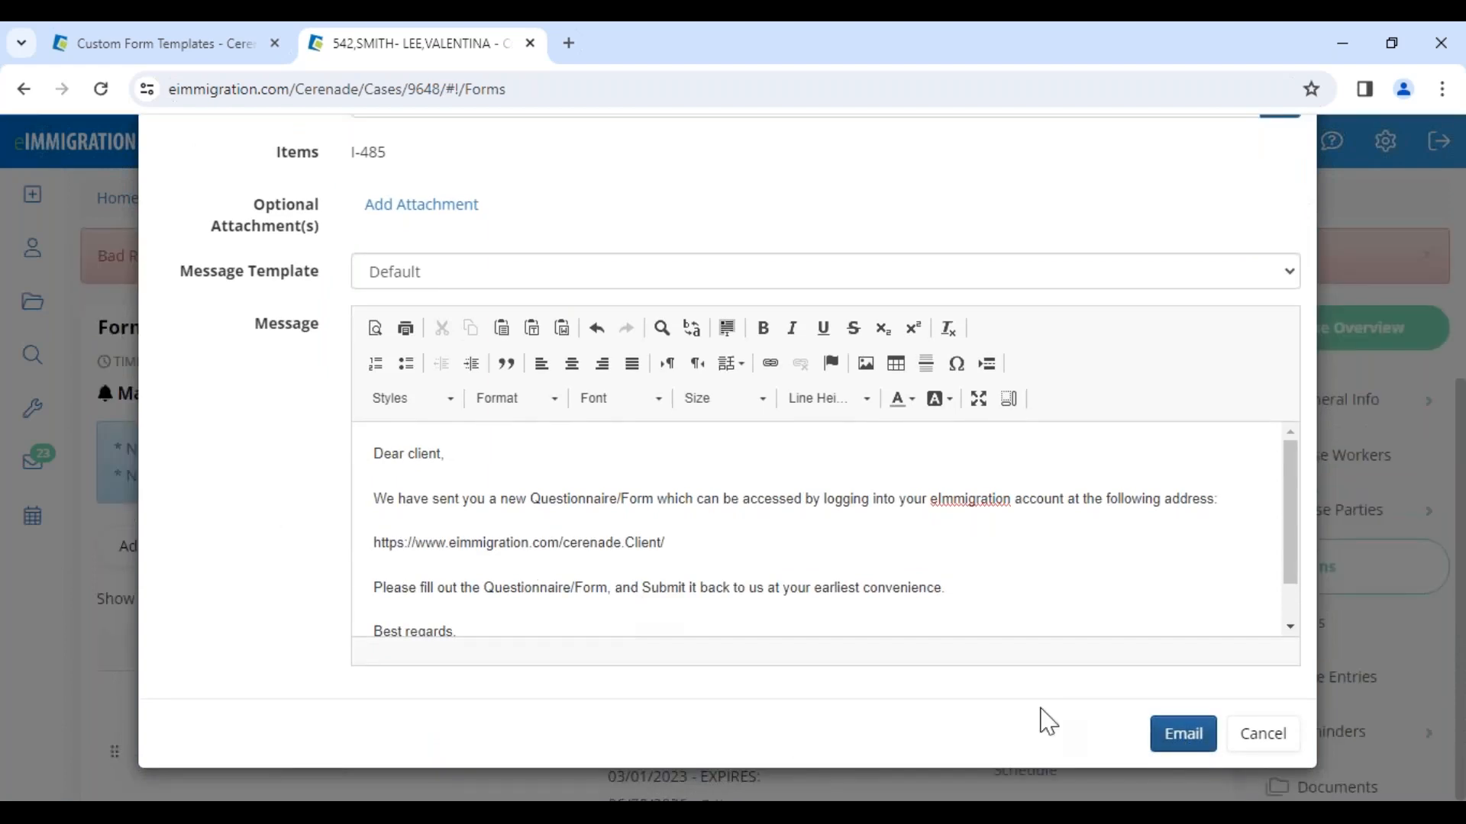
Step: Choose the petitioner as the email recipient and send the email
scroll(845, 545, "up", 5)
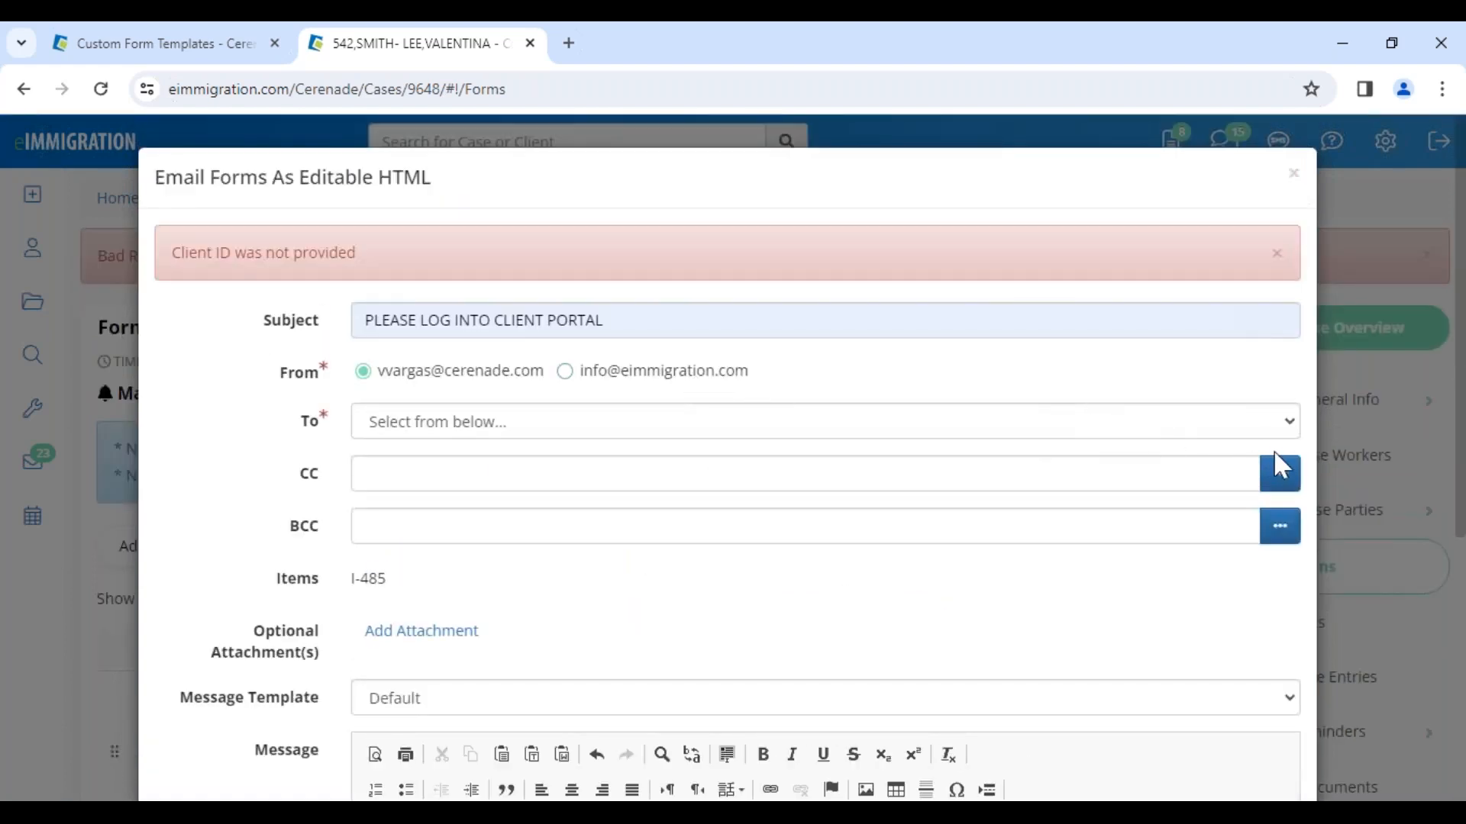
left_click(1278, 424)
left_click(409, 515)
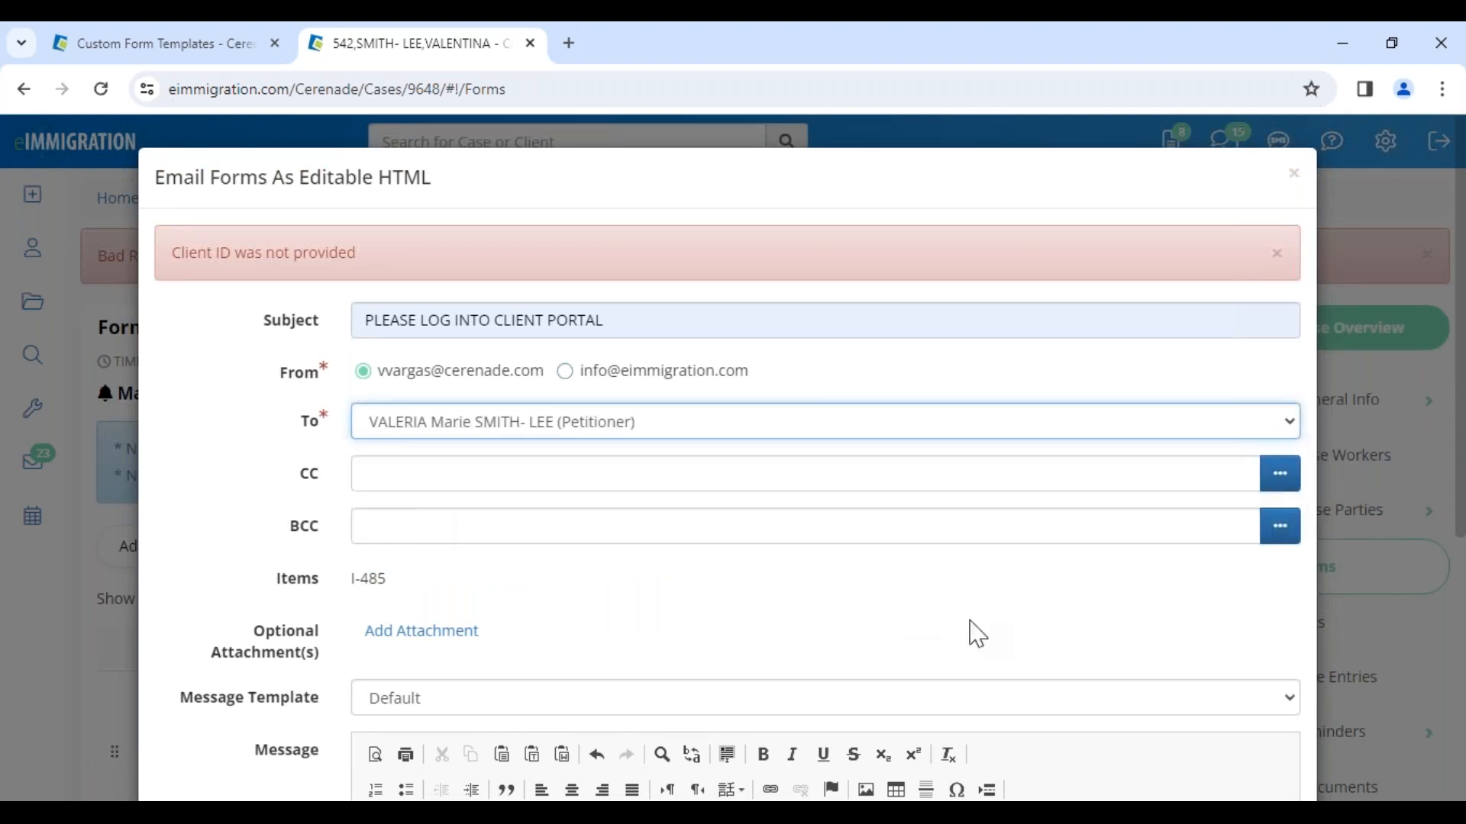
scroll(987, 657, "down", 5)
left_click(1180, 733)
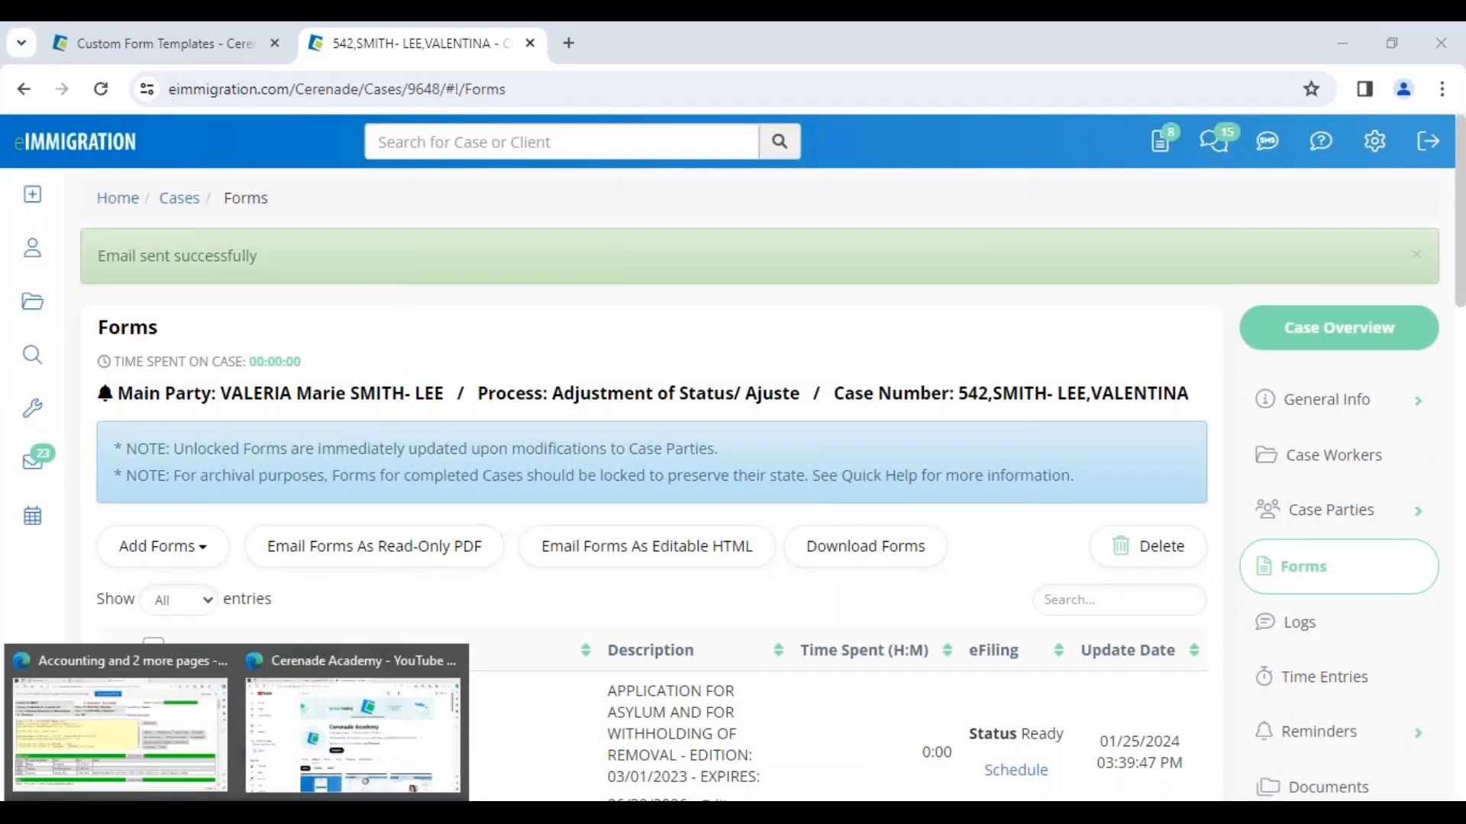
Step: Switch to the other browser's client portal Mailbox tab and log out
left_click(307, 710)
left_click(523, 46)
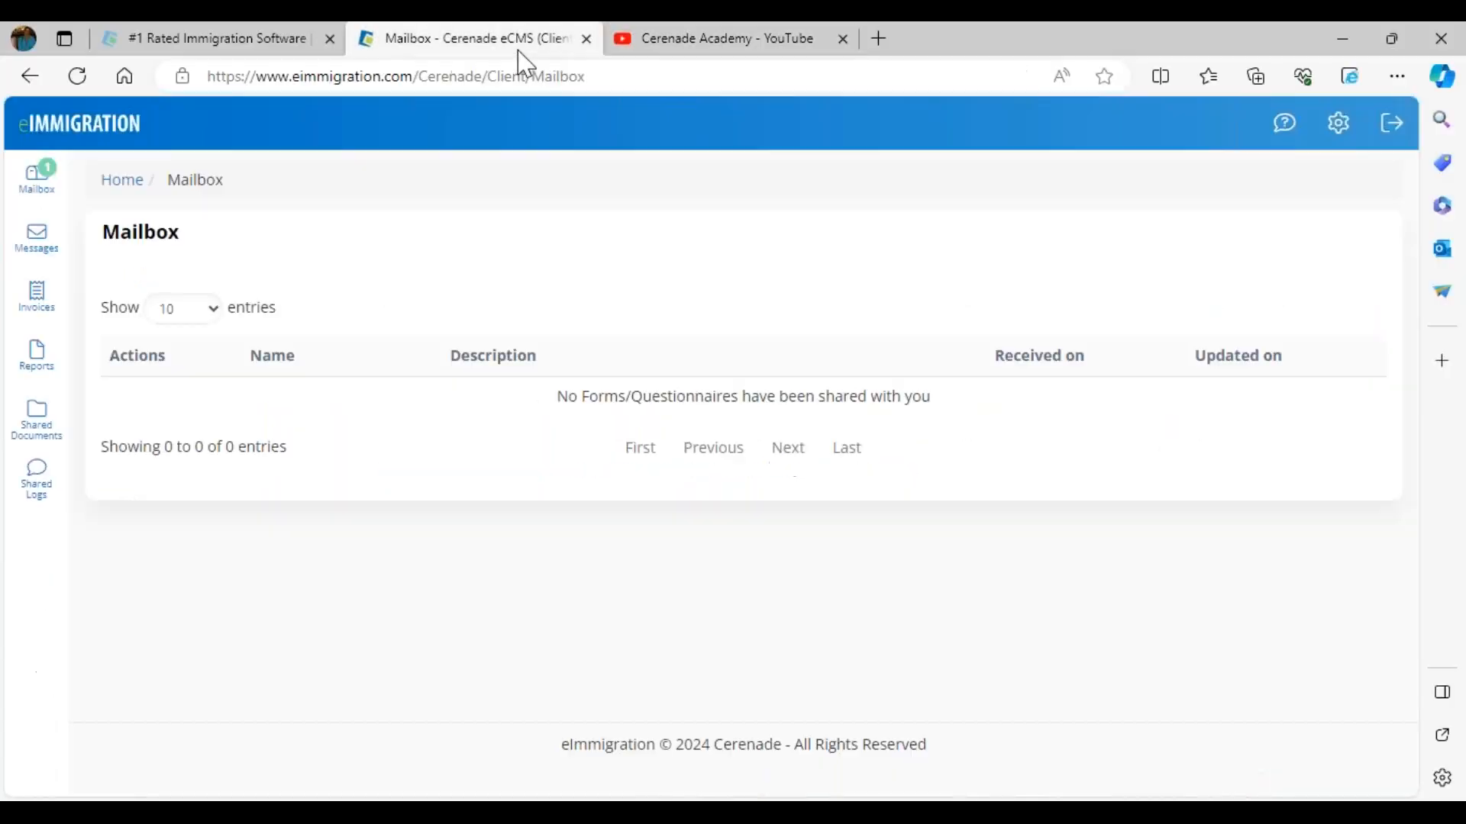
left_click(1391, 123)
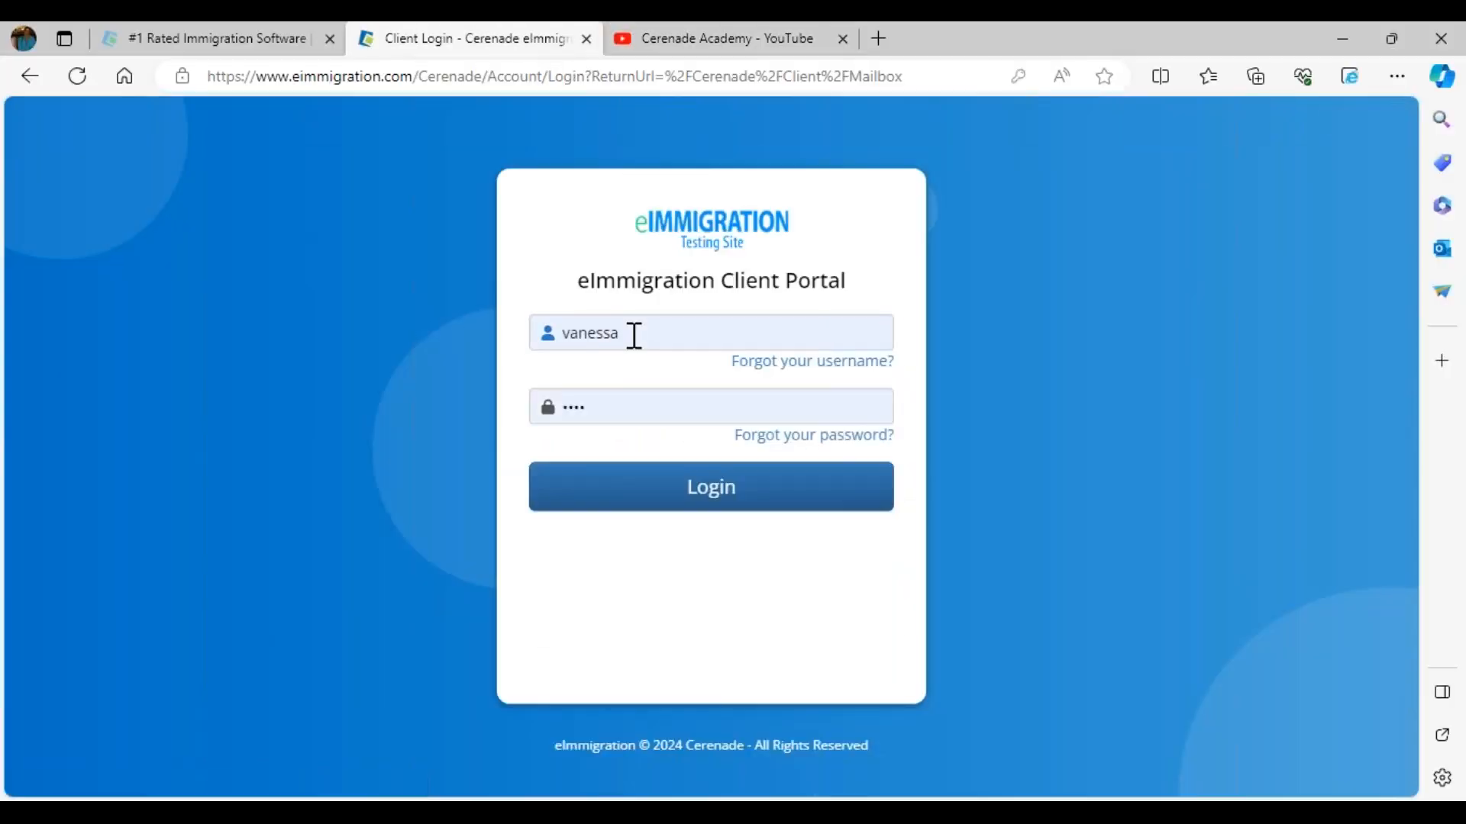
Step: Log back into the eImmigration Client Portal using the client's saved username and password
left_click(632, 333)
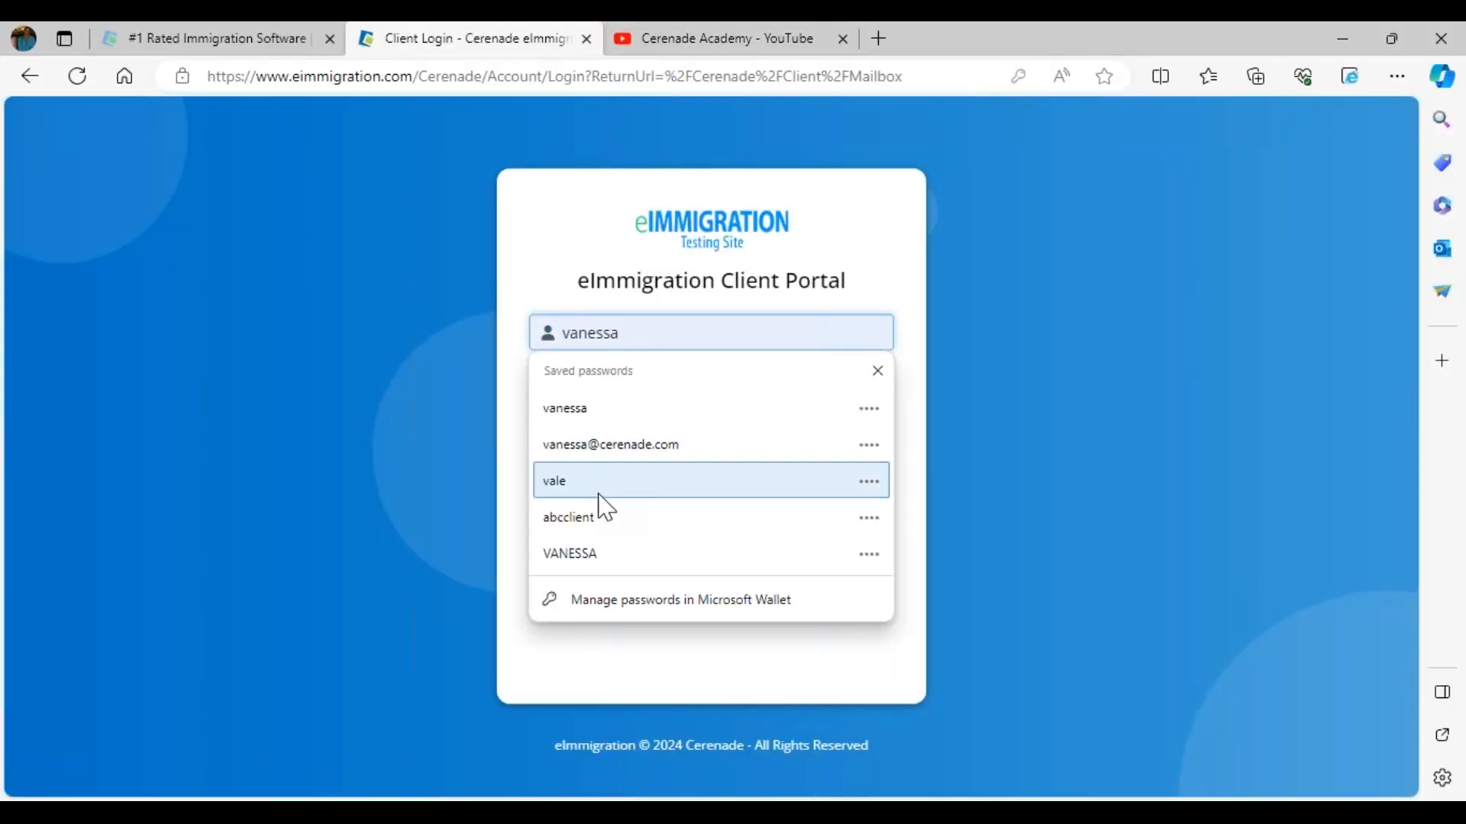
left_click(600, 488)
left_click(628, 506)
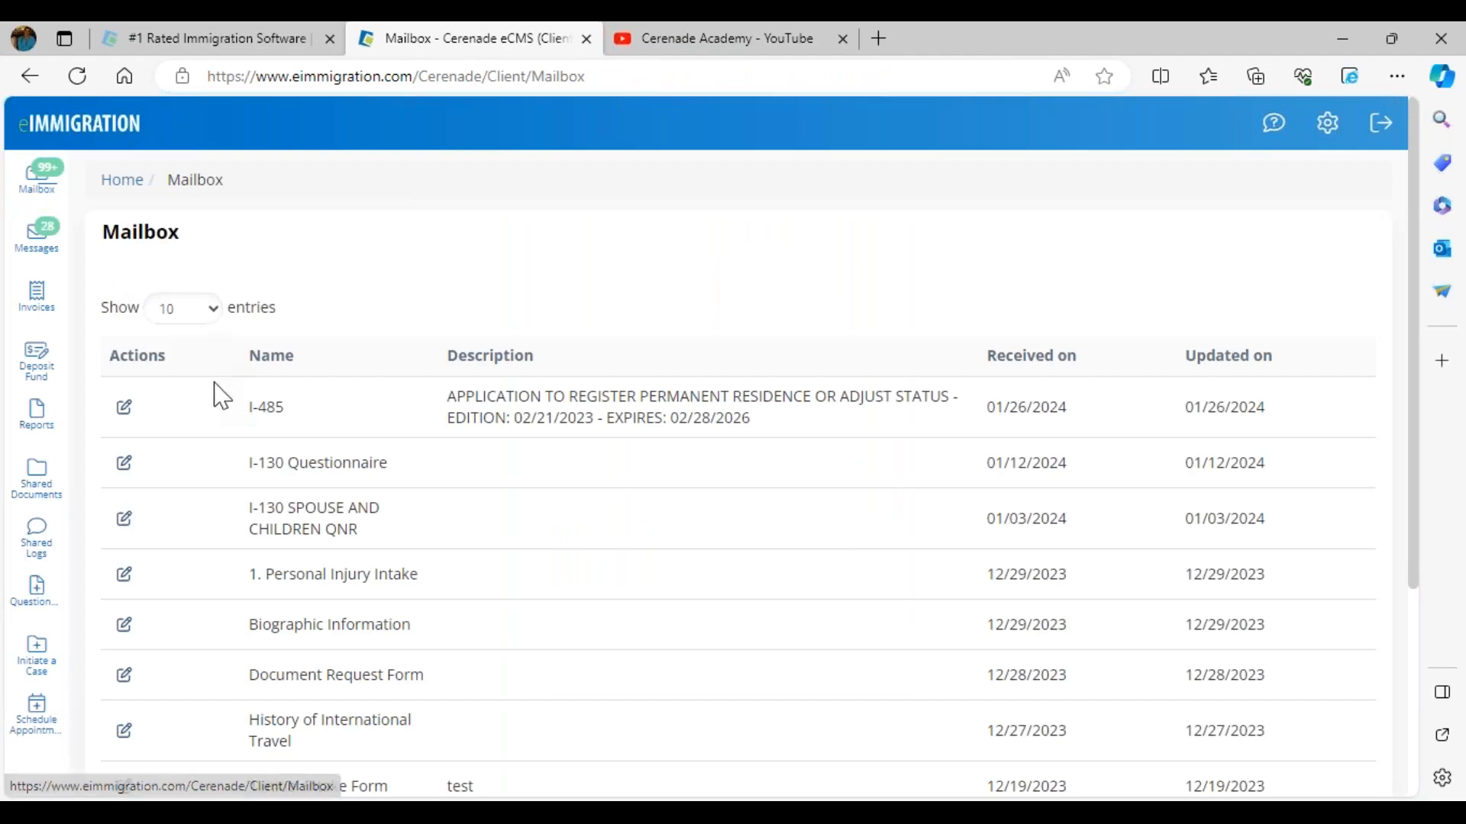
Step: Open the shared I-485 form from the client Mailbox and scroll to the sticky note
left_click_drag(221, 394, 318, 415)
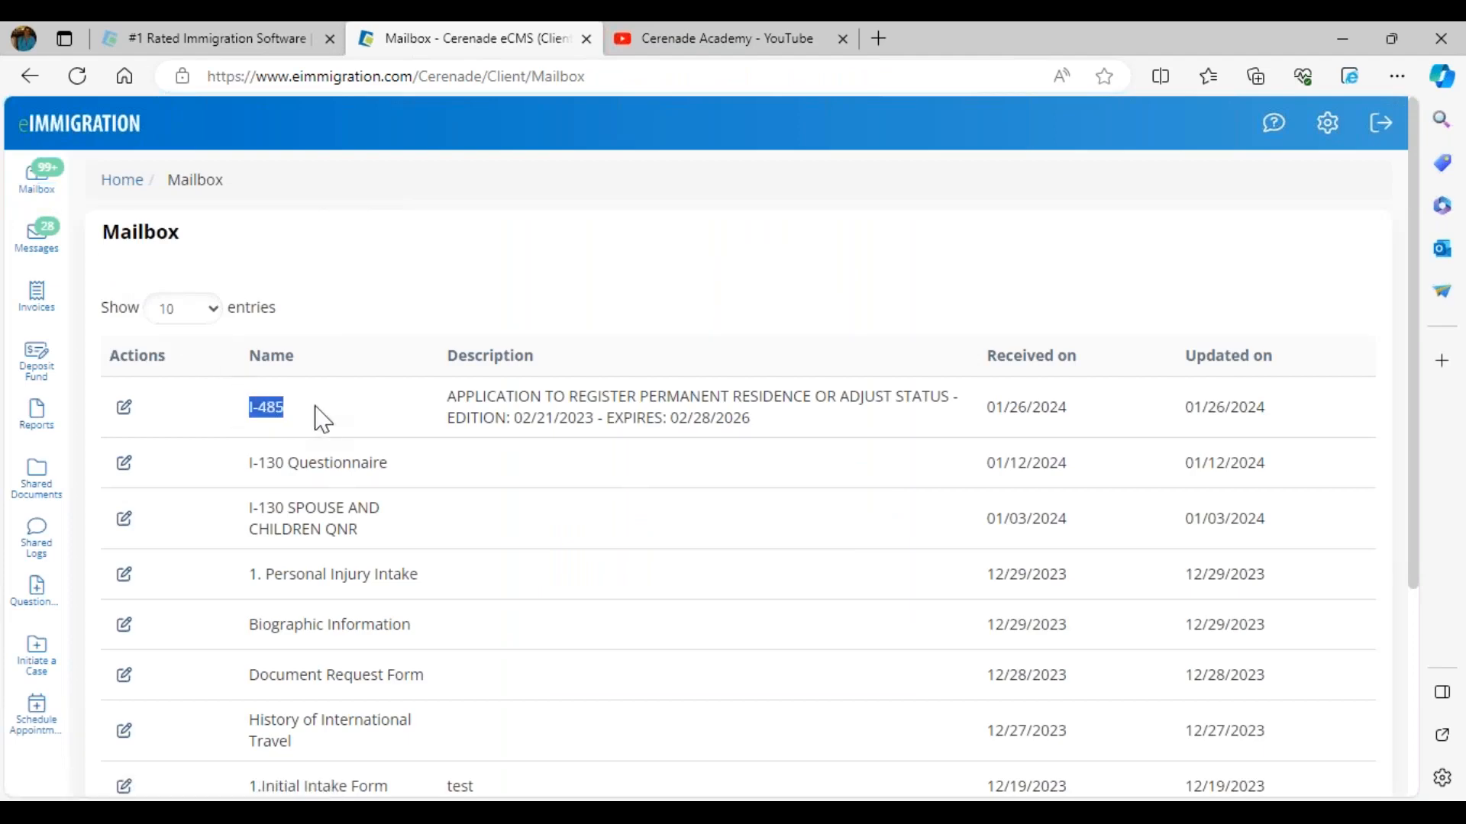
left_click(124, 408)
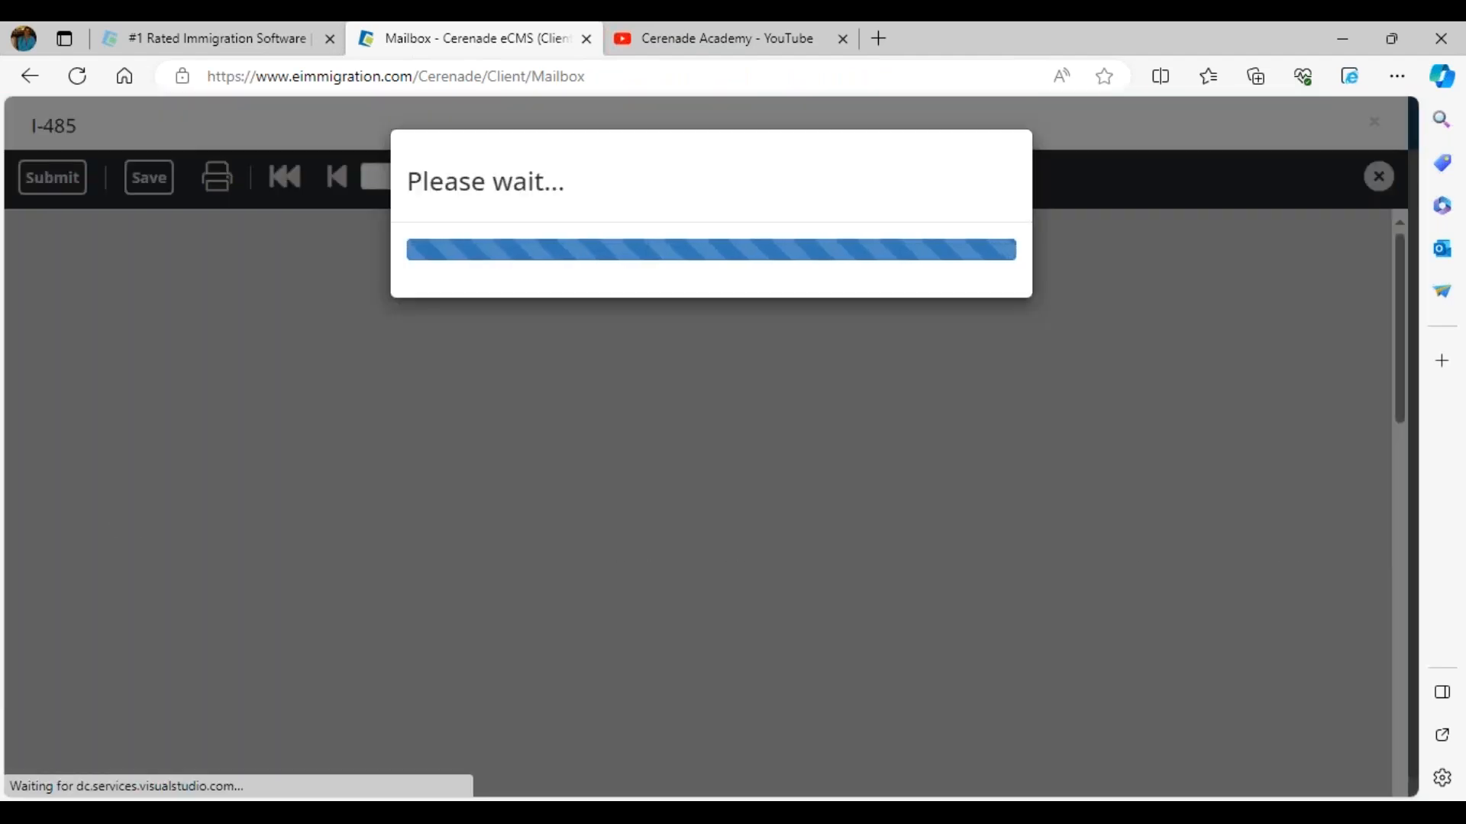
scroll(764, 514, "down", 5)
scroll(762, 518, "down", 4)
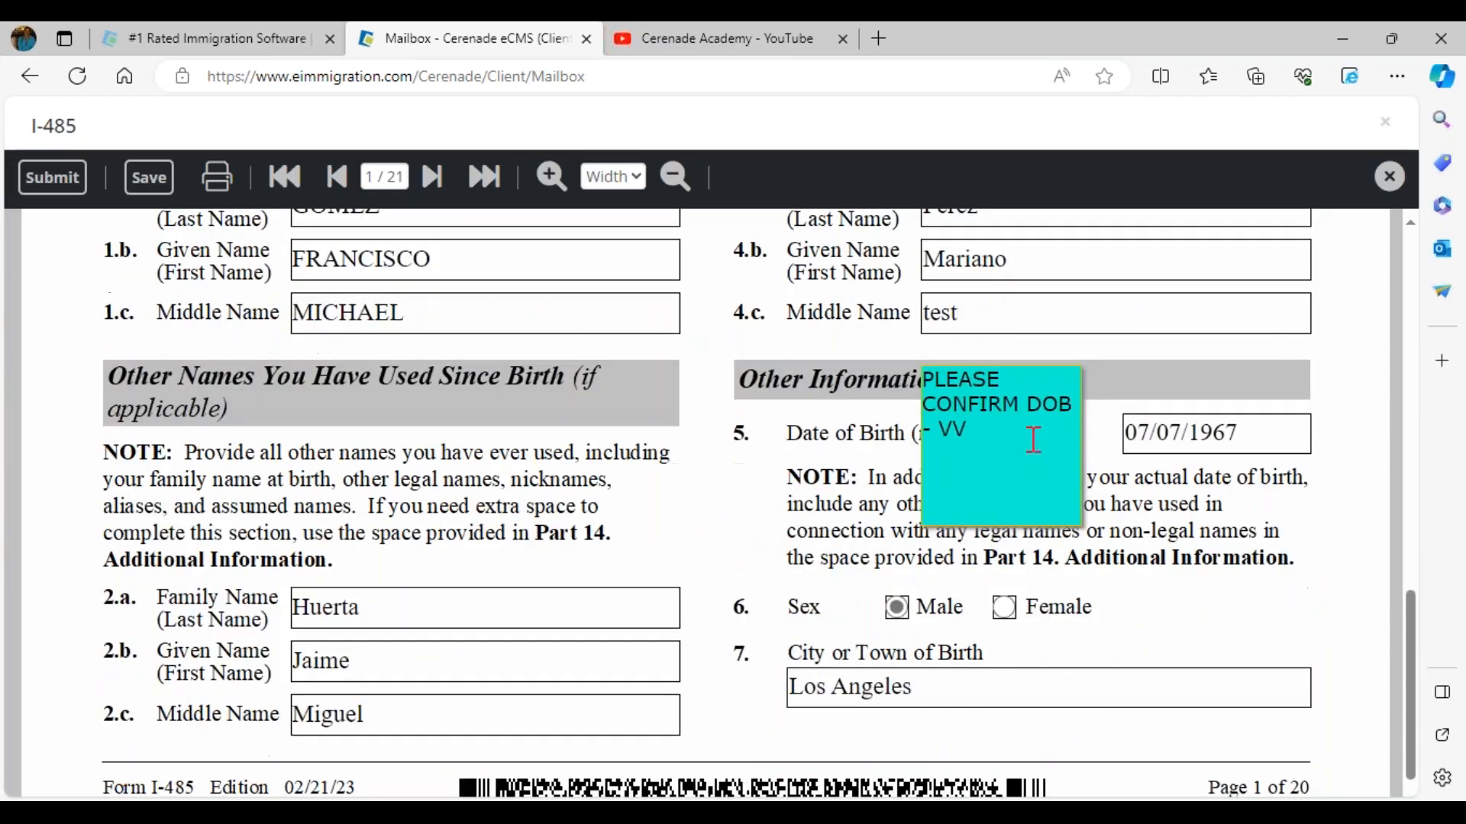
left_click(1271, 445)
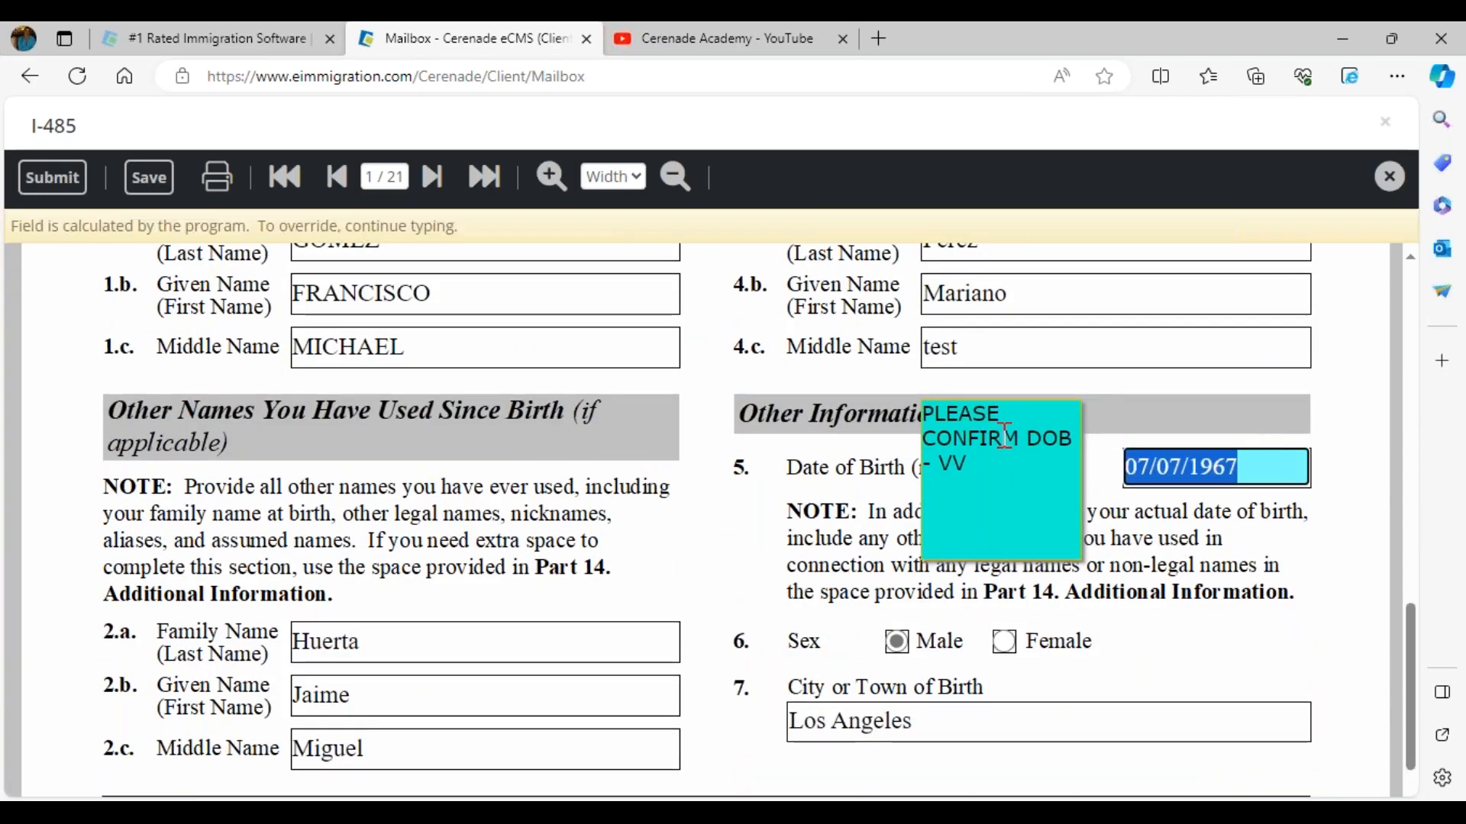
type("08/18/19")
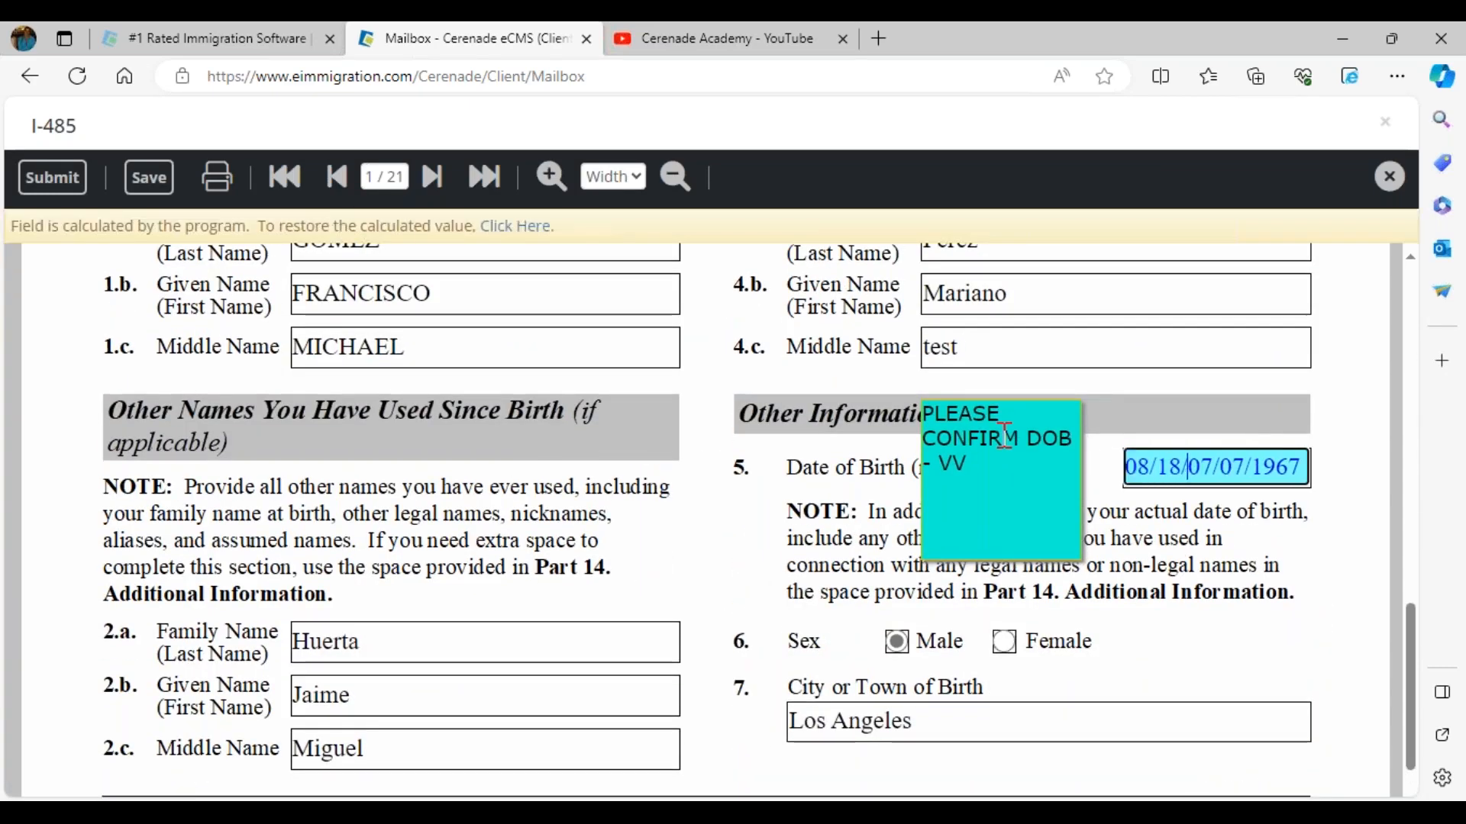
type("85")
key("Delete")
key("Delete")
key("Delete")
key("Delete")
key("Delete")
key("Delete")
key("Delete")
key("Delete")
key("Delete")
key("Delete")
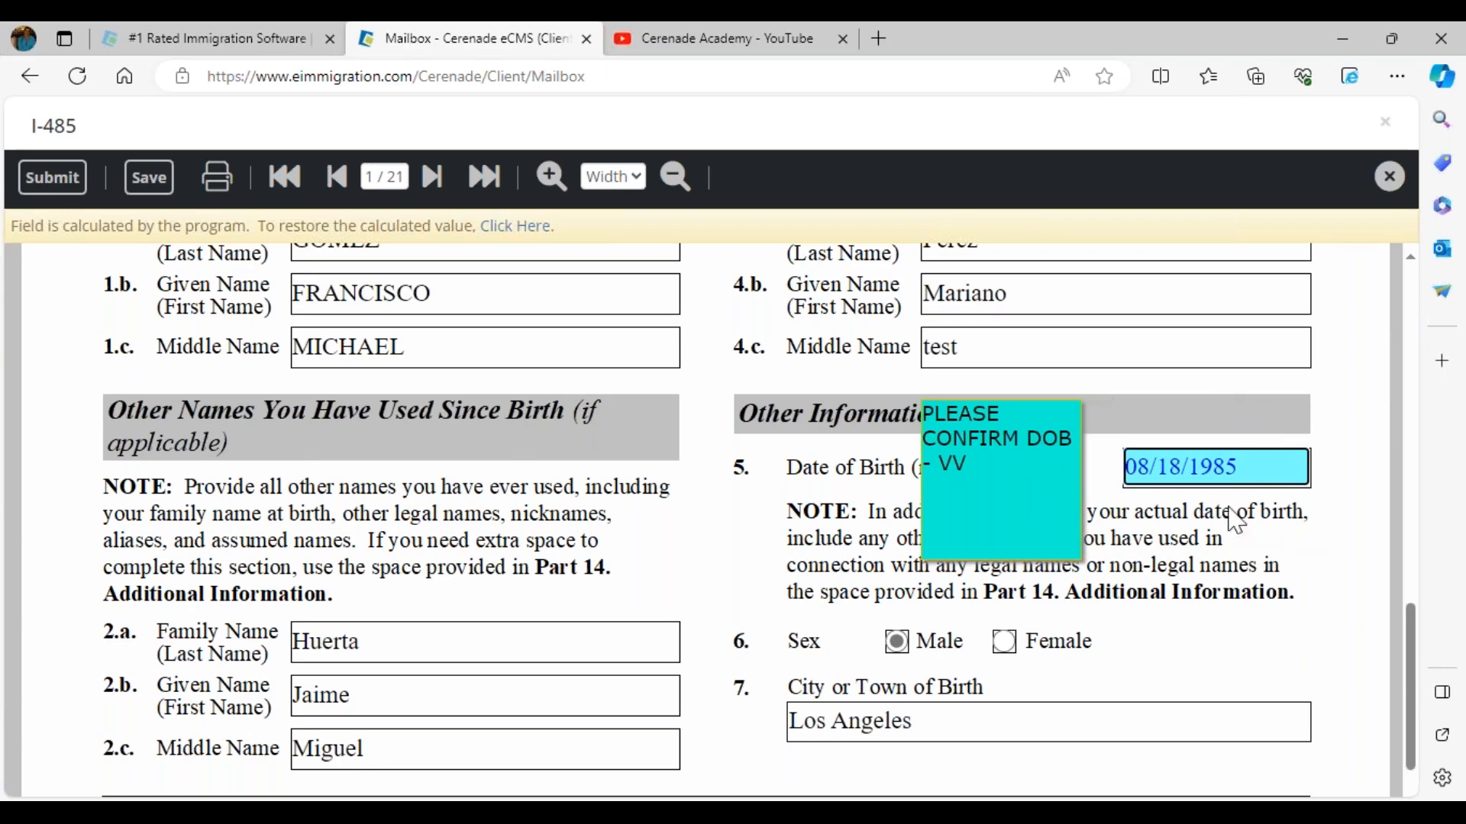
Step: Append 45645645 to the 4.c. Middle Name field and submit the form
left_click(1132, 352)
type("45645645")
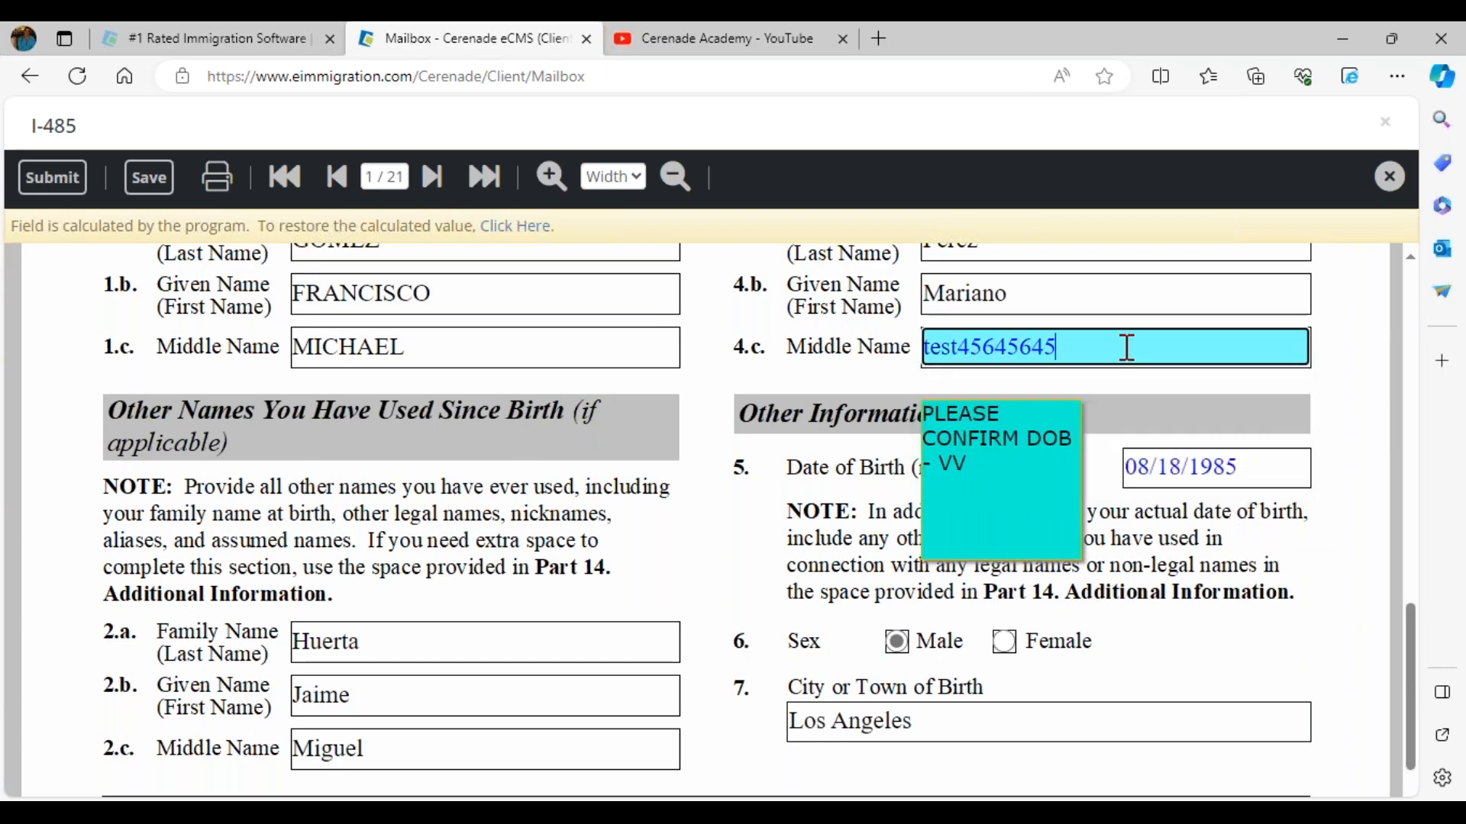
left_click(1096, 296)
left_click(924, 624)
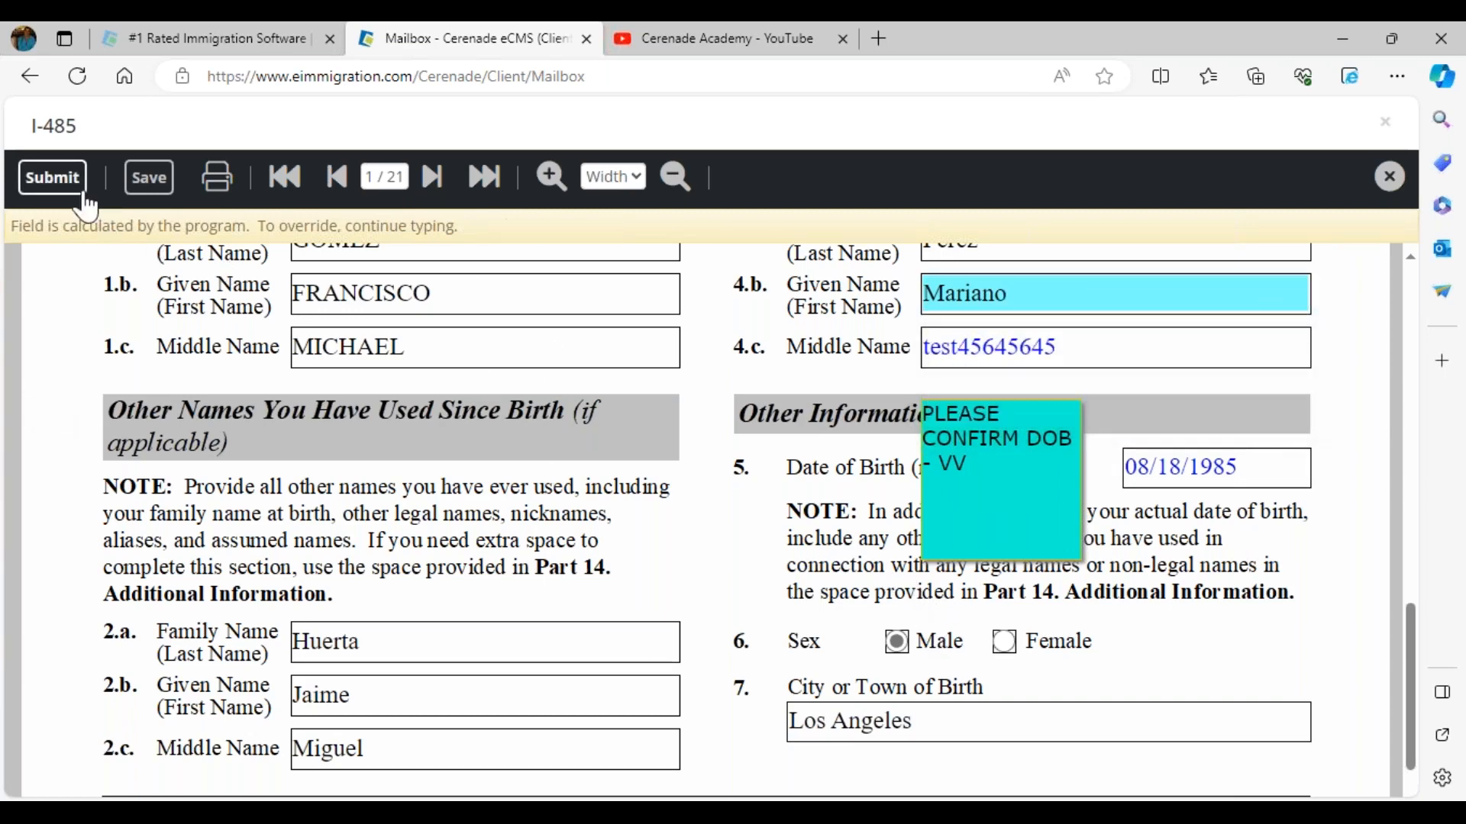
left_click(61, 183)
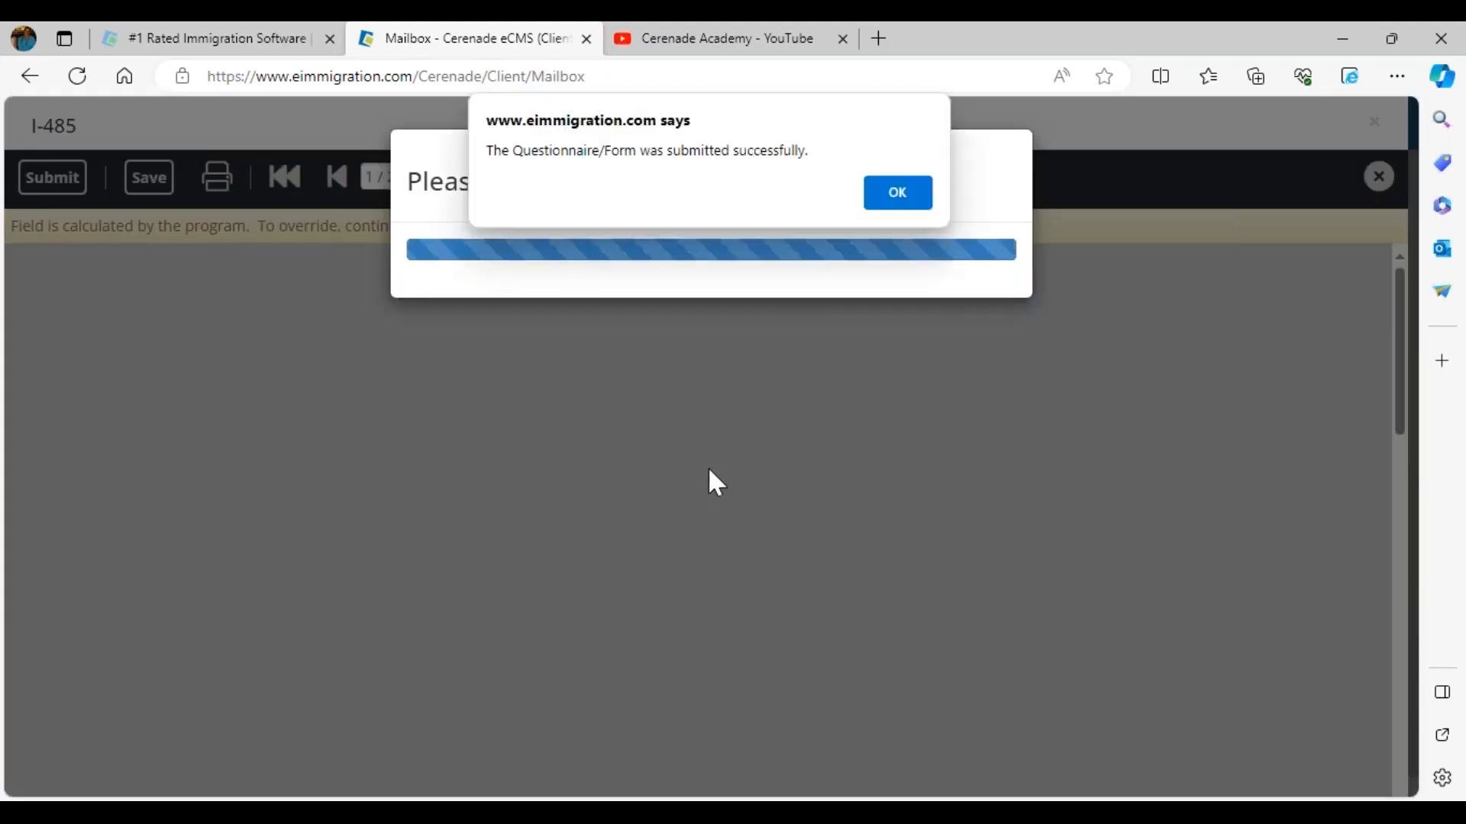
Step: Dismiss the next-questionnaire prompt after submitting and return to the client Mailbox
left_click(899, 194)
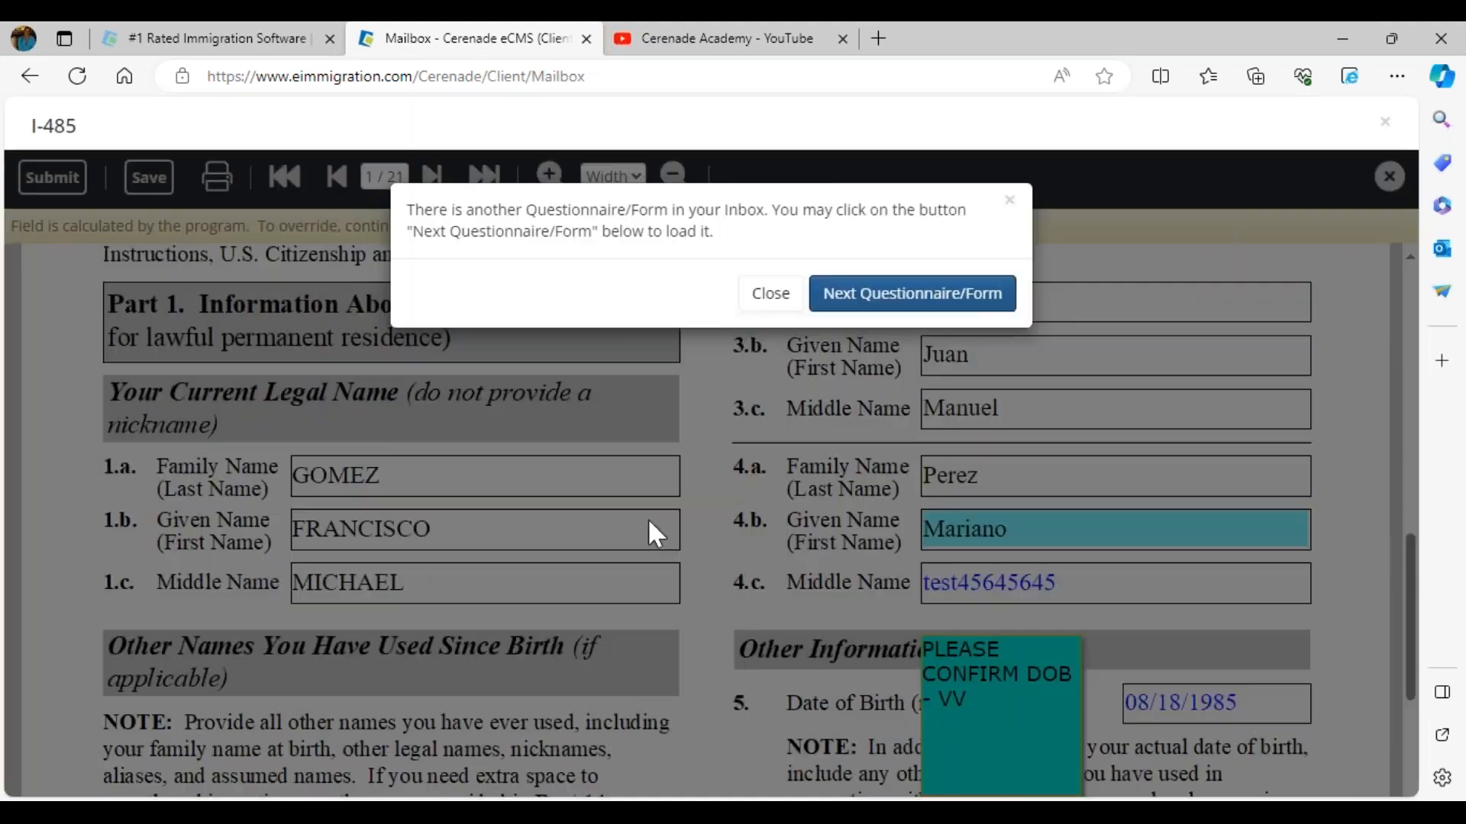
left_click(766, 293)
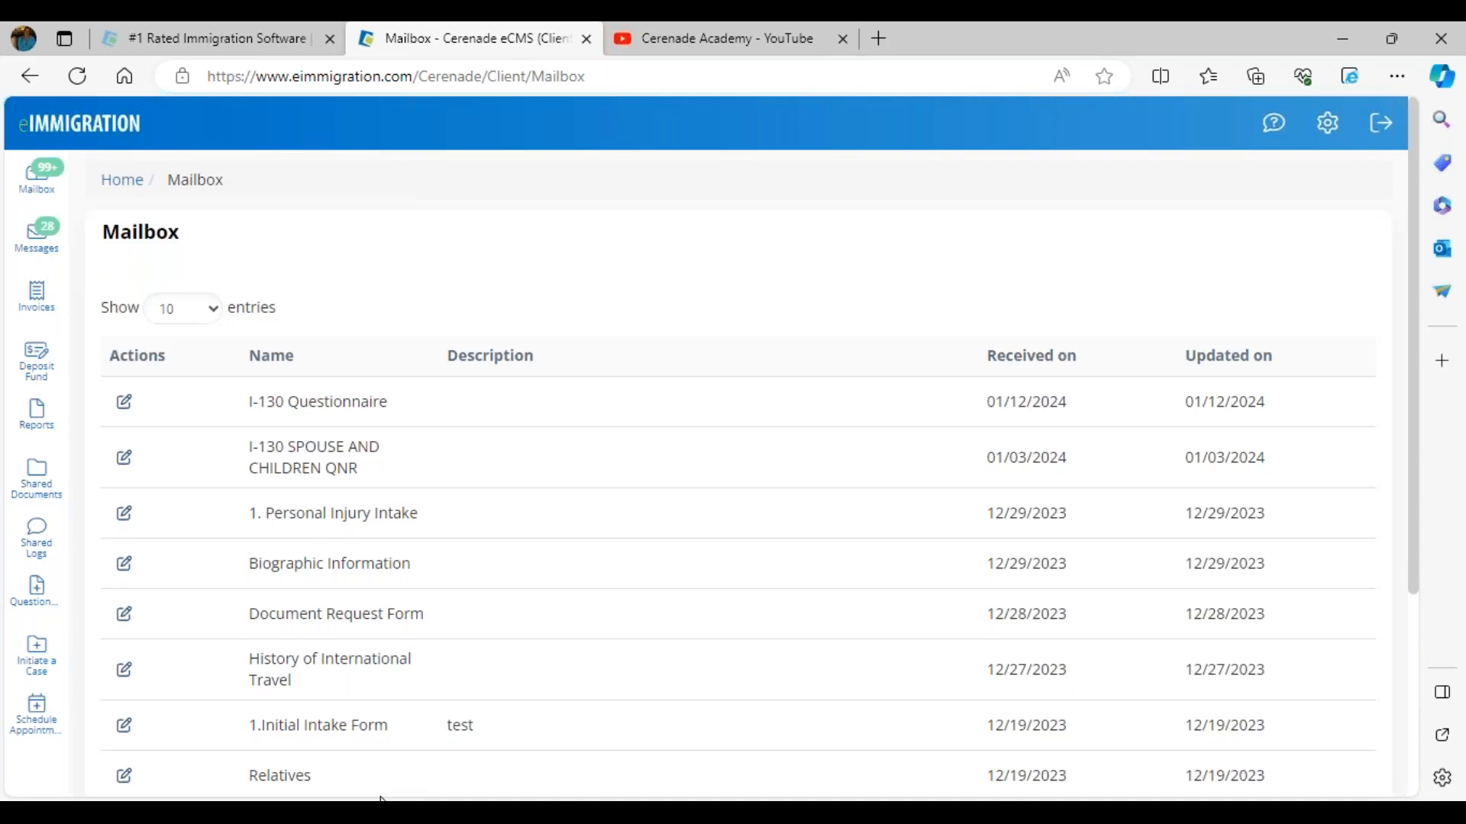
mouse_move(382, 798)
left_click(327, 765)
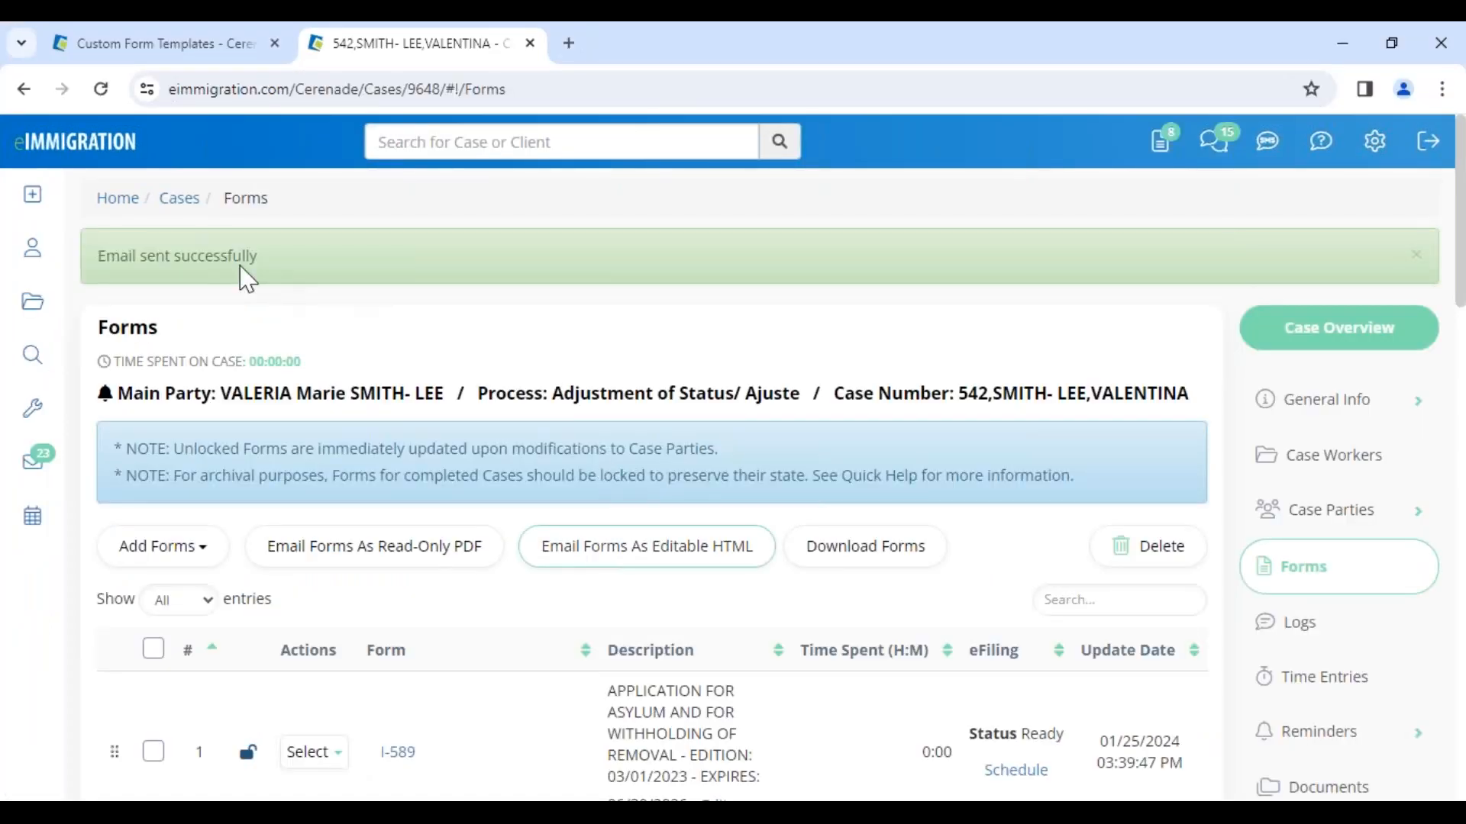
Step: On the firm side, open the client's submitted I-485 from the Mailbox Inbox
left_click(1172, 151)
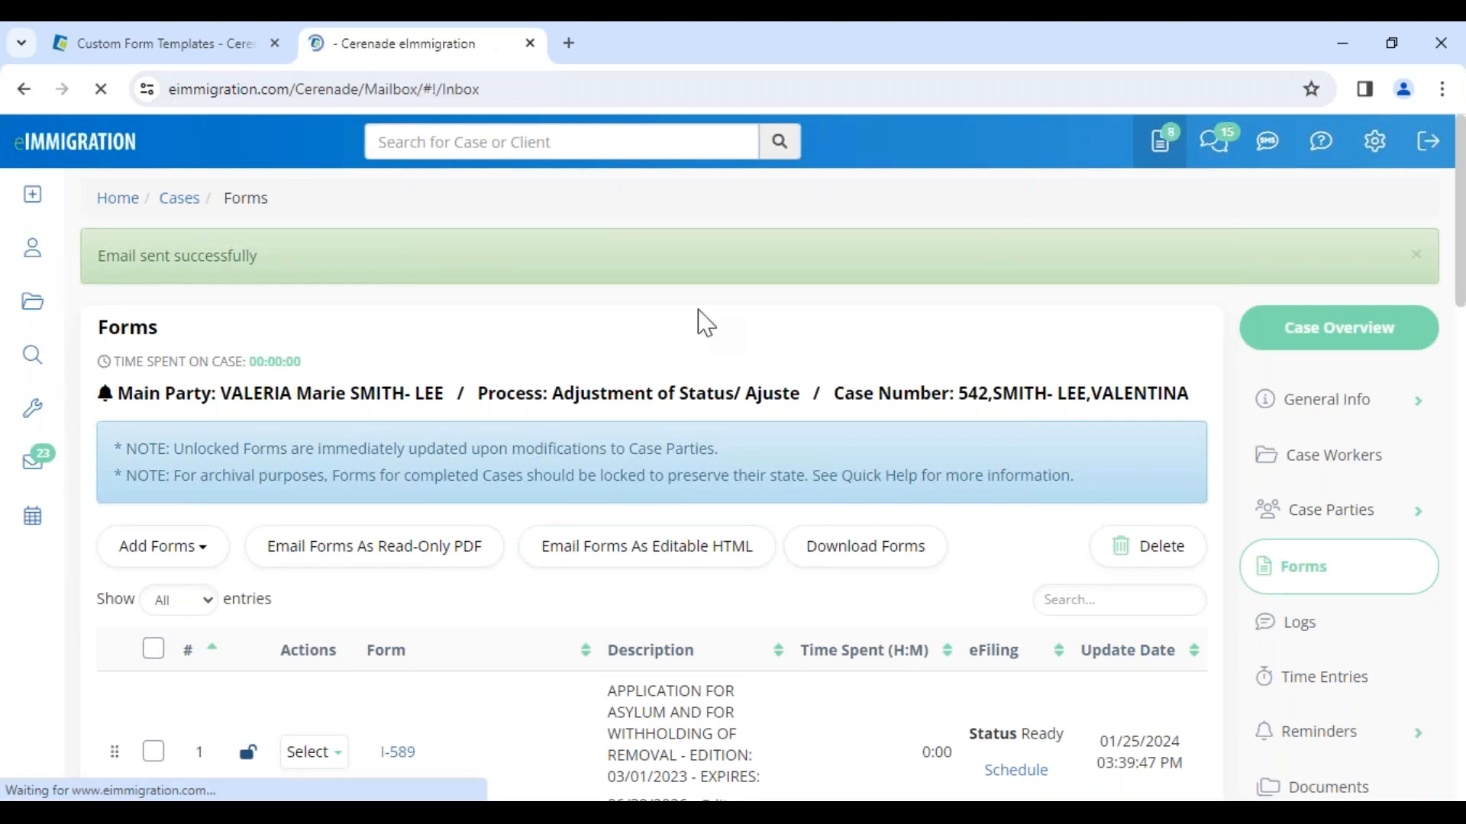
left_click(138, 722)
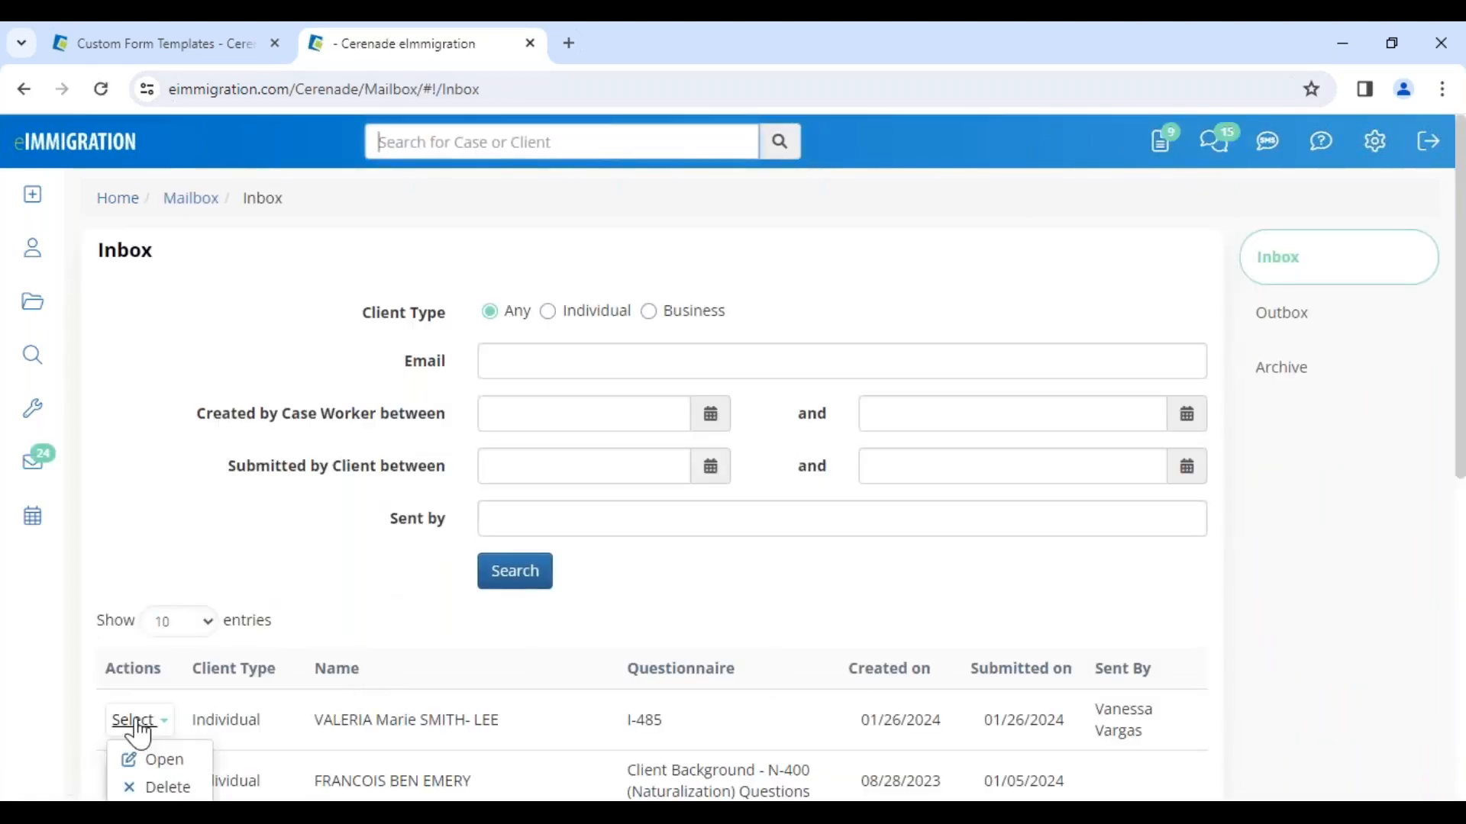
left_click(168, 761)
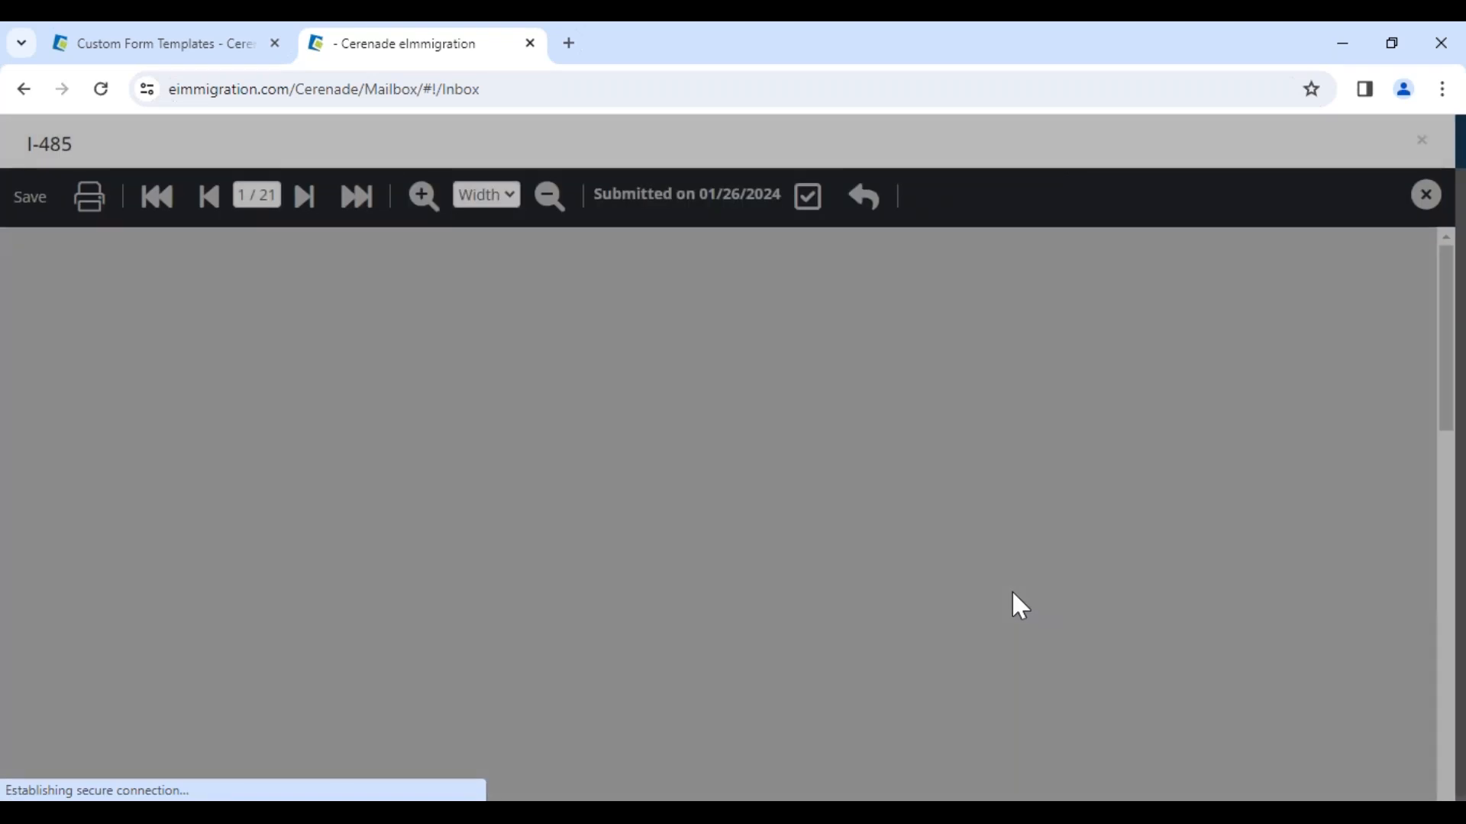
Step: Scroll to the 4.c. Middle Name field and inspect its original value against the client's edit
scroll(1013, 595, "down", 10)
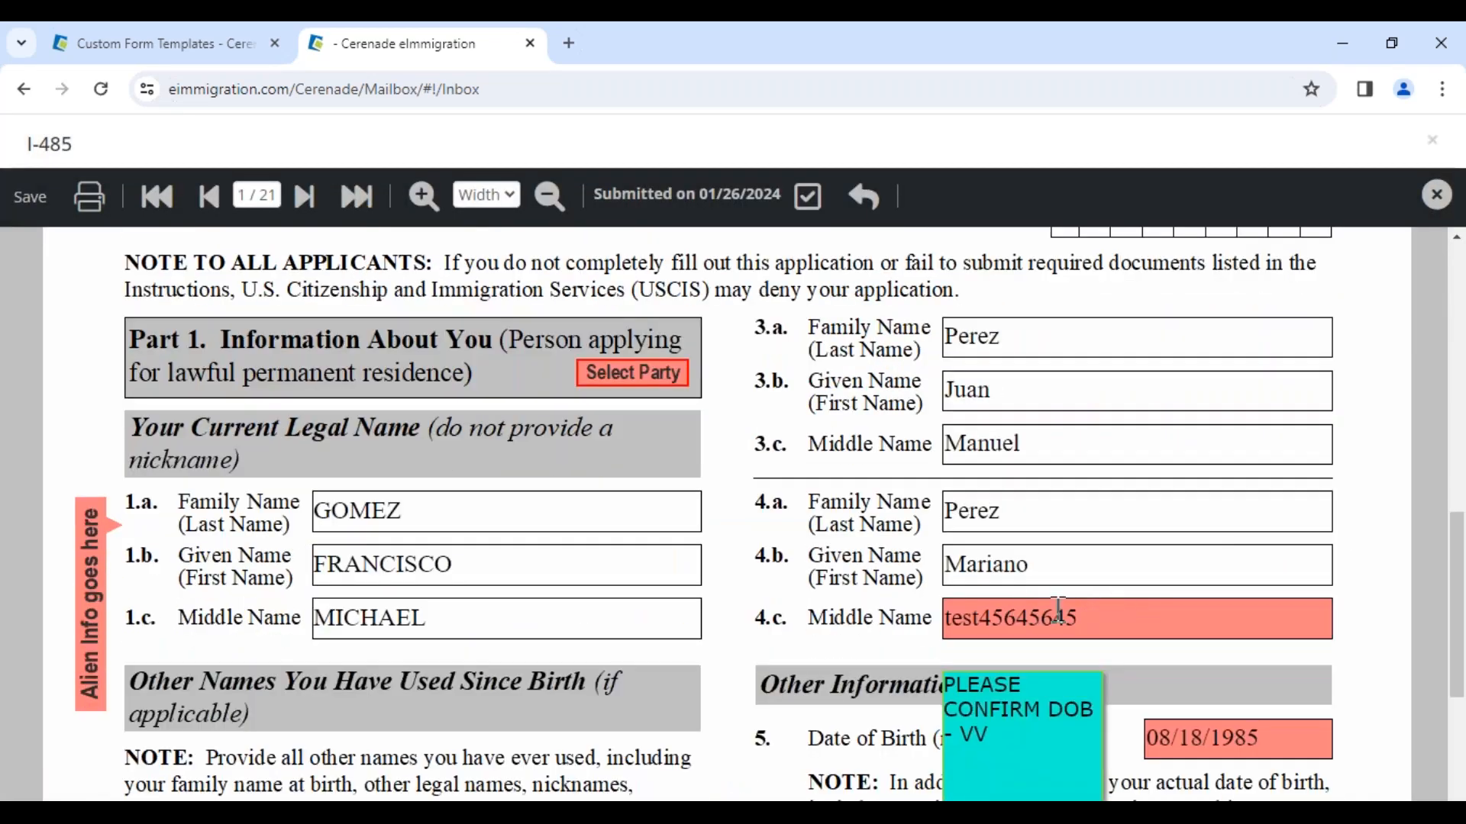
scroll(1107, 615, "down", 2)
left_click(1122, 513)
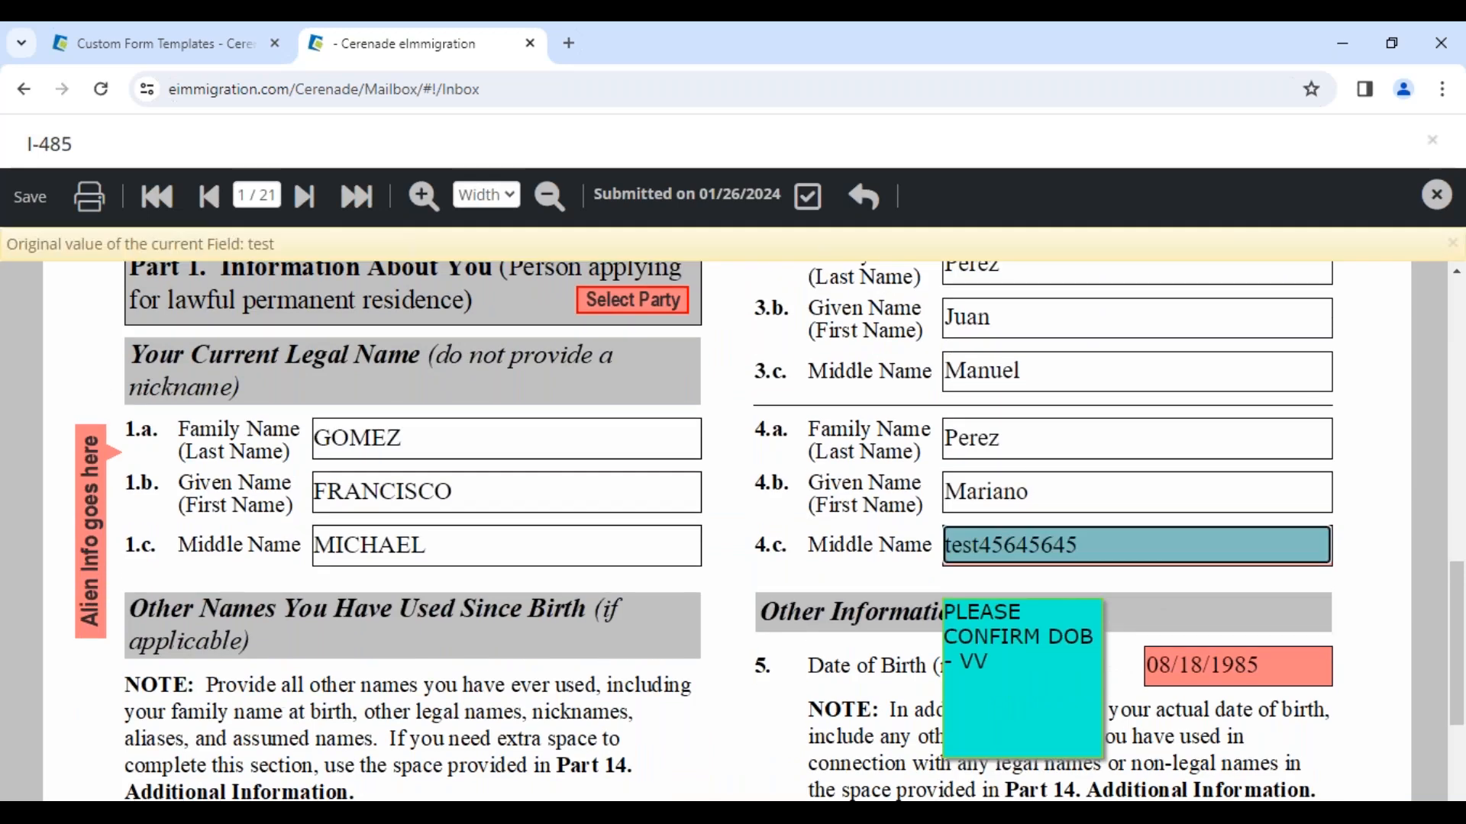
left_click_drag(205, 244, 317, 239)
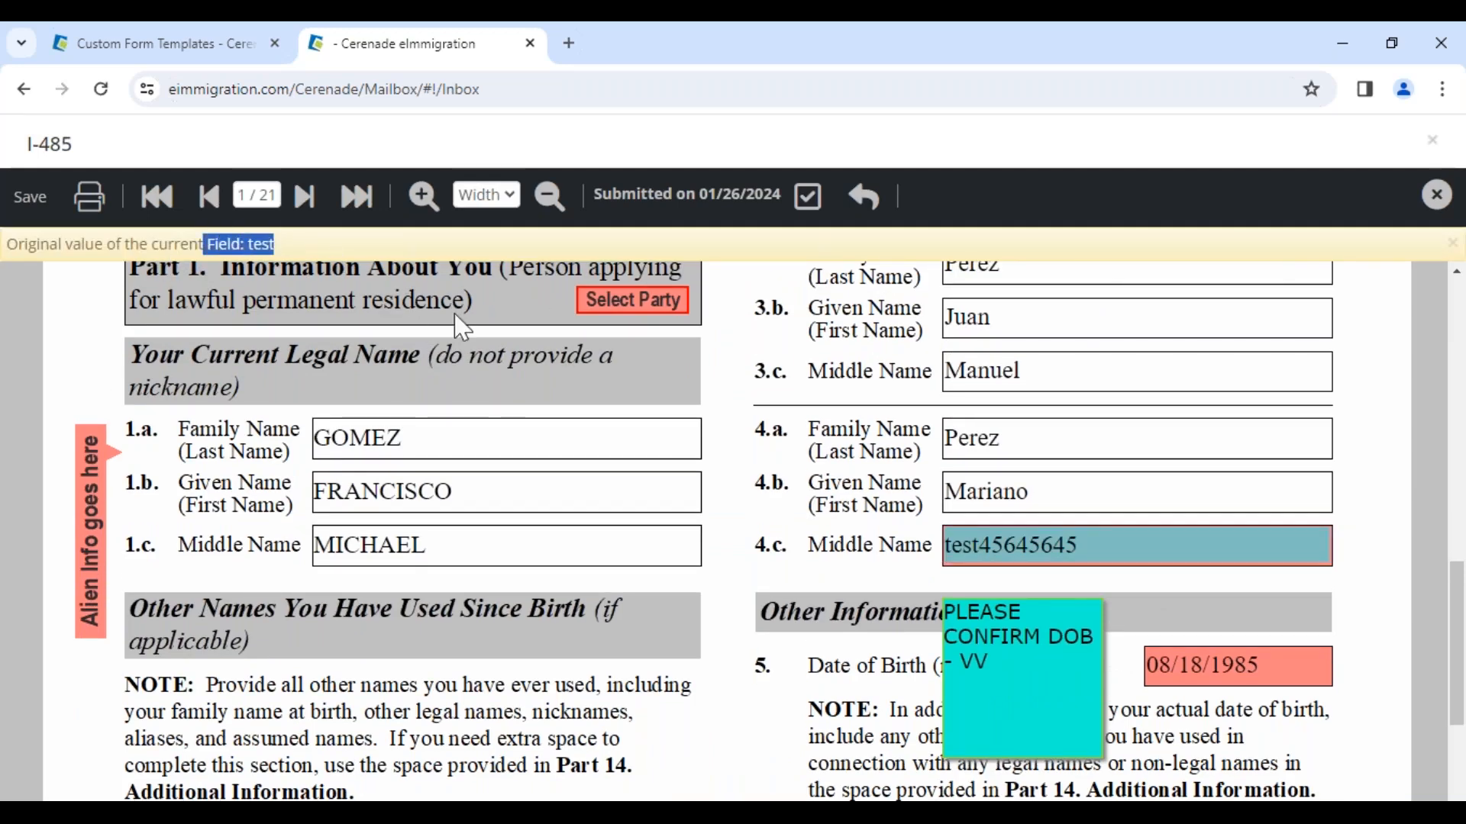
Step: Accept the submitted I-485 questionnaire/form and acknowledge the confirmation
left_click(809, 202)
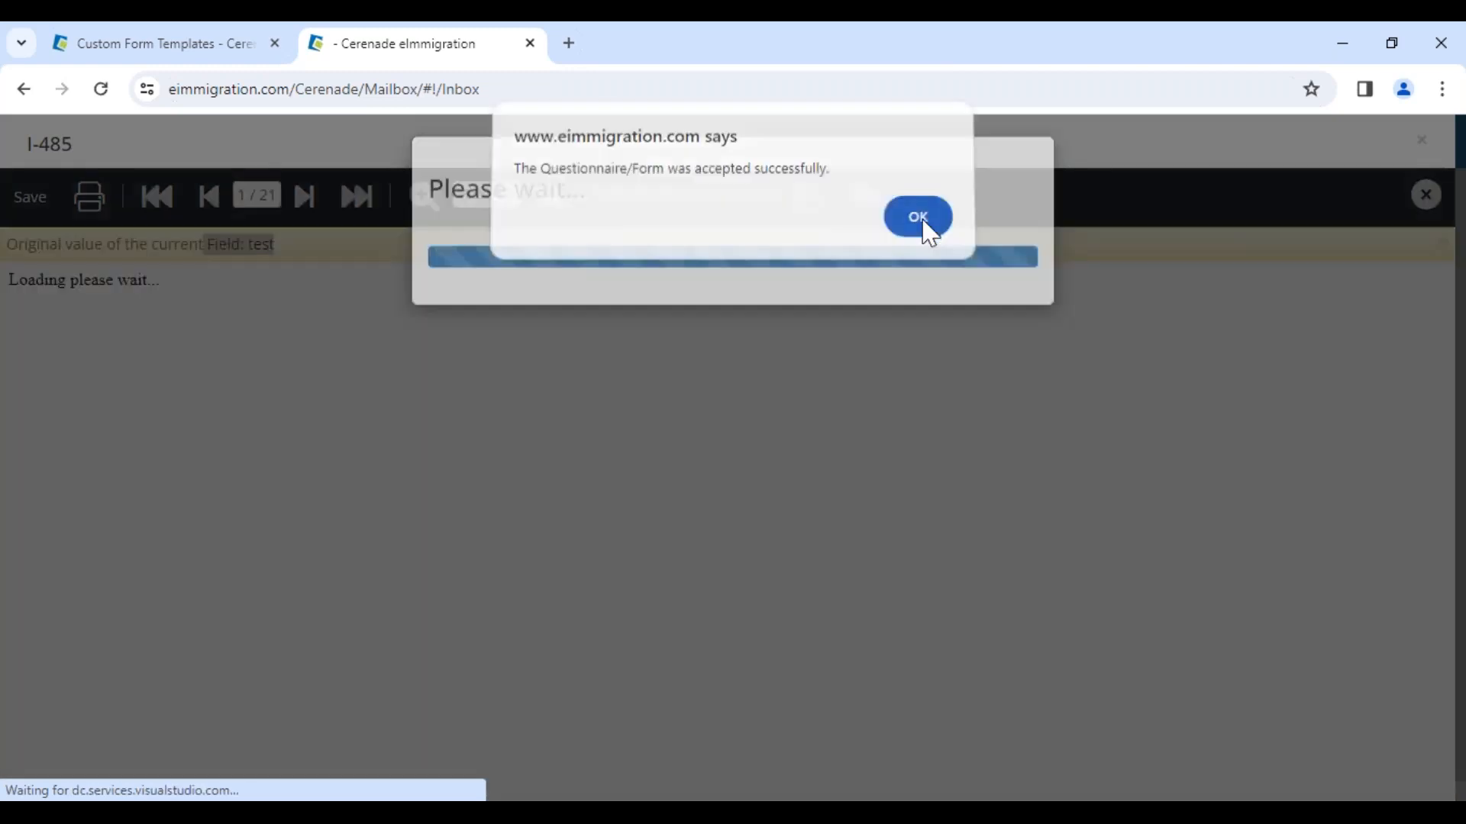
left_click(921, 227)
left_click(786, 324)
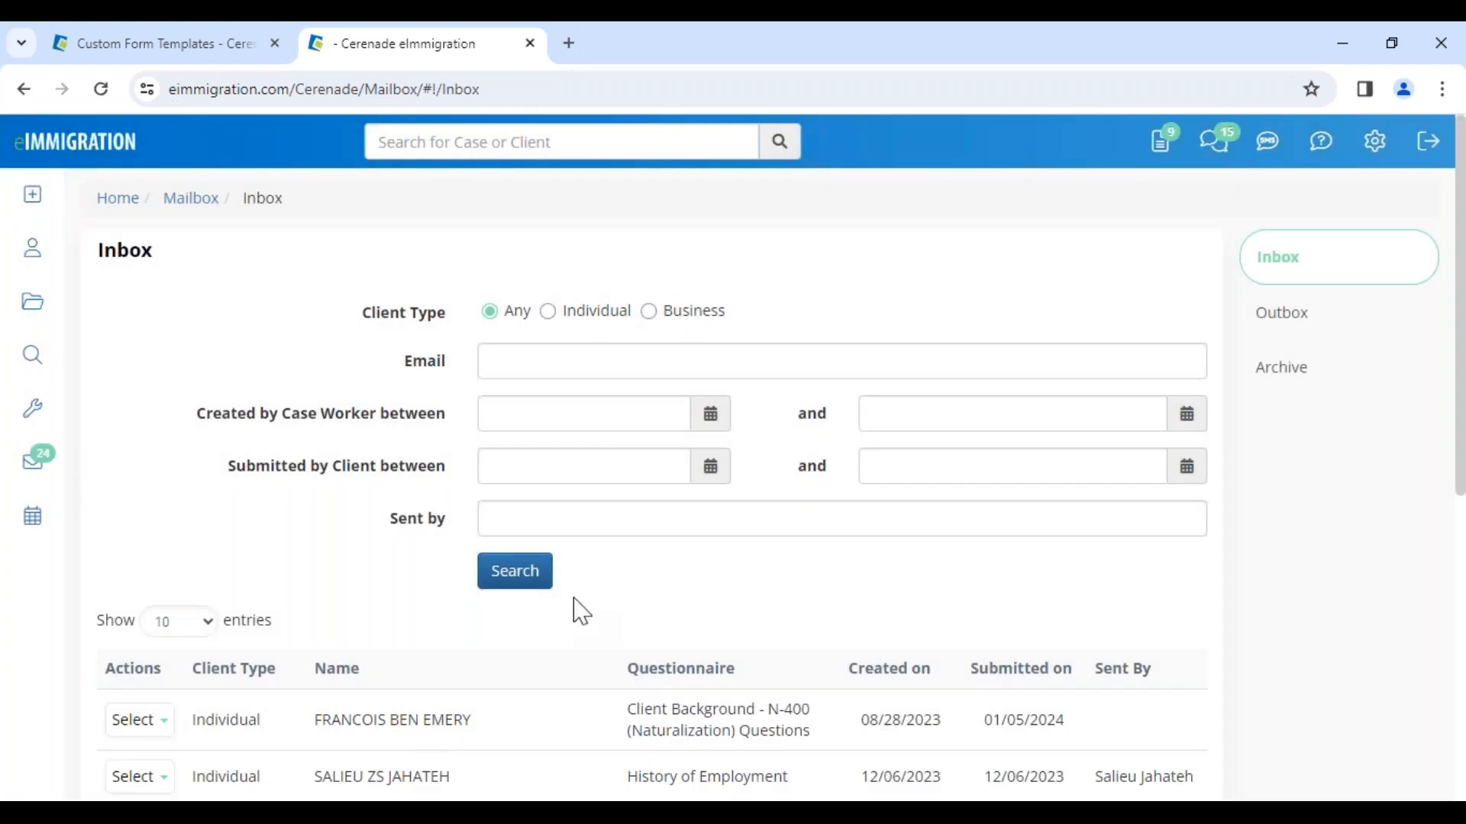
Step: Navigate to the Cases page and on to the Home page
left_click(35, 305)
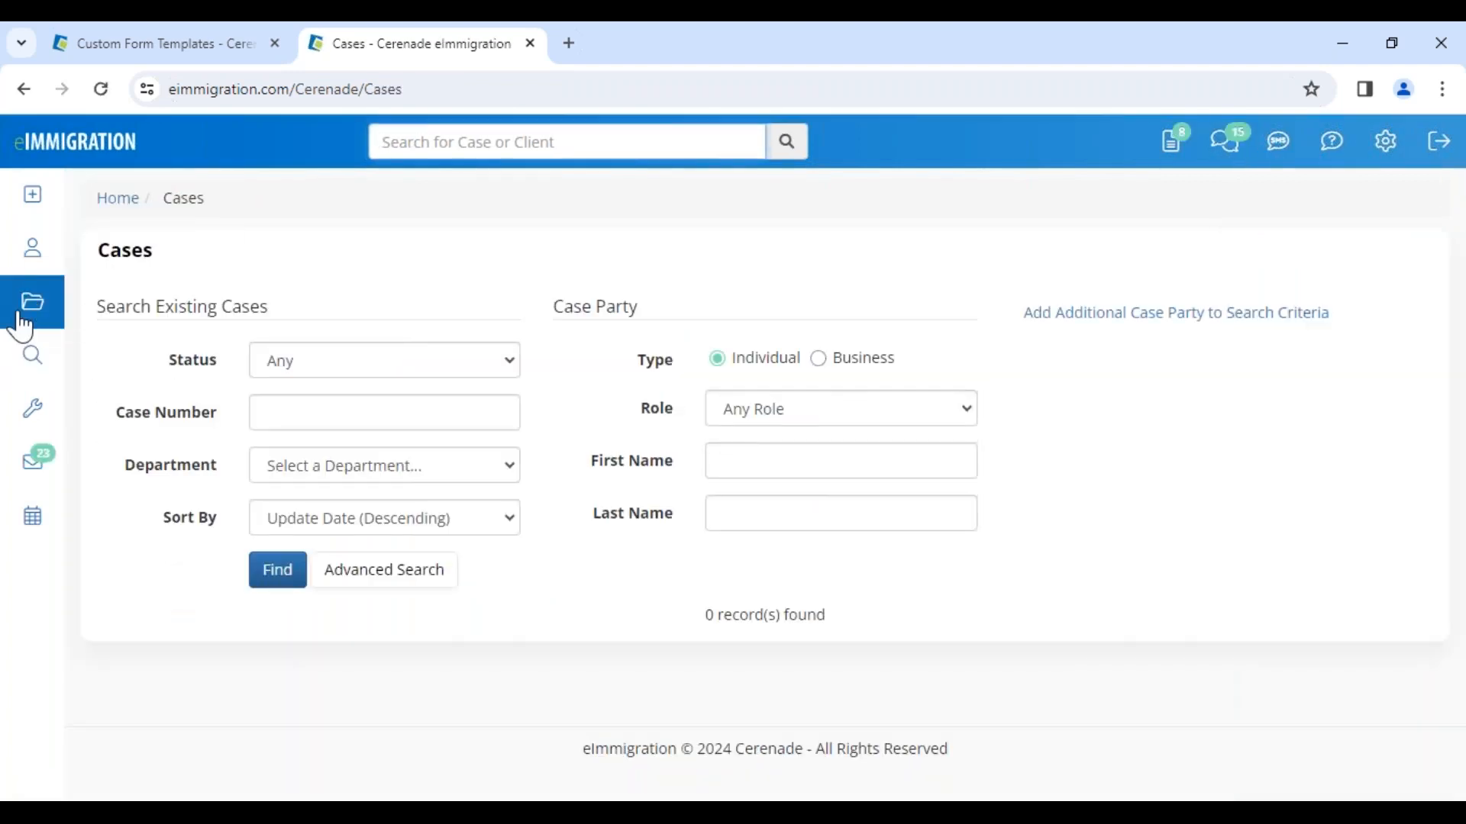
left_click(29, 159)
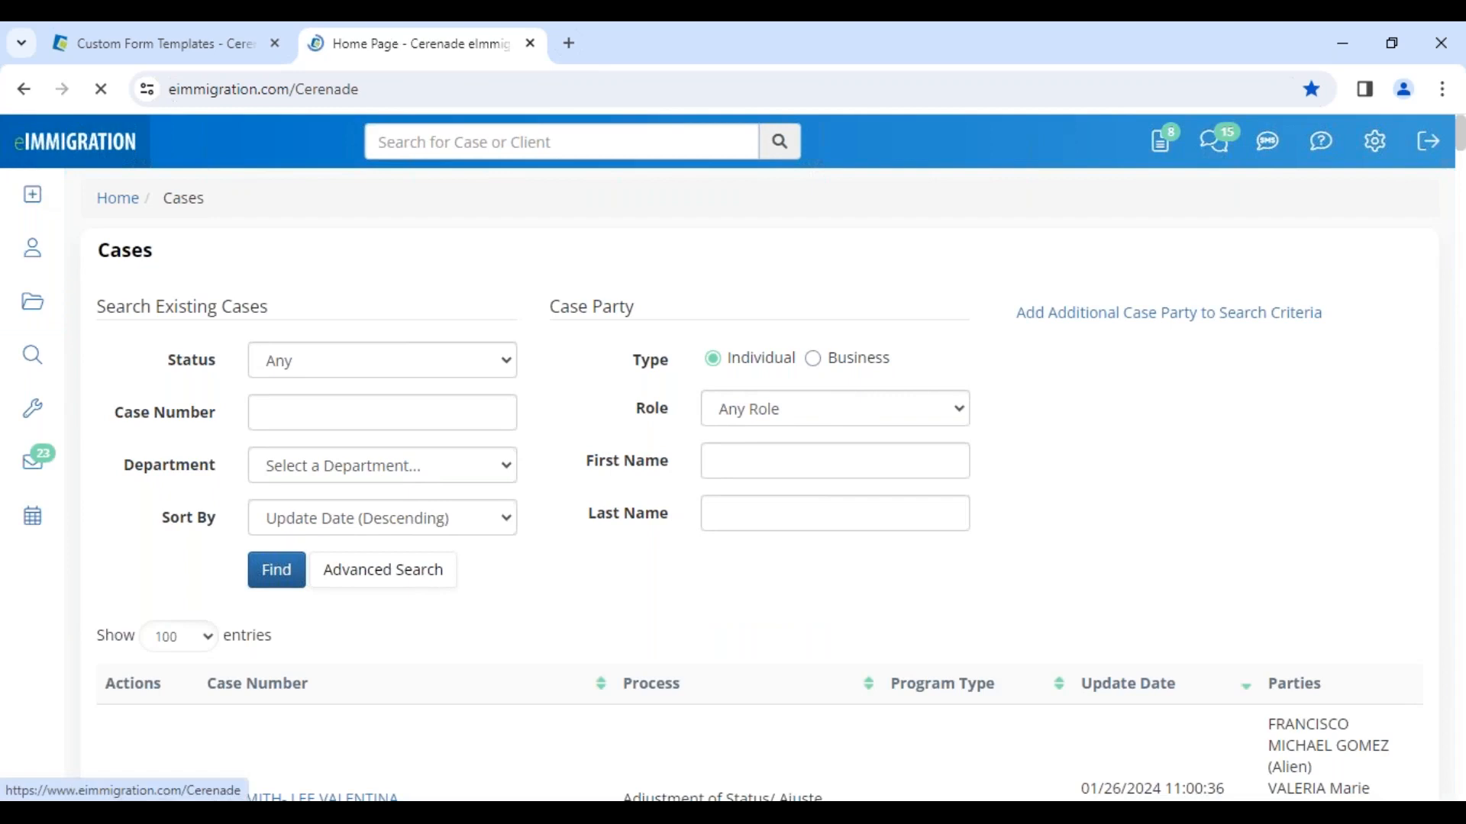